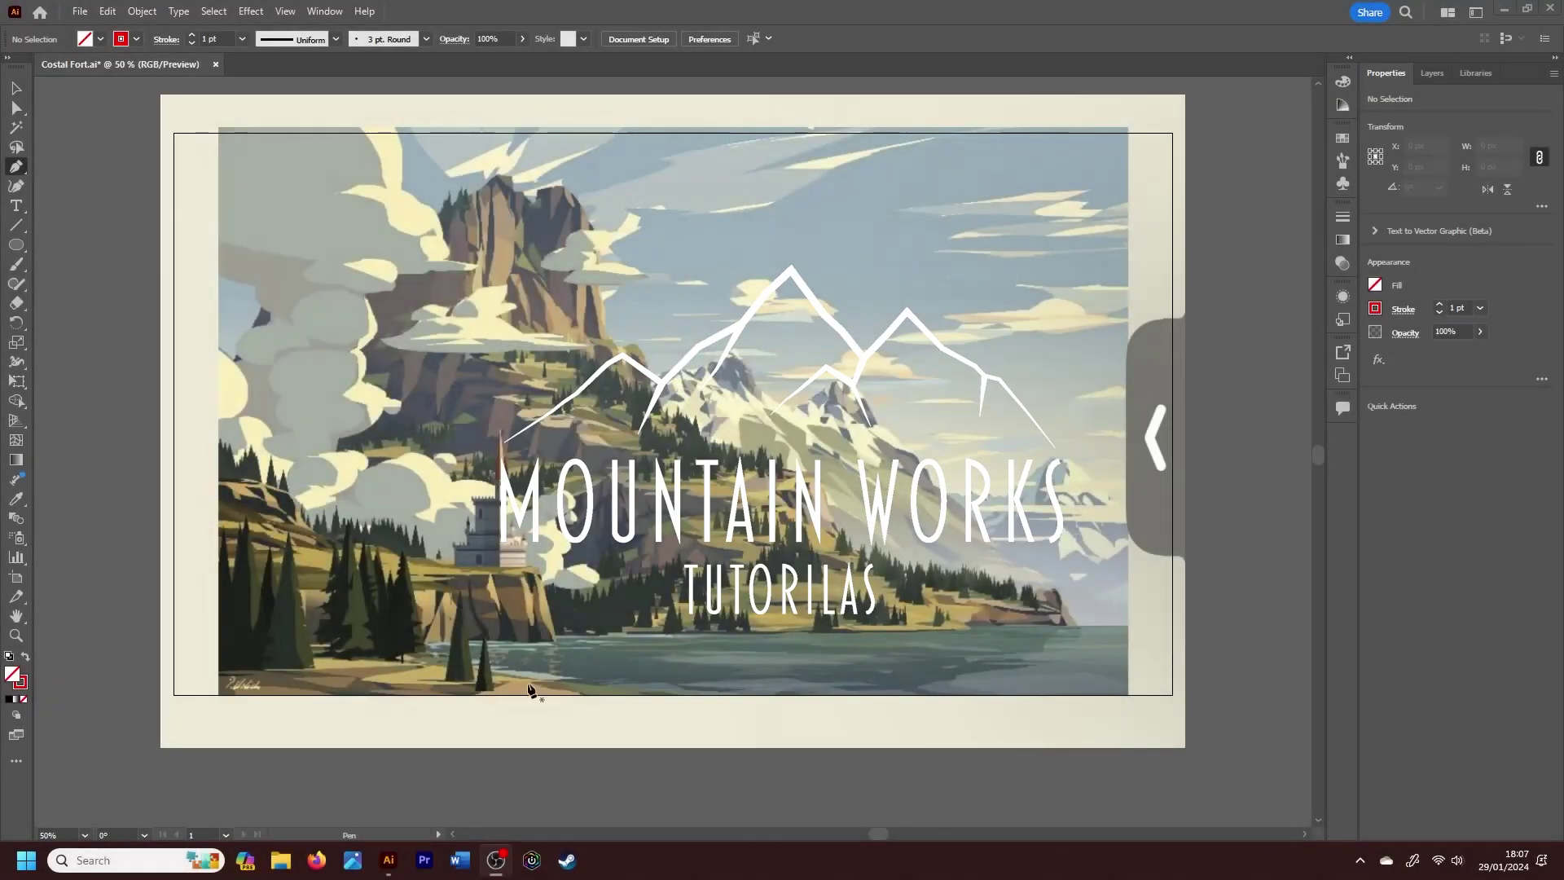
Step: Trace a red Pen outline along the shoreline beside the trees, down toward the bottom edge
{"action": "left_click", "coordinate": [612, 707]}
{"action": "left_click", "coordinate": [408, 656]}
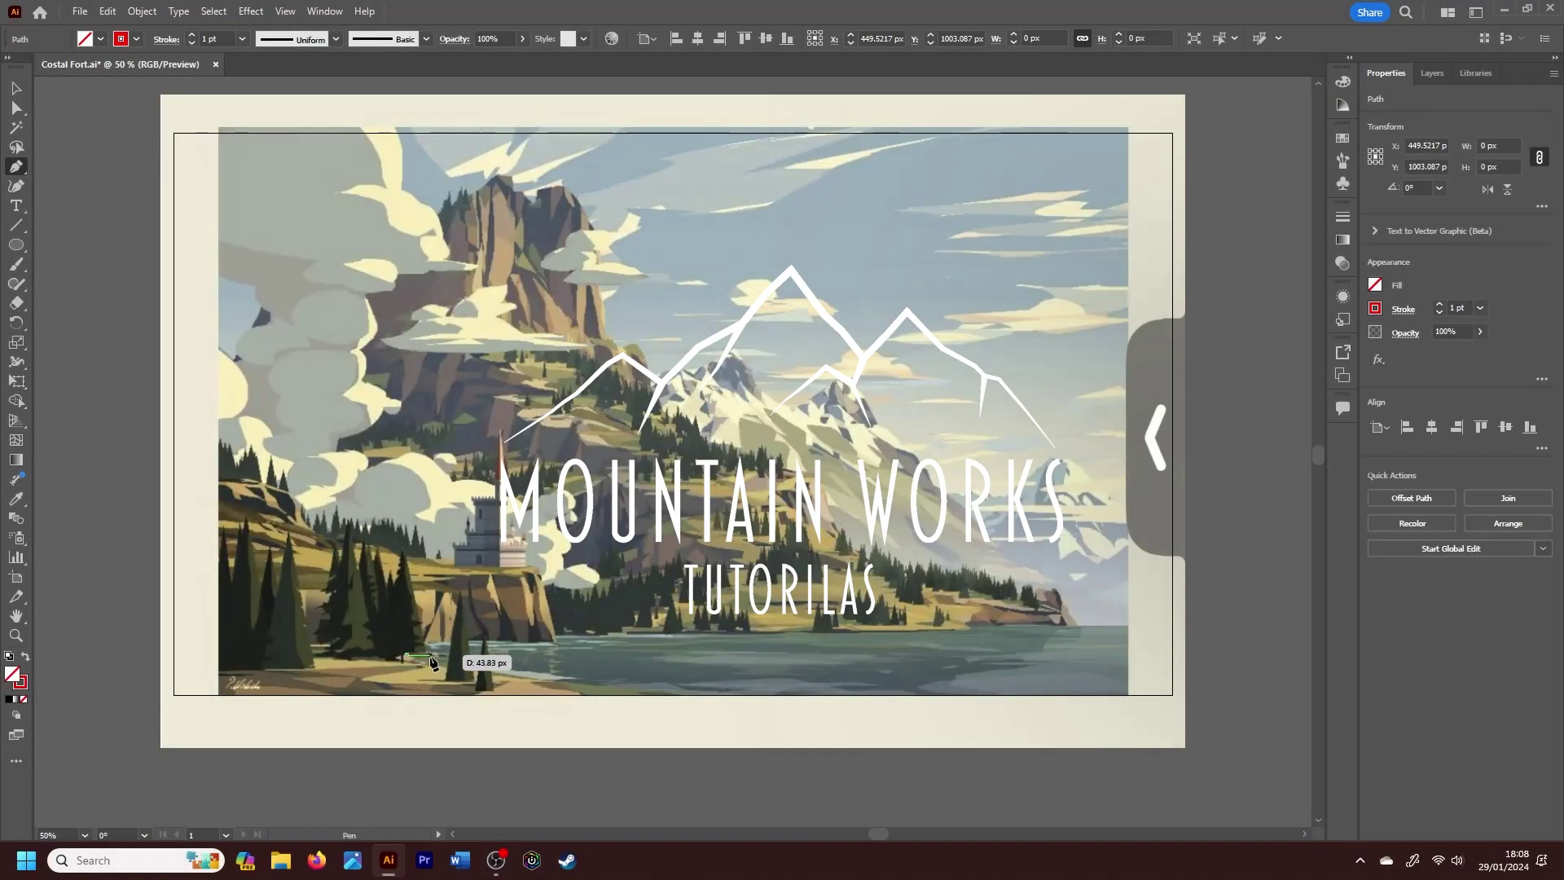
{"action": "scroll", "coordinate": [422, 652], "scroll_direction": "up", "scroll_amount": 5}
{"action": "left_click", "coordinate": [422, 652], "text": "ctrl"}
{"action": "key", "text": "ctrl+minus"}
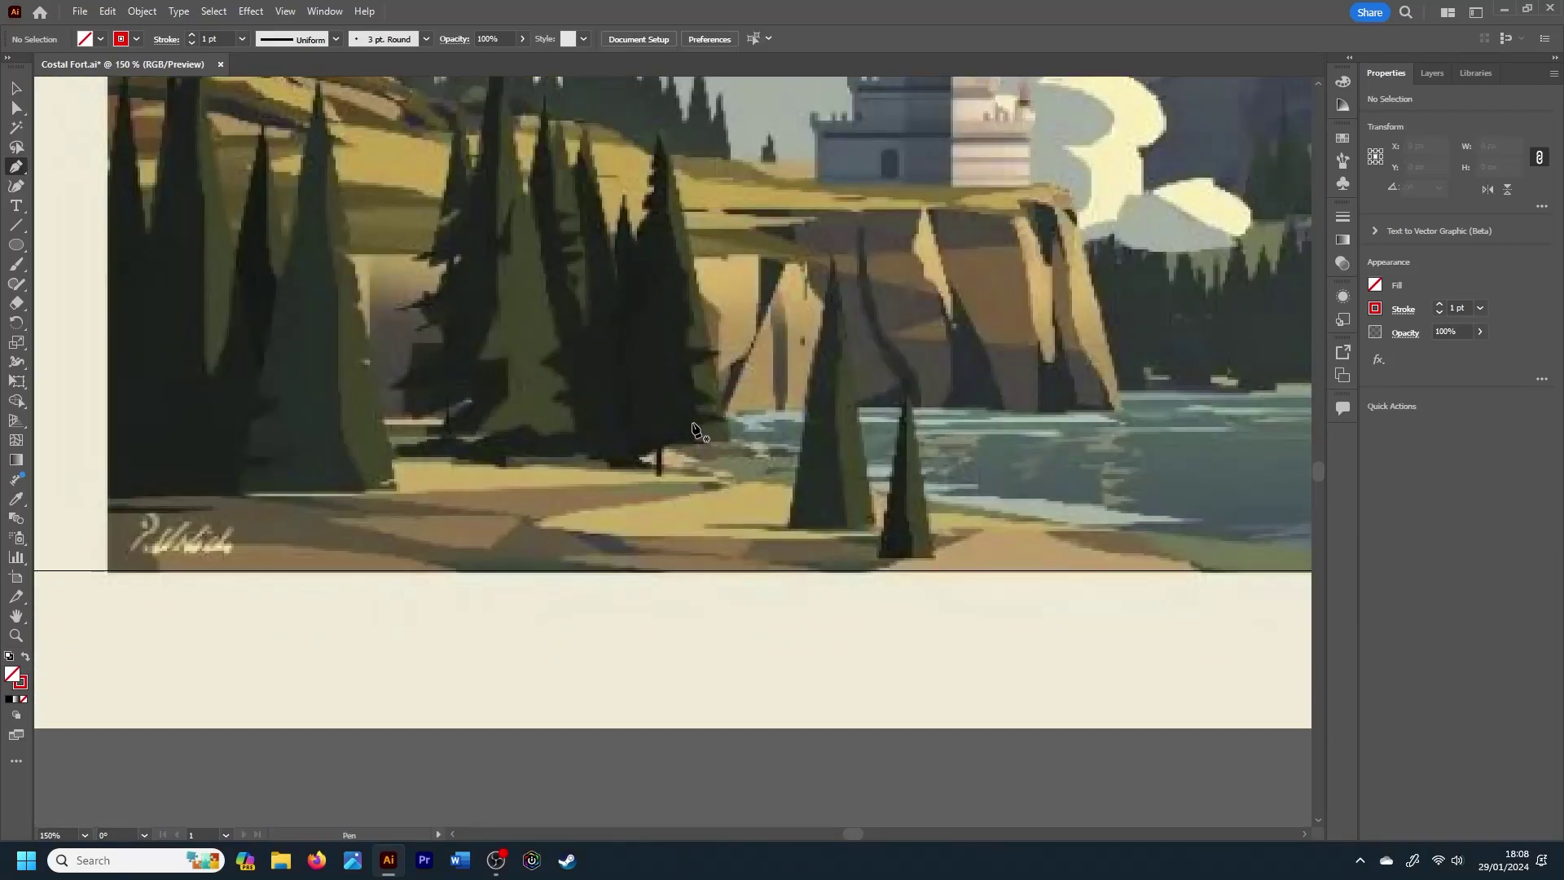
{"action": "mouse_move", "coordinate": [682, 418]}
{"action": "left_mouse_down"}
{"action": "mouse_move", "coordinate": [984, 513]}
{"action": "mouse_move", "coordinate": [1258, 542]}
{"action": "left_mouse_up"}
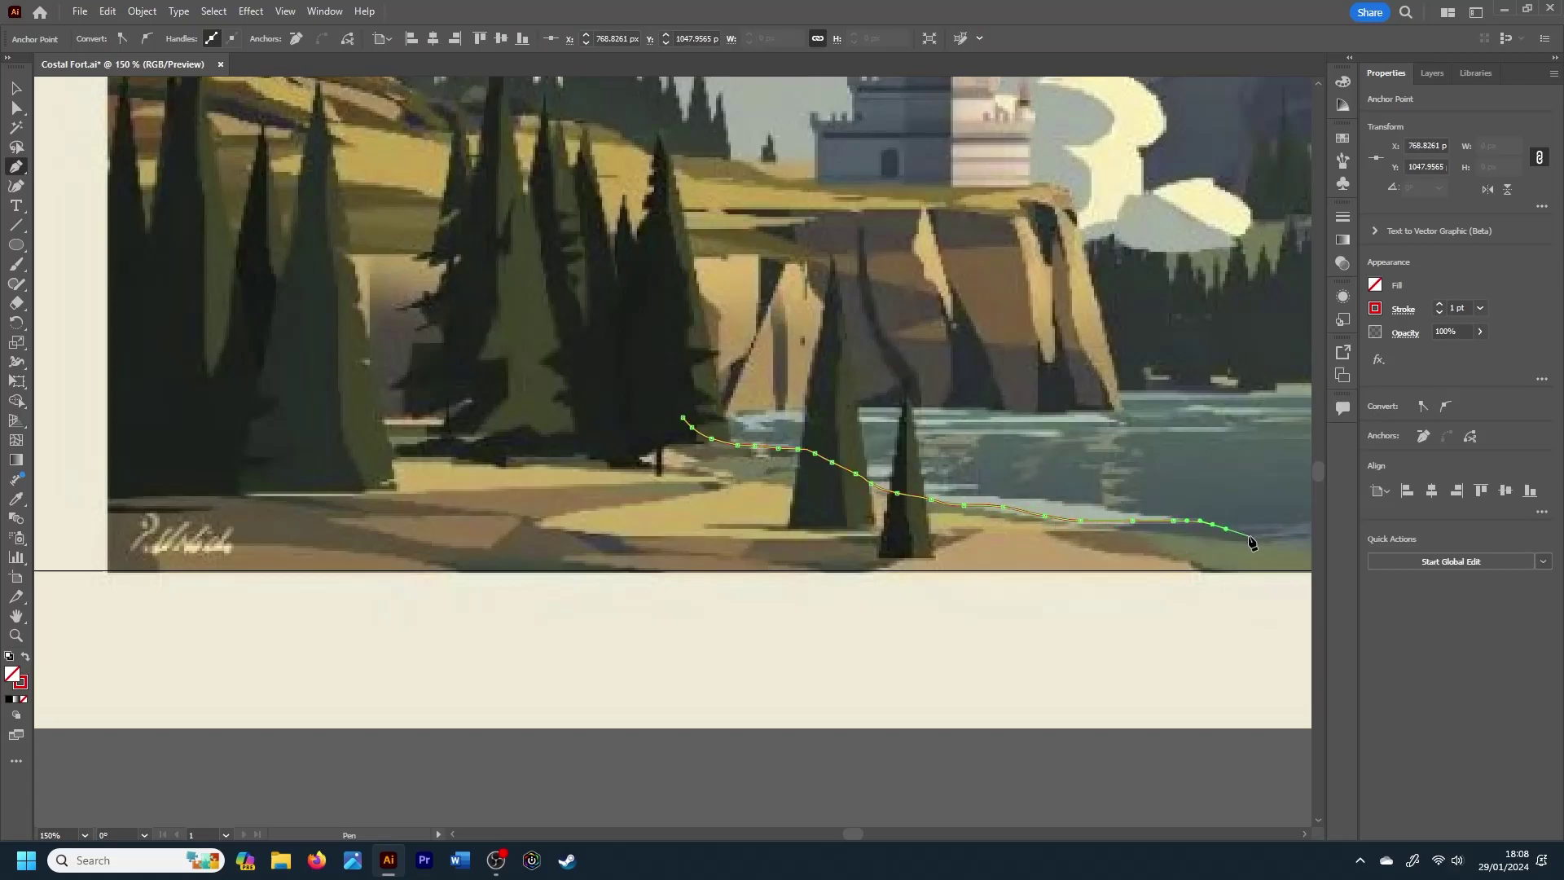
{"action": "left_click", "coordinate": [1279, 545]}
{"action": "scroll", "coordinate": [900, 829], "scroll_direction": "right", "scroll_amount": 5}
{"action": "mouse_move", "coordinate": [705, 558]}
{"action": "left_mouse_down"}
{"action": "mouse_move", "coordinate": [810, 562]}
{"action": "mouse_move", "coordinate": [1260, 691]}
{"action": "left_mouse_up"}
{"action": "scroll", "coordinate": [904, 758], "scroll_direction": "right", "scroll_amount": 3}
{"action": "mouse_move", "coordinate": [902, 758]}
{"action": "left_mouse_down"}
{"action": "mouse_move", "coordinate": [907, 698]}
{"action": "mouse_move", "coordinate": [993, 721]}
{"action": "mouse_move", "coordinate": [892, 836]}
{"action": "mouse_move", "coordinate": [839, 834]}
{"action": "left_mouse_up"}
{"action": "left_click", "coordinate": [1018, 728]}
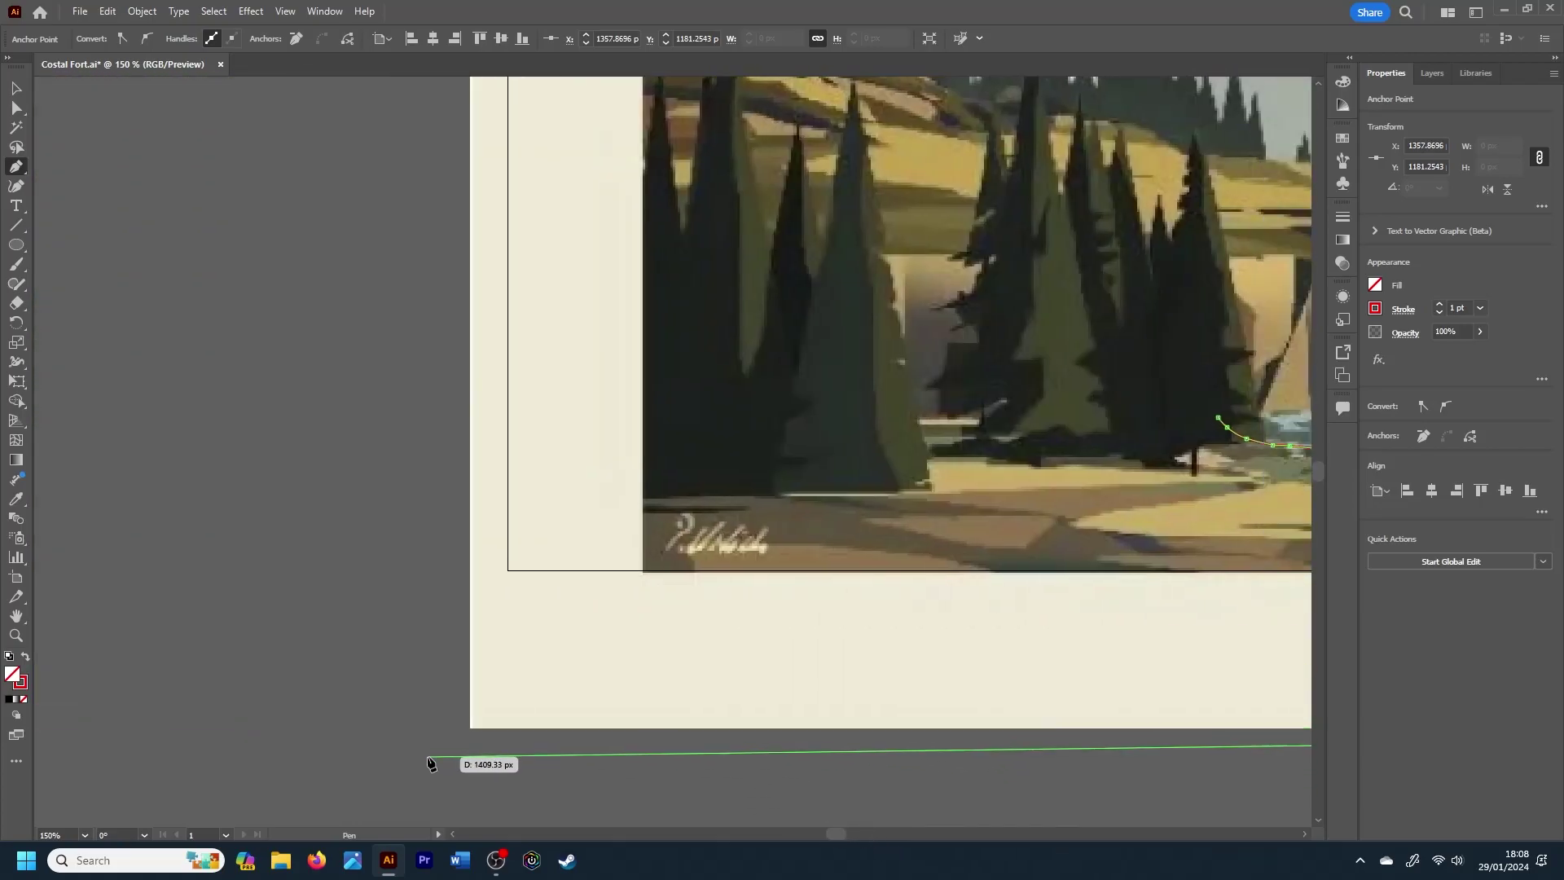
{"action": "mouse_move", "coordinate": [470, 728]}
{"action": "left_mouse_down"}
{"action": "mouse_move", "coordinate": [500, 538]}
{"action": "mouse_move", "coordinate": [489, 385]}
{"action": "left_mouse_up"}
Step: Remove misplaced anchors and end the path where the shore meets the bottom-left corner
{"action": "key", "text": "ctrl+z"}
{"action": "key", "text": "ctrl+0"}
{"action": "key", "text": "ctrl+1"}
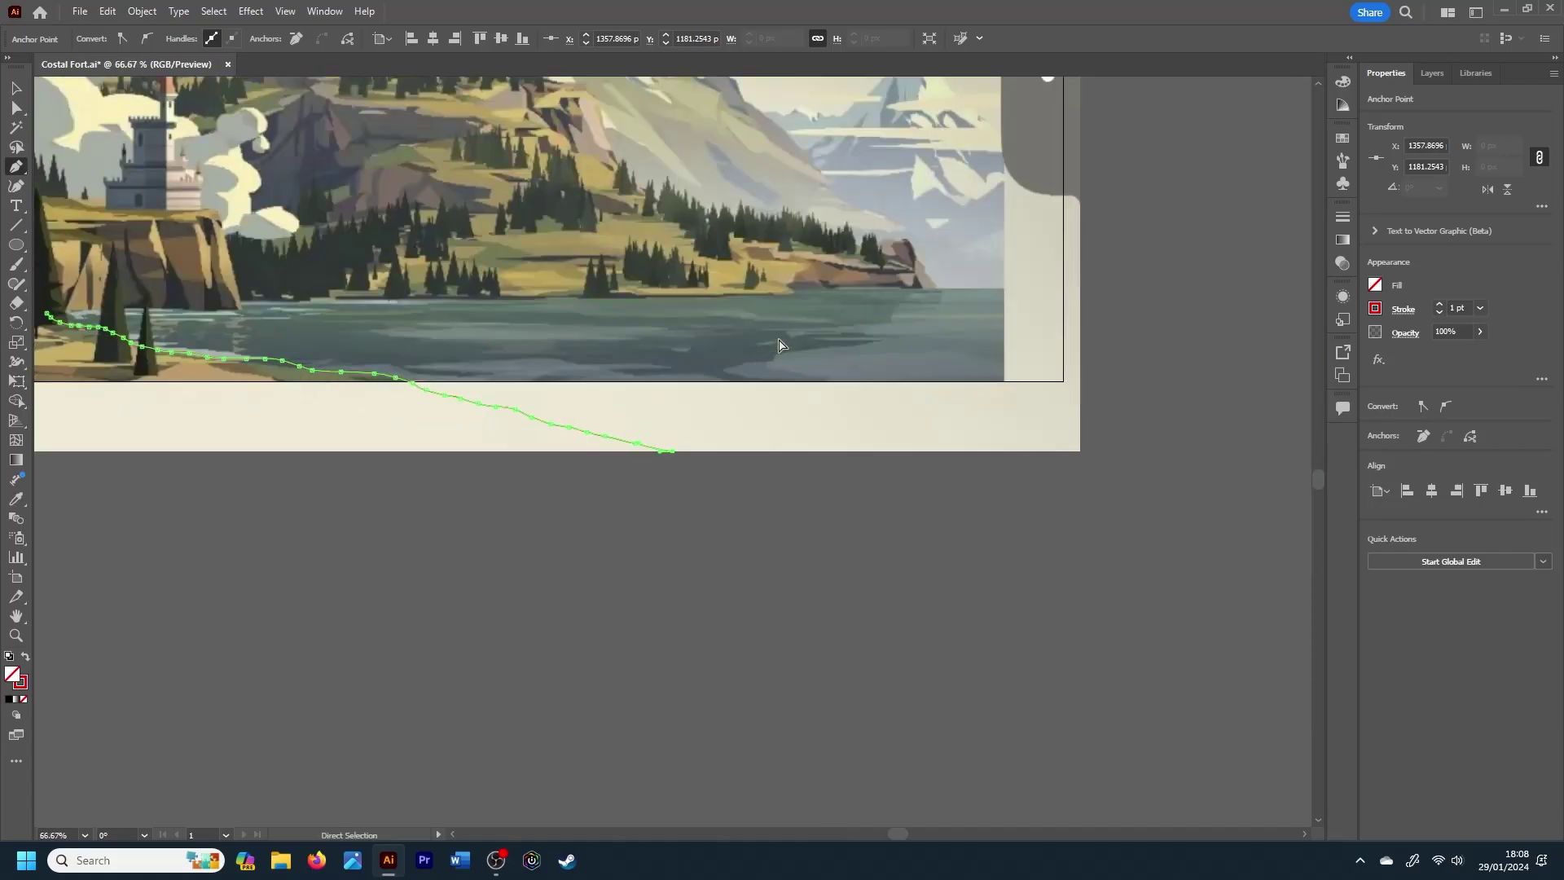
{"action": "key", "text": "ctrl+z"}
{"action": "key", "text": "ctrl+z"}
{"action": "key", "text": "ctrl+z"}
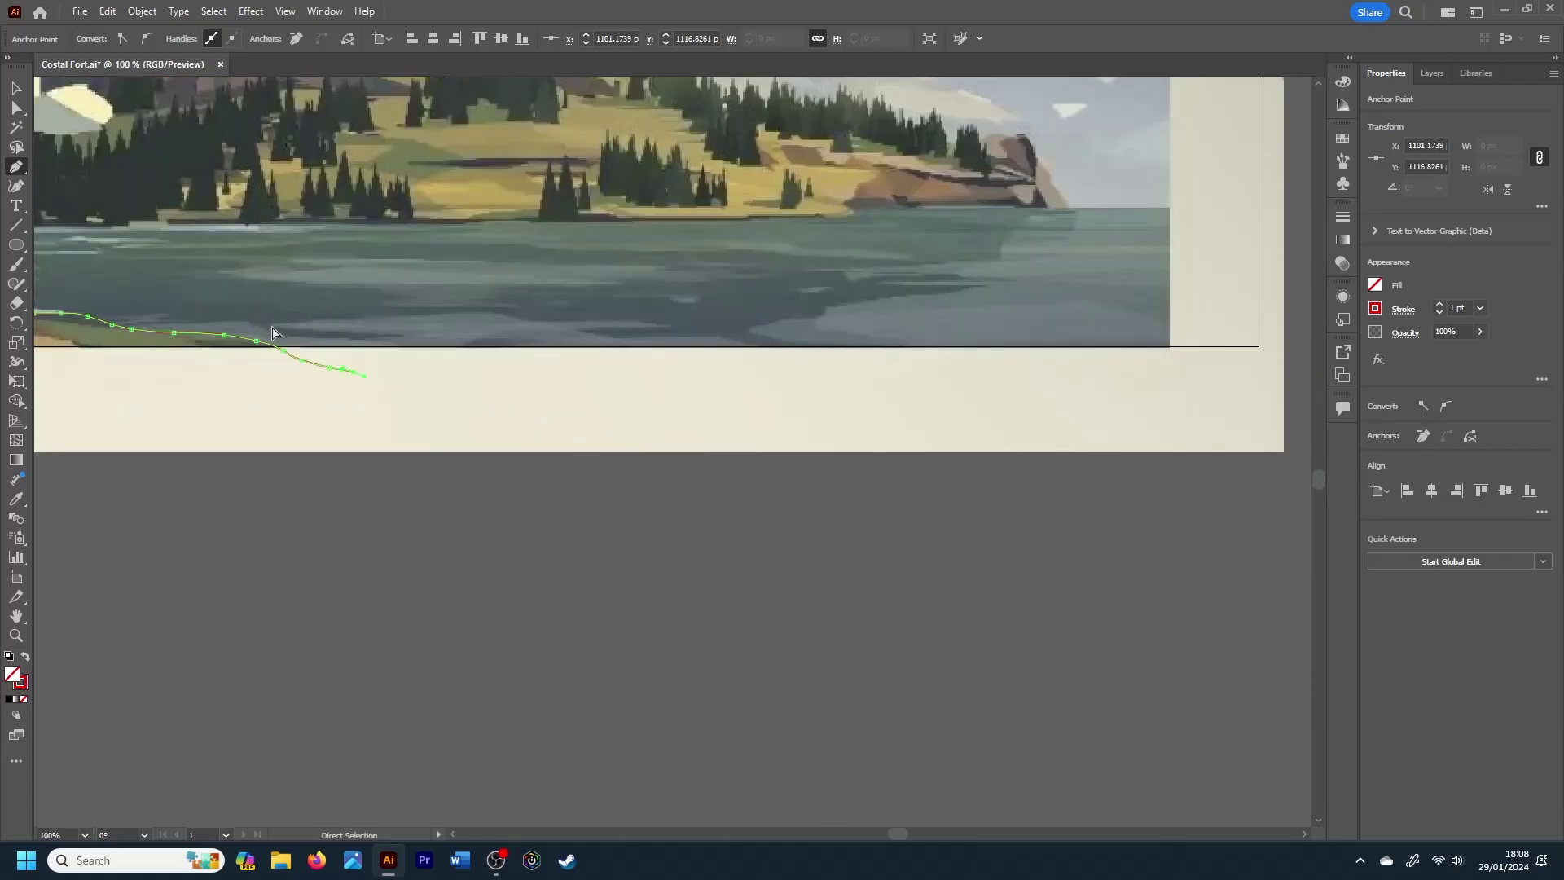
{"action": "key", "text": "ctrl+z"}
{"action": "key", "text": "ctrl+z"}
{"action": "key", "text": "ctrl+z"}
{"action": "key", "text": "ctrl+equal"}
{"action": "key", "text": "ctrl+equal"}
{"action": "left_click", "coordinate": [701, 462]}
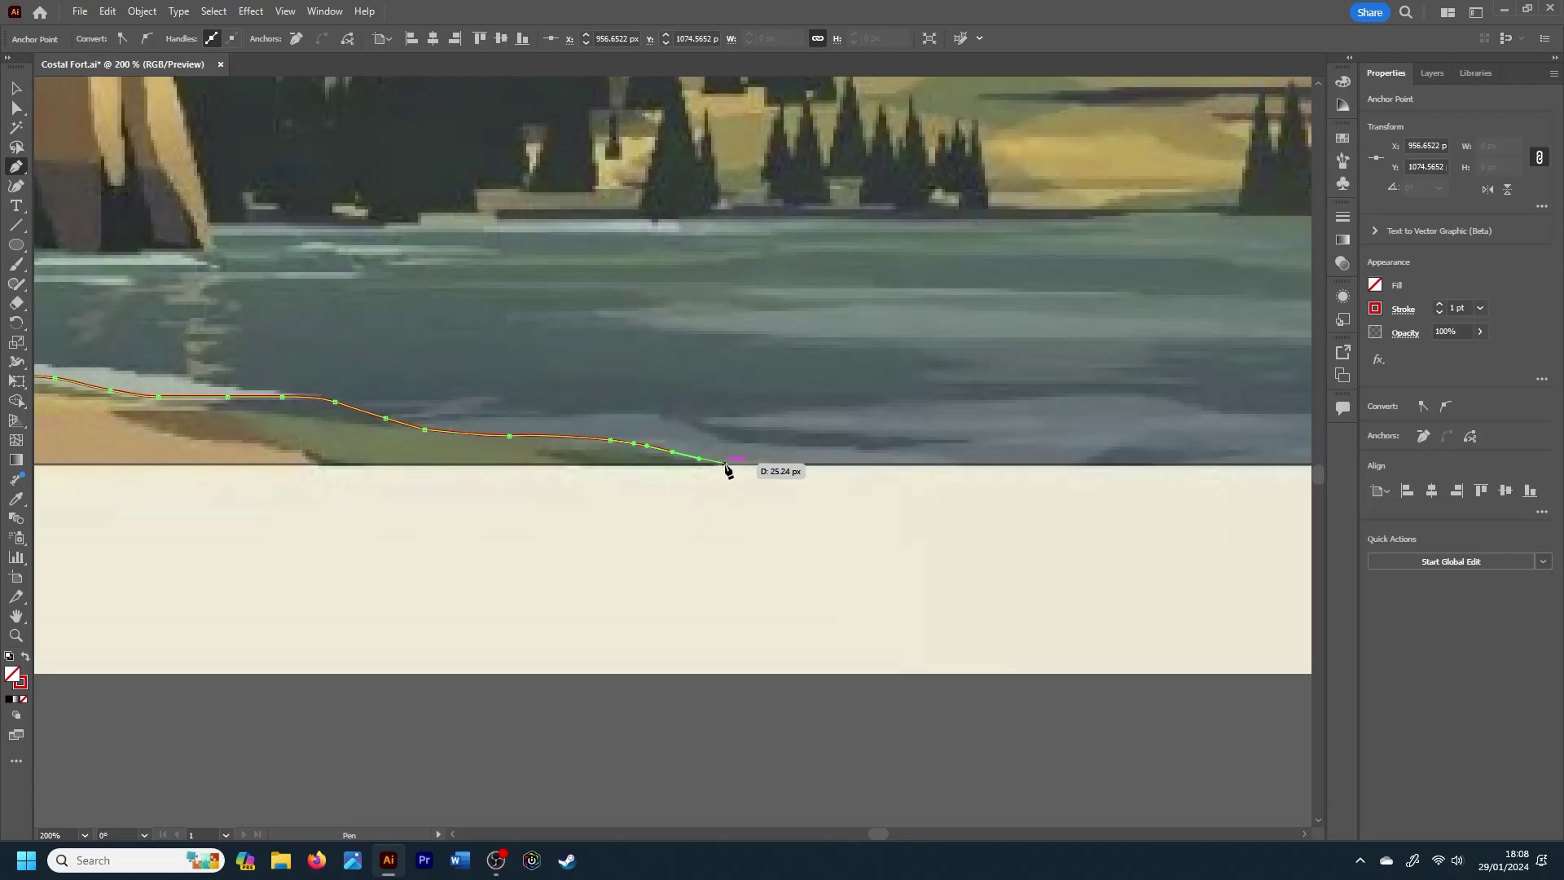
{"action": "left_click_drag", "start_coordinate": [877, 833], "coordinate": [839, 833]}
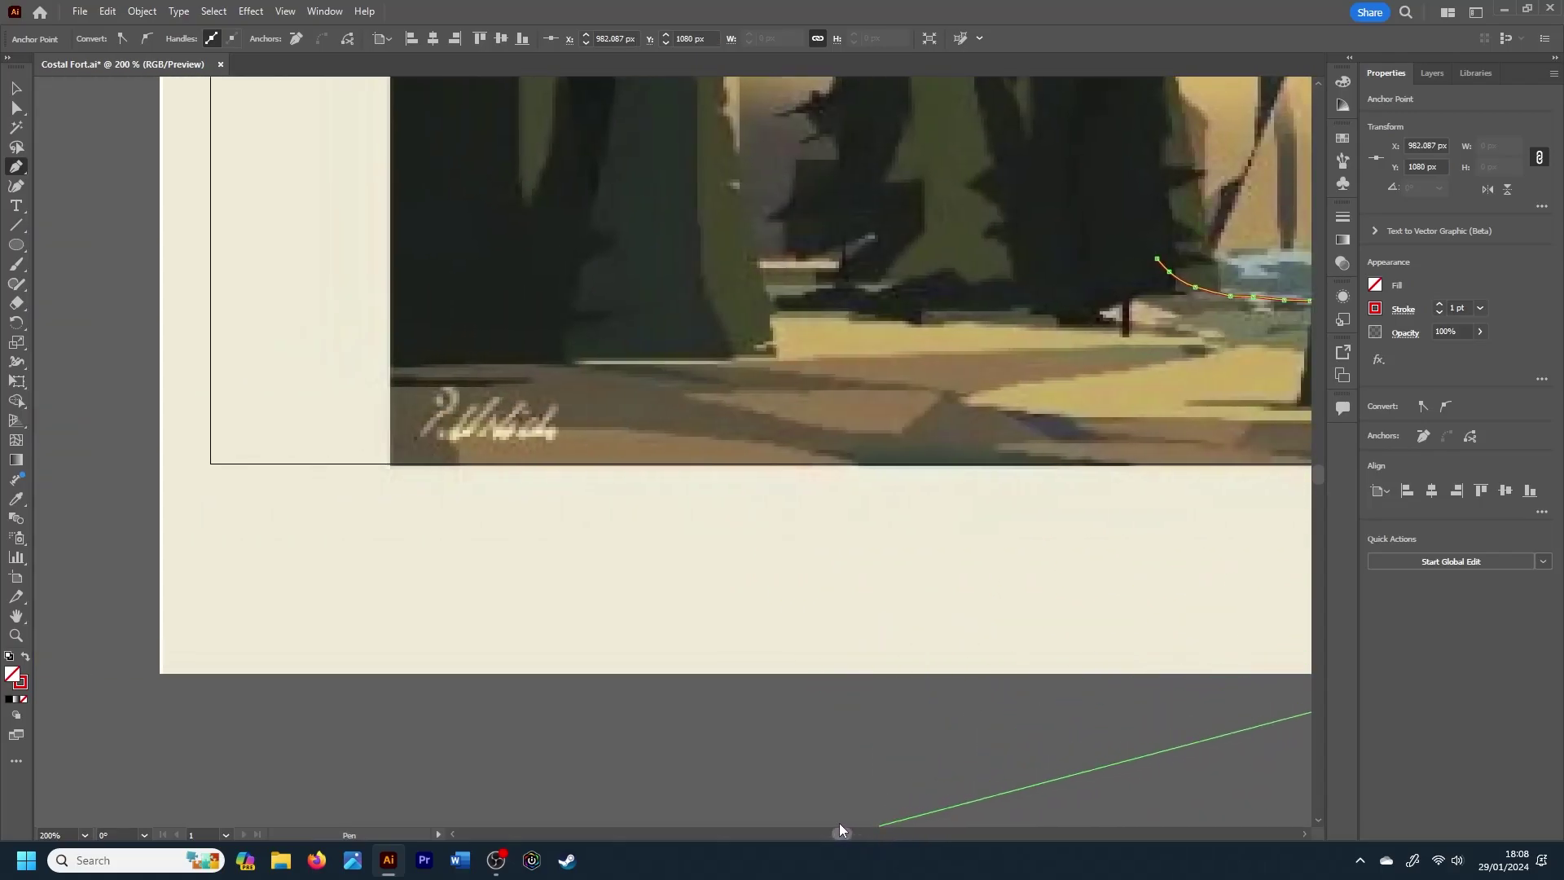
{"action": "left_click", "coordinate": [211, 464]}
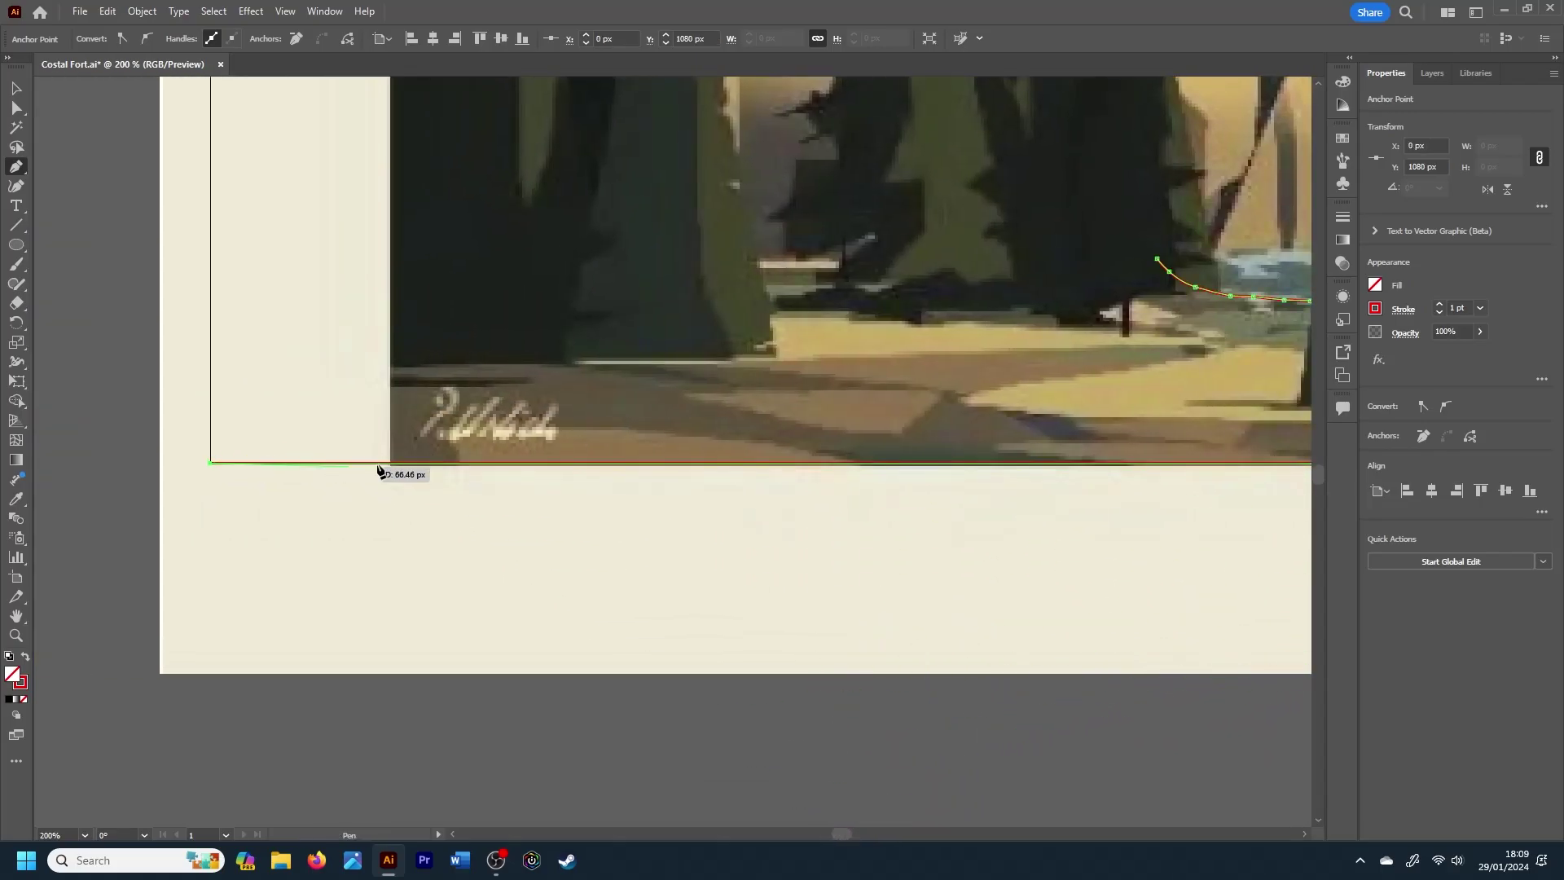
{"action": "scroll", "coordinate": [1319, 471], "scroll_direction": "up", "scroll_amount": 5}
{"action": "key", "text": "Escape"}
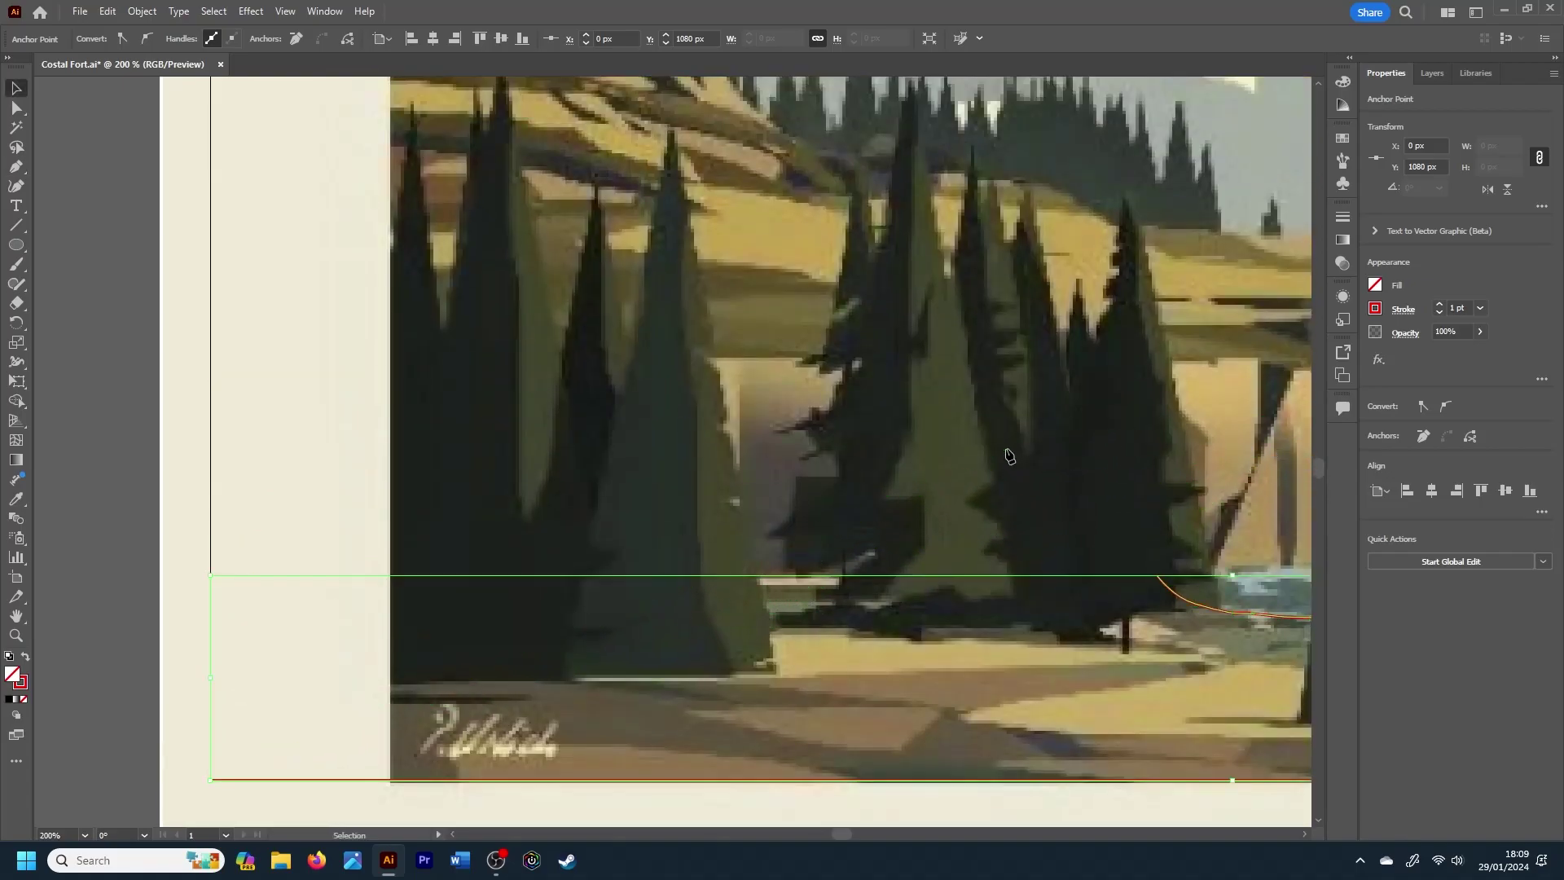
Step: Continue the path from the trees to the left edge and close it at the bottom-left corner
{"action": "left_click", "coordinate": [1157, 577]}
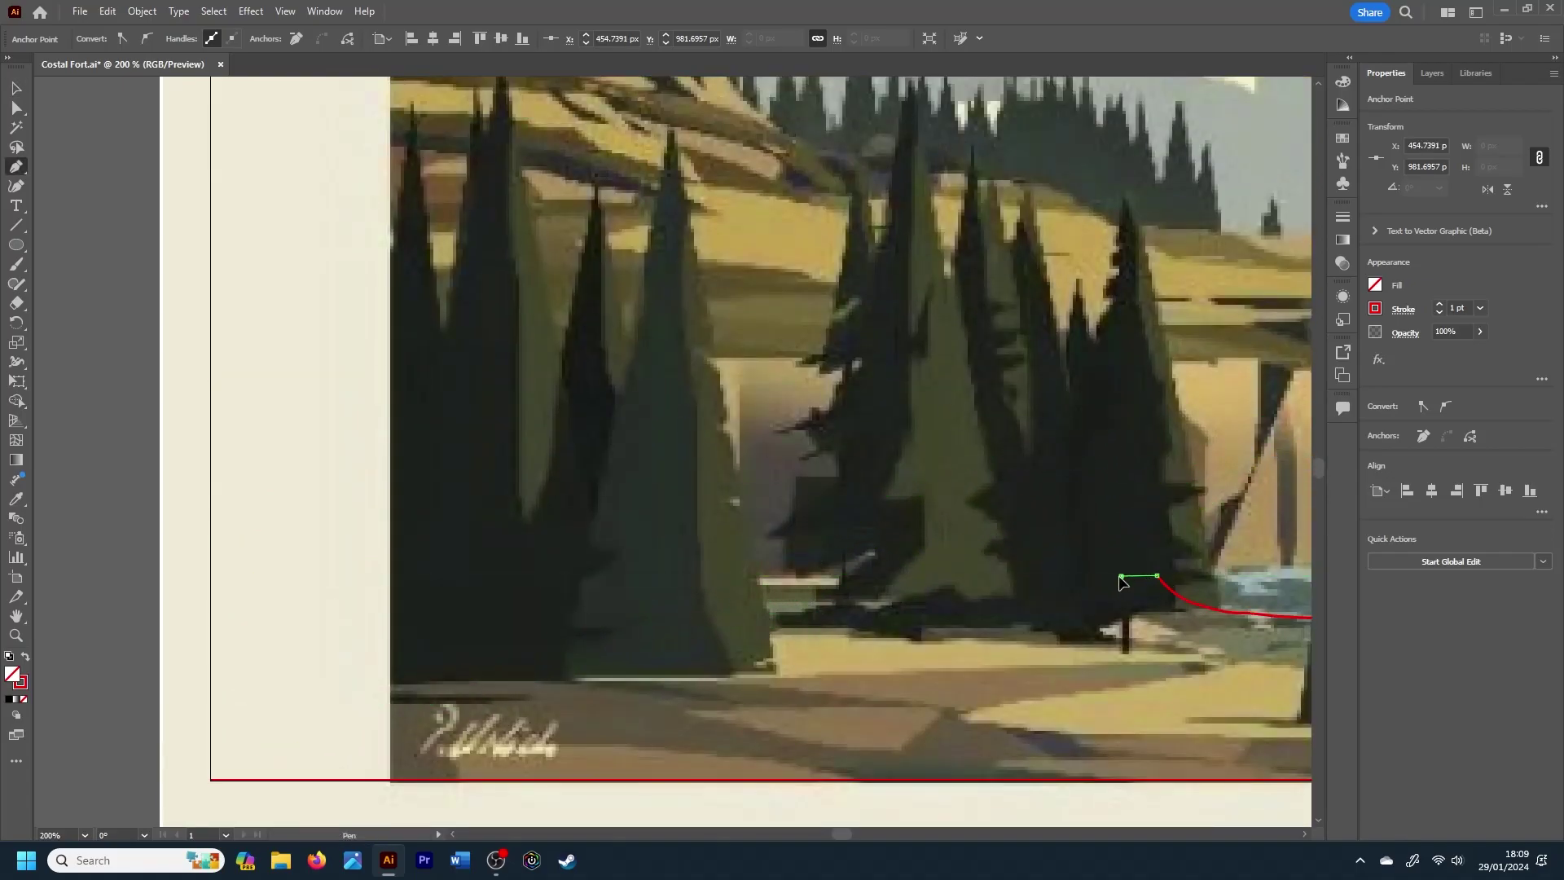
{"action": "left_click", "coordinate": [1128, 564]}
{"action": "left_click", "coordinate": [211, 565]}
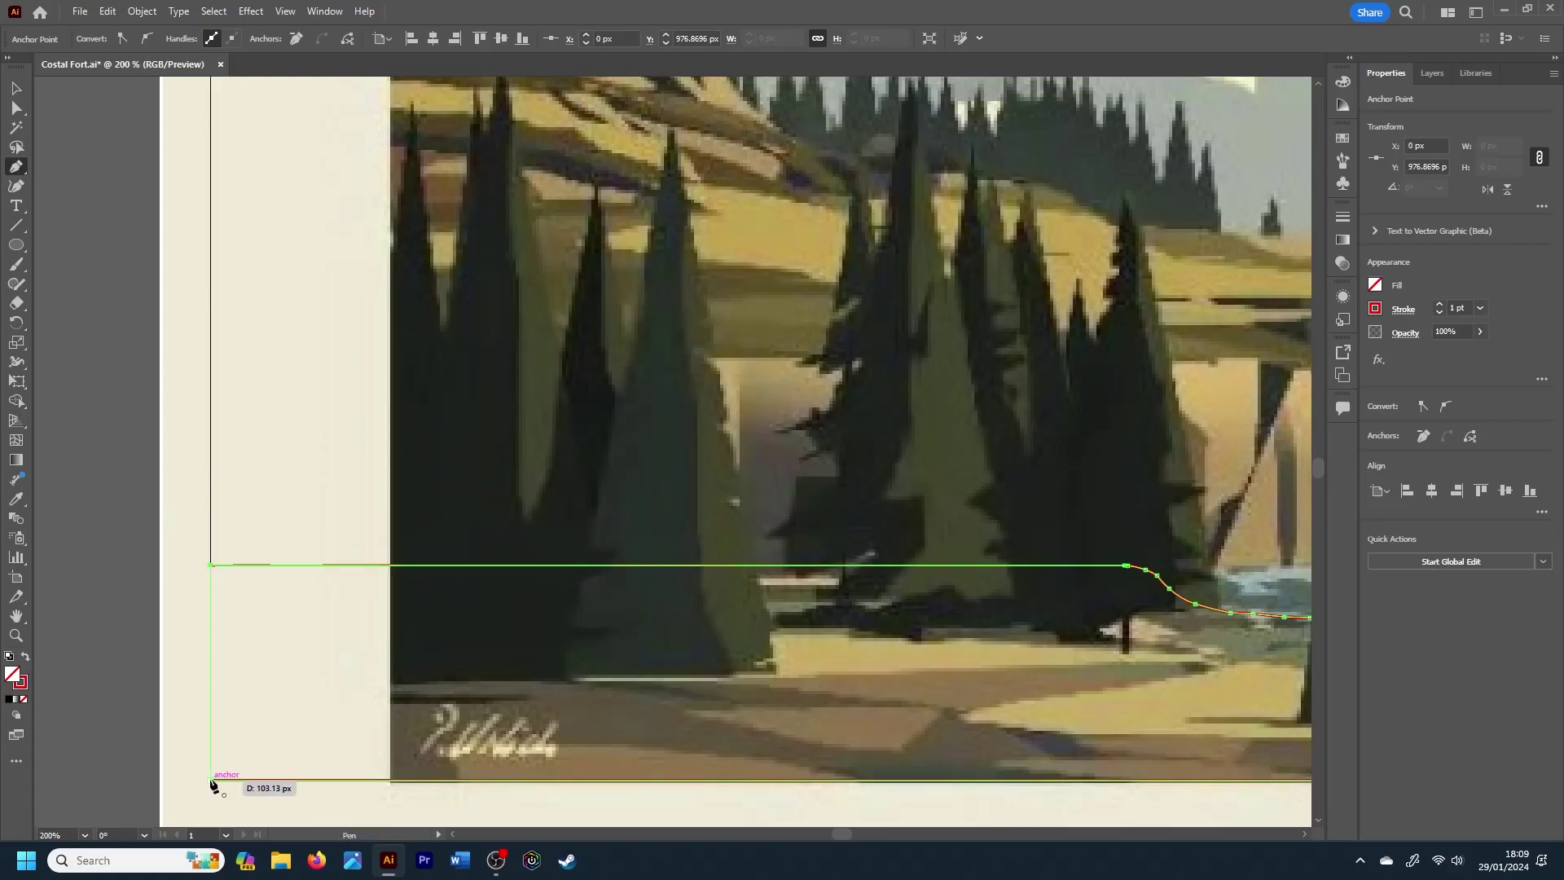
{"action": "left_click", "coordinate": [211, 779]}
{"action": "key", "text": "v"}
{"action": "left_click", "coordinate": [742, 454]}
{"action": "scroll", "coordinate": [731, 465], "scroll_direction": "down", "scroll_amount": 3}
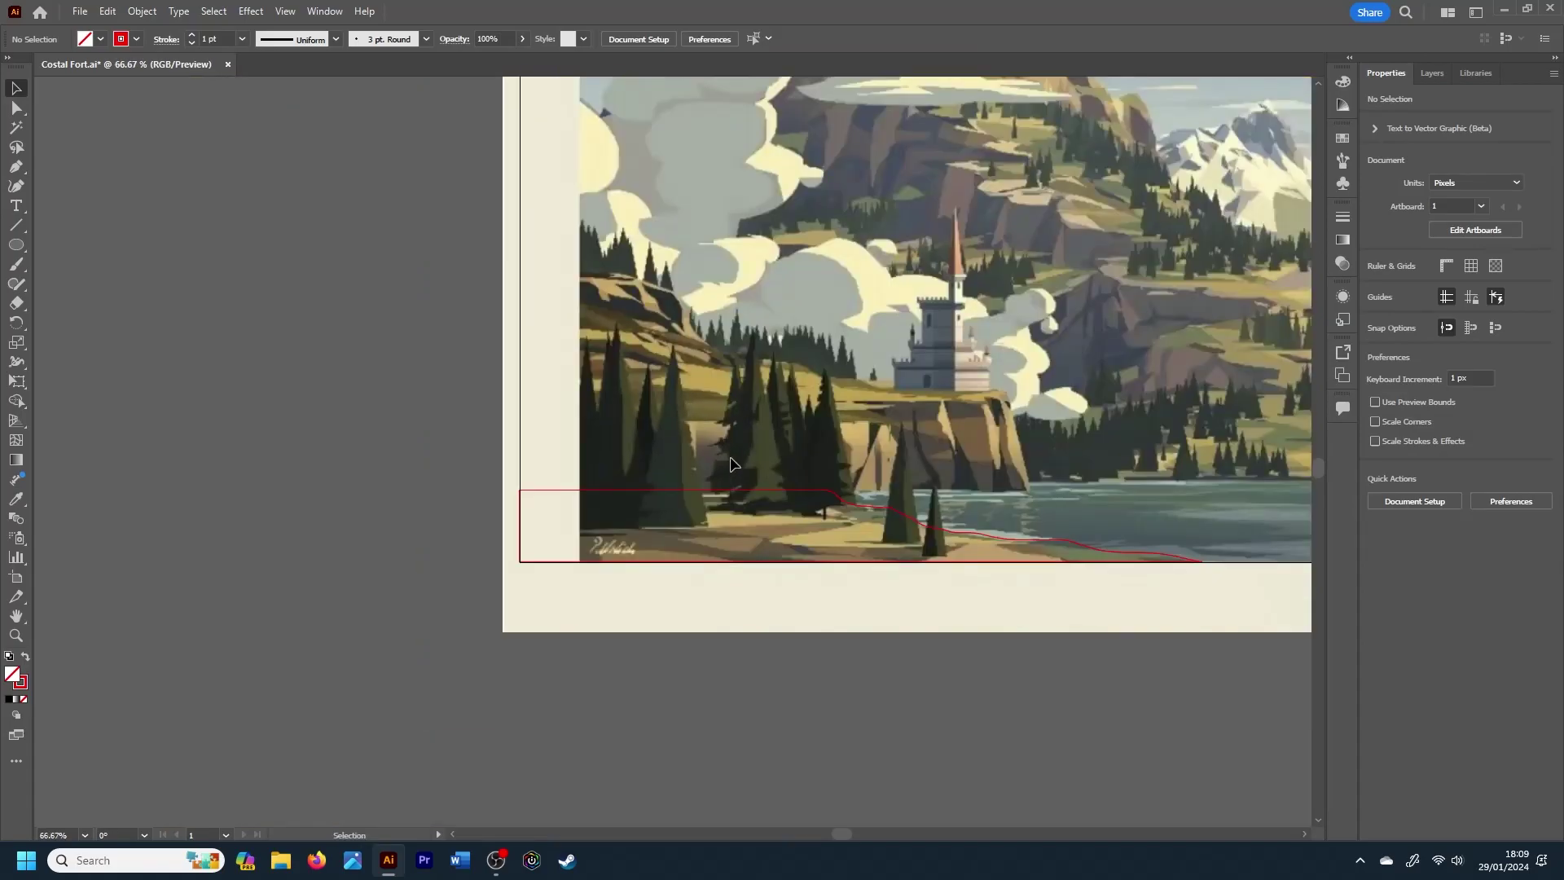
Step: Add a new layer and set the Pen stroke colour to yellow
{"action": "key", "text": "ctrl+1"}
{"action": "left_click", "coordinate": [1432, 72]}
{"action": "left_click", "coordinate": [1553, 73]}
{"action": "left_click", "coordinate": [1503, 78]}
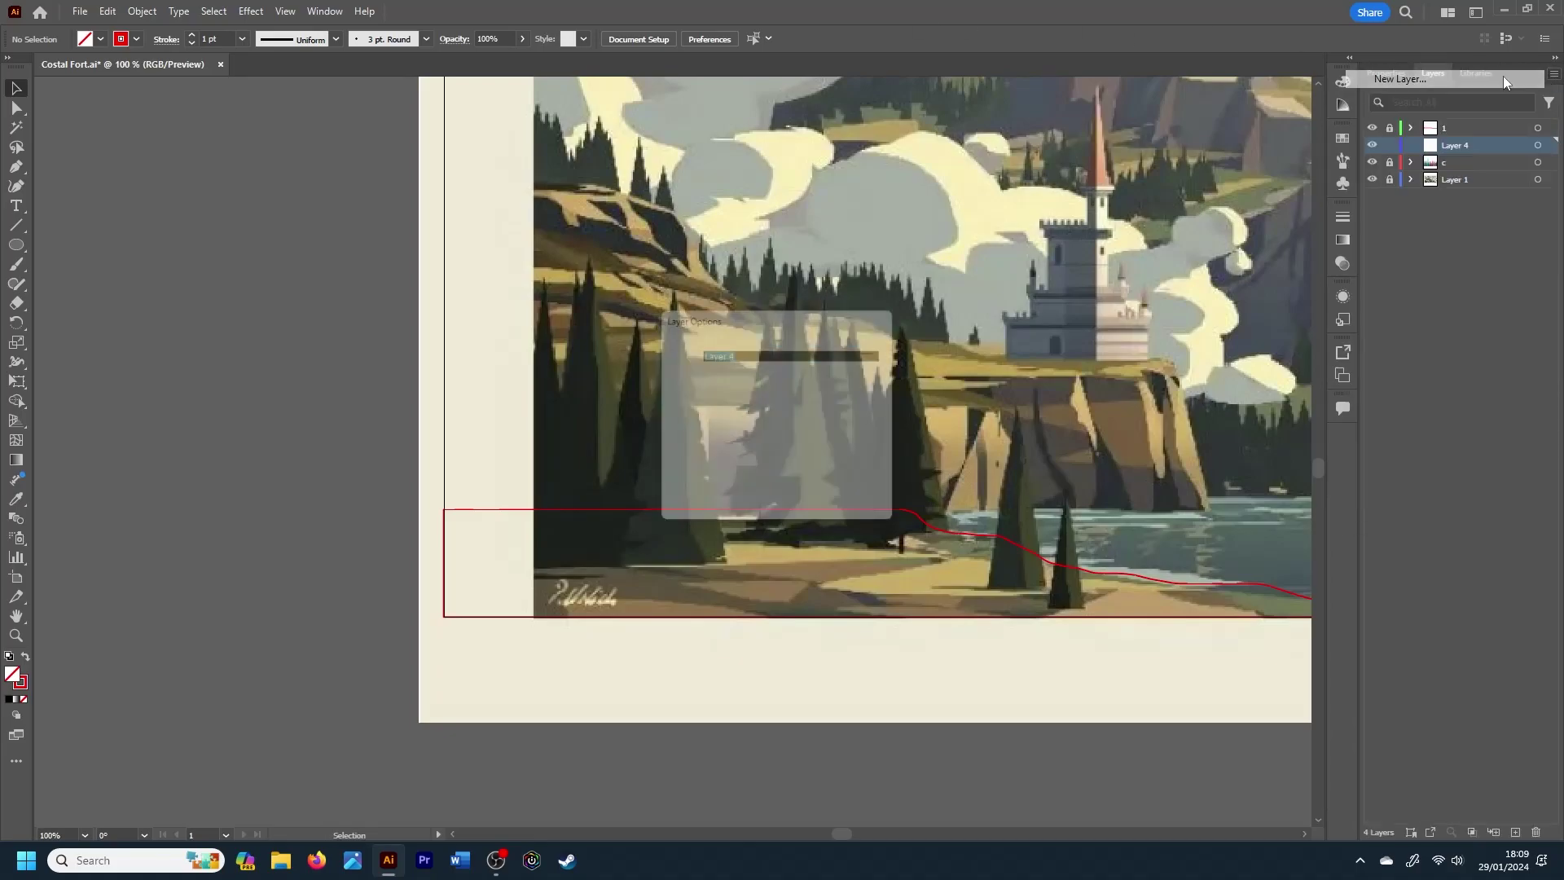
{"action": "key", "text": "Return"}
{"action": "key", "text": "p"}
{"action": "left_click", "coordinate": [1381, 73]}
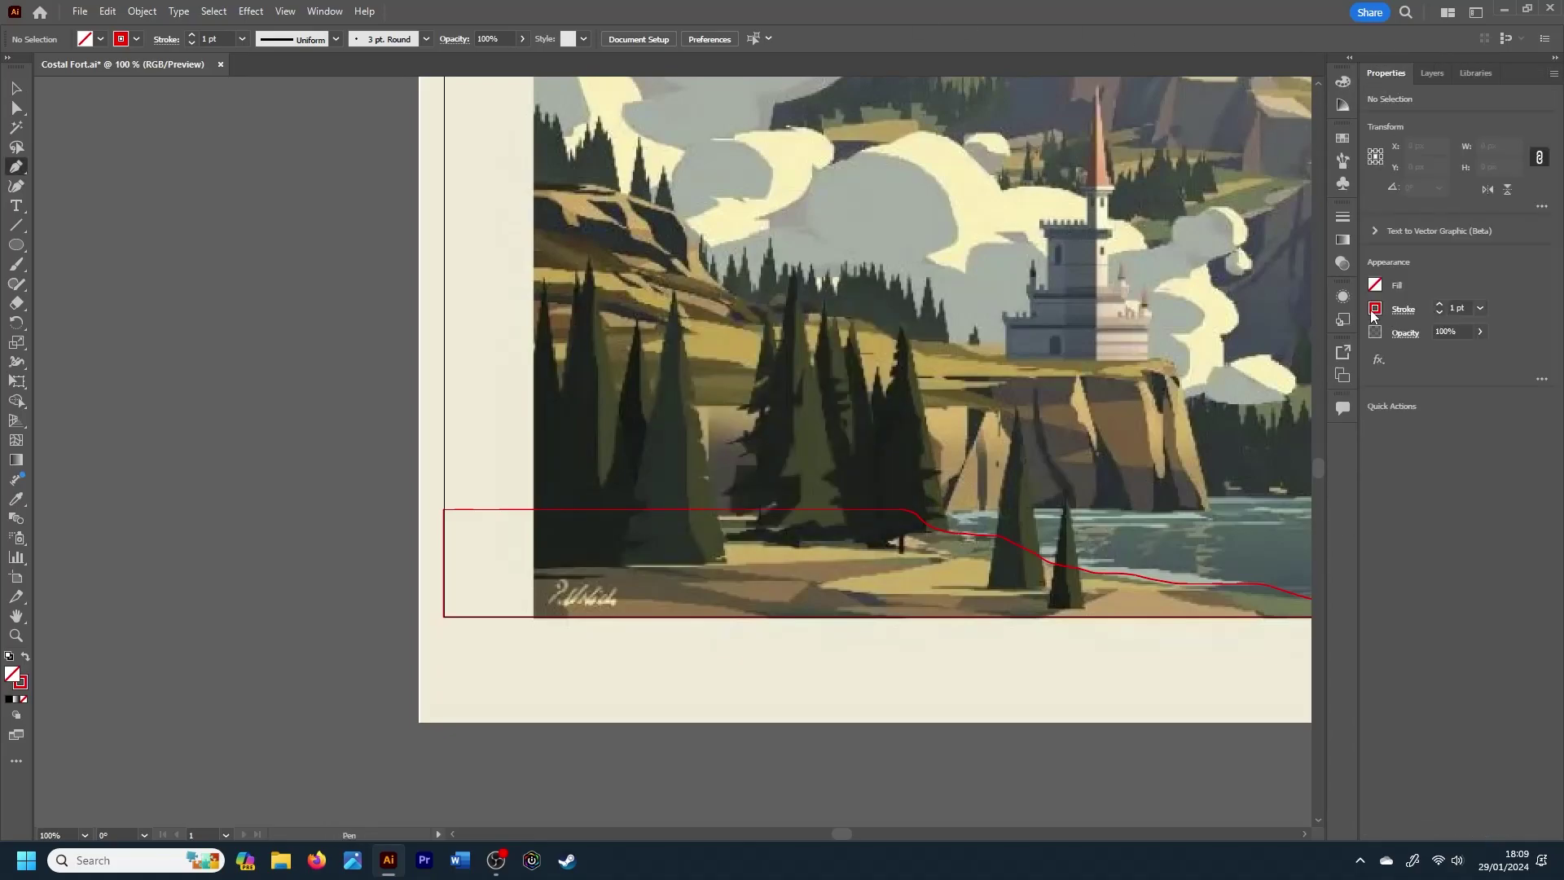
{"action": "left_click", "coordinate": [1373, 309]}
{"action": "left_click", "coordinate": [1246, 350]}
Step: Start the yellow outline along the waterline below the cliff to the cliff's corner
{"action": "left_click", "coordinate": [916, 518]}
{"action": "scroll", "coordinate": [1161, 586], "scroll_direction": "up", "scroll_amount": 2}
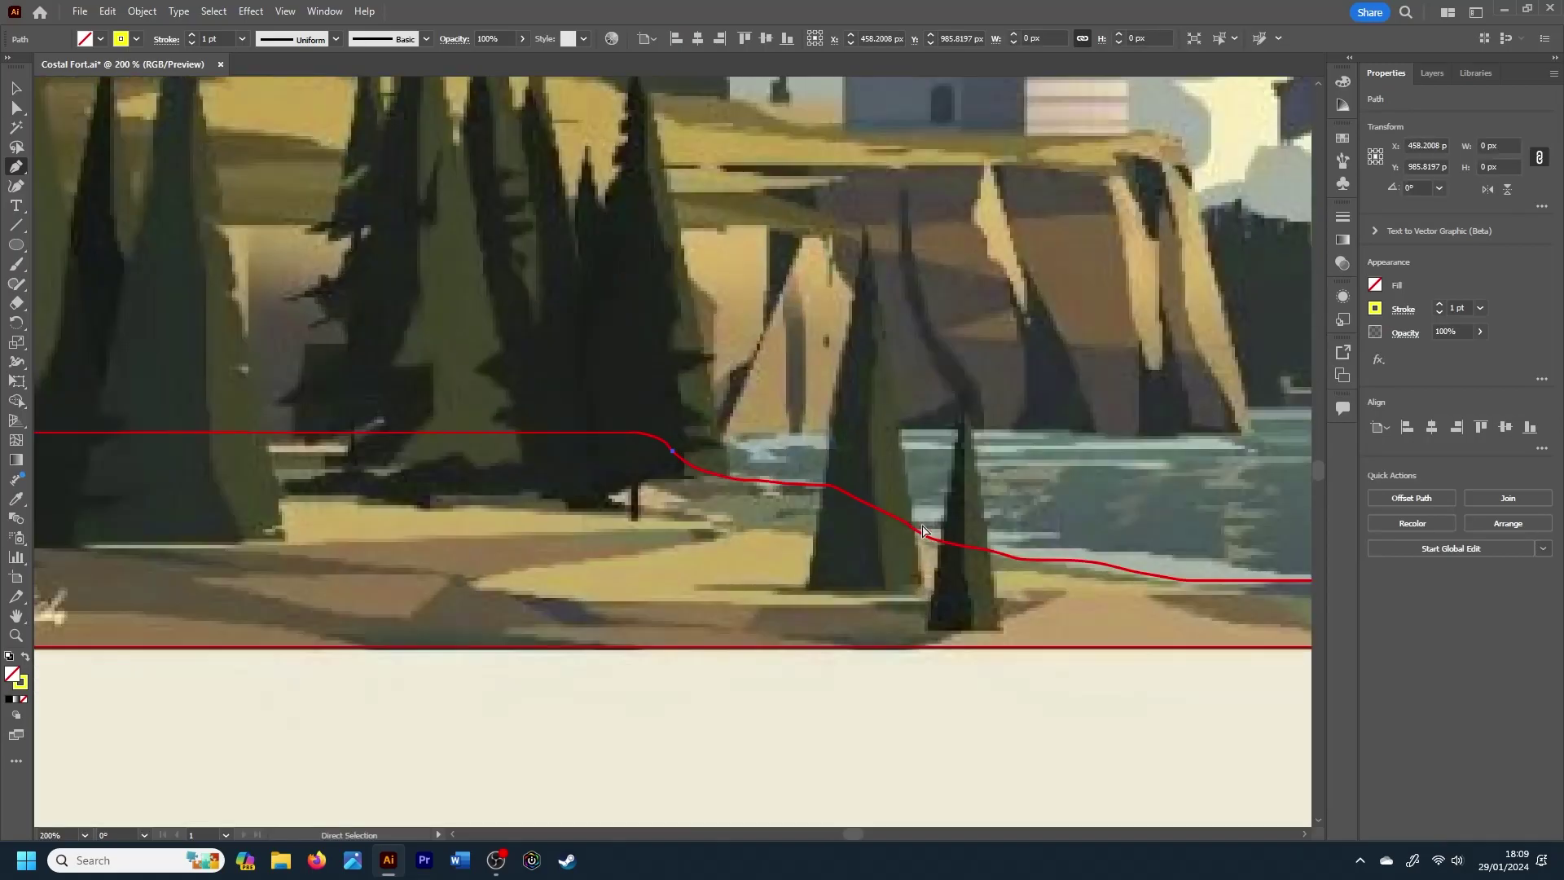
{"action": "left_click", "coordinate": [728, 440]}
{"action": "left_click", "coordinate": [812, 431]}
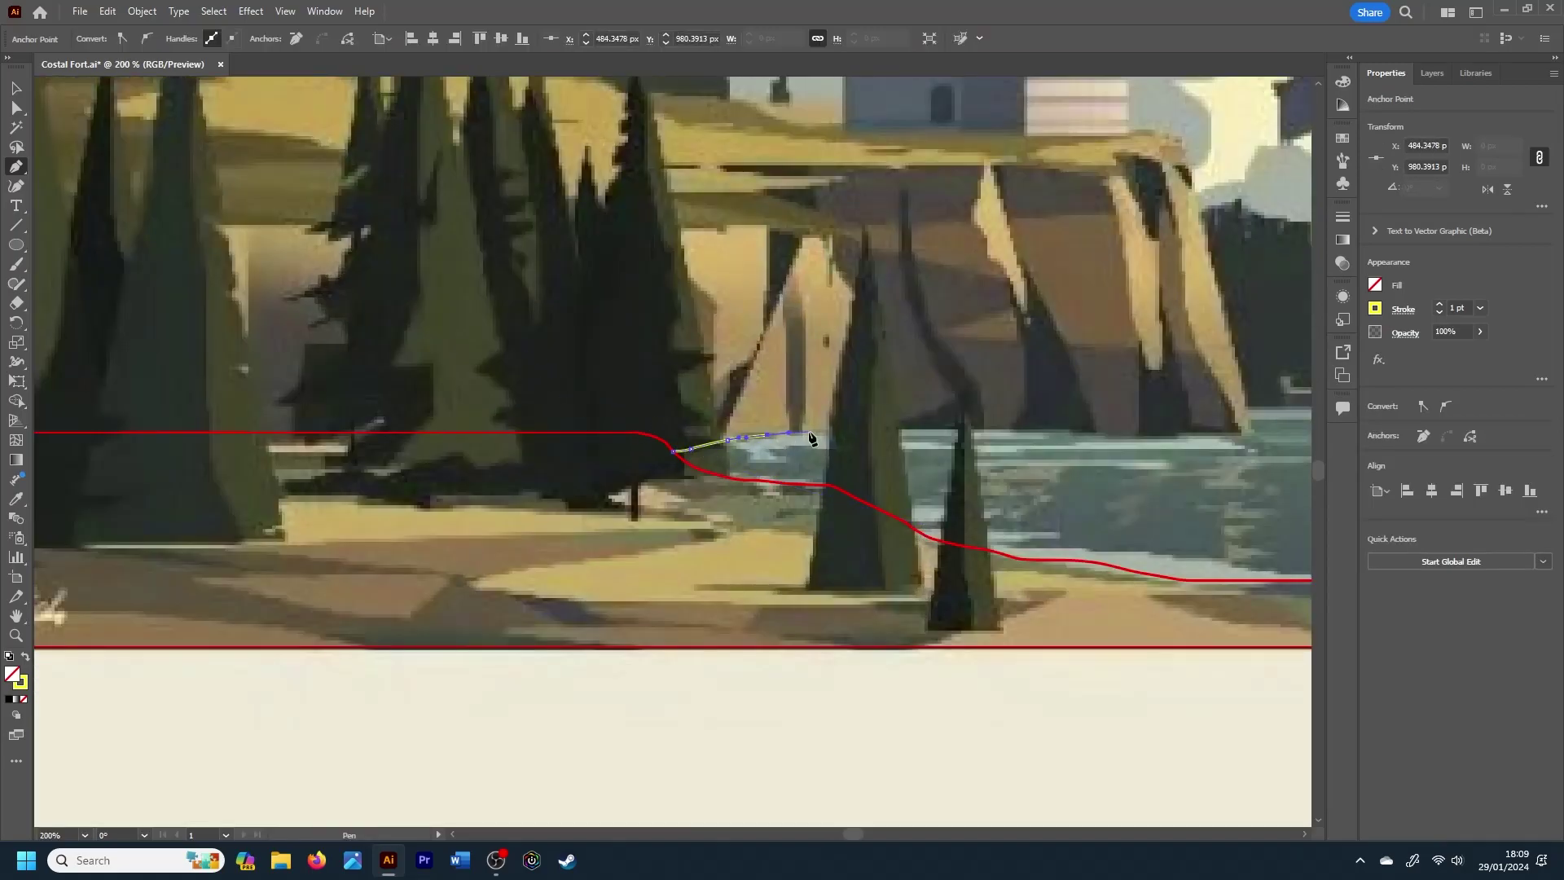
{"action": "left_click", "coordinate": [913, 429]}
{"action": "left_click", "coordinate": [983, 429]}
{"action": "left_click", "coordinate": [1068, 431]}
{"action": "left_click", "coordinate": [1117, 434]}
{"action": "left_click", "coordinate": [1175, 436]}
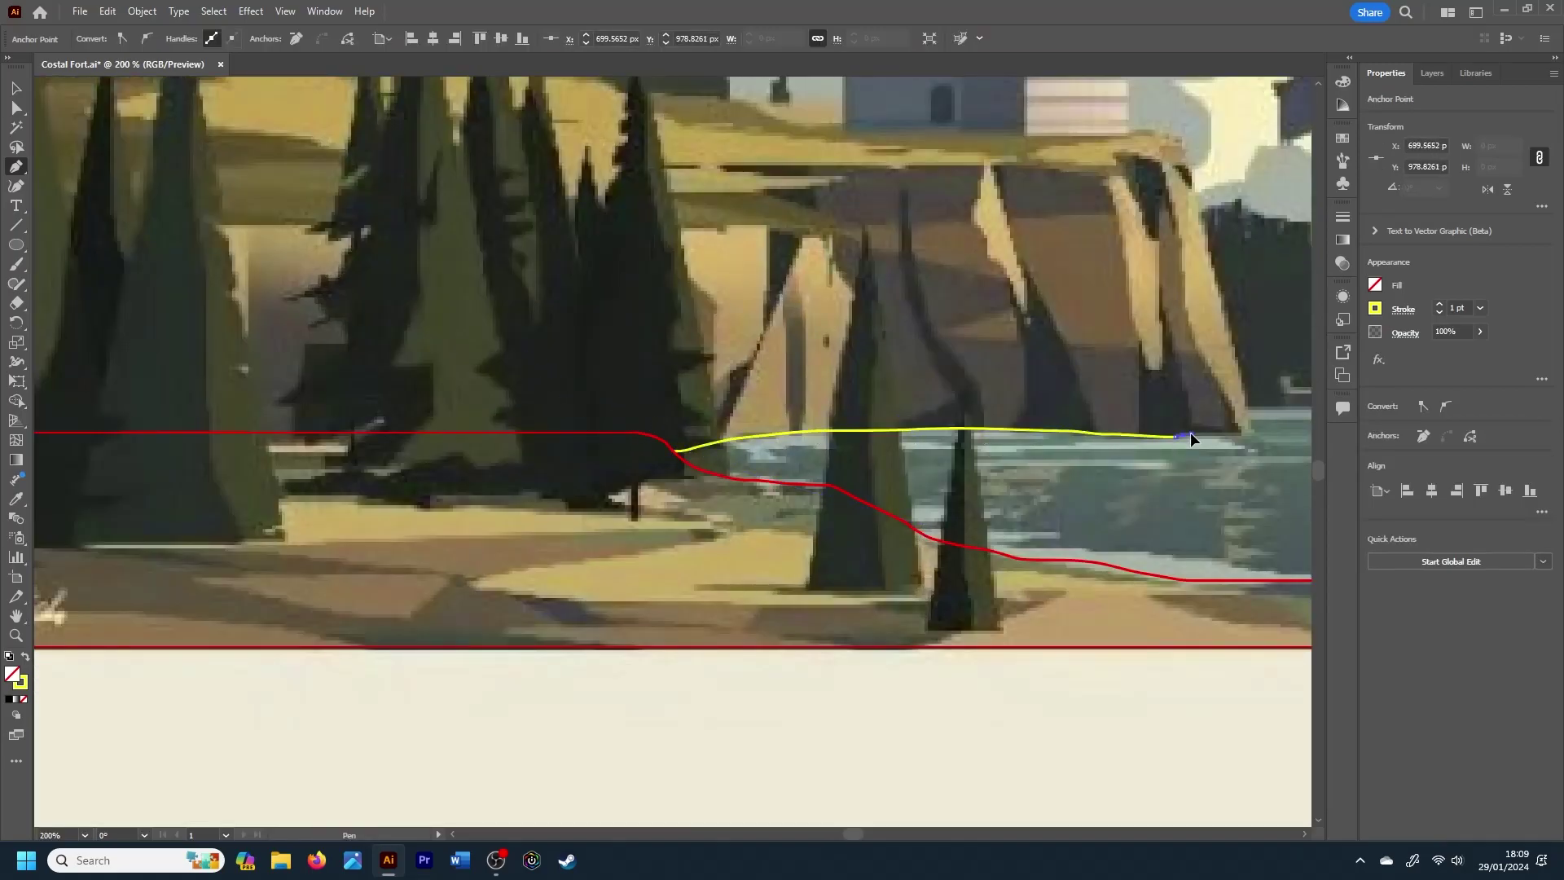
{"action": "left_click", "coordinate": [1226, 434]}
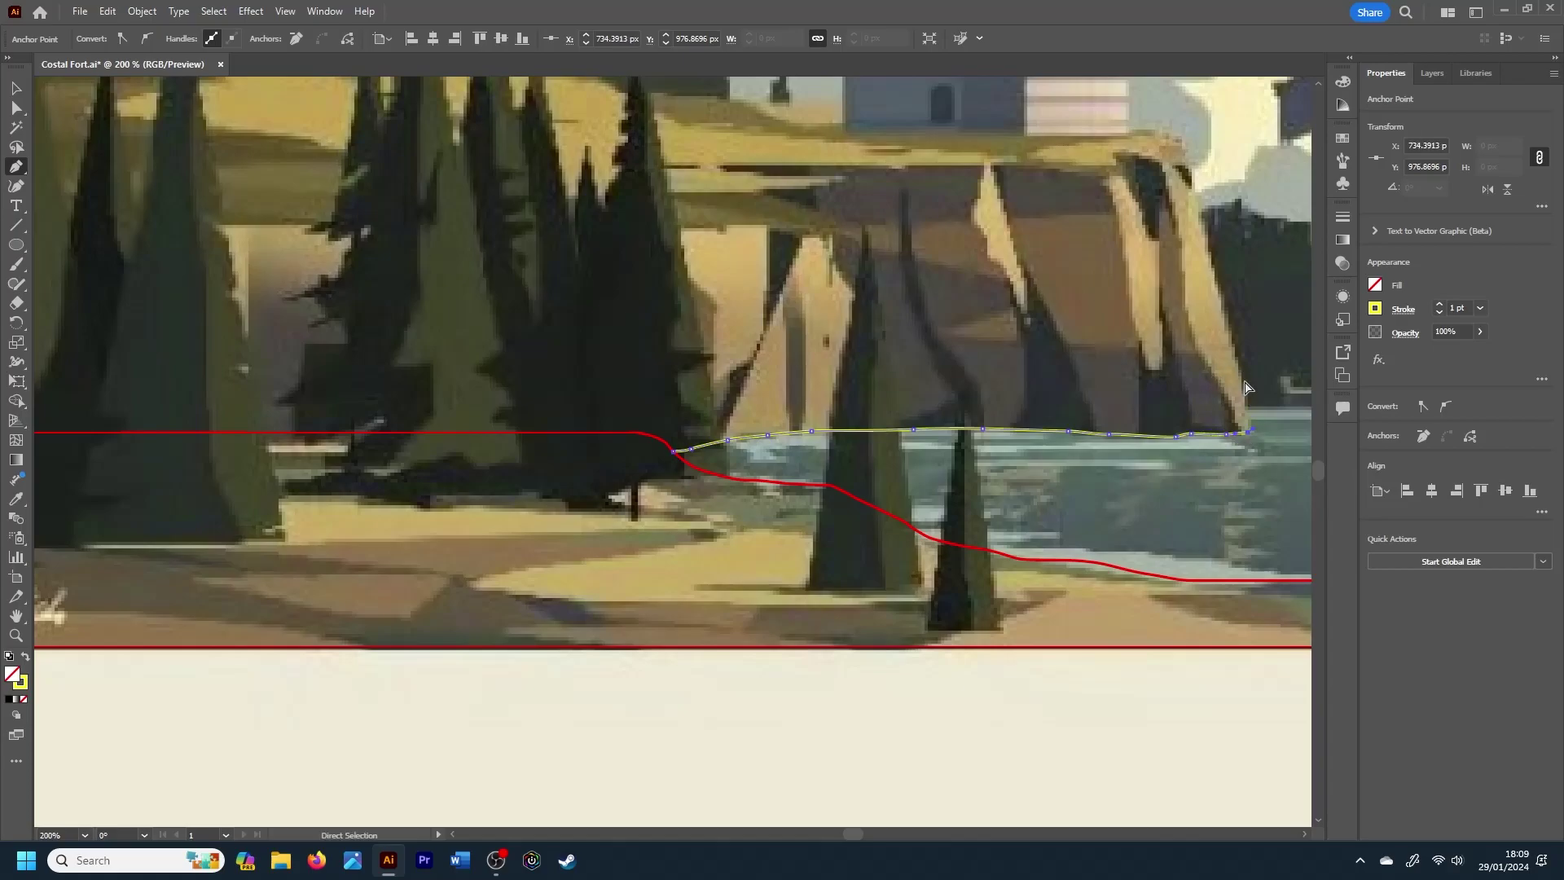
Step: Trace the yellow outline up the cliff face to its top edge
{"action": "left_click", "coordinate": [1245, 431]}
{"action": "left_click", "coordinate": [1242, 381]}
{"action": "left_click", "coordinate": [1222, 307]}
{"action": "left_click", "coordinate": [1213, 269]}
{"action": "left_click", "coordinate": [1192, 179]}
{"action": "left_click", "coordinate": [1181, 136]}
Step: Trace left along the cliff top toward the castle
{"action": "left_click", "coordinate": [1094, 133]}
{"action": "left_click", "coordinate": [1082, 133]}
{"action": "left_click", "coordinate": [1074, 134]}
{"action": "left_click", "coordinate": [1051, 135]}
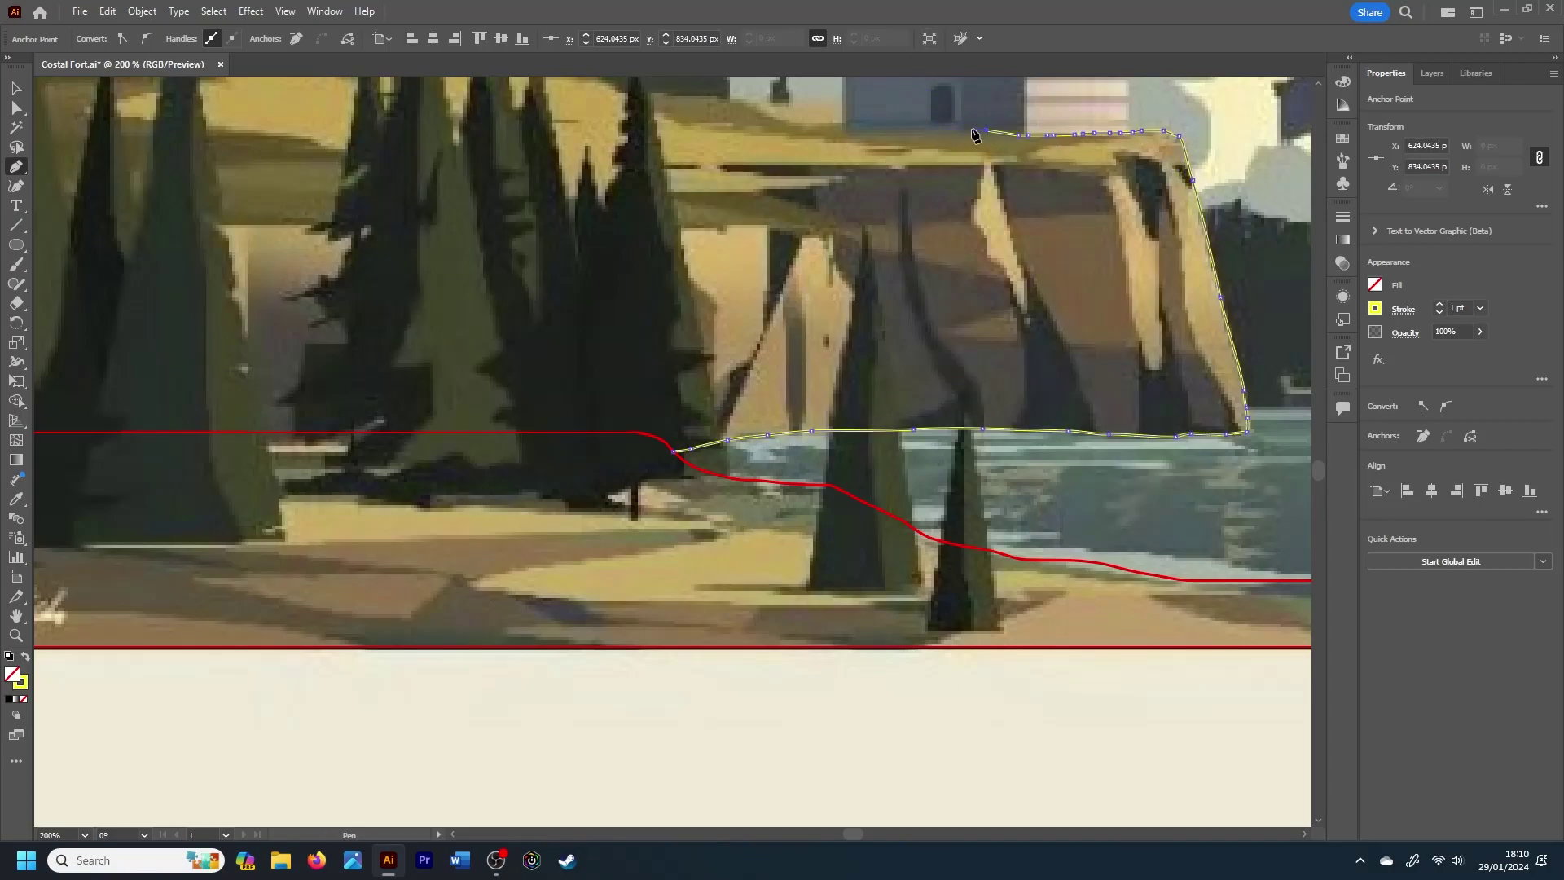
{"action": "left_click", "coordinate": [860, 116]}
{"action": "left_click", "coordinate": [817, 110]}
{"action": "left_click", "coordinate": [744, 102]}
{"action": "left_click", "coordinate": [687, 96]}
{"action": "left_click", "coordinate": [654, 95]}
Step: Follow the hilltop left of the castle up along the hillside ridge
{"action": "scroll", "coordinate": [636, 91], "scroll_direction": "down", "scroll_amount": 3}
{"action": "scroll", "coordinate": [432, 252], "scroll_direction": "up", "scroll_amount": 3}
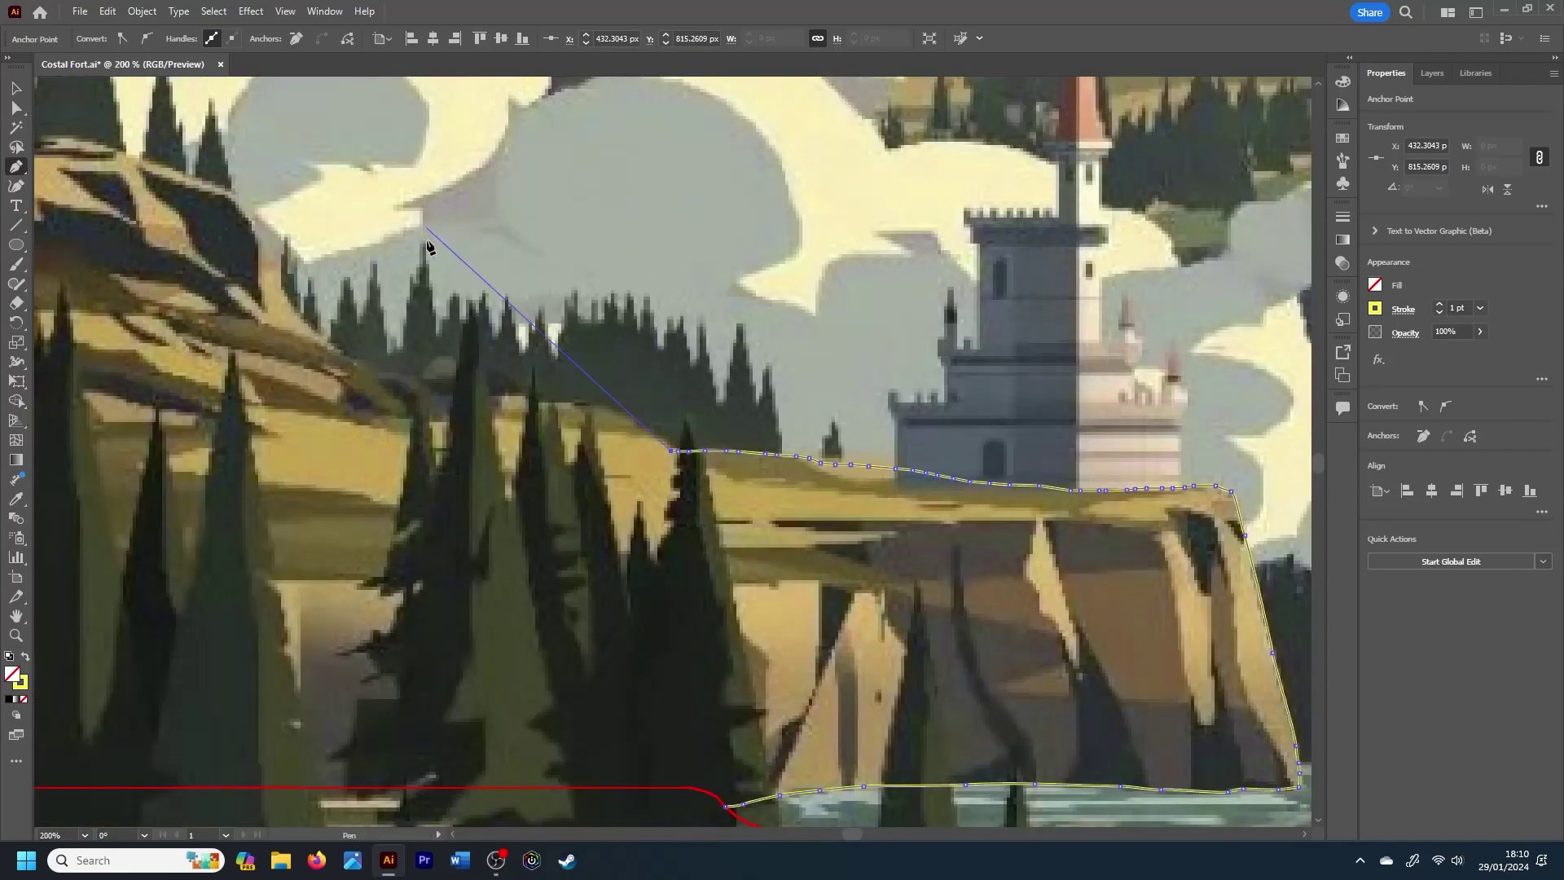
{"action": "left_click", "coordinate": [654, 436]}
{"action": "left_click", "coordinate": [645, 429]}
{"action": "left_click", "coordinate": [625, 417]}
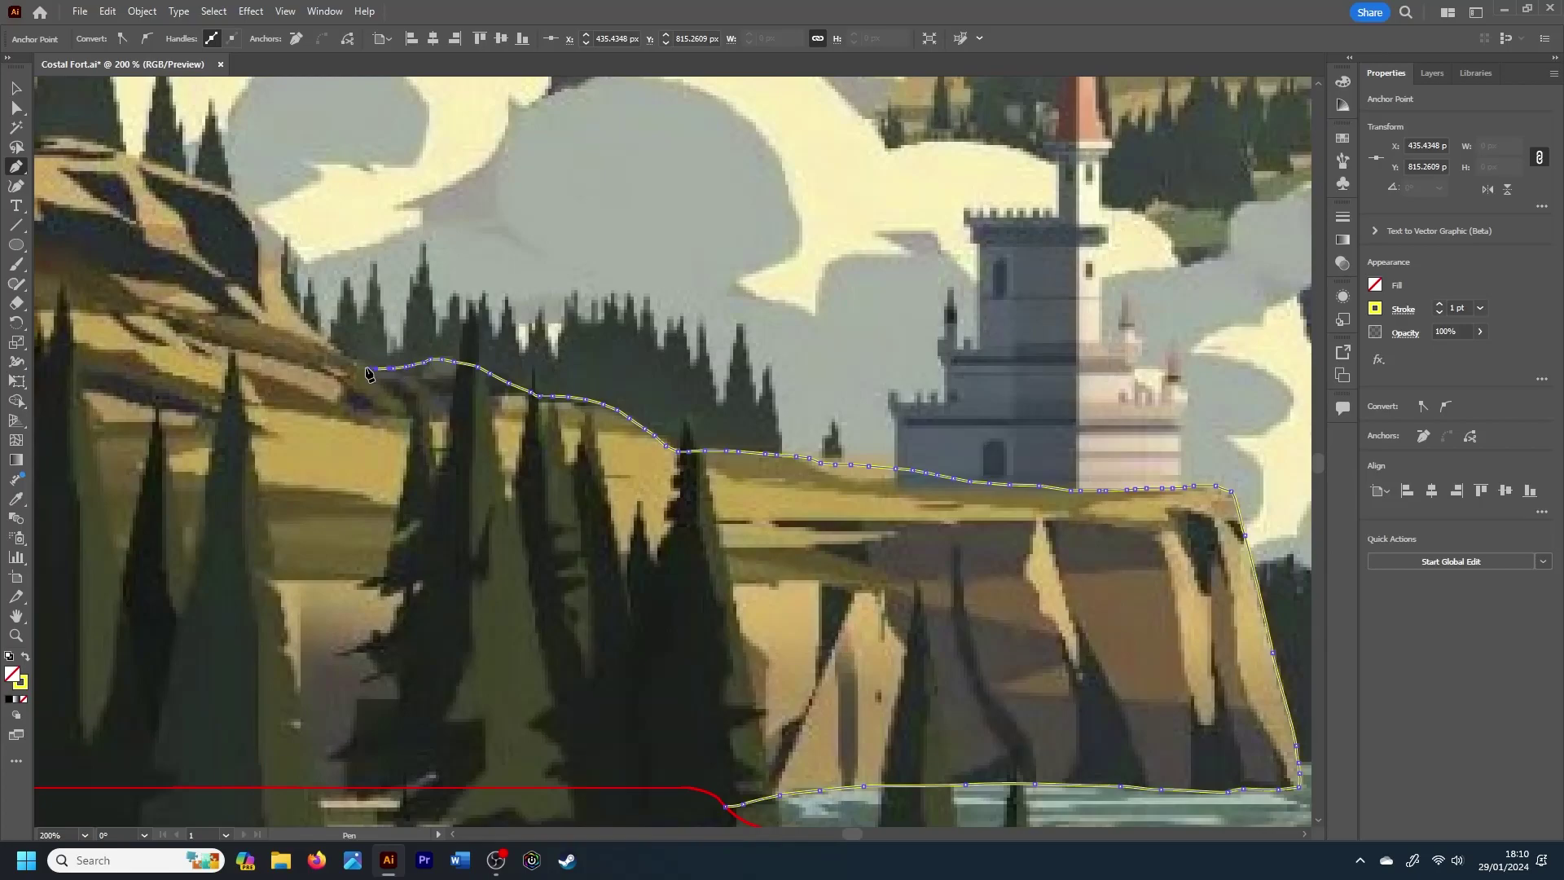
{"action": "left_click", "coordinate": [358, 364]}
{"action": "left_click", "coordinate": [345, 359]}
{"action": "left_click", "coordinate": [258, 236]}
{"action": "left_click", "coordinate": [247, 211]}
{"action": "left_click", "coordinate": [144, 160]}
{"action": "left_click", "coordinate": [118, 151]}
{"action": "key", "text": "ctrl+minus"}
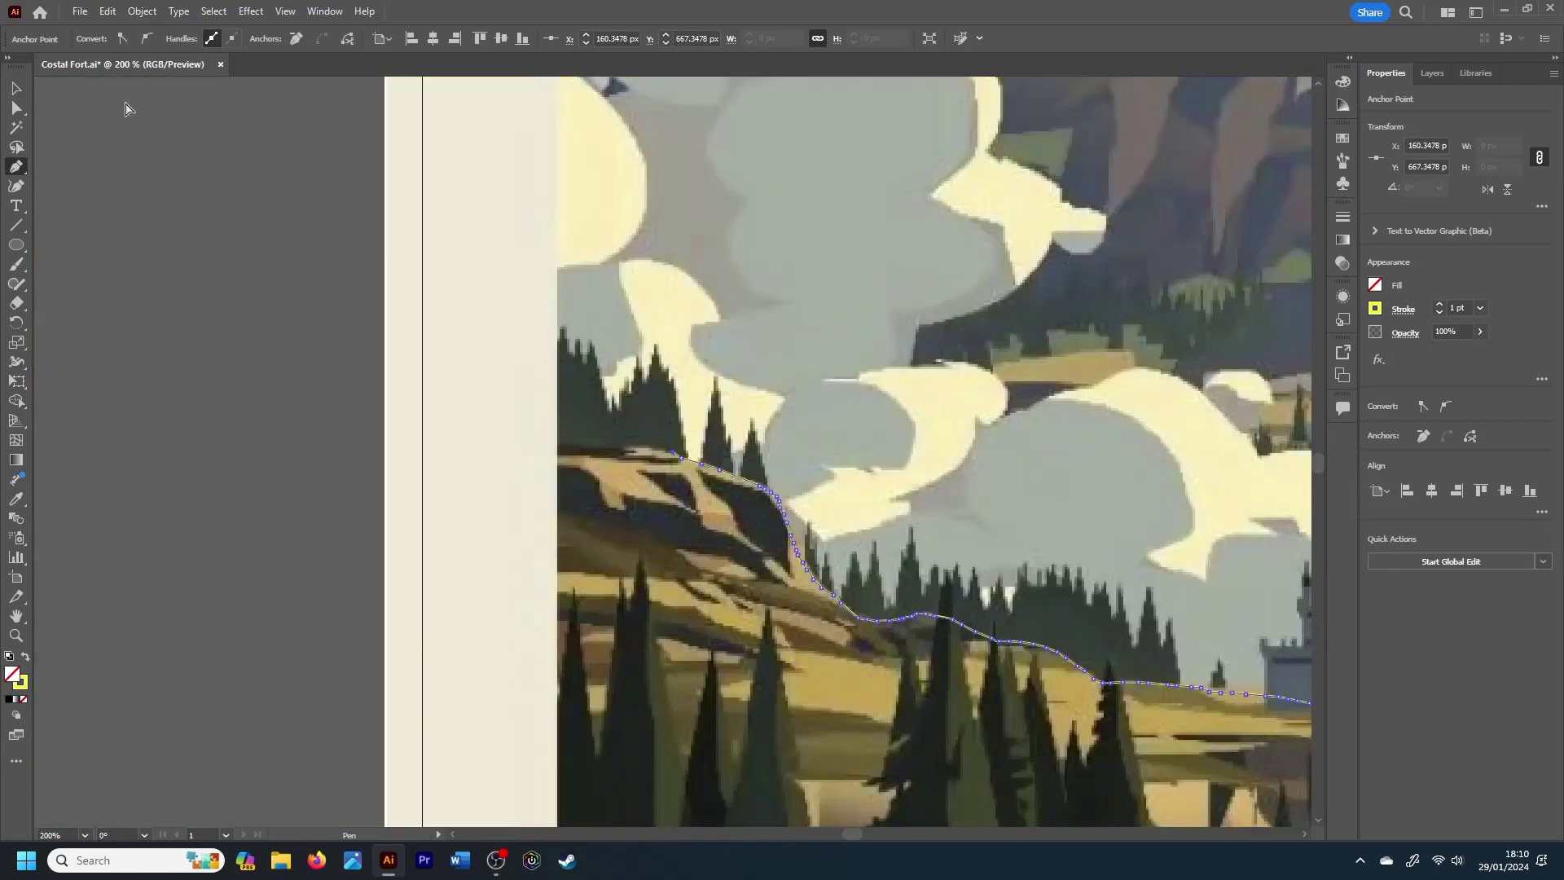
Step: Finish the ridge to the left edge, close along the bottom-left corner and bottom edge, then deselect
{"action": "left_click", "coordinate": [649, 448]}
{"action": "left_click", "coordinate": [543, 425]}
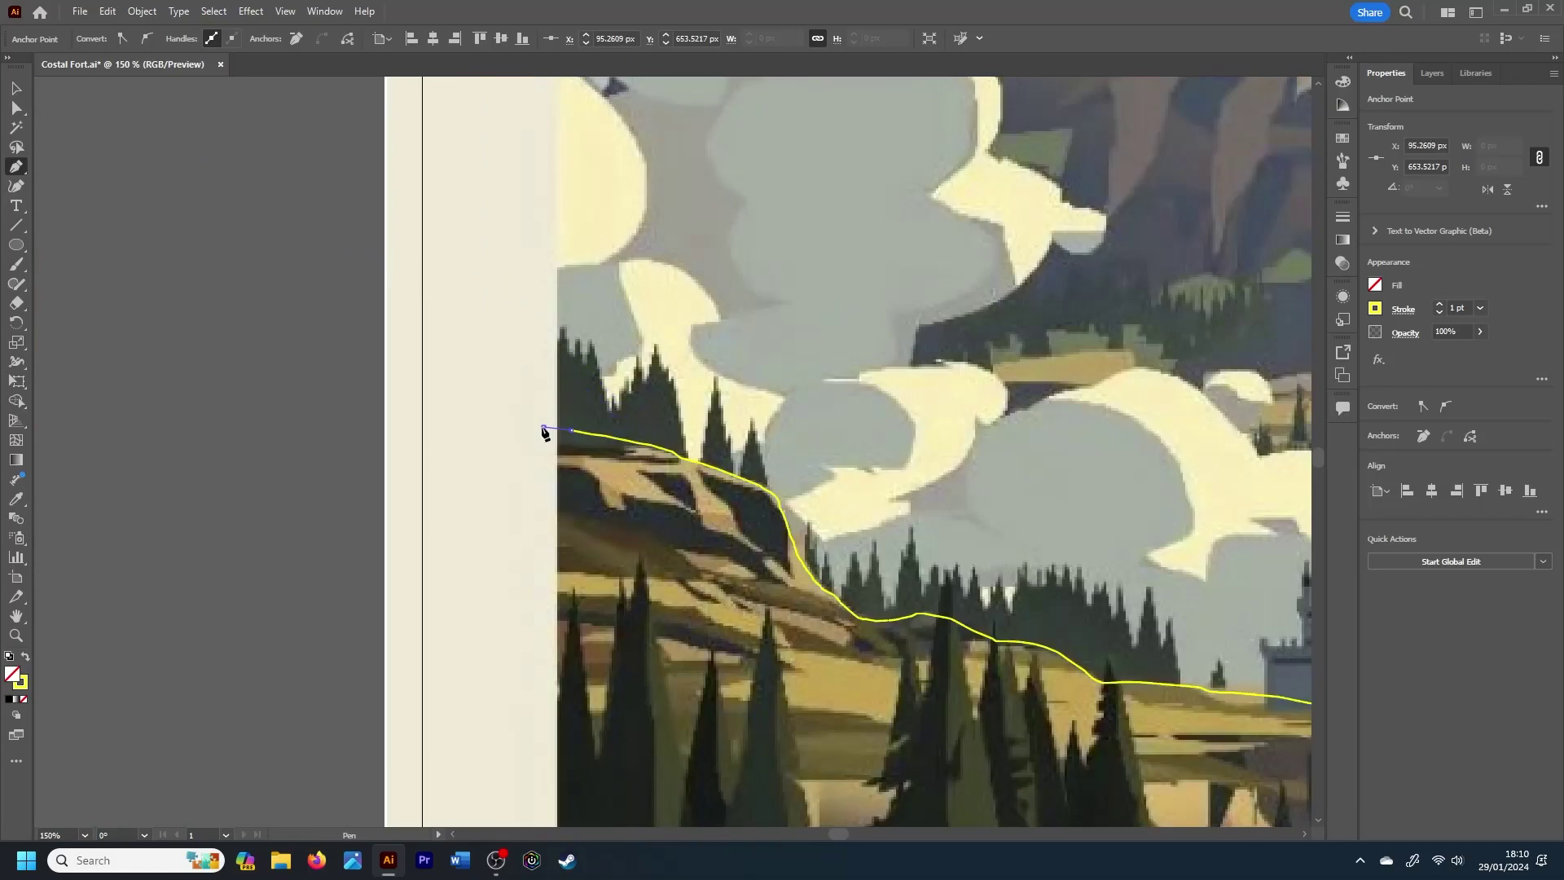
{"action": "left_click", "coordinate": [478, 421]}
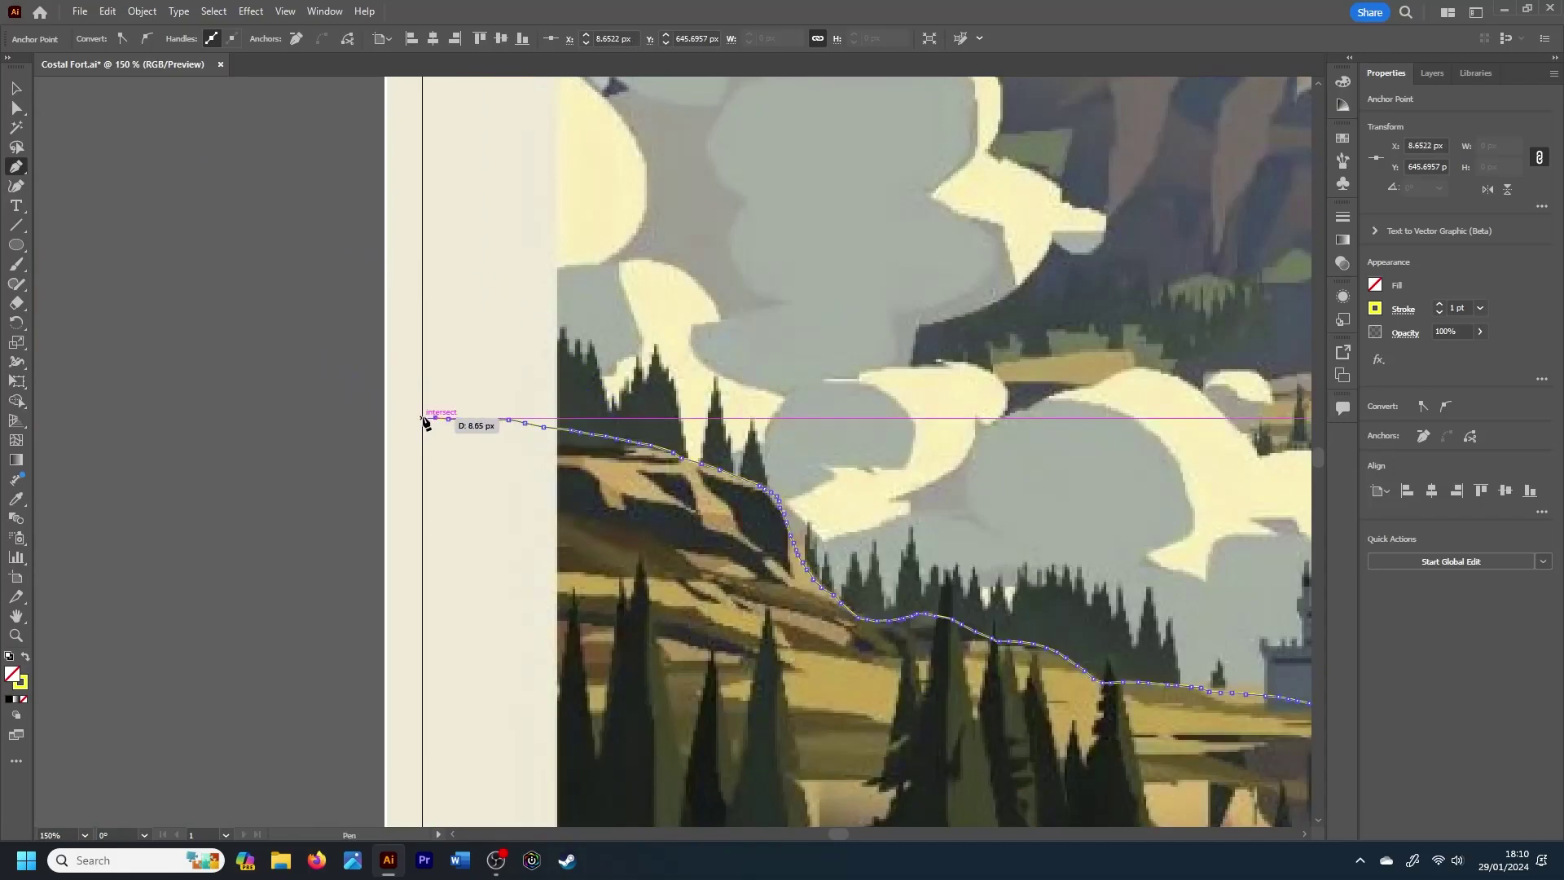
{"action": "left_click", "coordinate": [422, 418]}
{"action": "scroll", "coordinate": [387, 570], "scroll_direction": "down", "scroll_amount": 4}
{"action": "scroll", "coordinate": [388, 570], "scroll_direction": "up", "scroll_amount": 1}
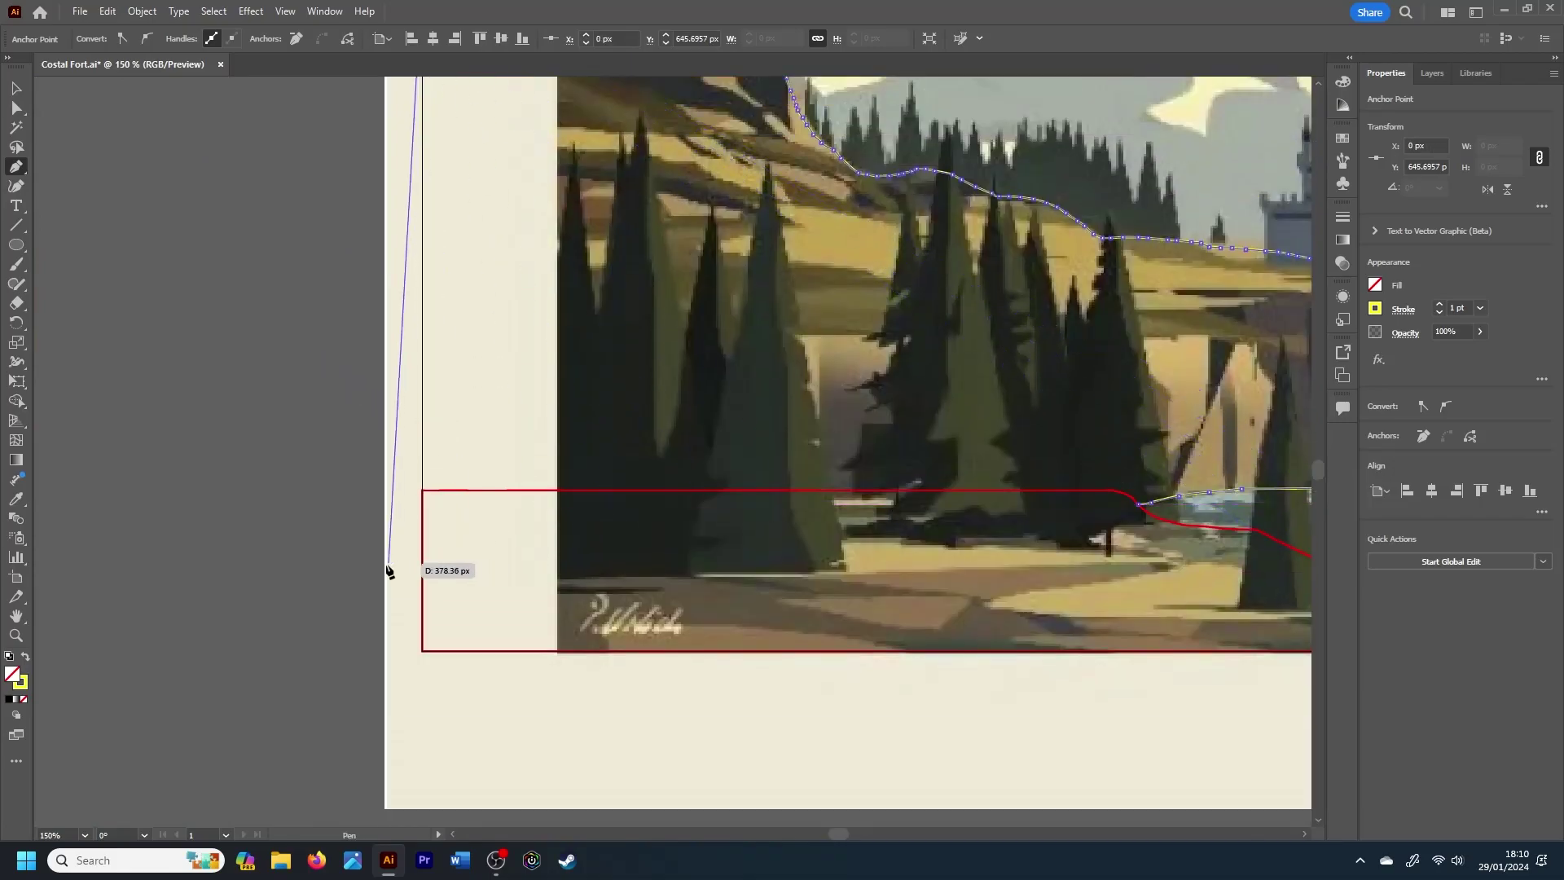
{"action": "left_click", "coordinate": [422, 649]}
{"action": "left_click", "coordinate": [1126, 650]}
{"action": "key", "text": "v"}
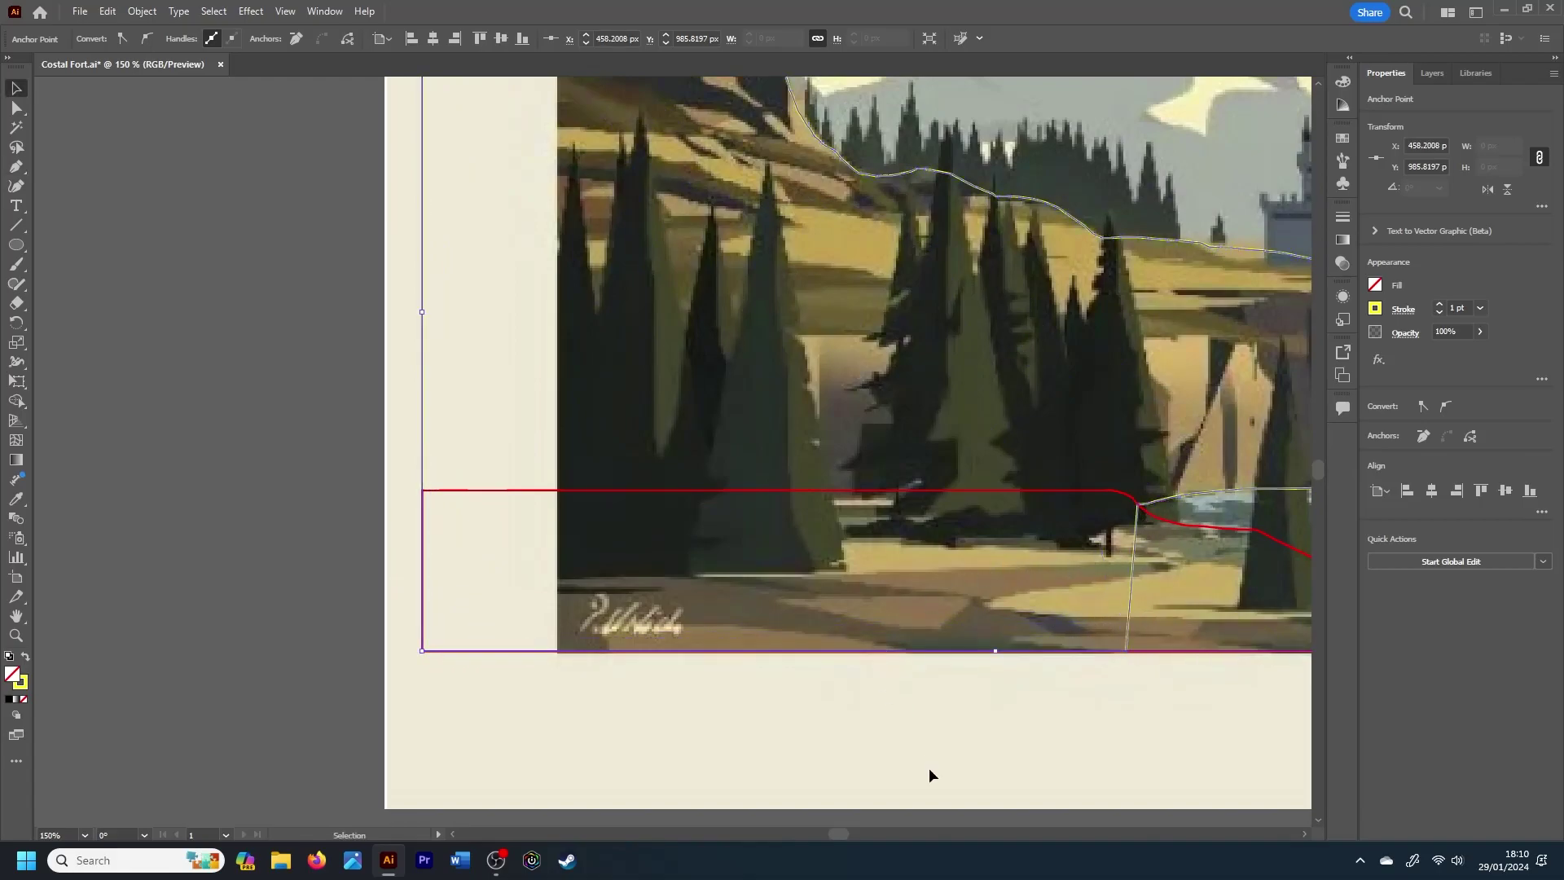
{"action": "scroll", "coordinate": [875, 821], "scroll_direction": "right", "scroll_amount": 6}
{"action": "scroll", "coordinate": [880, 818], "scroll_direction": "right", "scroll_amount": 3}
{"action": "key", "text": "ctrl+shift+a"}
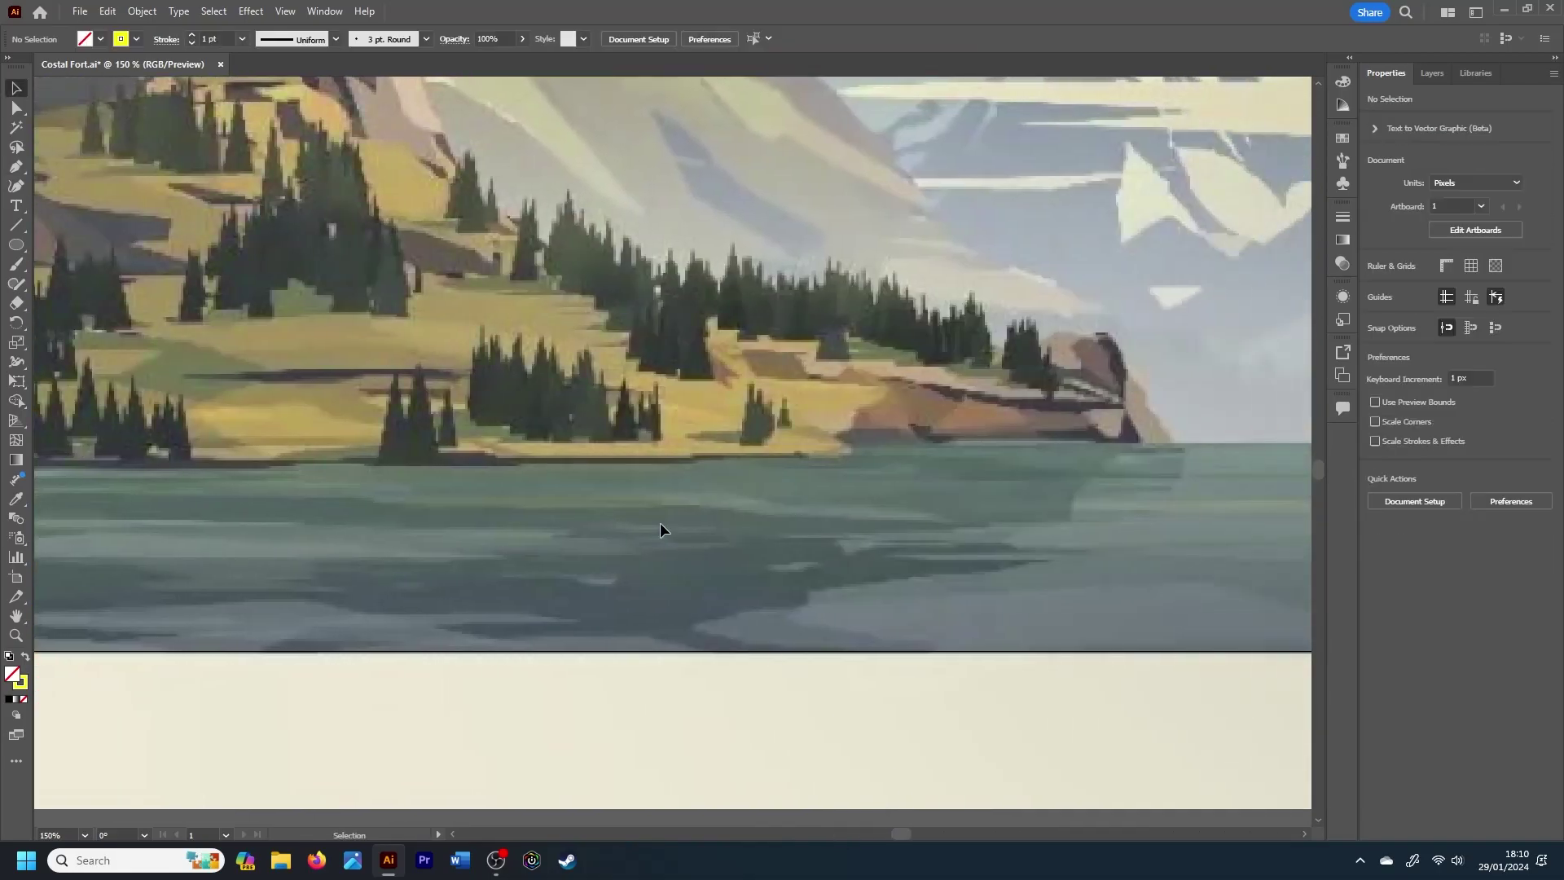
{"action": "scroll", "coordinate": [659, 526], "scroll_direction": "down", "scroll_amount": 4}
{"action": "scroll", "coordinate": [661, 529], "scroll_direction": "up", "scroll_amount": 2}
Step: Return to the Pen tool and set the stroke colour to green
{"action": "key", "text": "p"}
{"action": "left_click", "coordinate": [1432, 73]}
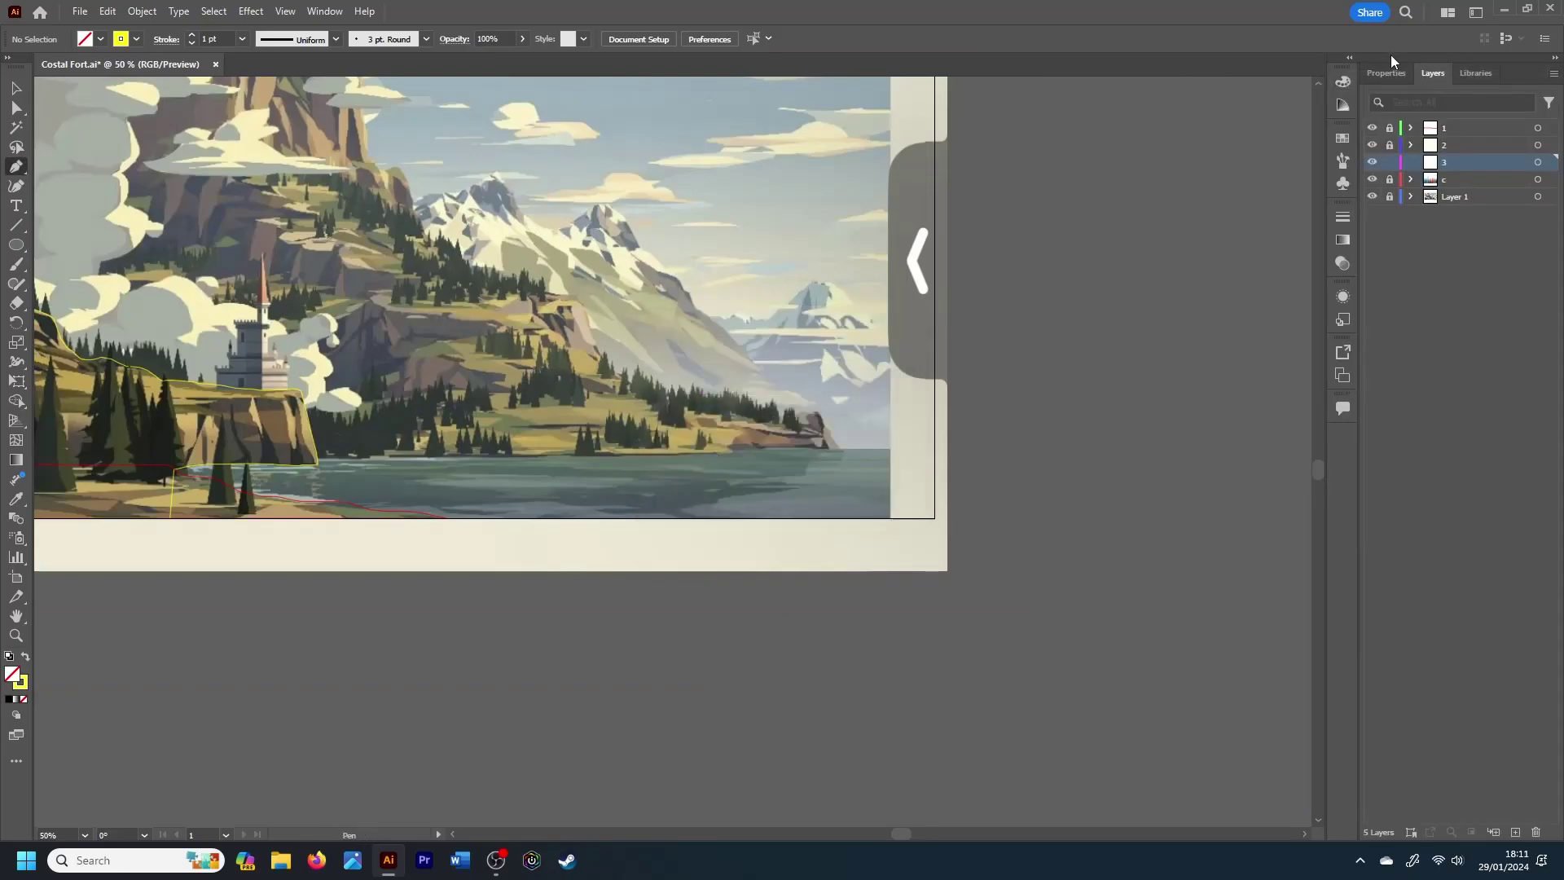
{"action": "left_click", "coordinate": [1385, 73]}
{"action": "left_click", "coordinate": [1375, 308]}
{"action": "left_click", "coordinate": [1205, 340]}
Step: Start a new path at the cliff's waterline with anchors running right along the water
{"action": "left_click", "coordinate": [324, 459]}
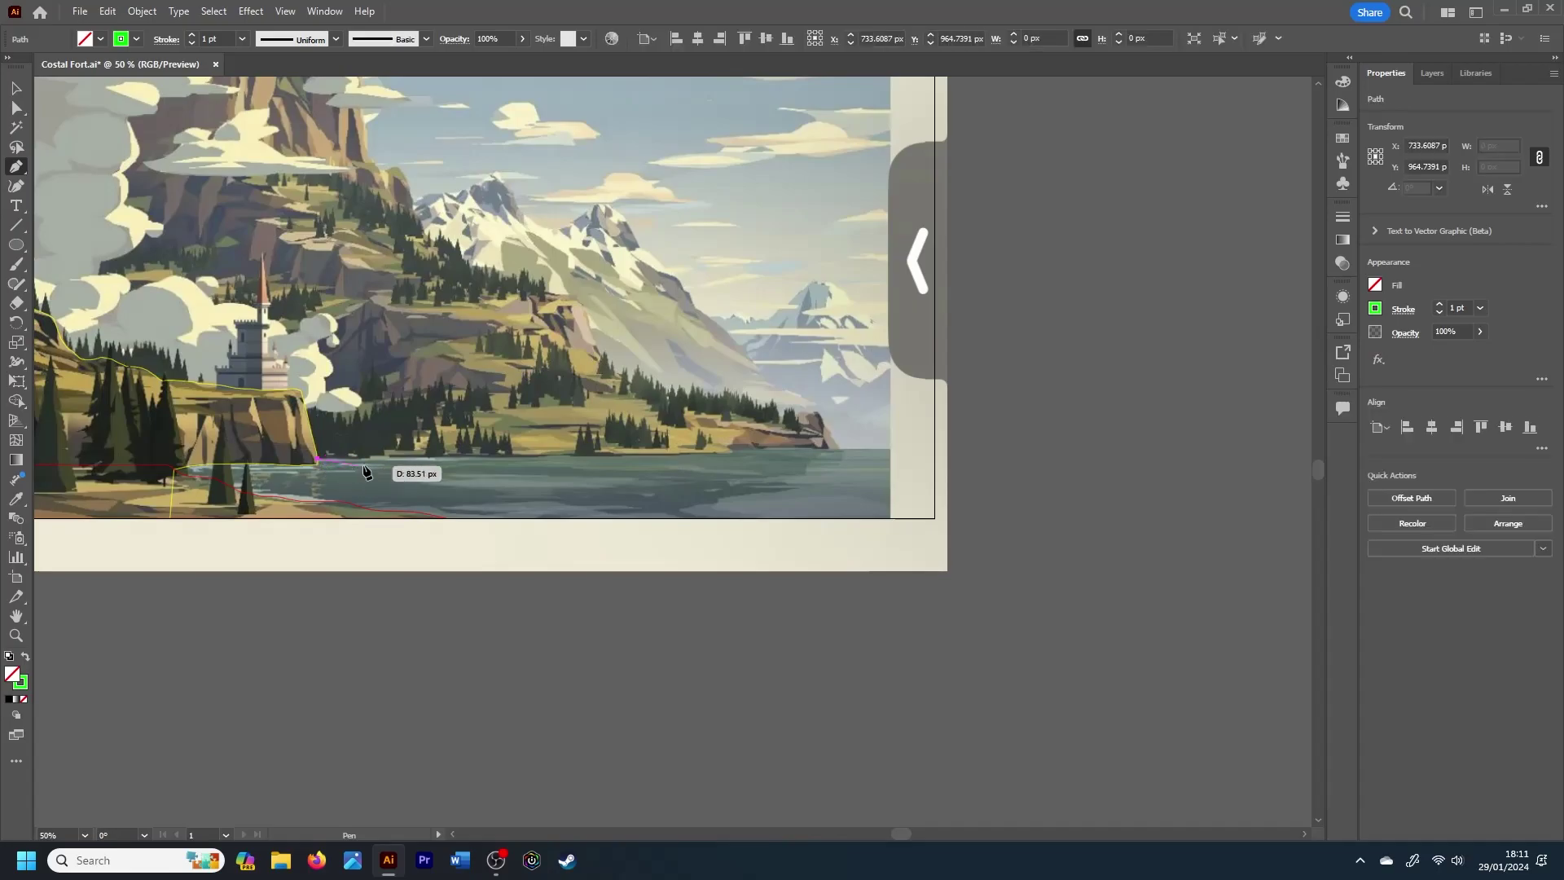
{"action": "key", "text": "ctrl+plus"}
{"action": "key", "text": "ctrl+plus"}
{"action": "key", "text": "ctrl+plus"}
{"action": "key", "text": "ctrl+plus"}
{"action": "left_click", "coordinate": [434, 389], "text": "ctrl"}
{"action": "key", "text": "ctrl+minus"}
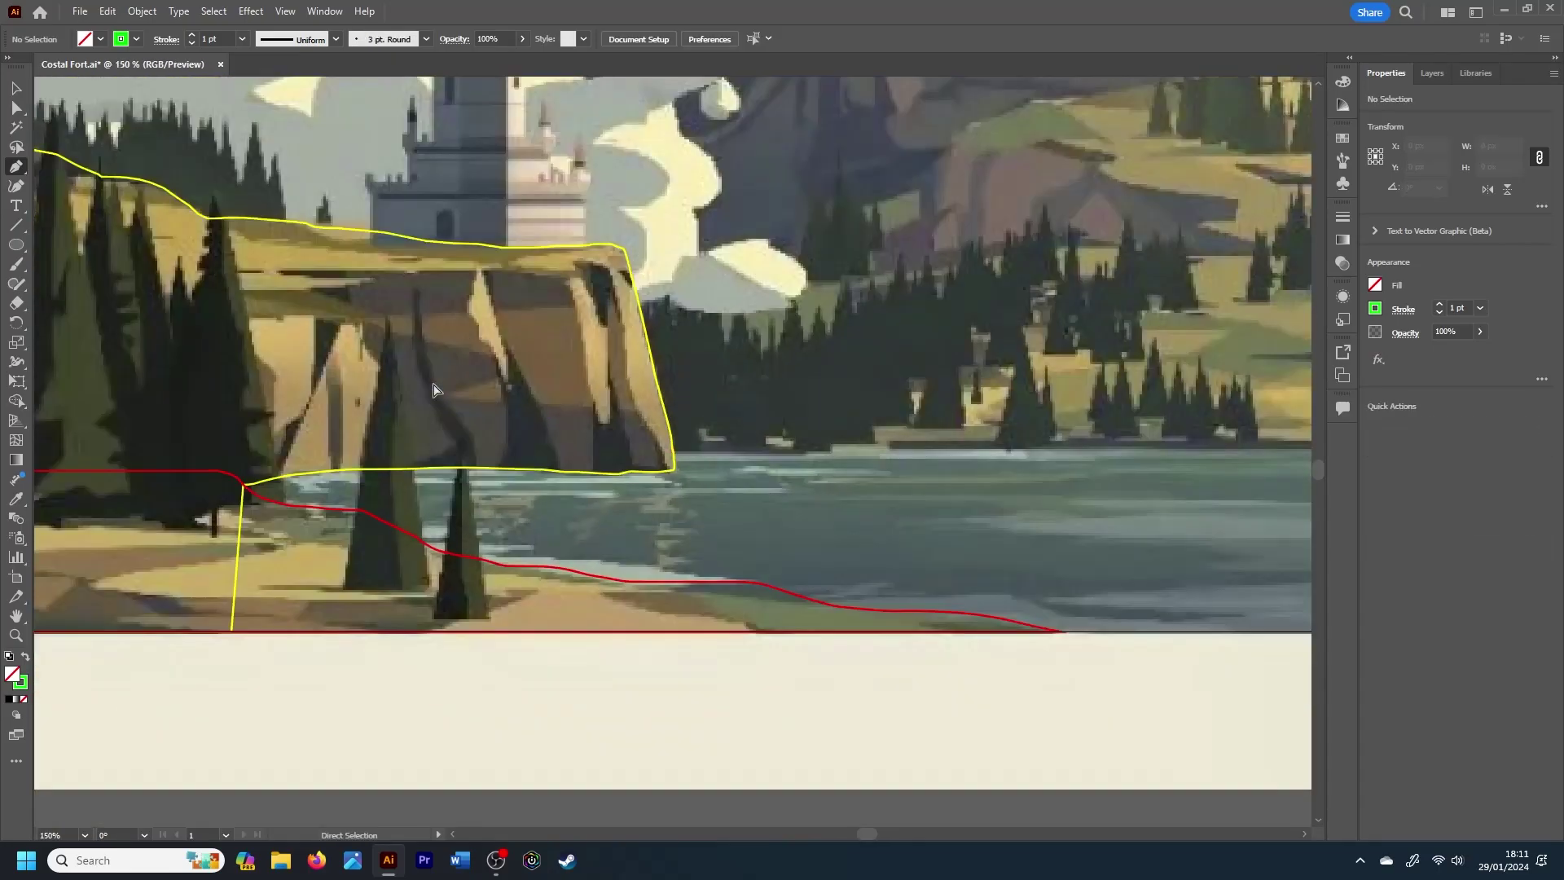
{"action": "left_click", "coordinate": [666, 446]}
{"action": "left_click", "coordinate": [721, 446]}
{"action": "left_click", "coordinate": [794, 448]}
{"action": "left_click", "coordinate": [881, 450]}
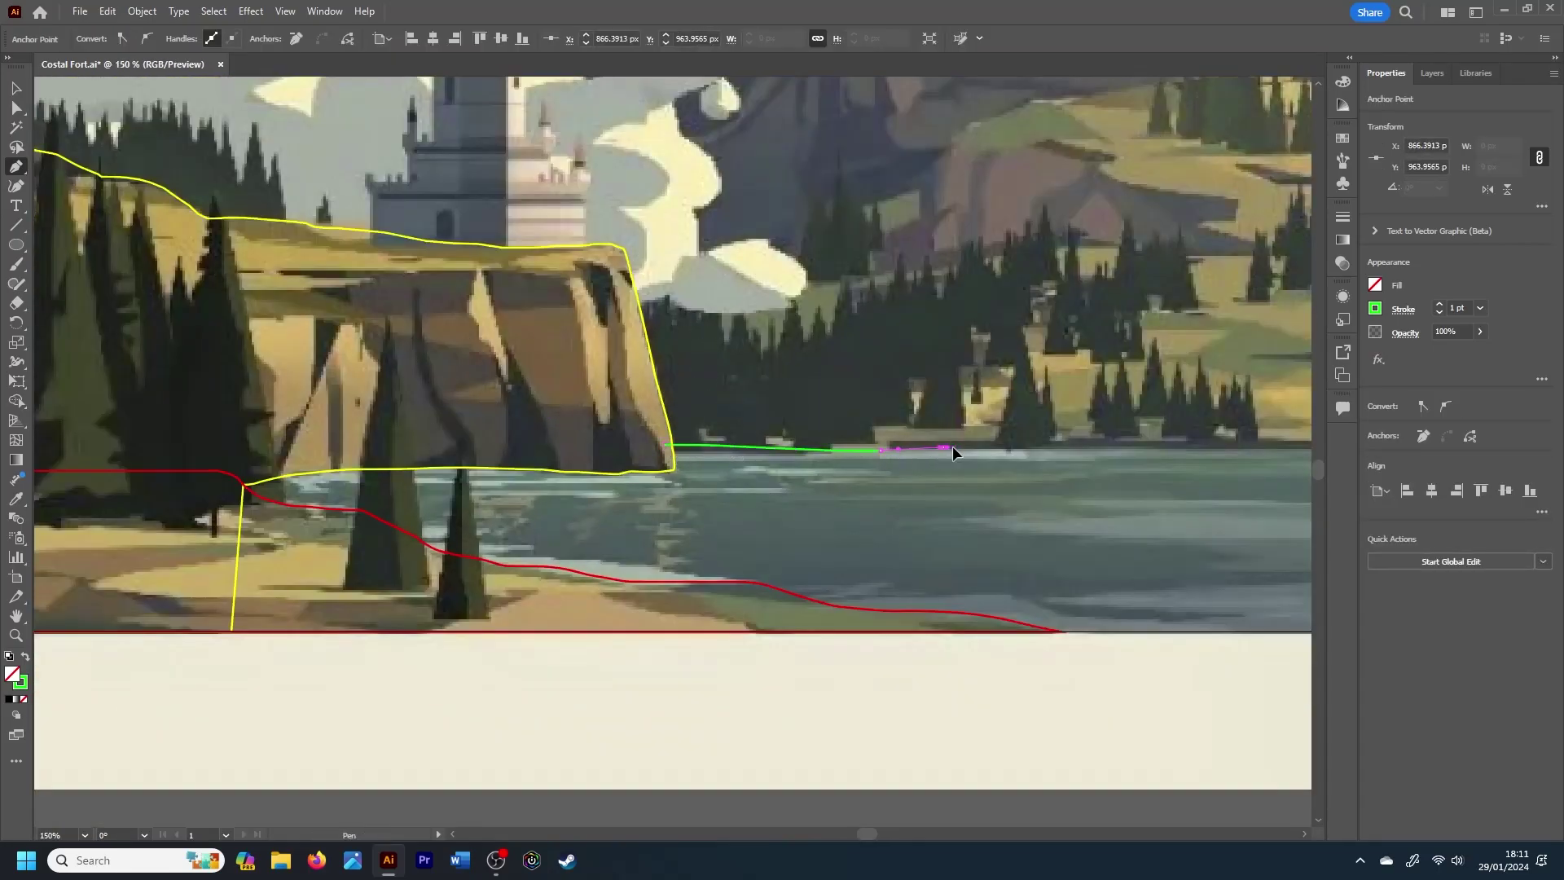
{"action": "left_click", "coordinate": [1109, 445]}
{"action": "left_click", "coordinate": [1177, 443]}
{"action": "left_click_drag", "start_coordinate": [868, 834], "coordinate": [914, 831]}
Step: Extend the waterline path further right with additional anchors
{"action": "left_click", "coordinate": [804, 444]}
{"action": "left_click", "coordinate": [831, 443]}
{"action": "left_click", "coordinate": [1043, 442]}
{"action": "left_click", "coordinate": [1066, 442]}
{"action": "left_click", "coordinate": [1087, 442]}
{"action": "left_click", "coordinate": [1261, 441]}
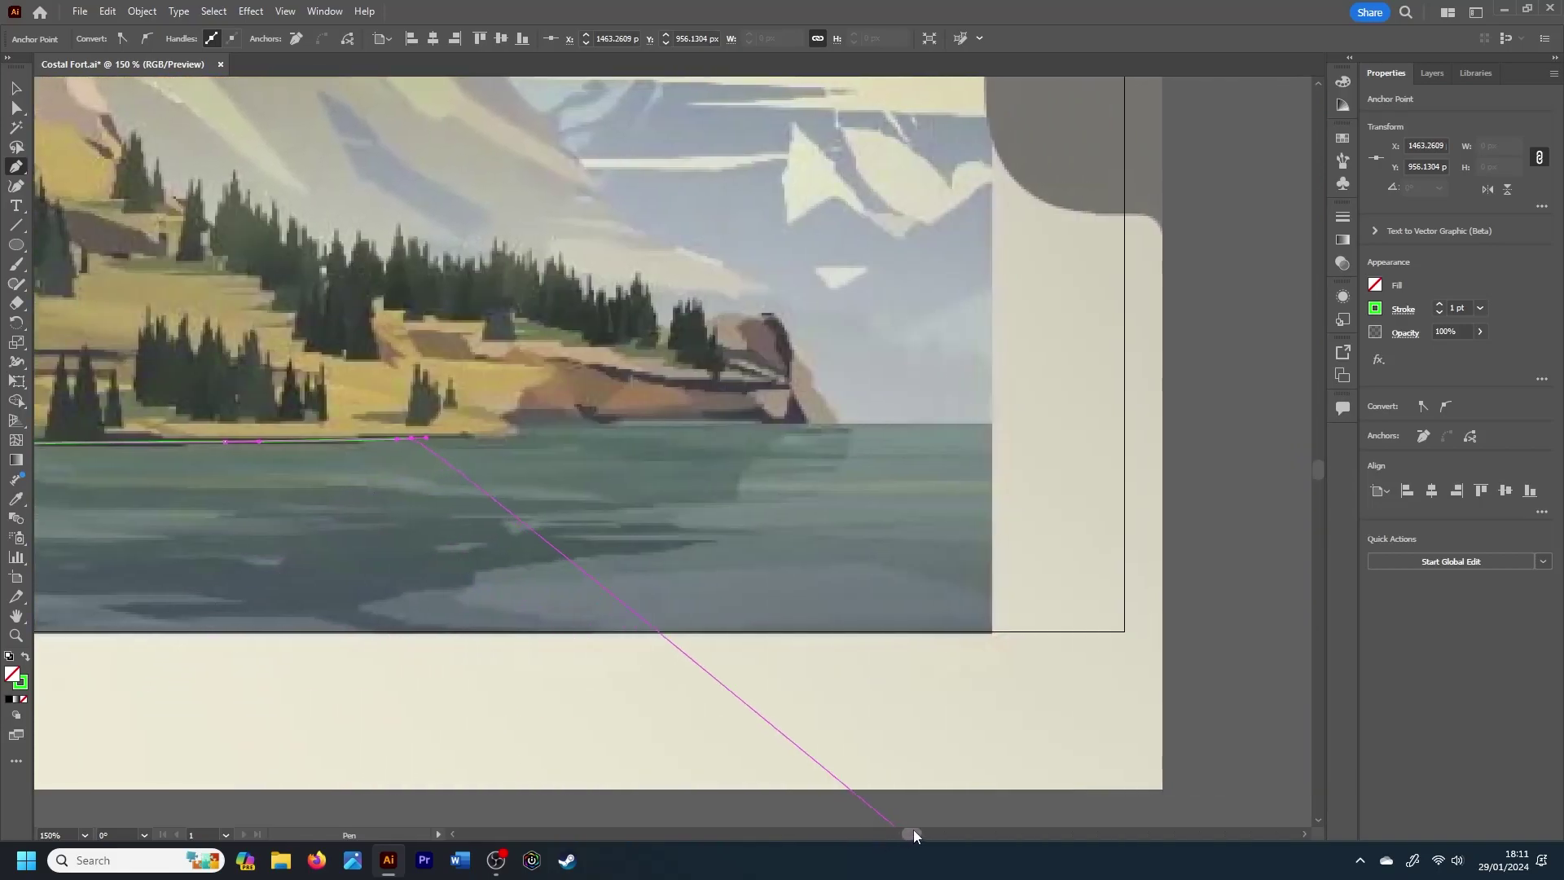
{"action": "scroll", "coordinate": [427, 399], "scroll_direction": "down", "scroll_amount": 4}
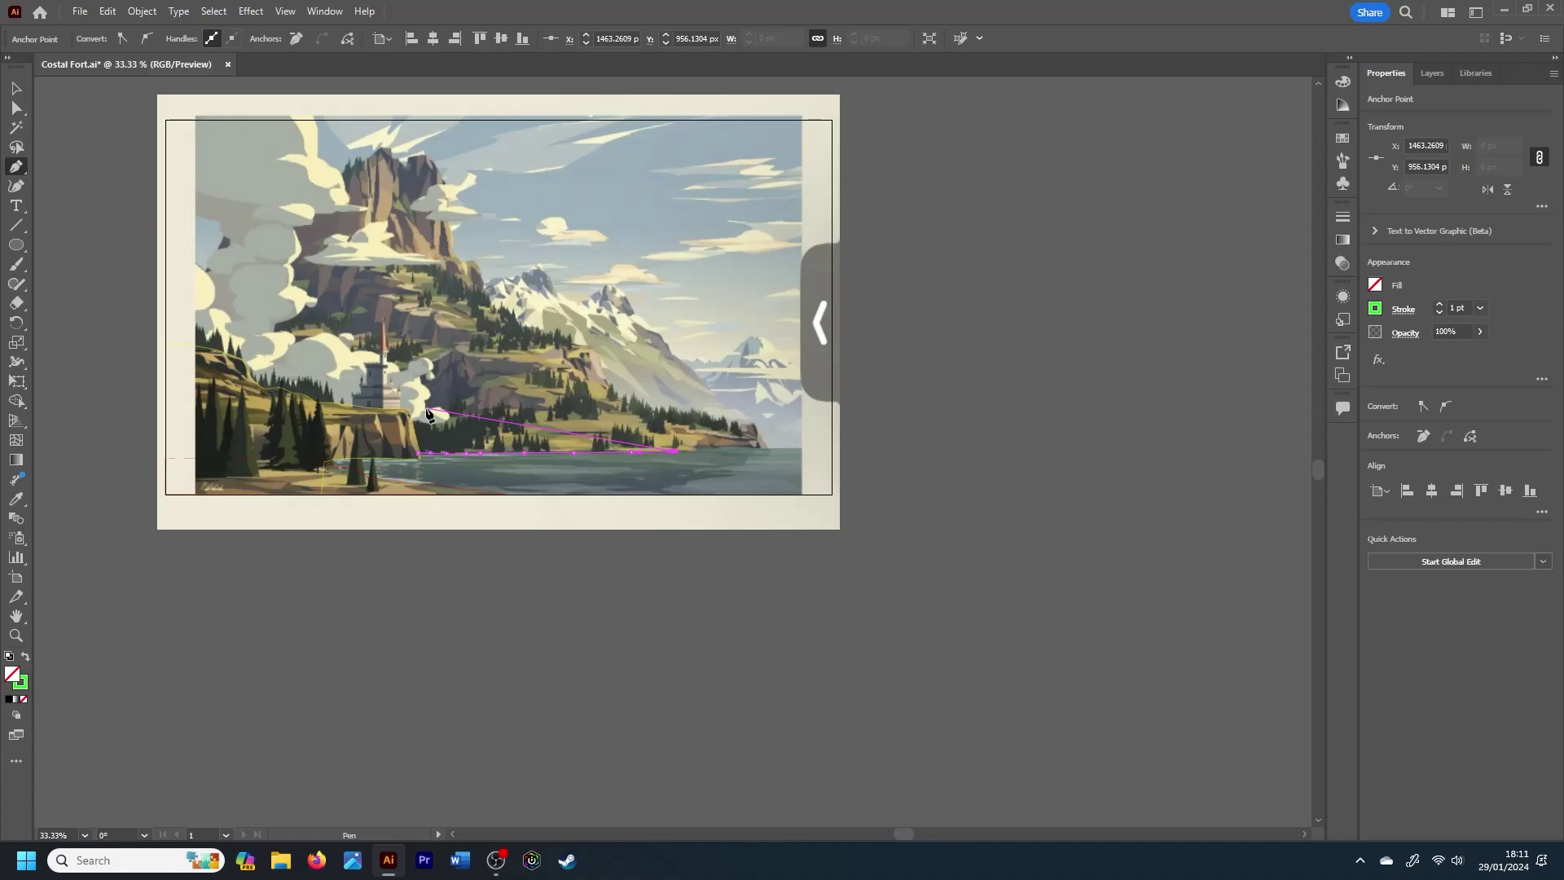
{"action": "scroll", "coordinate": [427, 413], "scroll_direction": "up", "scroll_amount": 3}
{"action": "scroll", "coordinate": [427, 413], "scroll_direction": "up", "scroll_amount": 2}
{"action": "left_click", "coordinate": [809, 440]}
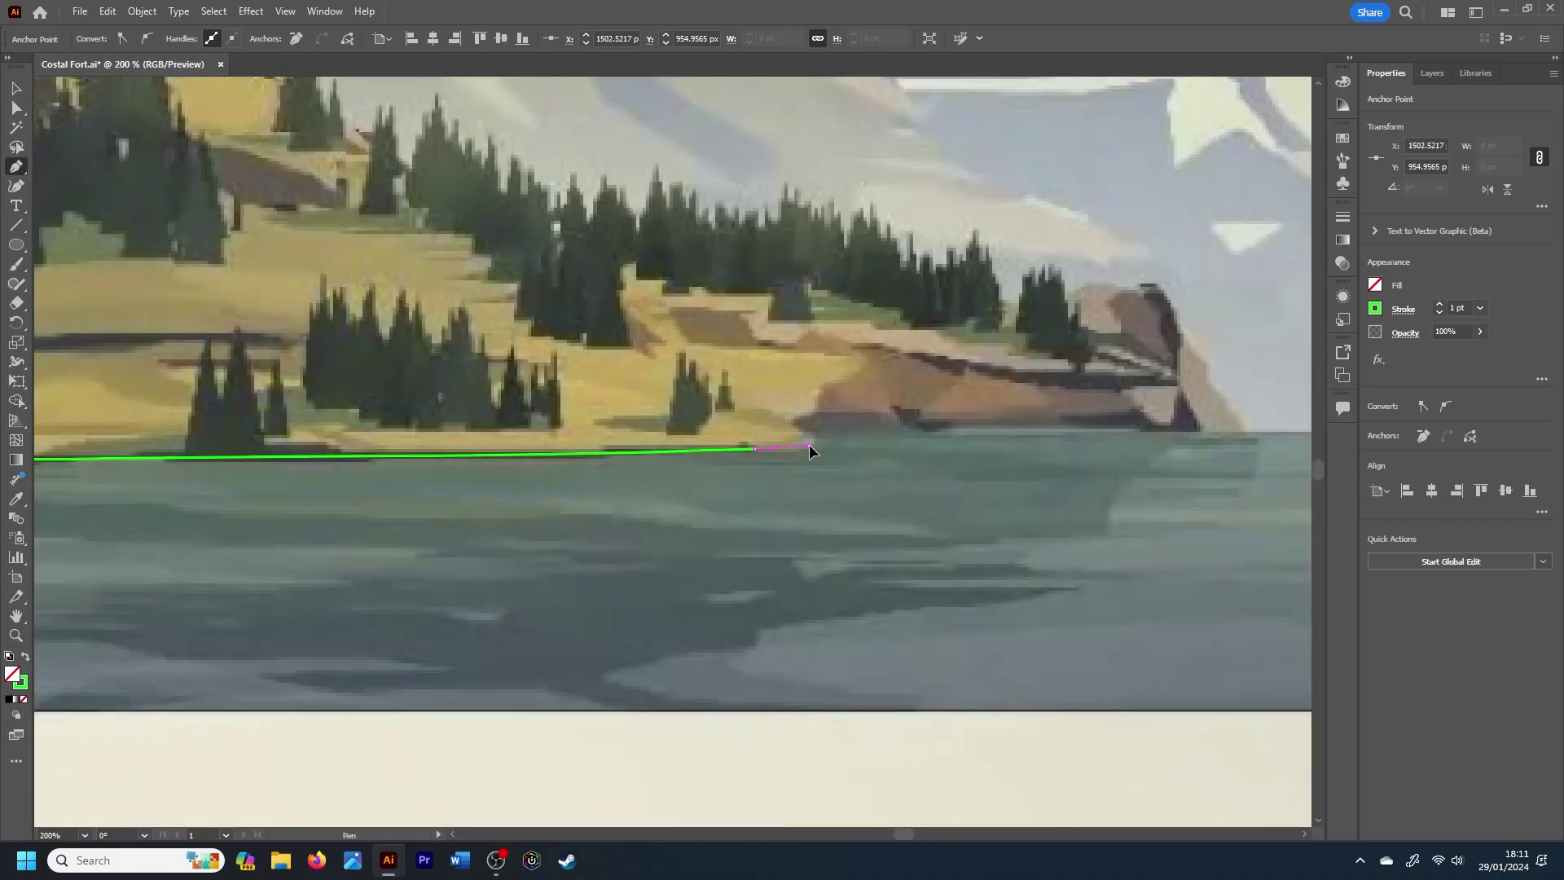
Step: Trace the shoreline to the rocky point, up its edge and along its top
{"action": "left_click", "coordinate": [936, 425]}
{"action": "left_click", "coordinate": [984, 429]}
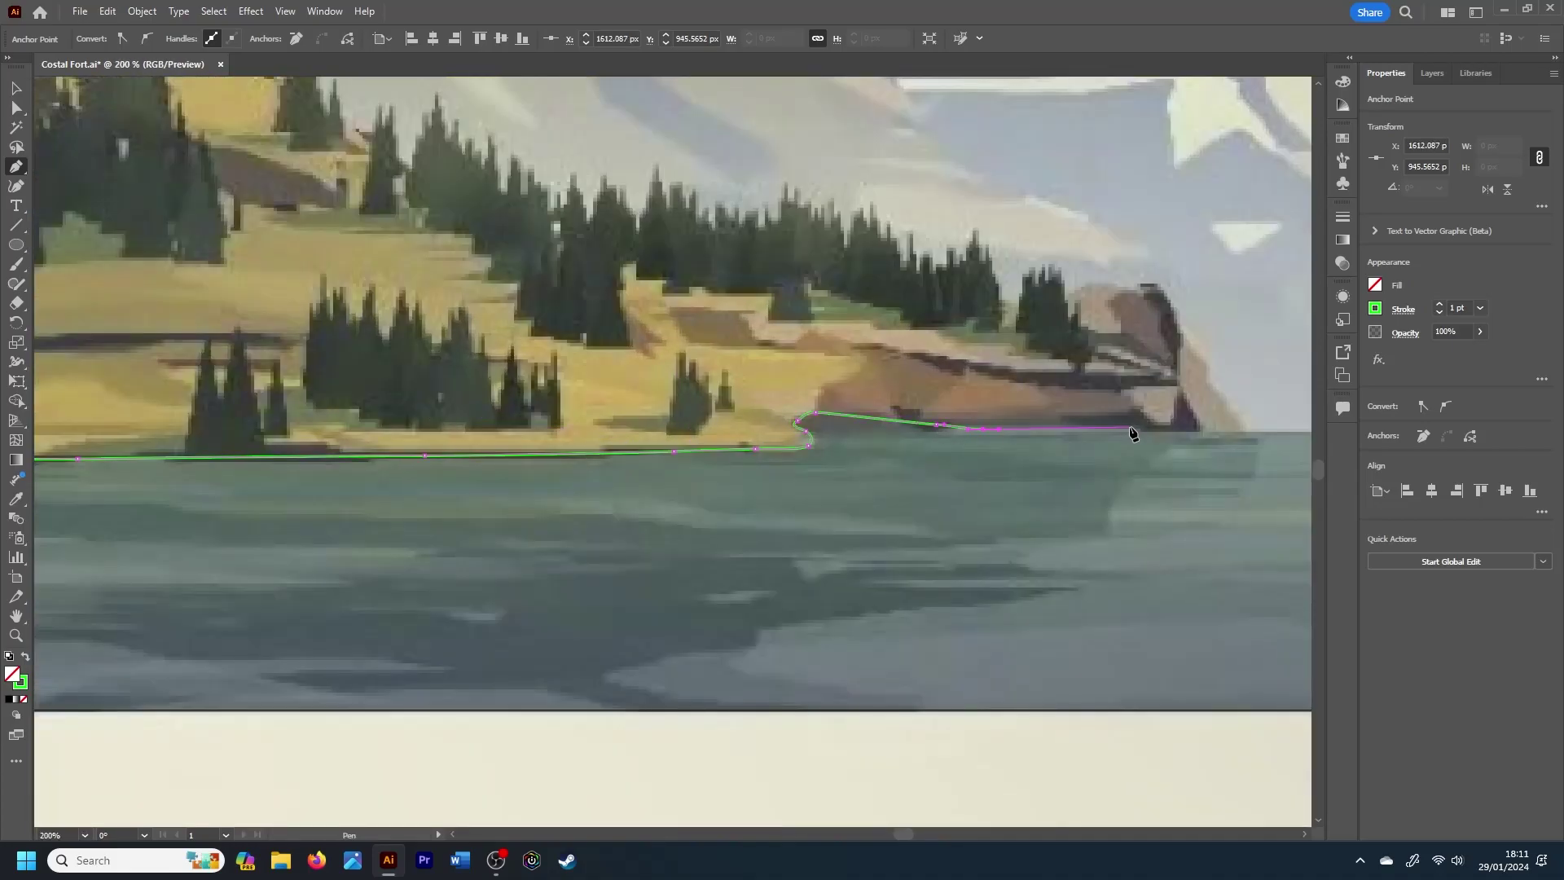
{"action": "left_click", "coordinate": [1131, 428]}
{"action": "left_click", "coordinate": [1171, 429]}
{"action": "left_click", "coordinate": [1206, 429]}
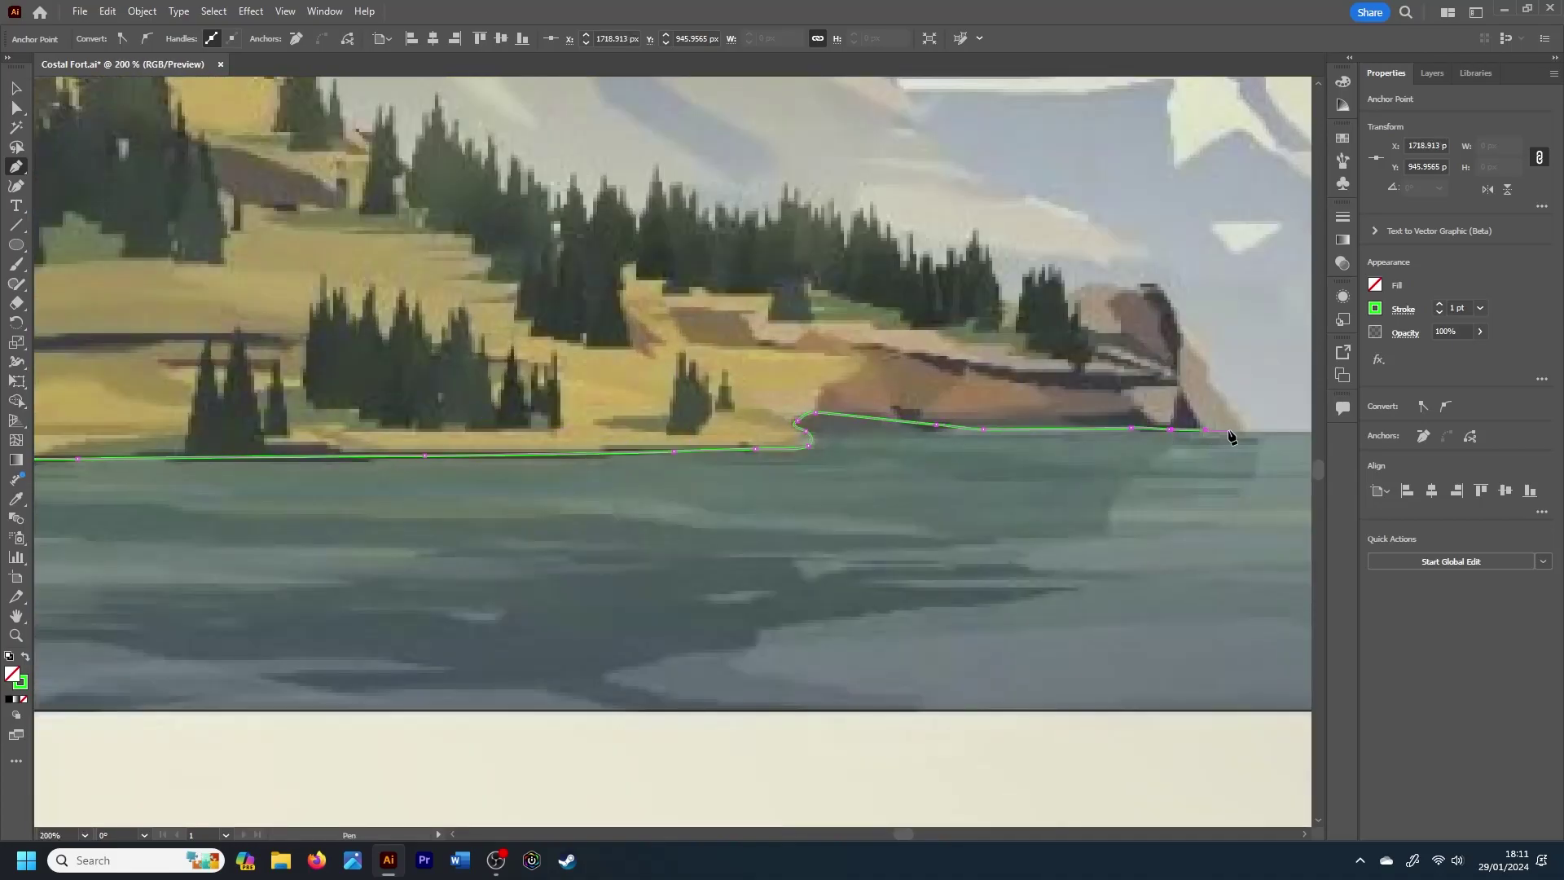
{"action": "left_click", "coordinate": [1151, 284]}
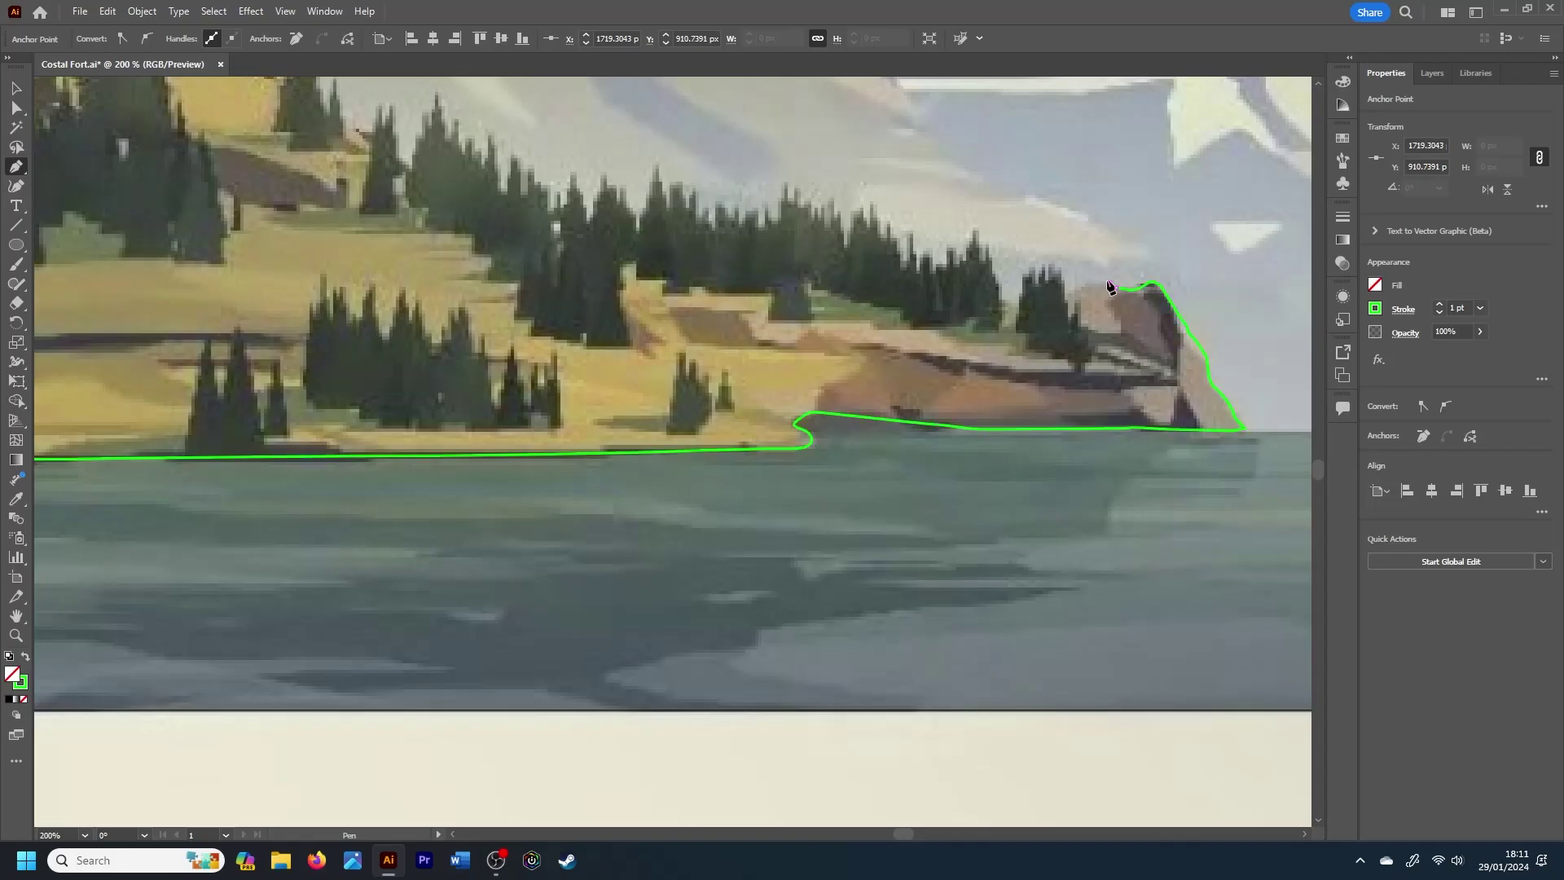
{"action": "left_click_drag", "start_coordinate": [1109, 285], "coordinate": [1048, 306]}
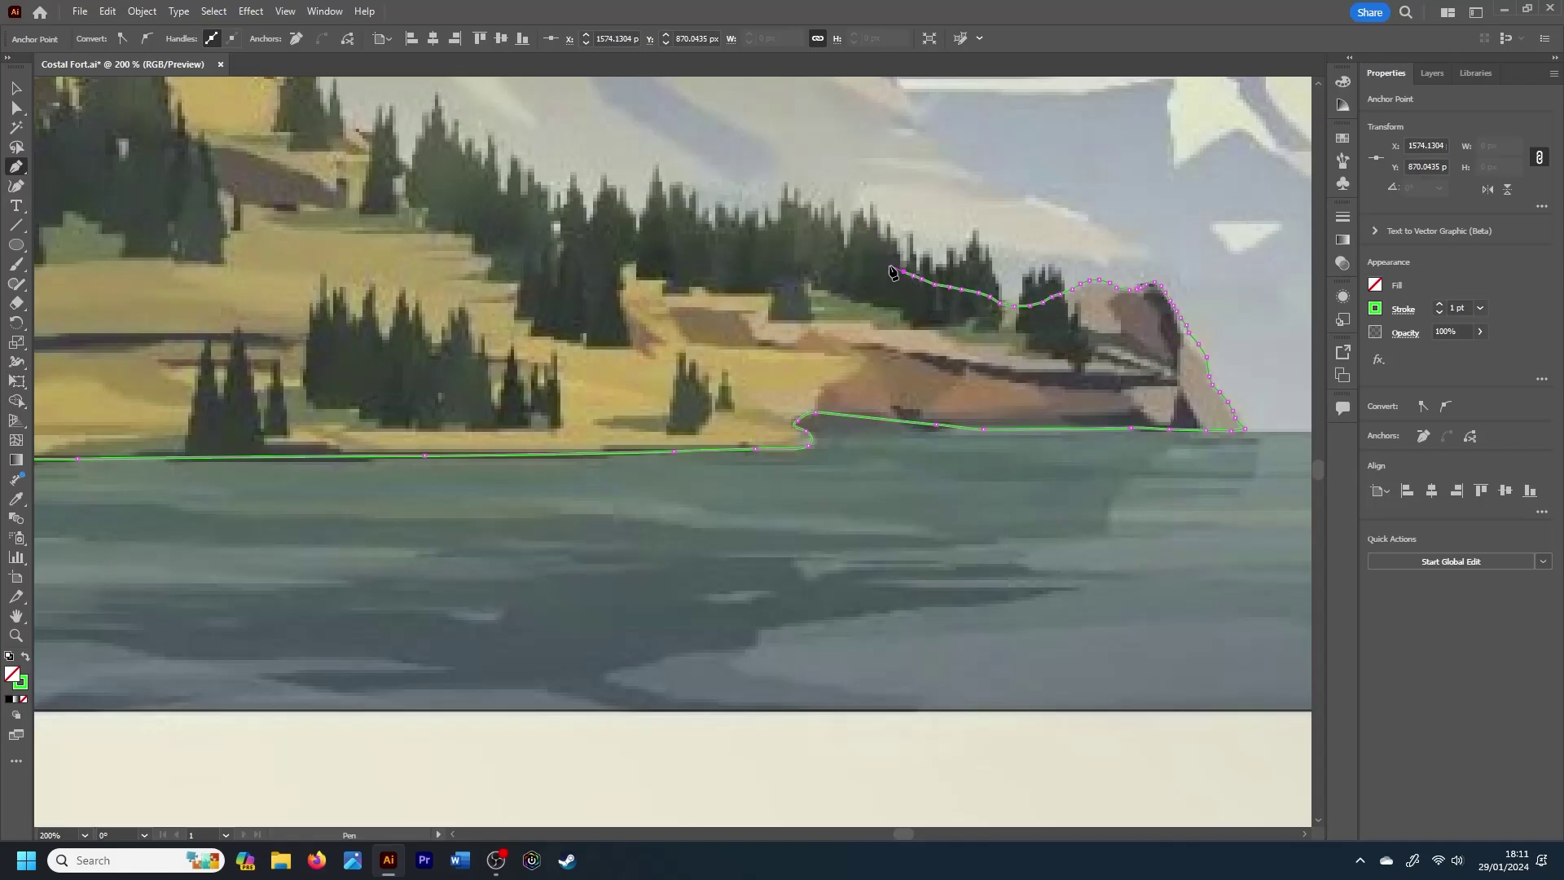
Step: Carry the outline left along the treeline and up the wooded slope
{"action": "left_click", "coordinate": [719, 255]}
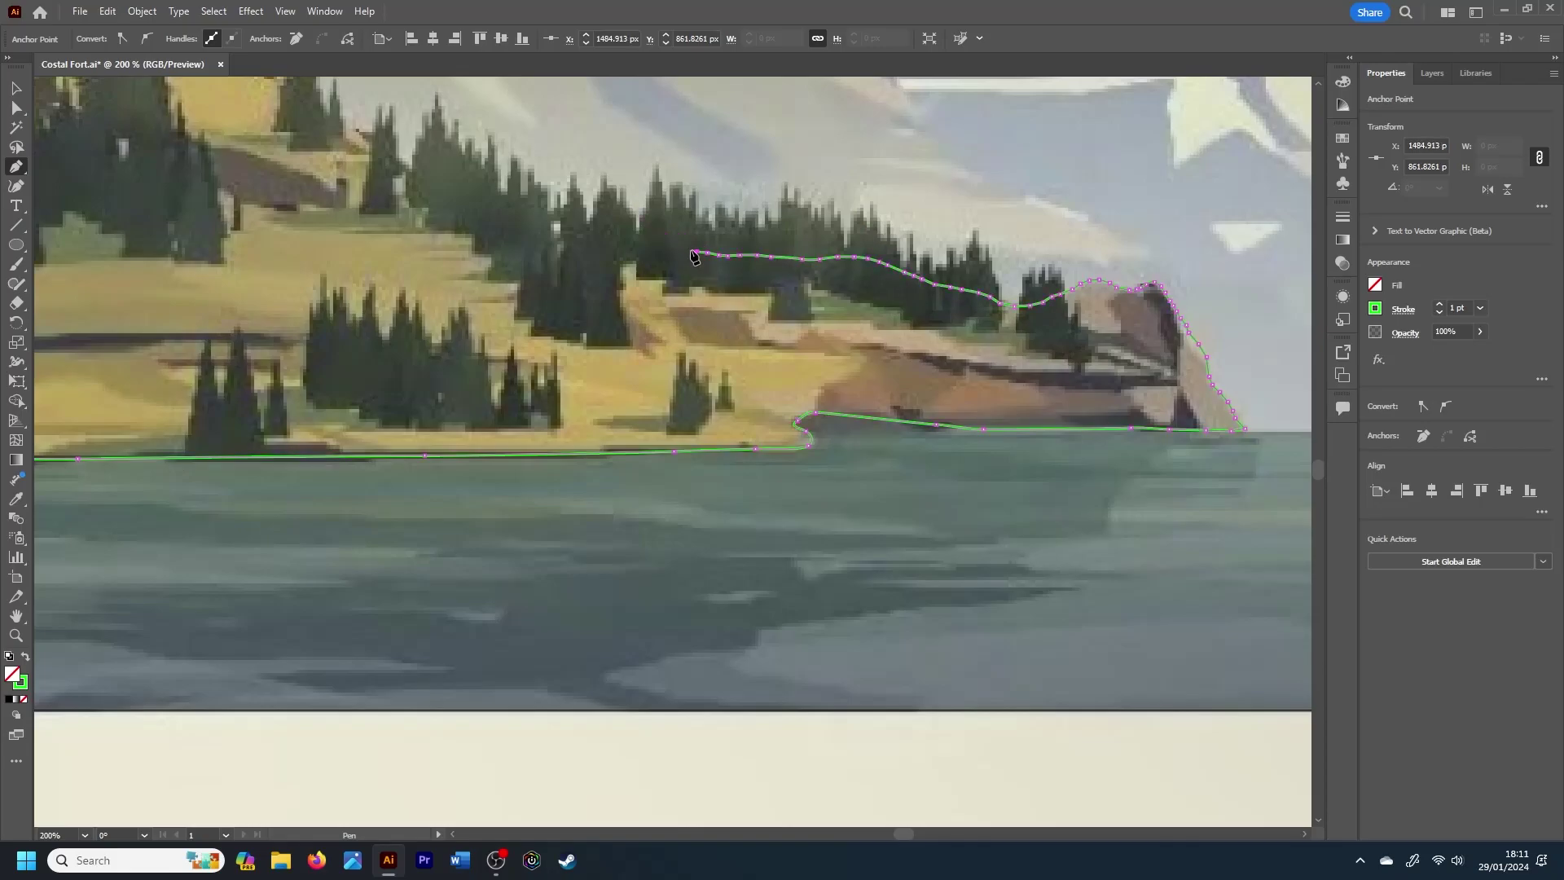
{"action": "left_click_drag", "start_coordinate": [693, 255], "coordinate": [450, 194]}
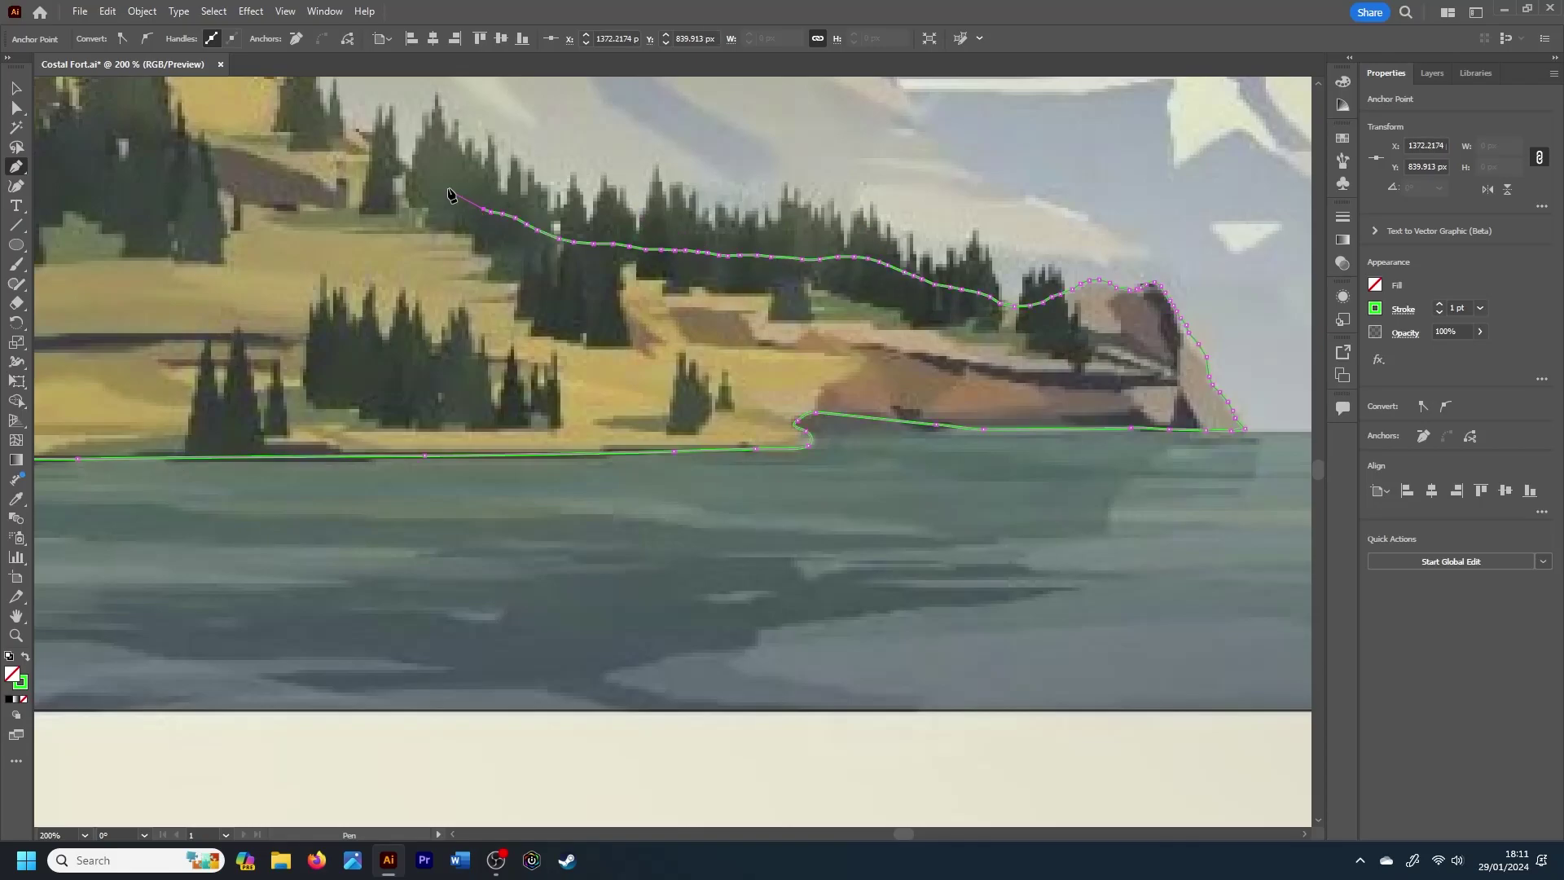
{"action": "scroll", "coordinate": [449, 194], "scroll_direction": "down", "scroll_amount": 5, "text": "alt"}
{"action": "scroll", "coordinate": [447, 192], "scroll_direction": "up", "scroll_amount": 5, "text": "alt"}
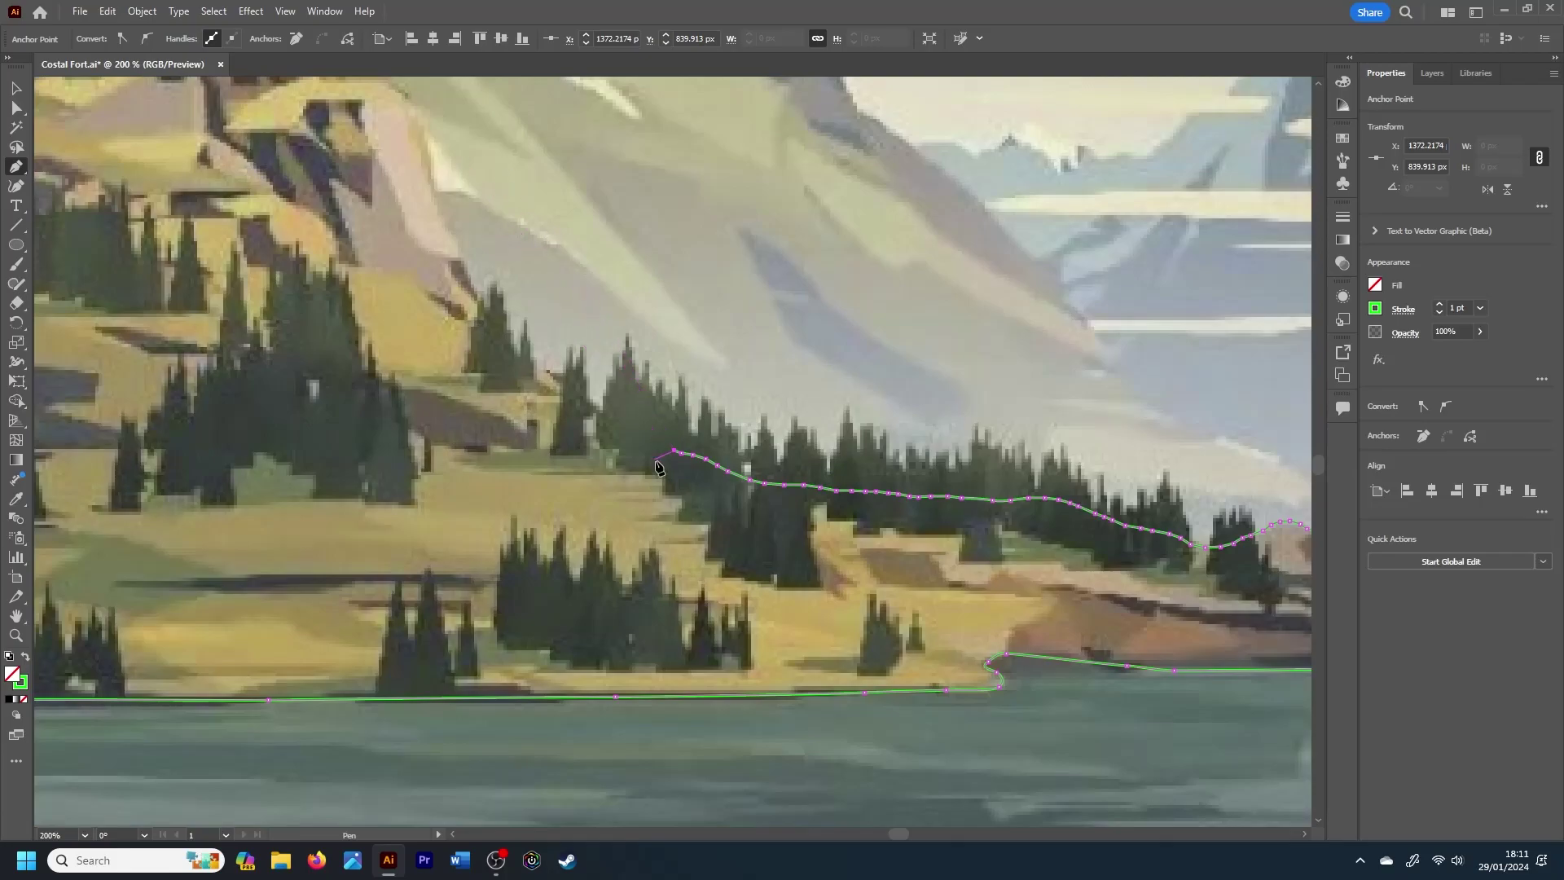
{"action": "left_click_drag", "start_coordinate": [664, 446], "coordinate": [553, 382]}
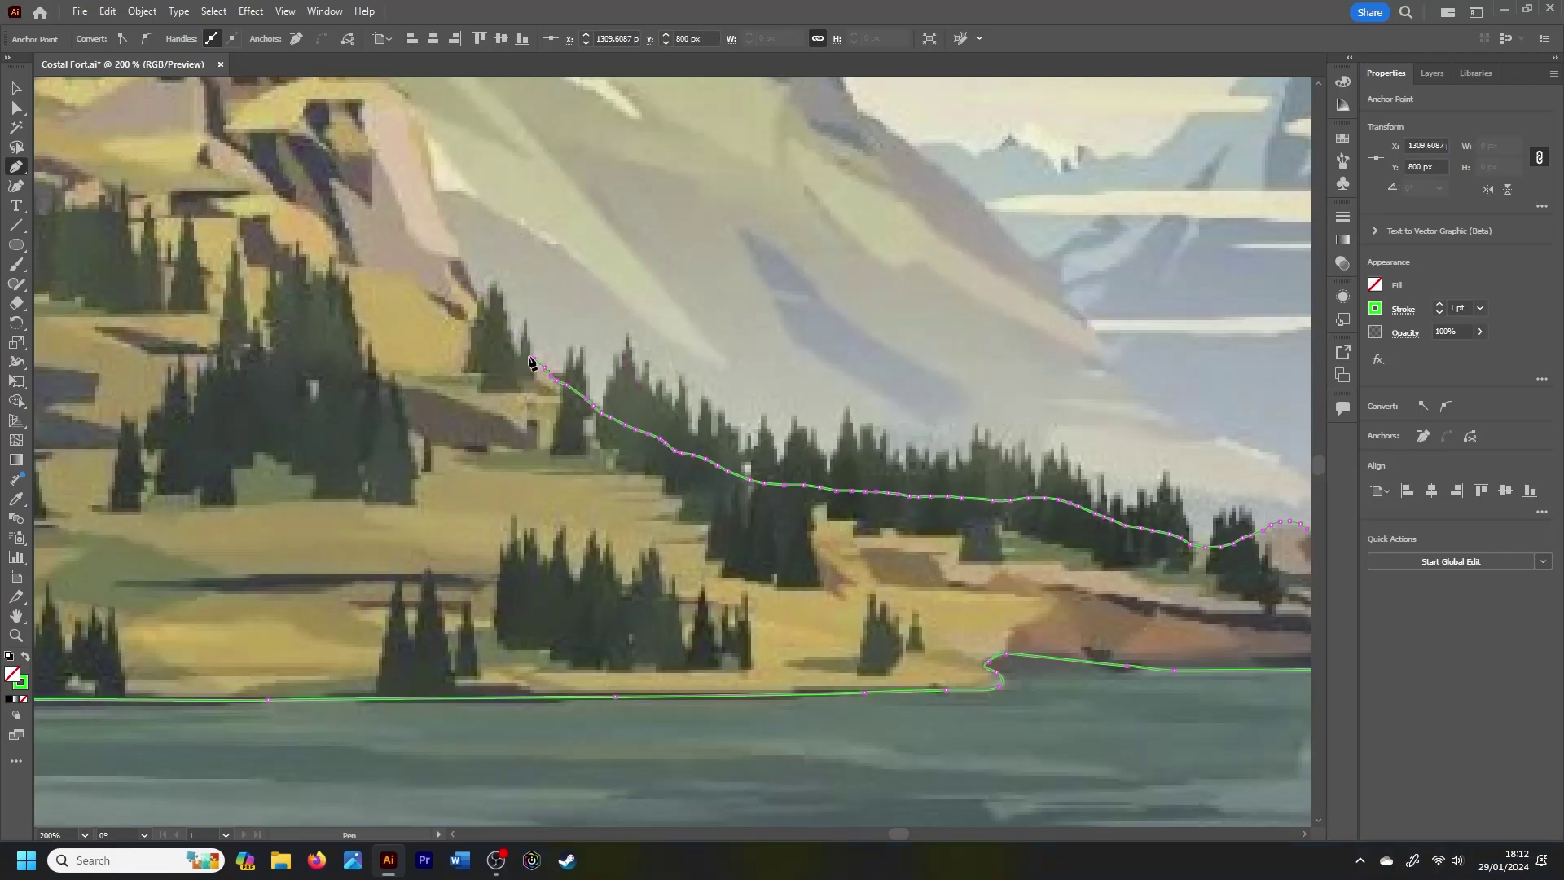
{"action": "left_click_drag", "start_coordinate": [505, 332], "coordinate": [481, 295]}
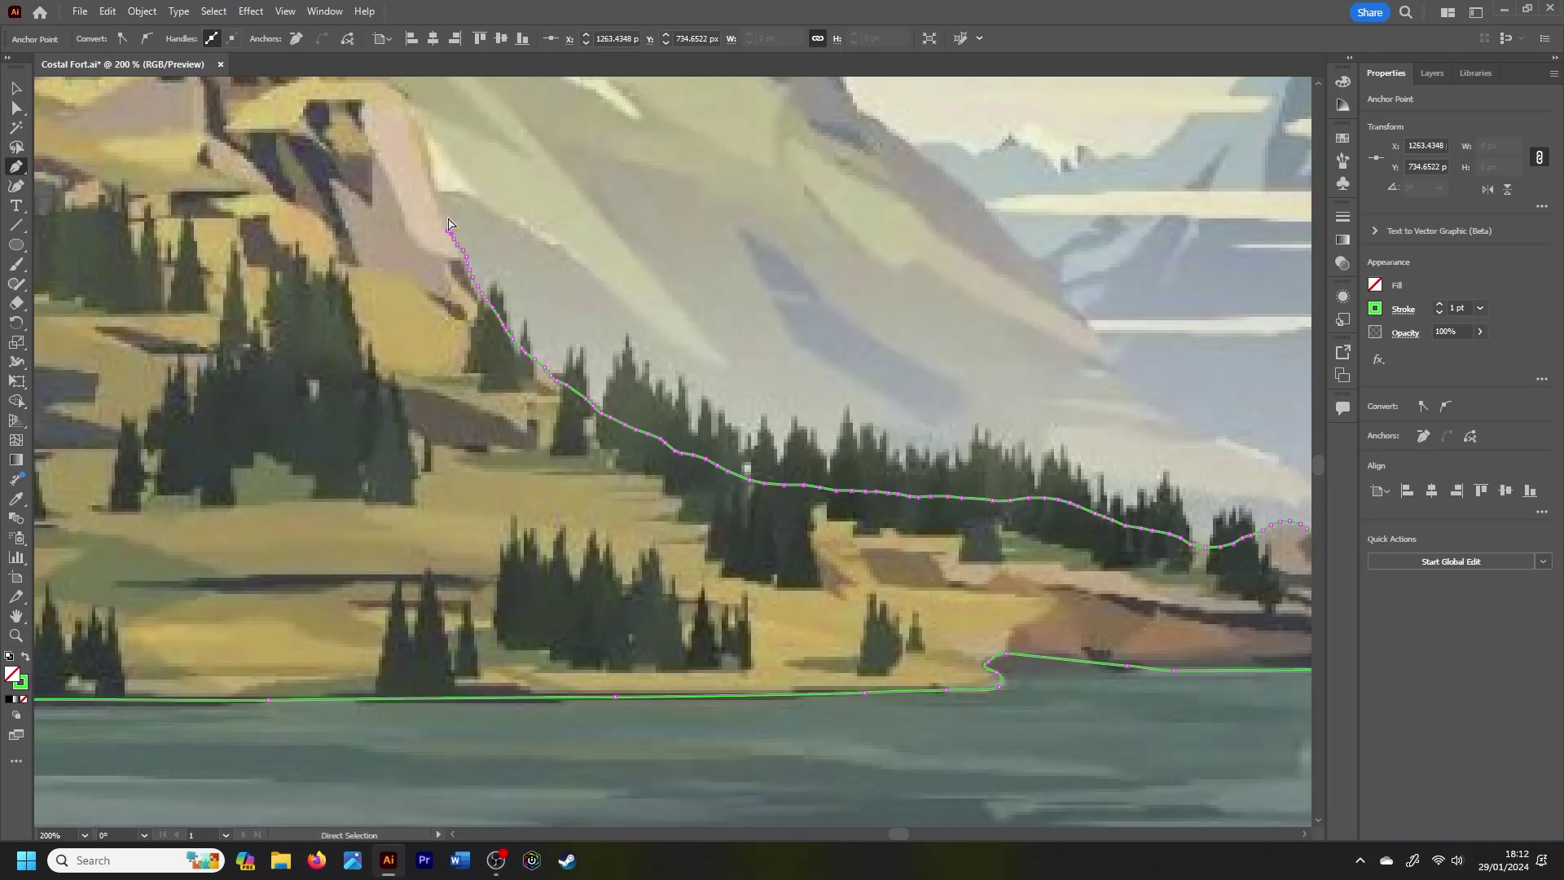
Step: Redo a misplaced slope anchor, then curve the outline left over the treetops
{"action": "key", "text": "ctrl+plus"}
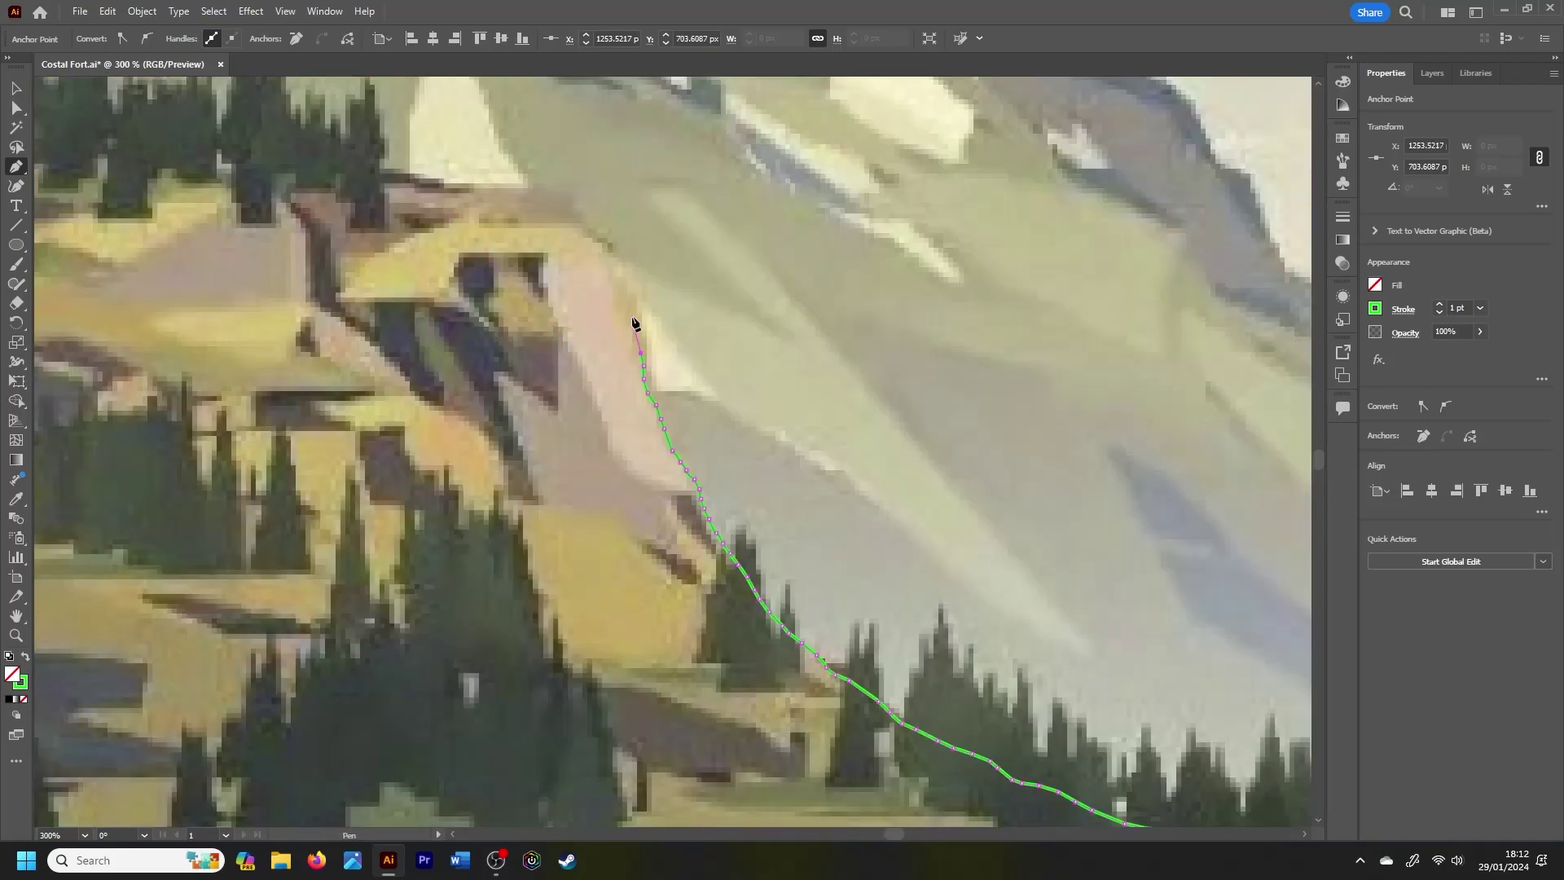
{"action": "left_click_drag", "start_coordinate": [453, 187], "coordinate": [358, 144]}
{"action": "key", "text": "ctrl+minus"}
{"action": "key", "text": "ctrl+plus"}
{"action": "key", "text": "ctrl+z"}
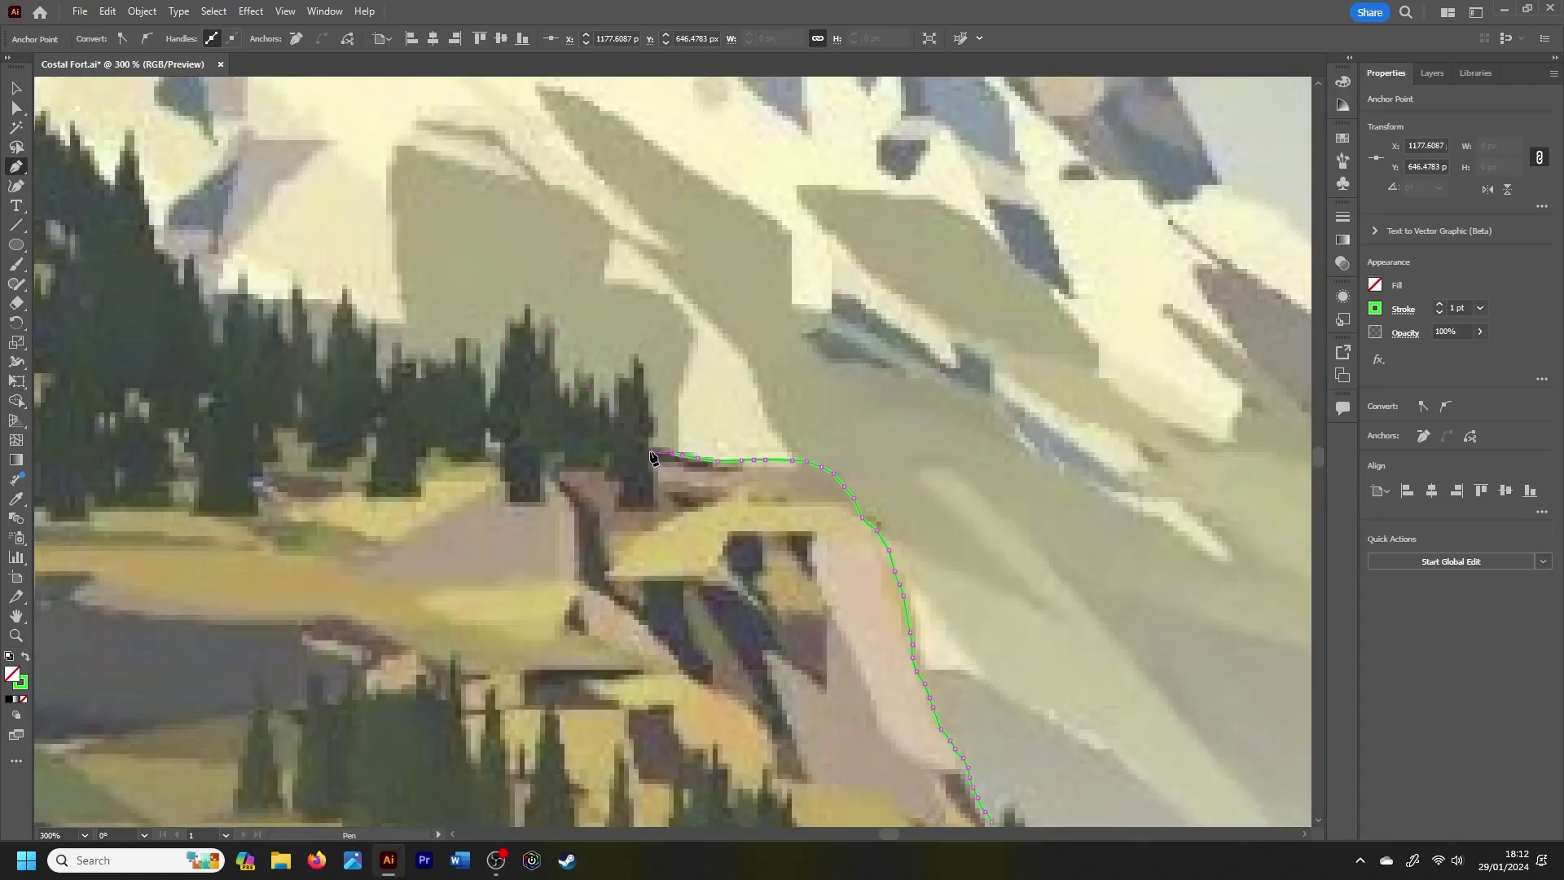
{"action": "left_click_drag", "start_coordinate": [430, 424], "coordinate": [314, 409]}
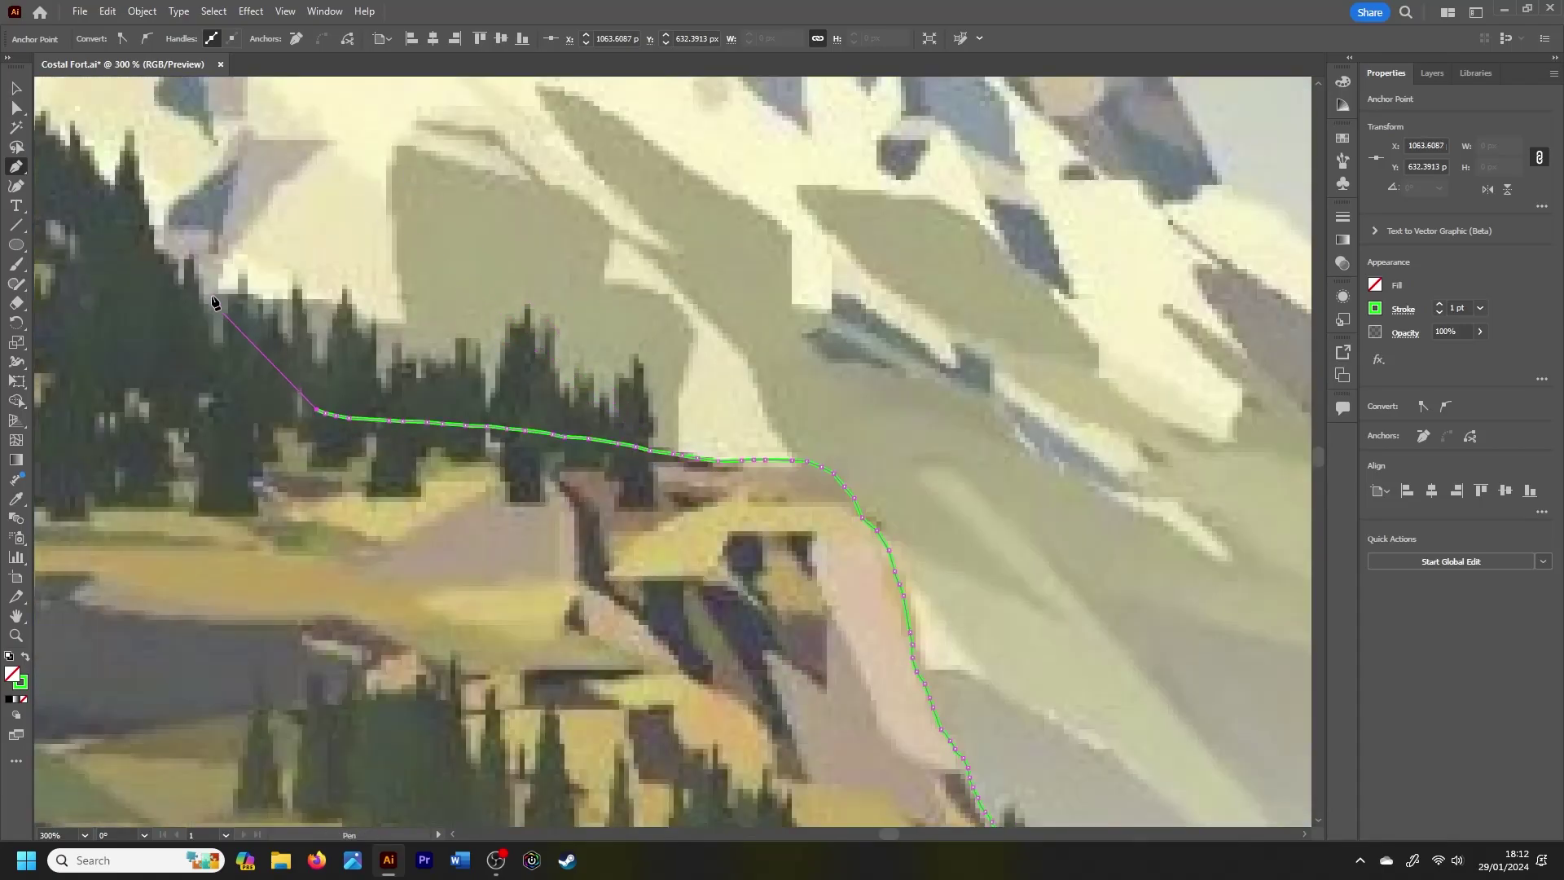
{"action": "left_click_drag", "start_coordinate": [230, 365], "coordinate": [216, 357]}
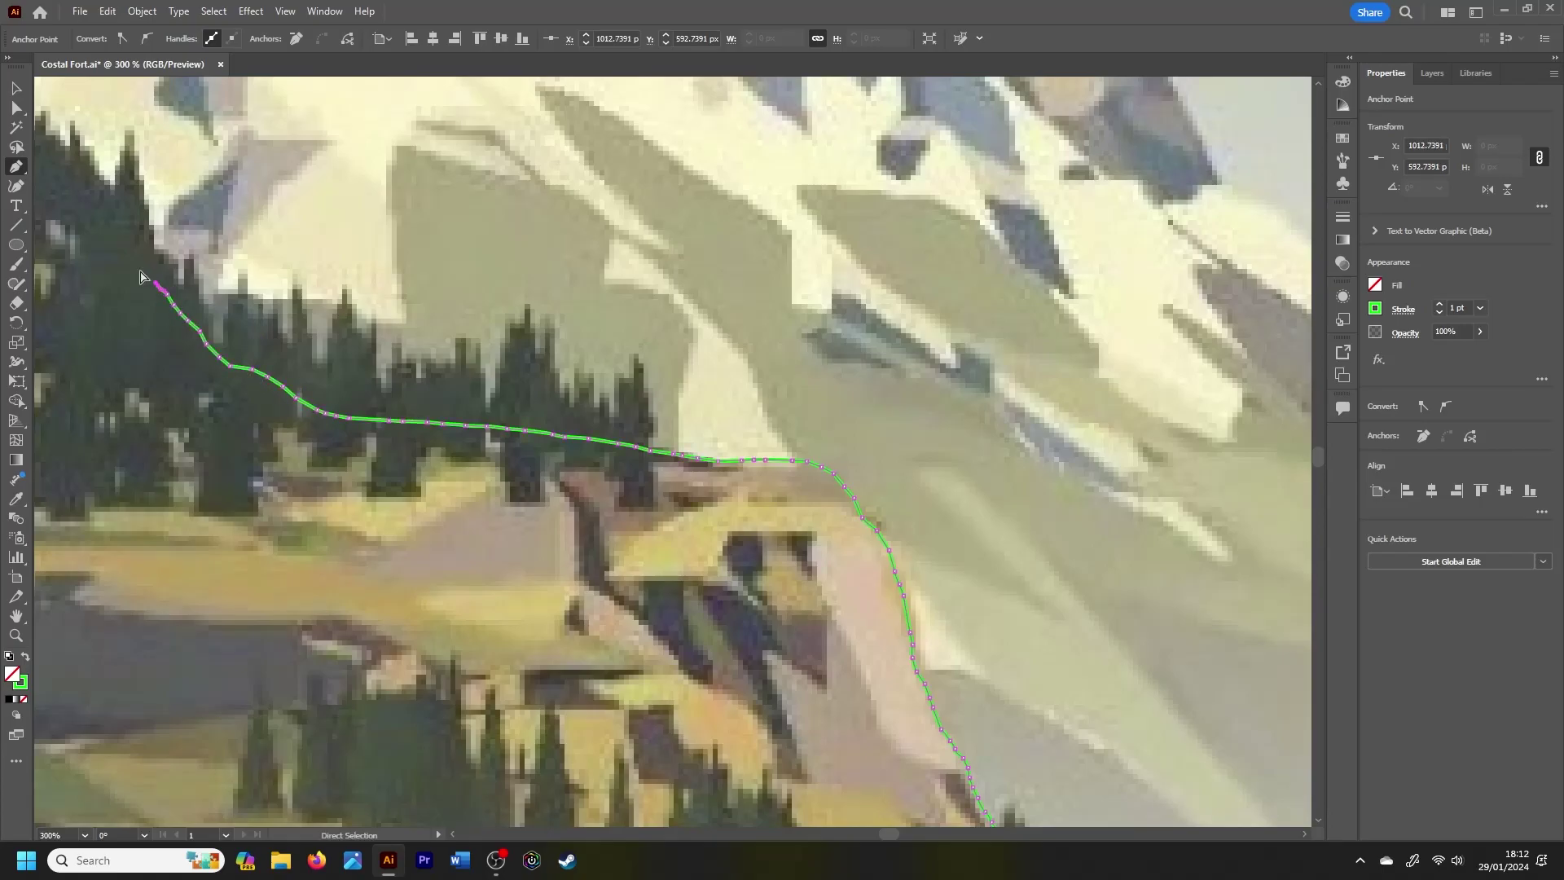
Step: Extend the outline past the treetop edge and up the rock face
{"action": "key", "text": "ctrl+minus"}
{"action": "left_click_drag", "start_coordinate": [561, 356], "coordinate": [552, 359]}
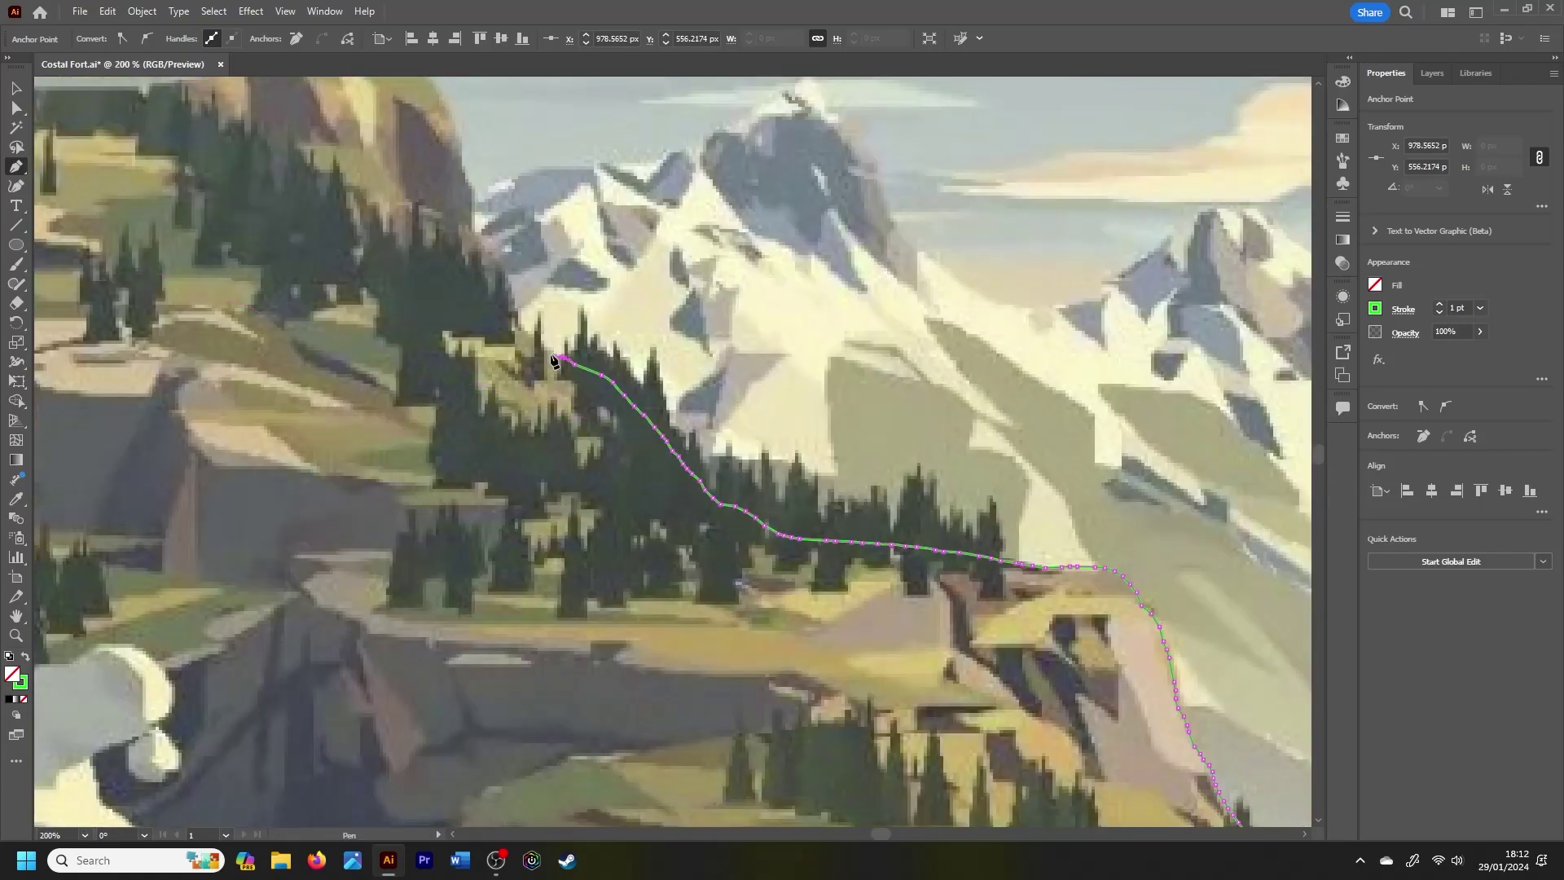
{"action": "key", "text": "ctrl+plus"}
{"action": "left_click", "coordinate": [678, 453]}
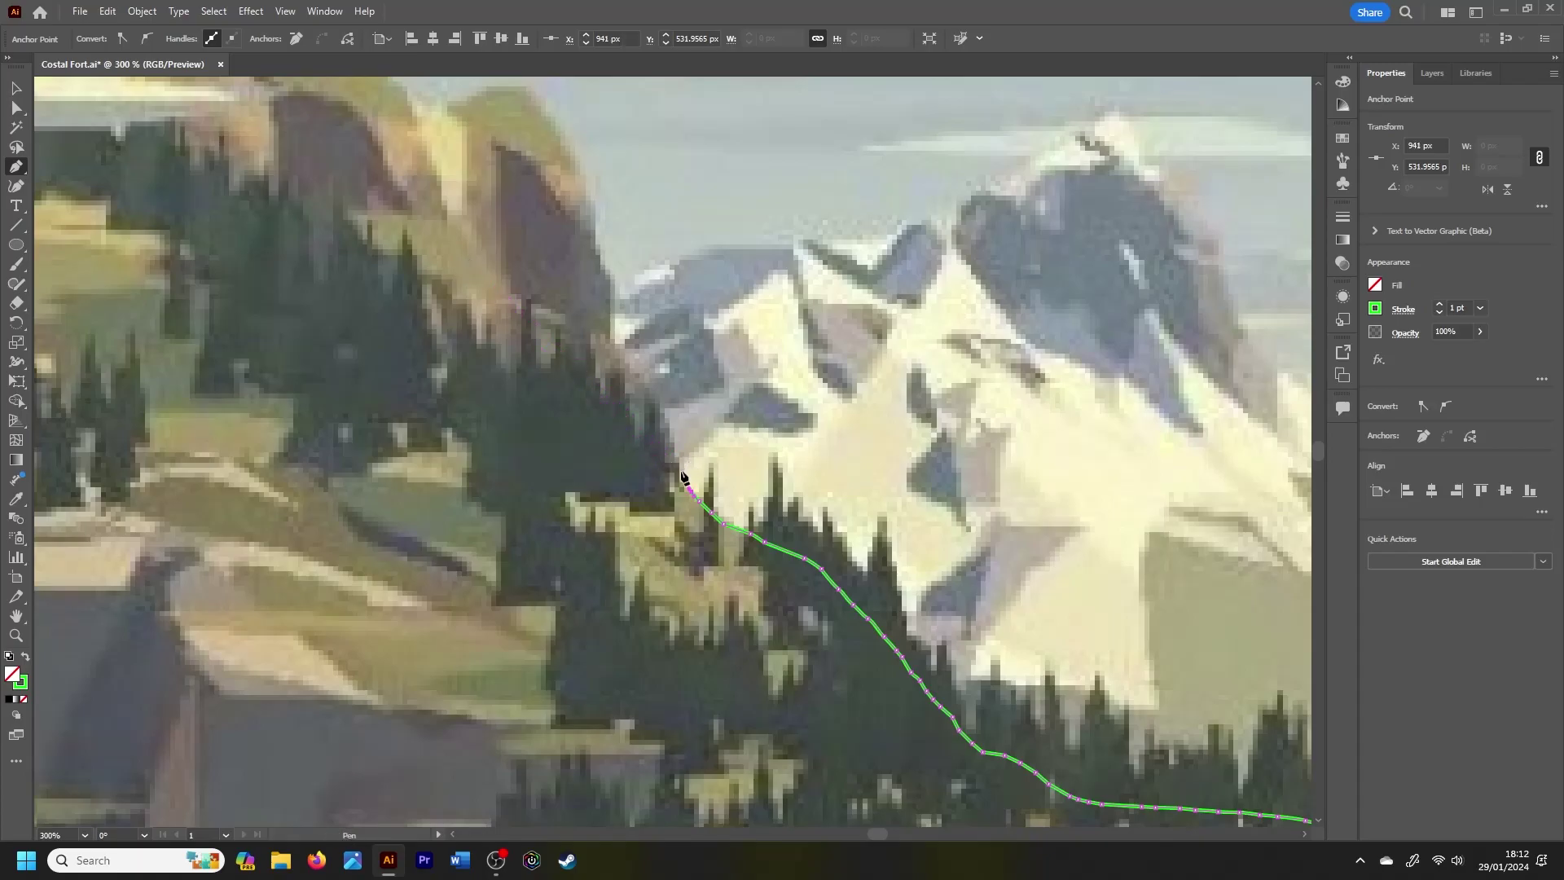
{"action": "left_click", "coordinate": [600, 296]}
{"action": "left_click", "coordinate": [596, 210]}
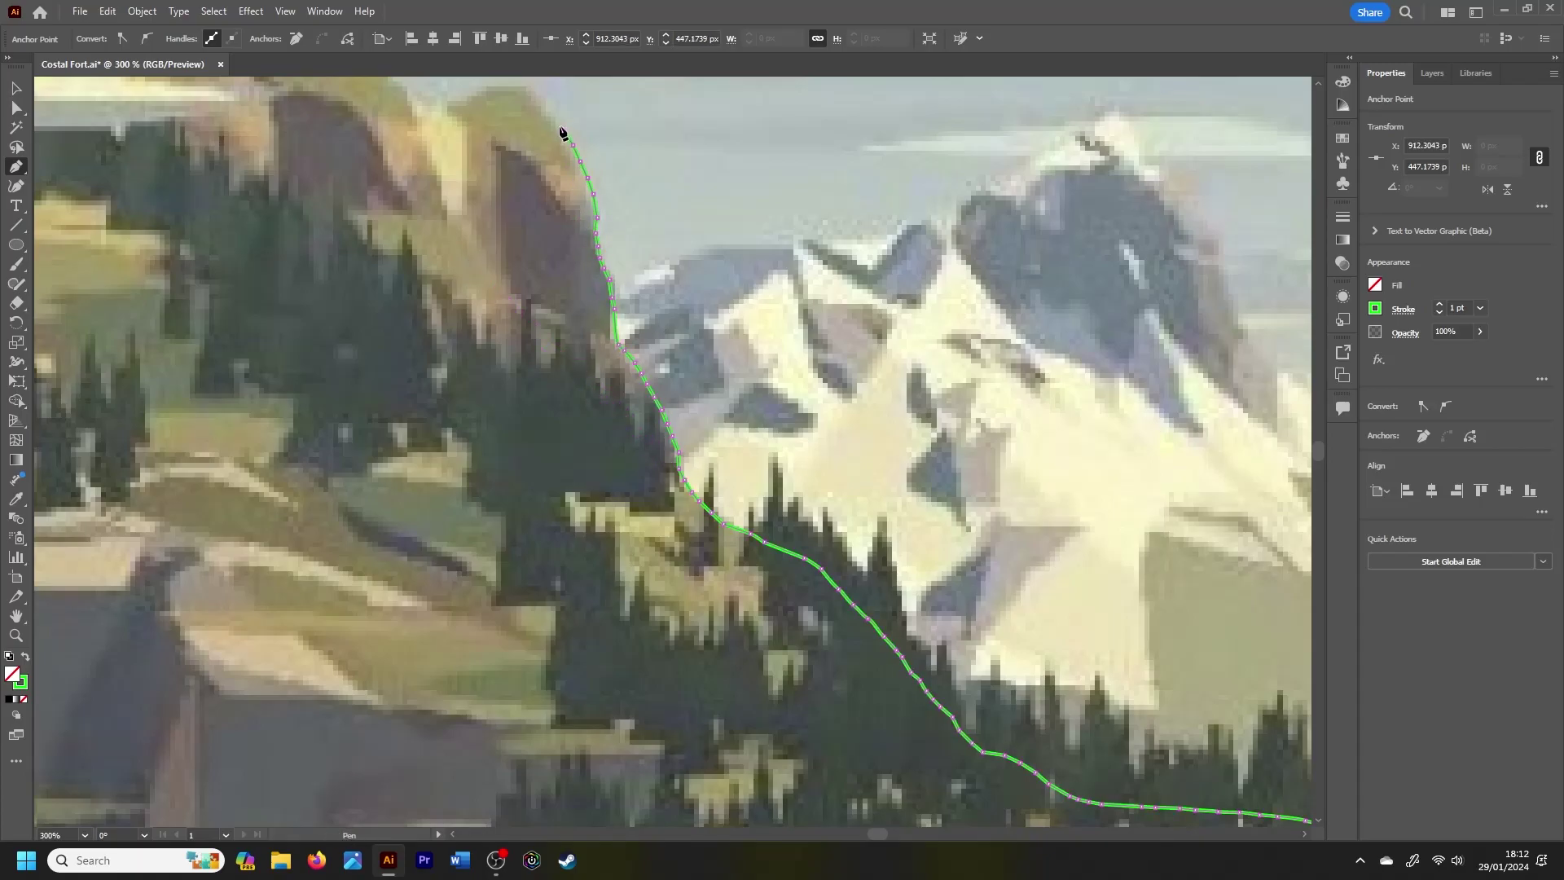
Step: Trace from the cliff top up the tall cliff edge
{"action": "scroll", "coordinate": [561, 132], "scroll_direction": "up", "scroll_amount": 5}
{"action": "left_click", "coordinate": [661, 438]}
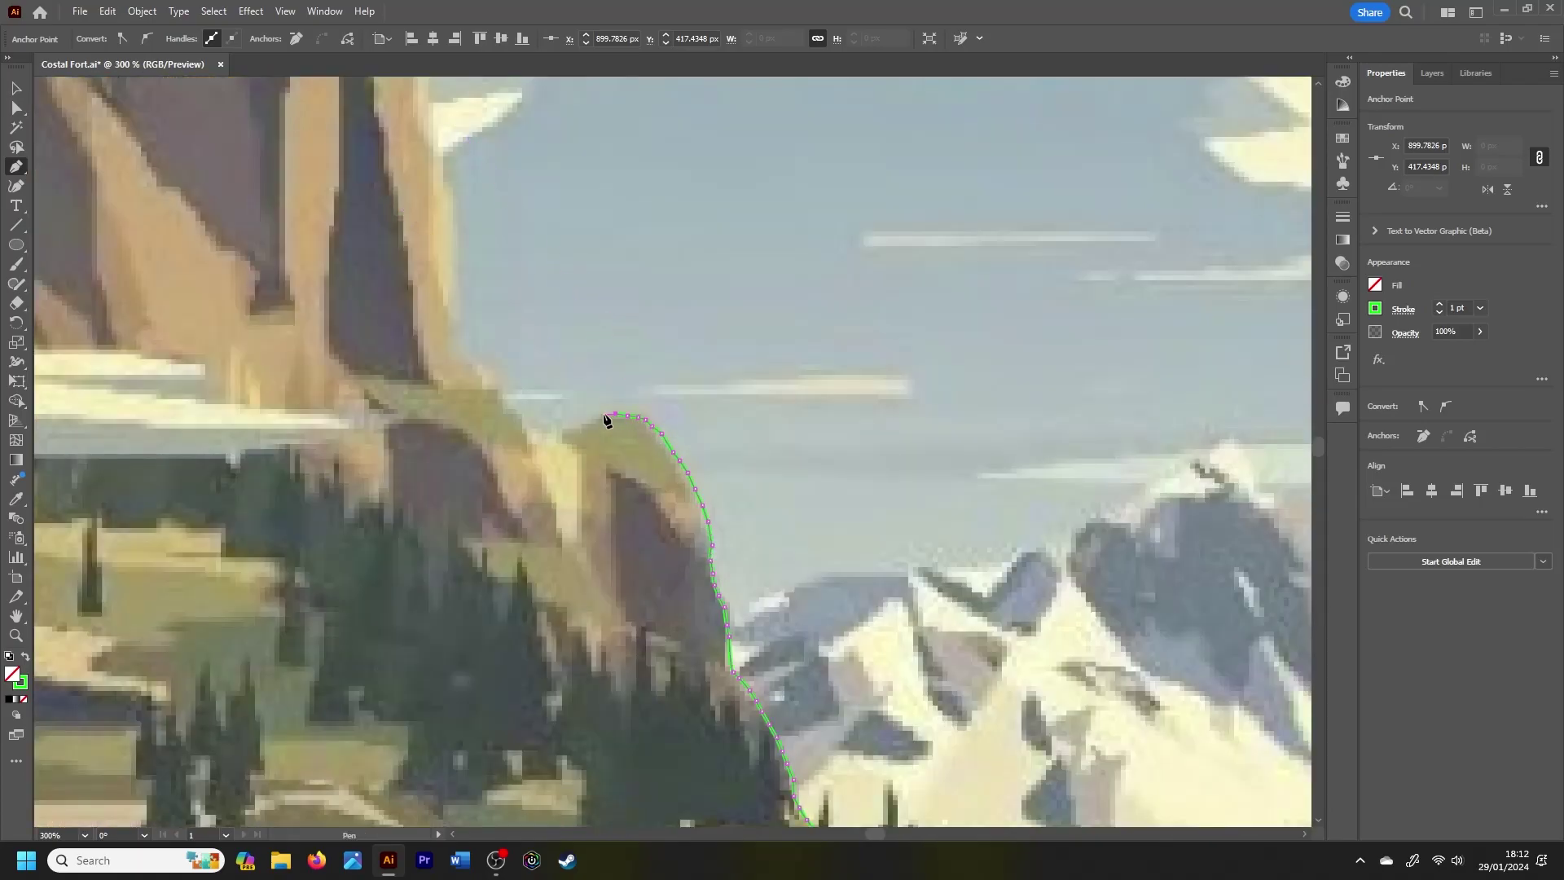
{"action": "left_click", "coordinate": [457, 338]}
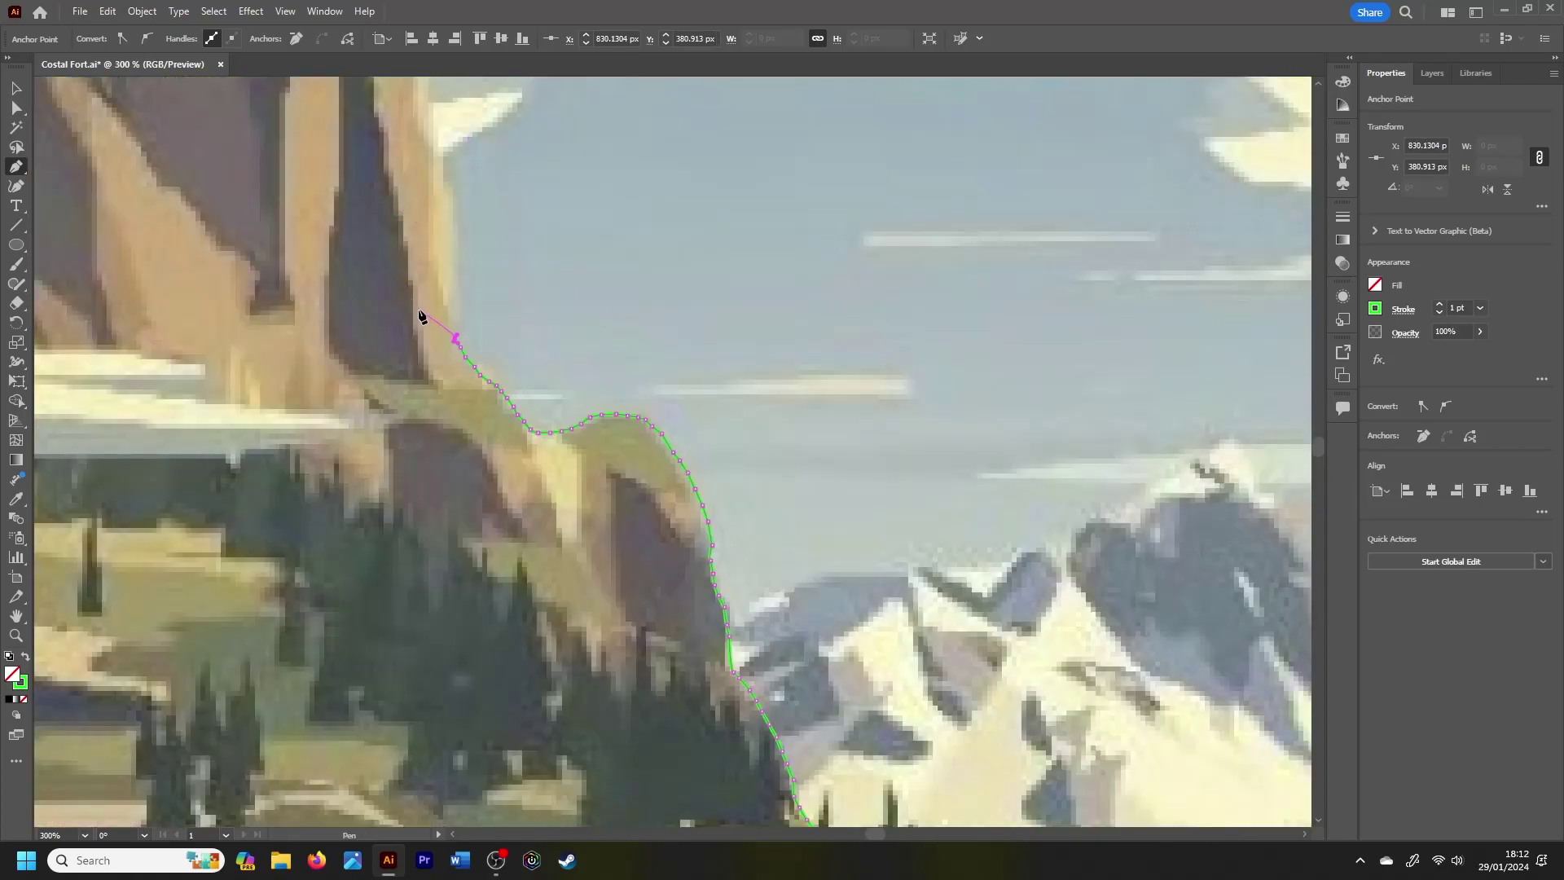
{"action": "left_click", "coordinate": [459, 343]}
{"action": "left_click_drag", "start_coordinate": [459, 343], "coordinate": [447, 174]}
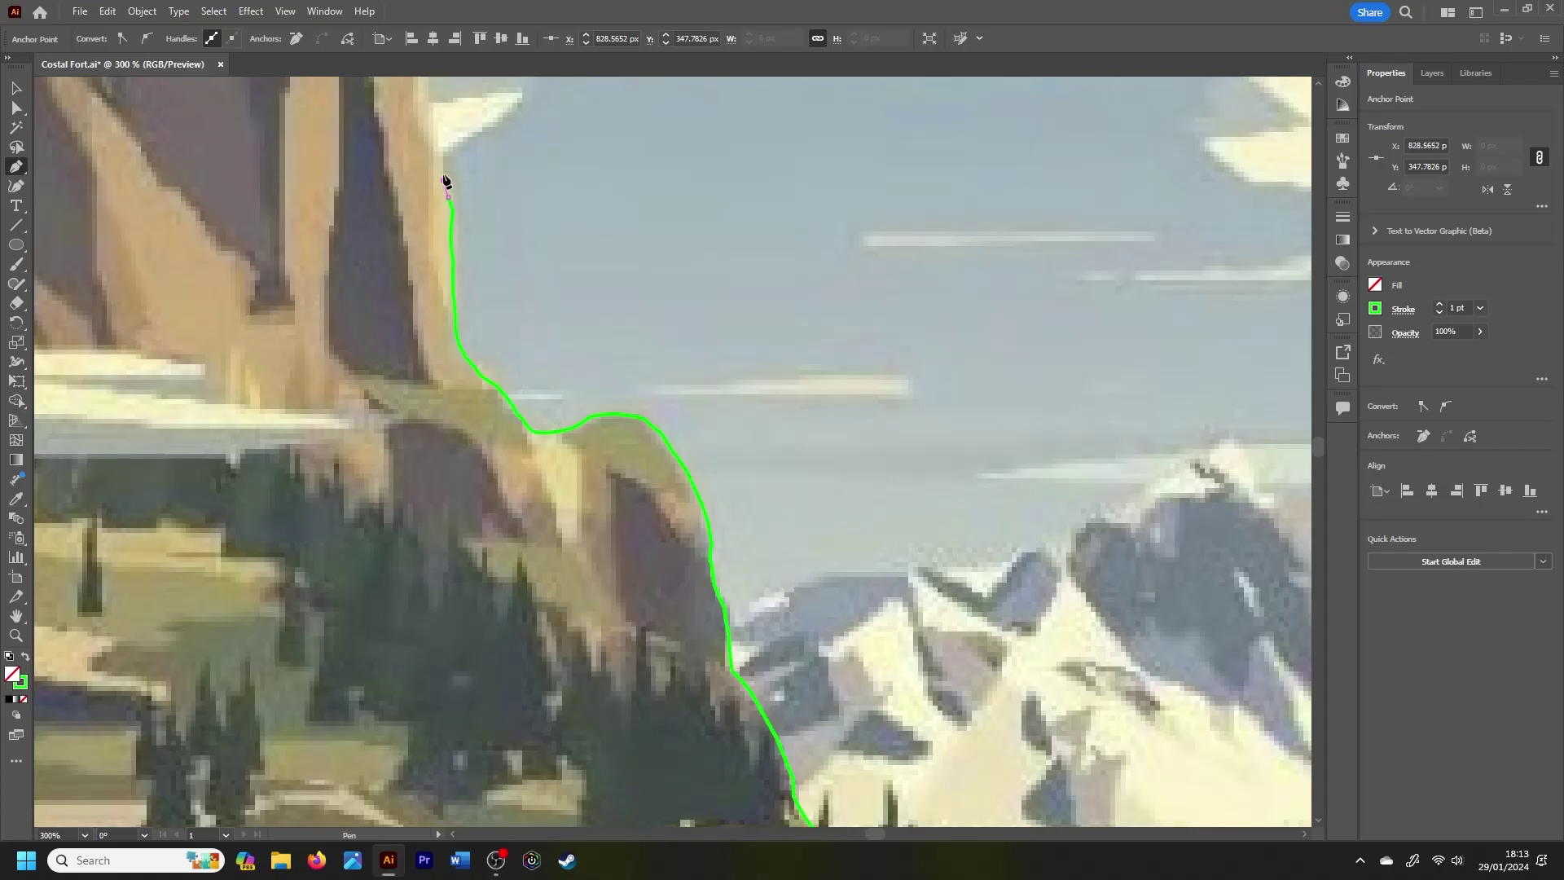
{"action": "key", "text": "ctrl+minus"}
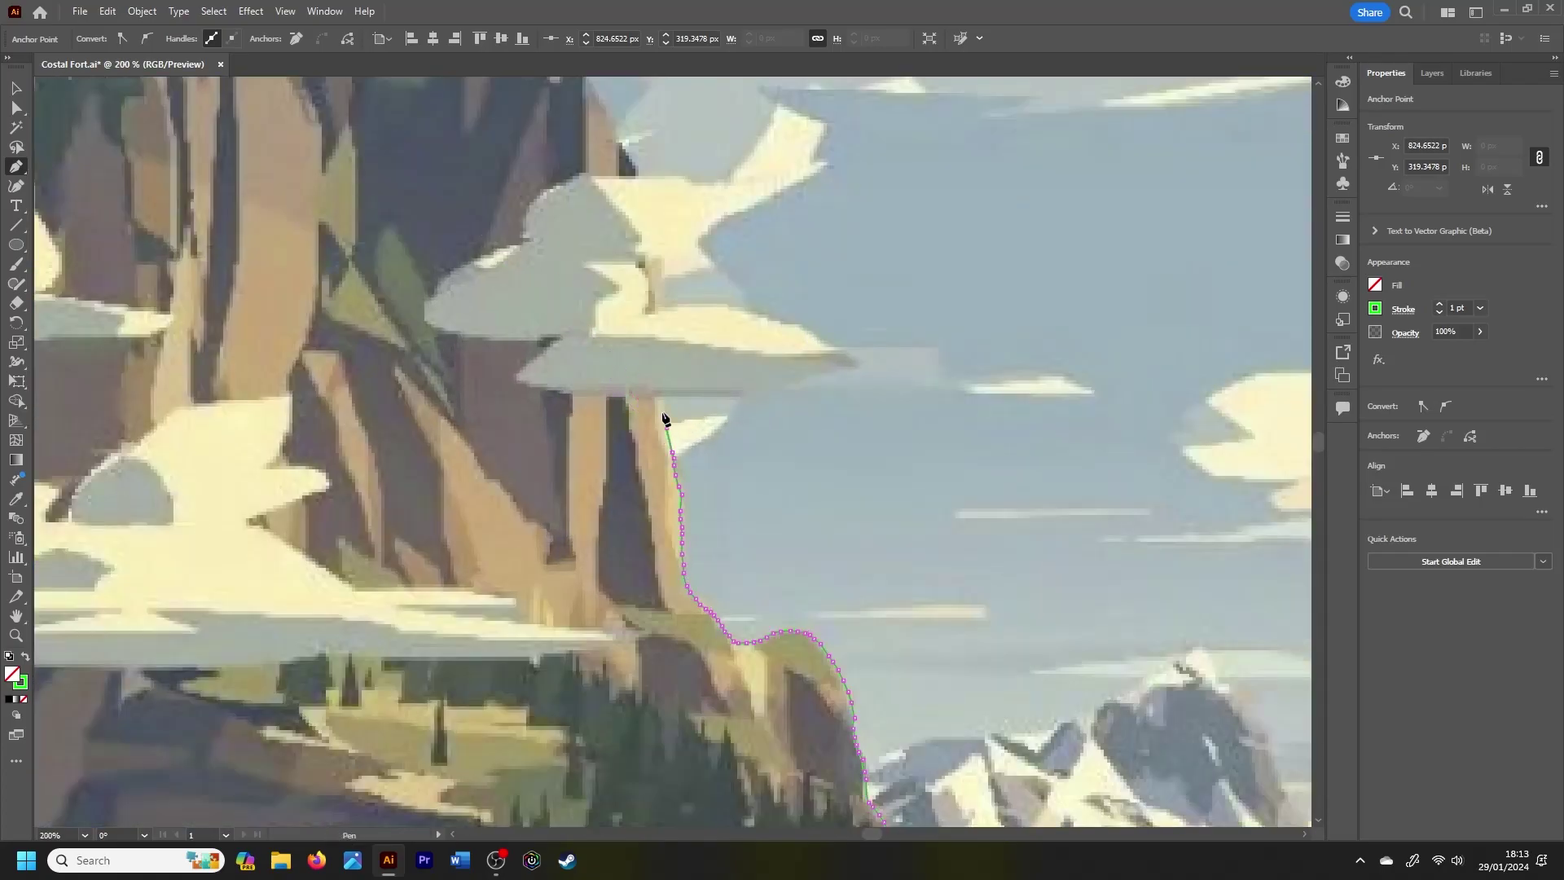
{"action": "left_click_drag", "start_coordinate": [658, 340], "coordinate": [619, 142]}
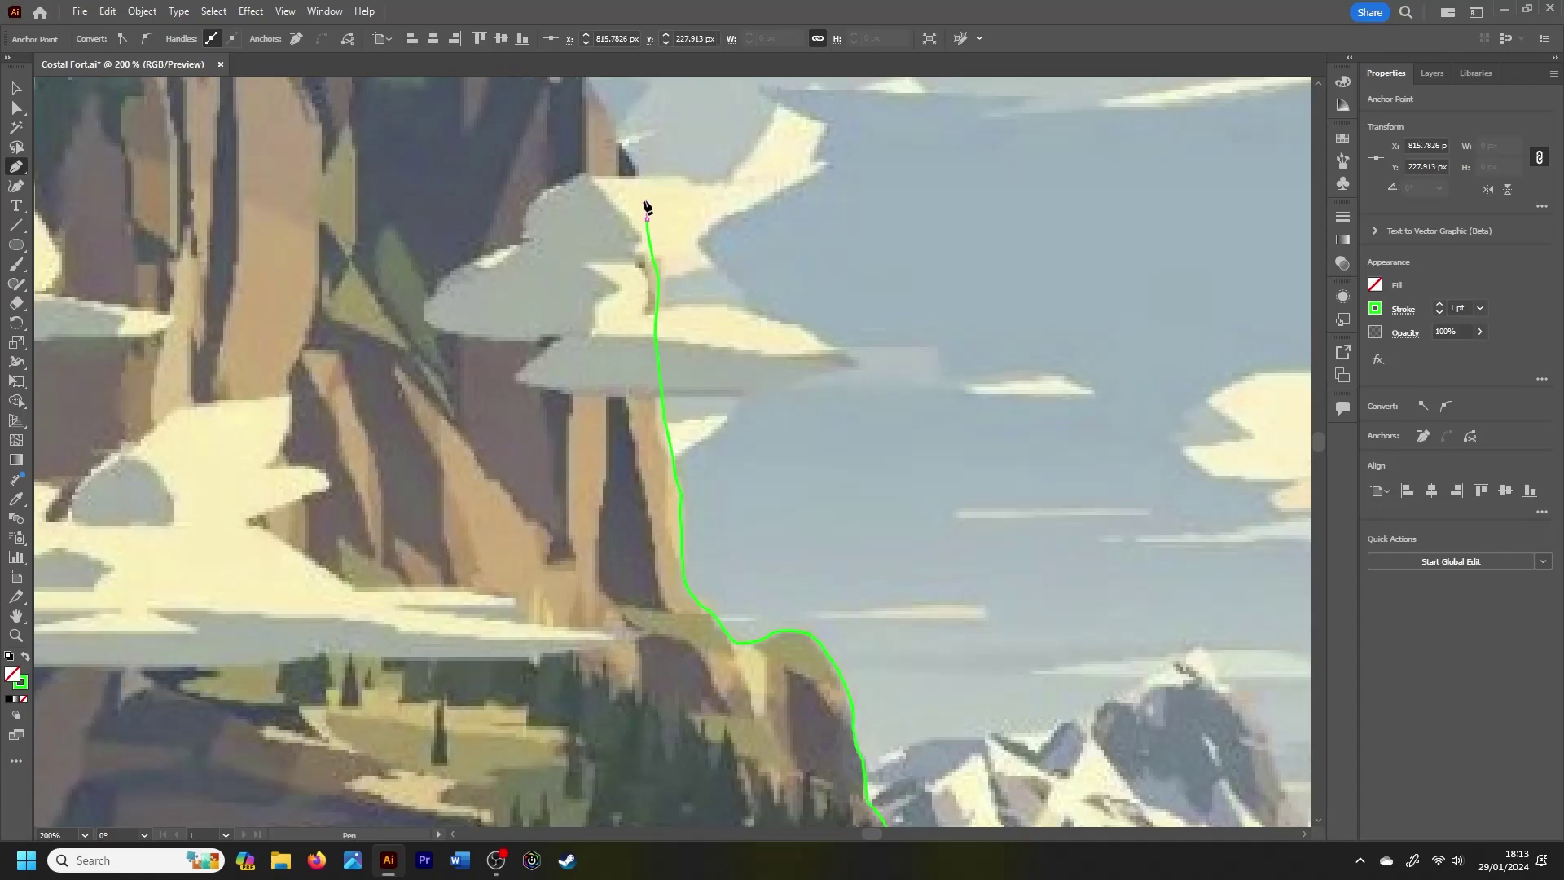
{"action": "key", "text": "ctrl+plus"}
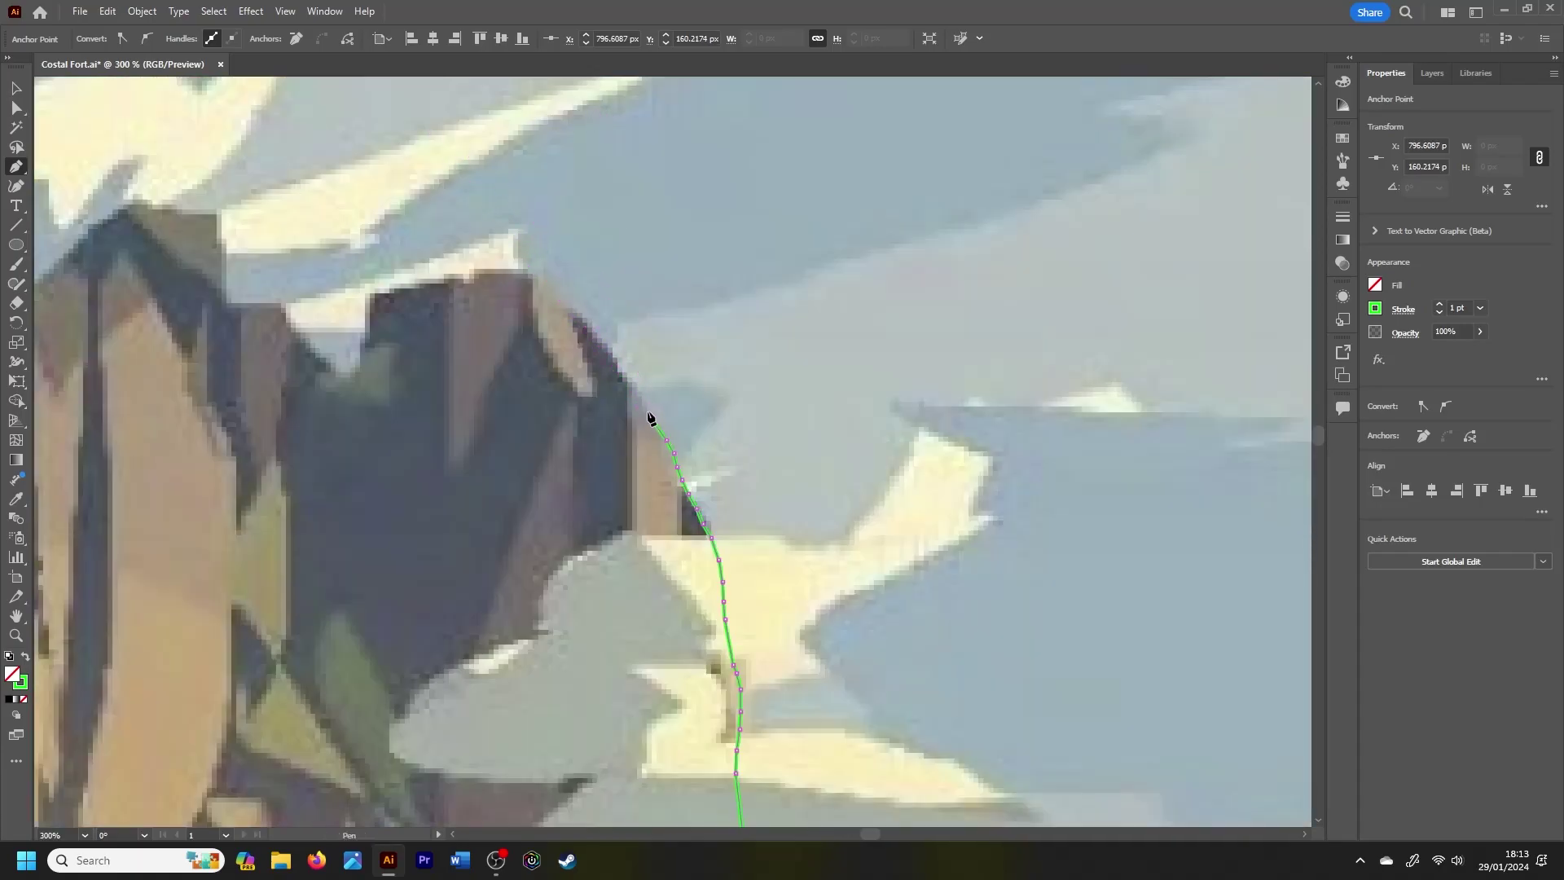
Step: Trace up the peak's right edge, across its summit and down the left slope
{"action": "left_click_drag", "start_coordinate": [649, 417], "coordinate": [601, 347]}
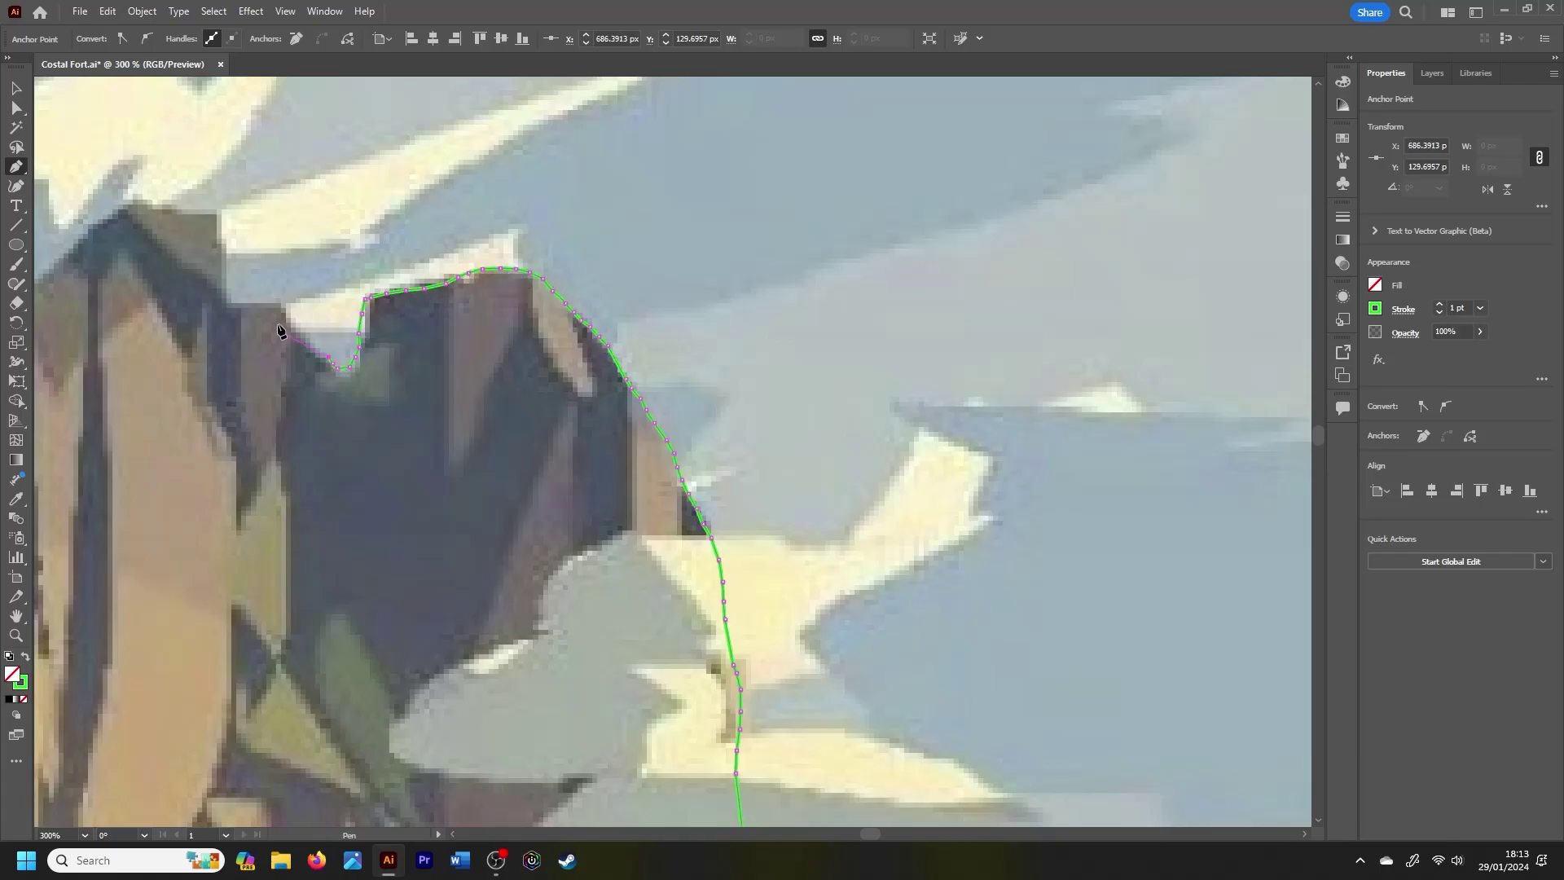
{"action": "left_click_drag", "start_coordinate": [318, 355], "coordinate": [227, 301]}
{"action": "mouse_move", "coordinate": [163, 213]}
{"action": "left_mouse_down"}
{"action": "mouse_move", "coordinate": [664, 468]}
{"action": "mouse_move", "coordinate": [602, 500]}
{"action": "left_mouse_up"}
{"action": "key", "text": "ctrl+minus"}
{"action": "mouse_move", "coordinate": [565, 554]}
{"action": "left_mouse_down"}
{"action": "mouse_move", "coordinate": [534, 609]}
{"action": "mouse_move", "coordinate": [389, 707]}
{"action": "left_mouse_up"}
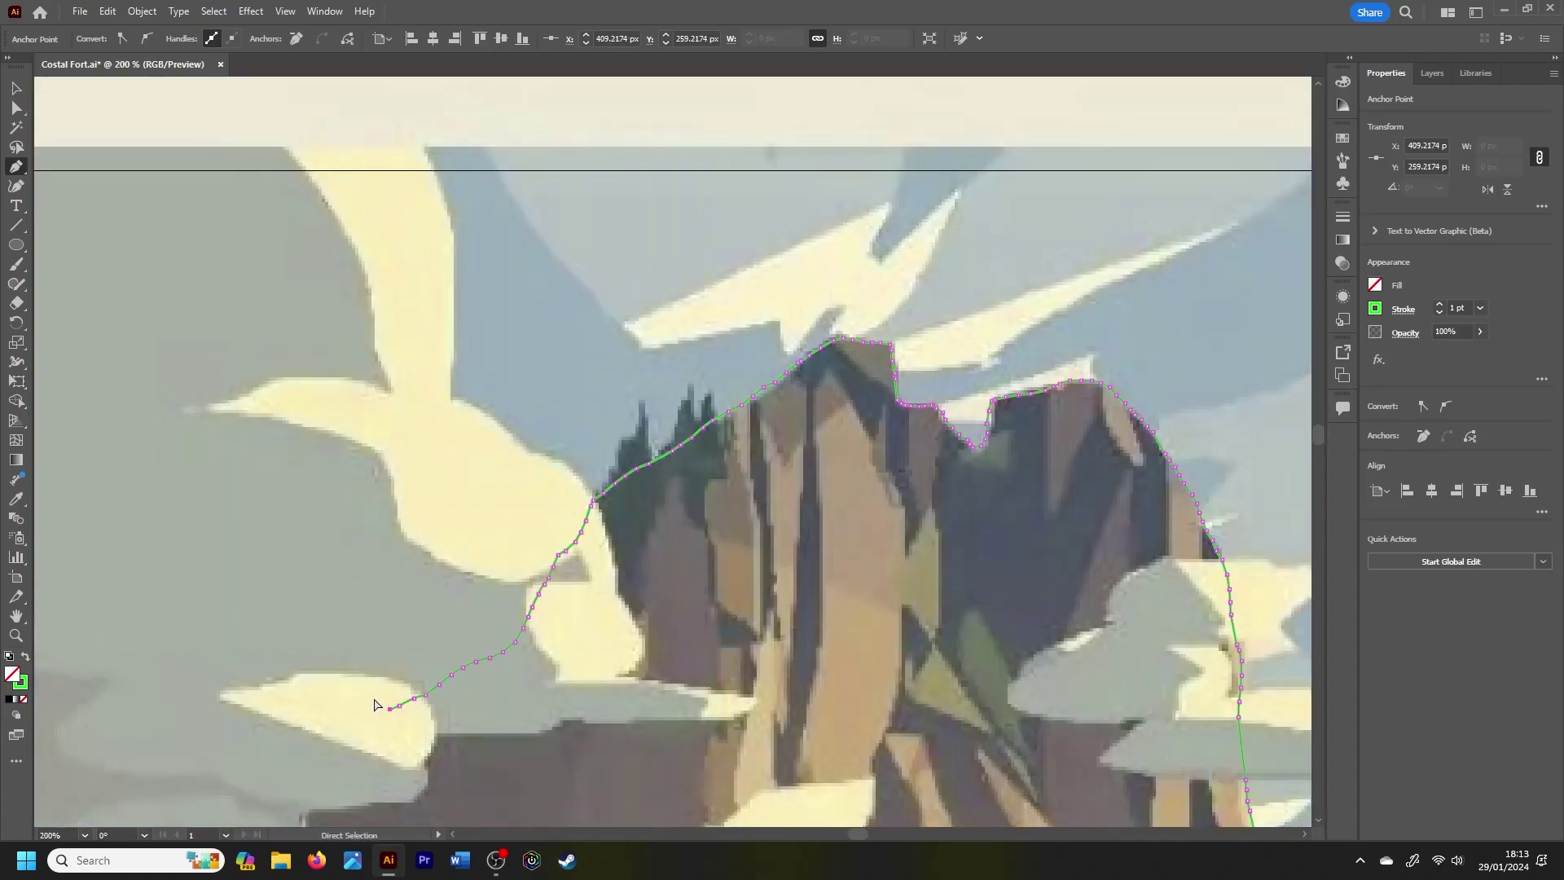
{"action": "key", "text": "ctrl+minus"}
Step: Run the outline down to the artboard's left edge and bottom-left corner, closing at the waterline anchor
{"action": "left_click", "coordinate": [670, 452]}
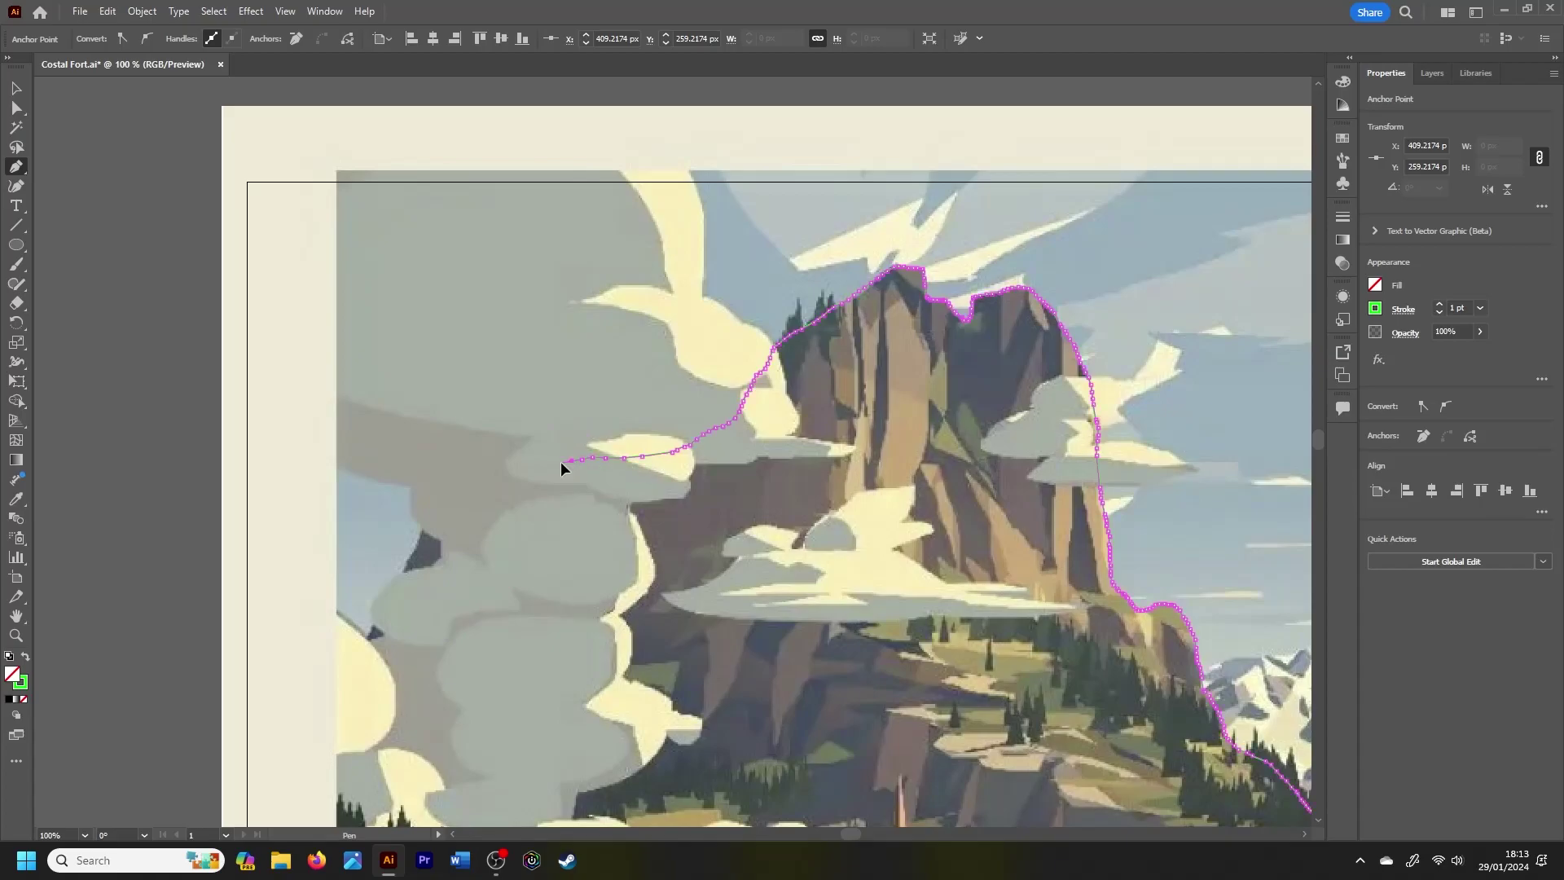
{"action": "mouse_move", "coordinate": [501, 475]}
{"action": "left_mouse_down"}
{"action": "mouse_move", "coordinate": [434, 517]}
{"action": "mouse_move", "coordinate": [392, 597]}
{"action": "left_mouse_up"}
{"action": "left_click", "coordinate": [368, 635]}
{"action": "key", "text": "ctrl+plus"}
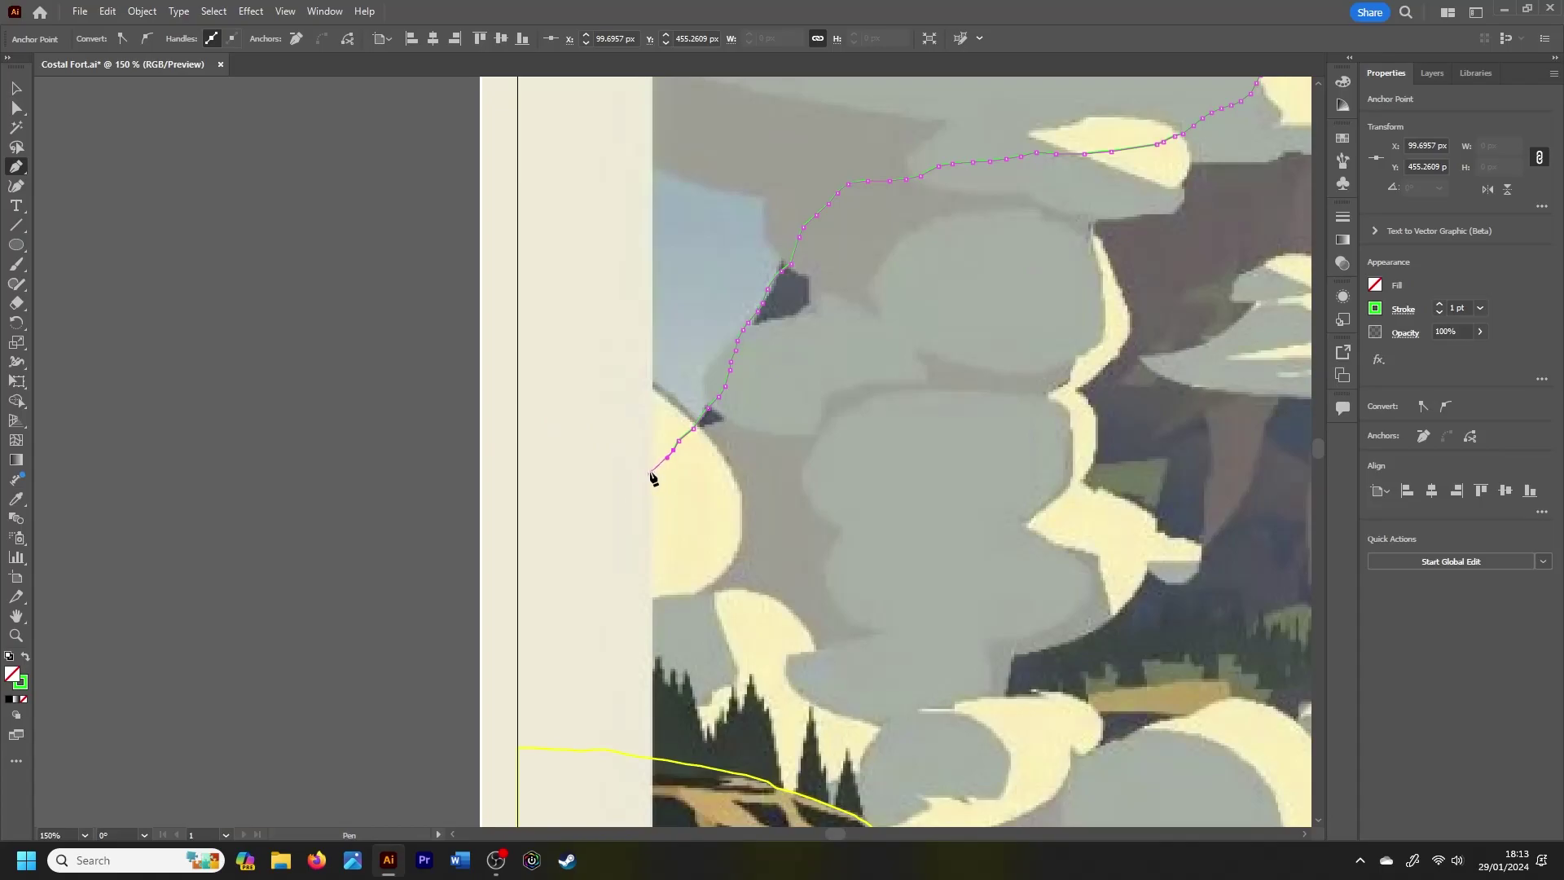
{"action": "left_click_drag", "start_coordinate": [626, 500], "coordinate": [549, 663]}
{"action": "left_click", "coordinate": [517, 709]}
{"action": "key", "text": "ctrl+minus"}
{"action": "key", "text": "ctrl+minus"}
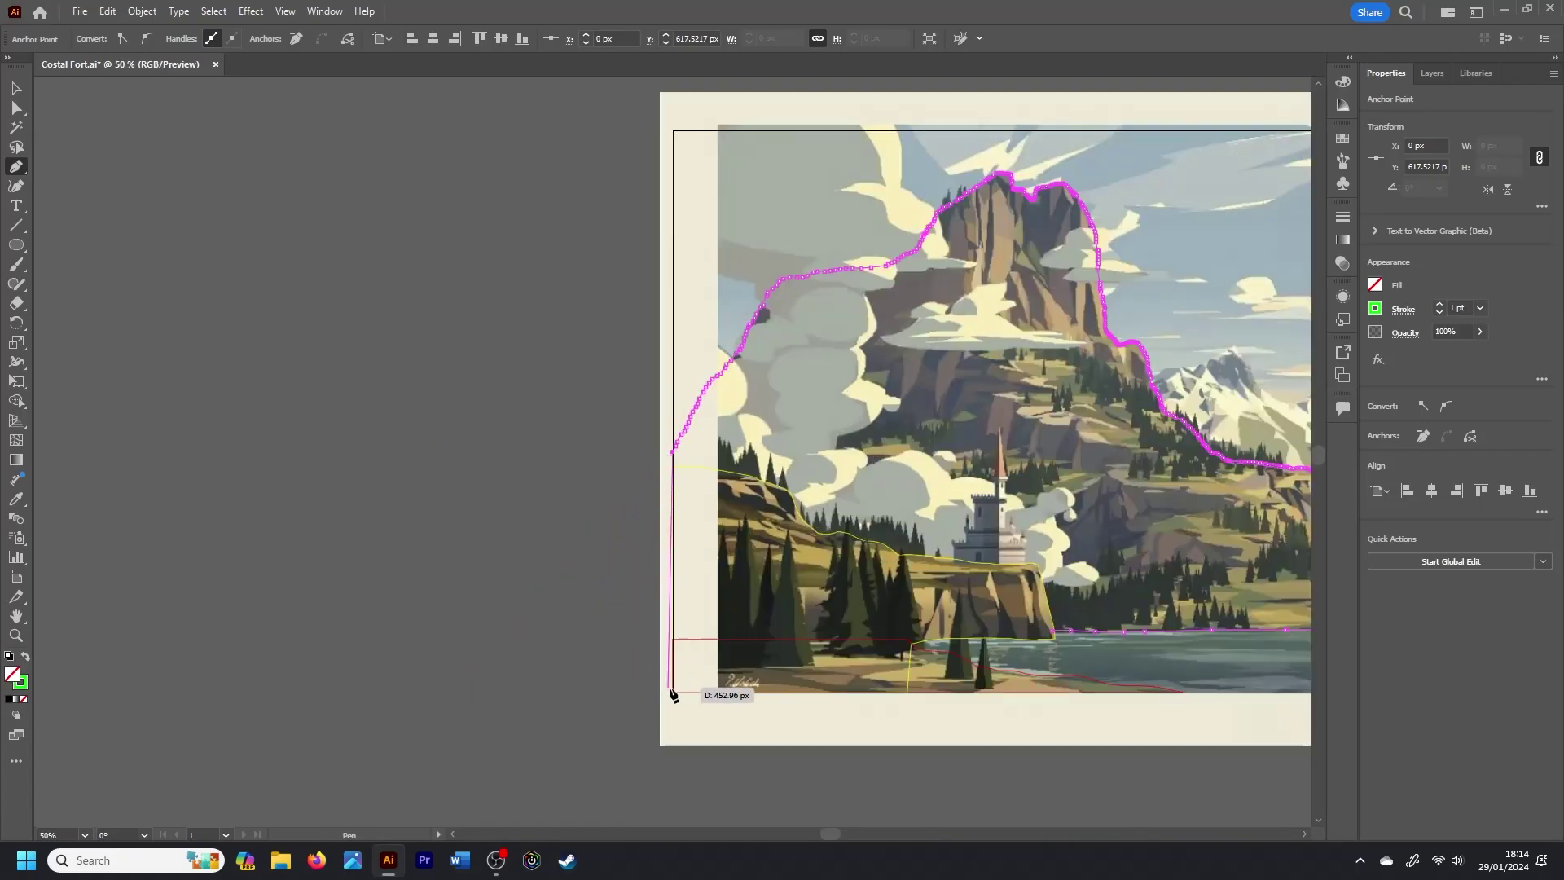
{"action": "left_click", "coordinate": [673, 691]}
{"action": "left_click", "coordinate": [1049, 629]}
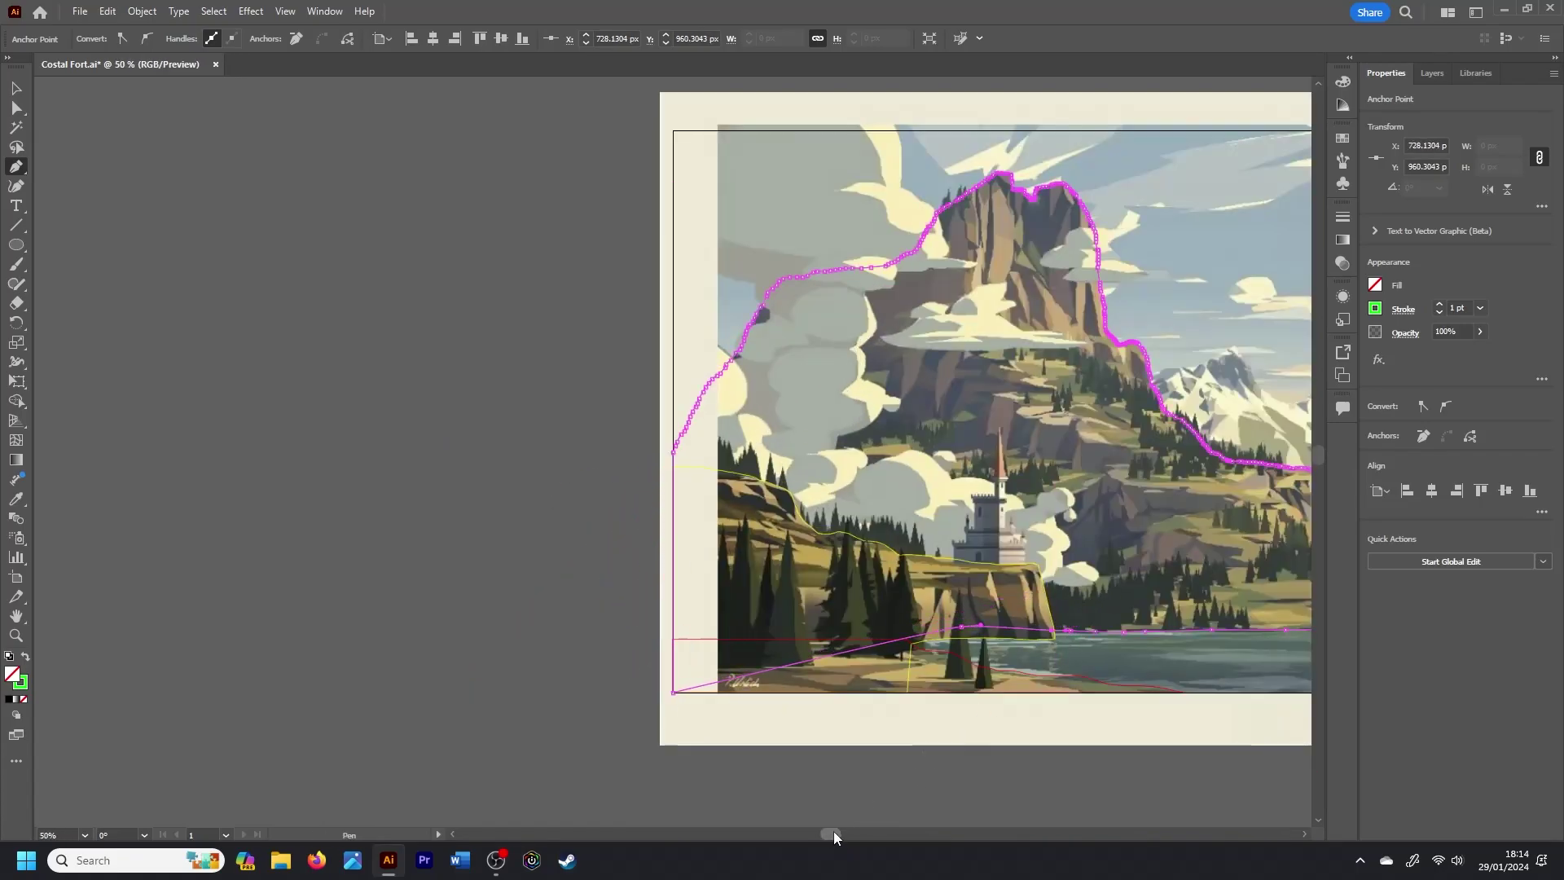
{"action": "left_click_drag", "start_coordinate": [833, 830], "coordinate": [896, 831]}
Step: Create a new layer named 4 and set the stroke colour to cyan
{"action": "left_click", "coordinate": [1432, 73]}
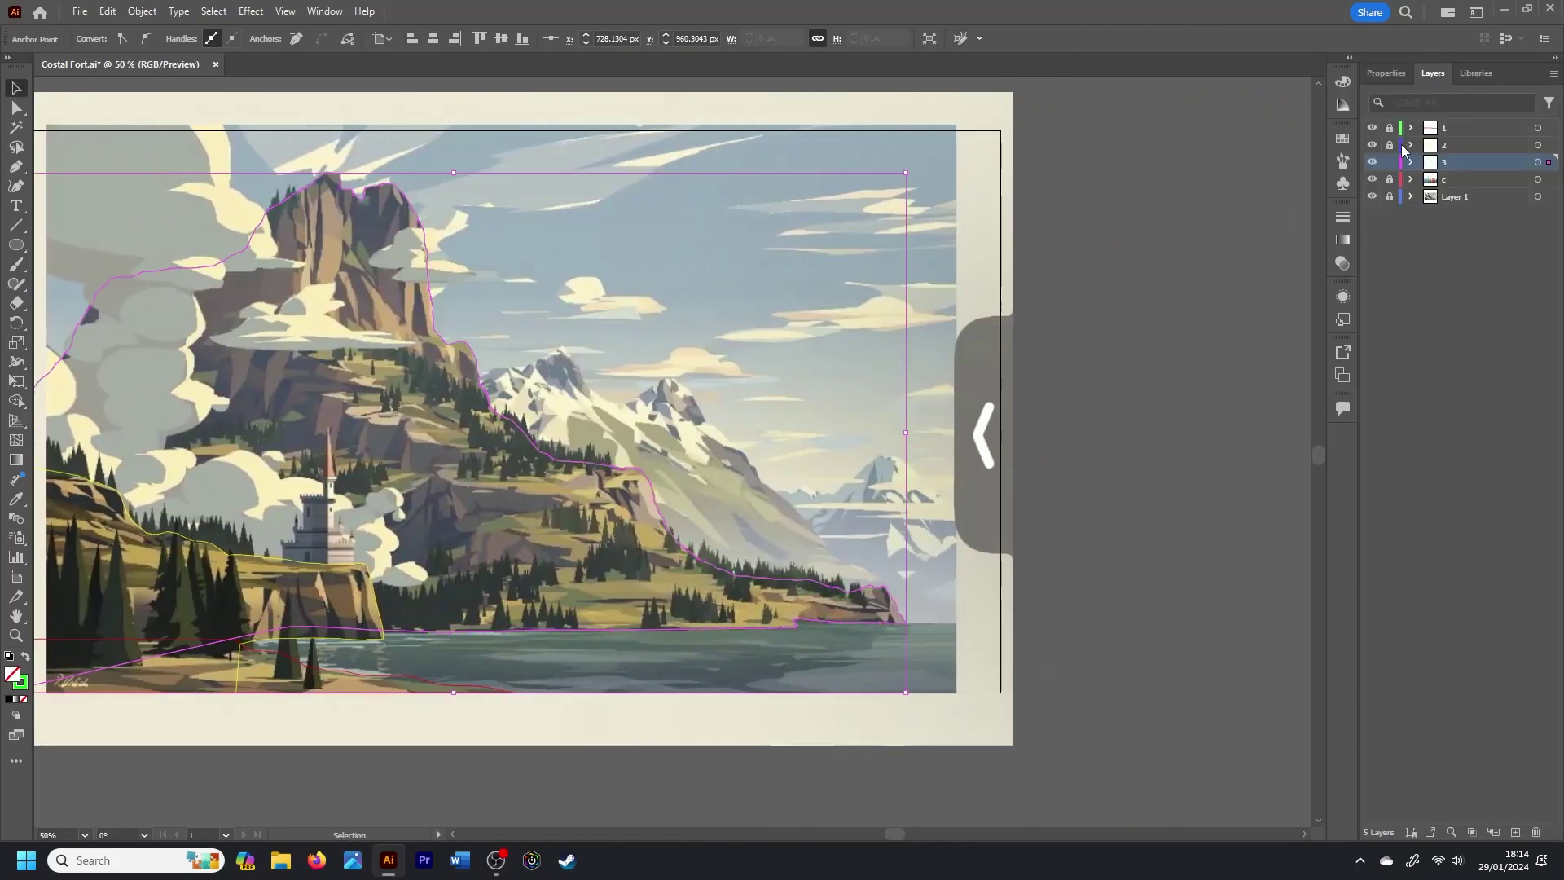
{"action": "key", "text": "v"}
{"action": "left_click", "coordinate": [1553, 73]}
{"action": "left_click", "coordinate": [1409, 176]}
{"action": "key", "text": "Return"}
{"action": "key", "text": "p"}
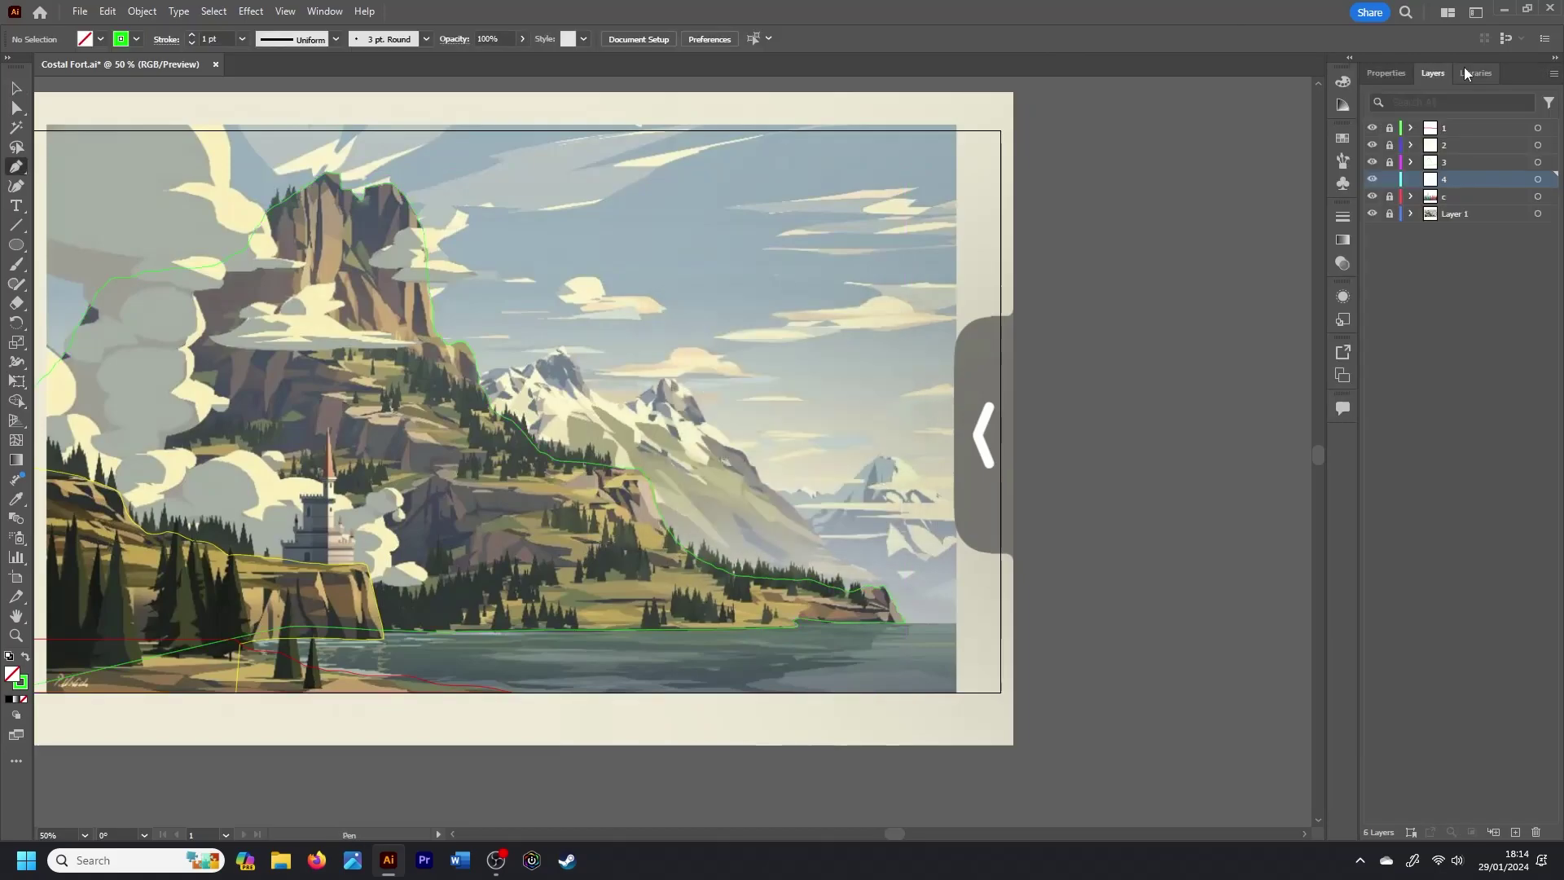
{"action": "left_click", "coordinate": [1385, 72]}
{"action": "left_click", "coordinate": [1375, 308]}
{"action": "left_click", "coordinate": [1283, 341]}
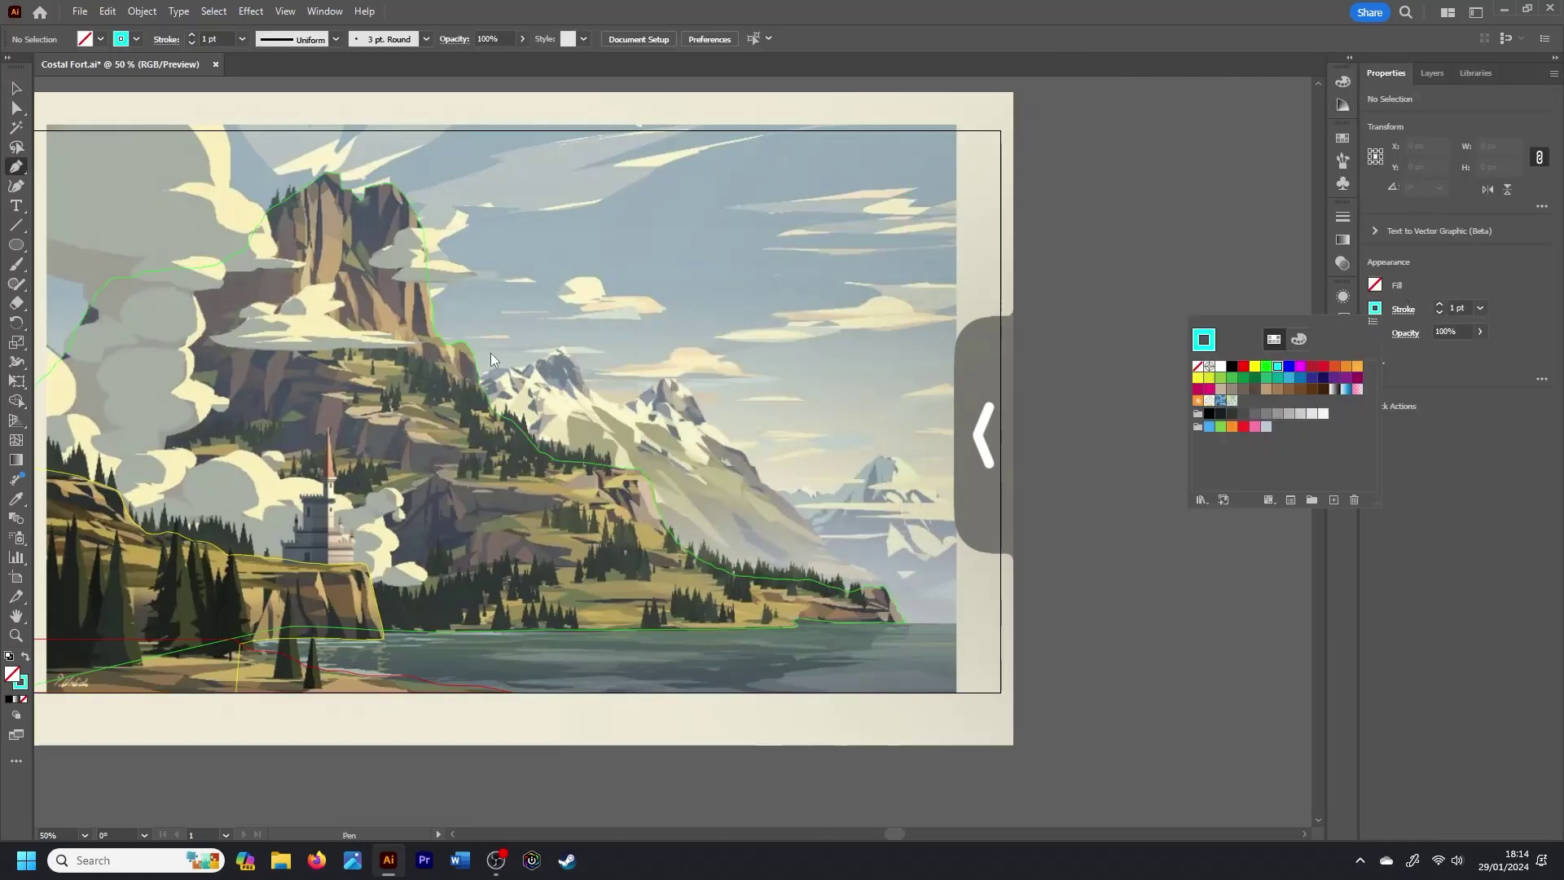
Step: Trace a cyan line from the cliff edge along the snowy ridge over the peak
{"action": "left_click", "coordinate": [481, 379]}
{"action": "key", "text": "ctrl+equal"}
{"action": "key", "text": "ctrl+equal"}
{"action": "key", "text": "ctrl+equal"}
{"action": "key", "text": "ctrl+equal"}
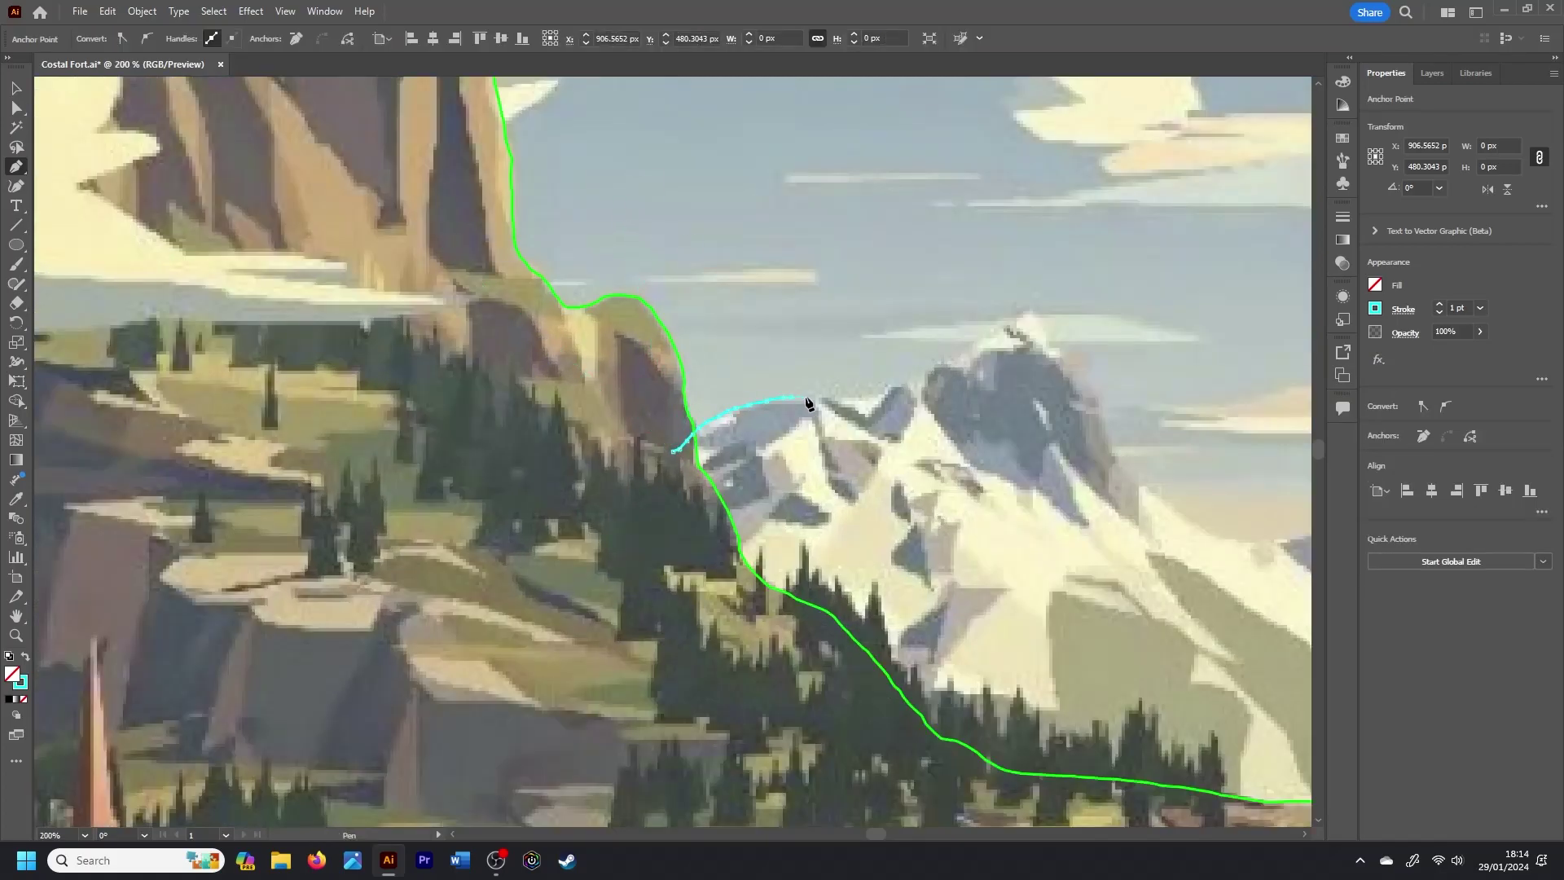
{"action": "left_click", "coordinate": [931, 361]}
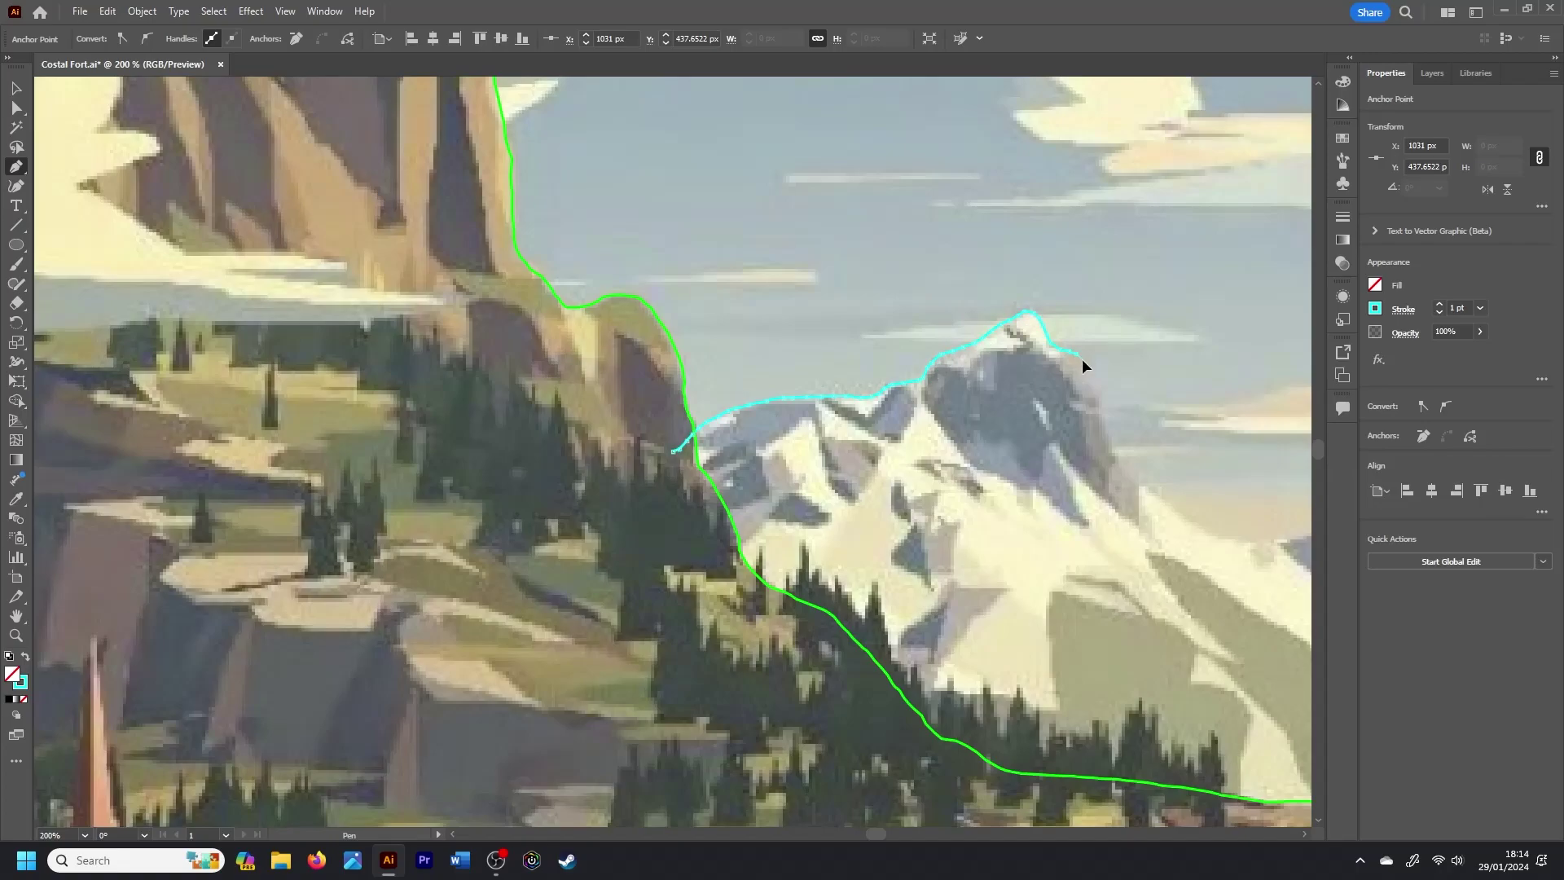
{"action": "left_click", "coordinate": [1105, 420]}
{"action": "left_click", "coordinate": [1283, 539]}
{"action": "key", "text": "ctrl+plus"}
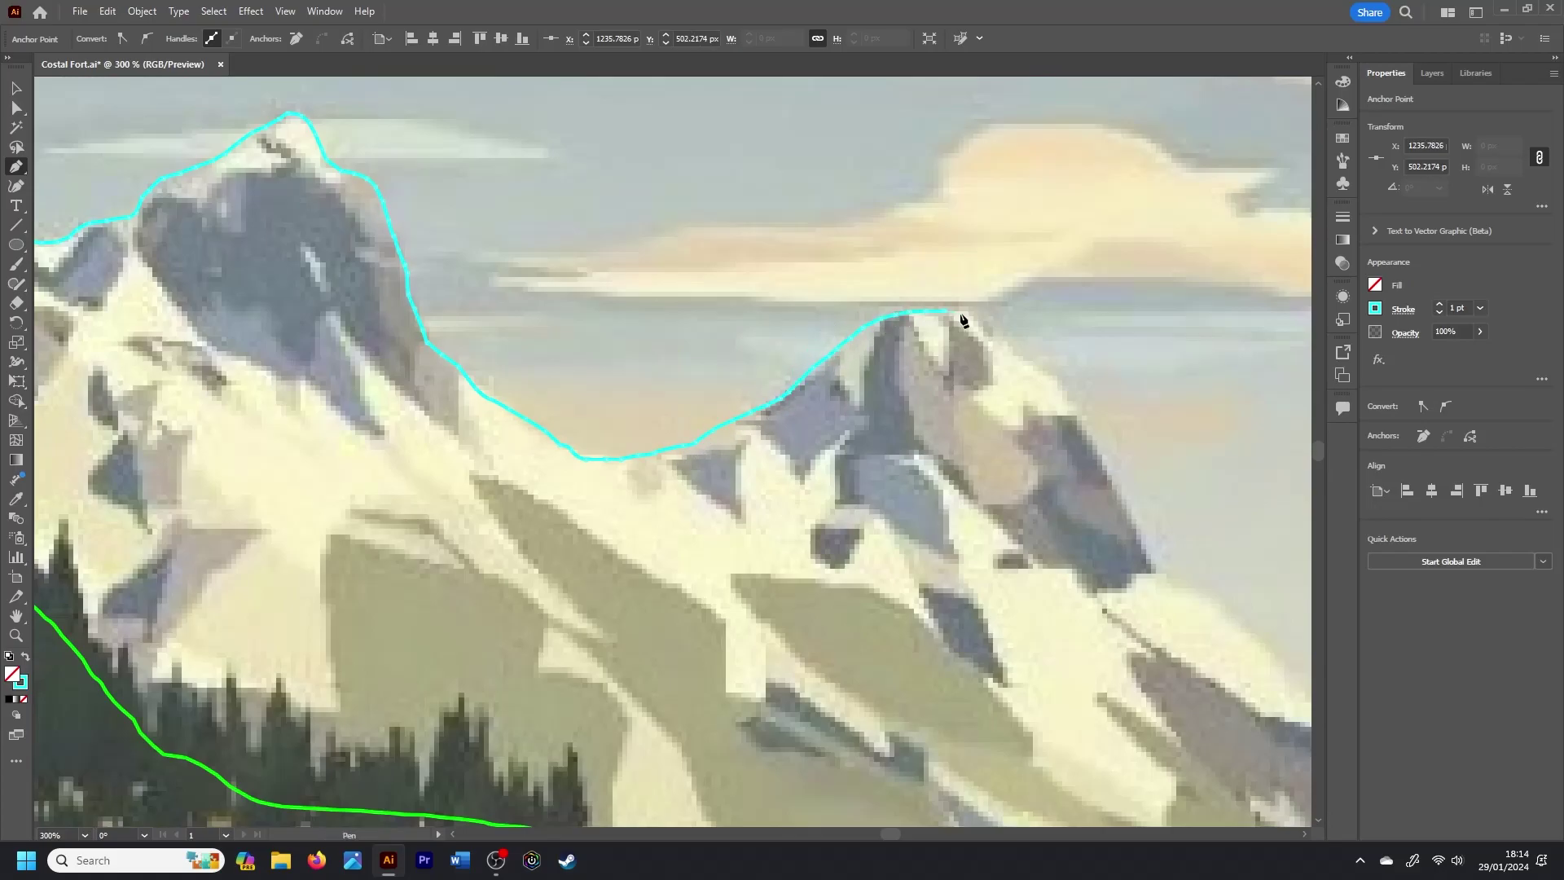
{"action": "left_click_drag", "start_coordinate": [1010, 351], "coordinate": [1024, 364]}
{"action": "left_click", "coordinate": [1142, 526]}
{"action": "key", "text": "ctrl+minus"}
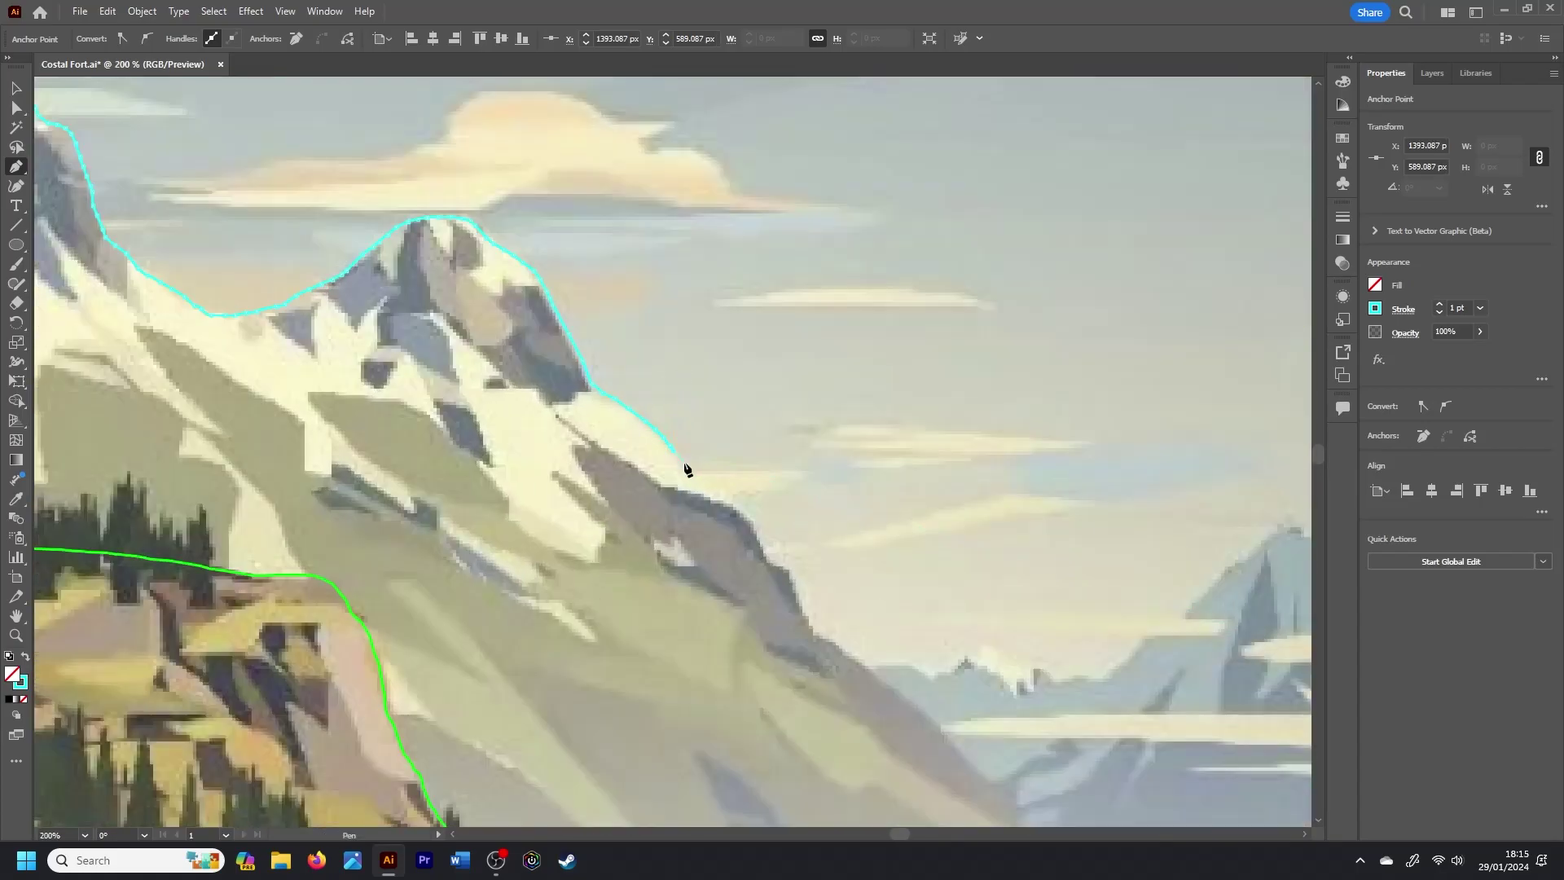
Step: Continue the cyan line down the slope to the right edge, then back along the water
{"action": "left_click", "coordinate": [819, 637]}
{"action": "left_click", "coordinate": [924, 711]}
{"action": "key", "text": "ctrl+z"}
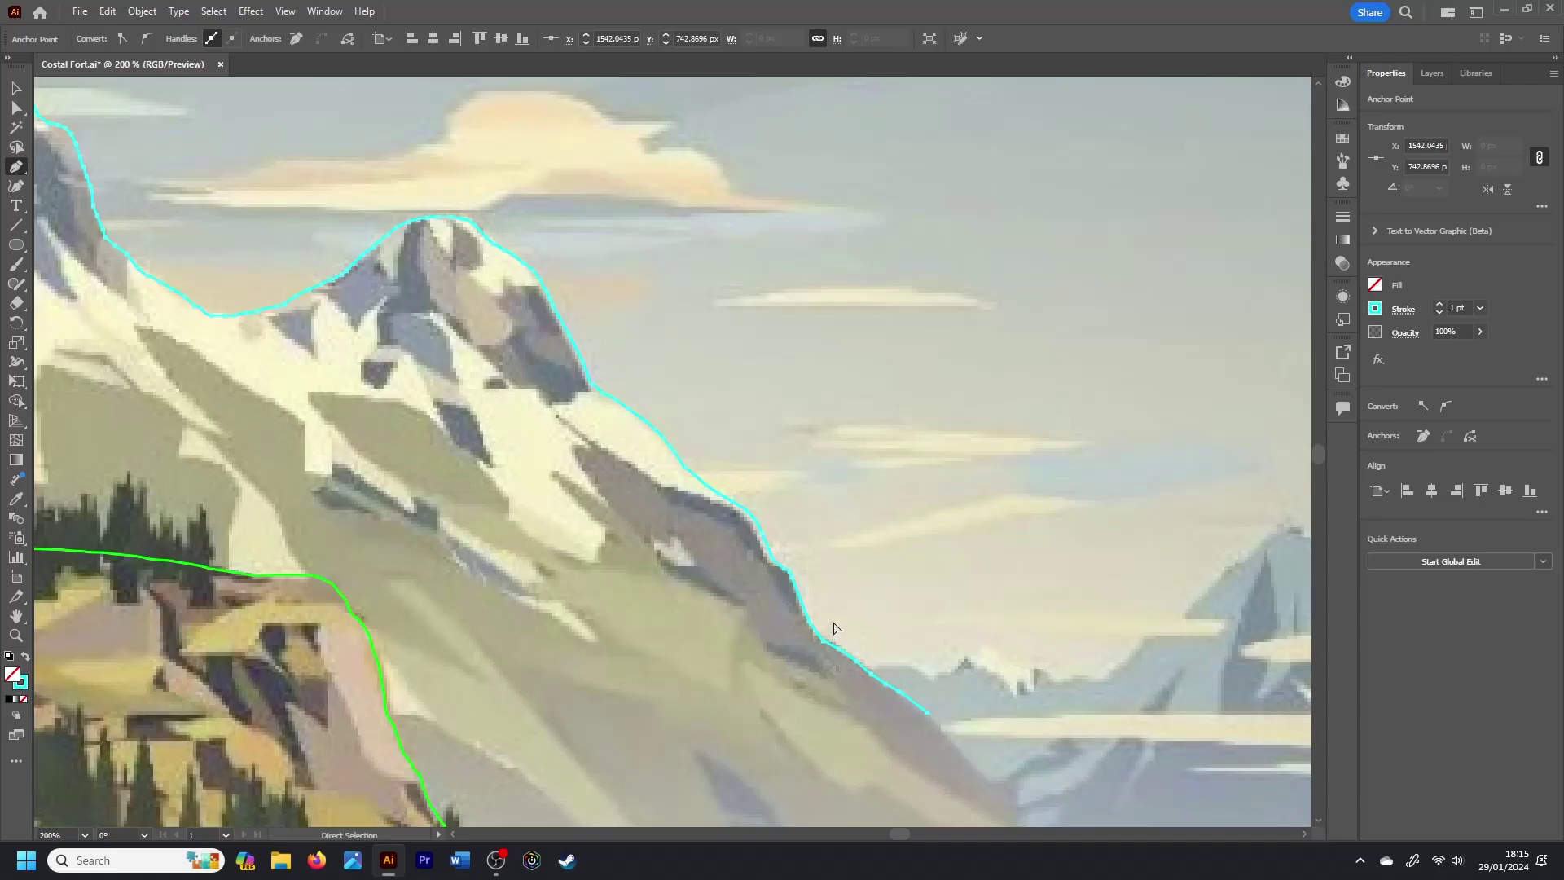
{"action": "key", "text": "ctrl+z"}
{"action": "key", "text": "ctrl+z"}
{"action": "key", "text": "ctrl+plus"}
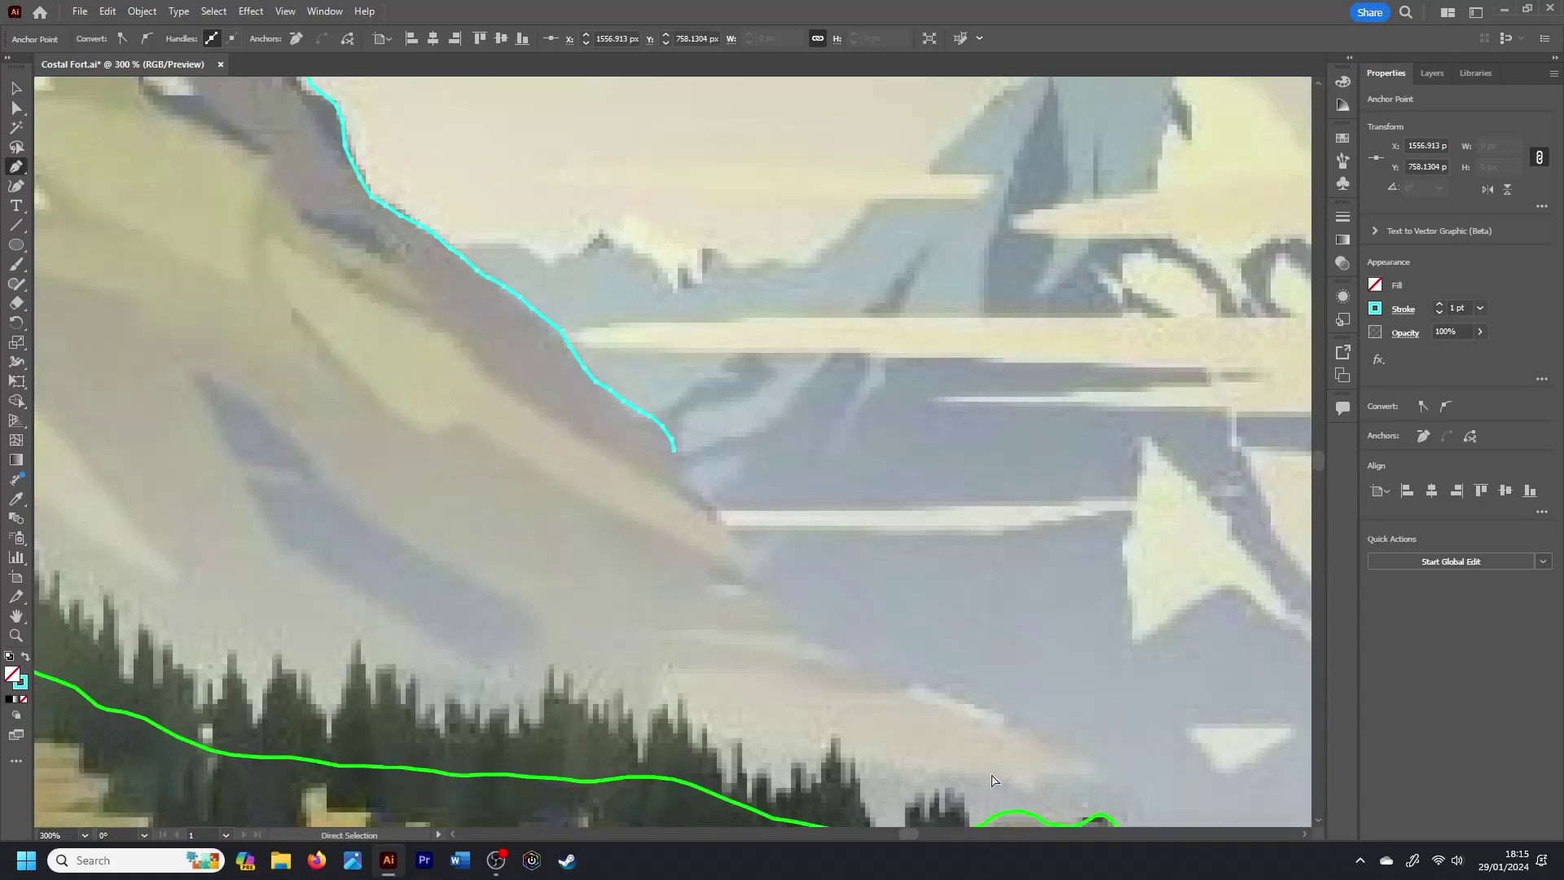
{"action": "left_click", "coordinate": [675, 472]}
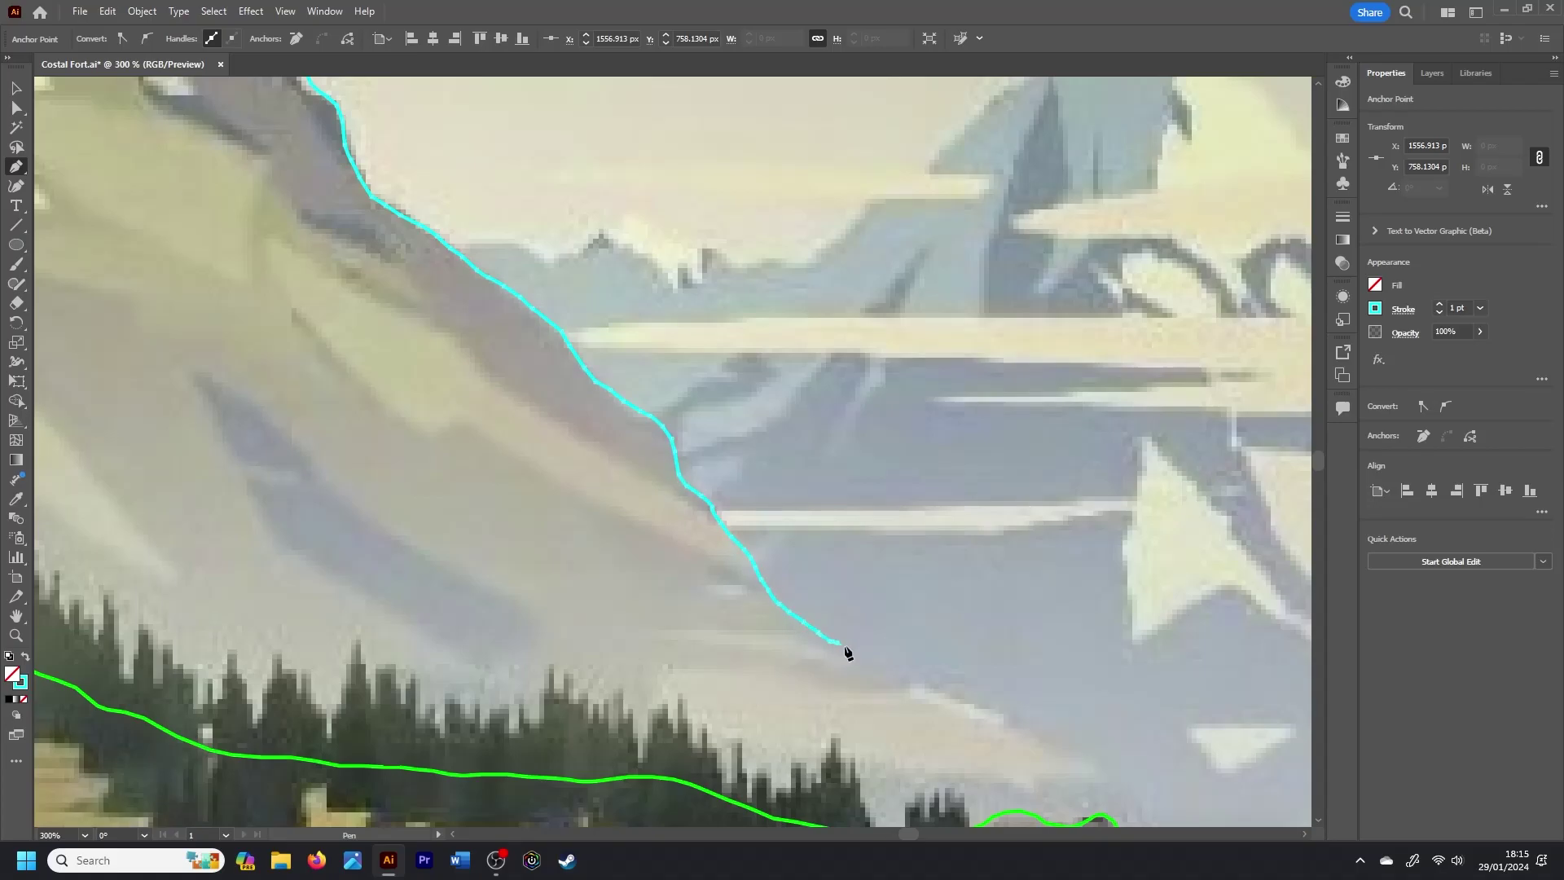
{"action": "key", "text": "ctrl+minus"}
{"action": "key", "text": "ctrl+minus"}
{"action": "key", "text": "ctrl+minus"}
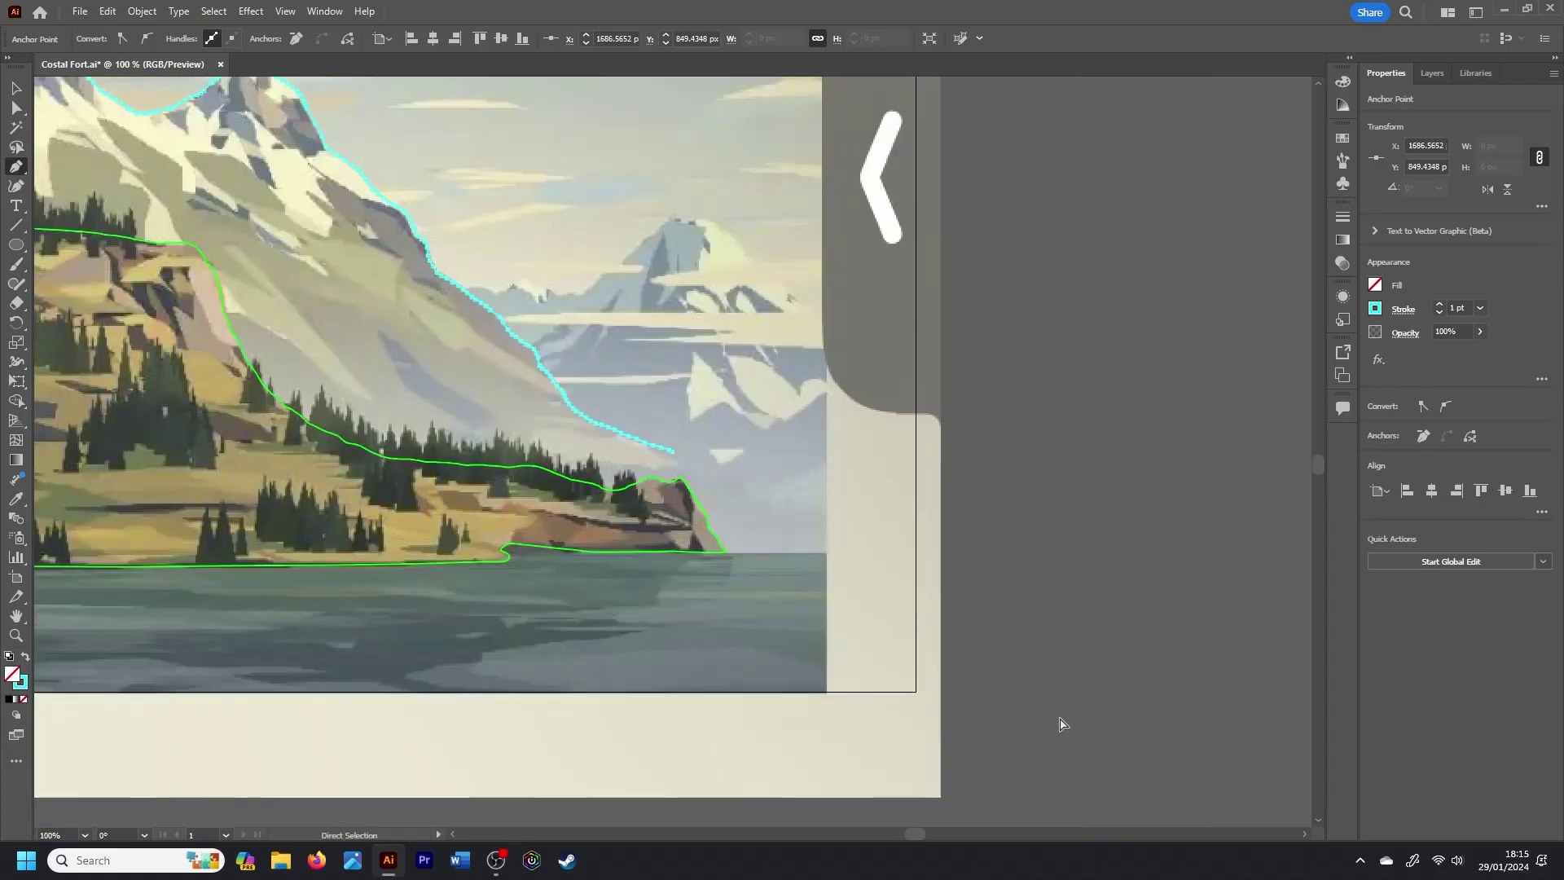
{"action": "key", "text": "ctrl+plus"}
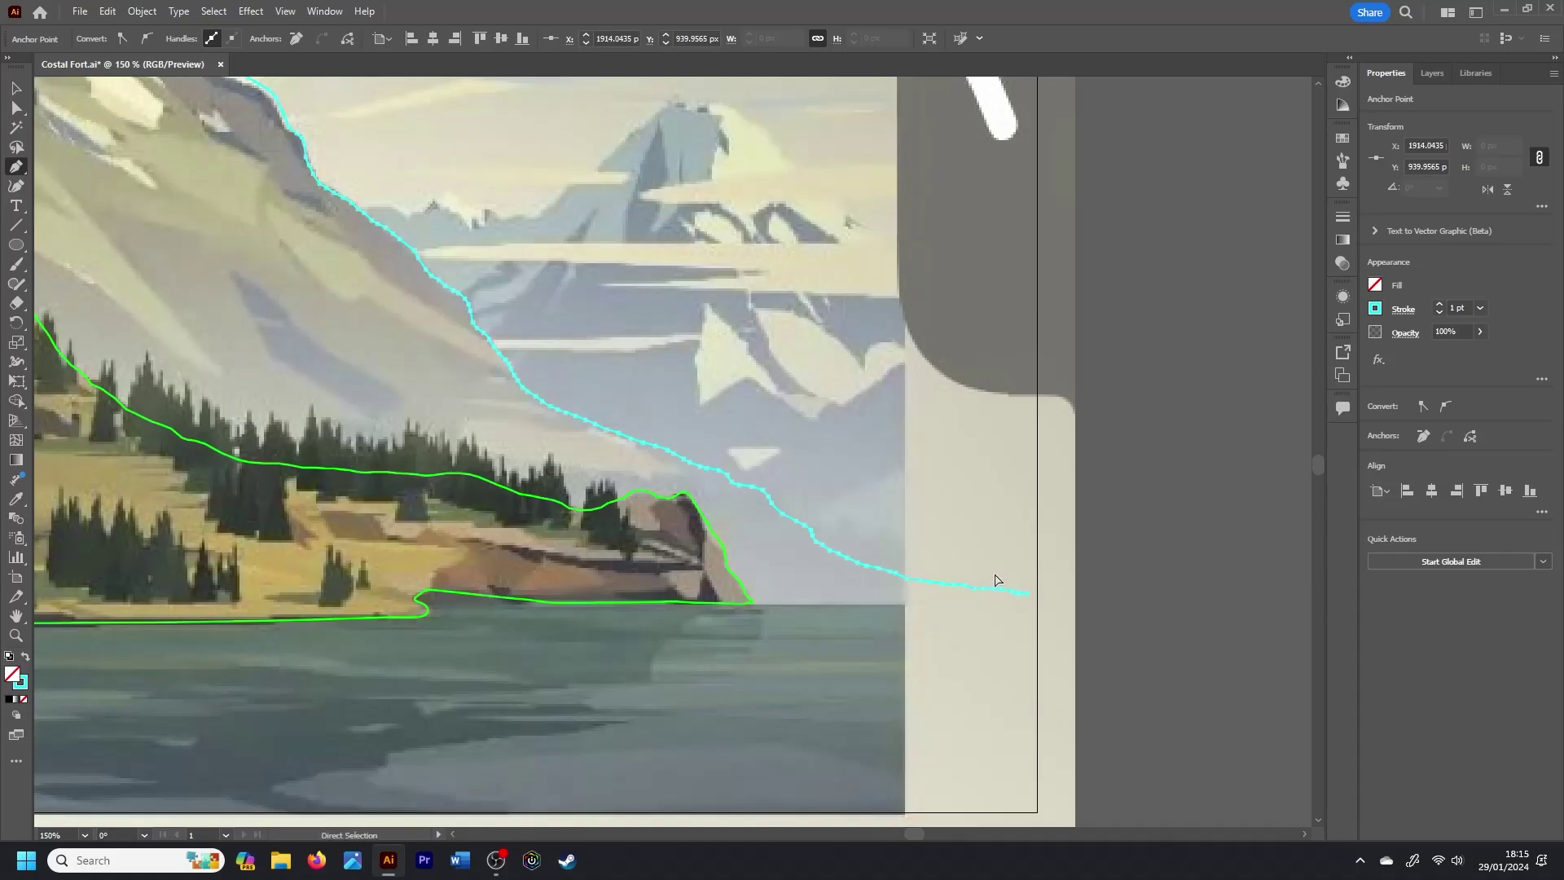
{"action": "key", "text": "ctrl+plus"}
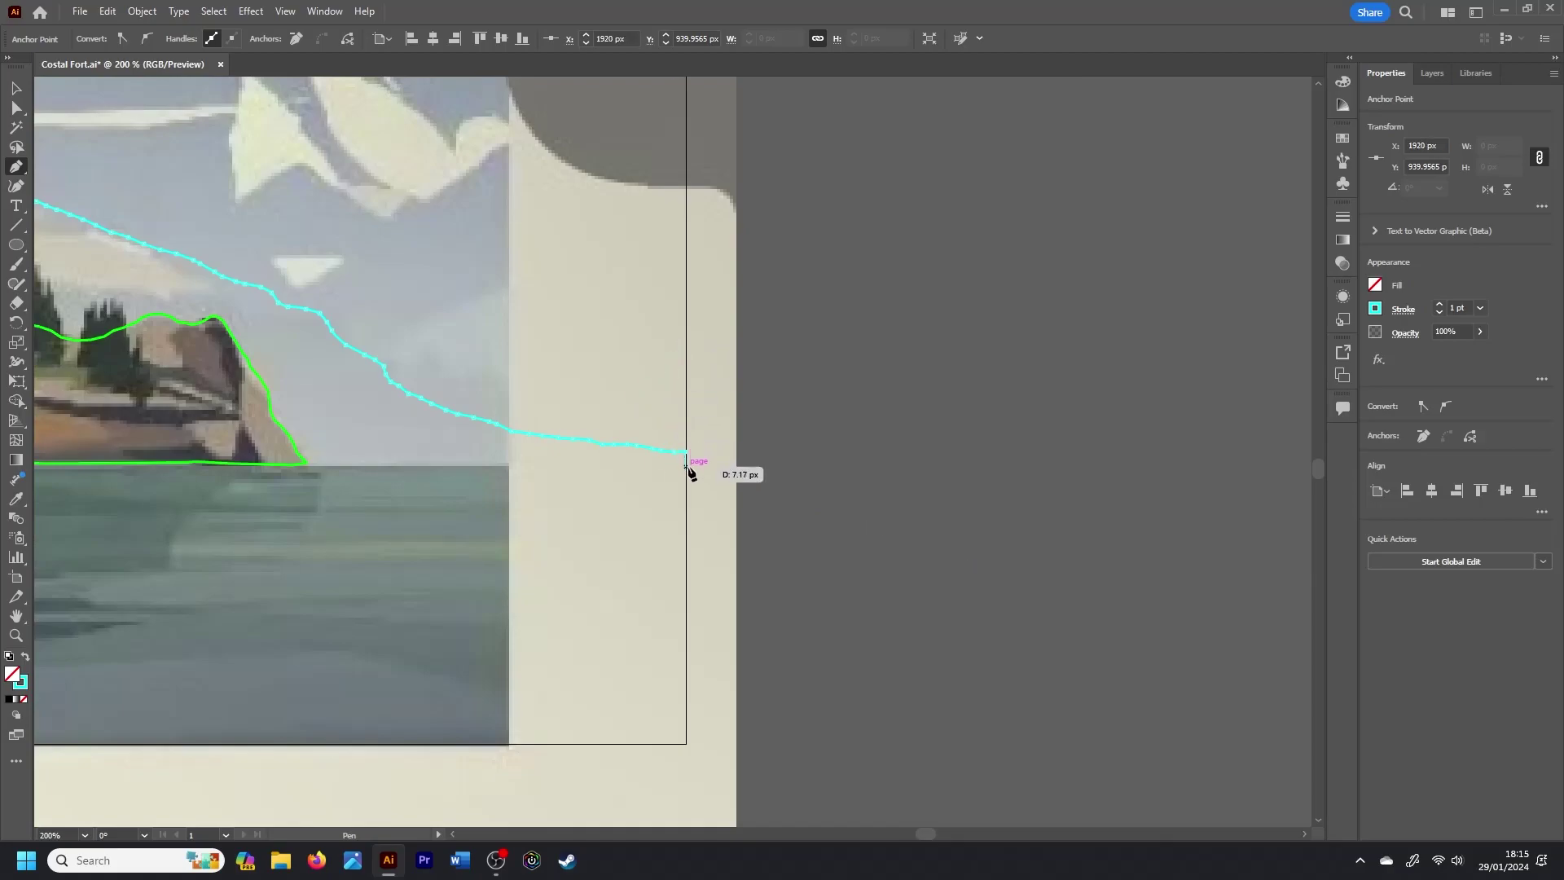
{"action": "left_click", "coordinate": [686, 452]}
{"action": "left_click", "coordinate": [404, 461]}
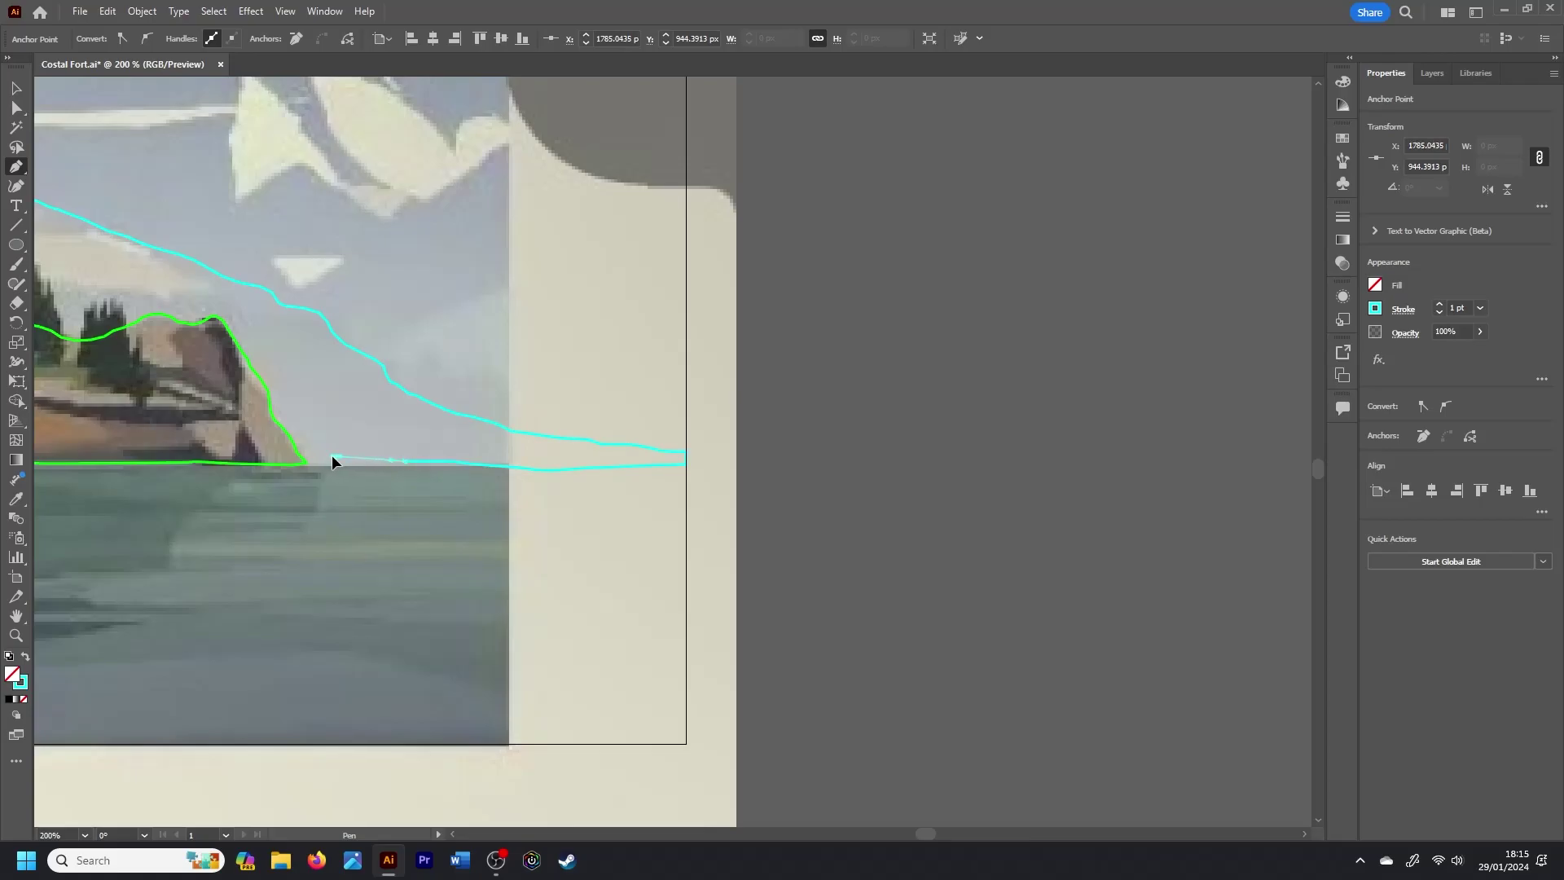
{"action": "key", "text": "ctrl+minus"}
{"action": "key", "text": "ctrl+minus"}
{"action": "key", "text": "ctrl+minus"}
Step: Close the cyan shape at its starting point and deselect it
{"action": "left_click", "coordinate": [374, 419]}
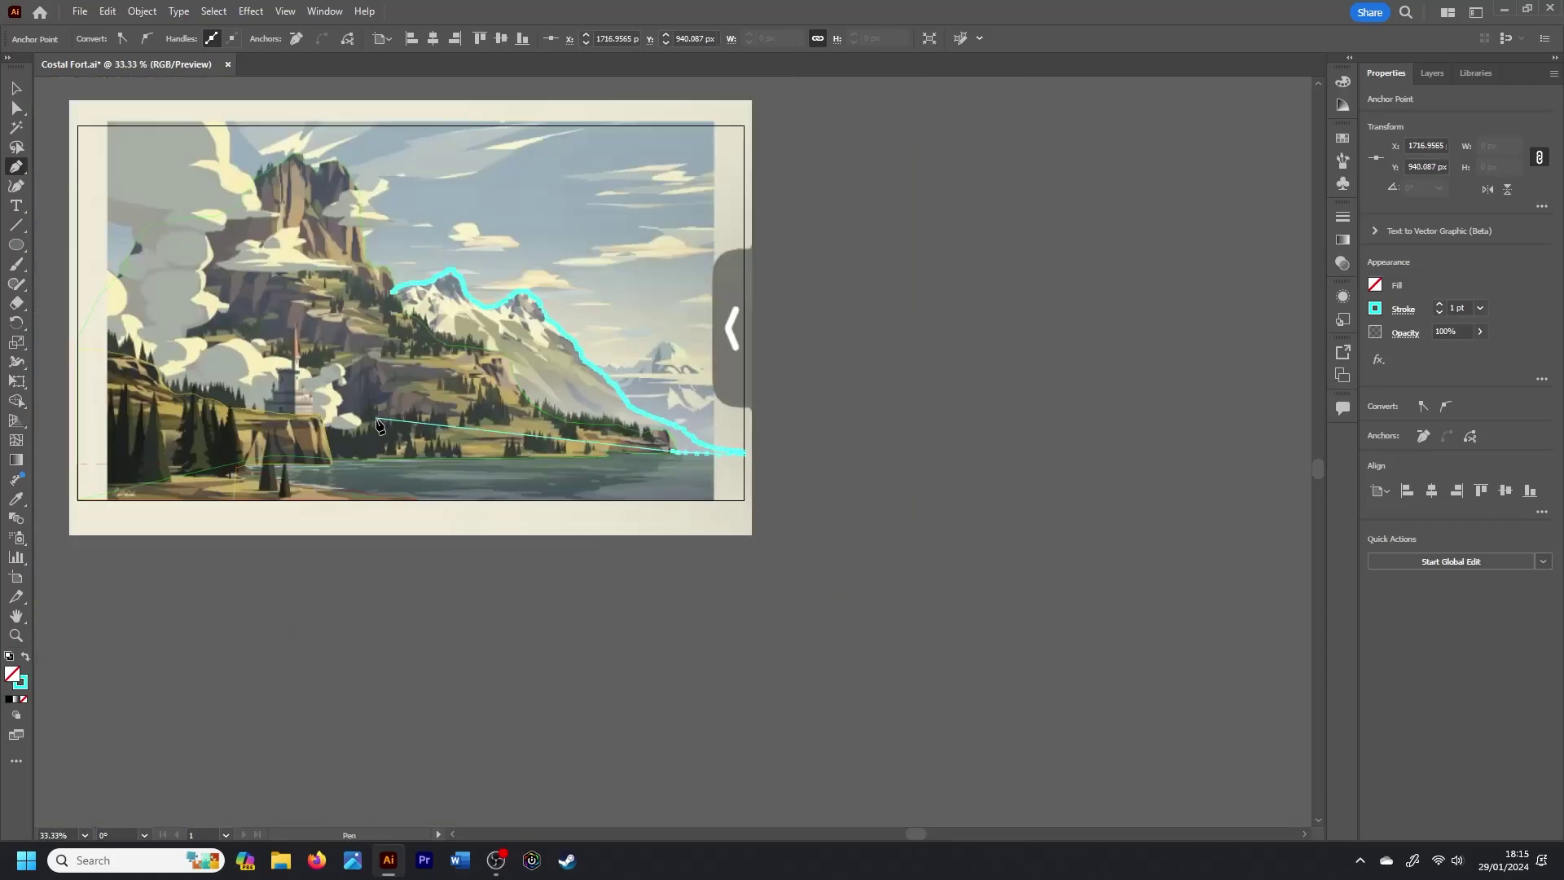
{"action": "left_click", "coordinate": [392, 291]}
{"action": "key", "text": "v"}
{"action": "key", "text": "ctrl+shift+a"}
Step: Add a new layer named 5 and set the stroke colour to blue
{"action": "left_click", "coordinate": [1431, 72]}
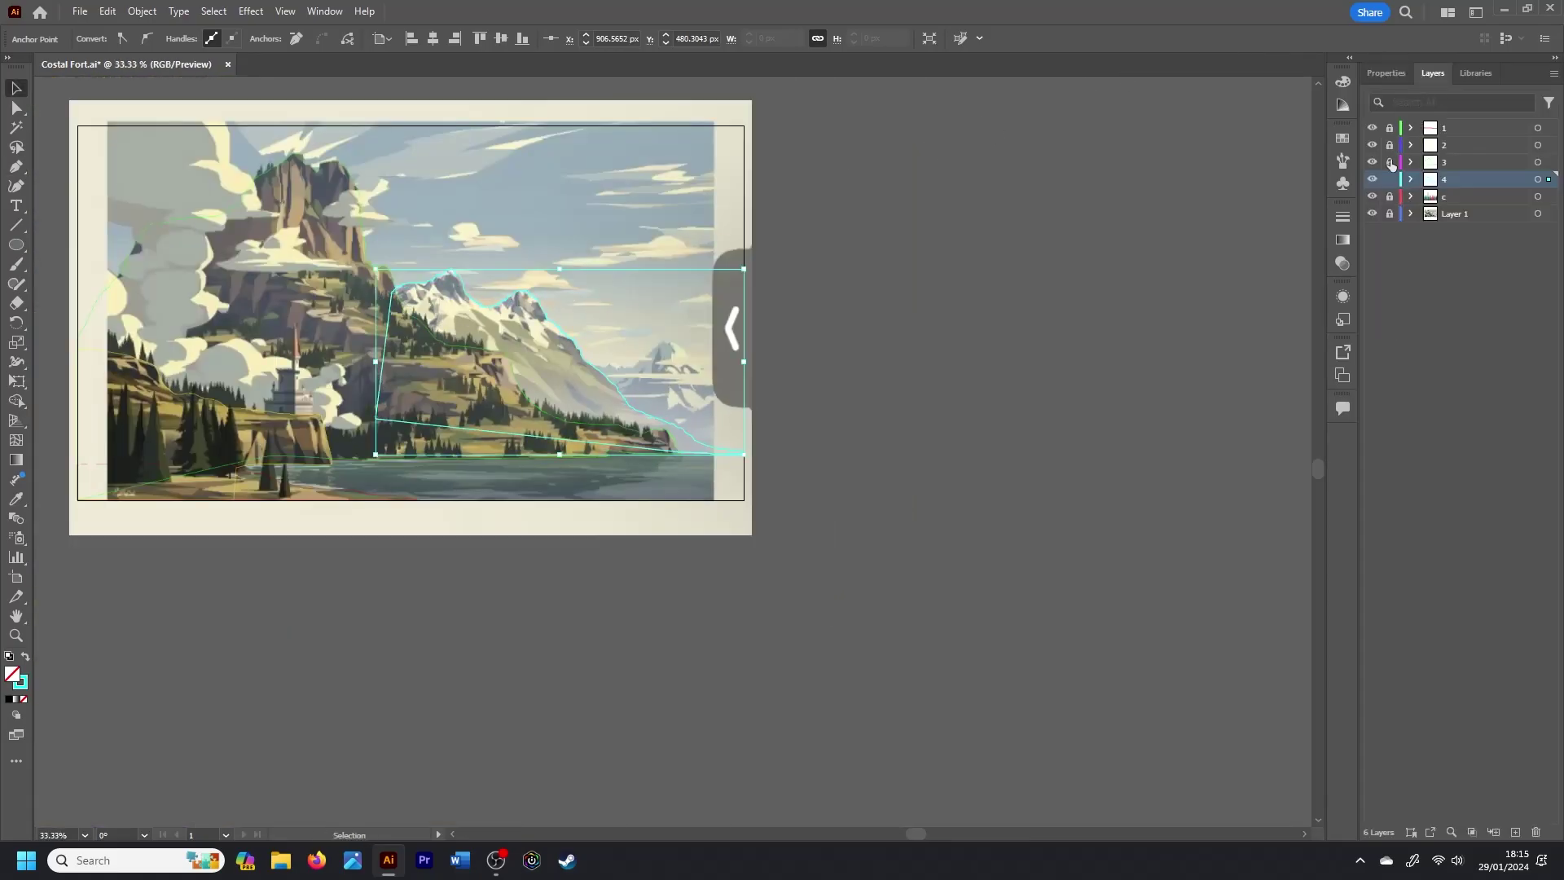
{"action": "left_click", "coordinate": [1553, 73]}
{"action": "left_click", "coordinate": [1466, 75]}
{"action": "type", "text": "5"}
{"action": "key", "text": "Return"}
{"action": "key", "text": "p"}
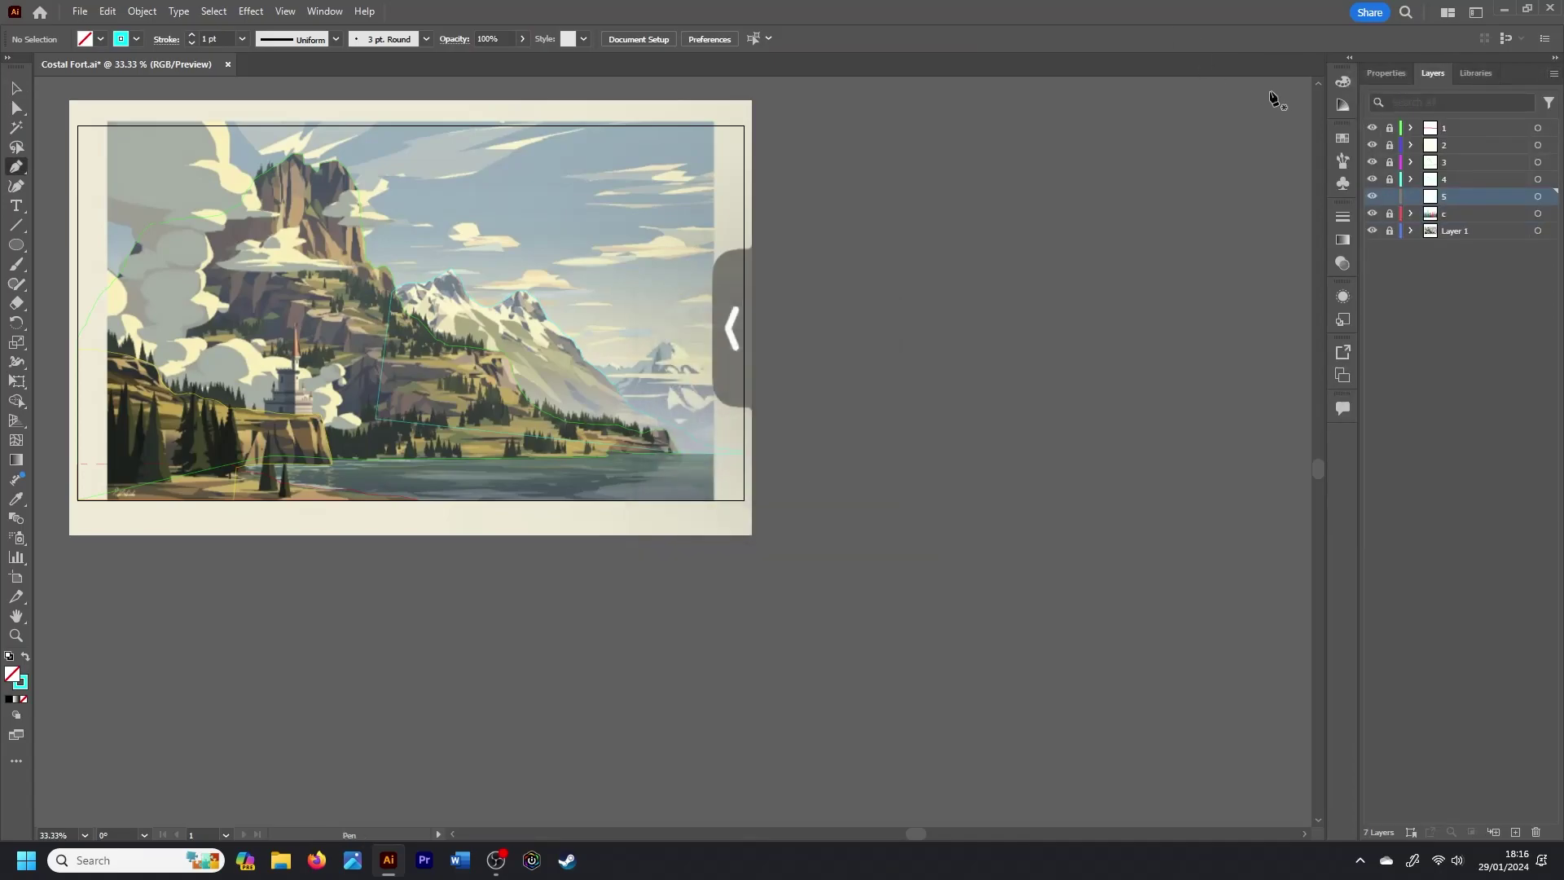
{"action": "left_click", "coordinate": [1385, 73]}
{"action": "left_click", "coordinate": [1375, 313]}
{"action": "left_click", "coordinate": [1203, 339]}
Step: Trace a blue line along the distant ridge up to the far peak
{"action": "left_click", "coordinate": [587, 371]}
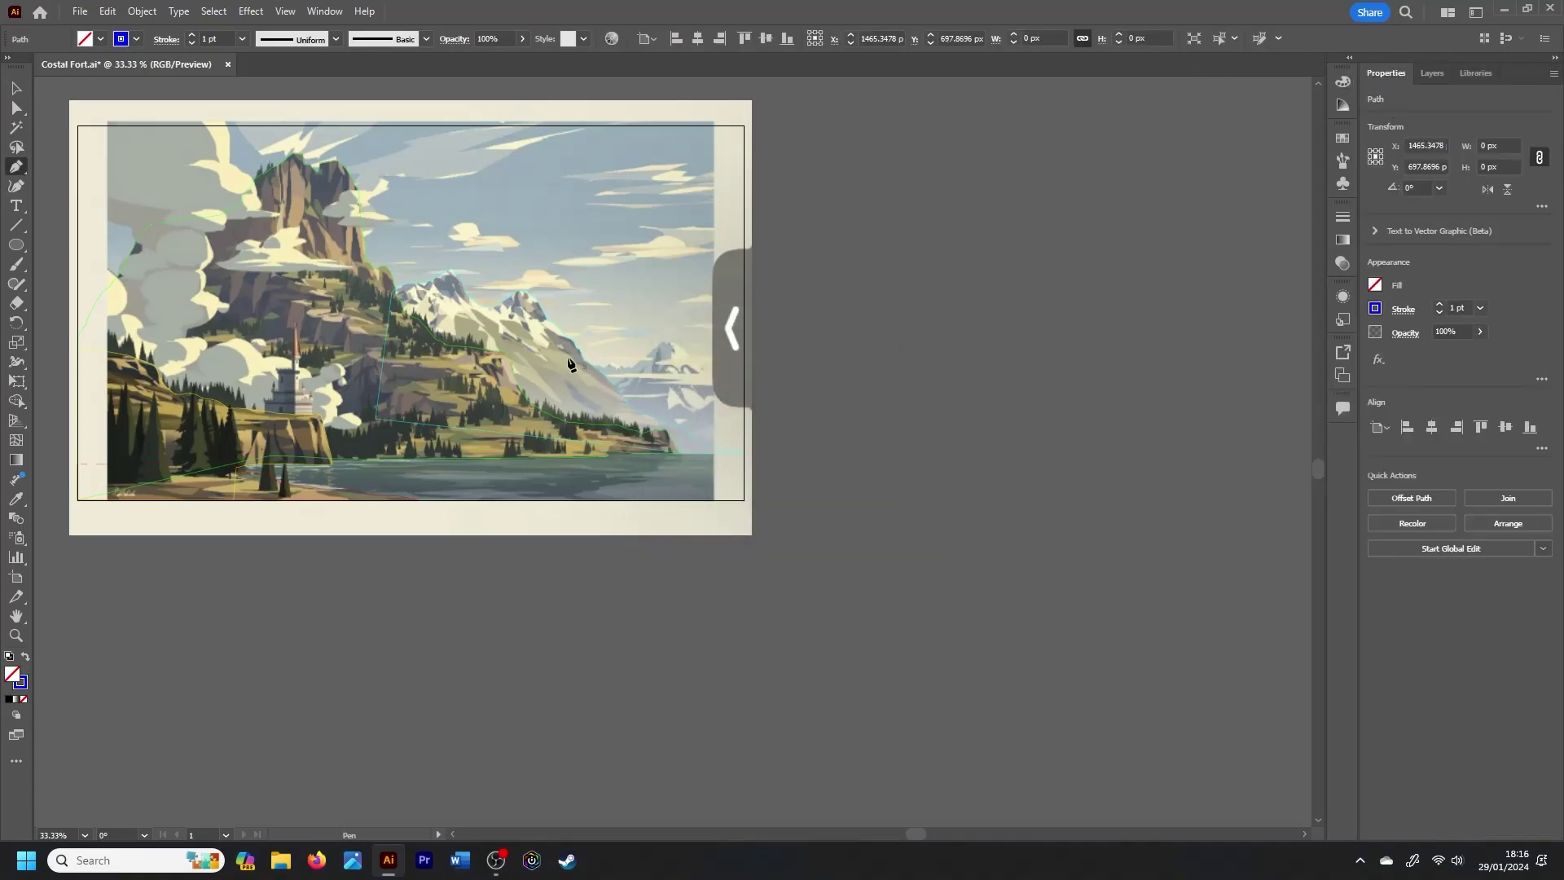
{"action": "key", "text": "ctrl+plus"}
{"action": "key", "text": "ctrl+plus"}
{"action": "key", "text": "ctrl+plus"}
{"action": "left_click", "coordinate": [568, 364], "text": "ctrl"}
{"action": "left_click", "coordinate": [702, 452]}
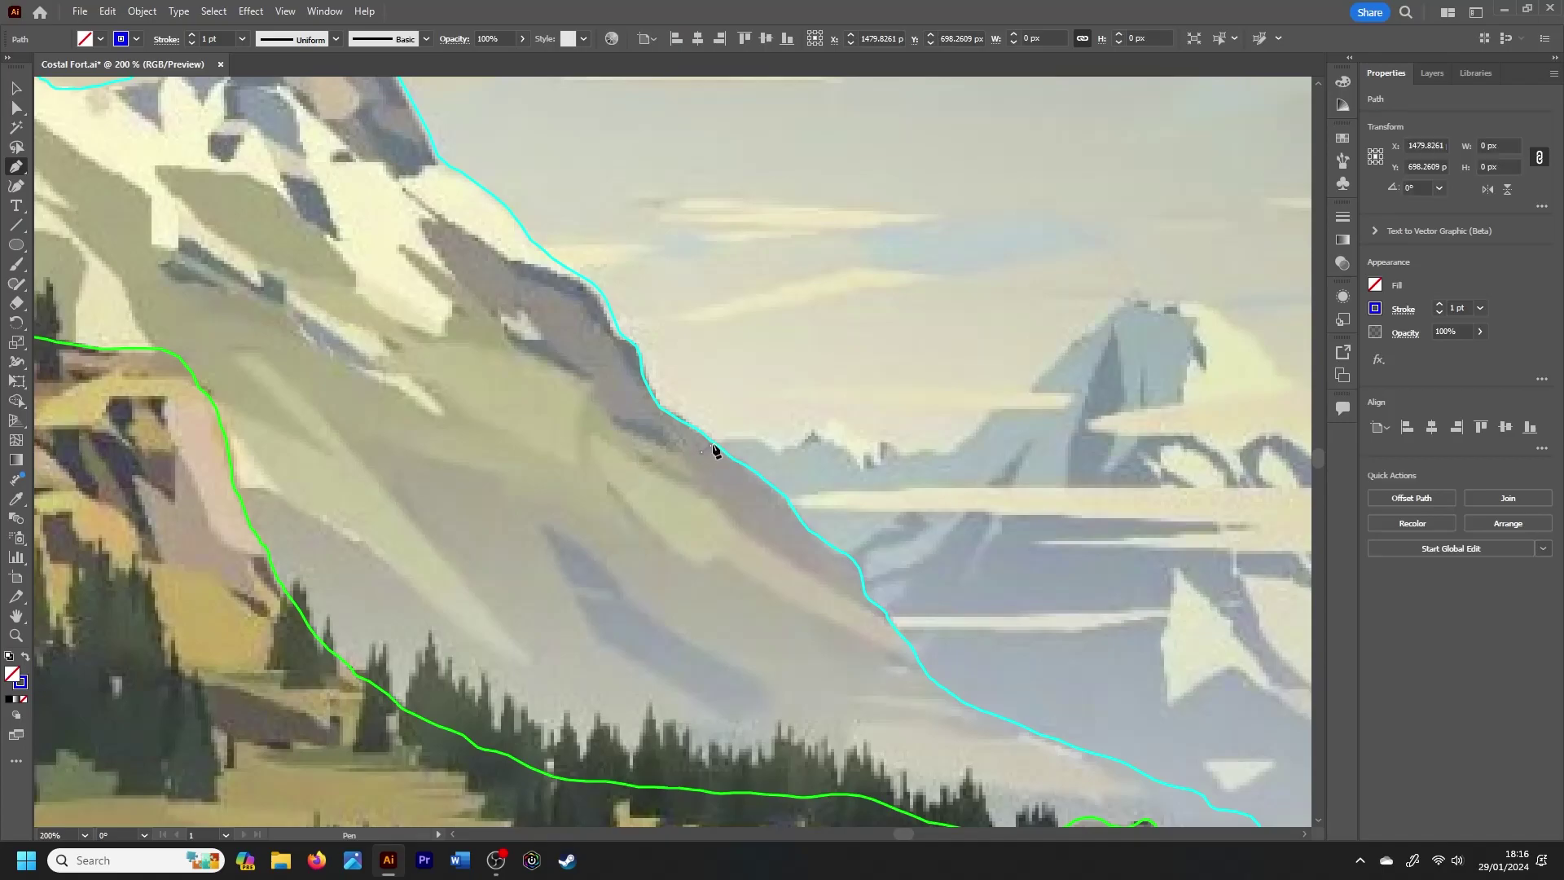
{"action": "left_click_drag", "start_coordinate": [761, 441], "coordinate": [896, 449]}
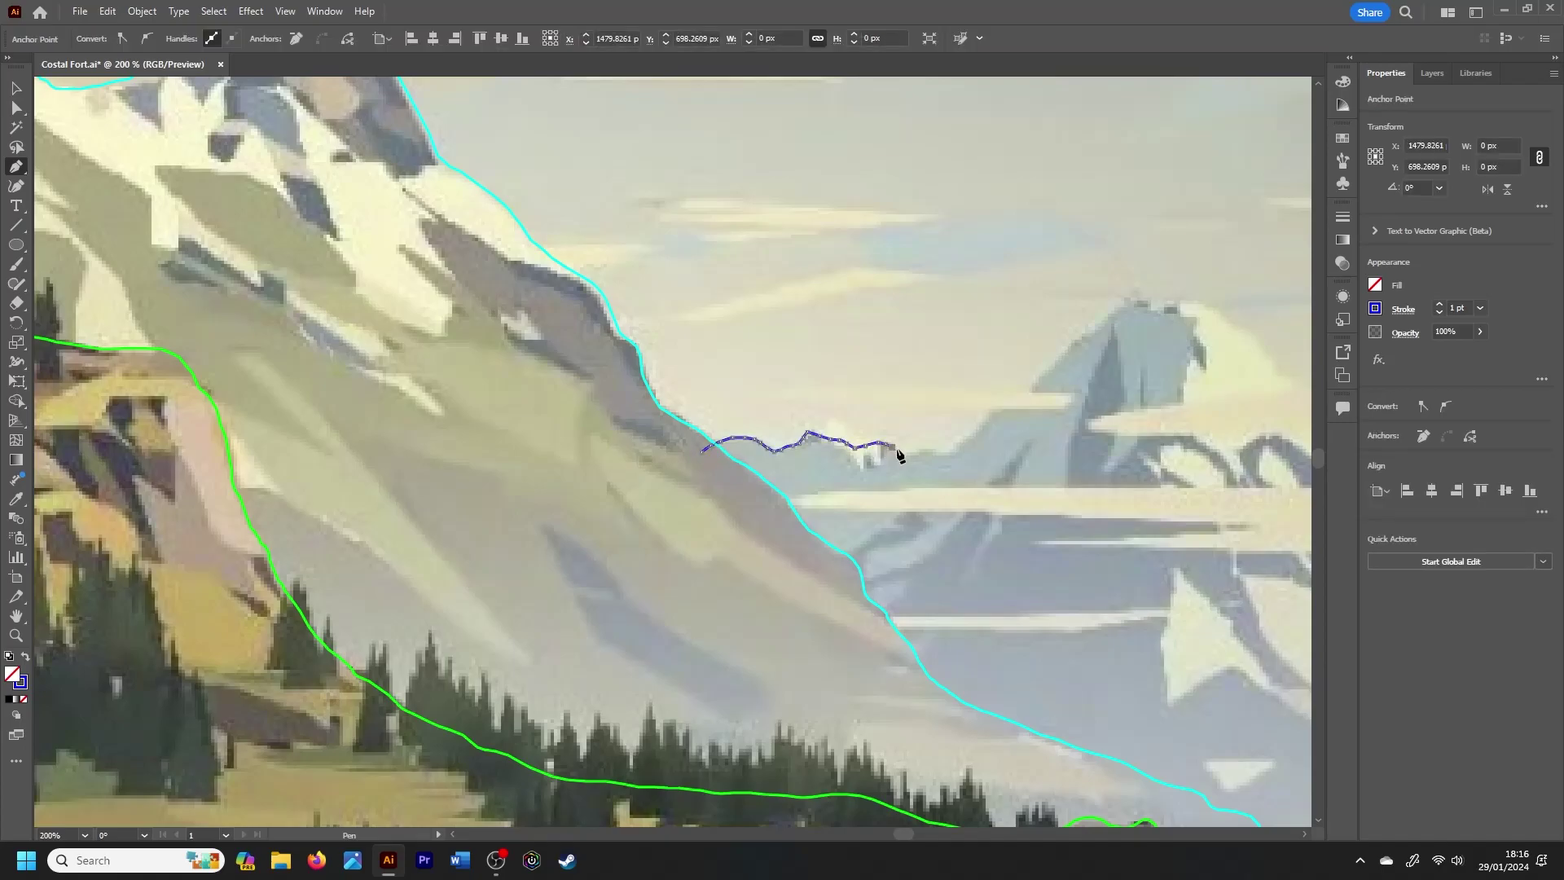
{"action": "left_click_drag", "start_coordinate": [1020, 394], "coordinate": [1030, 391]}
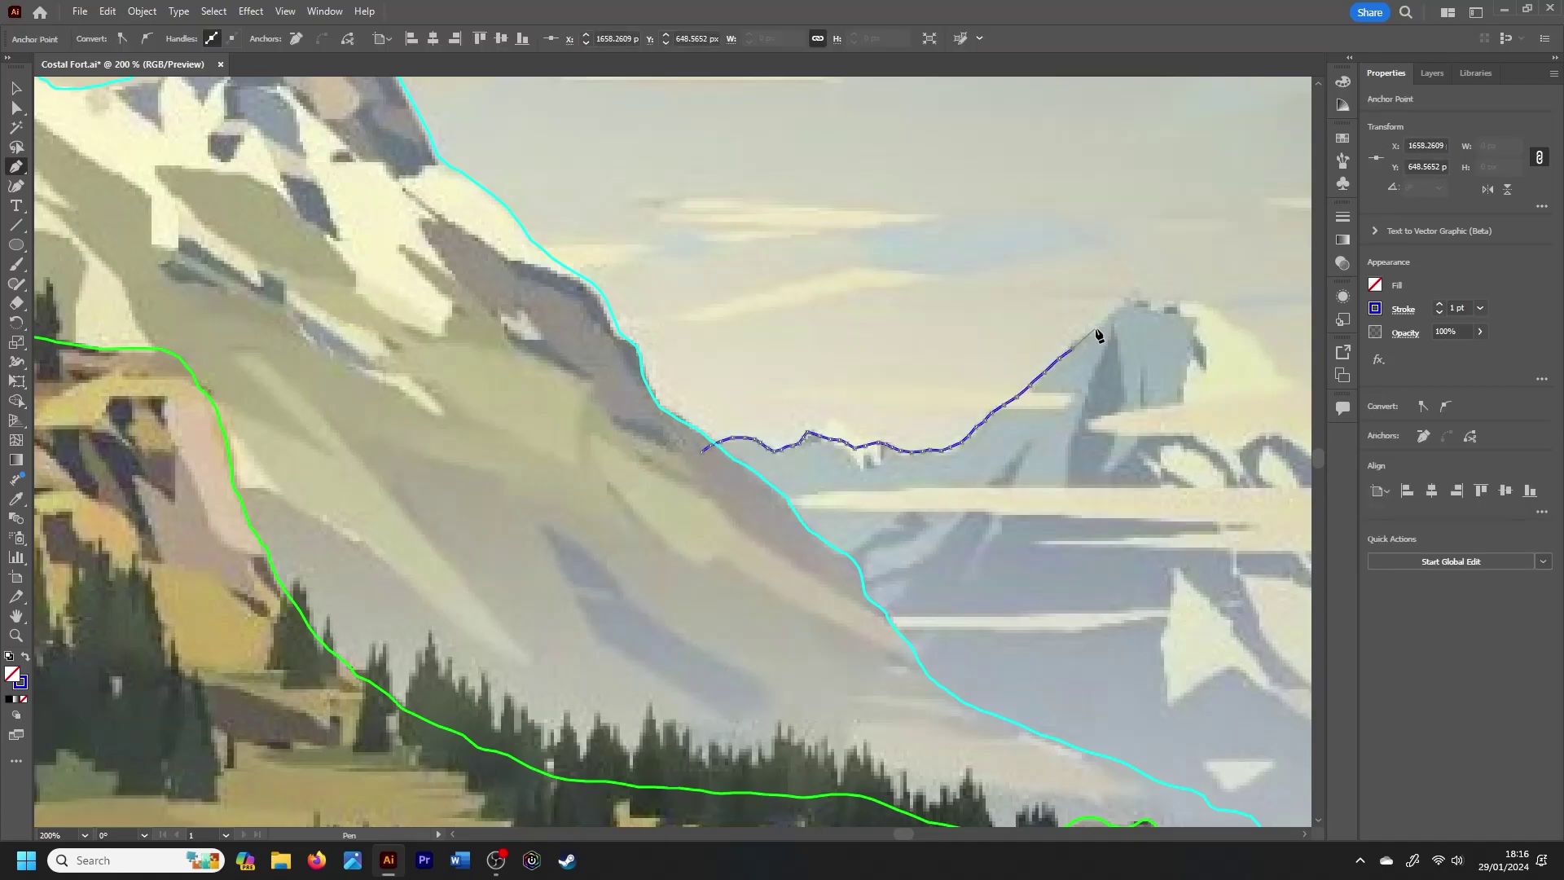
{"action": "left_click_drag", "start_coordinate": [1097, 334], "coordinate": [1167, 306]}
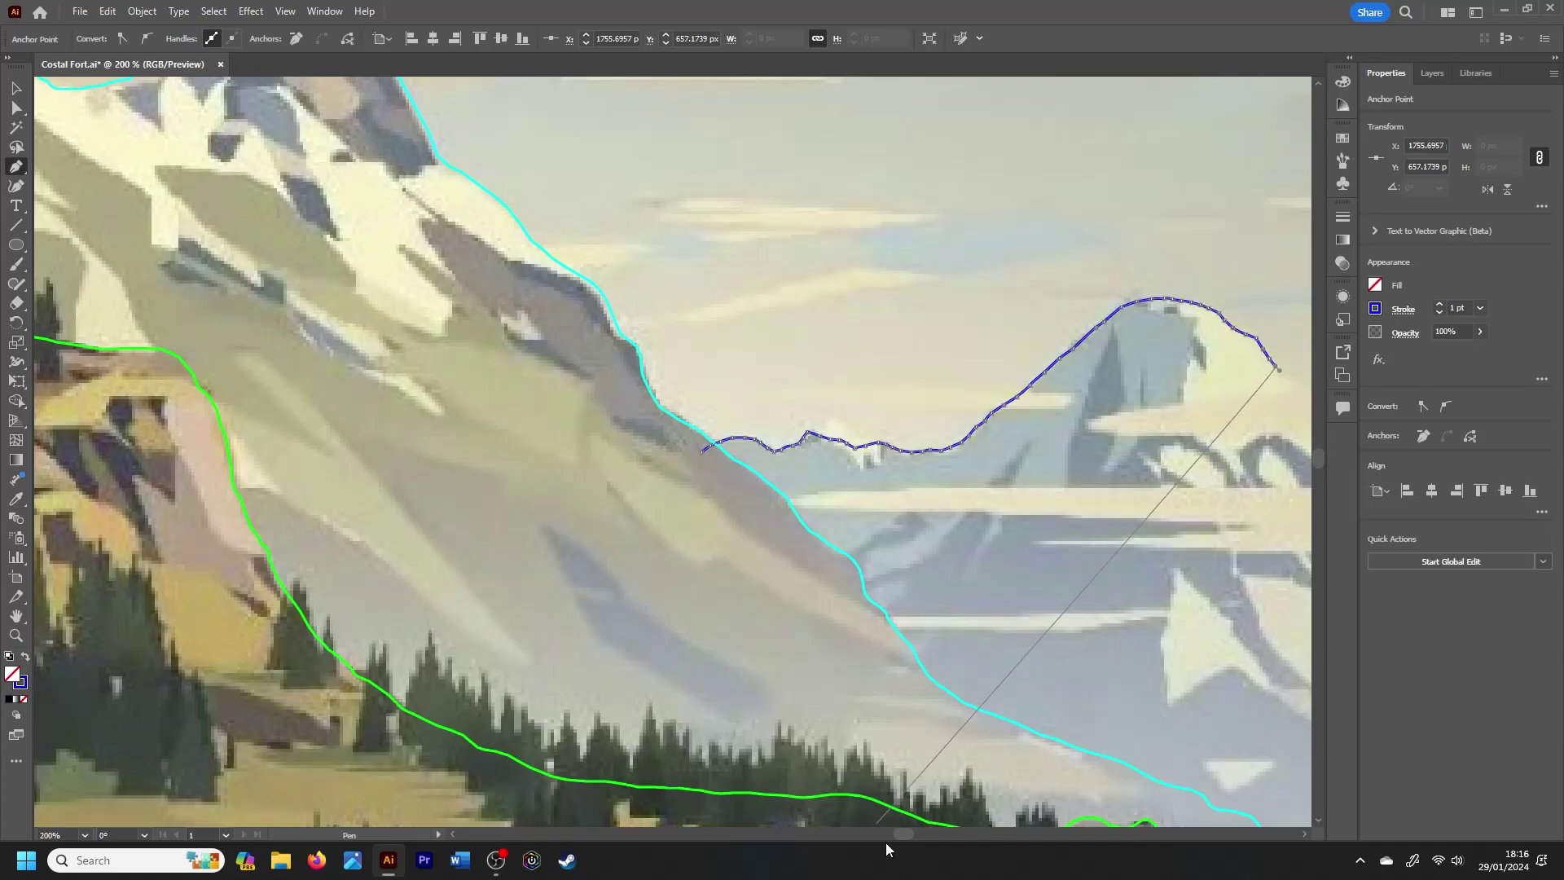
{"action": "left_click_drag", "start_coordinate": [902, 833], "coordinate": [918, 833]}
{"action": "left_click_drag", "start_coordinate": [658, 402], "coordinate": [696, 430]}
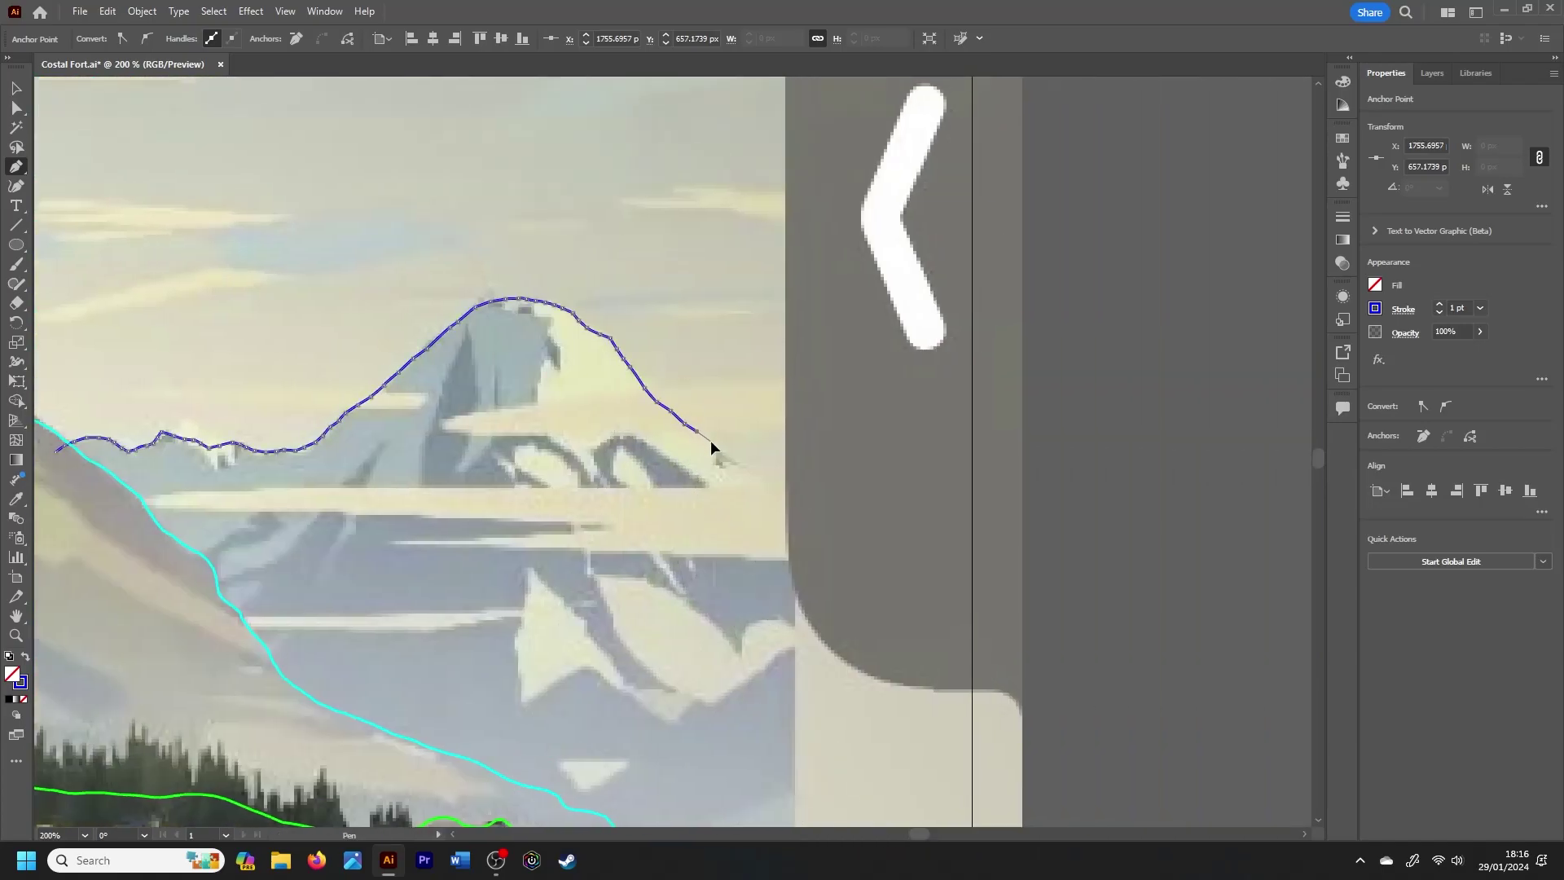
Step: Carry the blue line down the right slope to the artboard's right edge
{"action": "left_click", "coordinate": [787, 480]}
{"action": "left_click", "coordinate": [814, 484]}
{"action": "left_click", "coordinate": [862, 504]}
{"action": "left_click", "coordinate": [911, 515]}
{"action": "left_click_drag", "start_coordinate": [959, 526], "coordinate": [914, 530]}
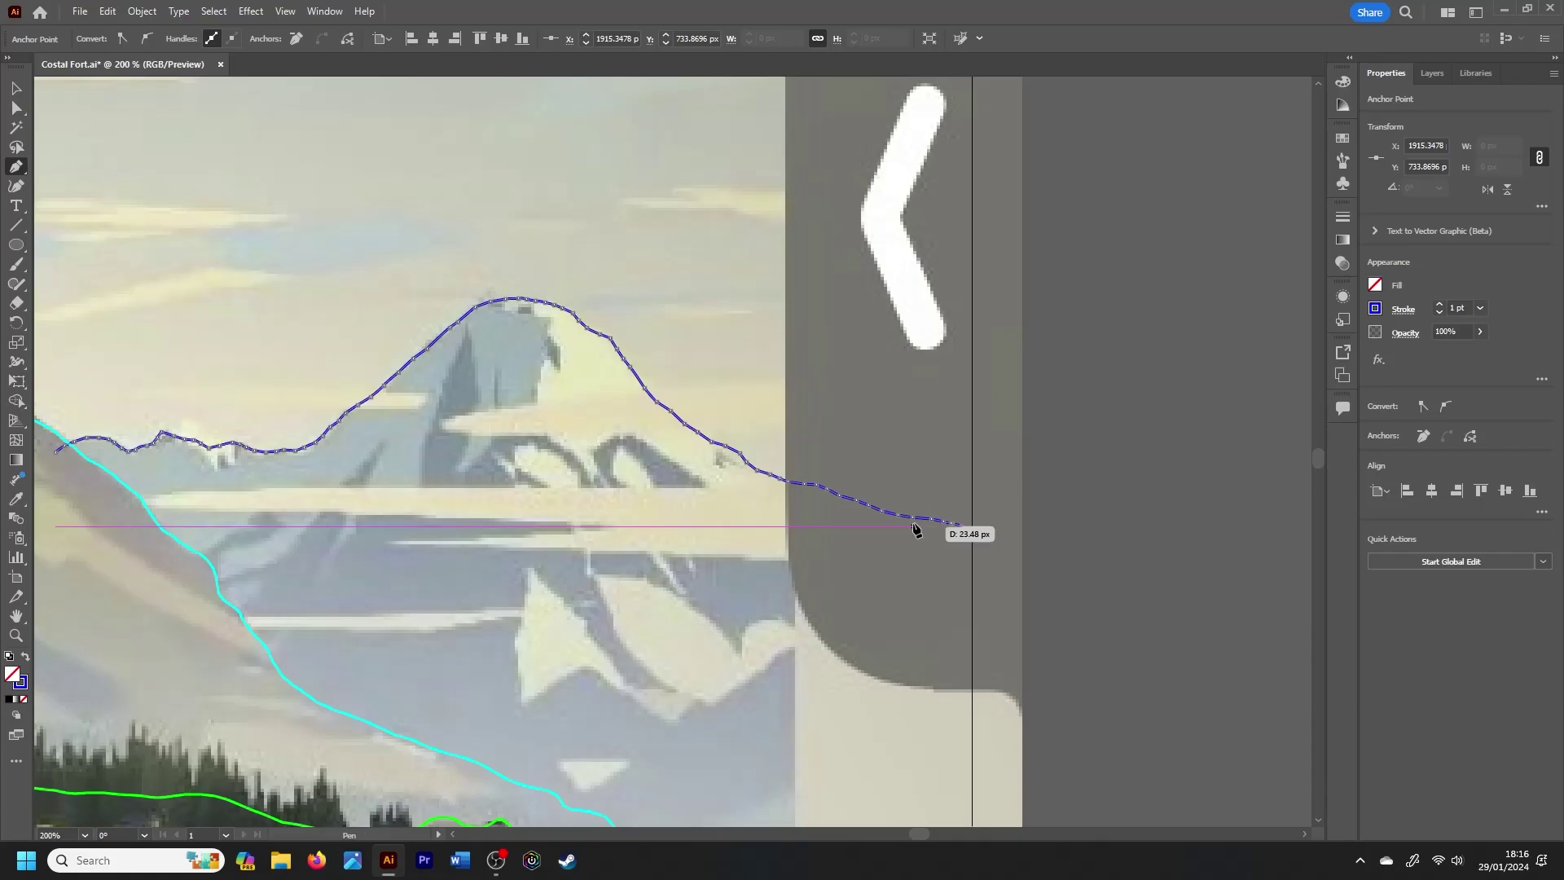
{"action": "left_click", "coordinate": [971, 533]}
{"action": "key", "text": "ctrl+minus"}
{"action": "key", "text": "ctrl+minus"}
{"action": "key", "text": "ctrl+minus"}
{"action": "key", "text": "ctrl+minus"}
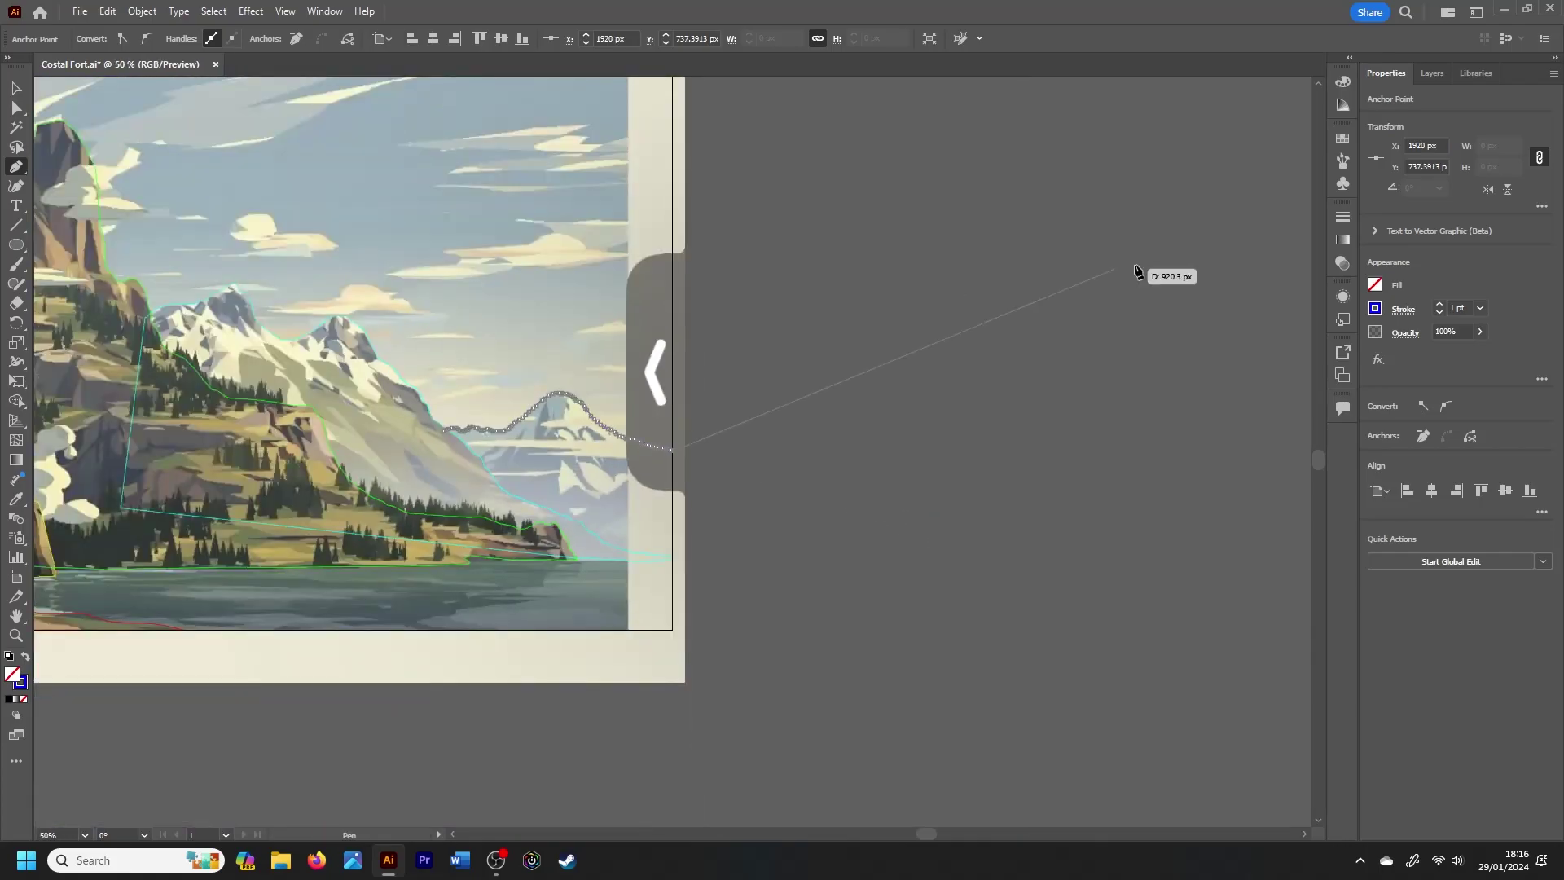
Step: Hide the reference painting layer and close the blue shape along the bottom edge
{"action": "left_click", "coordinate": [1431, 74]}
{"action": "left_click", "coordinate": [1372, 231]}
{"action": "left_click", "coordinate": [672, 629]}
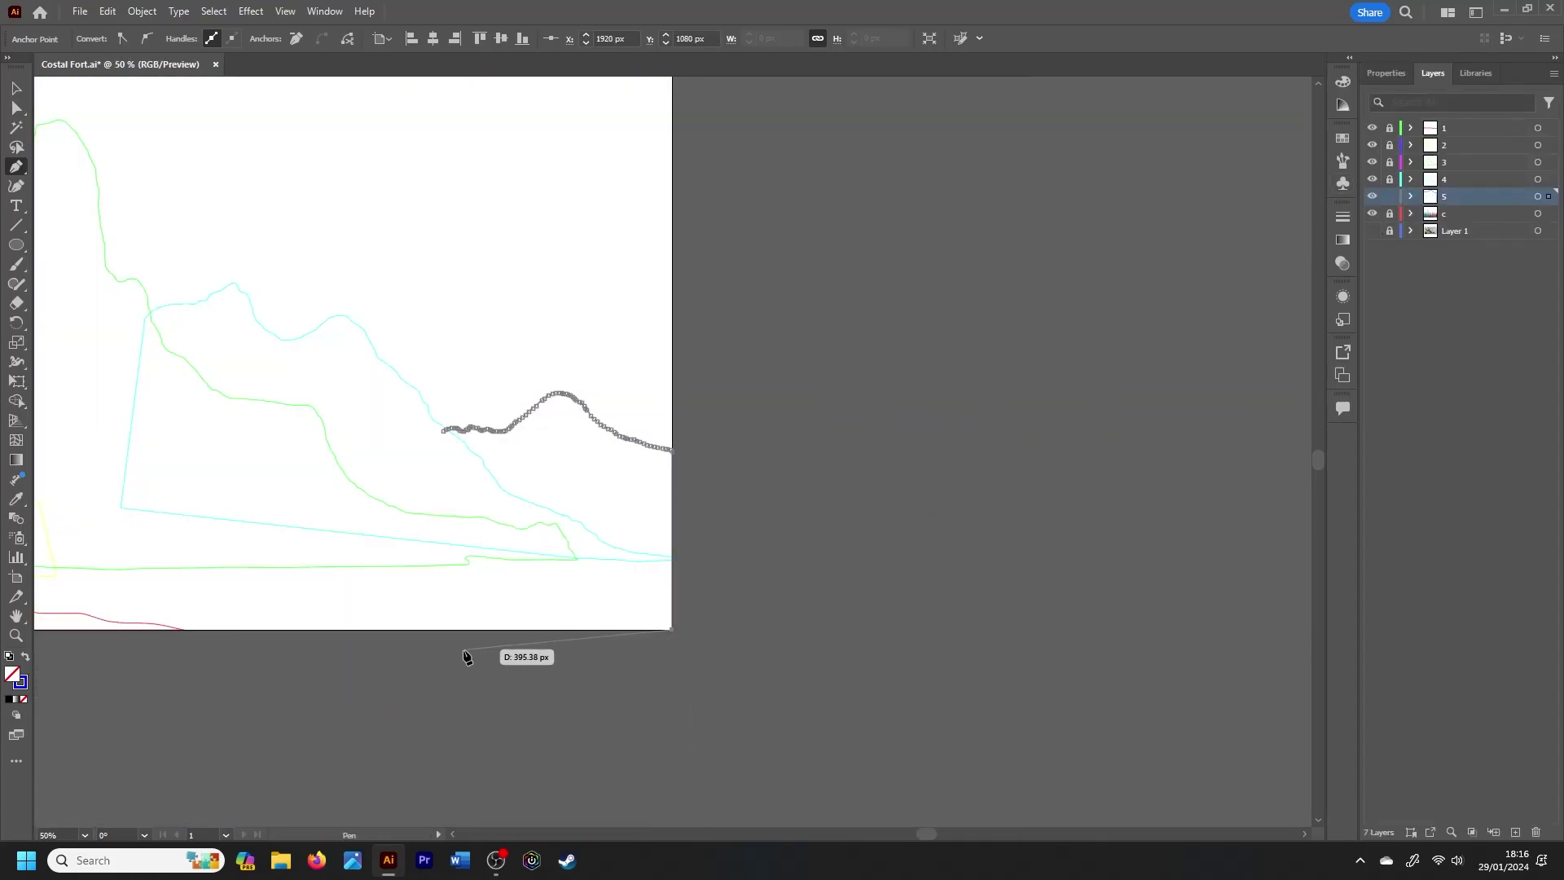
{"action": "left_click", "coordinate": [412, 629]}
{"action": "left_click", "coordinate": [444, 429]}
Step: Add a new layer named sky above layer c
{"action": "key", "text": "v"}
{"action": "left_click", "coordinate": [842, 588]}
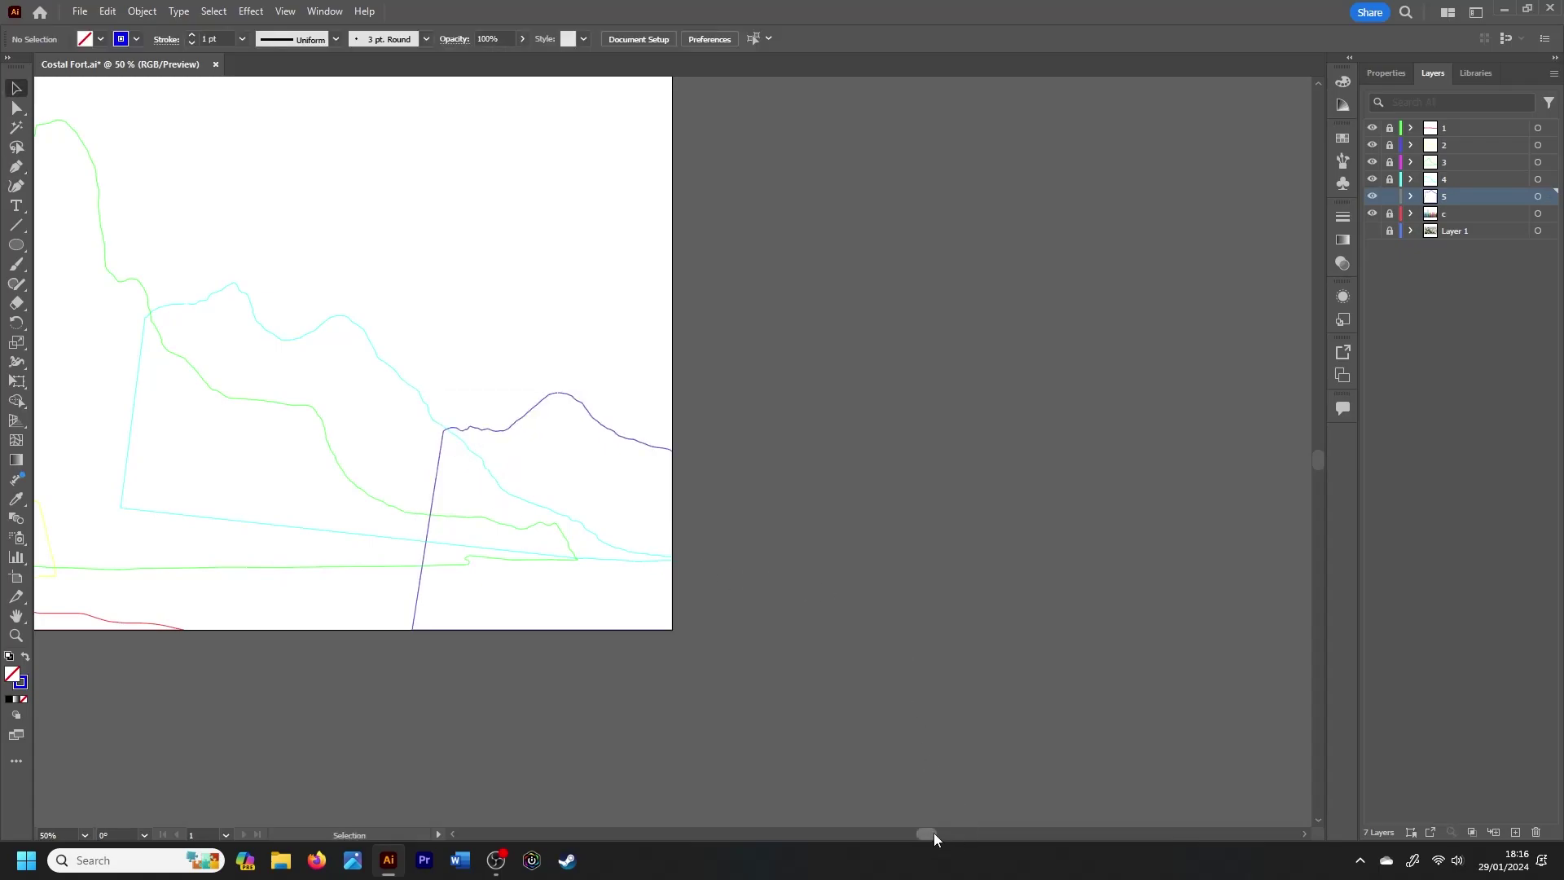
{"action": "left_click_drag", "start_coordinate": [934, 832], "coordinate": [878, 833]}
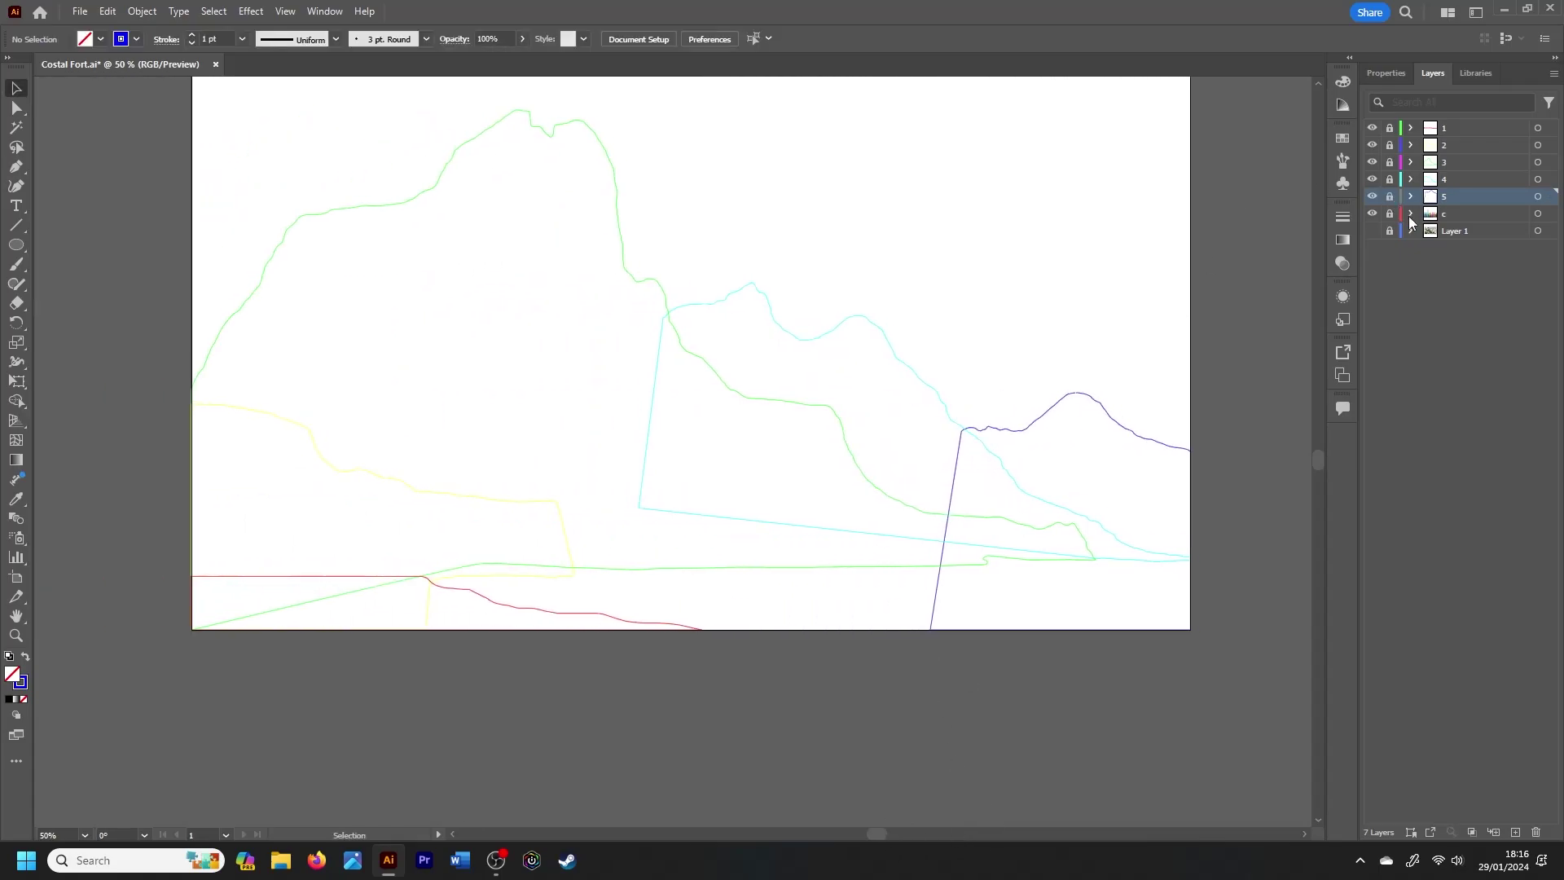
{"action": "left_click", "coordinate": [1466, 213]}
{"action": "left_click", "coordinate": [1553, 74]}
{"action": "left_click", "coordinate": [1468, 74]}
{"action": "type", "text": "sky"}
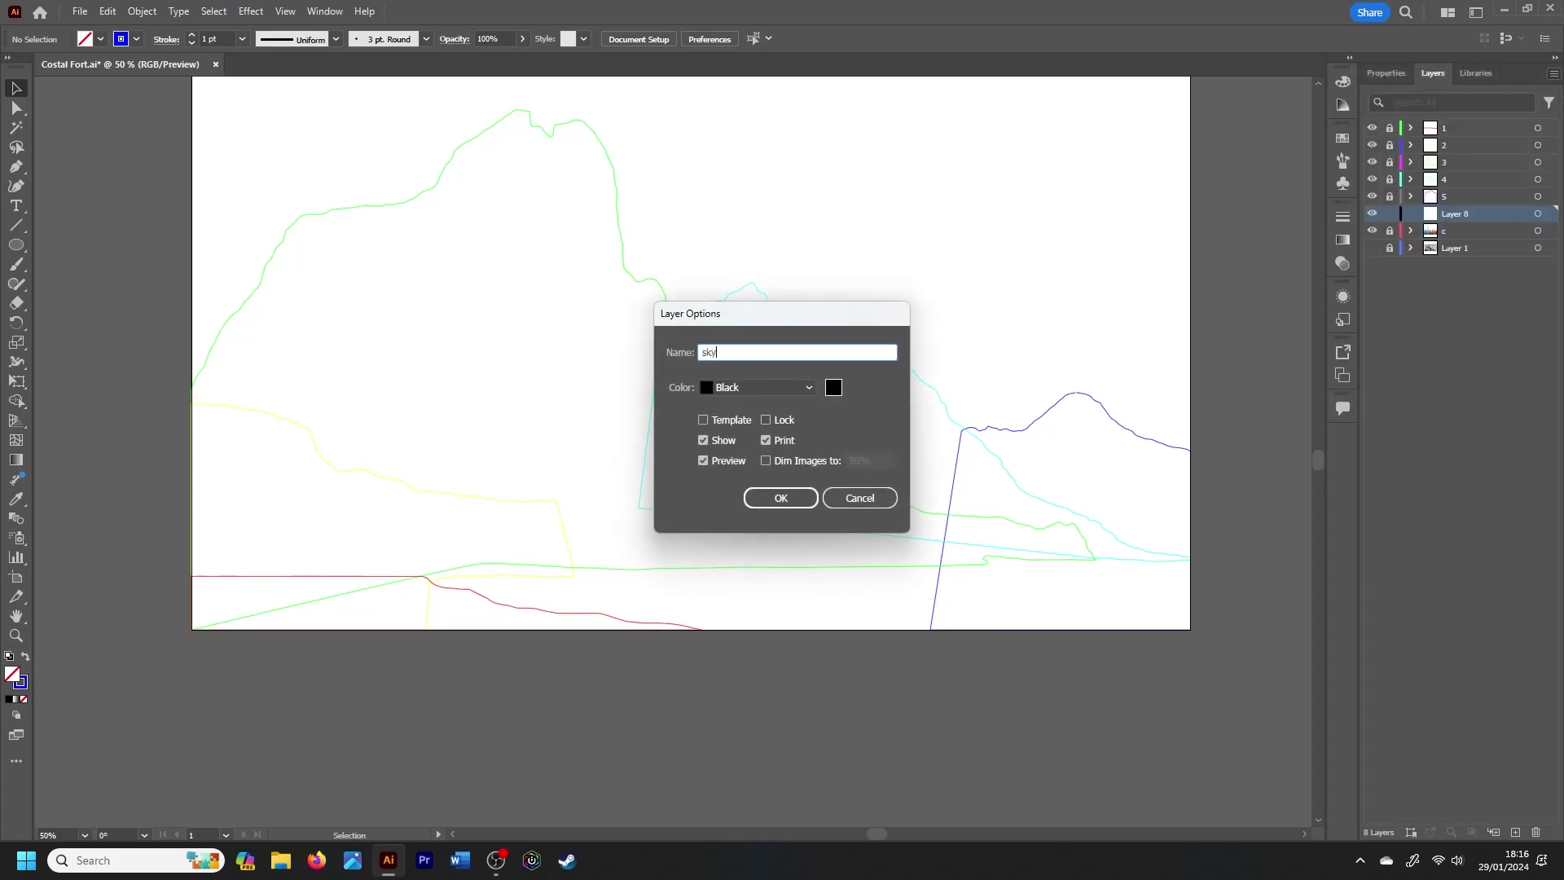
{"action": "key", "text": "Return"}
{"action": "key", "text": "p"}
{"action": "key", "text": "ctrl+minus"}
Step: Trace a closed rectangle through the artboard's four corners on the sky layer
{"action": "left_click", "coordinate": [1017, 196]}
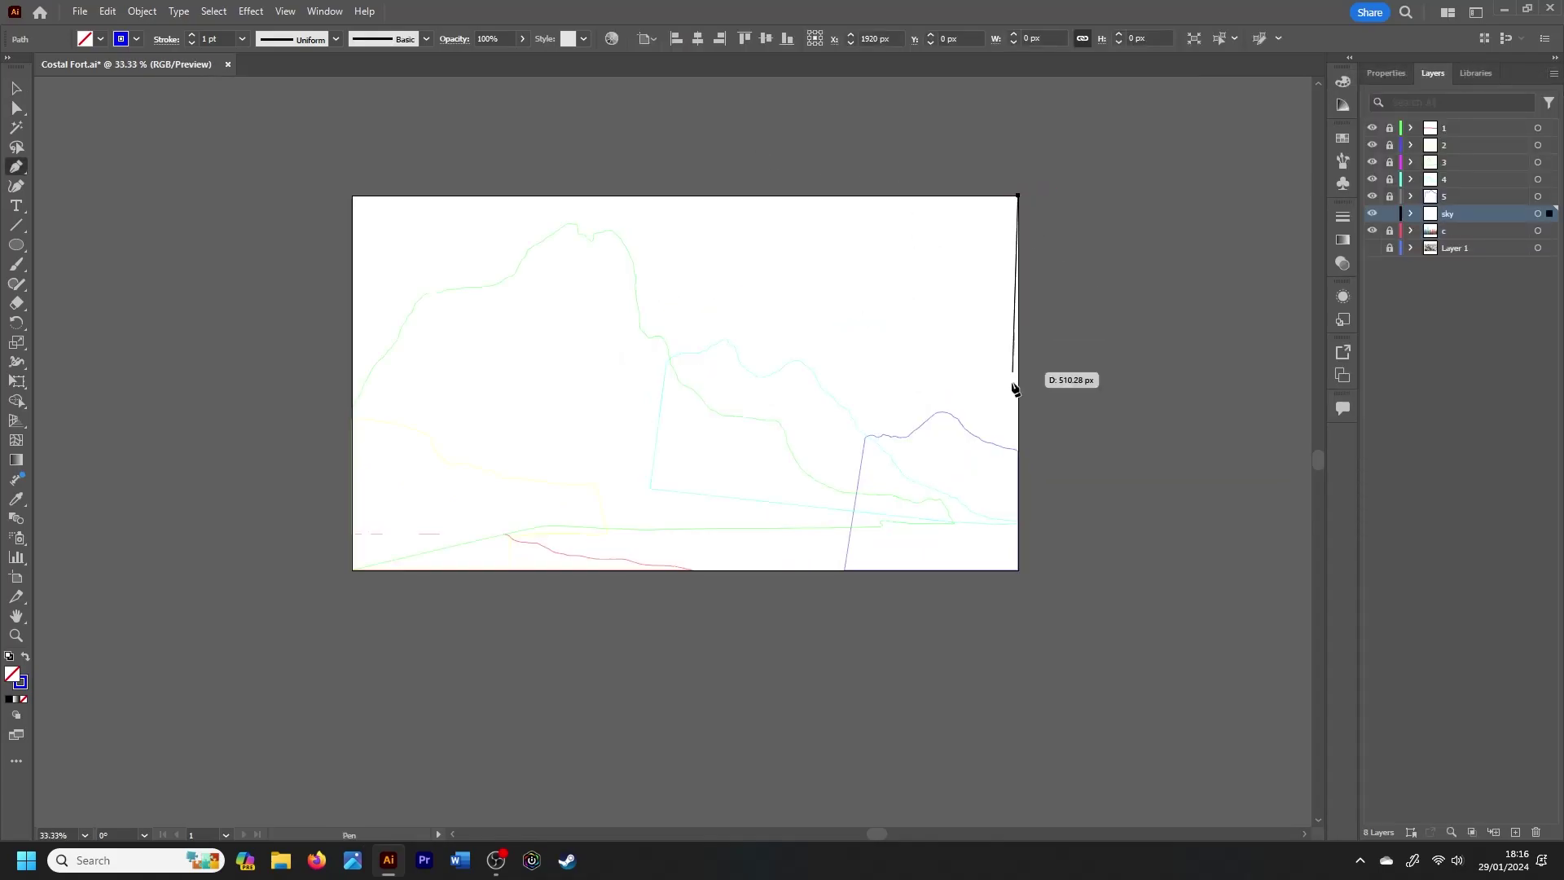
{"action": "left_click", "coordinate": [1018, 570]}
{"action": "left_click", "coordinate": [352, 570]}
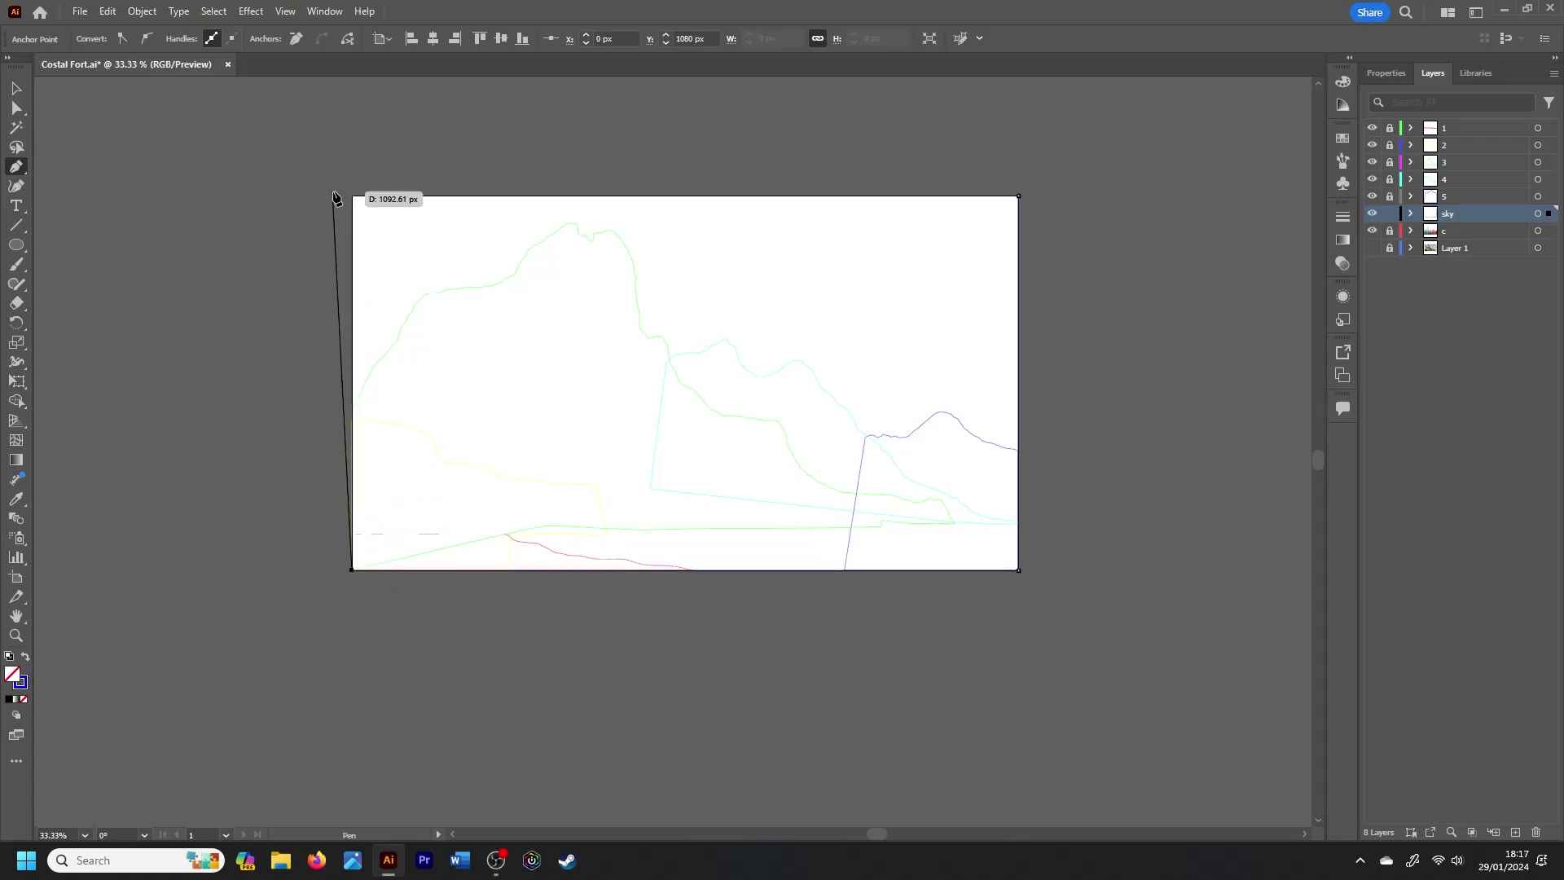
{"action": "left_click", "coordinate": [352, 195]}
{"action": "left_click", "coordinate": [1017, 195]}
{"action": "key", "text": "ctrl+shift+a"}
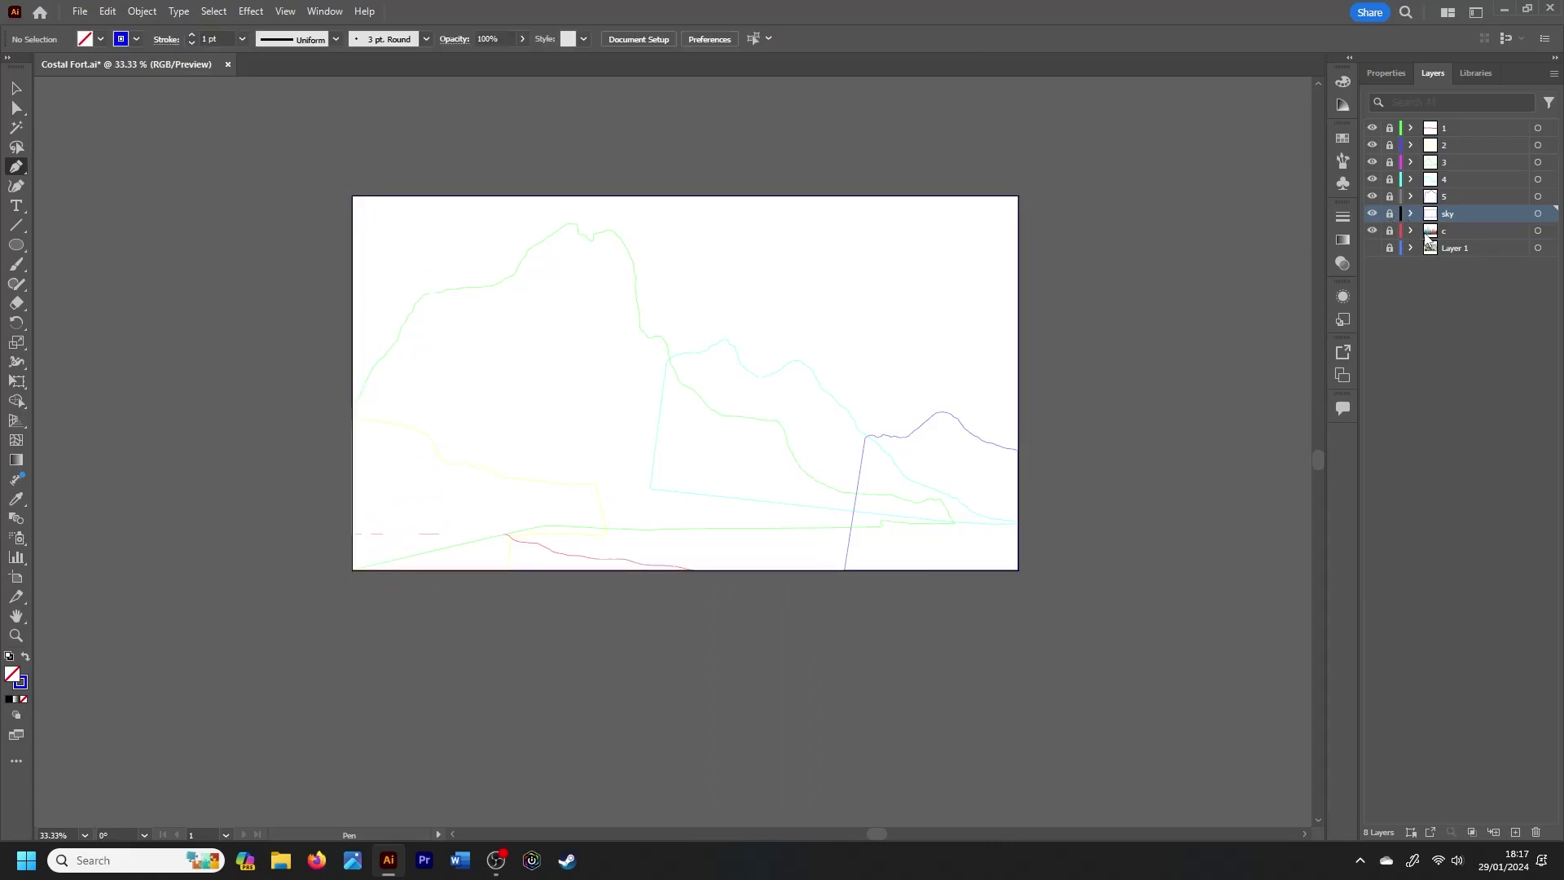
{"action": "key", "text": "v"}
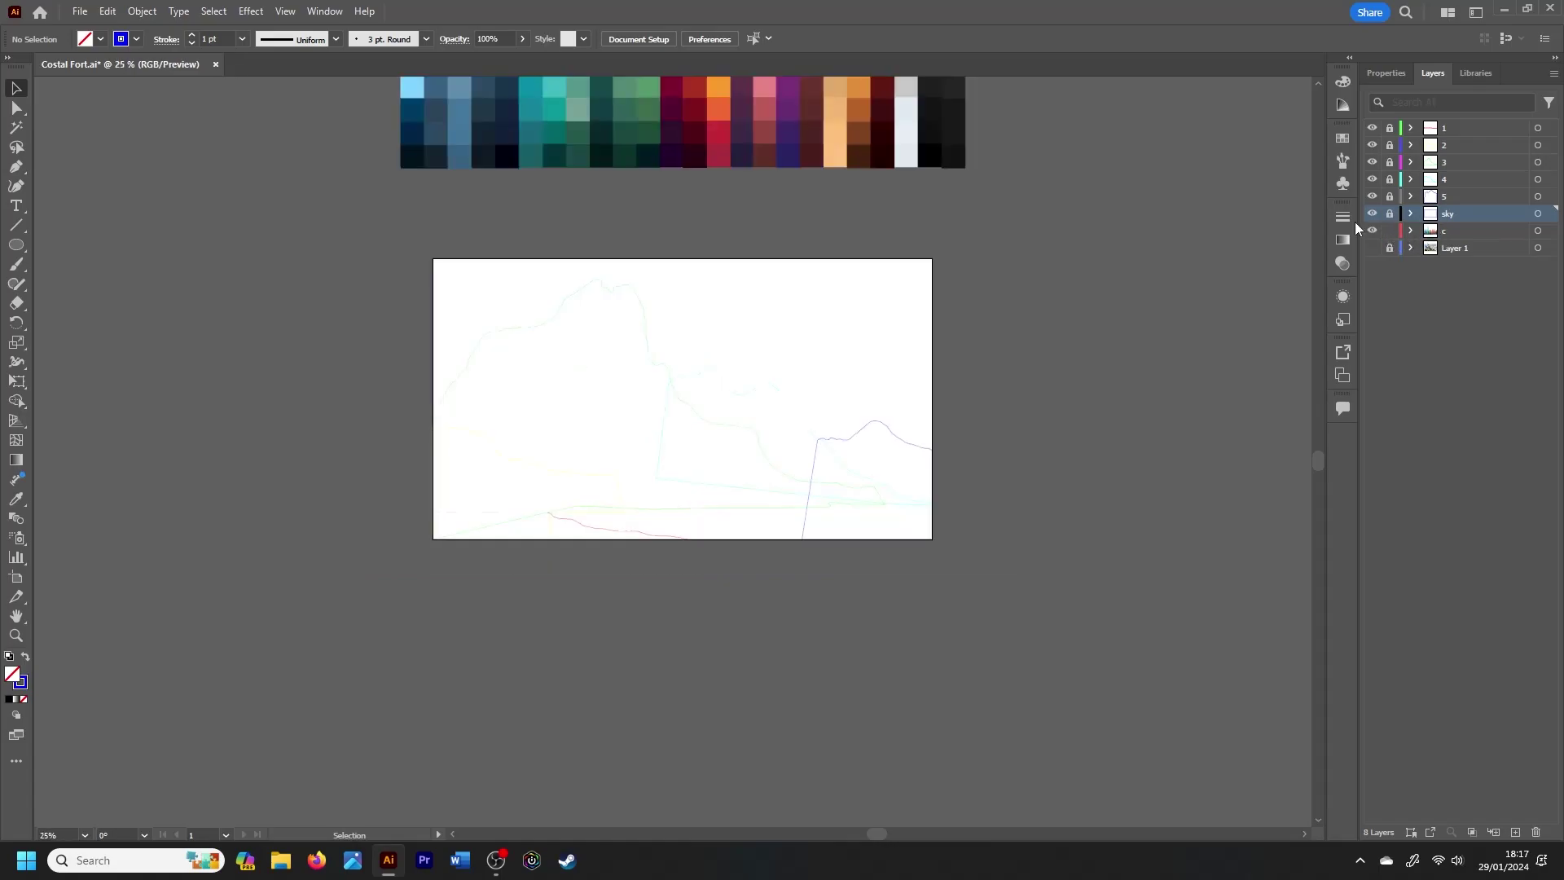
Step: Show the reference painting and add a new layer named water above sky
{"action": "key", "text": "ctrl+plus"}
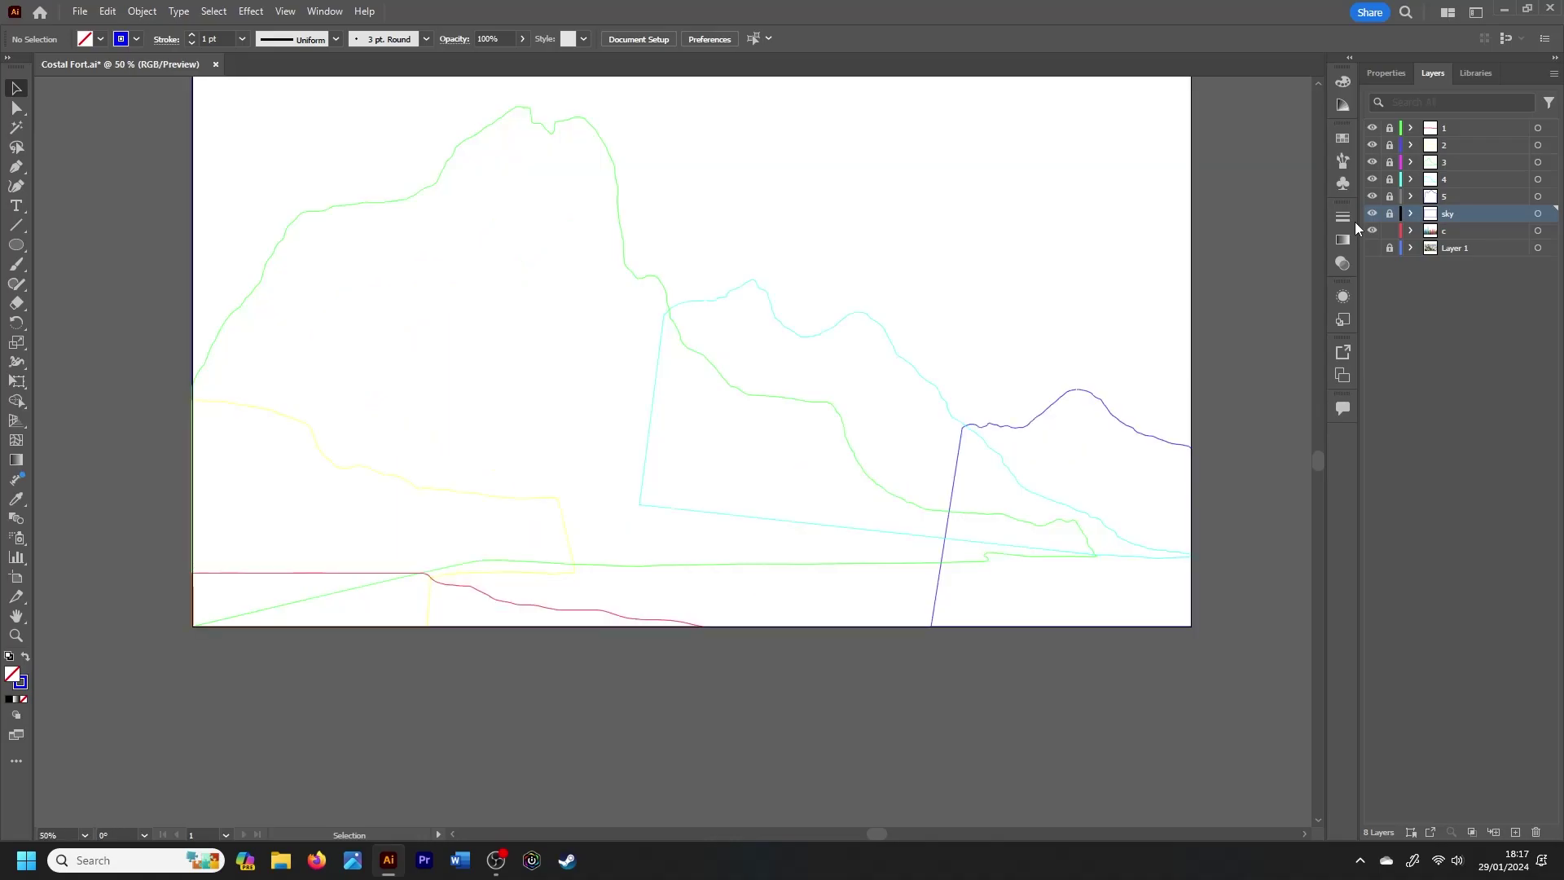
{"action": "left_click", "coordinate": [1372, 248]}
{"action": "left_click", "coordinate": [1553, 73]}
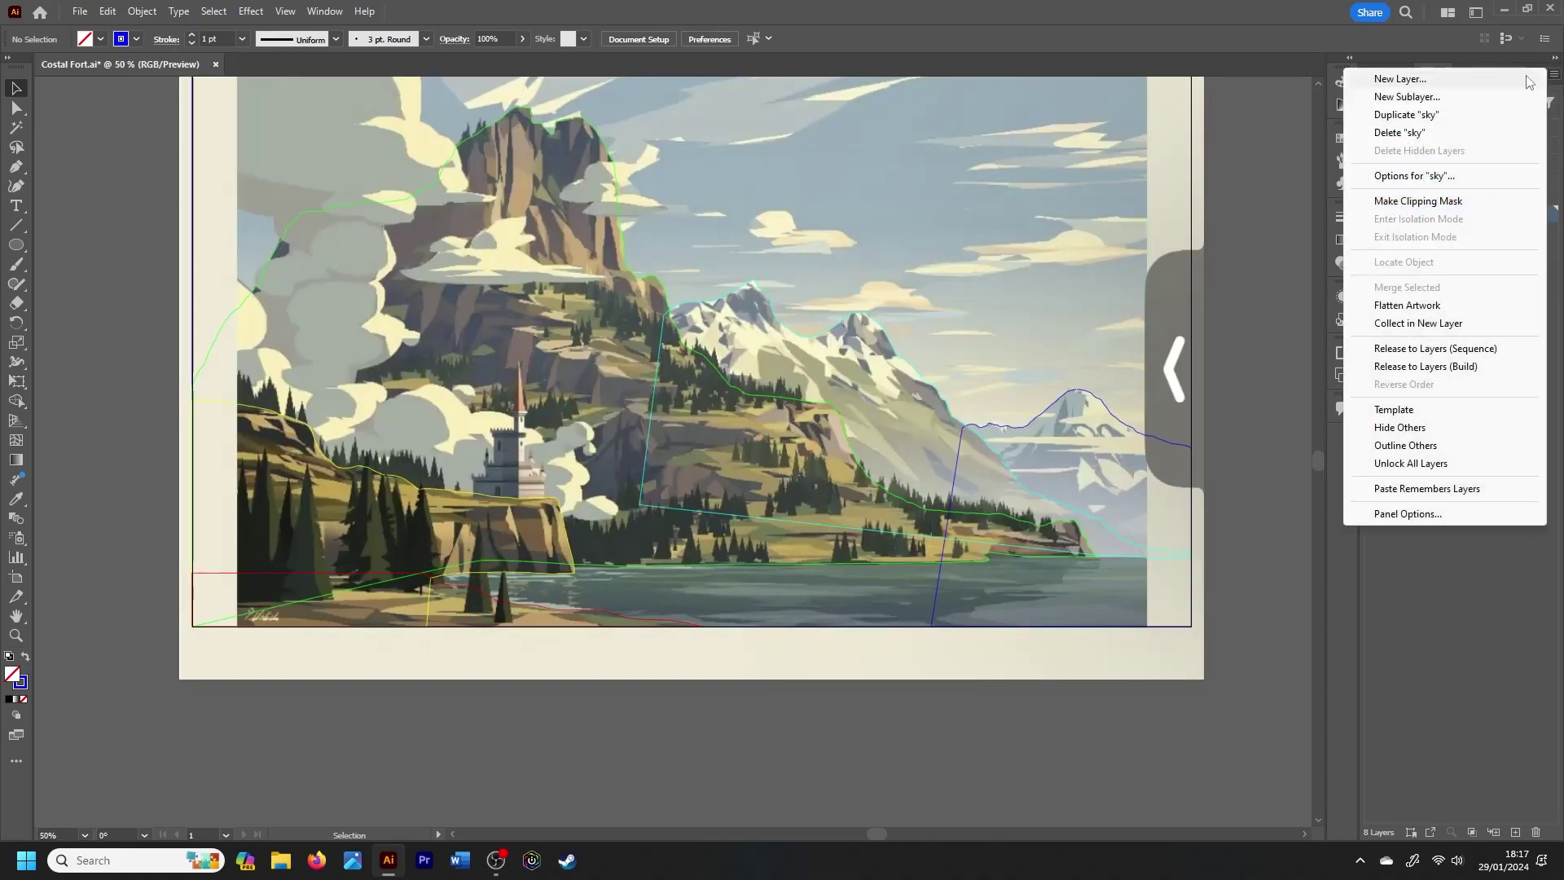
{"action": "left_click", "coordinate": [1441, 77]}
{"action": "type", "text": "r"}
{"action": "key", "text": "Return"}
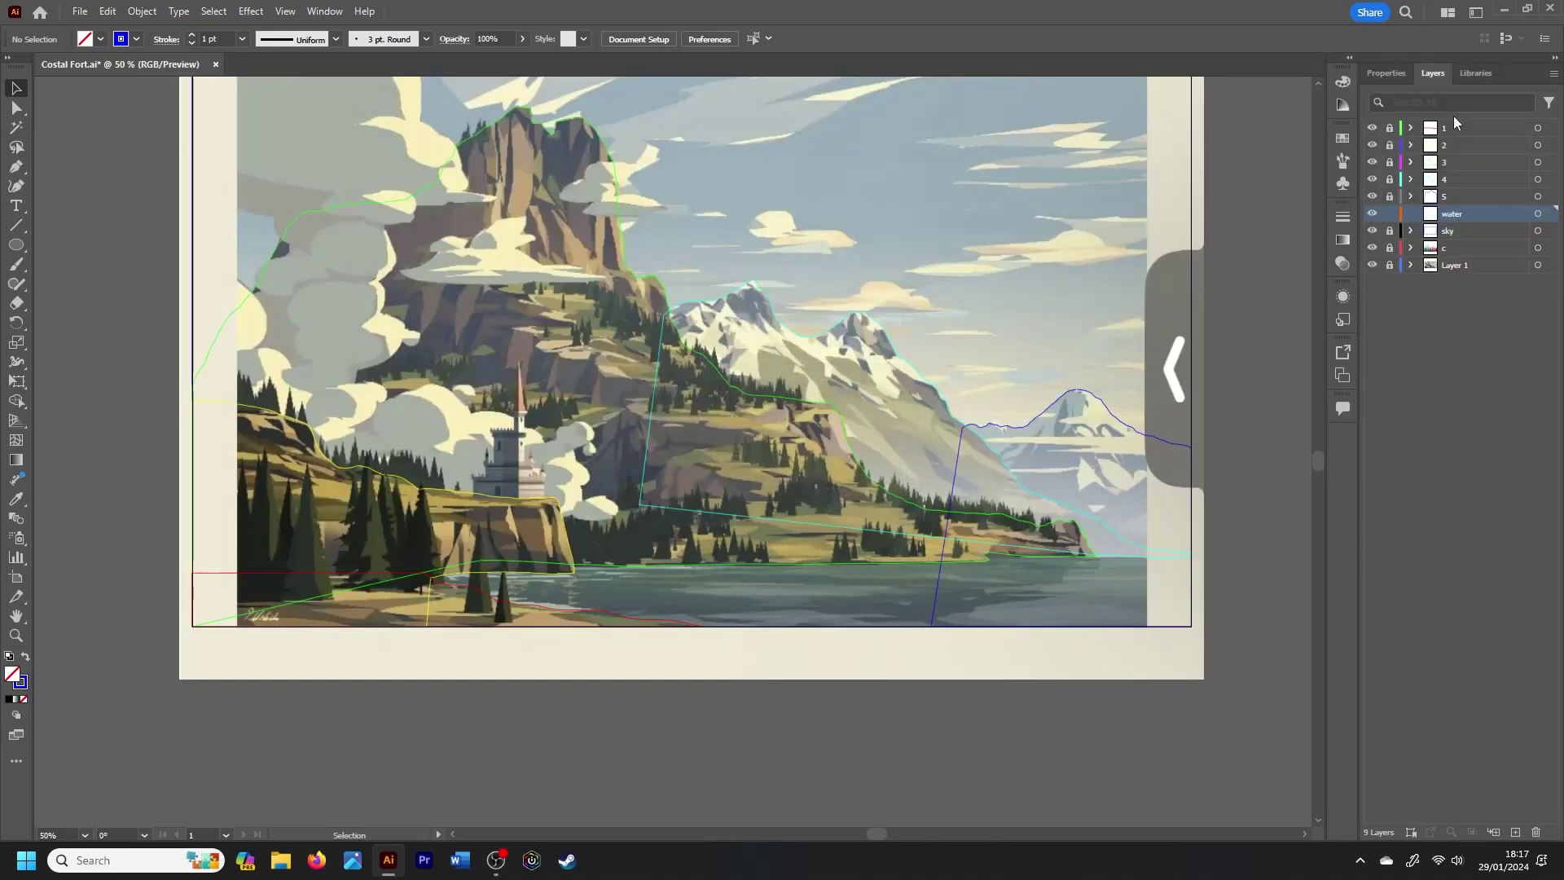
{"action": "key", "text": "p"}
Step: Trace the water outline along the shoreline from left to right
{"action": "key", "text": "ctrl+plus"}
{"action": "left_click", "coordinate": [333, 629]}
{"action": "left_click", "coordinate": [366, 606]}
{"action": "left_click", "coordinate": [497, 592]}
{"action": "left_click", "coordinate": [593, 590]}
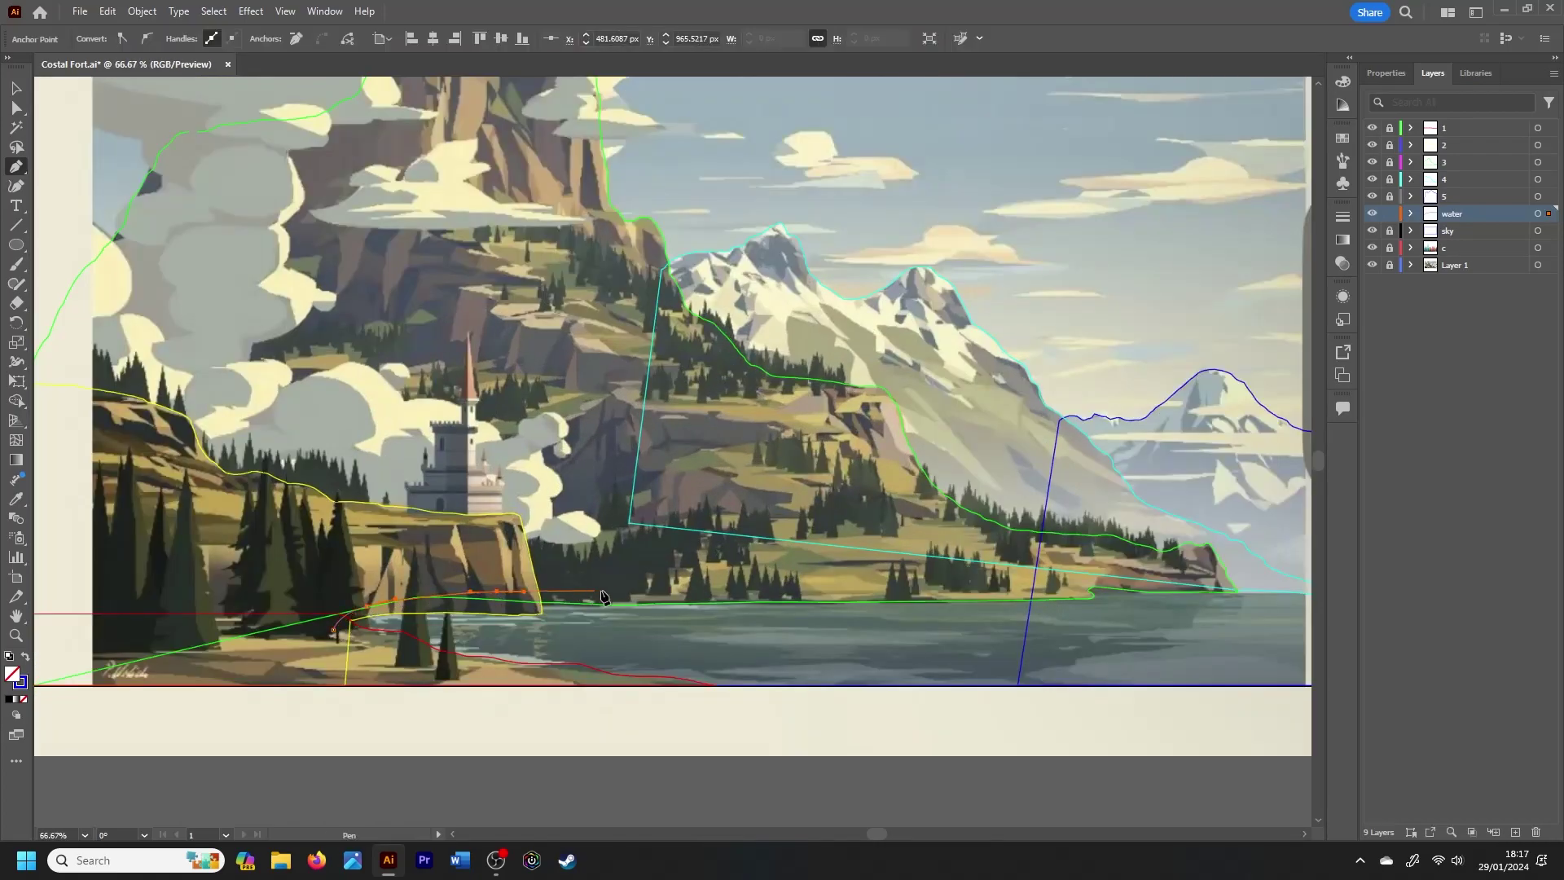
{"action": "left_click", "coordinate": [927, 584]}
{"action": "left_click", "coordinate": [1074, 576]}
{"action": "left_click", "coordinate": [1101, 575]}
{"action": "left_click", "coordinate": [1177, 574]}
{"action": "left_click", "coordinate": [1219, 581]}
Step: Bring the water outline below the artboard, close it, and hide the reference painting
{"action": "scroll", "coordinate": [880, 830], "scroll_direction": "right", "scroll_amount": 3}
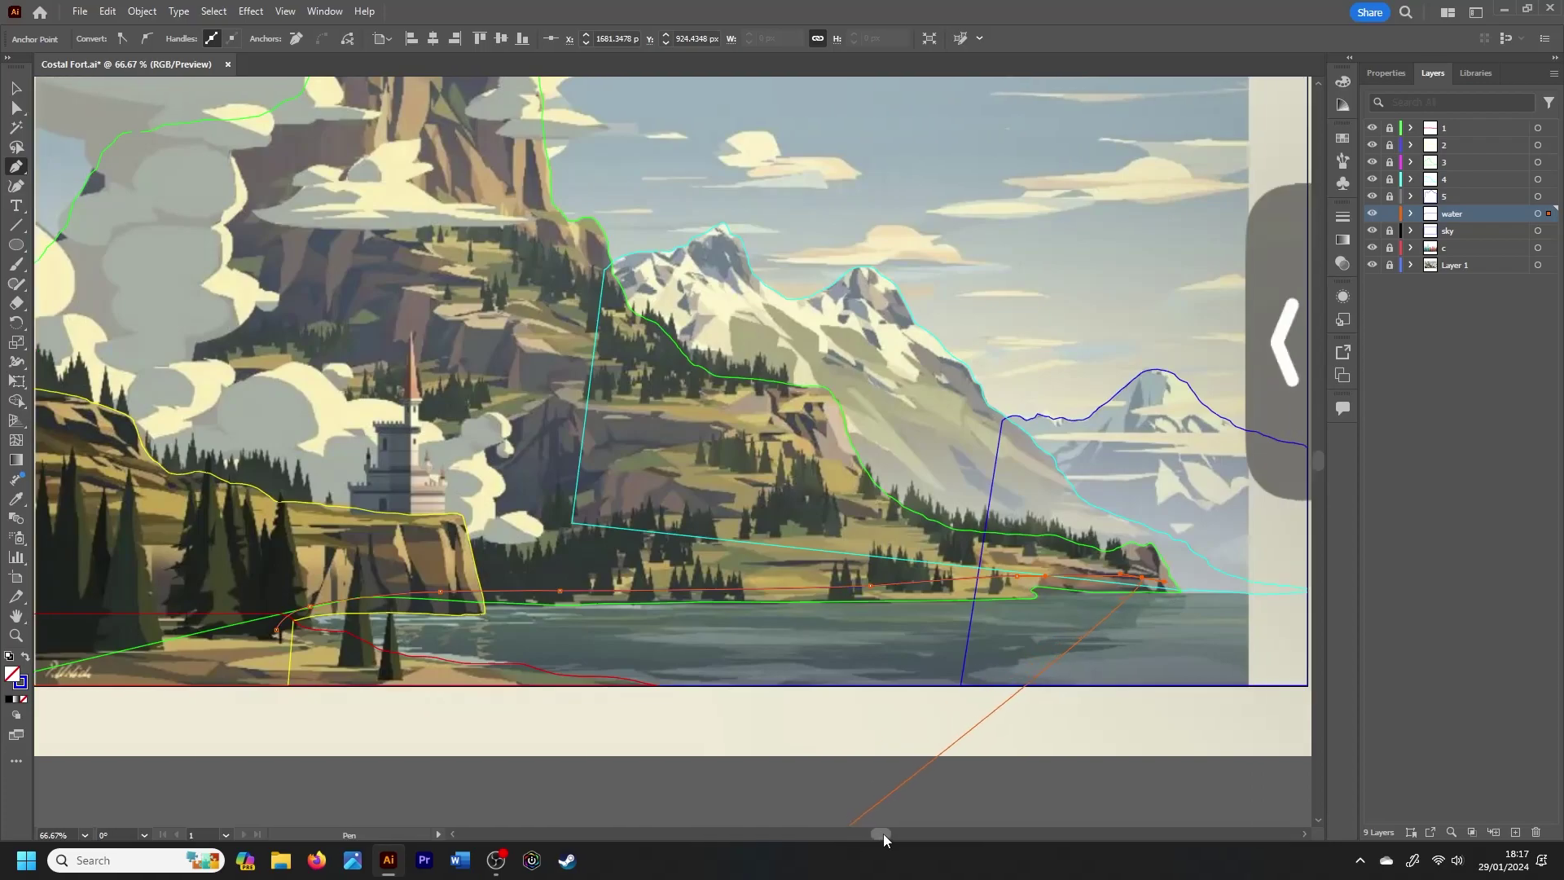
{"action": "left_click", "coordinate": [1194, 590]}
{"action": "left_click", "coordinate": [1200, 710]}
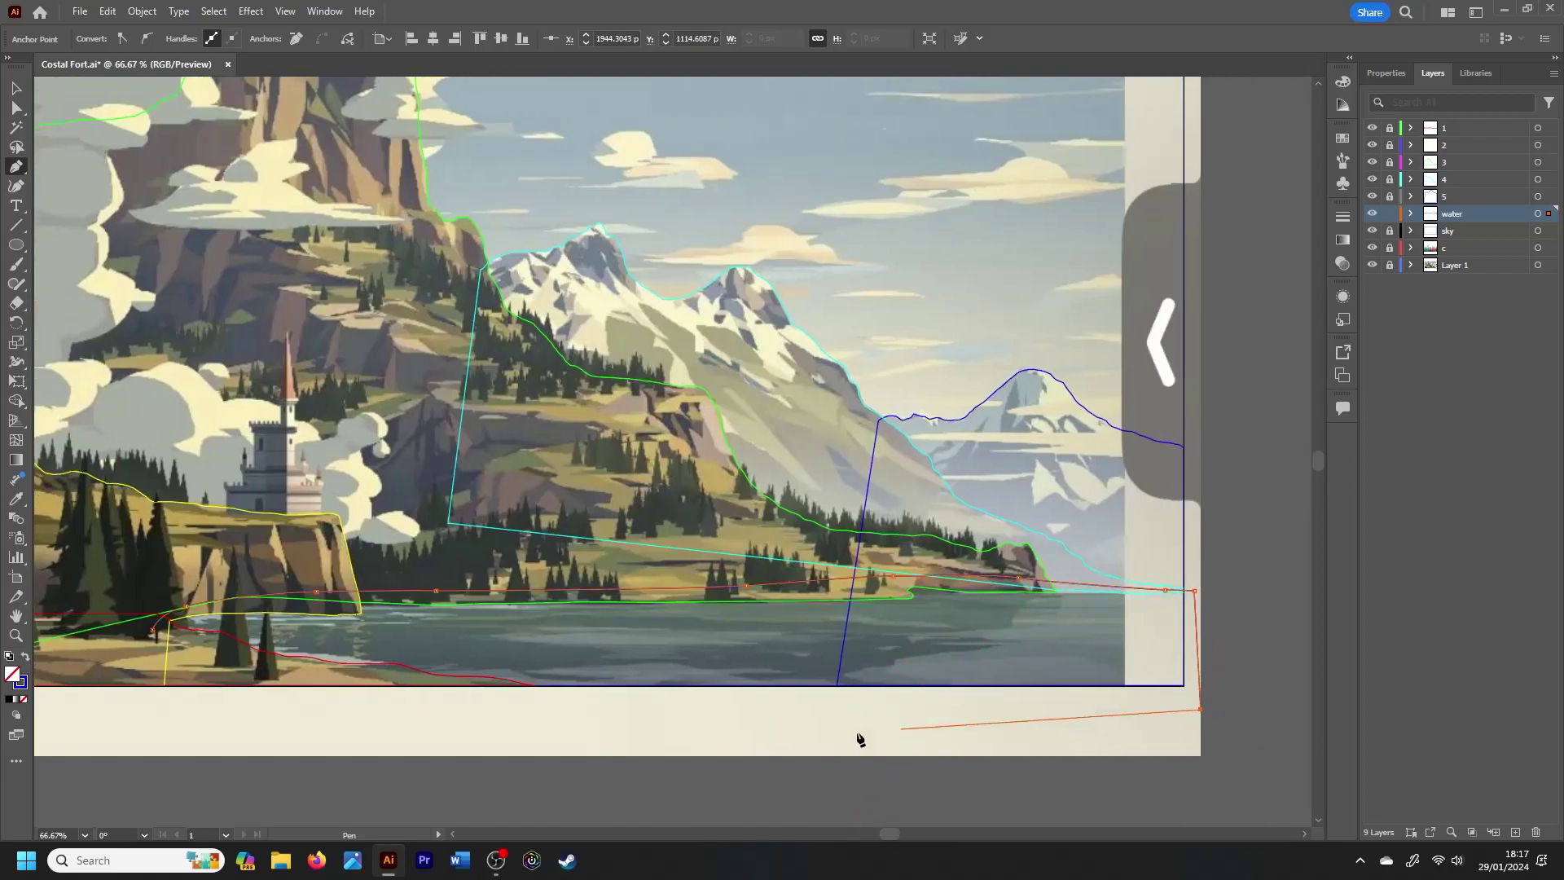
{"action": "left_click_drag", "start_coordinate": [199, 729], "coordinate": [166, 721]}
{"action": "left_click", "coordinate": [152, 630]}
{"action": "key", "text": "v"}
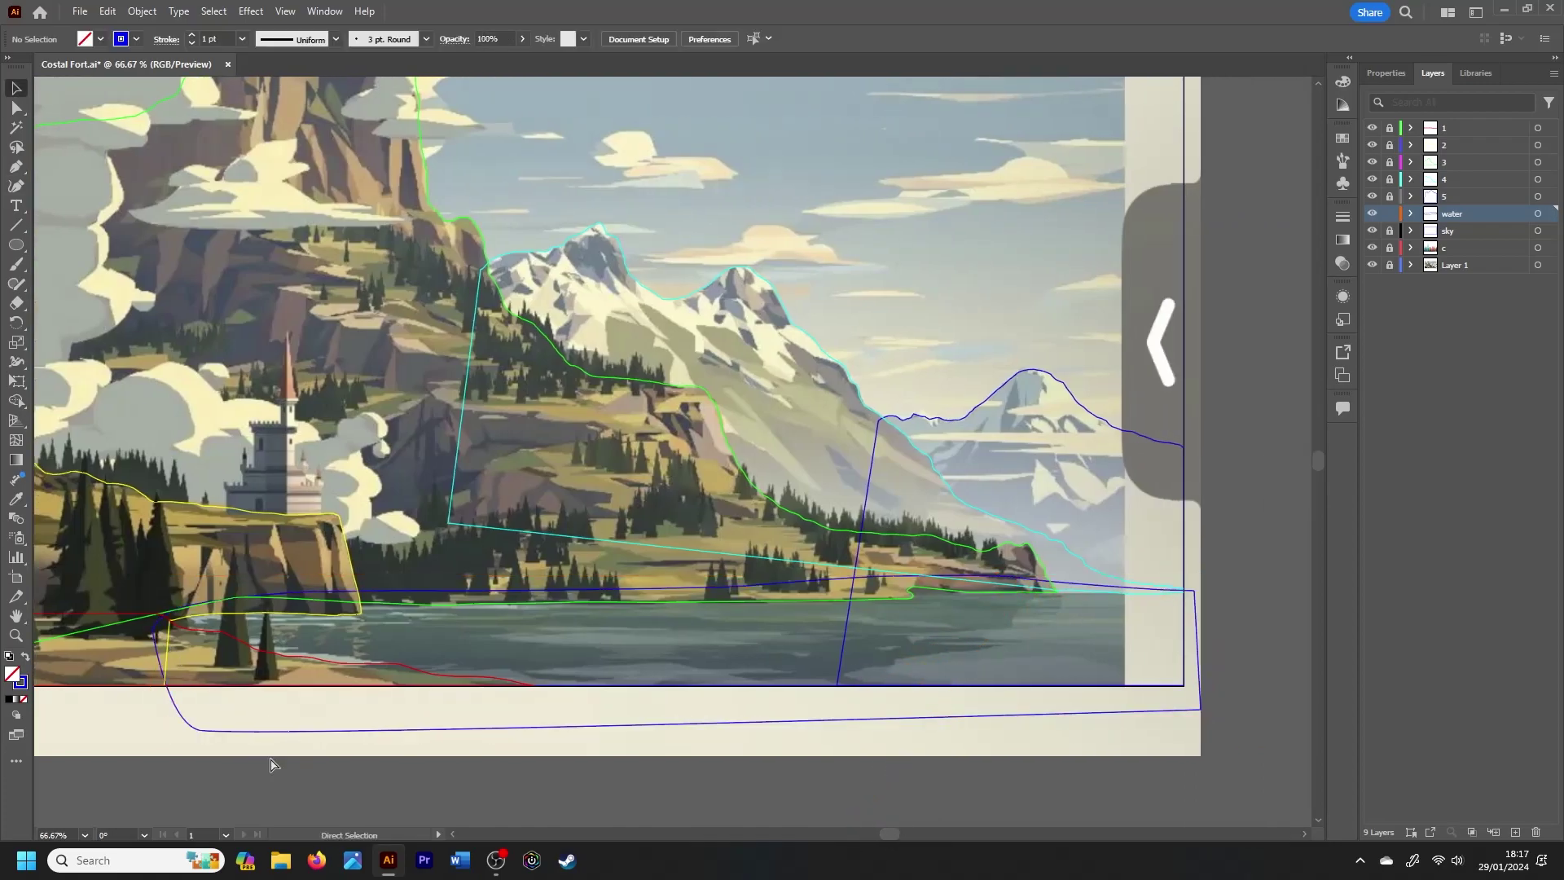
{"action": "key", "text": "ctrl+minus"}
{"action": "key", "text": "ctrl+minus"}
{"action": "left_click", "coordinate": [1372, 265]}
Step: Unlock layer c and Alt-drag a copy of the blue swatch column beside the artboard
{"action": "left_click", "coordinate": [1389, 248]}
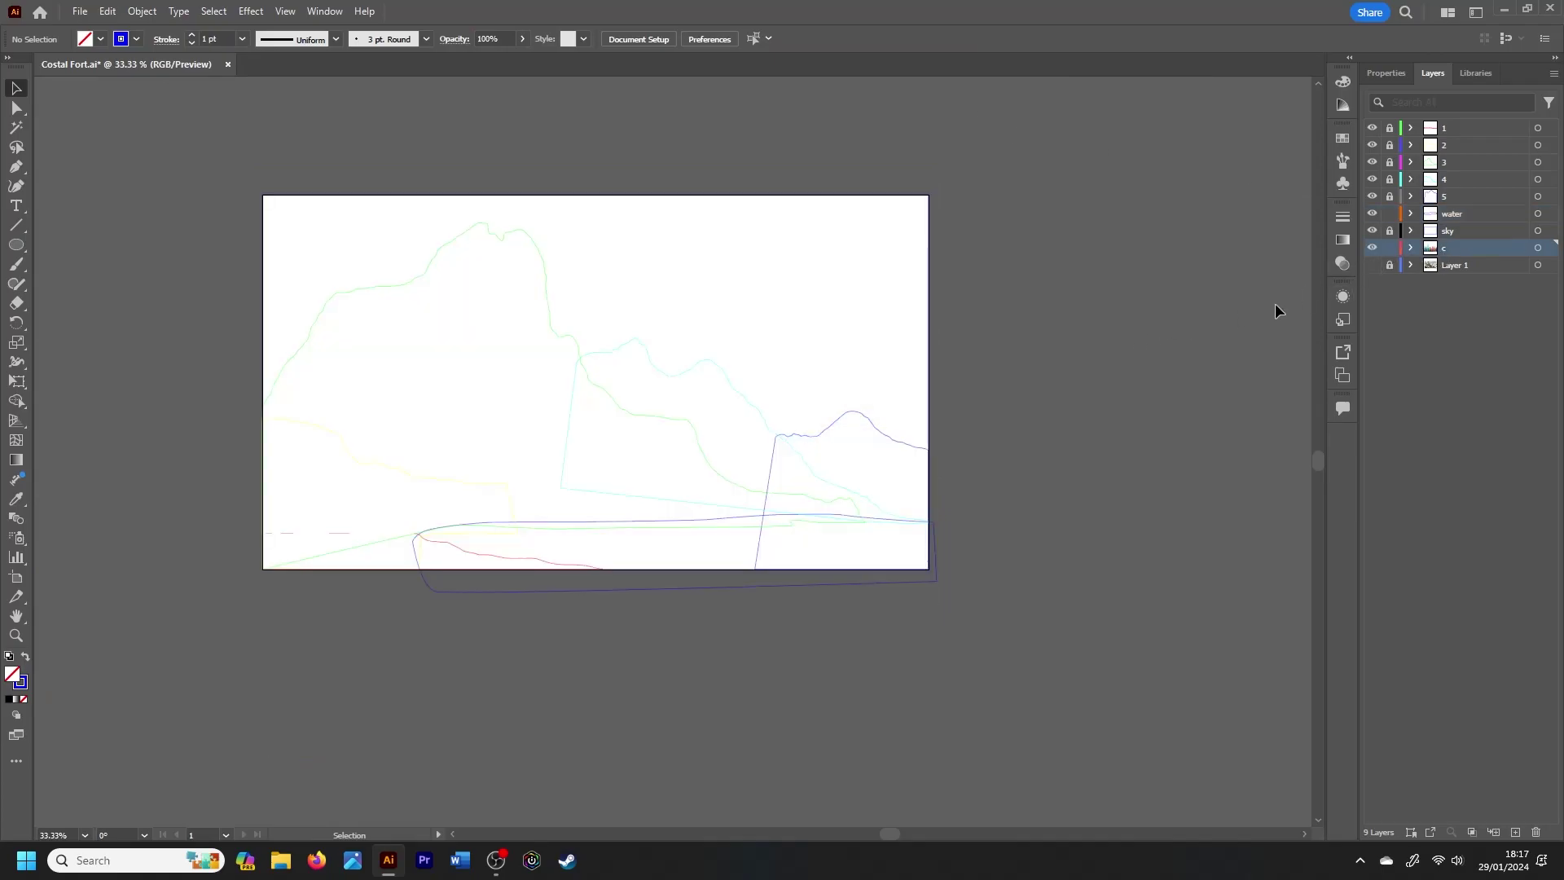
{"action": "scroll", "coordinate": [1310, 471], "scroll_direction": "up", "scroll_amount": 4}
{"action": "left_click_drag", "start_coordinate": [291, 236], "coordinate": [217, 741]}
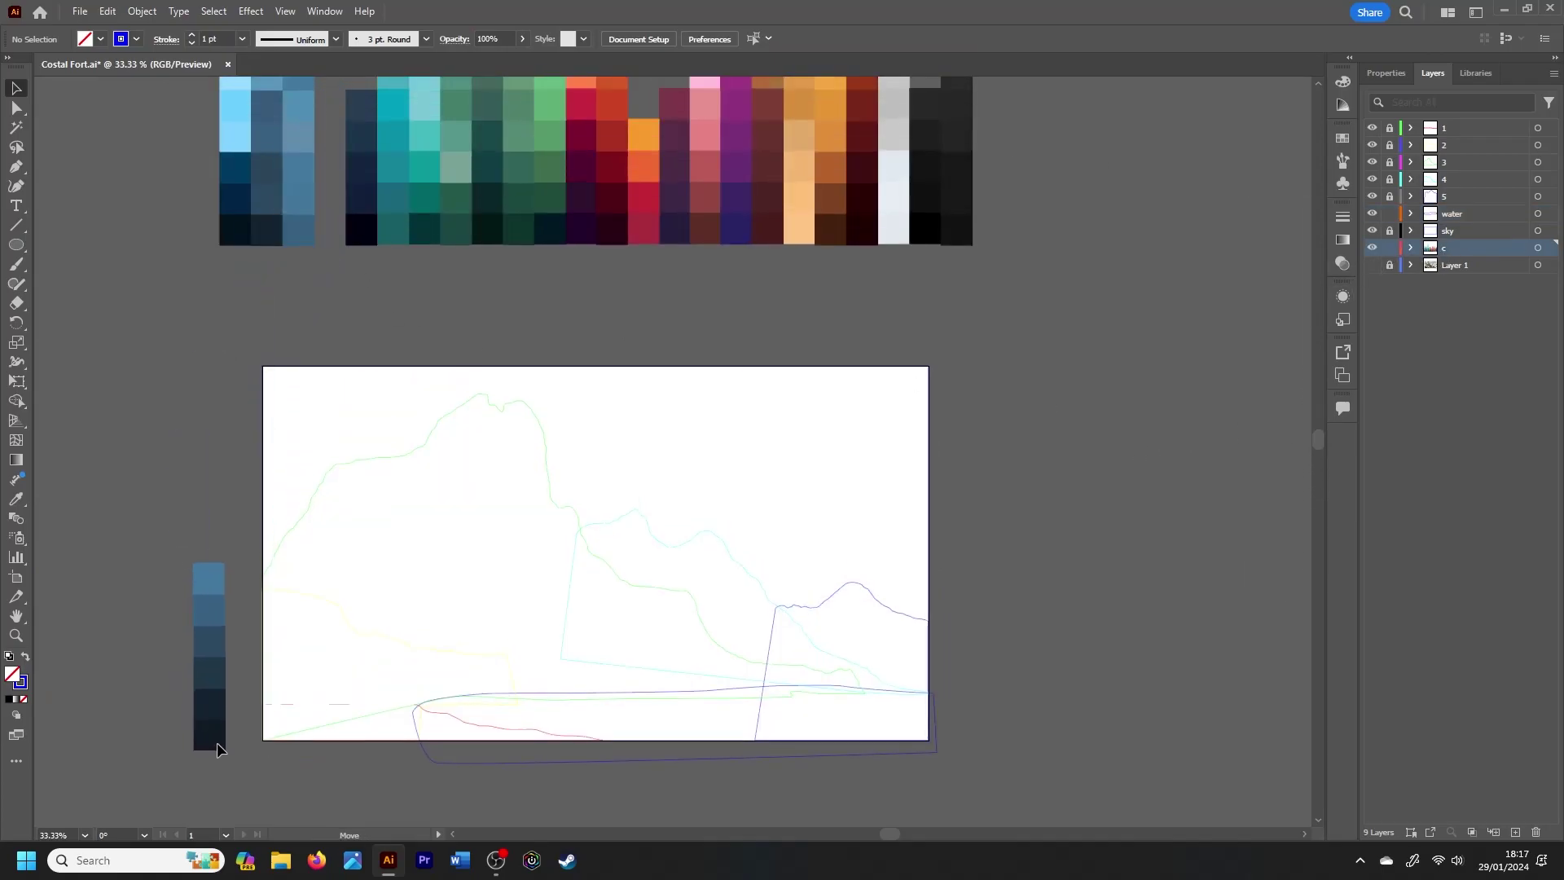
{"action": "left_click", "coordinate": [453, 712]}
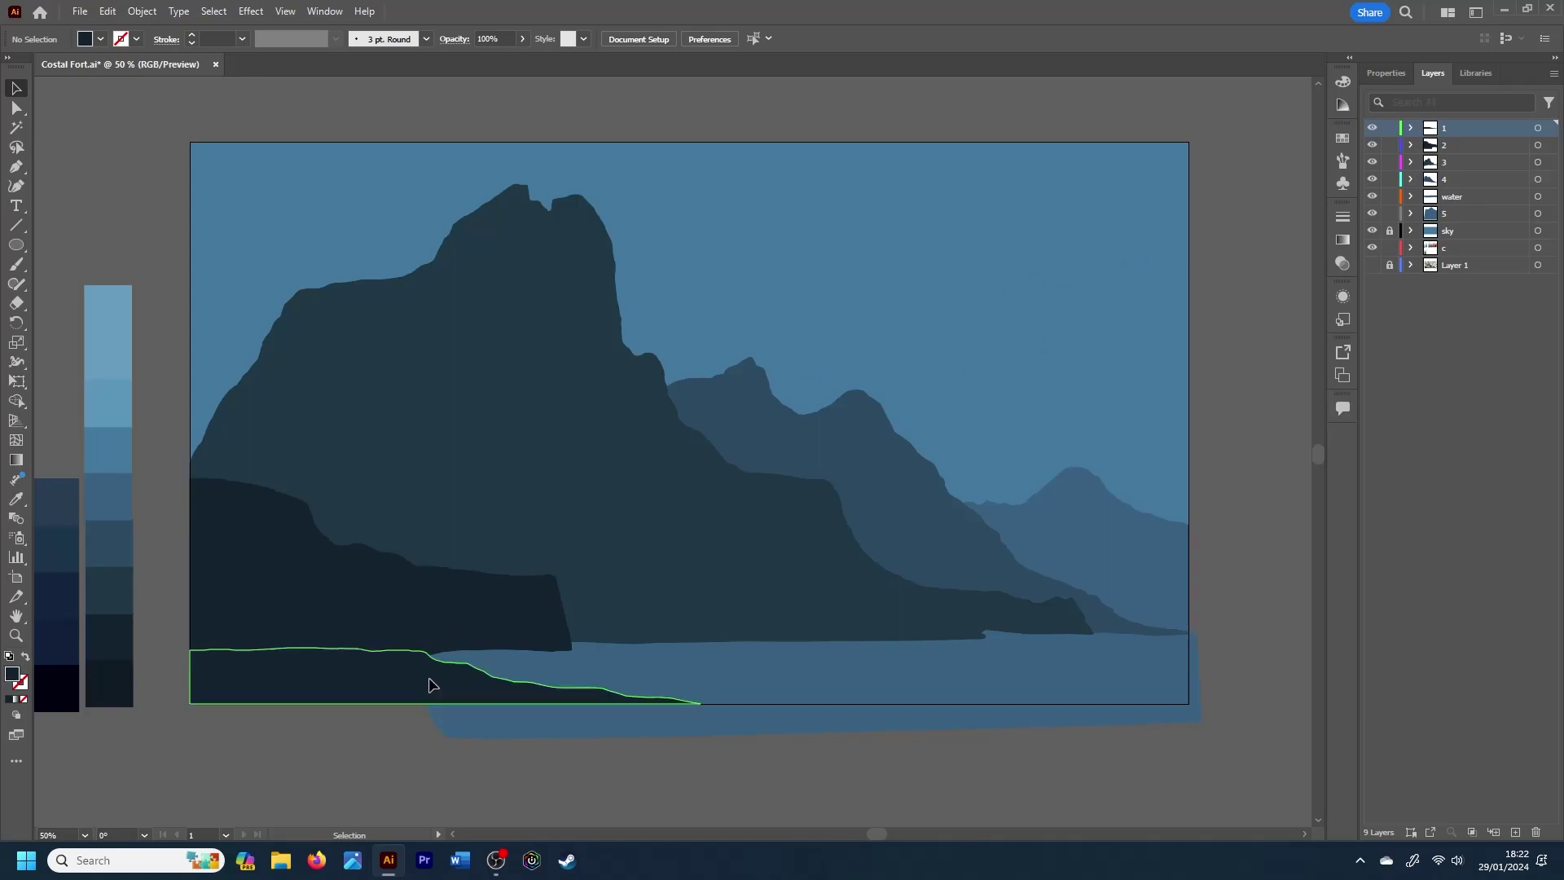
Step: Move the bottom rock strip below the artboard and lower the left cliff slightly
{"action": "left_click_drag", "start_coordinate": [429, 681], "coordinate": [435, 780]}
{"action": "left_click_drag", "start_coordinate": [409, 627], "coordinate": [422, 672]}
{"action": "key", "text": "ctrl+shift+a"}
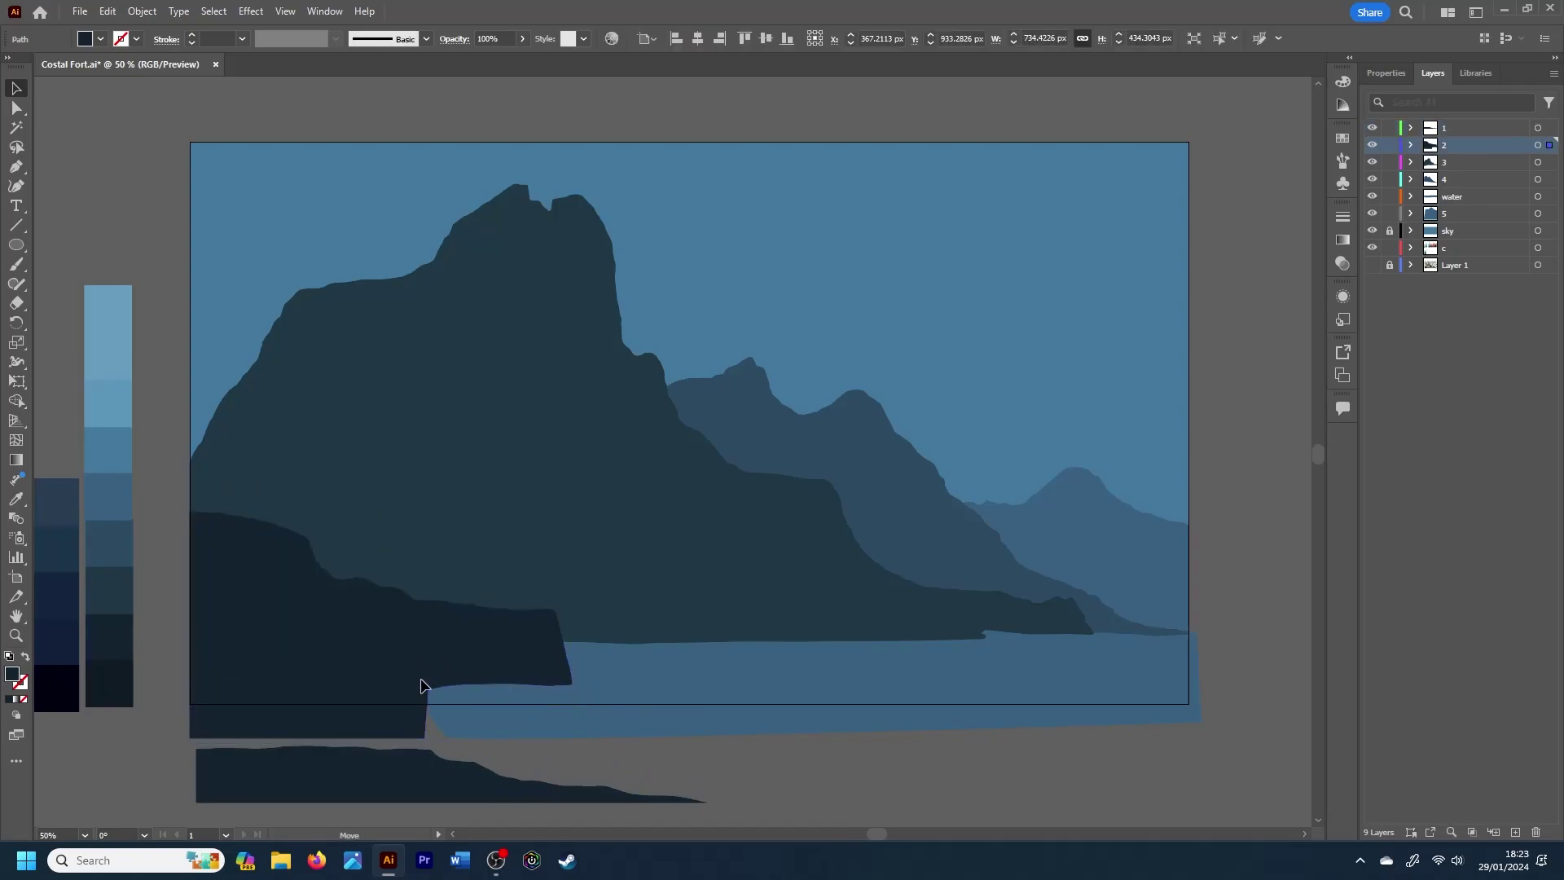
{"action": "key", "text": "ctrl+shift+a"}
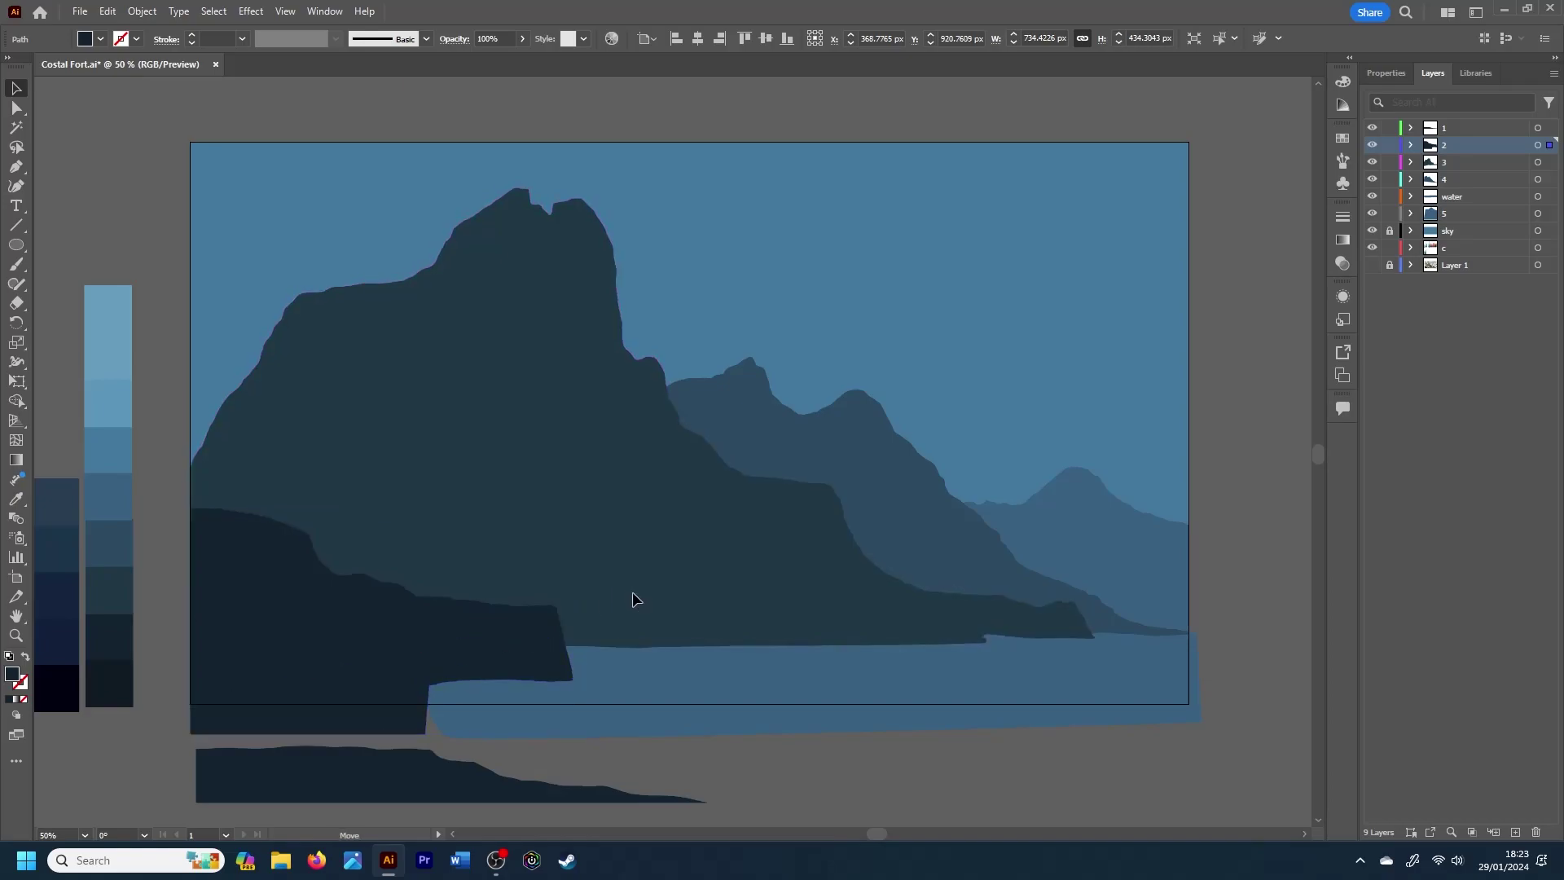
Step: Lock the surrounding layers and delete the left cliff's bottom-edge anchors
{"action": "left_click", "coordinate": [632, 602]}
{"action": "key", "text": "a"}
{"action": "left_click", "coordinate": [570, 618]}
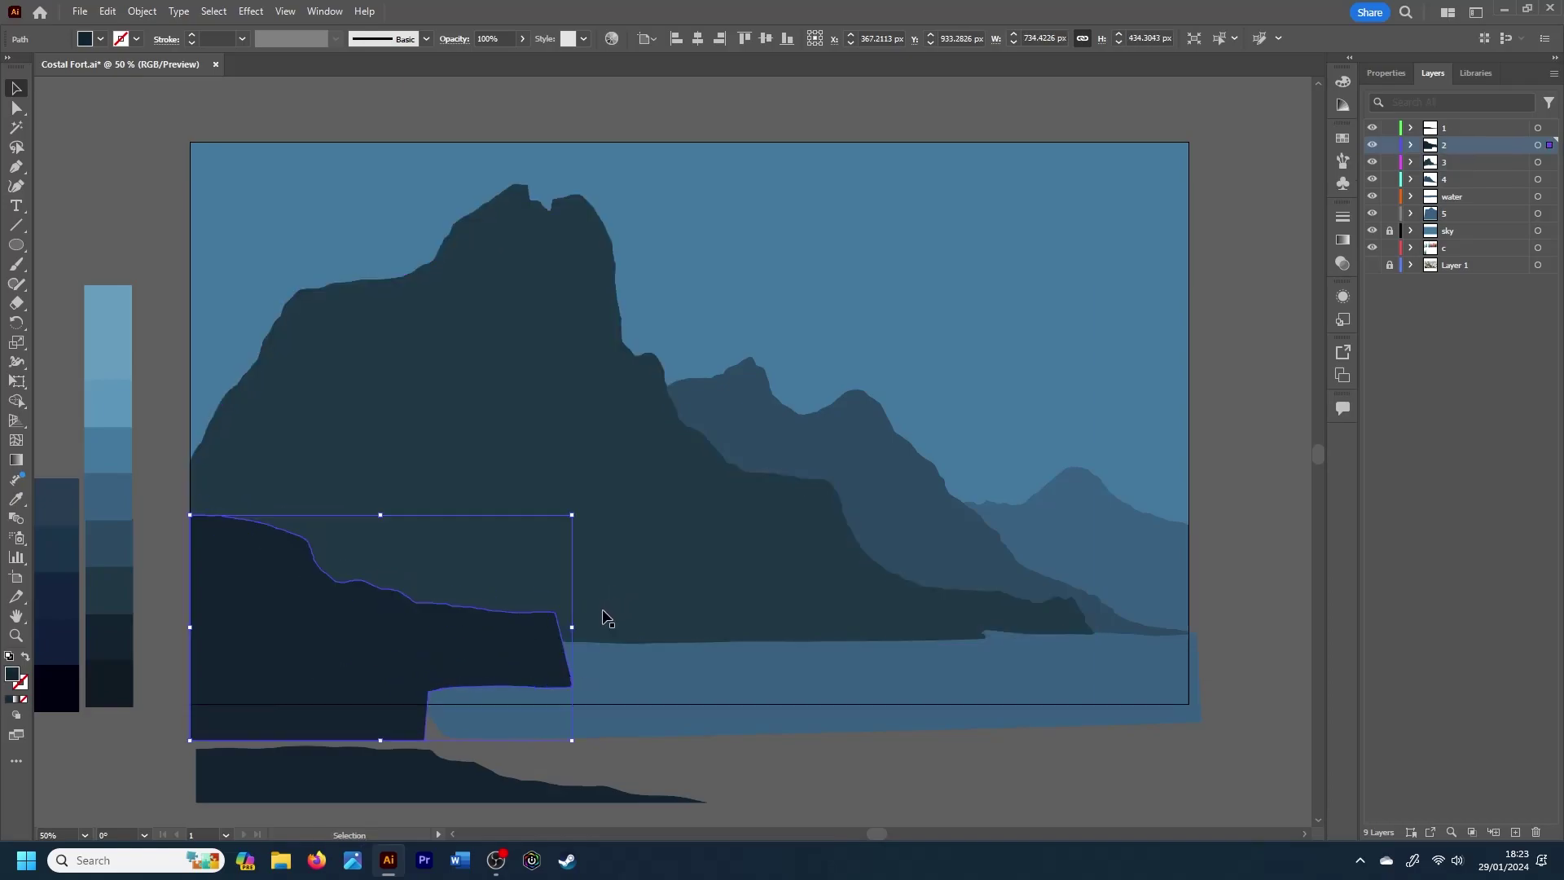
{"action": "key", "text": "ctrl+equal"}
{"action": "key", "text": "ctrl+equal"}
{"action": "key", "text": "ctrl+equal"}
{"action": "left_click_drag", "start_coordinate": [854, 834], "coordinate": [864, 834]}
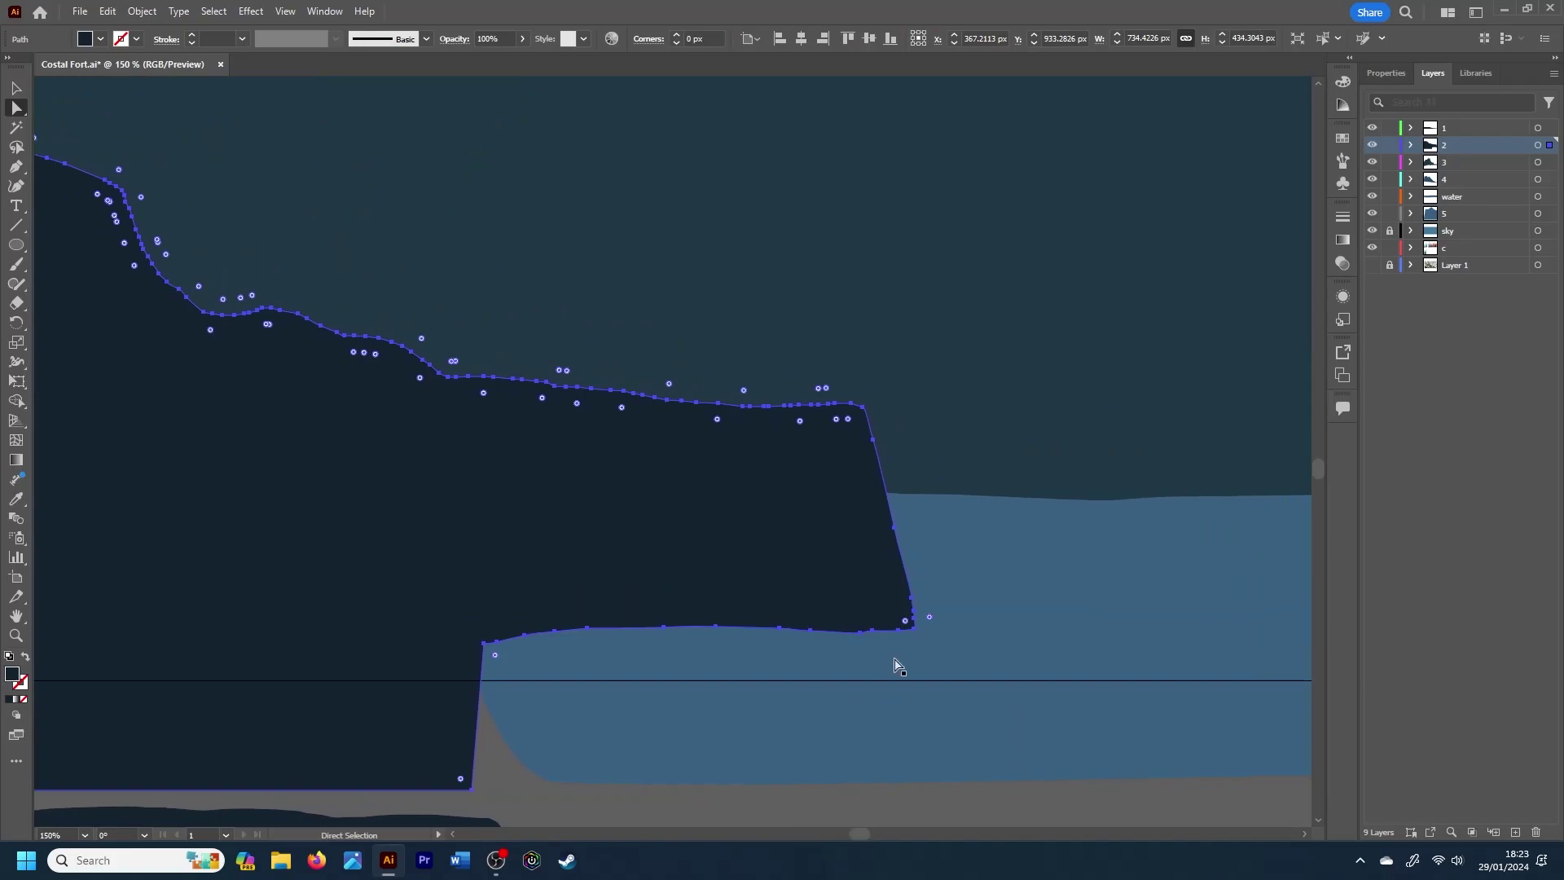
{"action": "left_click", "coordinate": [928, 666]}
{"action": "key", "text": "v"}
{"action": "left_click_drag", "start_coordinate": [1390, 196], "coordinate": [1391, 147]}
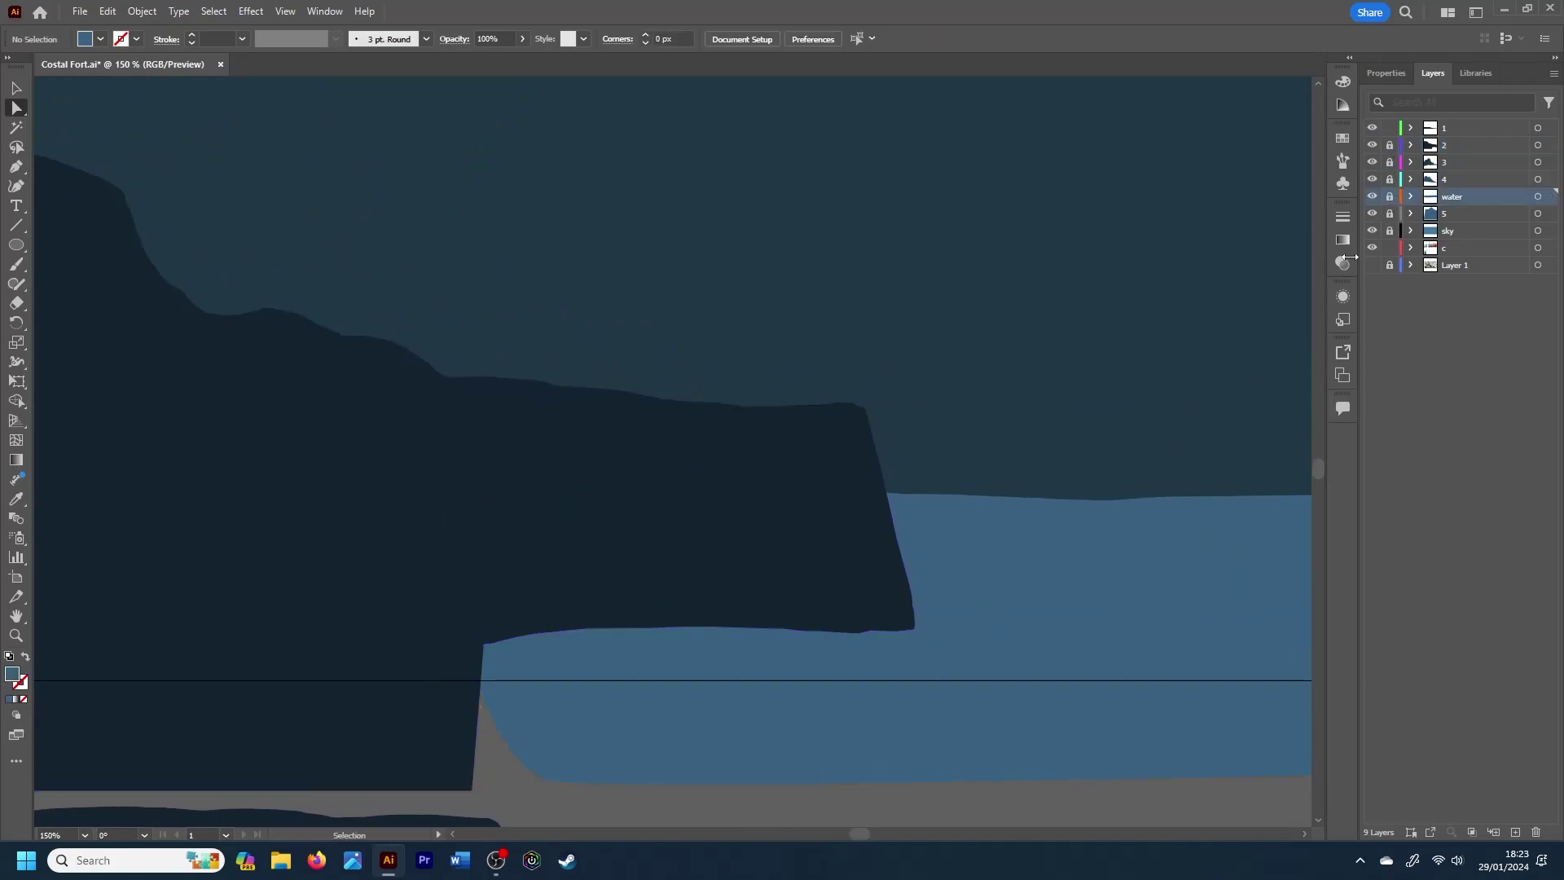
{"action": "key", "text": "a"}
{"action": "left_click_drag", "start_coordinate": [658, 625], "coordinate": [521, 634]}
{"action": "key", "text": "Delete"}
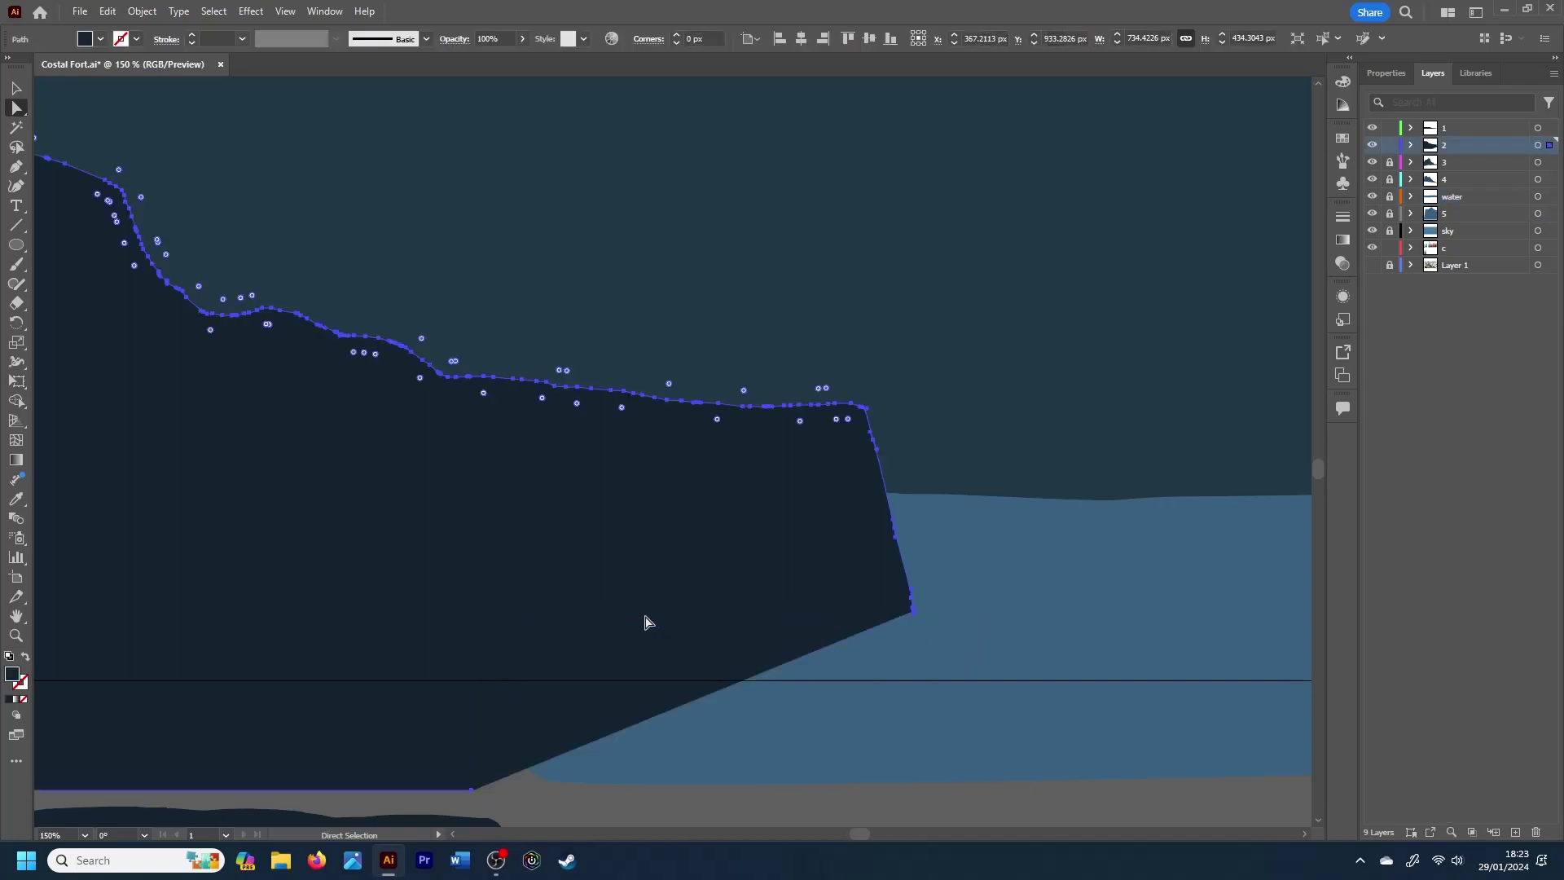
Step: Draw a new diagonal bottom edge for the cliff and close the path
{"action": "key", "text": "p"}
{"action": "left_click", "coordinate": [913, 613]}
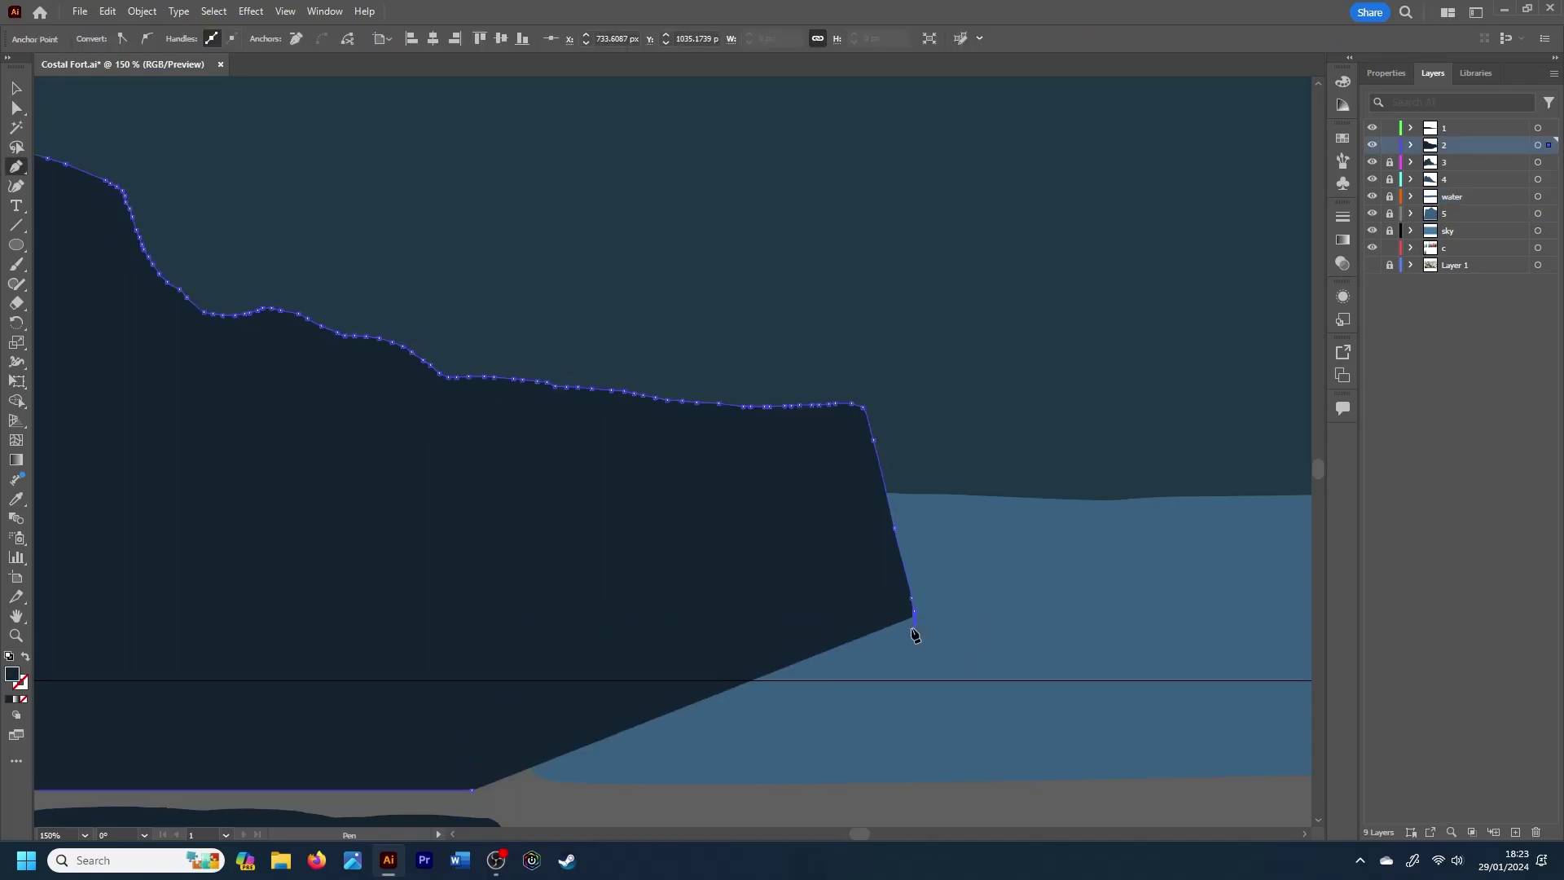
{"action": "left_click", "coordinate": [838, 661]}
{"action": "left_click", "coordinate": [741, 666]}
{"action": "left_click", "coordinate": [661, 676]}
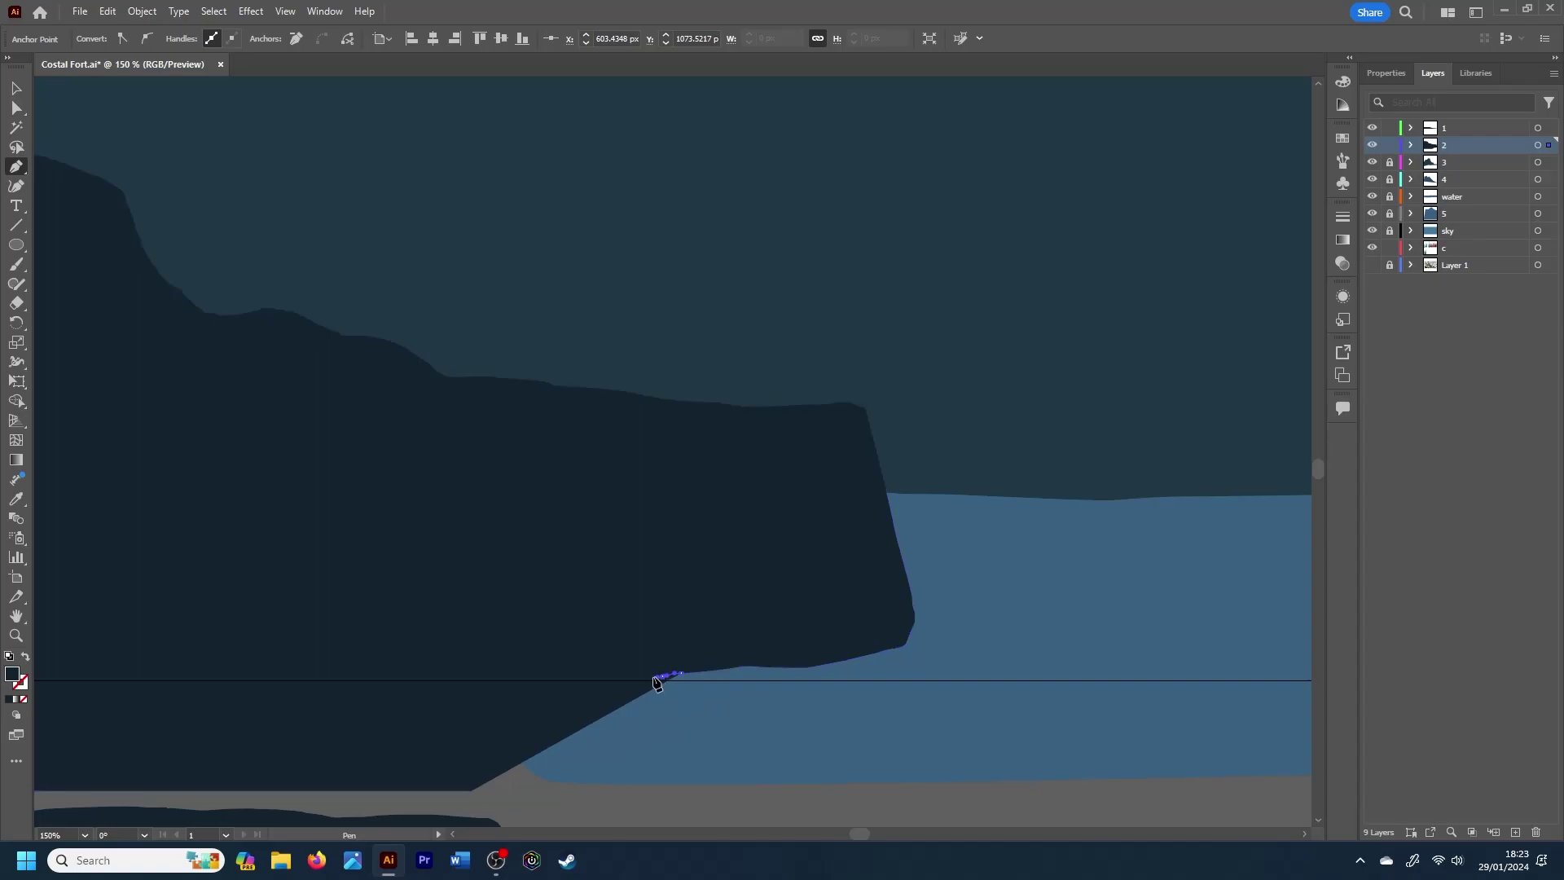
{"action": "left_click", "coordinate": [603, 700]}
{"action": "left_click", "coordinate": [471, 788]}
{"action": "key", "text": "v"}
{"action": "key", "text": "ctrl+shift+a"}
{"action": "key", "text": "ctrl+minus"}
{"action": "key", "text": "ctrl+minus"}
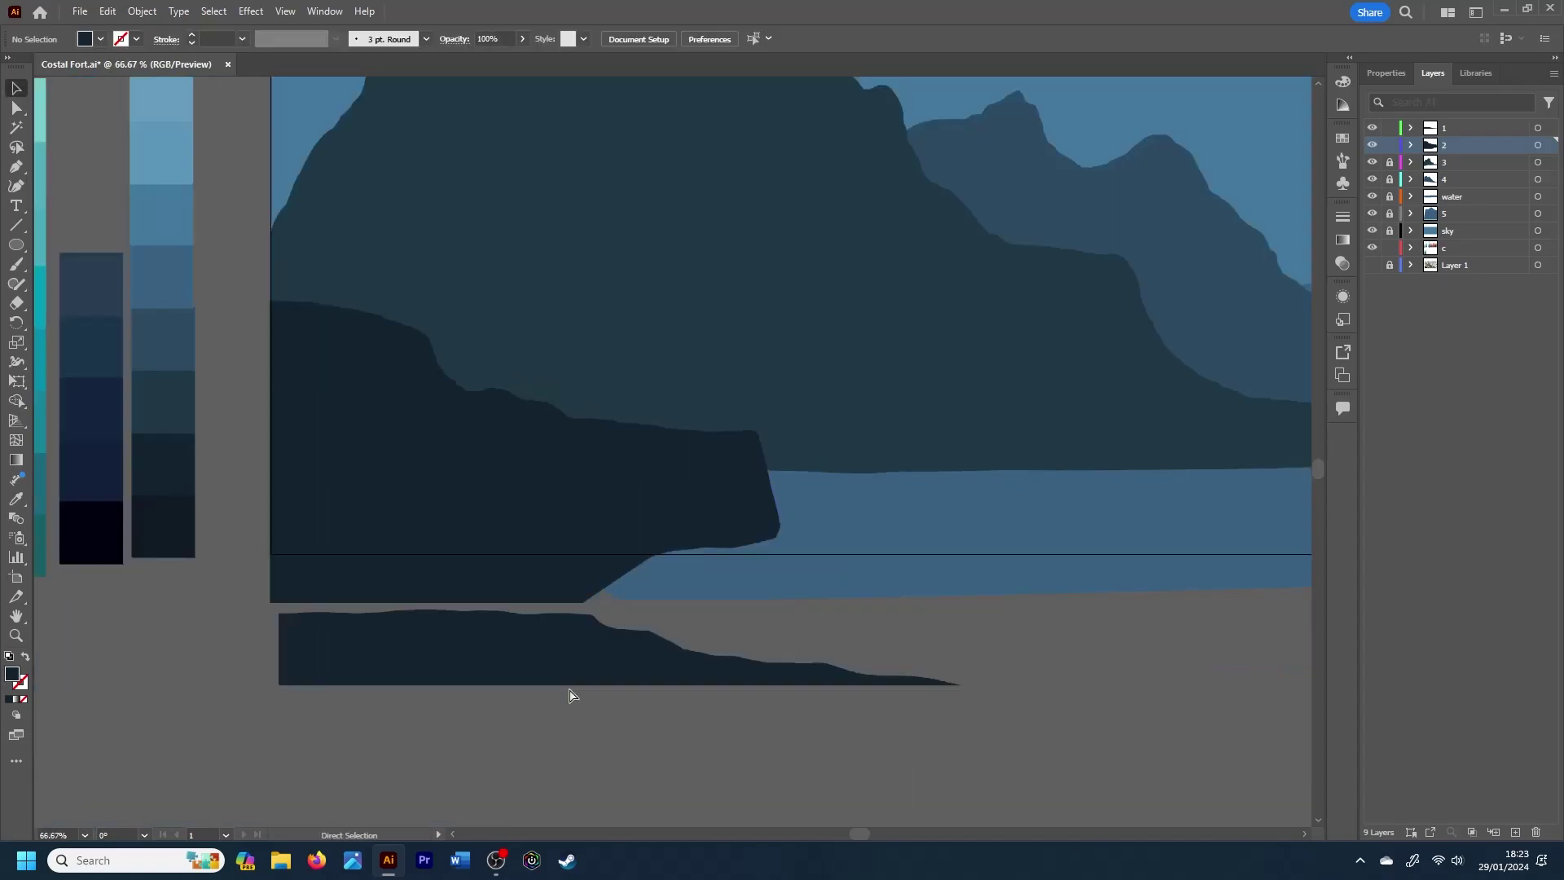
{"action": "key", "text": "ctrl+minus"}
{"action": "key", "text": "ctrl+minus"}
{"action": "key", "text": "ctrl+minus"}
Step: Undo the new edge and try extending the cliff edge downward again
{"action": "key", "text": "ctrl+plus"}
{"action": "key", "text": "ctrl+plus"}
{"action": "key", "text": "ctrl+plus"}
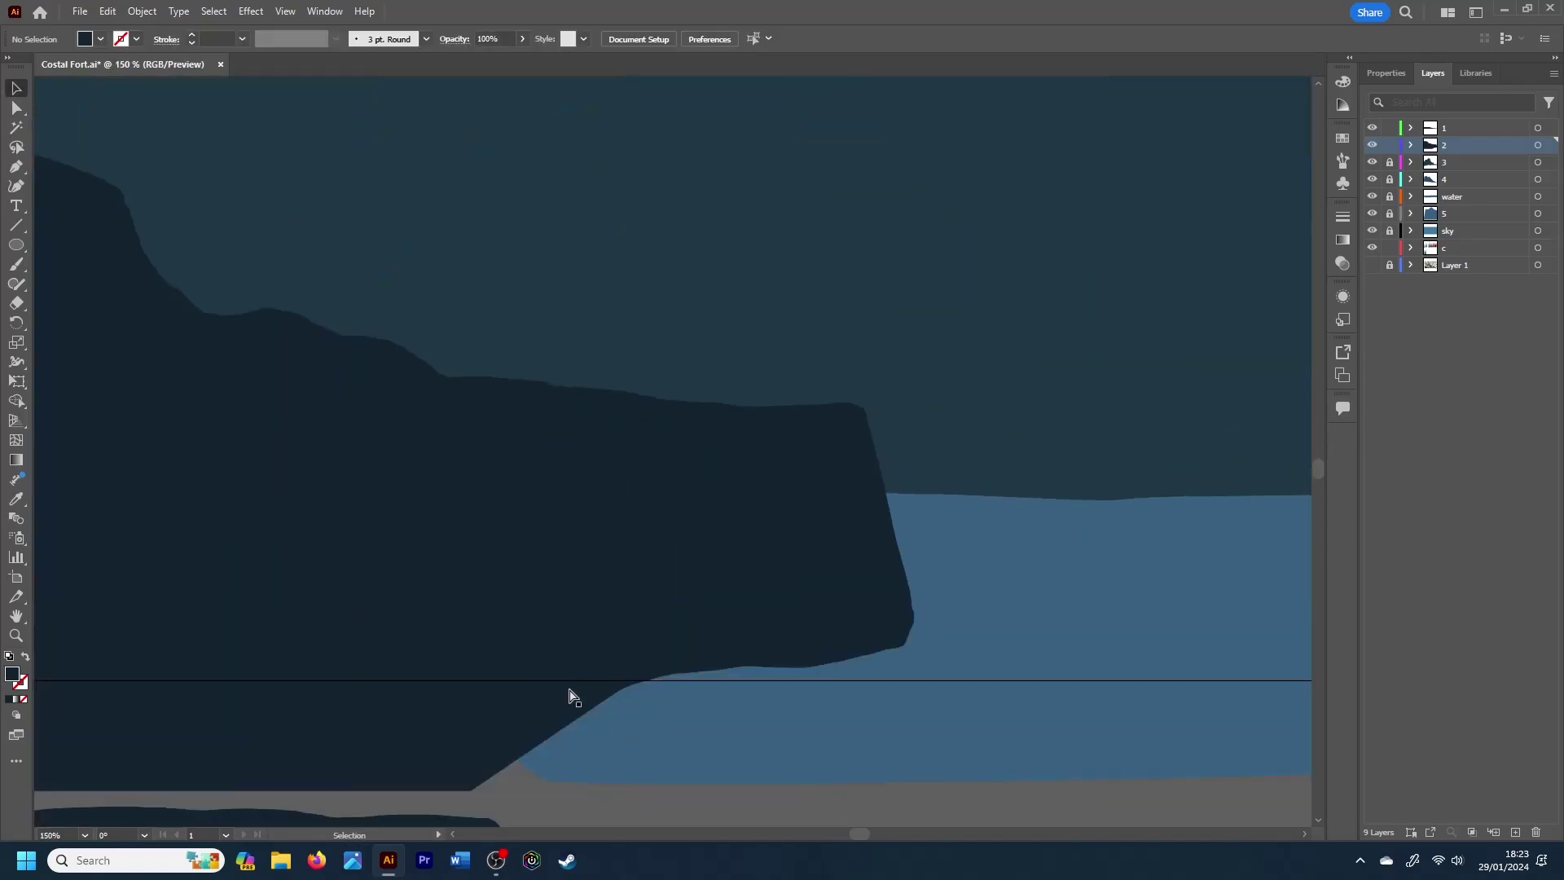
{"action": "key", "text": "ctrl+z"}
{"action": "key", "text": "ctrl+z"}
{"action": "key", "text": "ctrl+z"}
{"action": "key", "text": "ctrl+z"}
{"action": "key", "text": "ctrl+plus"}
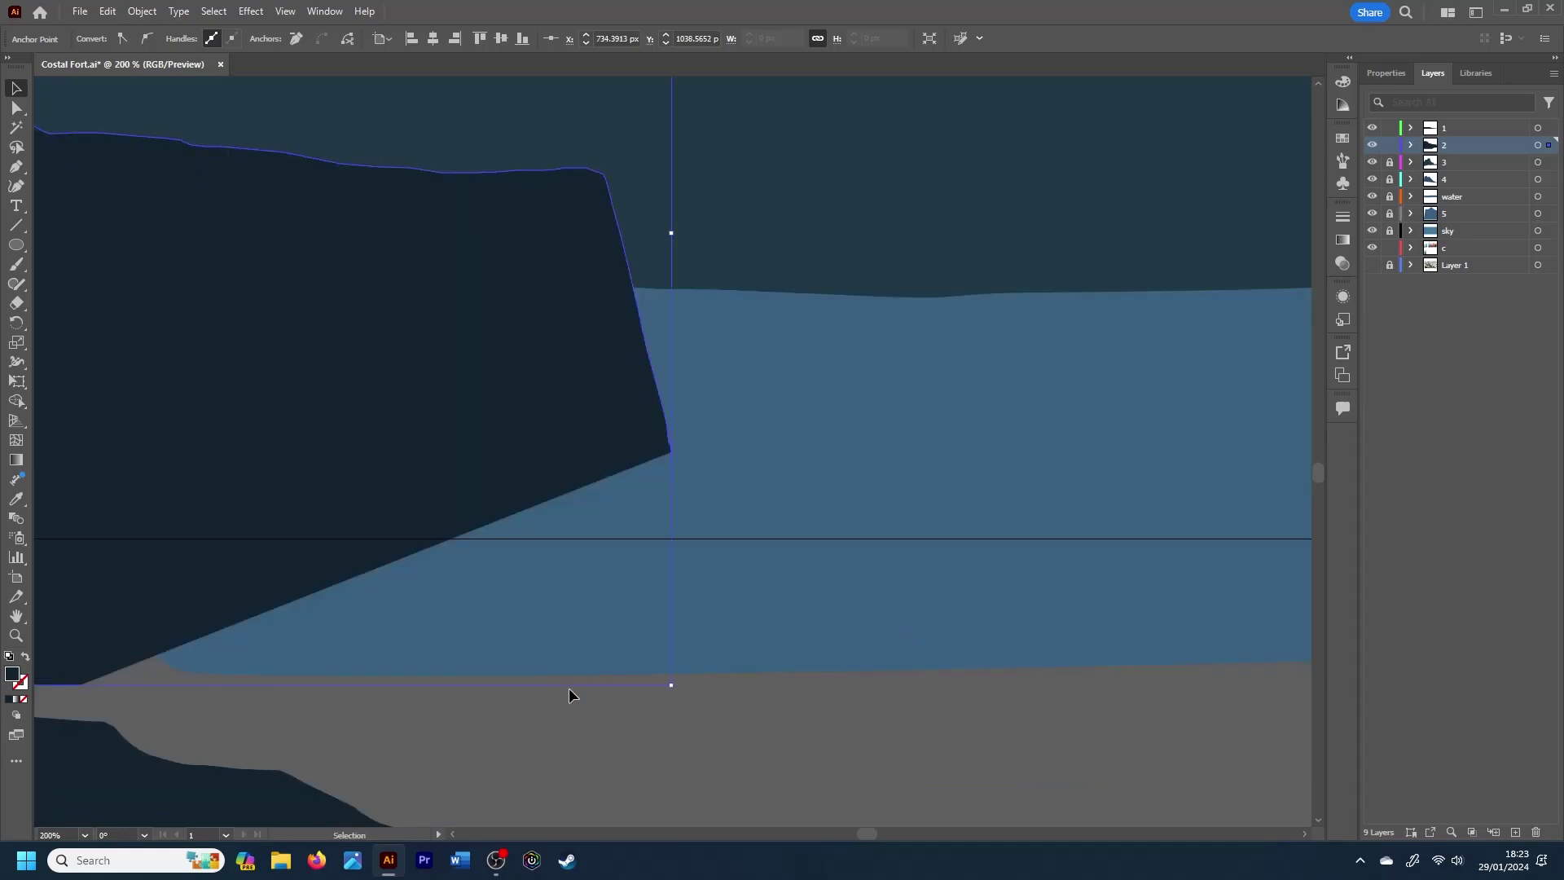
{"action": "key", "text": "p"}
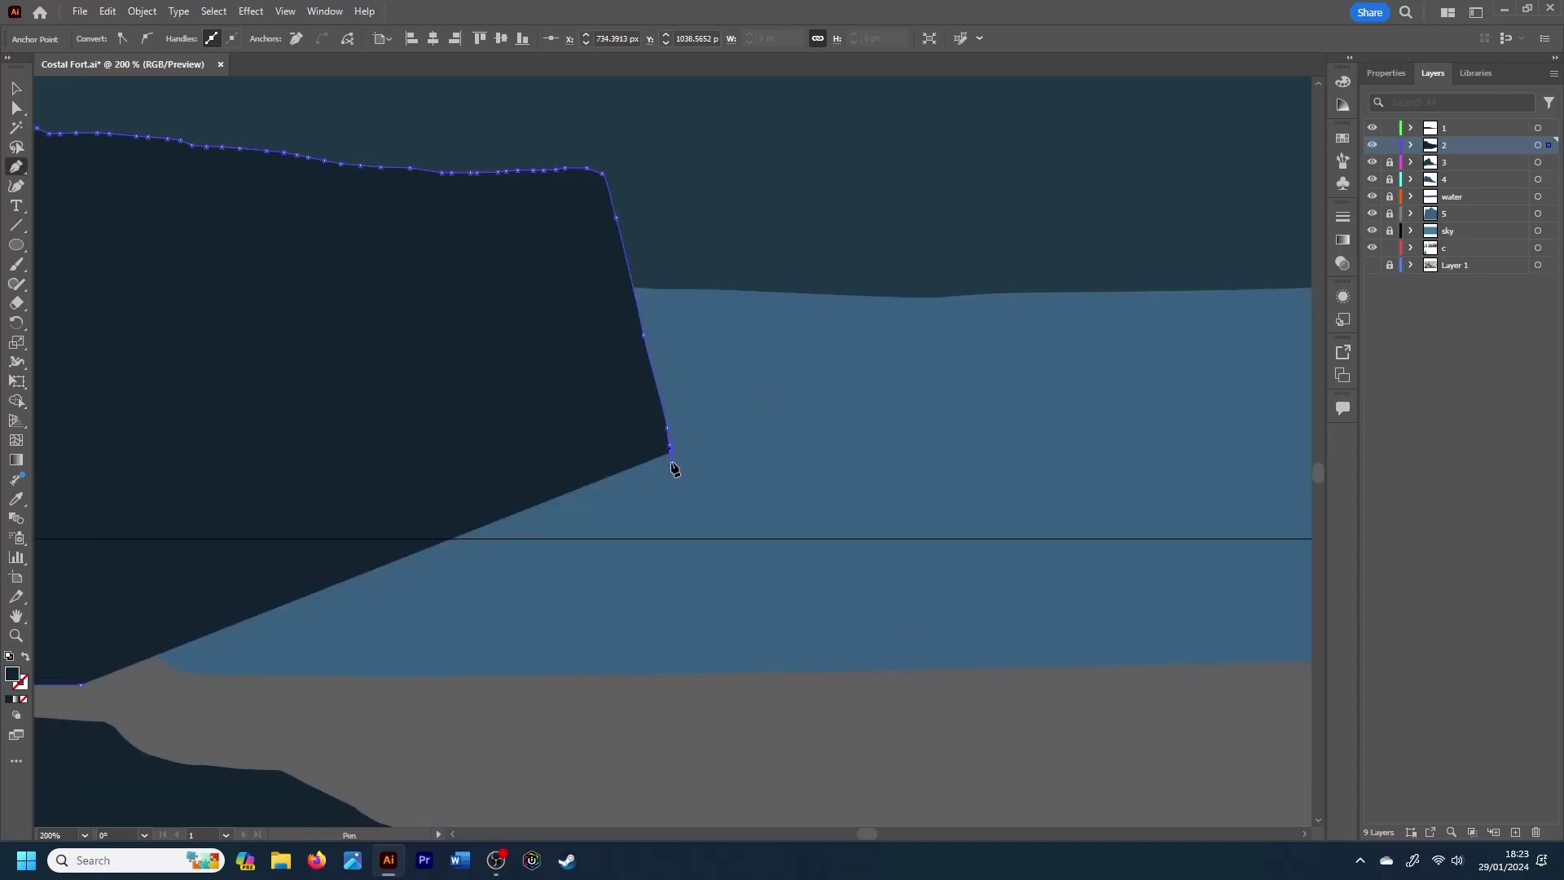
{"action": "left_click", "coordinate": [671, 477]}
{"action": "left_click", "coordinate": [649, 536]}
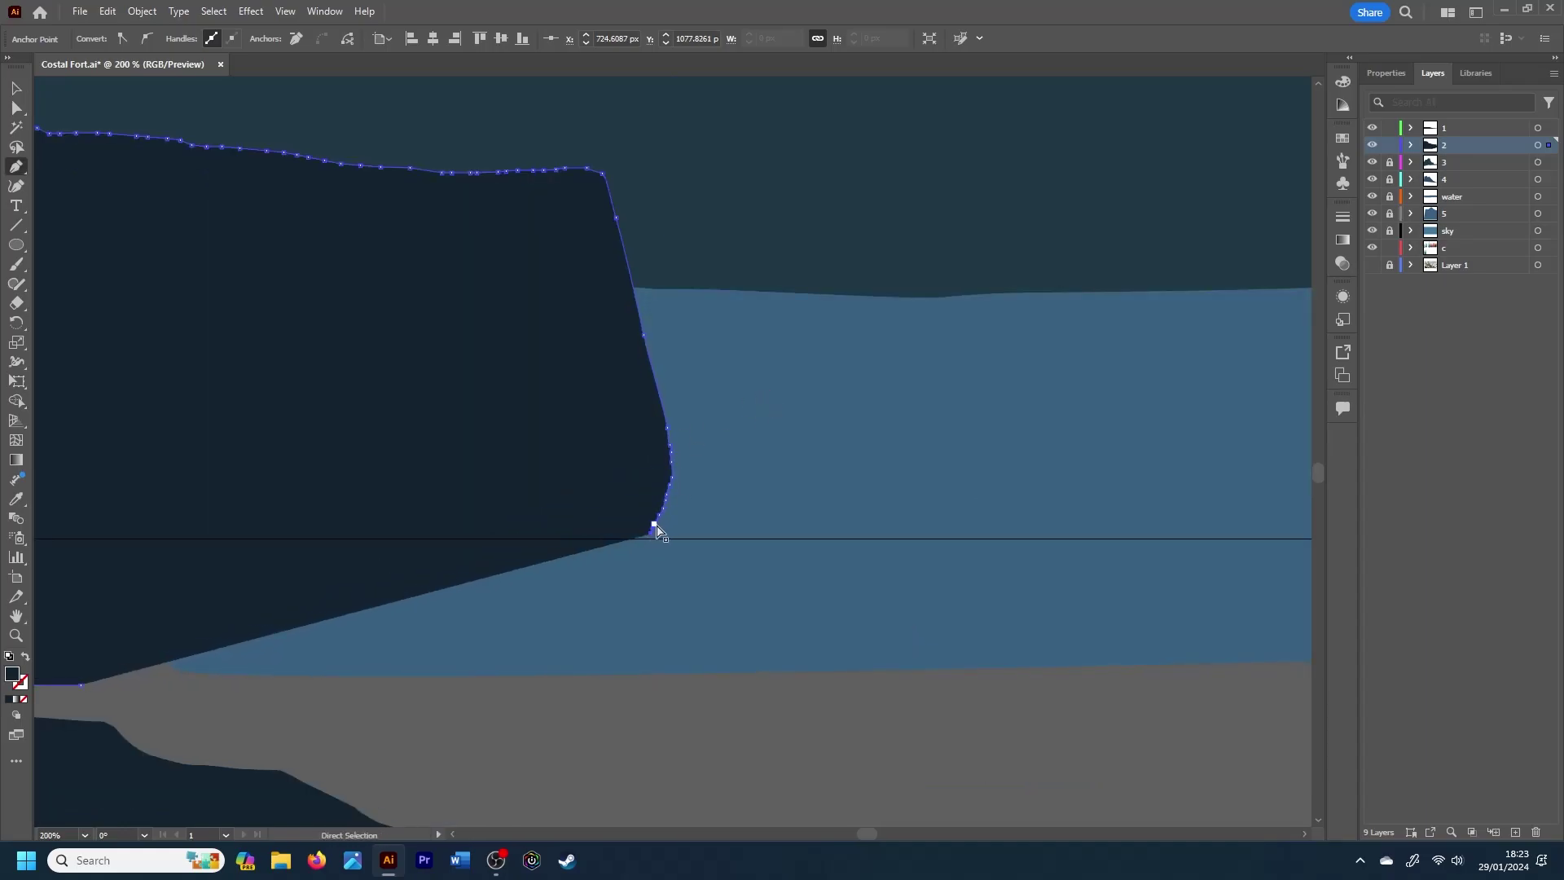
{"action": "key", "text": "ctrl+z"}
{"action": "key", "text": "ctrl+z"}
{"action": "key", "text": "ctrl+z"}
Step: Redraw the cliff's lower right edge down to the water and close the path
{"action": "left_click", "coordinate": [675, 485]}
{"action": "left_click", "coordinate": [674, 496]}
{"action": "left_click", "coordinate": [660, 544]}
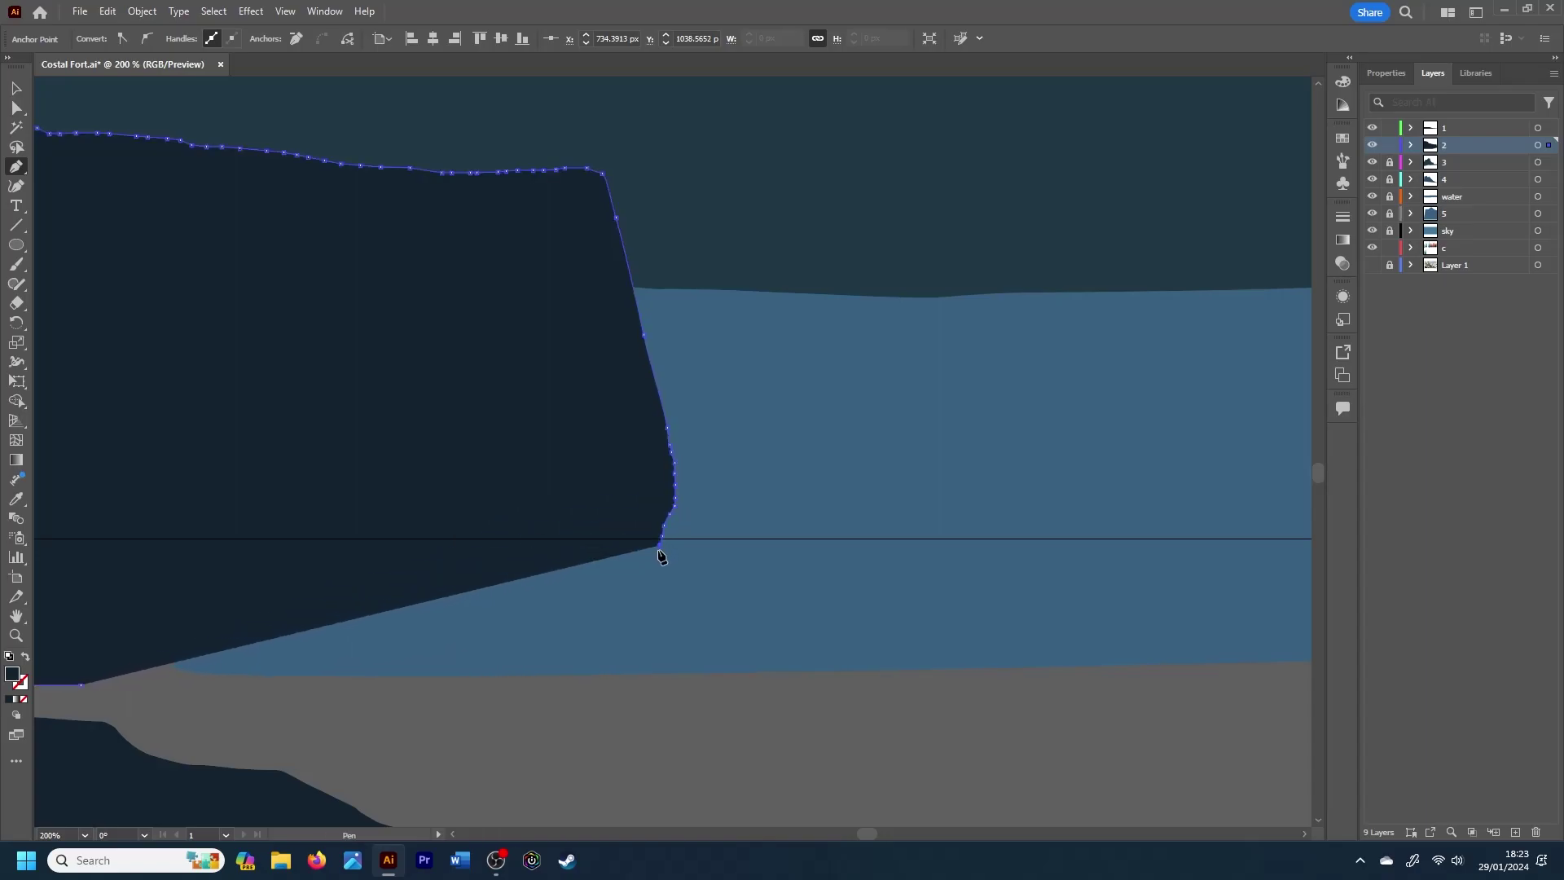
{"action": "left_click", "coordinate": [83, 685]}
{"action": "left_click", "coordinate": [280, 698], "text": "ctrl"}
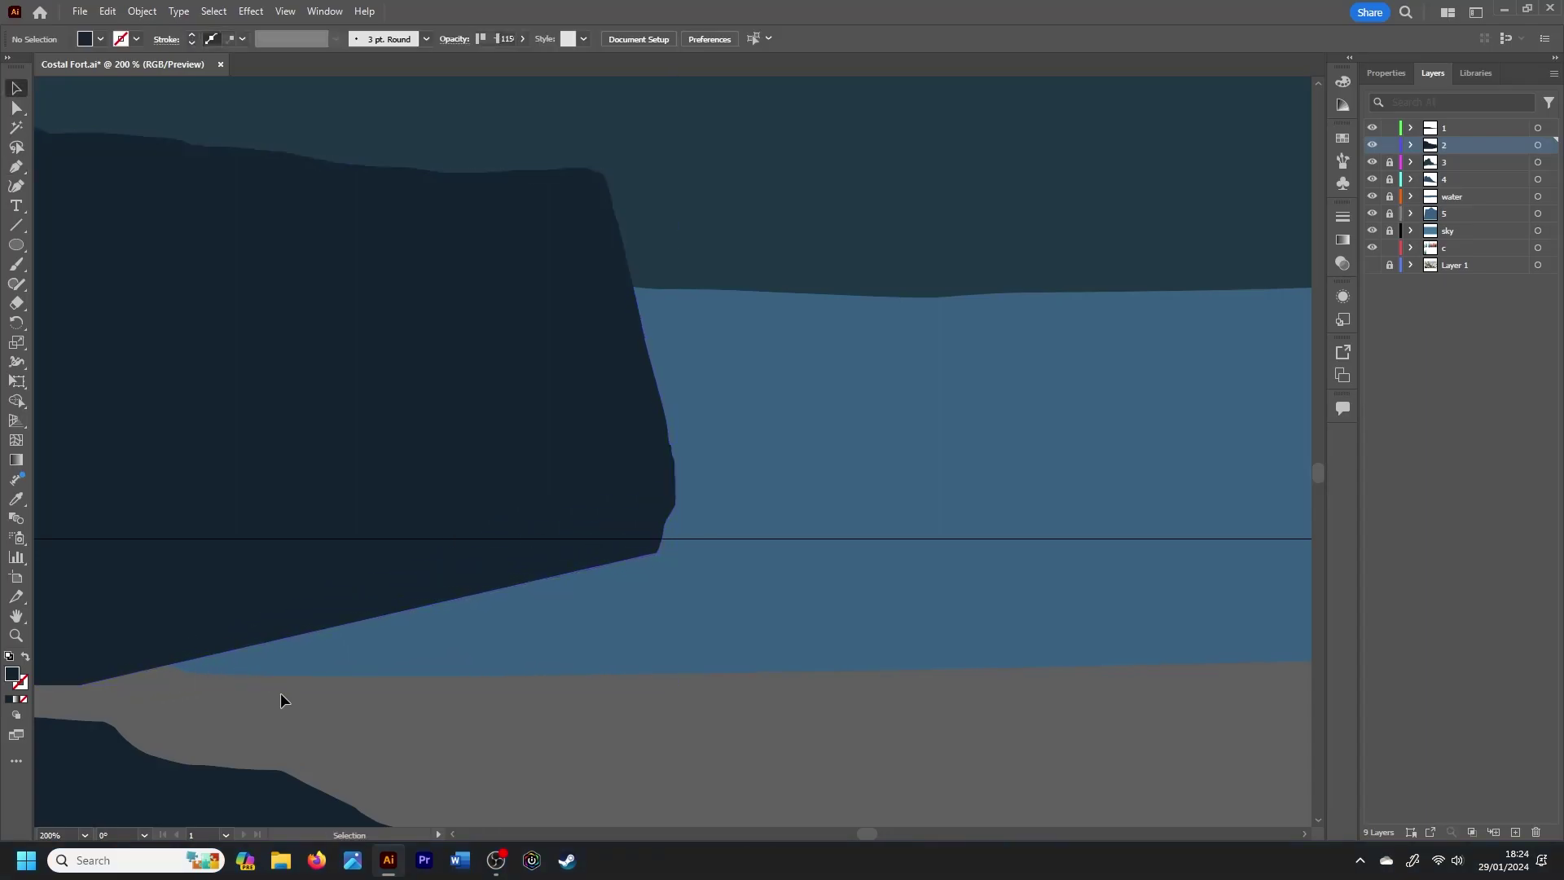
{"action": "key", "text": "ctrl+minus"}
{"action": "key", "text": "ctrl+minus"}
{"action": "key", "text": "ctrl+minus"}
{"action": "key", "text": "ctrl+minus"}
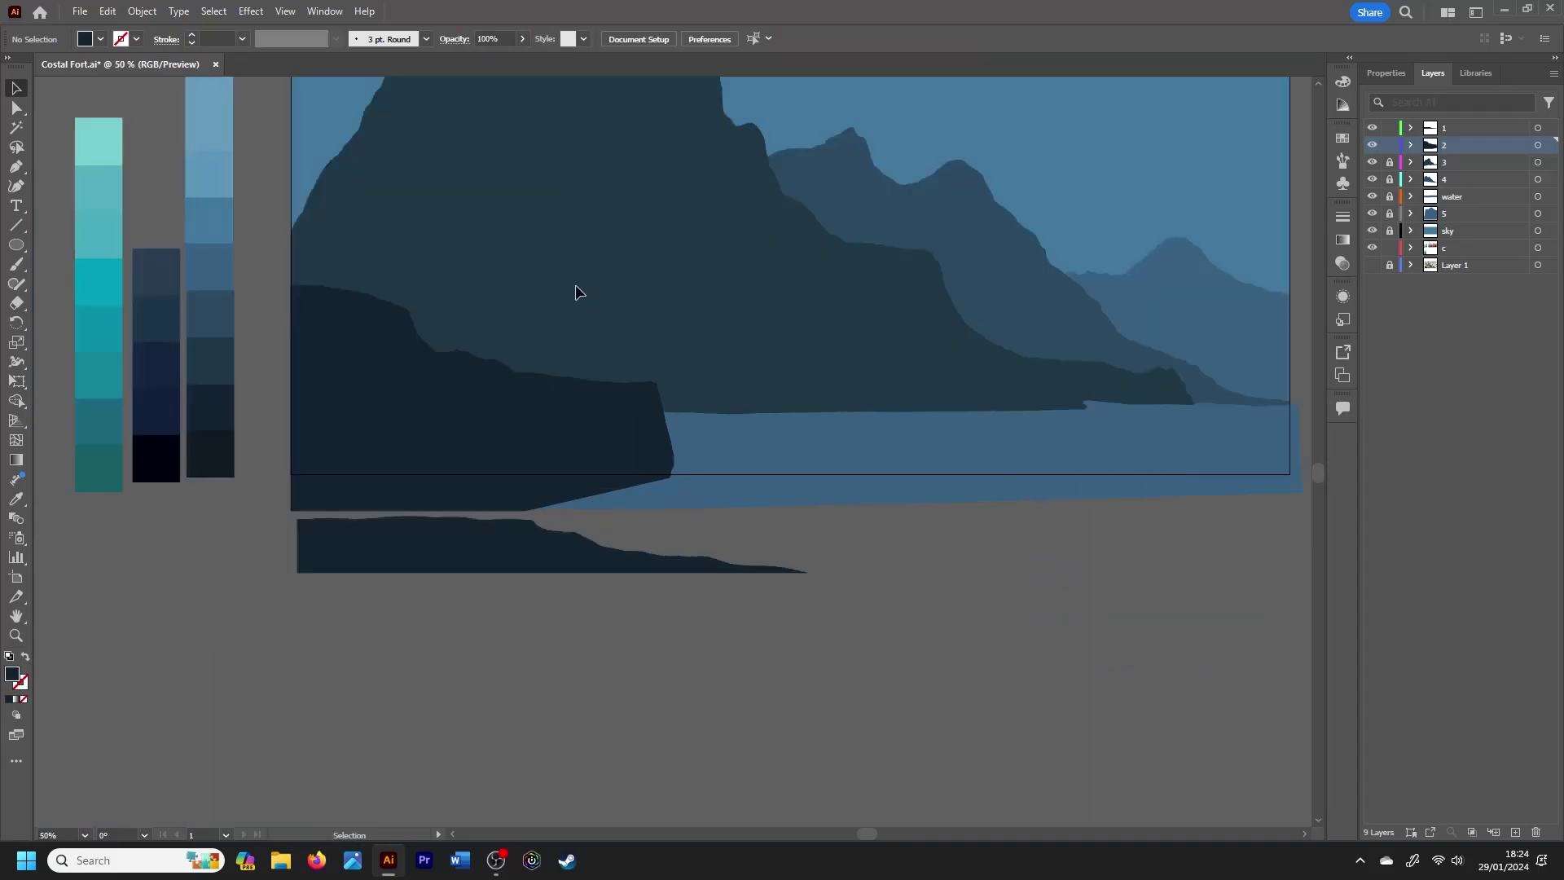
{"action": "key", "text": "ctrl+minus"}
Step: Raise the lower left cliff's bottom corners to flatten its bottom edge
{"action": "left_click", "coordinate": [506, 482]}
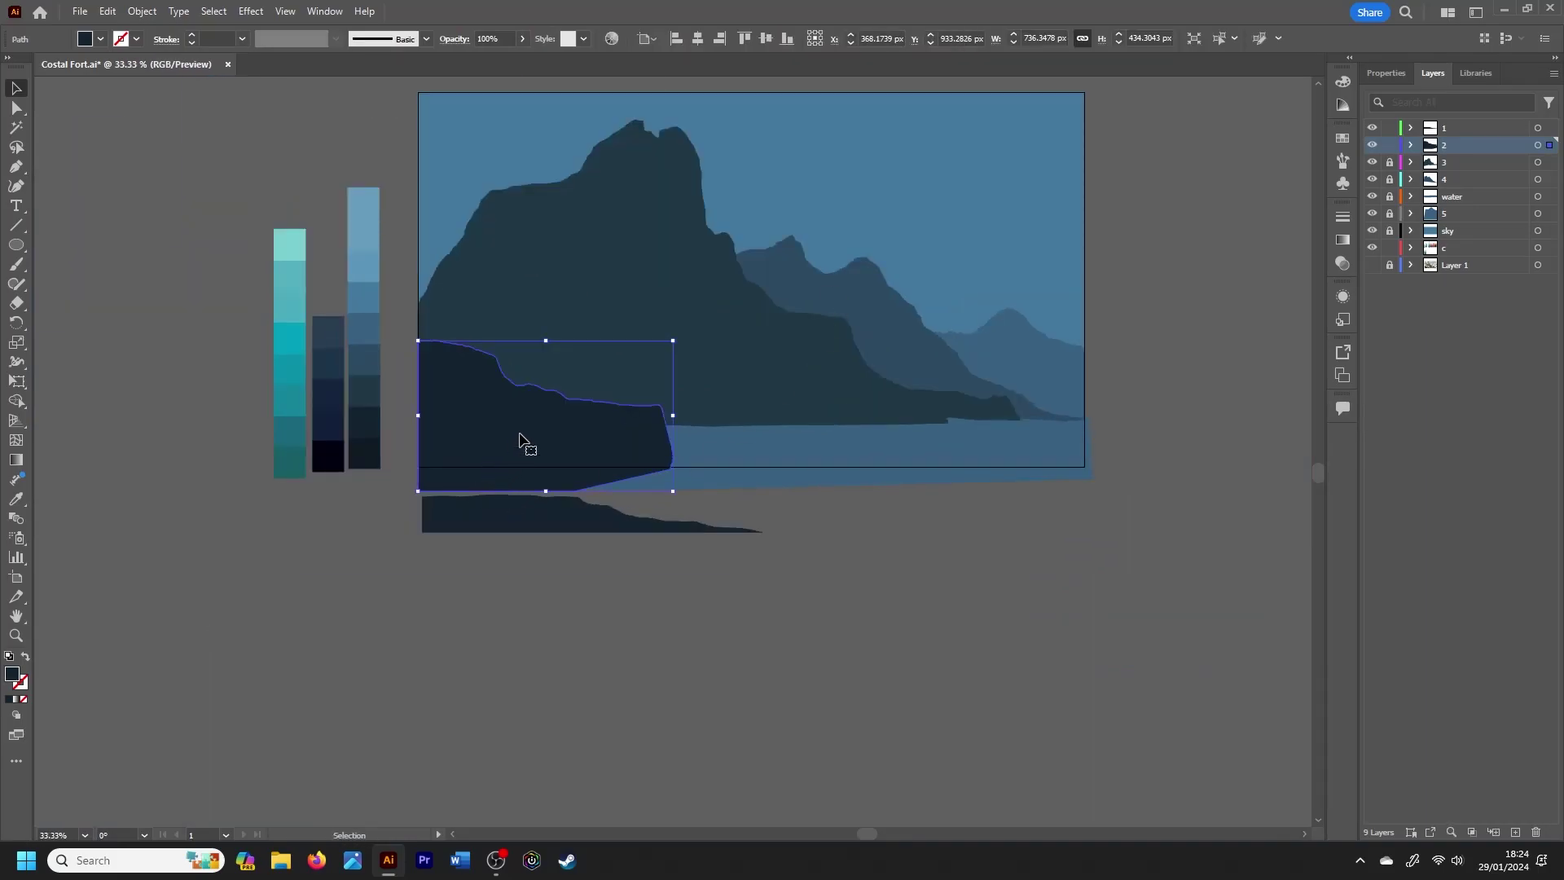
{"action": "key", "text": "ctrl+plus"}
{"action": "key", "text": "ctrl+plus"}
{"action": "key", "text": "a"}
{"action": "left_click_drag", "start_coordinate": [417, 601], "coordinate": [417, 559]}
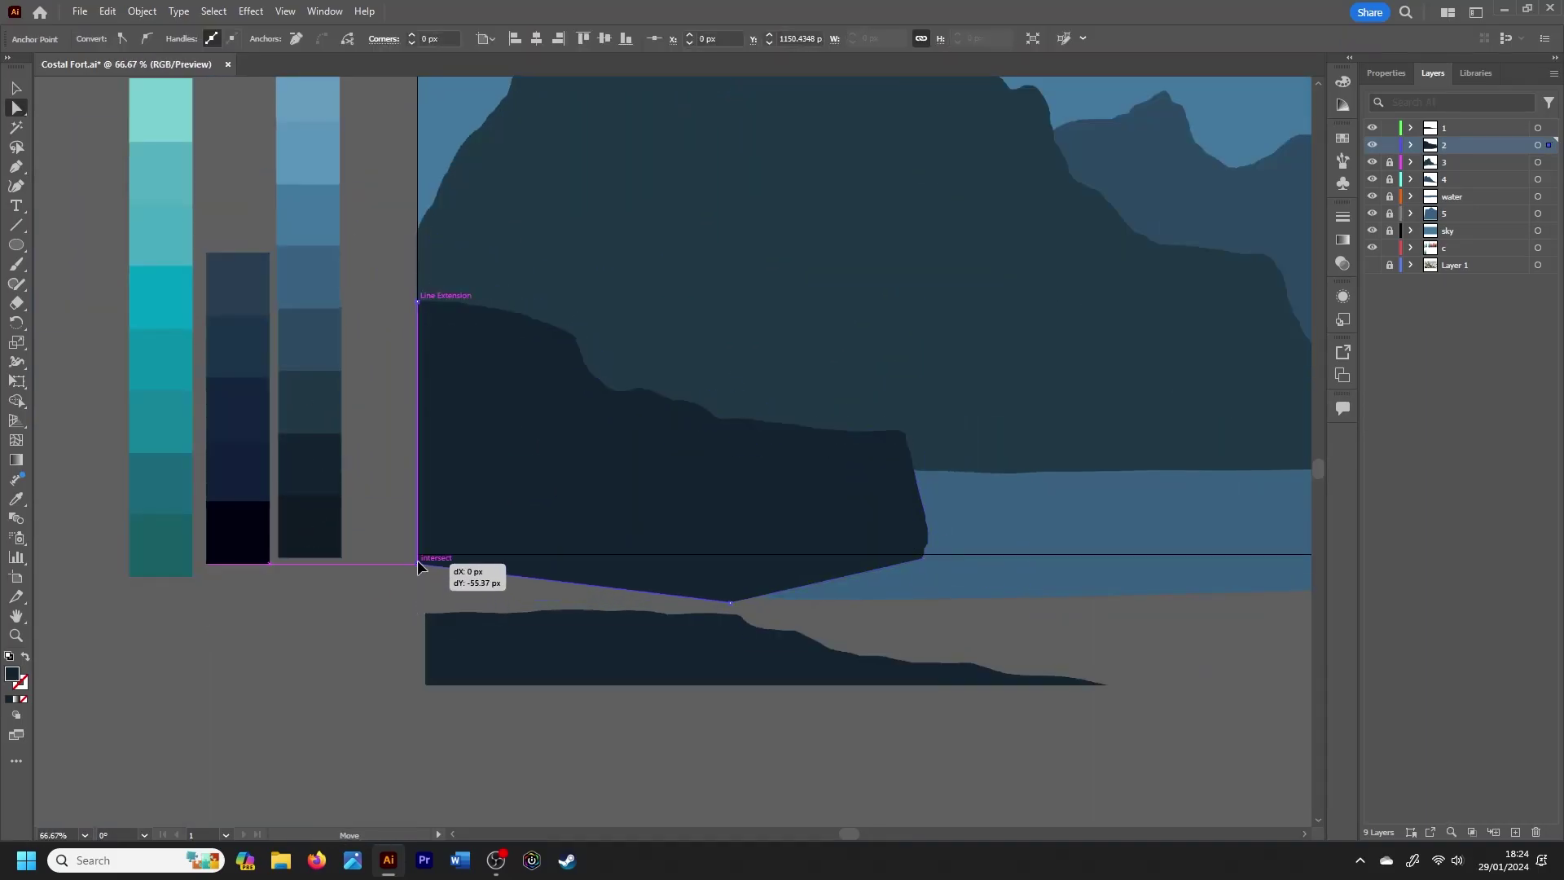
{"action": "left_click_drag", "start_coordinate": [729, 603], "coordinate": [733, 557]}
{"action": "left_click", "coordinate": [743, 590]}
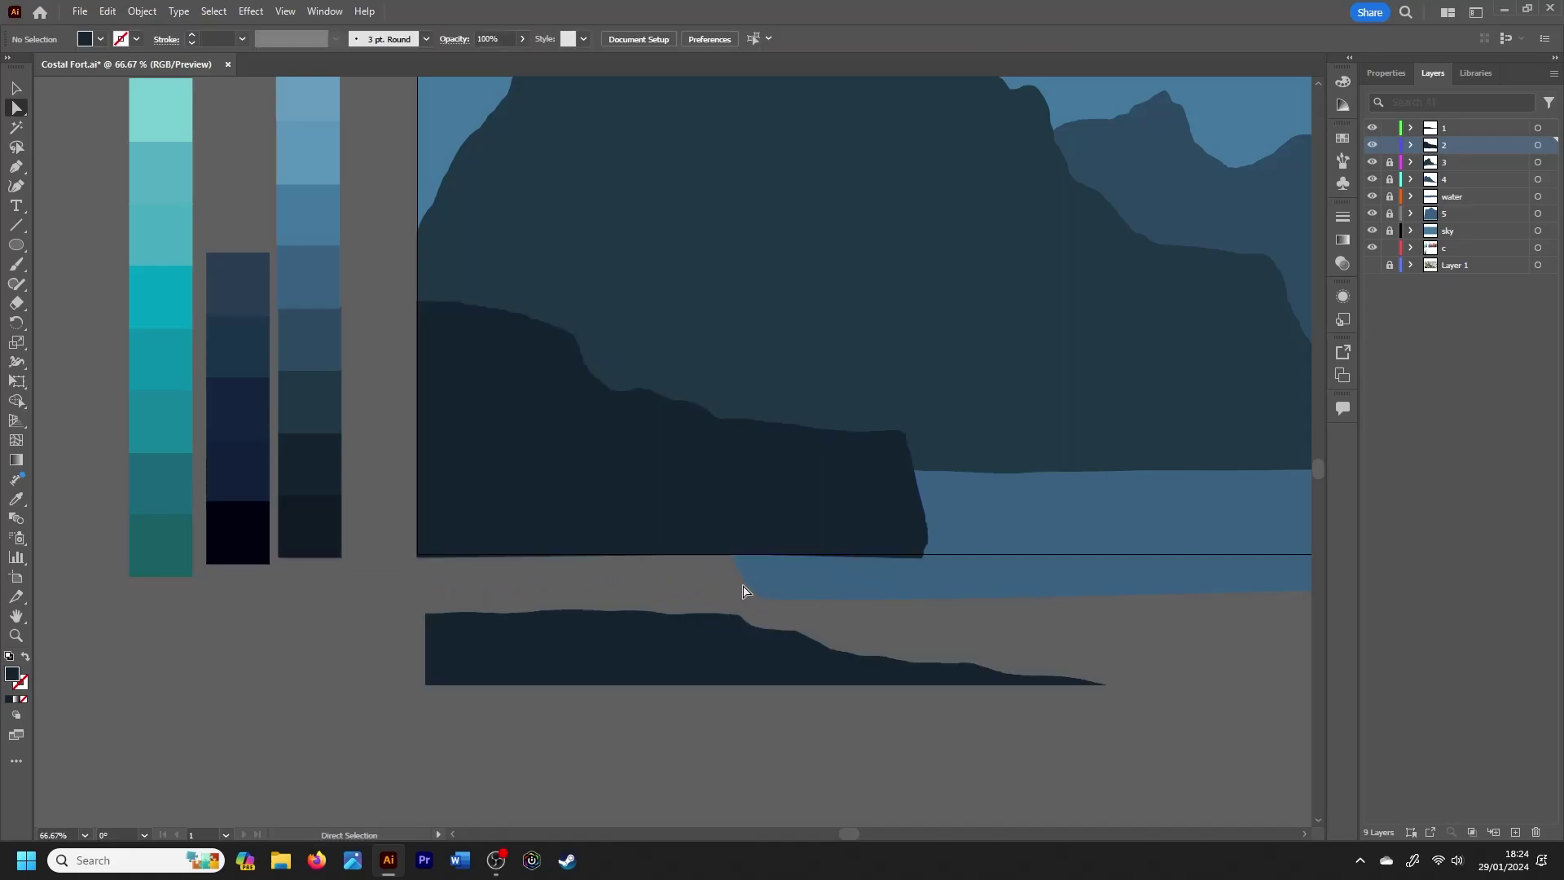
{"action": "left_click", "coordinate": [920, 556]}
{"action": "double_click", "coordinate": [922, 555]}
{"action": "key", "text": "Escape"}
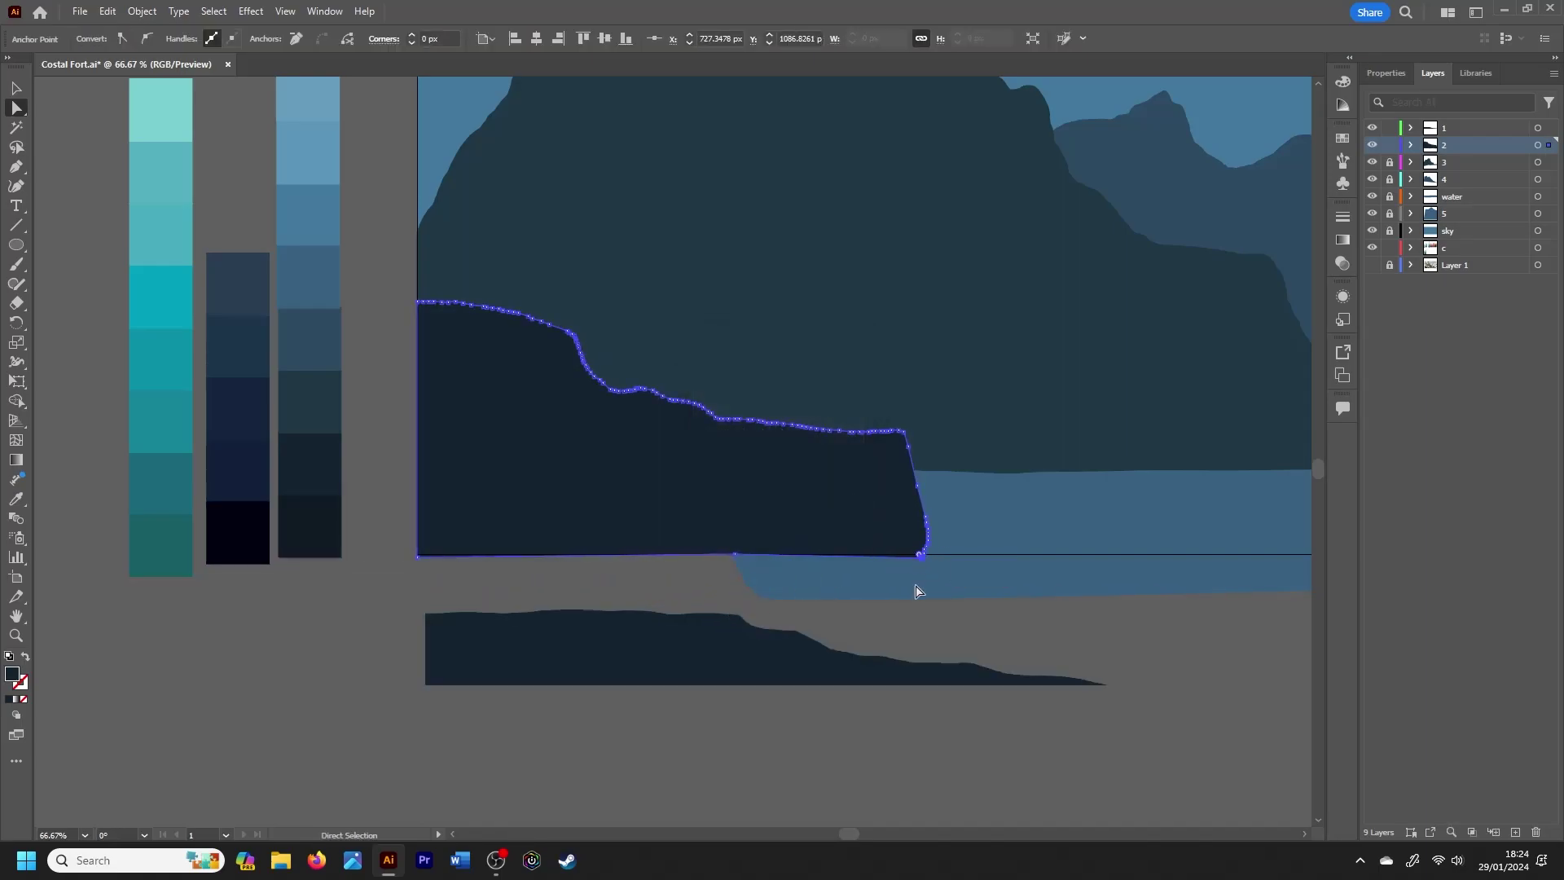
{"action": "left_click", "coordinate": [916, 591]}
Step: Drag the water's corner anchors onto the artboard's bottom-right corner and bottom edge
{"action": "left_click", "coordinate": [831, 599]}
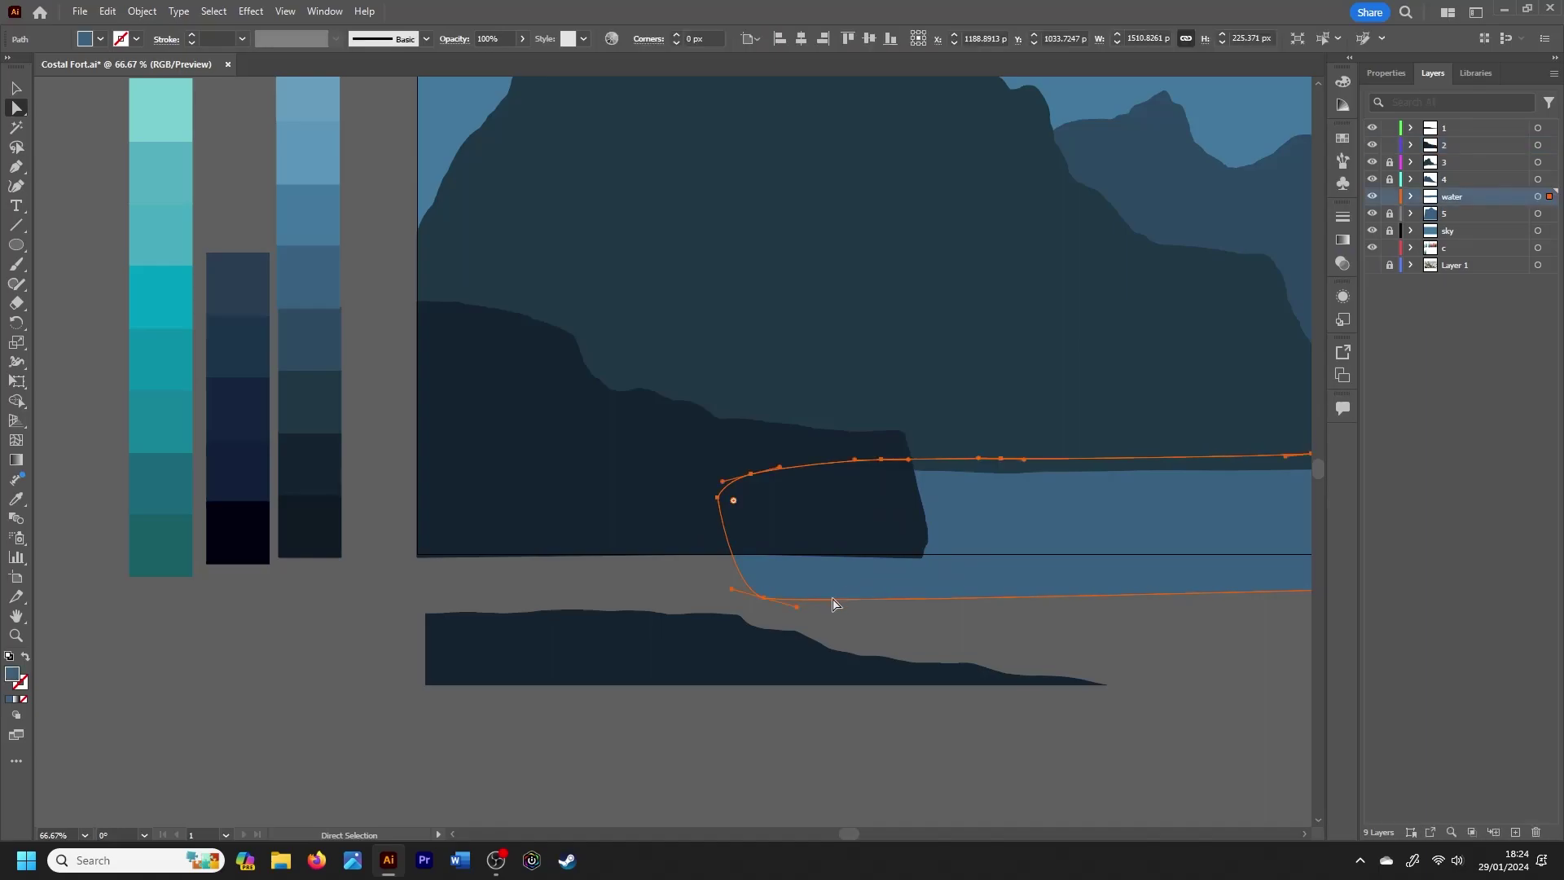
{"action": "left_click", "coordinate": [764, 597]}
{"action": "left_click_drag", "start_coordinate": [857, 832], "coordinate": [894, 832]}
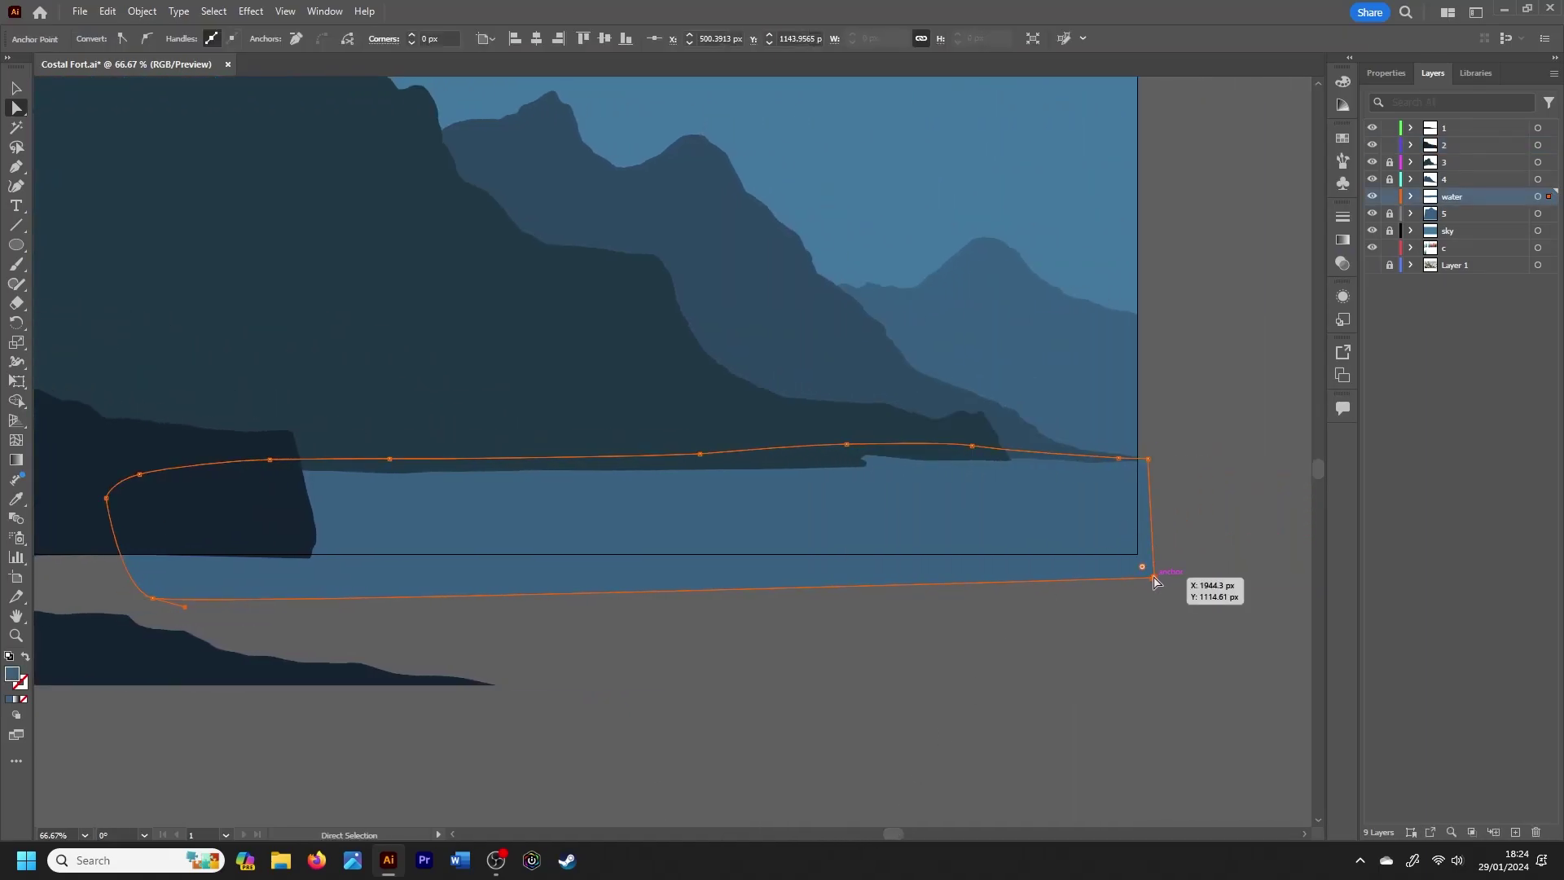
{"action": "left_click_drag", "start_coordinate": [1151, 576], "coordinate": [1137, 554]}
{"action": "left_click_drag", "start_coordinate": [1147, 461], "coordinate": [1140, 461]}
{"action": "left_click_drag", "start_coordinate": [152, 595], "coordinate": [151, 554]}
{"action": "left_click", "coordinate": [258, 616]}
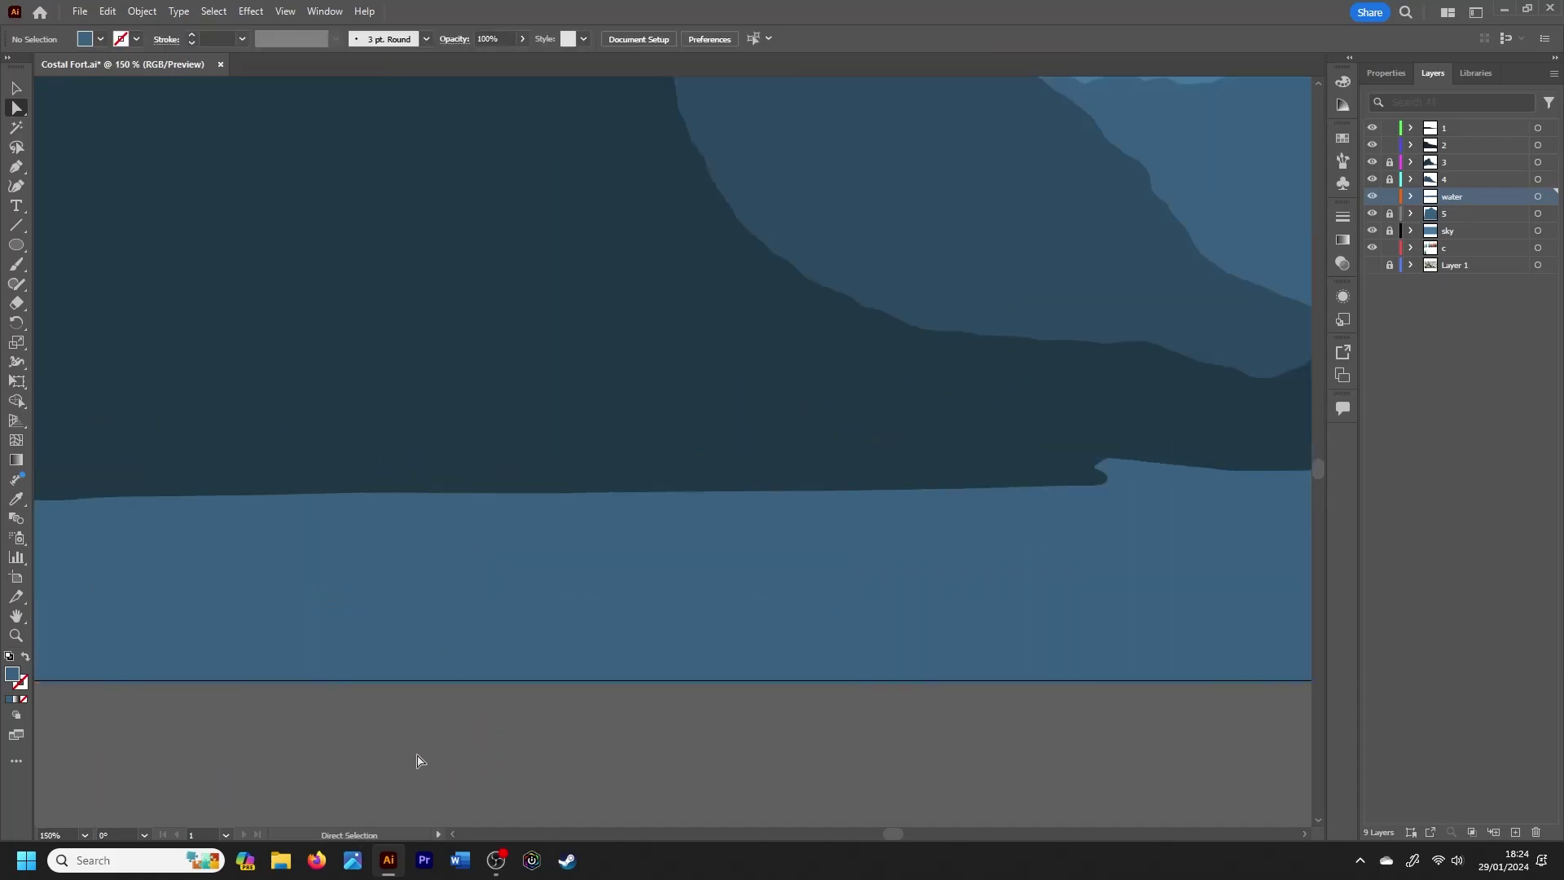
Step: Zoom out to 50% to see the scene and inspect the swatch columns and foreground rock
{"action": "key", "text": "ctrl+minus"}
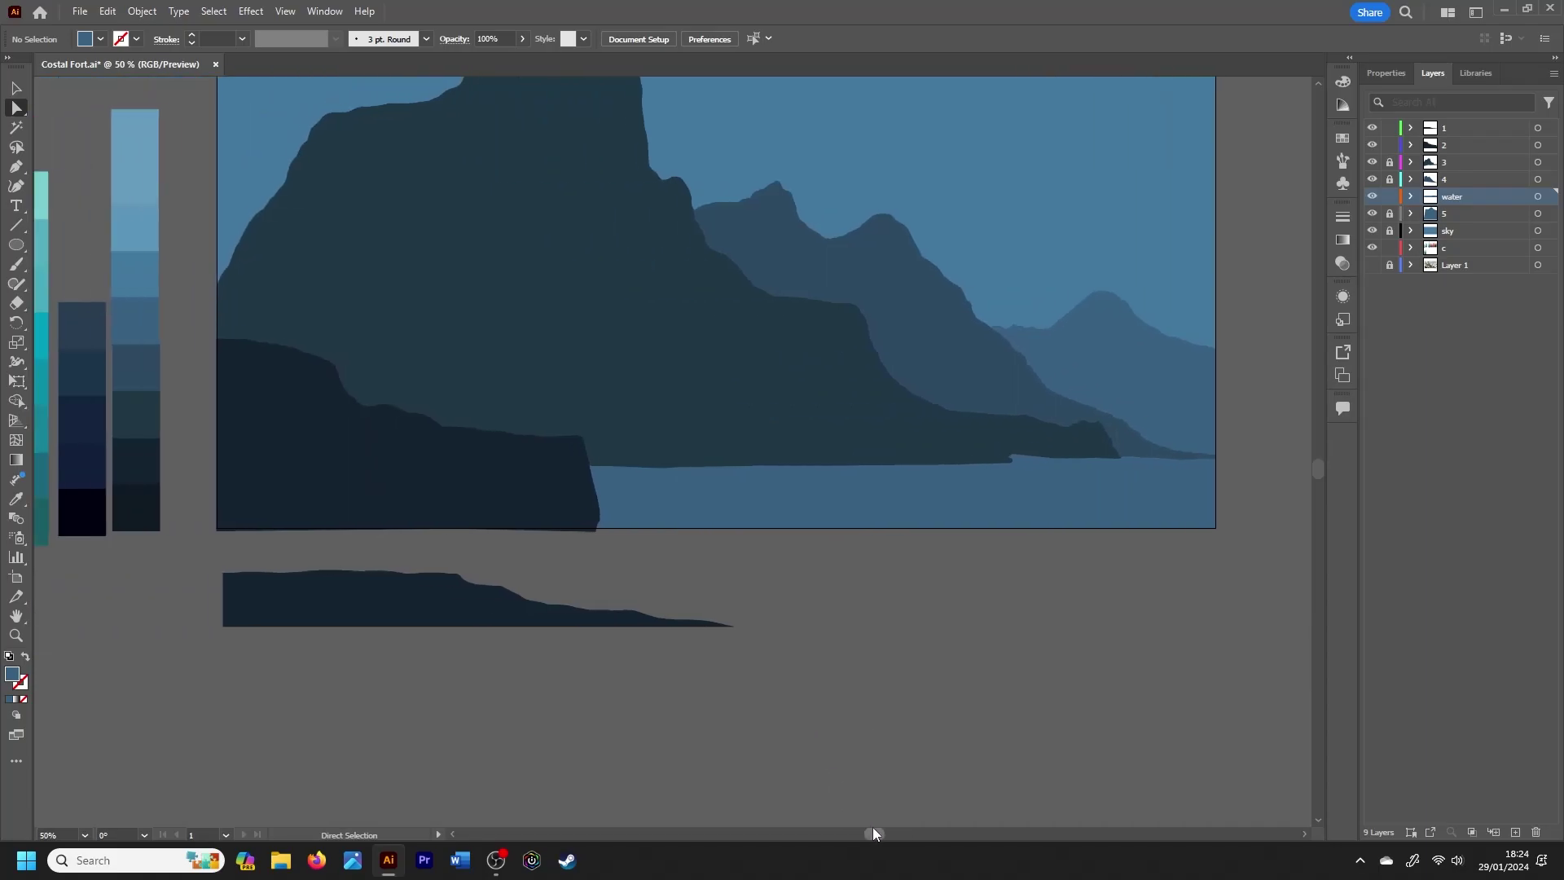
{"action": "key", "text": "v"}
{"action": "left_click_drag", "start_coordinate": [1319, 468], "coordinate": [1319, 457]}
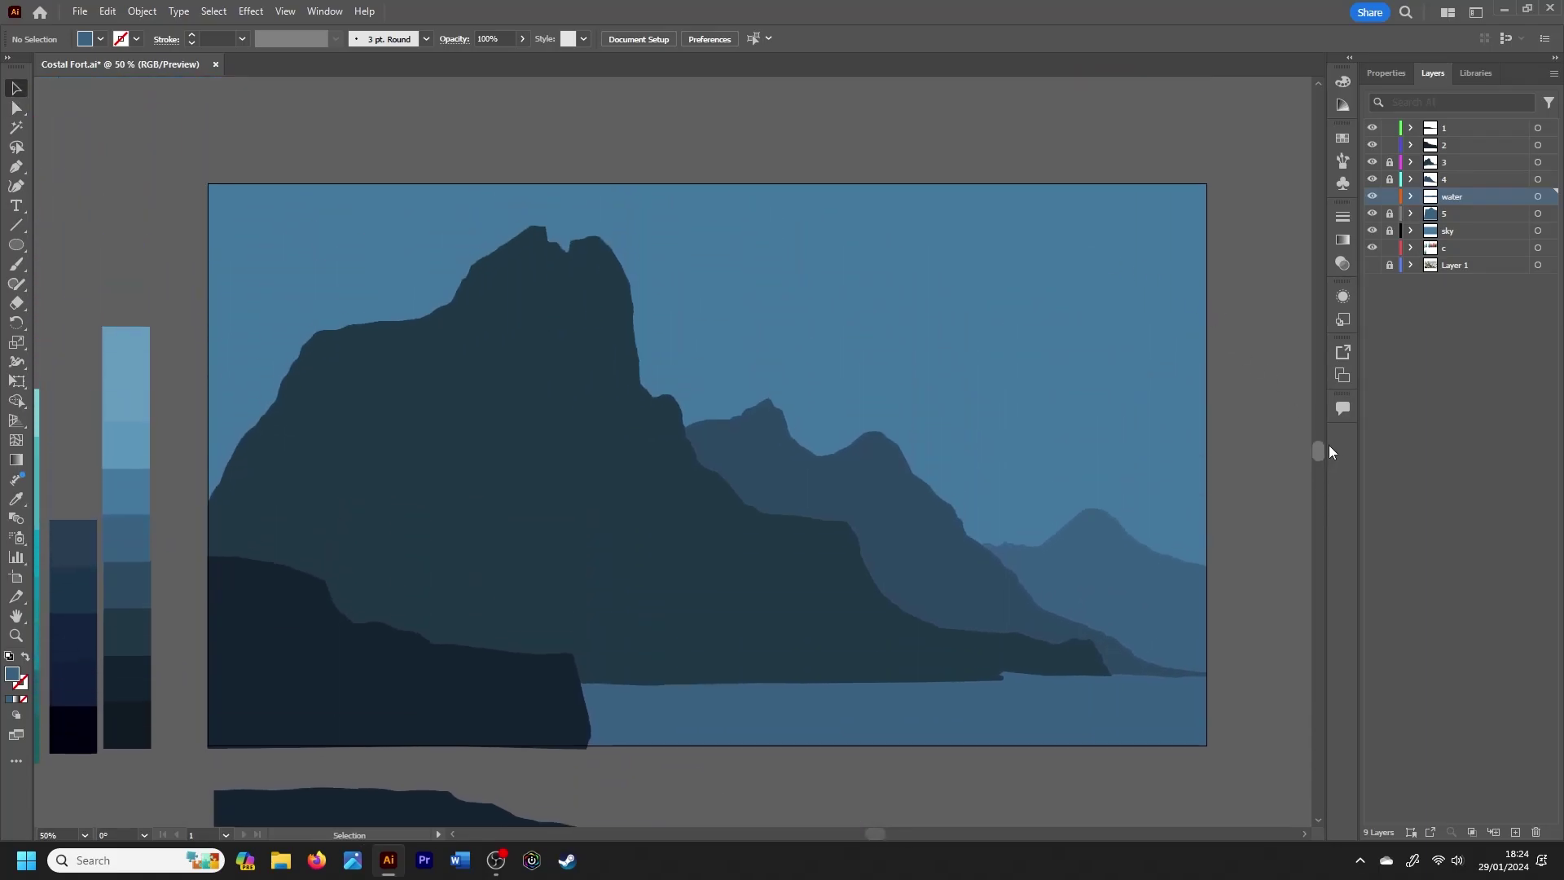
{"action": "left_click", "coordinate": [1375, 248]}
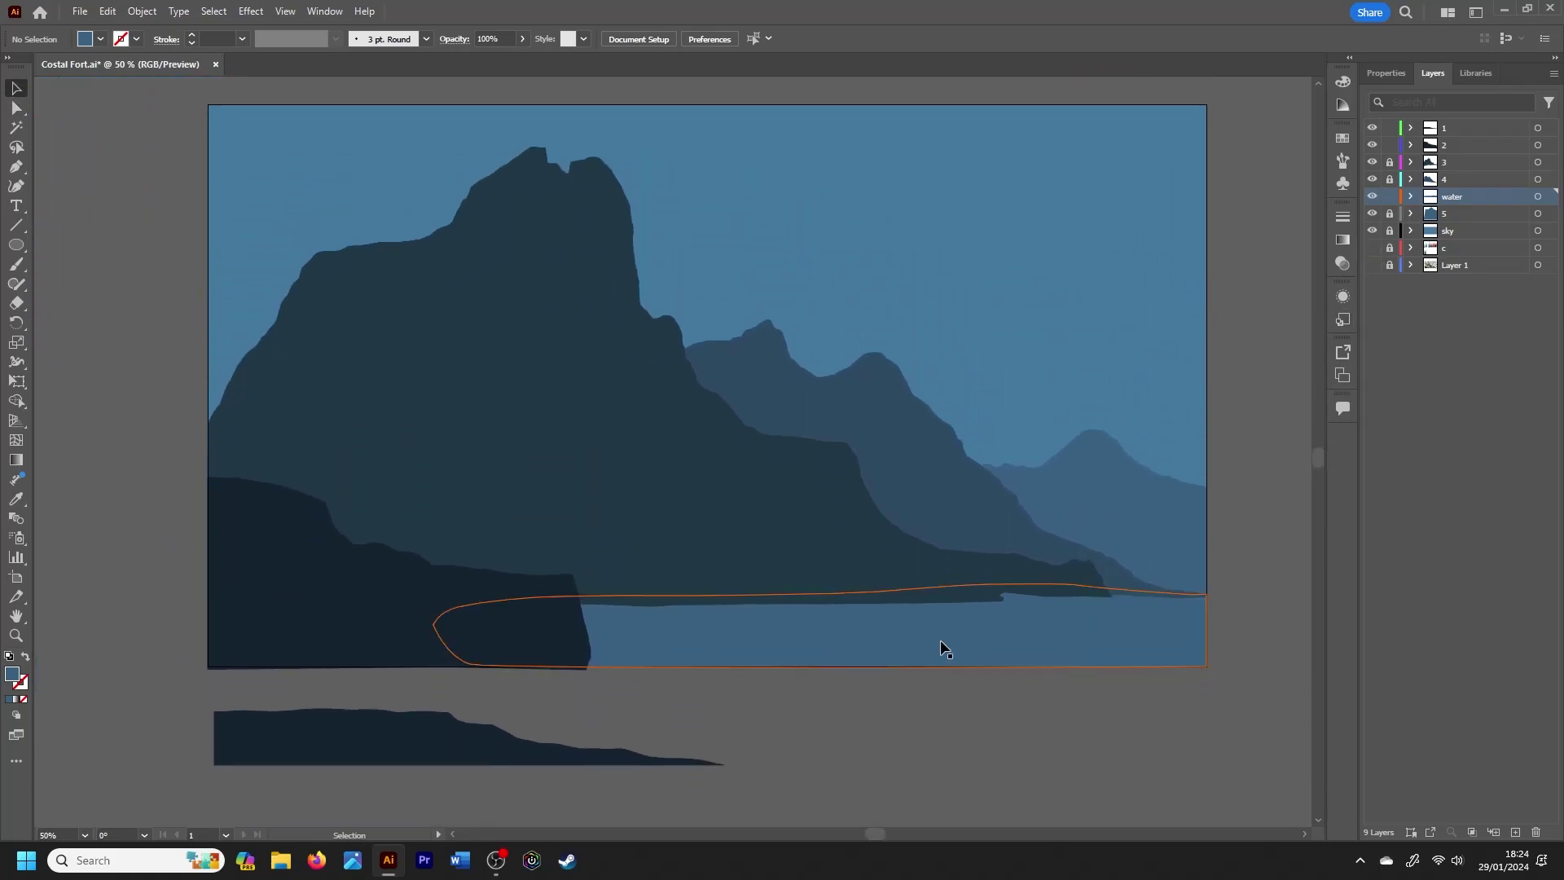
{"action": "left_click_drag", "start_coordinate": [872, 833], "coordinate": [869, 834]}
{"action": "left_click", "coordinate": [1372, 247]}
{"action": "left_click", "coordinate": [422, 635]}
{"action": "key", "text": "i"}
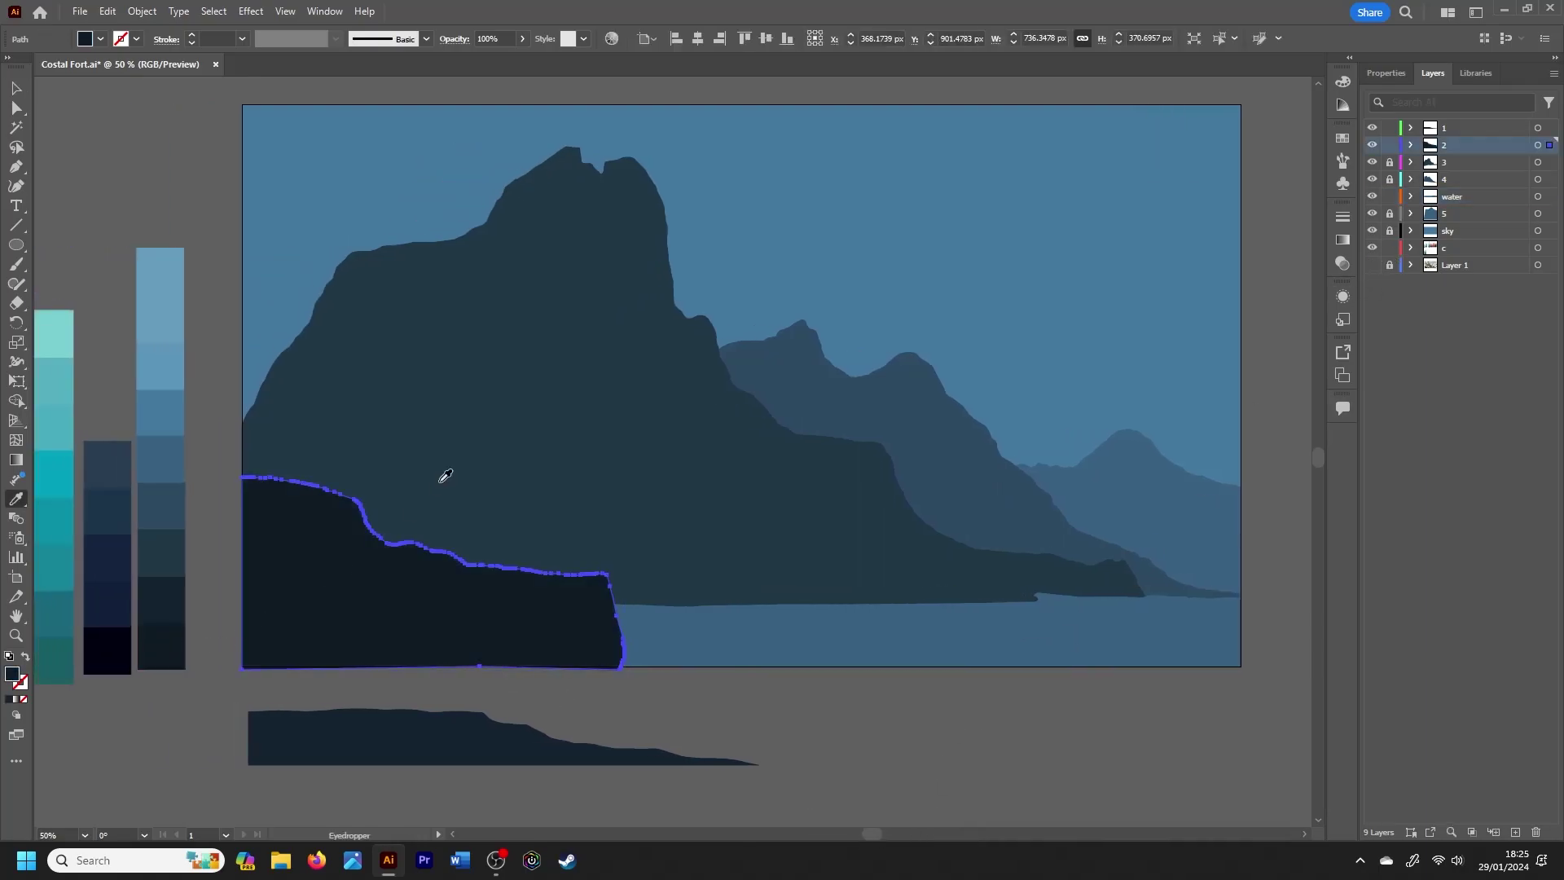
{"action": "key", "text": "ctrl+shift+a"}
{"action": "key", "text": "v"}
Step: Unlock the far mountain and sky layers and darken the mountains and sky from the swatches
{"action": "left_click_drag", "start_coordinate": [1389, 213], "coordinate": [1389, 230]}
{"action": "left_click", "coordinate": [516, 489]}
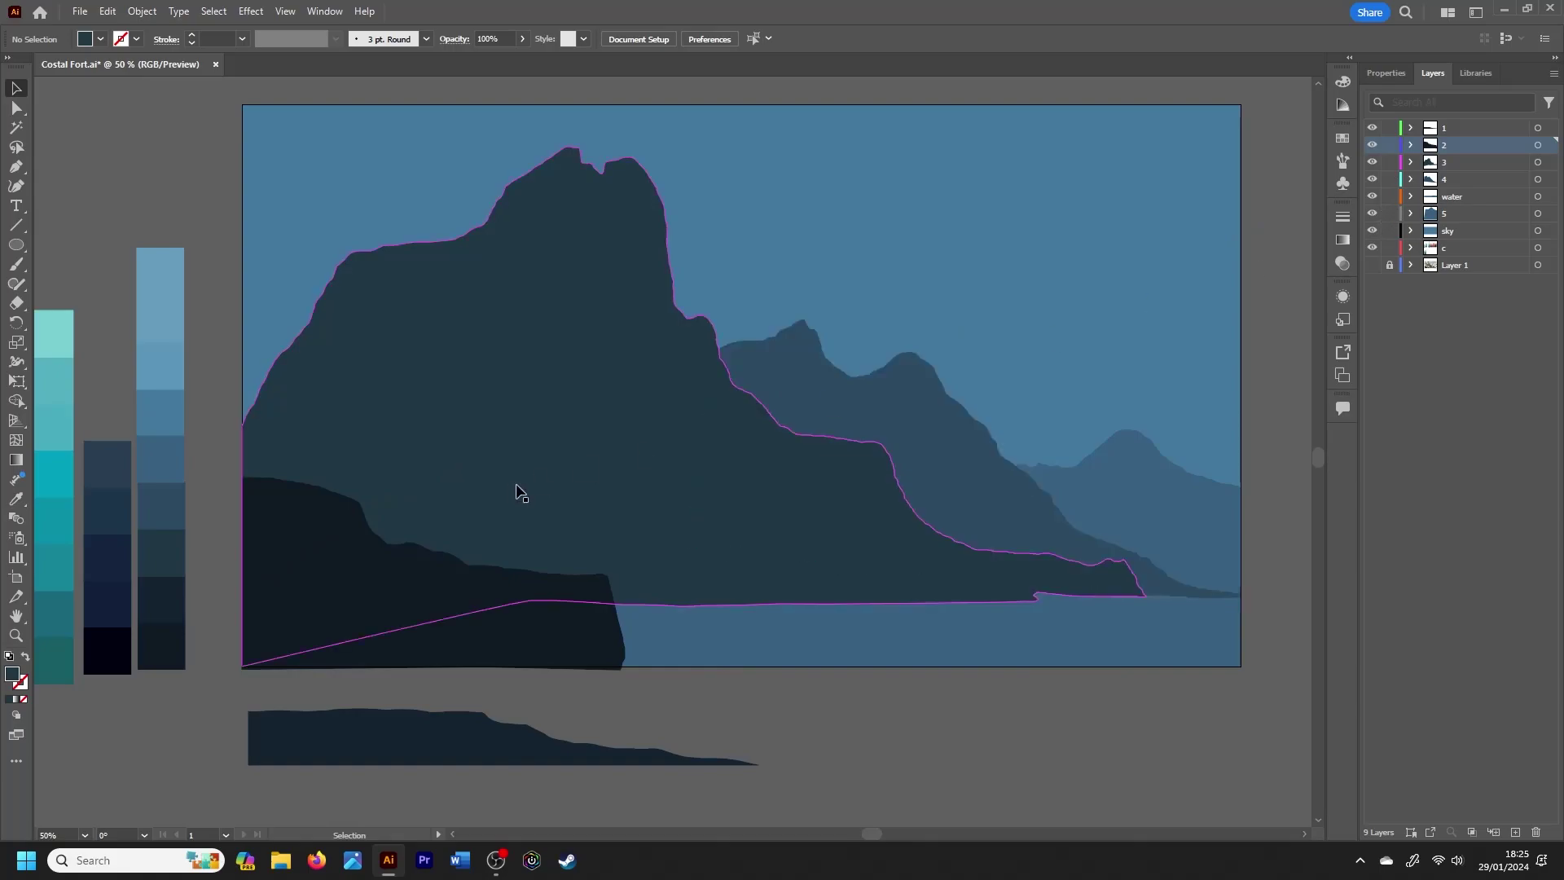
{"action": "key", "text": "i"}
{"action": "left_click", "coordinate": [301, 549]}
{"action": "key", "text": "v"}
{"action": "left_click", "coordinate": [1023, 448]}
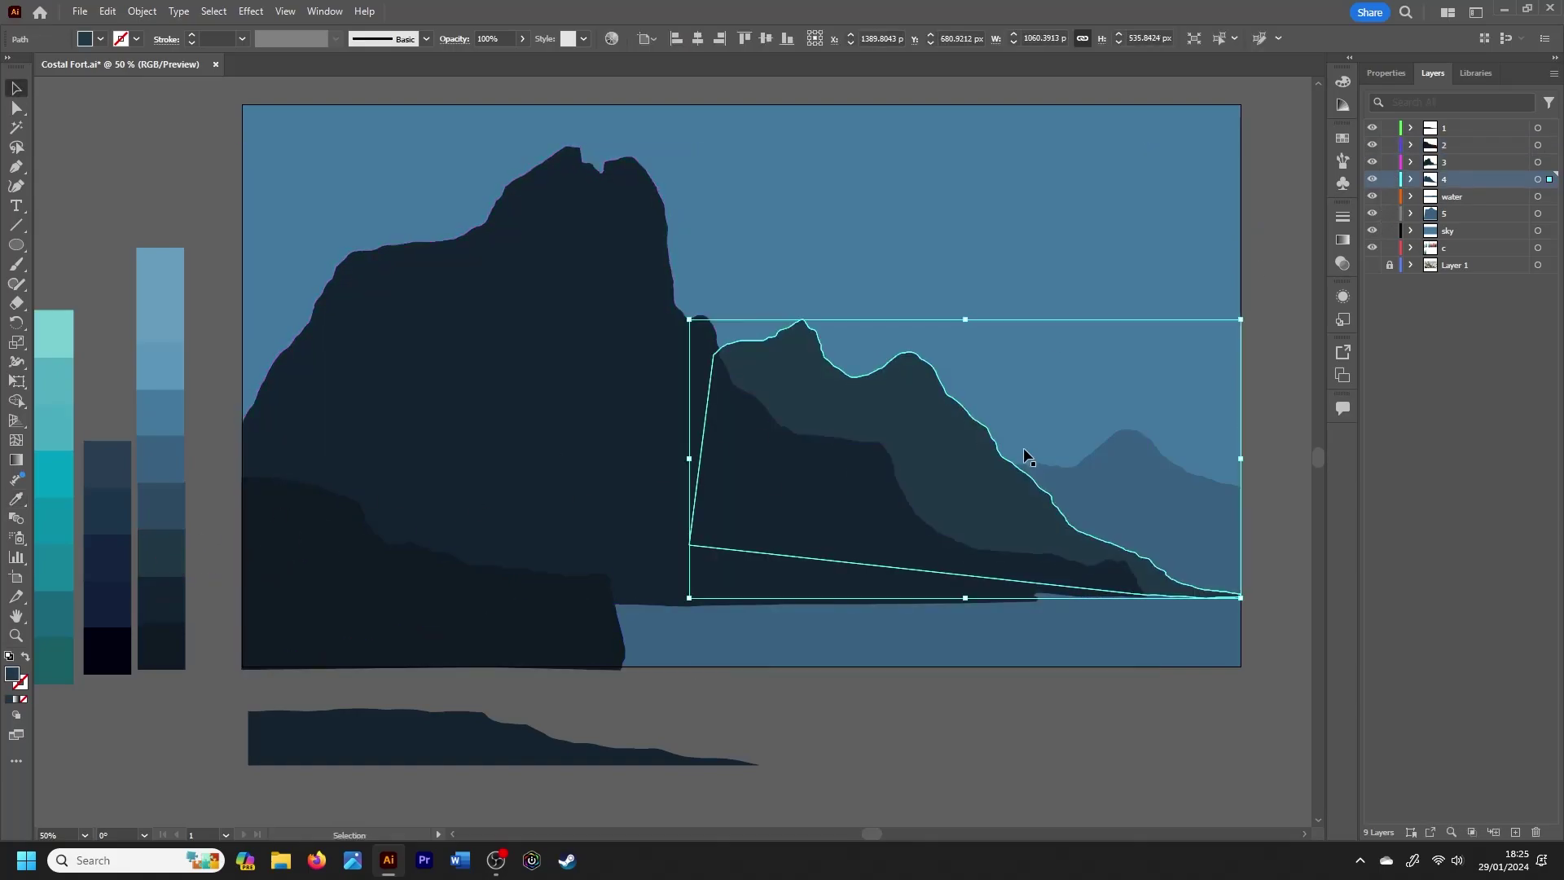
{"action": "left_click", "coordinate": [159, 470]}
{"action": "key", "text": "v"}
{"action": "left_click", "coordinate": [272, 350]}
{"action": "key", "text": "i"}
{"action": "left_click", "coordinate": [160, 460]}
{"action": "key", "text": "v"}
Step: Nudge the big dark mountain down slightly and check the middle ridge and big mountain
{"action": "left_click", "coordinate": [652, 635]}
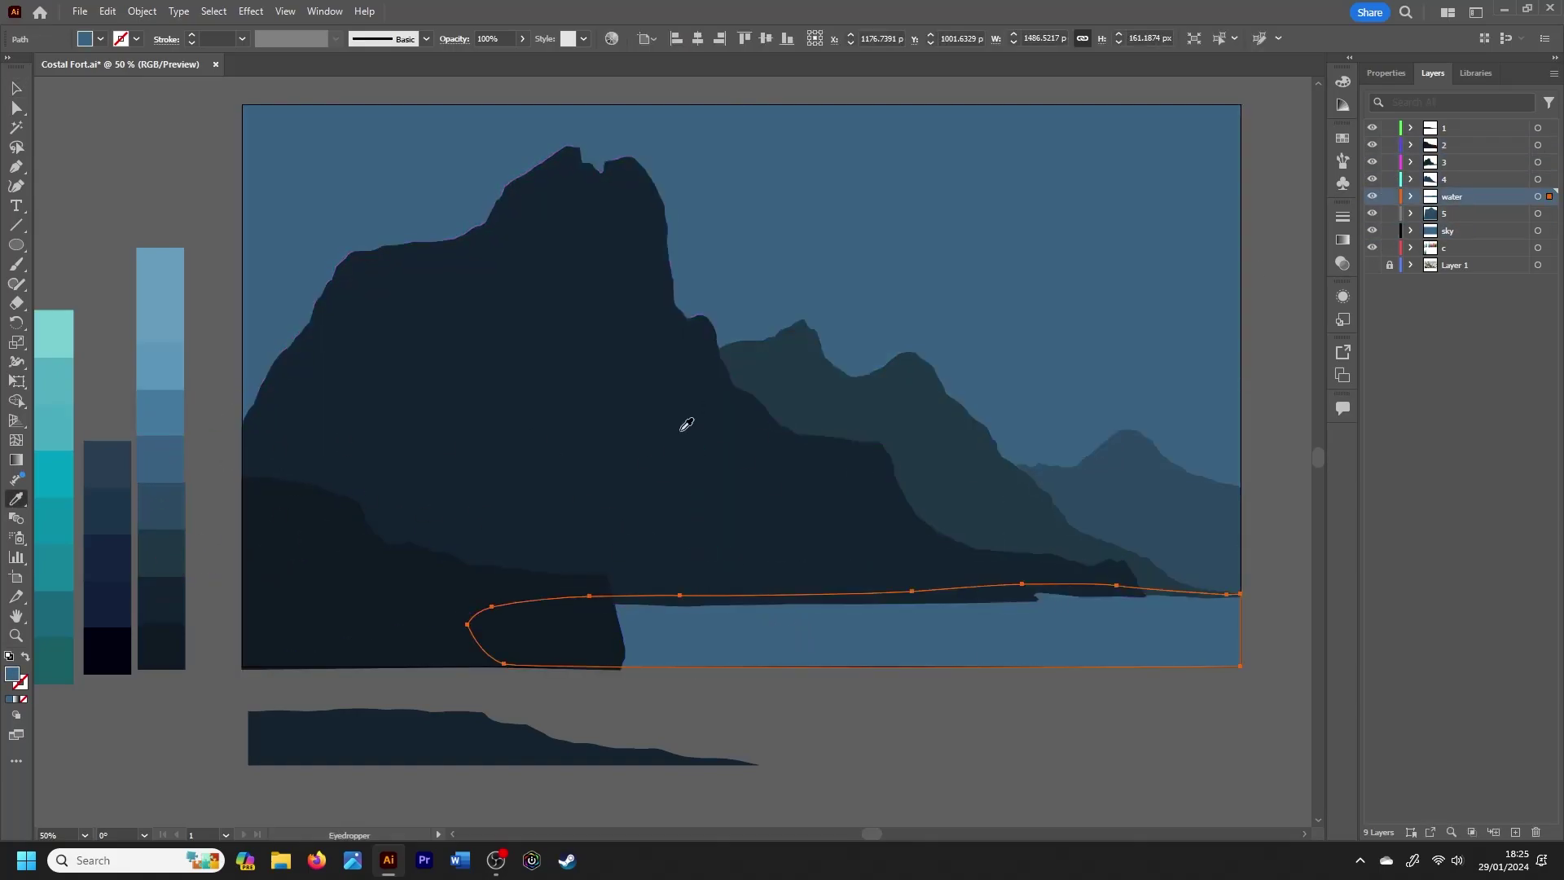
{"action": "left_click", "coordinate": [928, 715]}
{"action": "left_click", "coordinate": [702, 561]}
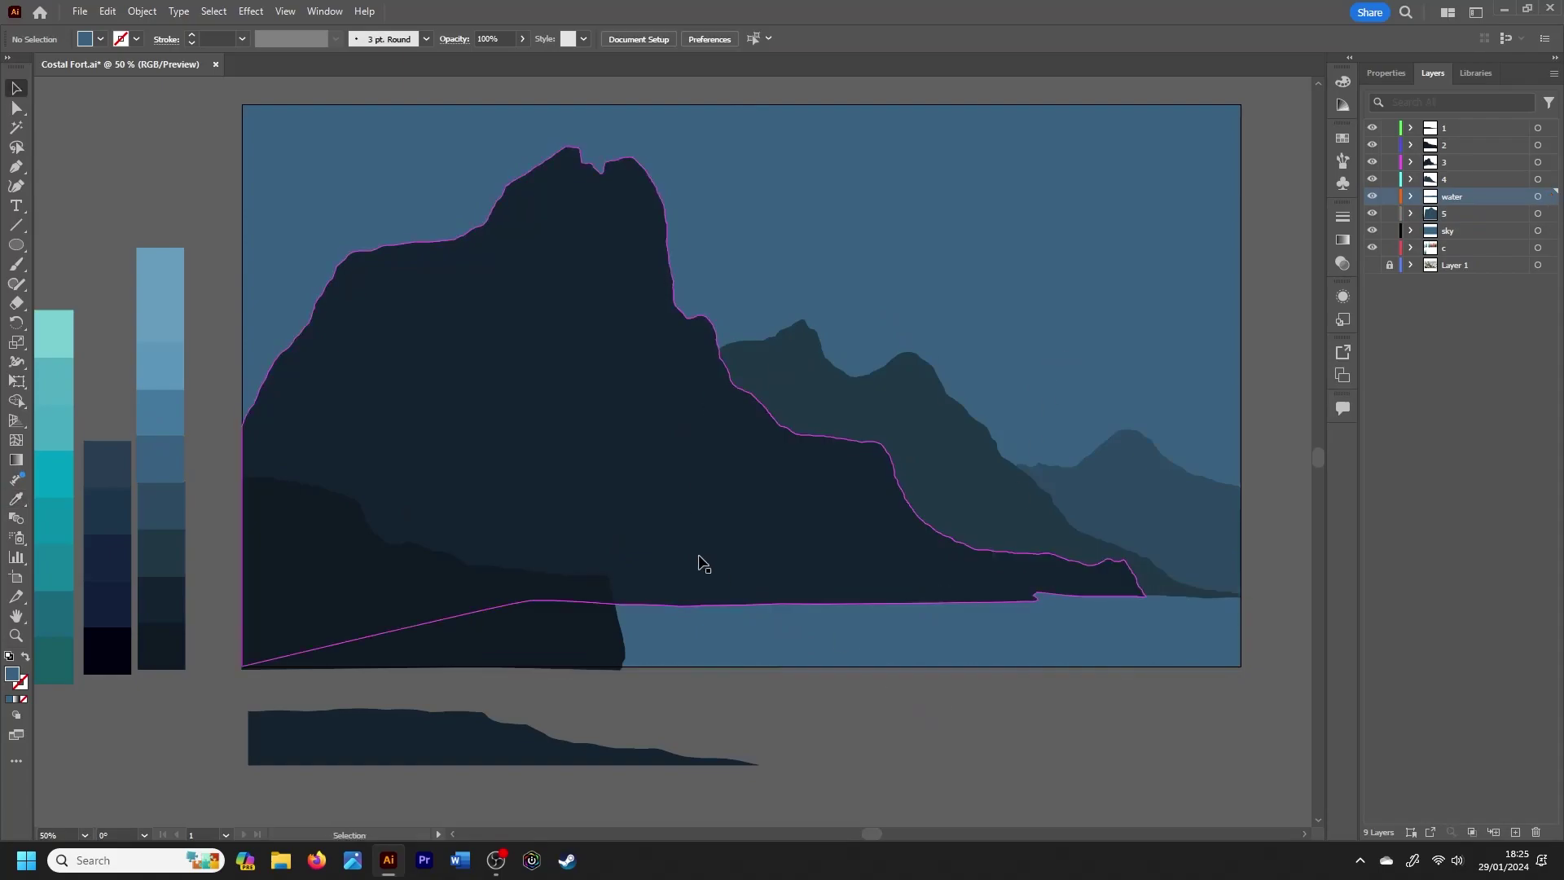
{"action": "key", "text": "shift+Down"}
{"action": "key", "text": "shift+Down"}
{"action": "key", "text": "shift+Down"}
{"action": "key", "text": "shift+Down"}
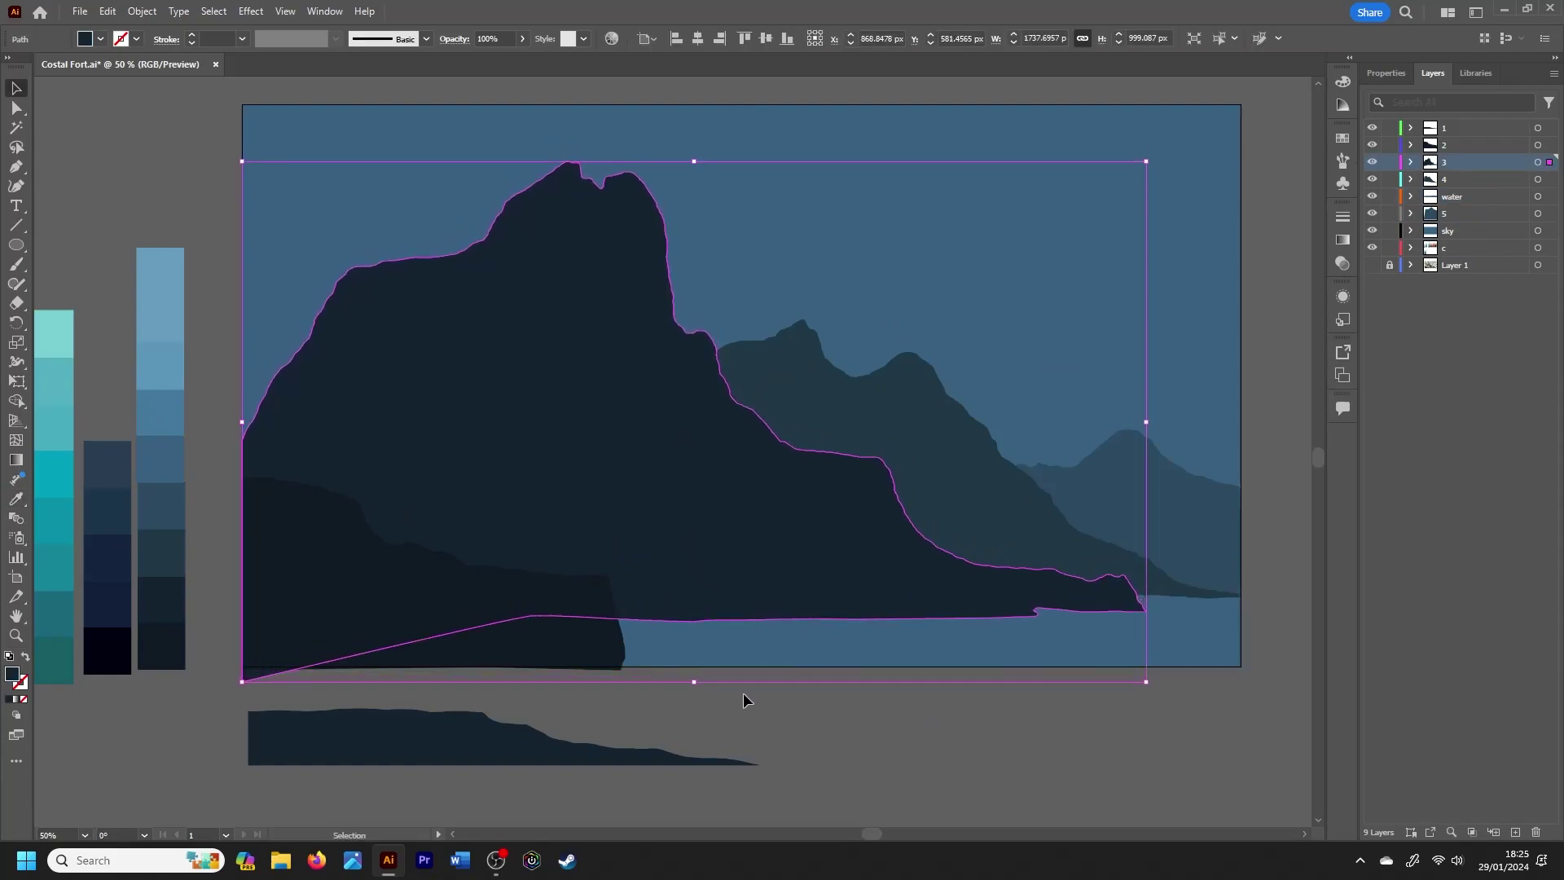
{"action": "left_click", "coordinate": [753, 713]}
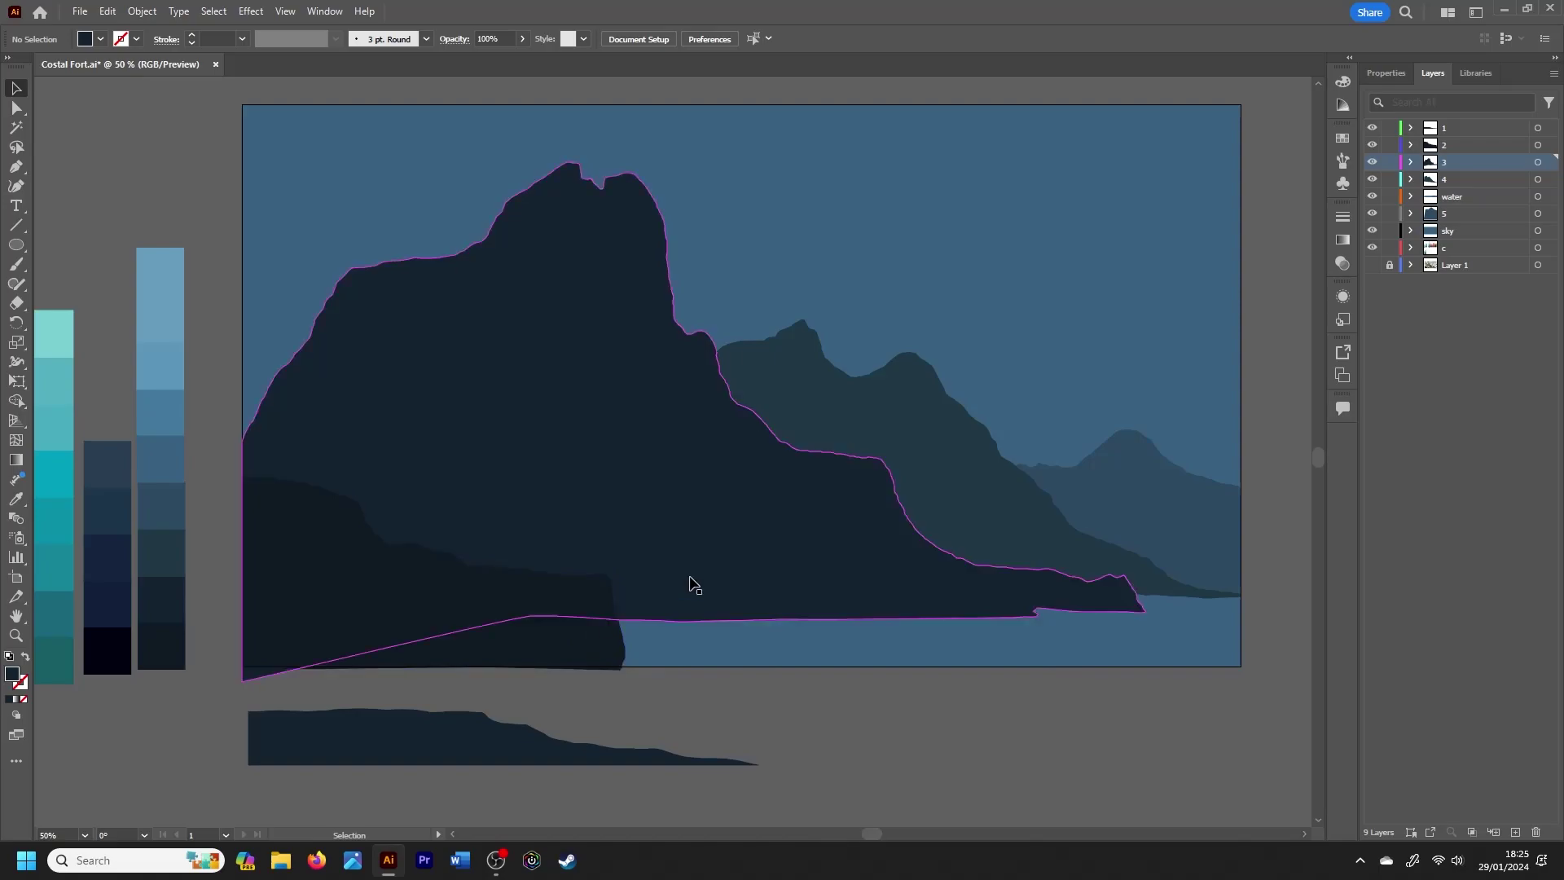
{"action": "left_click", "coordinate": [1019, 522]}
{"action": "left_click", "coordinate": [1011, 726]}
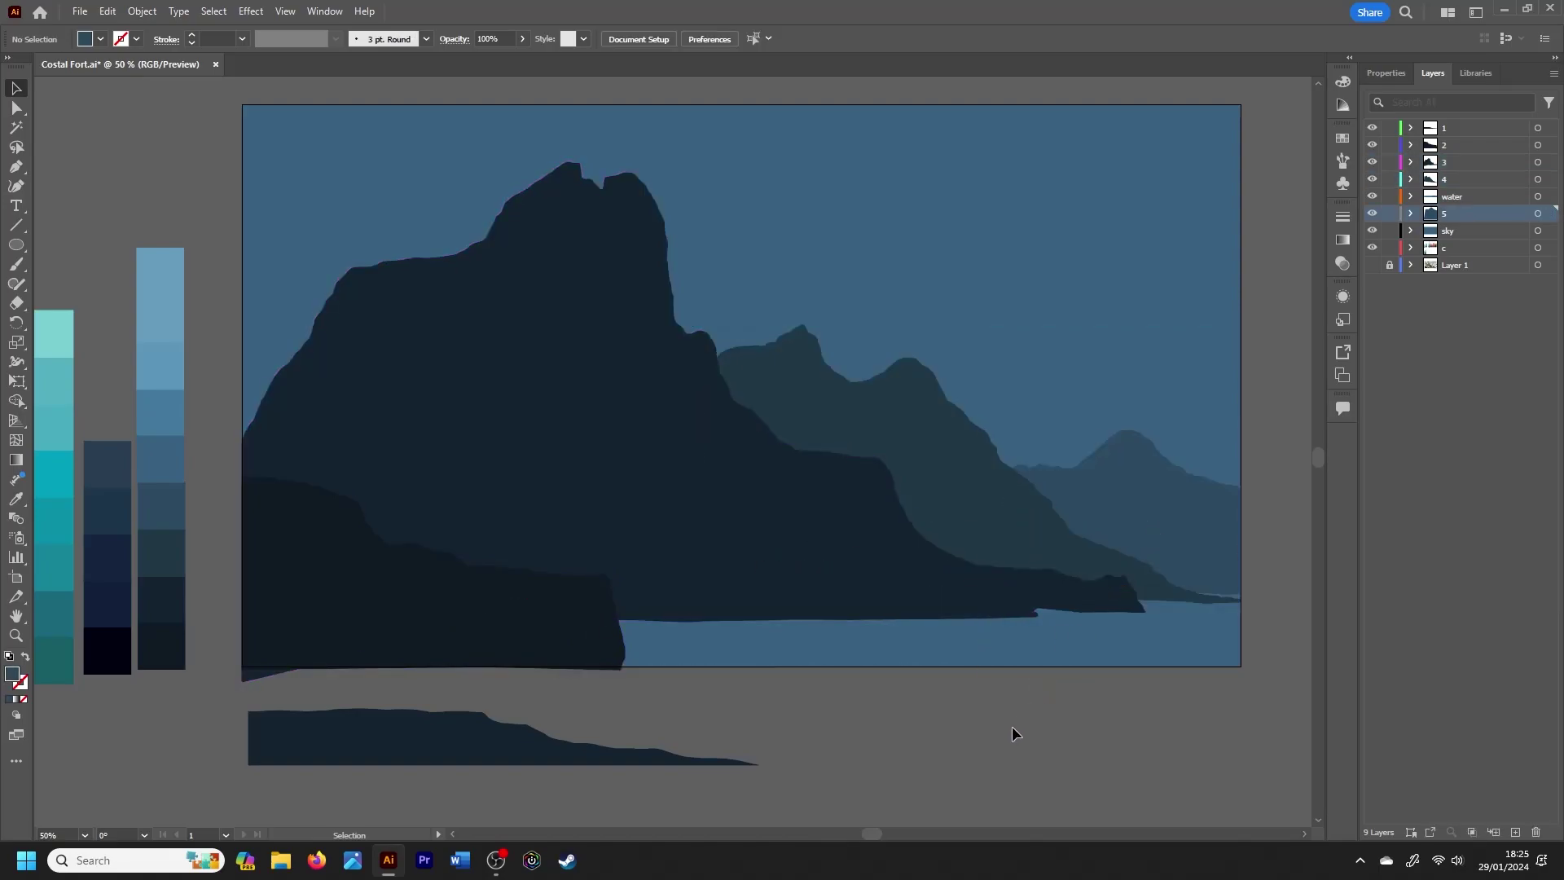
{"action": "left_click", "coordinate": [1068, 541]}
{"action": "left_click", "coordinate": [1003, 702]}
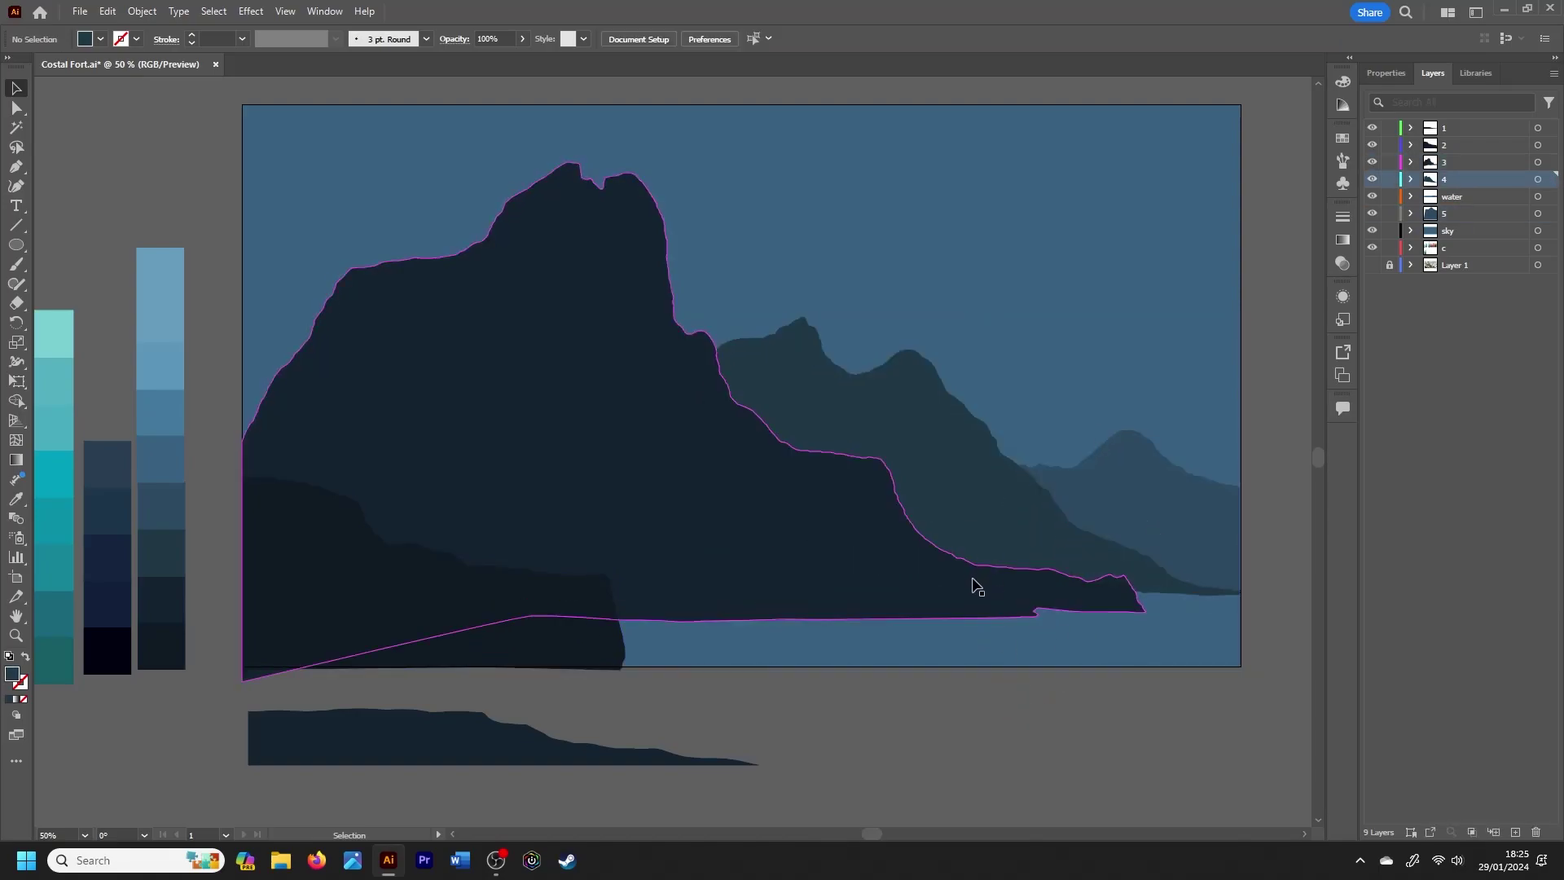
{"action": "left_click", "coordinate": [973, 587]}
{"action": "left_click", "coordinate": [977, 702]}
{"action": "left_click", "coordinate": [848, 576]}
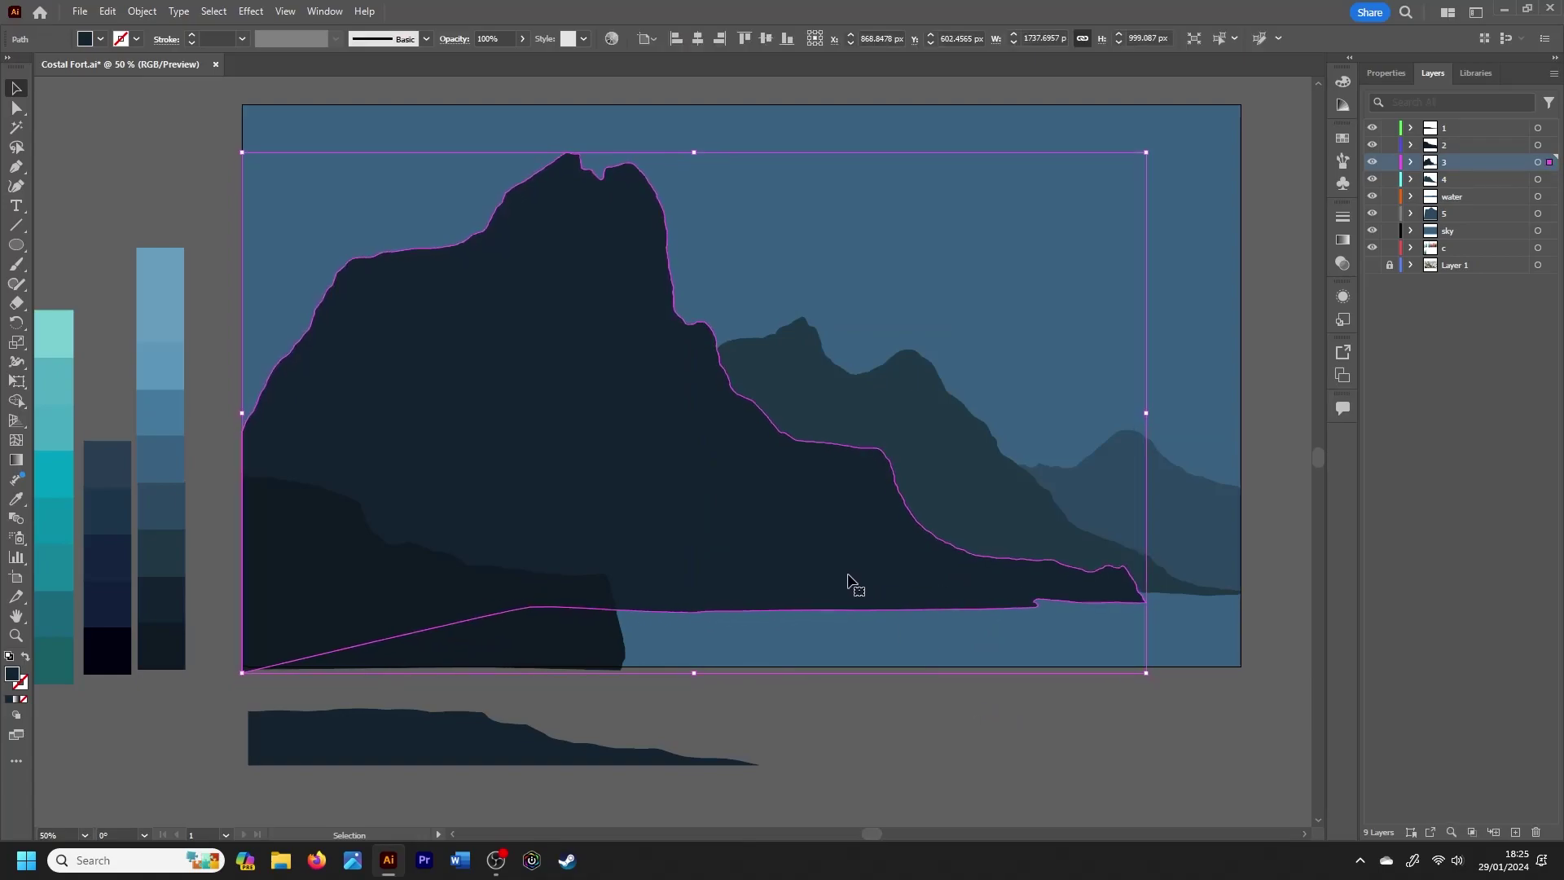
Step: Stretch the foreground cliff down to the artboard's bottom edge and hide the swatch columns
{"action": "left_click", "coordinate": [513, 650]}
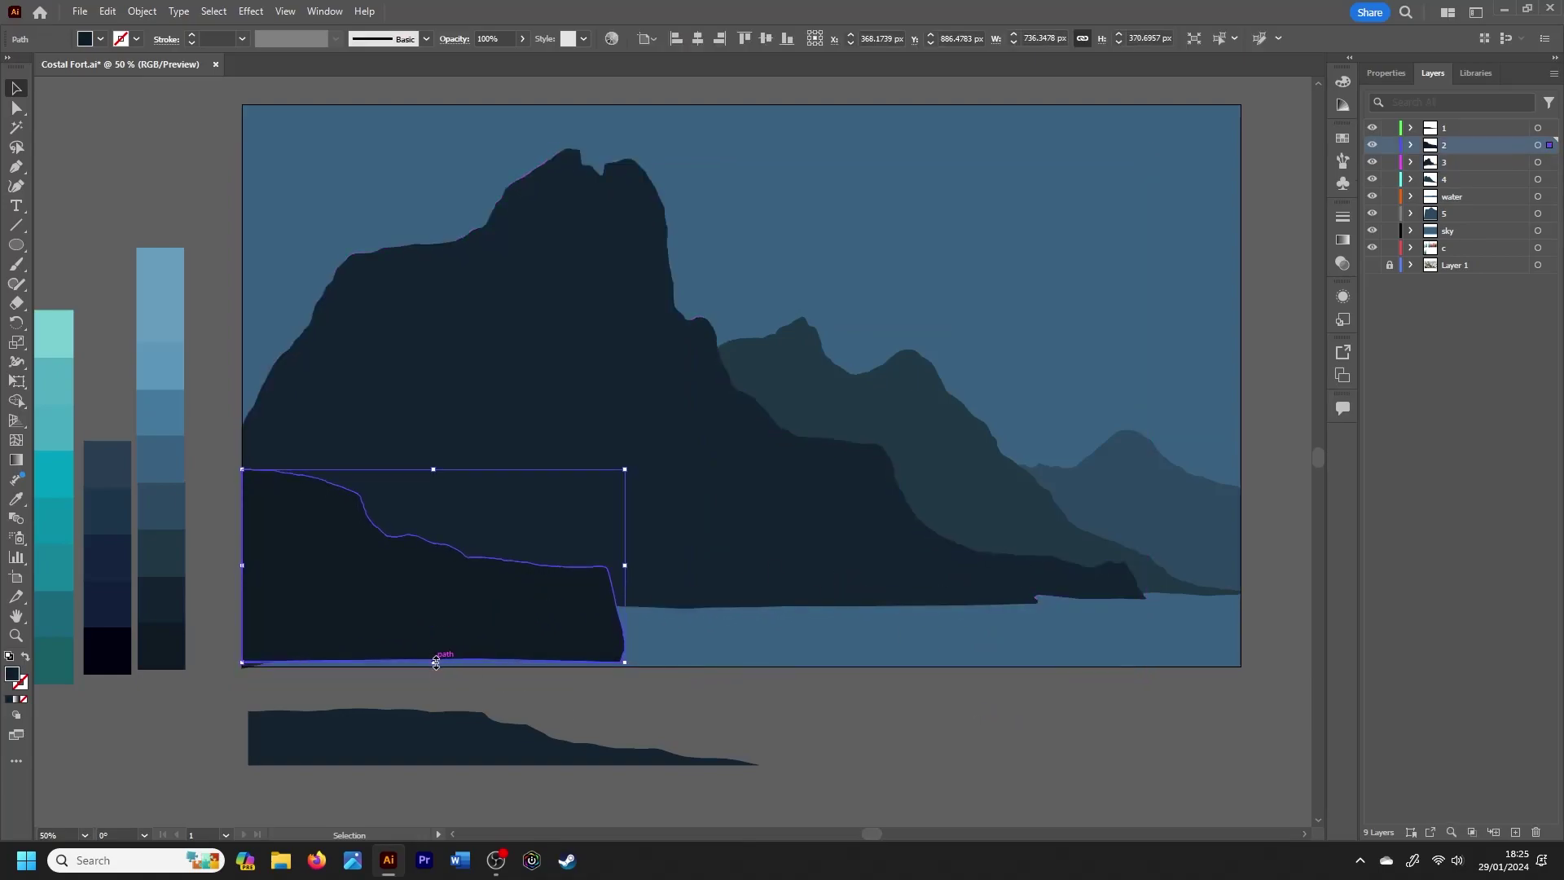
{"action": "left_click_drag", "start_coordinate": [432, 668], "coordinate": [432, 673]}
{"action": "left_click", "coordinate": [773, 719]}
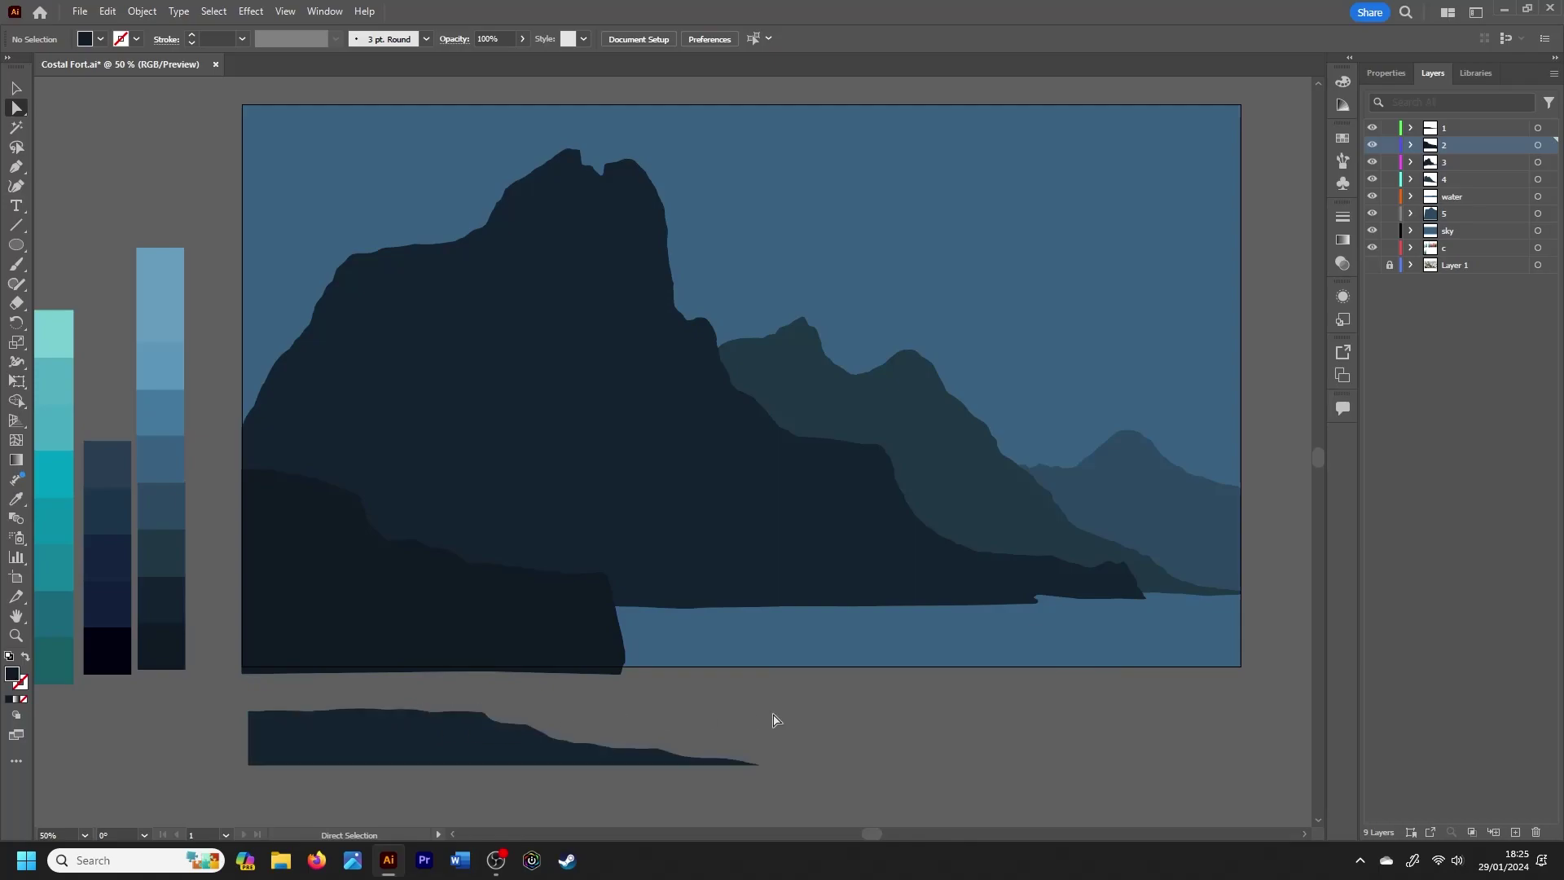
{"action": "left_click", "coordinate": [1373, 247]}
{"action": "left_click_drag", "start_coordinate": [875, 833], "coordinate": [883, 834]}
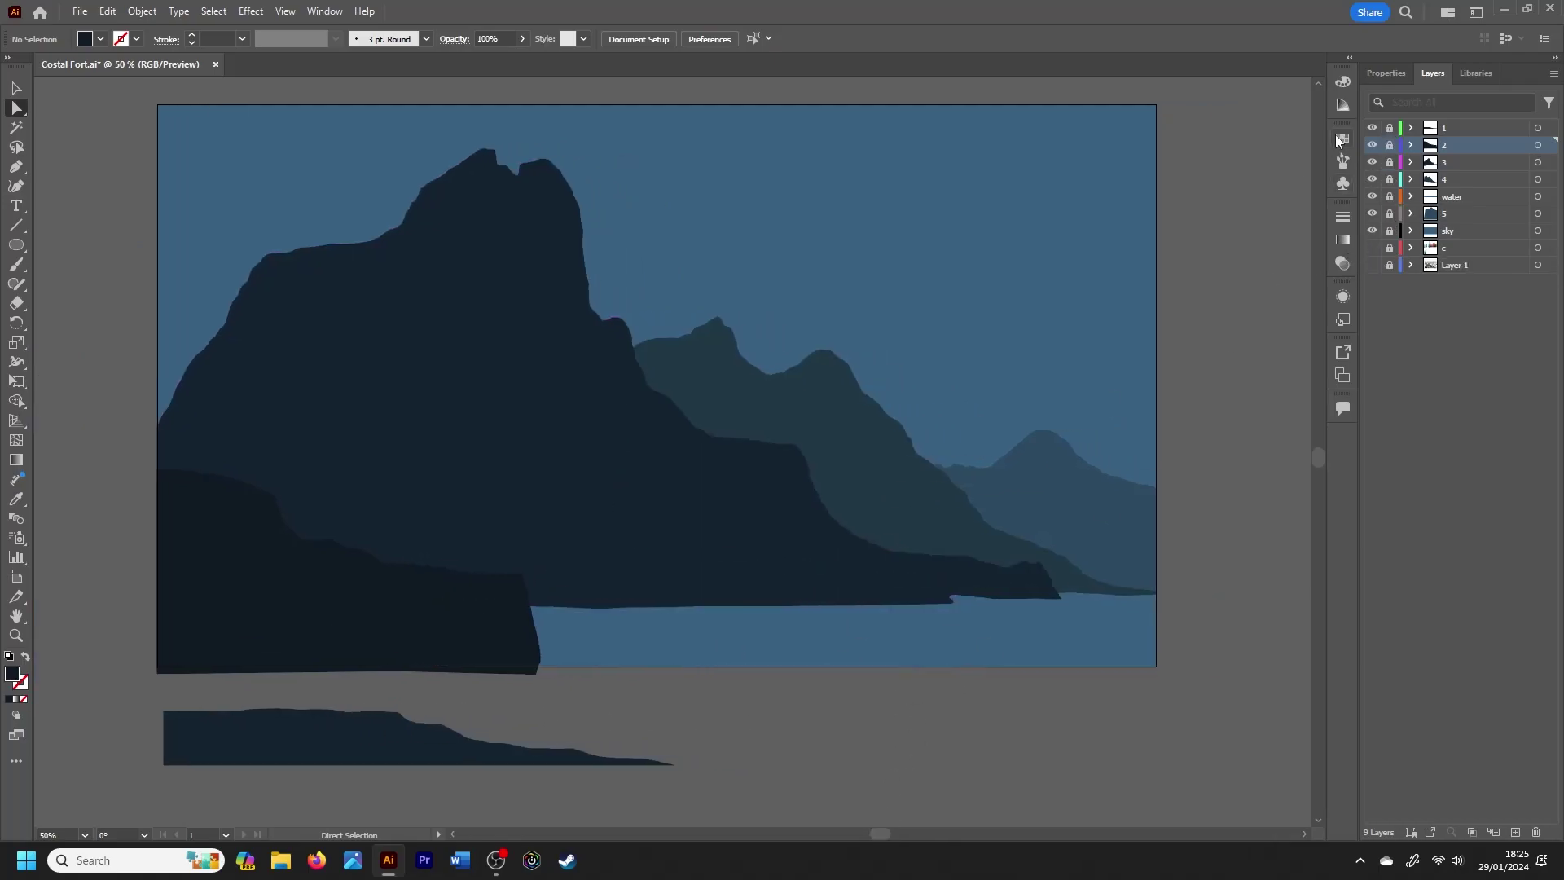
Step: Hide the dark shape below the artboard and add a new layer named Forts
{"action": "left_click", "coordinate": [1371, 128]}
{"action": "left_click", "coordinate": [1553, 73]}
{"action": "left_click", "coordinate": [1472, 74]}
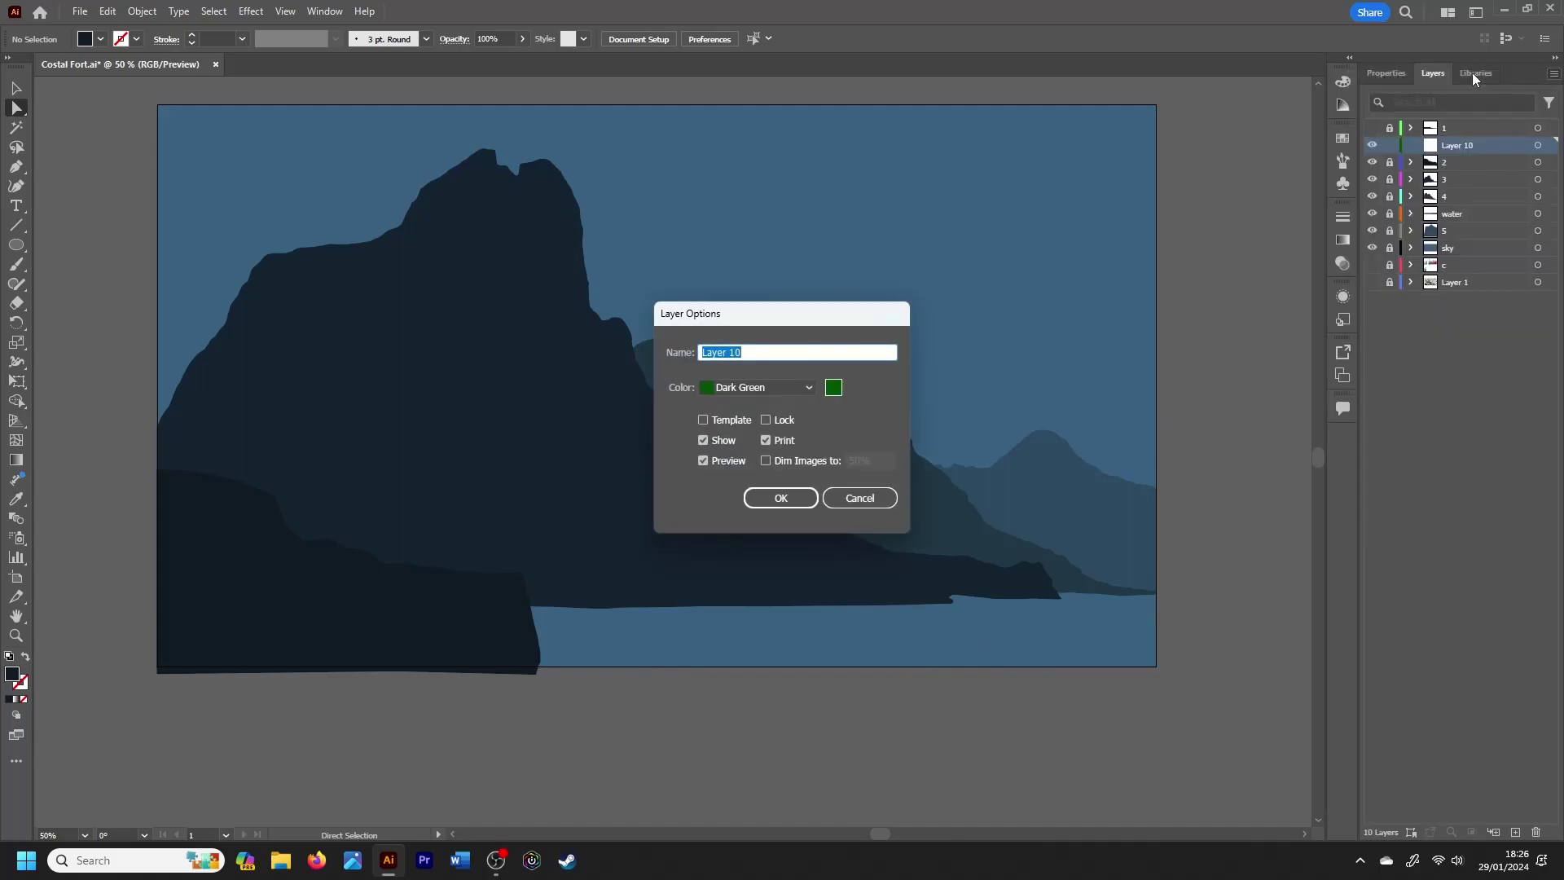
{"action": "type", "text": "s"}
{"action": "key", "text": "Return"}
Step: Place the Pillboxes graphic from the shared library and move it above the artboard
{"action": "left_click", "coordinate": [1474, 75]}
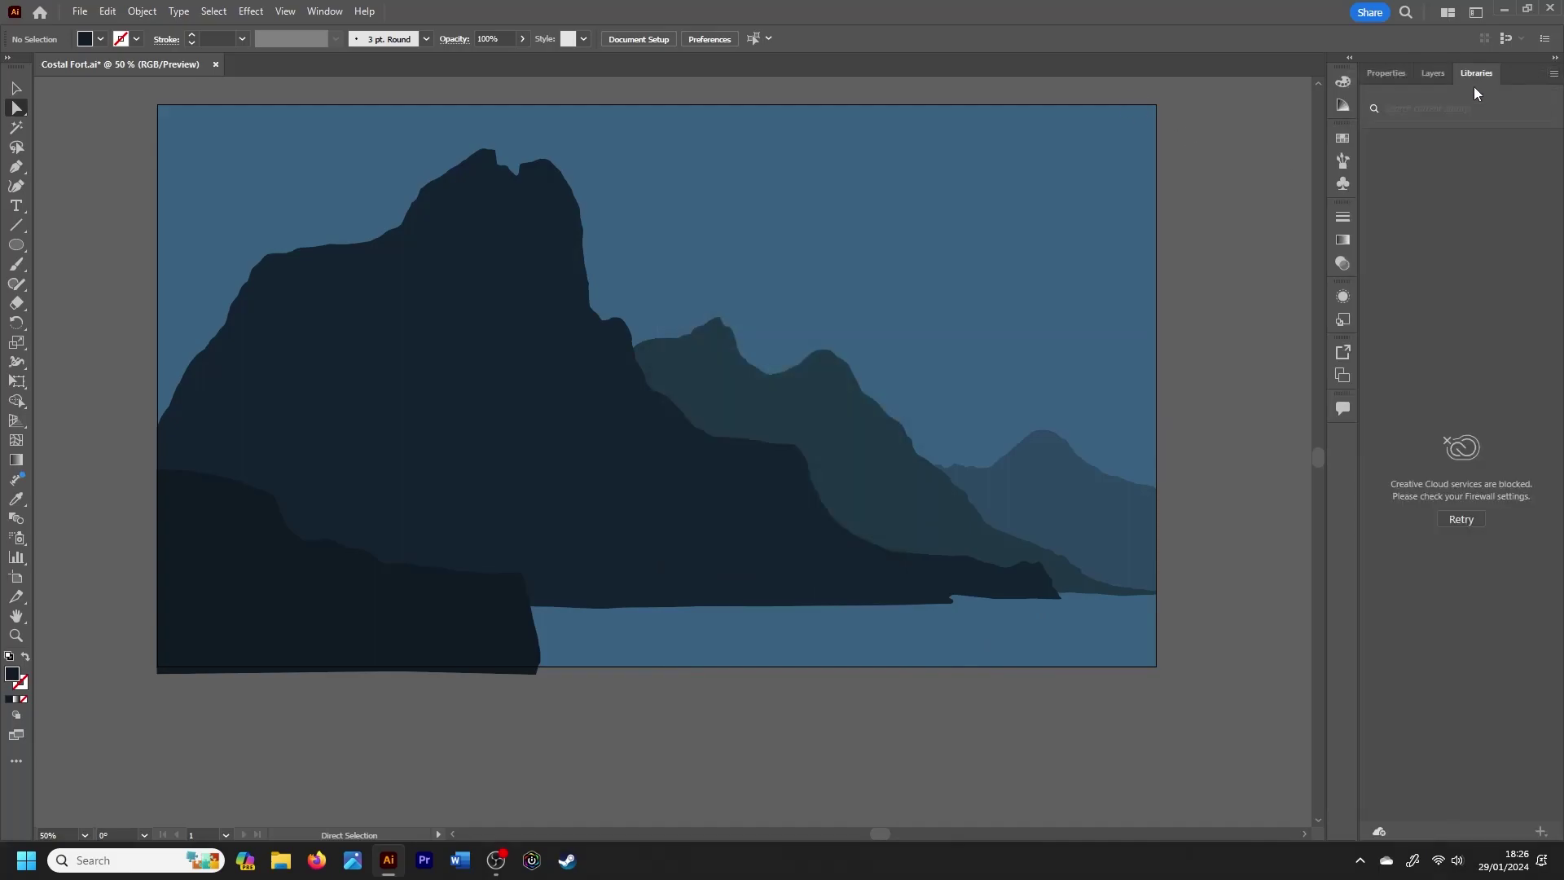
{"action": "scroll", "coordinate": [1561, 303], "scroll_direction": "down", "scroll_amount": 5}
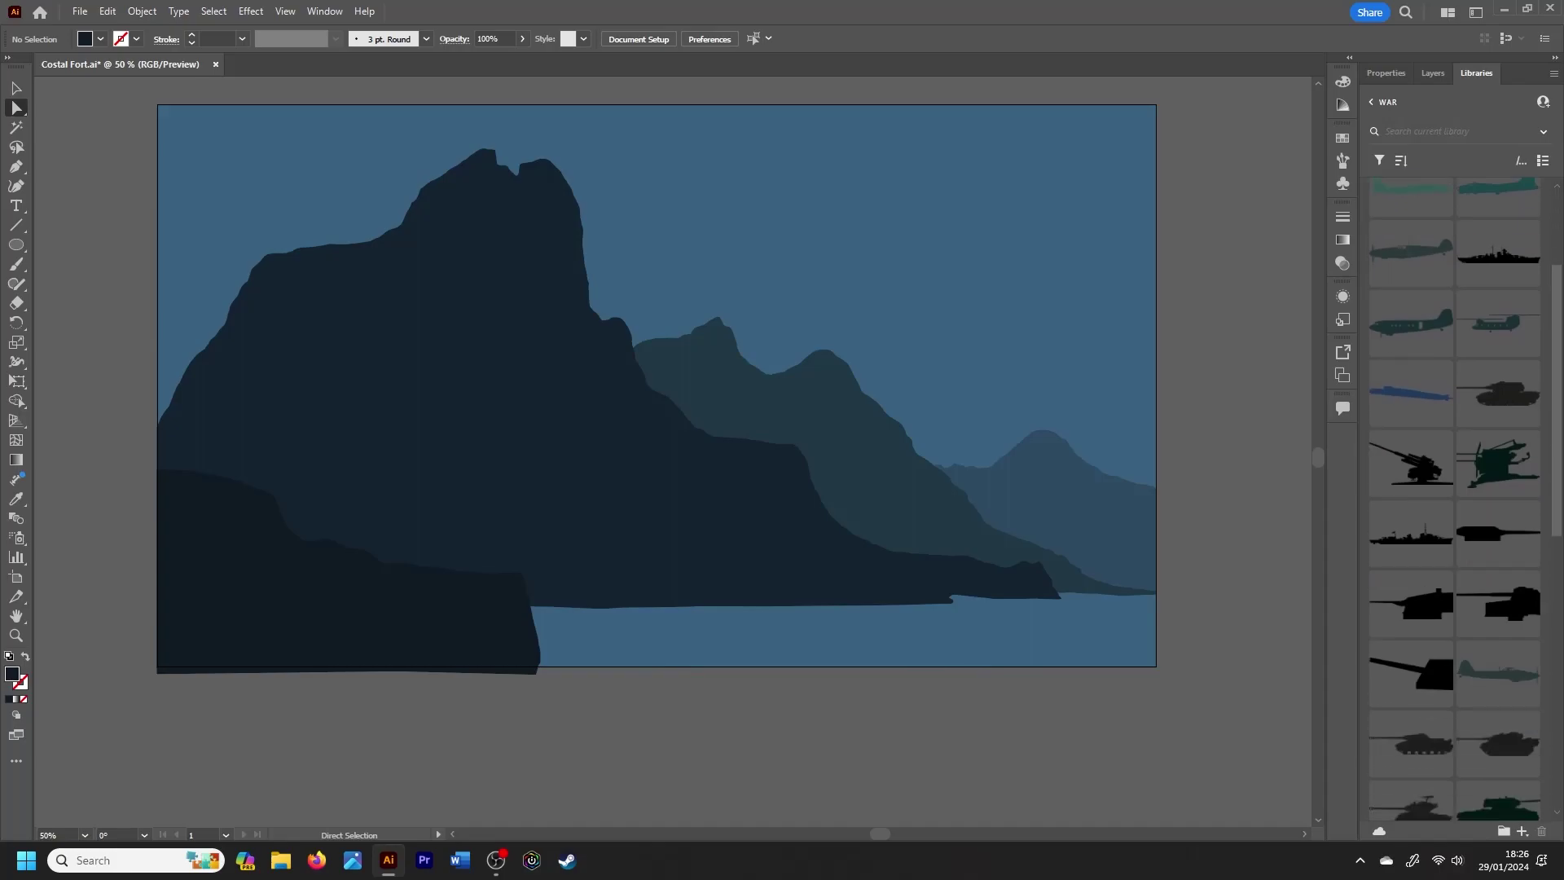
{"action": "scroll", "coordinate": [1561, 303], "scroll_direction": "down", "scroll_amount": 5}
{"action": "scroll", "coordinate": [1561, 303], "scroll_direction": "down", "scroll_amount": 5}
{"action": "scroll", "coordinate": [1561, 303], "scroll_direction": "down", "scroll_amount": 3}
{"action": "right_click", "coordinate": [1507, 460]}
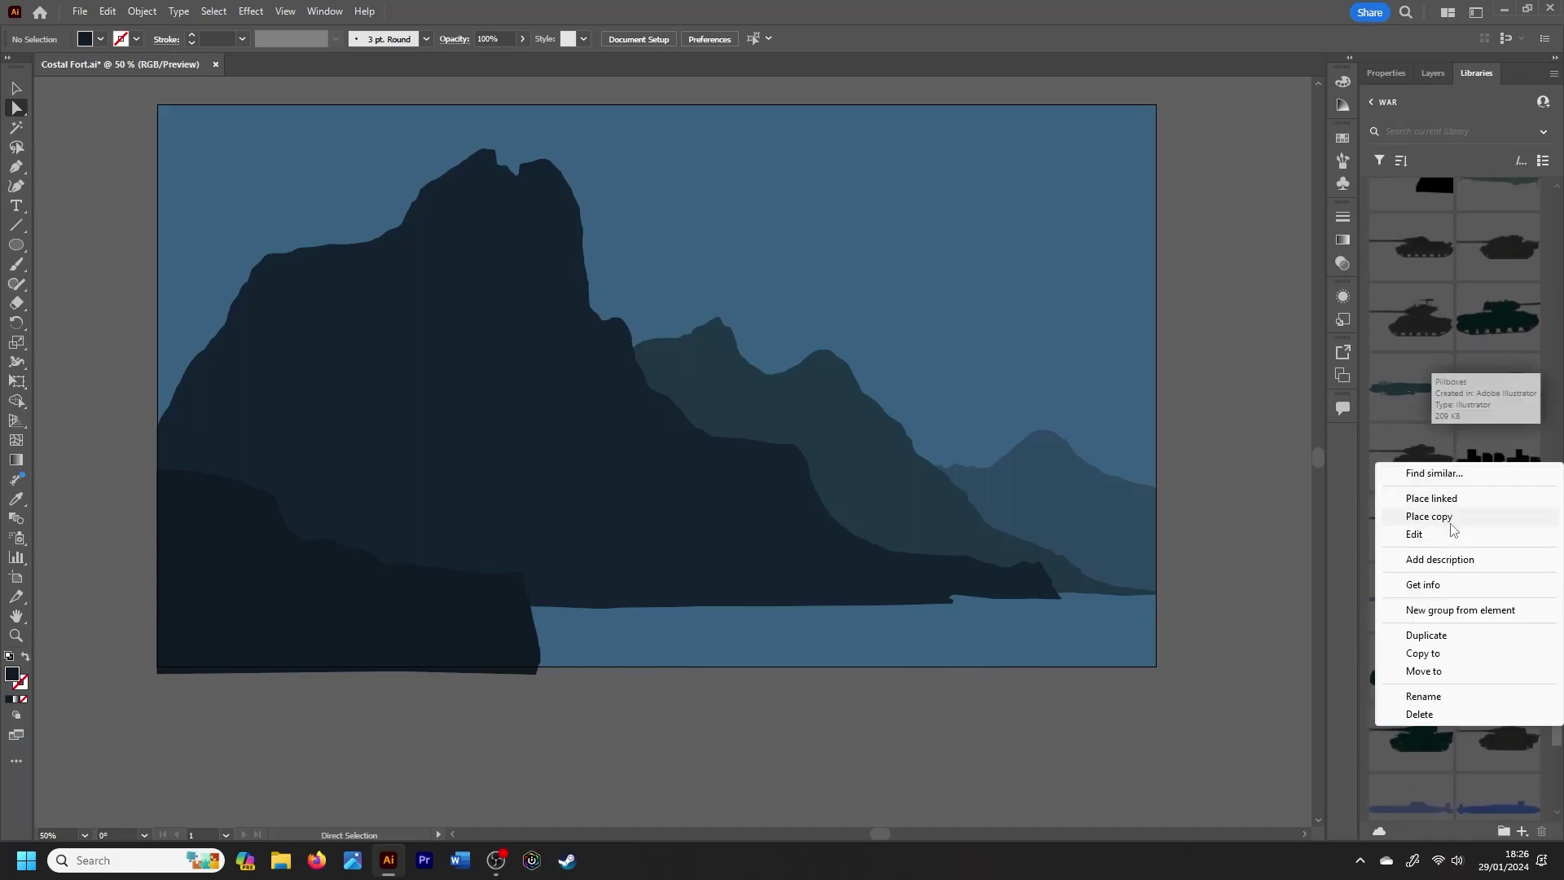
{"action": "left_click", "coordinate": [1405, 496]}
{"action": "left_click", "coordinate": [802, 220]}
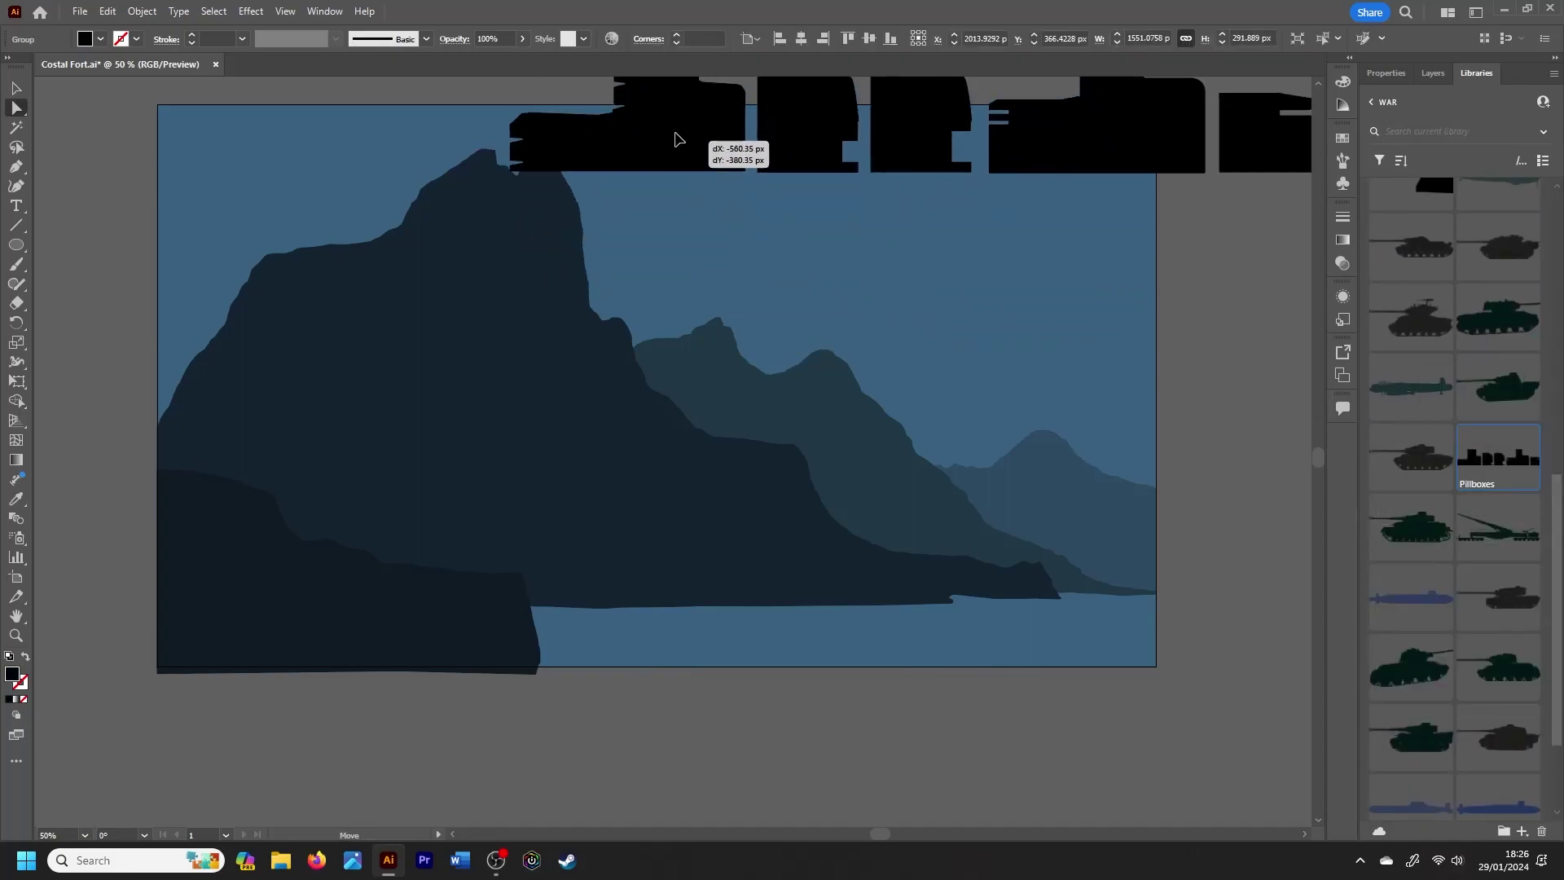
{"action": "left_click_drag", "start_coordinate": [967, 344], "coordinate": [583, 139]}
{"action": "left_click", "coordinate": [1179, 305]}
{"action": "key", "text": "v"}
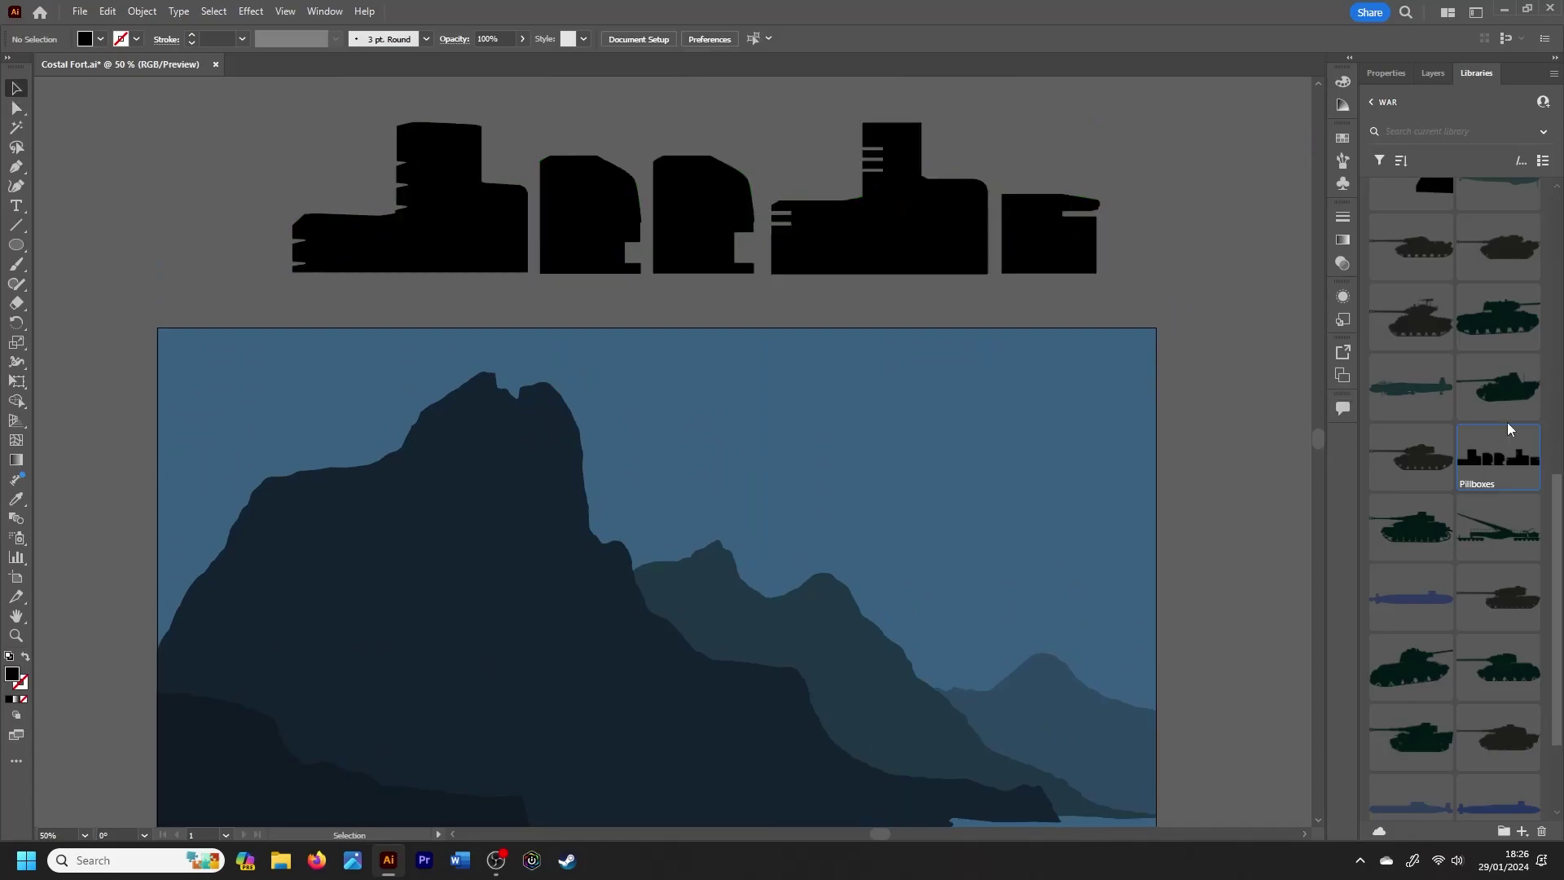
Step: Place the Is 3 gun and Flack 88 graphics and move Flack 88 beside the other guns
{"action": "scroll", "coordinate": [1498, 456], "scroll_direction": "up", "scroll_amount": 2}
{"action": "scroll", "coordinate": [1466, 489], "scroll_direction": "up", "scroll_amount": 2}
{"action": "scroll", "coordinate": [1450, 504], "scroll_direction": "up", "scroll_amount": 1}
{"action": "right_click", "coordinate": [1442, 521]}
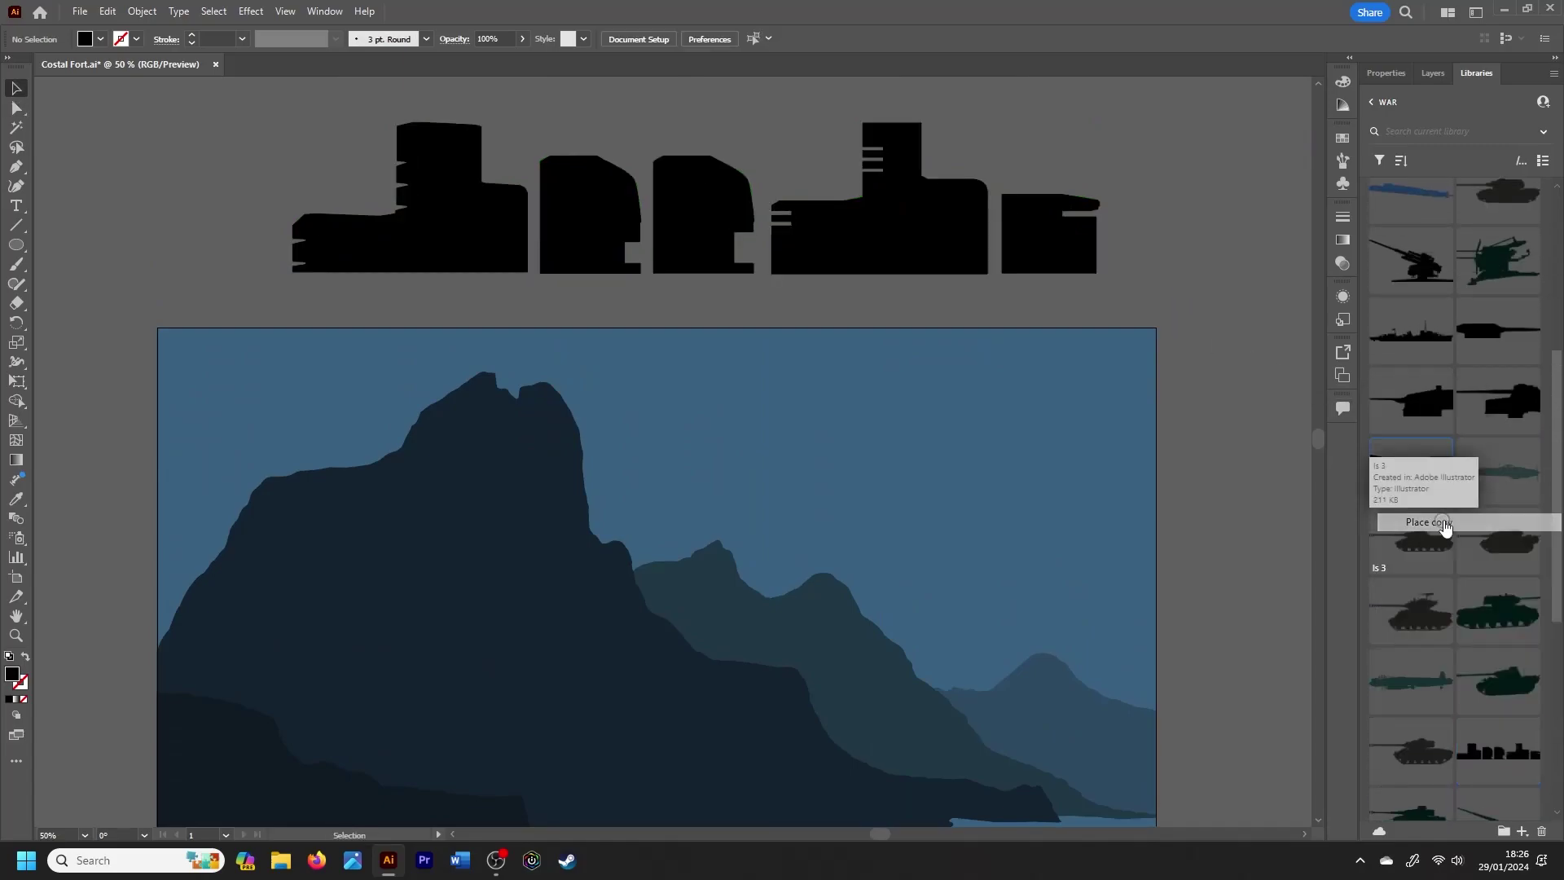
{"action": "left_click", "coordinate": [1428, 522]}
{"action": "left_click", "coordinate": [1160, 192]}
{"action": "right_click", "coordinate": [1438, 256]}
{"action": "left_click", "coordinate": [1344, 310]}
{"action": "left_click", "coordinate": [1235, 291]}
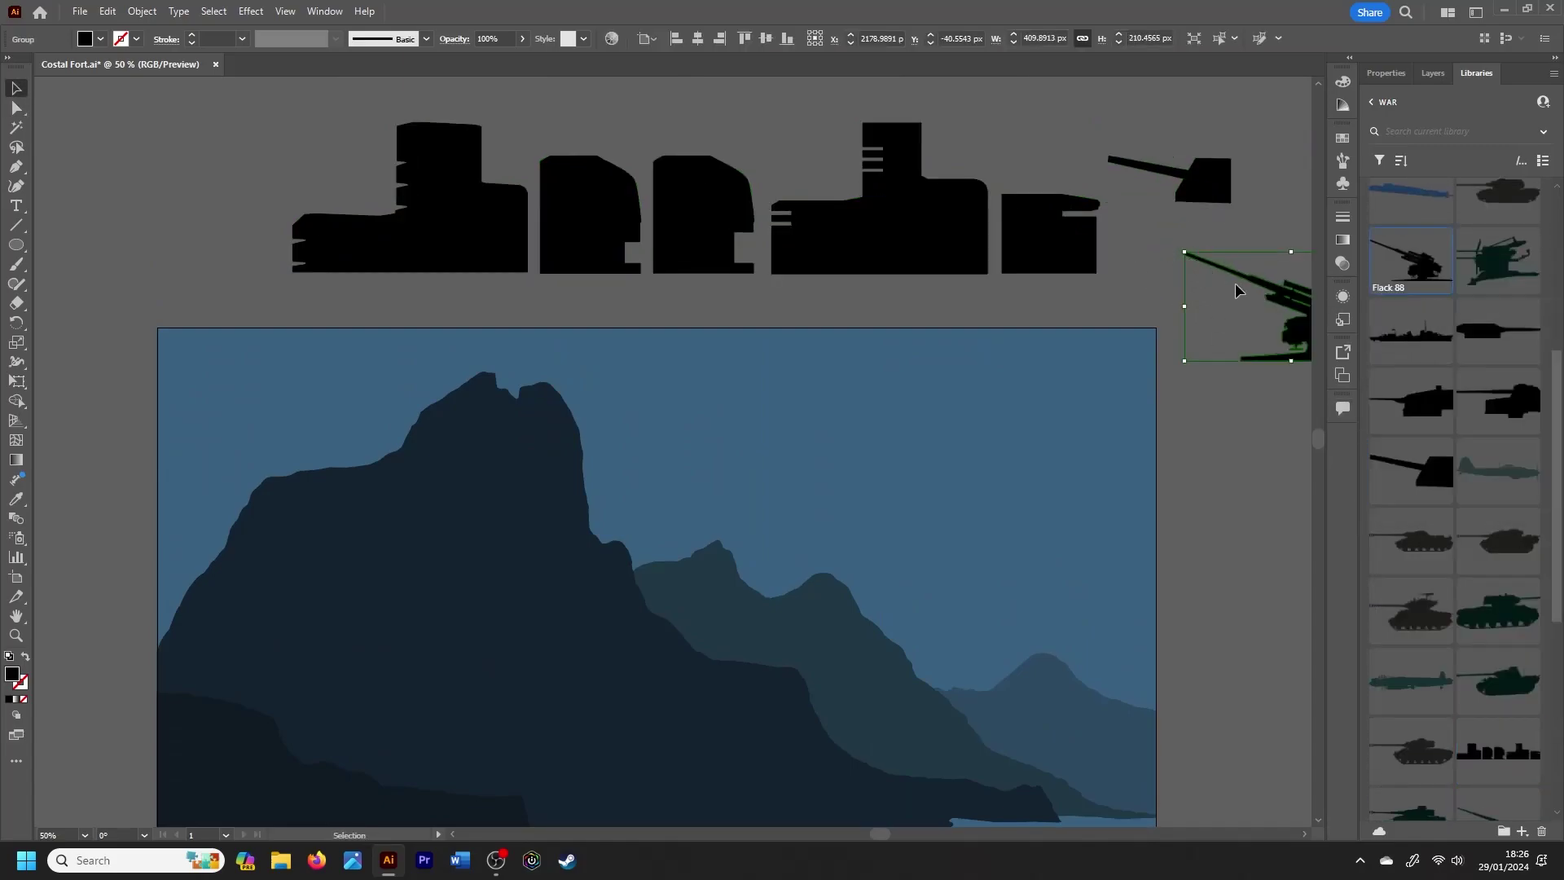
{"action": "left_click_drag", "start_coordinate": [1236, 290], "coordinate": [1185, 241]}
Step: Place the German Gun, another long gun and the Flack gun graphics from the library
{"action": "right_click", "coordinate": [1411, 401]}
{"action": "left_click", "coordinate": [1429, 451]}
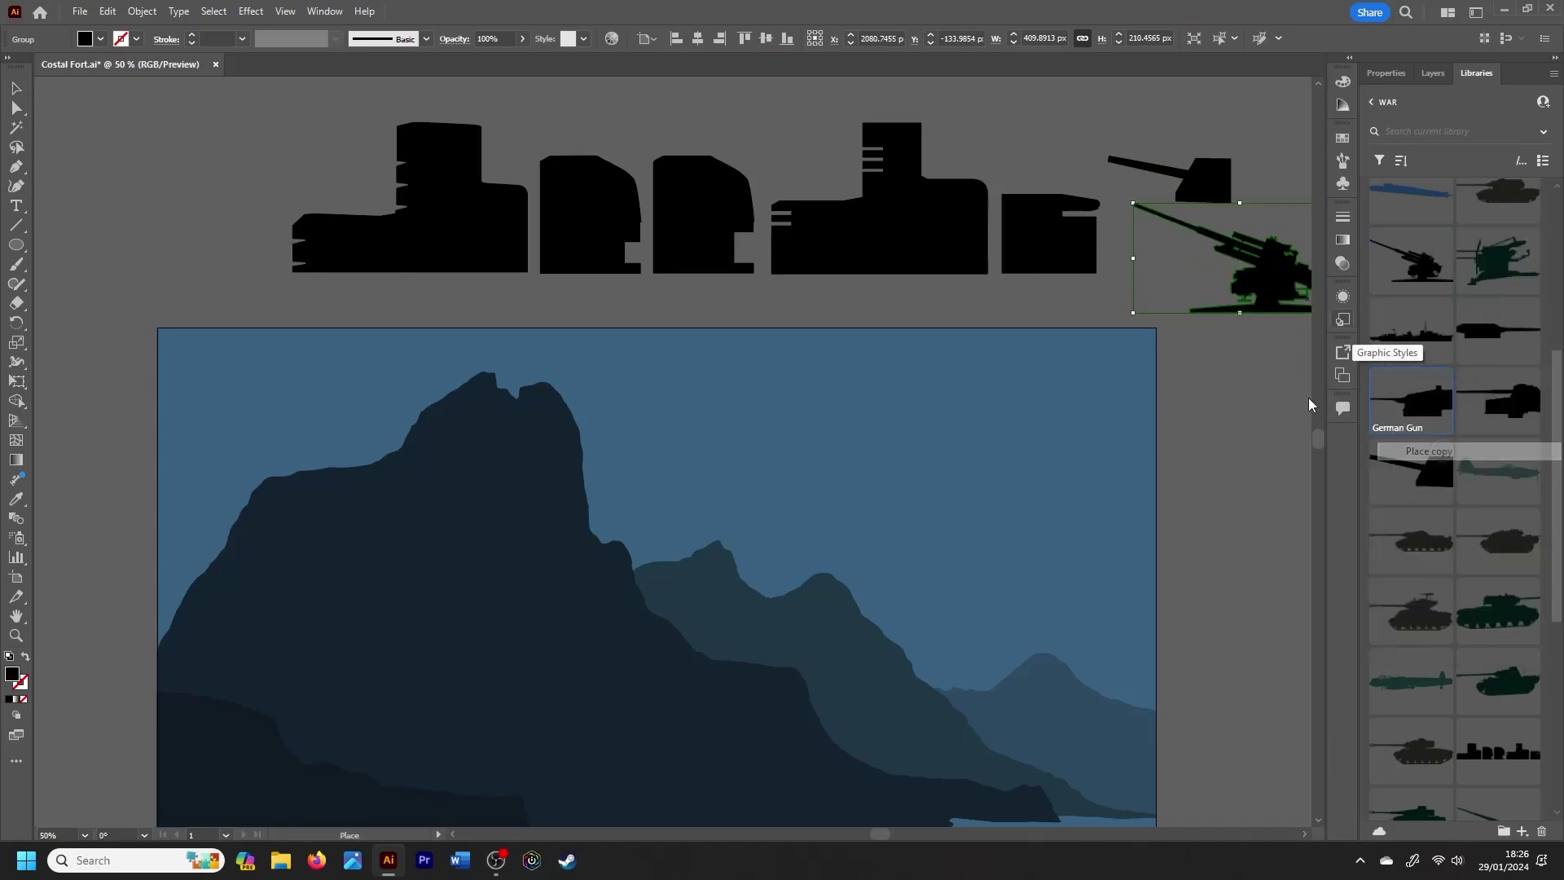
{"action": "left_click", "coordinate": [1213, 380]}
{"action": "right_click", "coordinate": [1495, 327]}
{"action": "left_click", "coordinate": [1417, 377]}
{"action": "left_click", "coordinate": [1208, 454]}
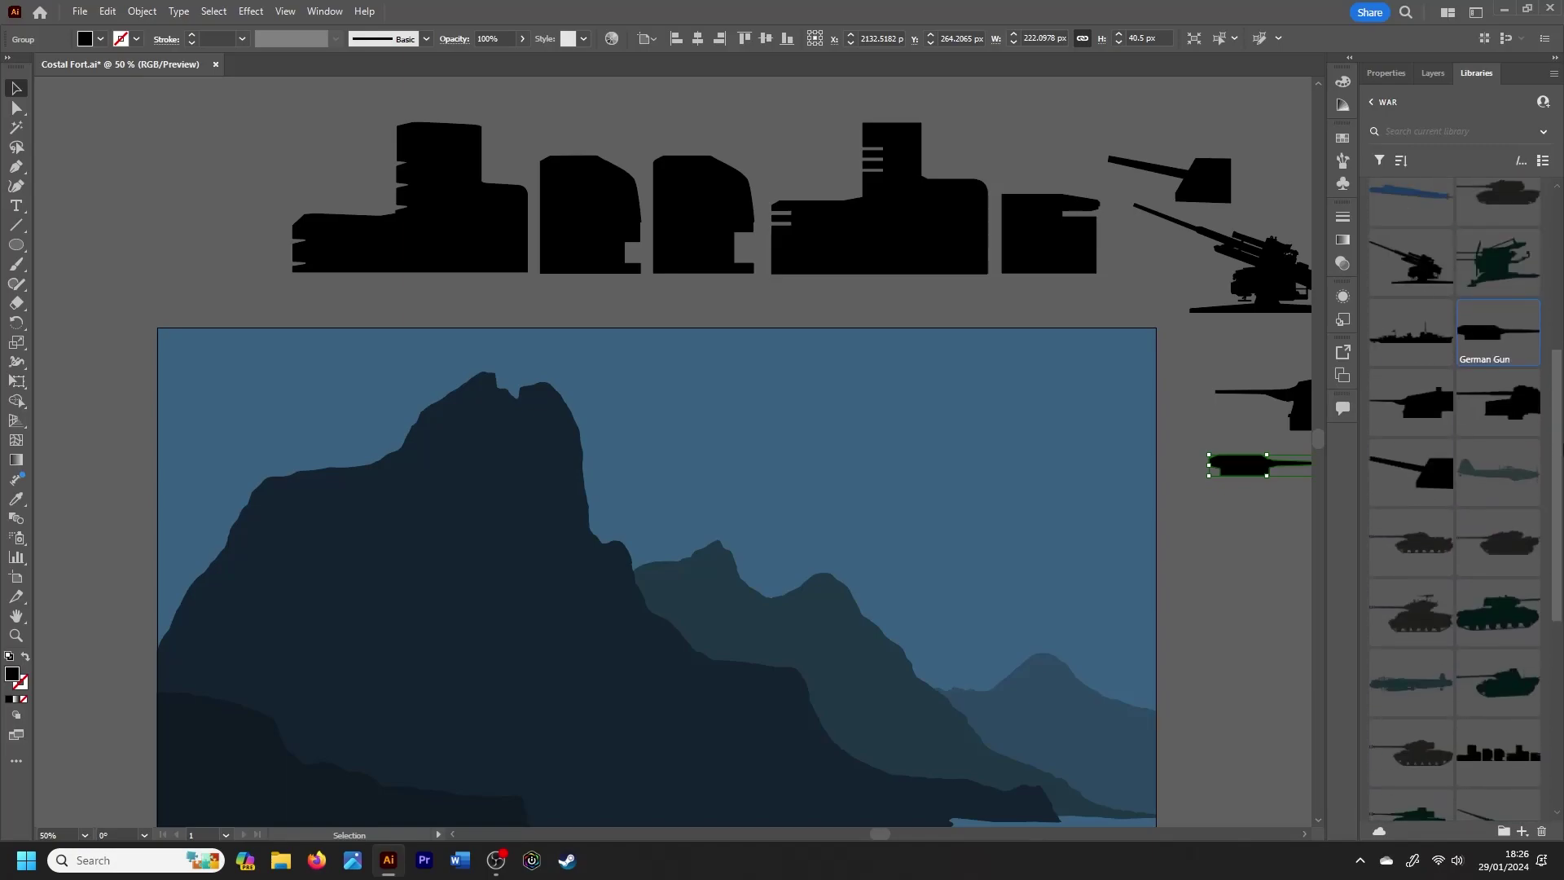
{"action": "scroll", "coordinate": [1466, 407], "scroll_direction": "up", "scroll_amount": 2}
{"action": "right_click", "coordinate": [1494, 362]}
{"action": "left_click", "coordinate": [1470, 418]}
{"action": "left_click", "coordinate": [1212, 538]}
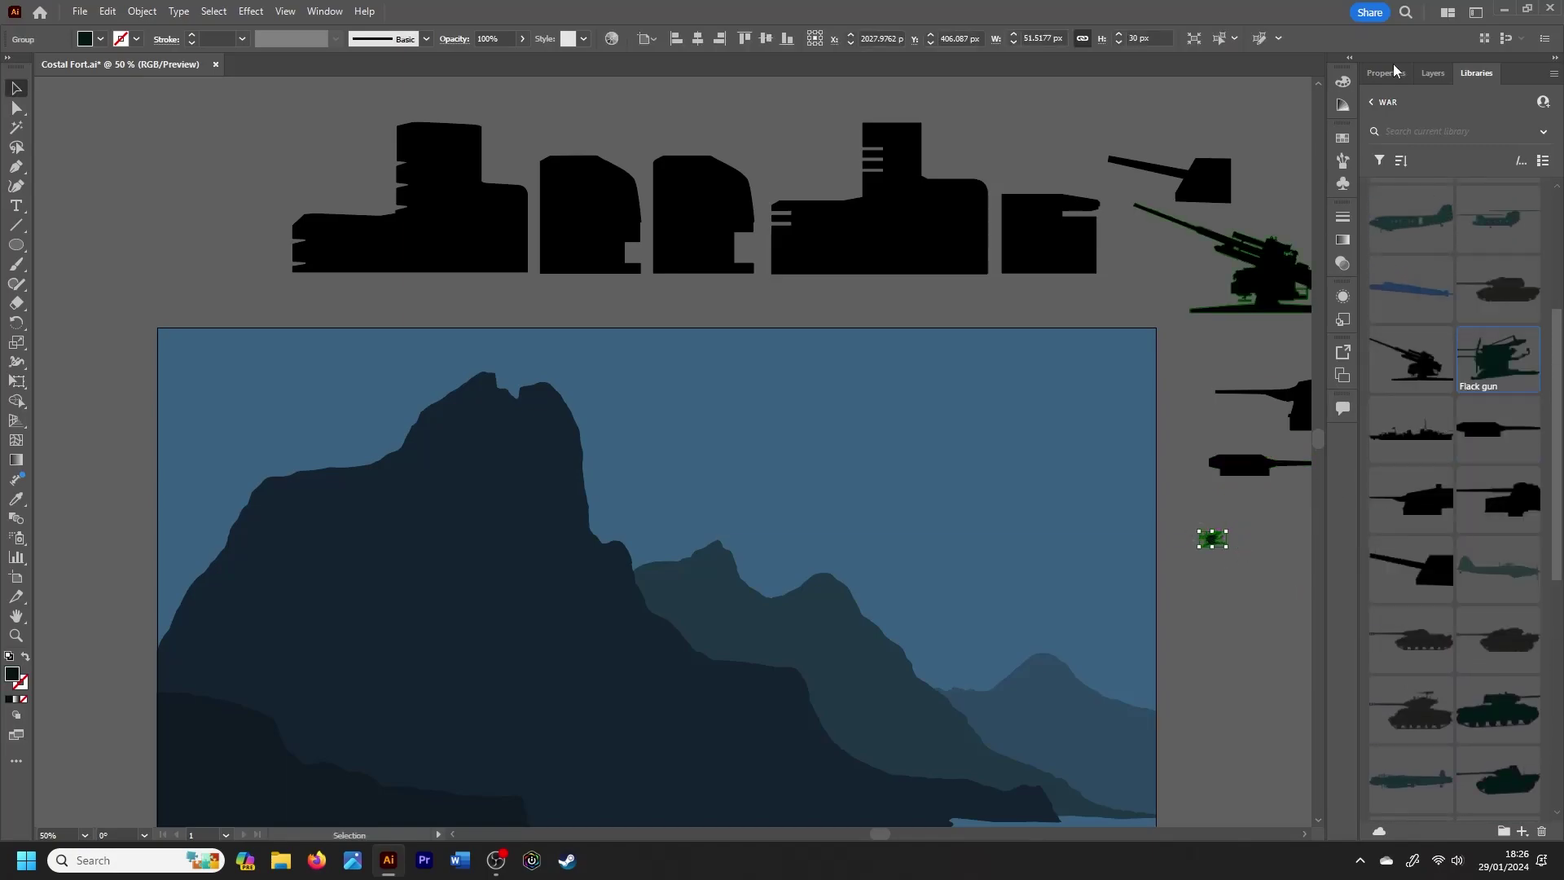
Step: Show the properties panel, then ungroup the fort silhouettes into separate buildings and deselect
{"action": "left_click", "coordinate": [1395, 71]}
{"action": "scroll", "coordinate": [970, 291], "scroll_direction": "right", "scroll_amount": 5}
{"action": "left_click", "coordinate": [859, 526]}
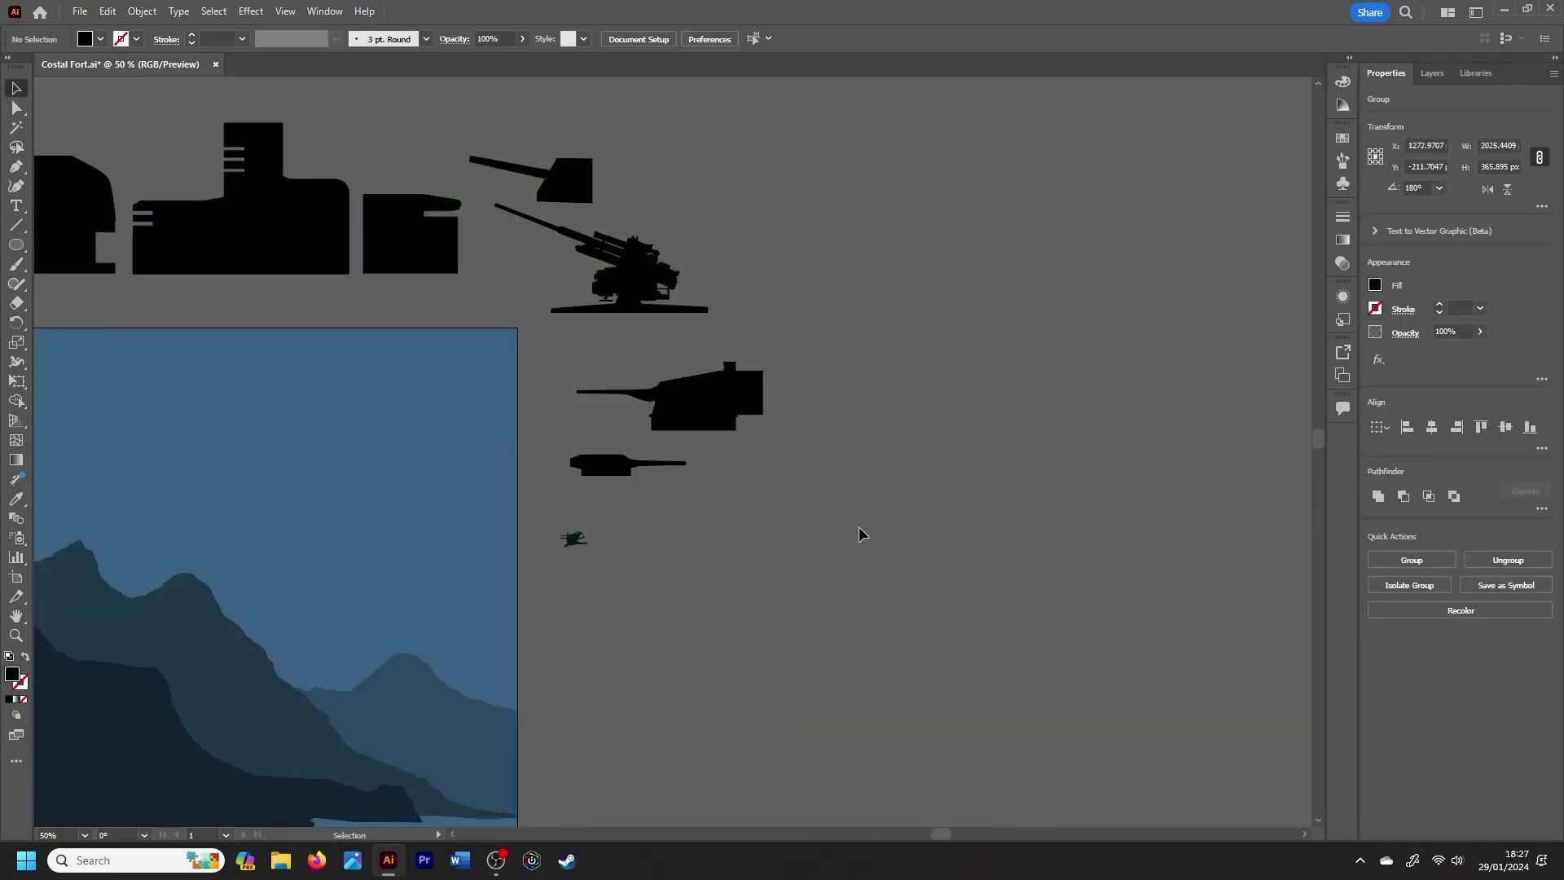
{"action": "scroll", "coordinate": [749, 506], "scroll_direction": "down", "scroll_amount": 1}
{"action": "scroll", "coordinate": [929, 799], "scroll_direction": "right", "scroll_amount": 2}
{"action": "scroll", "coordinate": [820, 757], "scroll_direction": "left", "scroll_amount": 5}
{"action": "left_click", "coordinate": [774, 292]}
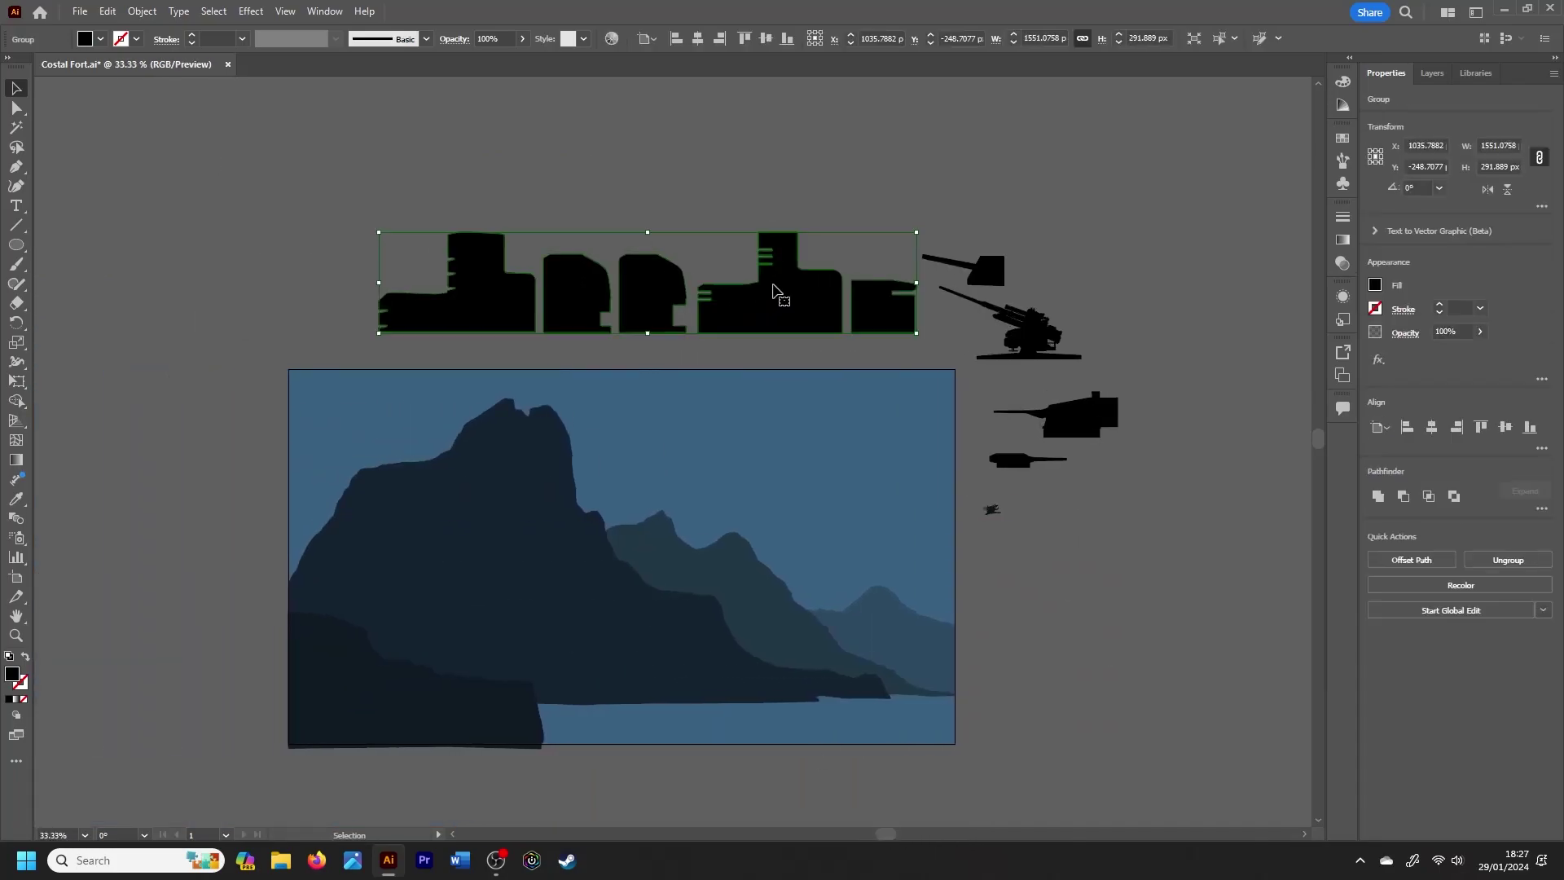
{"action": "right_click", "coordinate": [769, 311]}
{"action": "left_click", "coordinate": [806, 527]}
{"action": "key", "text": "ctrl+shift+a"}
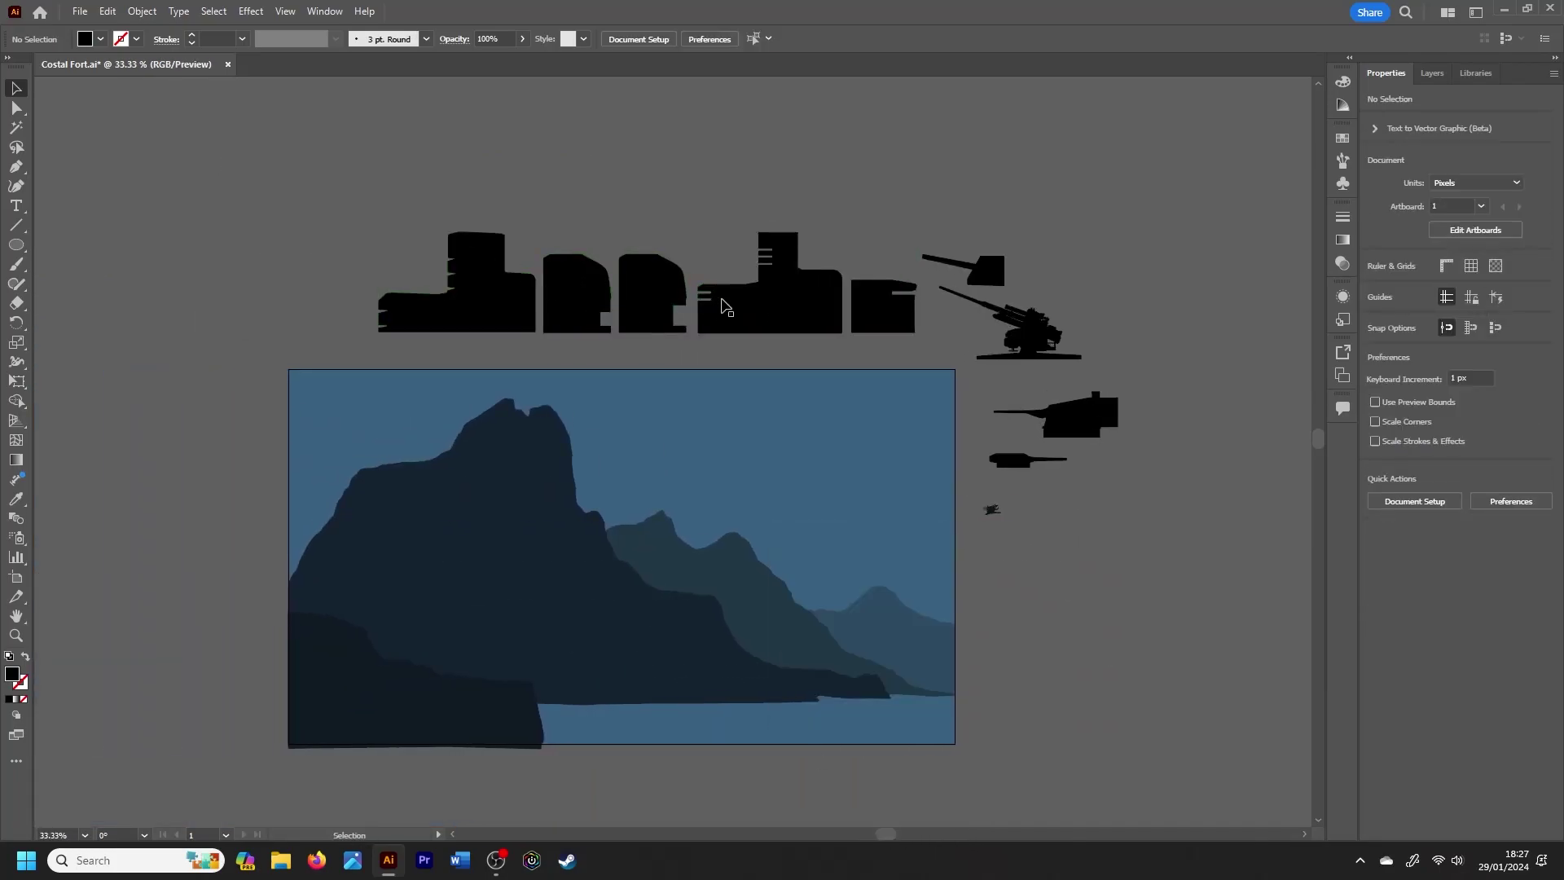
Step: Place a flipped, 100 px-tall fort in the dark cliff colour on the left cliff edge
{"action": "mouse_move", "coordinate": [786, 311]}
{"action": "left_mouse_down"}
{"action": "mouse_move", "coordinate": [683, 622]}
{"action": "mouse_move", "coordinate": [526, 637]}
{"action": "left_mouse_up"}
{"action": "left_click", "coordinate": [1487, 188]}
{"action": "double_click", "coordinate": [1497, 166]}
{"action": "type", "text": "150"}
{"action": "key", "text": "Return"}
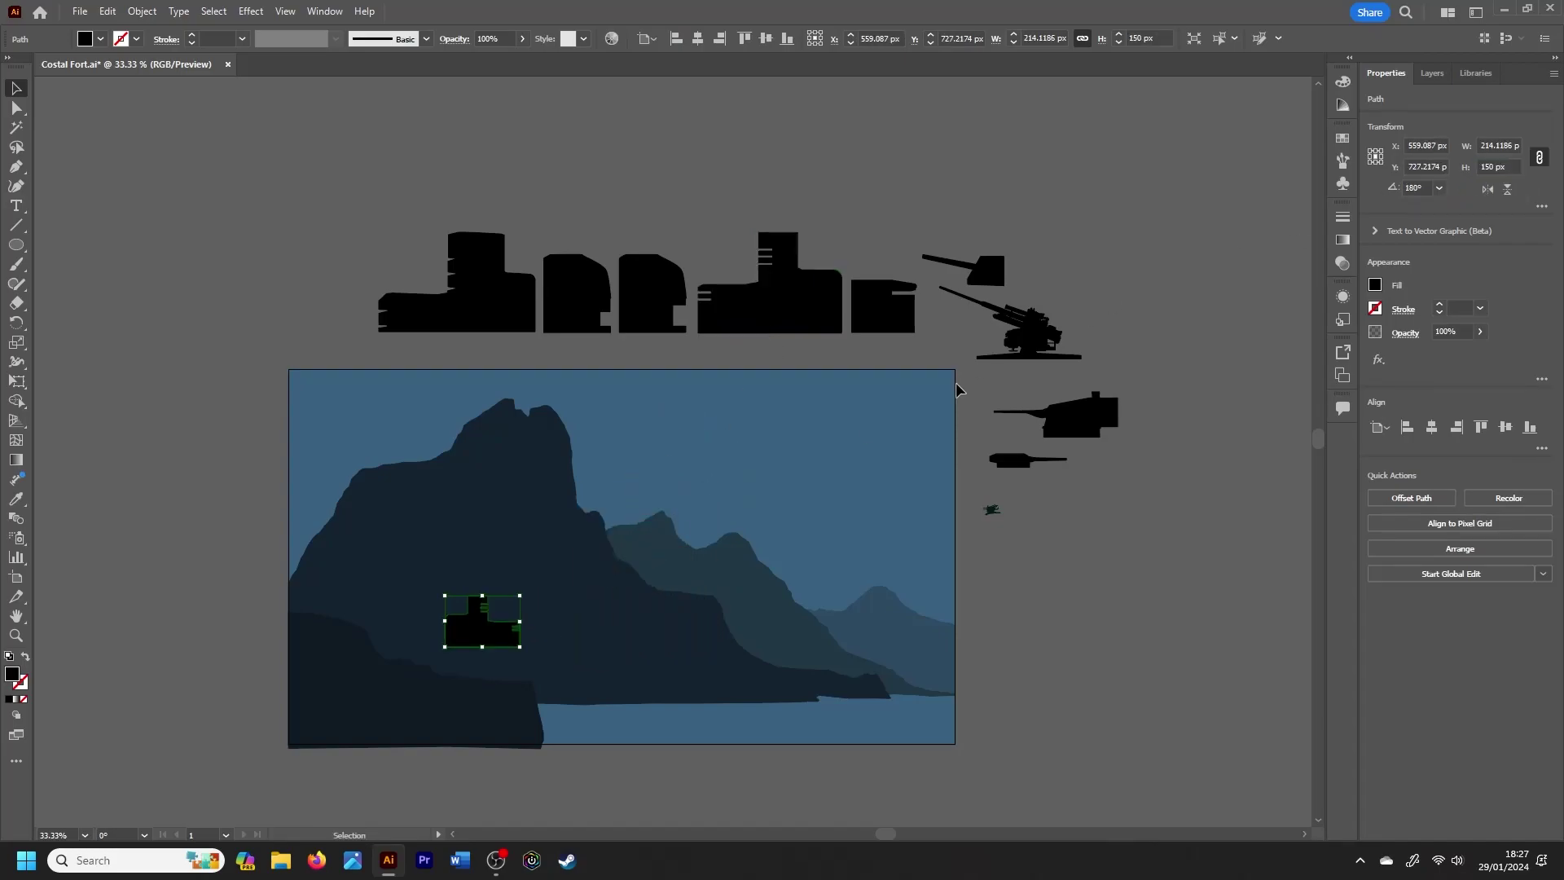
{"action": "key", "text": "i"}
{"action": "left_click", "coordinate": [586, 612]}
{"action": "type", "text": "v00"}
{"action": "key", "text": "Return"}
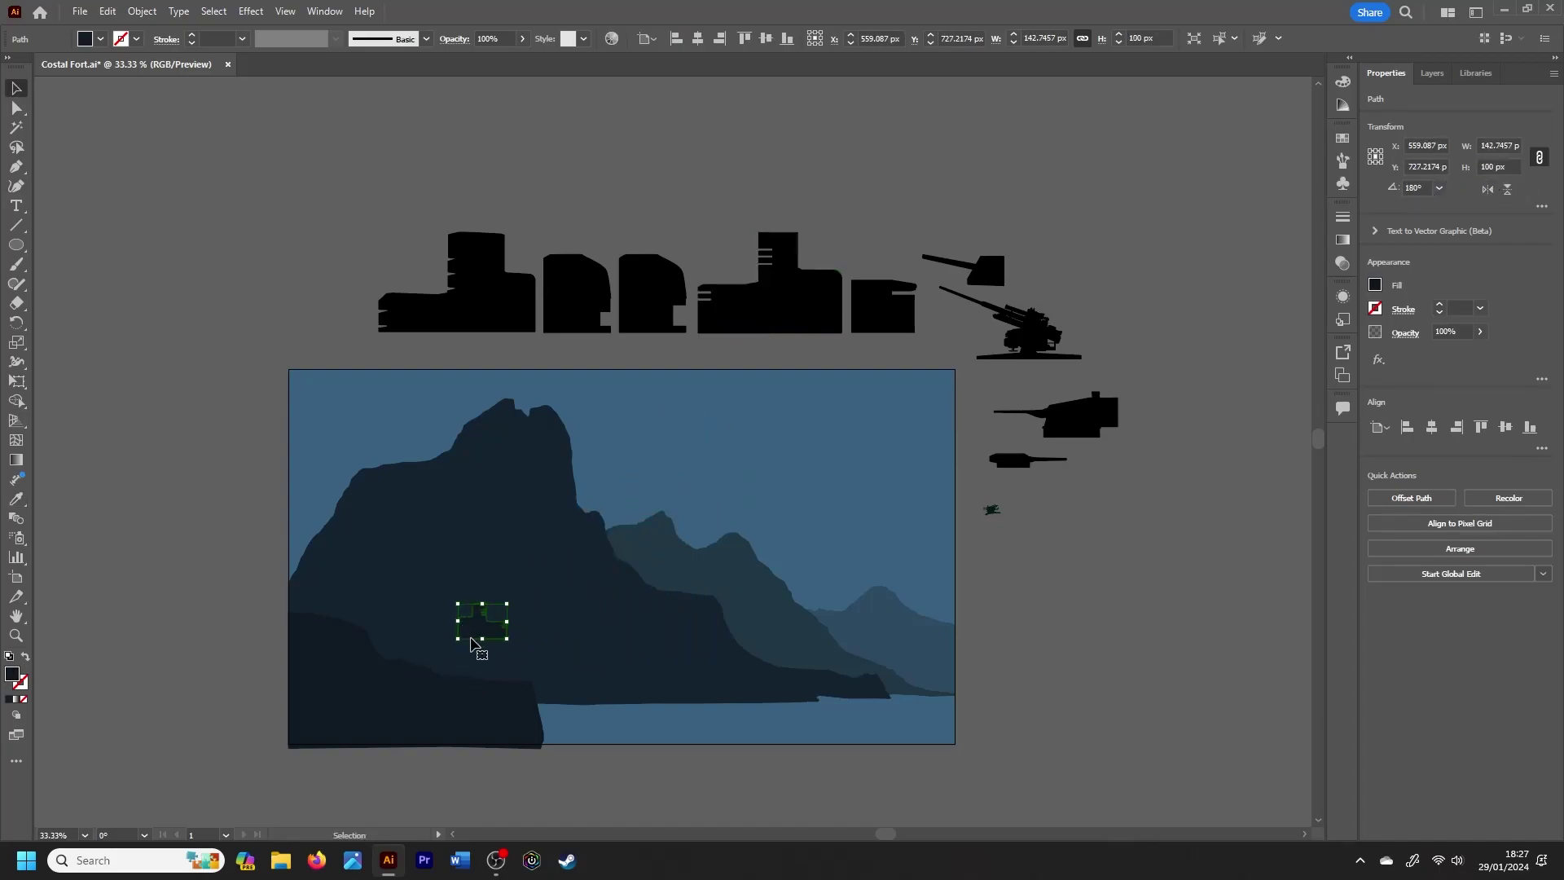
{"action": "left_click_drag", "start_coordinate": [501, 682], "coordinate": [516, 721]}
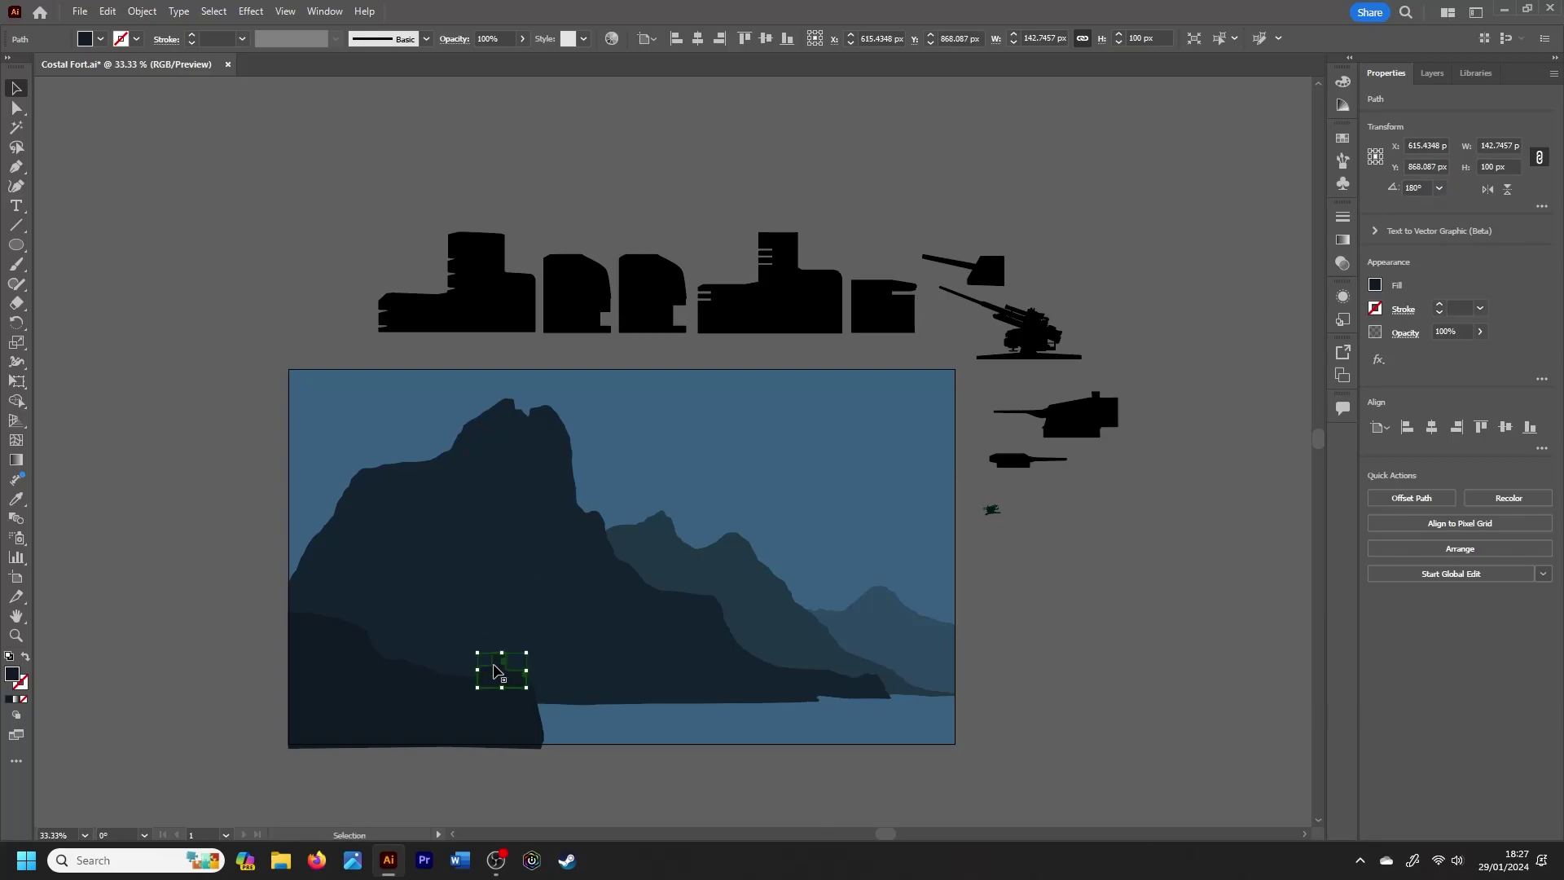
{"action": "key", "text": "ctrl+equal"}
{"action": "key", "text": "ctrl+equal"}
{"action": "key", "text": "ctrl+equal"}
{"action": "left_click", "coordinate": [909, 789]}
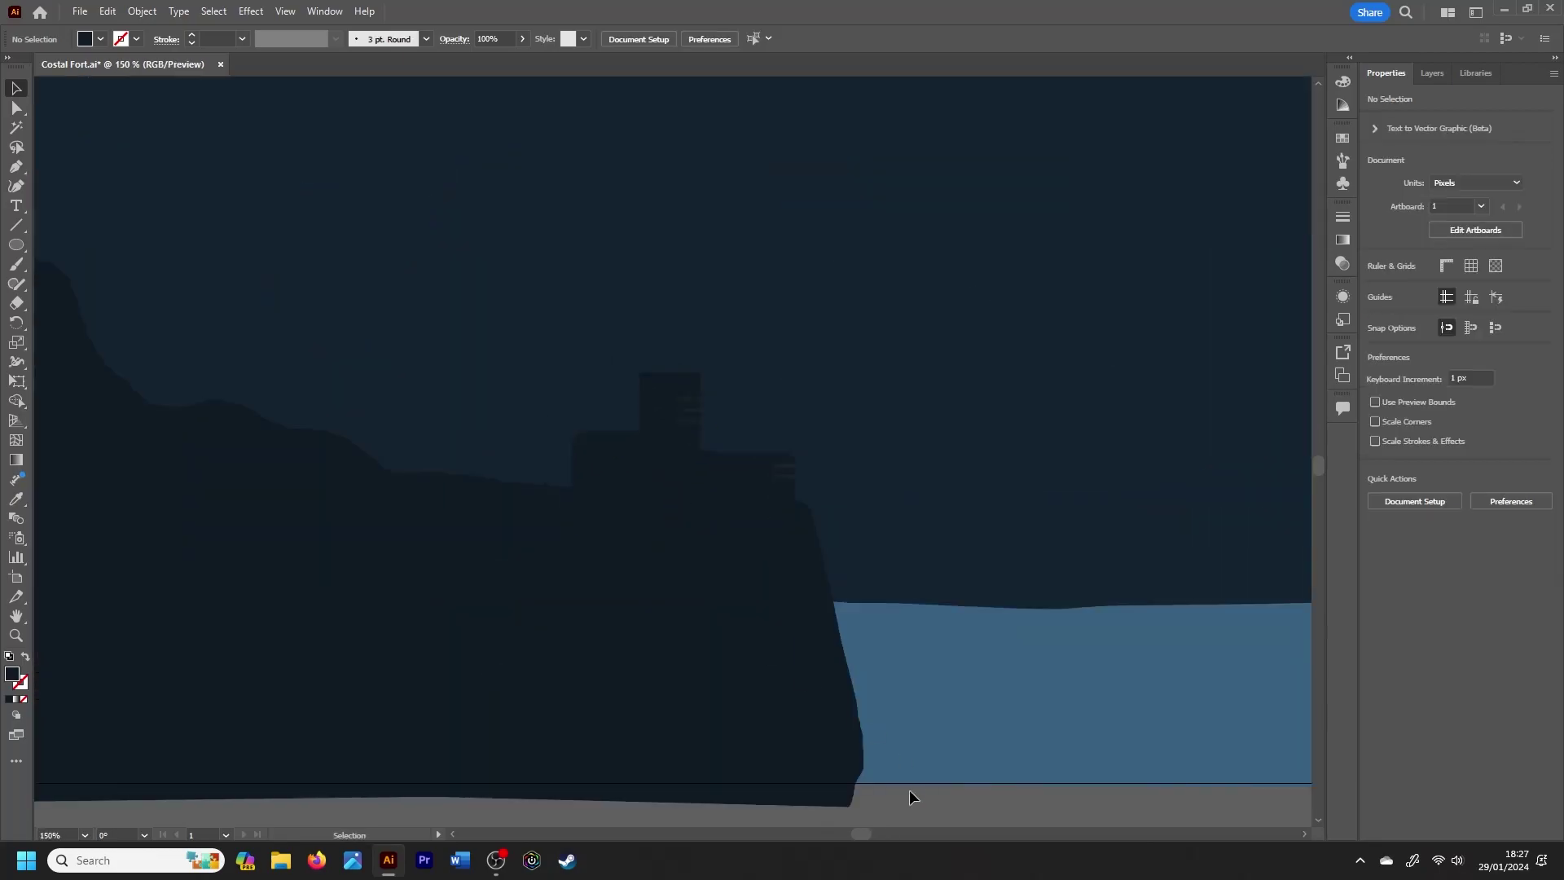
{"action": "key", "text": "ctrl+minus"}
{"action": "key", "text": "ctrl+minus"}
{"action": "key", "text": "ctrl+minus"}
{"action": "key", "text": "ctrl+minus"}
Step: Add a second building in the dark cliff colour, shrunk to 20 px, on the ridge
{"action": "left_click_drag", "start_coordinate": [1317, 461], "coordinate": [1317, 447]}
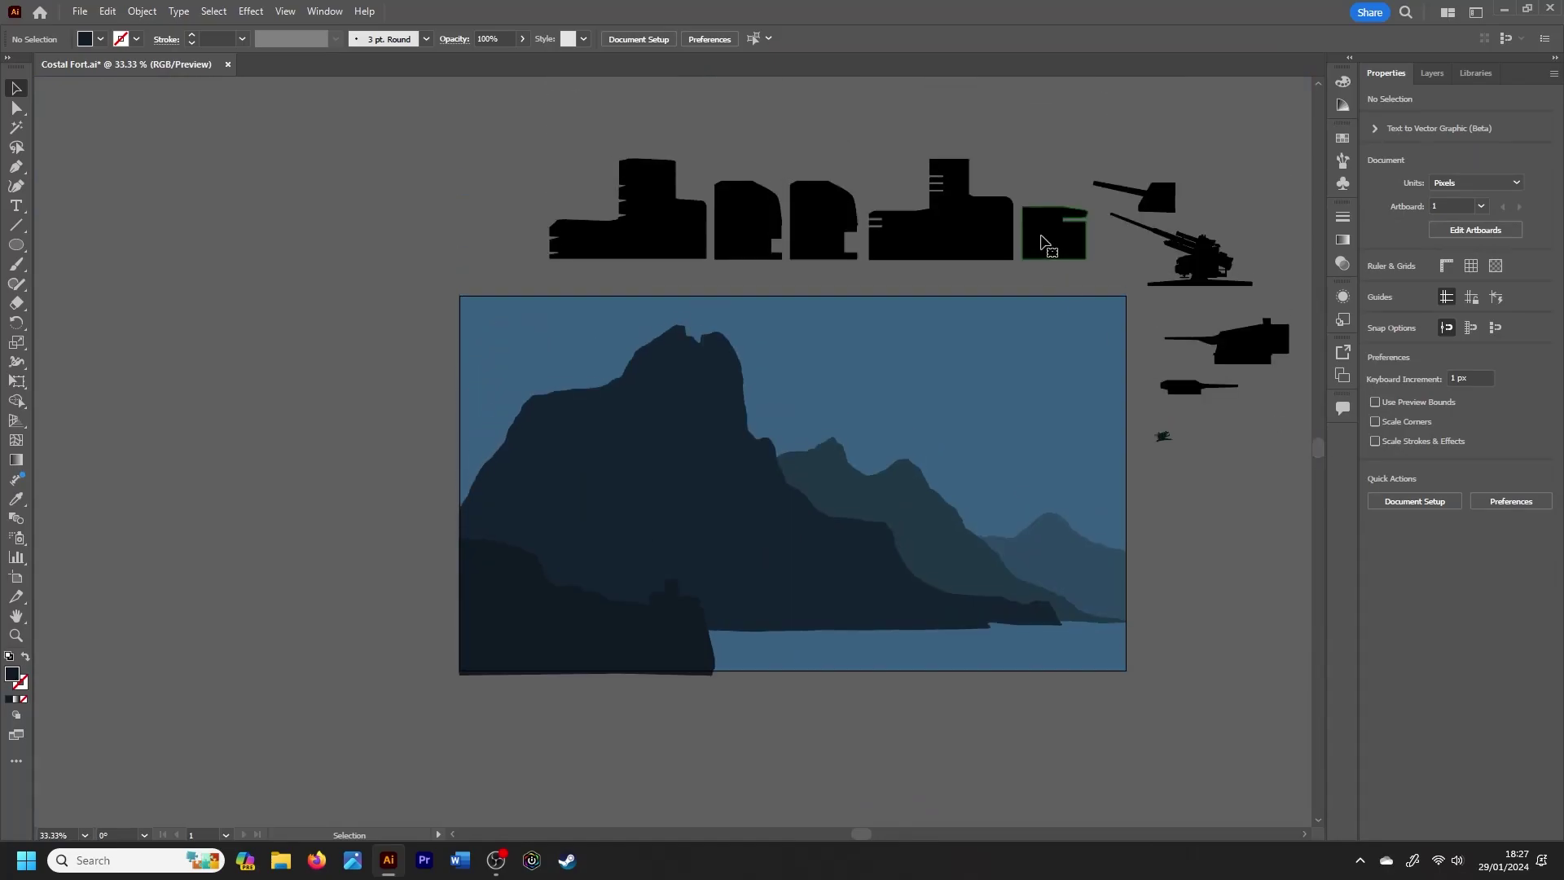
{"action": "mouse_move", "coordinate": [1047, 236]}
{"action": "left_mouse_down"}
{"action": "mouse_move", "coordinate": [844, 457]}
{"action": "mouse_move", "coordinate": [865, 500]}
{"action": "left_mouse_up"}
{"action": "key", "text": "i"}
{"action": "left_click", "coordinate": [839, 568]}
{"action": "type", "text": "v00"}
{"action": "key", "text": "Return"}
{"action": "key", "text": "ctrl+1"}
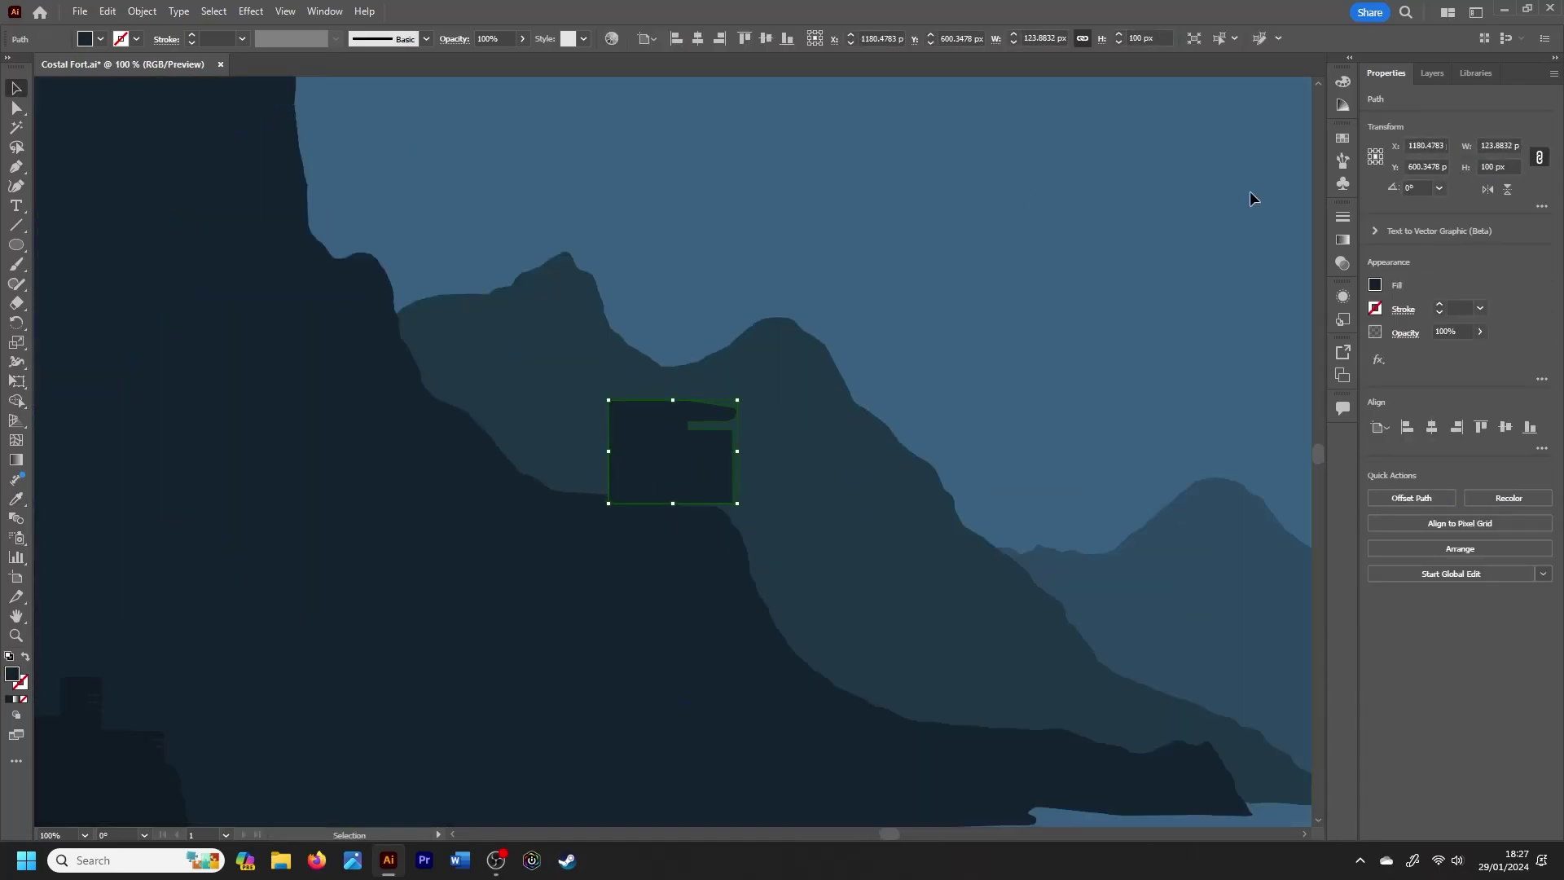
{"action": "type", "text": "50"}
{"action": "key", "text": "Return"}
{"action": "left_click_drag", "start_coordinate": [688, 466], "coordinate": [705, 499]}
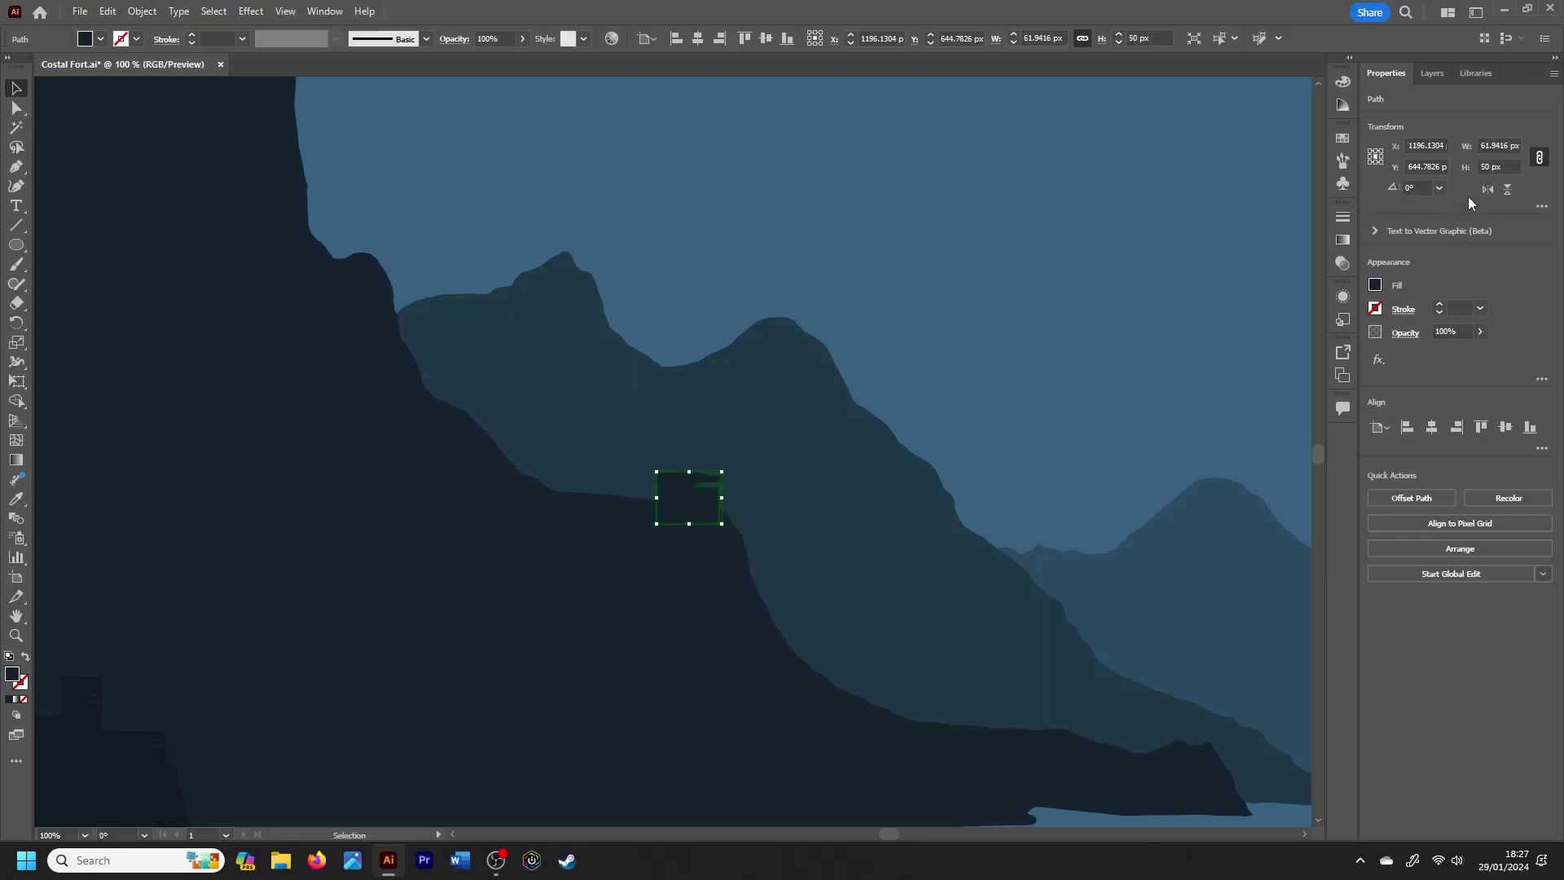
{"action": "type", "text": "20"}
{"action": "key", "text": "Return"}
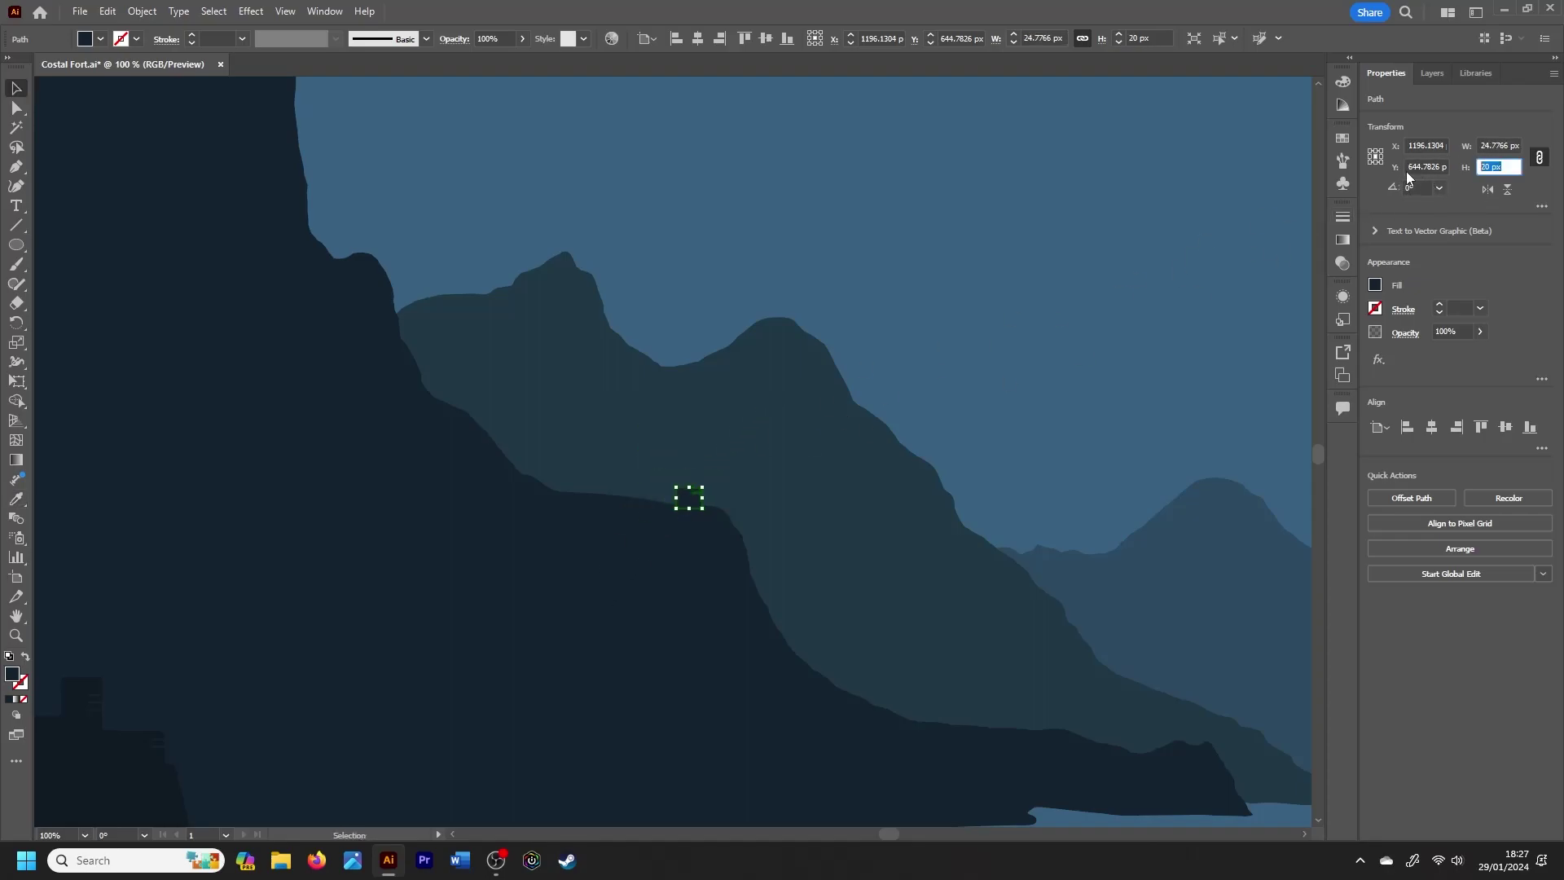
{"action": "left_click", "coordinate": [1098, 281]}
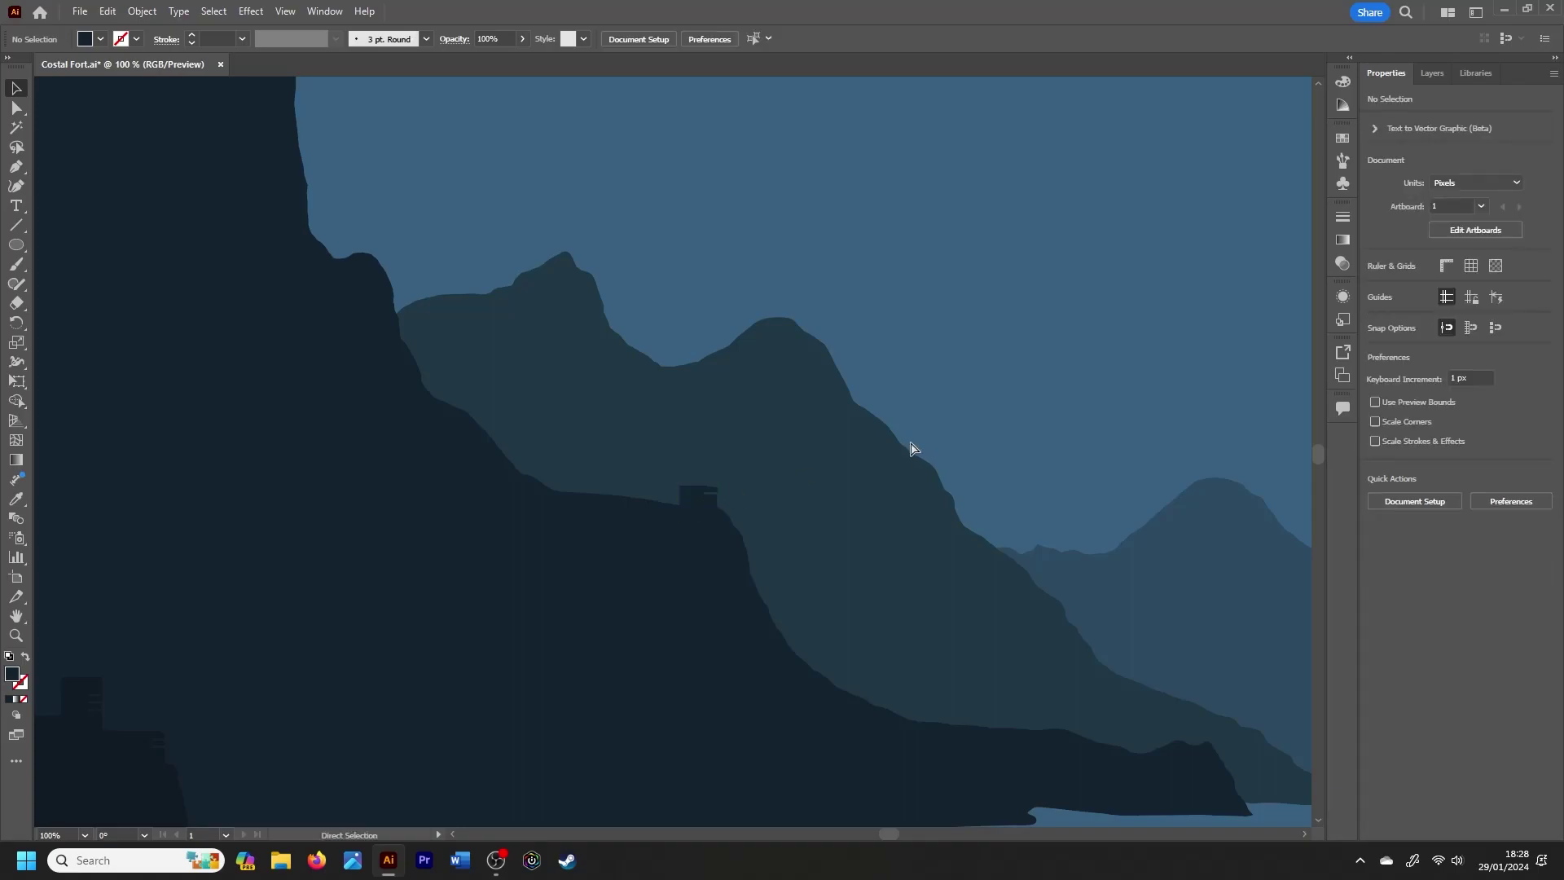
Step: Paste another fort, recolour it dark, flip it and shrink it to 60 px tall
{"action": "scroll", "coordinate": [911, 448], "scroll_direction": "down", "scroll_amount": 3}
{"action": "scroll", "coordinate": [910, 448], "scroll_direction": "up", "scroll_amount": 1}
{"action": "scroll", "coordinate": [1322, 456], "scroll_direction": "up", "scroll_amount": 1}
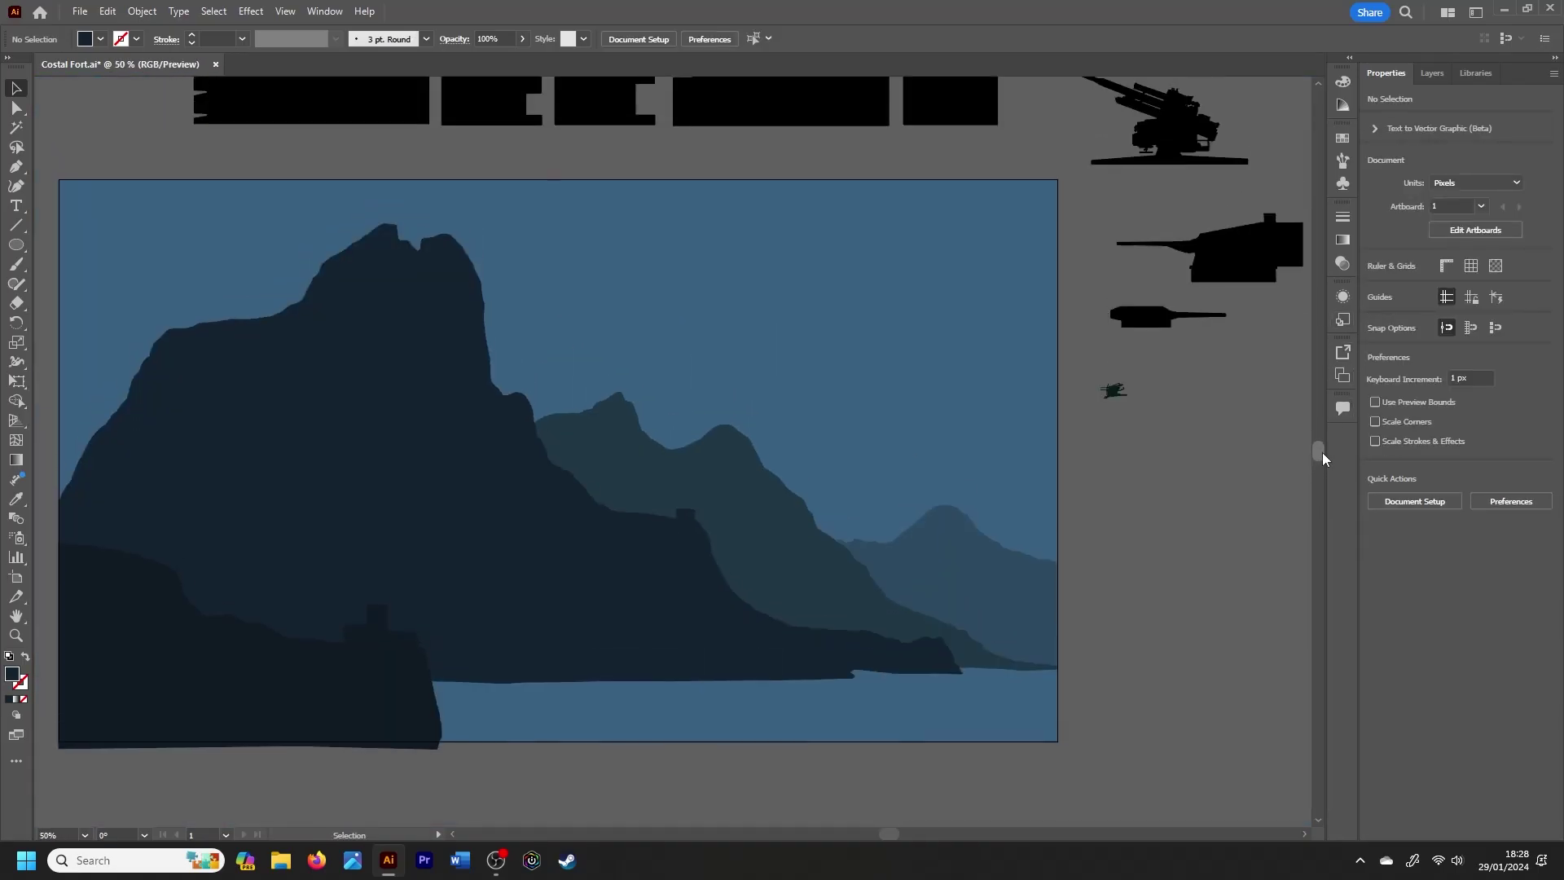
{"action": "scroll", "coordinate": [1321, 452], "scroll_direction": "down", "scroll_amount": 1}
{"action": "key", "text": "ctrl+v"}
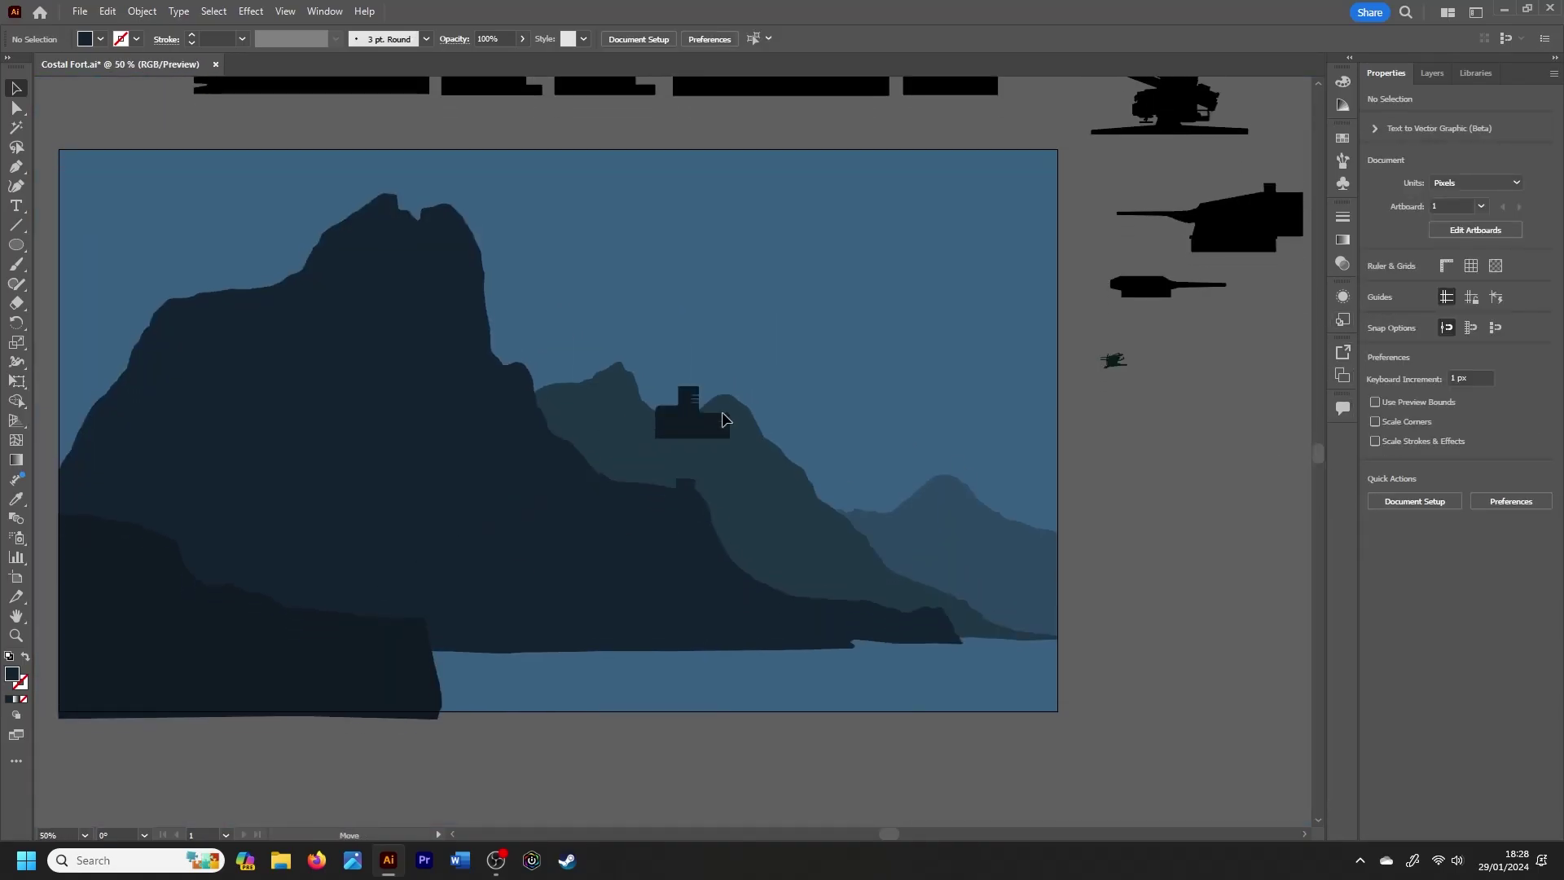
{"action": "left_click", "coordinate": [396, 595]}
{"action": "key", "text": "i"}
{"action": "left_click", "coordinate": [717, 419]}
{"action": "left_click", "coordinate": [1485, 194]}
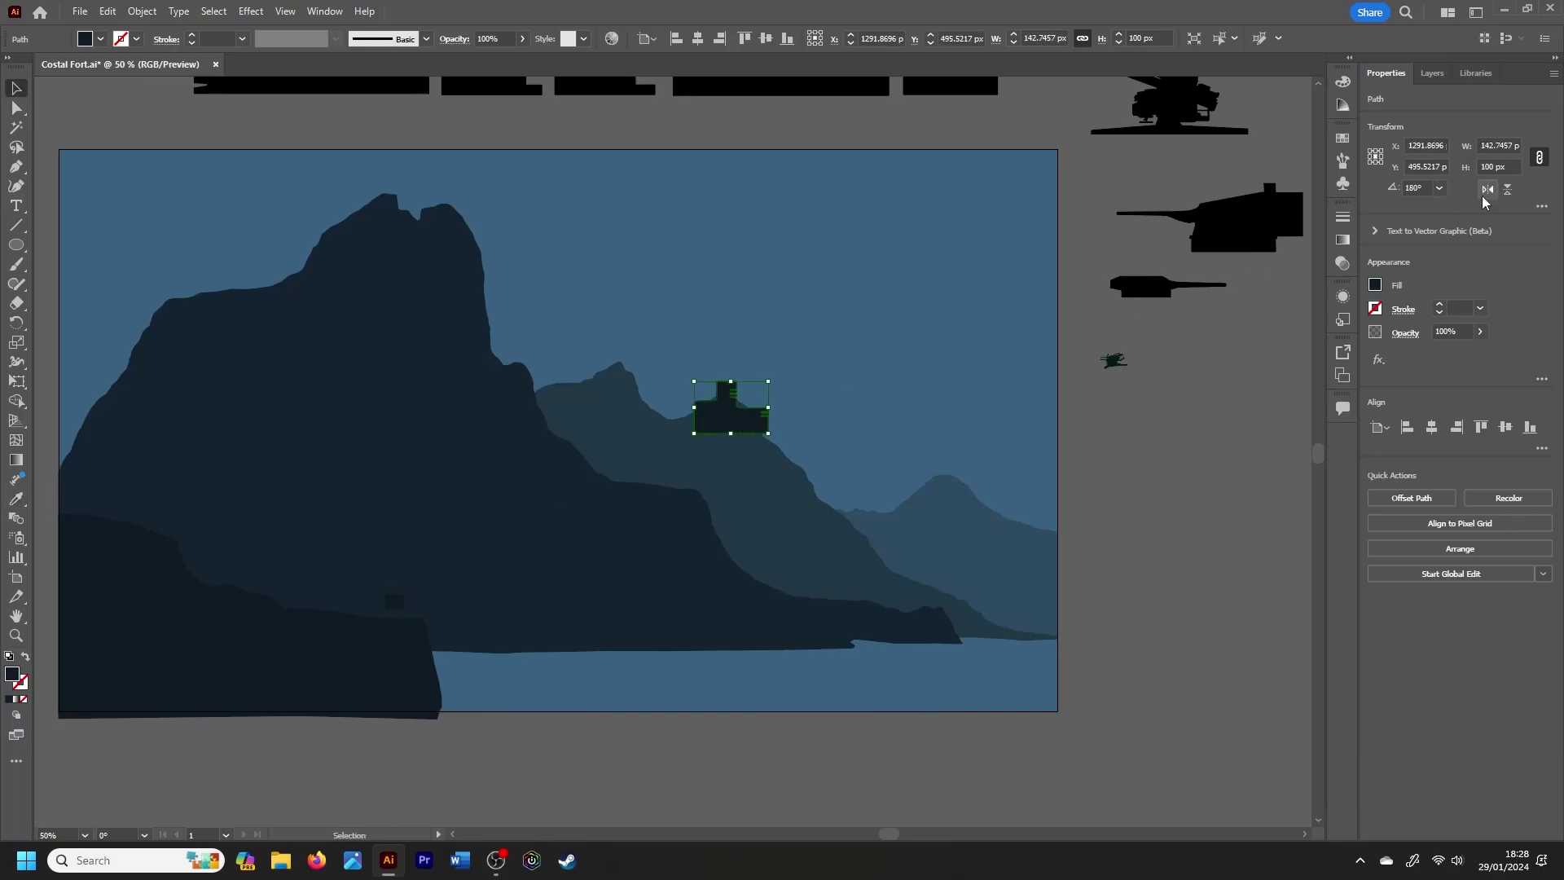
{"action": "type", "text": "60"}
{"action": "key", "text": "Return"}
Step: Move the 60 px fort onto the rocky point by the water
{"action": "key", "text": "v"}
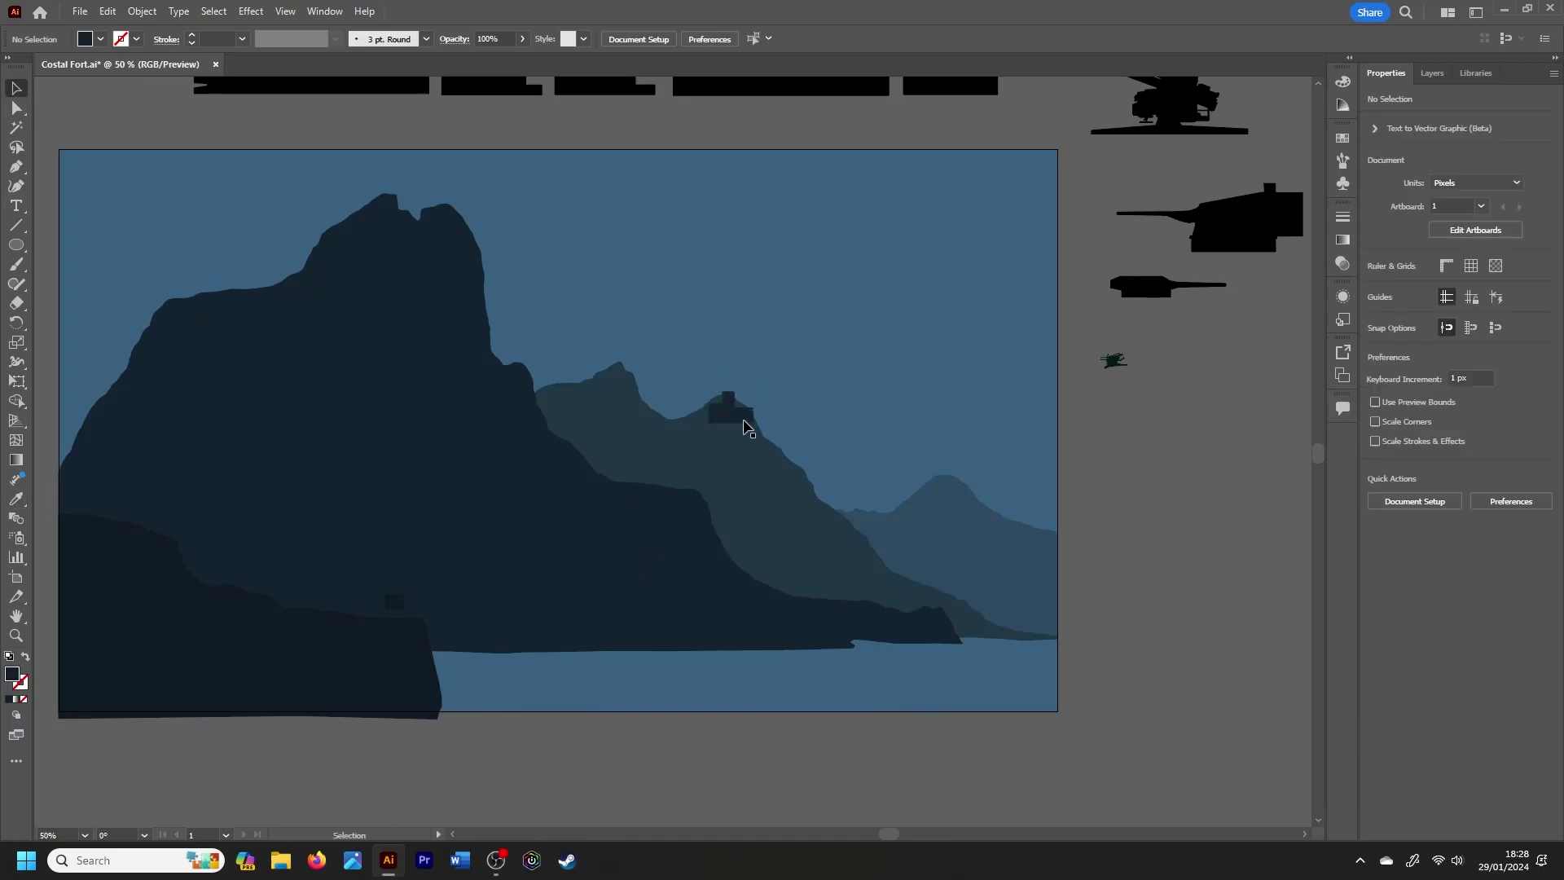
{"action": "left_click_drag", "start_coordinate": [739, 422], "coordinate": [872, 573]}
{"action": "key", "text": "ctrl+equal"}
{"action": "key", "text": "ctrl+equal"}
{"action": "key", "text": "ctrl+equal"}
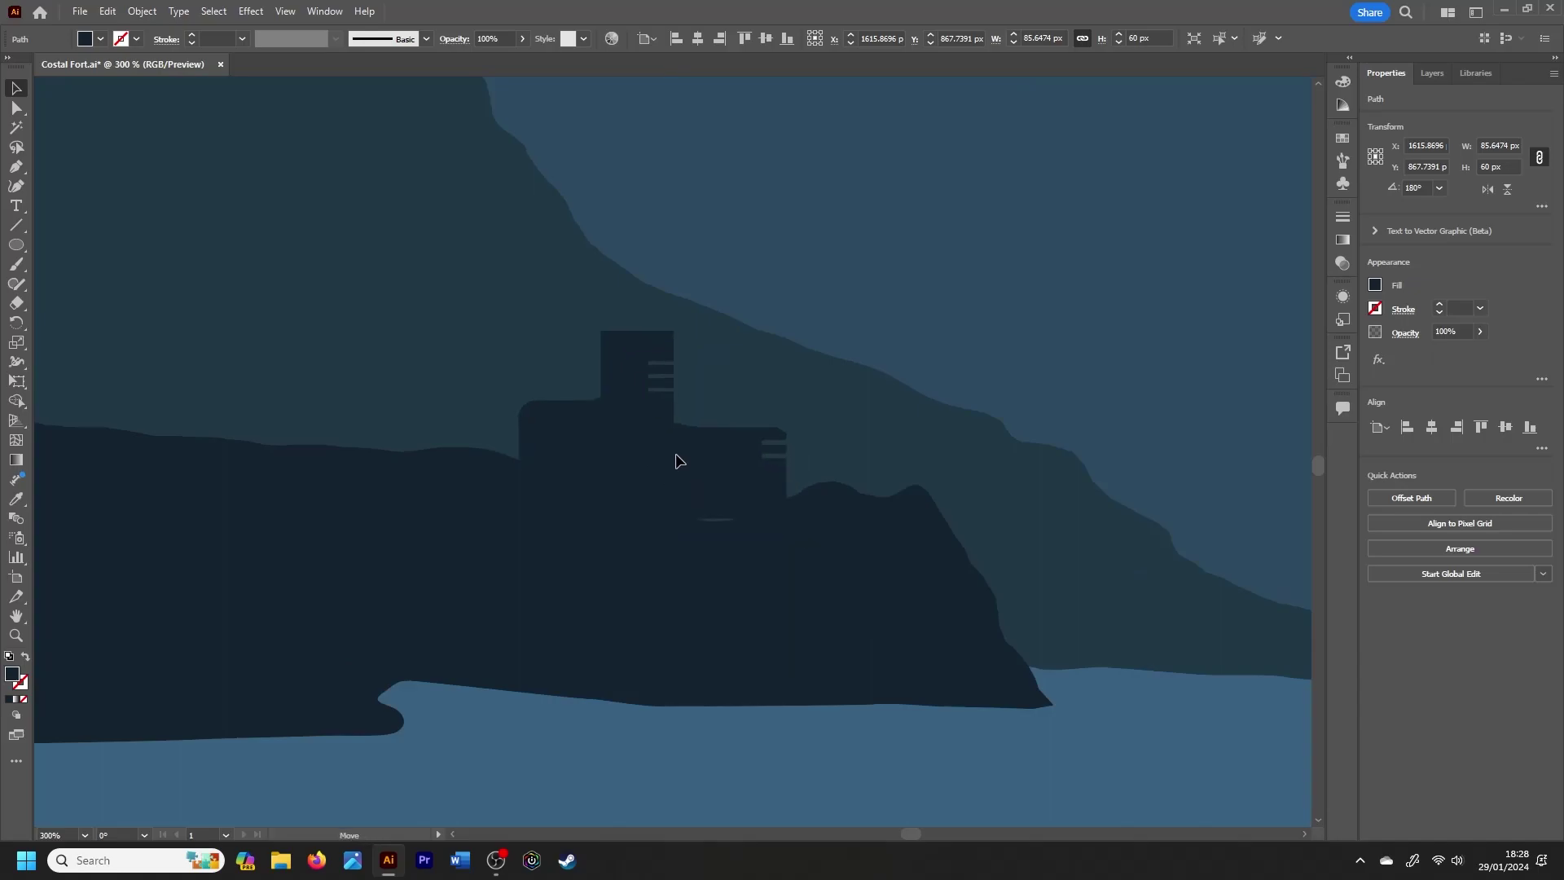
{"action": "left_click_drag", "start_coordinate": [700, 480], "coordinate": [698, 481]}
{"action": "key", "text": "ctrl+shift+a"}
{"action": "key", "text": "ctrl+1"}
Step: Enlarge the cliff-edge building to 80 px tall and set it on the cliff top
{"action": "key", "text": "ctrl+minus"}
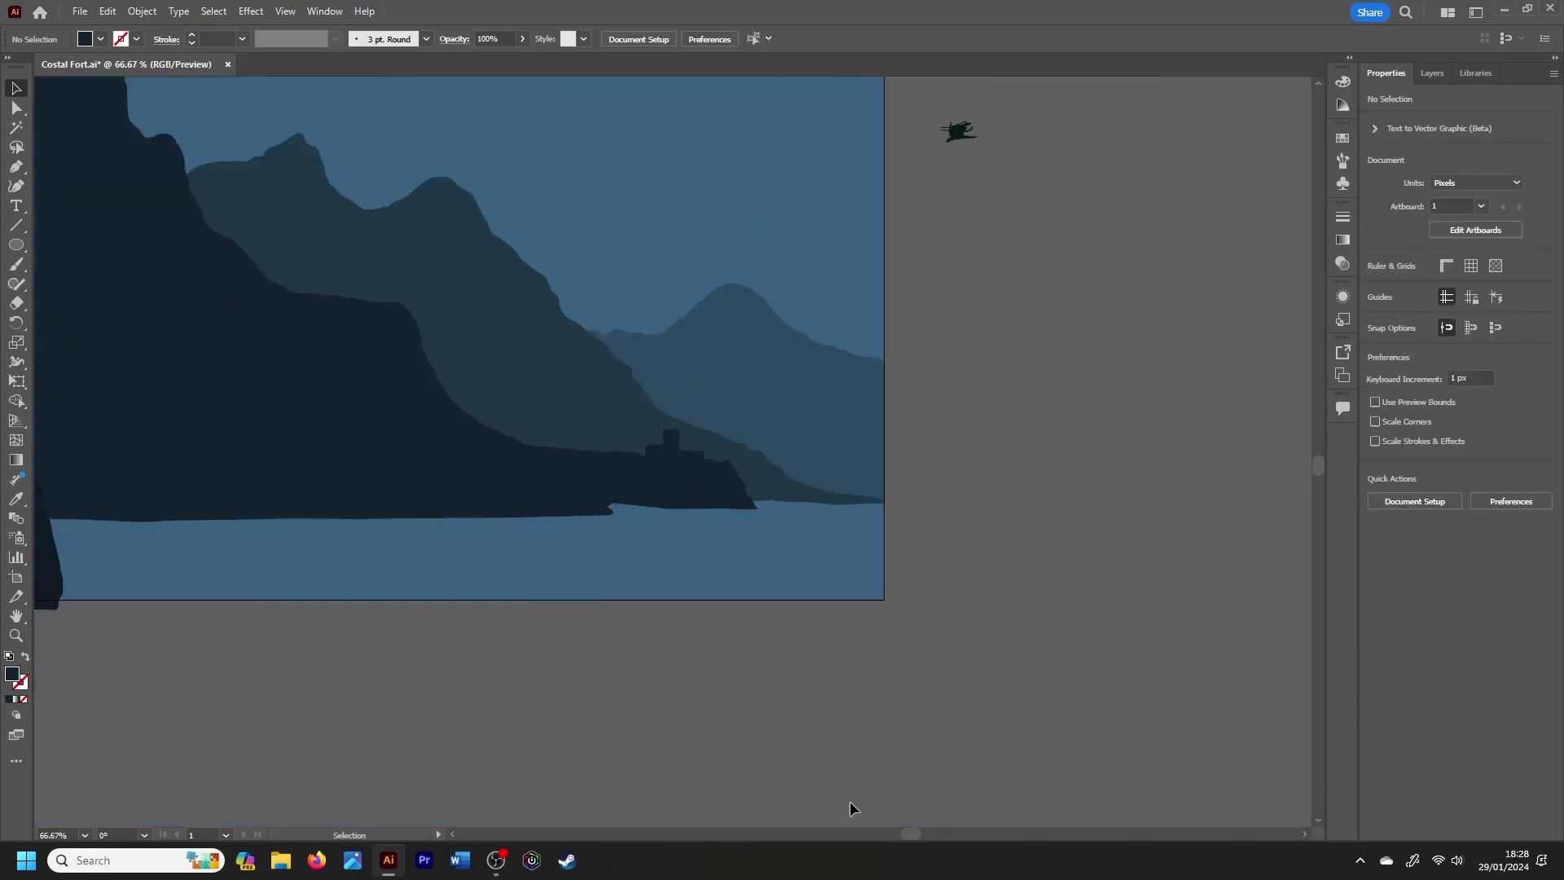
{"action": "scroll", "coordinate": [447, 467], "scroll_direction": "up", "scroll_amount": 3}
{"action": "key", "text": "ctrl+z"}
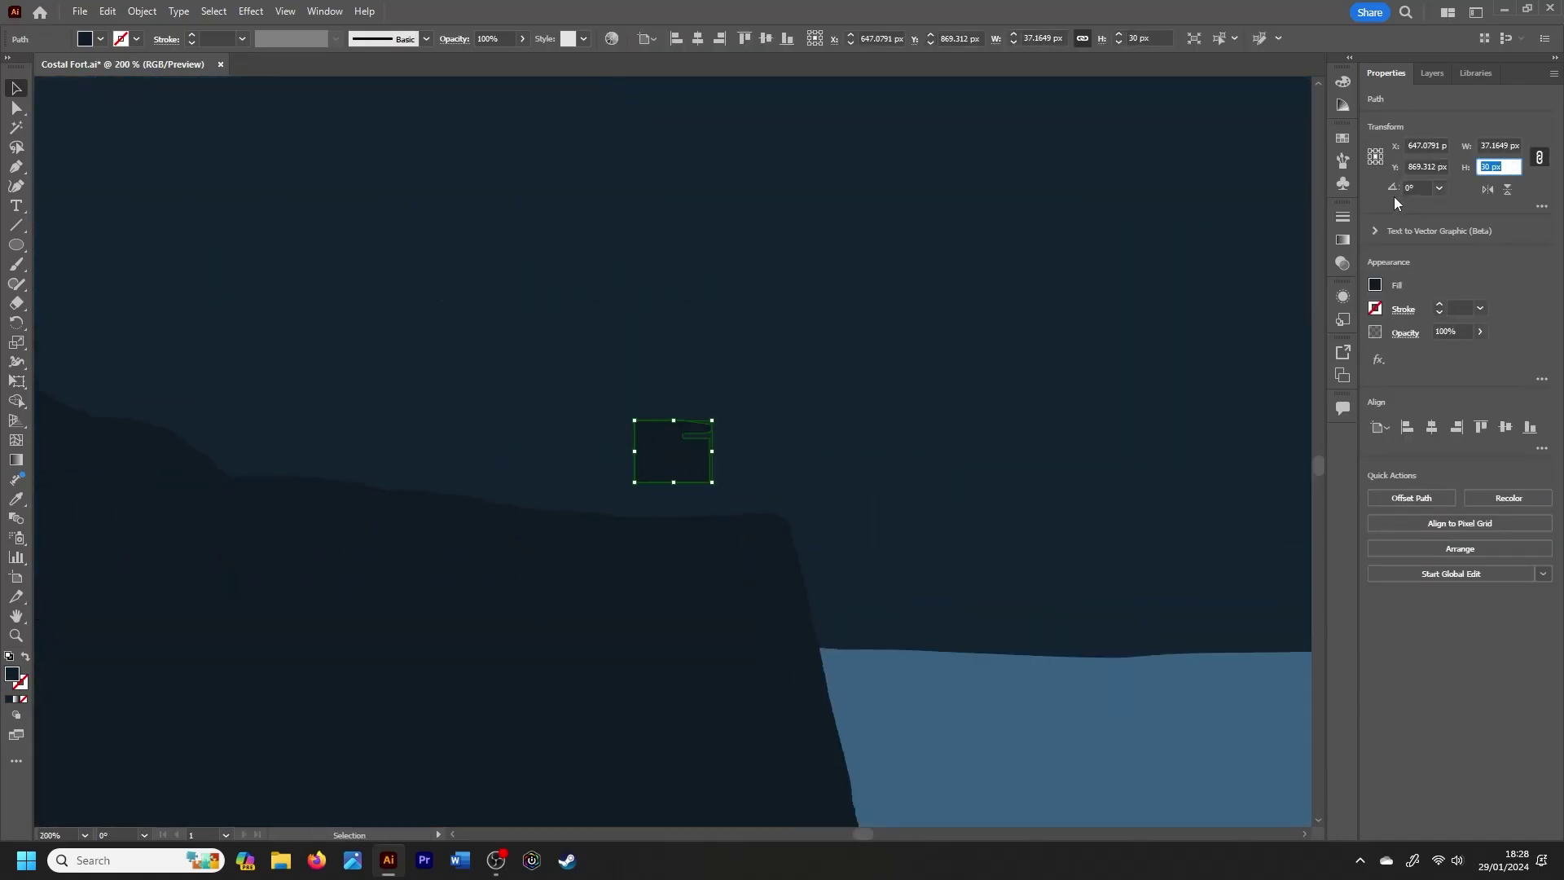
{"action": "type", "text": "80"}
{"action": "key", "text": "Return"}
{"action": "left_click_drag", "start_coordinate": [734, 453], "coordinate": [733, 499]}
{"action": "key", "text": "a"}
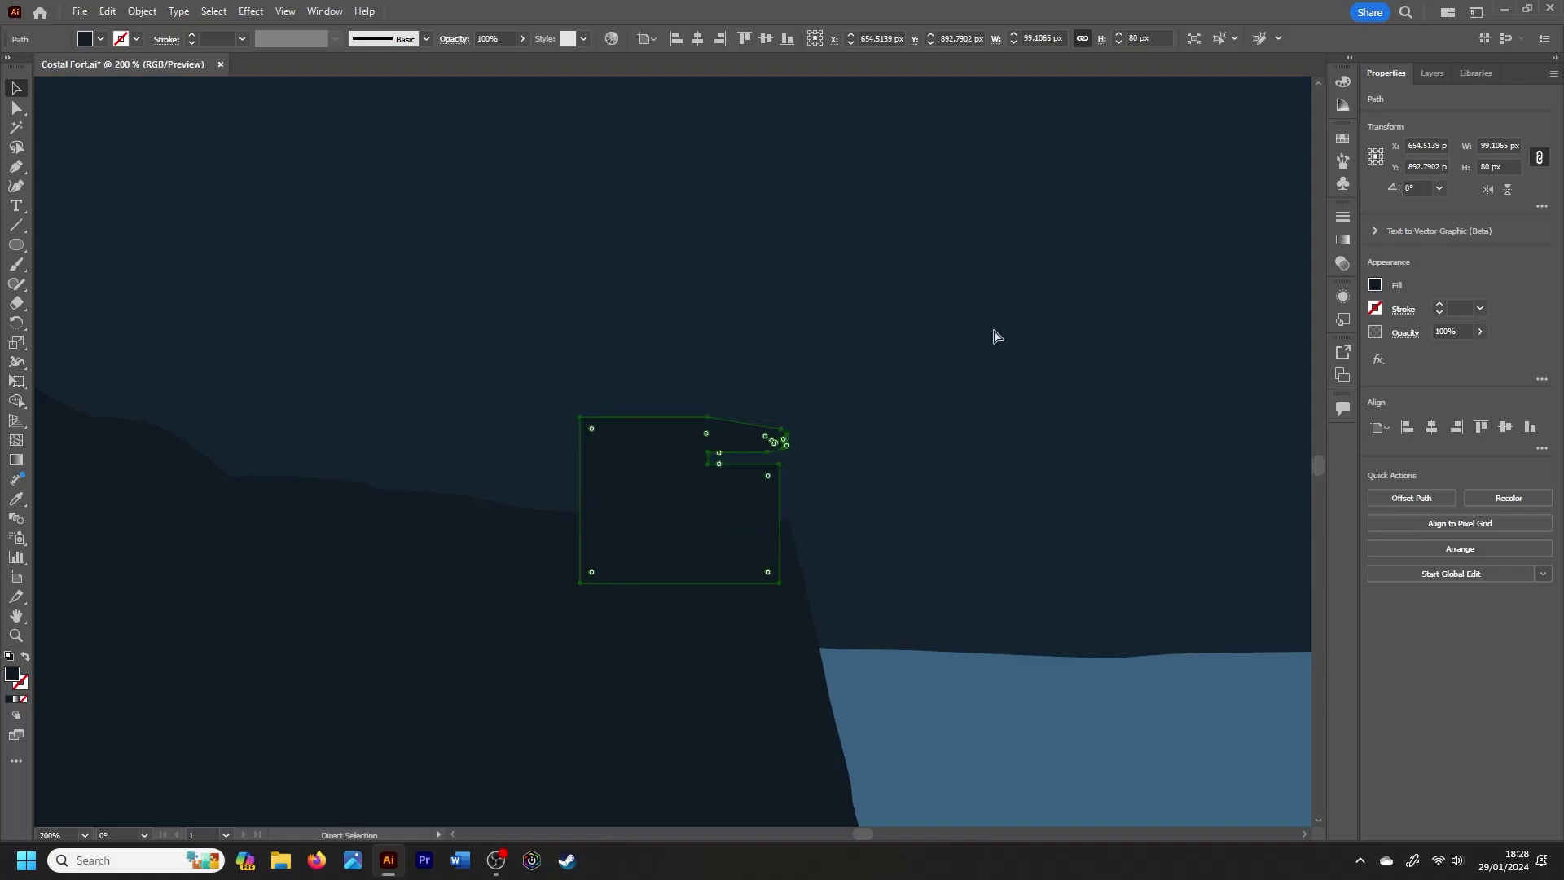
{"action": "key", "text": "Return"}
{"action": "key", "text": "ctrl+shift+a"}
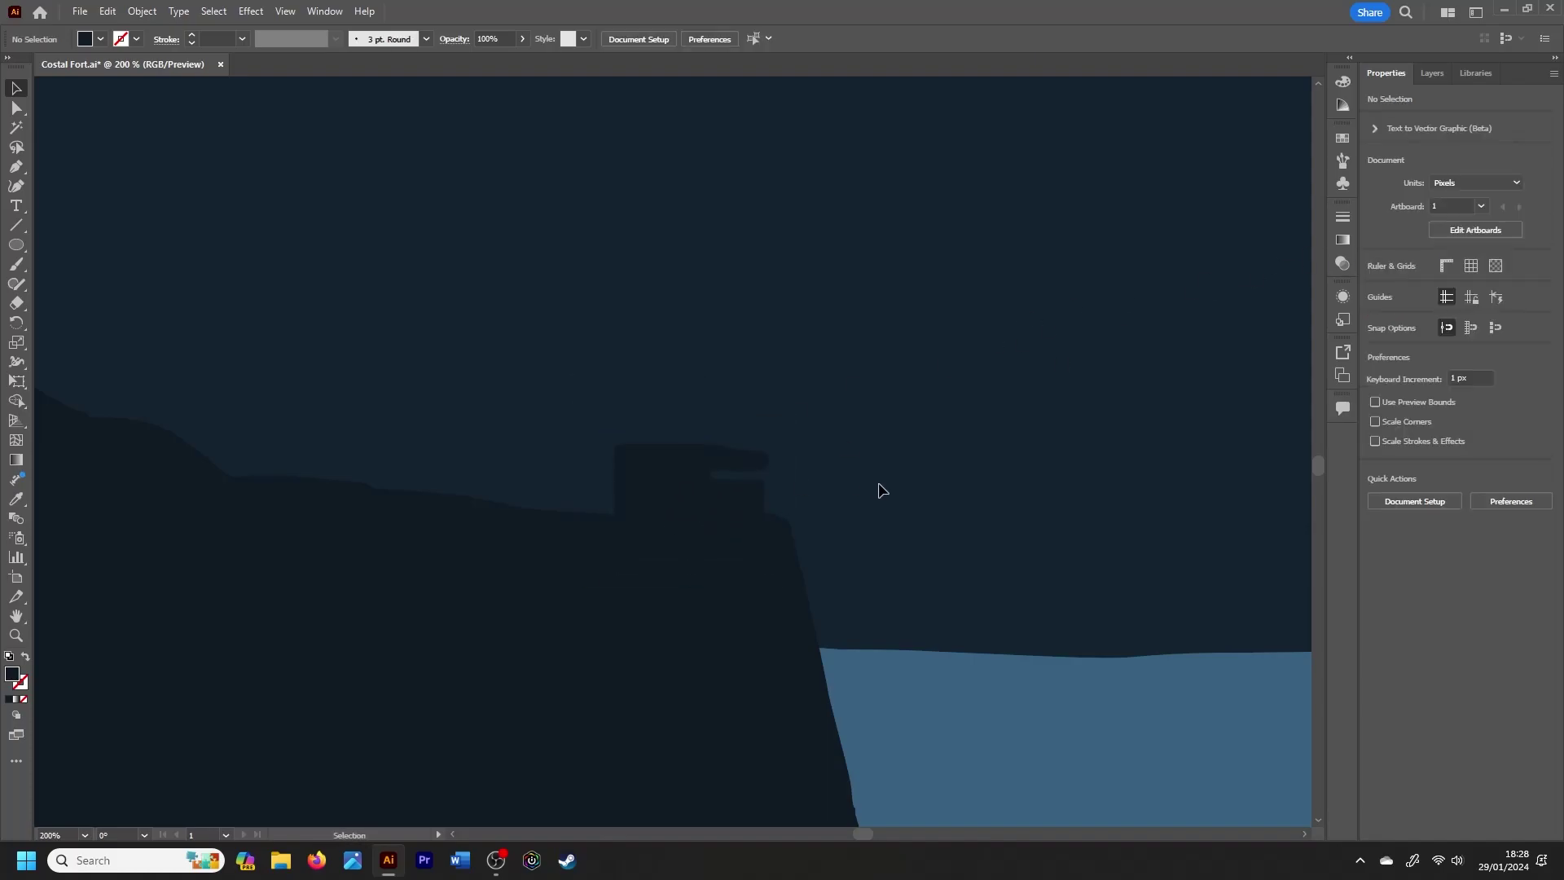
{"action": "key", "text": "ctrl+0"}
{"action": "key", "text": "ctrl+plus"}
{"action": "left_click_drag", "start_coordinate": [863, 834], "coordinate": [883, 834]}
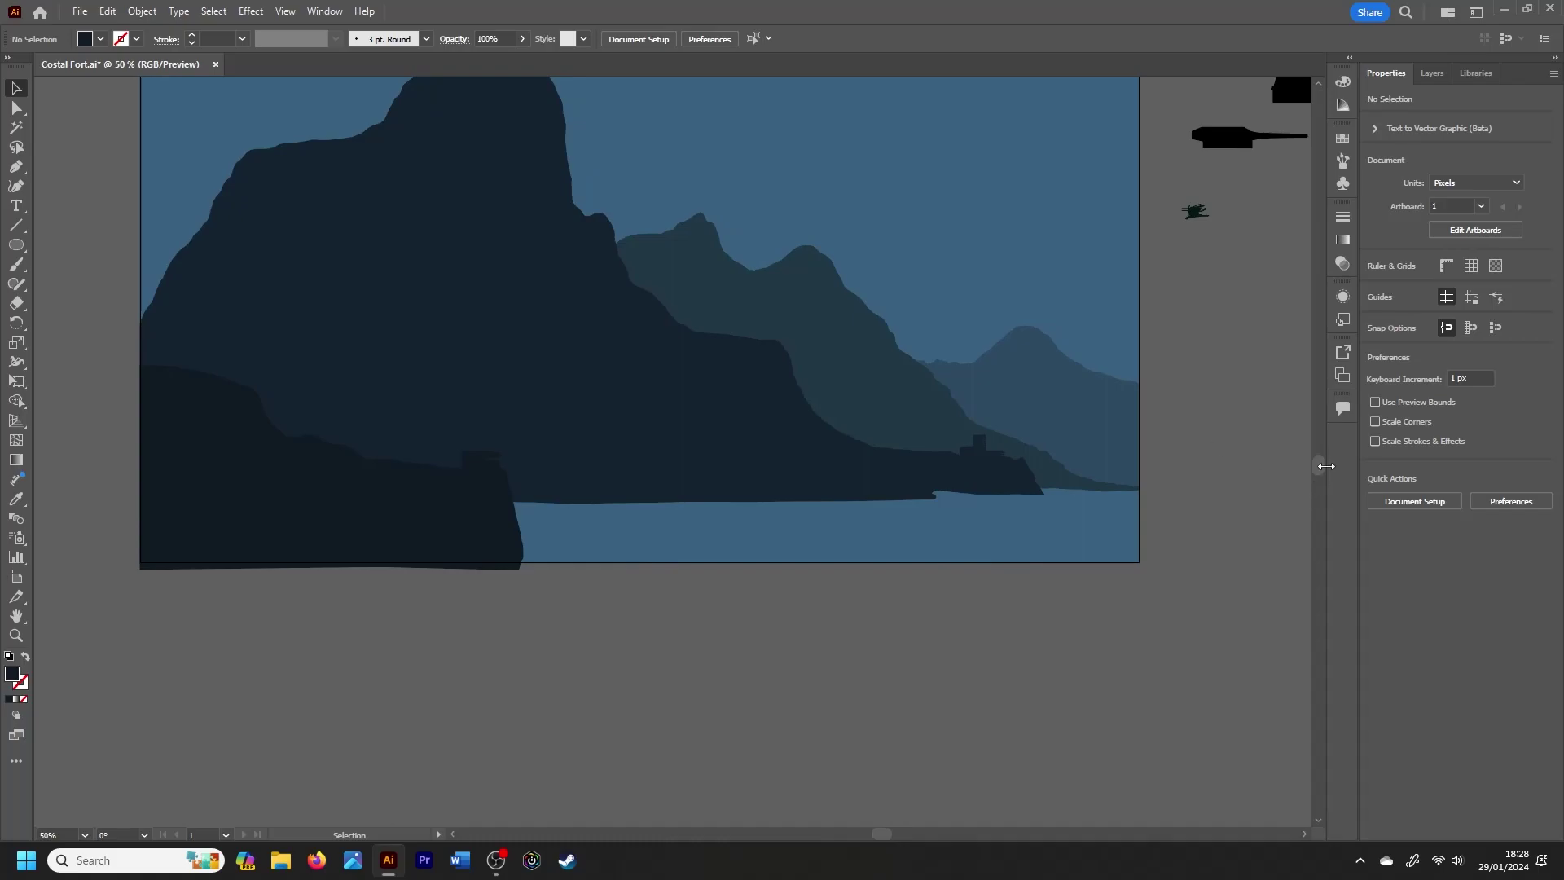
{"action": "left_click_drag", "start_coordinate": [1319, 466], "coordinate": [1321, 445]}
Step: Duplicate the gun turret, mirror it, shrink it to 50 px and colour it dark navy
{"action": "left_click", "coordinate": [1189, 134]}
{"action": "key", "text": "ctrl+c"}
{"action": "key", "text": "ctrl+v"}
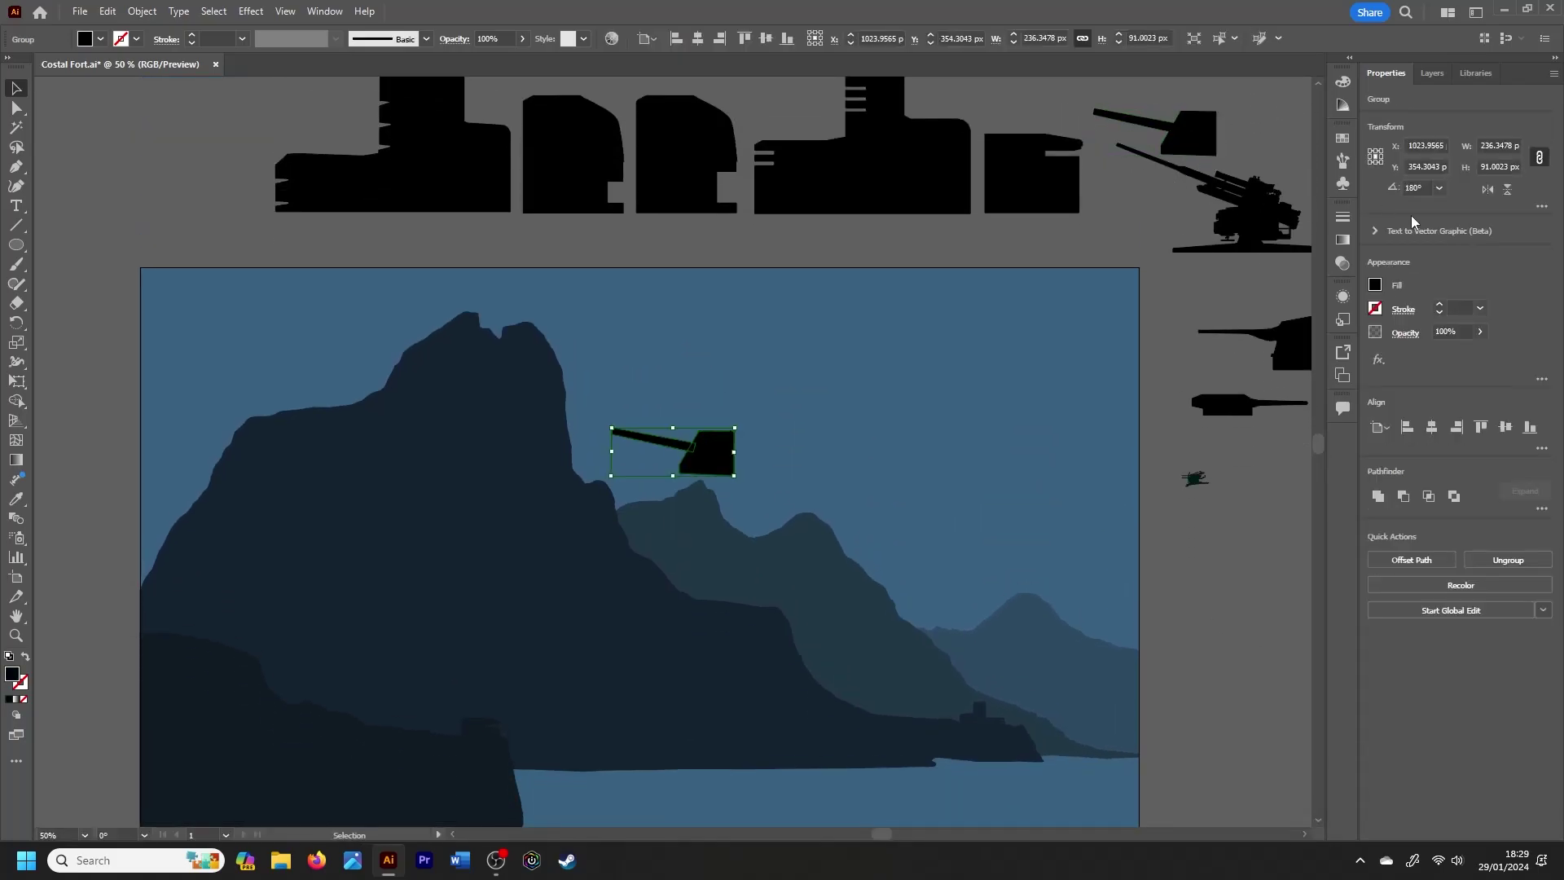
{"action": "left_click", "coordinate": [1487, 189]}
{"action": "left_click", "coordinate": [1490, 164]}
{"action": "type", "text": "0"}
{"action": "key", "text": "Return"}
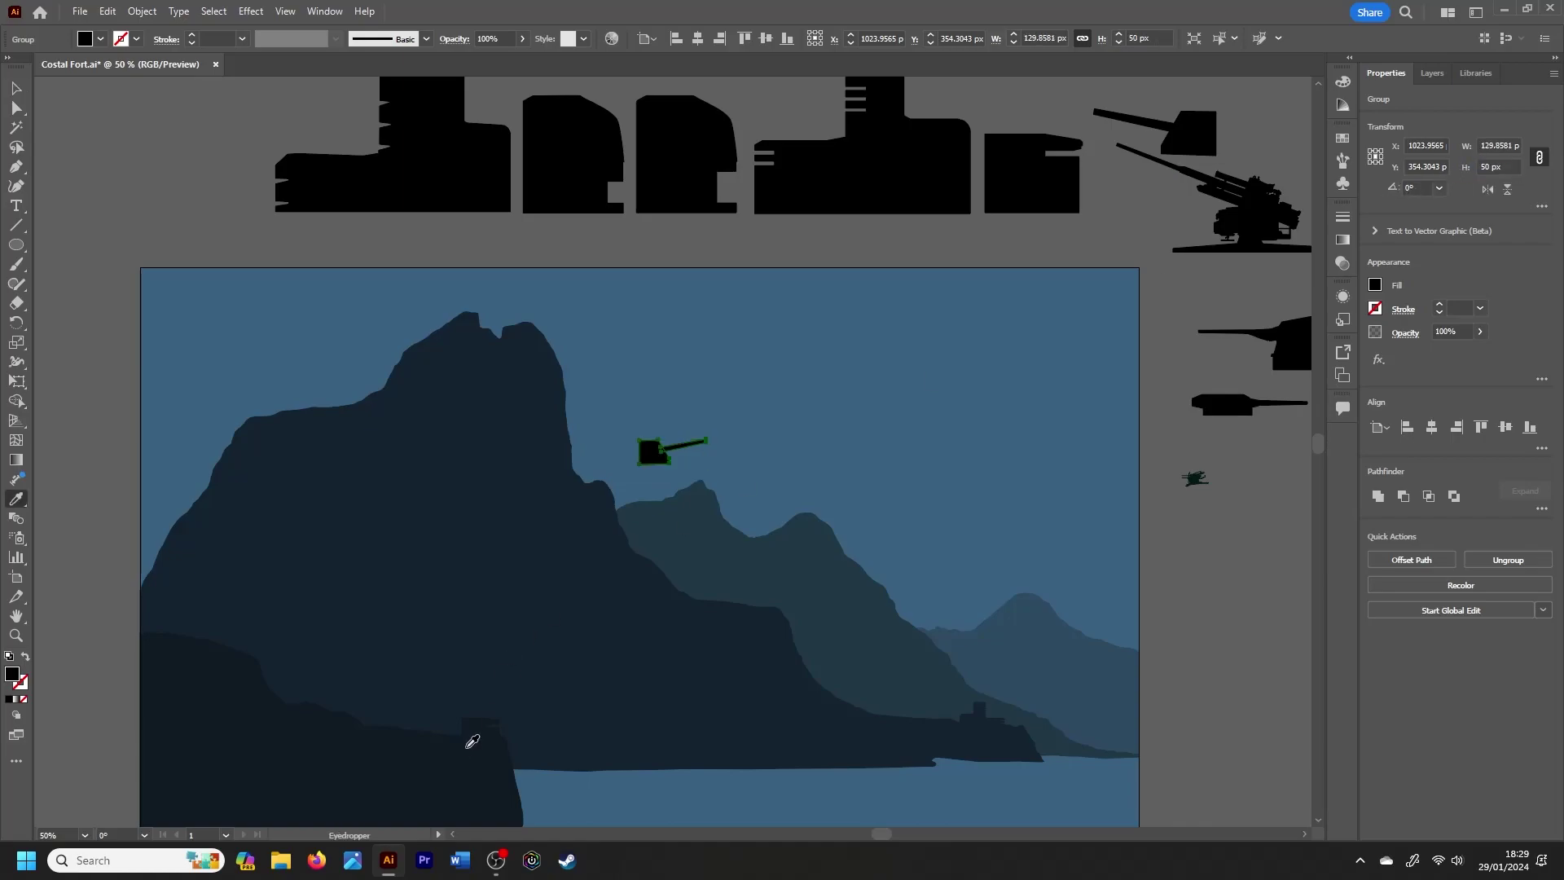
{"action": "left_click", "coordinate": [472, 741]}
{"action": "key", "text": "v"}
{"action": "key", "text": "ctrl+shift+a"}
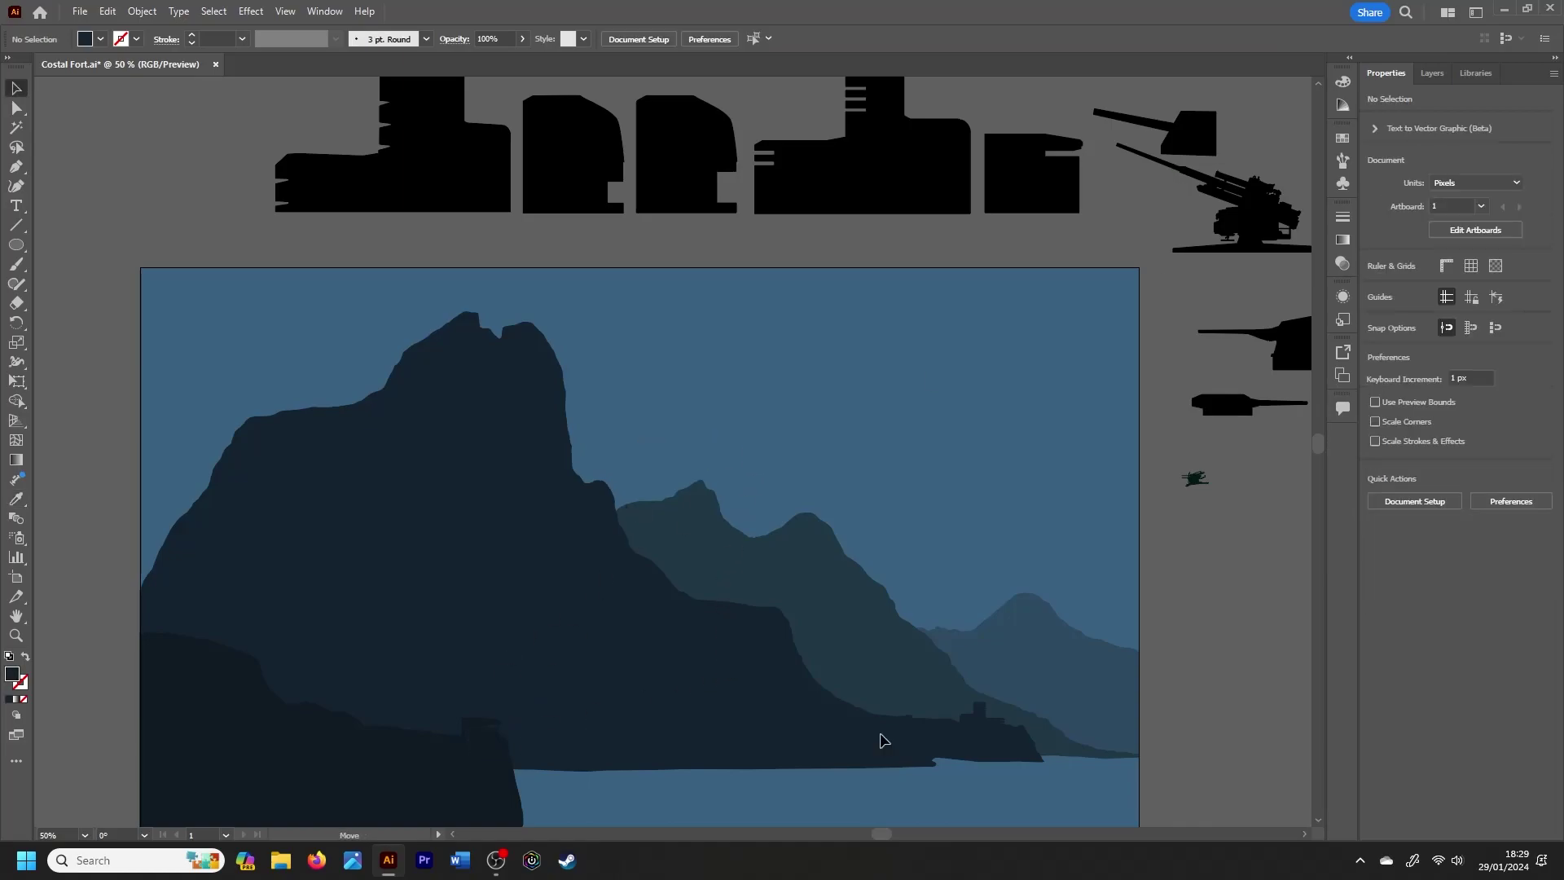
Step: Shrink the turret copy to 10 px and place it on the fort building's roof
{"action": "left_click", "coordinate": [1002, 725]}
{"action": "key", "text": "ctrl+plus"}
{"action": "key", "text": "ctrl+plus"}
{"action": "key", "text": "ctrl+plus"}
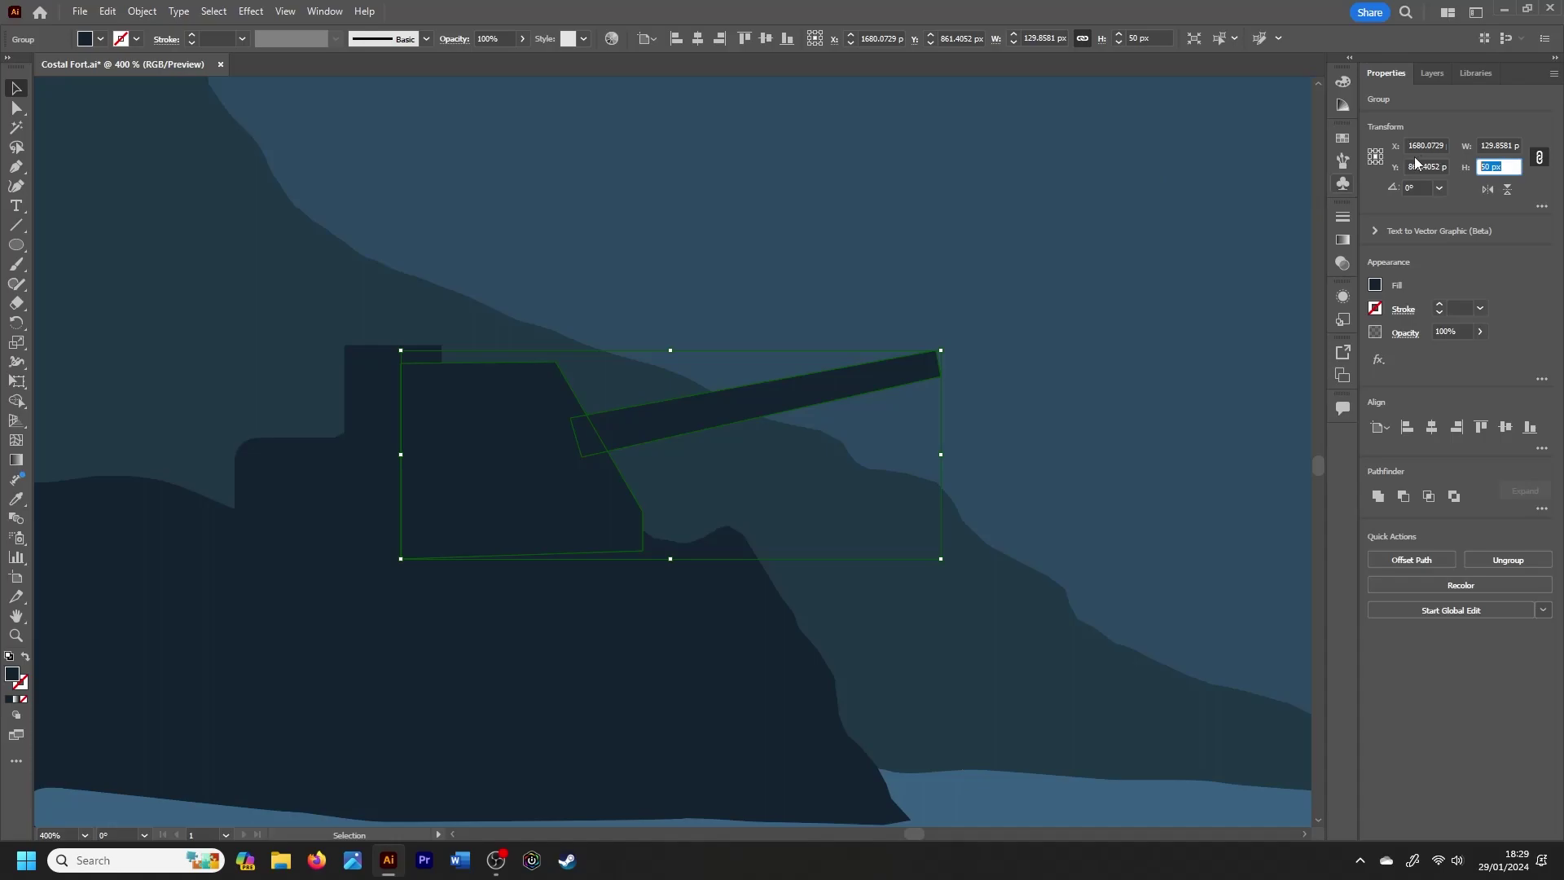
{"action": "key", "text": "Return"}
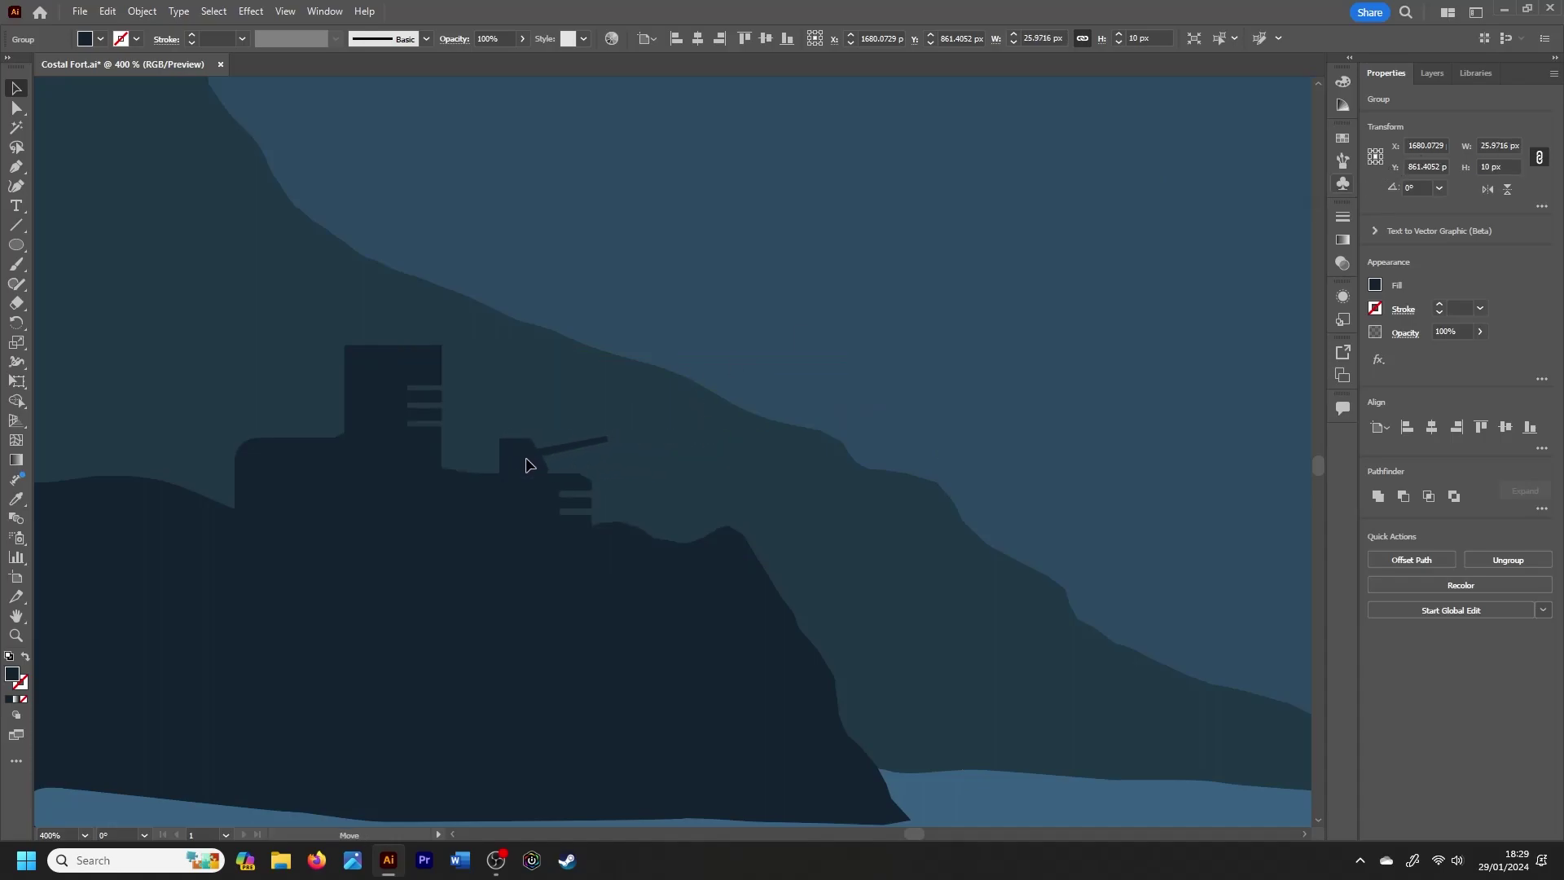
{"action": "left_click_drag", "start_coordinate": [529, 463], "coordinate": [778, 285]}
{"action": "key", "text": "ctrl+shift+a"}
{"action": "key", "text": "ctrl+minus"}
{"action": "key", "text": "ctrl+minus"}
{"action": "key", "text": "ctrl+minus"}
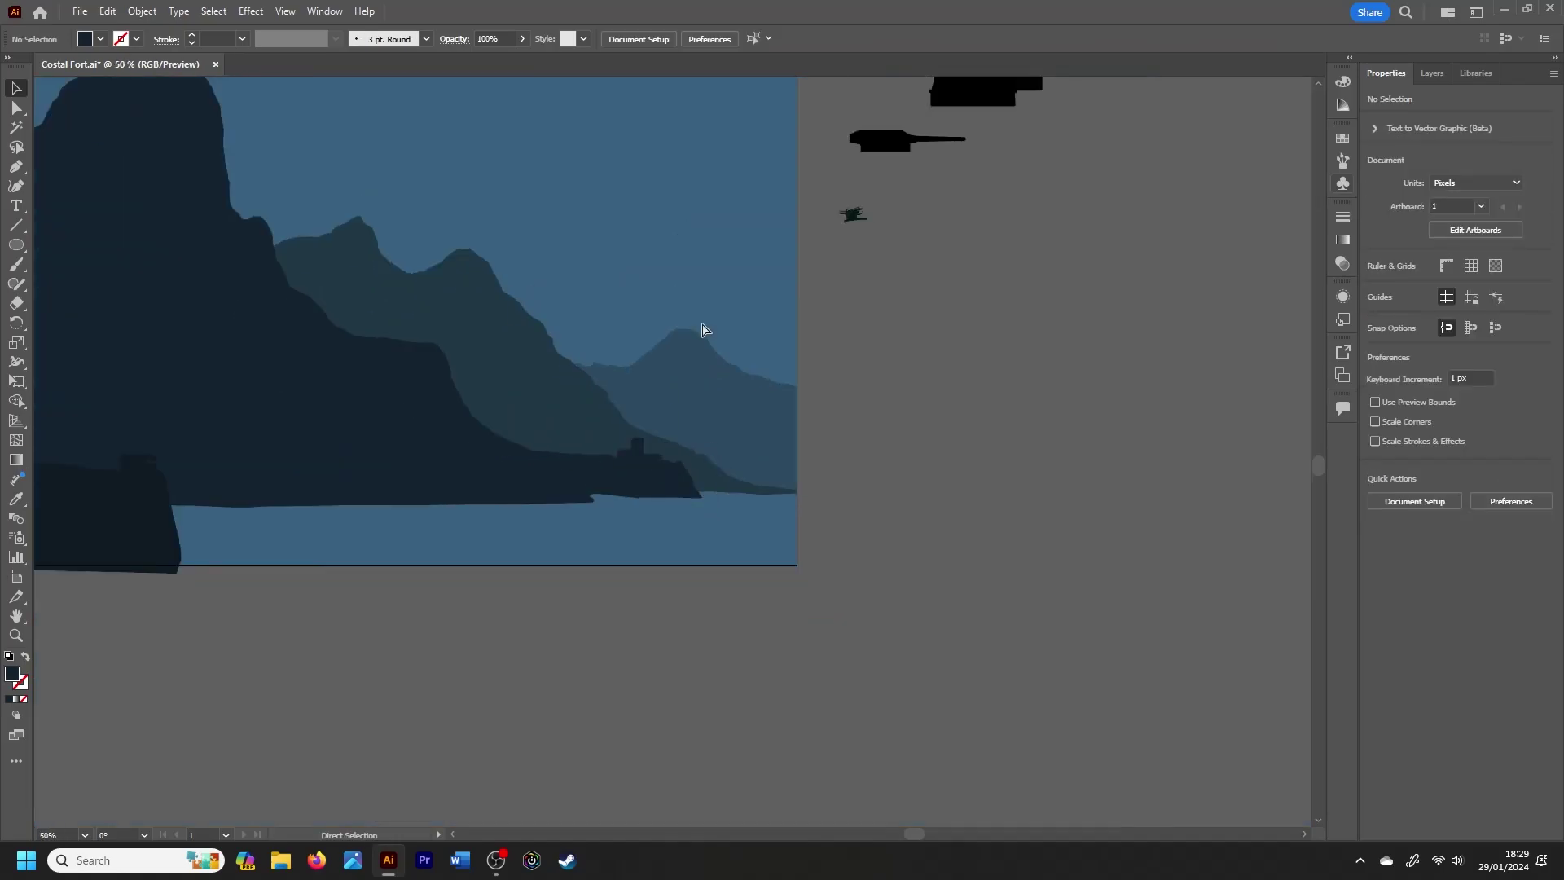
{"action": "scroll", "coordinate": [918, 823], "scroll_direction": "left", "scroll_amount": 5}
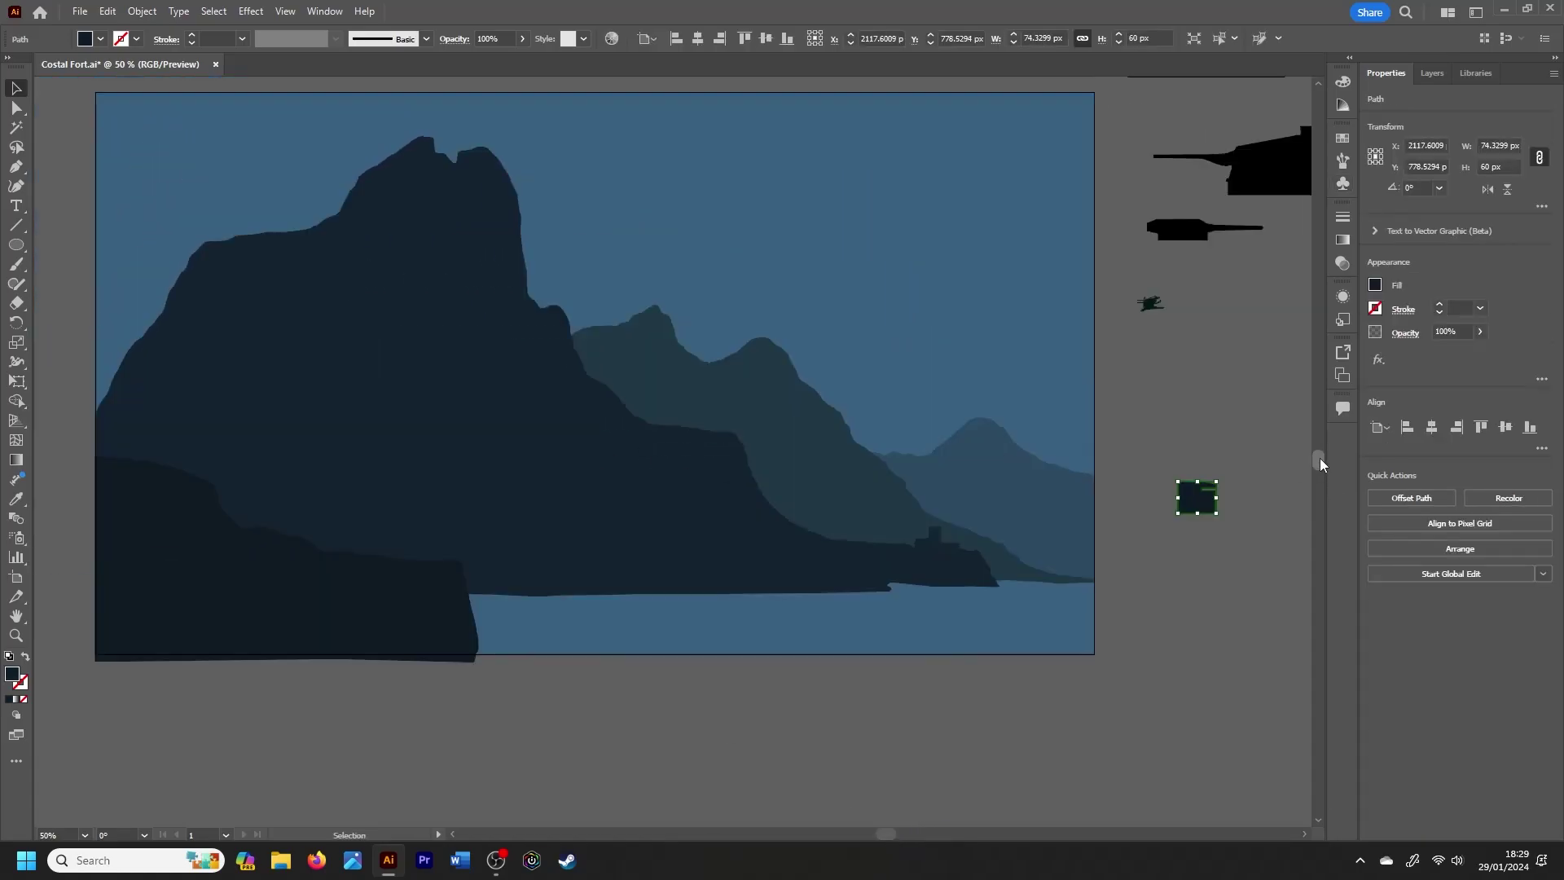
{"action": "scroll", "coordinate": [627, 477], "scroll_direction": "up", "scroll_amount": 5}
Step: Bring another fort building onto the cliff top at 80 px tall in the dark cliff colour
{"action": "left_click", "coordinate": [639, 301]}
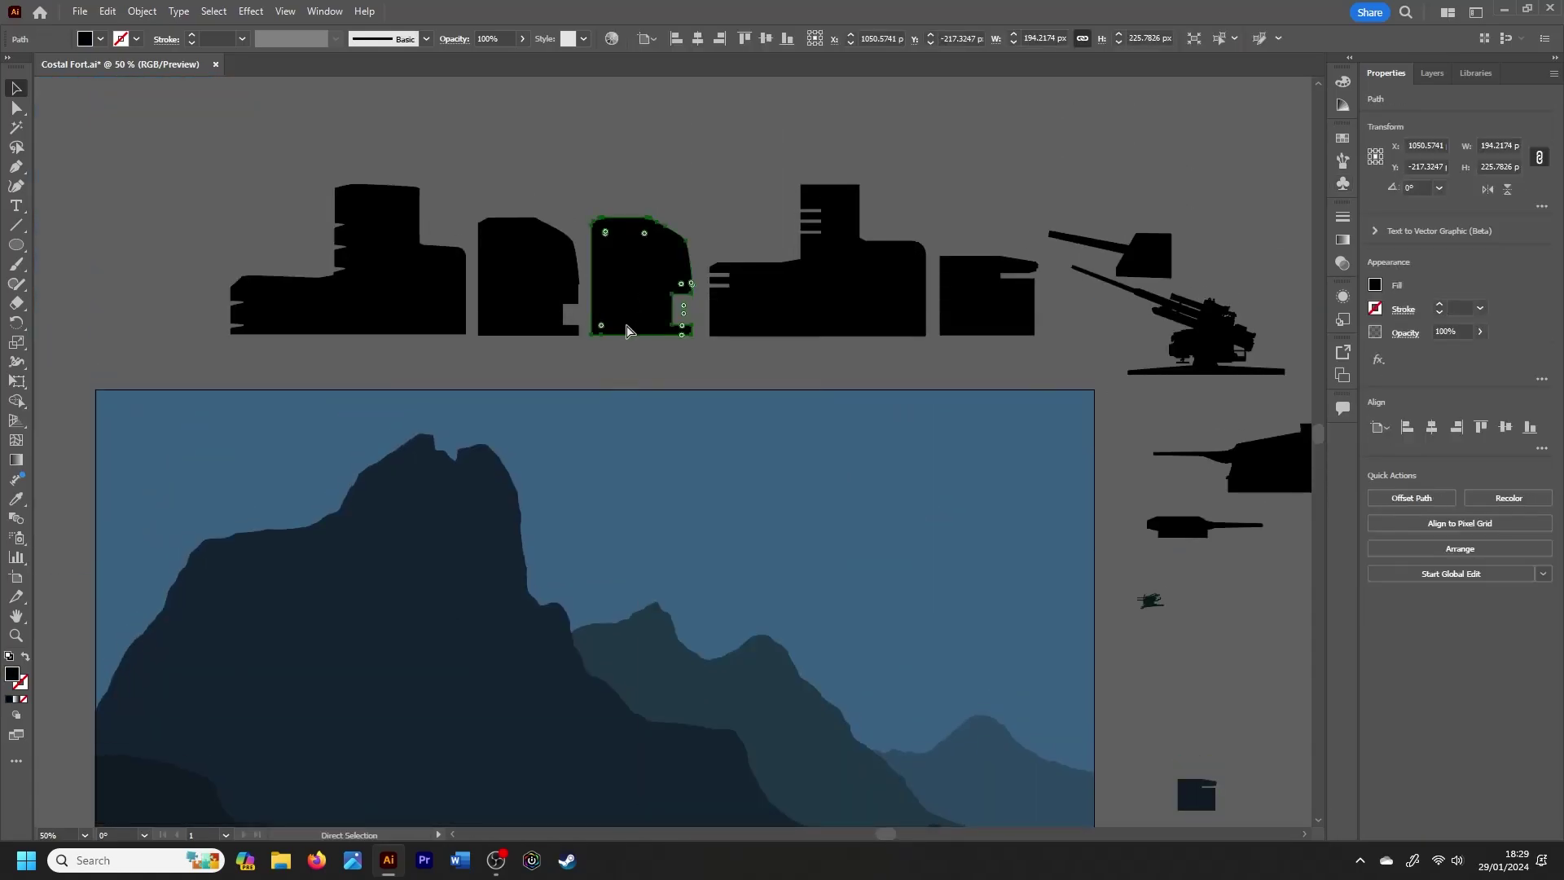
{"action": "left_click_drag", "start_coordinate": [627, 330], "coordinate": [403, 527]}
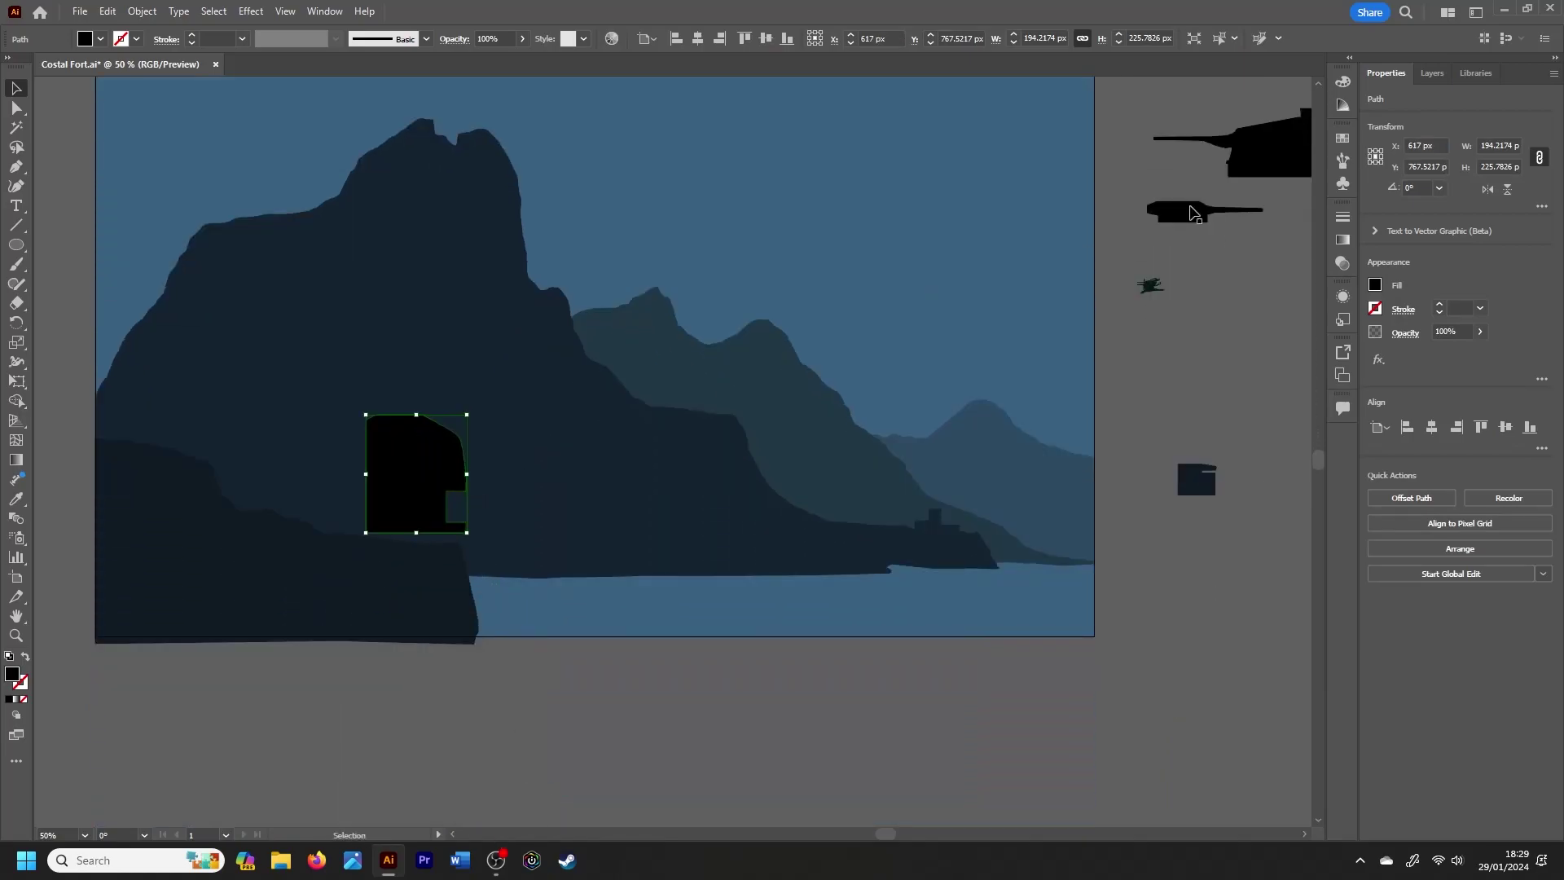
{"action": "left_click", "coordinate": [1496, 163]}
{"action": "type", "text": "0"}
{"action": "key", "text": "Return"}
{"action": "key", "text": "a"}
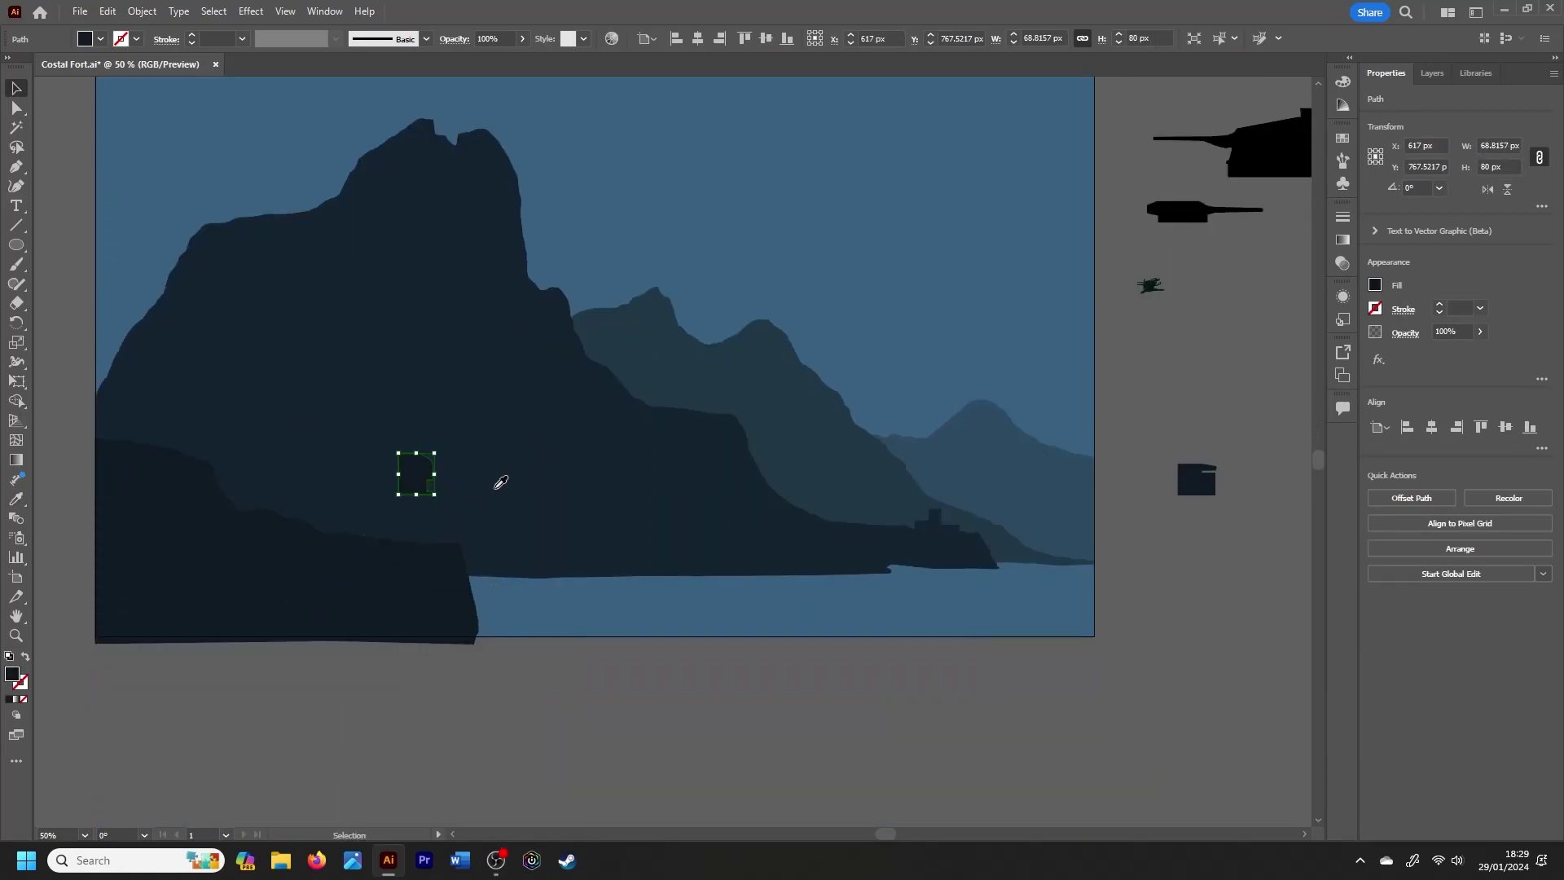
{"action": "left_click", "coordinate": [407, 526]}
{"action": "key", "text": "v"}
{"action": "key", "text": "ctrl+plus"}
{"action": "key", "text": "ctrl+plus"}
{"action": "key", "text": "ctrl+plus"}
{"action": "left_click_drag", "start_coordinate": [733, 453], "coordinate": [708, 443]}
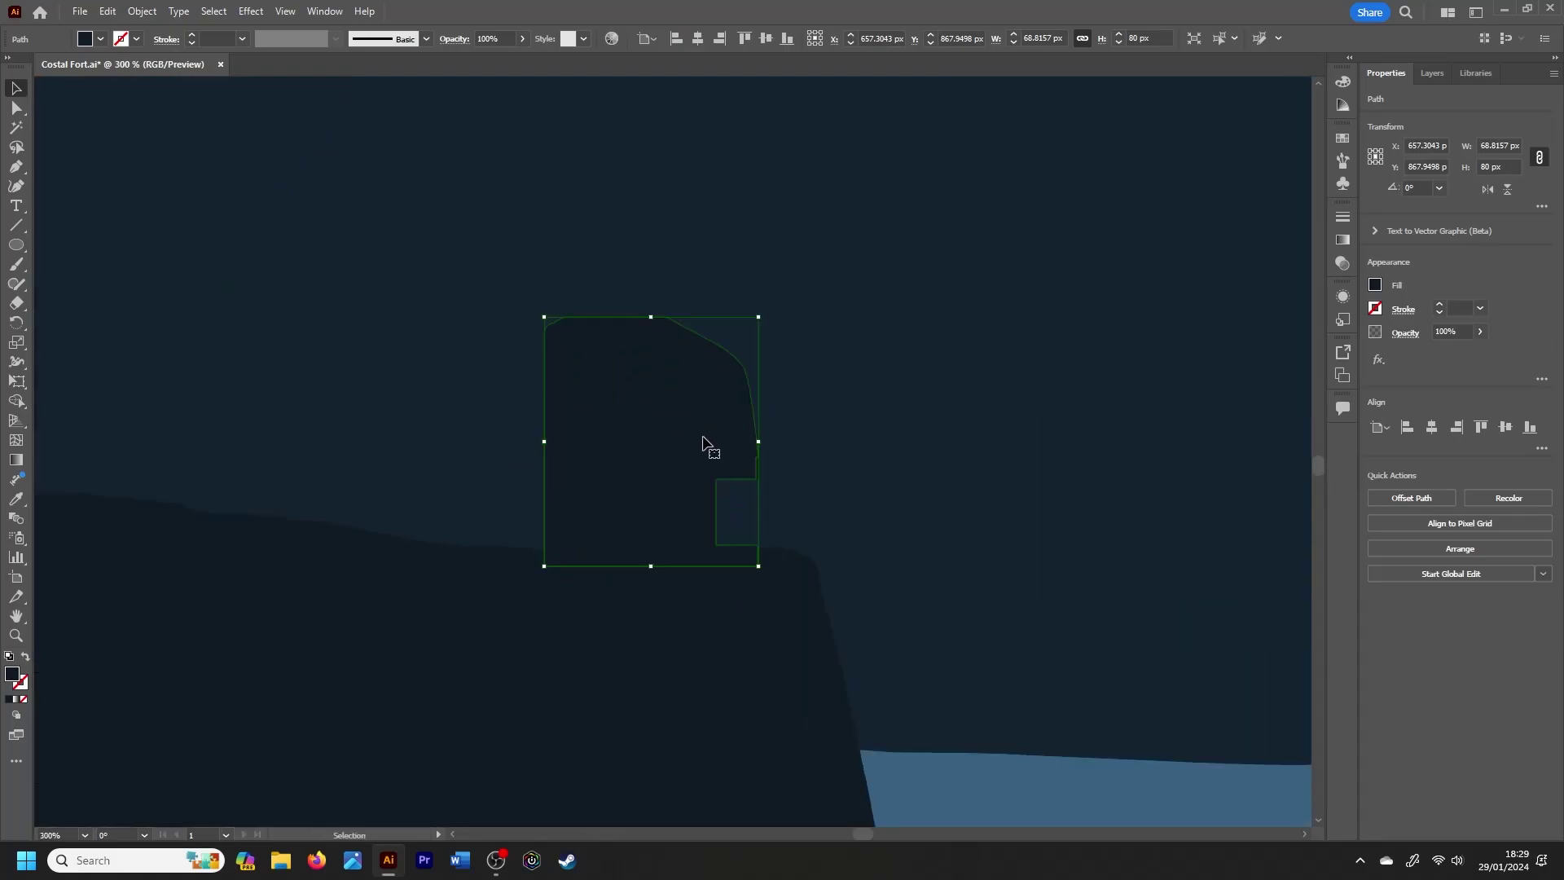
{"action": "left_click", "coordinate": [266, 447]}
{"action": "key", "text": "ctrl+minus"}
{"action": "key", "text": "ctrl+minus"}
{"action": "key", "text": "ctrl+minus"}
{"action": "key", "text": "ctrl+minus"}
{"action": "key", "text": "ctrl+minus"}
Step: Flip another gun copy, set it to 20 px tall and move it onto the fort
{"action": "scroll", "coordinate": [269, 452], "scroll_direction": "up", "scroll_amount": 3}
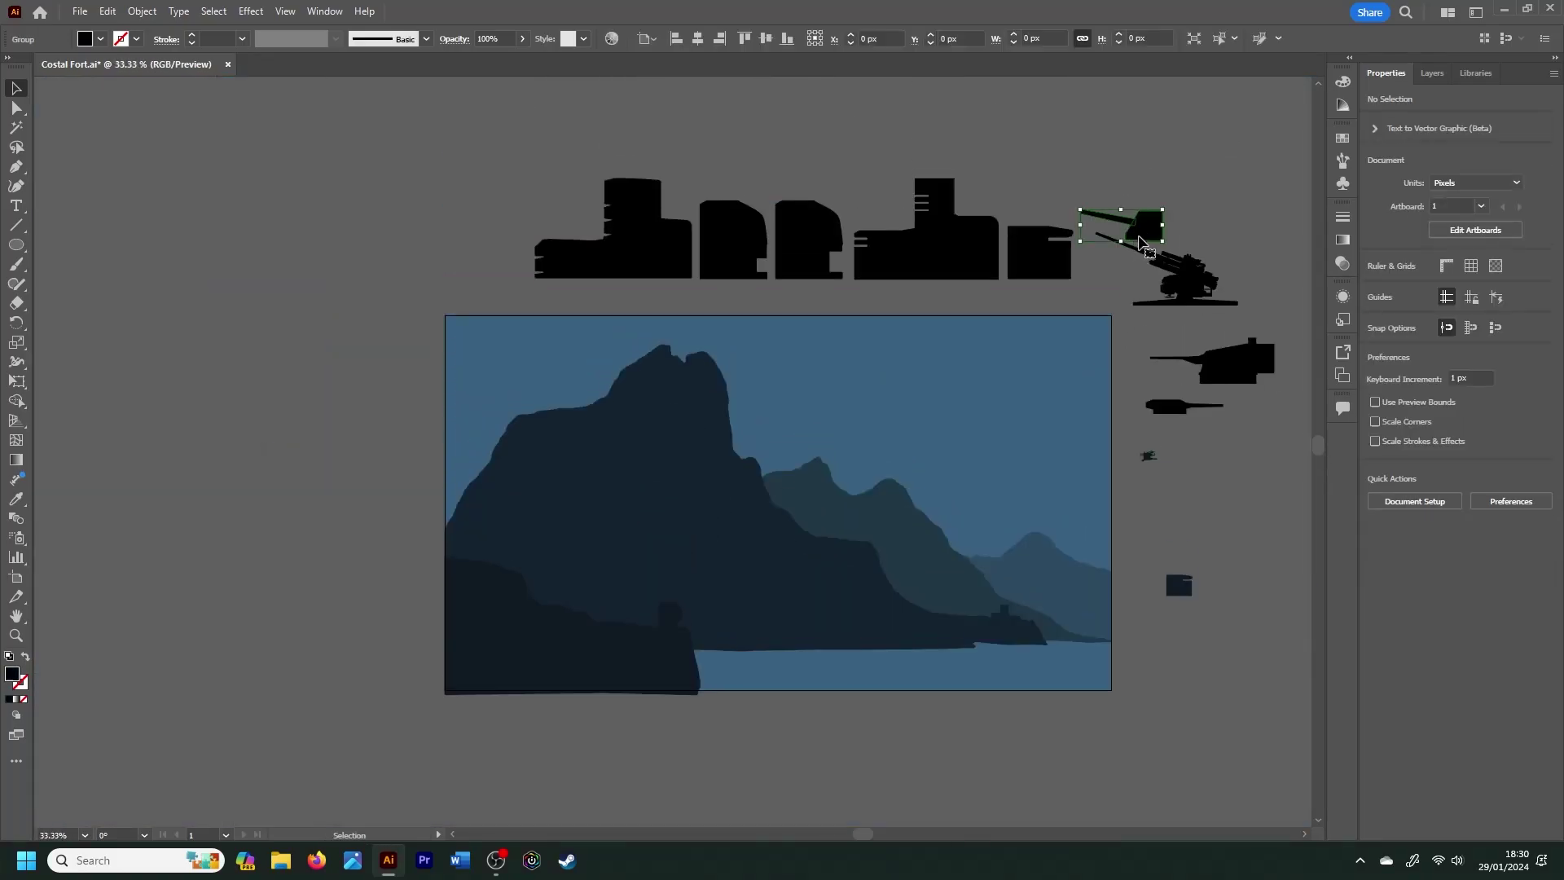
{"action": "left_click_drag", "start_coordinate": [1149, 232], "coordinate": [685, 625]}
{"action": "key", "text": "ctrl+plus"}
{"action": "key", "text": "ctrl+plus"}
{"action": "key", "text": "ctrl+plus"}
{"action": "key", "text": "ctrl+plus"}
{"action": "key", "text": "ctrl+plus"}
{"action": "key", "text": "ctrl+plus"}
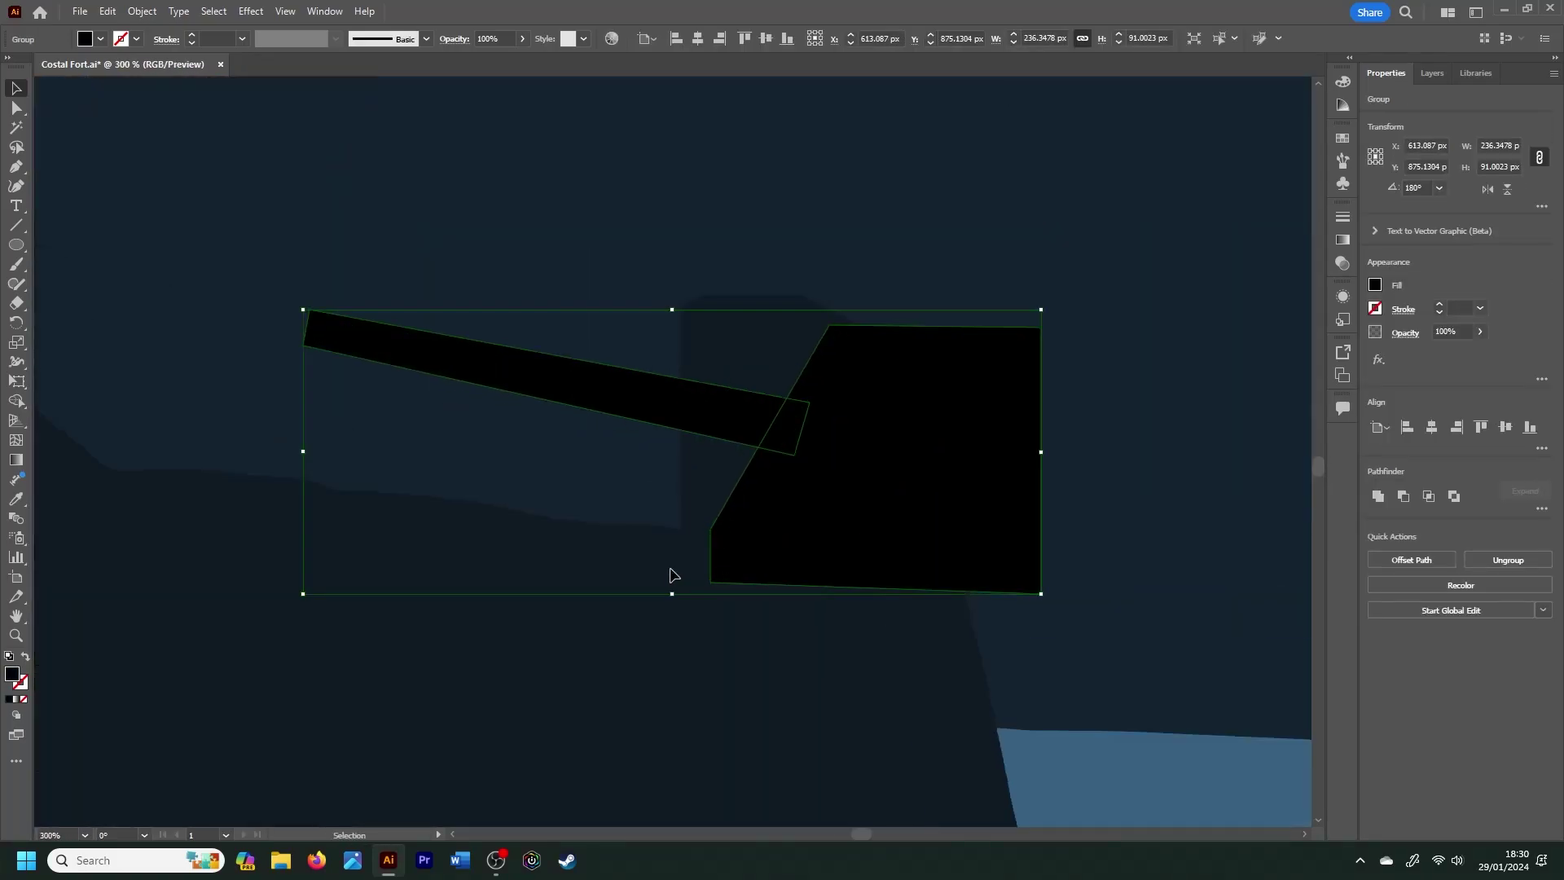
{"action": "left_click", "coordinate": [1487, 188]}
{"action": "key", "text": "Return"}
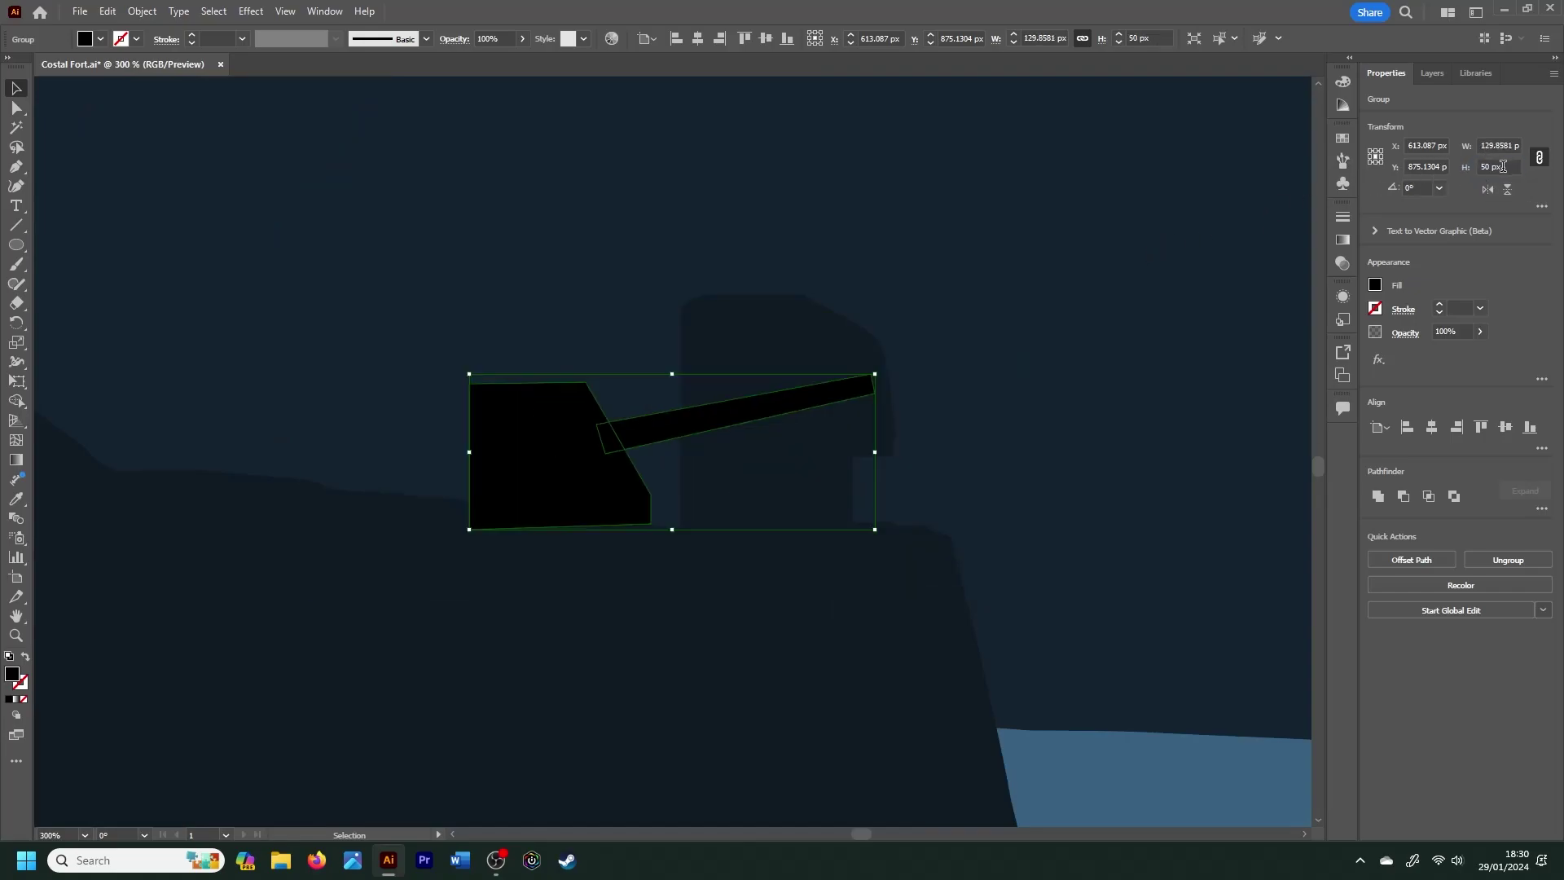
{"action": "type", "text": "0"}
{"action": "key", "text": "Return"}
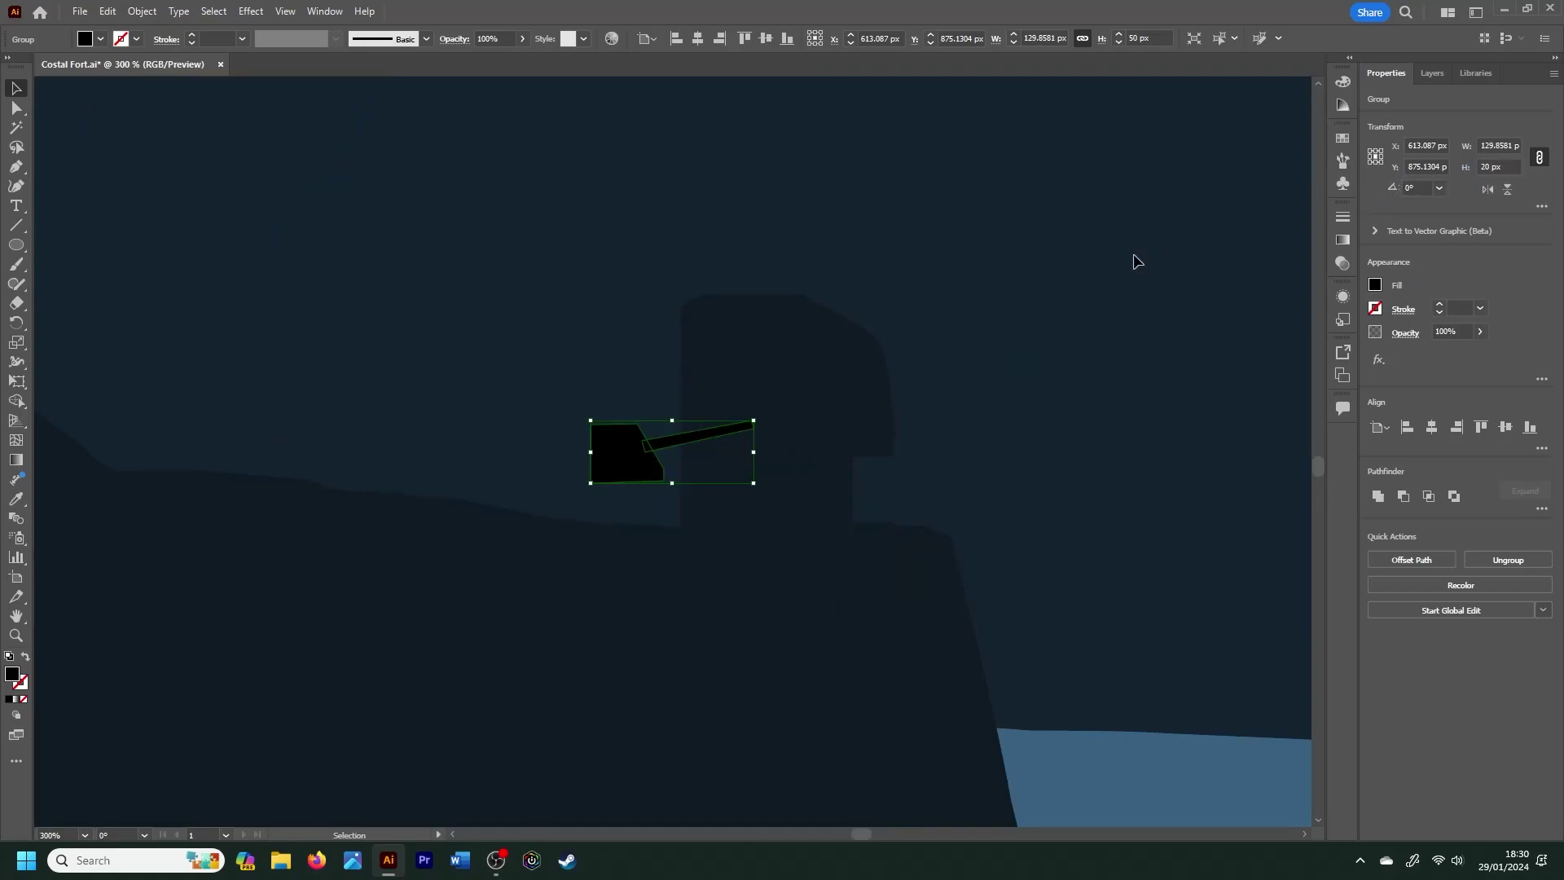
{"action": "left_click_drag", "start_coordinate": [630, 463], "coordinate": [849, 509]}
Step: Send the gun backward behind the fort so only its barrel pokes out
{"action": "key", "text": "ctrl+shift+bracketleft"}
{"action": "left_click", "coordinate": [888, 499]}
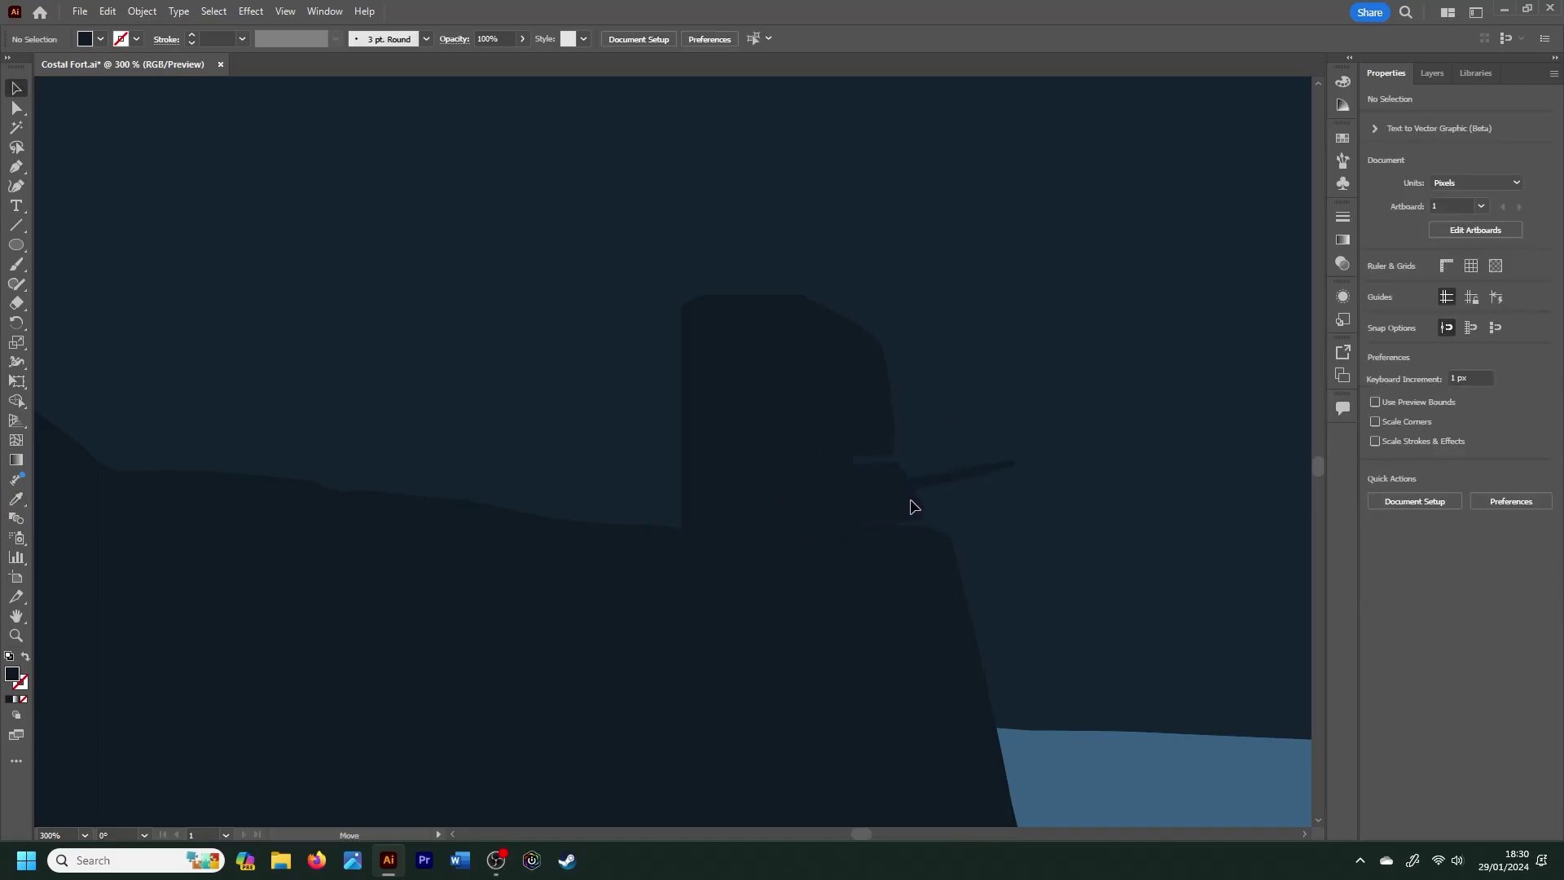
{"action": "left_click", "coordinate": [912, 506]}
{"action": "left_click", "coordinate": [995, 537]}
{"action": "key", "text": "ctrl+minus"}
{"action": "key", "text": "ctrl+minus"}
{"action": "key", "text": "ctrl+minus"}
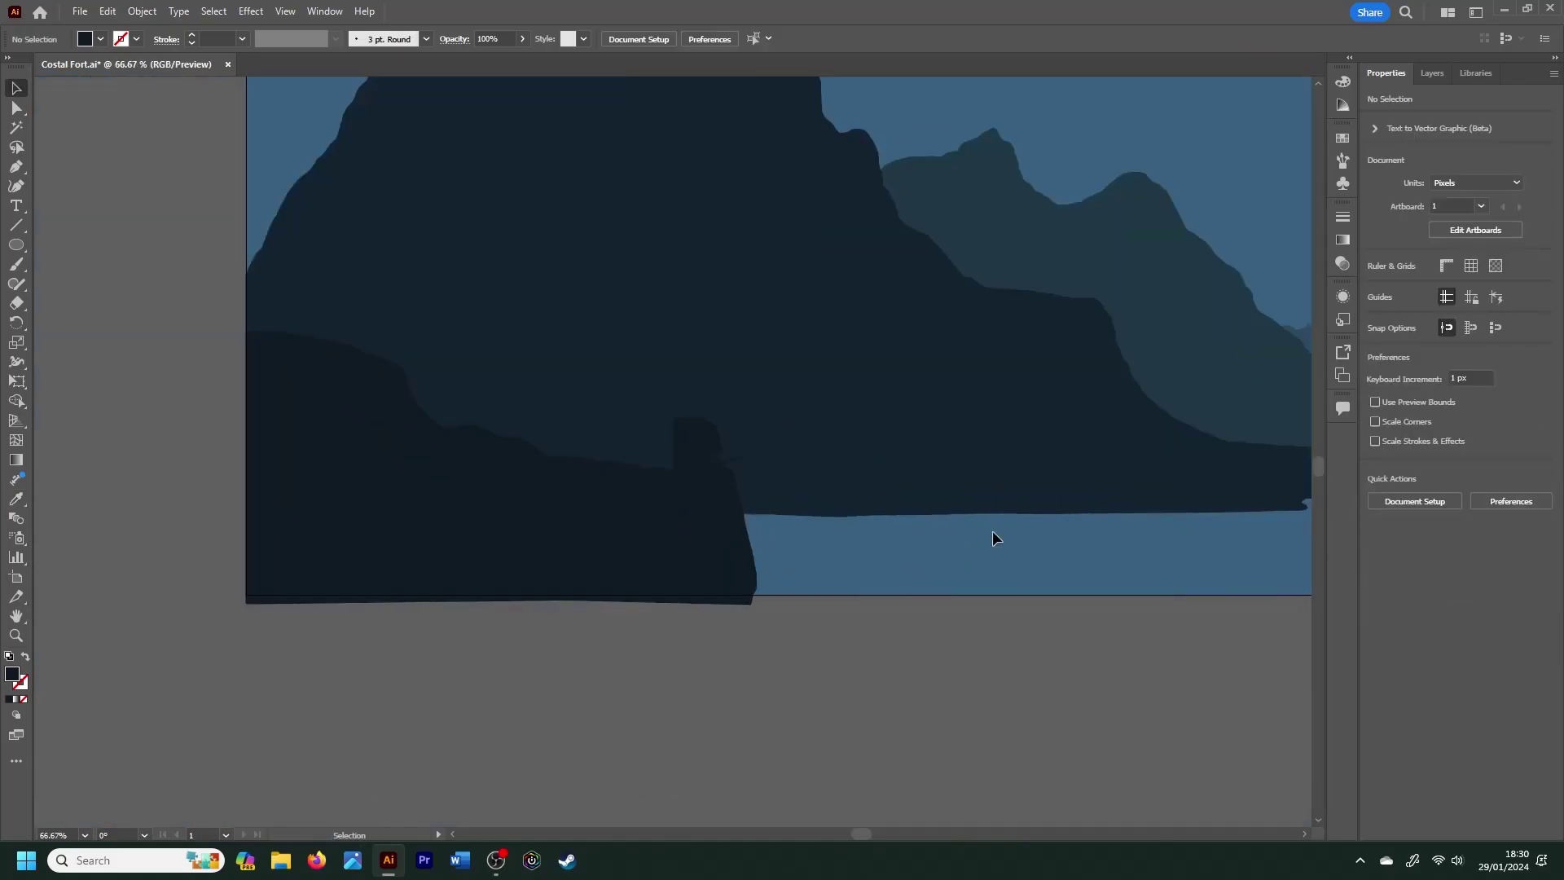
{"action": "scroll", "coordinate": [992, 531], "scroll_direction": "right", "scroll_amount": 3}
{"action": "key", "text": "ctrl+minus"}
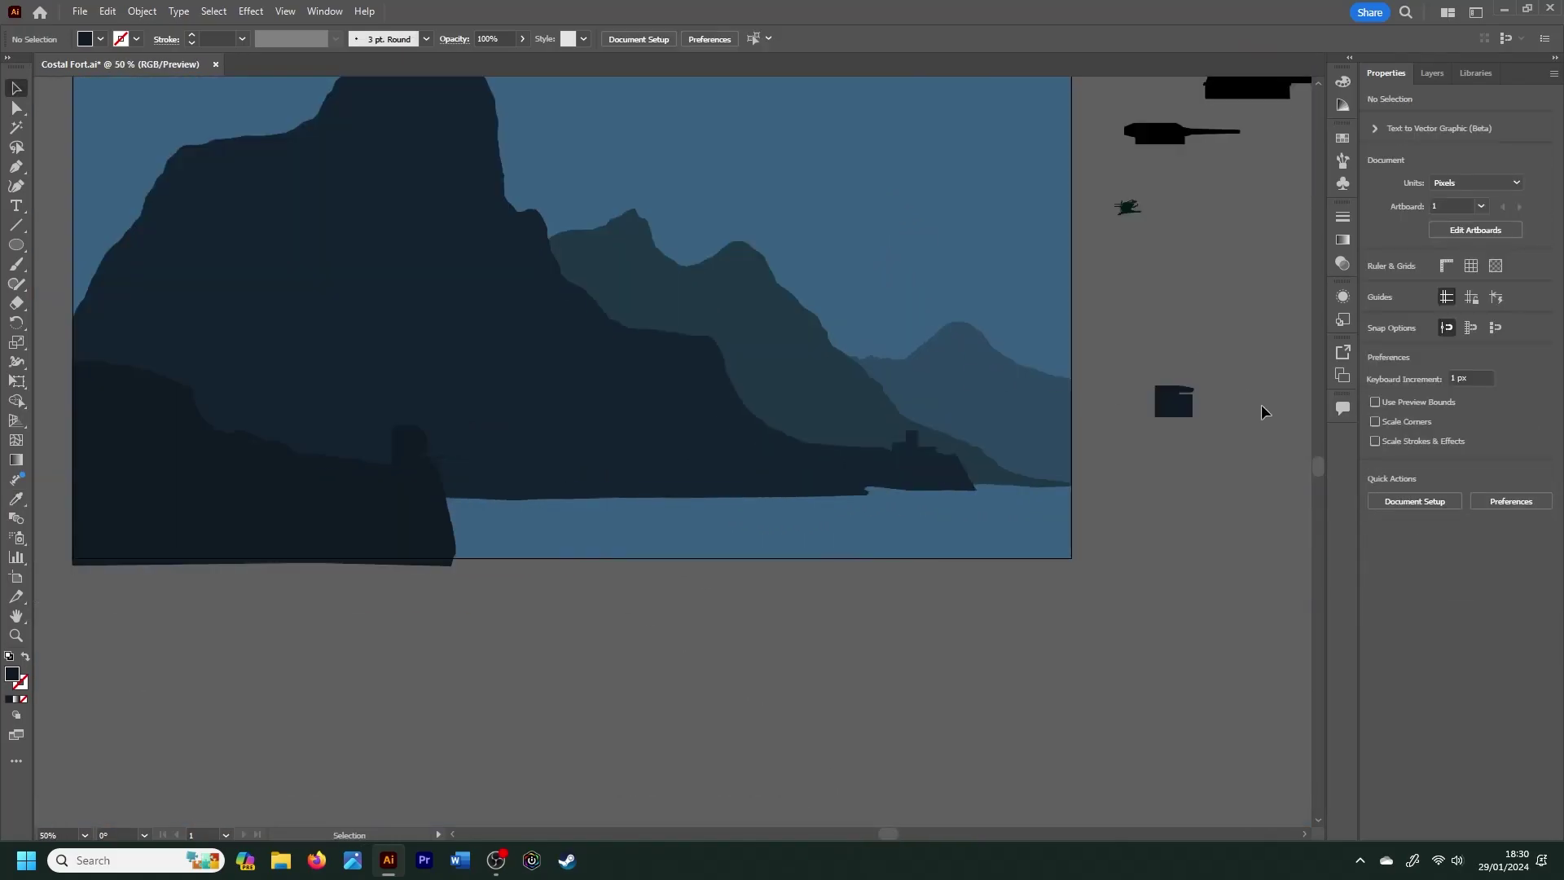
{"action": "scroll", "coordinate": [1322, 453], "scroll_direction": "up", "scroll_amount": 3}
Step: Duplicate the small gun, give it the dark mountain colour at 30 px high, and seat it on the middle ridge
{"action": "left_click", "coordinate": [1191, 342]}
{"action": "key", "text": "ctrl+c"}
{"action": "key", "text": "ctrl+v"}
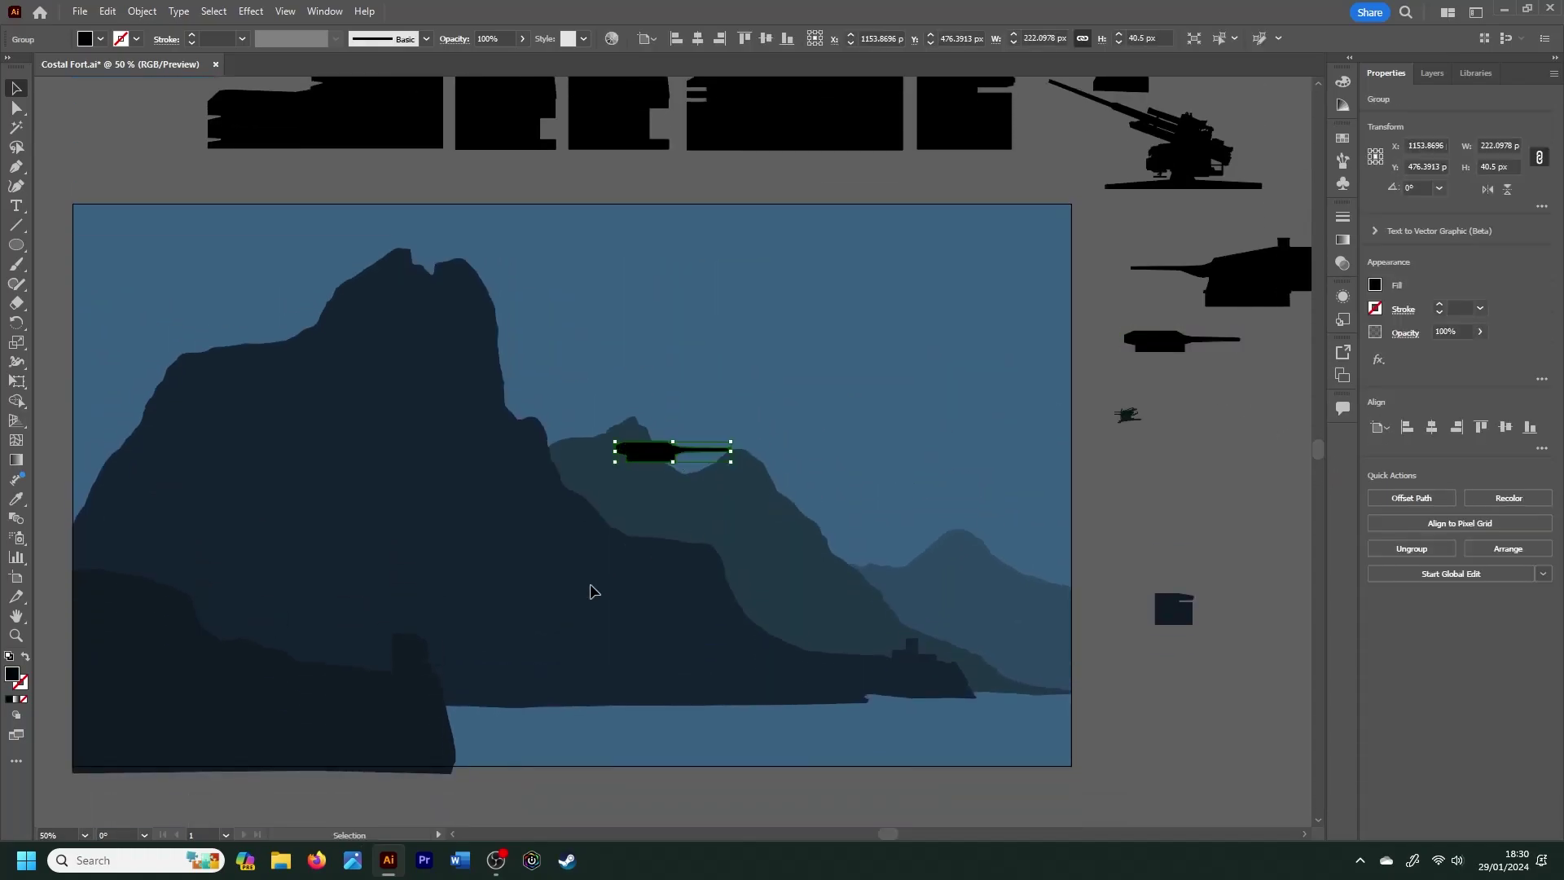
{"action": "key", "text": "i"}
{"action": "left_click", "coordinate": [592, 590]}
{"action": "key", "text": "v"}
{"action": "left_click_drag", "start_coordinate": [688, 454], "coordinate": [688, 534]}
{"action": "key", "text": "ctrl+plus"}
{"action": "key", "text": "ctrl+plus"}
{"action": "key", "text": "ctrl+plus"}
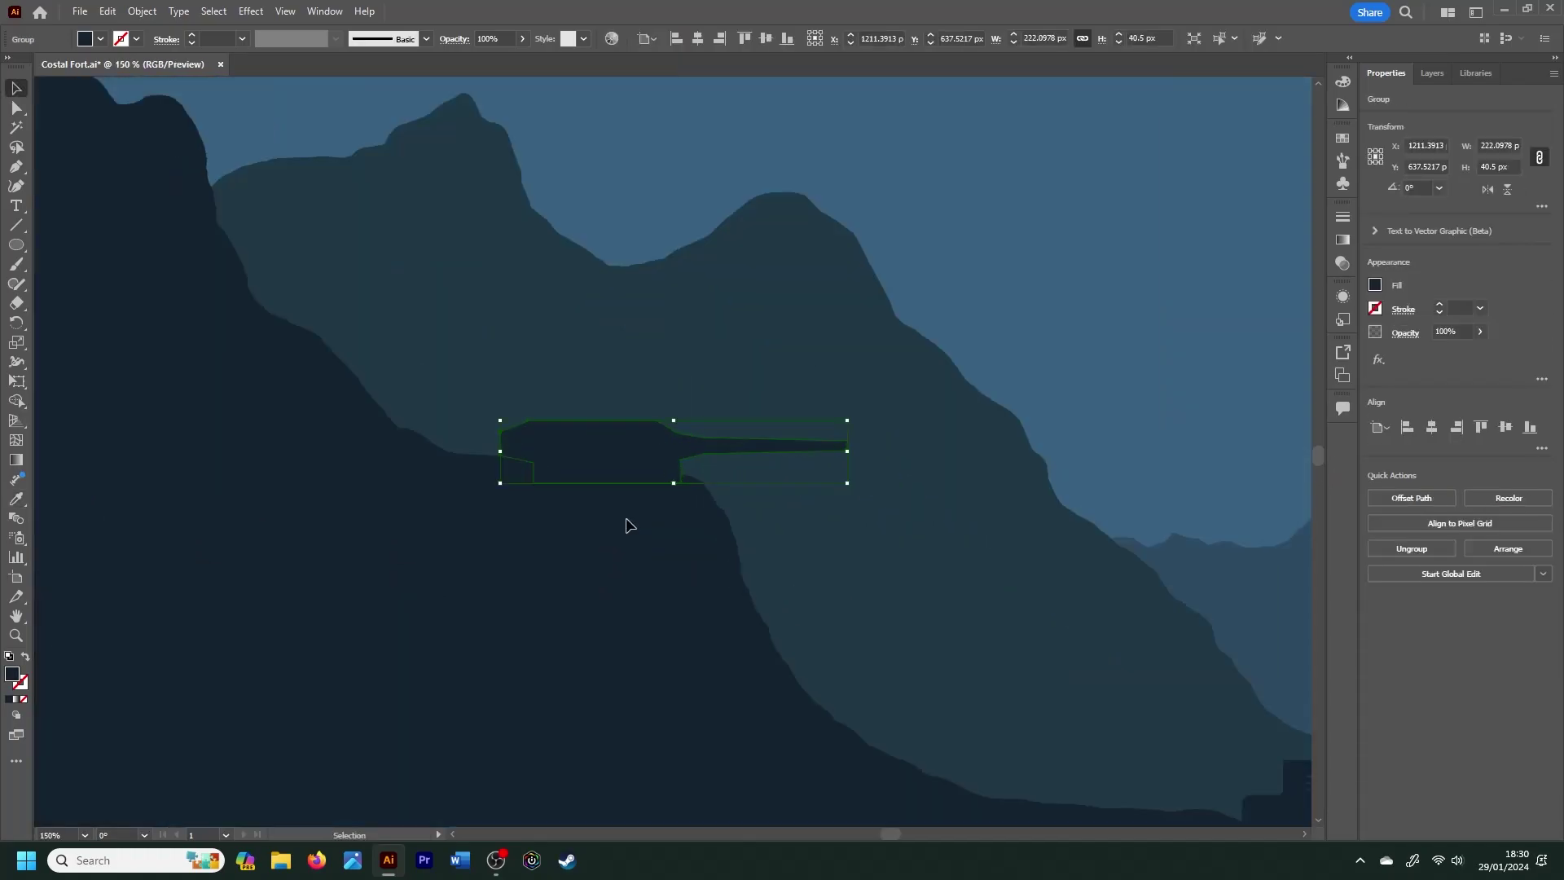
{"action": "type", "text": "30"}
{"action": "key", "text": "Return"}
{"action": "left_click_drag", "start_coordinate": [651, 439], "coordinate": [659, 445]}
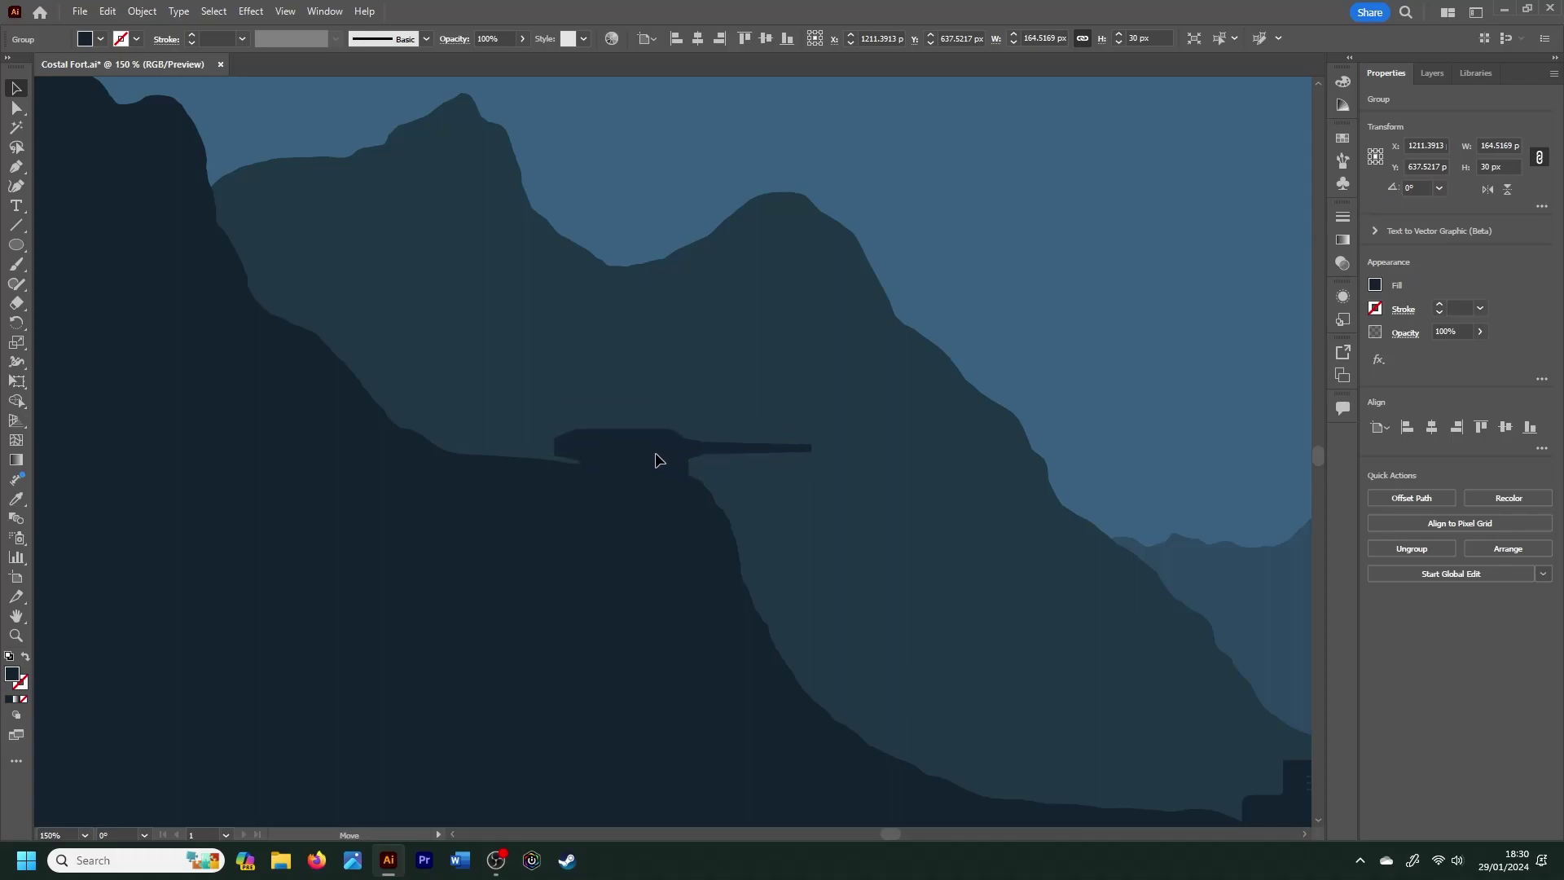
{"action": "key", "text": "ctrl+shift+a"}
Step: Move the small tower on the left cliff and nudge it into place
{"action": "key", "text": "ctrl+minus"}
{"action": "key", "text": "ctrl+minus"}
{"action": "key", "text": "ctrl+minus"}
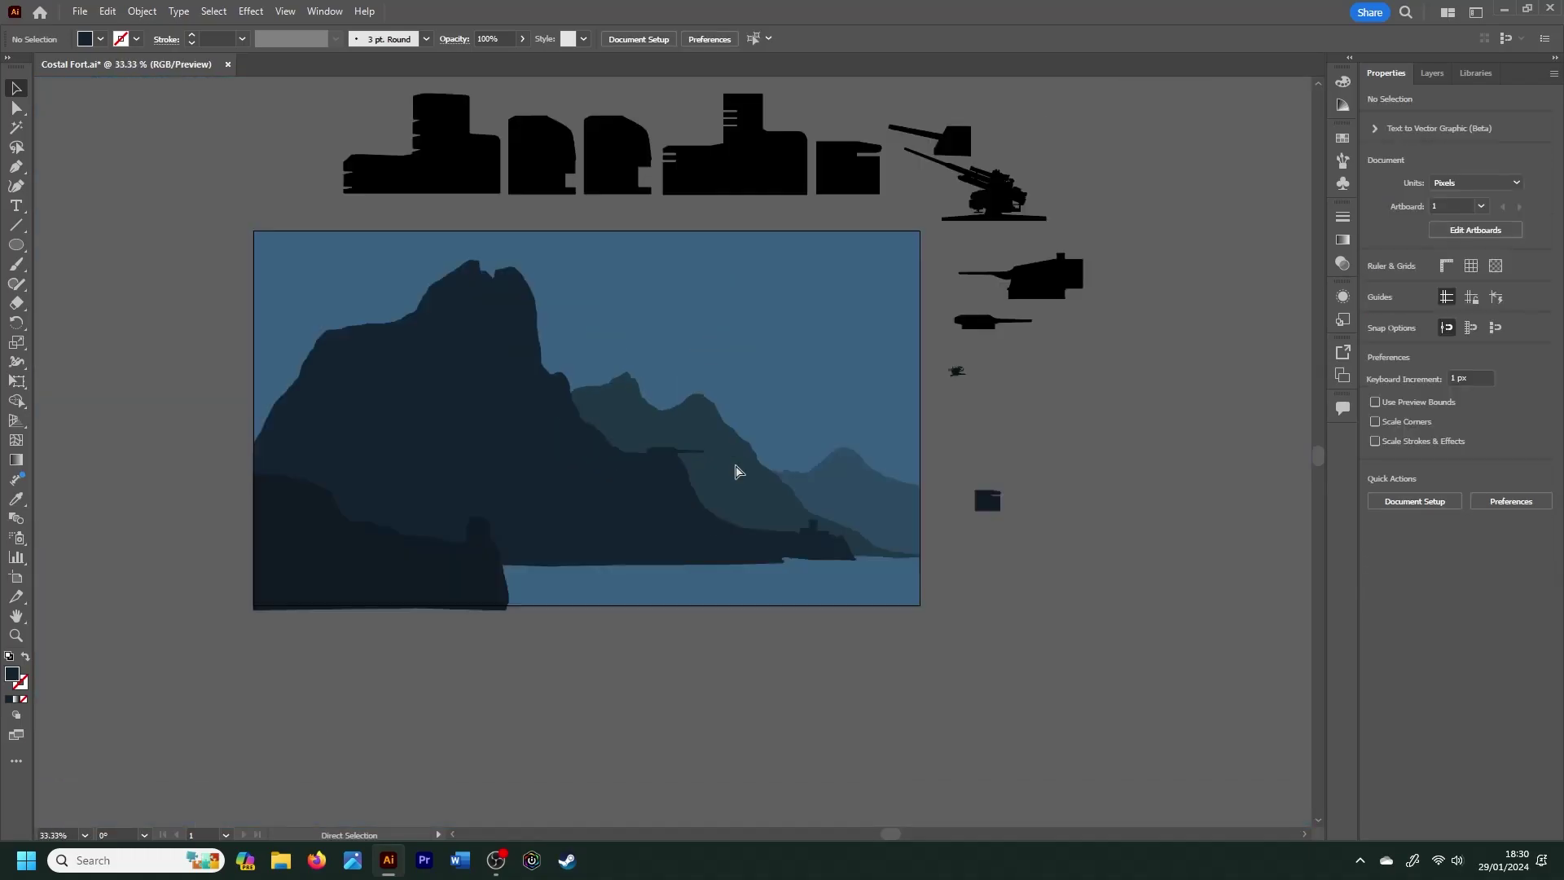
{"action": "key", "text": "ctrl+plus"}
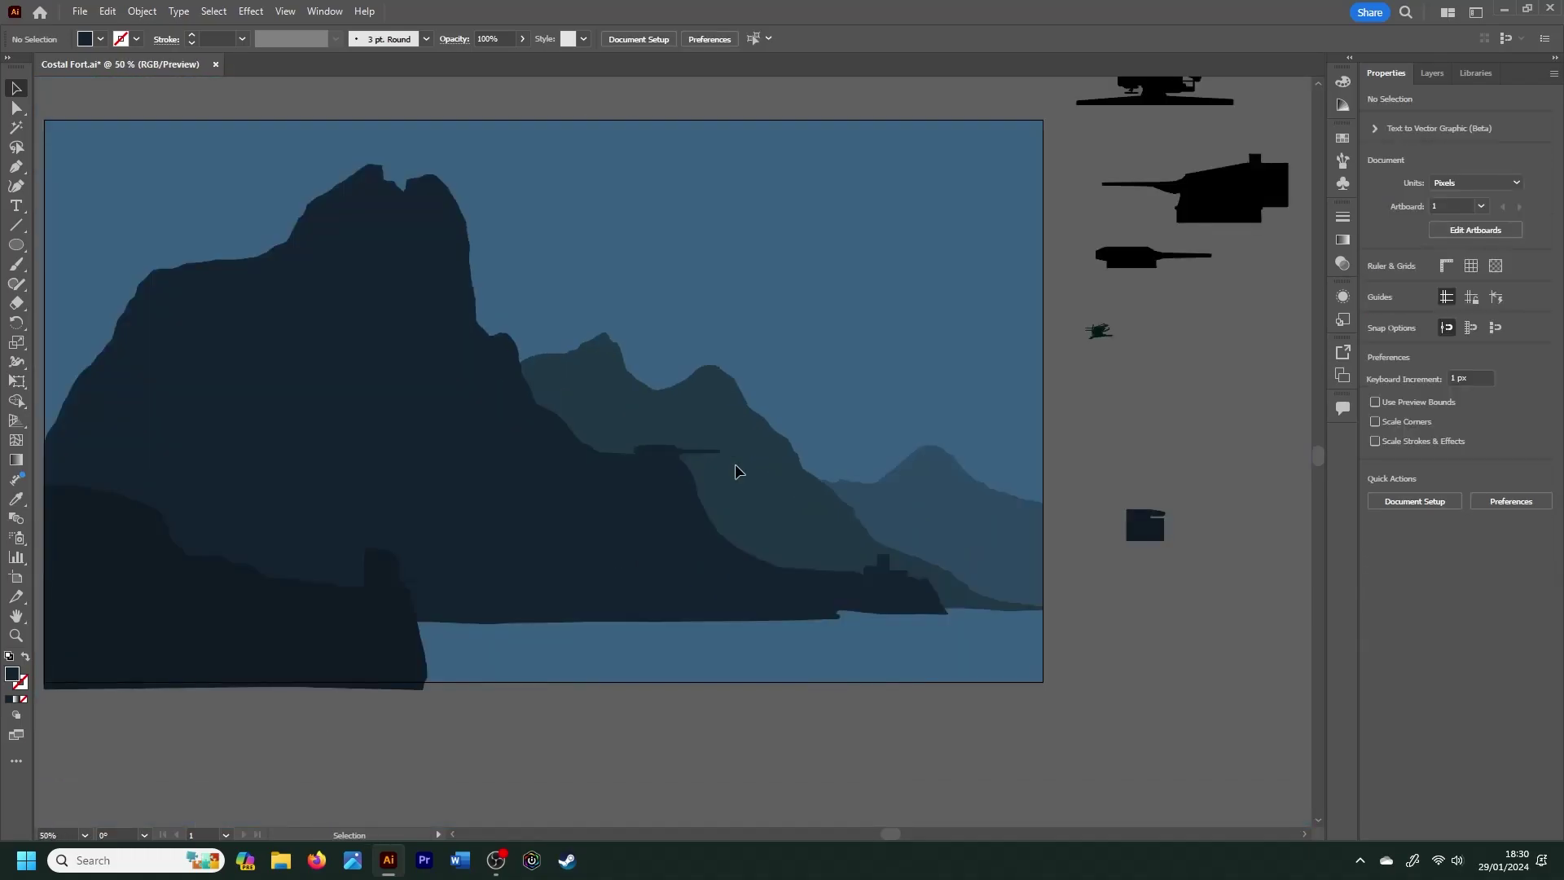
{"action": "left_click_drag", "start_coordinate": [368, 575], "coordinate": [283, 536]}
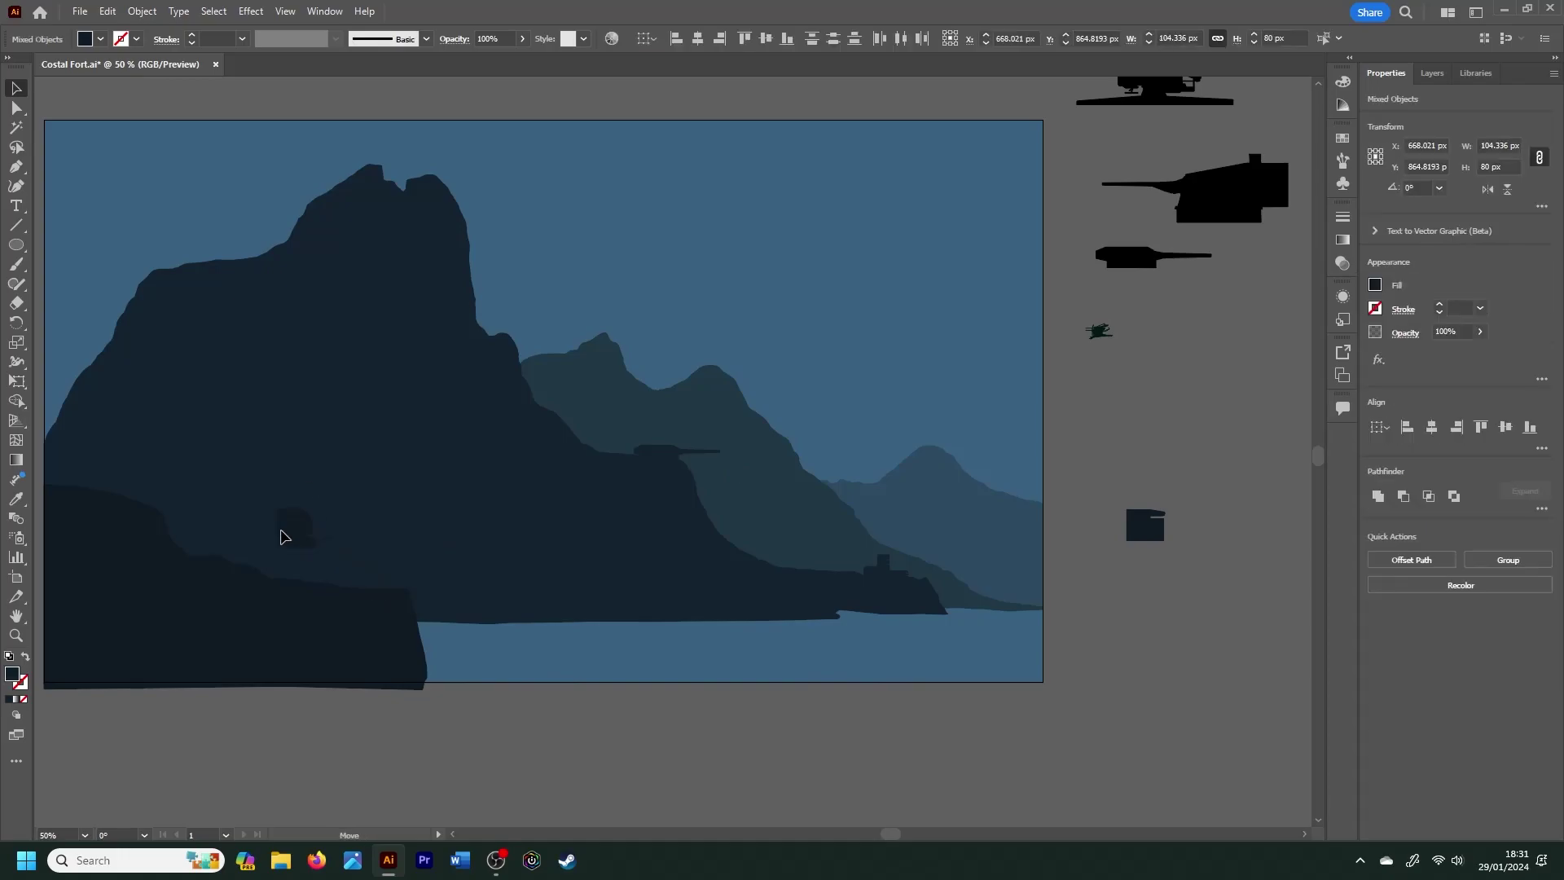
{"action": "key", "text": "ctrl+plus"}
{"action": "key", "text": "ctrl+plus"}
{"action": "key", "text": "ctrl+plus"}
{"action": "left_click_drag", "start_coordinate": [644, 440], "coordinate": [627, 419]}
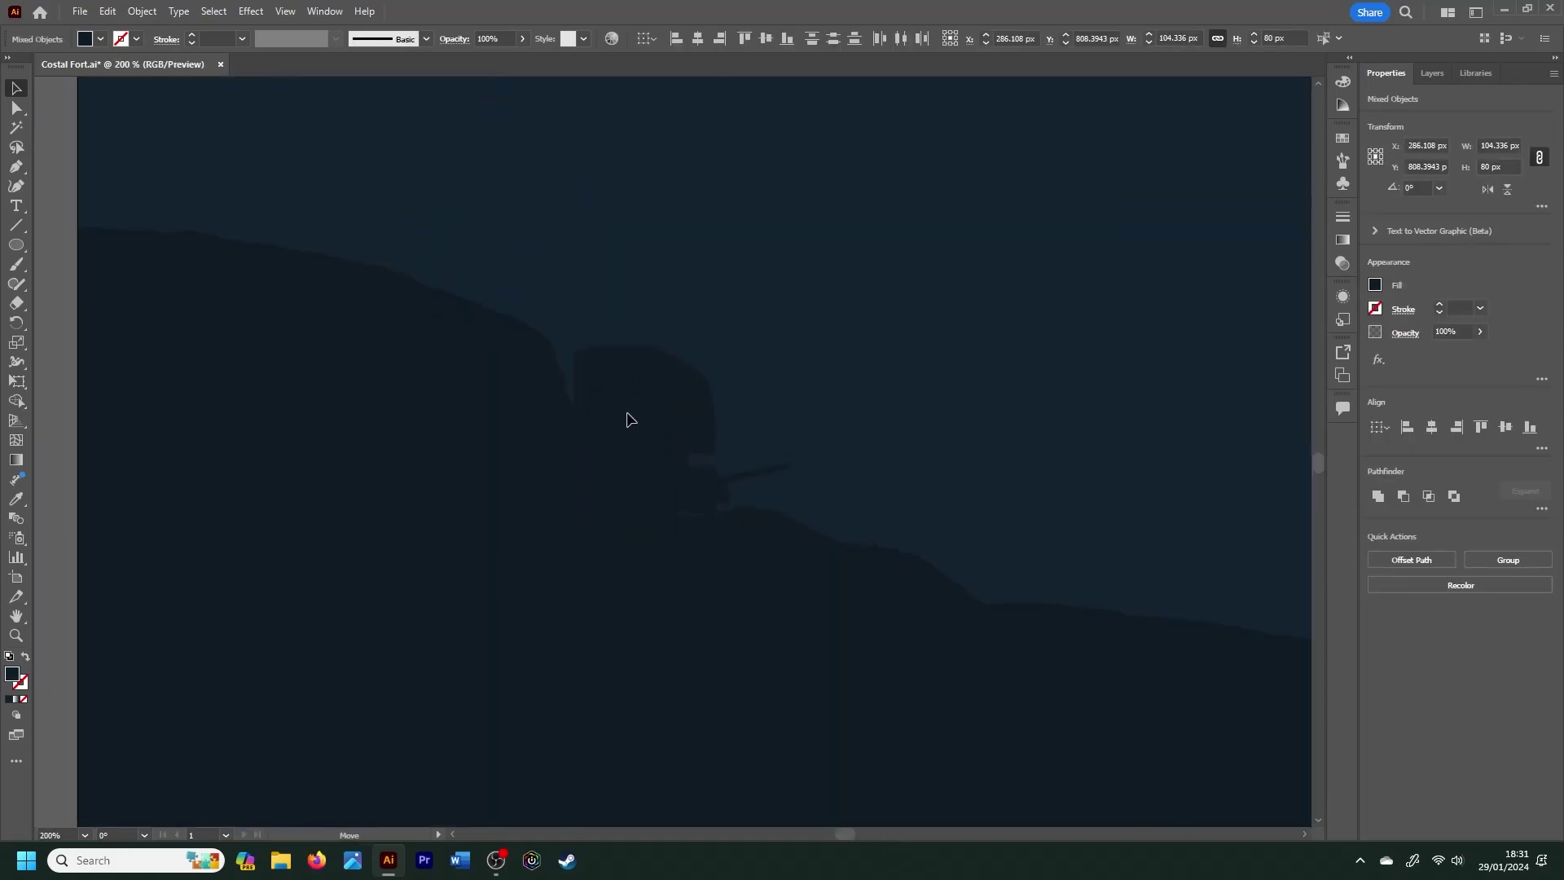
{"action": "key", "text": "ctrl+plus"}
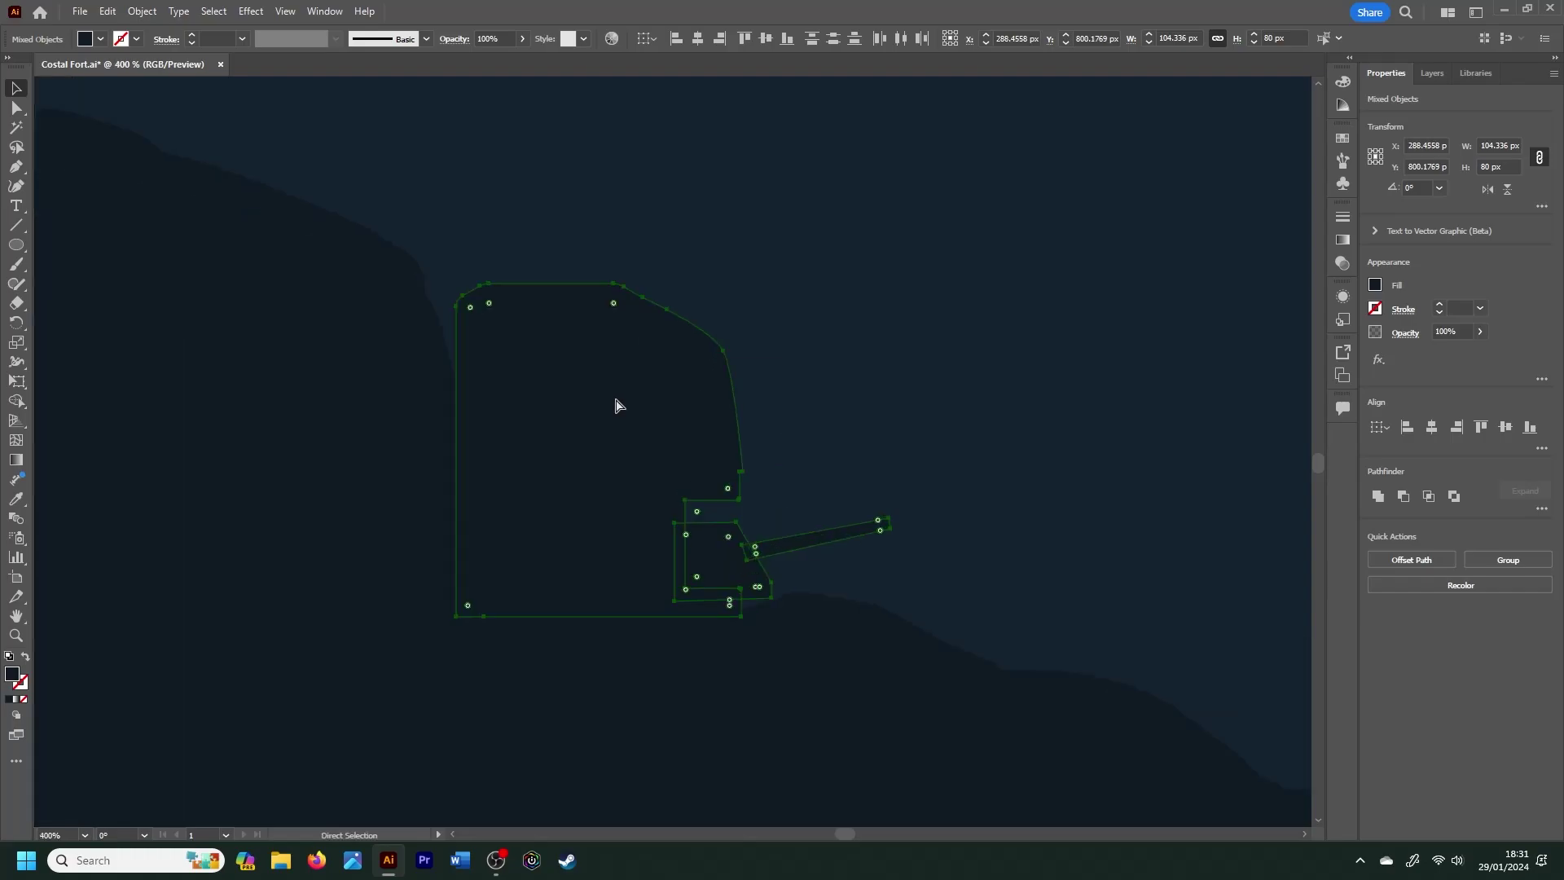
{"action": "key", "text": "ctrl+shift+a"}
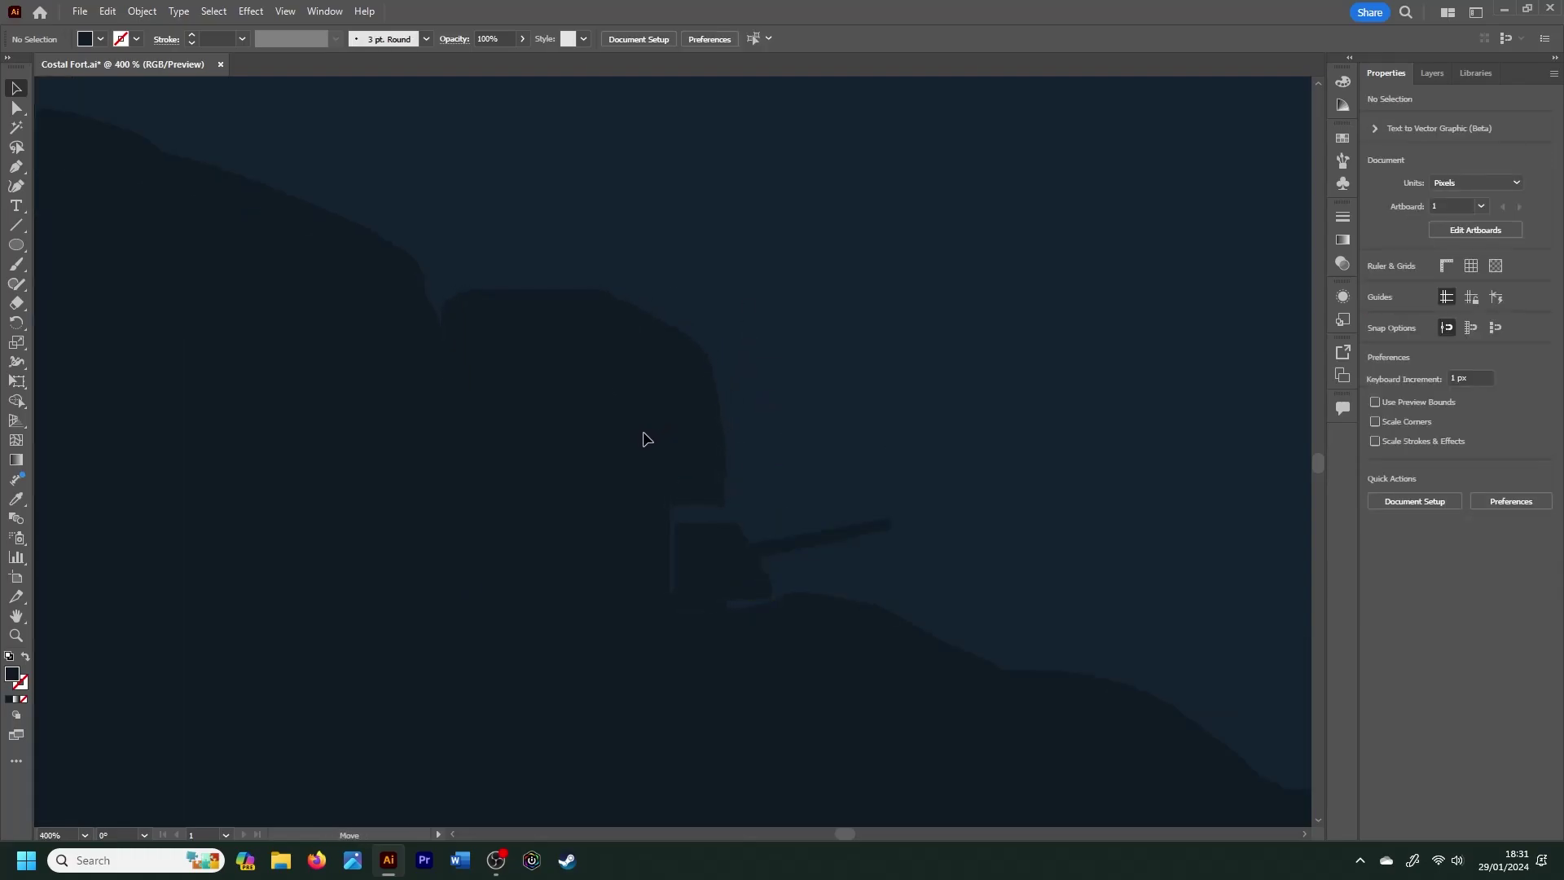
Step: Lower the tower parts slightly and group the tower outline with its cannon
{"action": "left_click_drag", "start_coordinate": [639, 444], "coordinate": [729, 563]}
{"action": "left_click", "coordinate": [732, 569]}
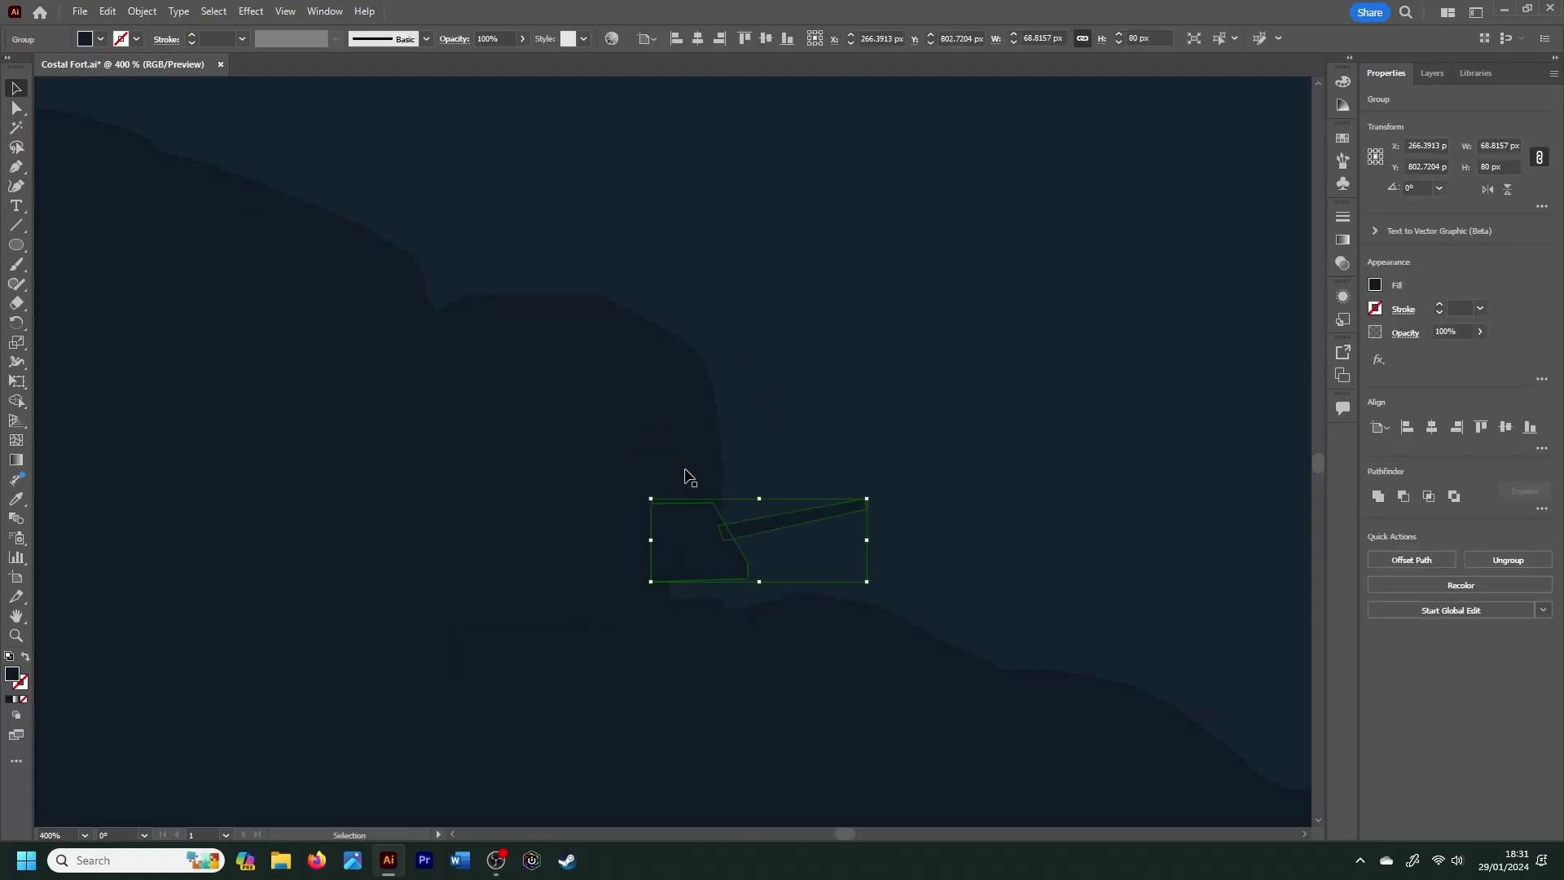
{"action": "left_click_drag", "start_coordinate": [670, 440], "coordinate": [671, 448]}
{"action": "left_click", "coordinate": [742, 597]}
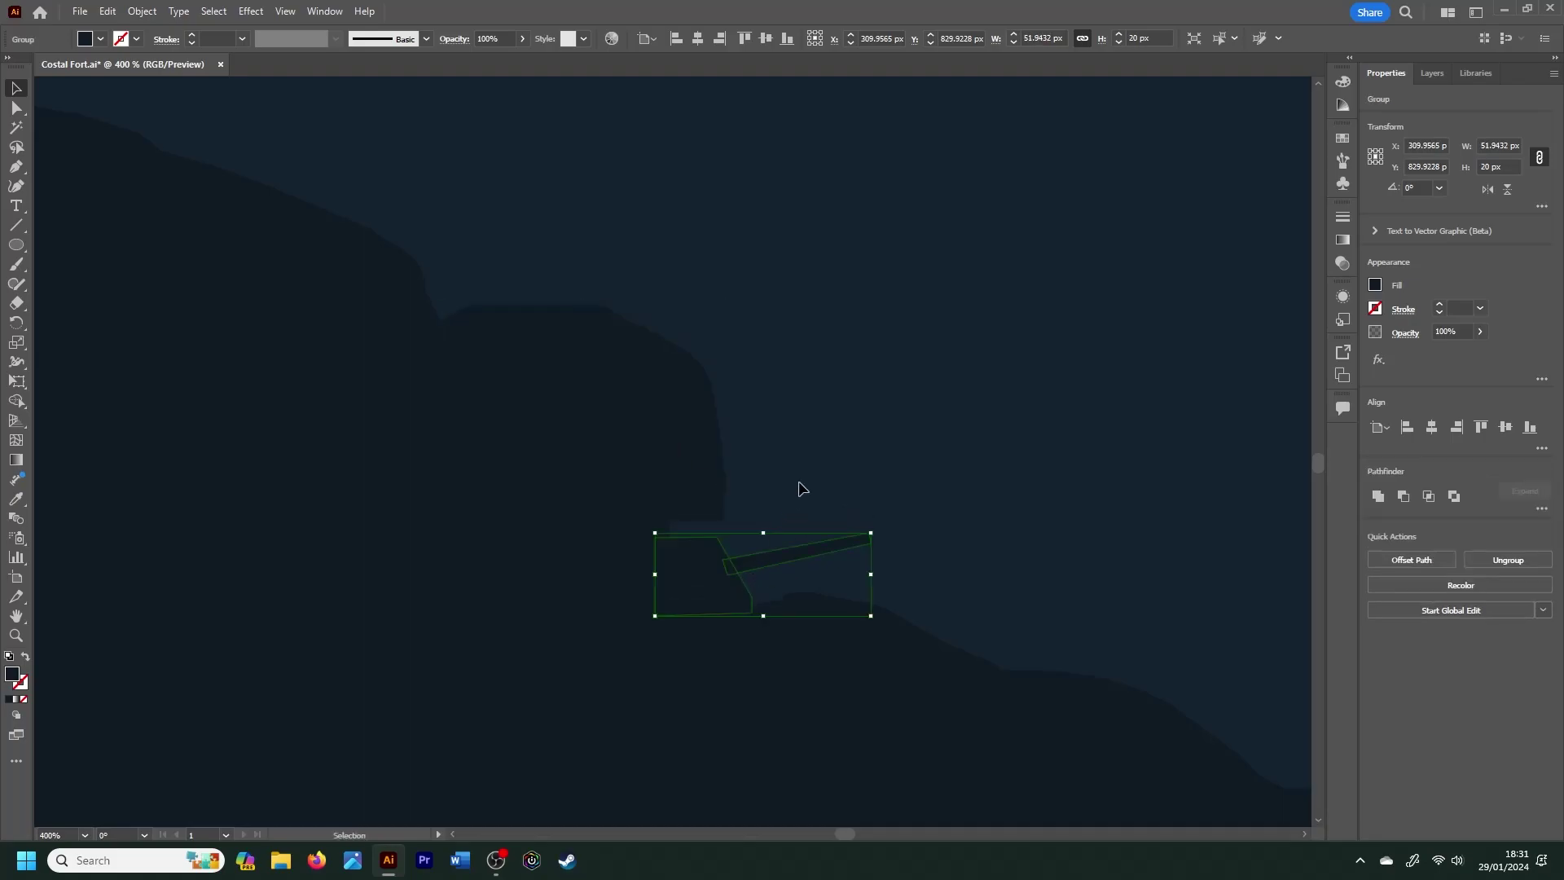
{"action": "left_click", "coordinate": [782, 490]}
{"action": "left_click", "coordinate": [669, 530], "text": "shift"}
{"action": "key", "text": "ctrl+g"}
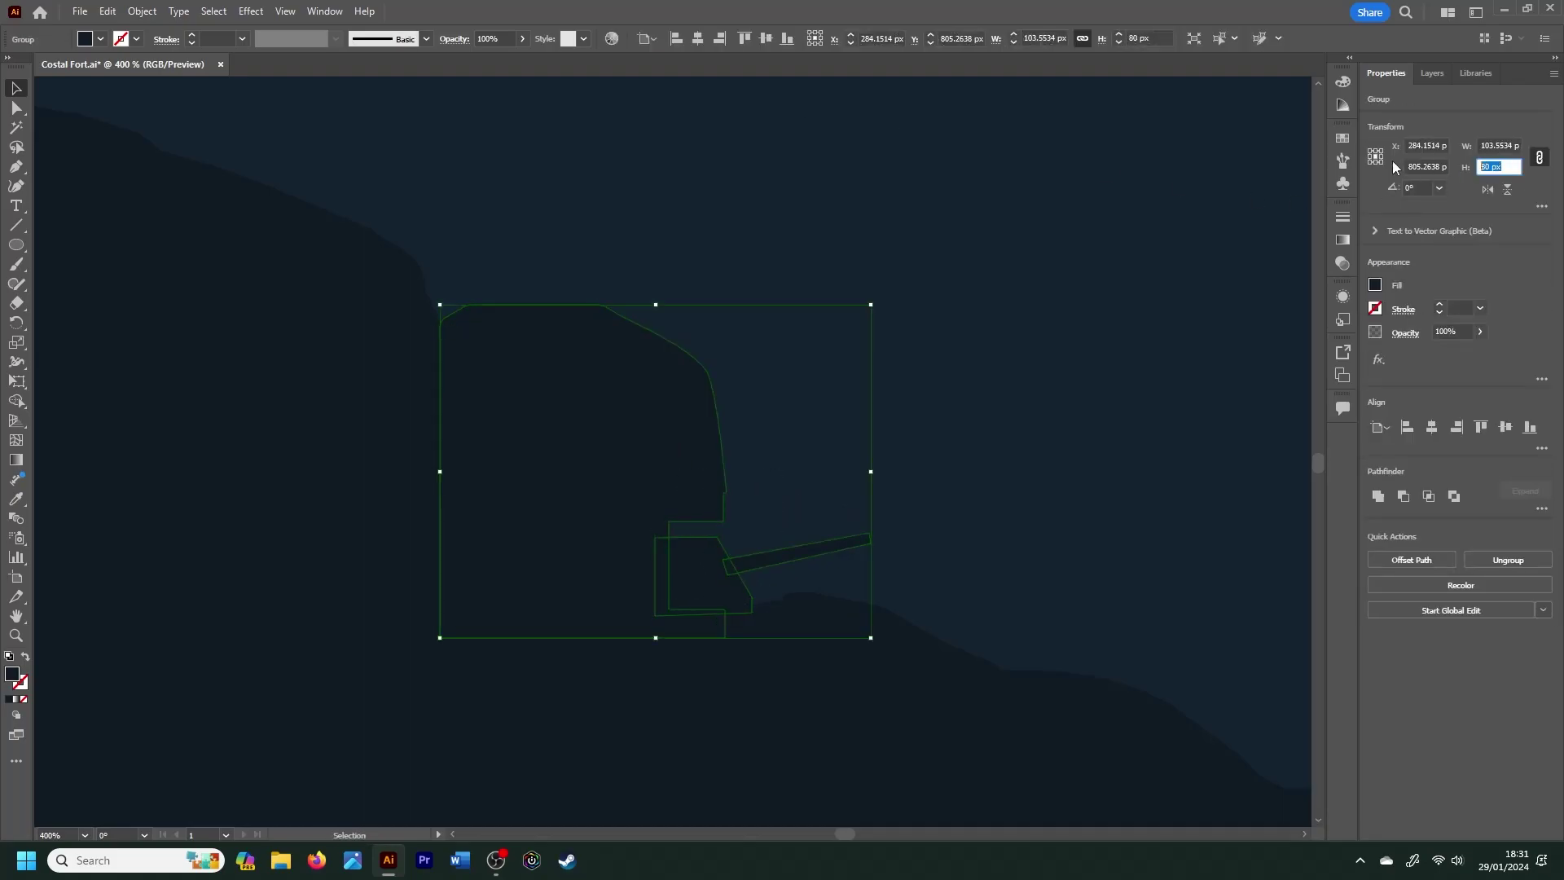
{"action": "key", "text": "ctrl+z"}
{"action": "left_click", "coordinate": [772, 450]}
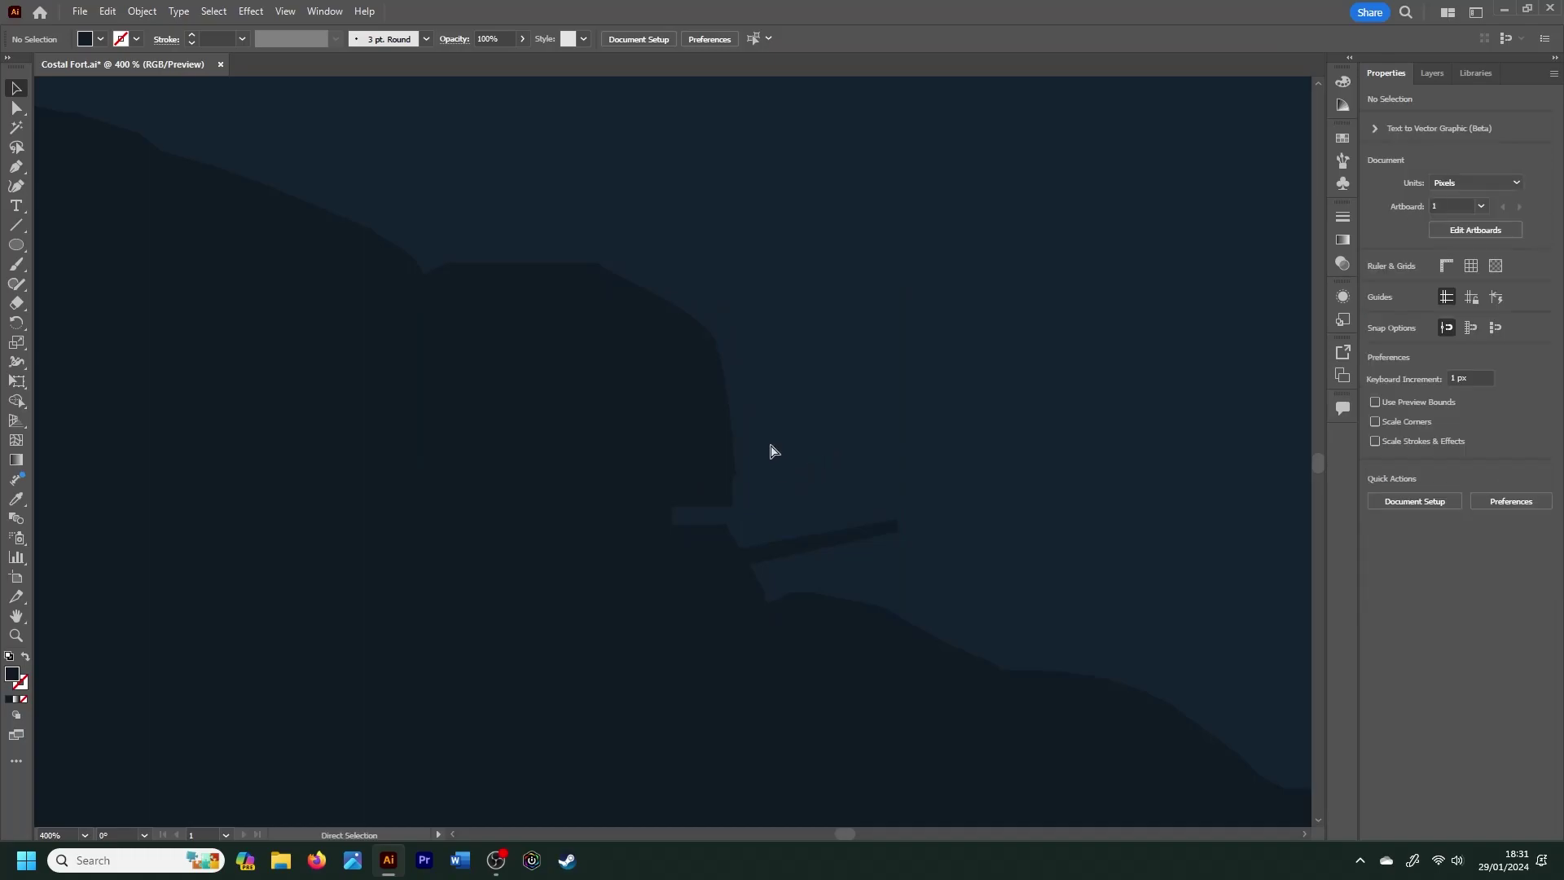
Step: Duplicate the turret silhouette beside the artboard and flip the copy horizontally
{"action": "scroll", "coordinate": [772, 451], "scroll_direction": "down", "scroll_amount": 5}
{"action": "left_click_drag", "start_coordinate": [850, 833], "coordinate": [893, 828]}
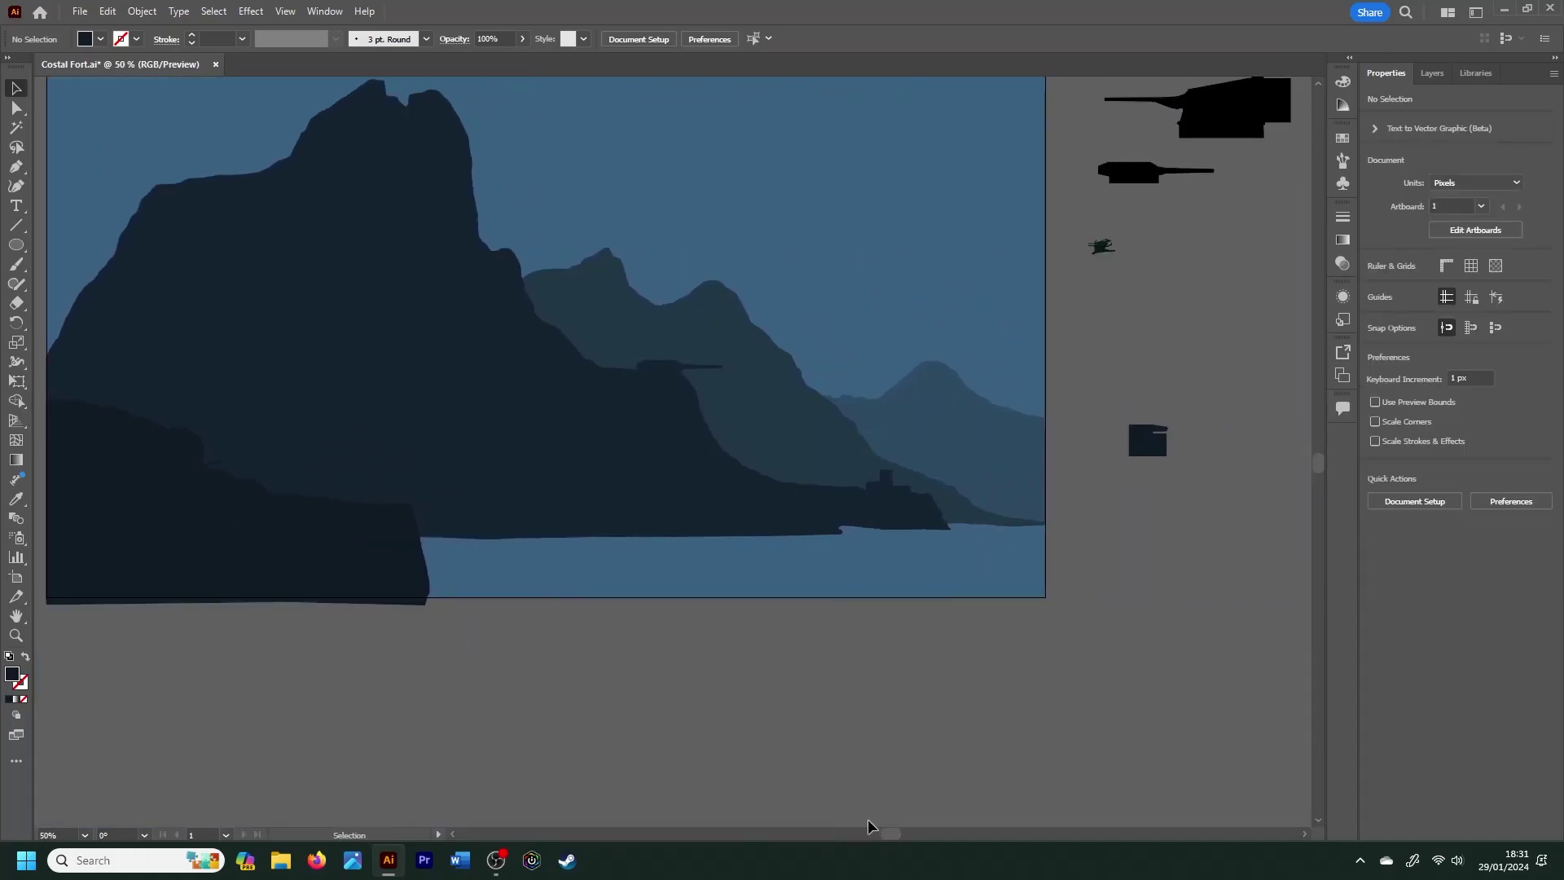
{"action": "left_click_drag", "start_coordinate": [1317, 466], "coordinate": [1326, 440]}
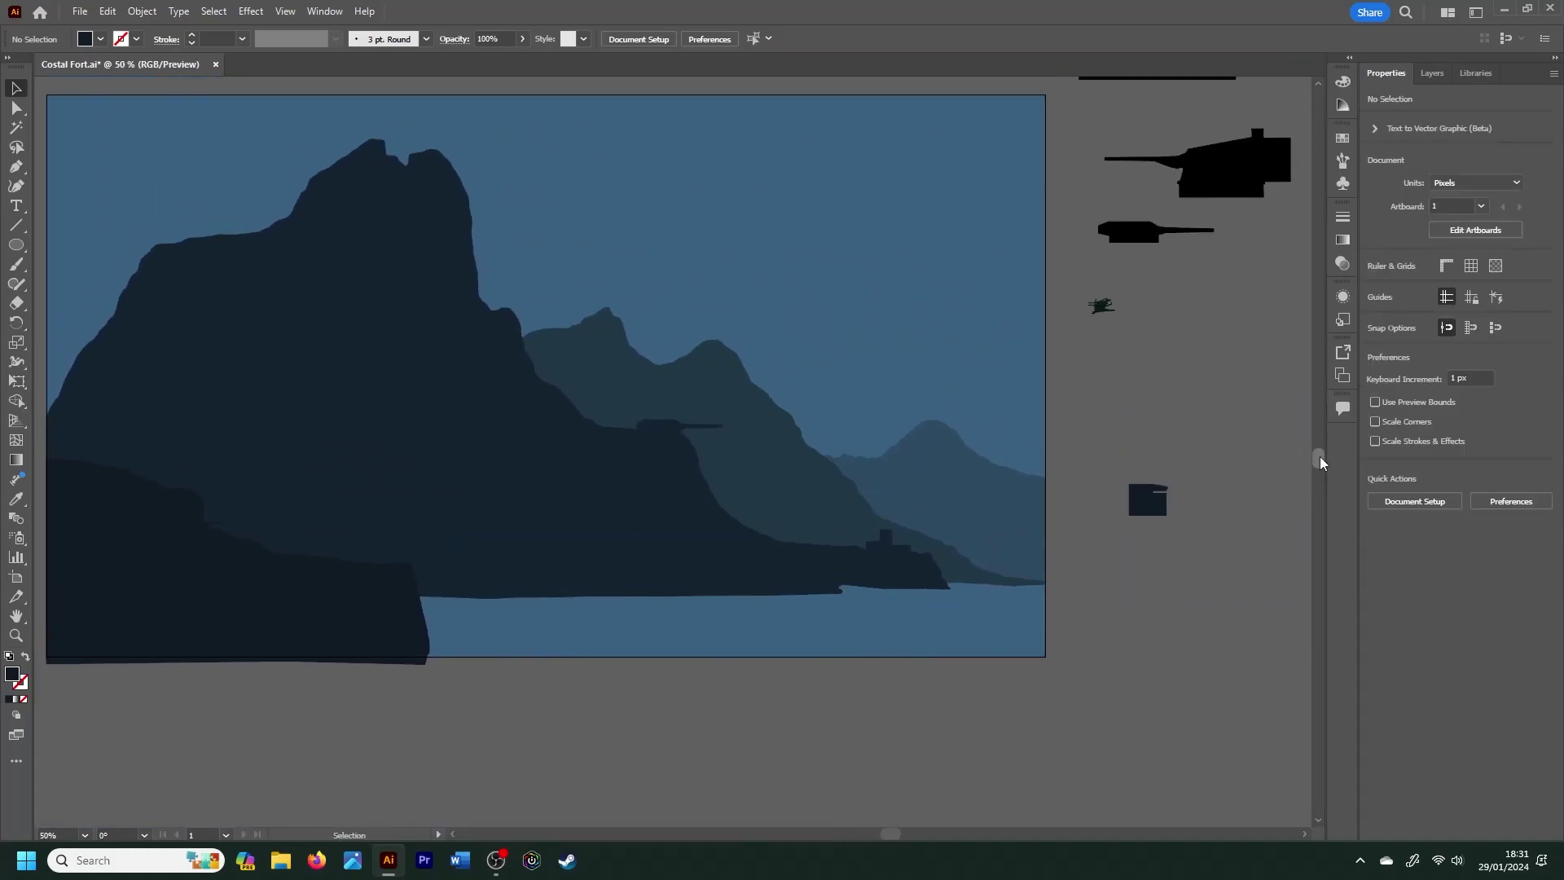
{"action": "left_click", "coordinate": [1244, 356]}
{"action": "key", "text": "ctrl+c"}
{"action": "key", "text": "ctrl+v"}
{"action": "left_click", "coordinate": [1487, 189]}
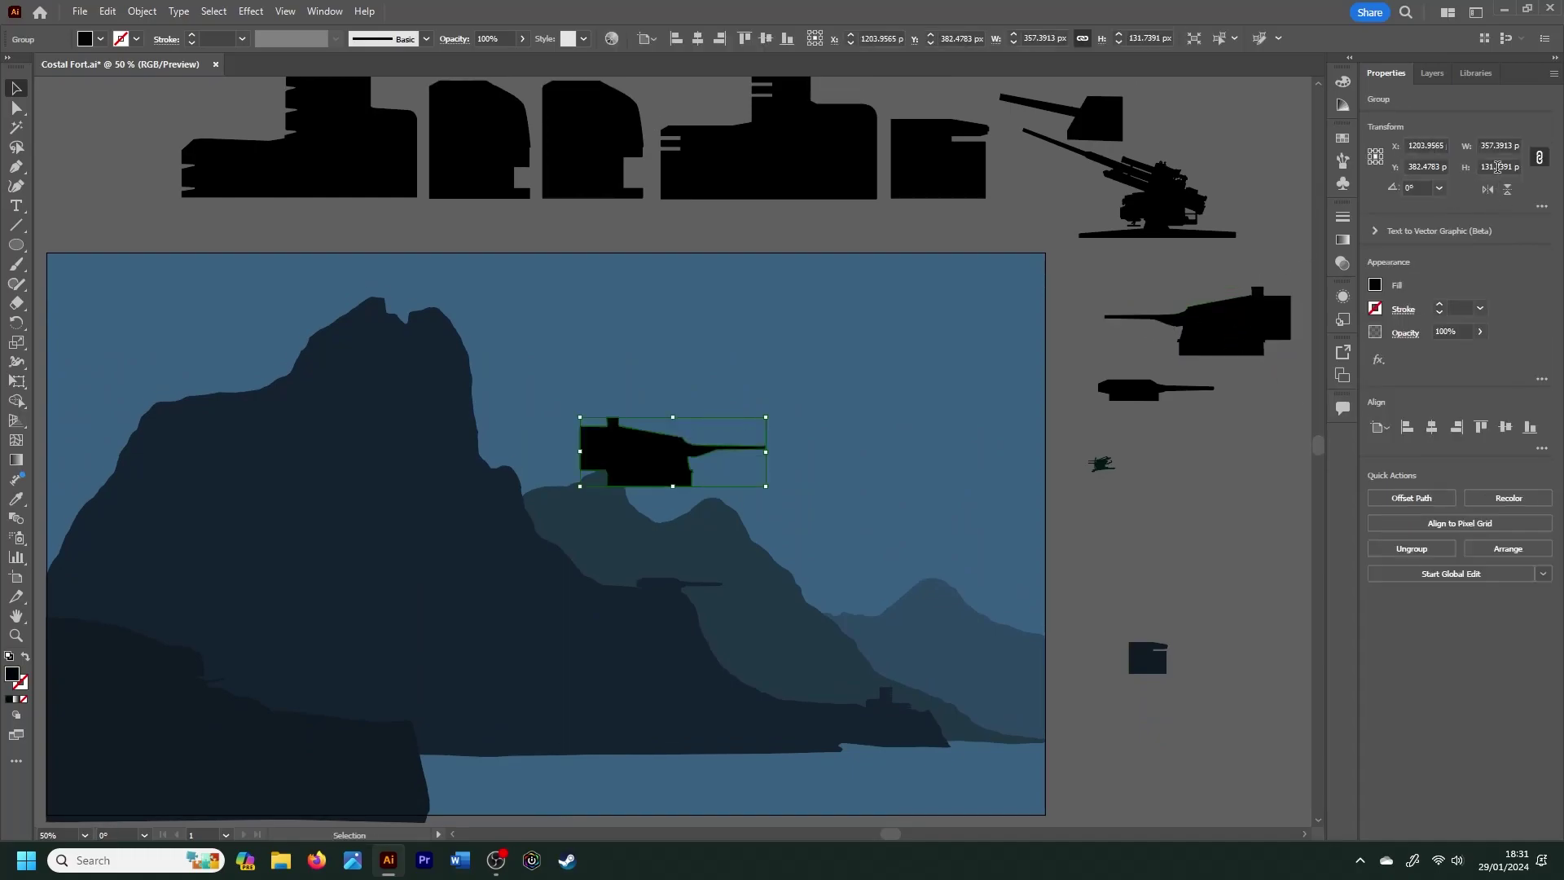
Step: Place the flipped turret on the foreground cliff edge, resized to 40 px high
{"action": "left_click", "coordinate": [559, 530]}
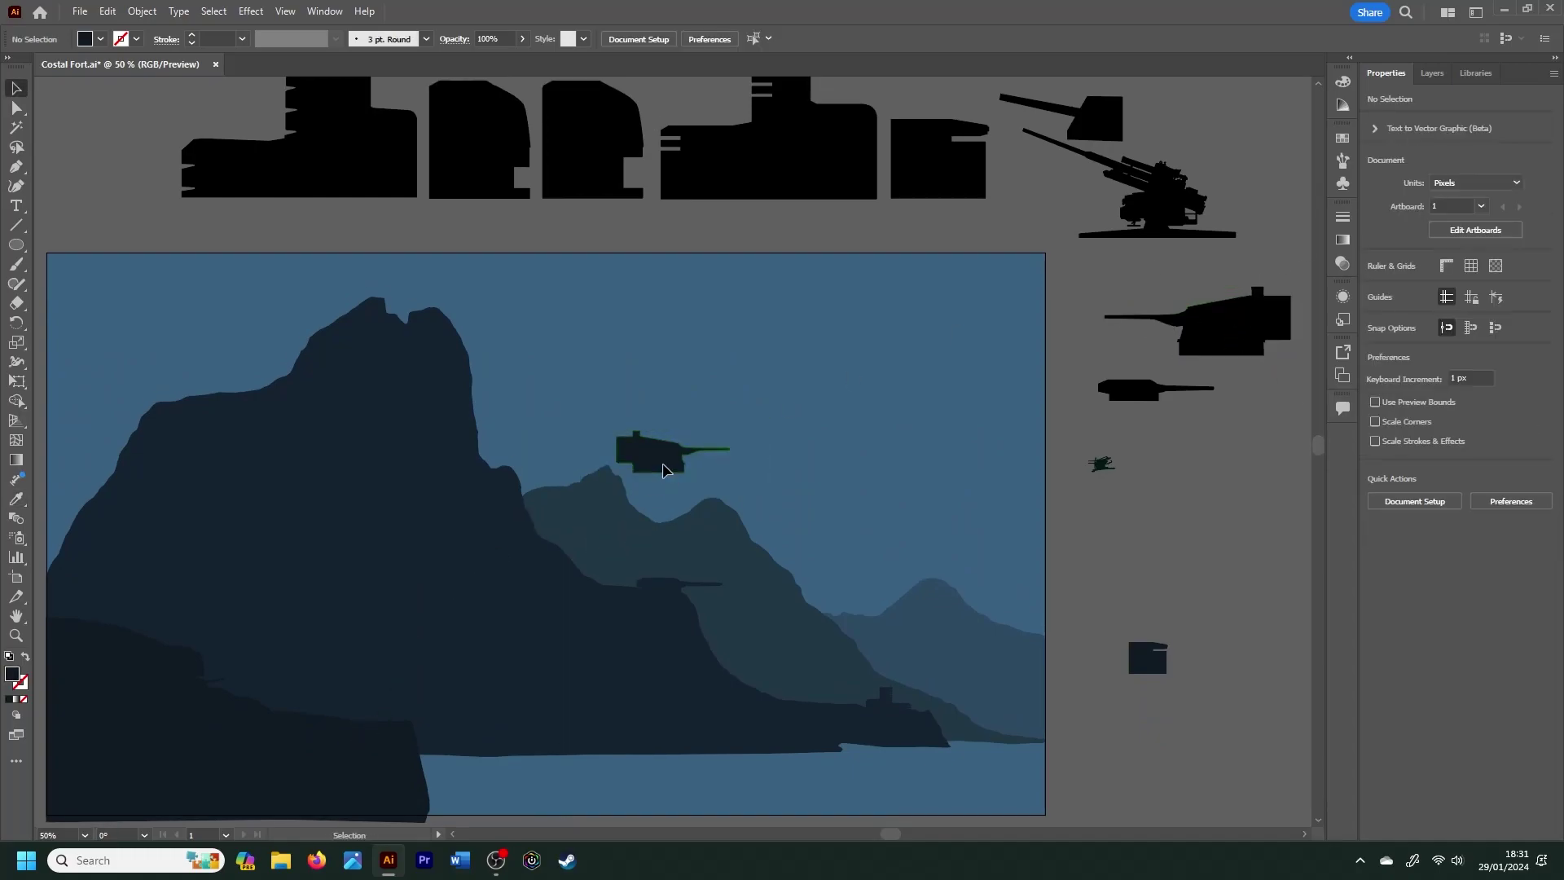
{"action": "left_click_drag", "start_coordinate": [643, 456], "coordinate": [390, 721]}
{"action": "left_click", "coordinate": [389, 721]}
{"action": "key", "text": "ctrl+plus"}
{"action": "key", "text": "ctrl+plus"}
{"action": "key", "text": "ctrl+plus"}
{"action": "key", "text": "ctrl+plus"}
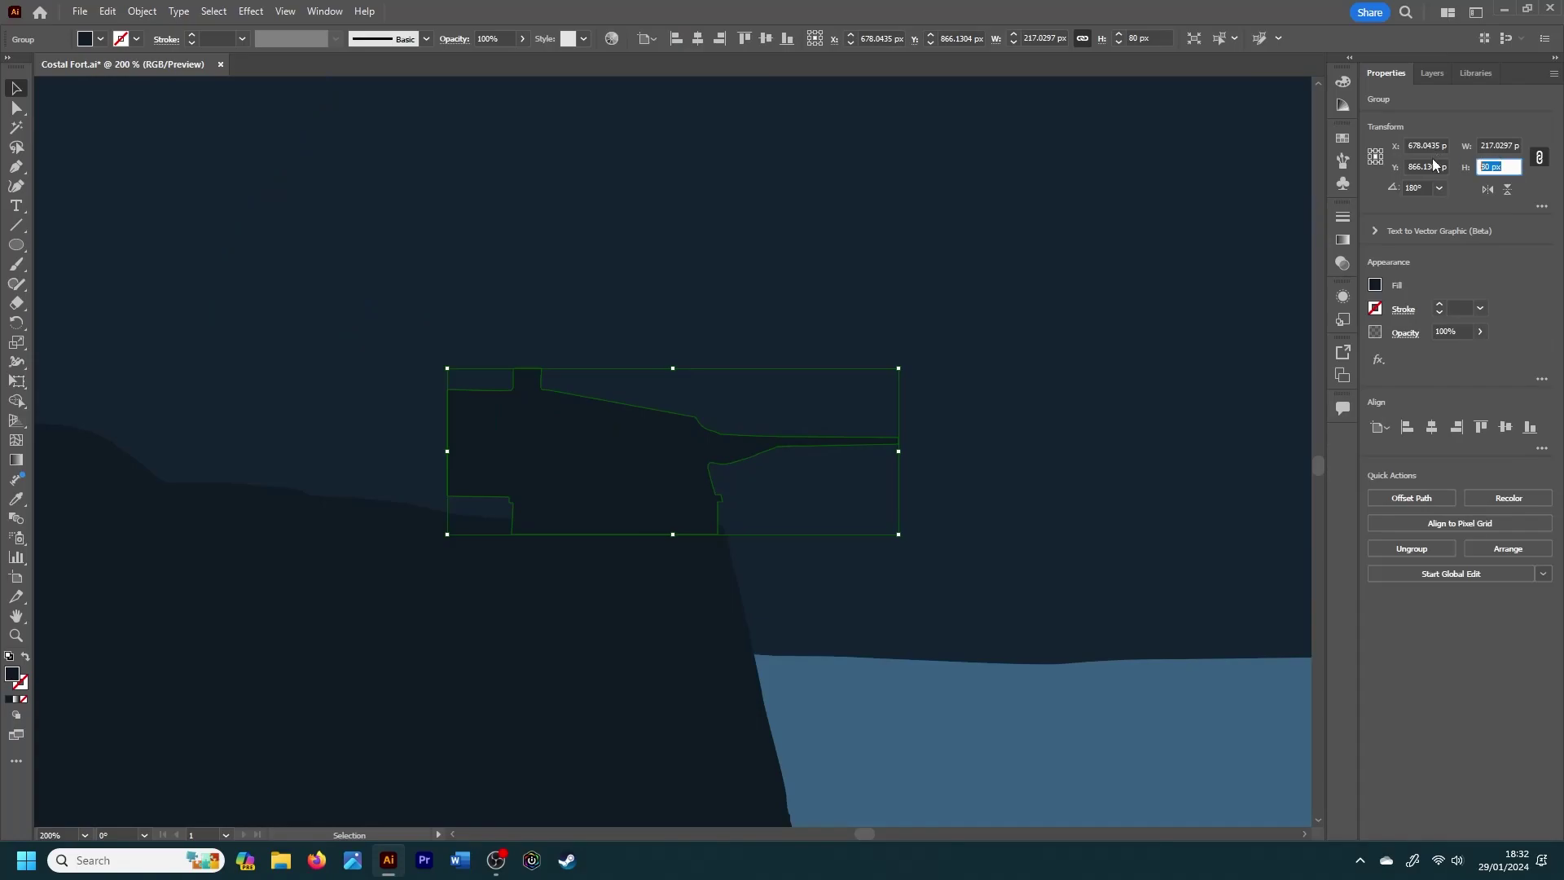
{"action": "key", "text": "Return"}
{"action": "left_click", "coordinate": [785, 562]}
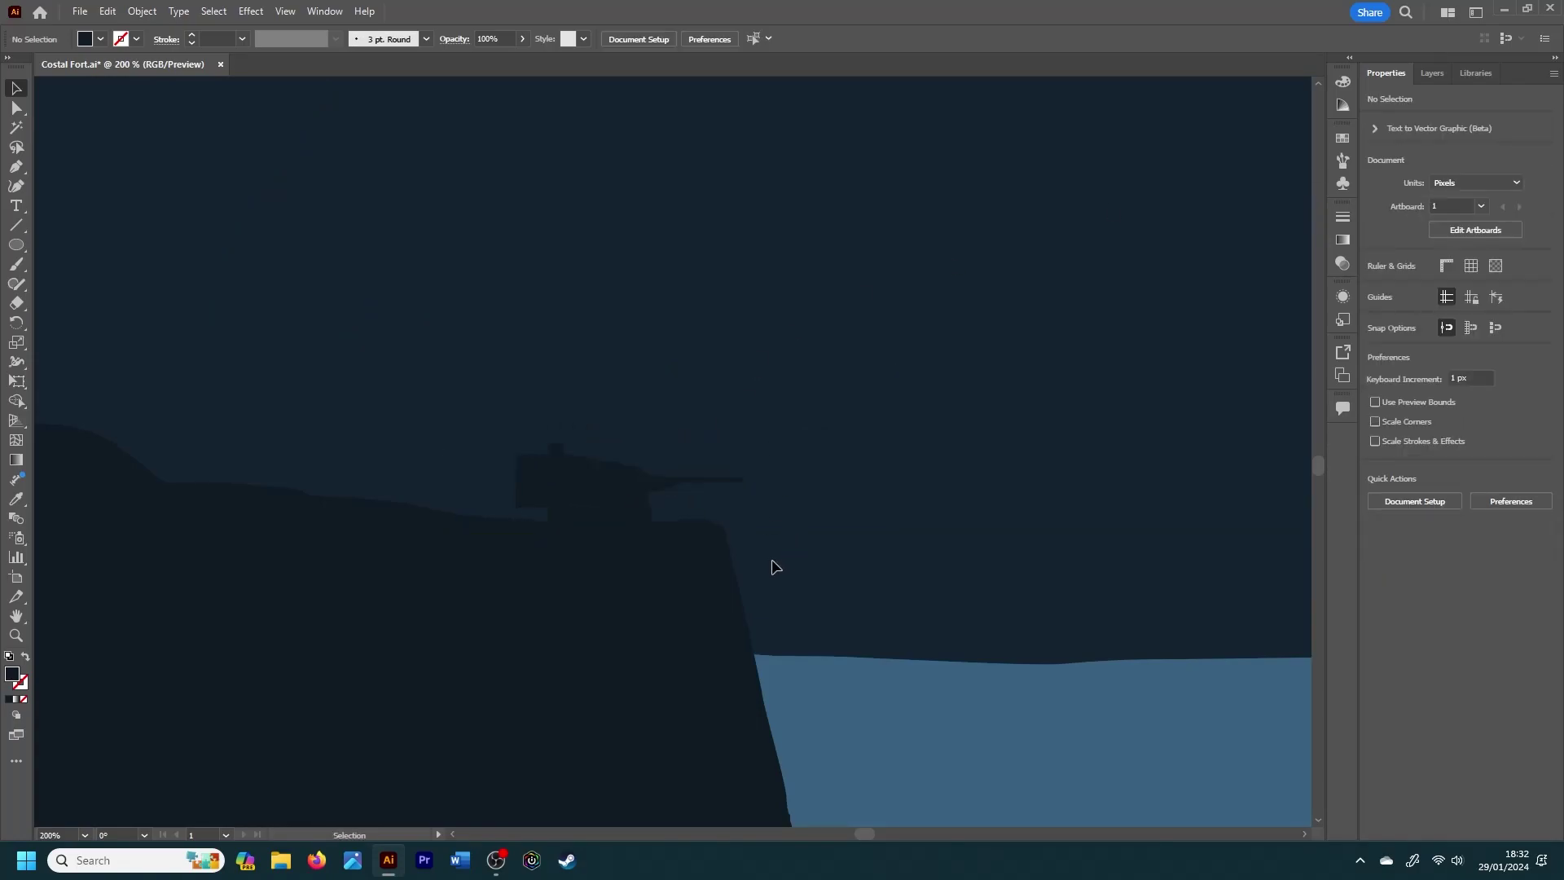
{"action": "scroll", "coordinate": [775, 568], "scroll_direction": "down", "scroll_amount": 5}
{"action": "scroll", "coordinate": [837, 613], "scroll_direction": "up", "scroll_amount": 2}
{"action": "scroll", "coordinate": [837, 612], "scroll_direction": "right", "scroll_amount": 3}
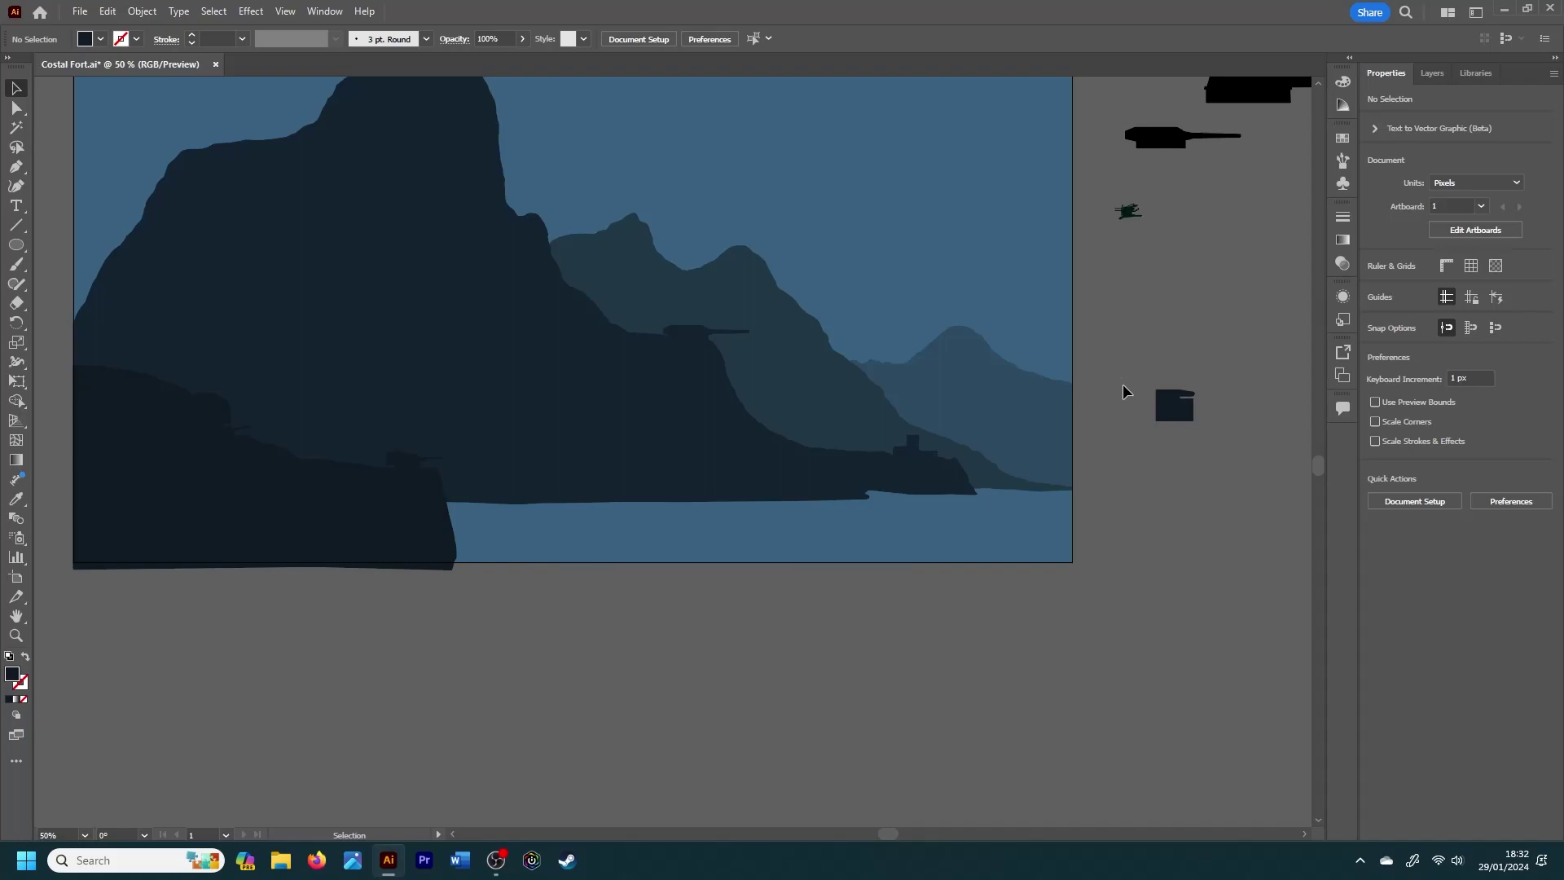
Step: Place a 15 px tall copy of the small AA gun on the mountain's gun turret
{"action": "left_click_drag", "start_coordinate": [1318, 466], "coordinate": [1319, 447]}
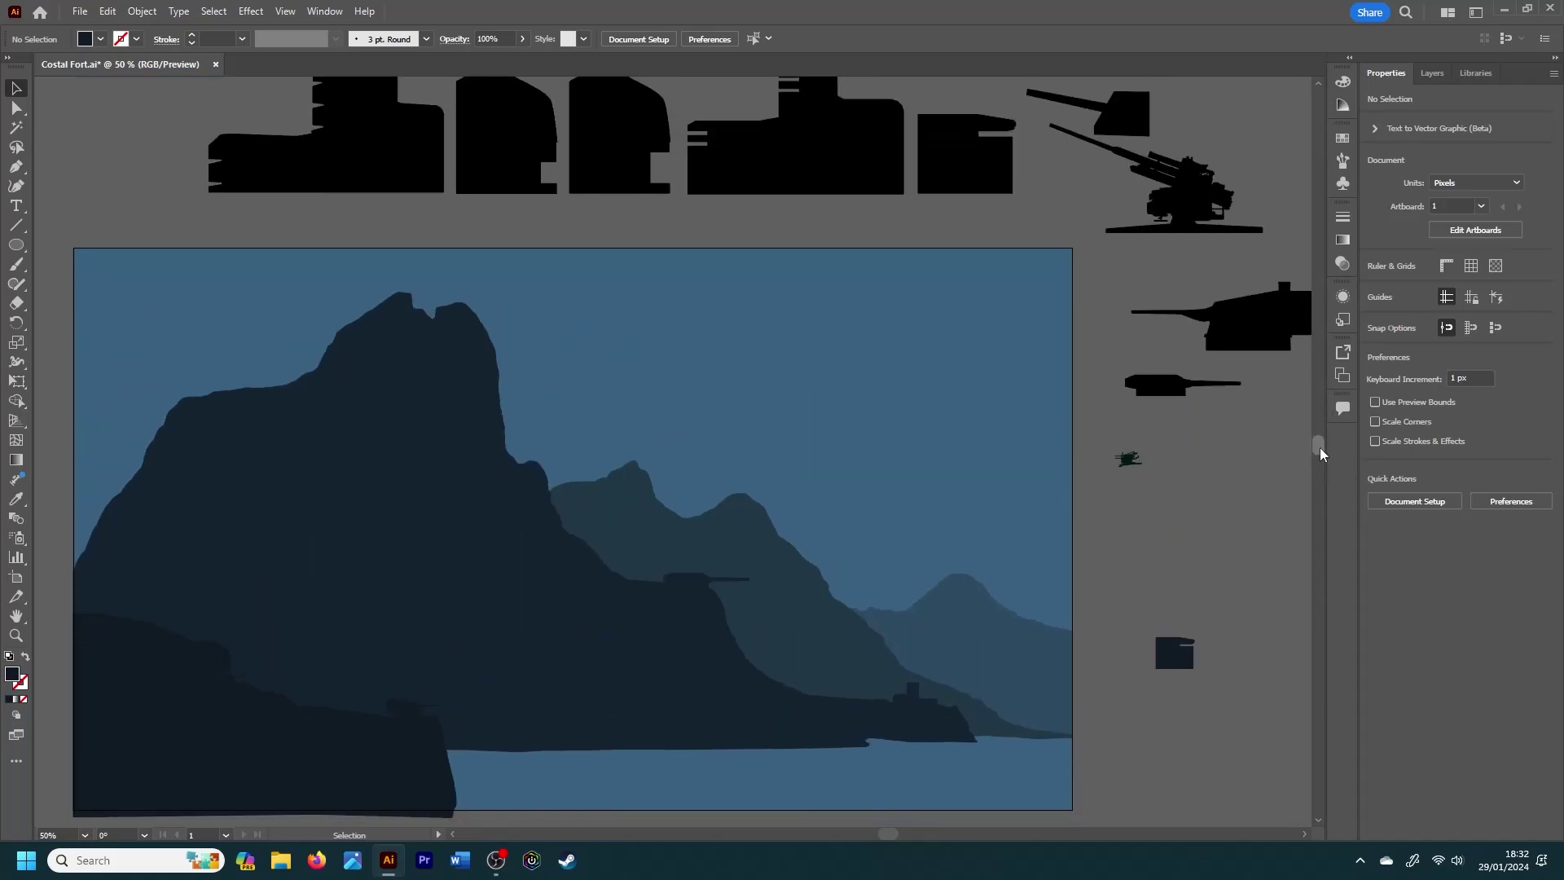
{"action": "left_click", "coordinate": [1130, 452]}
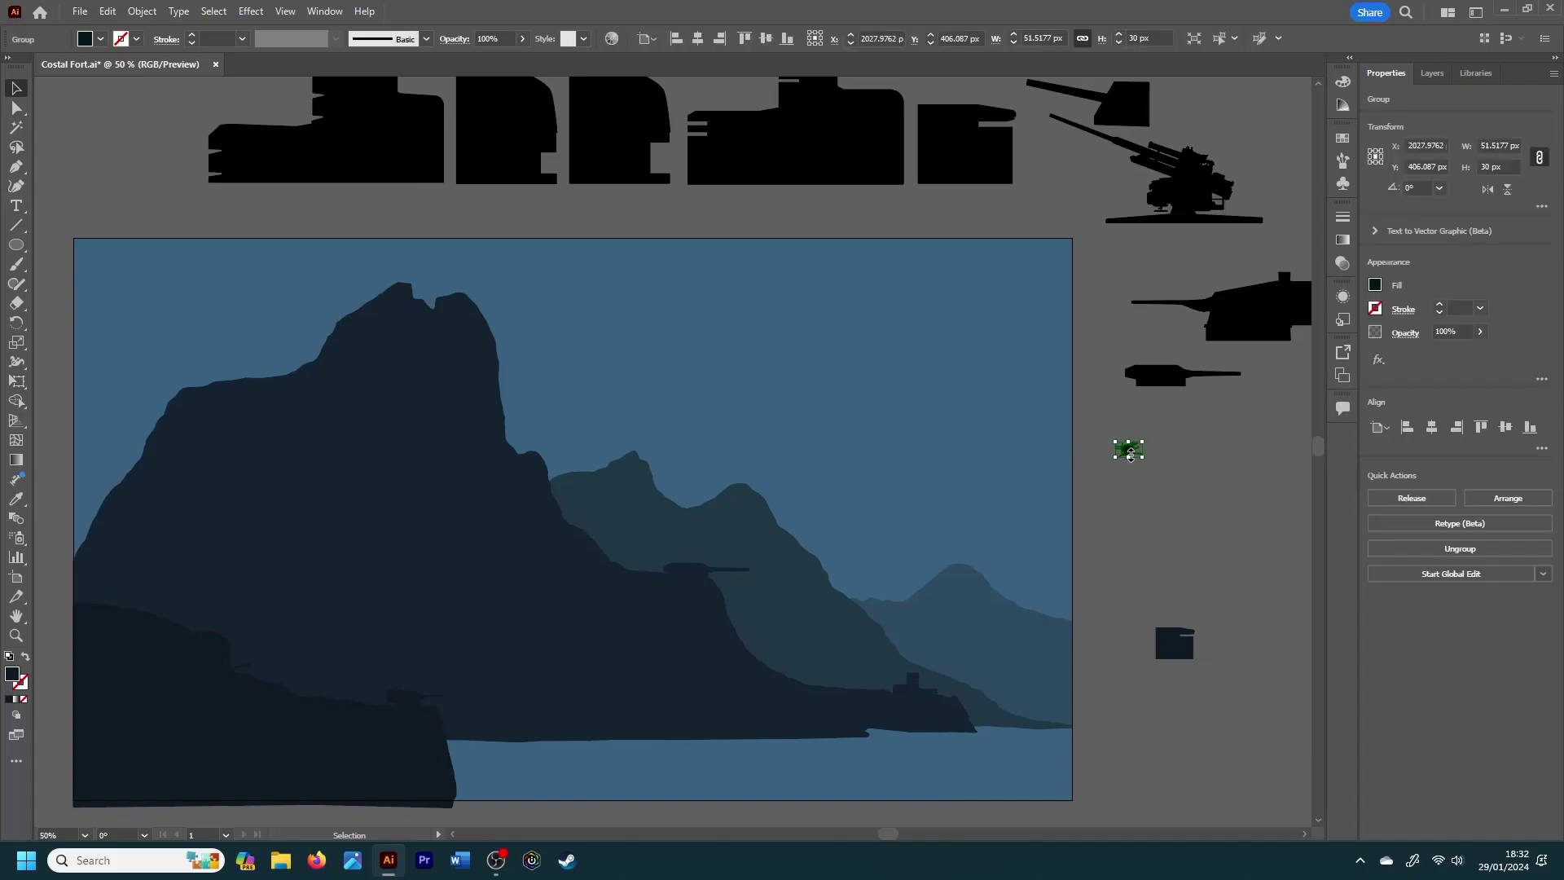
{"action": "mouse_move", "coordinate": [1130, 452]}
{"action": "left_mouse_down"}
{"action": "mouse_move", "coordinate": [671, 447]}
{"action": "mouse_move", "coordinate": [684, 557]}
{"action": "left_mouse_up"}
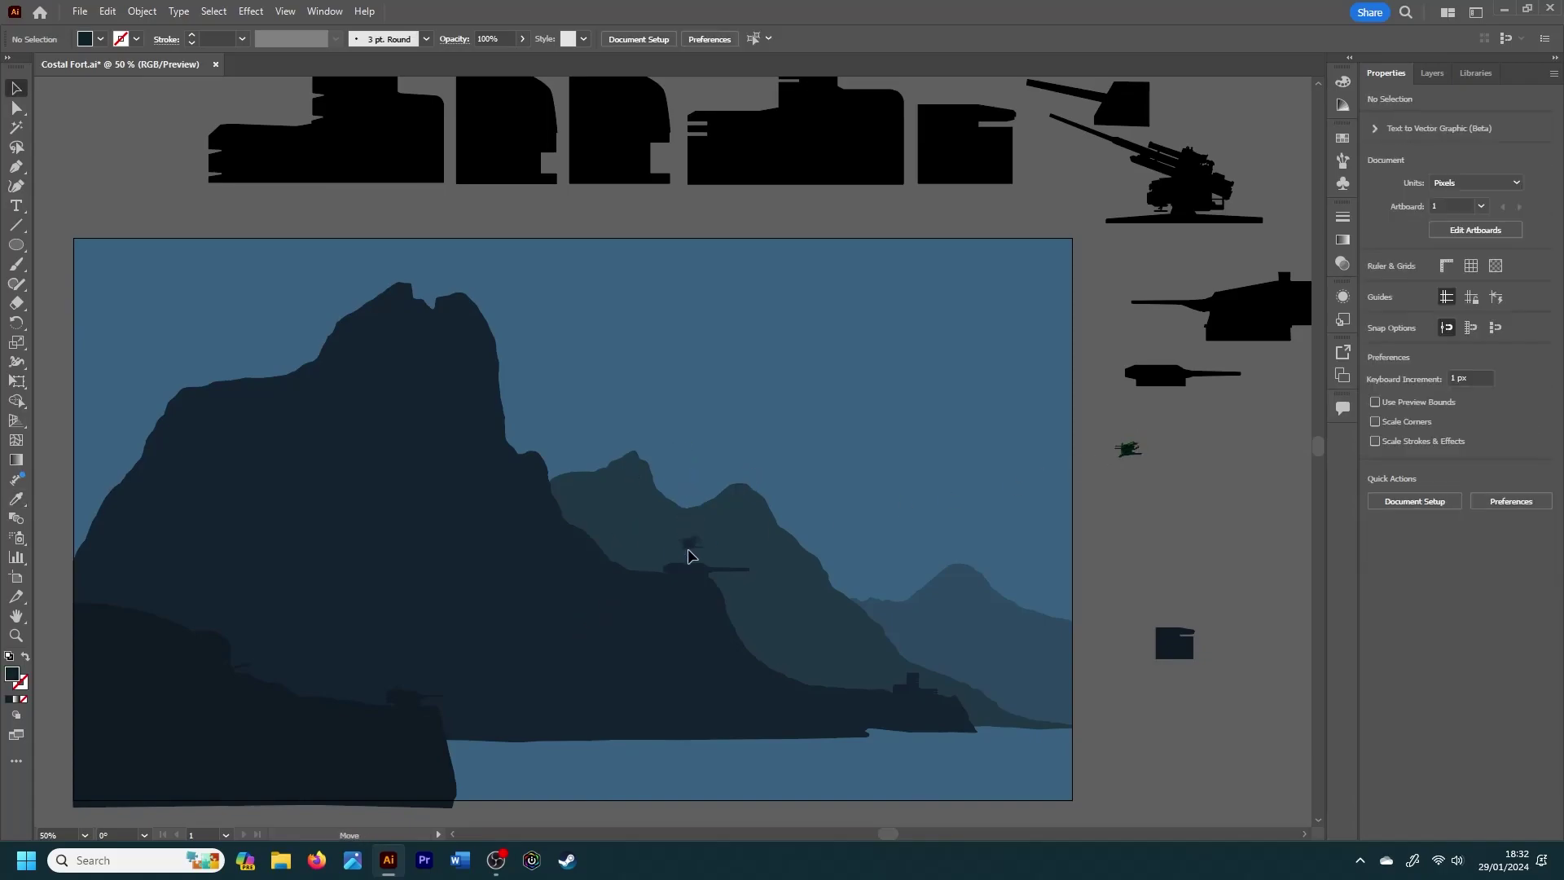
{"action": "key", "text": "ctrl+plus"}
{"action": "key", "text": "ctrl+plus"}
{"action": "key", "text": "ctrl+plus"}
{"action": "key", "text": "ctrl+plus"}
{"action": "key", "text": "ctrl+plus"}
{"action": "key", "text": "ctrl+plus"}
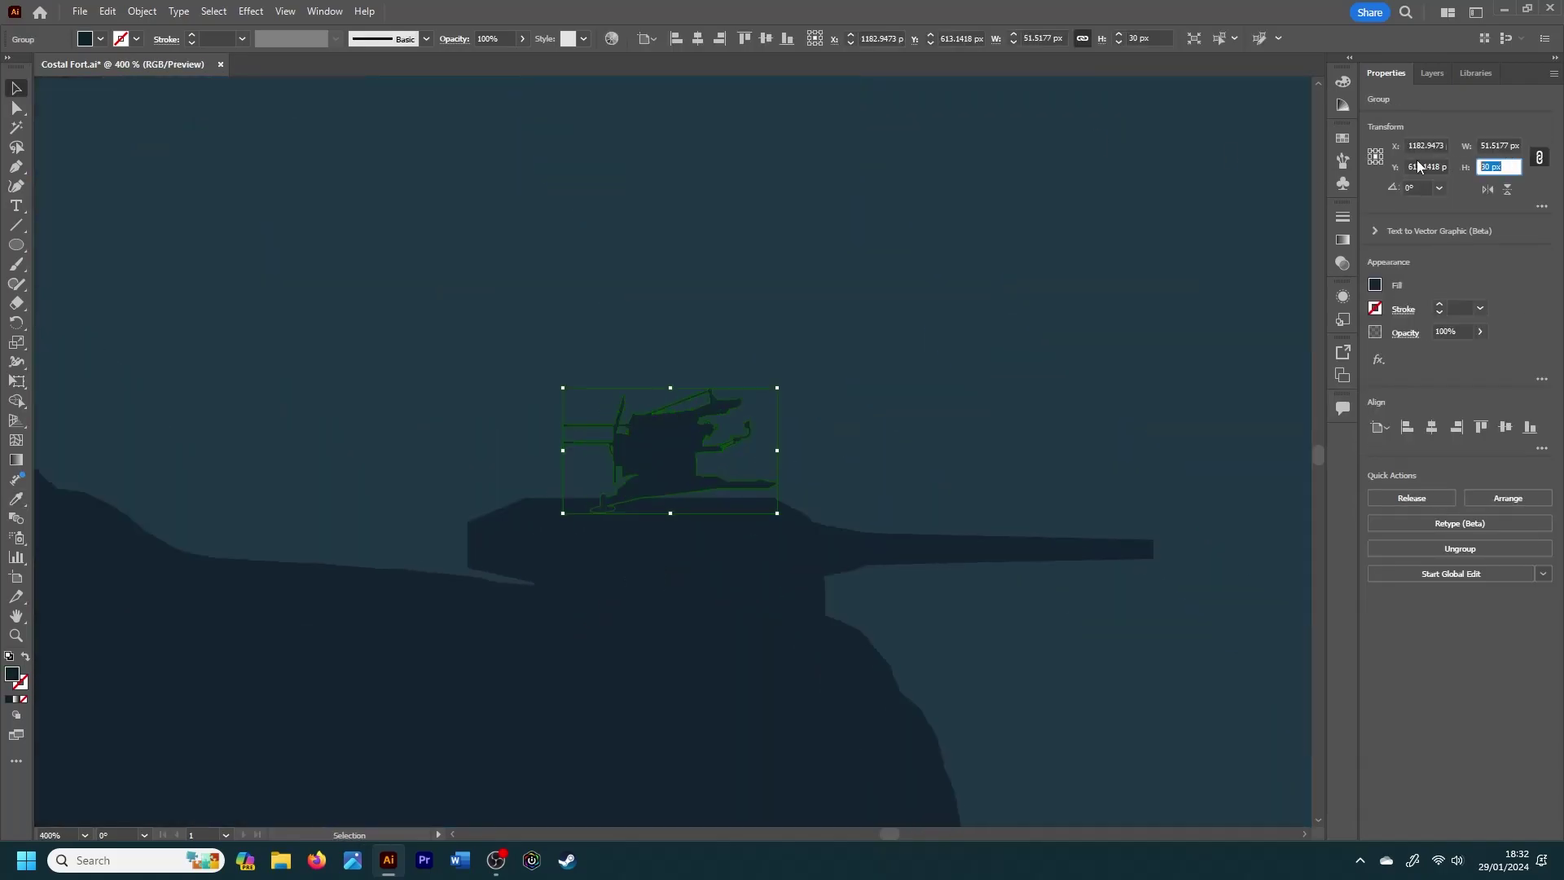
{"action": "type", "text": "5"}
{"action": "key", "text": "Return"}
{"action": "left_click_drag", "start_coordinate": [661, 461], "coordinate": [652, 487]}
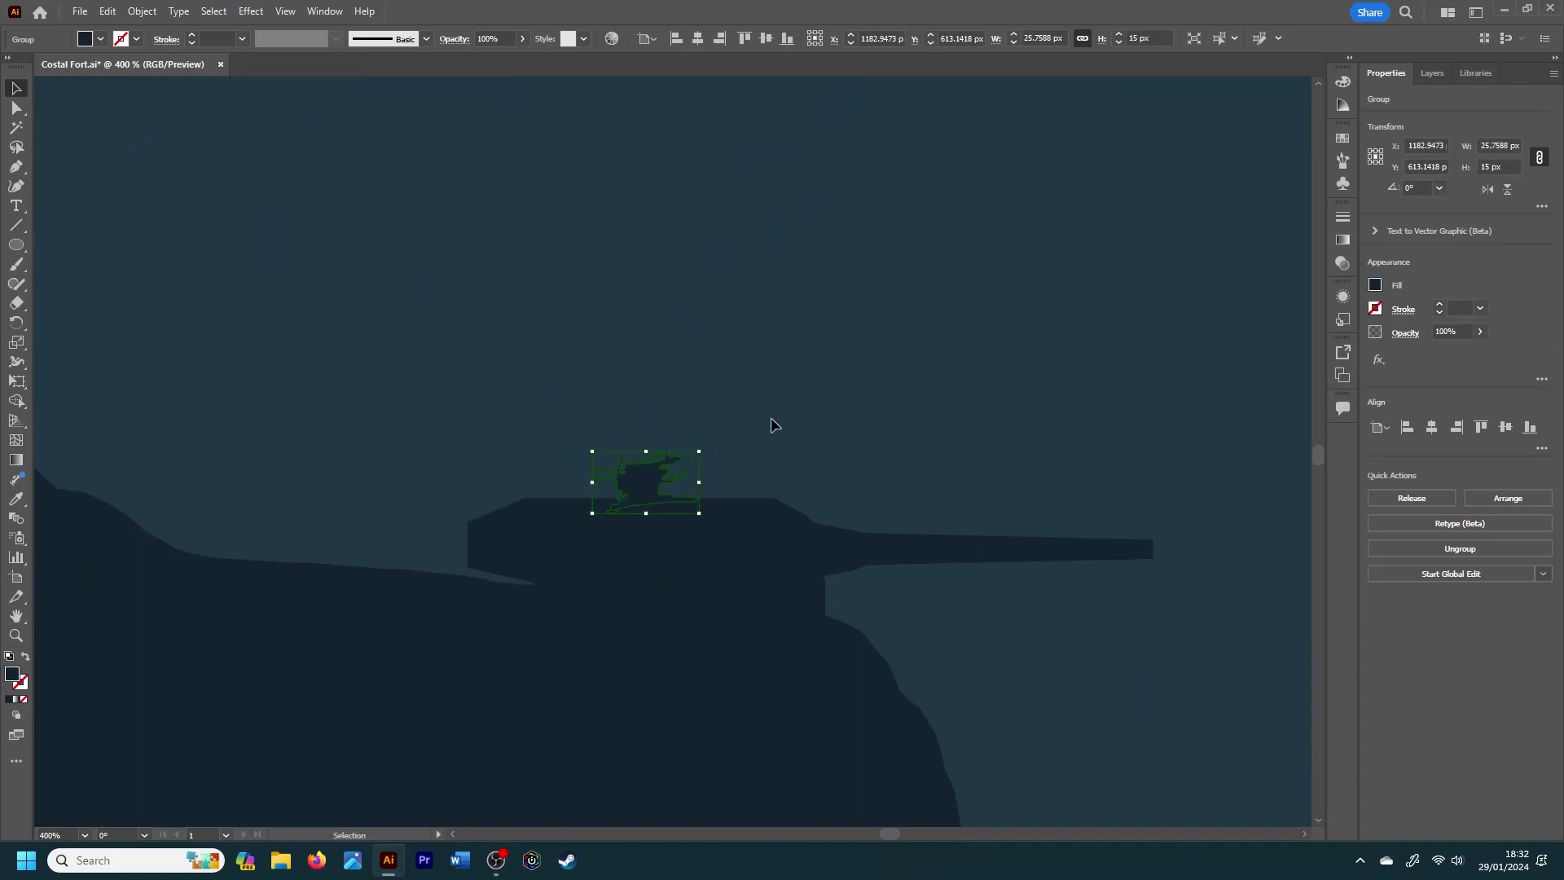
{"action": "key", "text": "ctrl+plus"}
{"action": "key", "text": "ctrl+plus"}
{"action": "key", "text": "ctrl+plus"}
{"action": "key", "text": "ctrl+shift+a"}
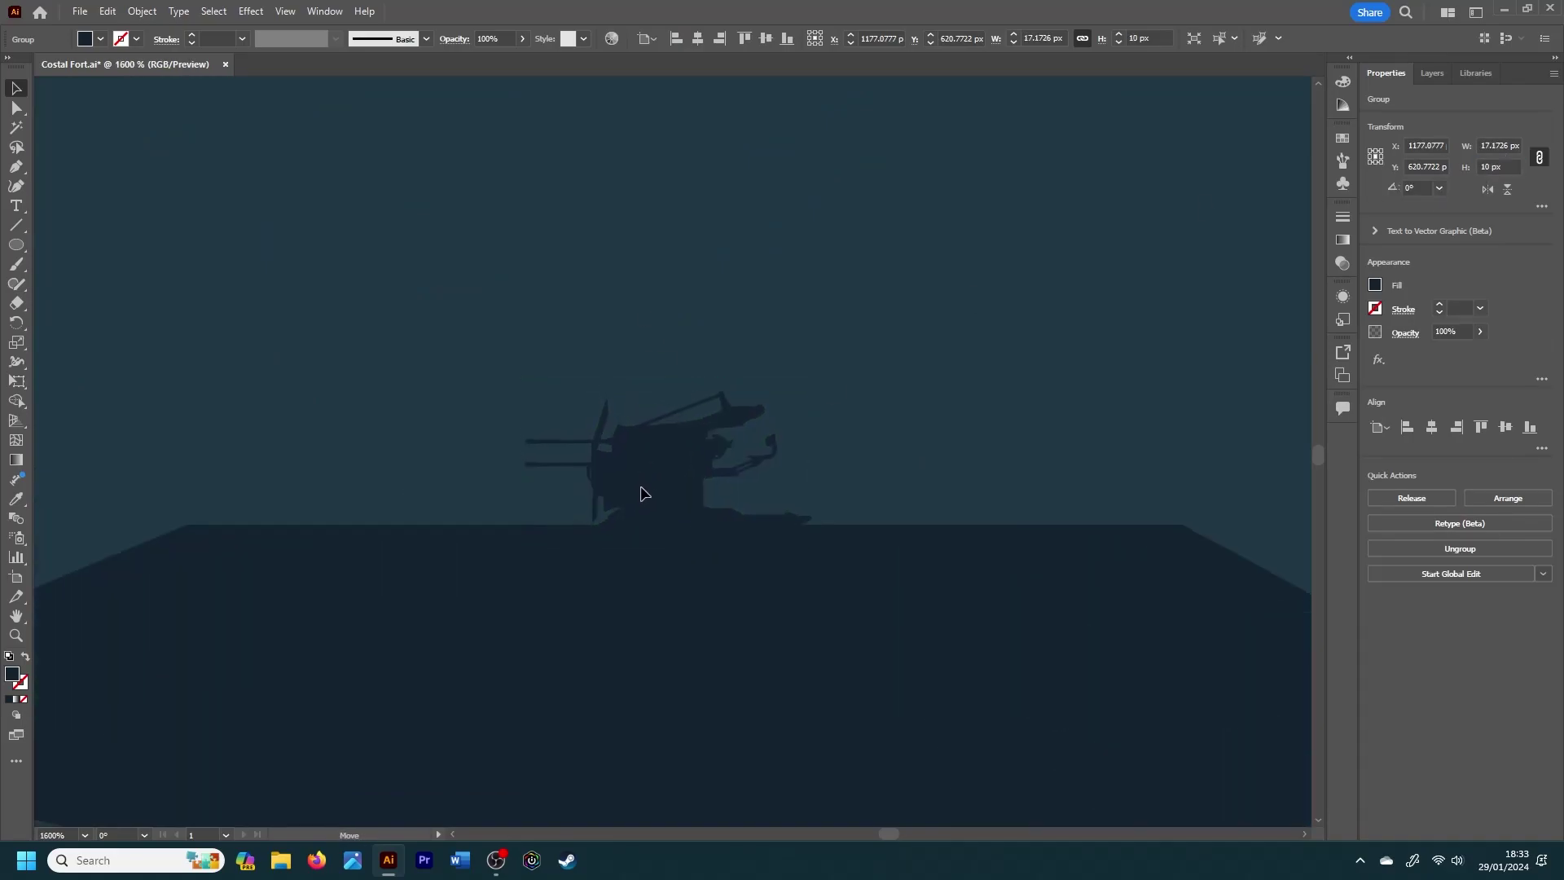
{"action": "key", "text": "ctrl+minus"}
{"action": "key", "text": "ctrl+minus"}
{"action": "key", "text": "ctrl+minus"}
{"action": "key", "text": "ctrl+minus"}
{"action": "key", "text": "ctrl+minus"}
{"action": "key", "text": "ctrl+minus"}
{"action": "key", "text": "ctrl+minus"}
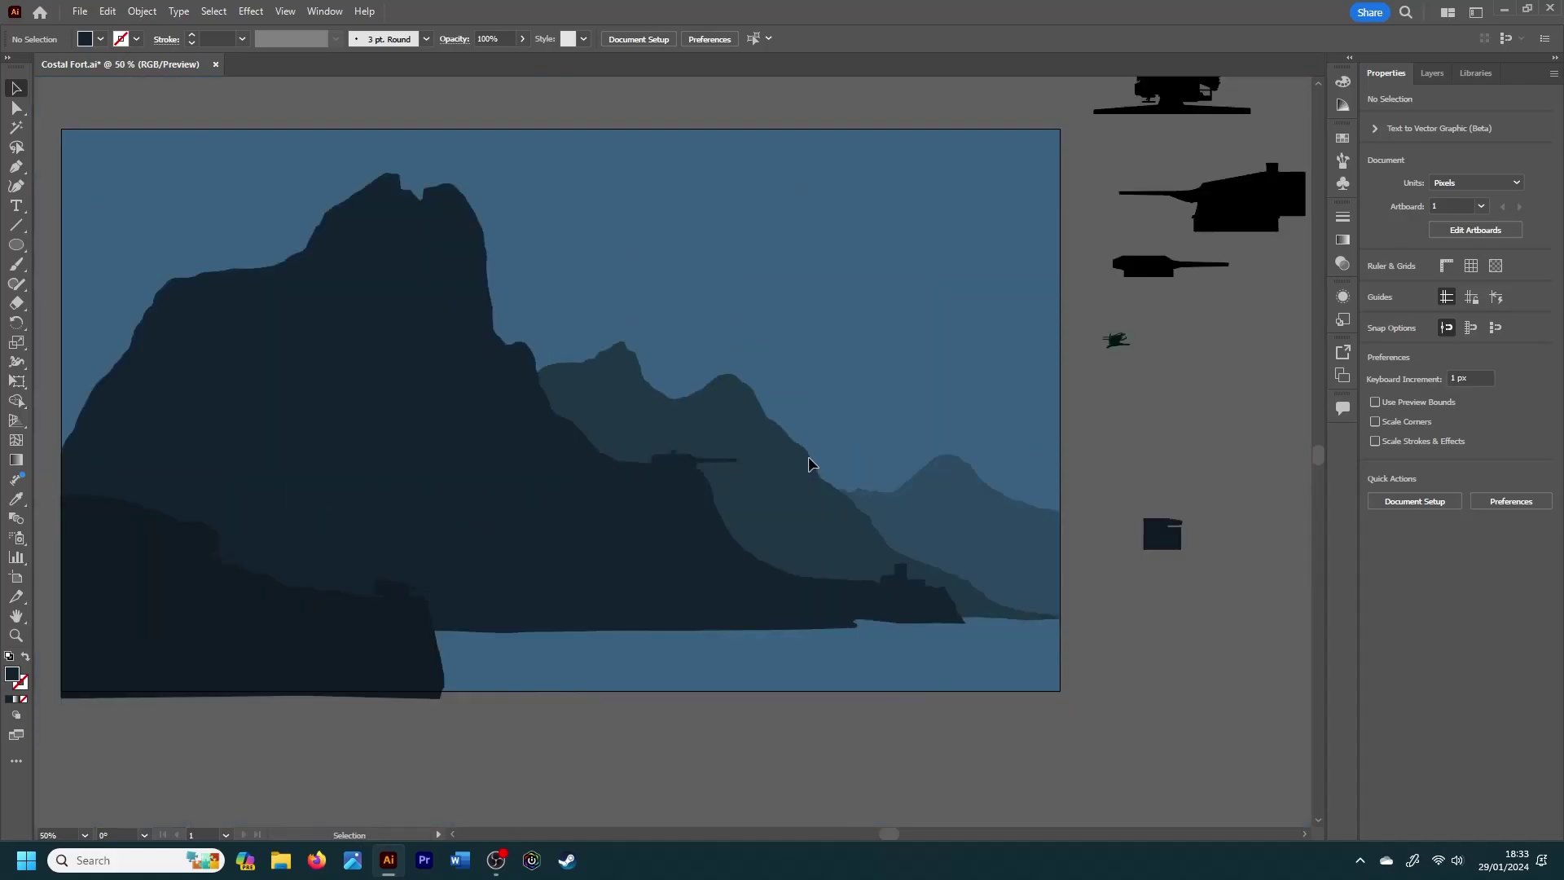
Step: Resize the shoreline fort tower to 100 px tall and move it left onto the fort
{"action": "left_click", "coordinate": [899, 579]}
{"action": "key", "text": "ctrl+plus"}
{"action": "key", "text": "ctrl+plus"}
{"action": "key", "text": "ctrl+plus"}
{"action": "key", "text": "ctrl+plus"}
{"action": "key", "text": "ctrl+plus"}
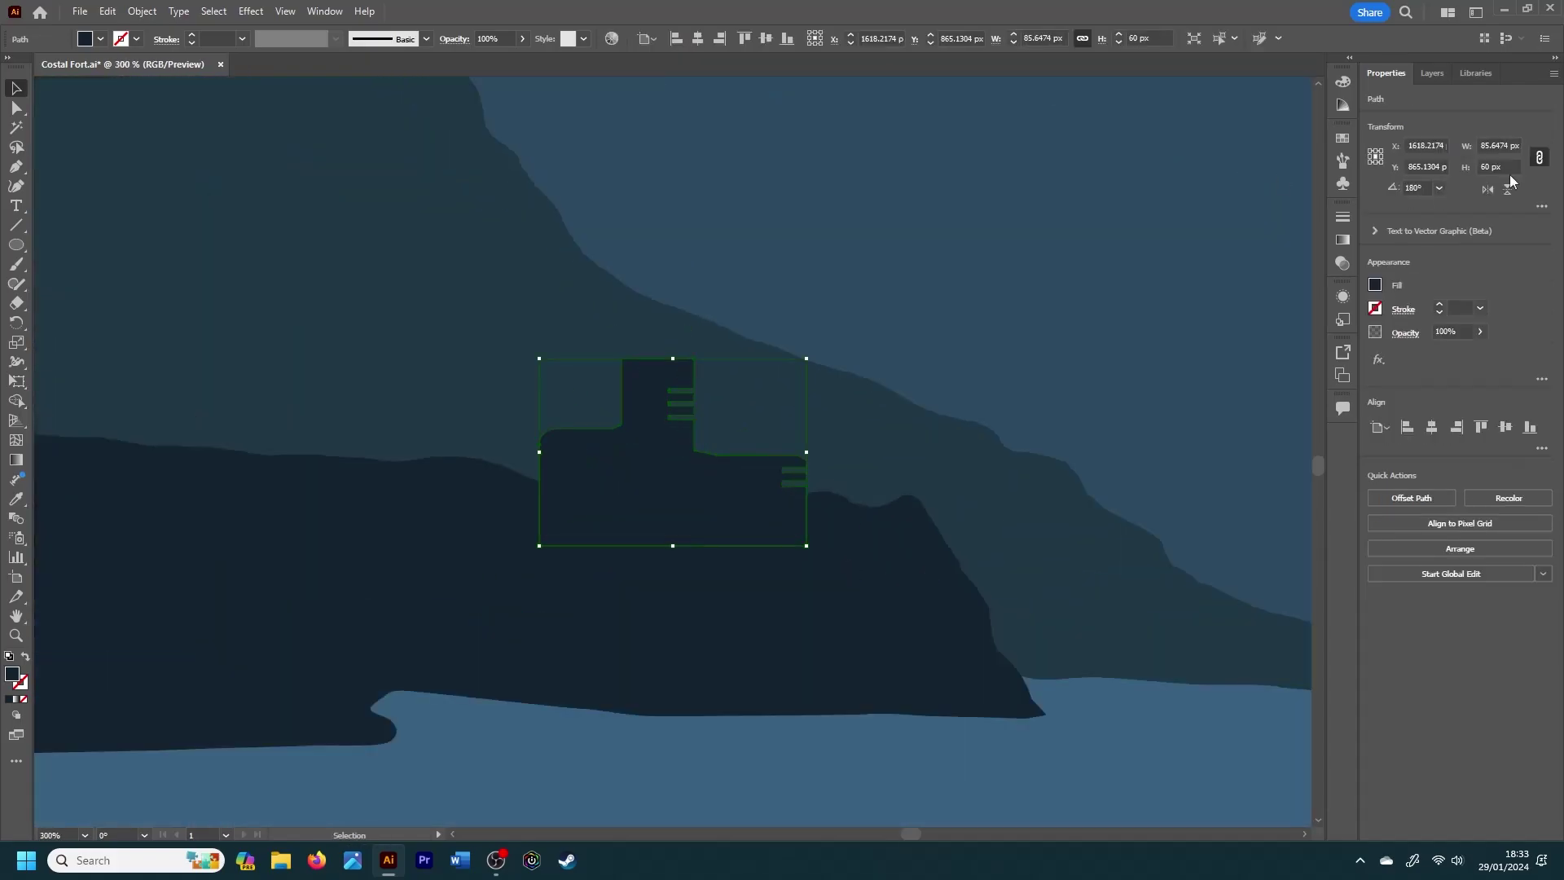
{"action": "type", "text": "80"}
{"action": "key", "text": "Return"}
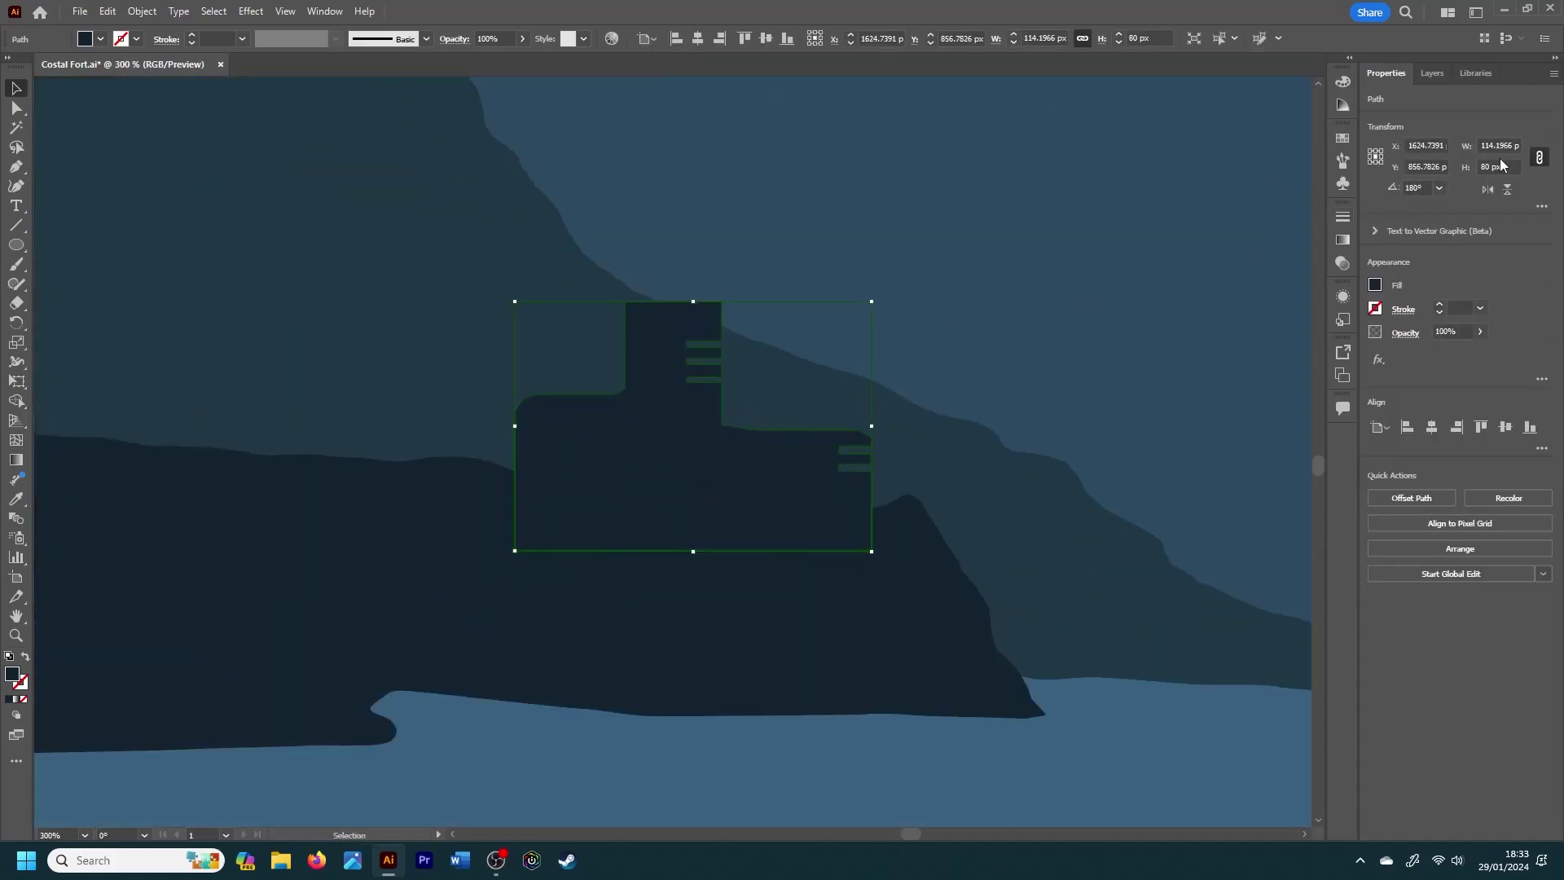
{"action": "type", "text": "00"}
{"action": "key", "text": "Return"}
{"action": "left_click_drag", "start_coordinate": [782, 489], "coordinate": [688, 477]}
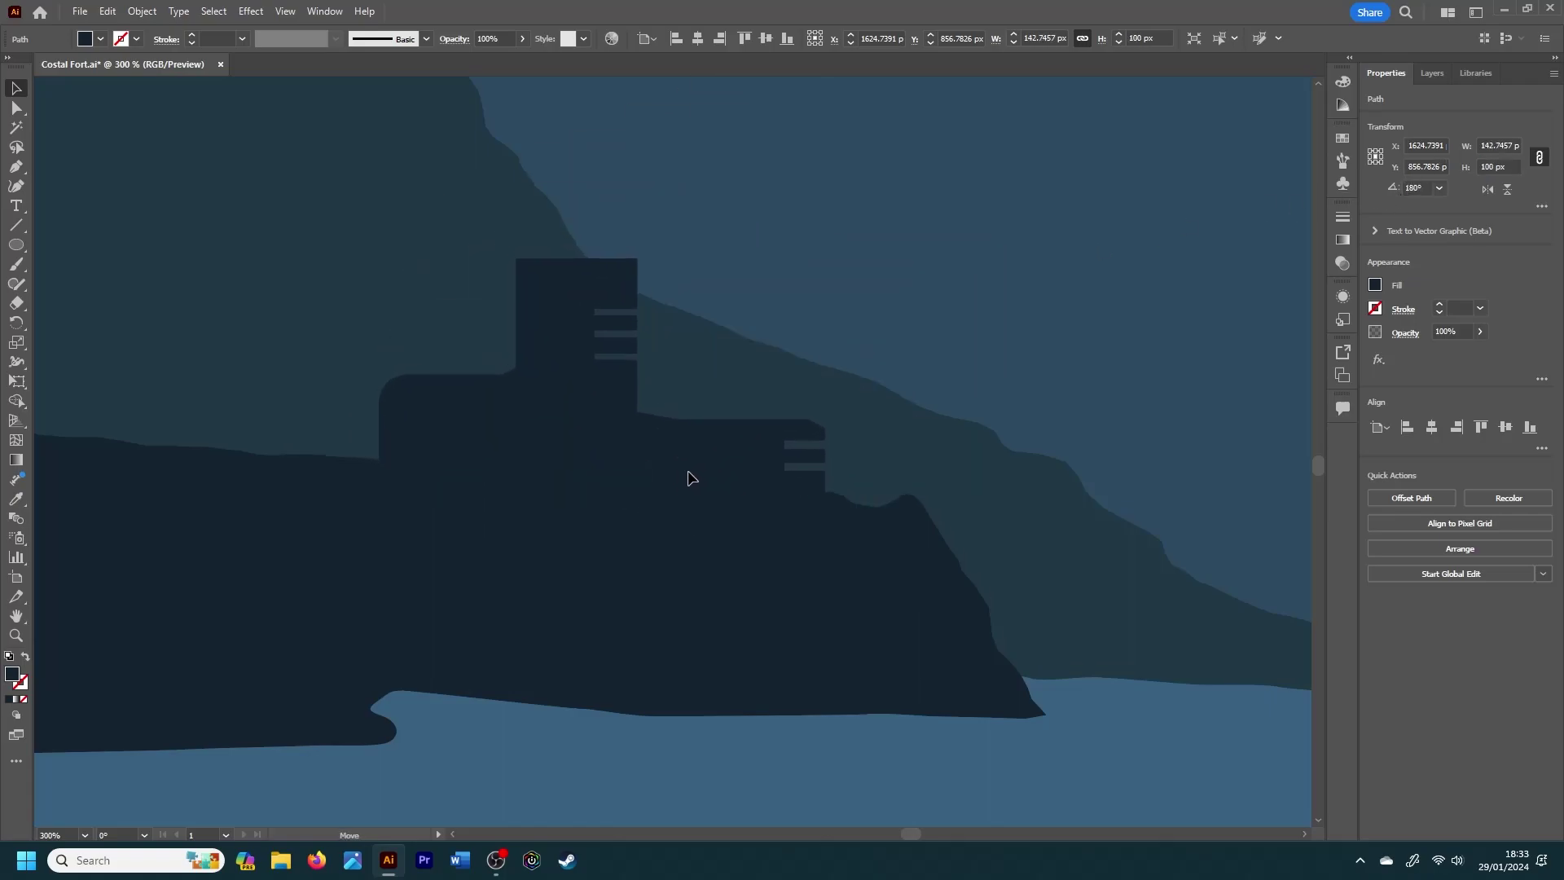
{"action": "key", "text": "ctrl+shift+a"}
{"action": "key", "text": "ctrl+minus"}
{"action": "key", "text": "ctrl+minus"}
{"action": "key", "text": "ctrl+minus"}
{"action": "key", "text": "ctrl+minus"}
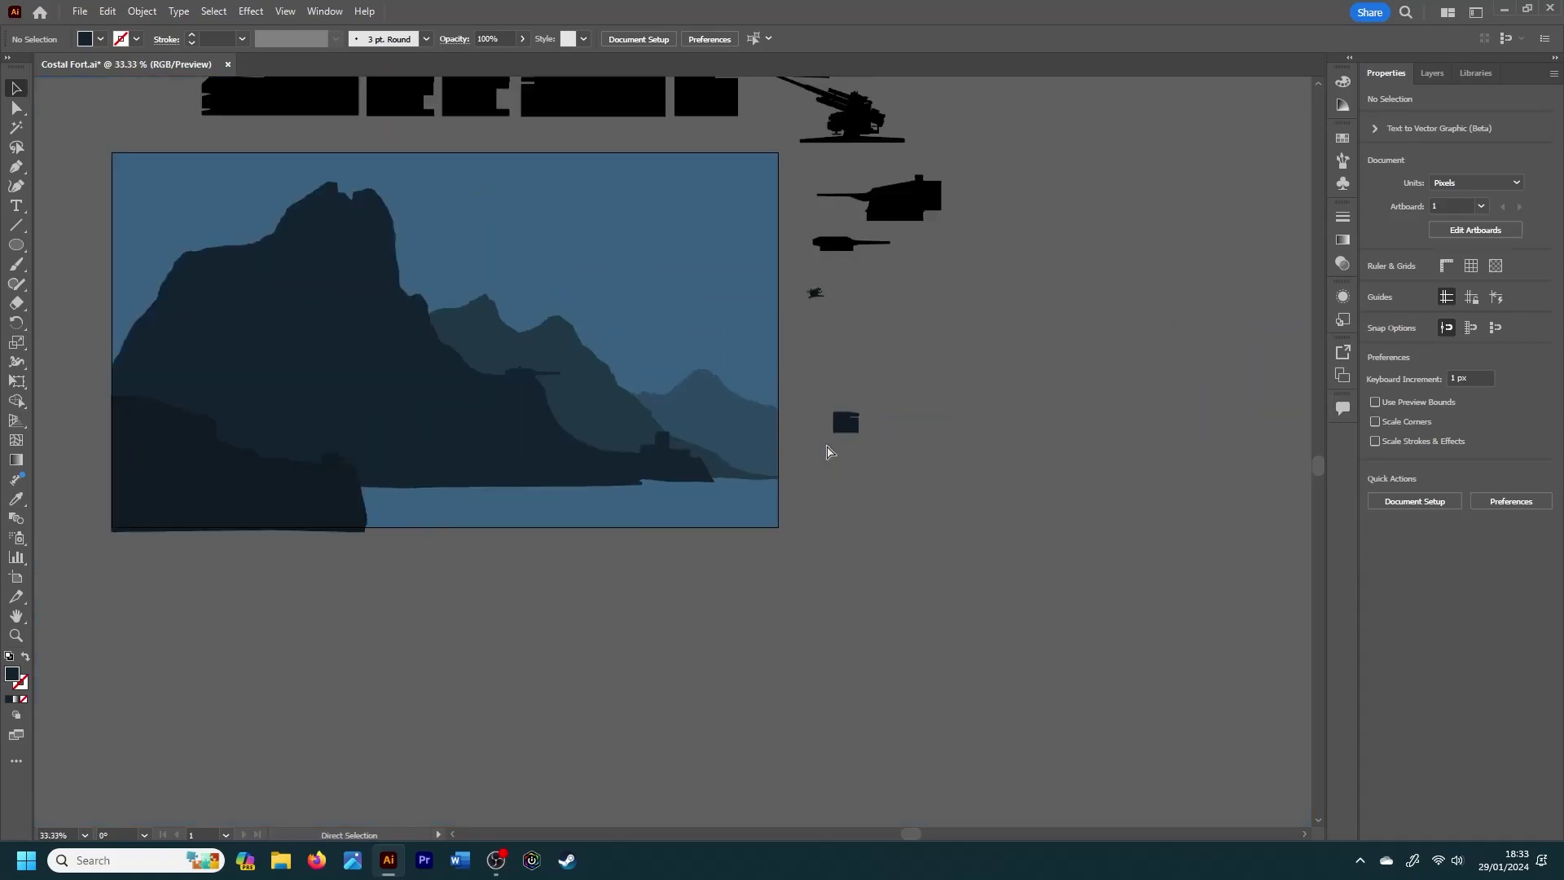
Step: Paste a copy of the flak gun in the dark mountain colour, 40 px tall
{"action": "key", "text": "v"}
{"action": "left_click", "coordinate": [851, 118]}
{"action": "key", "text": "ctrl+c"}
{"action": "key", "text": "ctrl+v"}
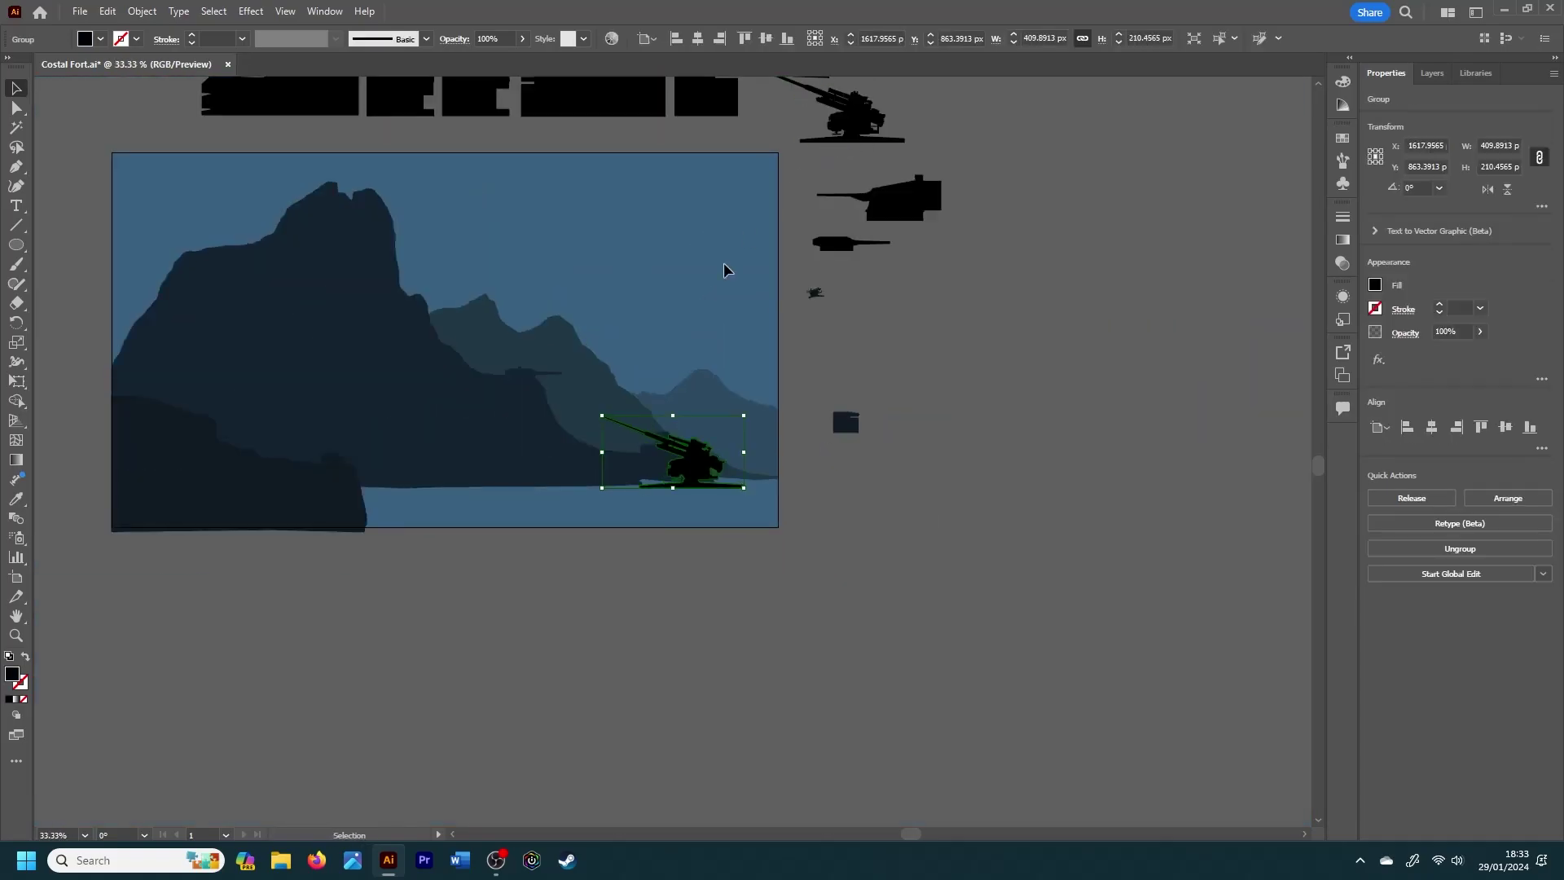
{"action": "key", "text": "i"}
{"action": "left_click", "coordinate": [600, 459]}
{"action": "key", "text": "v"}
{"action": "left_click_drag", "start_coordinate": [692, 456], "coordinate": [643, 391]}
{"action": "double_click", "coordinate": [1499, 166]}
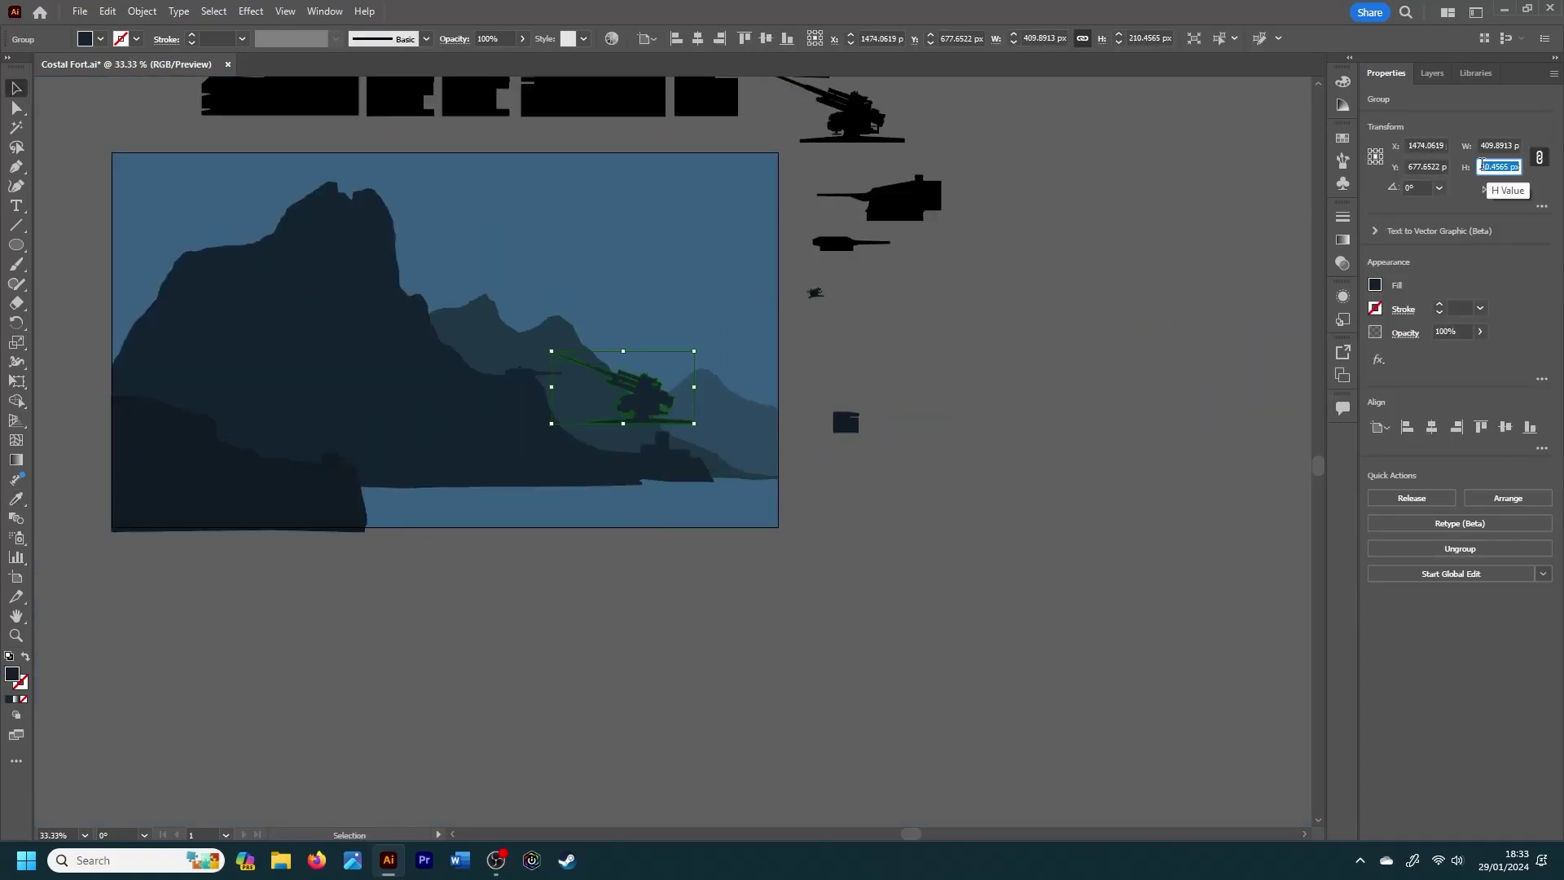
{"action": "type", "text": "40"}
{"action": "key", "text": "Return"}
Step: Shrink the gun copy to 10 px and set it on the fort's lower ledge
{"action": "key", "text": "ctrl+plus"}
{"action": "key", "text": "ctrl+plus"}
{"action": "key", "text": "ctrl+plus"}
{"action": "key", "text": "ctrl+plus"}
{"action": "left_click_drag", "start_coordinate": [656, 464], "coordinate": [761, 690]}
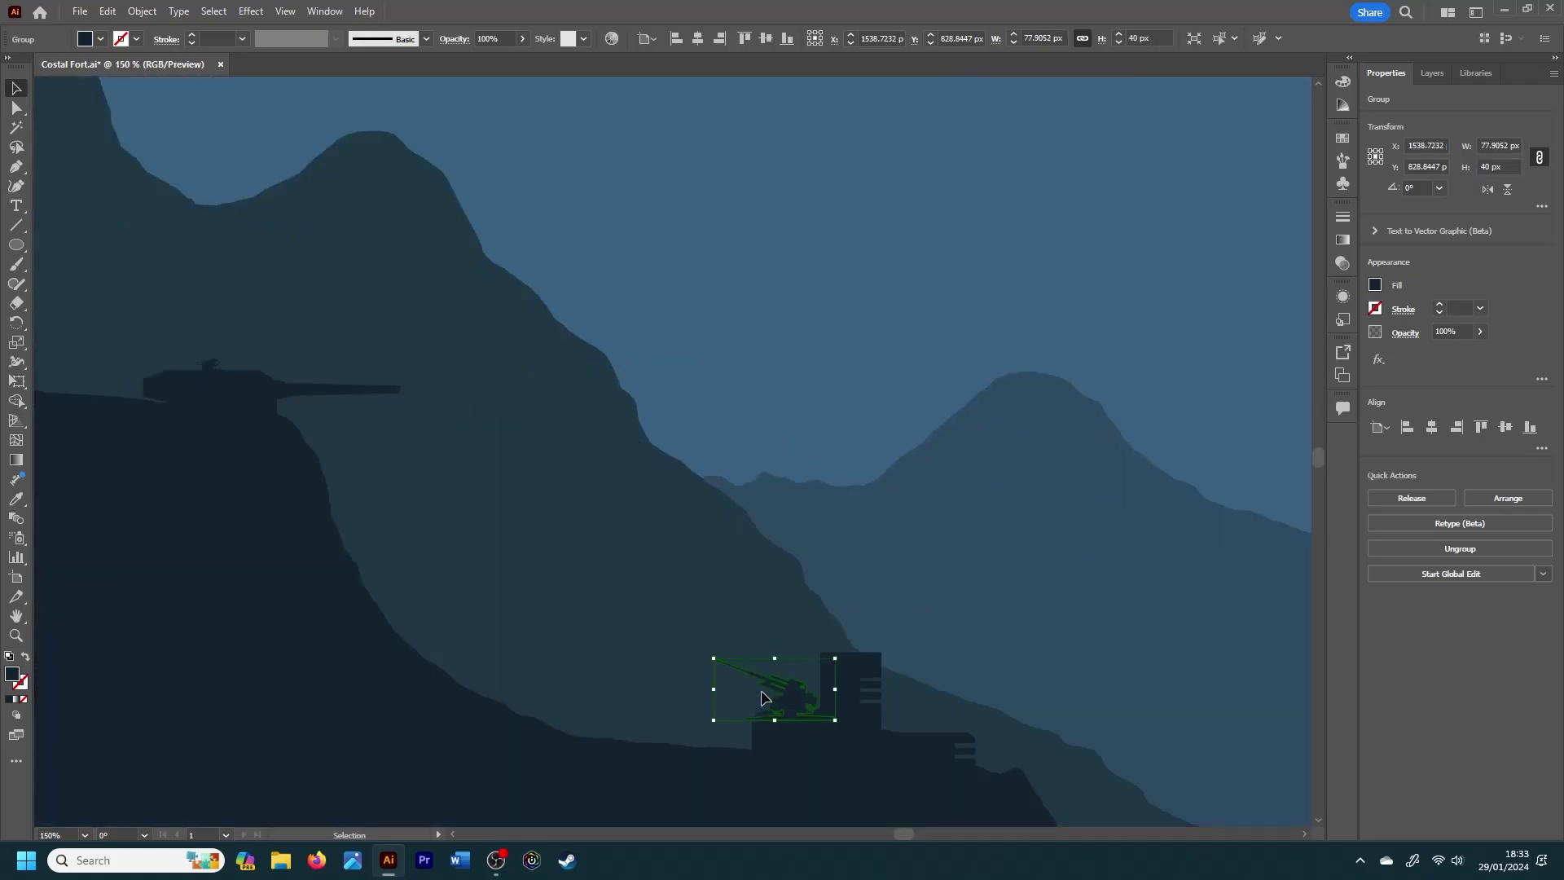
{"action": "key", "text": "ctrl+plus"}
{"action": "key", "text": "ctrl+plus"}
{"action": "key", "text": "ctrl+plus"}
{"action": "type", "text": "10"}
{"action": "key", "text": "Return"}
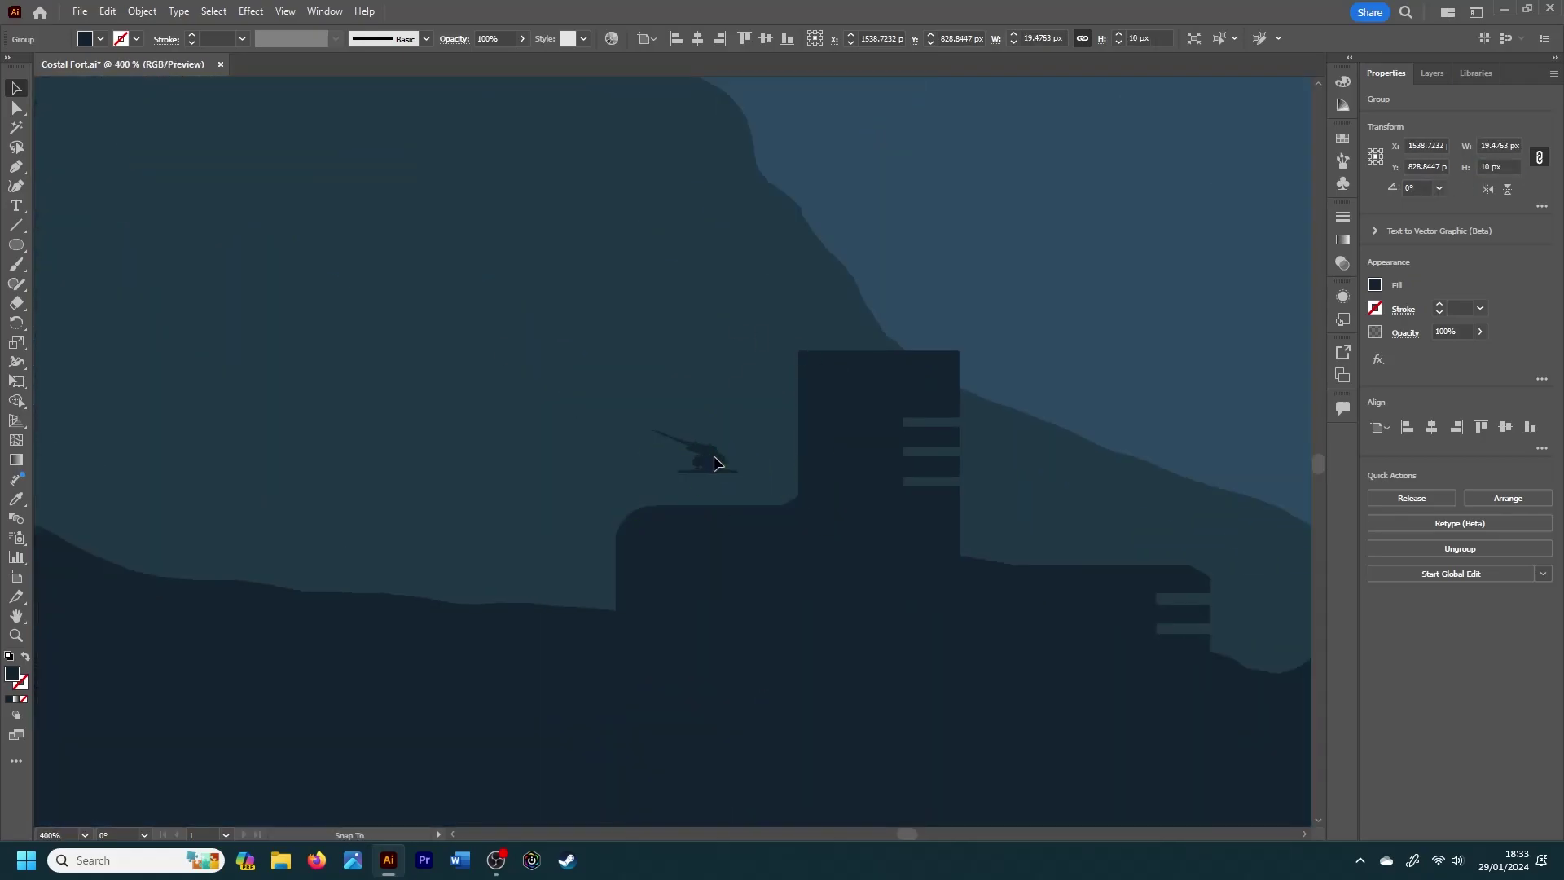
{"action": "left_click_drag", "start_coordinate": [713, 462], "coordinate": [731, 497]}
Step: Place a copy of the 10 px gun flush on top of the tower
{"action": "key", "text": "ctrl+c"}
{"action": "key", "text": "ctrl+v"}
{"action": "left_click_drag", "start_coordinate": [670, 447], "coordinate": [908, 334]}
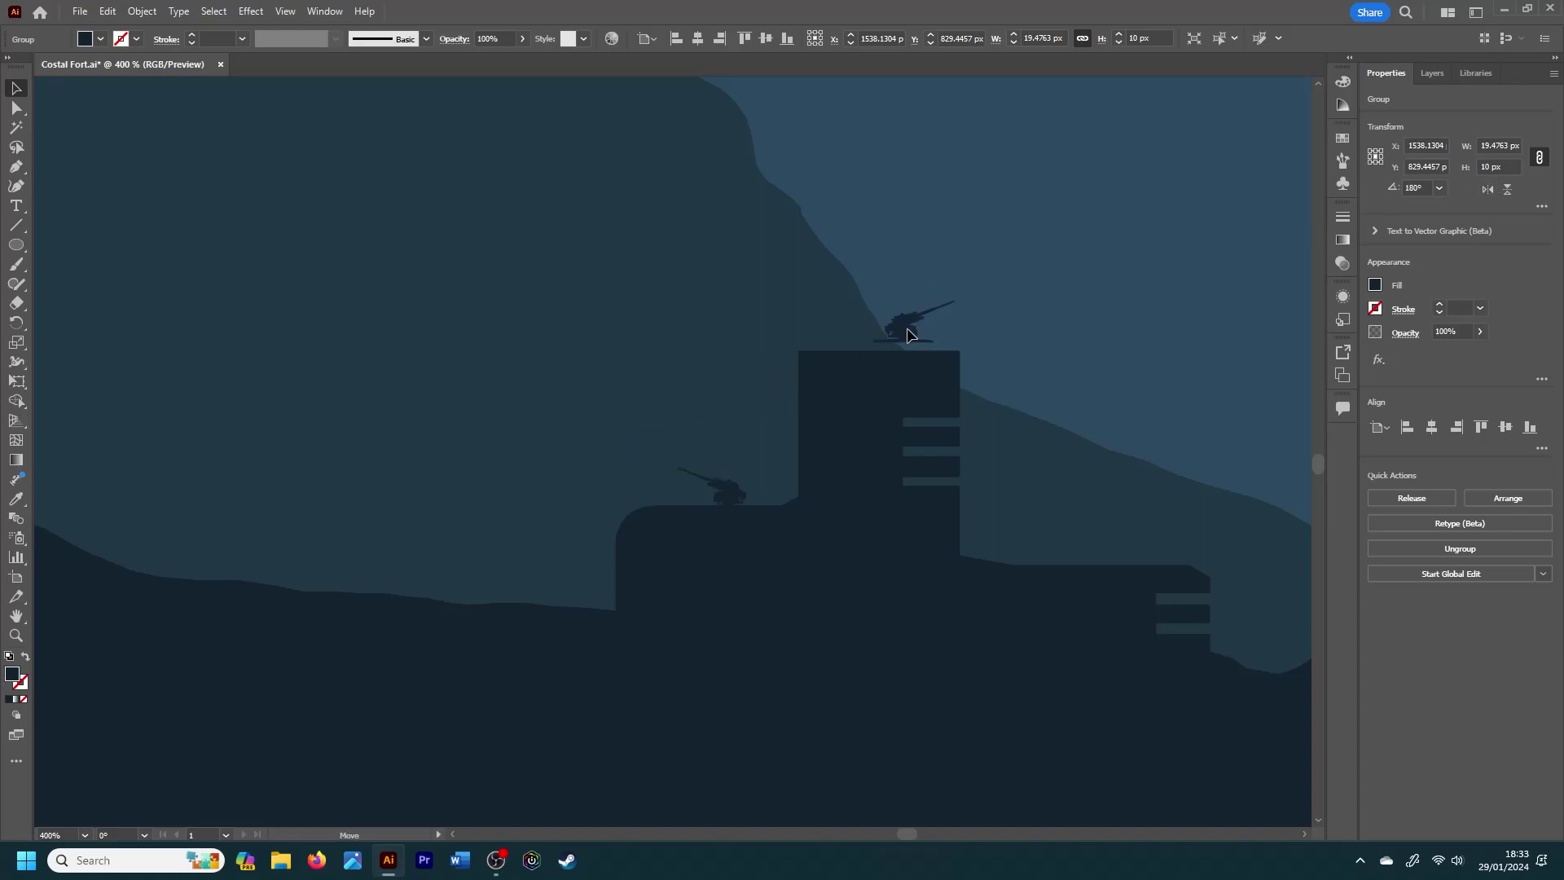
{"action": "key", "text": "ctrl+plus"}
{"action": "key", "text": "ctrl+plus"}
{"action": "key", "text": "ctrl+plus"}
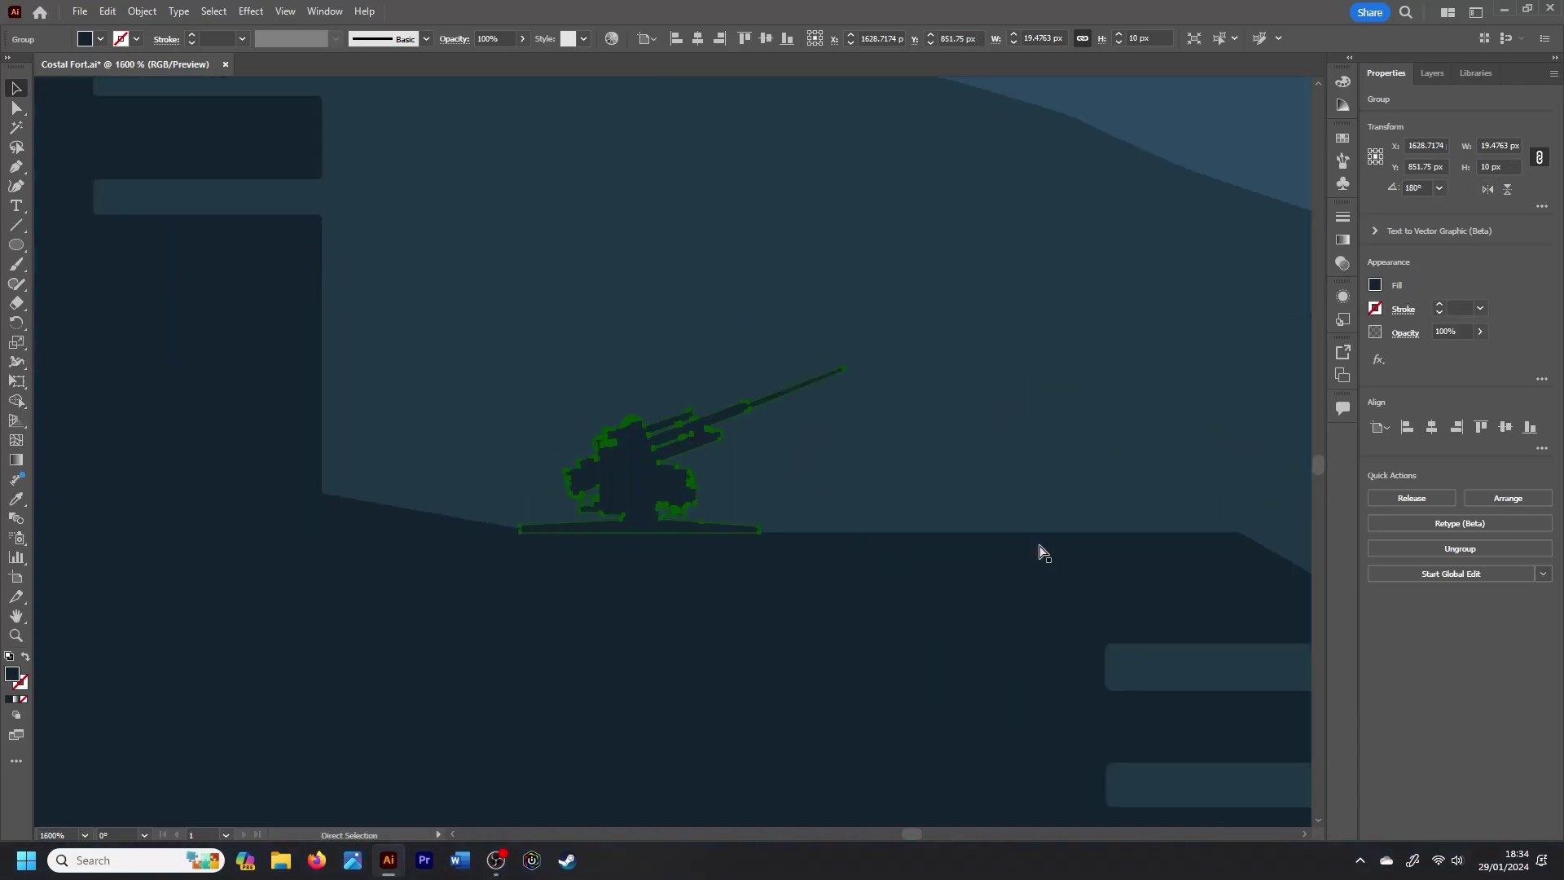
{"action": "left_click_drag", "start_coordinate": [655, 471], "coordinate": [635, 484]}
{"action": "key", "text": "ctrl+minus"}
{"action": "key", "text": "ctrl+minus"}
{"action": "key", "text": "ctrl+minus"}
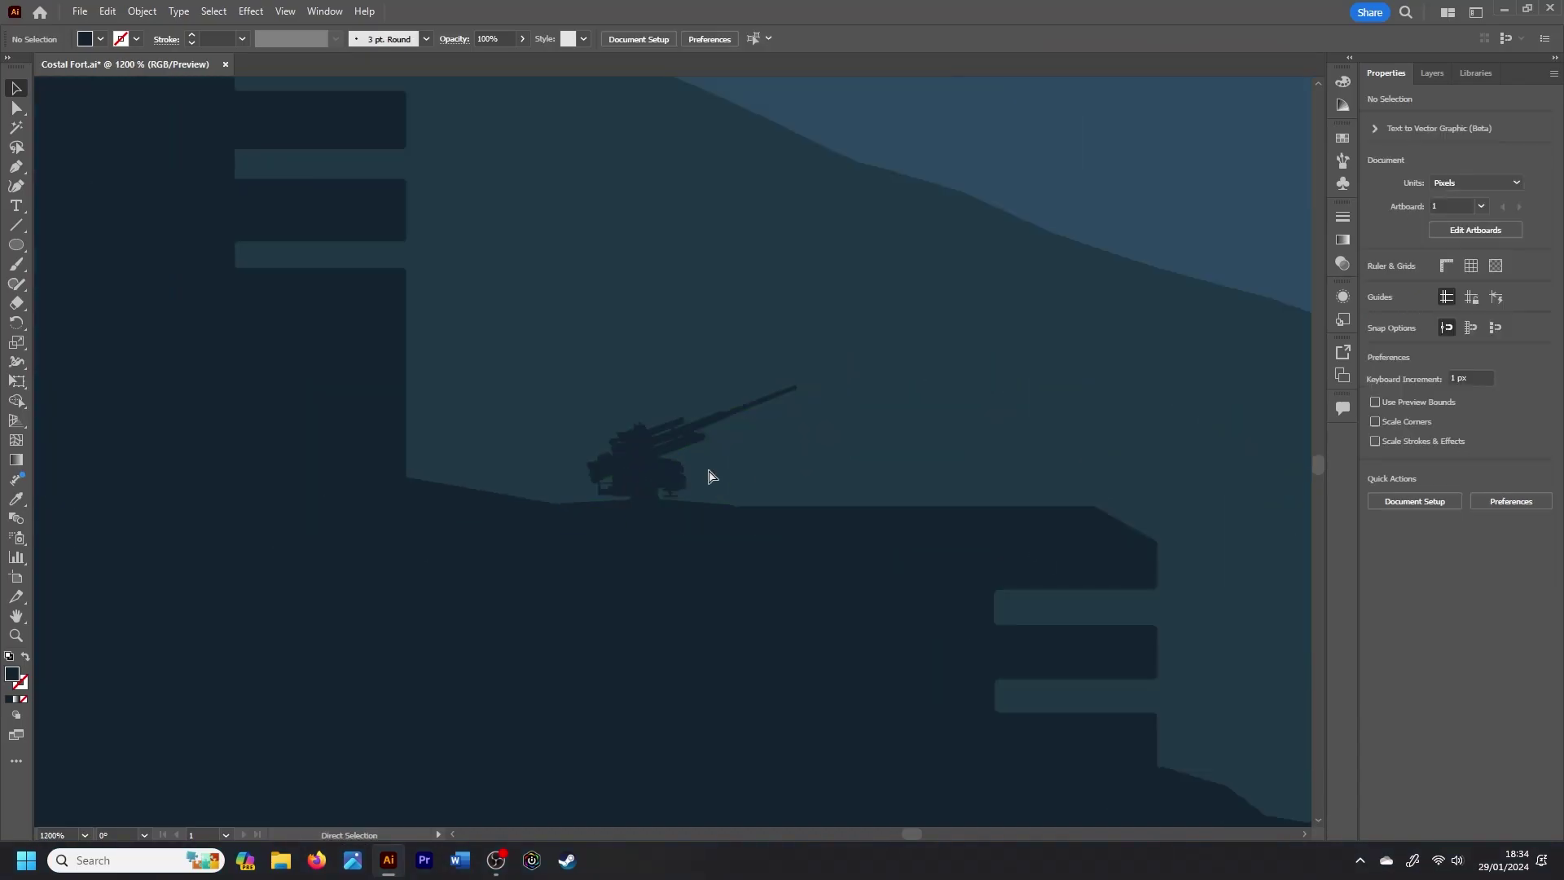
{"action": "key", "text": "ctrl+minus"}
{"action": "key", "text": "ctrl+minus"}
{"action": "key", "text": "ctrl+minus"}
{"action": "key", "text": "ctrl+minus"}
{"action": "key", "text": "ctrl+minus"}
Step: Reposition the small gun onto the fort's top and view the whole scene
{"action": "left_click", "coordinate": [363, 294]}
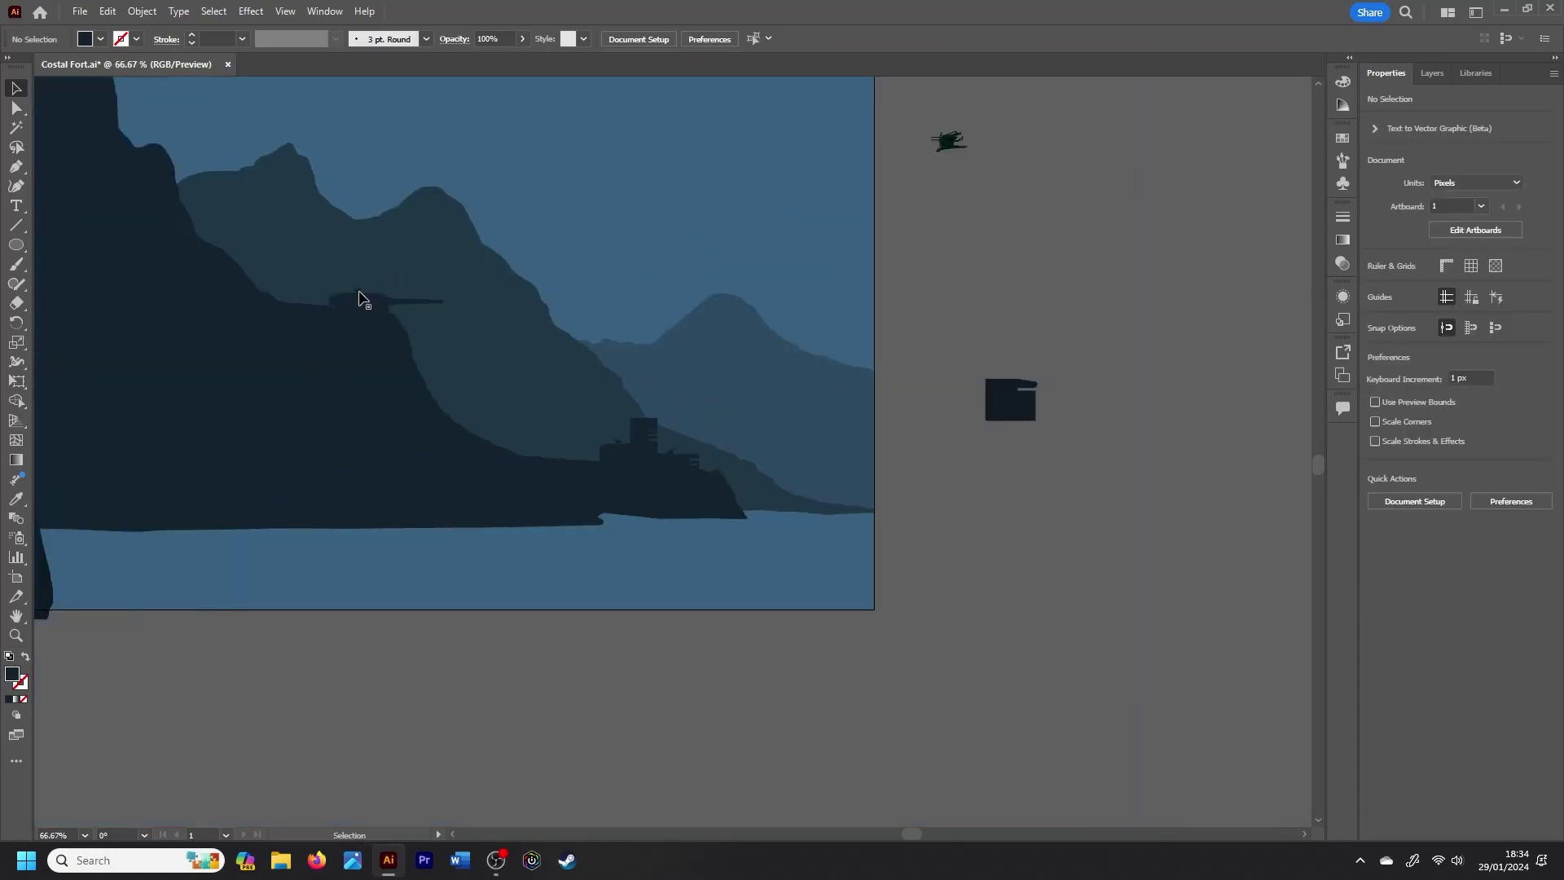
{"action": "left_click_drag", "start_coordinate": [368, 305], "coordinate": [648, 427]}
{"action": "key", "text": "ctrl+plus"}
{"action": "key", "text": "ctrl+plus"}
{"action": "key", "text": "ctrl+plus"}
{"action": "key", "text": "ctrl+plus"}
{"action": "key", "text": "ctrl+plus"}
{"action": "key", "text": "ctrl+plus"}
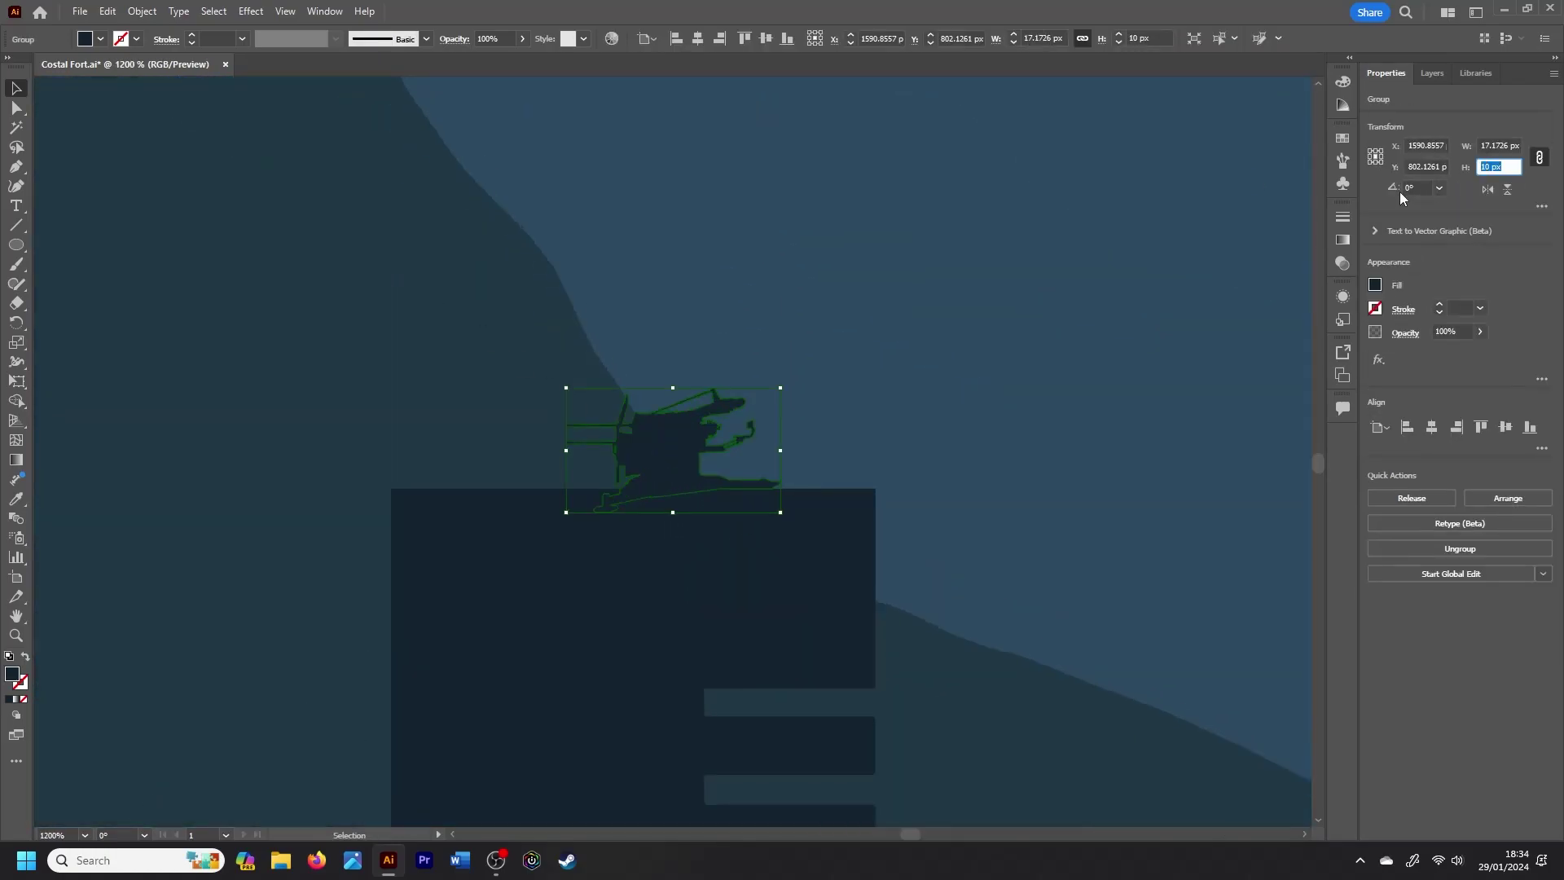
{"action": "left_click", "coordinate": [784, 430]}
{"action": "key", "text": "ctrl+1"}
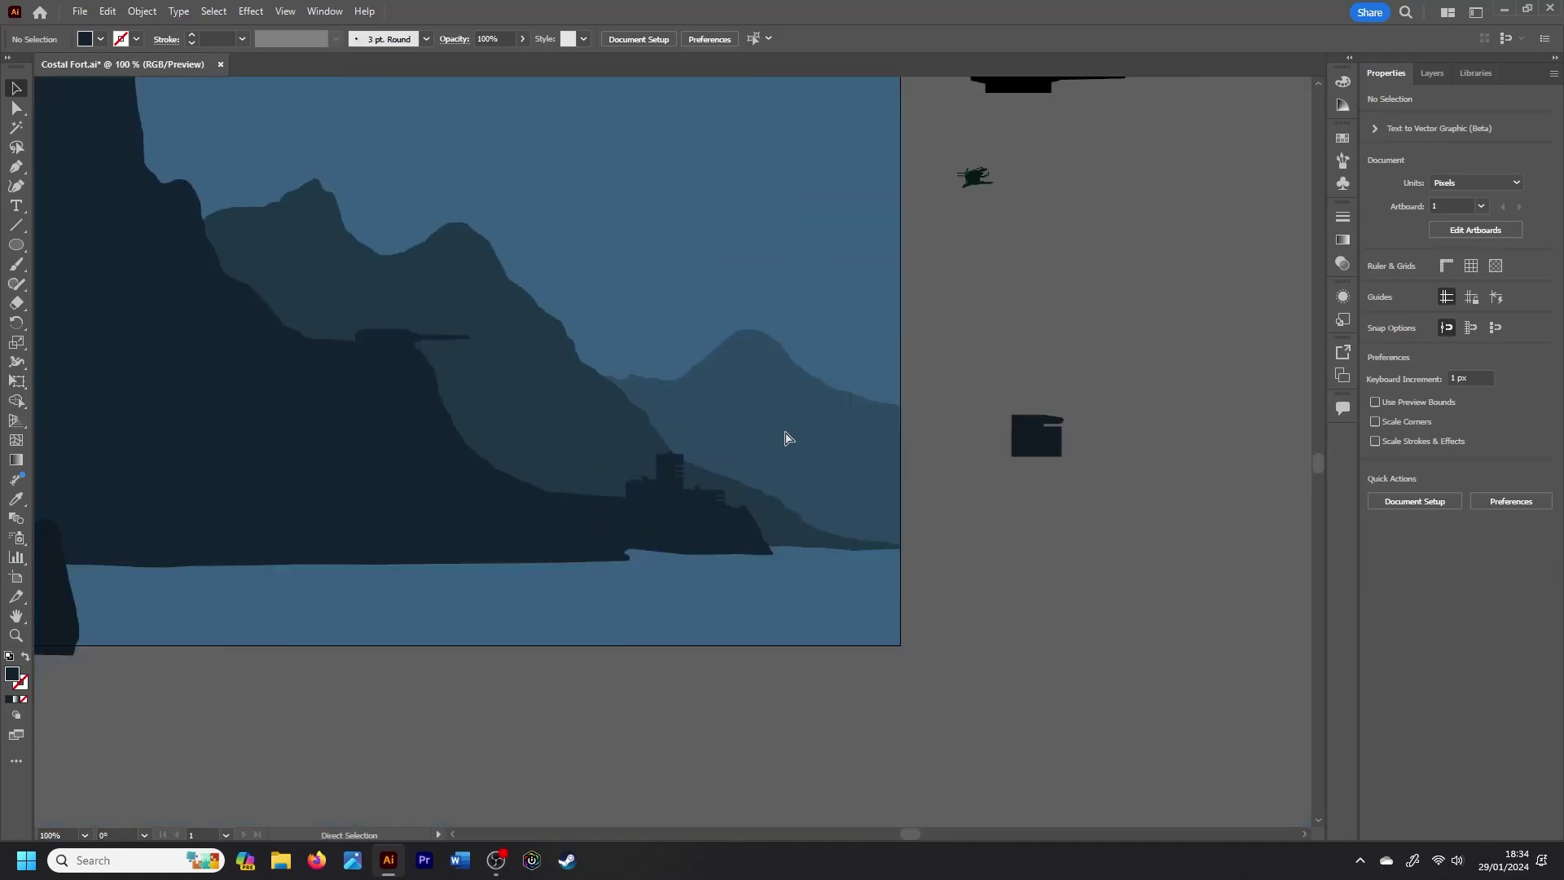
{"action": "key", "text": "ctrl+minus"}
{"action": "key", "text": "ctrl+minus"}
Step: Extend the mountain turret's base downward and seat the turret on the ridge
{"action": "left_click", "coordinate": [477, 364]}
{"action": "key", "text": "ctrl+plus"}
{"action": "key", "text": "ctrl+plus"}
{"action": "key", "text": "ctrl+plus"}
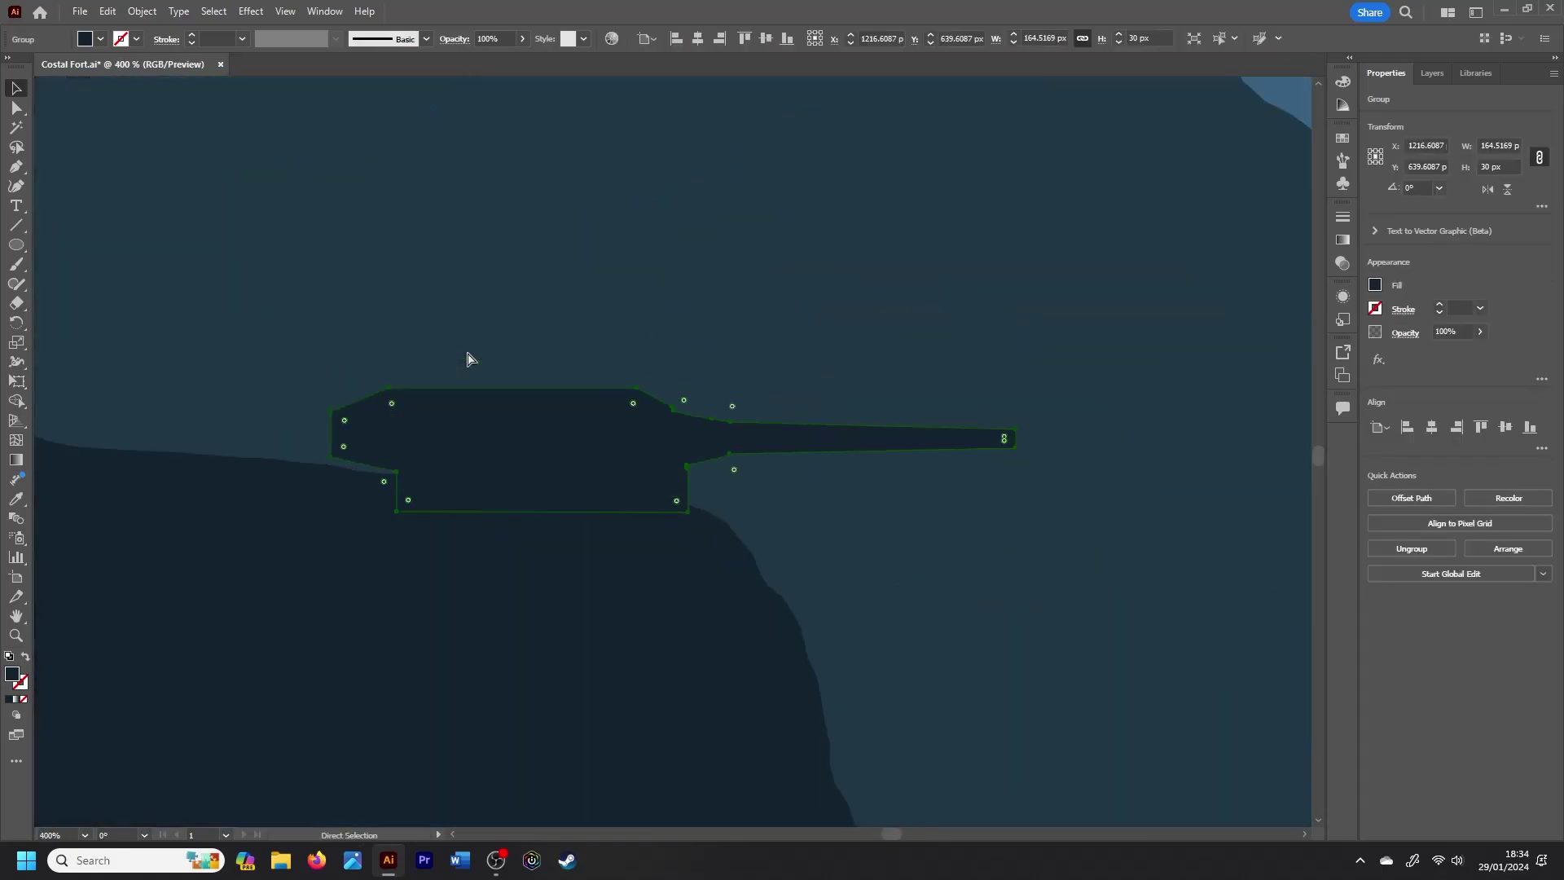
{"action": "left_click", "coordinate": [582, 447]}
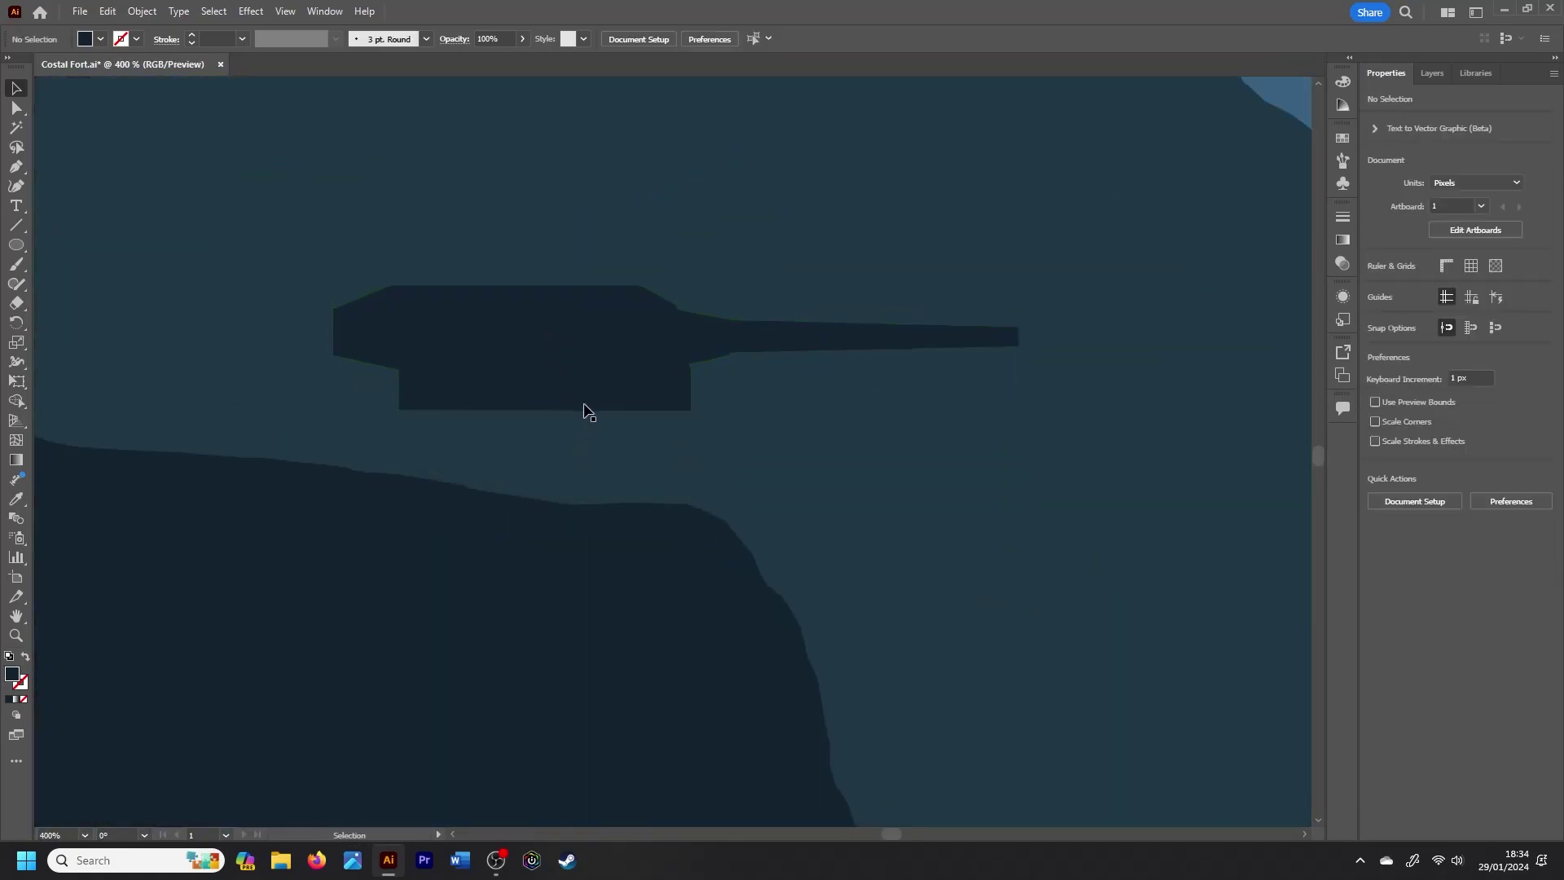
{"action": "key", "text": "a"}
{"action": "left_click", "coordinate": [690, 410]}
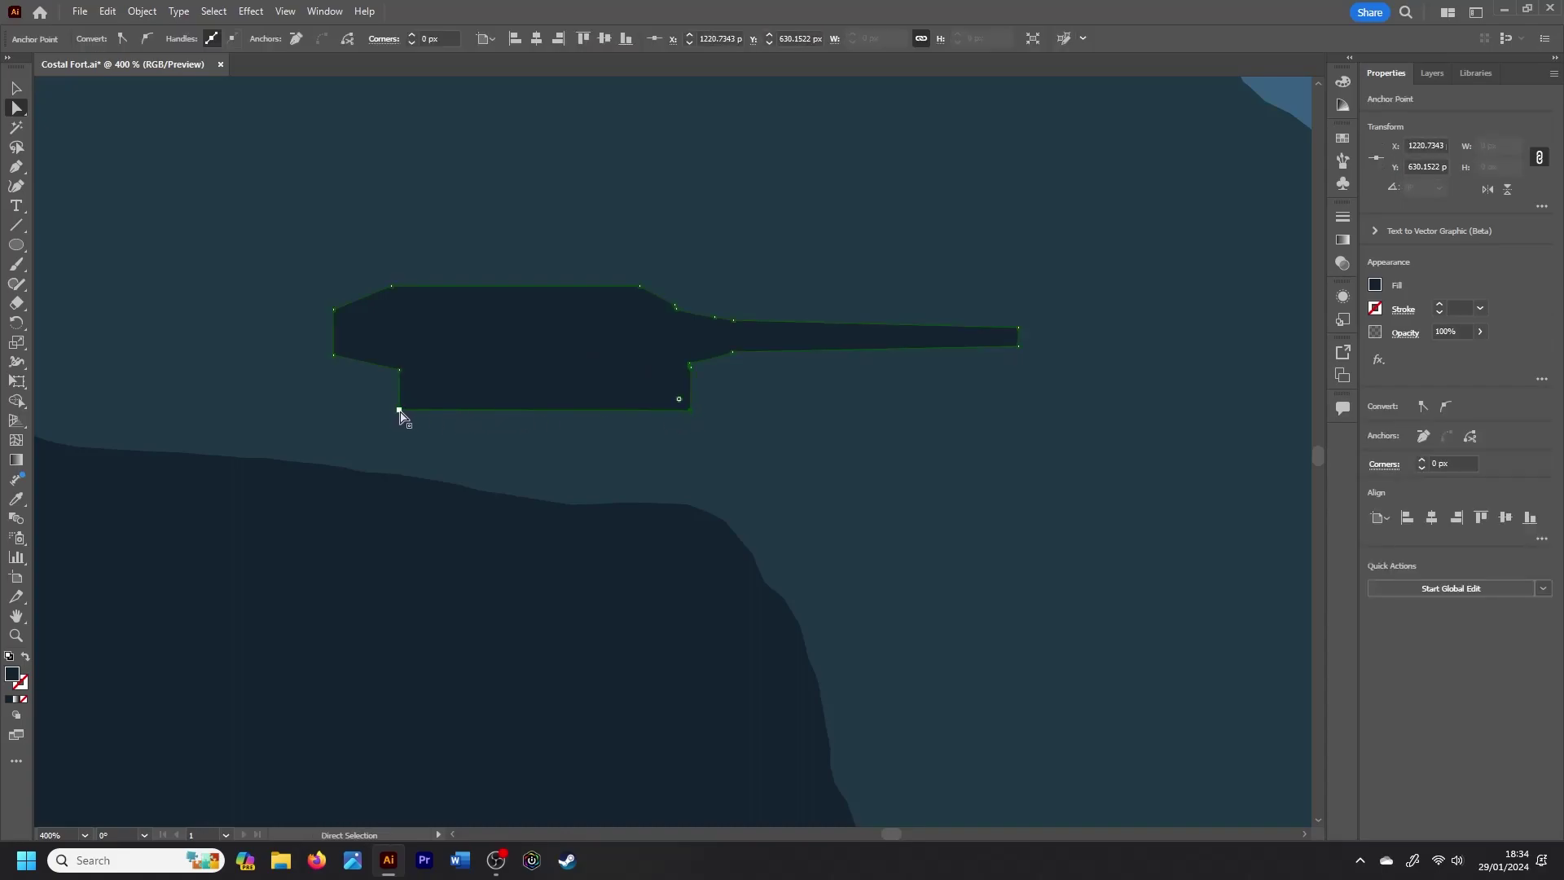
{"action": "left_click_drag", "start_coordinate": [689, 411], "coordinate": [687, 429]}
{"action": "key", "text": "v"}
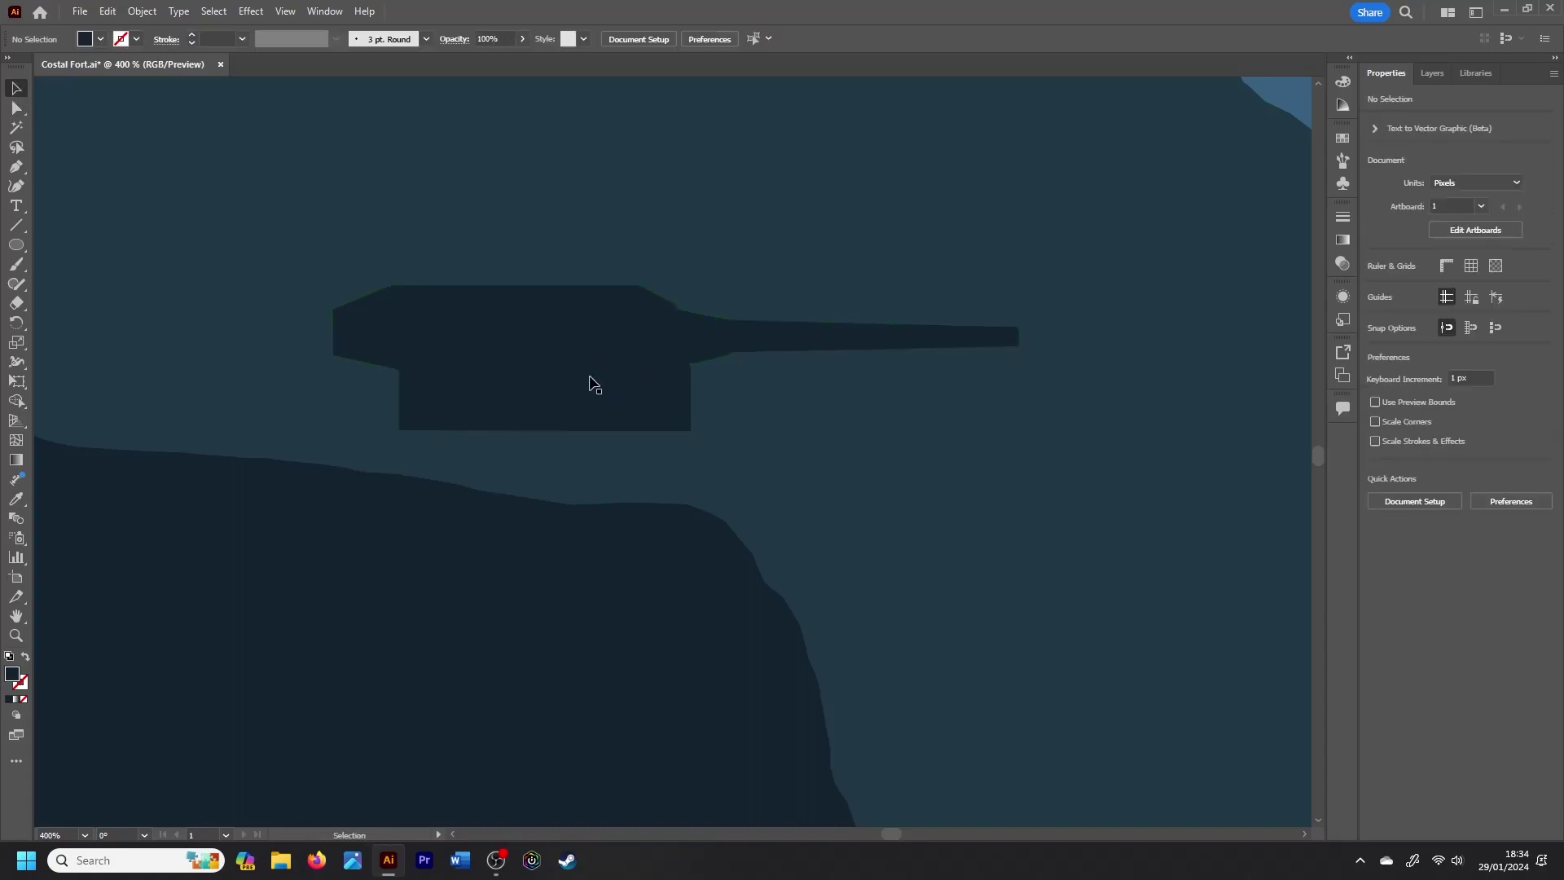
{"action": "left_click_drag", "start_coordinate": [590, 385], "coordinate": [602, 465]}
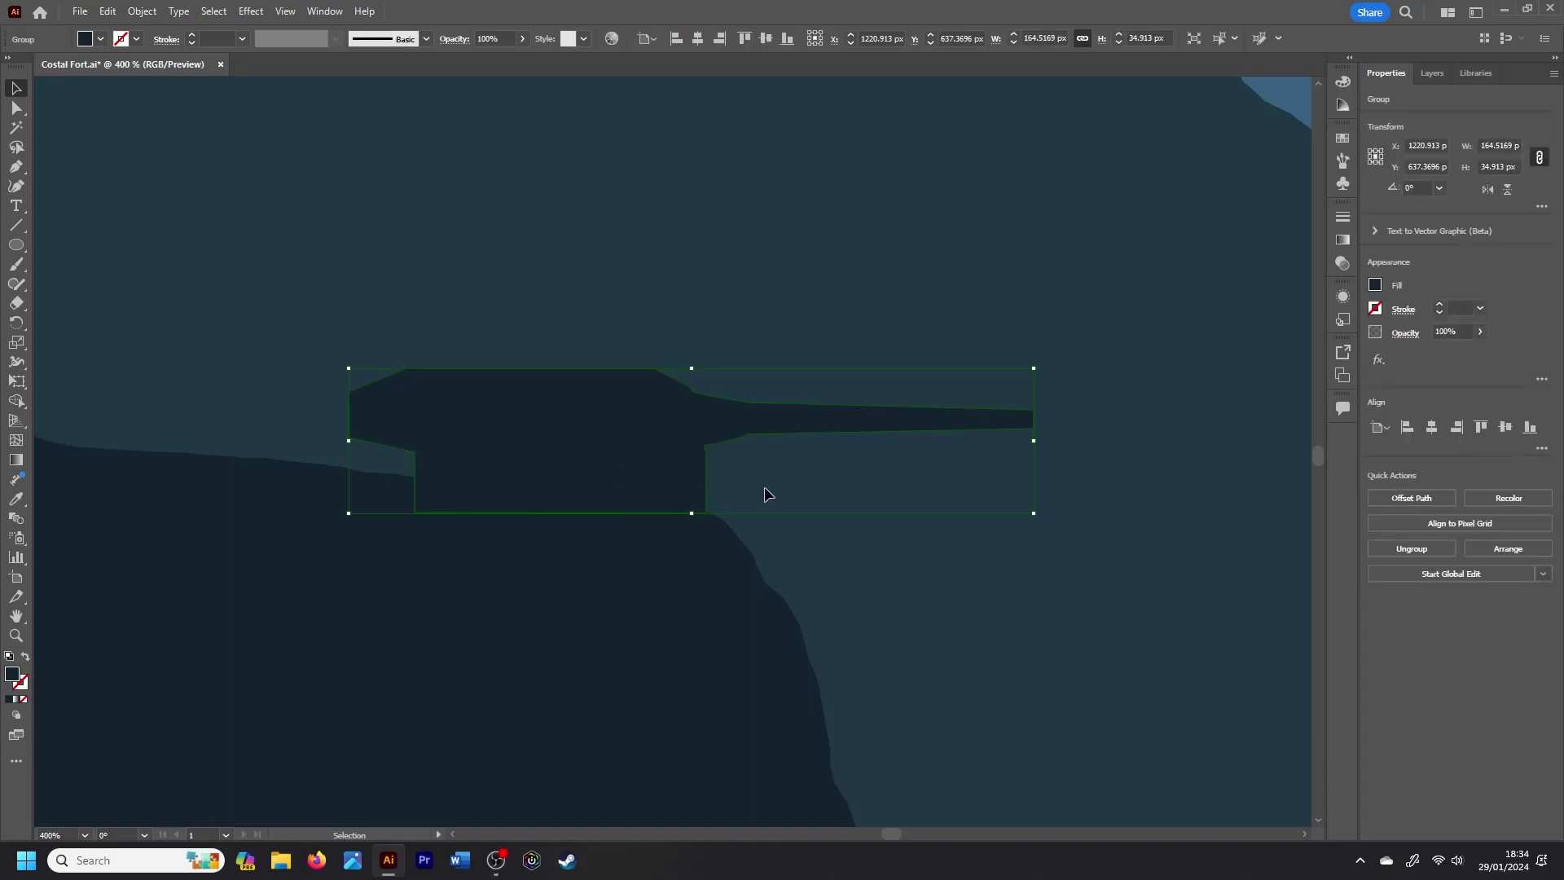
{"action": "left_click", "coordinate": [768, 509]}
{"action": "key", "text": "ctrl+minus"}
{"action": "key", "text": "ctrl+minus"}
{"action": "key", "text": "ctrl+minus"}
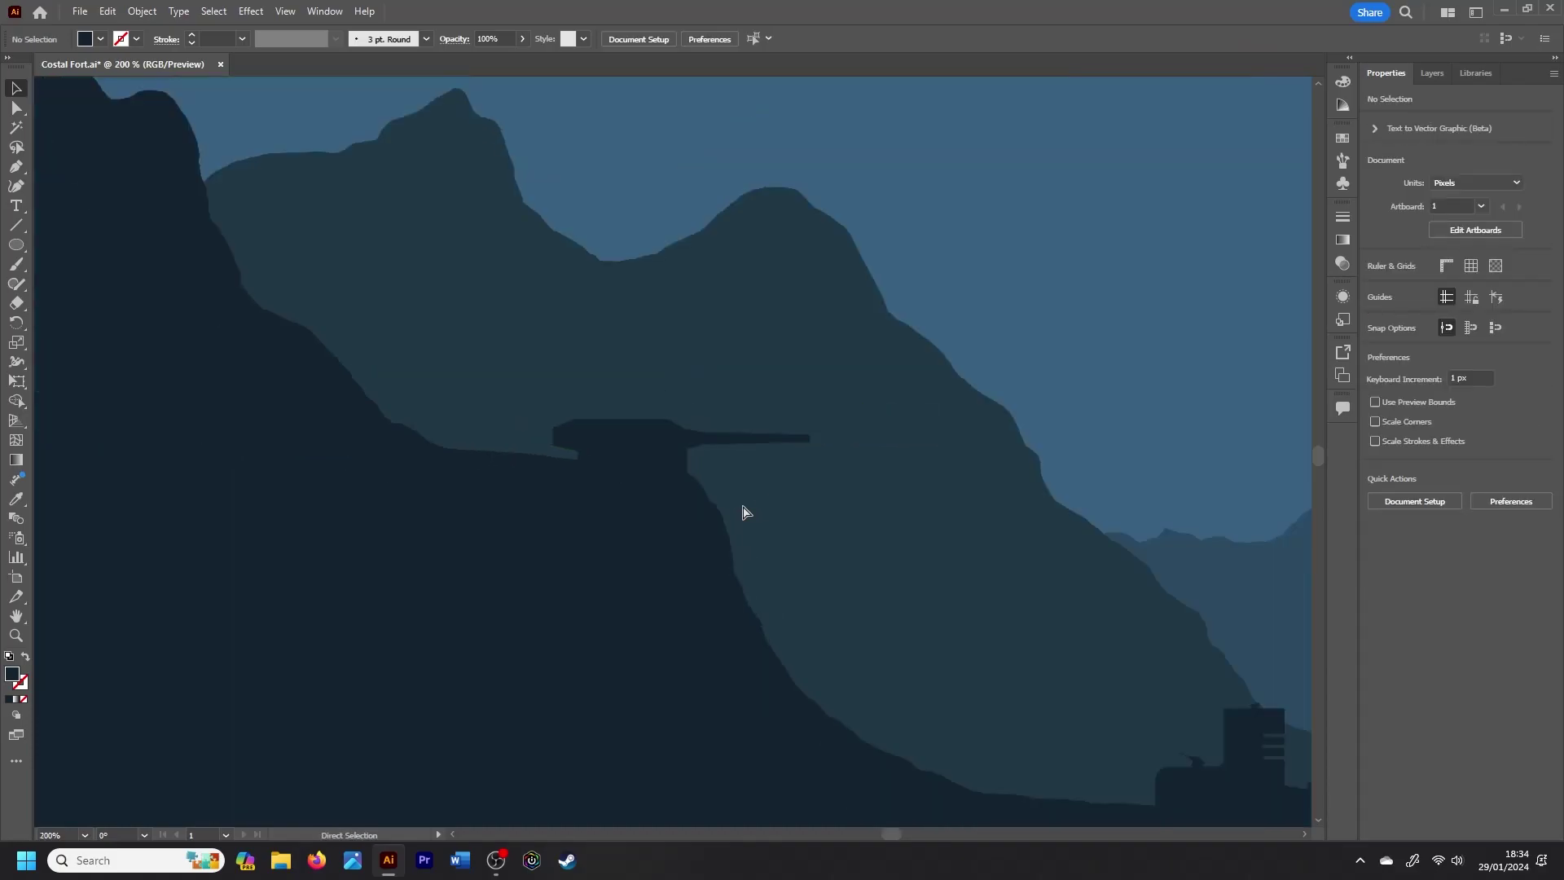
{"action": "key", "text": "ctrl+minus"}
{"action": "key", "text": "ctrl+minus"}
{"action": "key", "text": "ctrl+minus"}
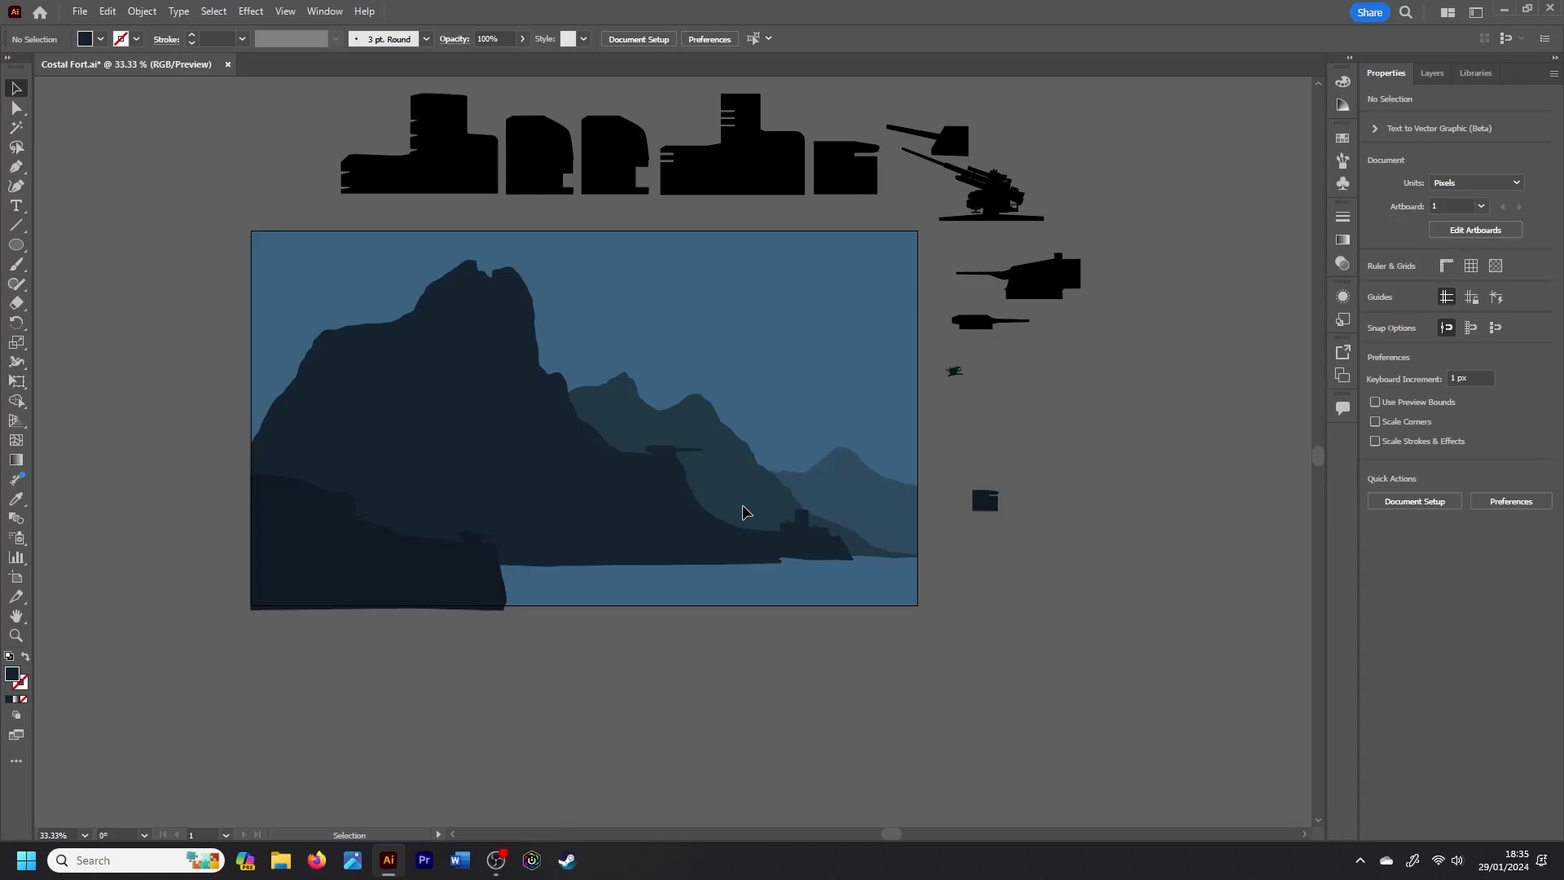
Step: Add a mountain-coloured copy of the building silhouette, 40 px tall, on the cliff
{"action": "left_click", "coordinate": [832, 163]}
{"action": "key", "text": "ctrl+c"}
{"action": "key", "text": "ctrl+v"}
{"action": "key", "text": "i"}
{"action": "left_click", "coordinate": [571, 530]}
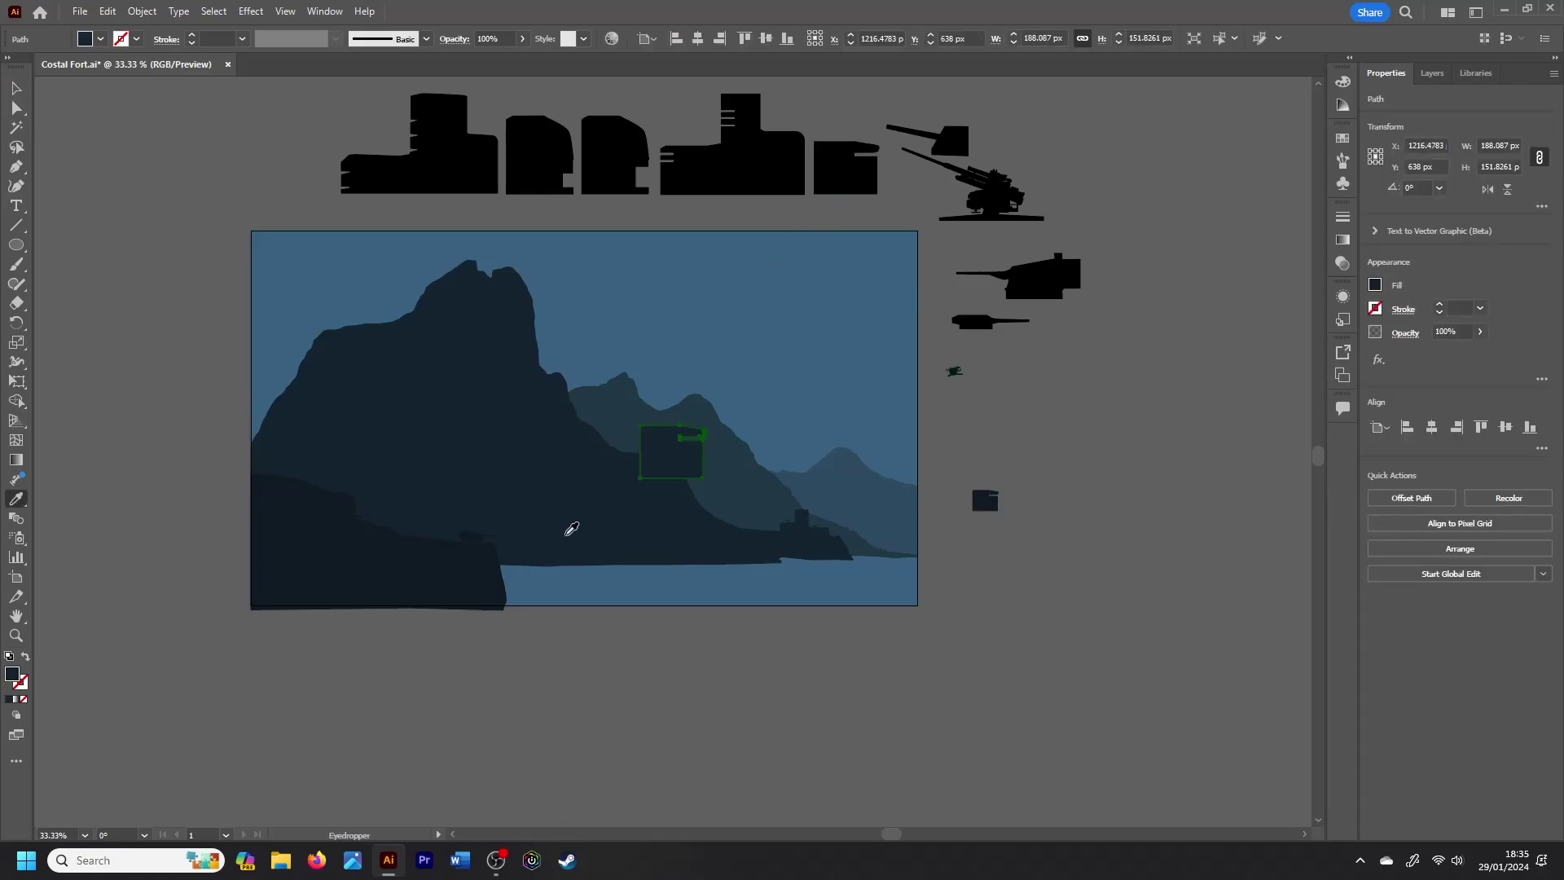
{"action": "key", "text": "v"}
{"action": "mouse_move", "coordinate": [671, 452]}
{"action": "left_mouse_down"}
{"action": "mouse_move", "coordinate": [639, 411]}
{"action": "mouse_move", "coordinate": [621, 436]}
{"action": "mouse_move", "coordinate": [657, 465]}
{"action": "left_mouse_up"}
{"action": "type", "text": "80"}
{"action": "key", "text": "Return"}
{"action": "key", "text": "ctrl+plus"}
{"action": "key", "text": "ctrl+plus"}
{"action": "key", "text": "ctrl+plus"}
{"action": "key", "text": "Return"}
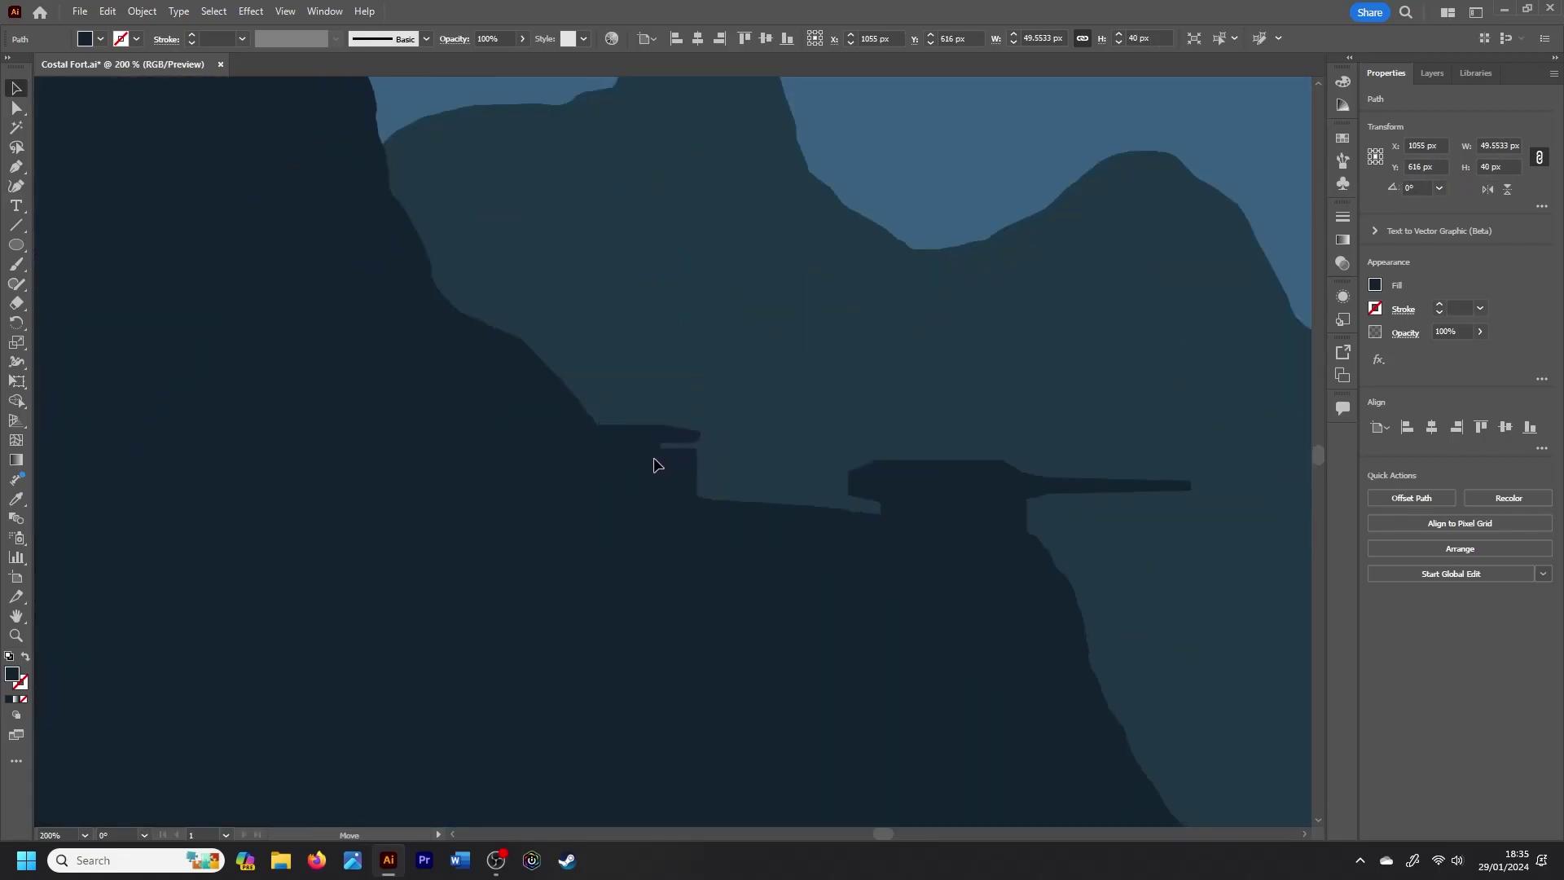
{"action": "left_click", "coordinate": [796, 413]}
Step: Zoom out to 33.33% to show the artboard and spare silhouettes above it
{"action": "scroll", "coordinate": [762, 399], "scroll_direction": "down", "scroll_amount": 2}
{"action": "scroll", "coordinate": [762, 399], "scroll_direction": "down", "scroll_amount": 3}
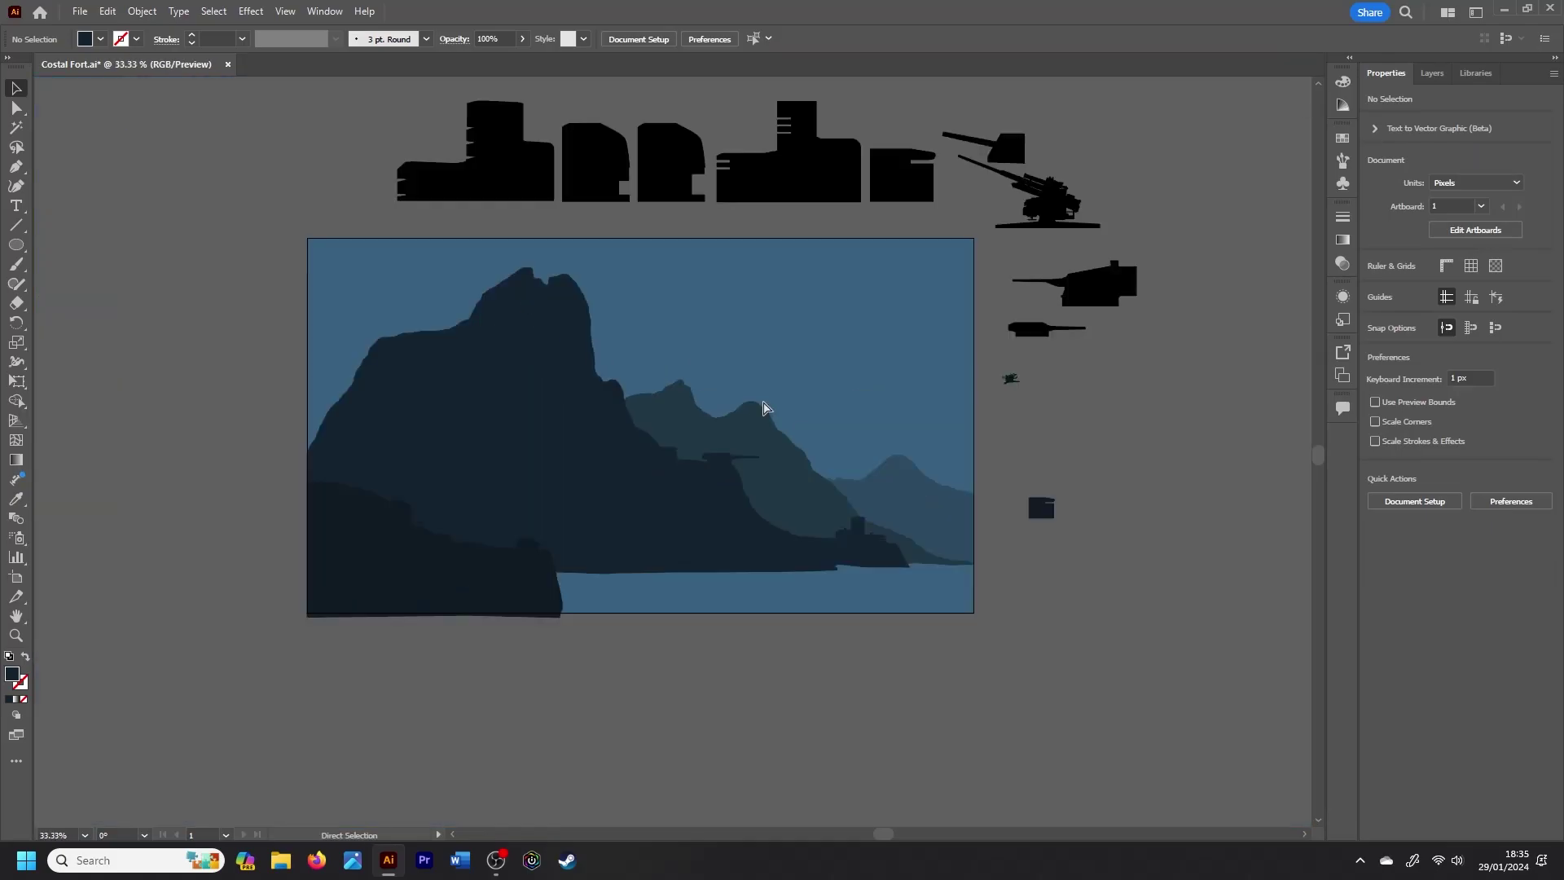
{"action": "scroll", "coordinate": [764, 407], "scroll_direction": "up", "scroll_amount": 1}
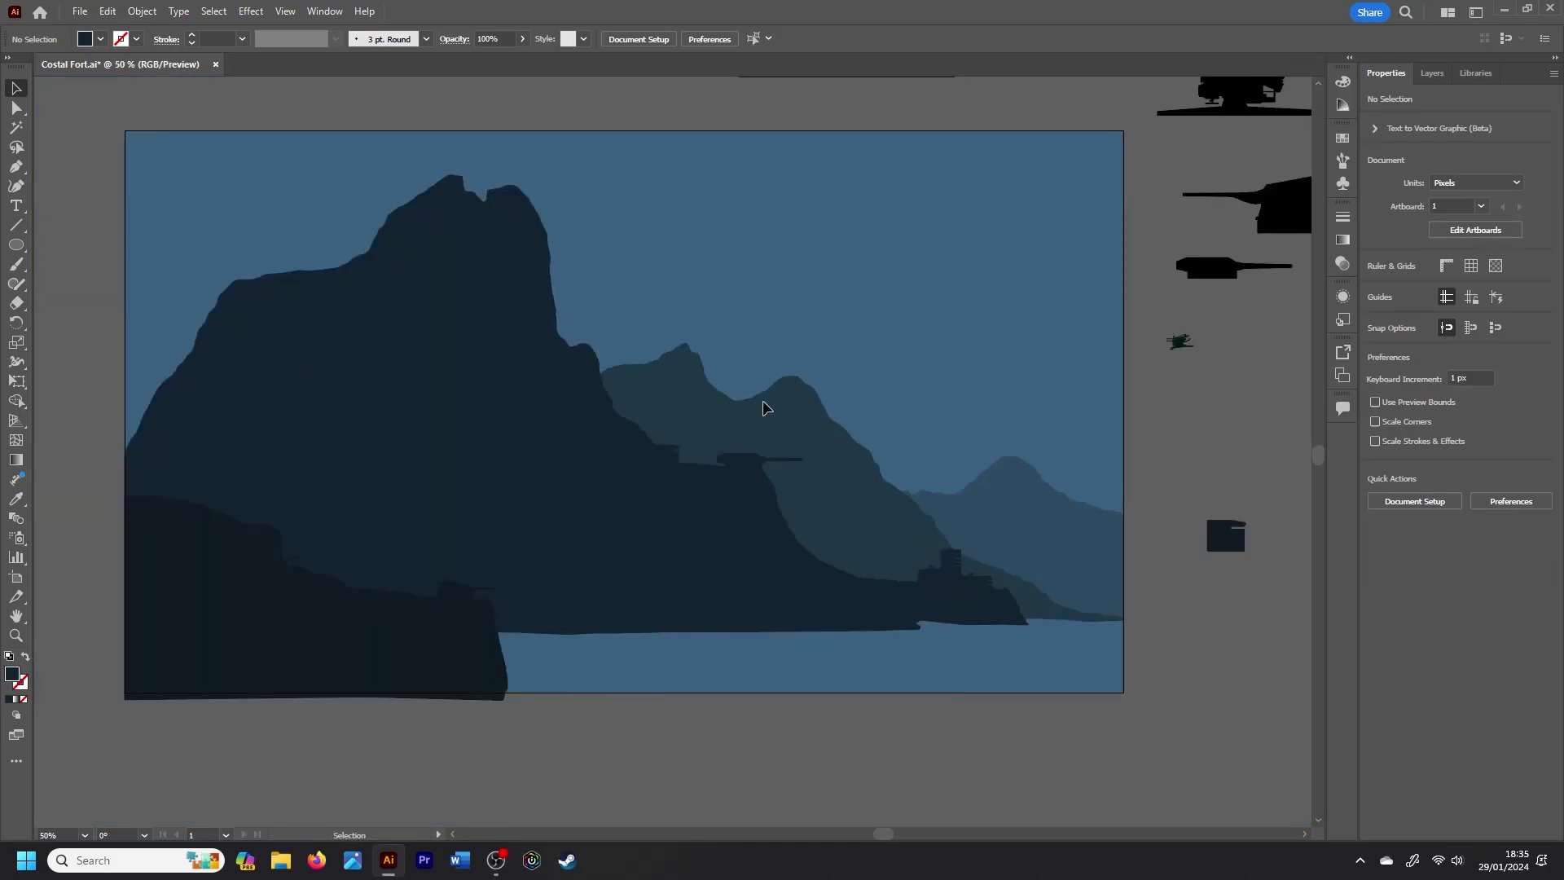
{"action": "scroll", "coordinate": [764, 408], "scroll_direction": "down", "scroll_amount": 1}
{"action": "scroll", "coordinate": [764, 407], "scroll_direction": "up", "scroll_amount": 1}
{"action": "scroll", "coordinate": [764, 407], "scroll_direction": "down", "scroll_amount": 1}
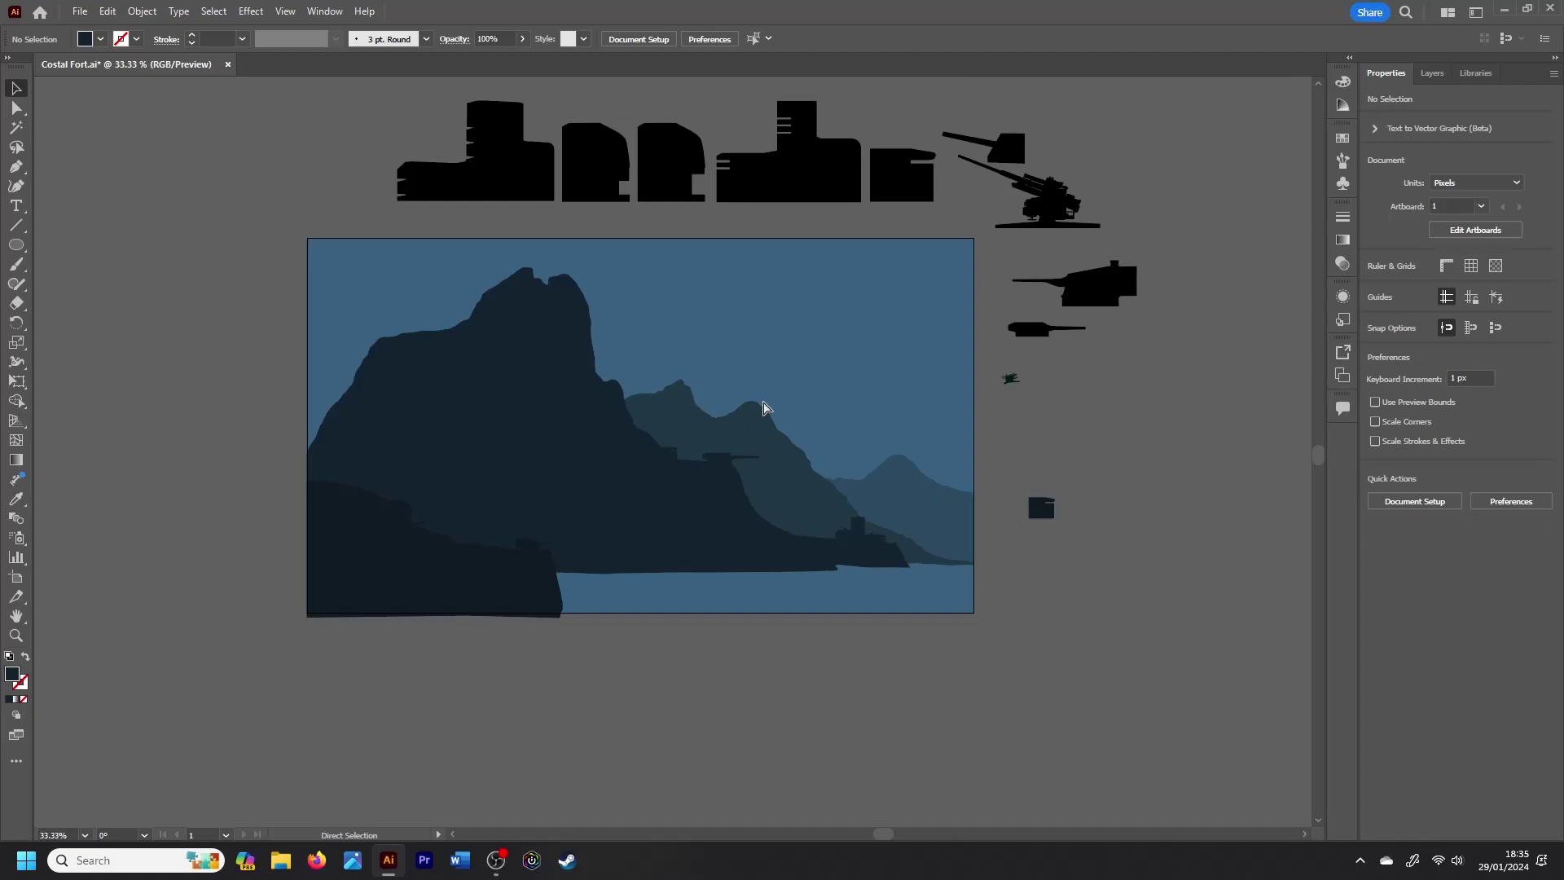
Step: Paste a copy of the fort silhouette rotated 180° and reduced in size
{"action": "left_click", "coordinate": [774, 179]}
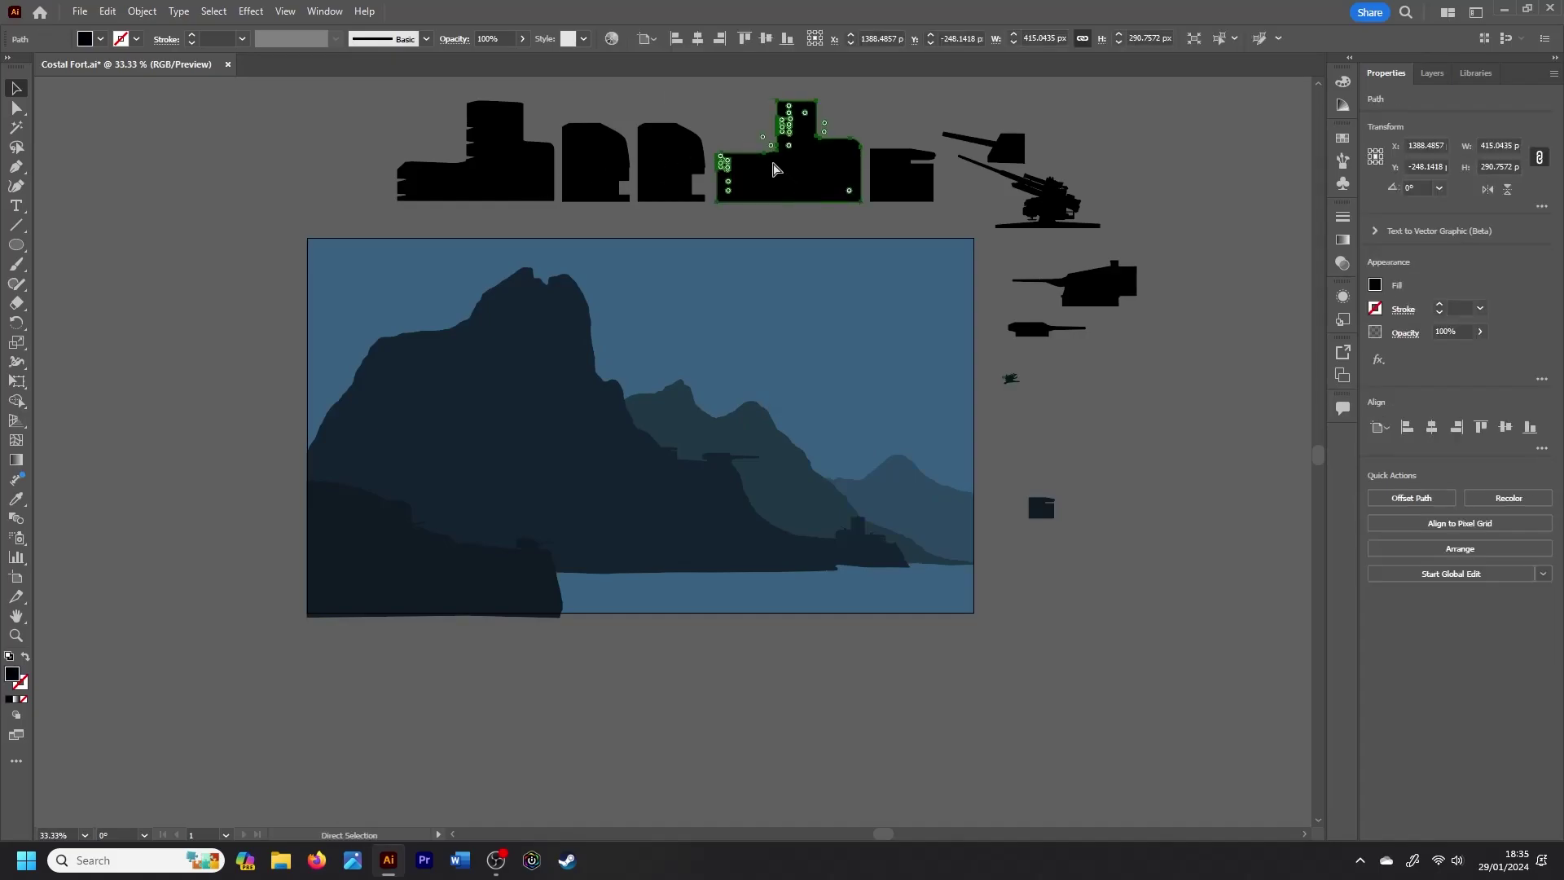
{"action": "key", "text": "ctrl+c"}
{"action": "key", "text": "ctrl+v"}
{"action": "left_click", "coordinate": [1506, 188]}
{"action": "left_click", "coordinate": [1507, 189]}
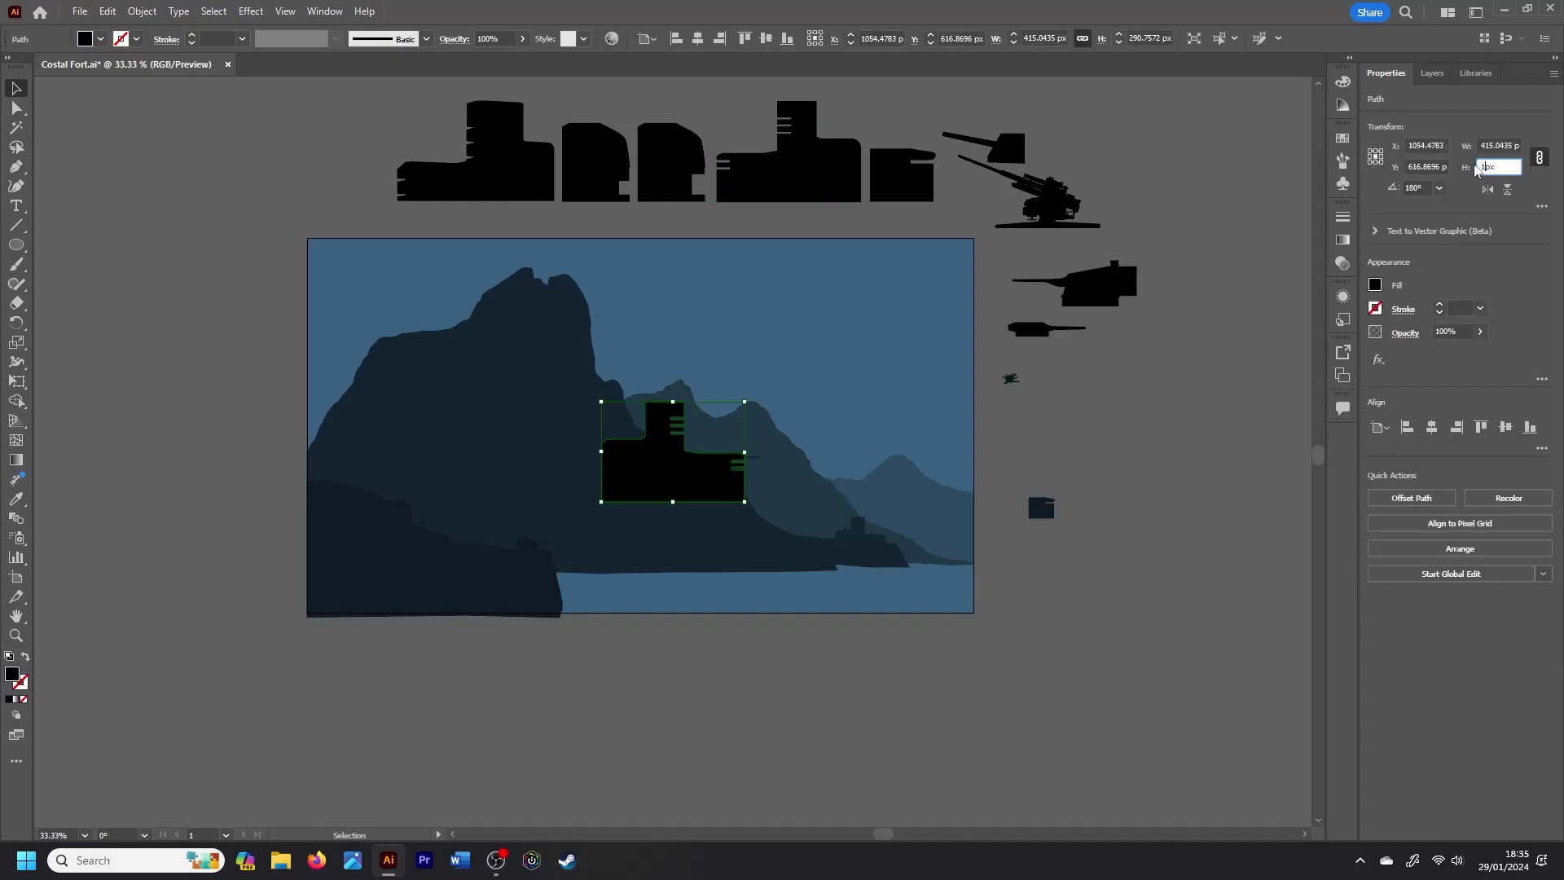
{"action": "key", "text": "Return"}
{"action": "left_click", "coordinate": [702, 538]}
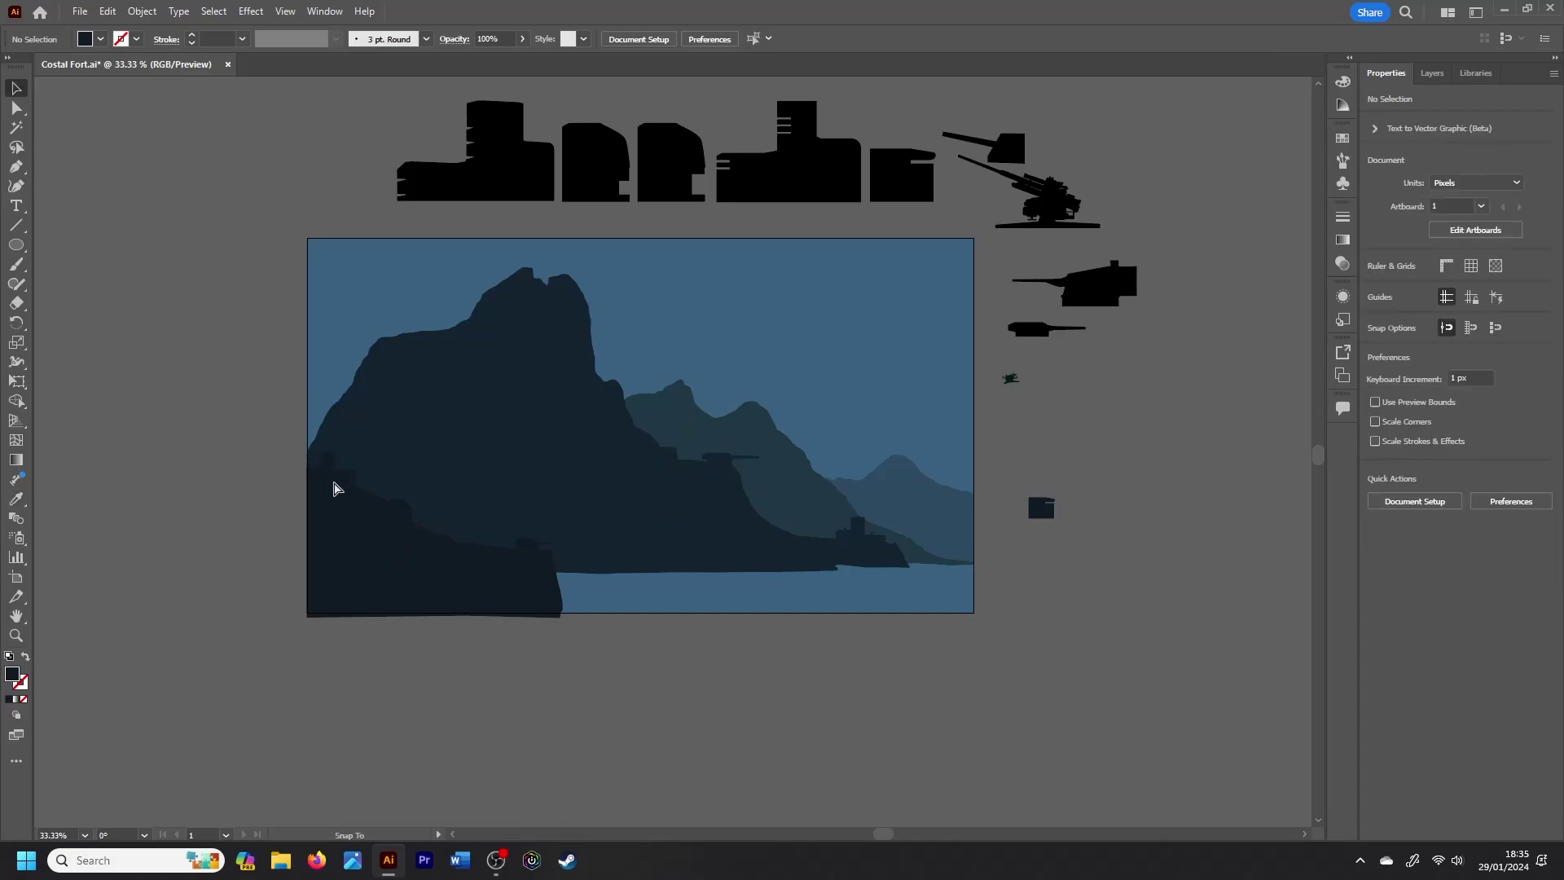
Step: Set the fort copy to 60 px tall and position it on the left cliff edge
{"action": "left_click", "coordinate": [336, 487]}
{"action": "key", "text": "ctrl+plus"}
{"action": "key", "text": "ctrl+plus"}
{"action": "key", "text": "ctrl+plus"}
{"action": "left_click_drag", "start_coordinate": [696, 521], "coordinate": [702, 503]}
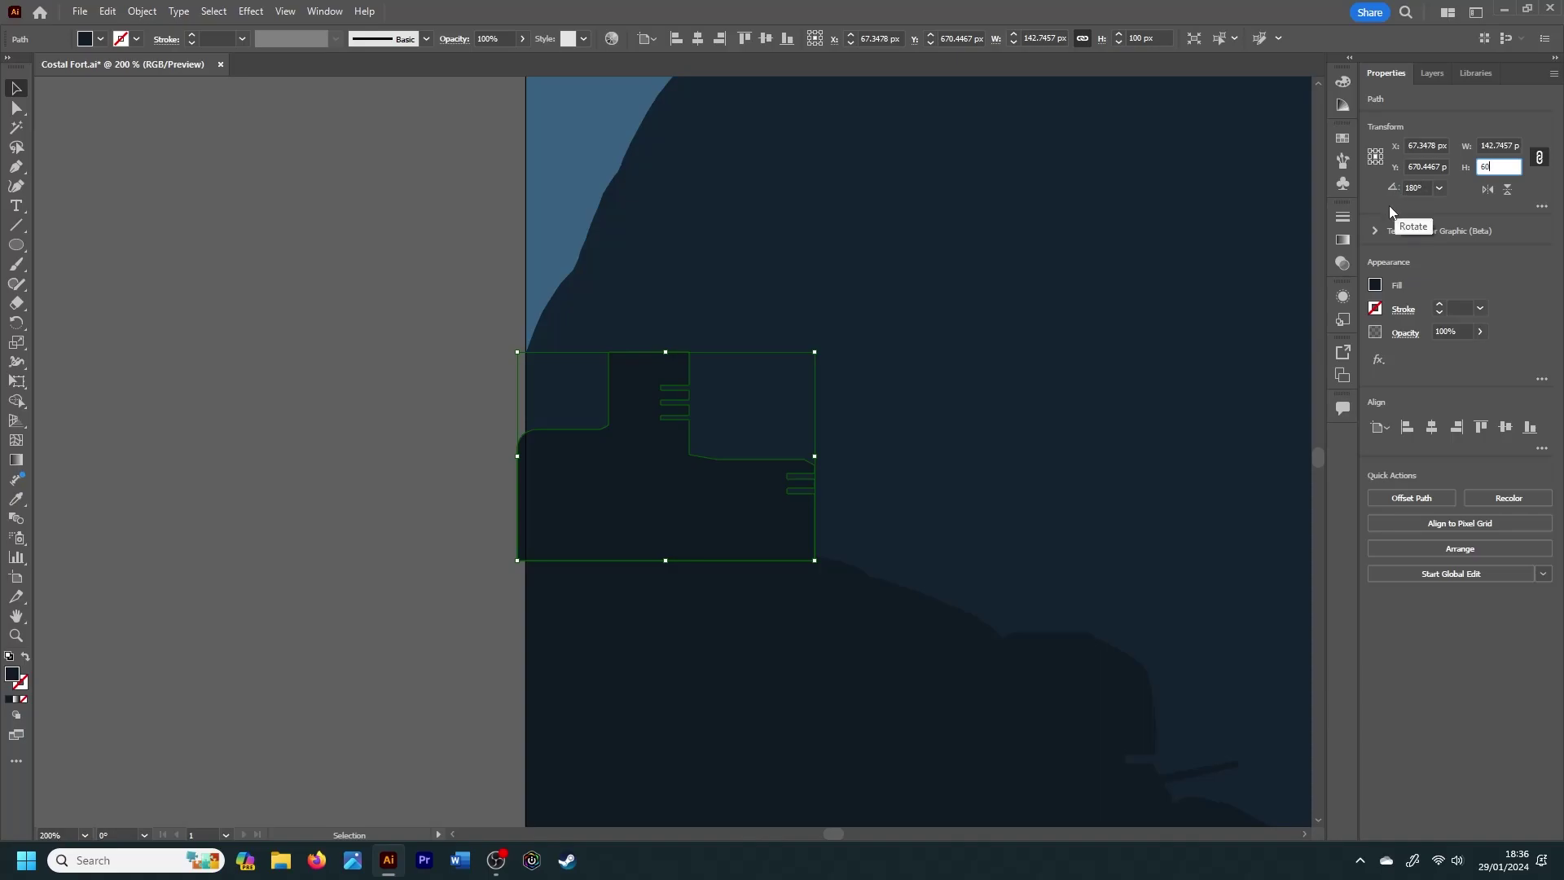
{"action": "key", "text": "Return"}
{"action": "left_click_drag", "start_coordinate": [709, 482], "coordinate": [649, 521]}
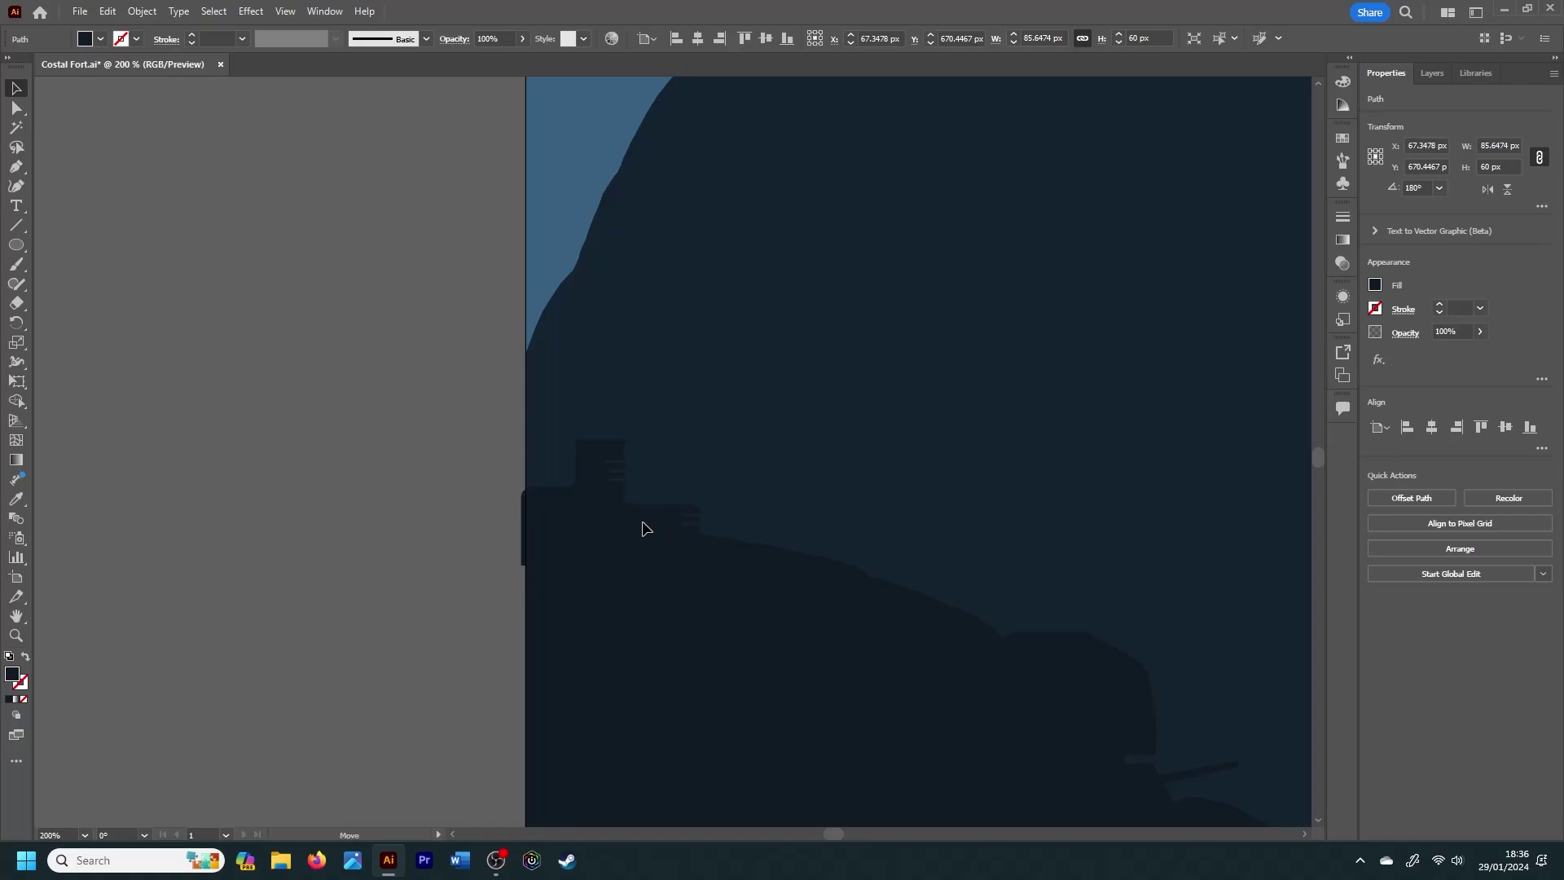
{"action": "left_click", "coordinate": [787, 482]}
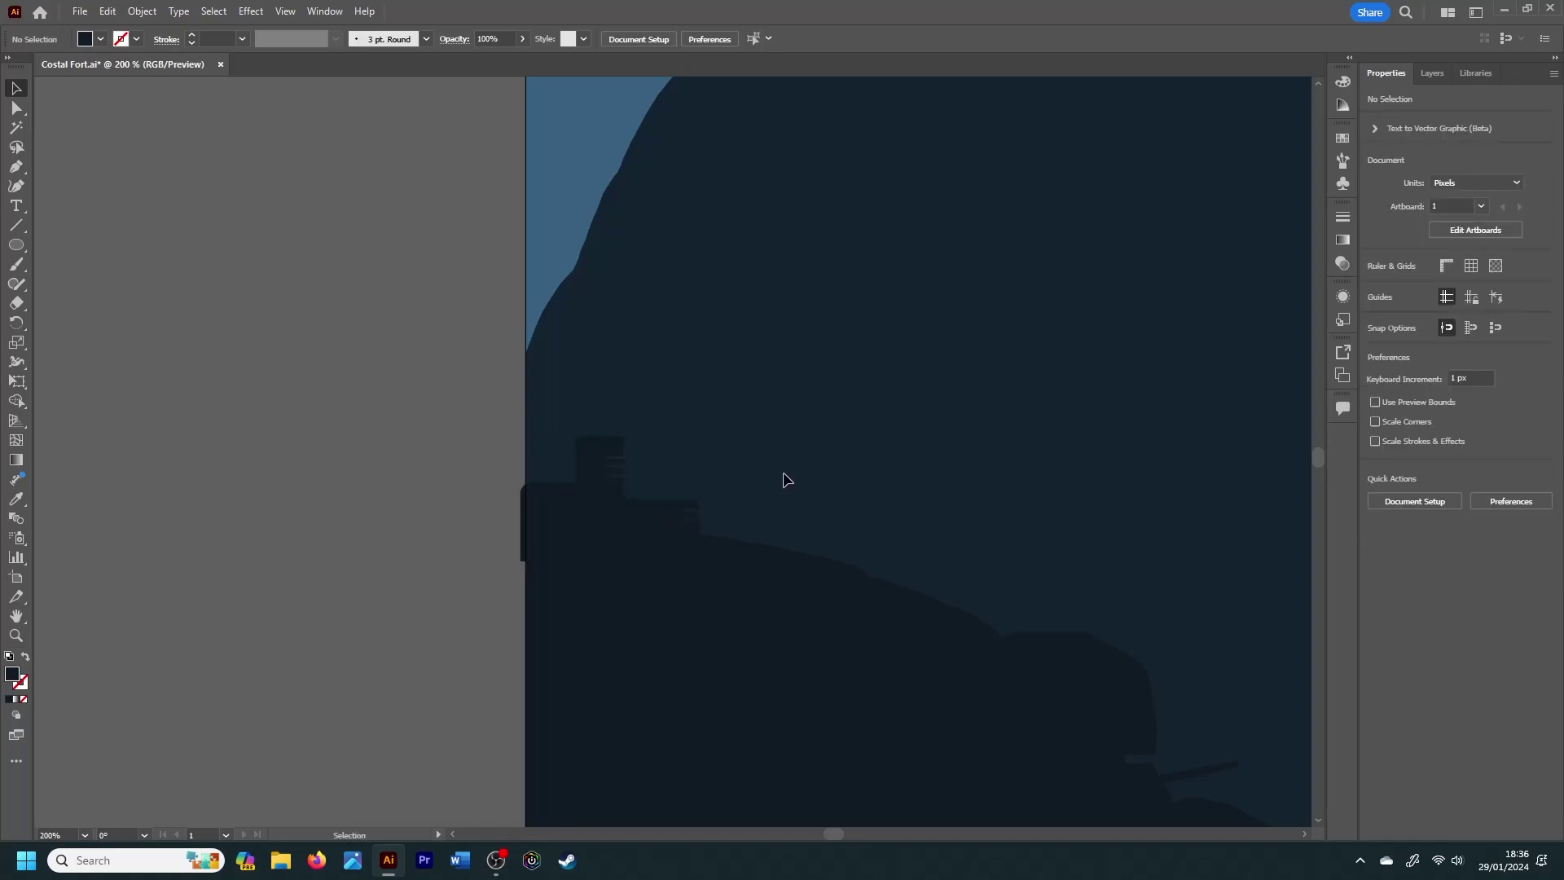
{"action": "scroll", "coordinate": [772, 448], "scroll_direction": "down", "scroll_amount": 2}
{"action": "scroll", "coordinate": [772, 448], "scroll_direction": "up", "scroll_amount": 2}
{"action": "scroll", "coordinate": [772, 448], "scroll_direction": "up", "scroll_amount": 2}
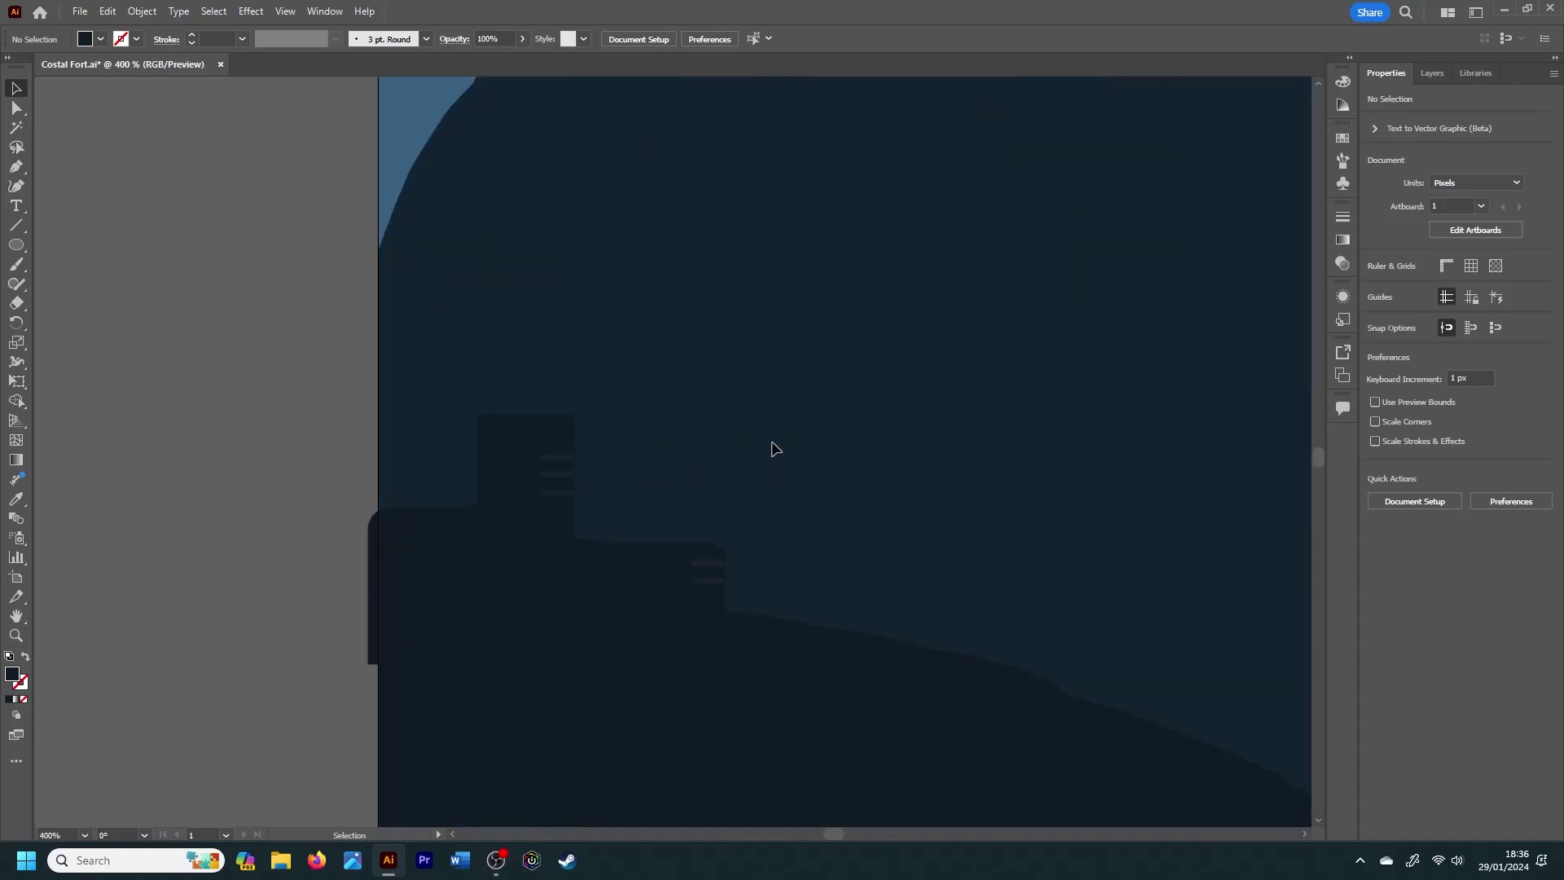
{"action": "left_click_drag", "start_coordinate": [568, 586], "coordinate": [637, 567]}
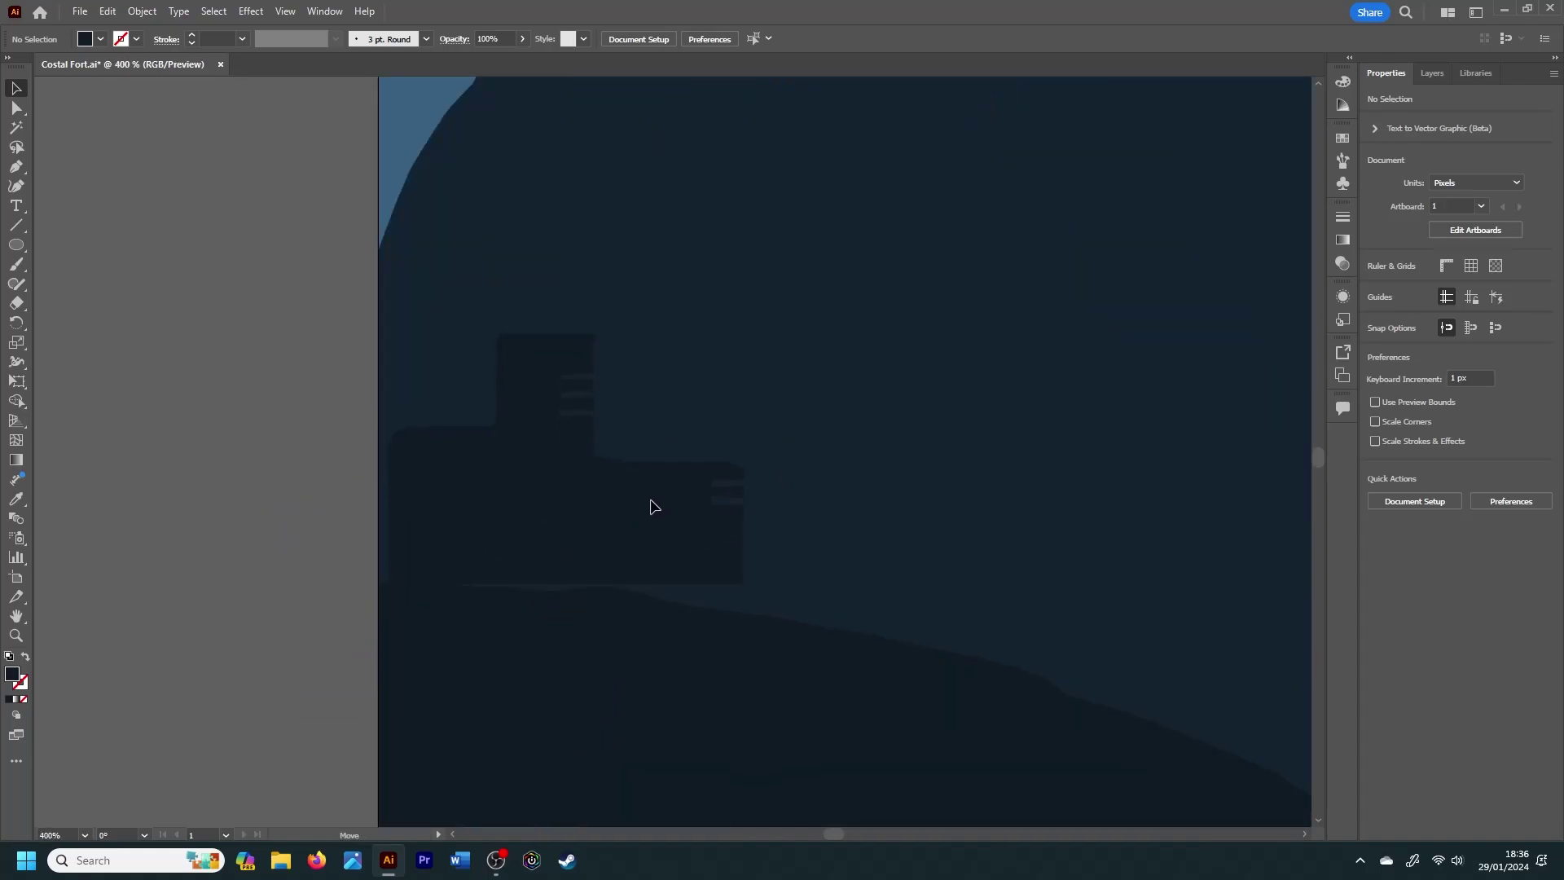
Step: Collapse the Forts layer and create a new layer named 'ships'
{"action": "scroll", "coordinate": [639, 570], "scroll_direction": "down", "scroll_amount": 4}
{"action": "scroll", "coordinate": [627, 573], "scroll_direction": "down", "scroll_amount": 2}
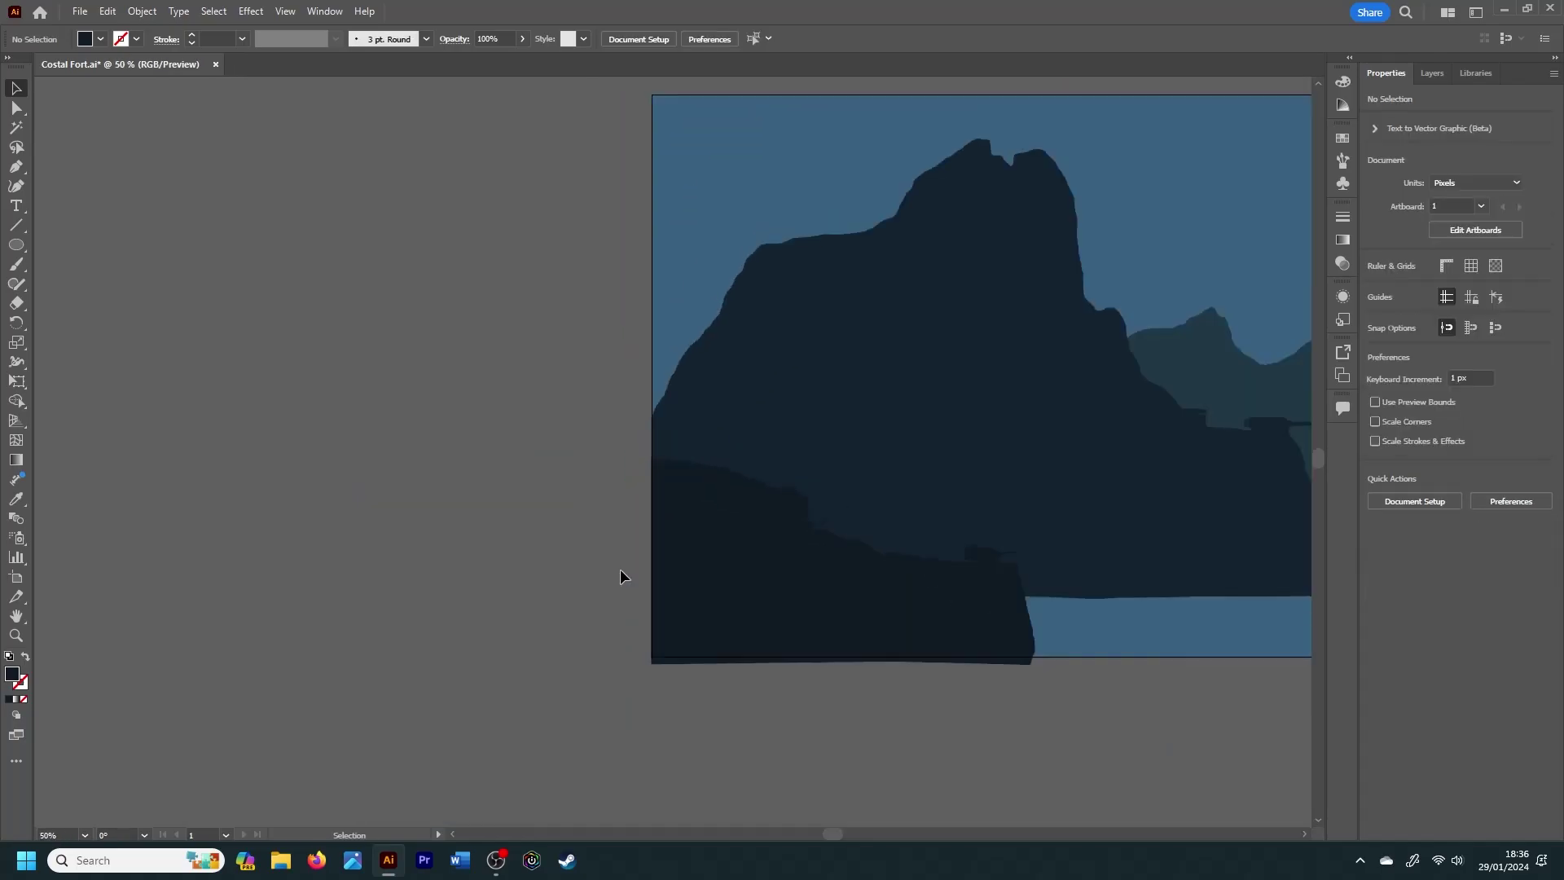
{"action": "left_click_drag", "start_coordinate": [838, 839], "coordinate": [897, 836]}
{"action": "left_click", "coordinate": [1432, 72]}
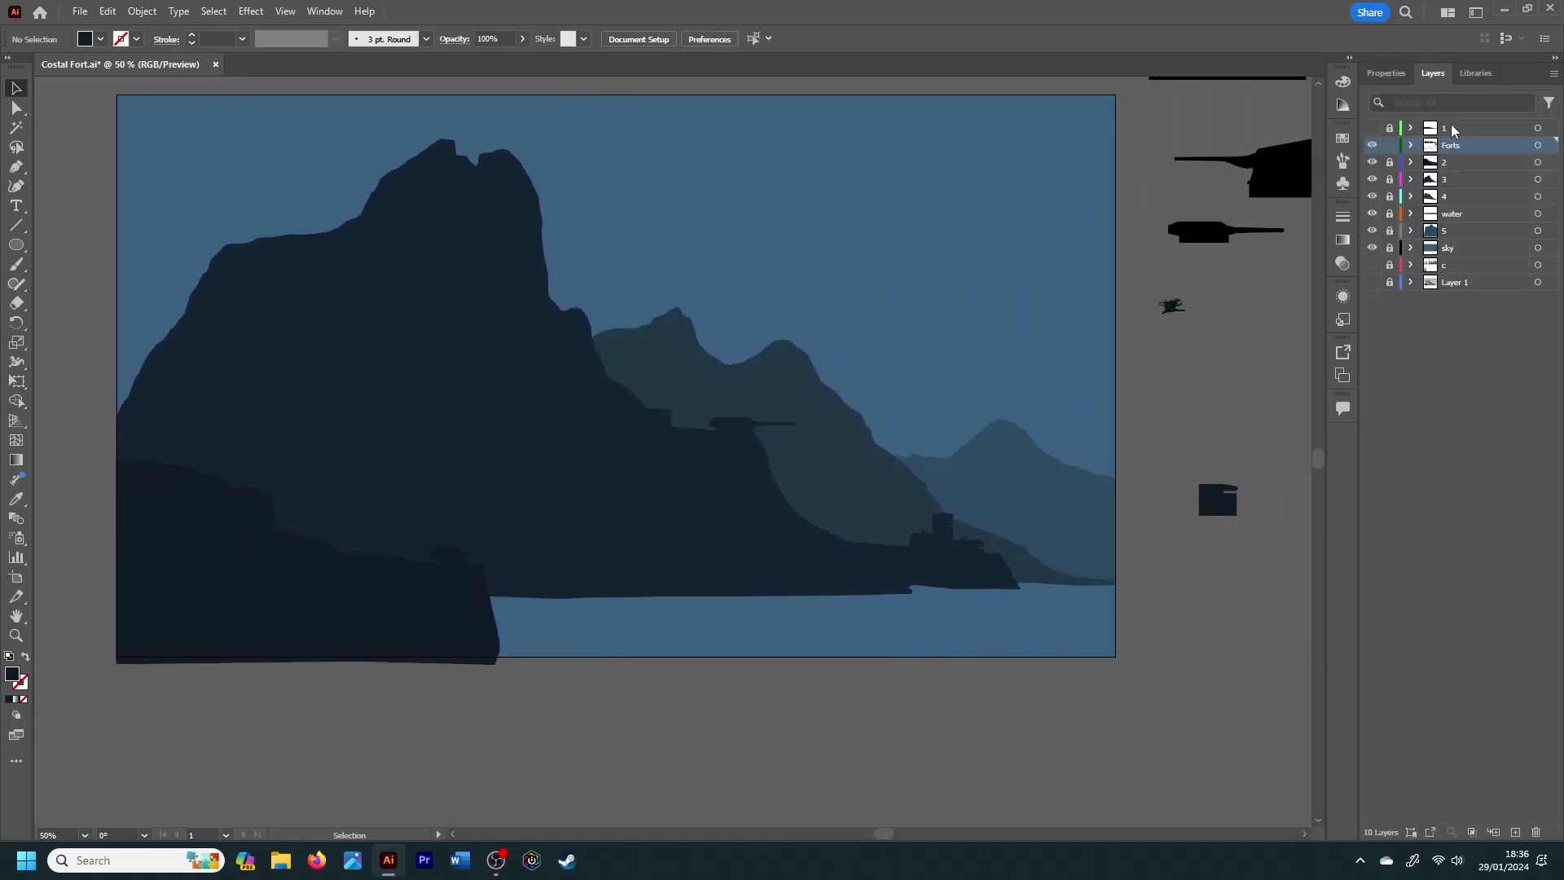
{"action": "right_click", "coordinate": [1454, 132]}
{"action": "left_click", "coordinate": [1434, 175]}
{"action": "key", "text": "Escape"}
{"action": "left_click", "coordinate": [1412, 145]}
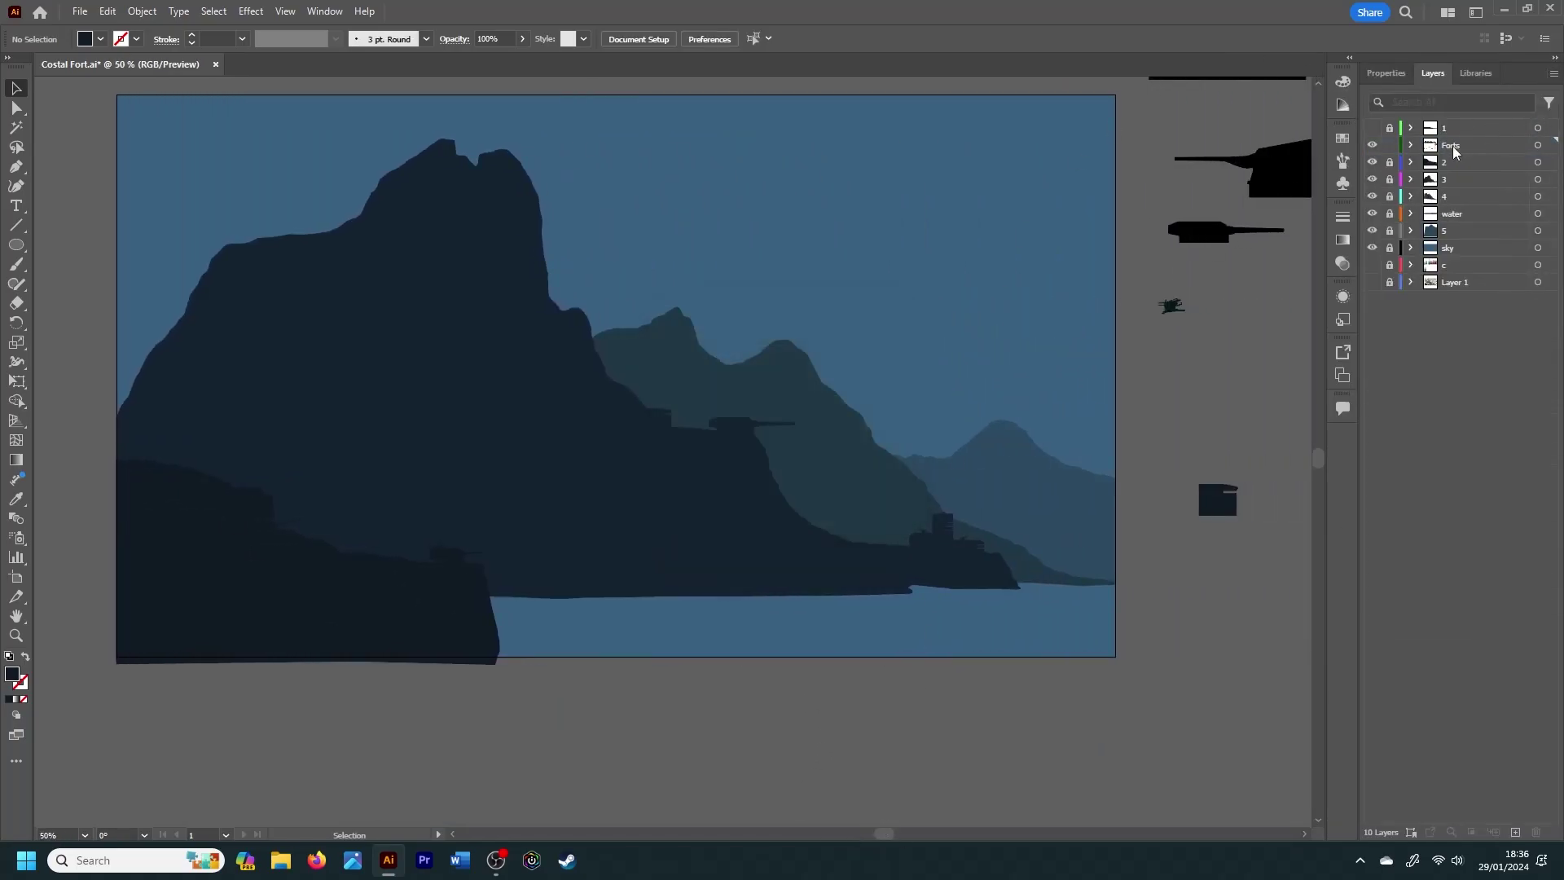
{"action": "left_click", "coordinate": [1553, 72]}
{"action": "left_click", "coordinate": [1394, 75]}
{"action": "type", "text": "ships"}
{"action": "key", "text": "Return"}
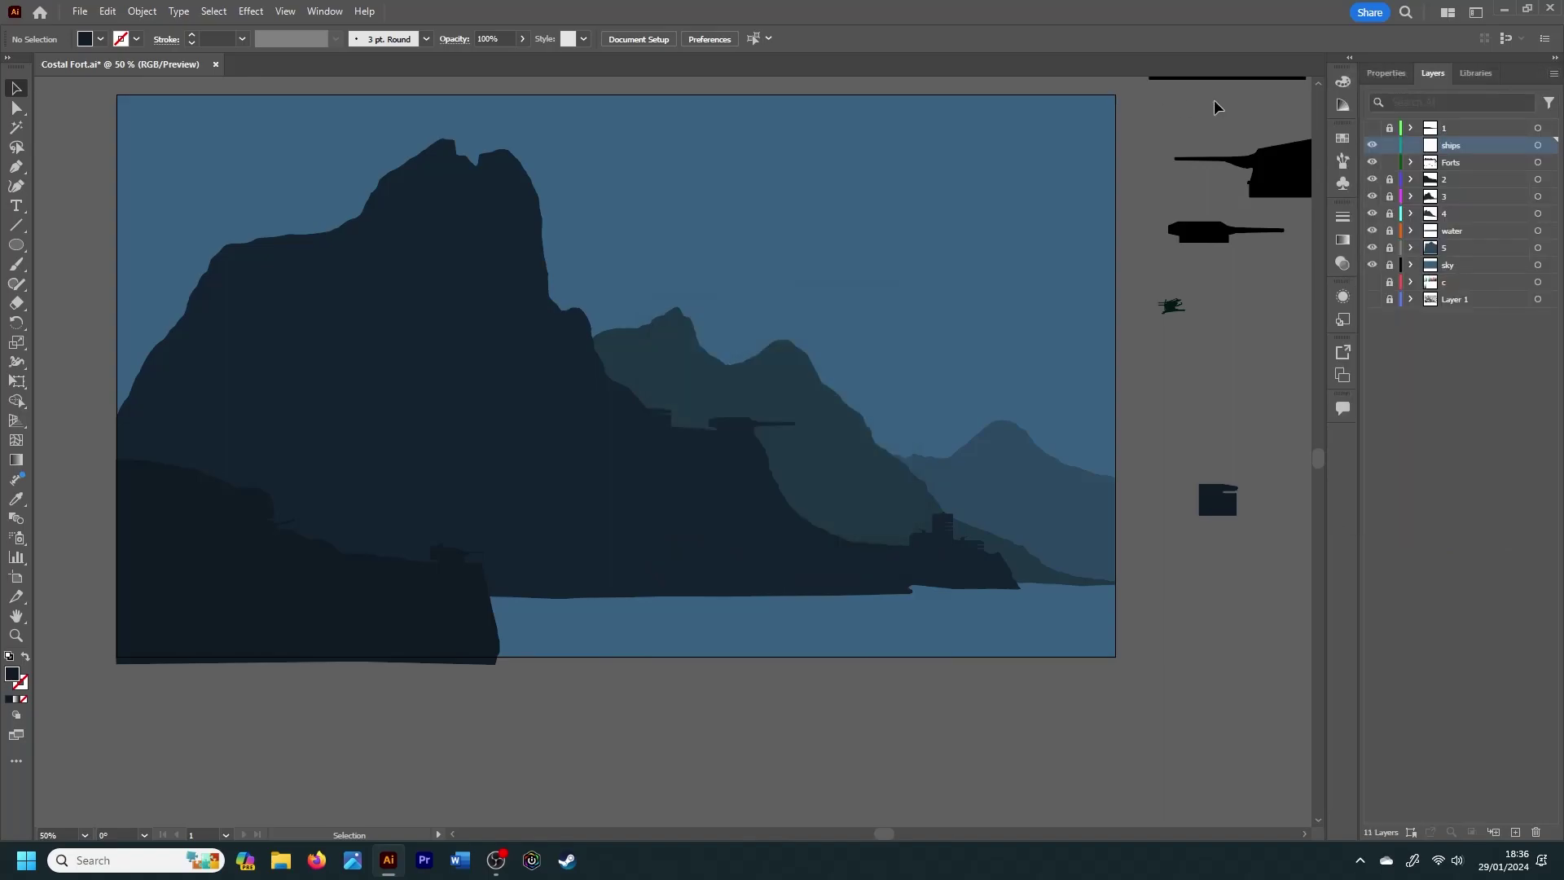
Step: Place the Bismarck and German Destroyer silhouettes from Libraries onto the artboard
{"action": "left_click", "coordinate": [1474, 75]}
{"action": "scroll", "coordinate": [1497, 358], "scroll_direction": "down", "scroll_amount": 2}
{"action": "scroll", "coordinate": [1497, 358], "scroll_direction": "down", "scroll_amount": 2}
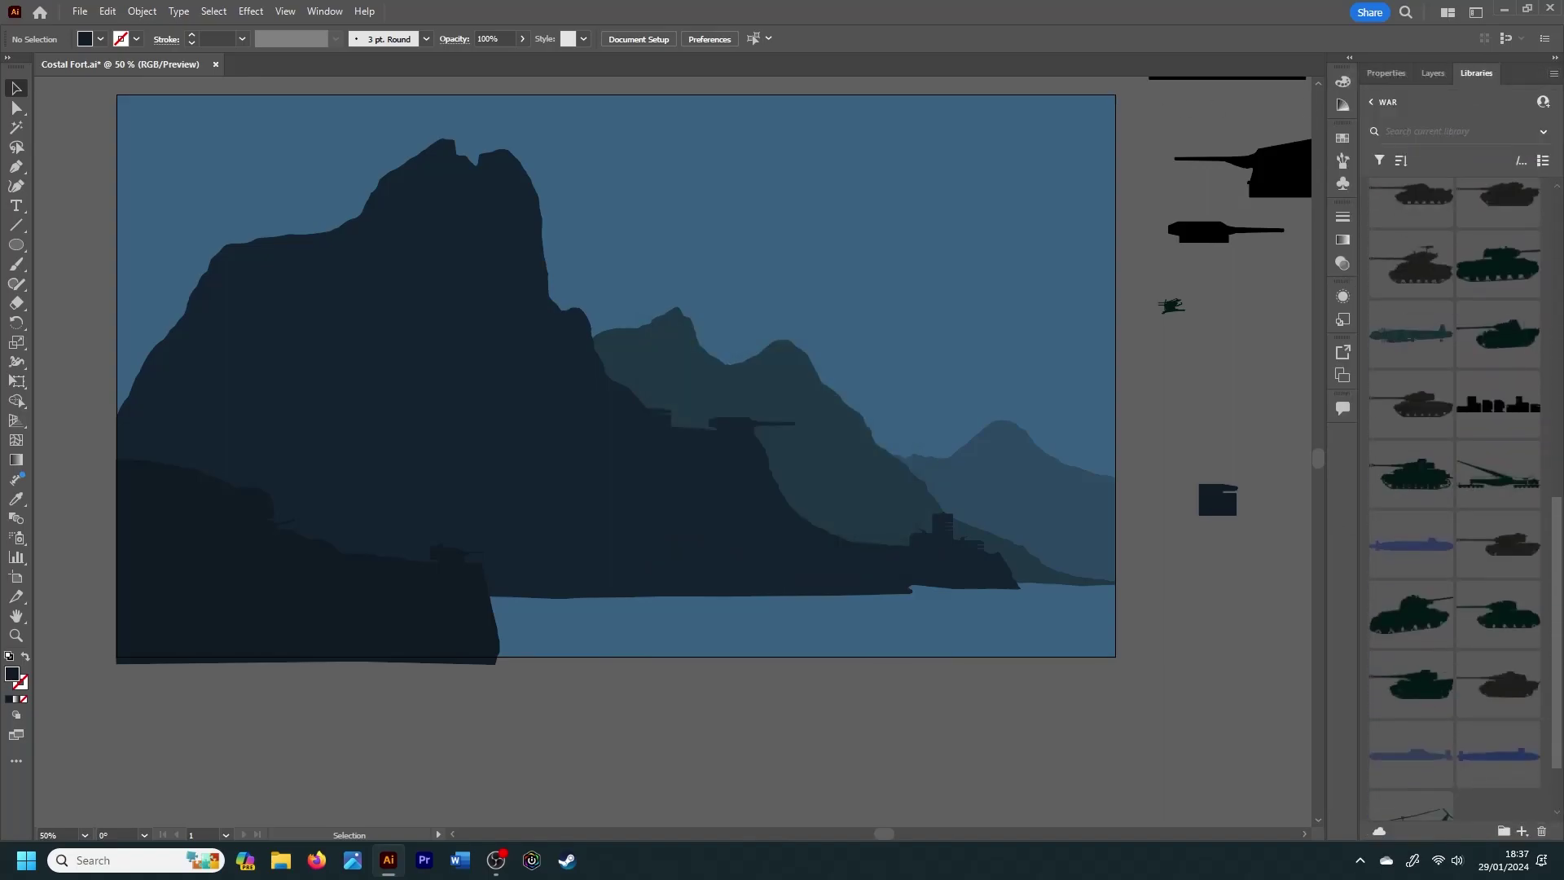
{"action": "scroll", "coordinate": [1497, 359], "scroll_direction": "down", "scroll_amount": 2}
{"action": "scroll", "coordinate": [1453, 473], "scroll_direction": "up", "scroll_amount": 1}
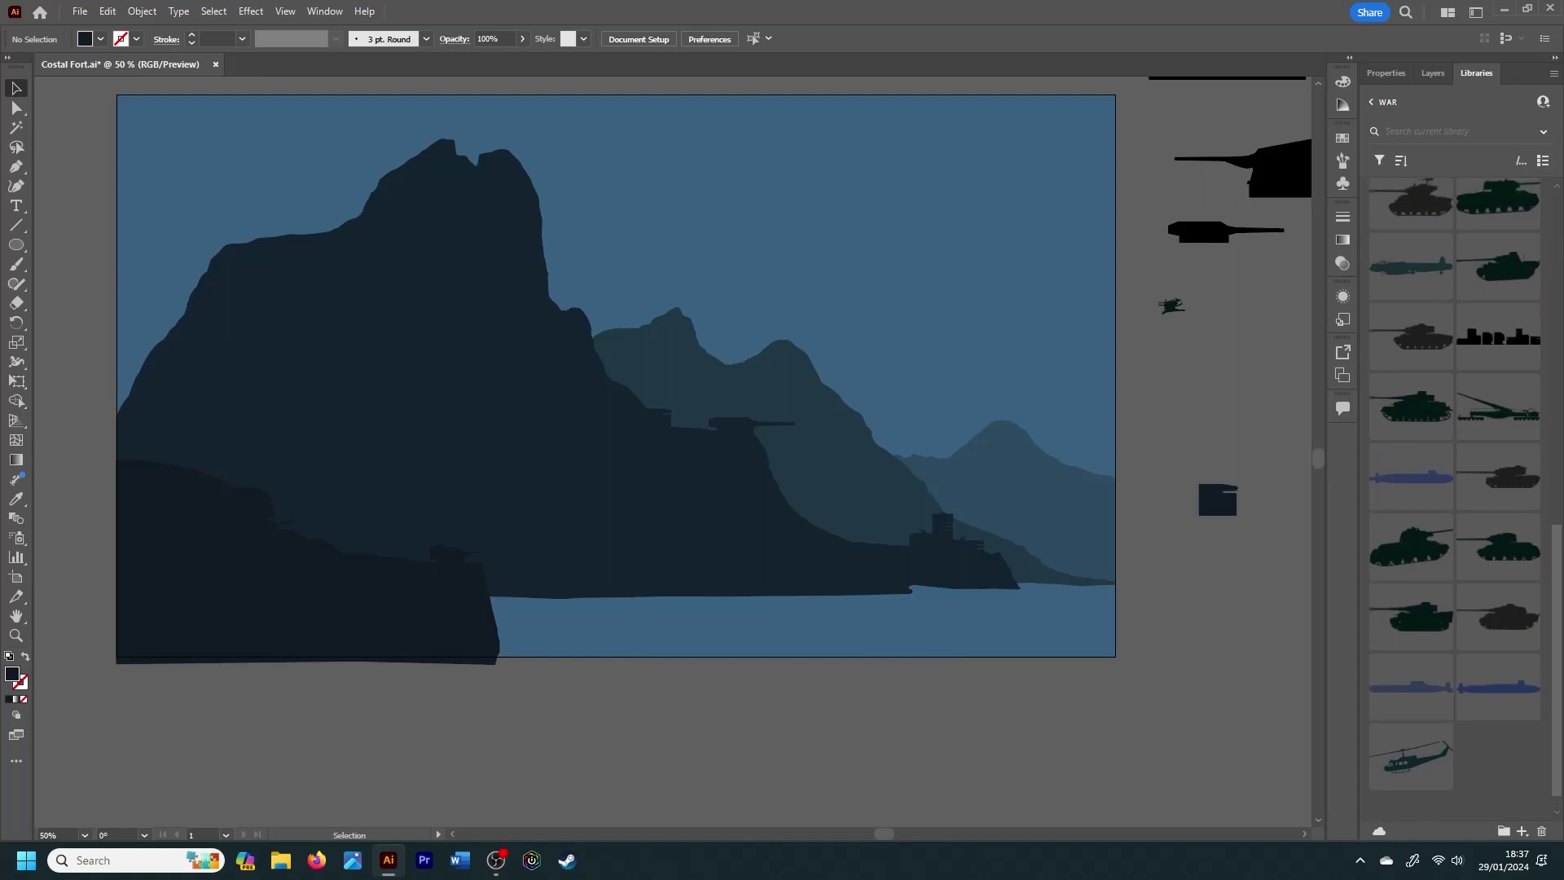
{"action": "scroll", "coordinate": [1454, 472], "scroll_direction": "up", "scroll_amount": 2}
{"action": "scroll", "coordinate": [1453, 472], "scroll_direction": "up", "scroll_amount": 2}
{"action": "scroll", "coordinate": [1454, 473], "scroll_direction": "up", "scroll_amount": 2}
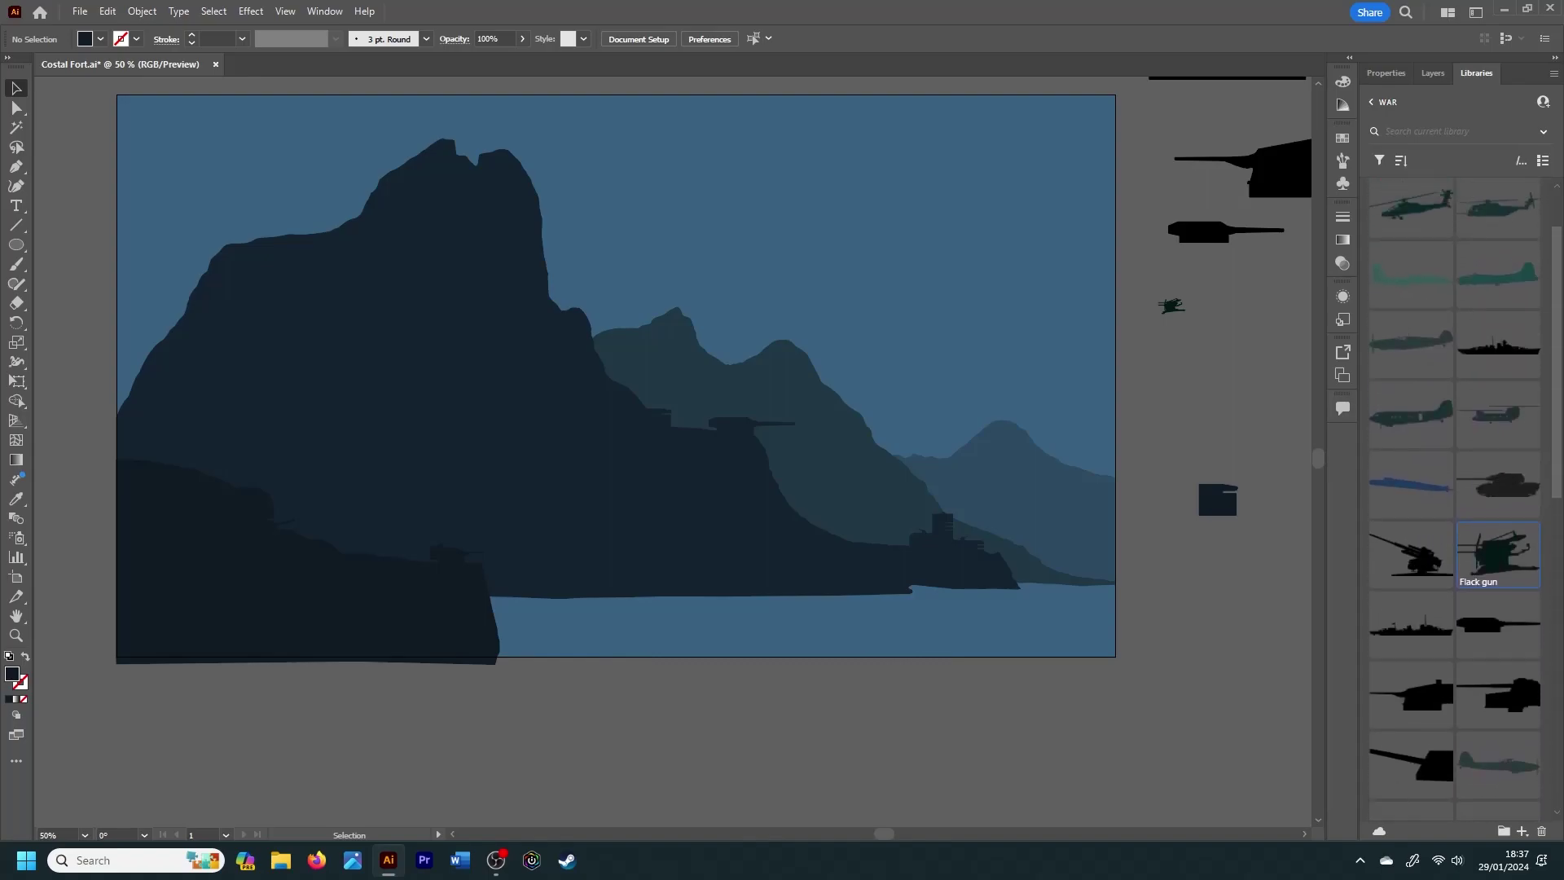
{"action": "scroll", "coordinate": [1453, 472], "scroll_direction": "up", "scroll_amount": 2}
{"action": "left_click_drag", "start_coordinate": [1512, 328], "coordinate": [650, 225]}
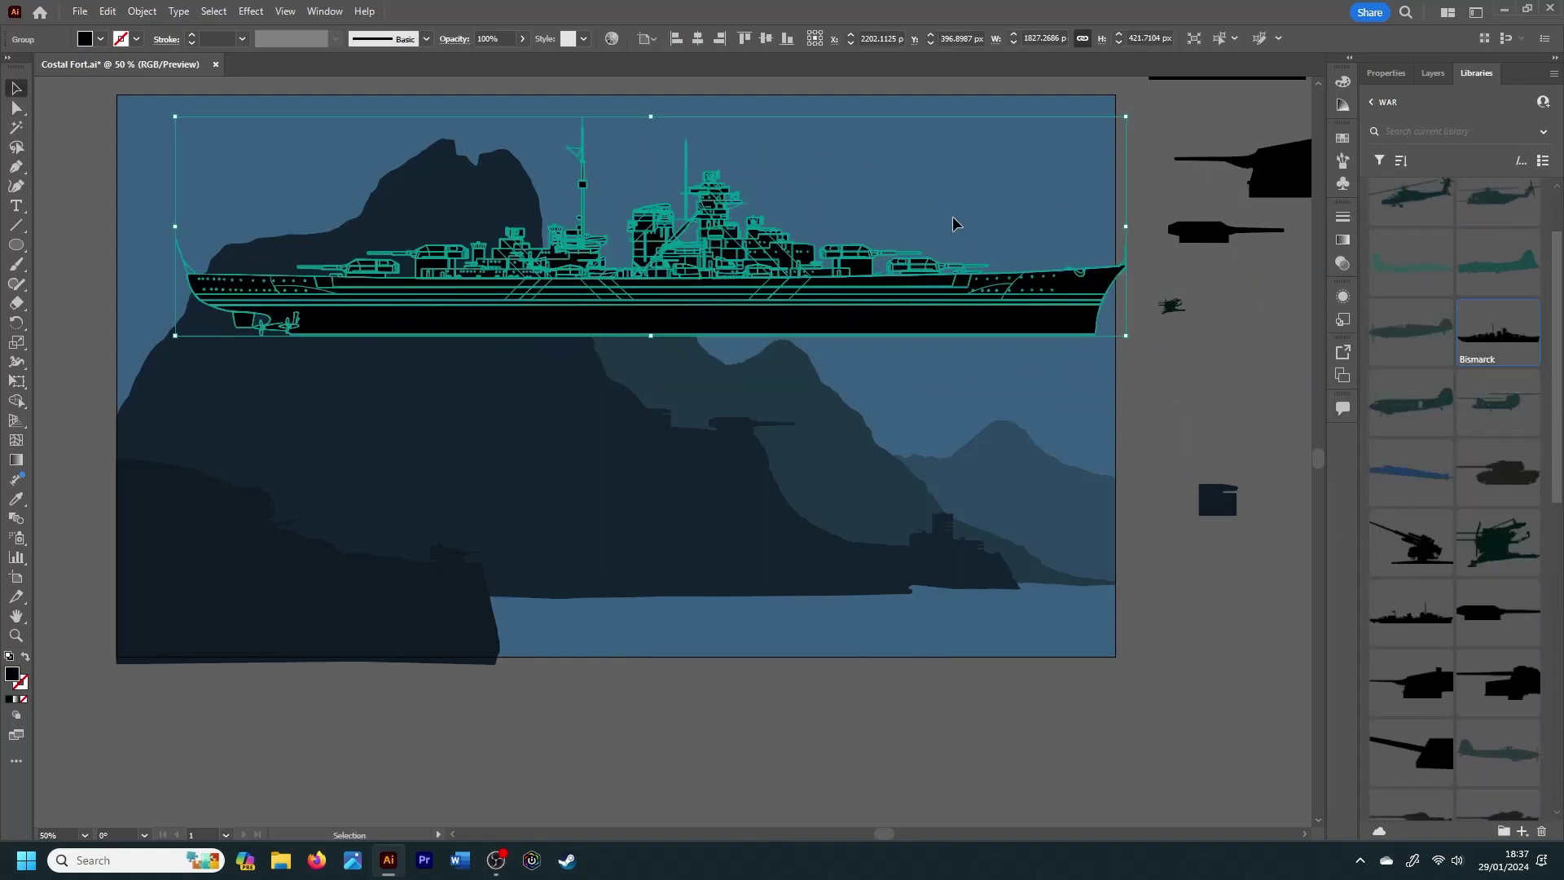
{"action": "right_click", "coordinate": [1406, 613]}
{"action": "left_click", "coordinate": [1428, 395]}
{"action": "left_click", "coordinate": [661, 388]}
Step: Set the Bismarck to 100 px tall and reduce the destroyer's height
{"action": "left_click", "coordinate": [1386, 73]}
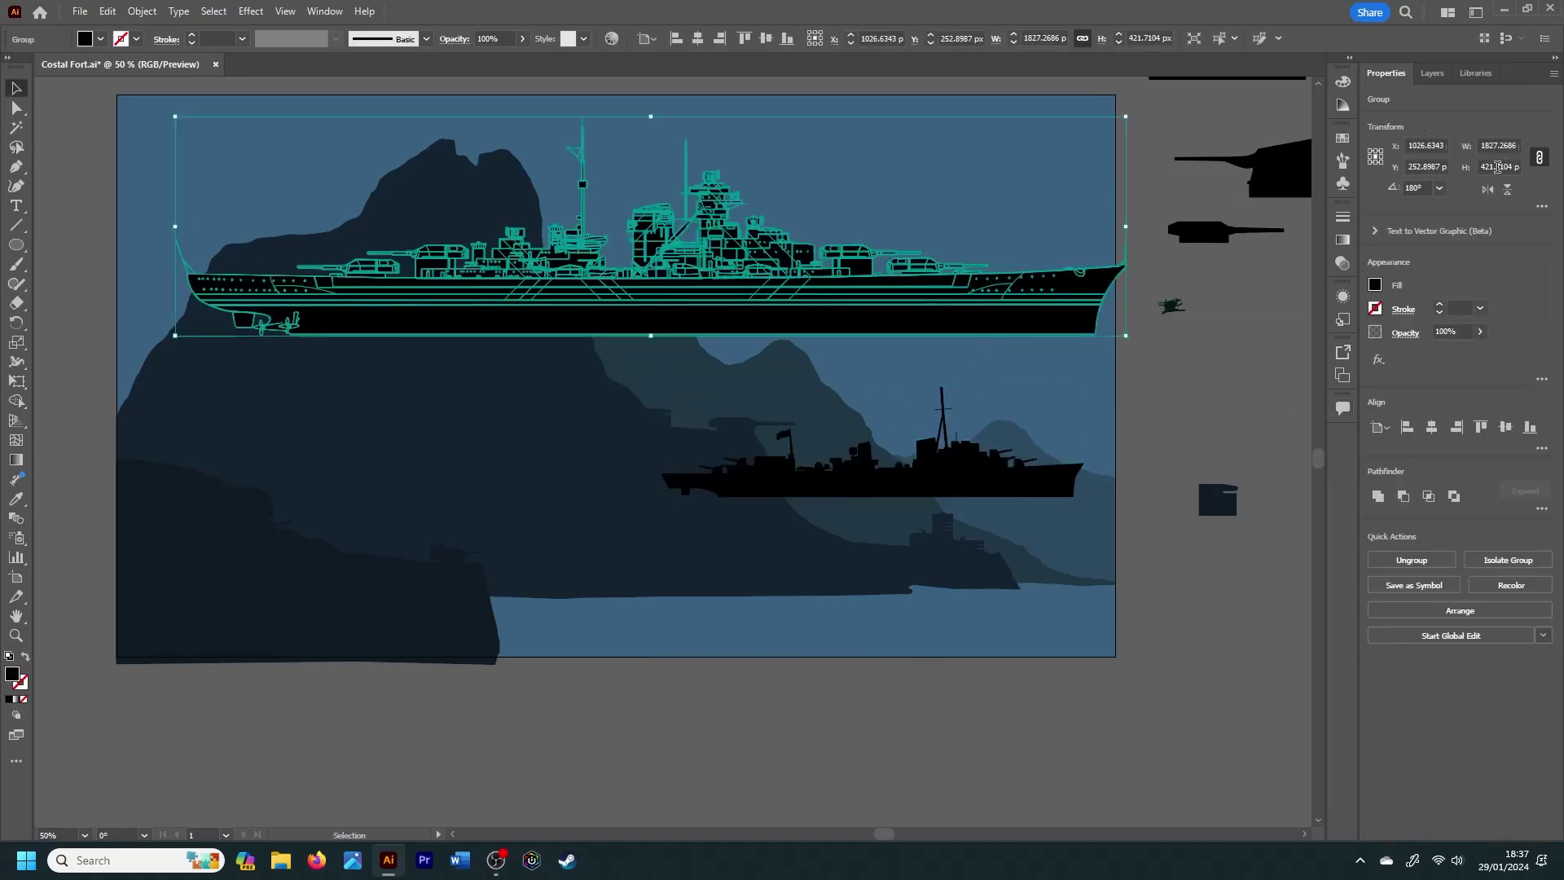
{"action": "type", "text": "100"}
{"action": "key", "text": "Return"}
{"action": "left_click", "coordinate": [872, 473]}
{"action": "left_click", "coordinate": [1495, 166]}
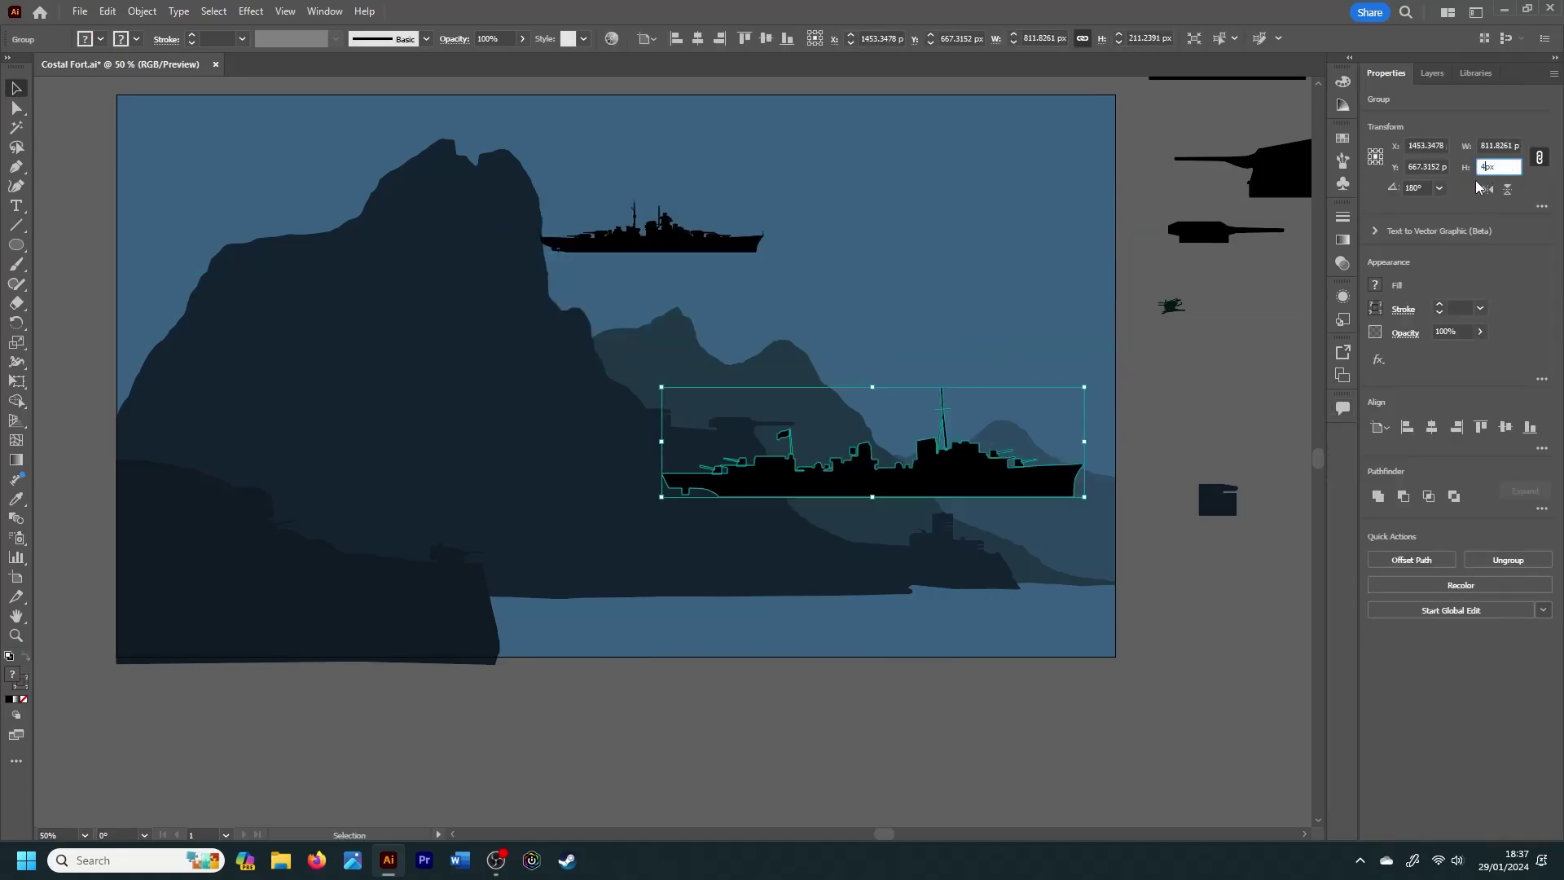
{"action": "type", "text": "00"}
{"action": "key", "text": "Return"}
Step: Move the Bismarck and the destroyer down onto the water
{"action": "left_click_drag", "start_coordinate": [651, 233], "coordinate": [713, 602]}
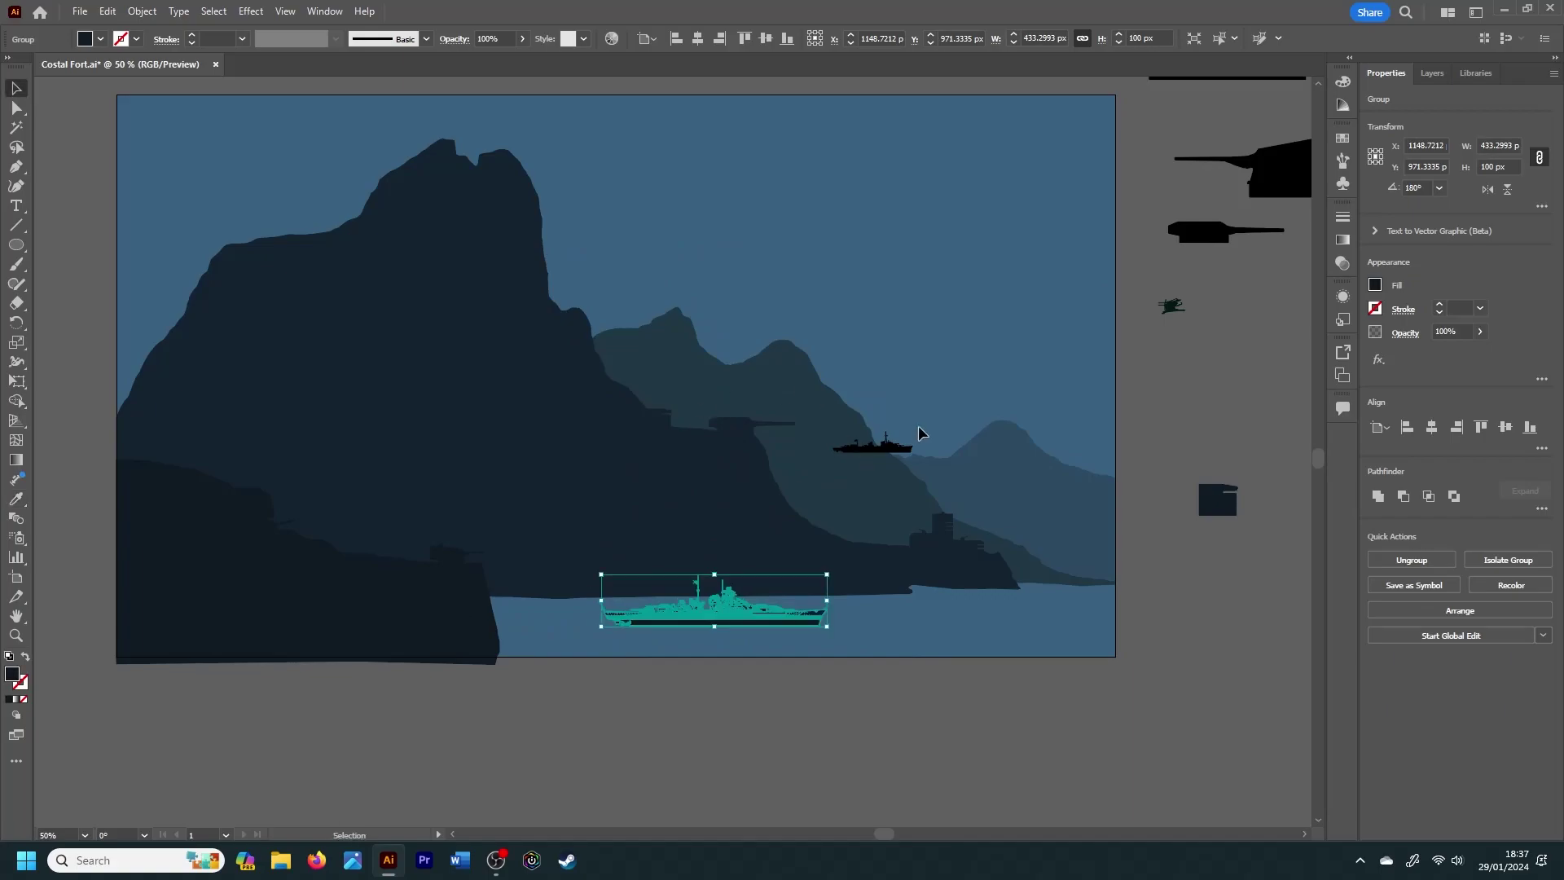
{"action": "left_click", "coordinate": [876, 444]}
{"action": "left_click_drag", "start_coordinate": [876, 444], "coordinate": [887, 471]}
{"action": "left_click", "coordinate": [902, 491]}
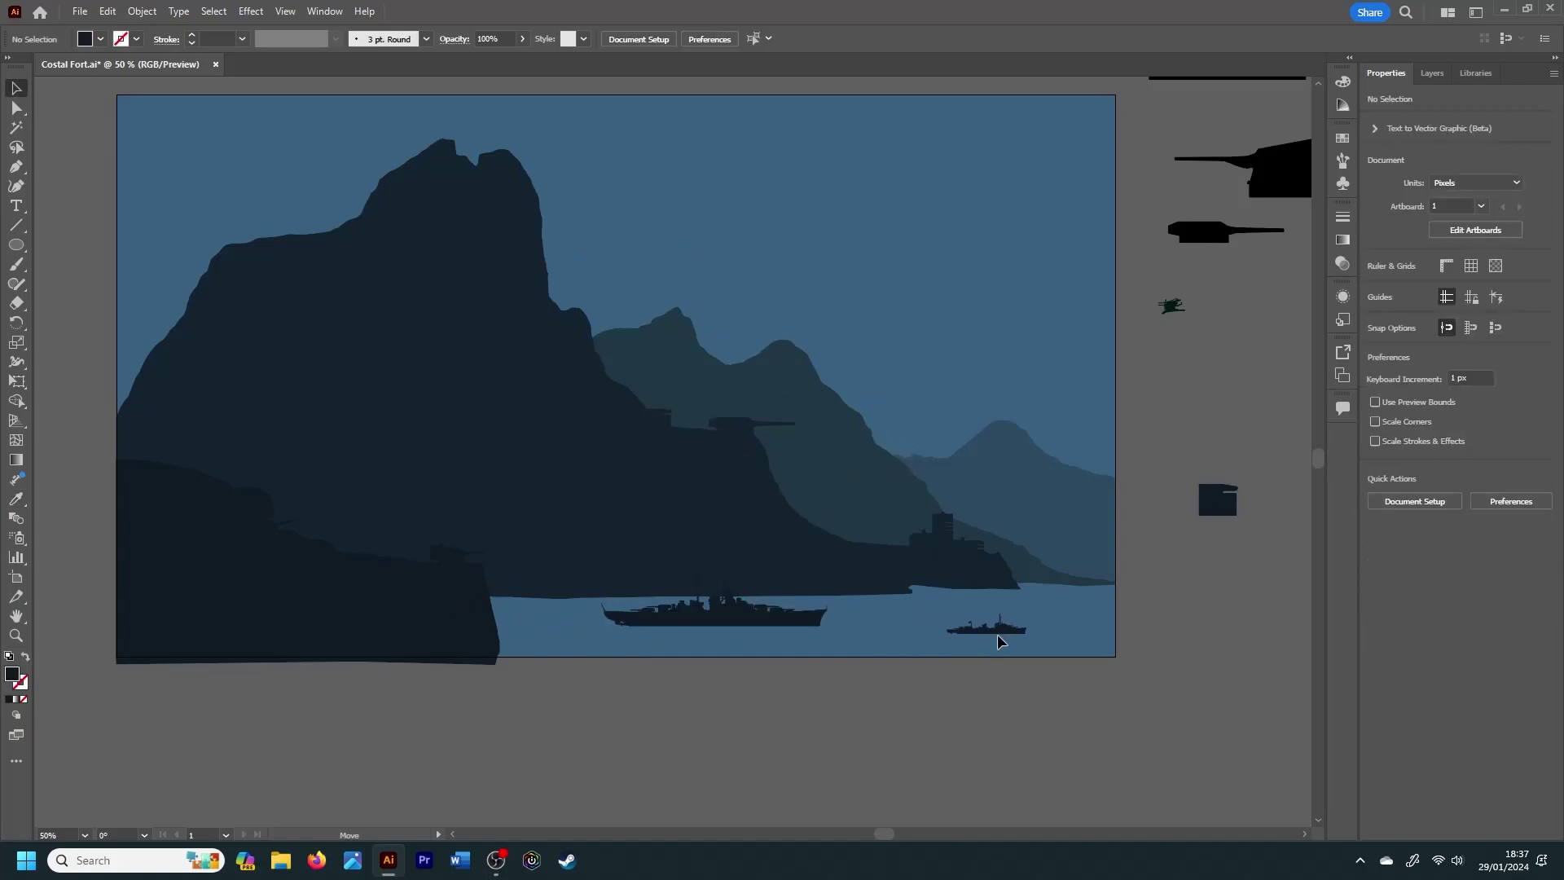
{"action": "mouse_move", "coordinate": [788, 622]}
{"action": "left_mouse_down"}
{"action": "mouse_move", "coordinate": [820, 633]}
{"action": "mouse_move", "coordinate": [873, 722]}
{"action": "left_mouse_up"}
{"action": "left_click", "coordinate": [986, 627]}
{"action": "key", "text": "ctrl+equal"}
{"action": "key", "text": "ctrl+equal"}
{"action": "key", "text": "ctrl+equal"}
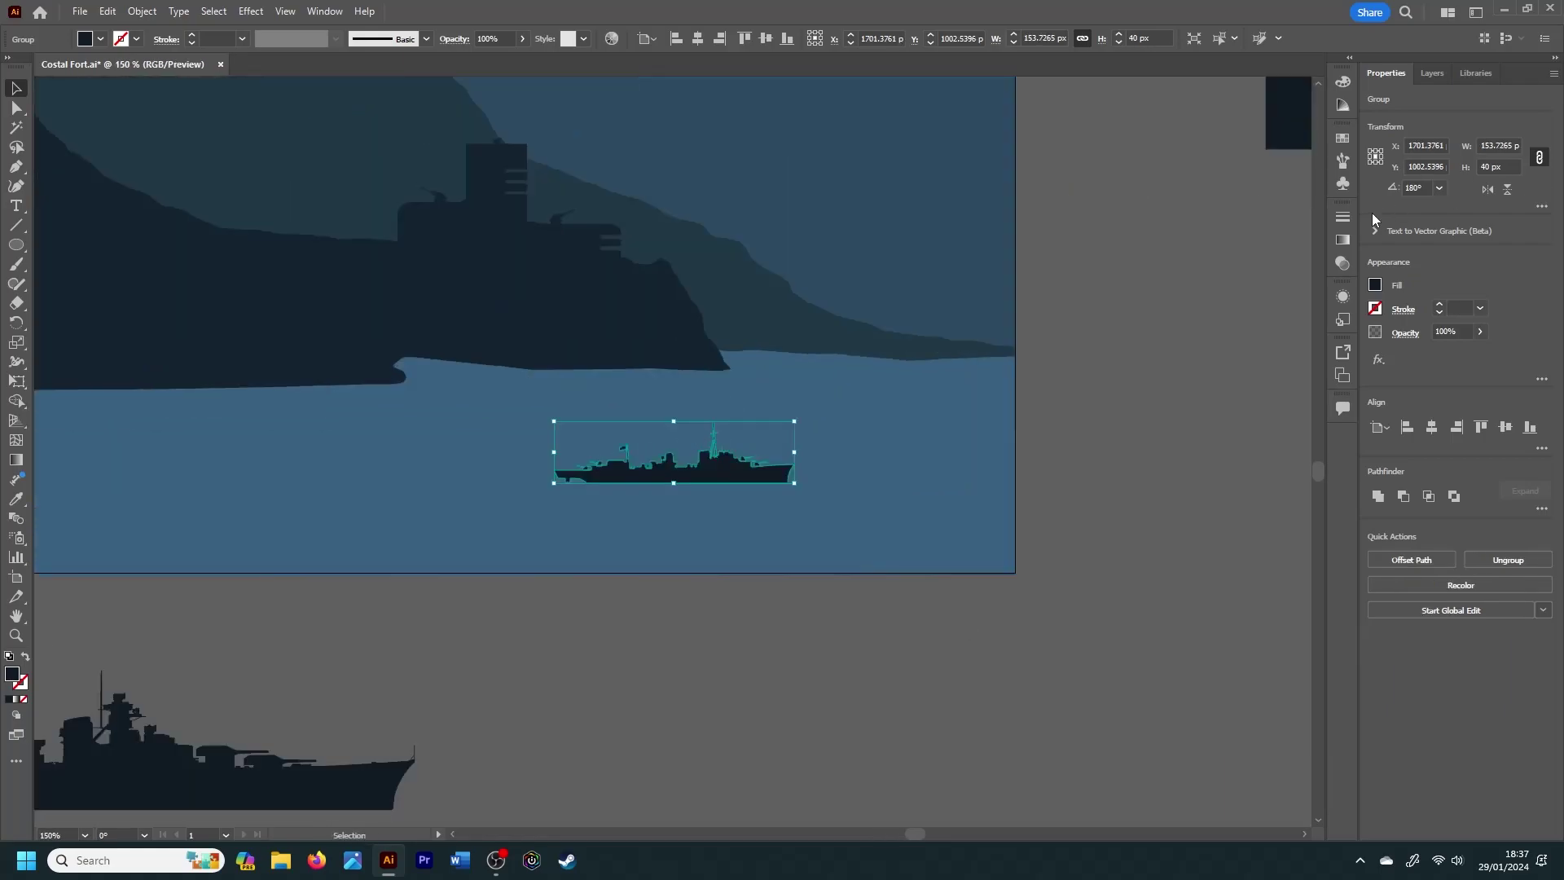
Step: Flip the destroyer horizontally and try a copy on the left, then undo the extra copy
{"action": "left_click", "coordinate": [1487, 189]}
{"action": "left_click_drag", "start_coordinate": [664, 472], "coordinate": [120, 461]}
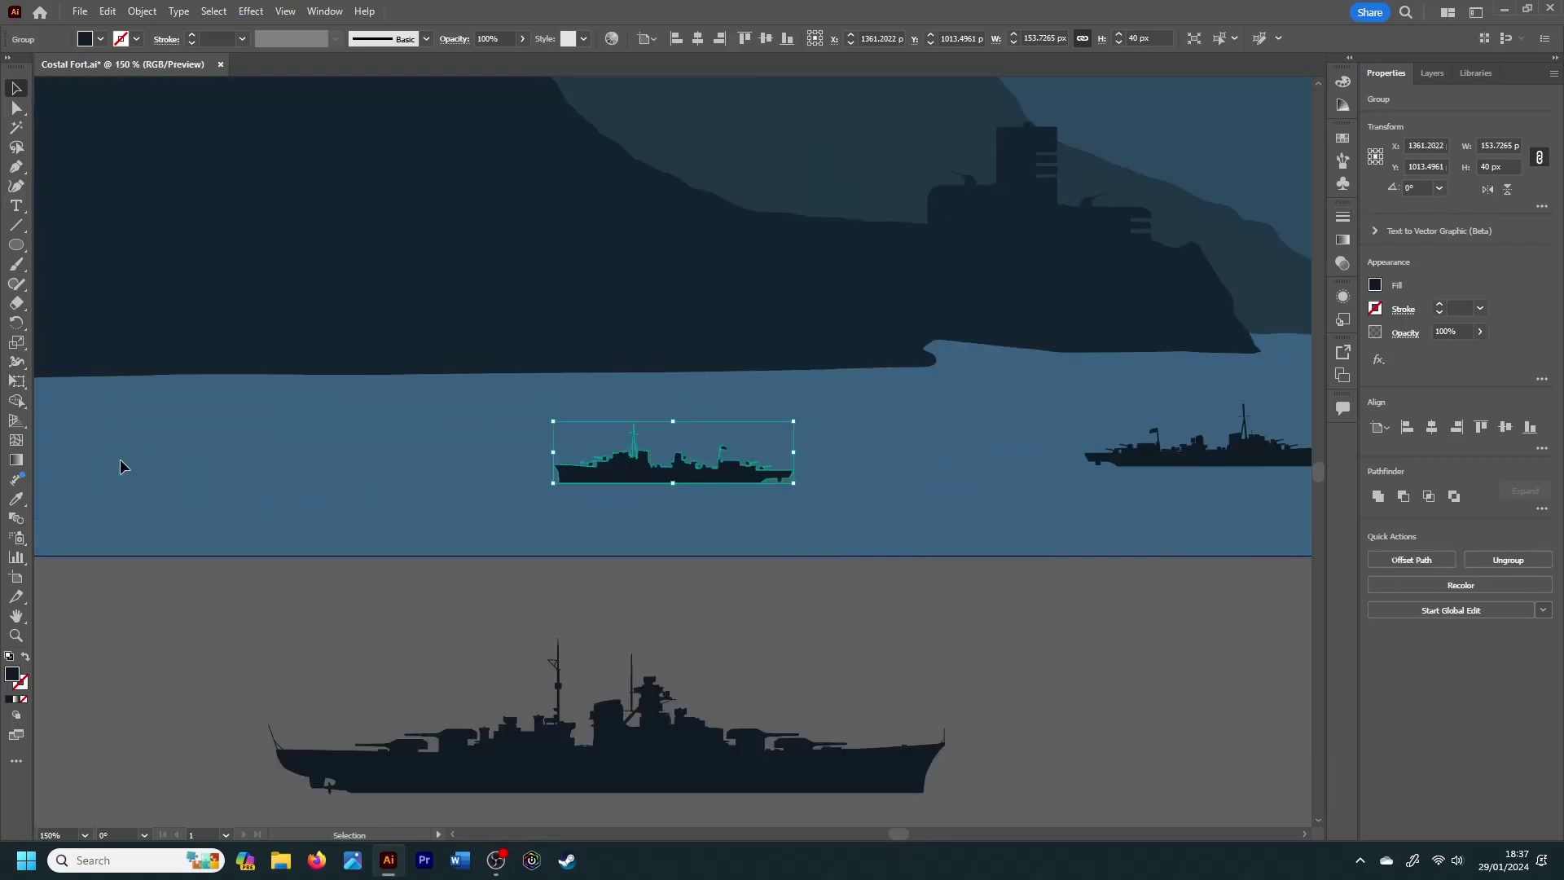
{"action": "left_click_drag", "start_coordinate": [710, 479], "coordinate": [500, 471]}
{"action": "key", "text": "ctrl+minus"}
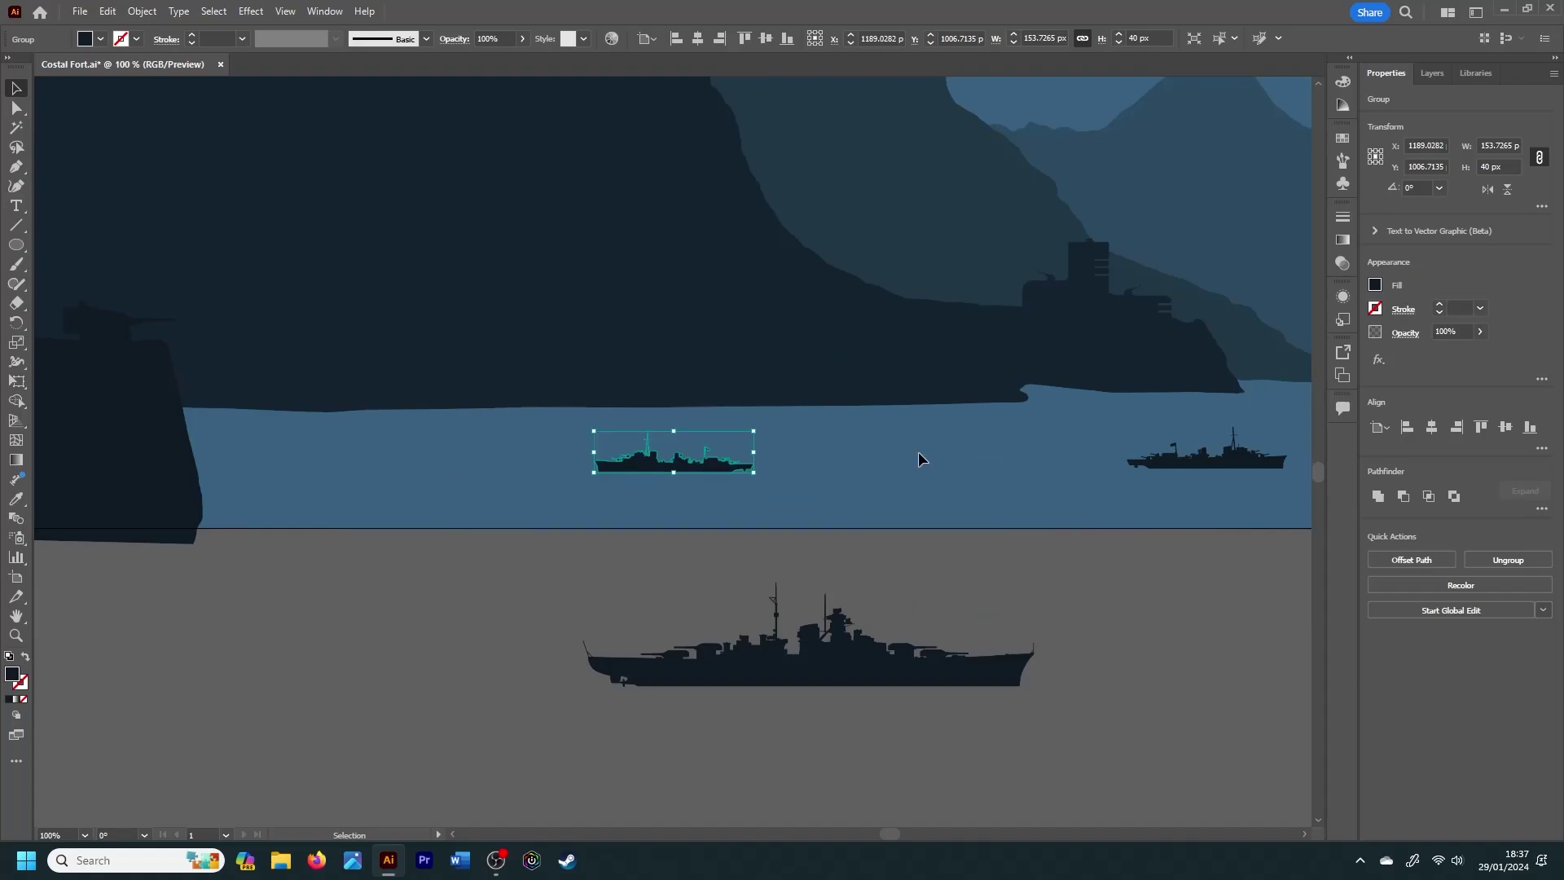
{"action": "key", "text": "ctrl+z"}
{"action": "key", "text": "ctrl+z"}
{"action": "key", "text": "ctrl+equal"}
{"action": "key", "text": "ctrl+equal"}
{"action": "key", "text": "ctrl+equal"}
{"action": "key", "text": "ctrl+equal"}
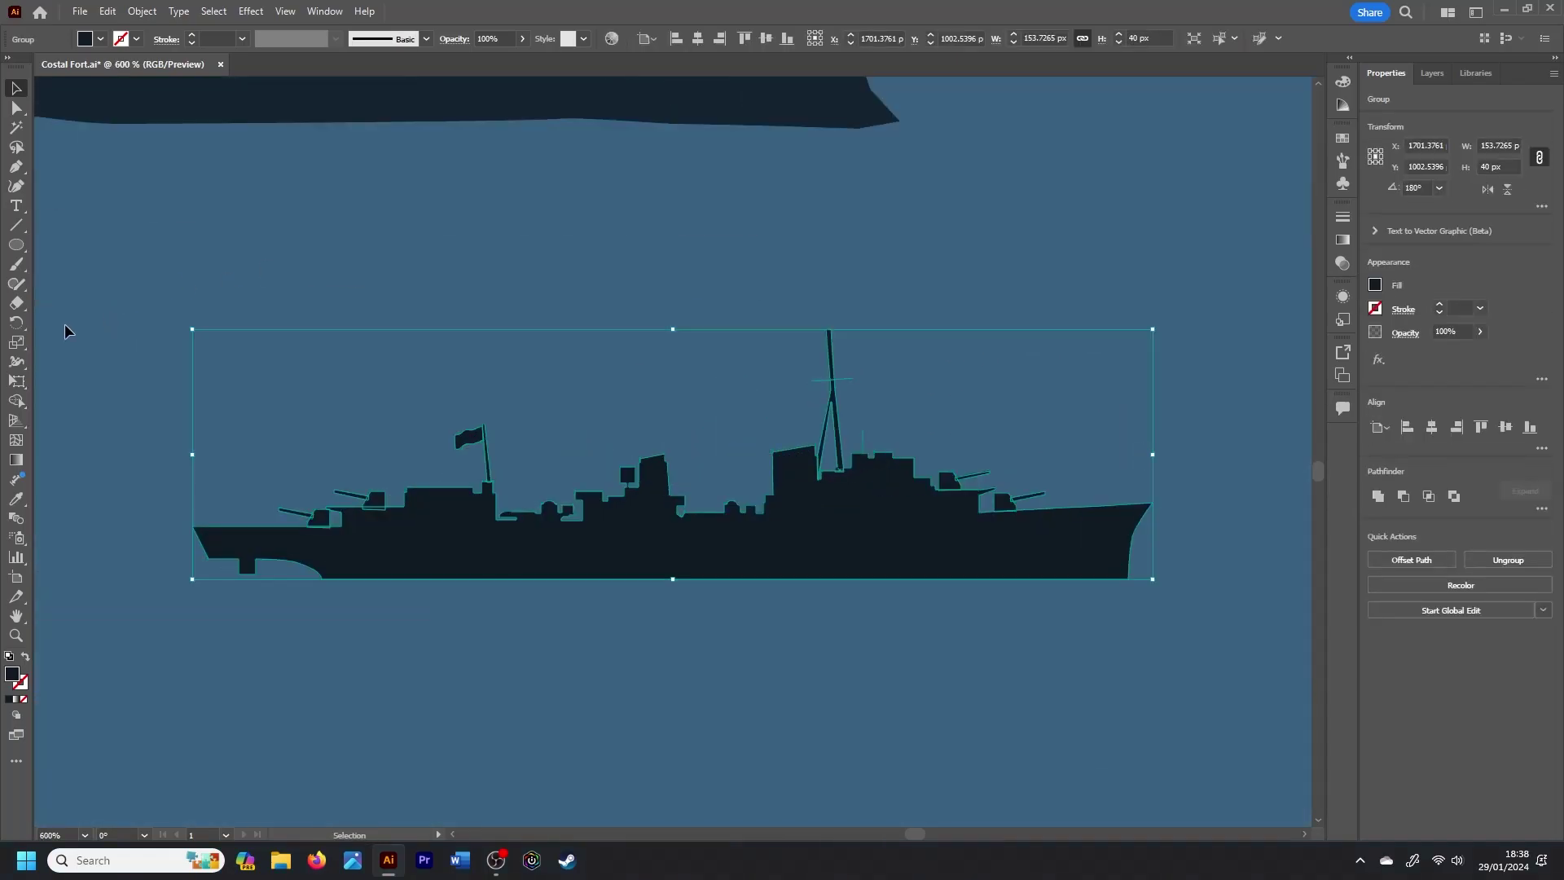
Step: Try a white-to-black gradient on the ship, undo it, and release its compound path
{"action": "left_click", "coordinate": [17, 460]}
{"action": "left_click", "coordinate": [1418, 426]}
{"action": "key", "text": "ctrl+z"}
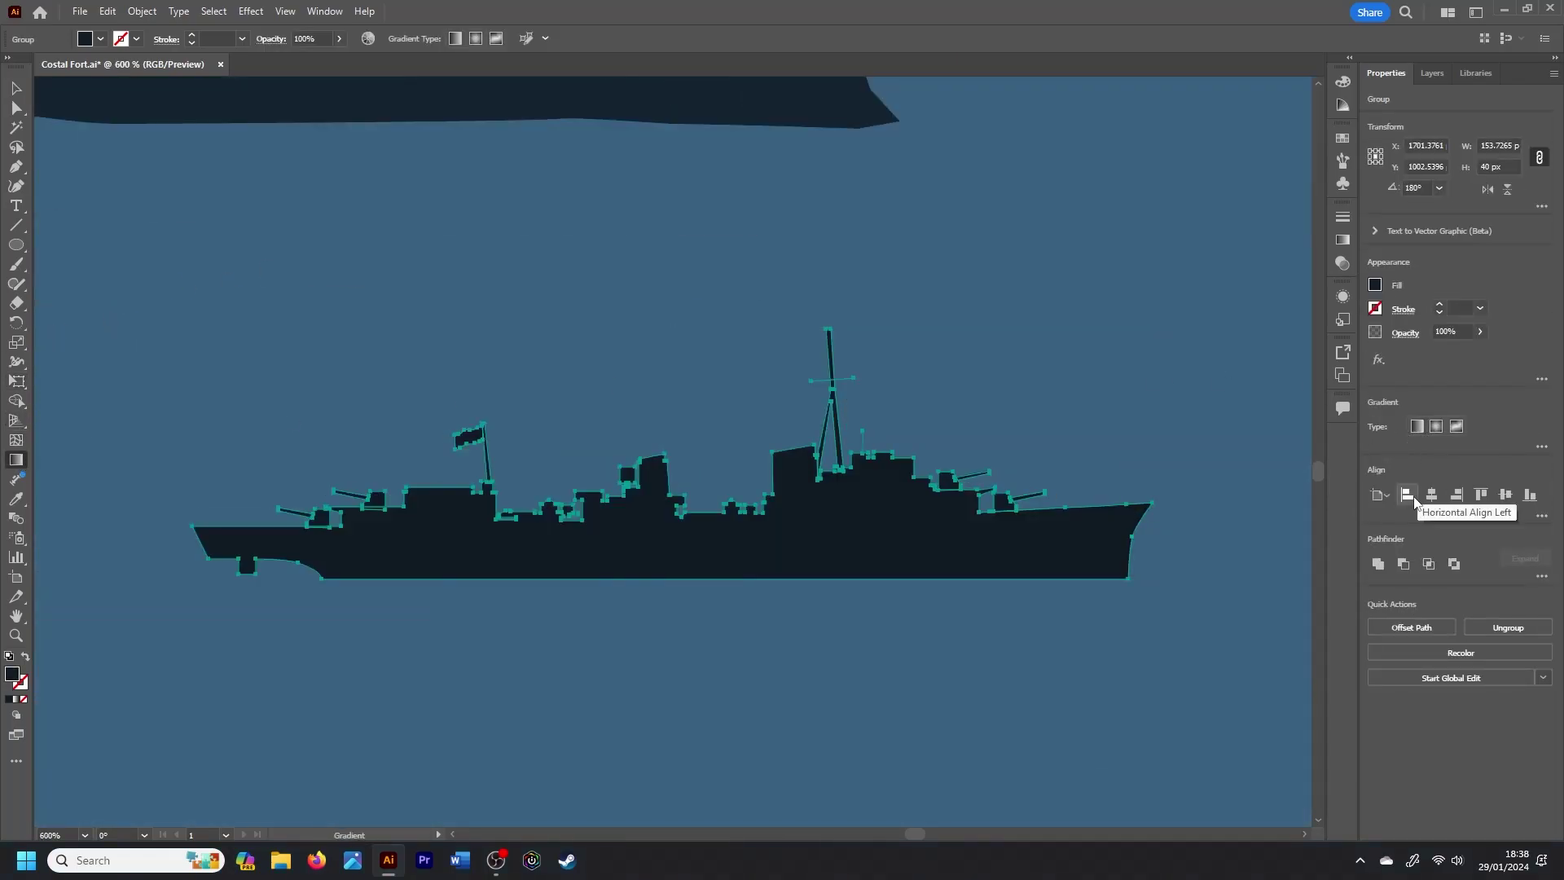
{"action": "key", "text": "v"}
{"action": "left_click", "coordinate": [1382, 493]}
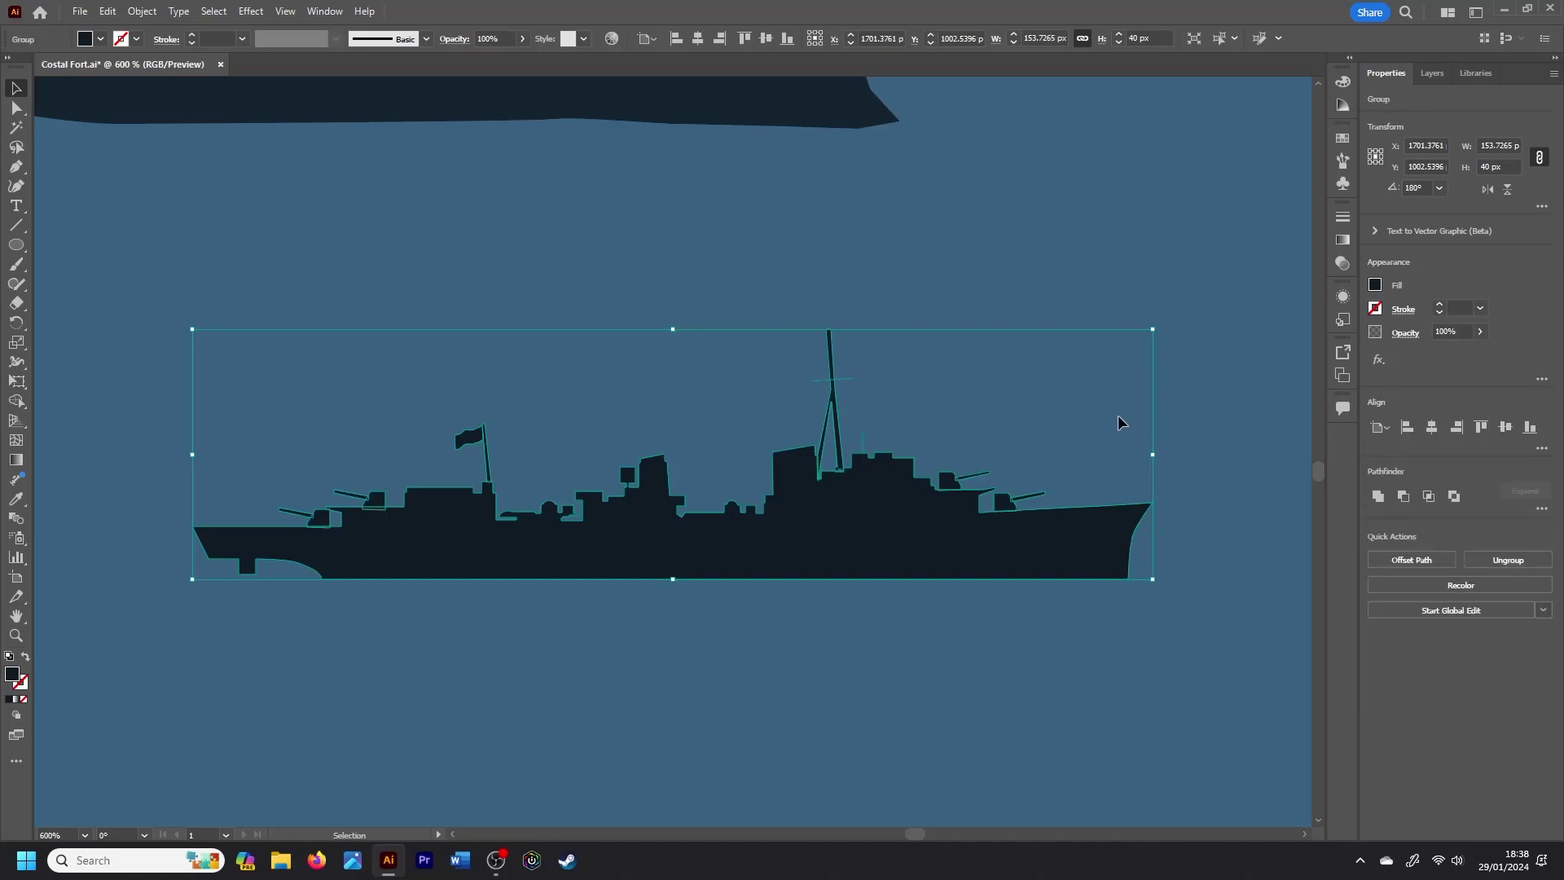
{"action": "left_click", "coordinate": [717, 446]}
{"action": "left_click", "coordinate": [386, 524]}
Step: Inside the ship group, give the mast crossbar and legs a black 1 pt stroke
{"action": "double_click", "coordinate": [847, 376]}
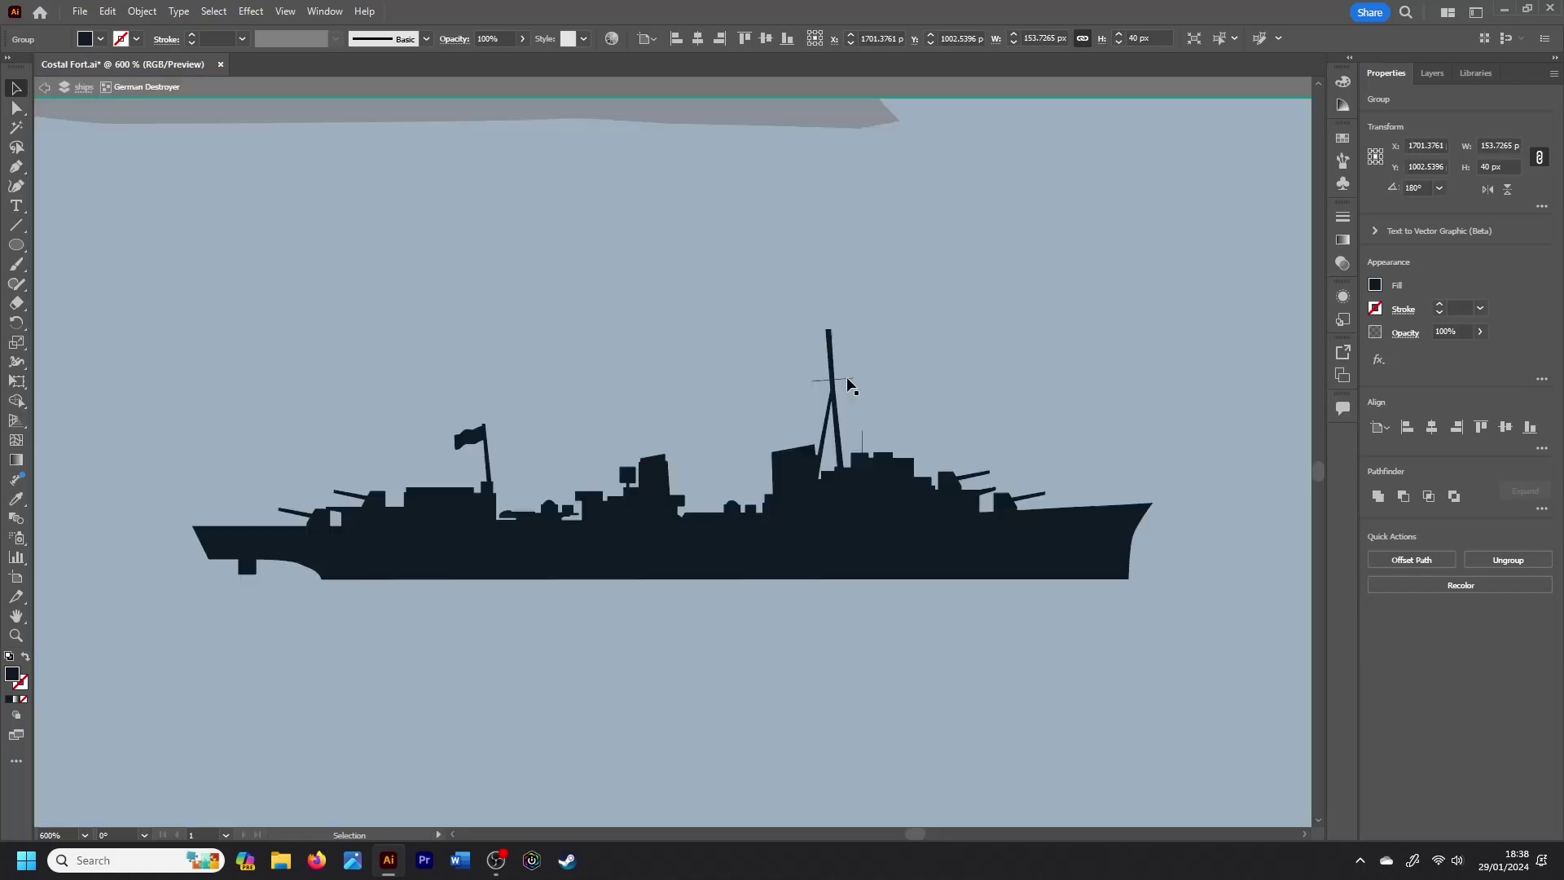
{"action": "left_click", "coordinate": [844, 376]}
{"action": "left_click", "coordinate": [838, 424]}
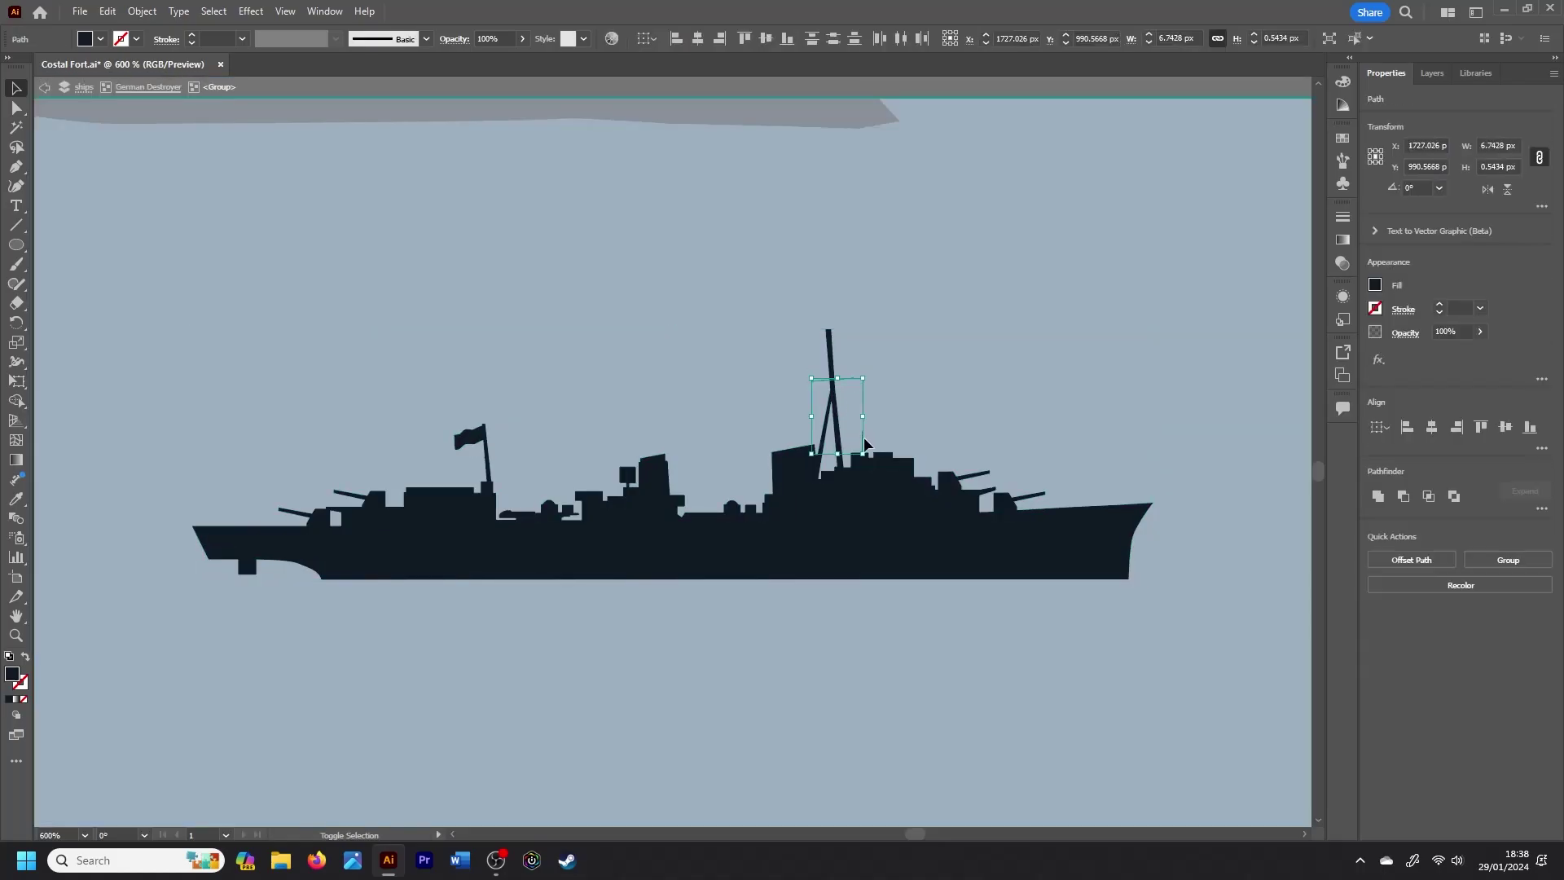
{"action": "left_click", "coordinate": [1374, 285]}
{"action": "left_click", "coordinate": [1375, 309]}
{"action": "left_click", "coordinate": [1231, 367]}
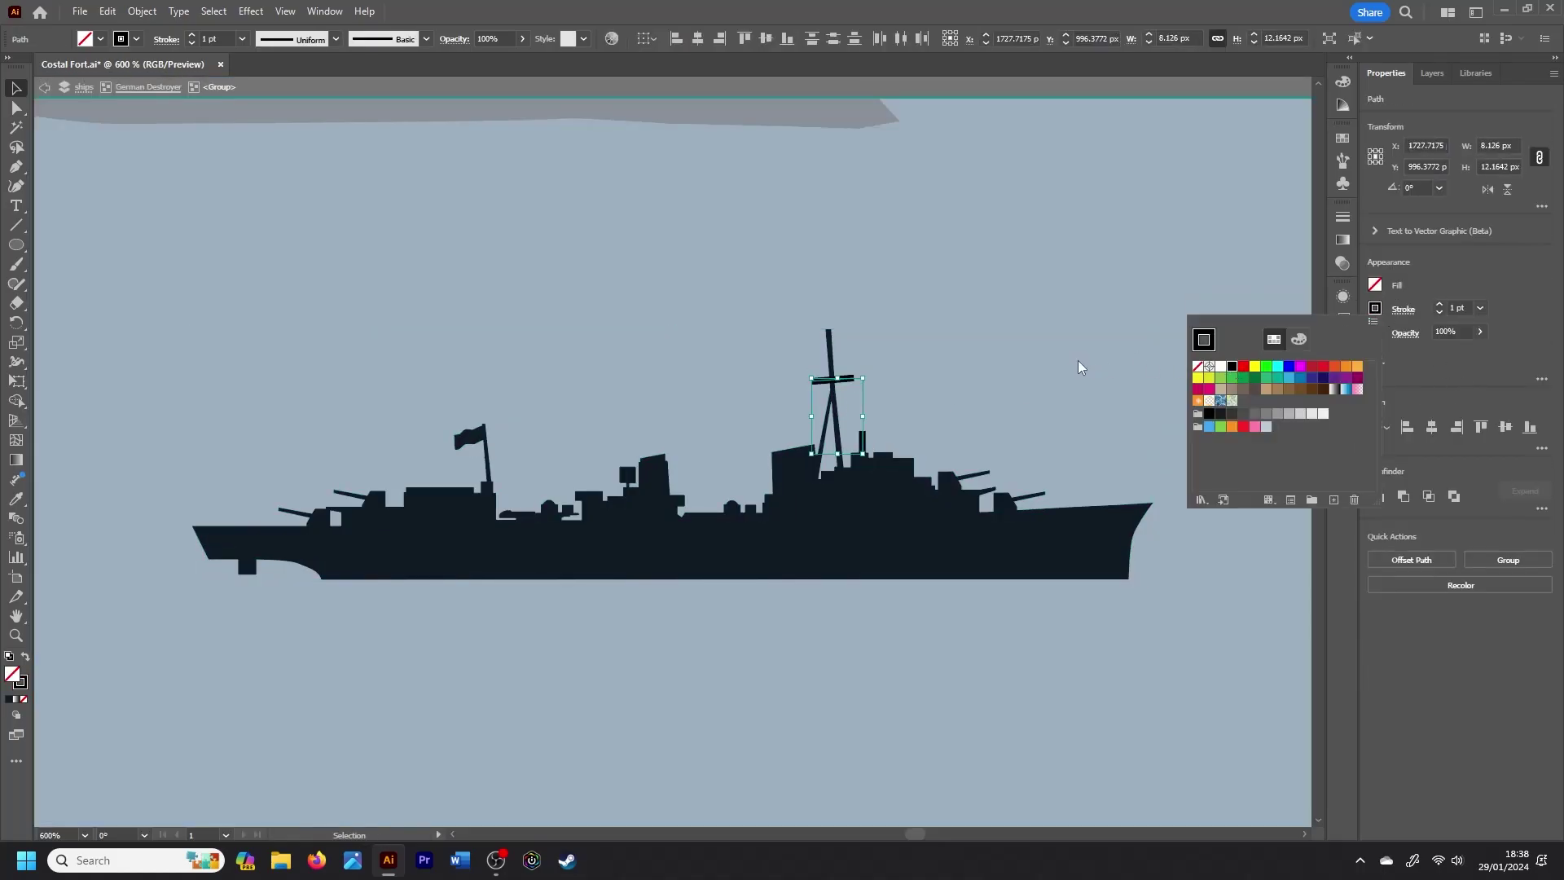
Step: Expand the stroked mast into filled shapes, exit isolation, and select the whole ship
{"action": "left_click", "coordinate": [141, 11]}
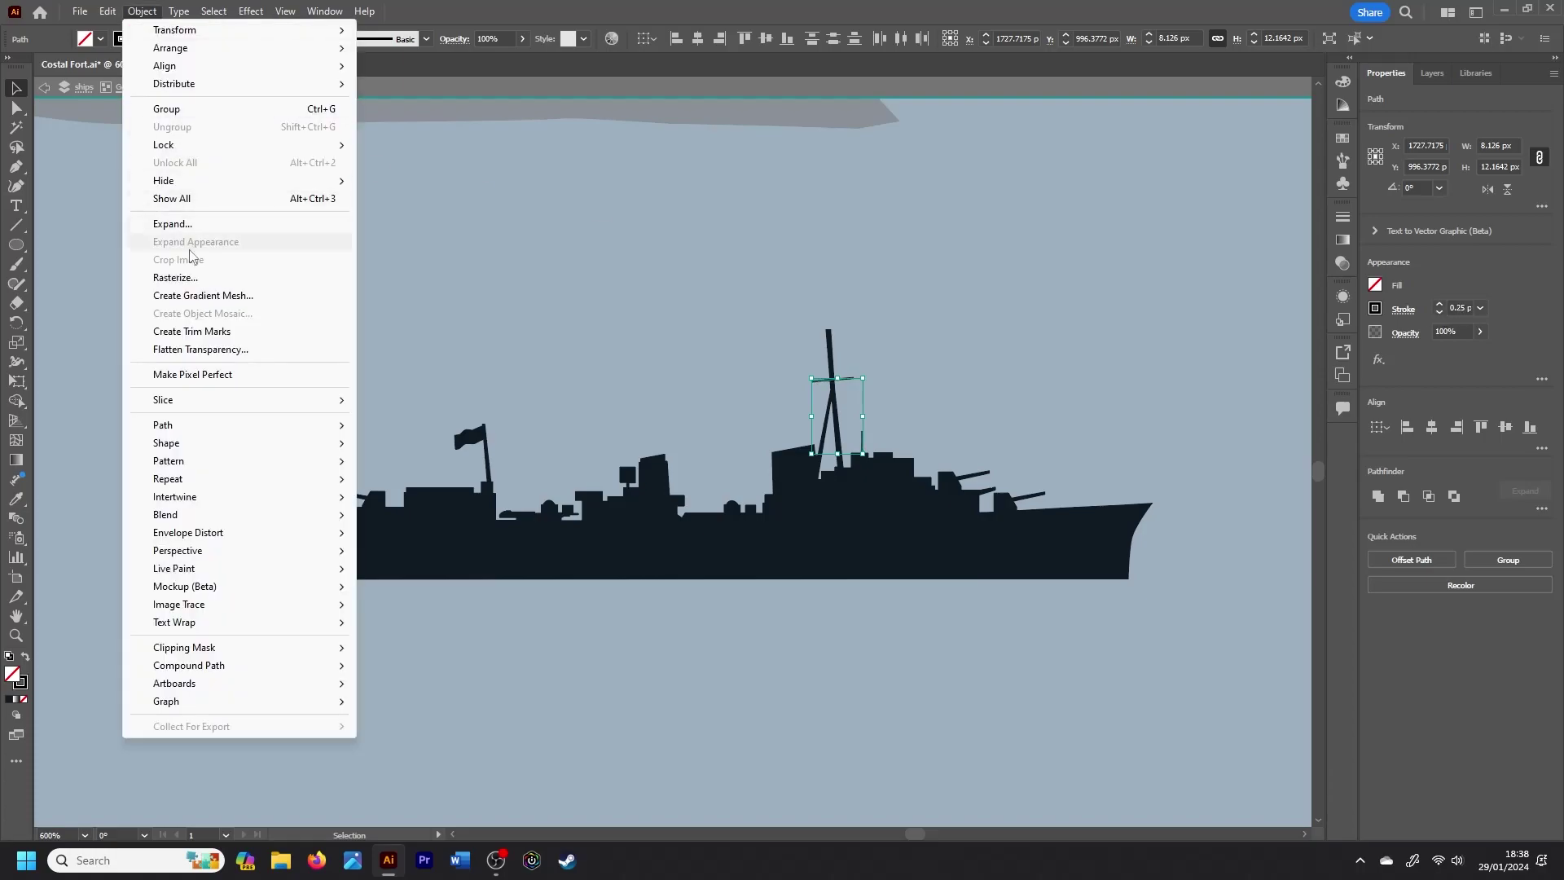
{"action": "left_click", "coordinate": [163, 217]}
{"action": "left_click", "coordinate": [789, 534]}
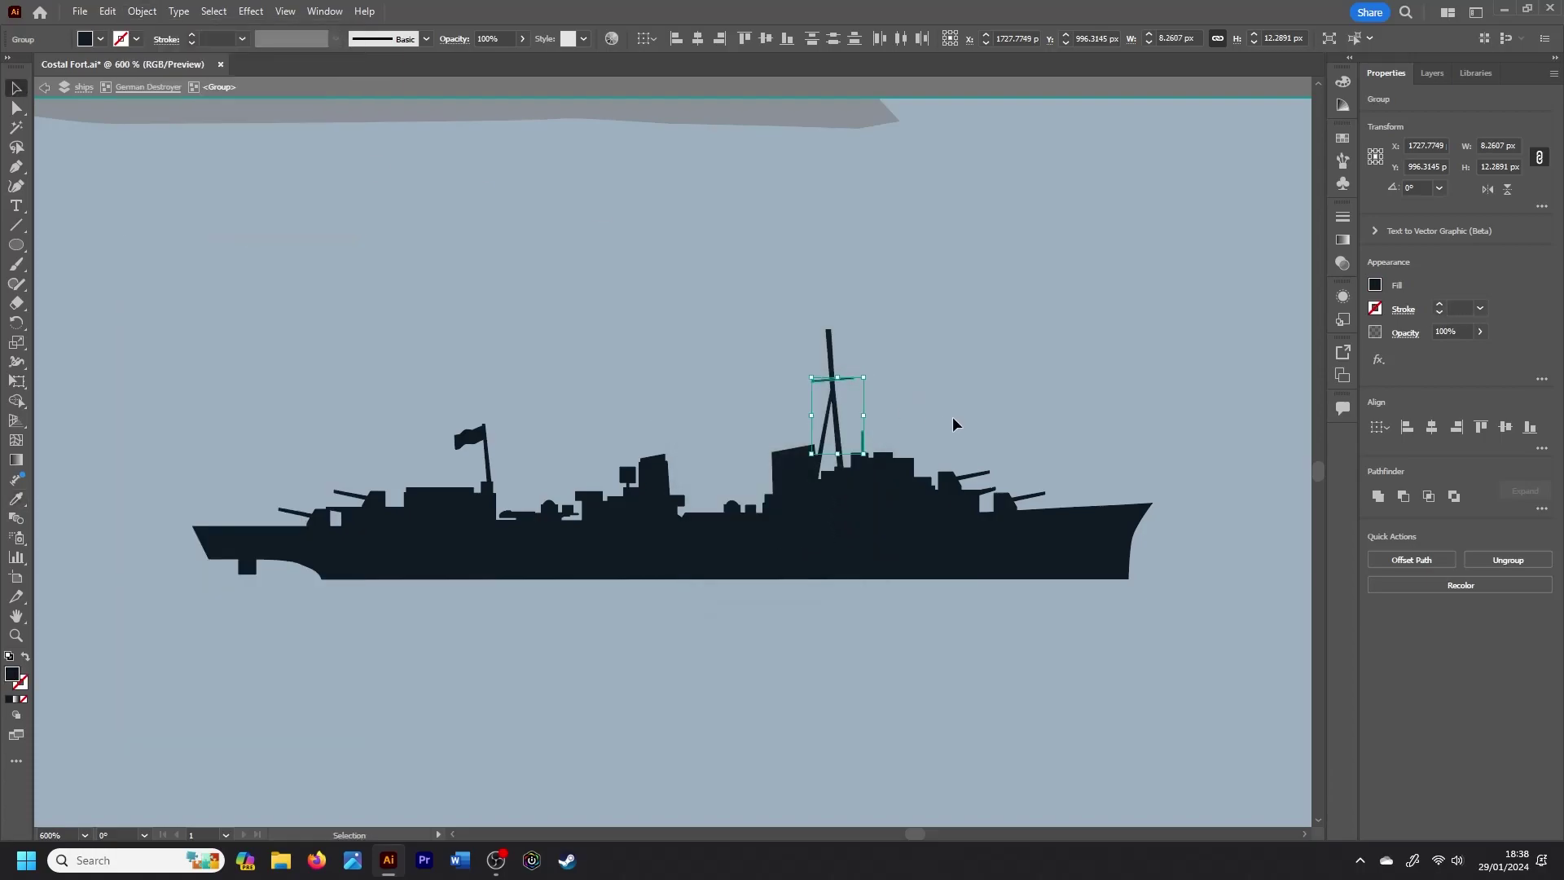
{"action": "double_click", "coordinate": [275, 659]}
{"action": "double_click", "coordinate": [1216, 531]}
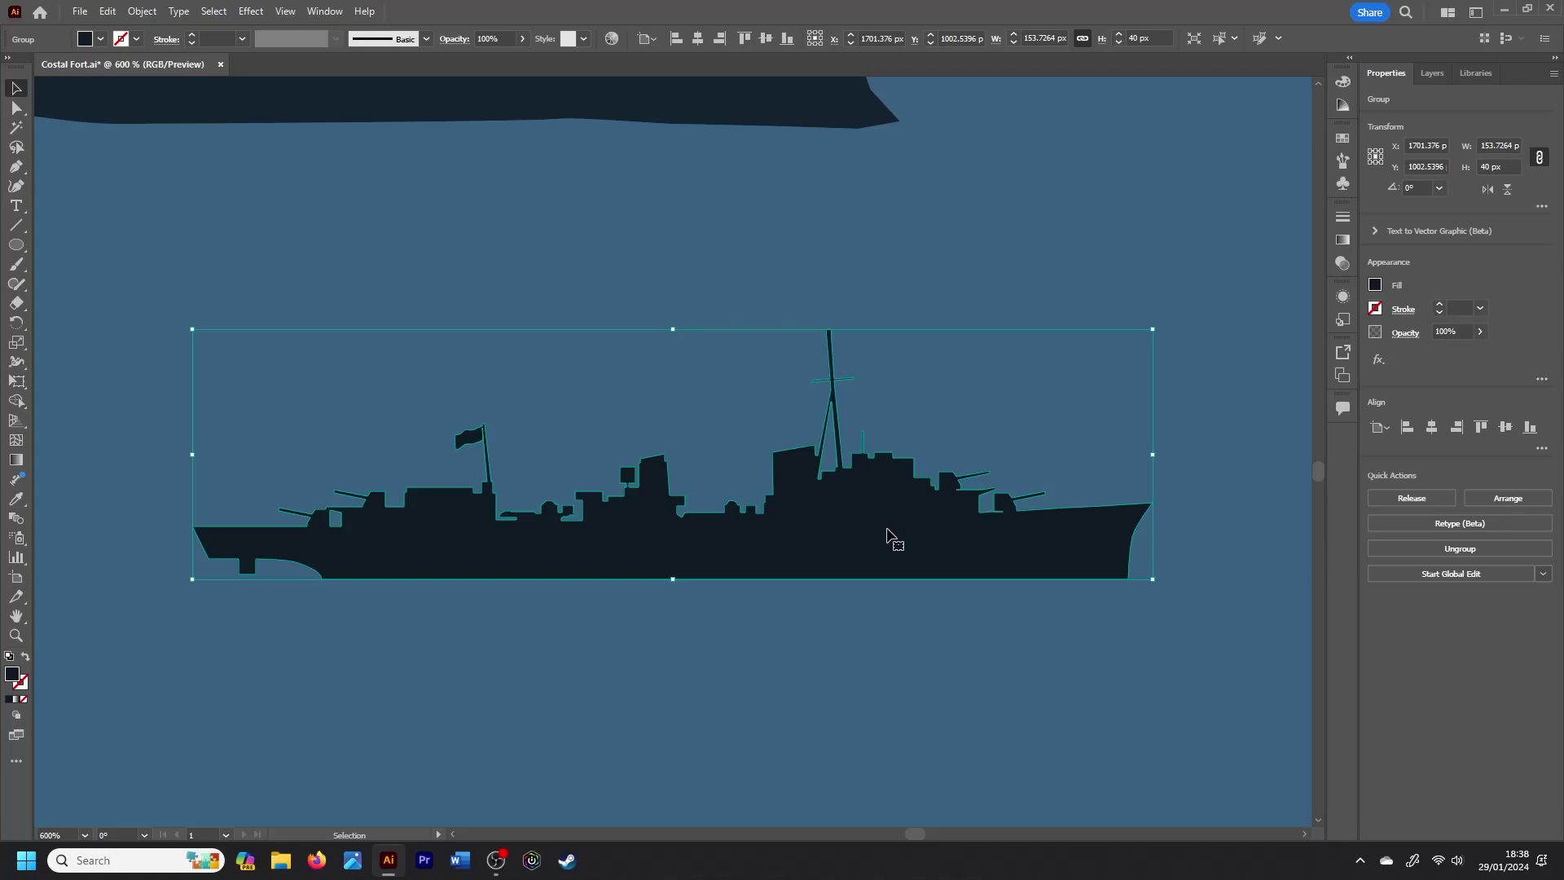
Step: Apply a linear gradient to the destroyer at a 90° angle
{"action": "left_click", "coordinate": [17, 460]}
{"action": "left_click", "coordinate": [1417, 426]}
{"action": "left_click", "coordinate": [1541, 446]}
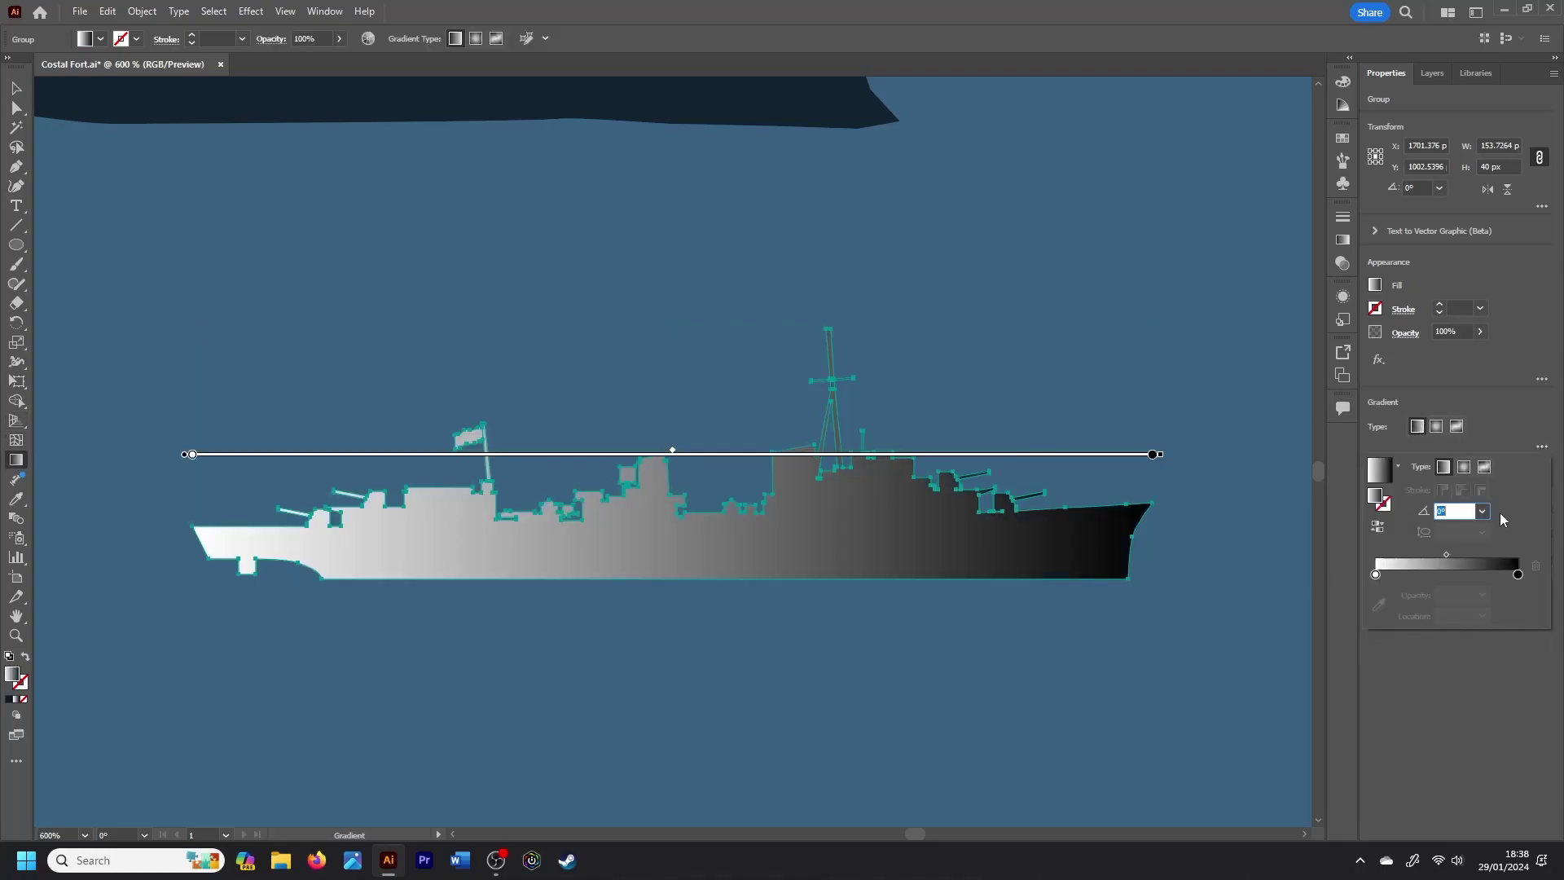
{"action": "left_click", "coordinate": [1481, 511]}
{"action": "left_click", "coordinate": [1466, 560]}
Step: Set the top gradient stop to the water colour sampled with the eyedropper
{"action": "double_click", "coordinate": [672, 580]}
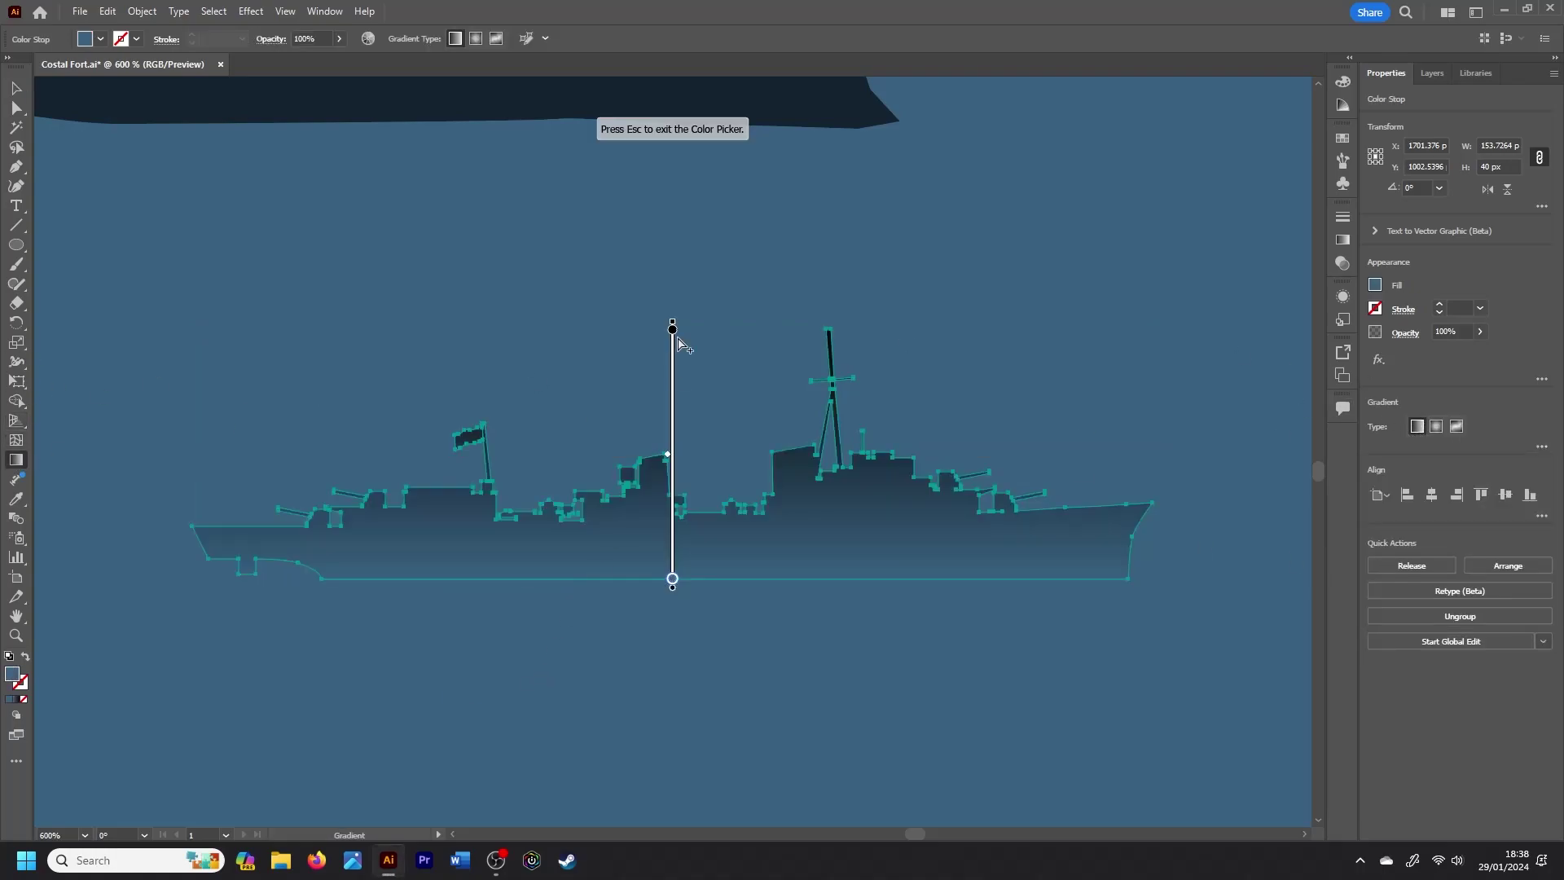
{"action": "double_click", "coordinate": [672, 328]}
{"action": "key", "text": "ctrl+minus"}
{"action": "key", "text": "ctrl+minus"}
{"action": "key", "text": "ctrl+minus"}
{"action": "double_click", "coordinate": [674, 420]}
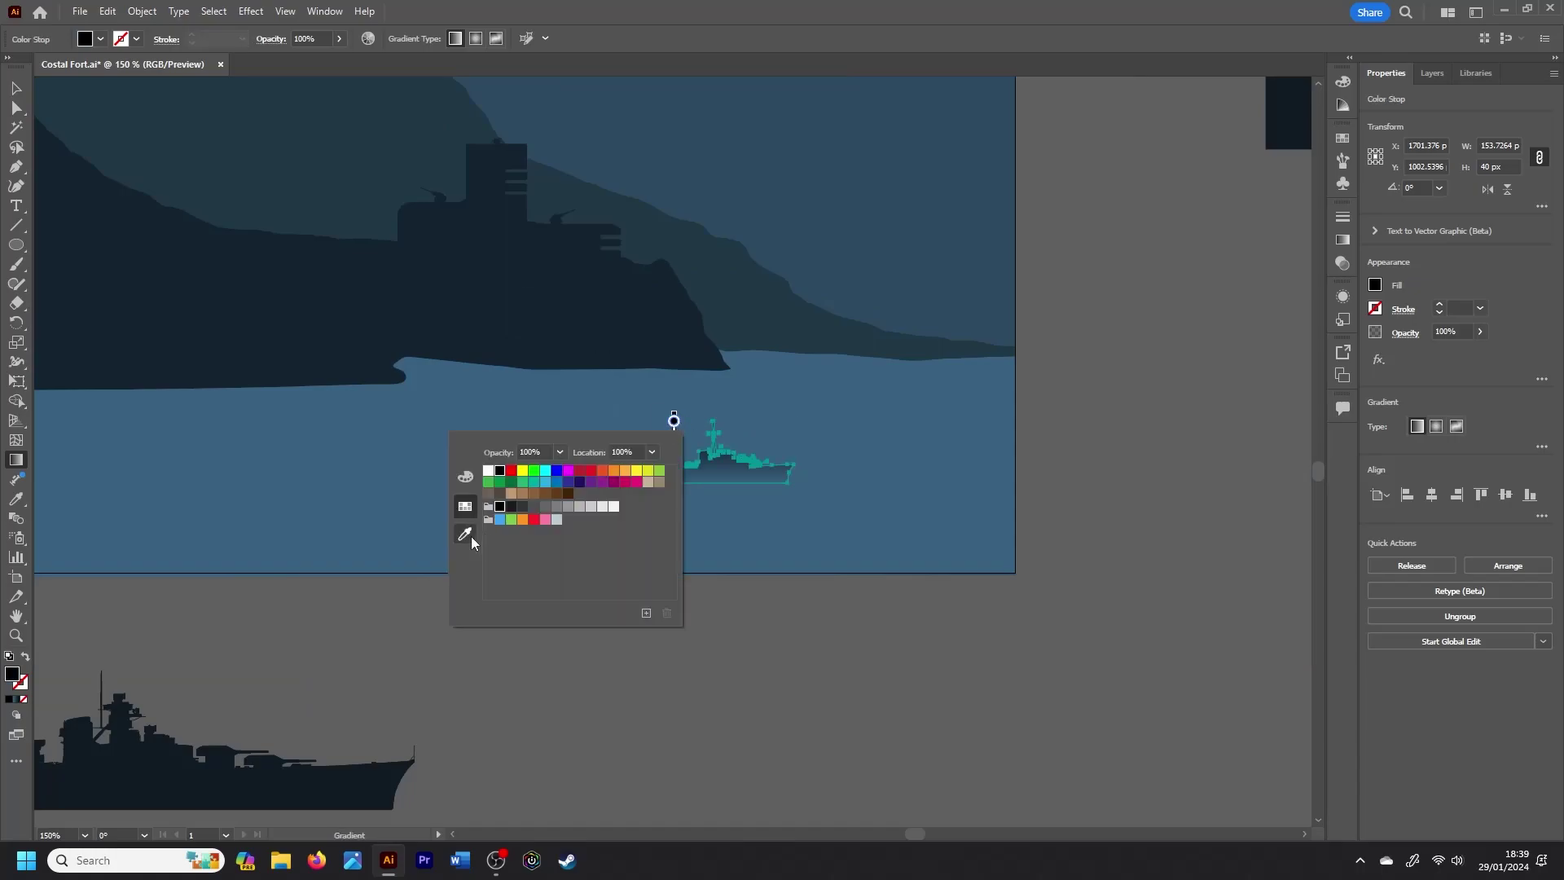
{"action": "left_click", "coordinate": [467, 534]}
{"action": "left_click", "coordinate": [560, 390]}
{"action": "key", "text": "v"}
{"action": "key", "text": "ctrl+plus"}
{"action": "key", "text": "ctrl+plus"}
{"action": "key", "text": "ctrl+plus"}
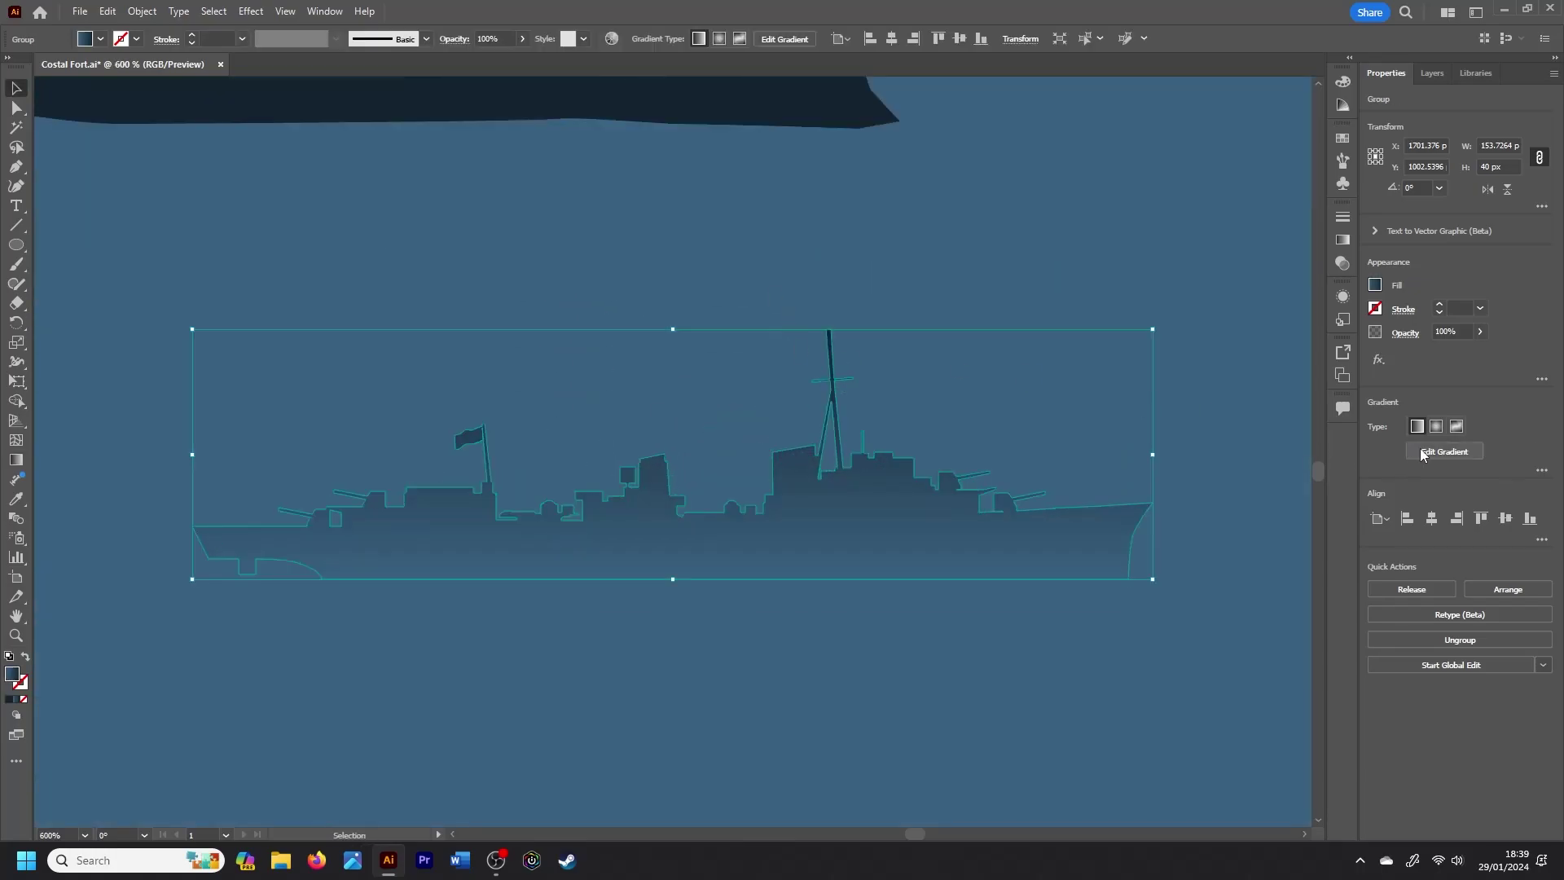
Step: Drag the gradient stop down so the ship darkens toward the waterline
{"action": "left_click", "coordinate": [1423, 454]}
{"action": "left_click_drag", "start_coordinate": [674, 332], "coordinate": [670, 576]}
{"action": "key", "text": "v"}
{"action": "key", "text": "g"}
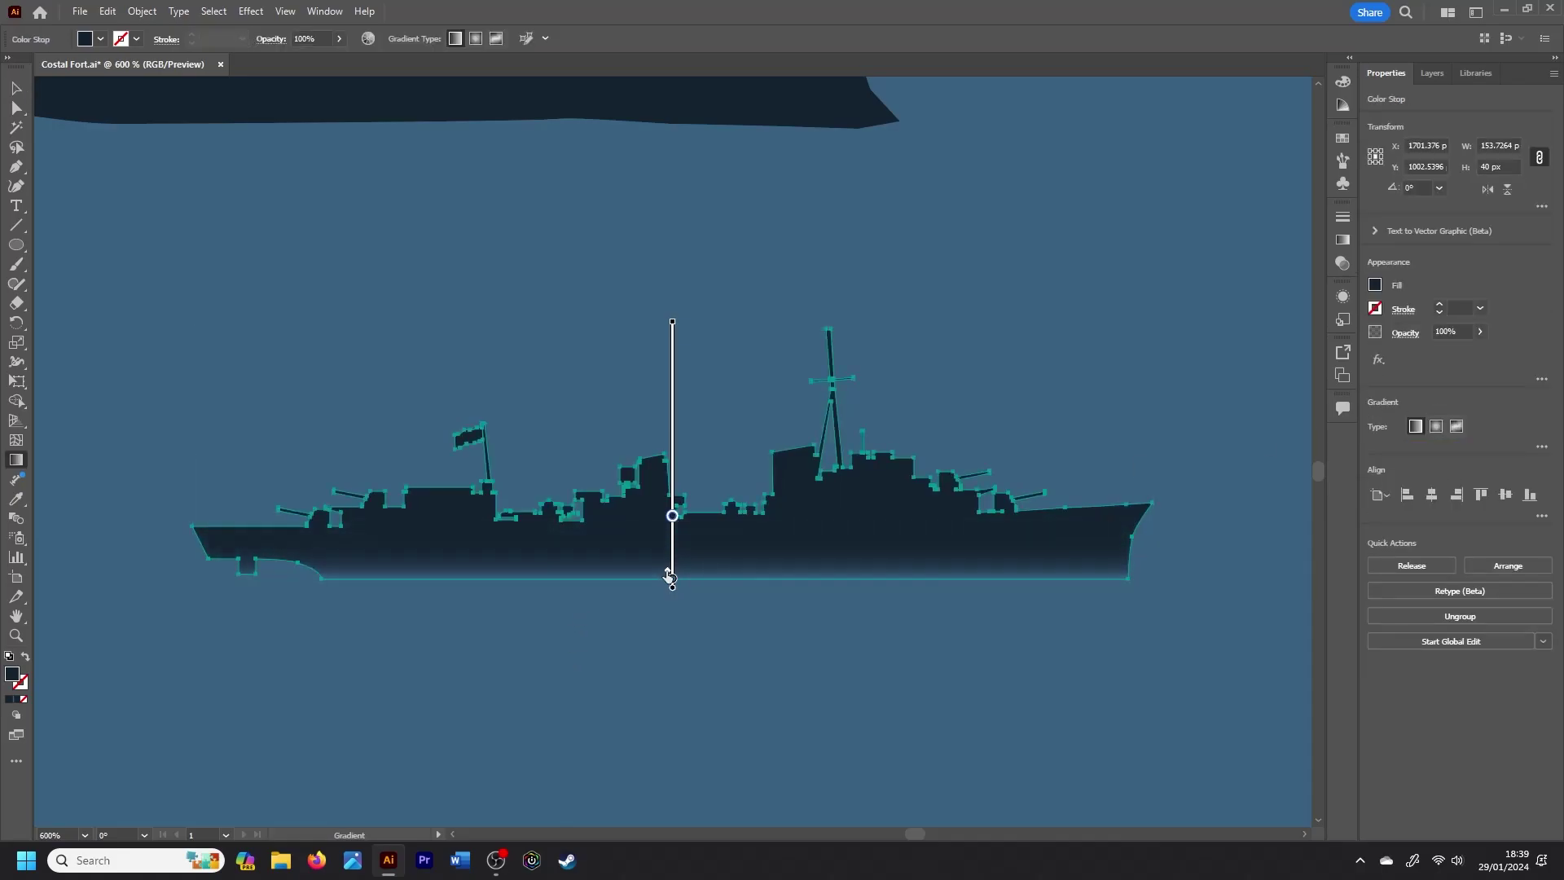
{"action": "key", "text": "v"}
{"action": "left_click", "coordinate": [676, 649]}
{"action": "left_click", "coordinate": [684, 562]}
Step: Flip a copy of the ship vertically, move it below as a reflection, and lower its opacity
{"action": "key", "text": "i"}
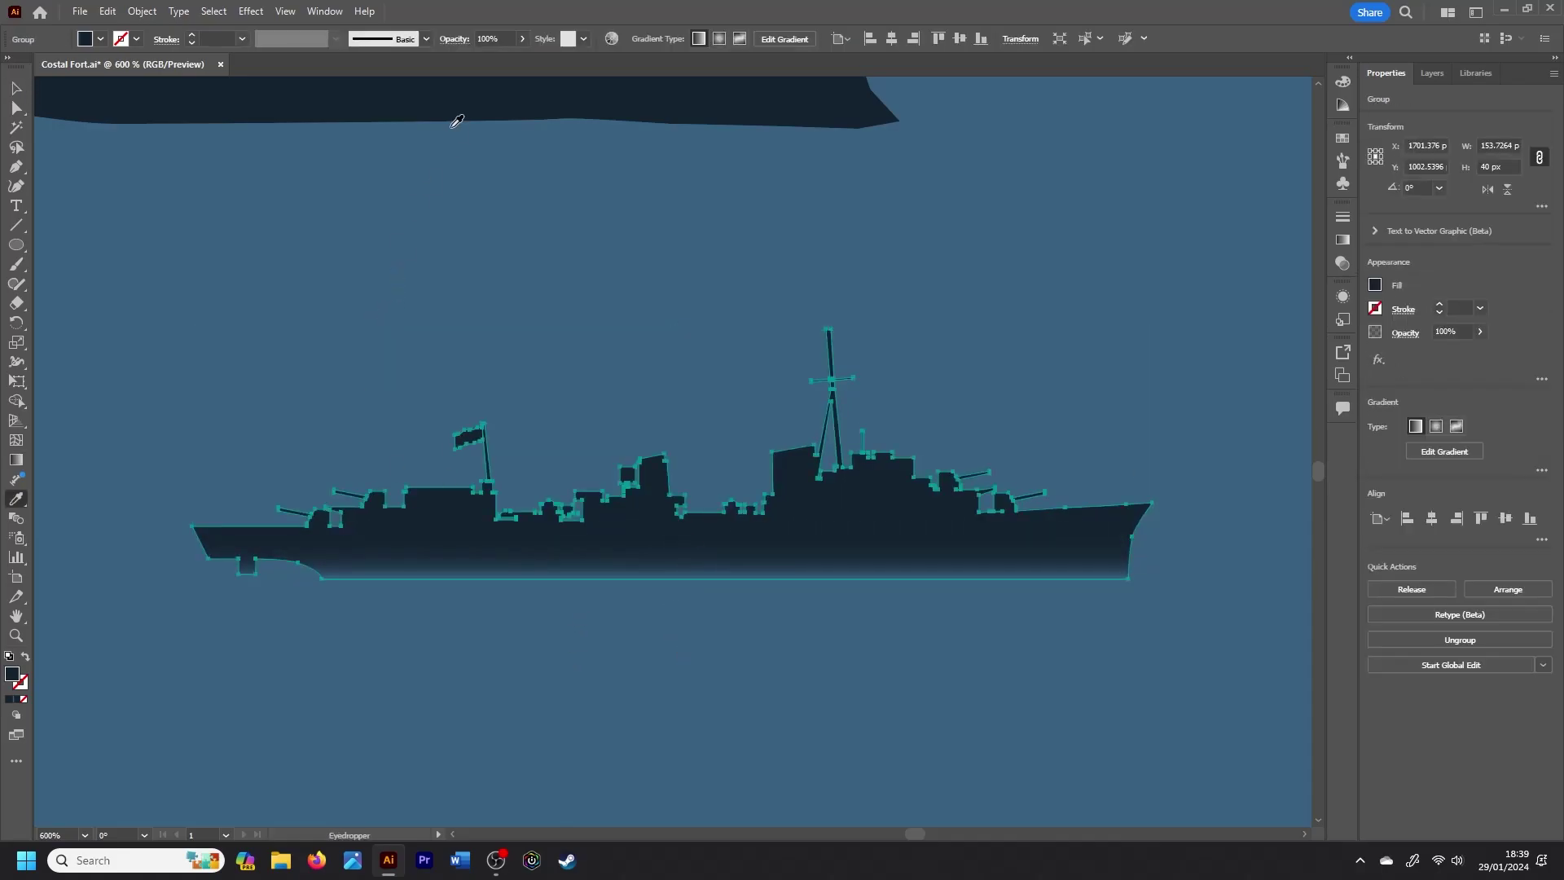
{"action": "key", "text": "v"}
{"action": "left_click", "coordinate": [1507, 189]}
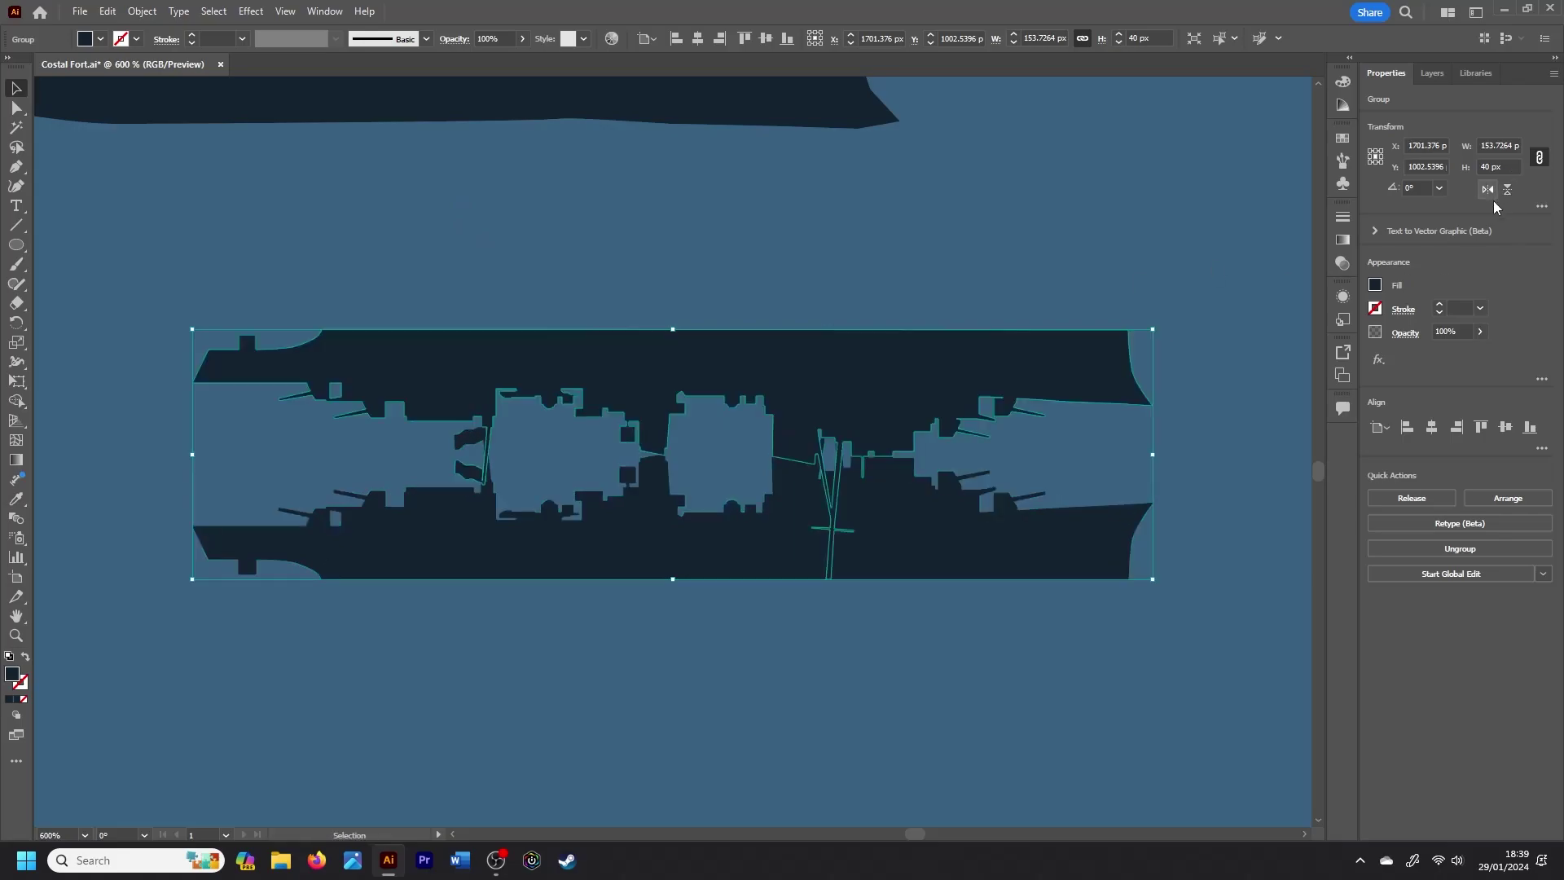
{"action": "left_click_drag", "start_coordinate": [897, 387], "coordinate": [895, 633]}
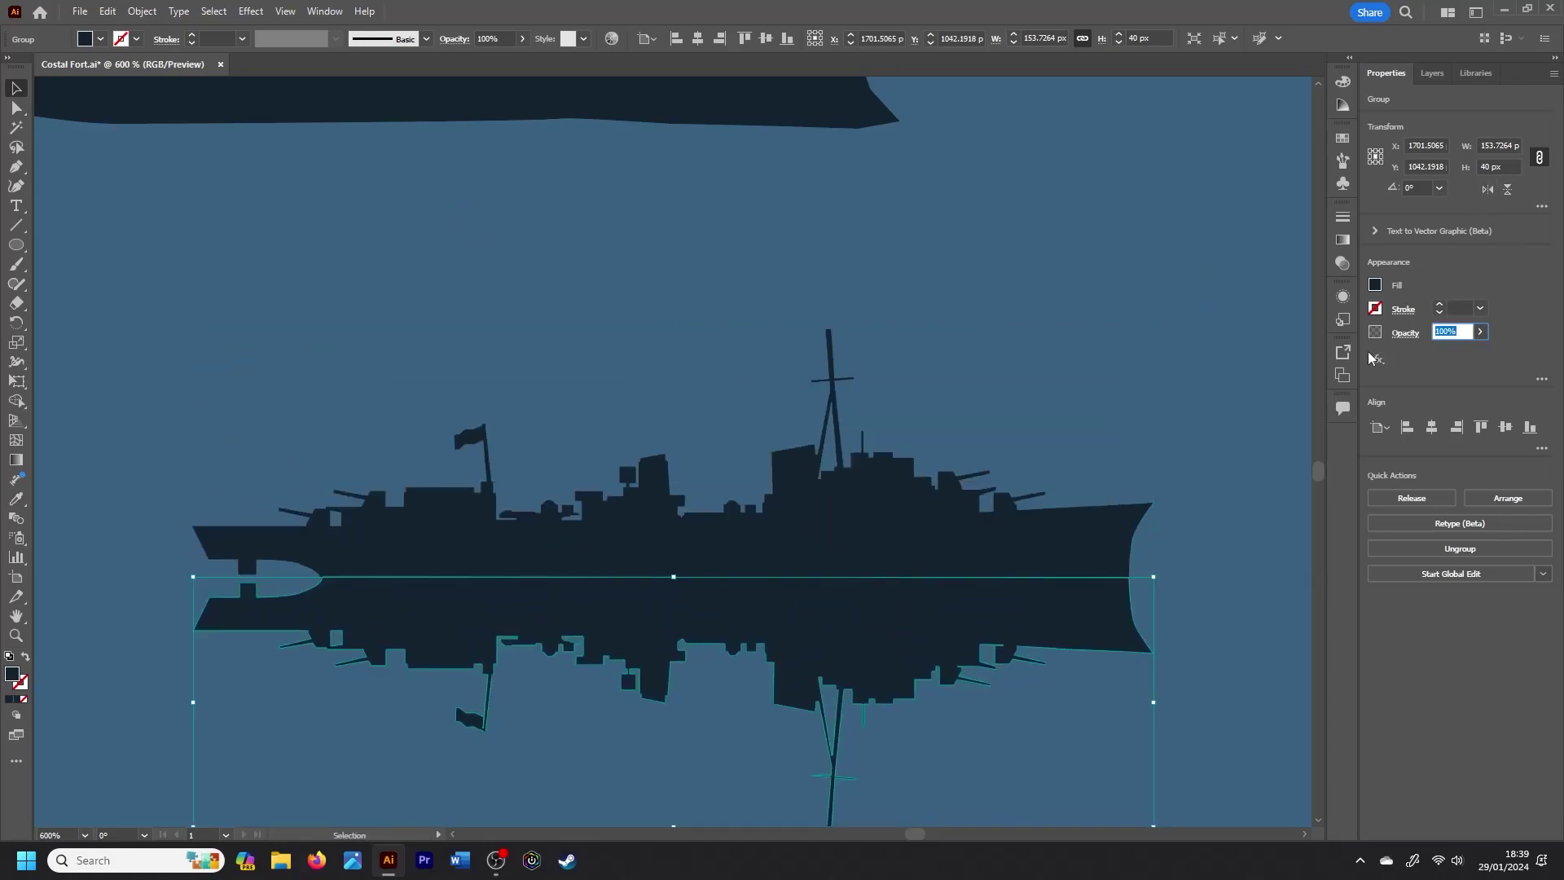
{"action": "type", "text": "101"}
{"action": "left_click", "coordinate": [1149, 561]}
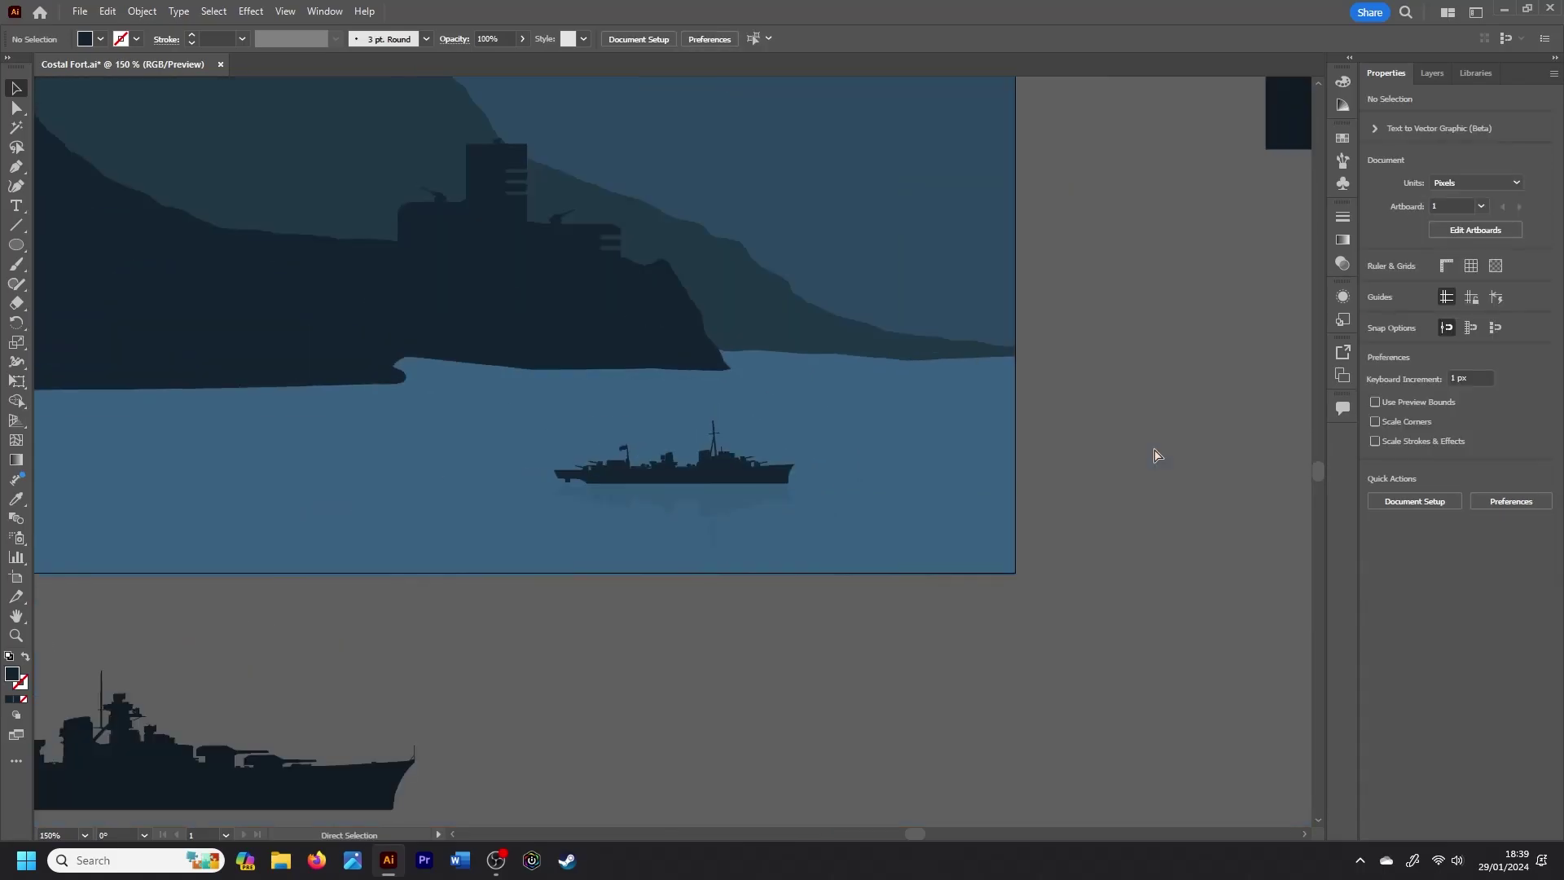
{"action": "key", "text": "ctrl+plus"}
Step: Move and then delete the uneven hull-bottom anchor with Direct Selection
{"action": "left_click", "coordinate": [222, 591]}
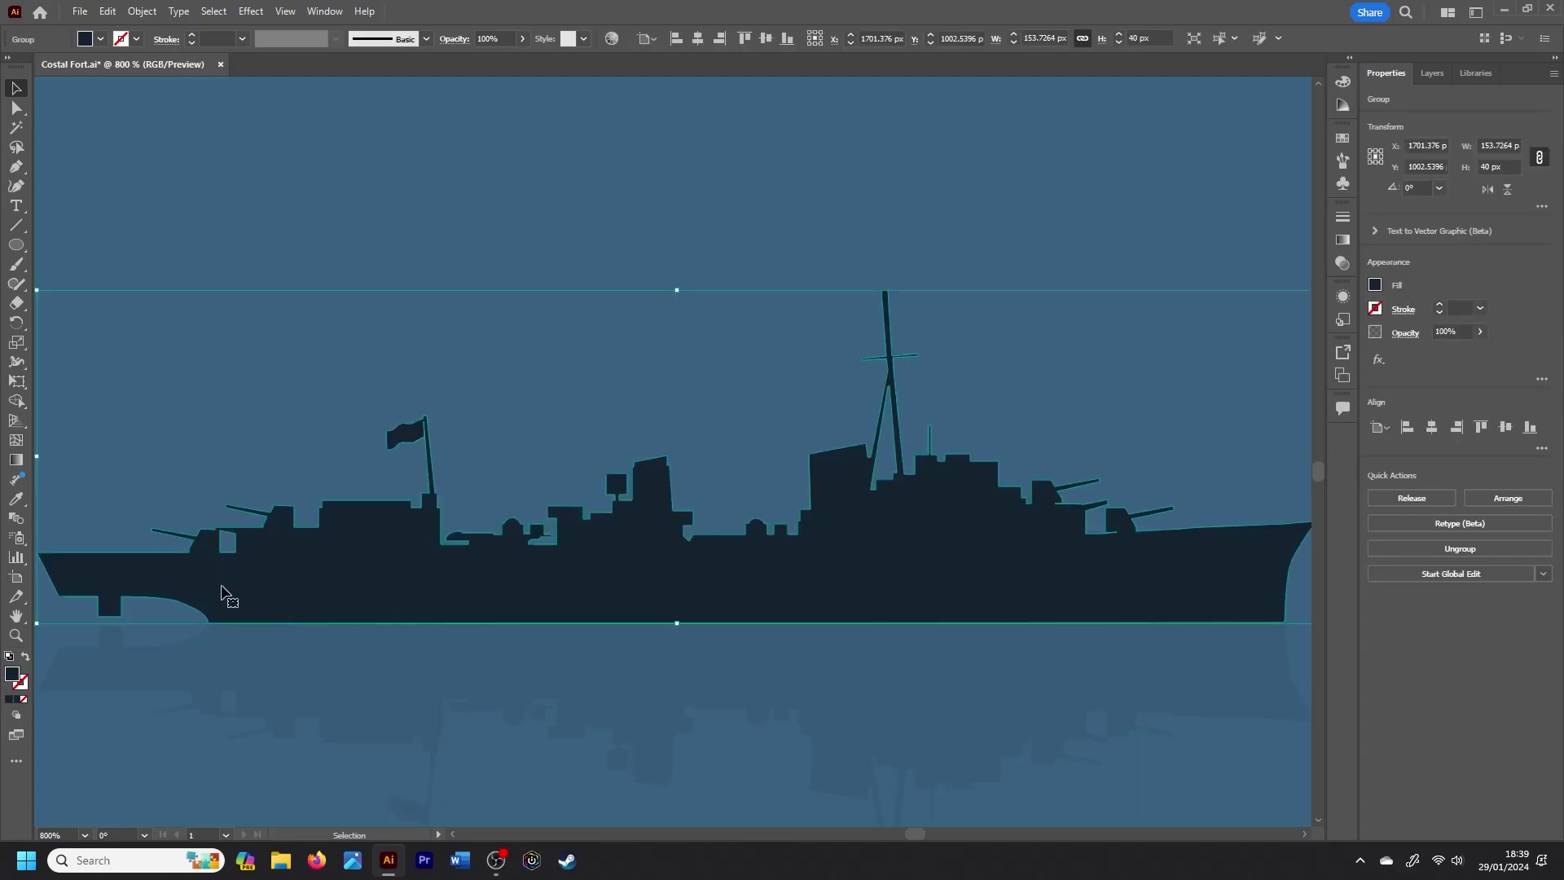
{"action": "key", "text": "a"}
{"action": "left_click", "coordinate": [209, 604]}
{"action": "left_click_drag", "start_coordinate": [210, 608], "coordinate": [209, 622]}
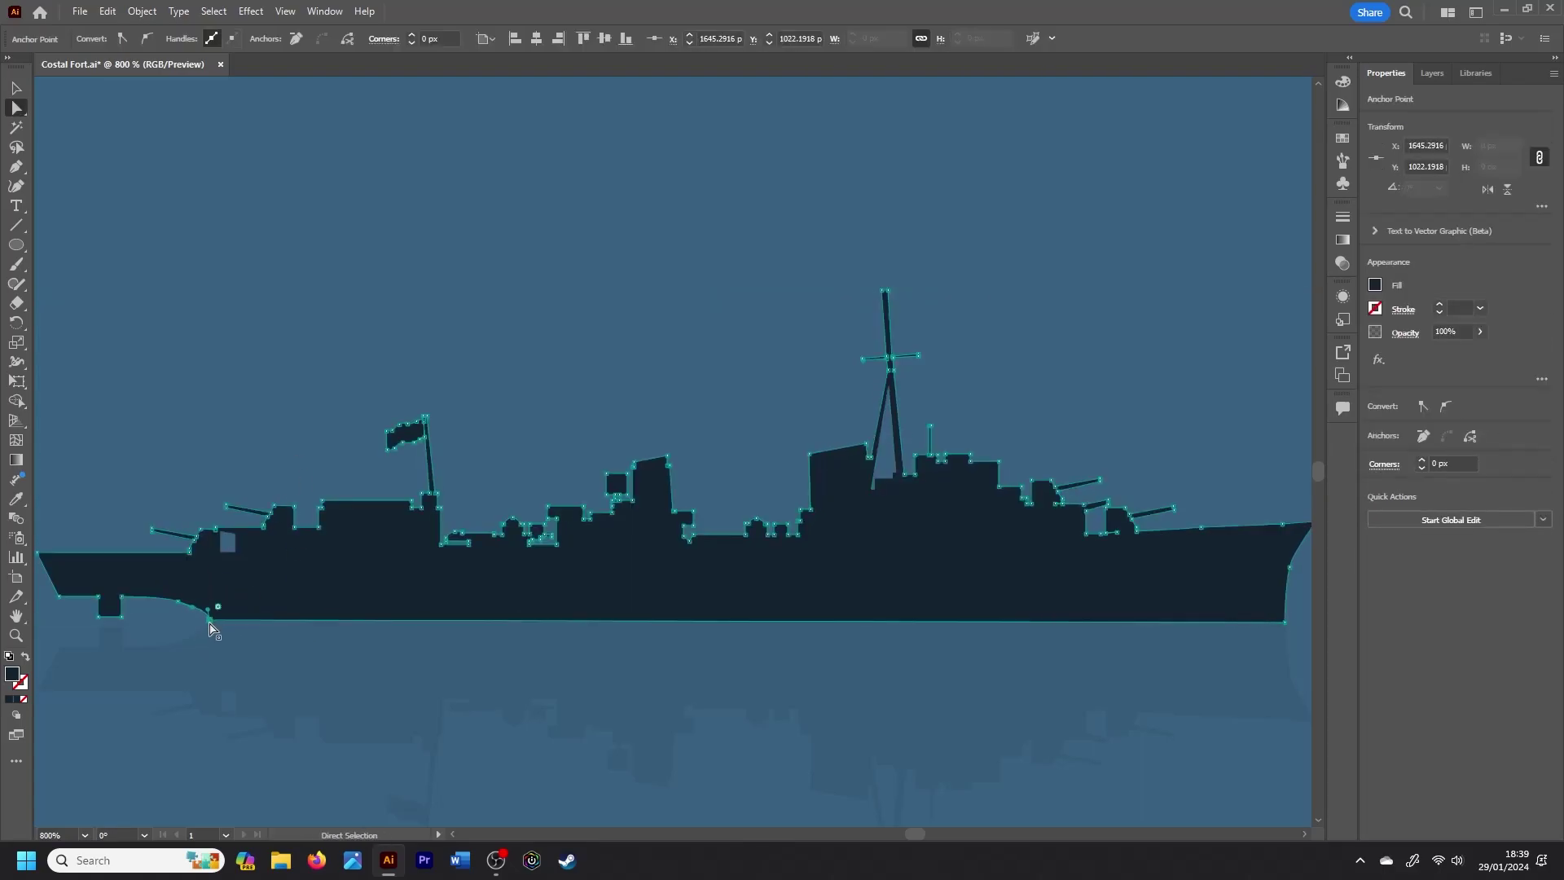
{"action": "key", "text": "Delete"}
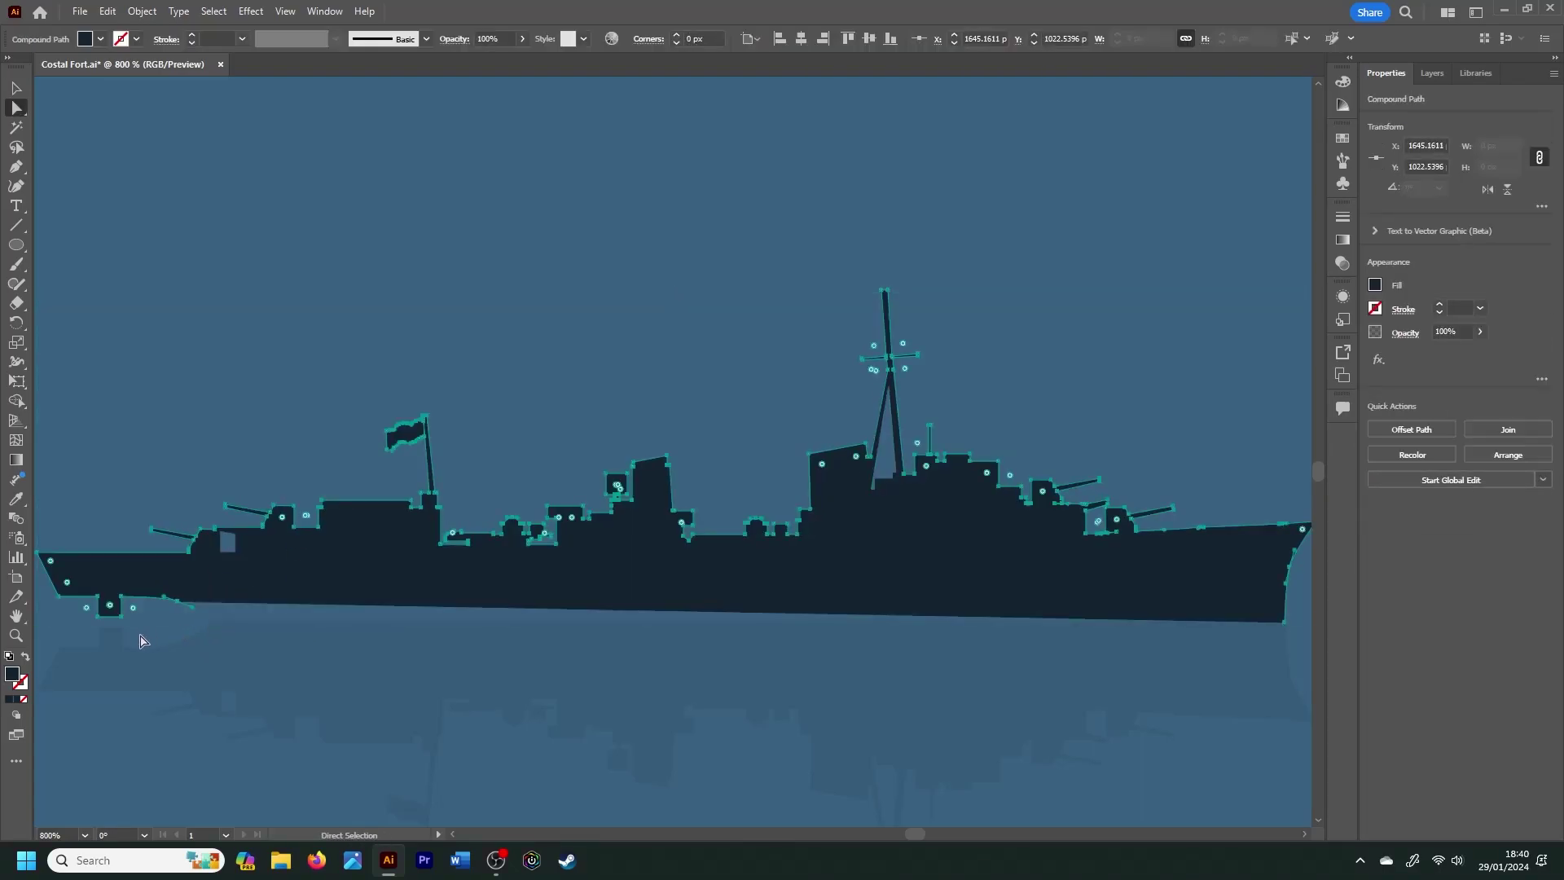
Step: Redraw a straight hull bottom with the Pen and raise the bow anchor level
{"action": "key", "text": "p"}
{"action": "left_click", "coordinate": [121, 597]}
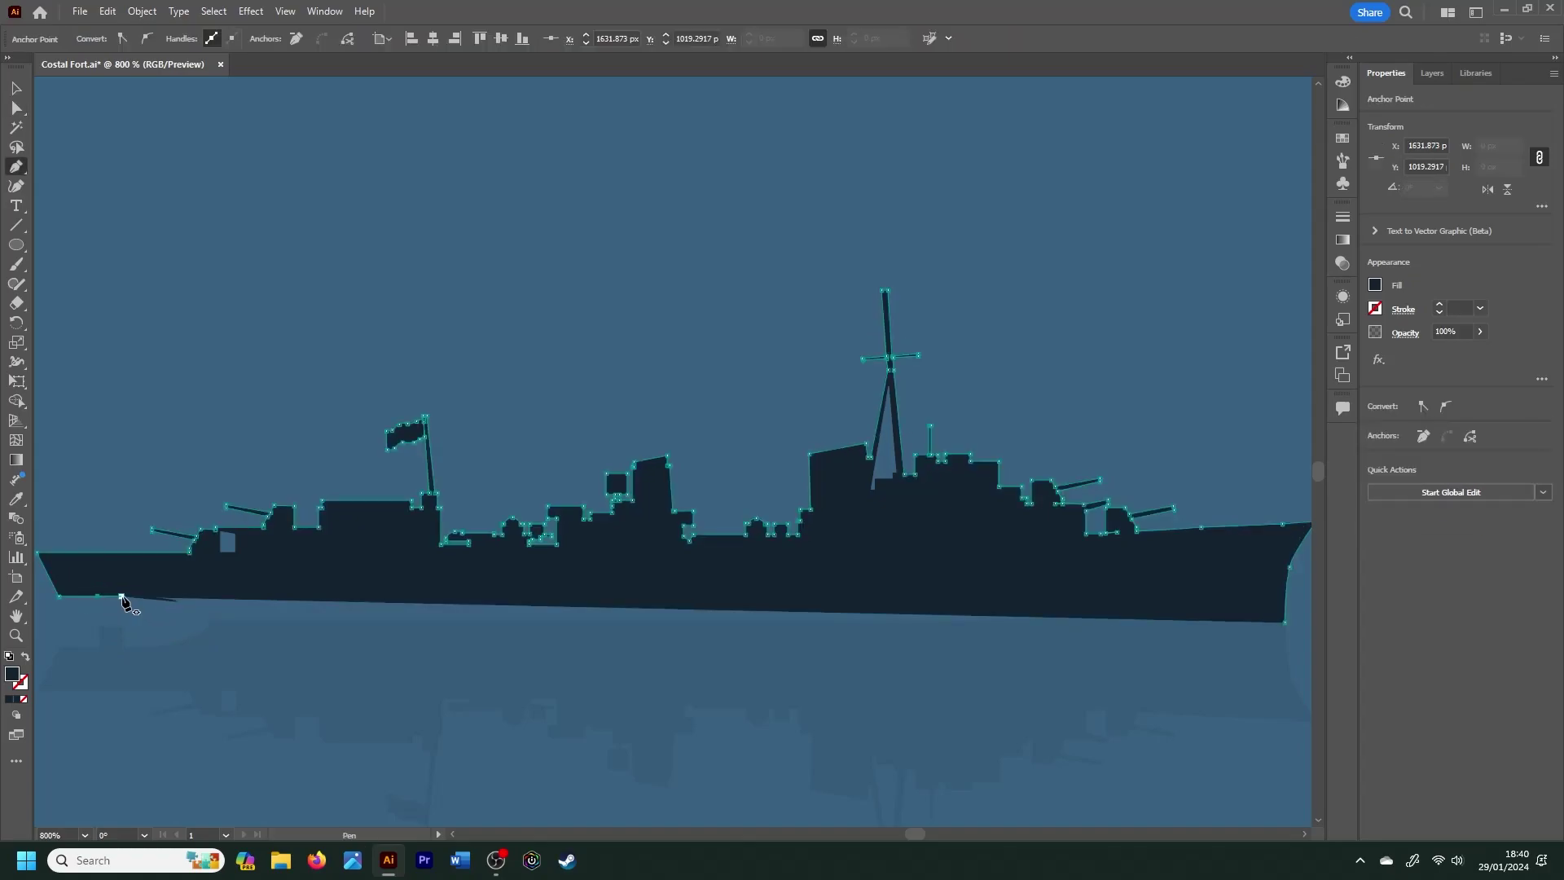
{"action": "left_click", "coordinate": [176, 600]}
{"action": "left_click", "coordinate": [1283, 622]}
{"action": "key", "text": "a"}
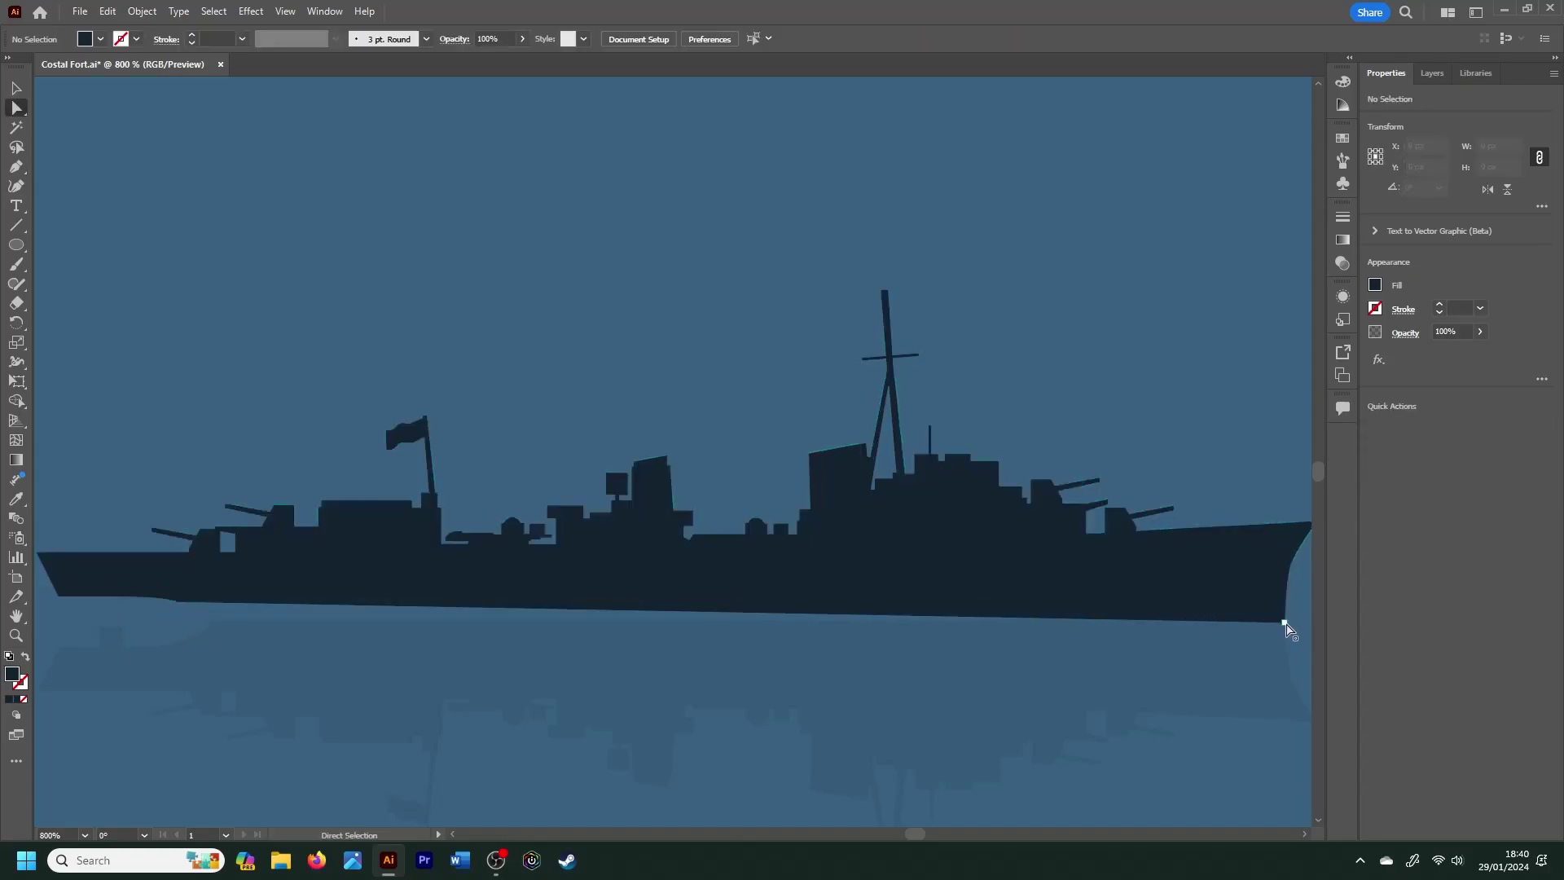
{"action": "left_click", "coordinate": [1266, 643]}
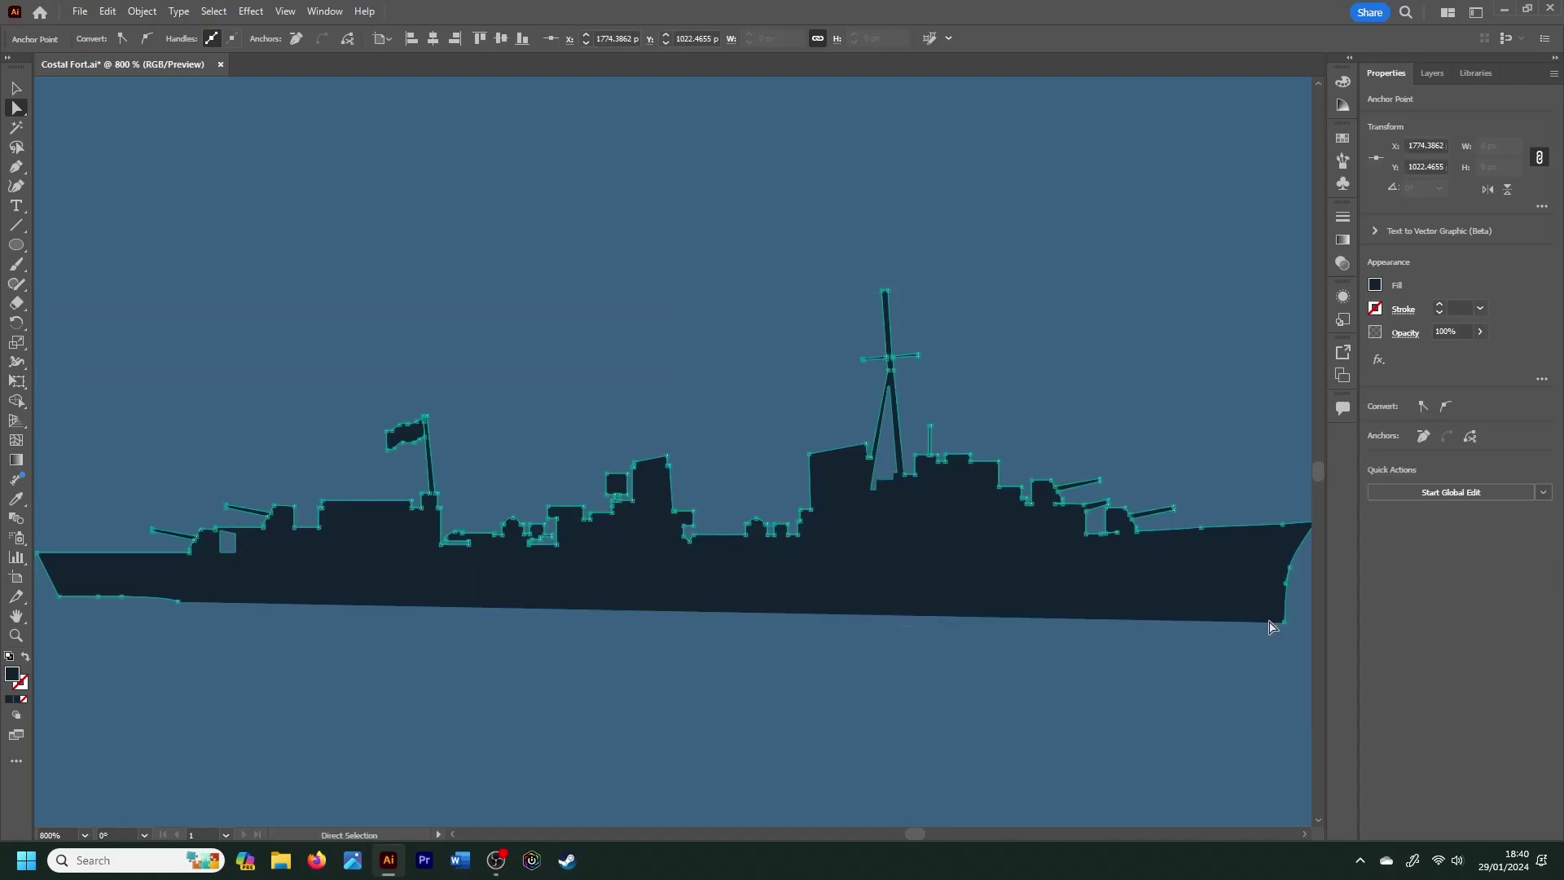
{"action": "left_click_drag", "start_coordinate": [1284, 629], "coordinate": [1284, 609]}
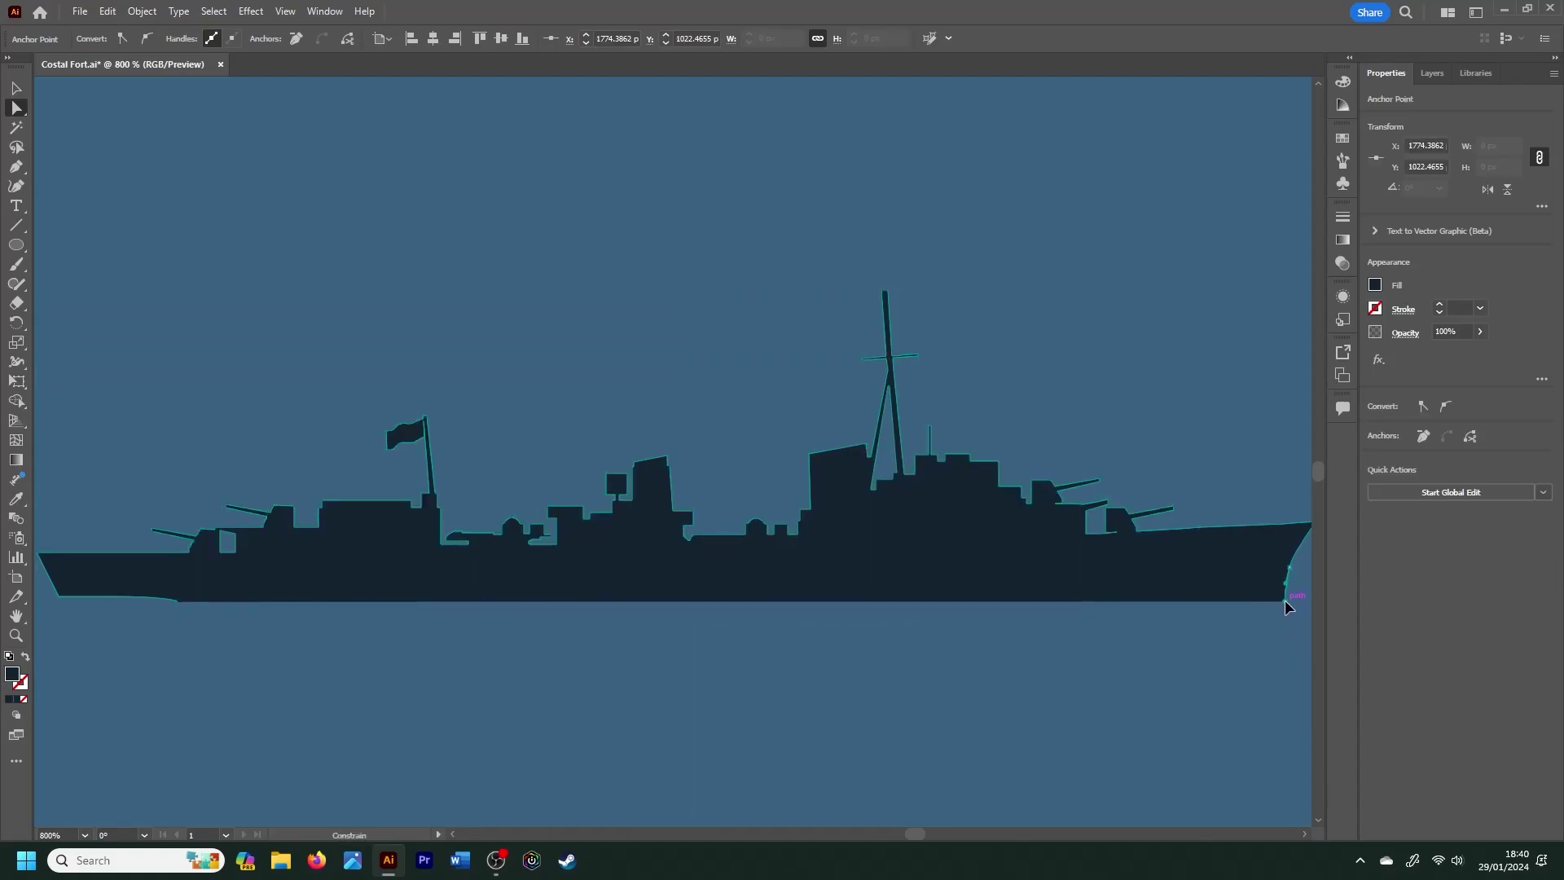
{"action": "key", "text": "p"}
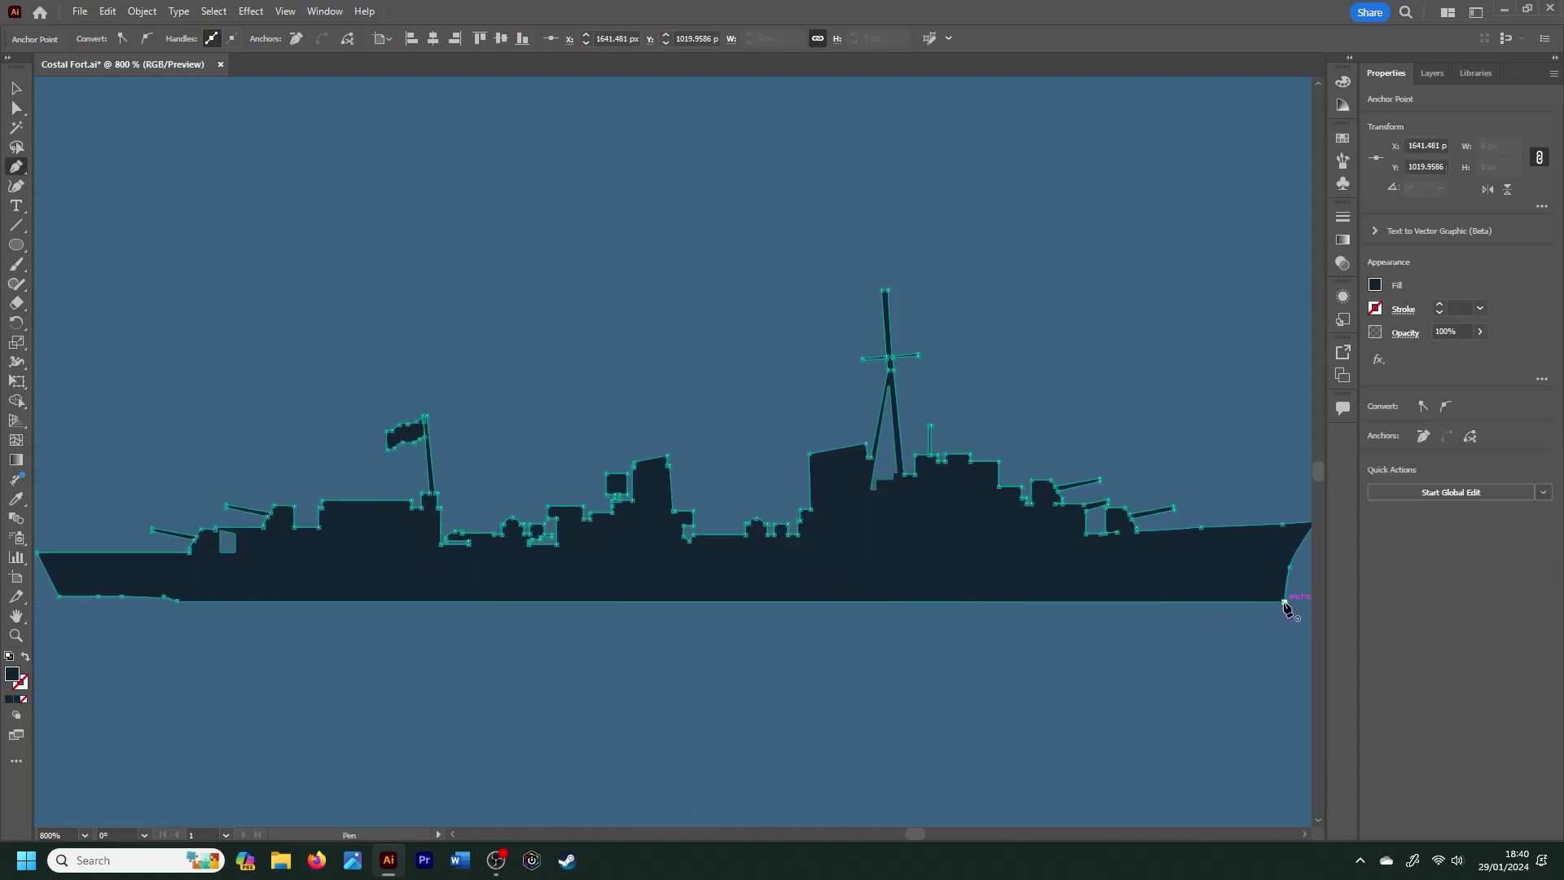
Step: Place a flipped copy of the ship below as its reflection at 20% opacity
{"action": "key", "text": "v"}
{"action": "left_click", "coordinate": [217, 609]}
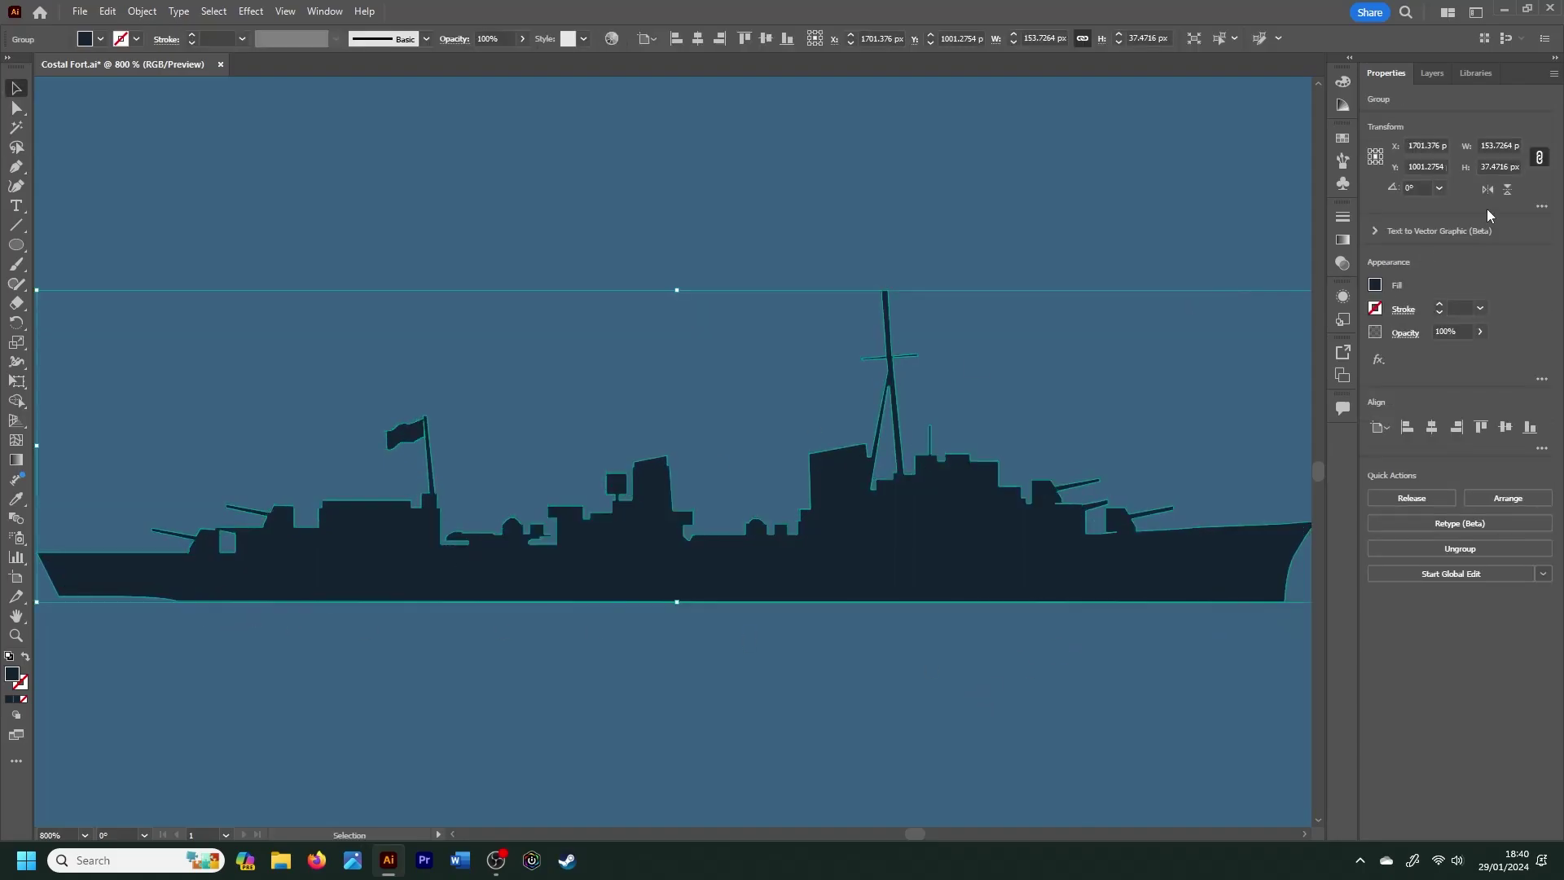
{"action": "mouse_move", "coordinate": [218, 609]}
{"action": "left_mouse_down"}
{"action": "mouse_move", "coordinate": [912, 492]}
{"action": "mouse_move", "coordinate": [912, 654]}
{"action": "left_mouse_up"}
{"action": "left_click", "coordinate": [1446, 332]}
{"action": "type", "text": "20"}
{"action": "key", "text": "Return"}
{"action": "left_click", "coordinate": [782, 391]}
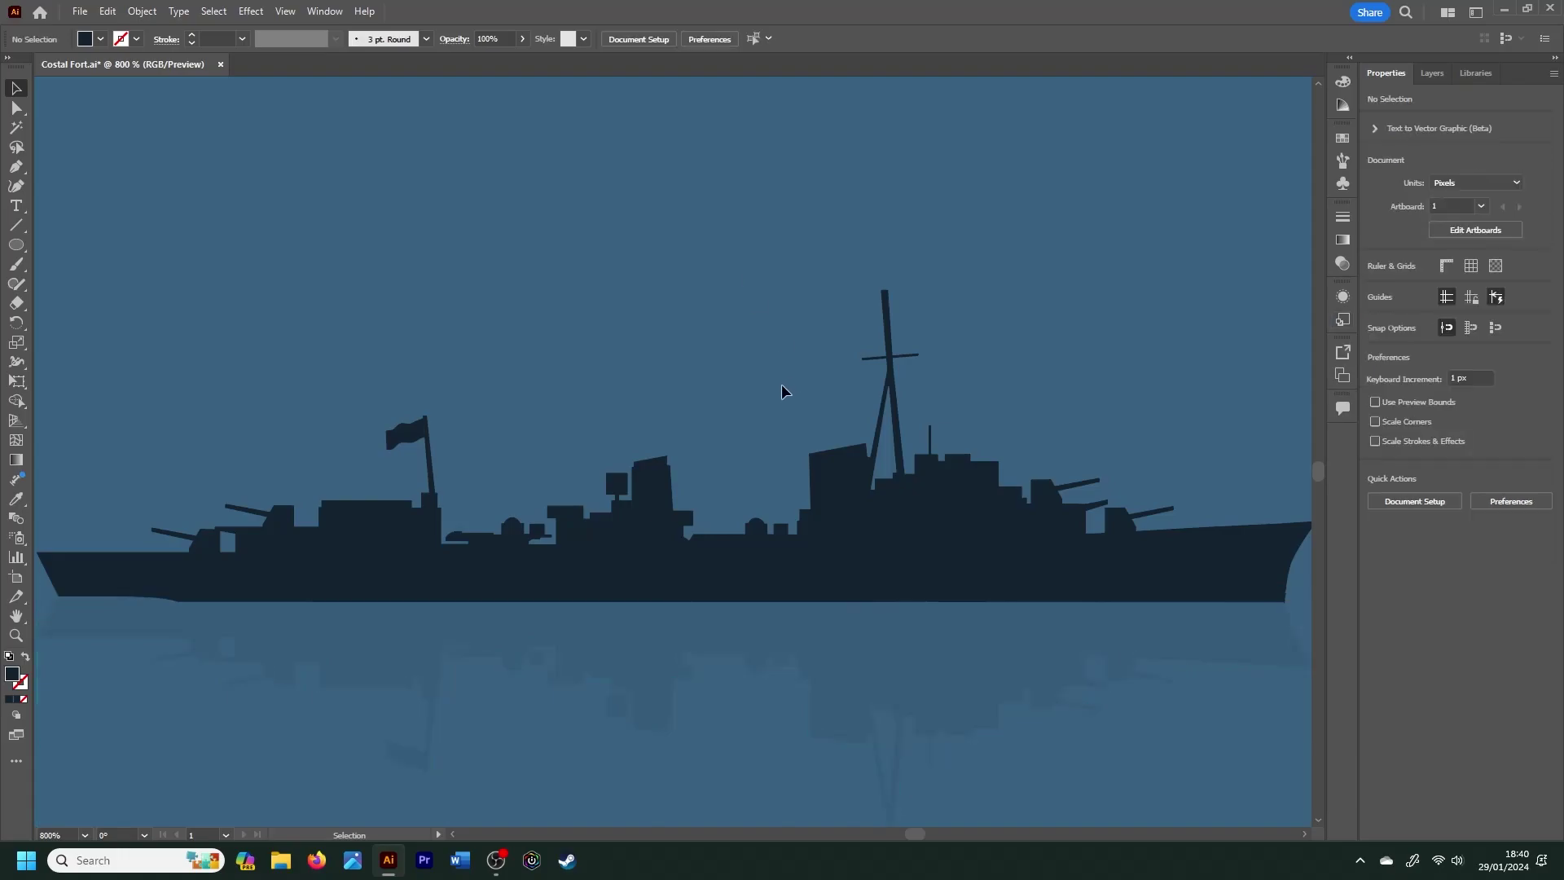
Step: Check a lower-left hull anchor, then zoom out to review the whole scene
{"action": "key", "text": "a"}
{"action": "left_click", "coordinate": [176, 593]}
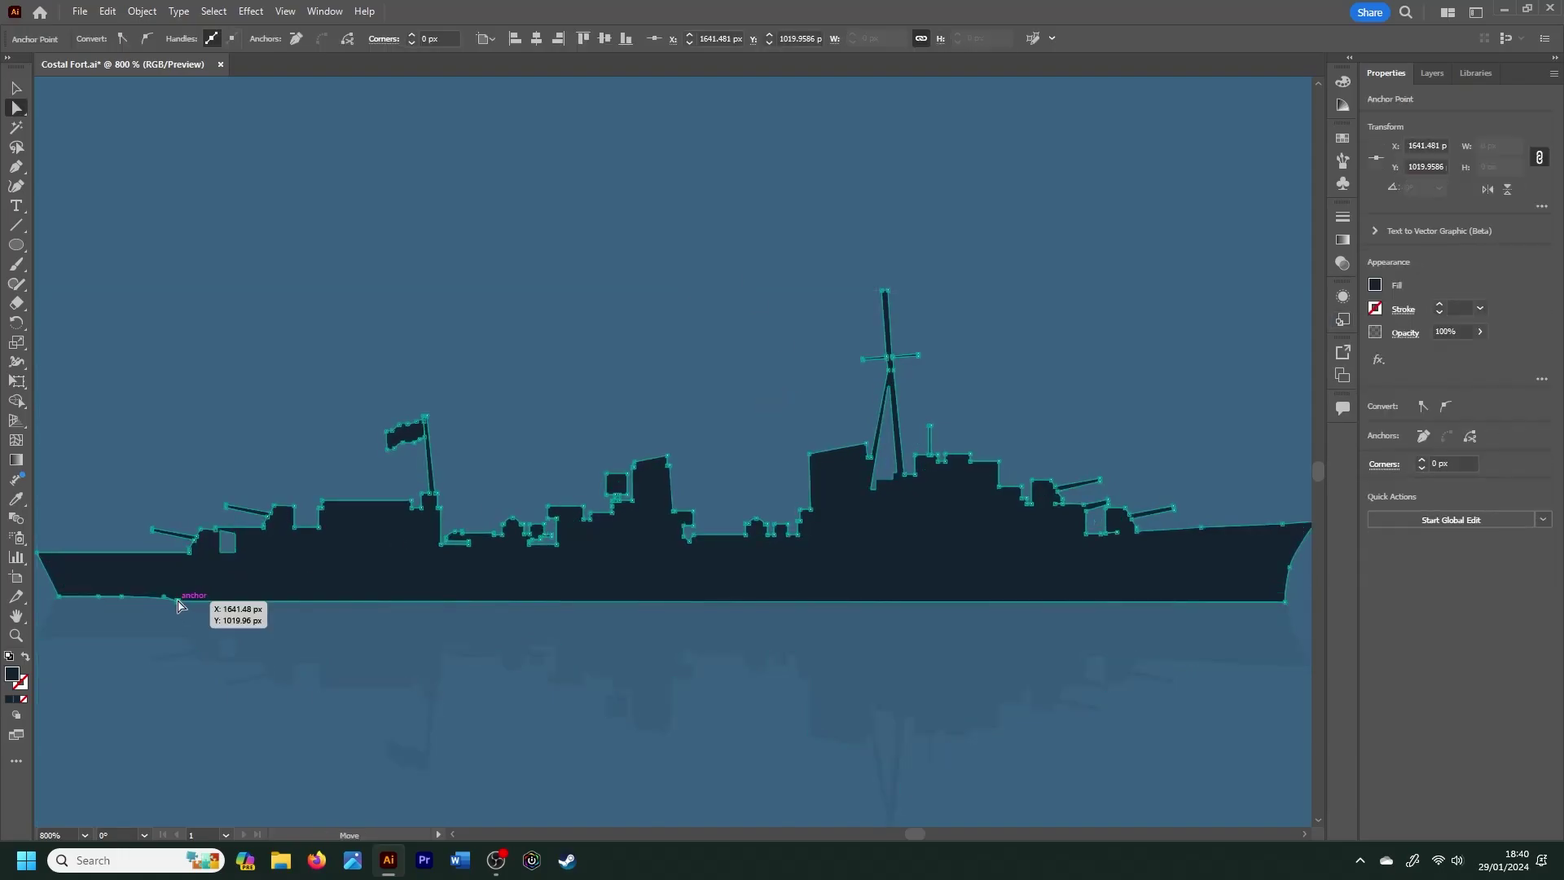
{"action": "left_click", "coordinate": [456, 395]}
{"action": "key", "text": "ctrl+minus"}
{"action": "key", "text": "ctrl+minus"}
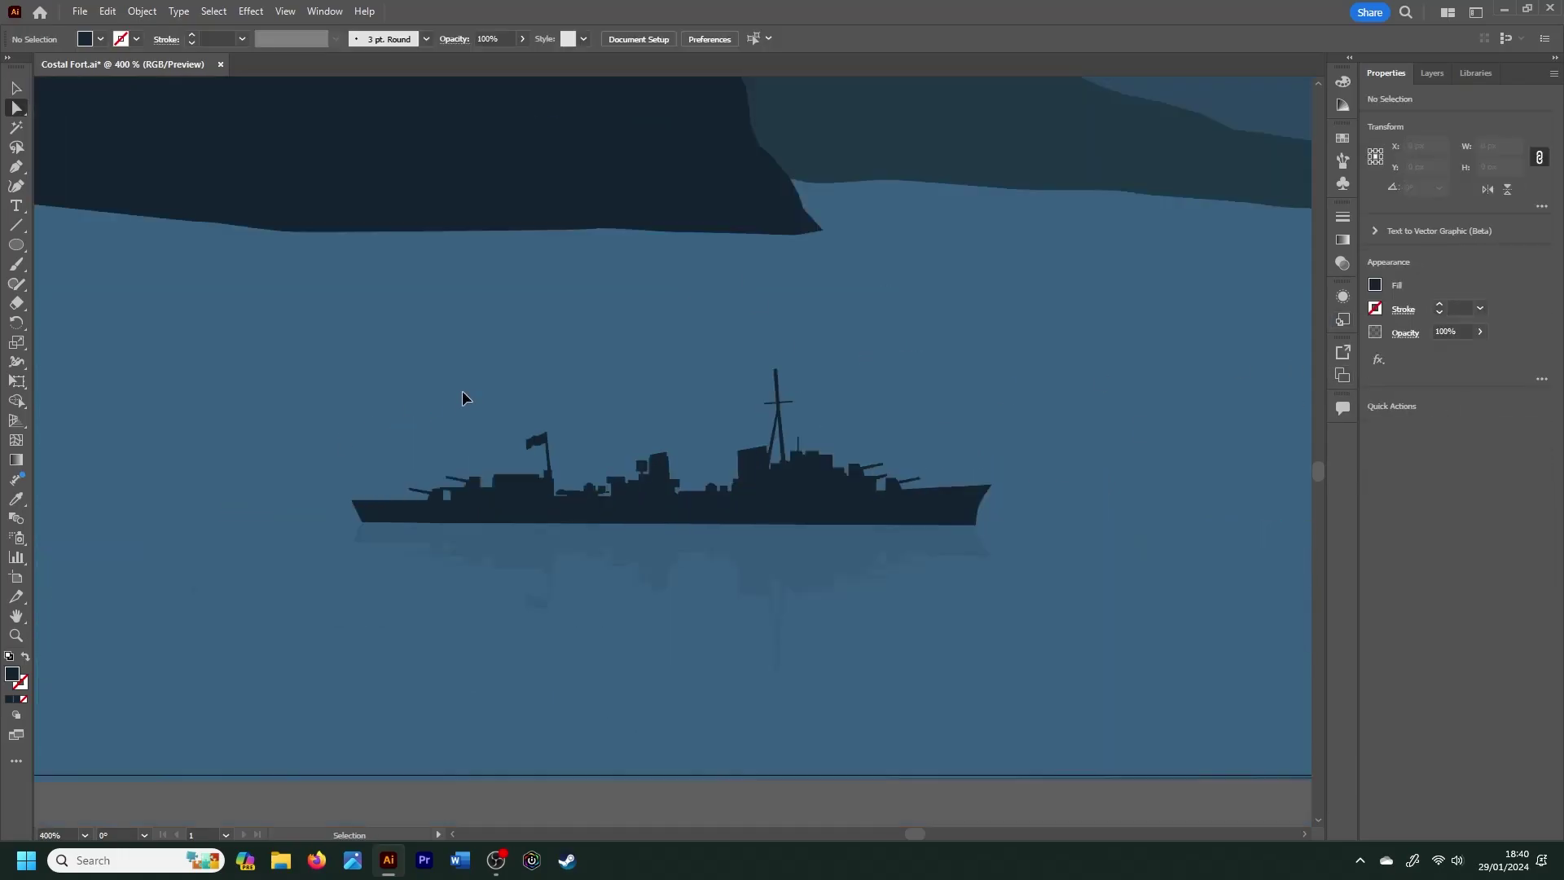
{"action": "key", "text": "ctrl+minus"}
{"action": "key", "text": "ctrl+minus"}
{"action": "key", "text": "ctrl+minus"}
{"action": "key", "text": "ctrl+plus"}
{"action": "key", "text": "ctrl+plus"}
{"action": "key", "text": "ctrl+plus"}
{"action": "key", "text": "ctrl+plus"}
{"action": "key", "text": "ctrl+plus"}
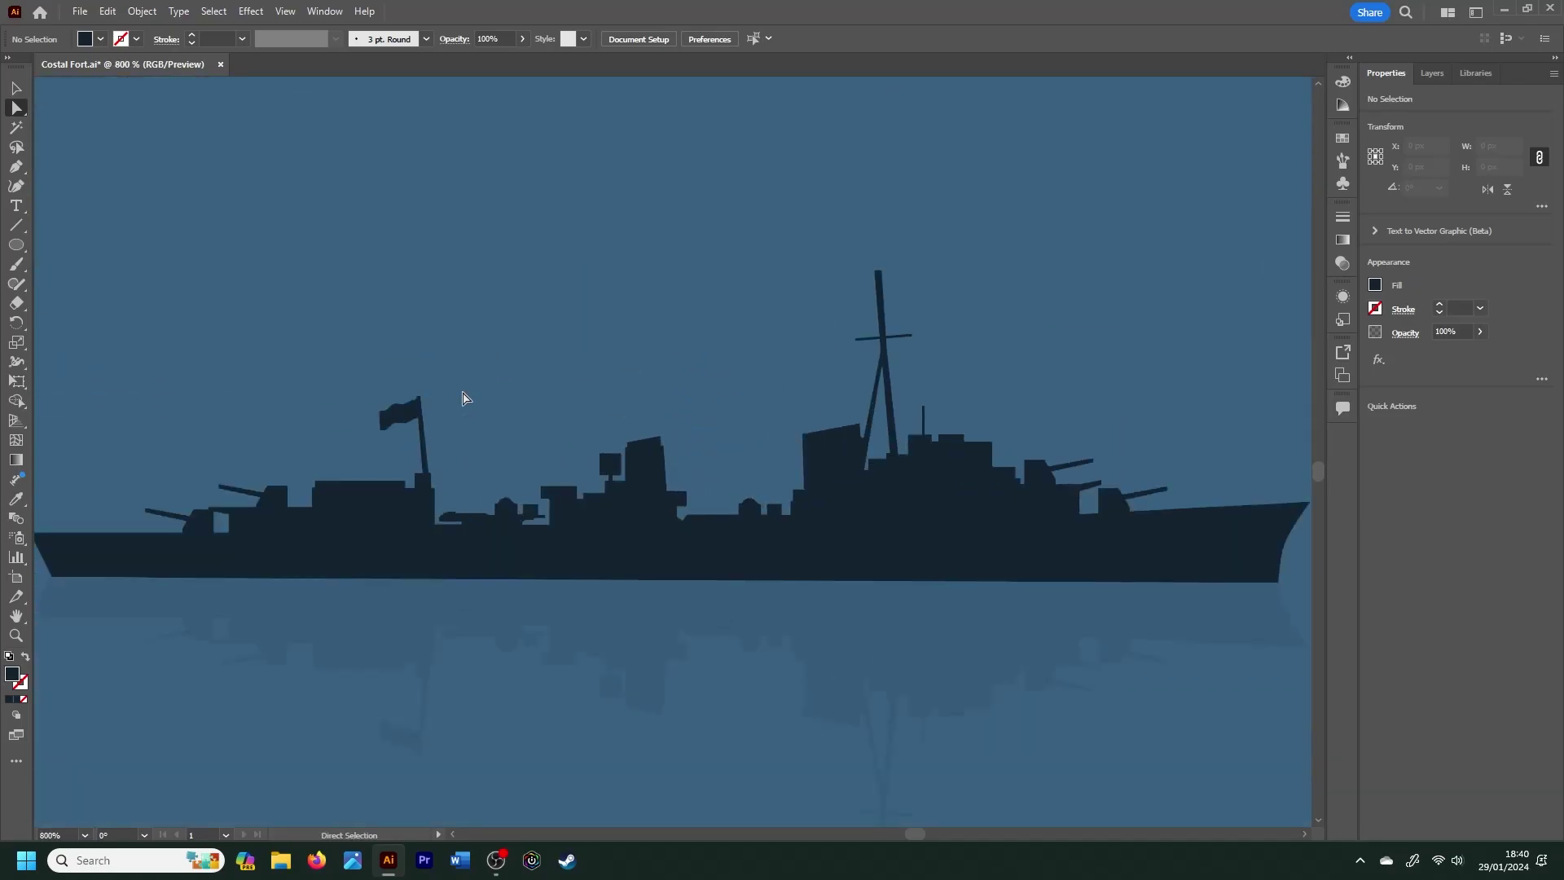
{"action": "key", "text": "ctrl+minus"}
{"action": "key", "text": "ctrl+minus"}
{"action": "key", "text": "ctrl+minus"}
{"action": "key", "text": "ctrl+minus"}
{"action": "key", "text": "ctrl+minus"}
Step: Move the ship with its reflection across the bay to the far left
{"action": "key", "text": "ctrl+plus"}
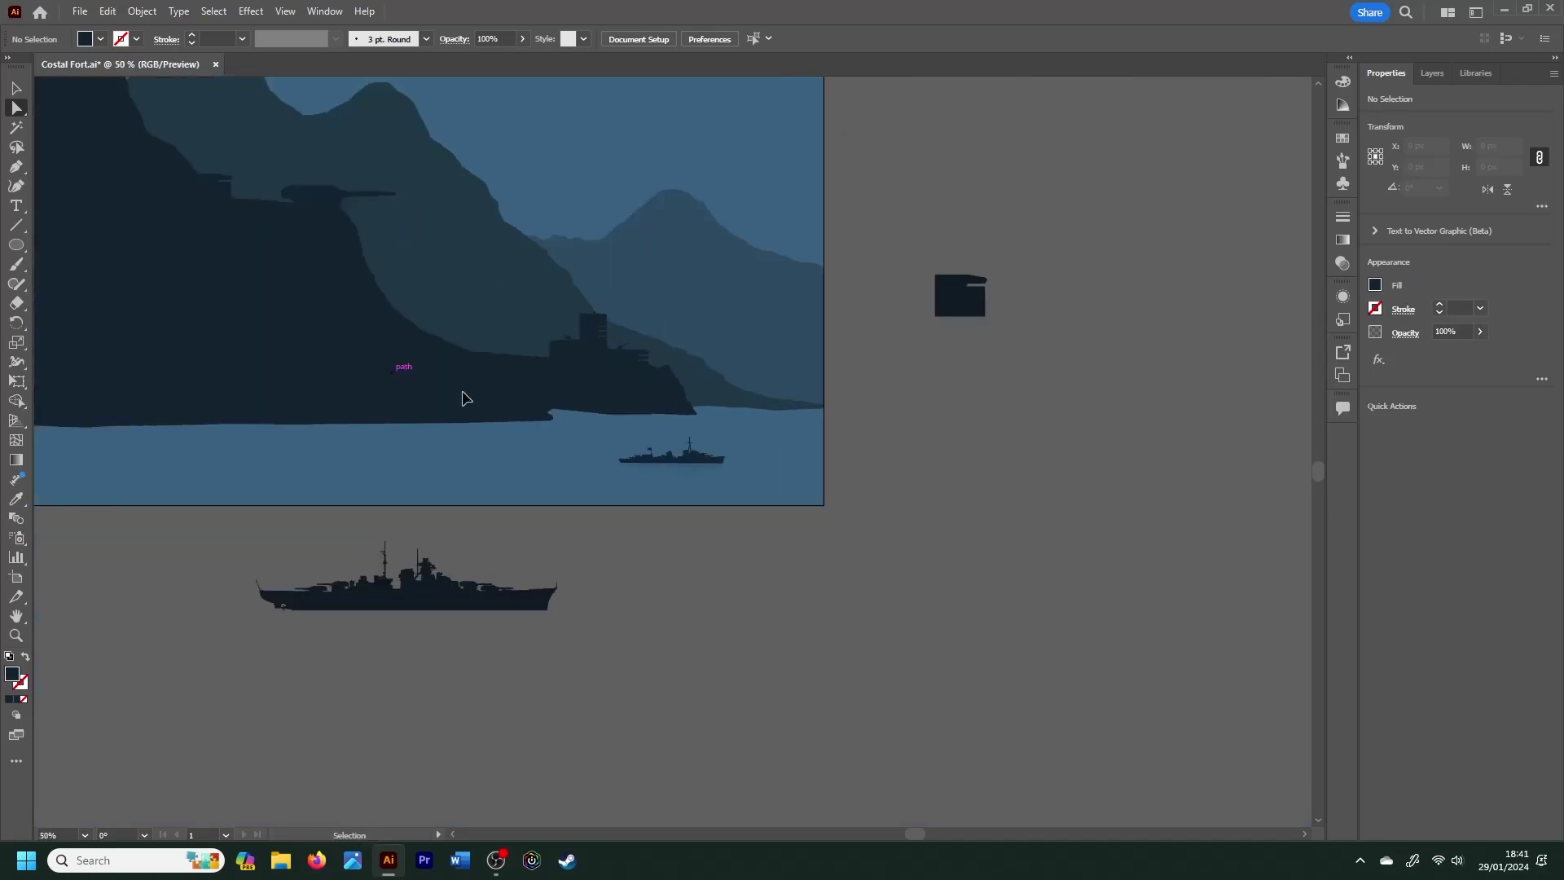
{"action": "key", "text": "ctrl+plus"}
{"action": "key", "text": "ctrl+plus"}
{"action": "key", "text": "ctrl+plus"}
{"action": "key", "text": "v"}
{"action": "left_click_drag", "start_coordinate": [714, 607], "coordinate": [939, 484]}
{"action": "key", "text": "ctrl+minus"}
{"action": "key", "text": "ctrl+minus"}
{"action": "key", "text": "ctrl+minus"}
{"action": "key", "text": "ctrl+minus"}
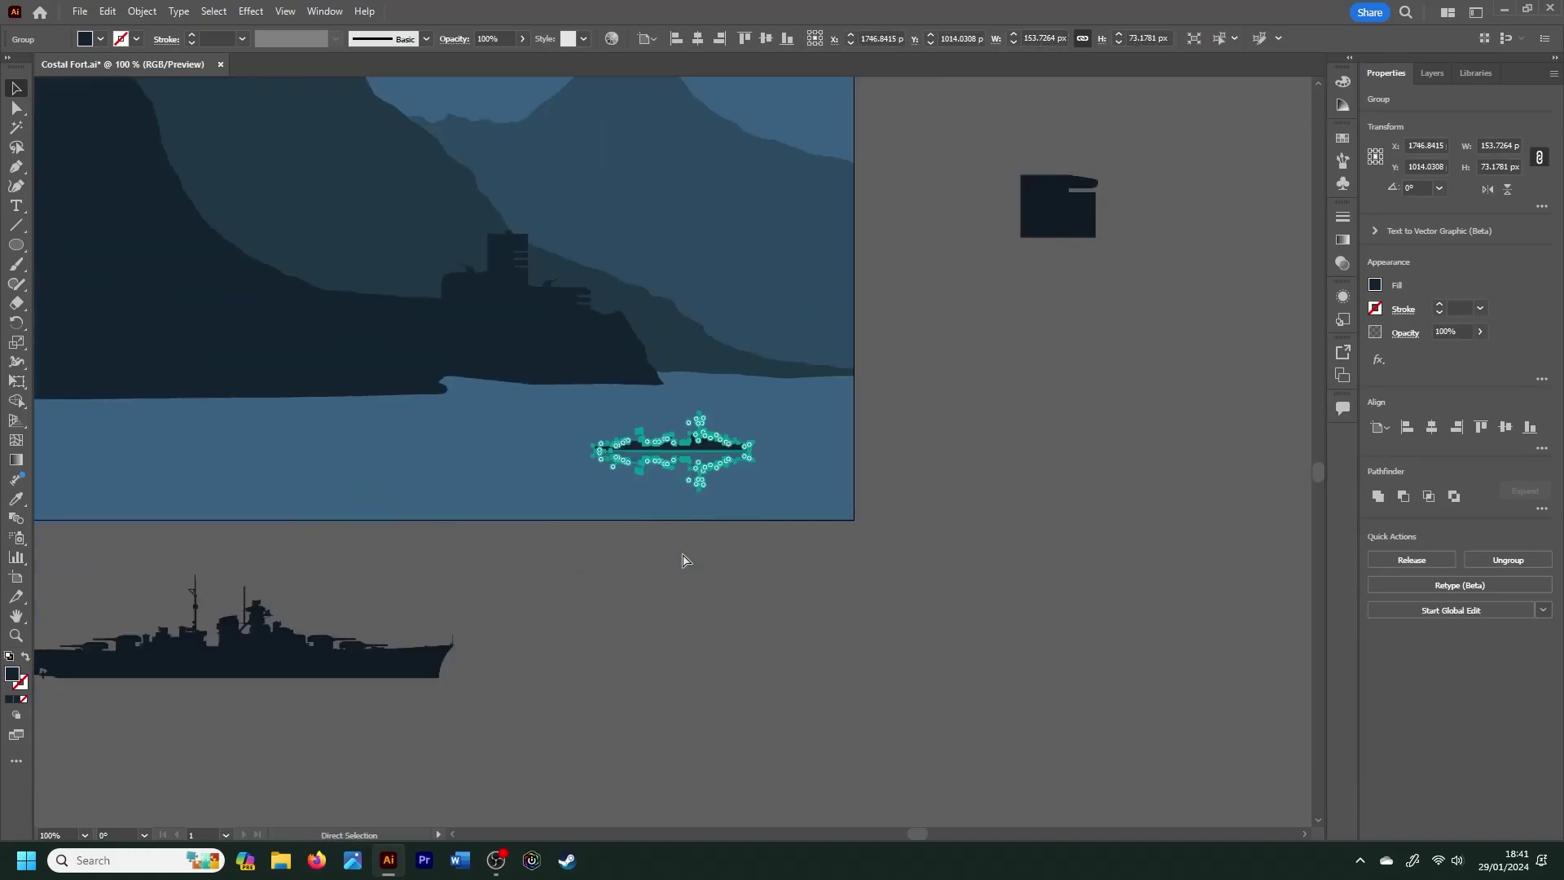
{"action": "left_click_drag", "start_coordinate": [658, 456], "coordinate": [221, 466]}
{"action": "key", "text": "ctrl+plus"}
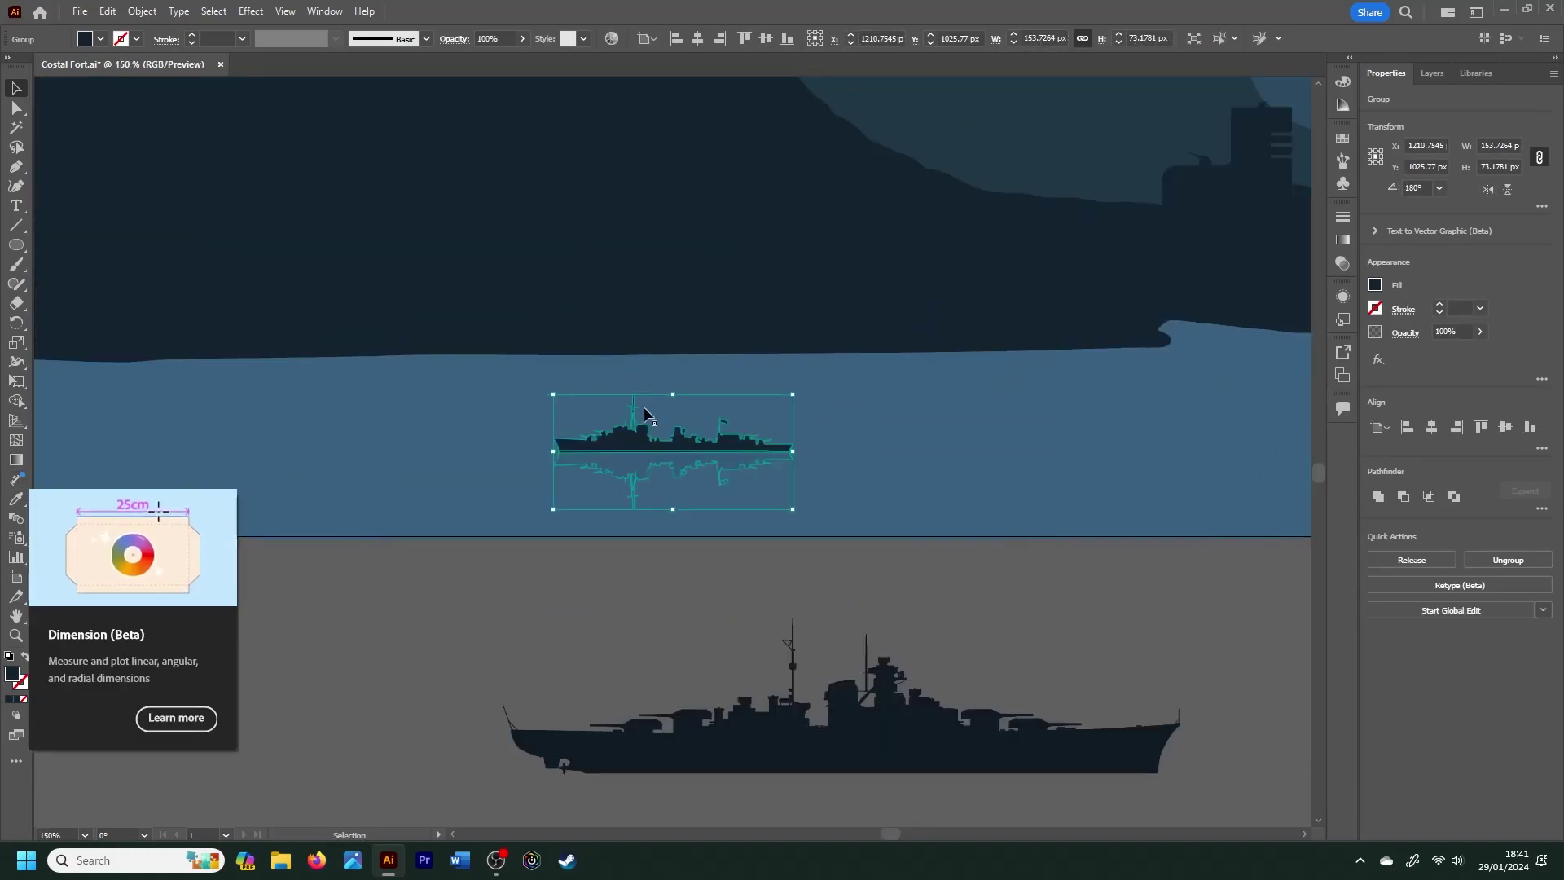
{"action": "scroll", "coordinate": [249, 430], "scroll_direction": "left", "scroll_amount": 5}
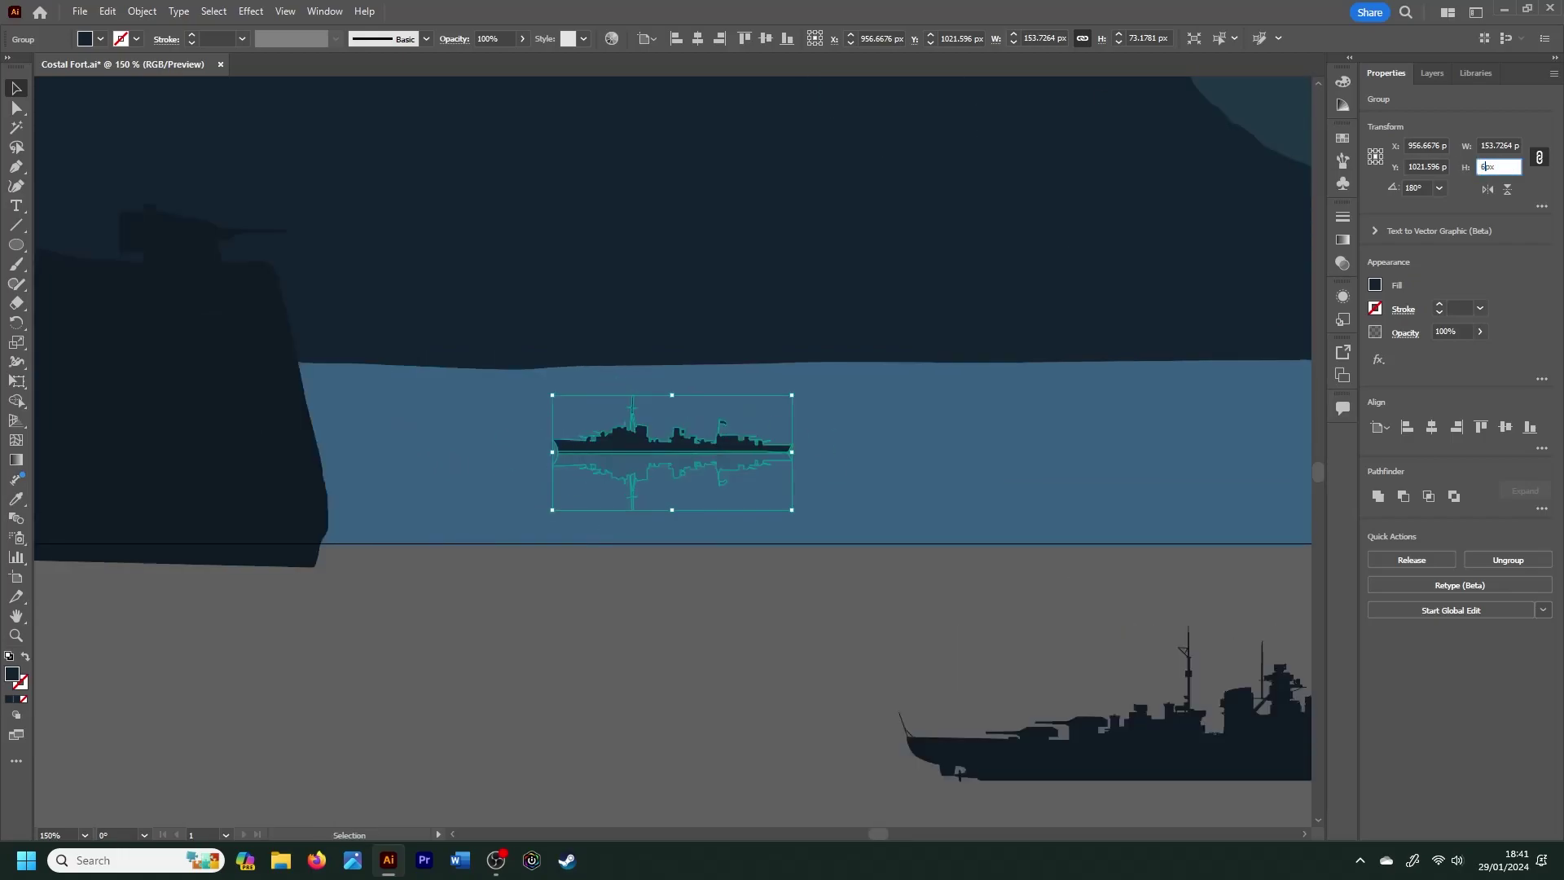
Step: Correct the small ship's height, shift it slightly left, and select the right ship
{"action": "type", "text": "0"}
{"action": "key", "text": "Return"}
{"action": "left_click_drag", "start_coordinate": [639, 447], "coordinate": [569, 430]}
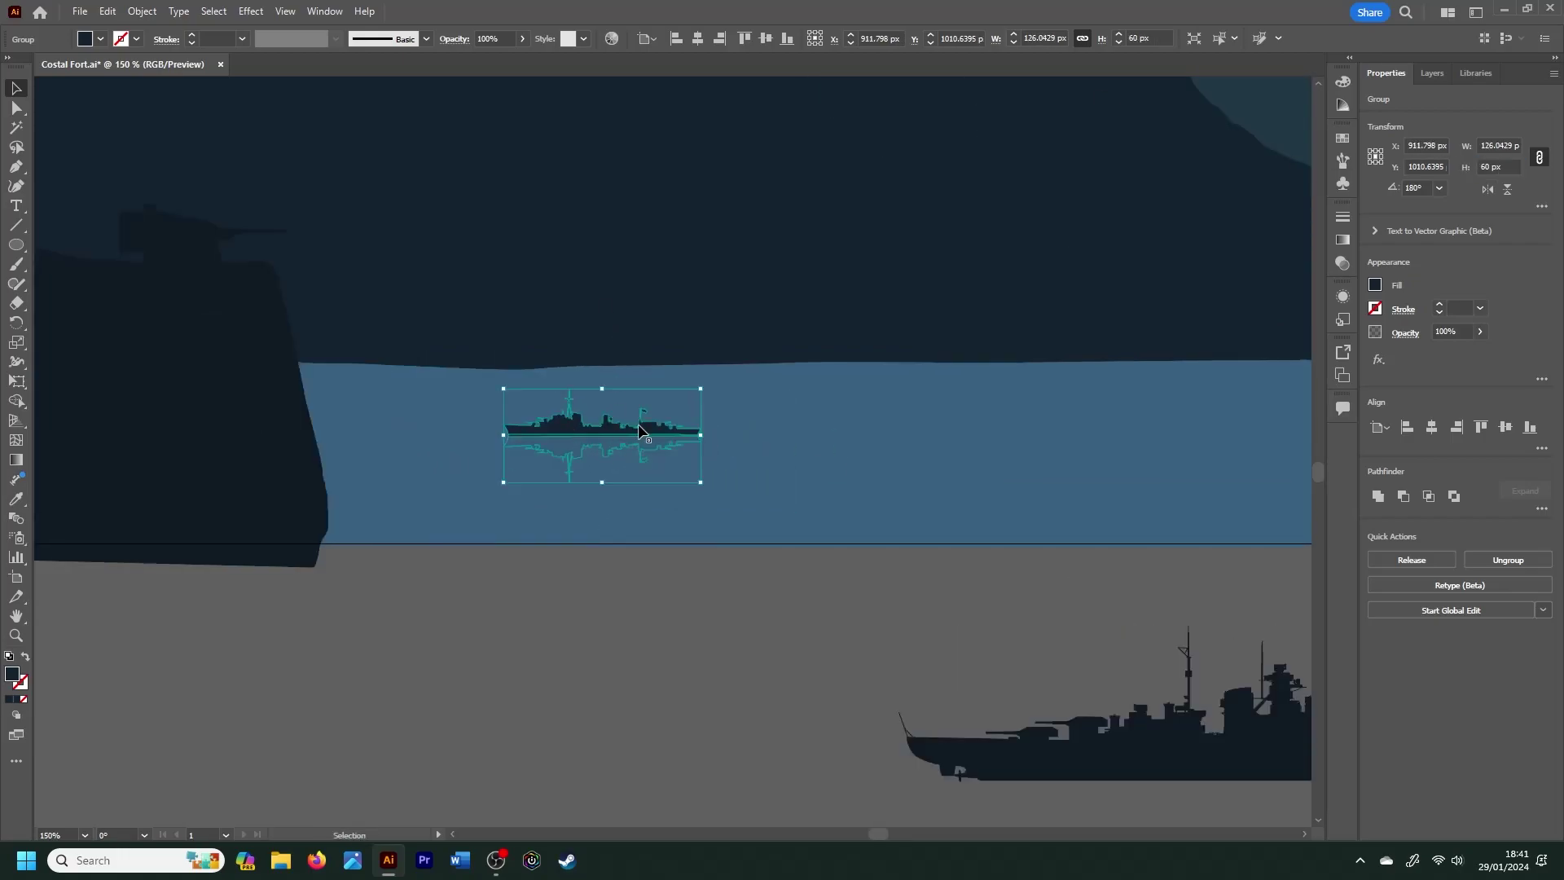
{"action": "key", "text": "ctrl+minus"}
{"action": "scroll", "coordinate": [818, 489], "scroll_direction": "right", "scroll_amount": 5}
{"action": "left_click", "coordinate": [1121, 436]}
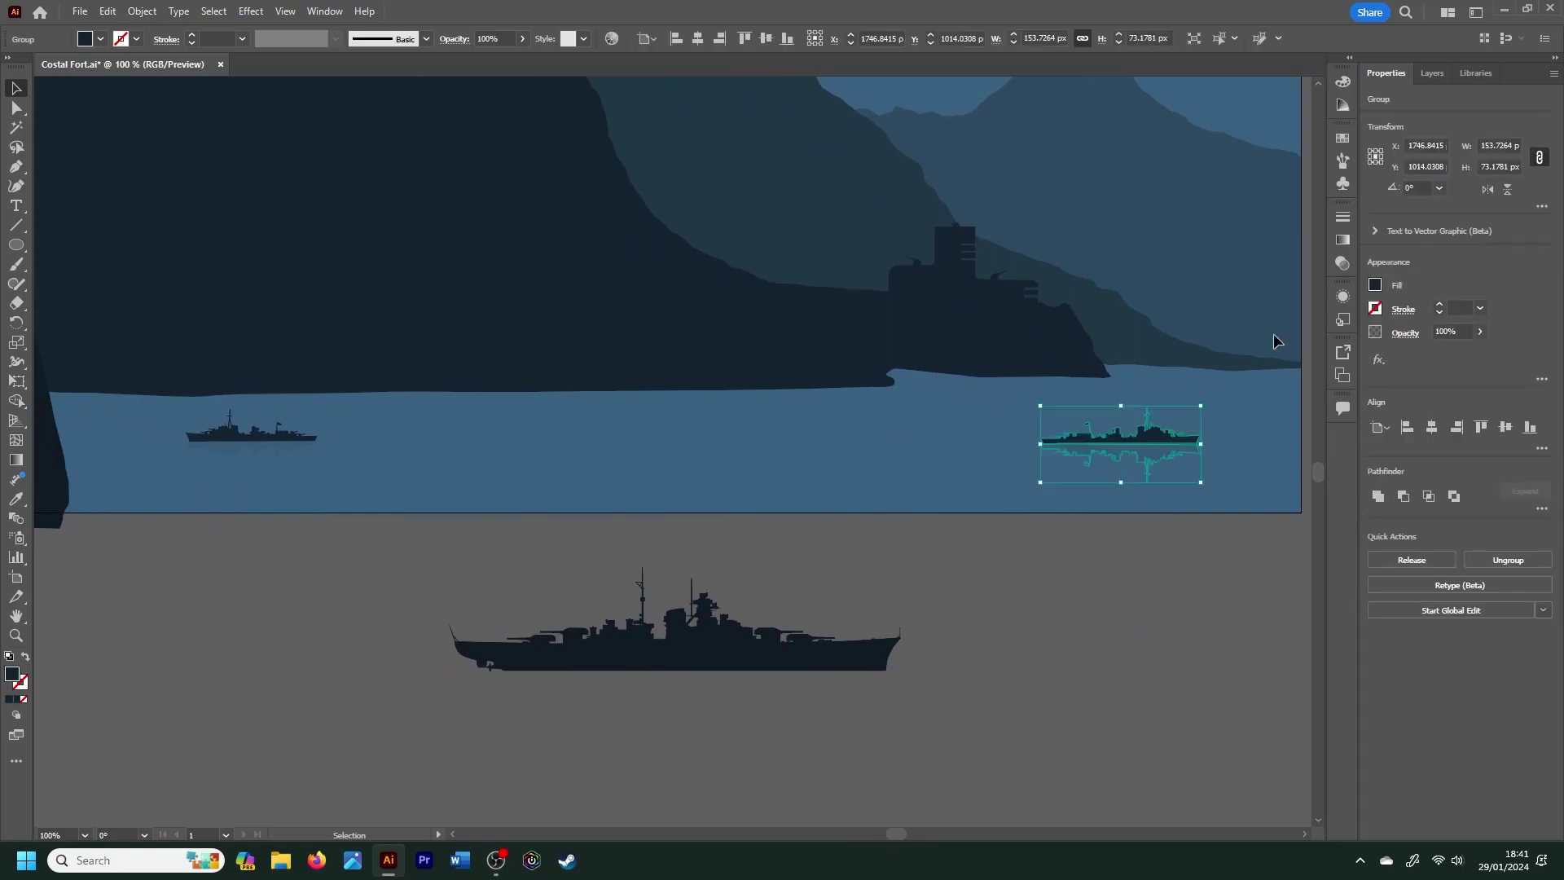
Step: Resize the large battleship to 80 then 60 px tall, then delete it
{"action": "left_click", "coordinate": [751, 607]}
{"action": "key", "text": "Return"}
{"action": "left_click_drag", "start_coordinate": [674, 619], "coordinate": [838, 405]}
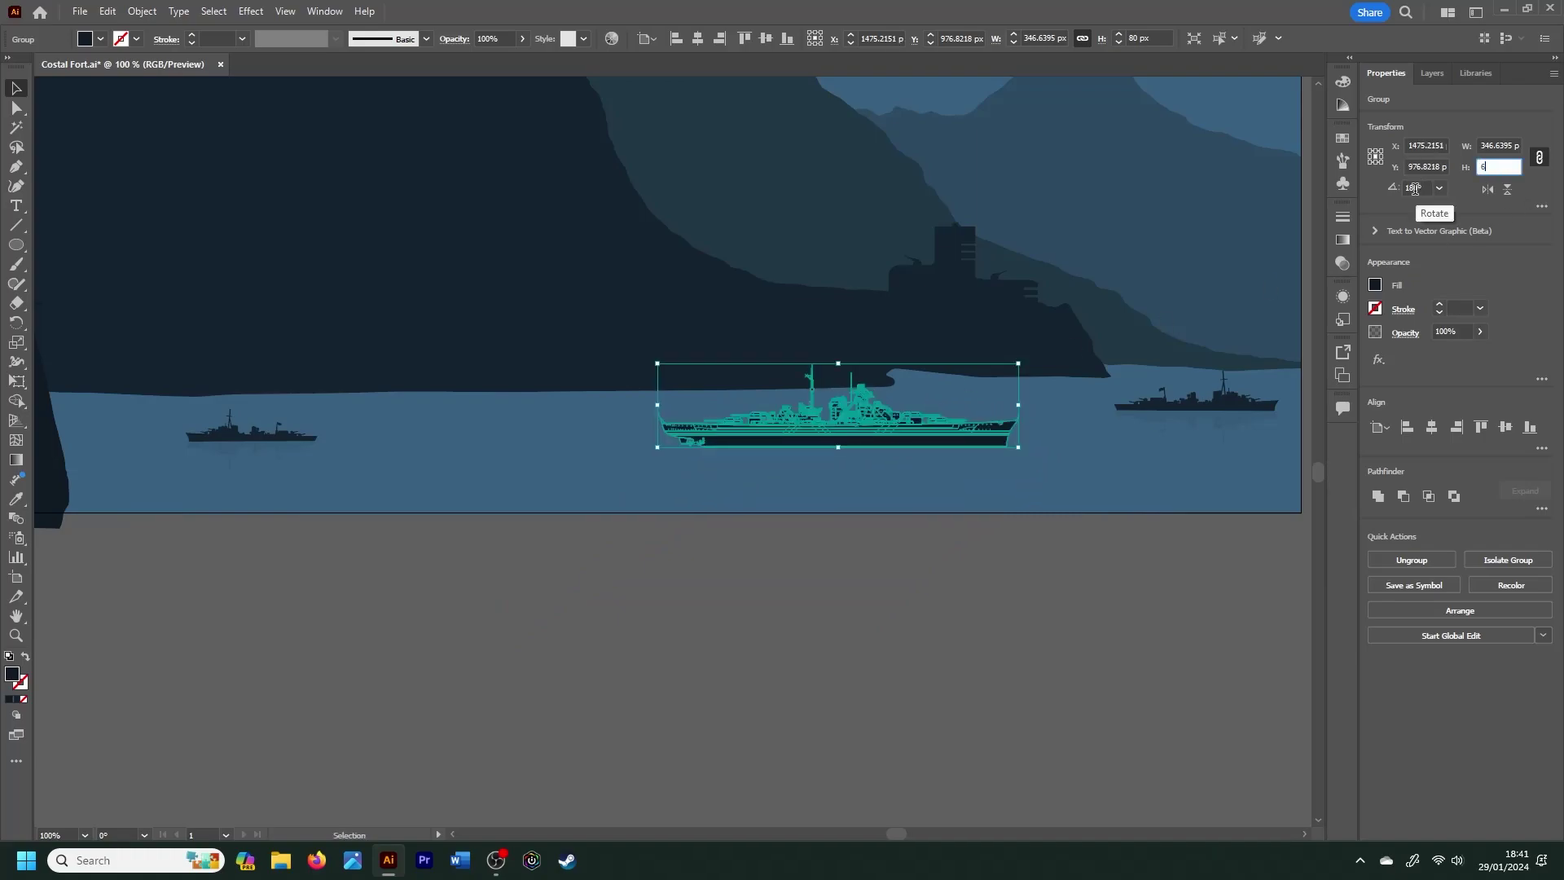
{"action": "type", "text": "0"}
{"action": "key", "text": "Return"}
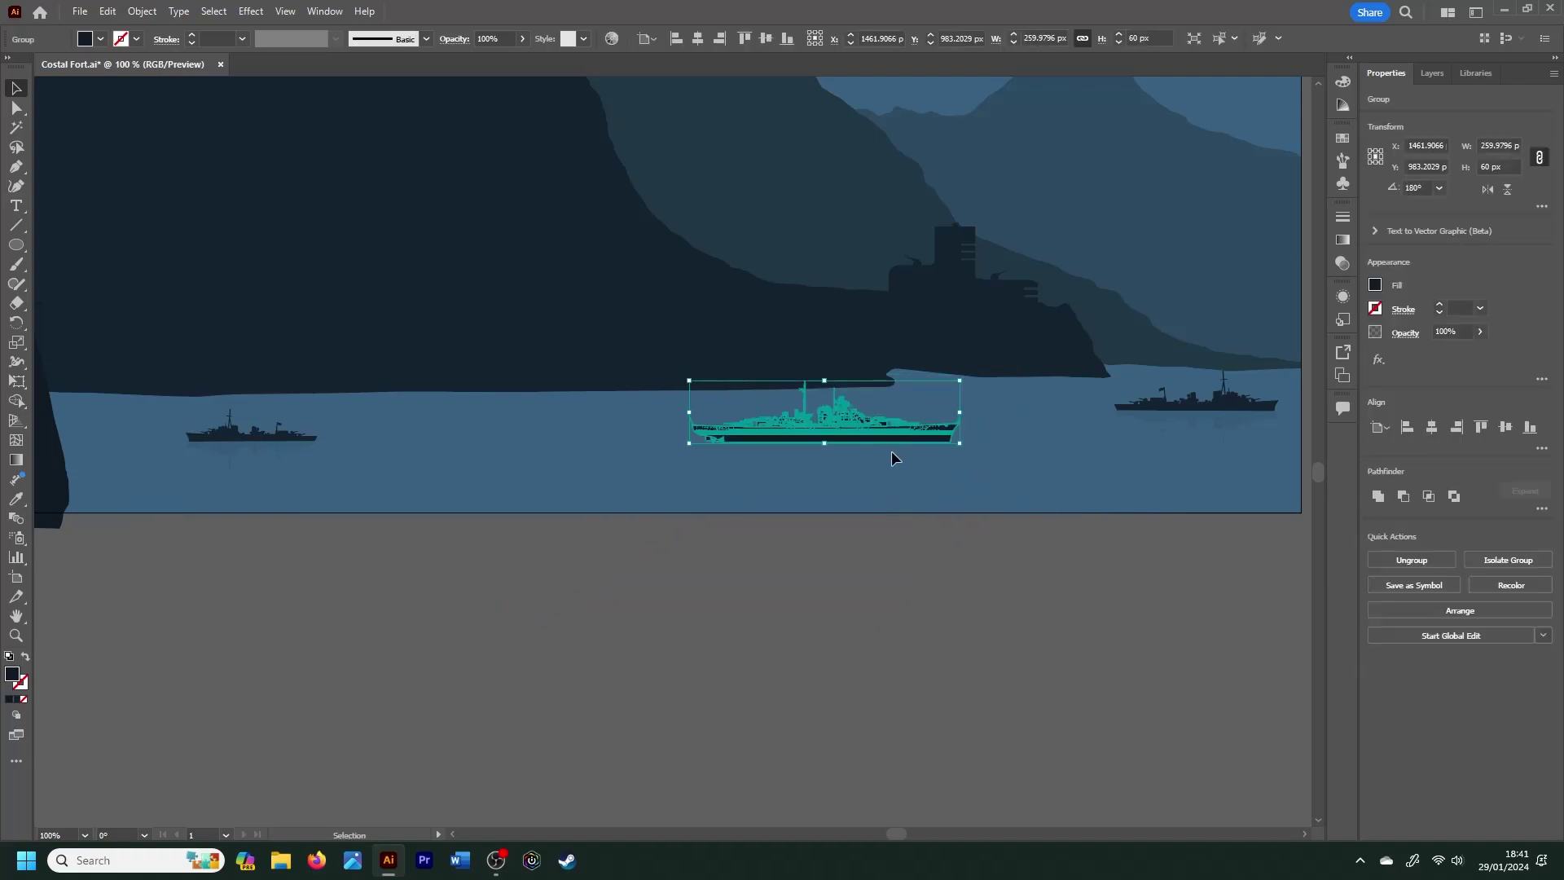
{"action": "key", "text": "Delete"}
Step: Enlarge the left small ship to 70 px tall and place a copy lower in the middle of the bay
{"action": "left_click", "coordinate": [285, 440]}
{"action": "type", "text": "0"}
{"action": "key", "text": "Return"}
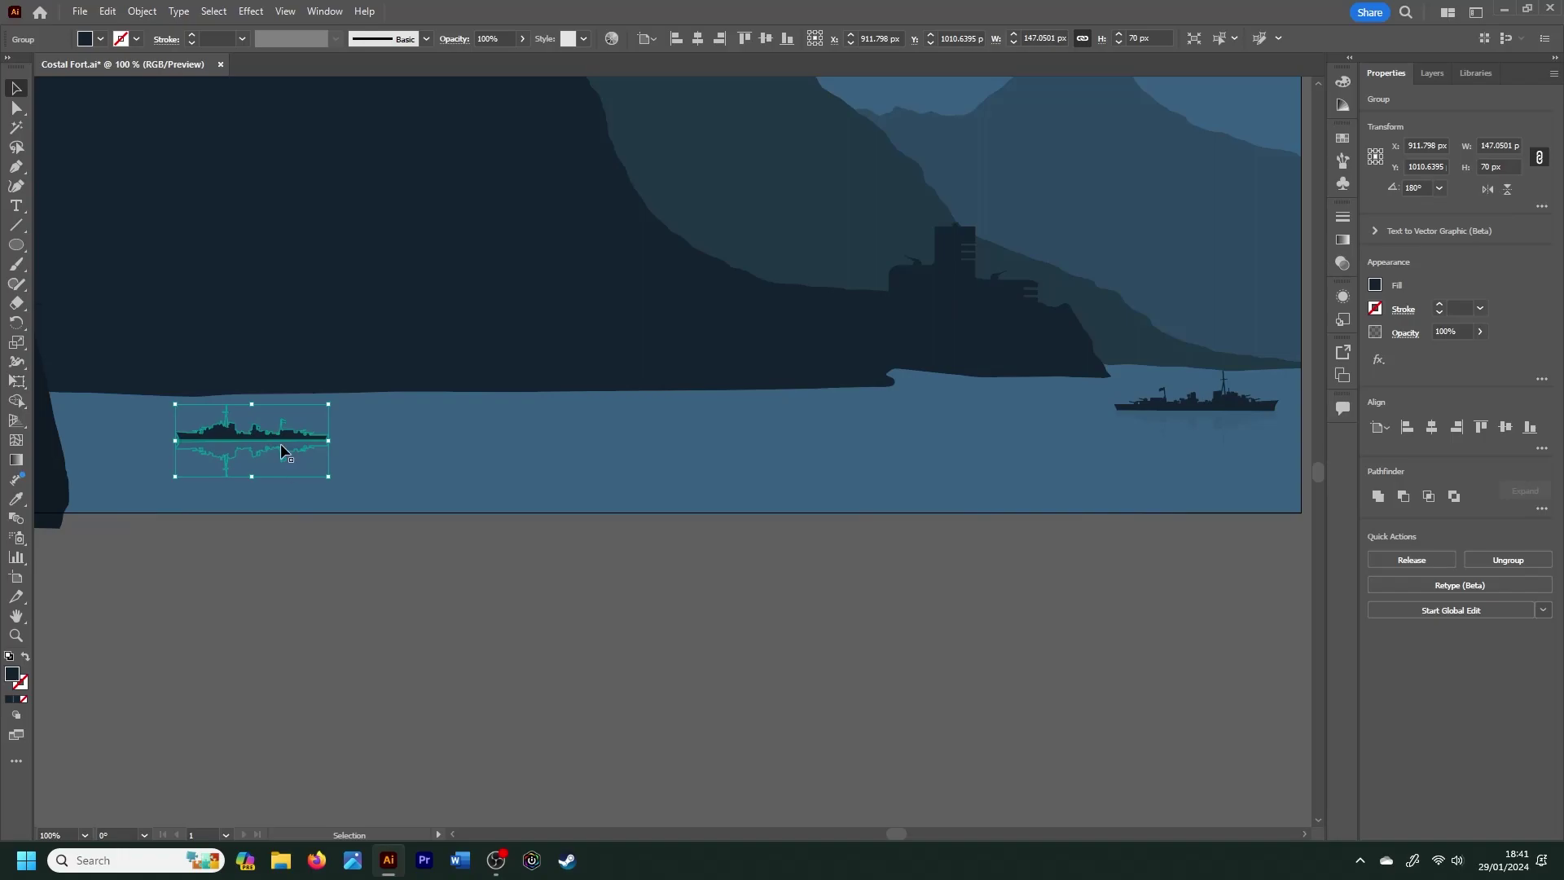
{"action": "left_click_drag", "start_coordinate": [280, 443], "coordinate": [317, 445]}
{"action": "key", "text": "ctrl+c"}
{"action": "key", "text": "ctrl+v"}
{"action": "left_click_drag", "start_coordinate": [695, 445], "coordinate": [776, 468]}
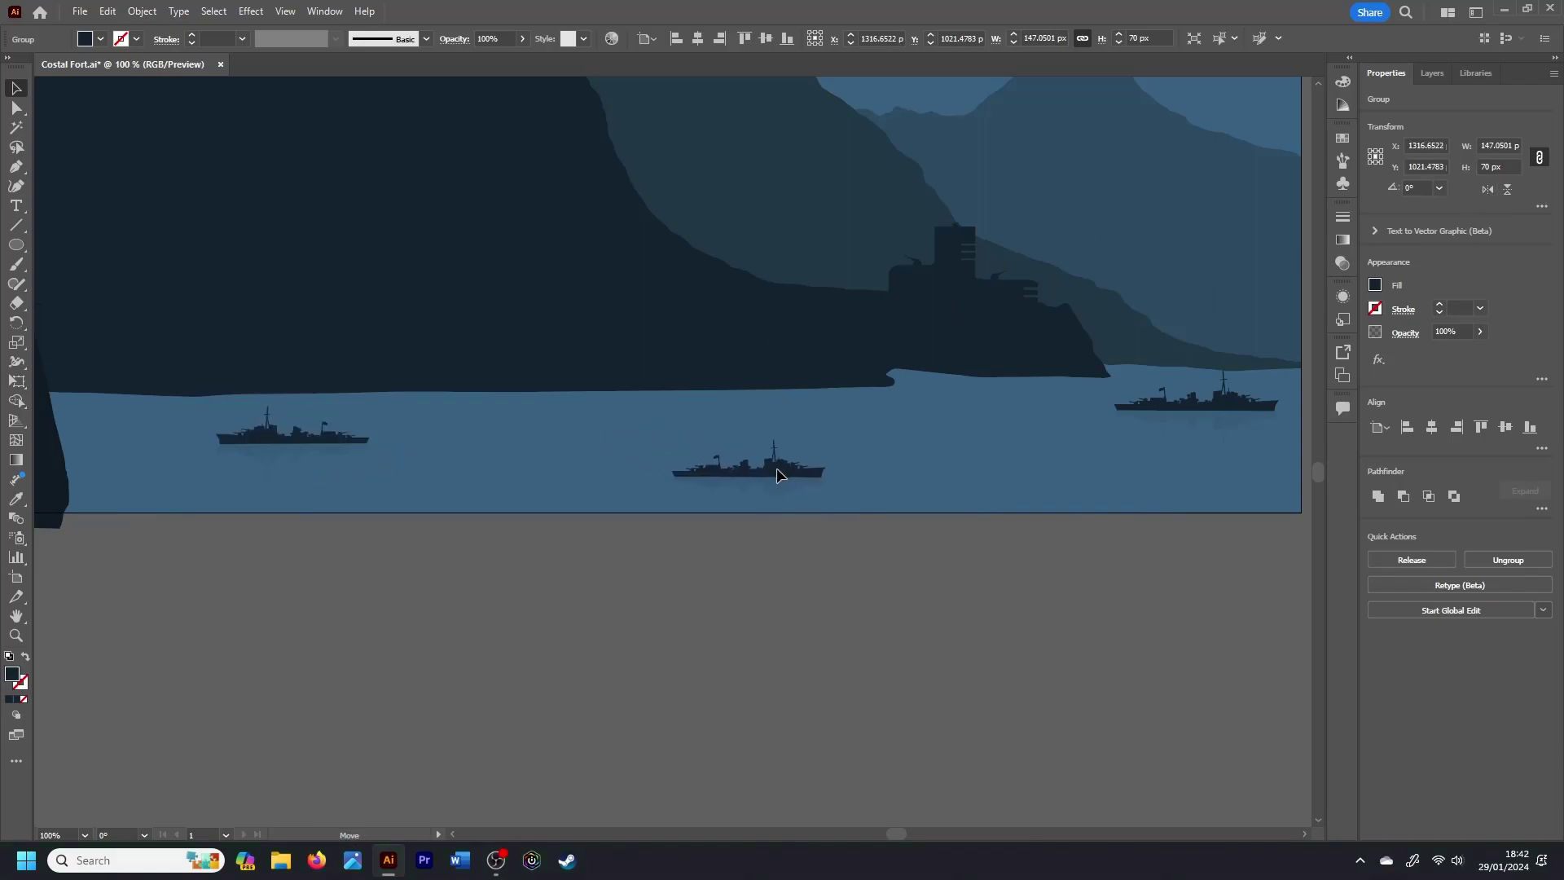
Step: Eyedropper the dark ship colours onto the middle and right ships inside their groups
{"action": "double_click", "coordinate": [794, 471]}
{"action": "left_click", "coordinate": [794, 472]}
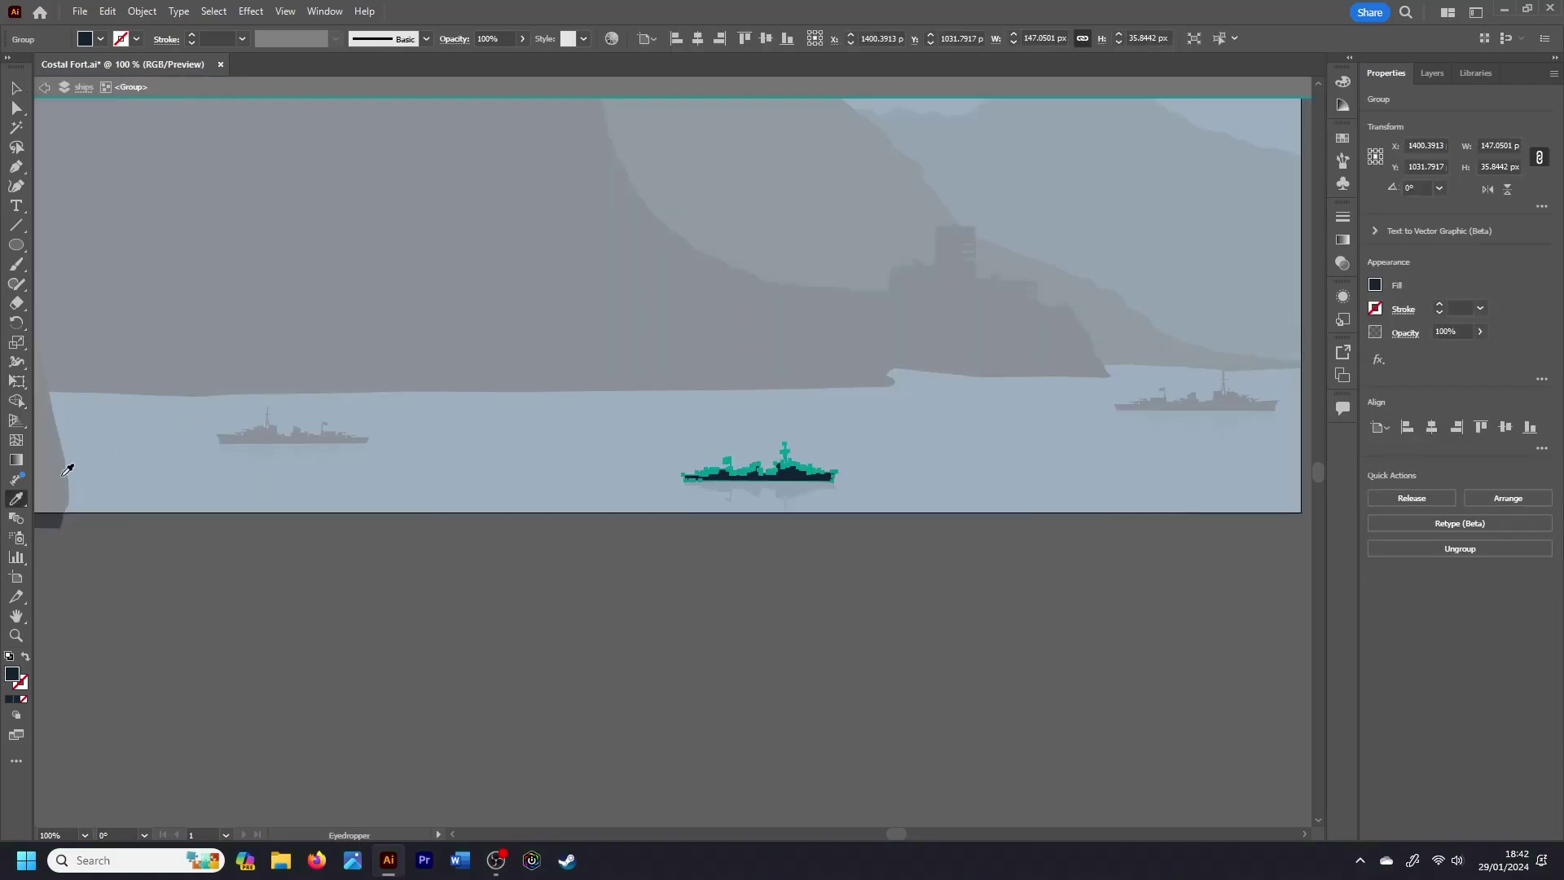
{"action": "key", "text": "i"}
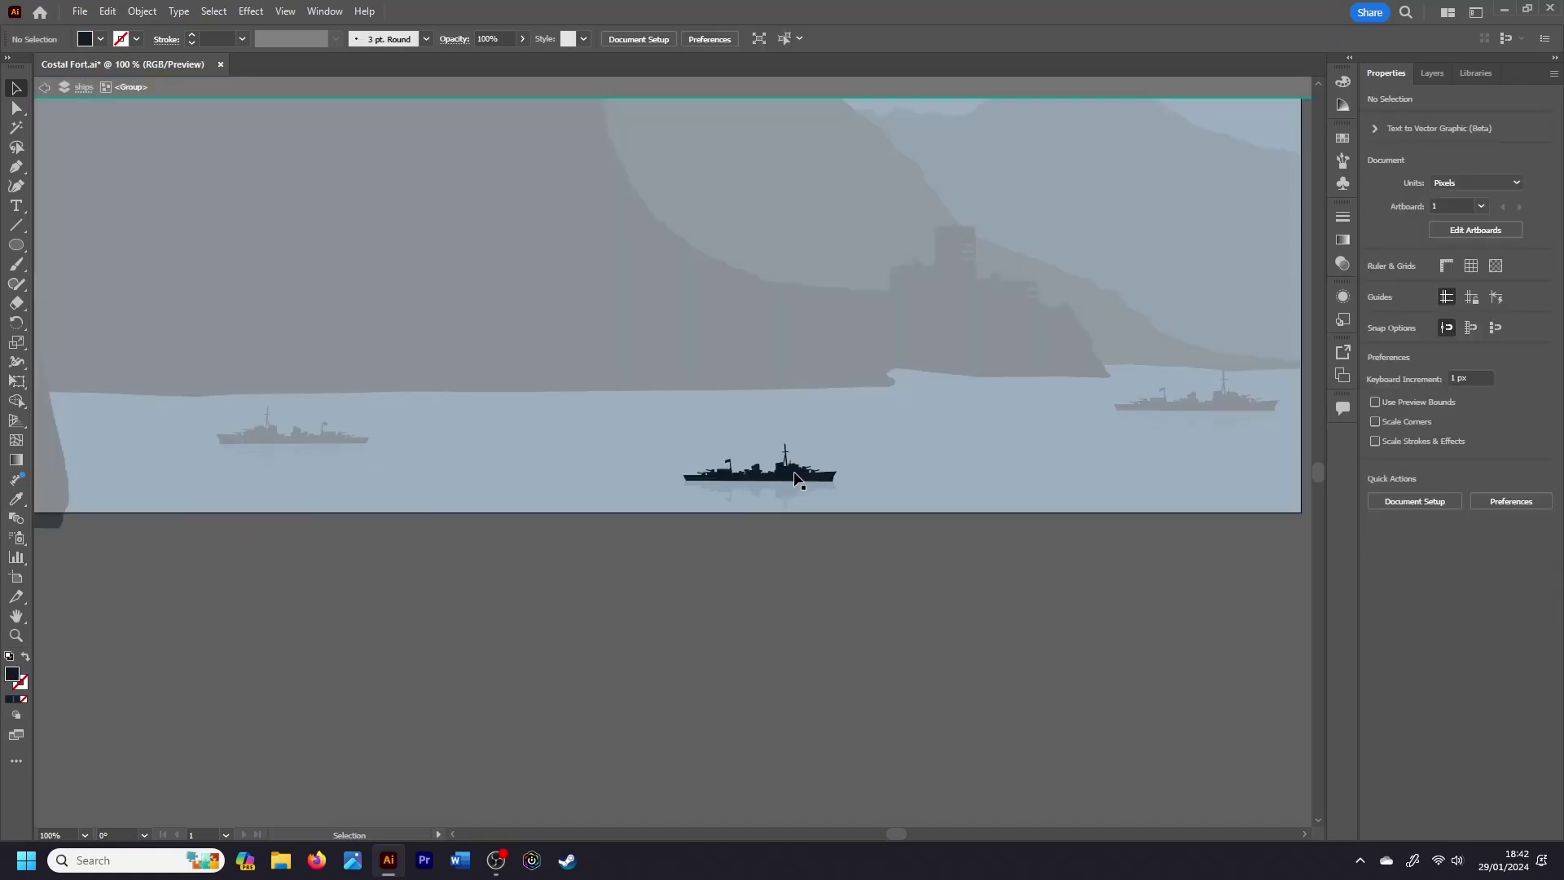
{"action": "key", "text": "Escape"}
{"action": "left_click", "coordinate": [1226, 402]}
{"action": "double_click", "coordinate": [1227, 402]}
{"action": "key", "text": "v"}
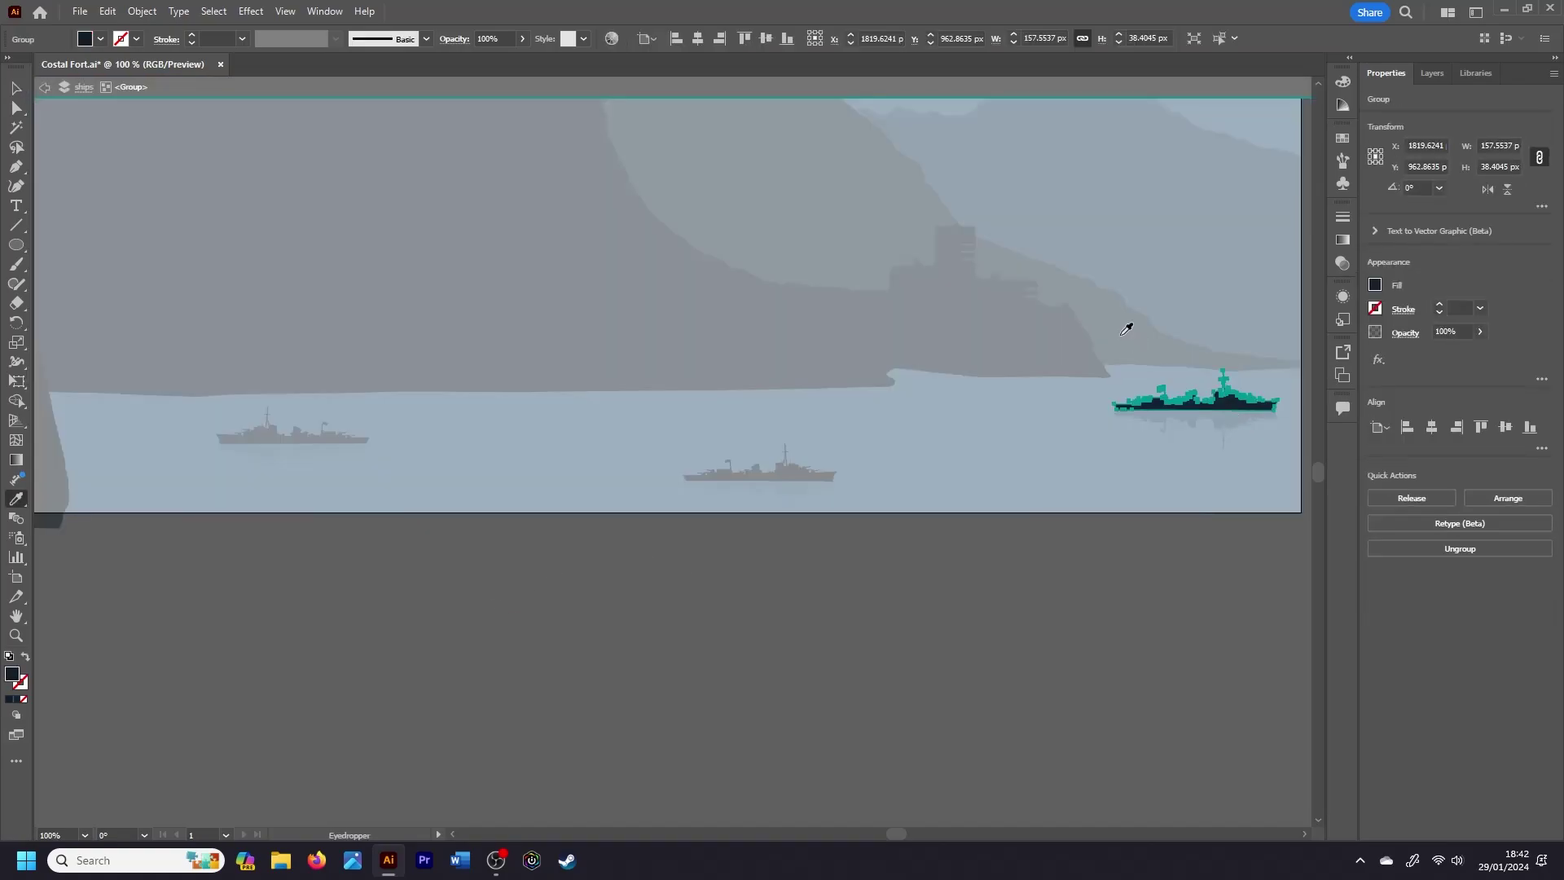
{"action": "key", "text": "Escape"}
Step: Leave group editing, undo a stray change, and nudge the right ship slightly up
{"action": "key", "text": "a"}
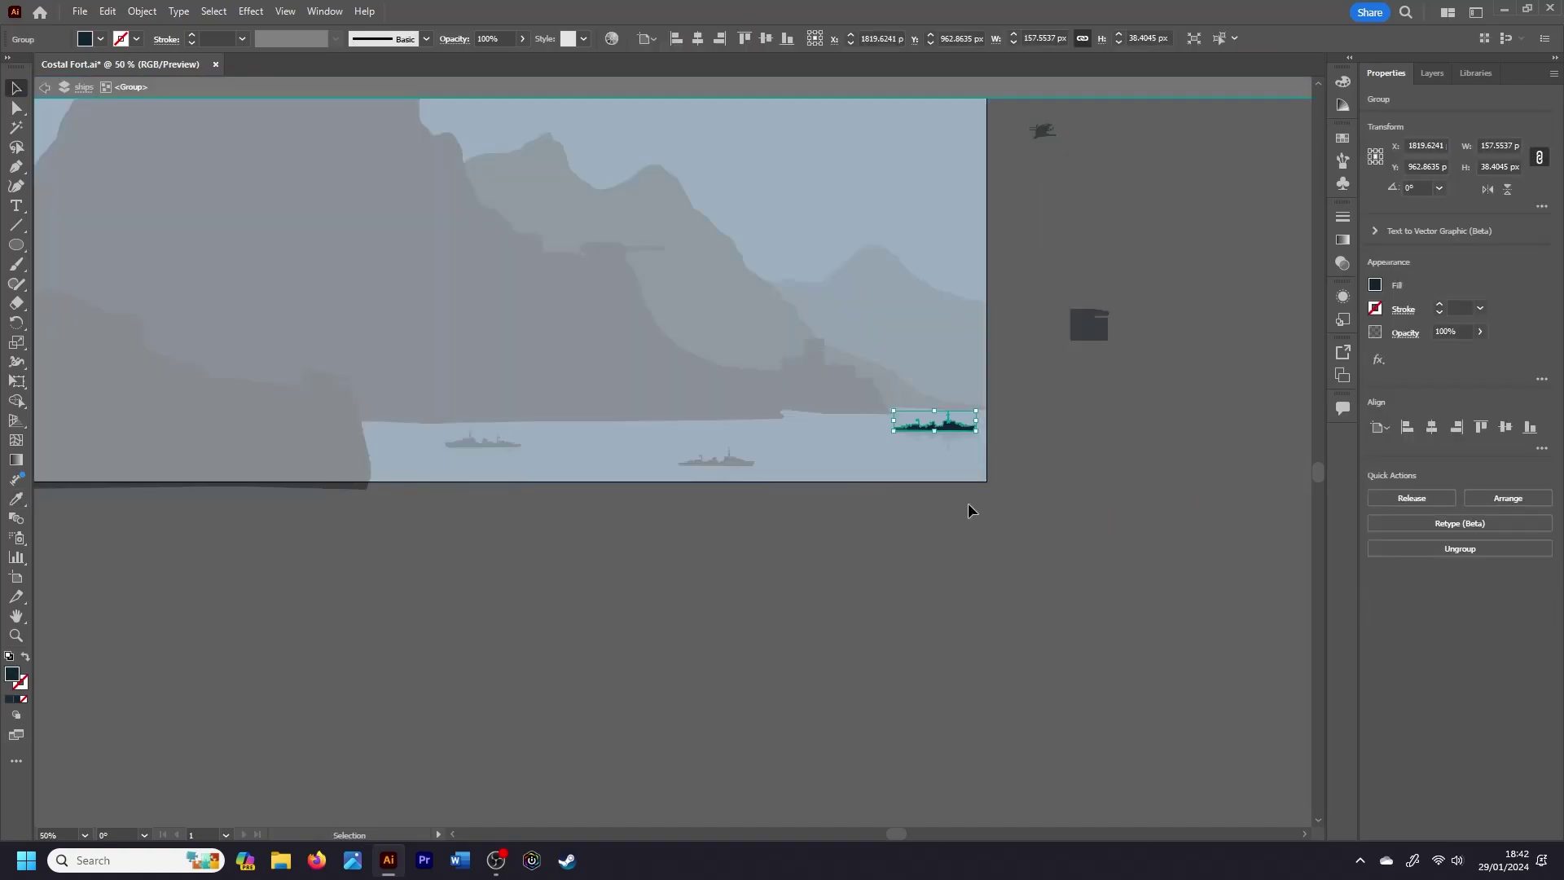
{"action": "double_click", "coordinate": [968, 510]}
{"action": "key", "text": "ctrl+z"}
{"action": "double_click", "coordinate": [976, 528]}
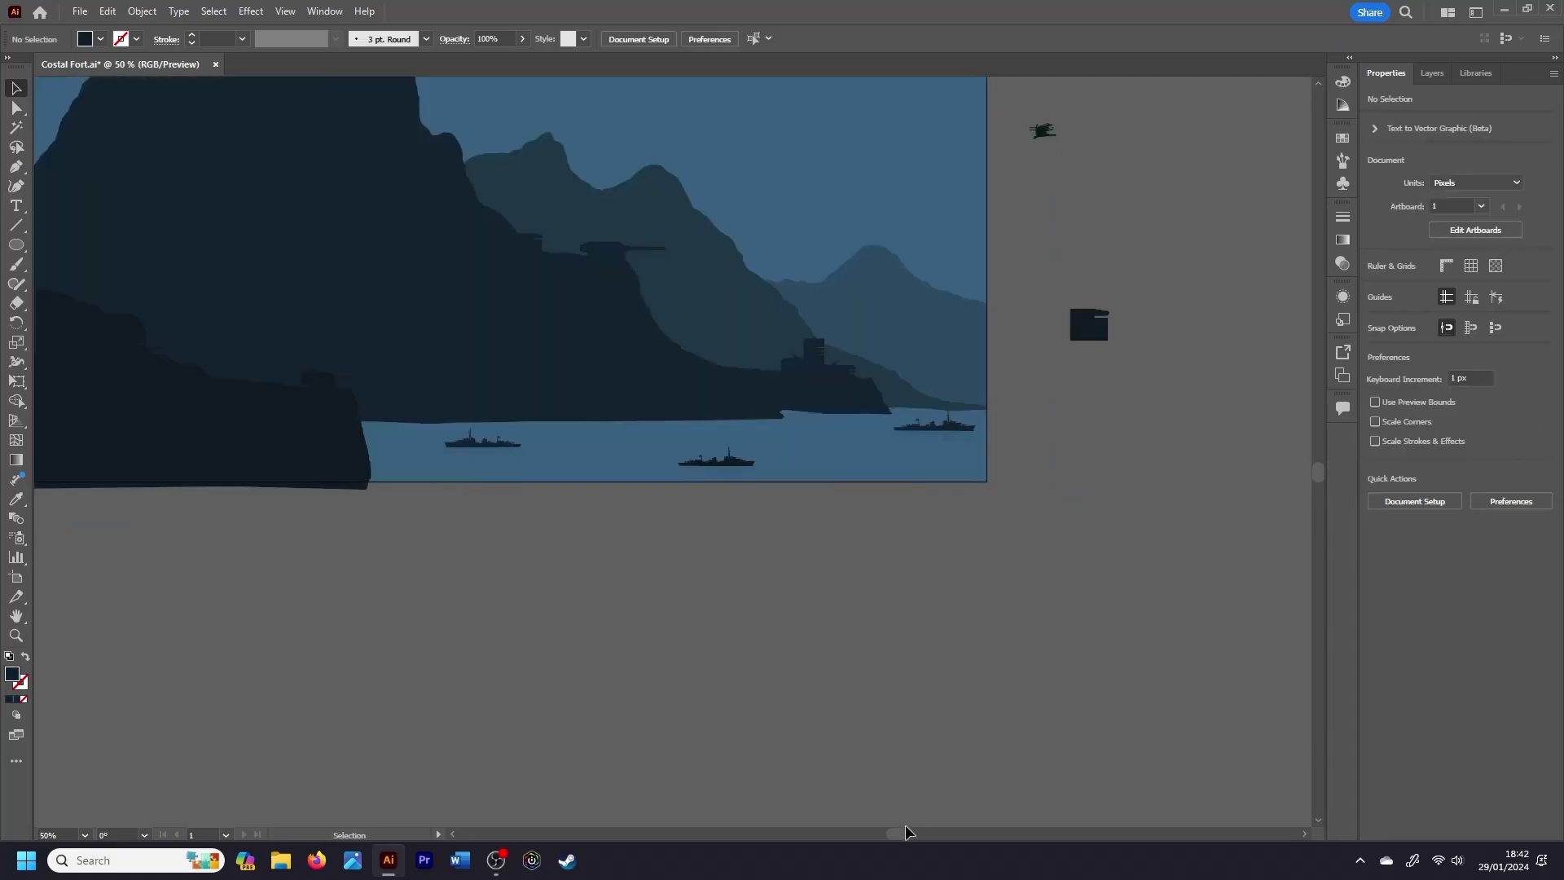
{"action": "left_click_drag", "start_coordinate": [905, 831], "coordinate": [883, 833]}
{"action": "left_click_drag", "start_coordinate": [1314, 472], "coordinate": [1315, 456]}
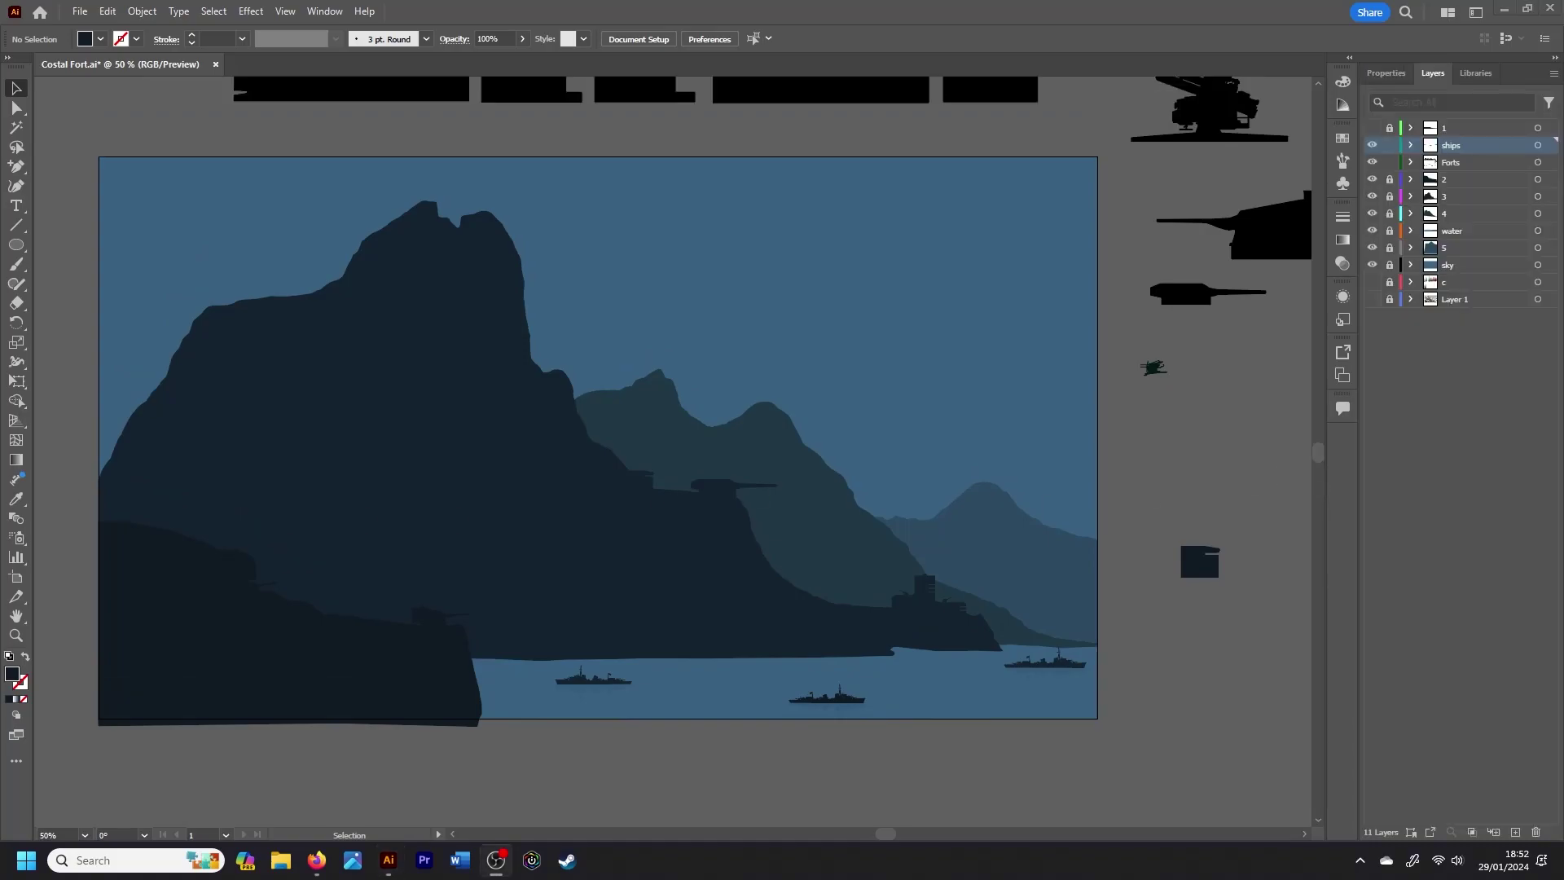
Step: Place the Flack Tower from the war silhouettes library on the right pasteboard, 100 px tall
{"action": "left_click", "coordinate": [1475, 73]}
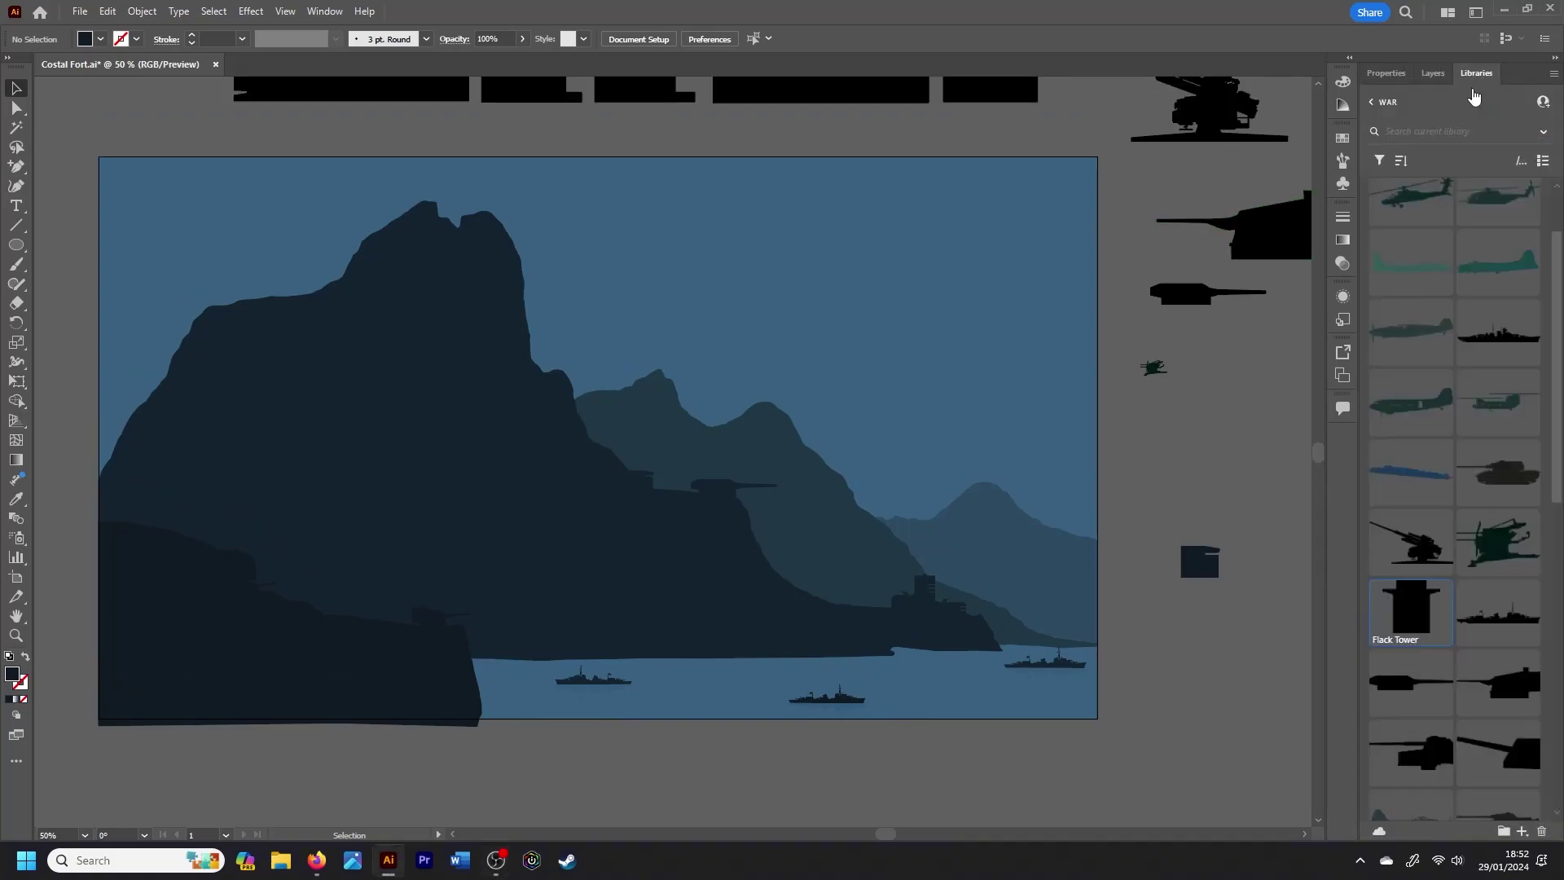
{"action": "right_click", "coordinate": [1384, 610]}
{"action": "left_click", "coordinate": [1443, 405]}
{"action": "left_click", "coordinate": [751, 294]}
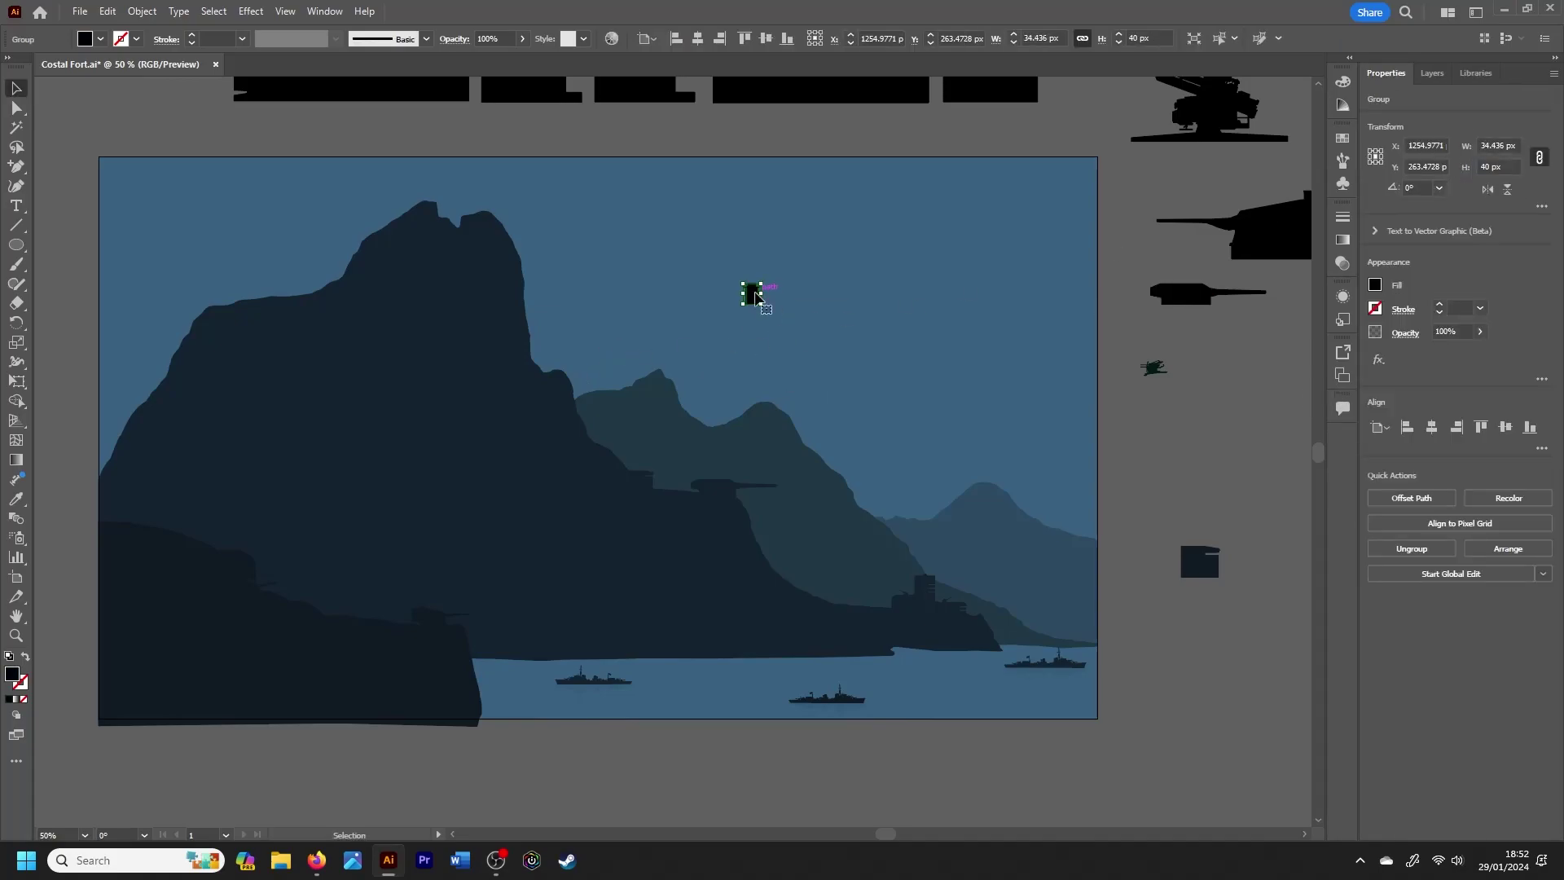
{"action": "left_click_drag", "start_coordinate": [755, 298], "coordinate": [1209, 424]}
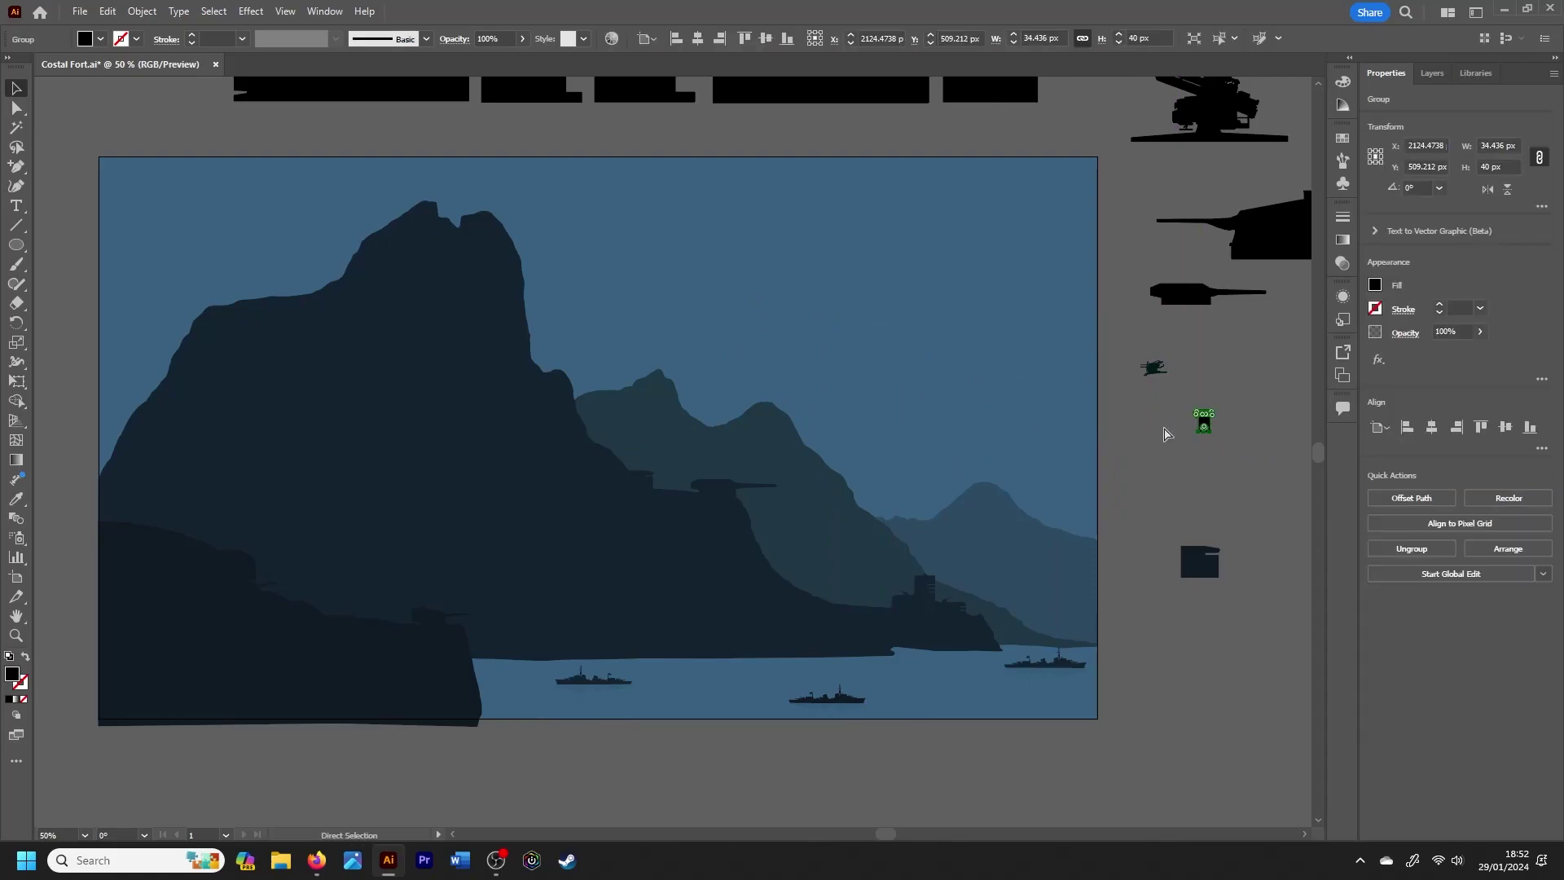
{"action": "scroll", "coordinate": [1165, 433], "scroll_direction": "right", "scroll_amount": 5}
{"action": "type", "text": "100"}
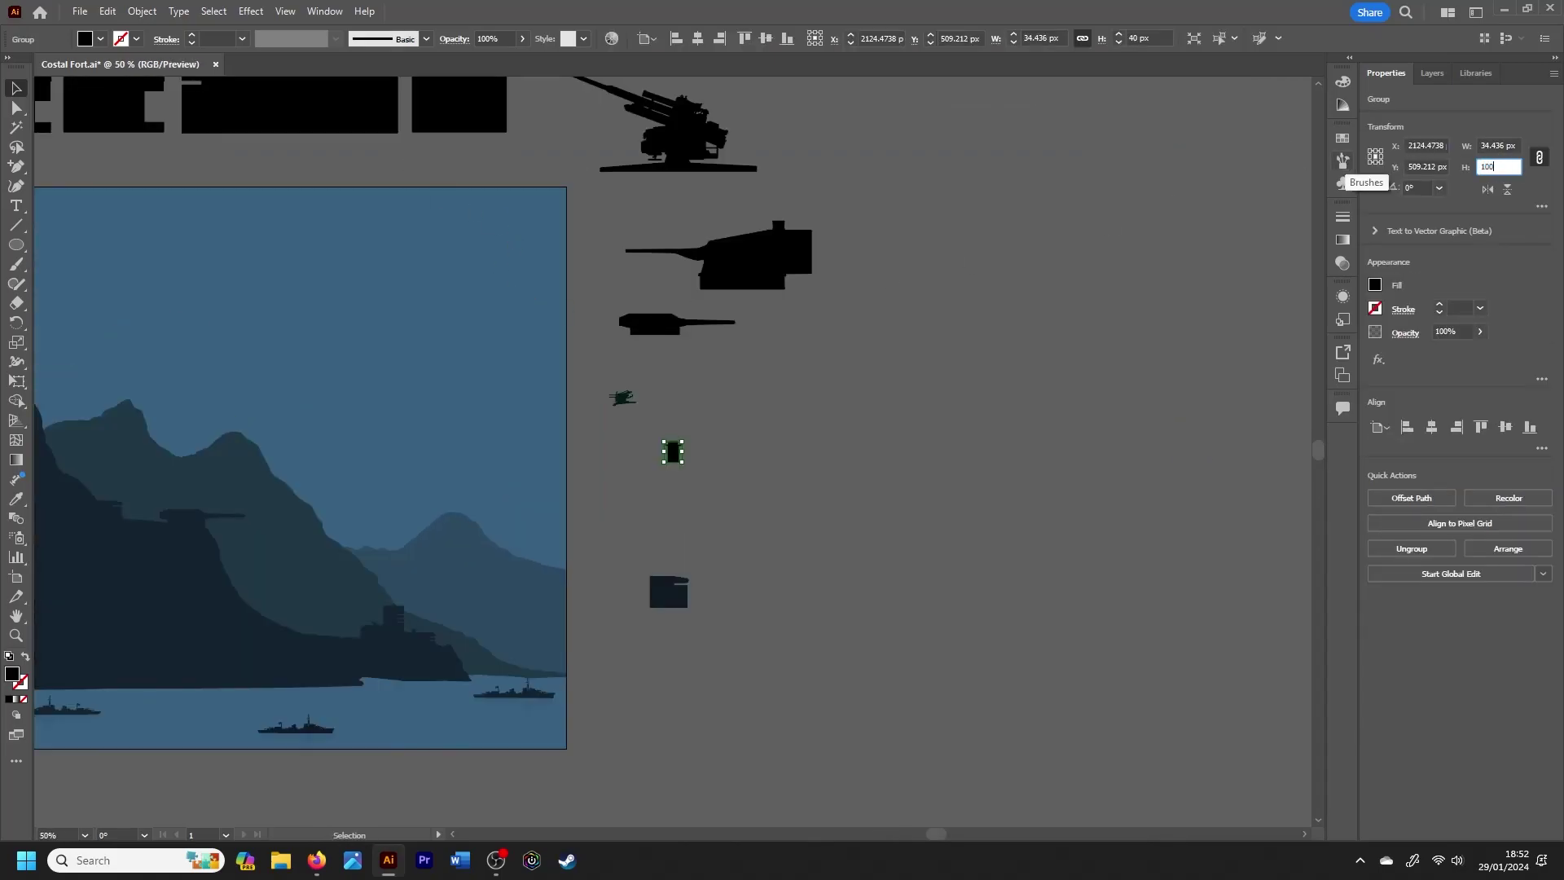
{"action": "key", "text": "Return"}
Step: Duplicate the large anti-aircraft gun and small green gun beside the tower, resizing the copy to 30 px
{"action": "left_click_drag", "start_coordinate": [673, 450], "coordinate": [801, 444]}
{"action": "left_click_drag", "start_coordinate": [686, 130], "coordinate": [994, 421]}
{"action": "left_click", "coordinate": [623, 398]}
{"action": "left_click_drag", "start_coordinate": [771, 437], "coordinate": [871, 415]}
{"action": "left_click", "coordinate": [986, 415]}
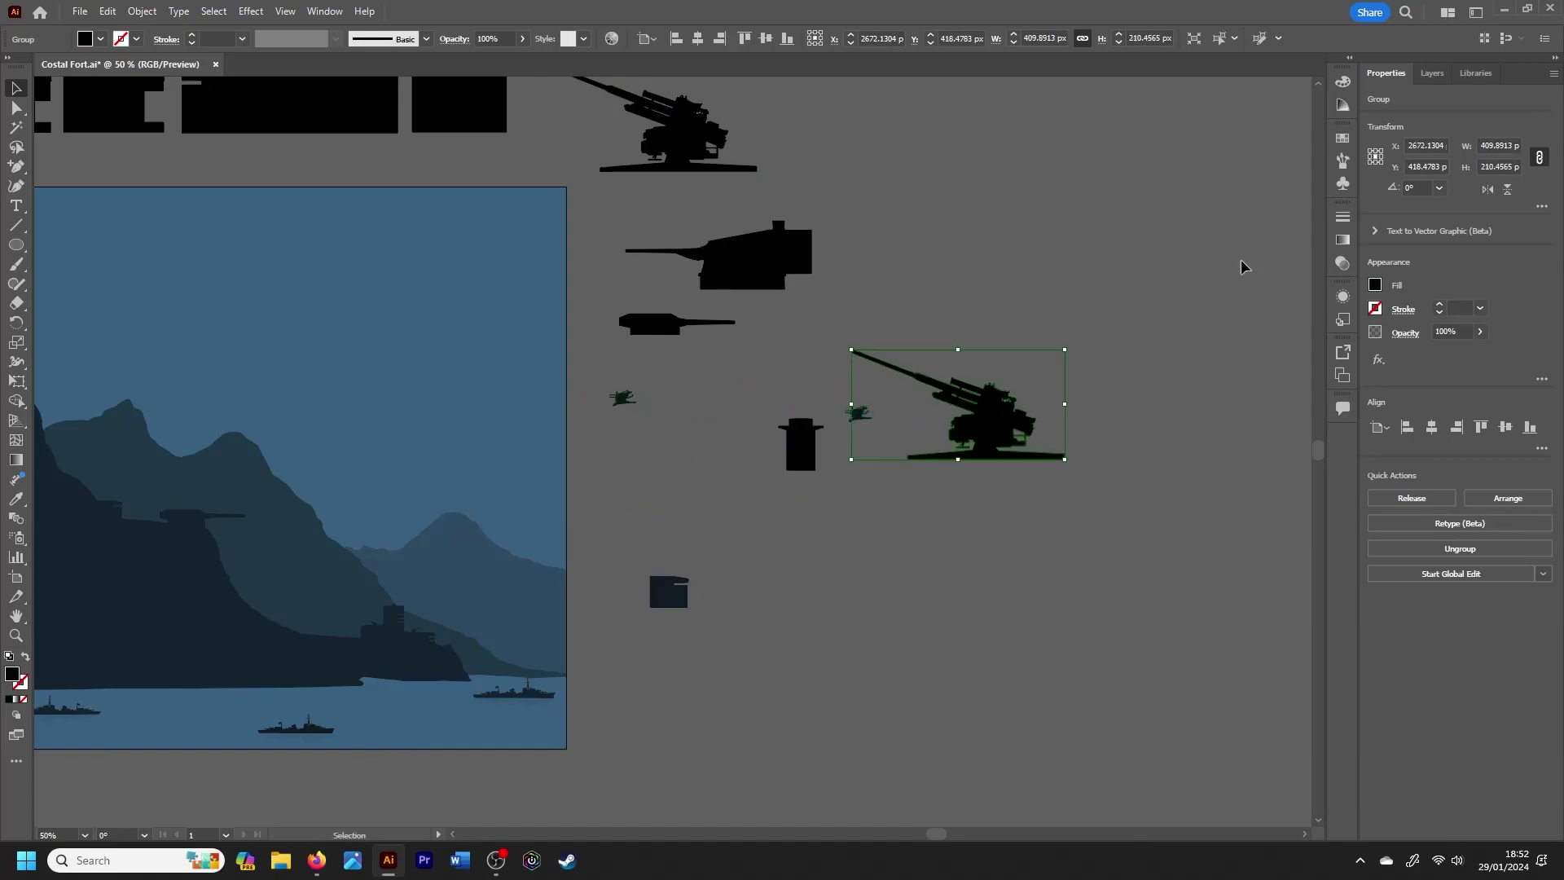
{"action": "type", "text": "30"}
{"action": "key", "text": "Return"}
{"action": "key", "text": "ctrl+plus"}
{"action": "key", "text": "ctrl+plus"}
{"action": "key", "text": "ctrl+plus"}
Step: Shrink the gun to 5 px tall and set it on the tower's roof
{"action": "left_click", "coordinate": [630, 452]}
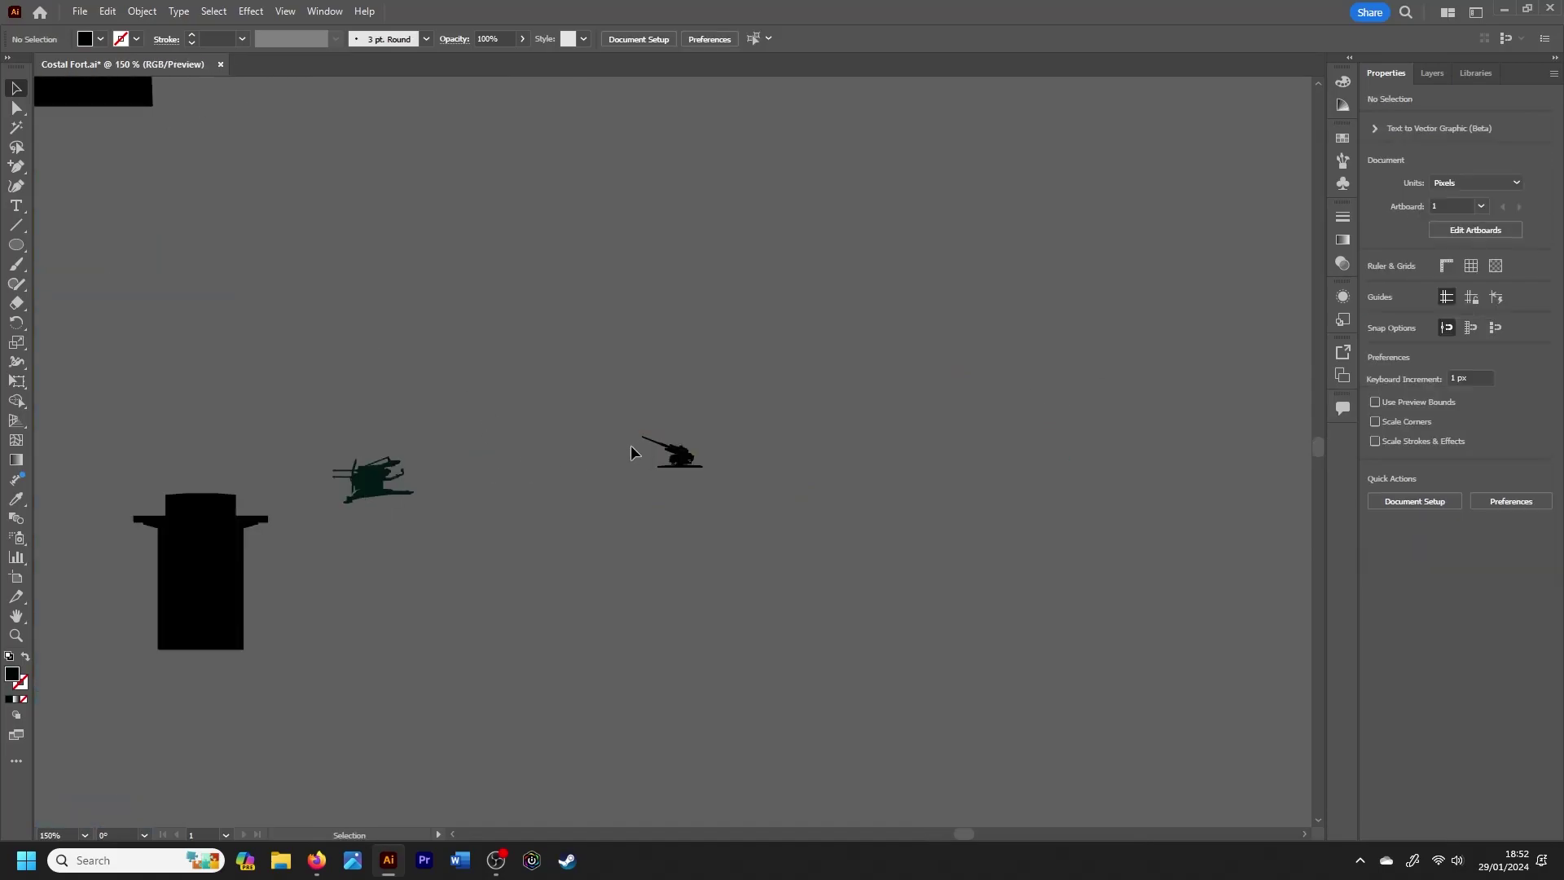
{"action": "left_click", "coordinate": [201, 492]}
{"action": "key", "text": "ctrl+plus"}
{"action": "key", "text": "ctrl+plus"}
{"action": "key", "text": "ctrl+plus"}
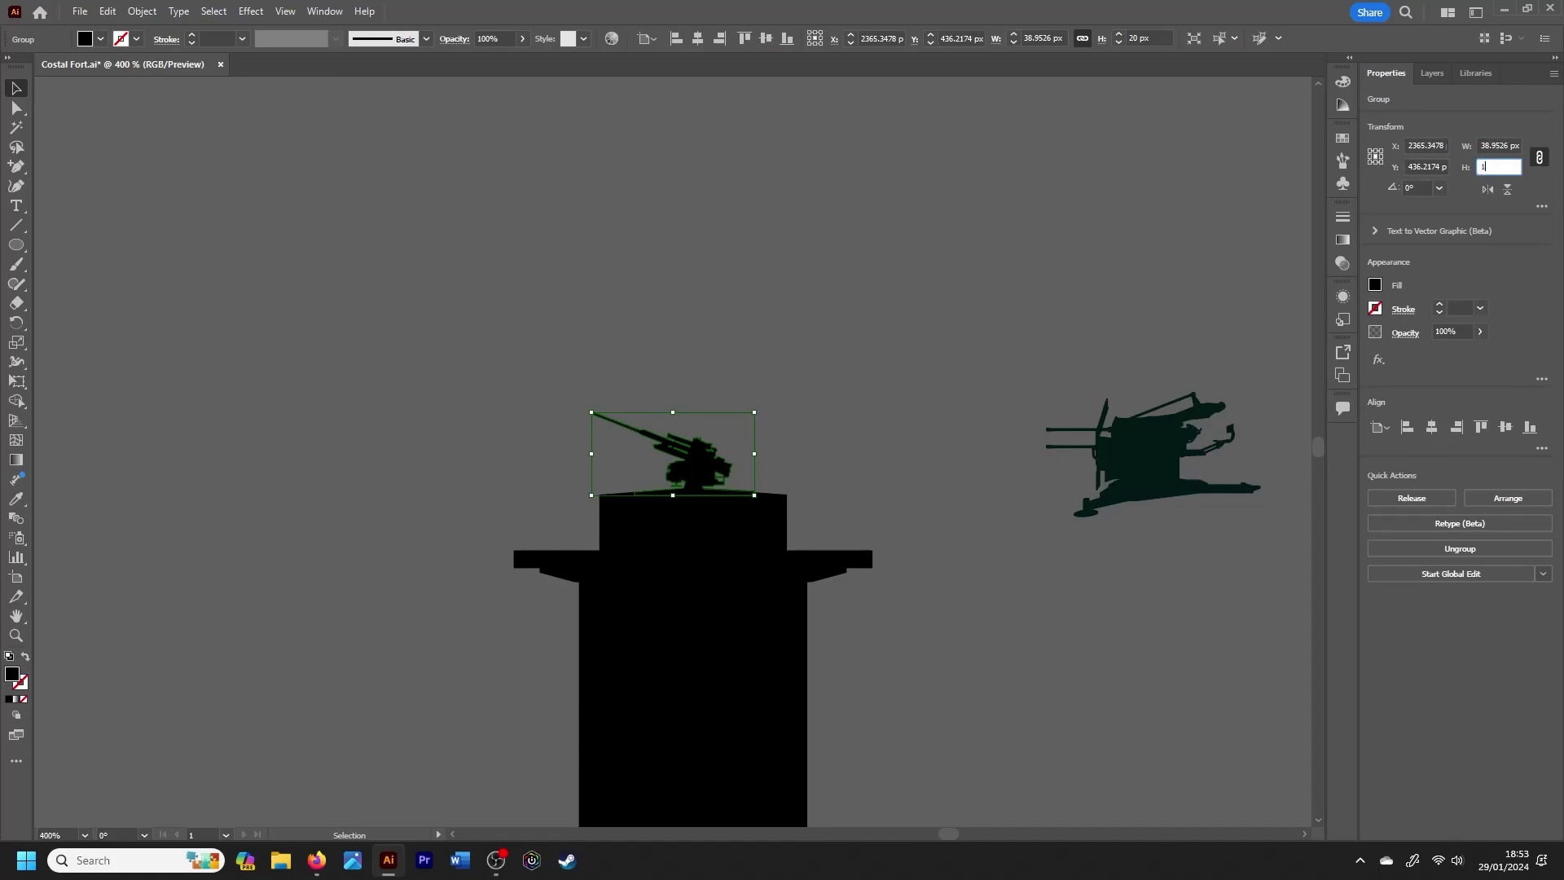
{"action": "type", "text": "0"}
{"action": "key", "text": "Return"}
{"action": "key", "text": "ctrl+plus"}
{"action": "mouse_move", "coordinate": [704, 481]}
{"action": "left_mouse_down"}
{"action": "mouse_move", "coordinate": [717, 520]}
{"action": "mouse_move", "coordinate": [592, 515]}
{"action": "left_mouse_up"}
{"action": "type", "text": "5"}
{"action": "key", "text": "Return"}
{"action": "key", "text": "ctrl+plus"}
Step: Add a mirrored copy of the roof gun on the other side of the roof
{"action": "key", "text": "ctrl+d"}
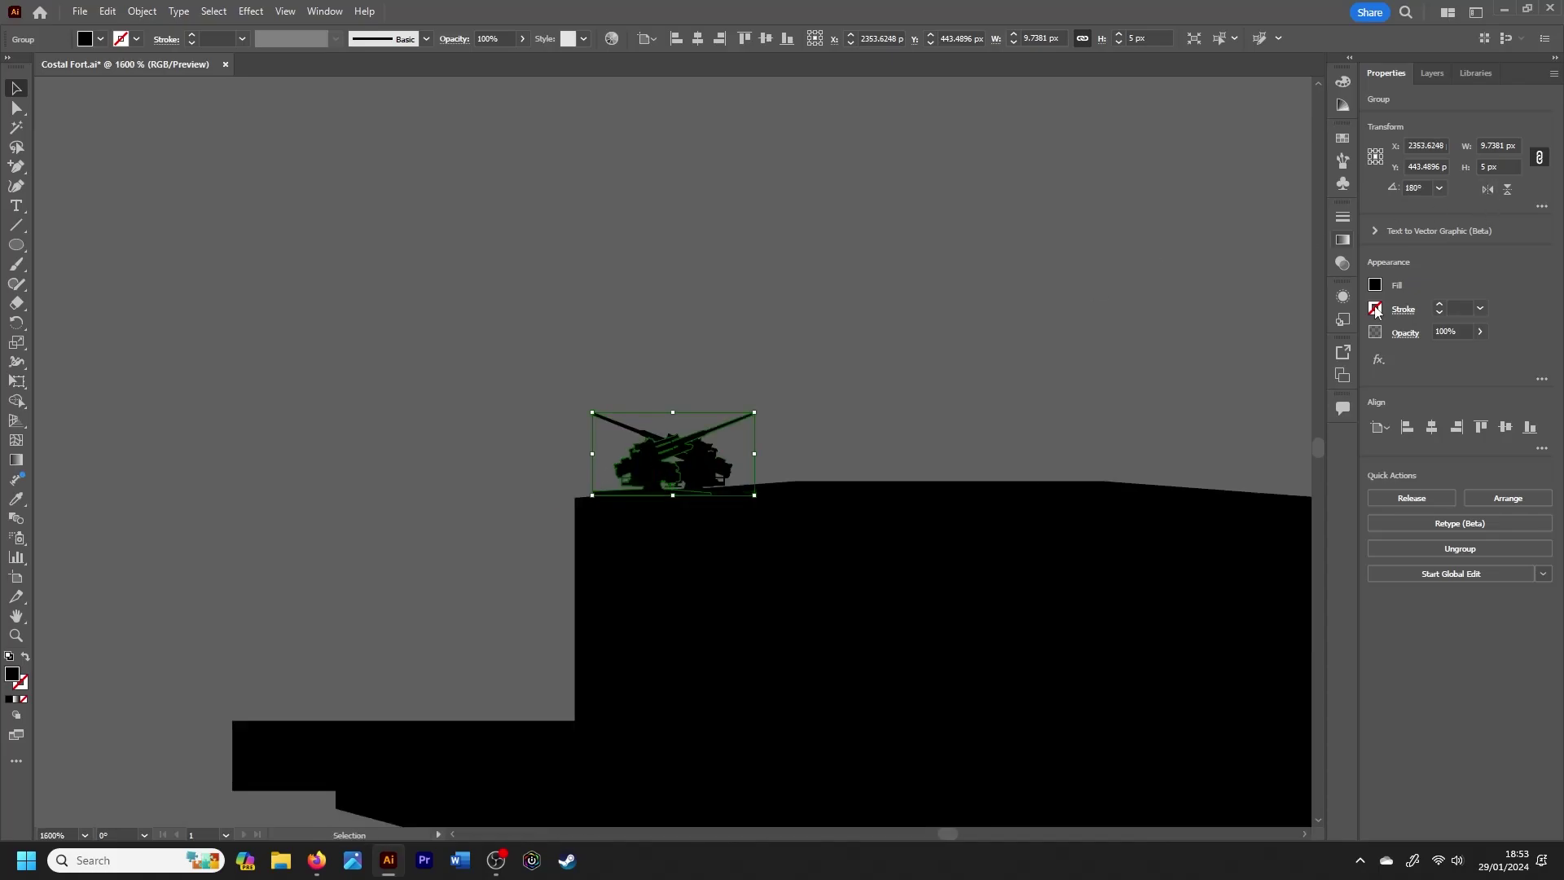
{"action": "left_click", "coordinate": [1303, 833]}
{"action": "left_click_drag", "start_coordinate": [472, 456], "coordinate": [1031, 452]}
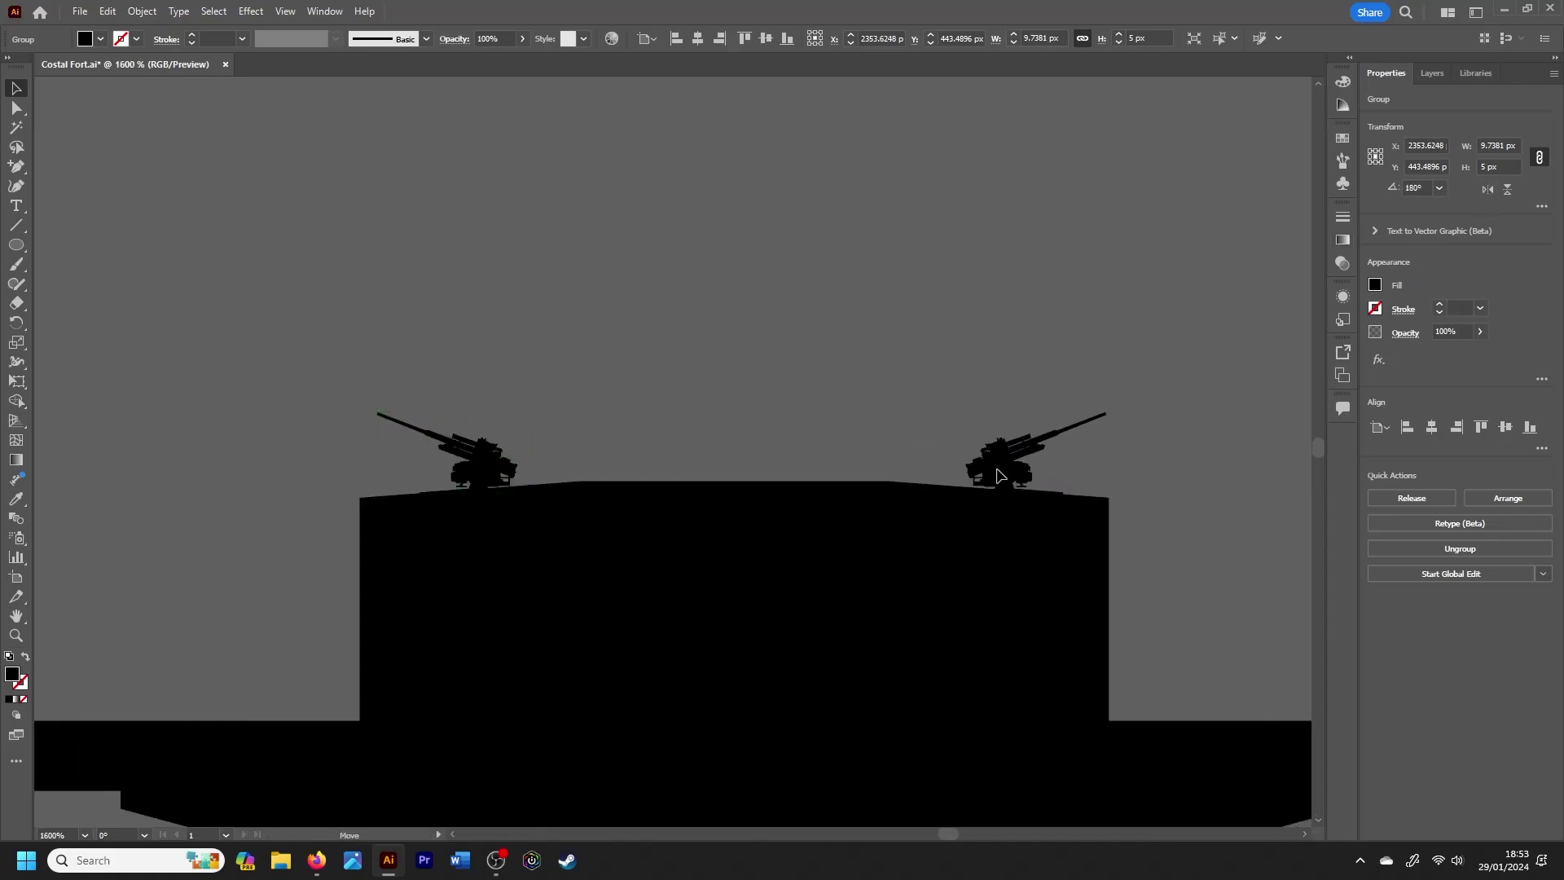
{"action": "left_click", "coordinate": [495, 464]}
{"action": "left_click", "coordinate": [617, 448]}
{"action": "key", "text": "ctrl+minus"}
{"action": "key", "text": "ctrl+minus"}
{"action": "key", "text": "ctrl+minus"}
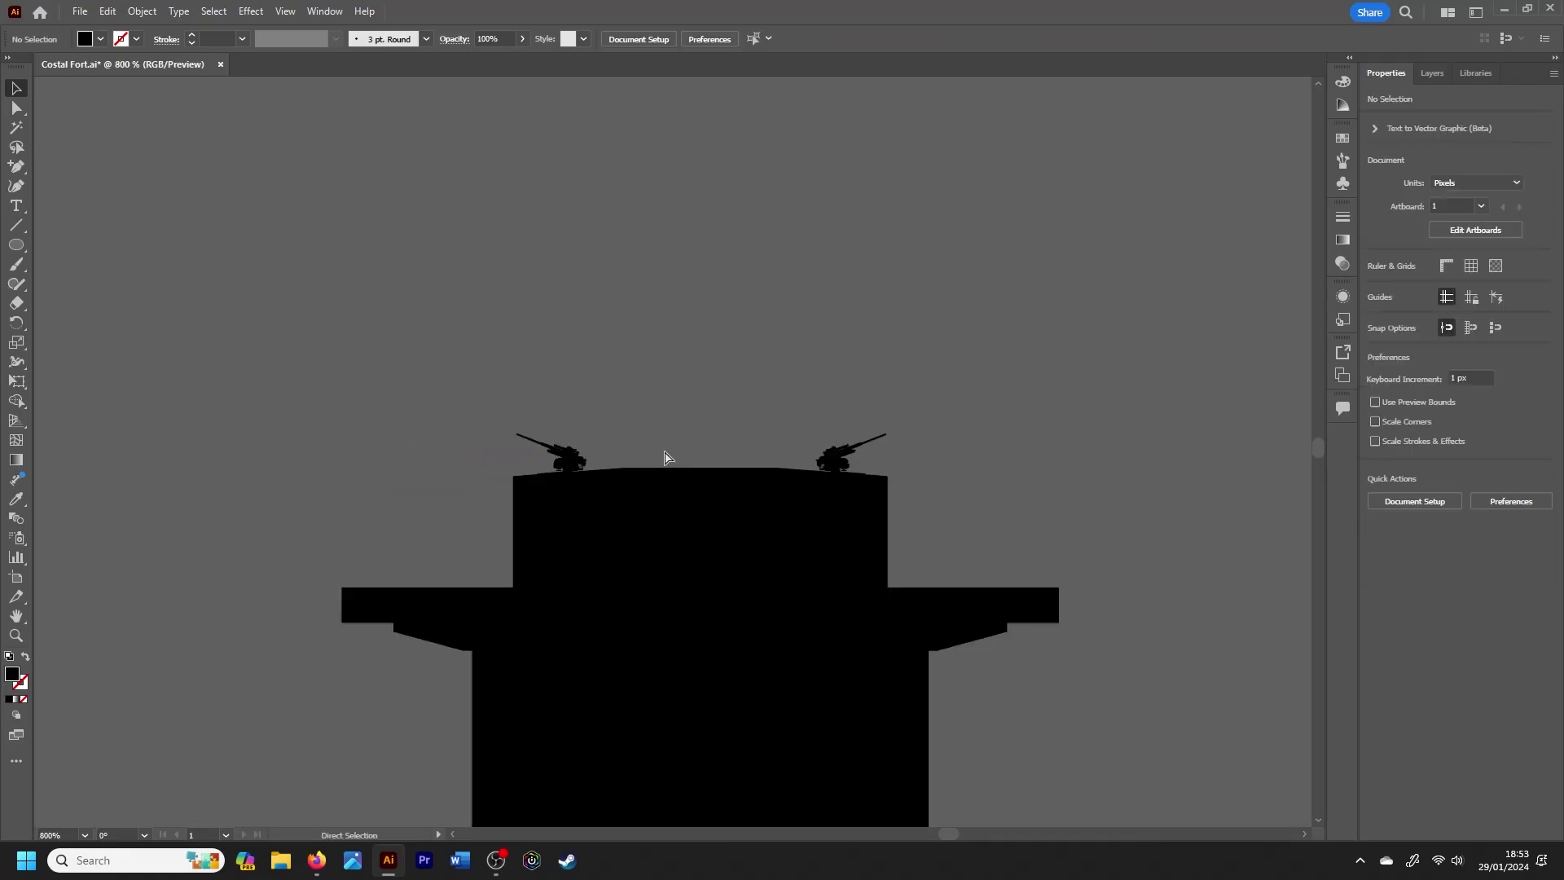
Step: Scale the small green gun to tower size and mount it plus a mirrored copy on the left and right ledges
{"action": "left_click", "coordinate": [1154, 454]}
{"action": "key", "text": "Return"}
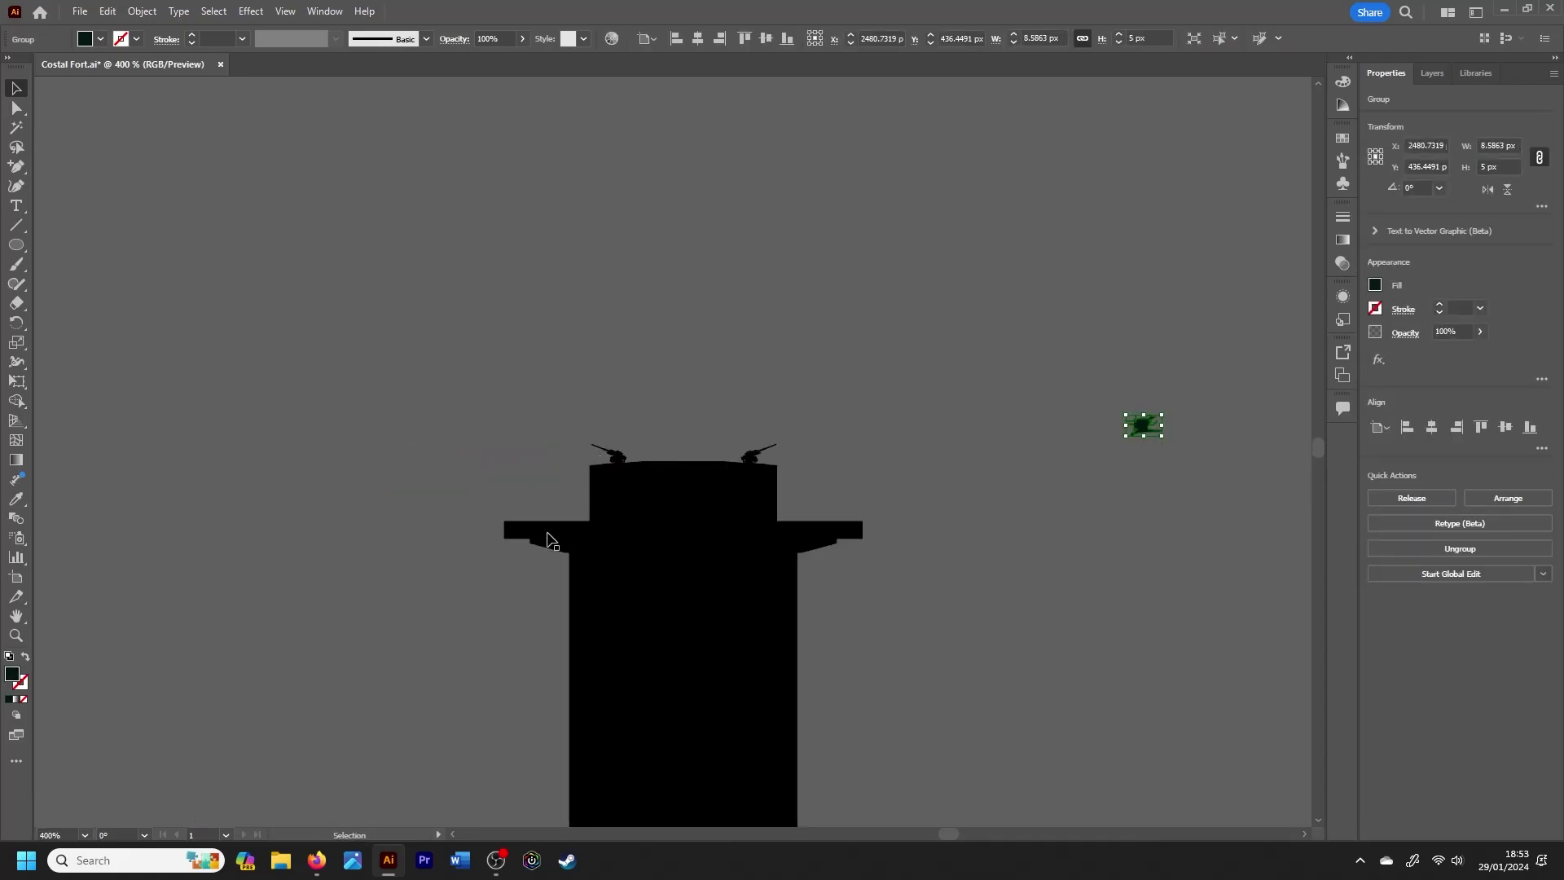
{"action": "left_click", "coordinate": [1131, 429]}
{"action": "left_click", "coordinate": [806, 519]}
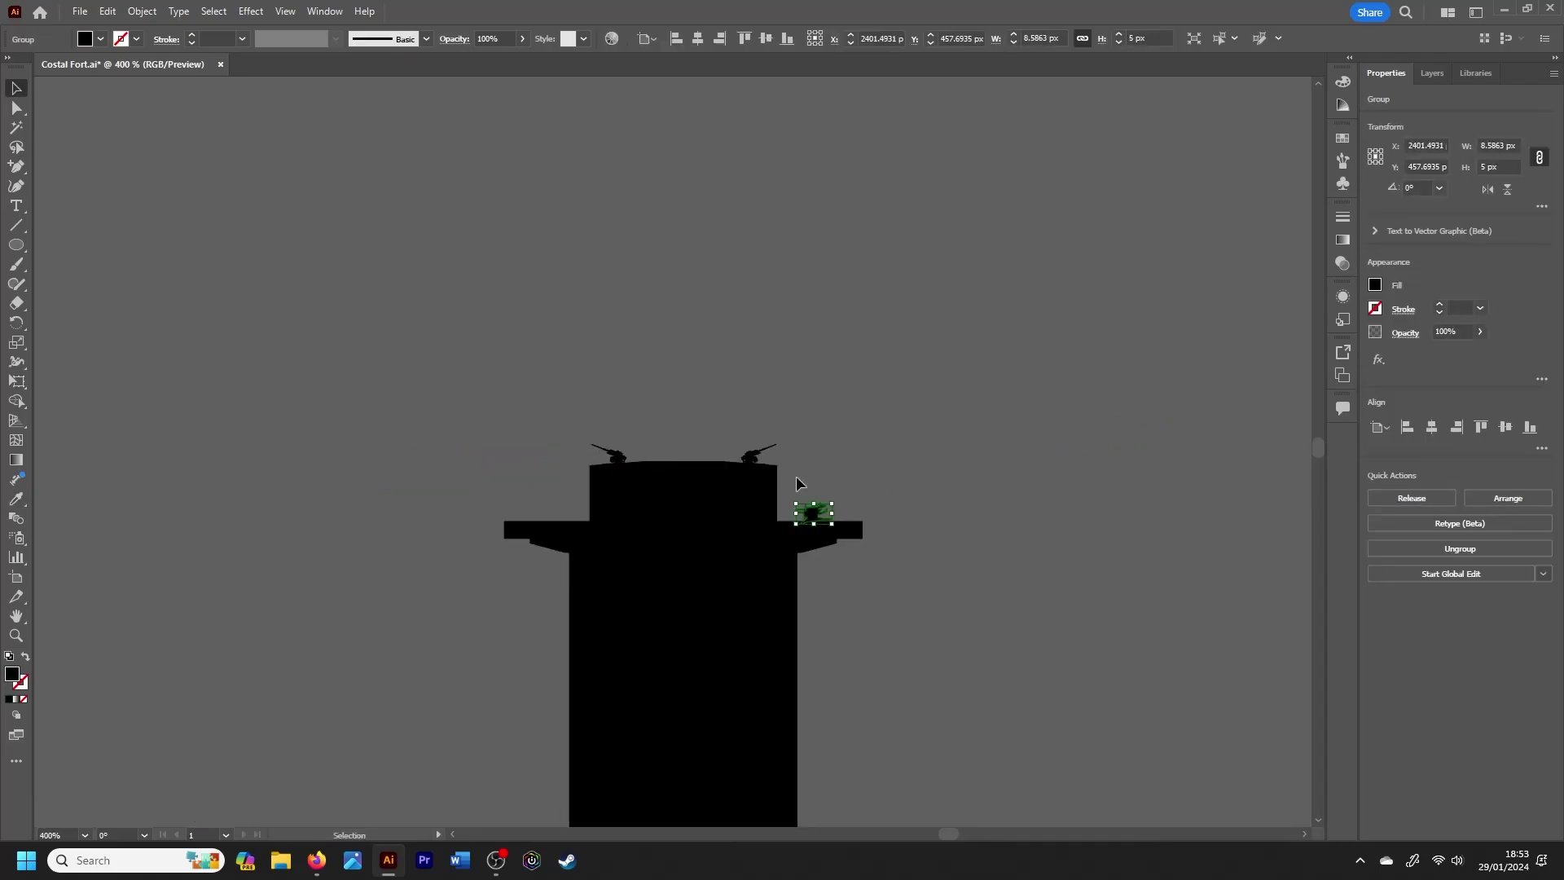
{"action": "key", "text": "ctrl+plus"}
{"action": "key", "text": "ctrl+plus"}
{"action": "key", "text": "ctrl+plus"}
{"action": "left_click_drag", "start_coordinate": [692, 447], "coordinate": [827, 364]}
{"action": "left_click", "coordinate": [827, 365]}
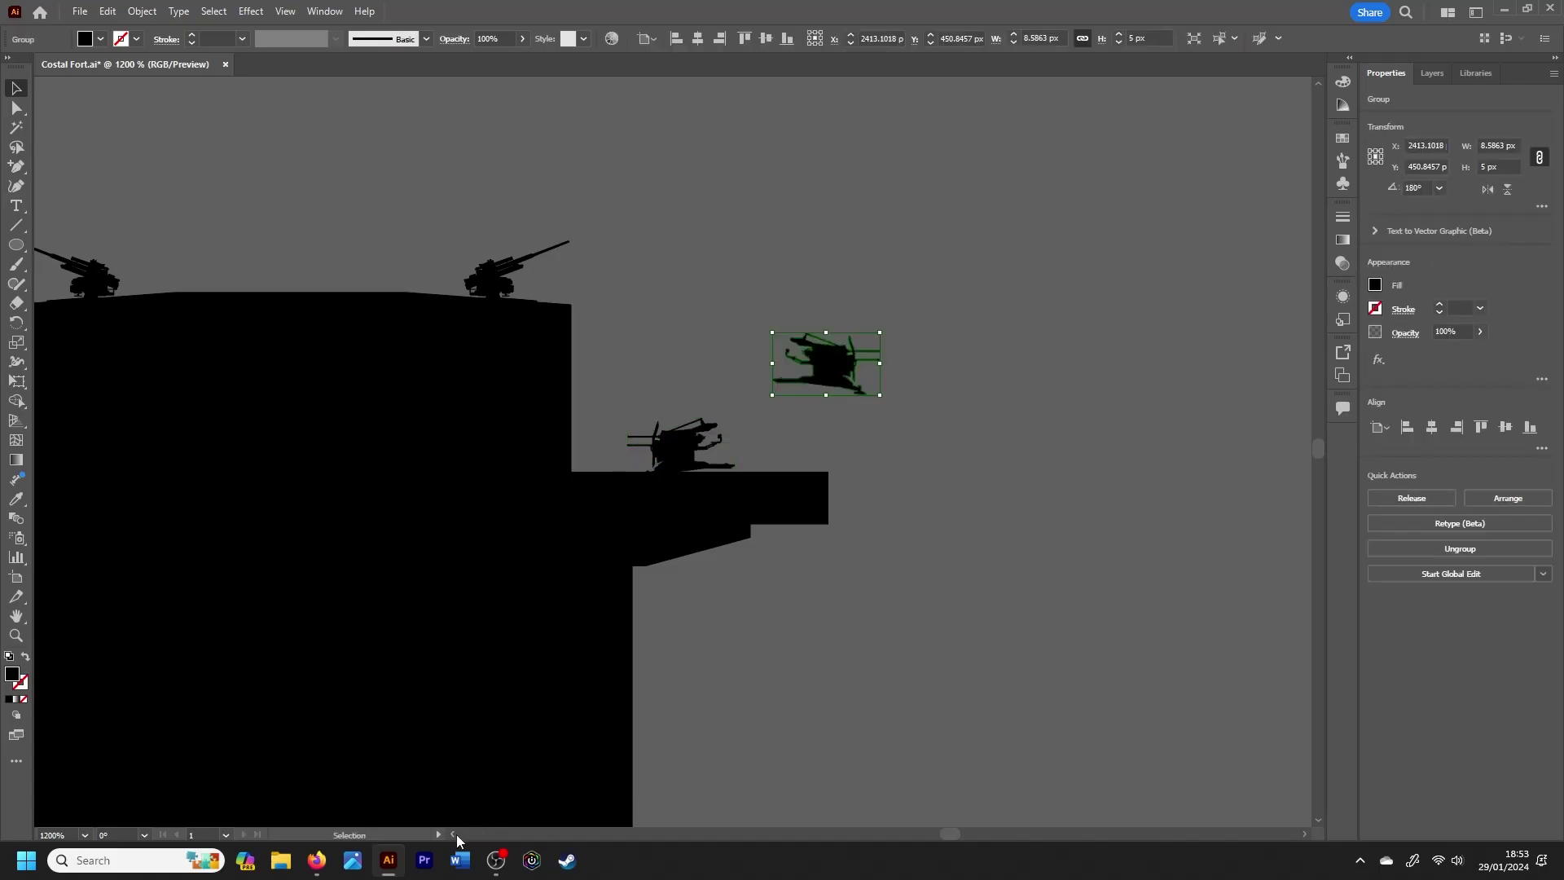
{"action": "scroll", "coordinate": [827, 365], "scroll_direction": "left", "scroll_amount": 5}
{"action": "left_click_drag", "start_coordinate": [1018, 461], "coordinate": [227, 462]}
{"action": "left_click_drag", "start_coordinate": [1156, 362], "coordinate": [1037, 446]}
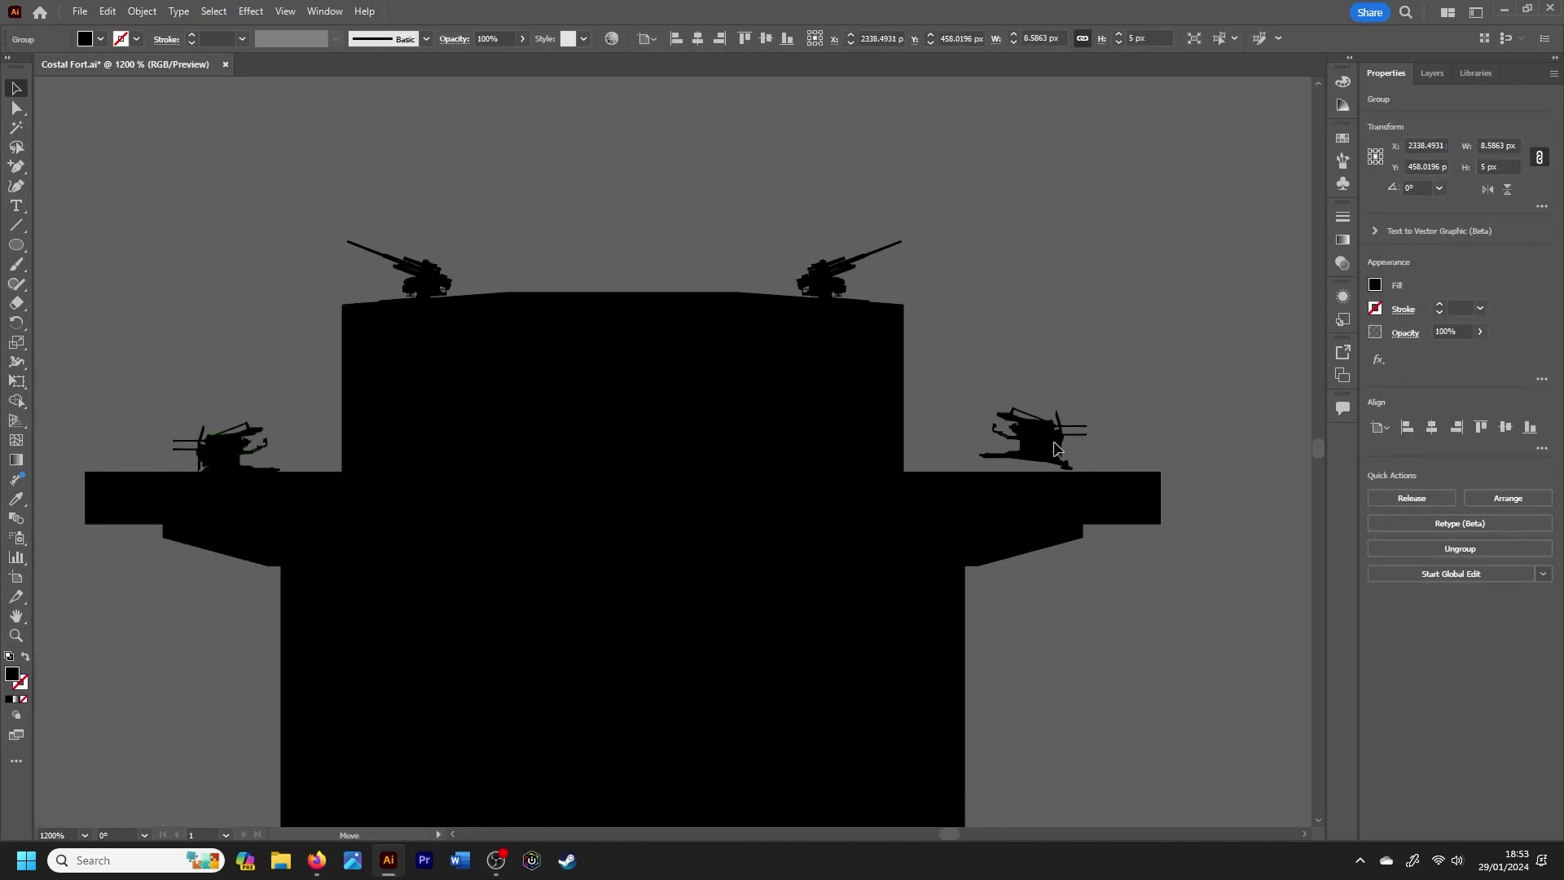
Step: Enlarge both roof guns to 8 px tall
{"action": "left_click", "coordinate": [826, 277]}
{"action": "type", "text": "8"}
{"action": "key", "text": "Return"}
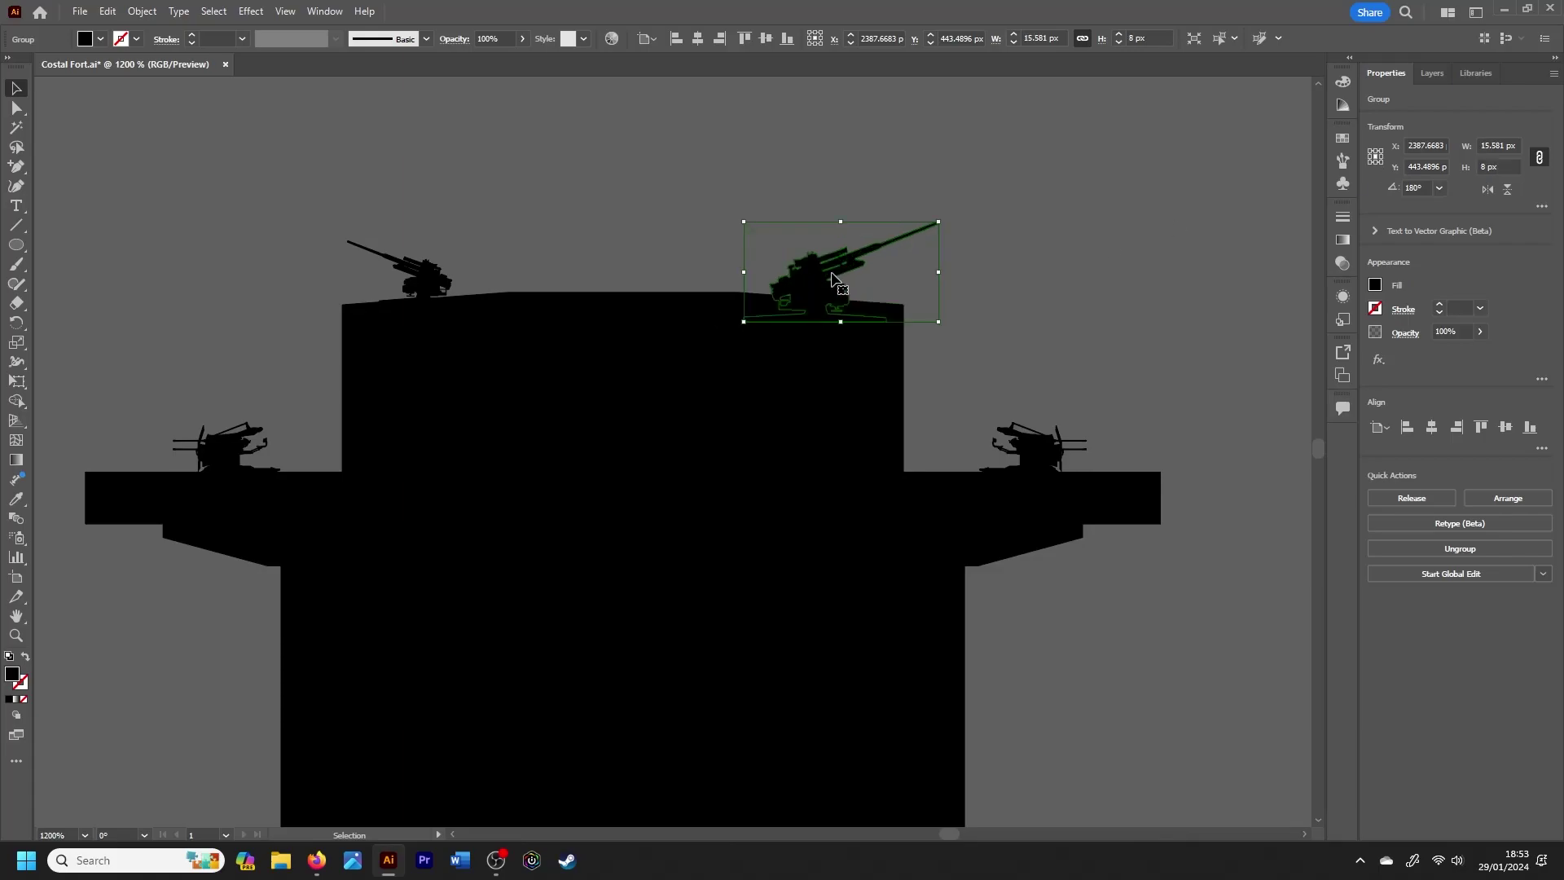
{"action": "left_click", "coordinate": [407, 269]}
{"action": "key", "text": "ctrl+d"}
{"action": "key", "text": "Return"}
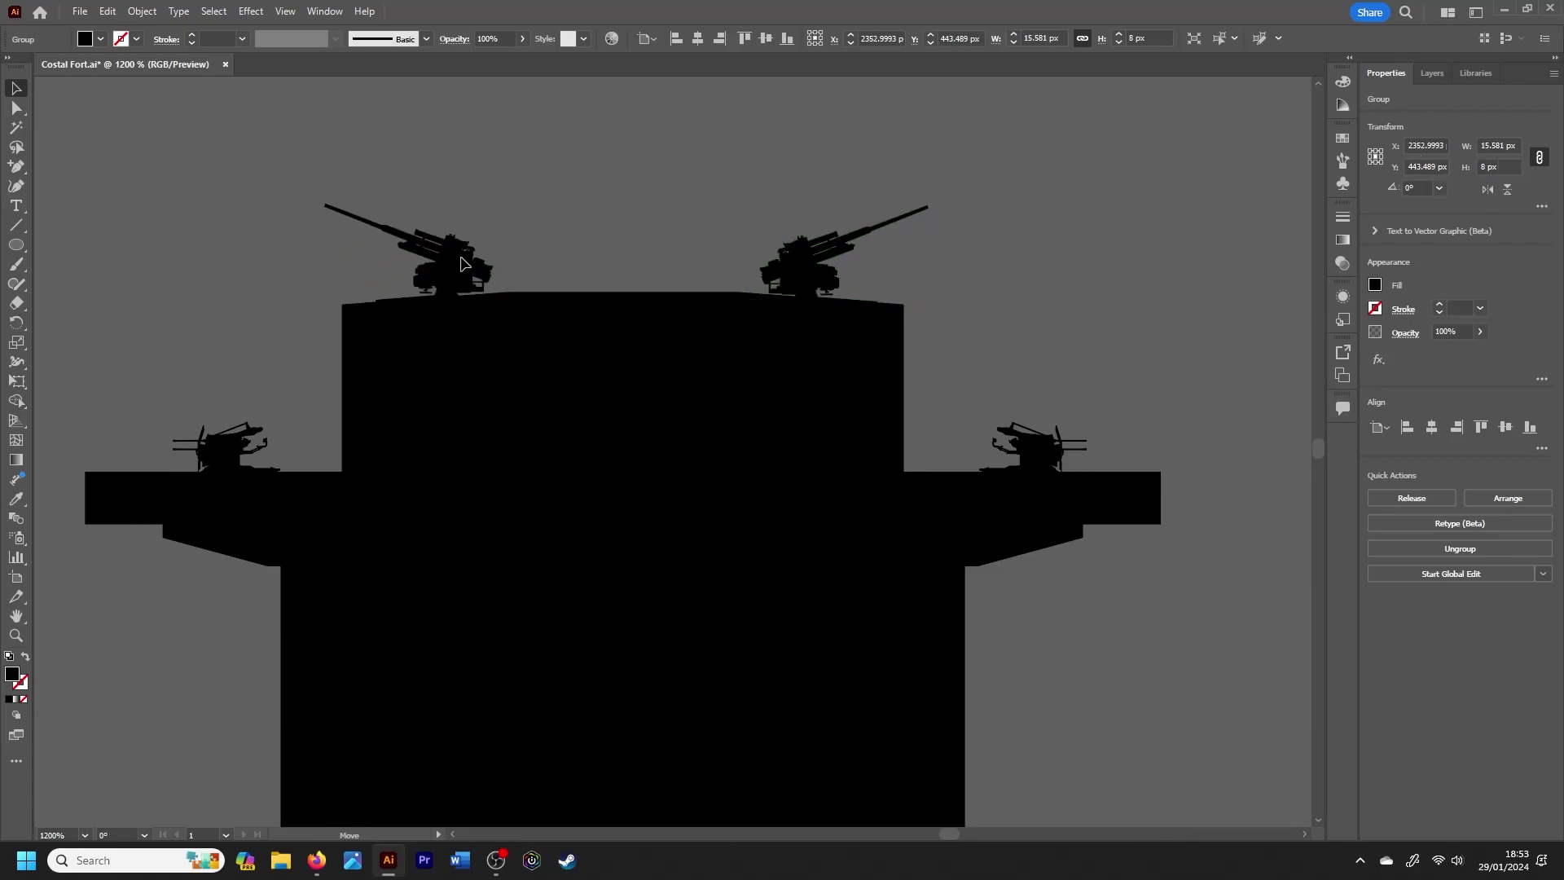
{"action": "left_click", "coordinate": [601, 274]}
{"action": "key", "text": "ctrl+minus"}
{"action": "key", "text": "ctrl+minus"}
{"action": "key", "text": "ctrl+minus"}
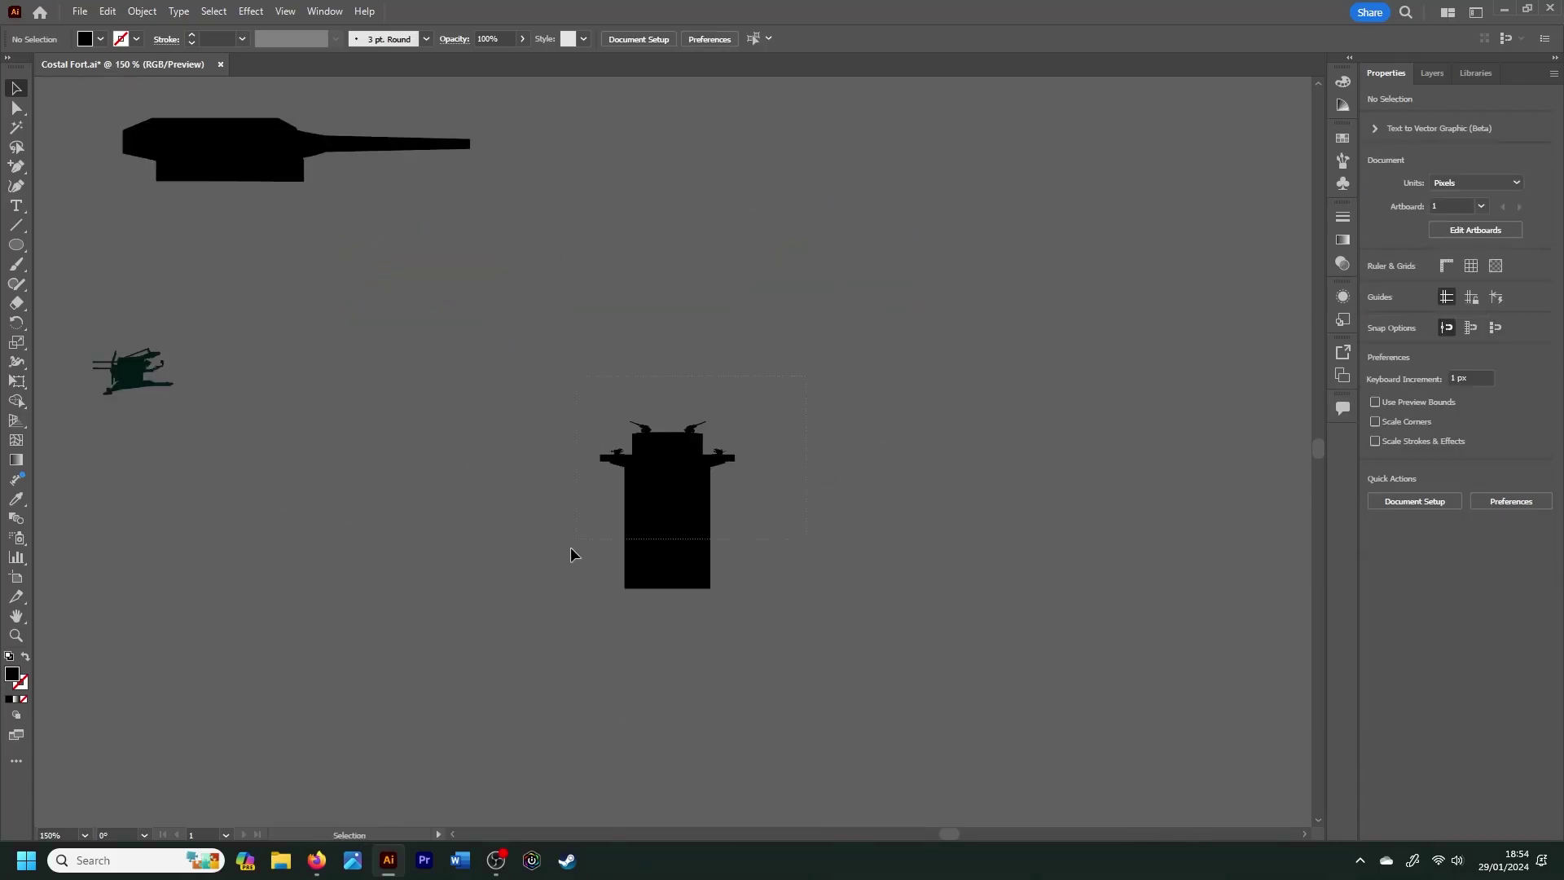
Step: Copy the armed tower with its guns onto the mountain ridge
{"action": "left_click_drag", "start_coordinate": [570, 547], "coordinate": [506, 576]}
{"action": "key", "text": "ctrl+minus"}
{"action": "key", "text": "ctrl+minus"}
{"action": "key", "text": "ctrl+minus"}
{"action": "left_click_drag", "start_coordinate": [654, 457], "coordinate": [510, 444]}
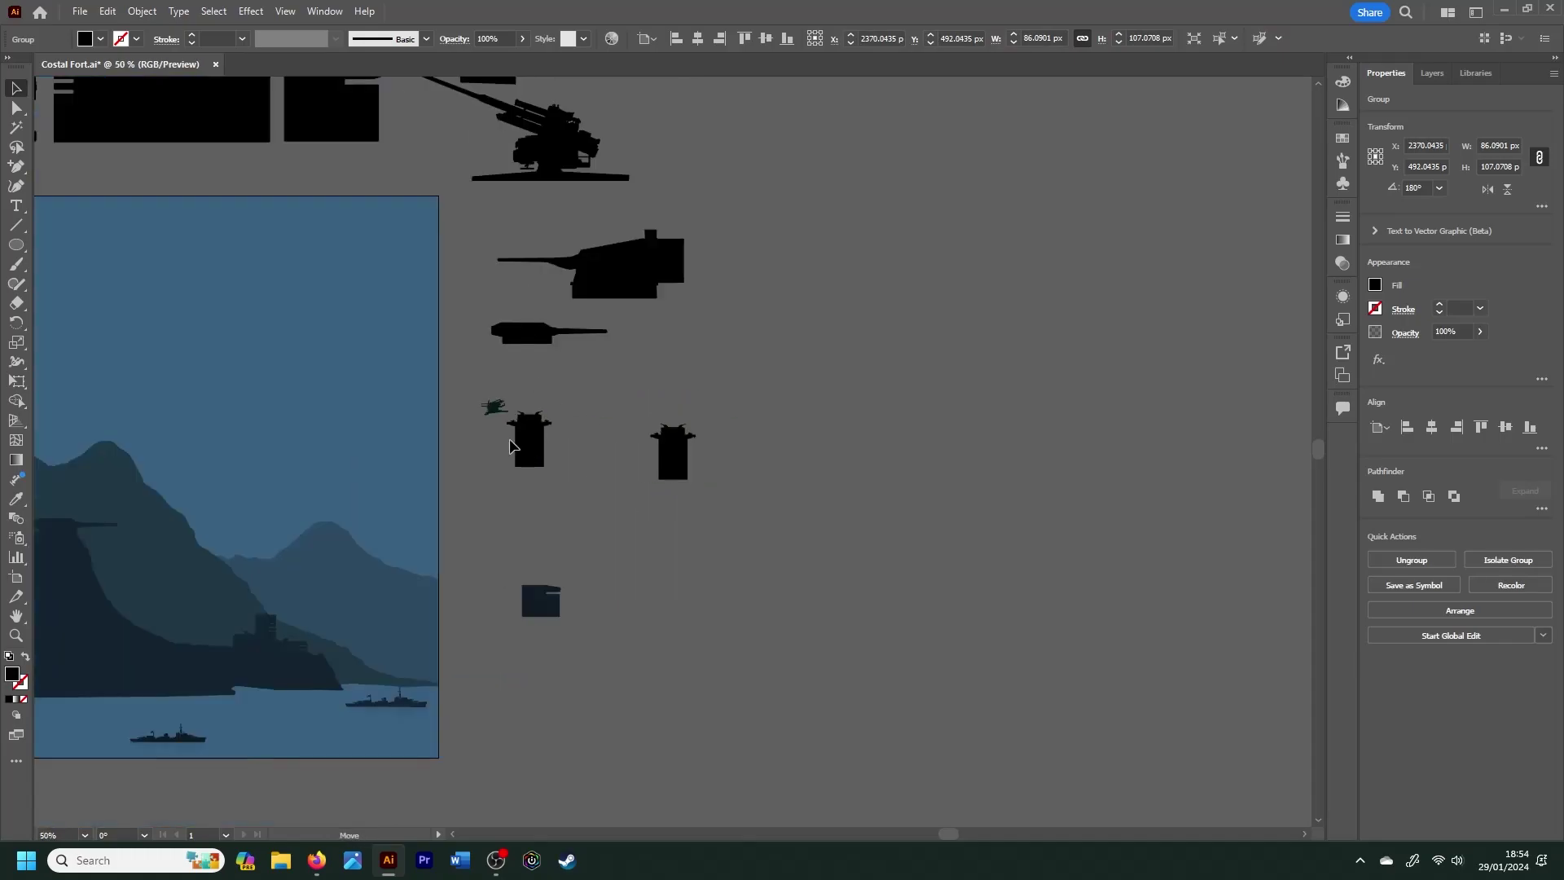
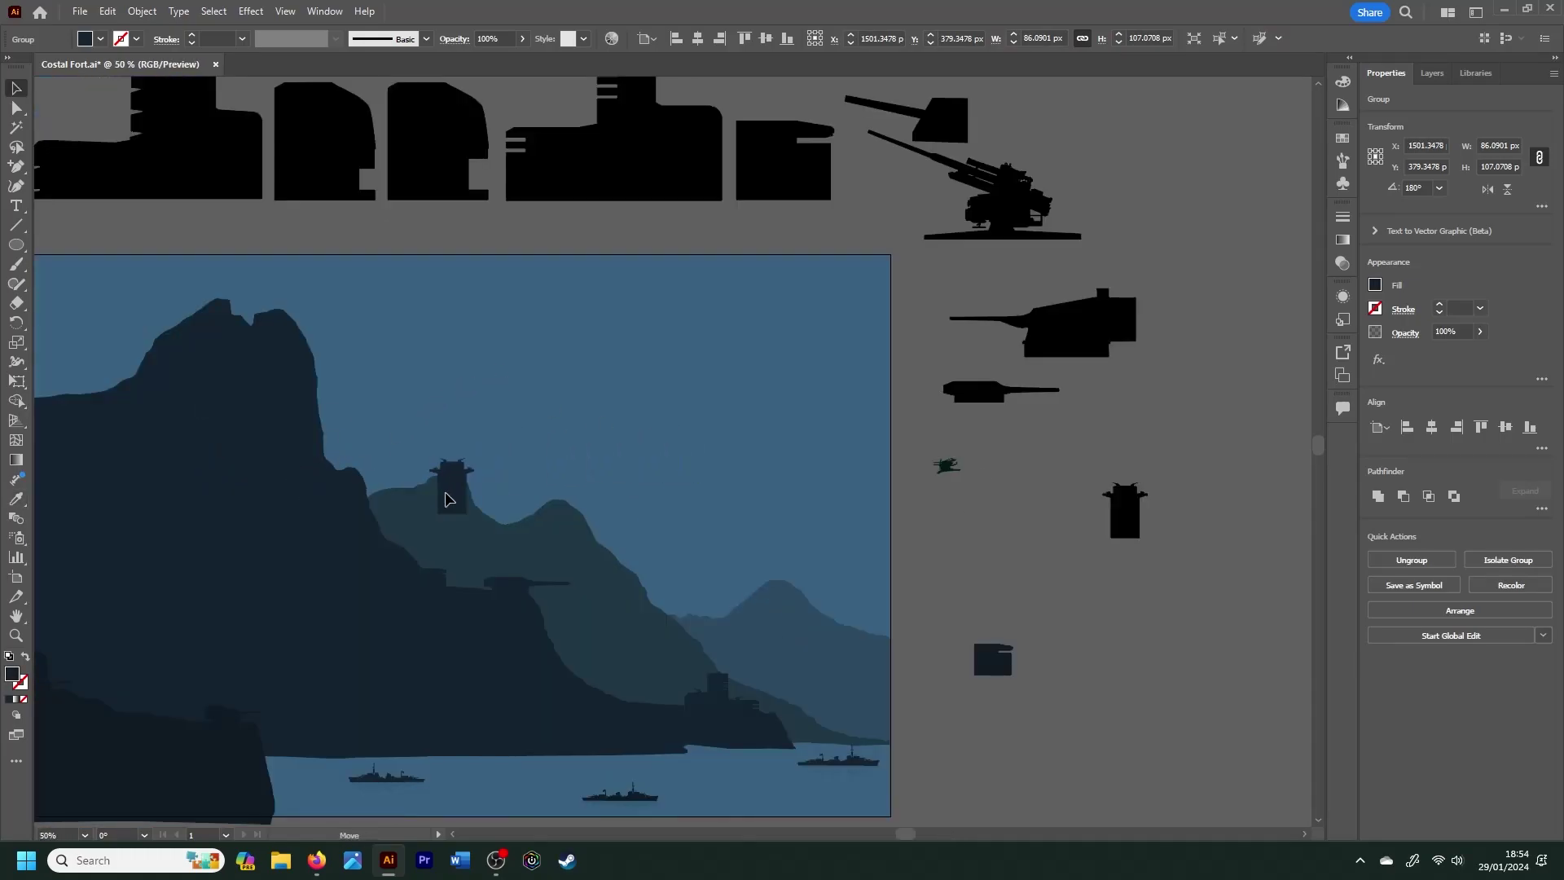
Step: Move the gun tower group onto the left mountain's cliff edge
{"action": "left_click_drag", "start_coordinate": [446, 494], "coordinate": [345, 465]}
{"action": "key", "text": "ctrl+plus"}
{"action": "key", "text": "ctrl+plus"}
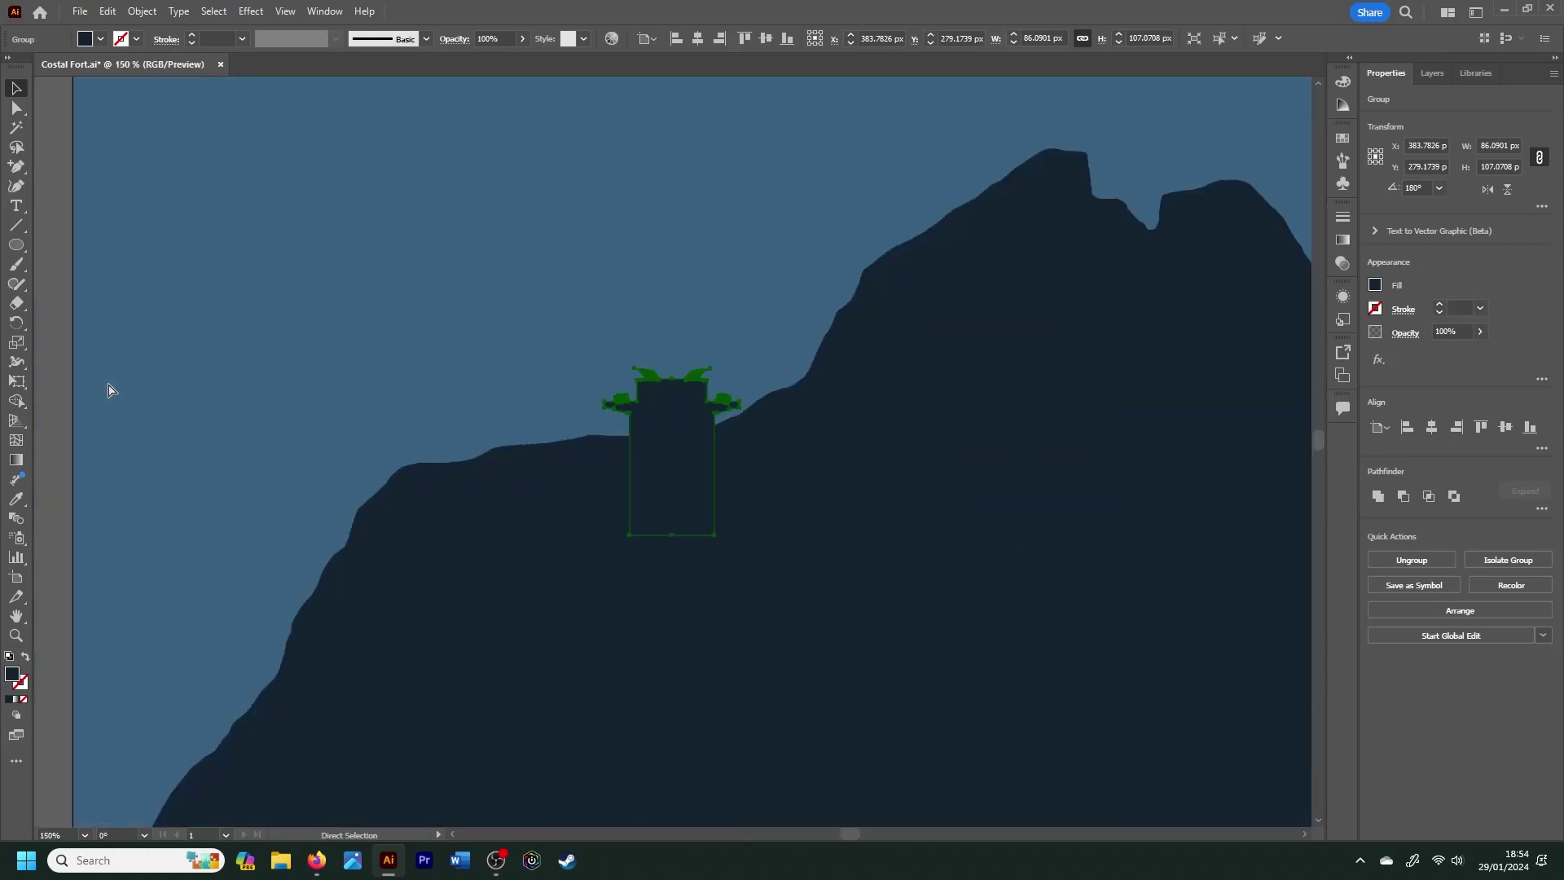
{"action": "key", "text": "ctrl+plus"}
{"action": "key", "text": "ctrl+plus"}
{"action": "mouse_move", "coordinate": [668, 407]}
{"action": "left_mouse_down"}
{"action": "mouse_move", "coordinate": [615, 366]}
{"action": "mouse_move", "coordinate": [677, 467]}
{"action": "left_mouse_up"}
{"action": "key", "text": "ctrl+minus"}
{"action": "key", "text": "ctrl+minus"}
{"action": "key", "text": "ctrl+minus"}
{"action": "key", "text": "ctrl+minus"}
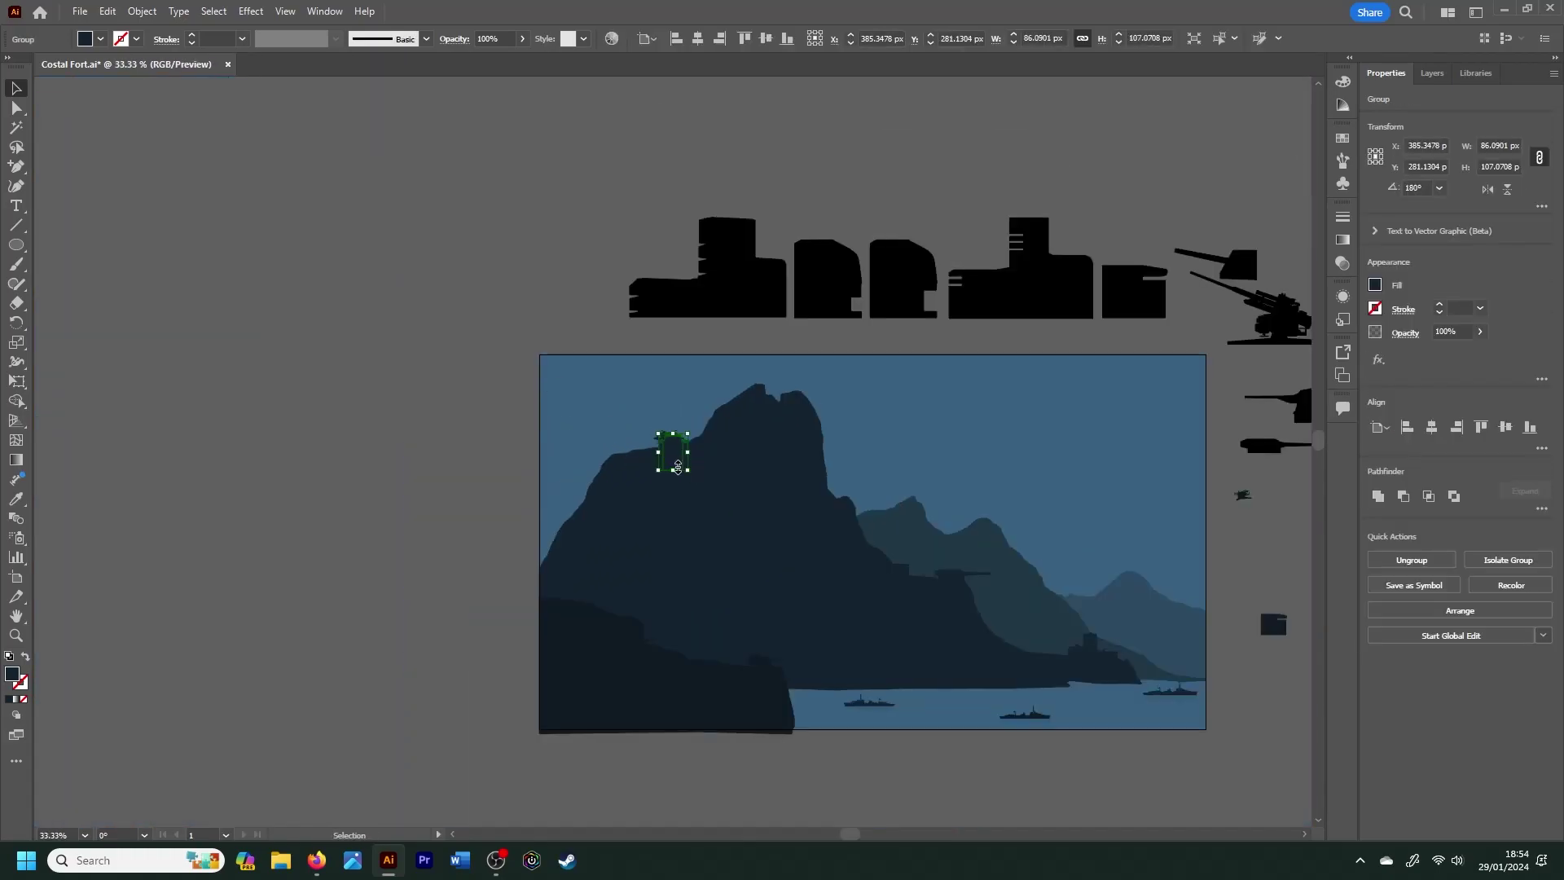
{"action": "key", "text": "ctrl+plus"}
{"action": "key", "text": "ctrl+plus"}
{"action": "key", "text": "ctrl+plus"}
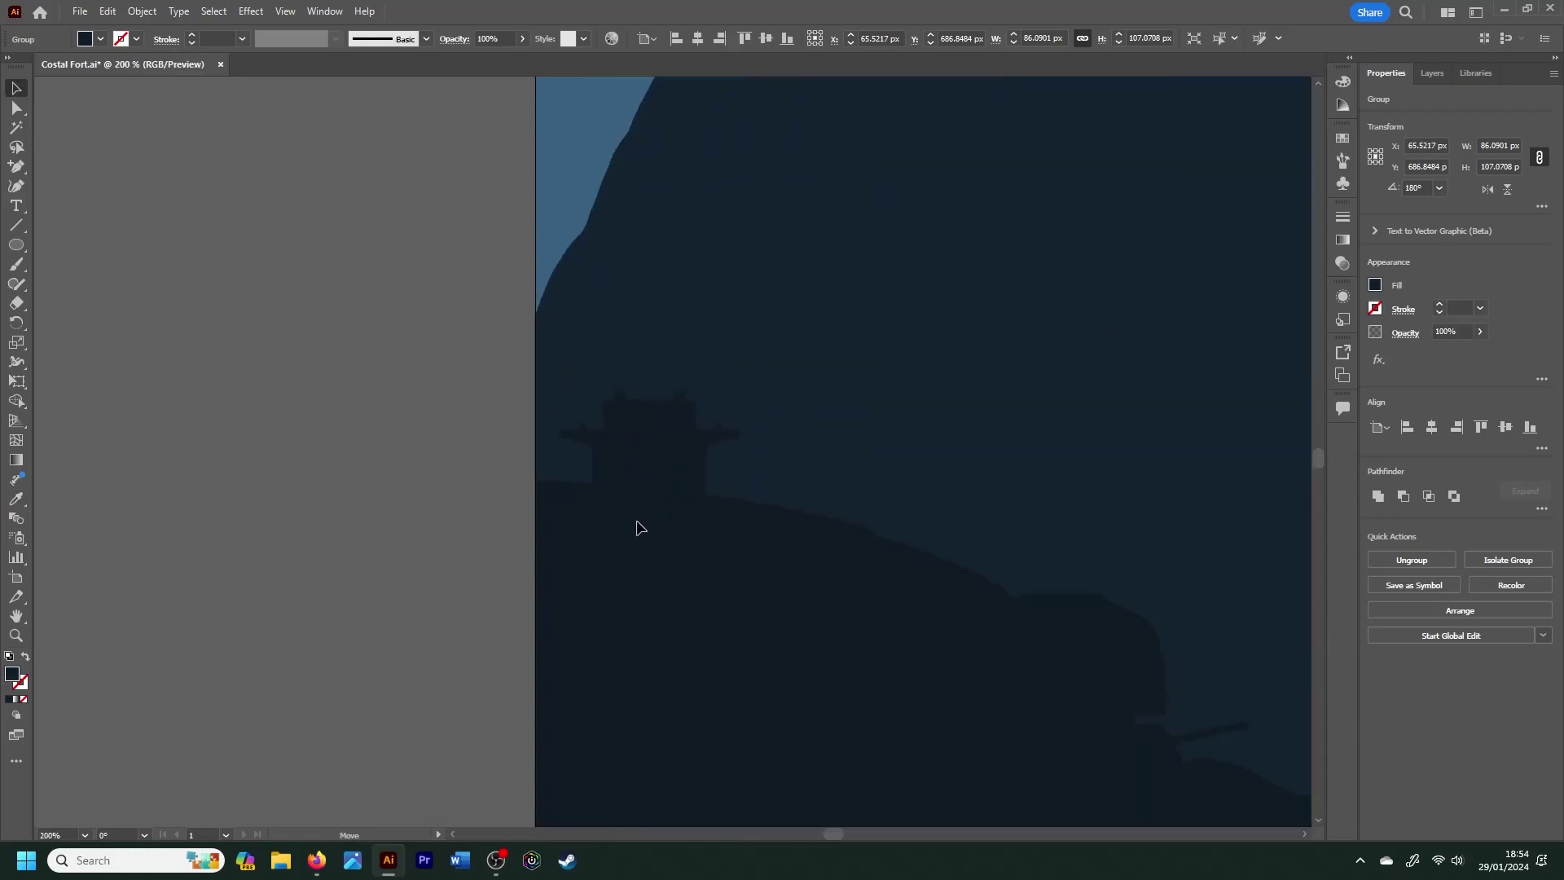
Step: Shorten the tower to 90 px tall in the Transform height field
{"action": "left_click", "coordinate": [1493, 166]}
{"action": "key", "text": "Return"}
{"action": "left_click", "coordinate": [678, 458]}
{"action": "key", "text": "ctrl+minus"}
{"action": "key", "text": "ctrl+minus"}
{"action": "key", "text": "ctrl+minus"}
{"action": "left_click", "coordinate": [833, 236]}
{"action": "left_click", "coordinate": [1483, 167]}
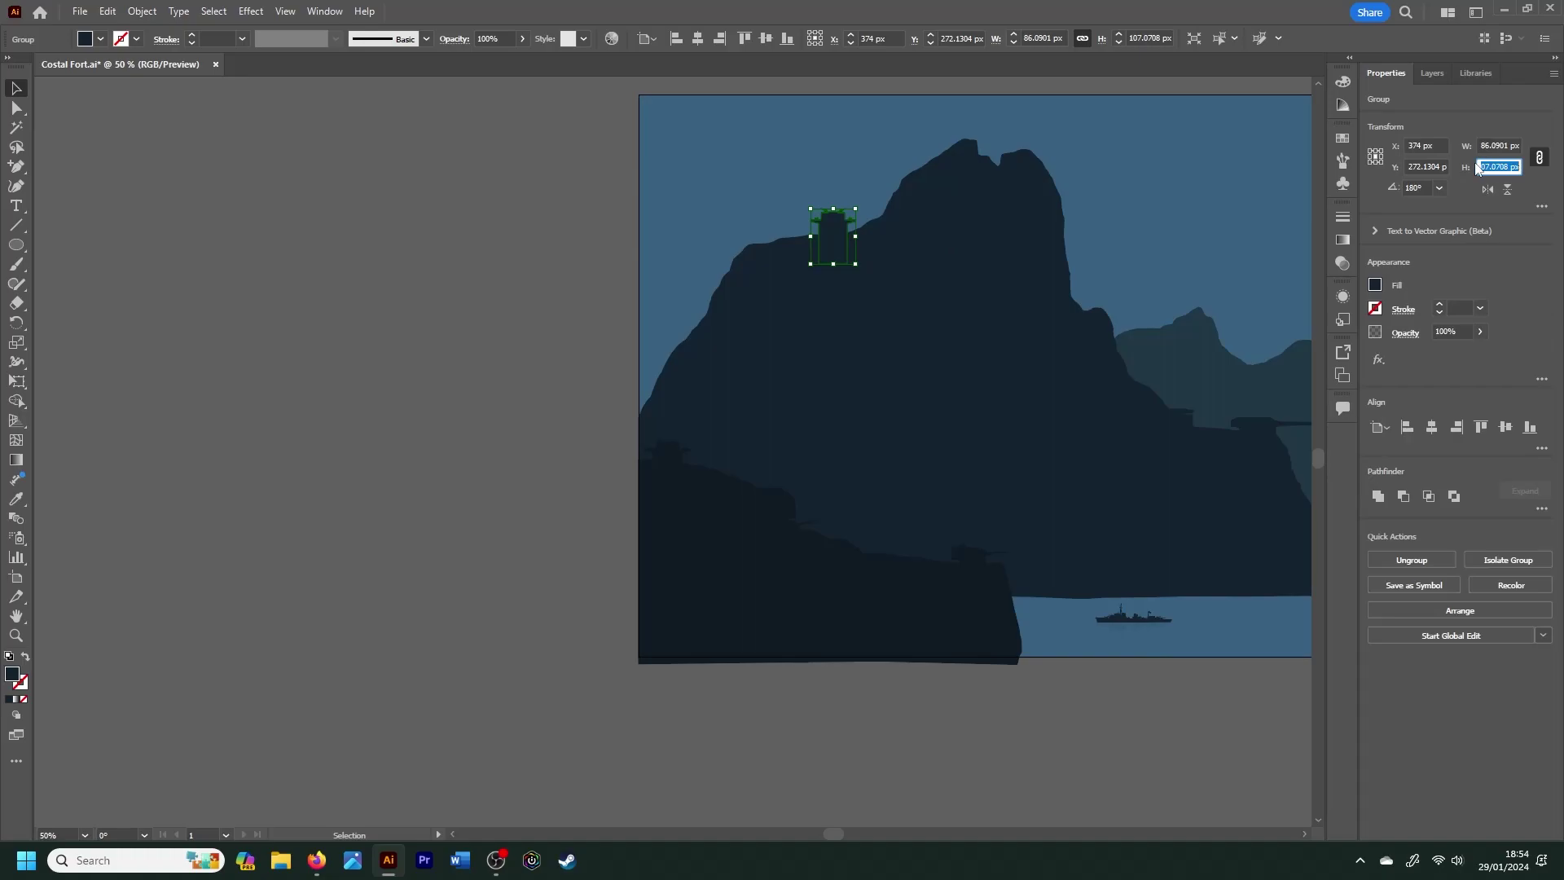
{"action": "key", "text": "Return"}
Step: Nudge the 90 px fort down and right so it sits on the cliff ridge
{"action": "key", "text": "ctrl+plus"}
{"action": "key", "text": "ctrl+plus"}
{"action": "key", "text": "ctrl+plus"}
{"action": "left_click_drag", "start_coordinate": [633, 412], "coordinate": [638, 466]}
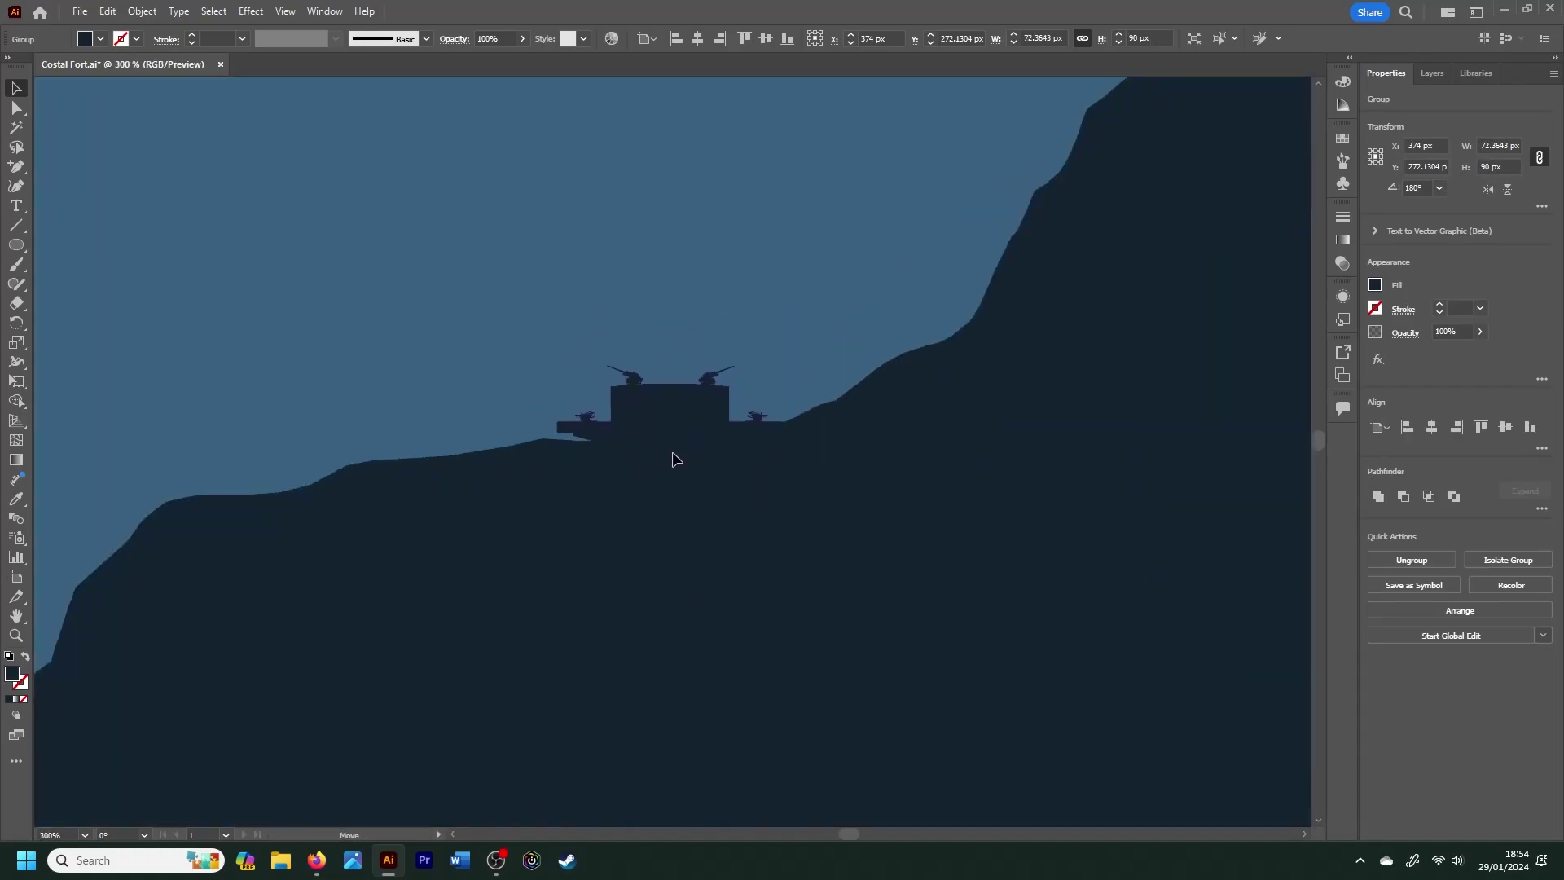
{"action": "mouse_move", "coordinate": [638, 467]}
{"action": "left_mouse_down"}
{"action": "mouse_move", "coordinate": [659, 455]}
{"action": "mouse_move", "coordinate": [638, 447]}
{"action": "left_mouse_up"}
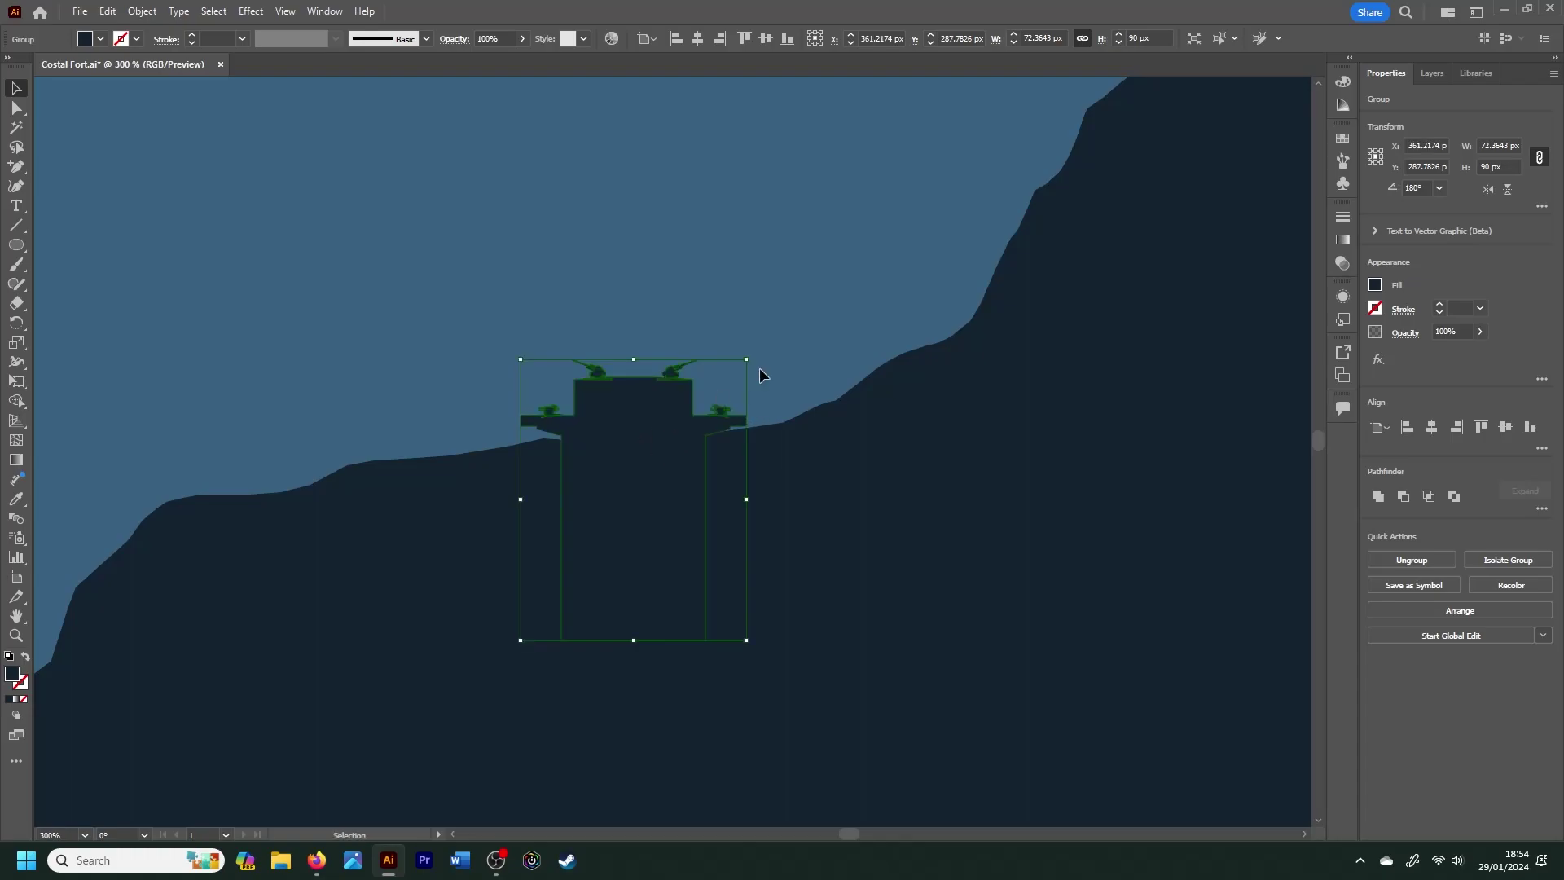
{"action": "key", "text": "ctrl+minus"}
{"action": "key", "text": "ctrl+shift+a"}
{"action": "key", "text": "ctrl+minus"}
{"action": "key", "text": "ctrl+minus"}
{"action": "key", "text": "ctrl+minus"}
Step: Paste a copy of the tower and resize it to 70 px tall
{"action": "left_click_drag", "start_coordinate": [855, 837], "coordinate": [892, 837]}
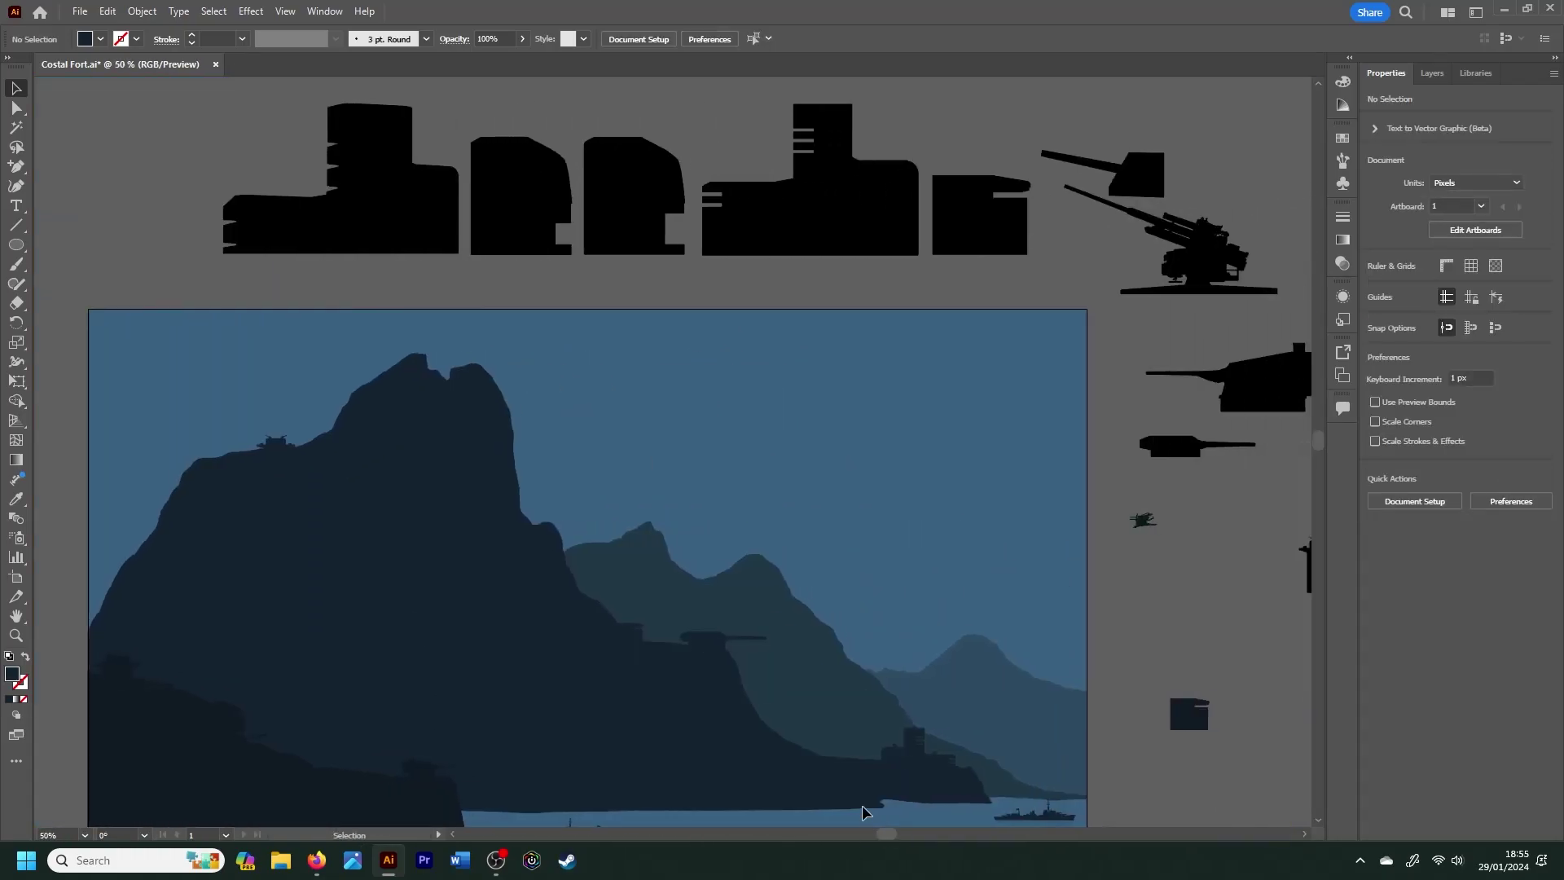
{"action": "key", "text": "ctrl+v"}
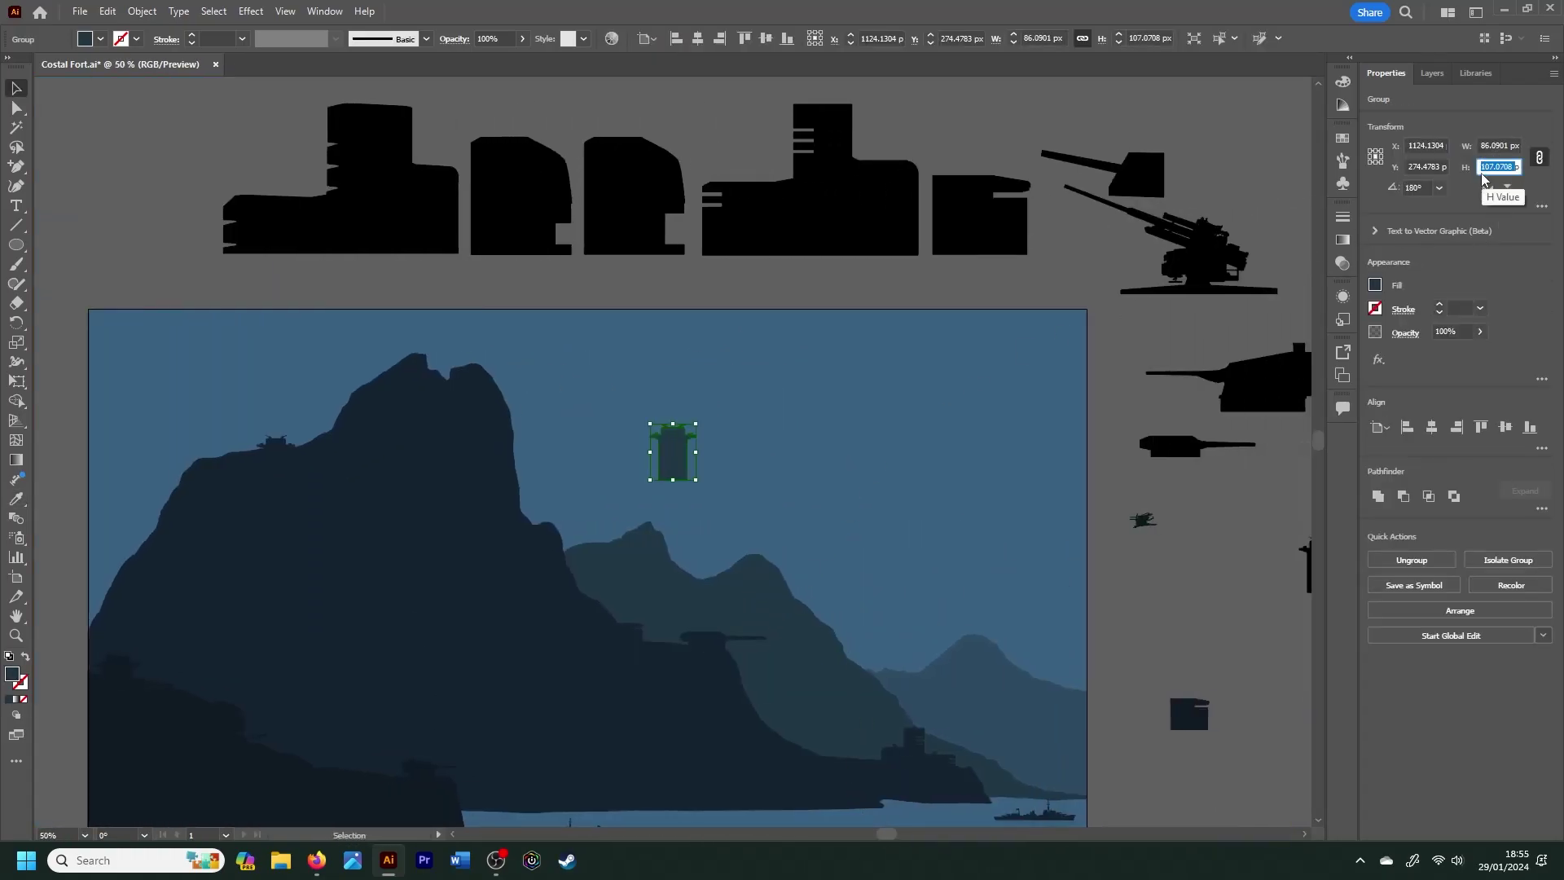
{"action": "type", "text": "70"}
{"action": "key", "text": "Return"}
{"action": "left_click_drag", "start_coordinate": [673, 457], "coordinate": [705, 586]}
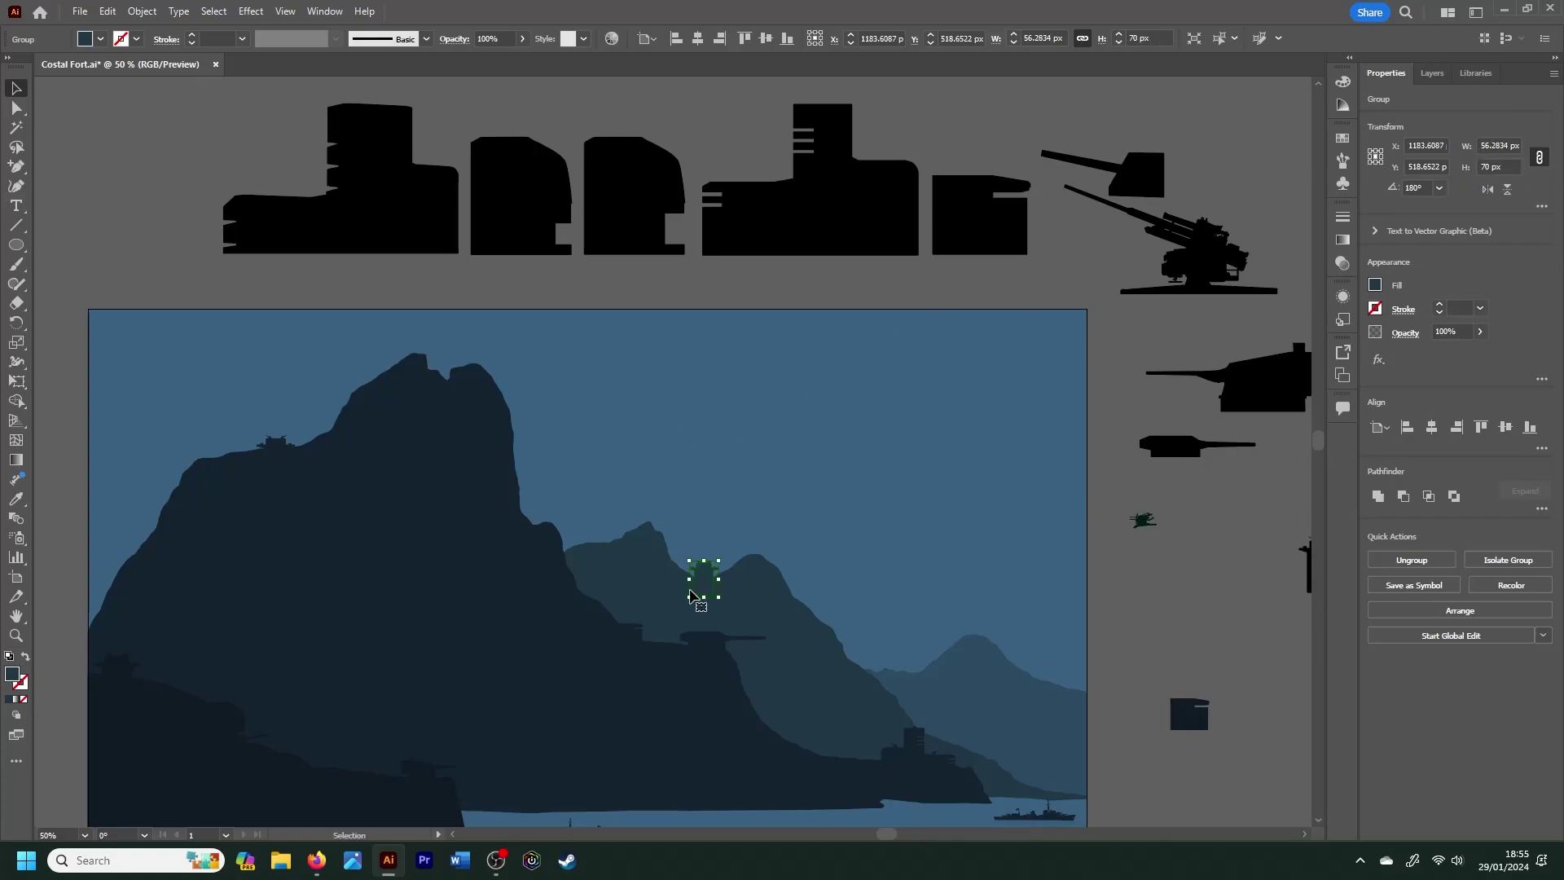
Step: Place the tower copy on the middle mountain's peak at 50 px tall
{"action": "key", "text": "ctrl+plus"}
{"action": "key", "text": "ctrl+plus"}
{"action": "key", "text": "ctrl+plus"}
{"action": "left_click_drag", "start_coordinate": [696, 478], "coordinate": [897, 400]}
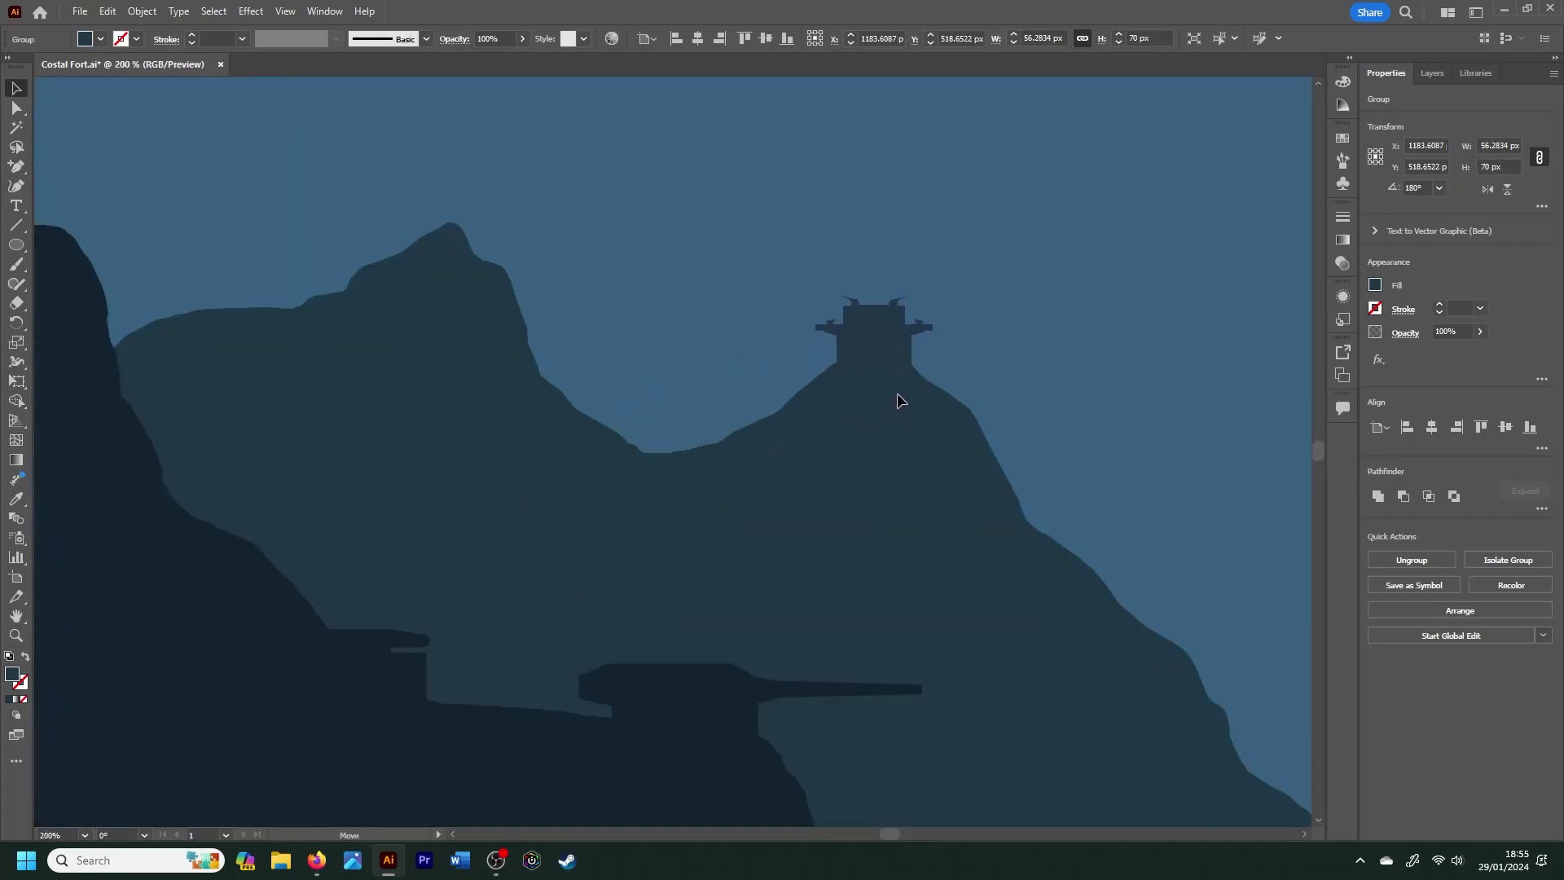
{"action": "key", "text": "Return"}
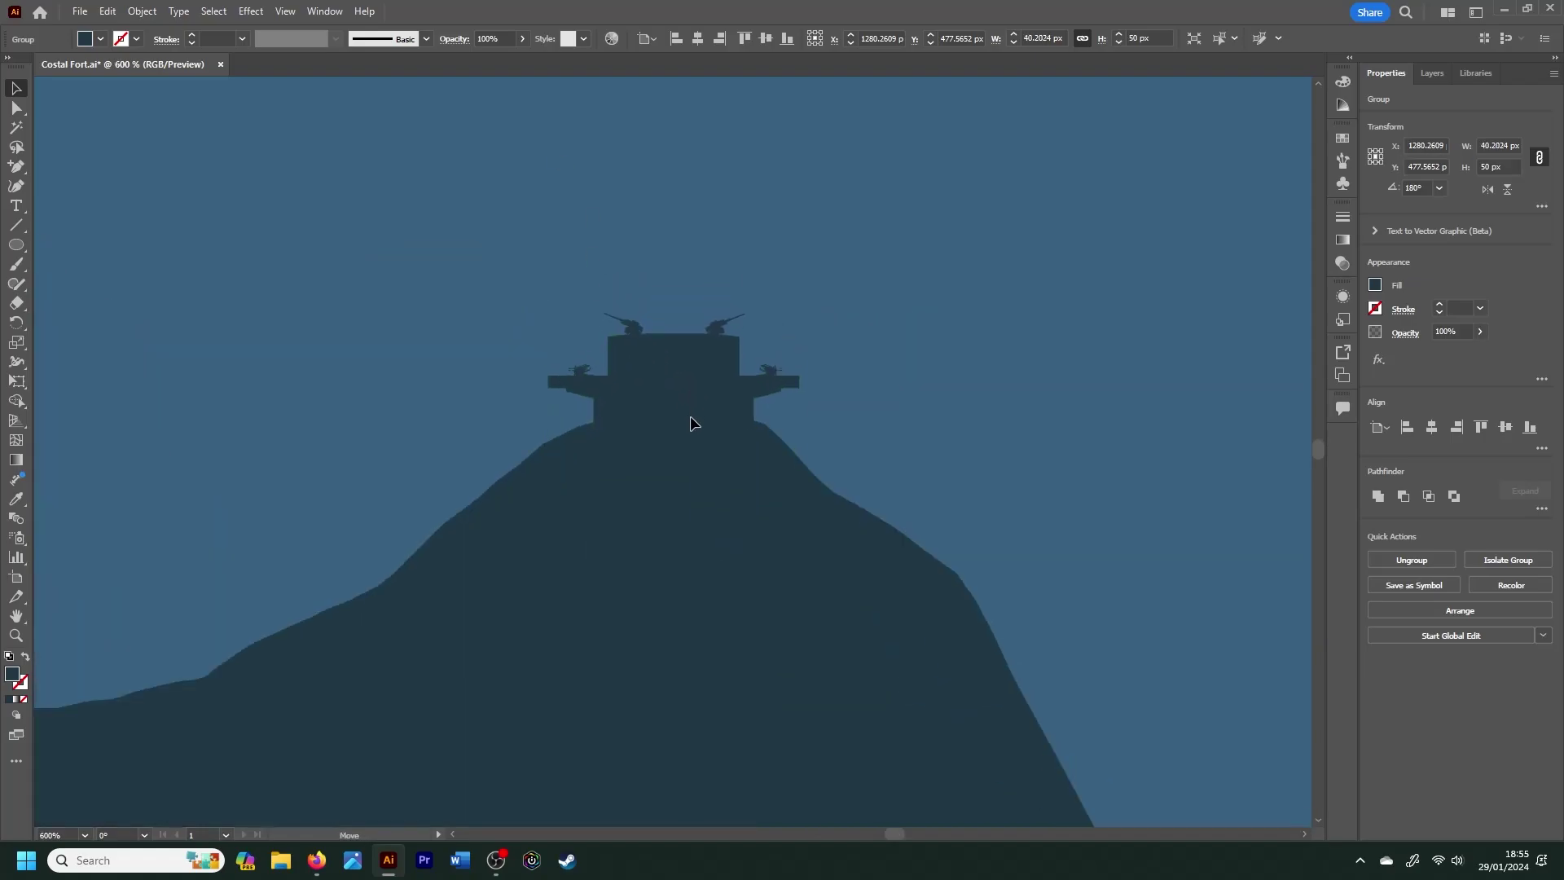
{"action": "left_click", "coordinate": [883, 426]}
{"action": "key", "text": "ctrl+minus"}
{"action": "key", "text": "ctrl+minus"}
{"action": "key", "text": "ctrl+minus"}
{"action": "key", "text": "ctrl+minus"}
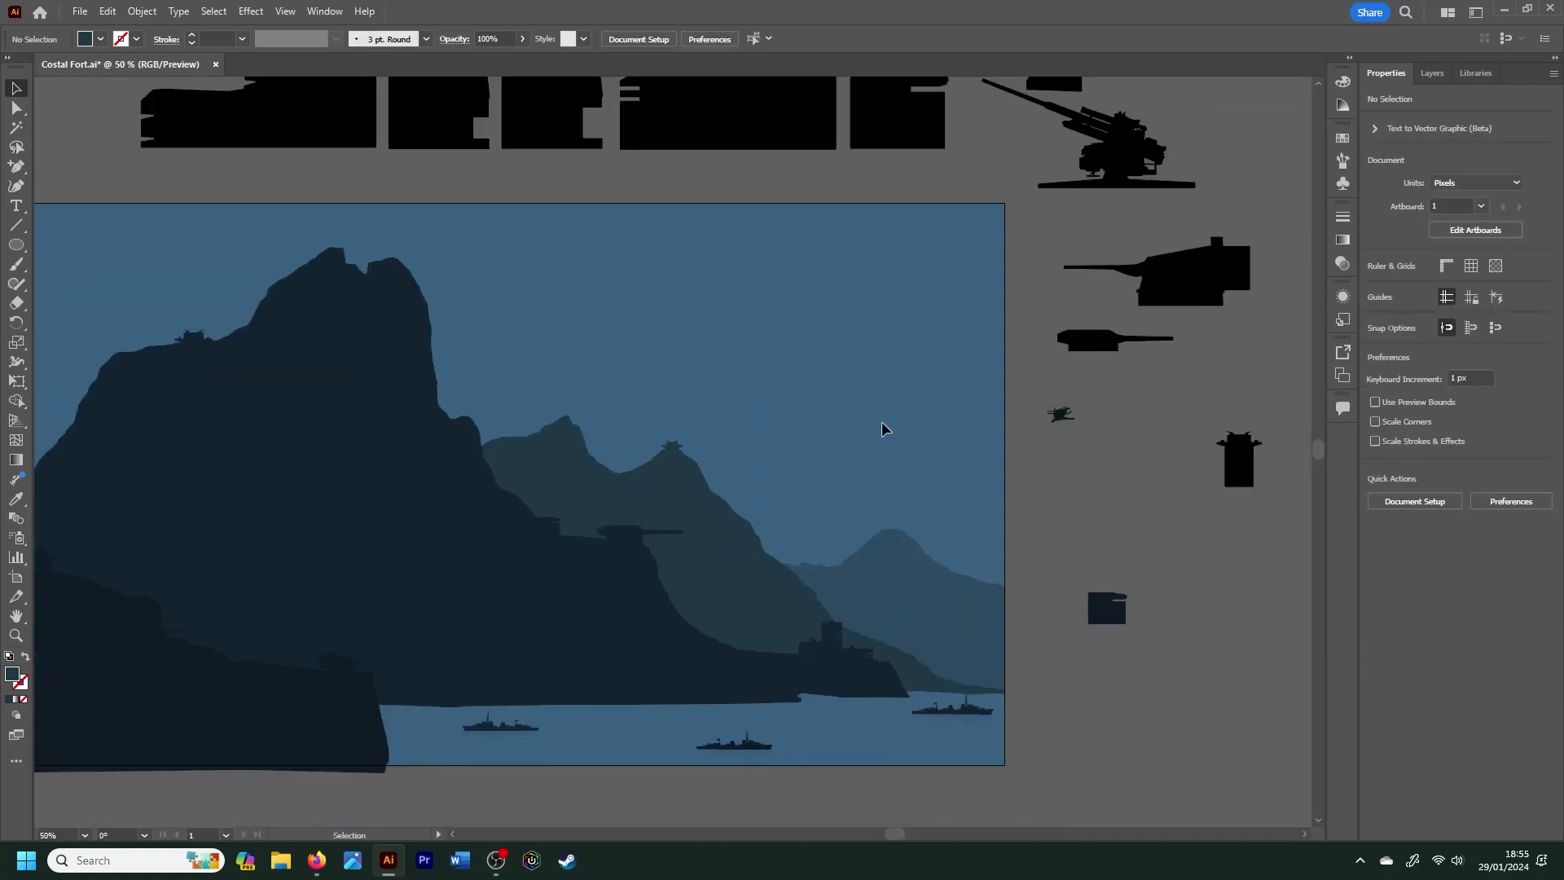
{"action": "left_click_drag", "start_coordinate": [901, 833], "coordinate": [890, 834]}
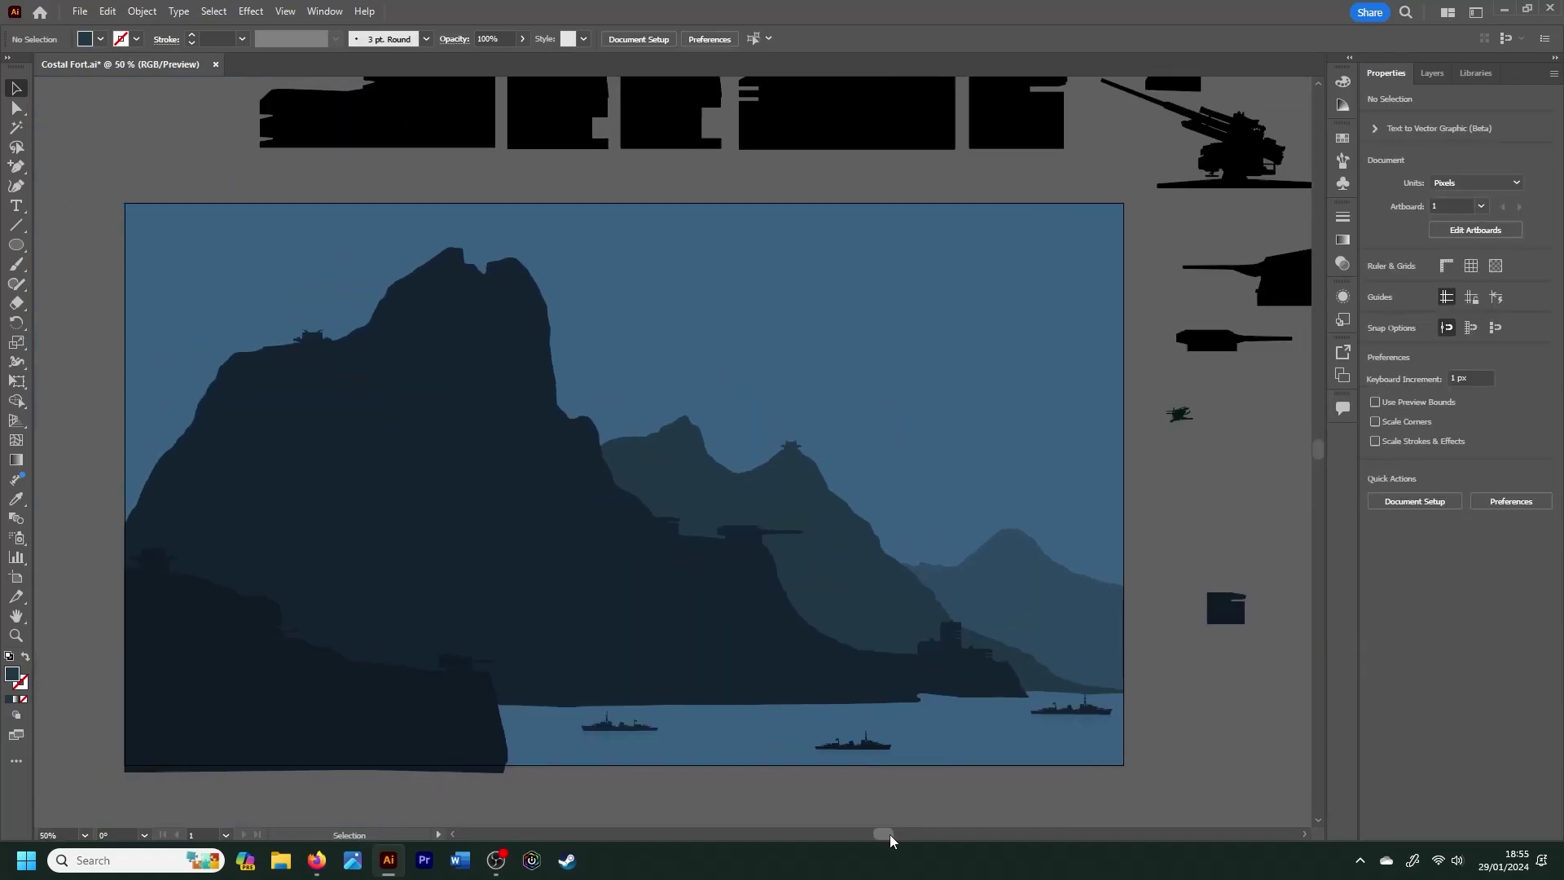
{"action": "left_click_drag", "start_coordinate": [1318, 450], "coordinate": [1321, 458]}
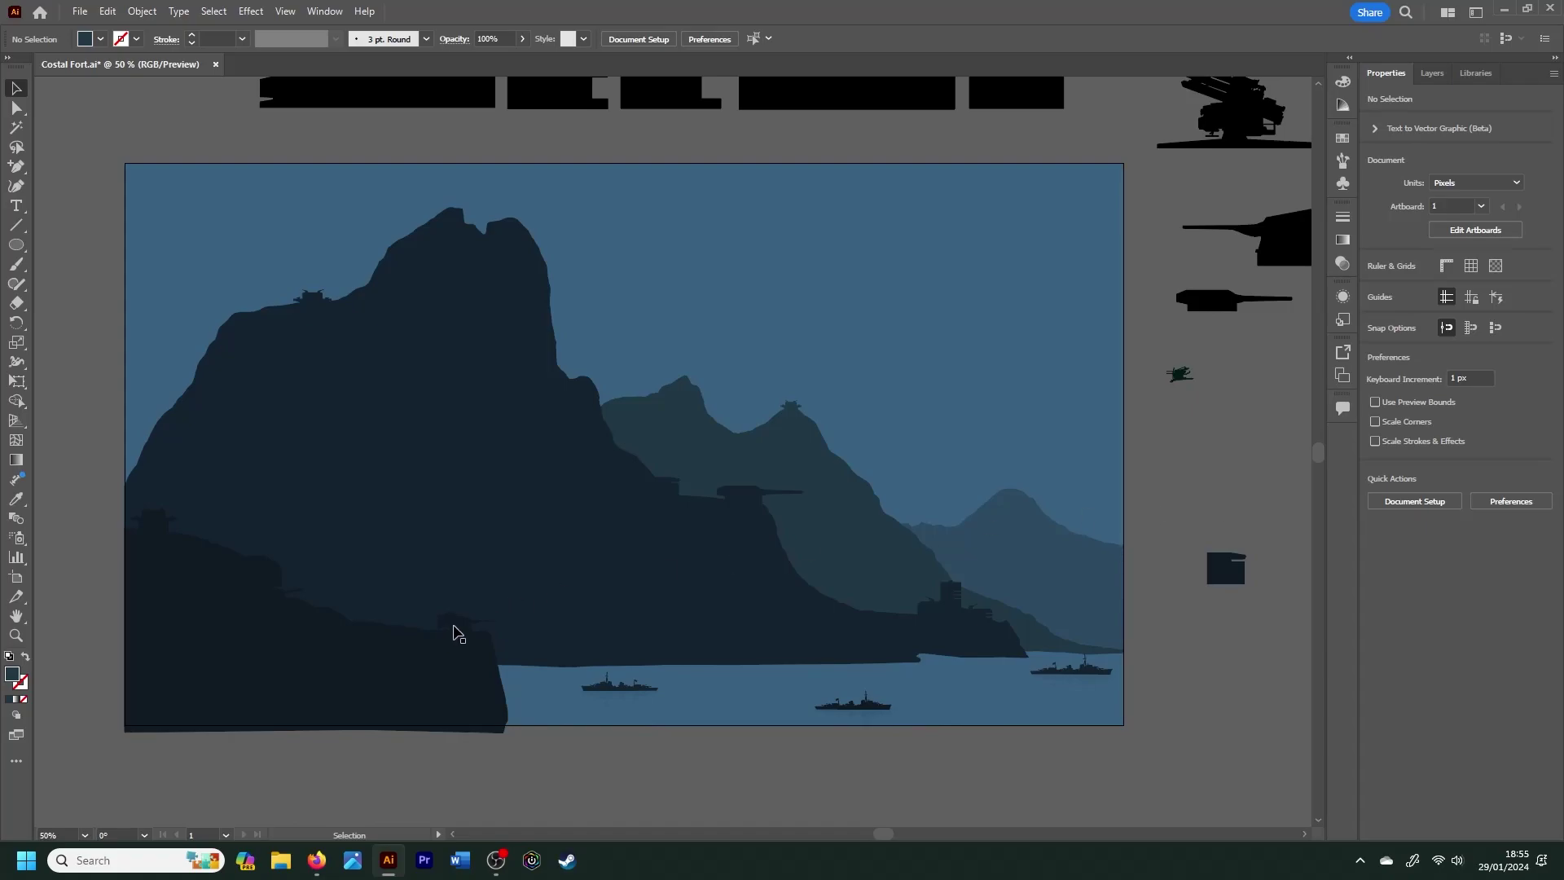
Step: Alt-drag a copy of the small gun onto the lower cliff edge
{"action": "left_click_drag", "start_coordinate": [1244, 458], "coordinate": [651, 457]}
{"action": "key", "text": "i"}
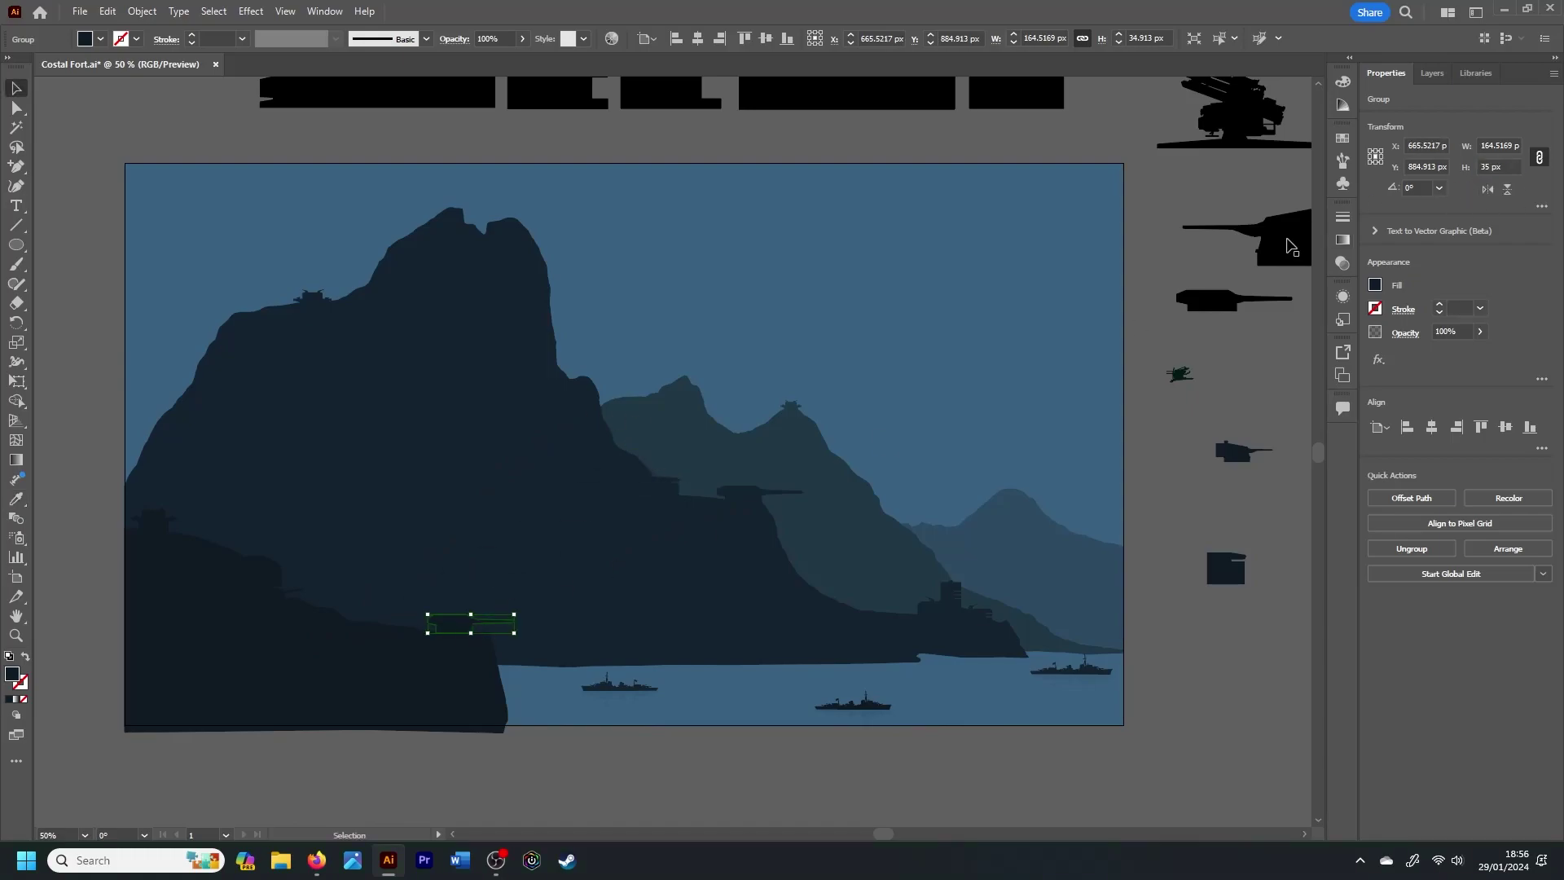
{"action": "key", "text": "ctrl+equal"}
{"action": "key", "text": "ctrl+equal"}
{"action": "key", "text": "ctrl+equal"}
{"action": "key", "text": "ctrl+equal"}
{"action": "key", "text": "ctrl+equal"}
{"action": "key", "text": "ctrl+shift+a"}
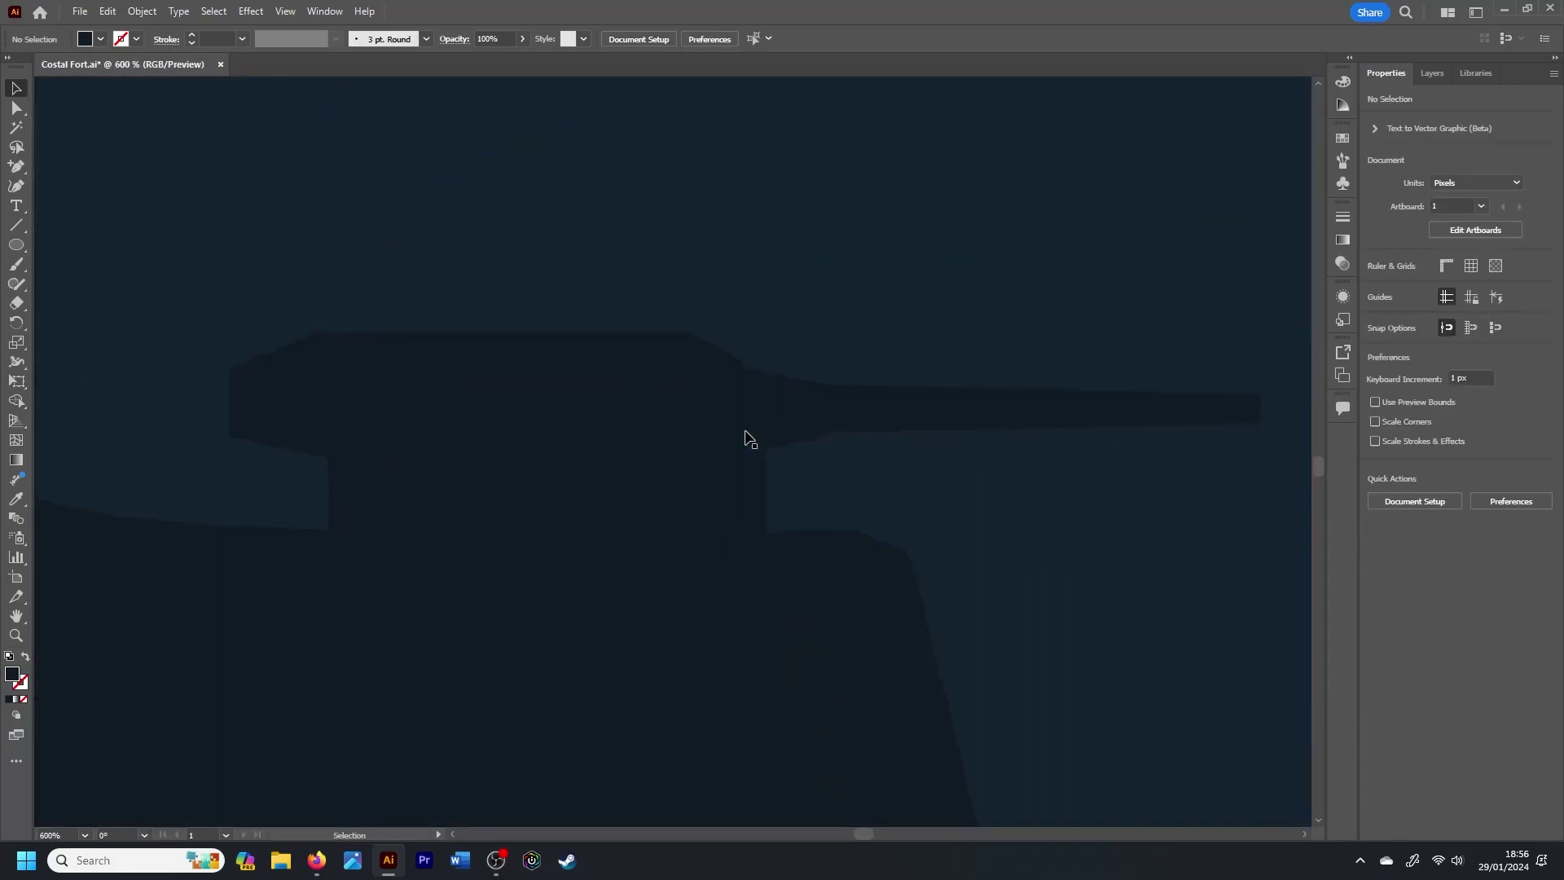
{"action": "left_click", "coordinate": [745, 438]}
Step: With Direct Selection, select the anchor at the gun's barrel joint
{"action": "key", "text": "a"}
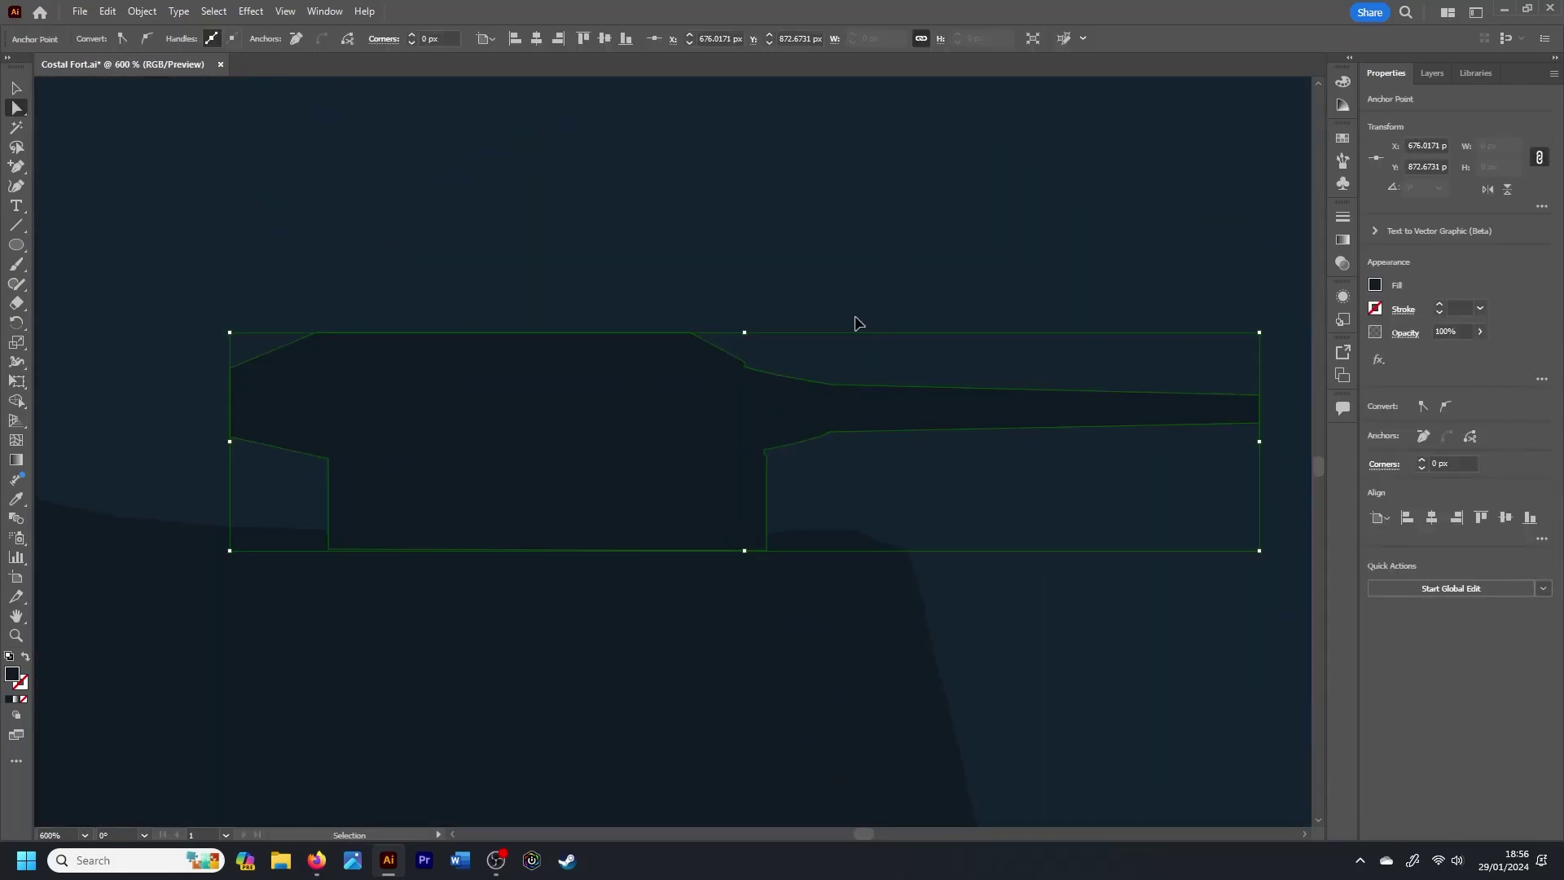
{"action": "key", "text": "ctrl+equal"}
{"action": "key", "text": "ctrl+equal"}
{"action": "left_click", "coordinate": [749, 444]}
{"action": "left_click", "coordinate": [676, 450]}
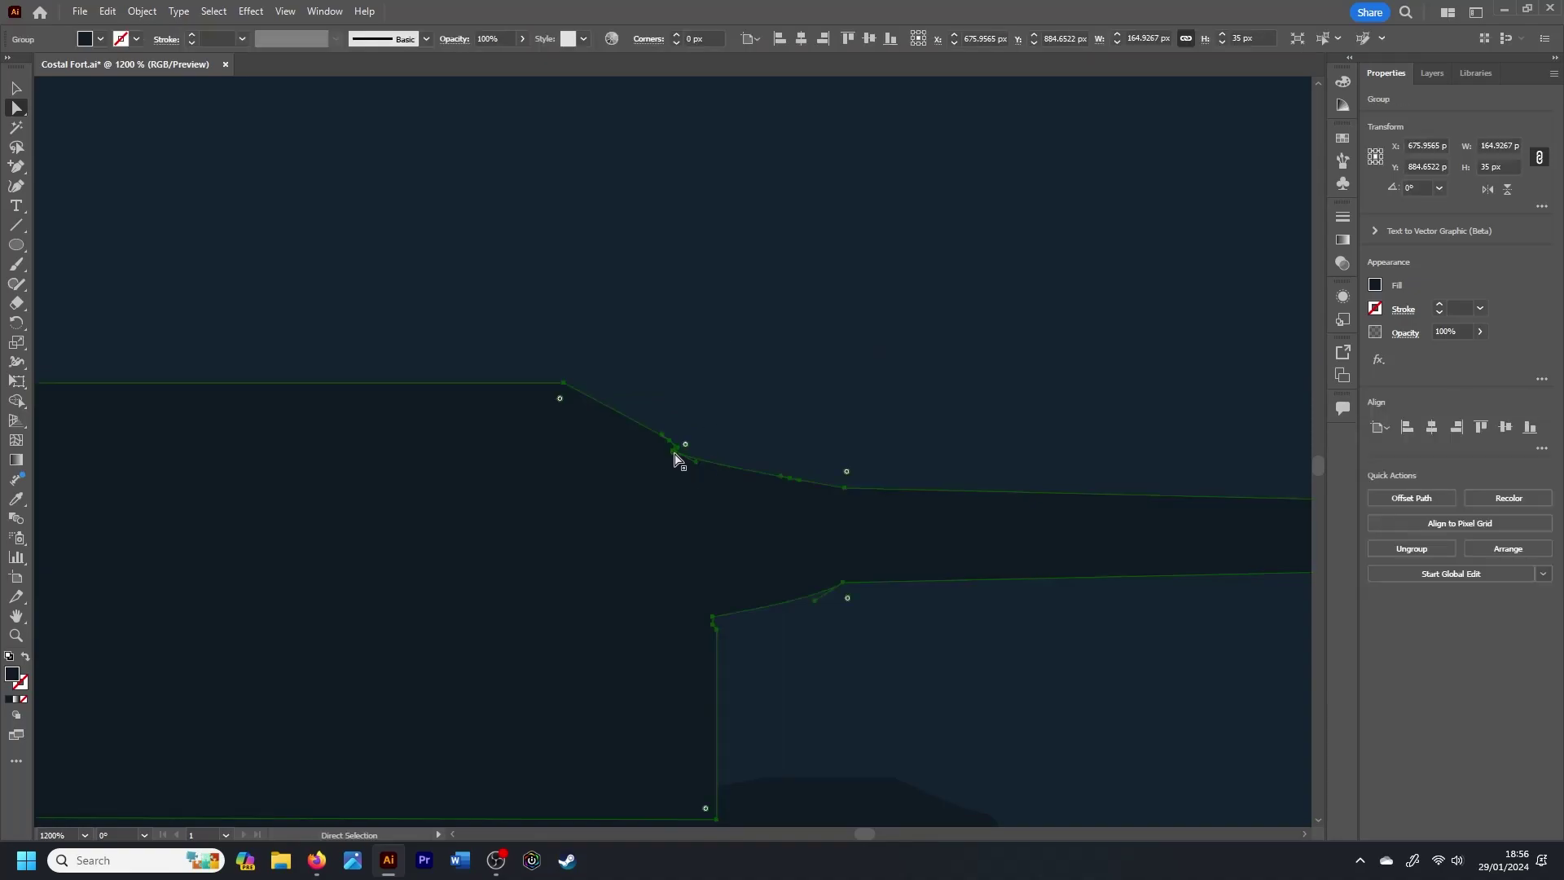
{"action": "left_click", "coordinate": [715, 619]}
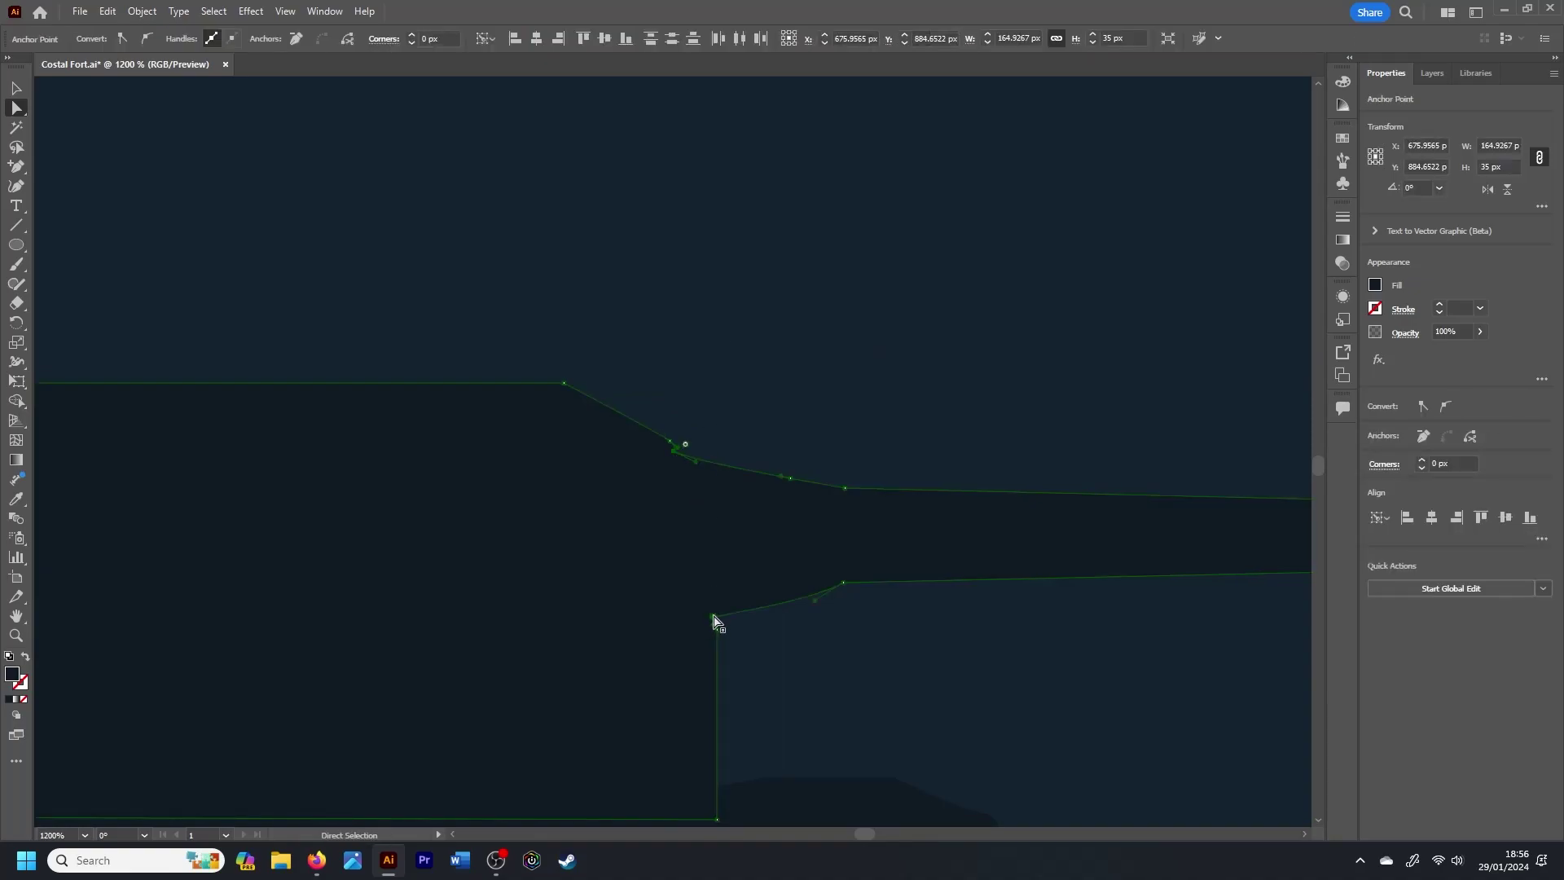
{"action": "left_click", "coordinate": [768, 444]}
{"action": "left_click", "coordinate": [675, 452]}
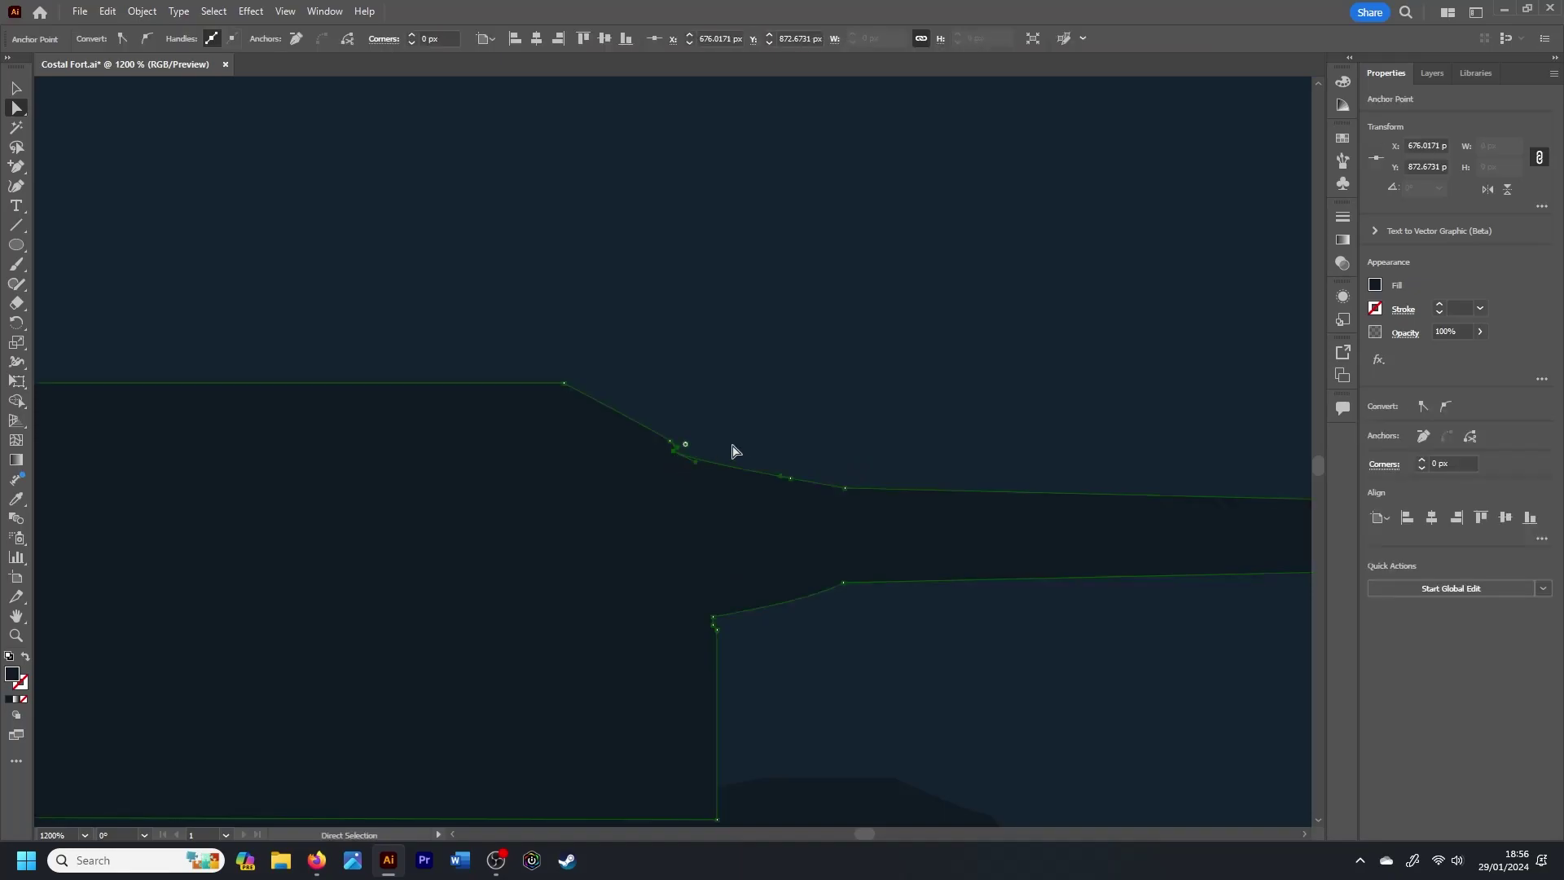
Step: Add an anchor and pull it up to form a diagonal turret edge
{"action": "key", "text": "plus"}
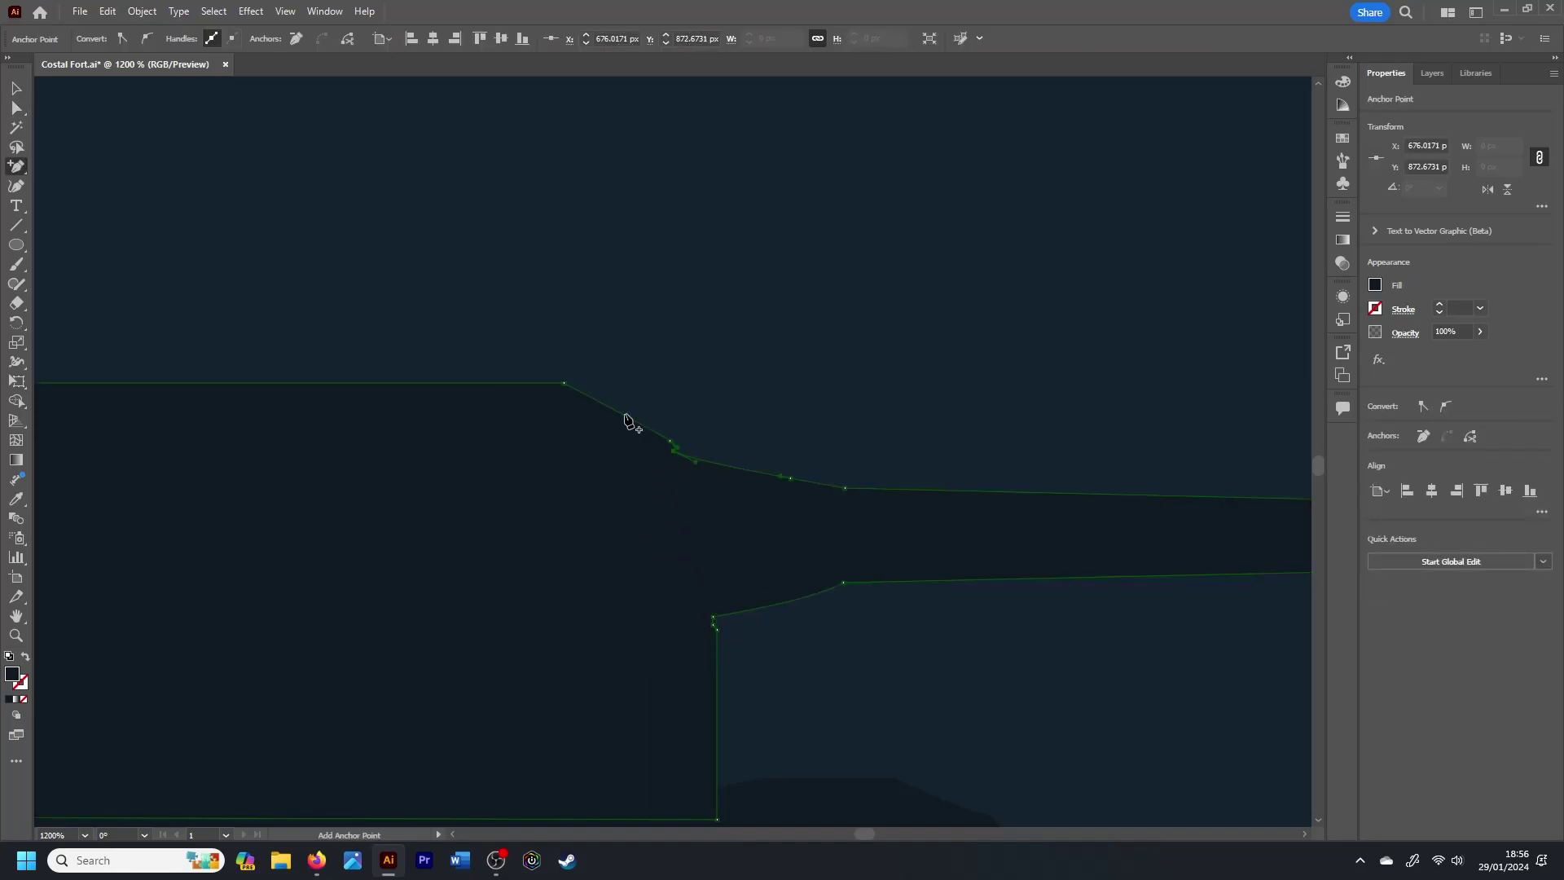
{"action": "key", "text": "ctrl+plus"}
{"action": "key", "text": "ctrl+plus"}
{"action": "key", "text": "ctrl+plus"}
{"action": "scroll", "coordinate": [778, 668], "scroll_direction": "down", "scroll_amount": 3}
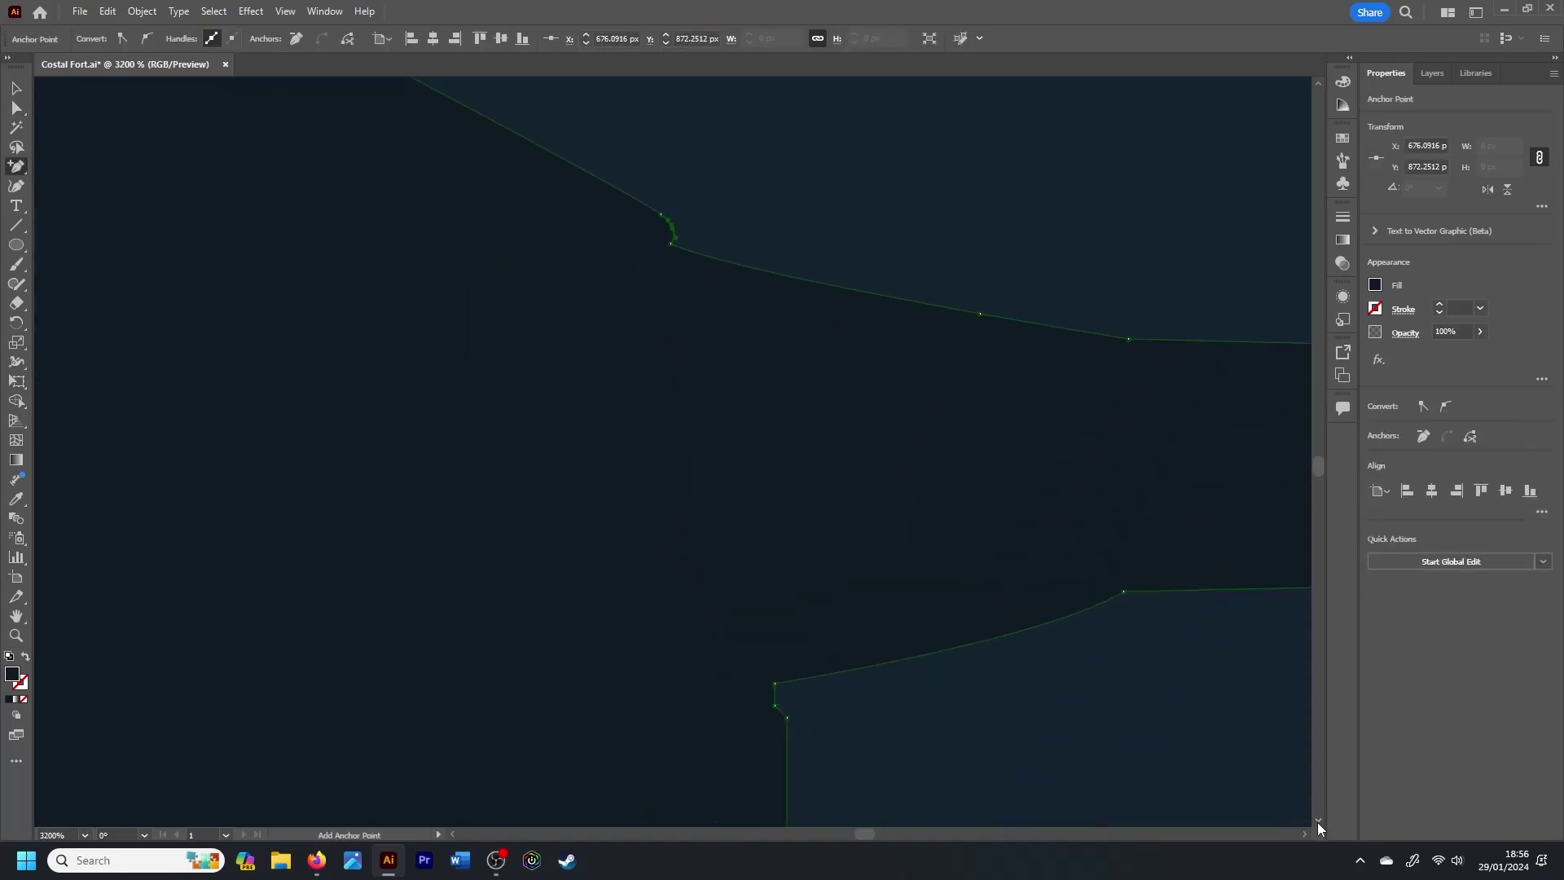
{"action": "left_click_drag", "start_coordinate": [773, 673], "coordinate": [671, 210]}
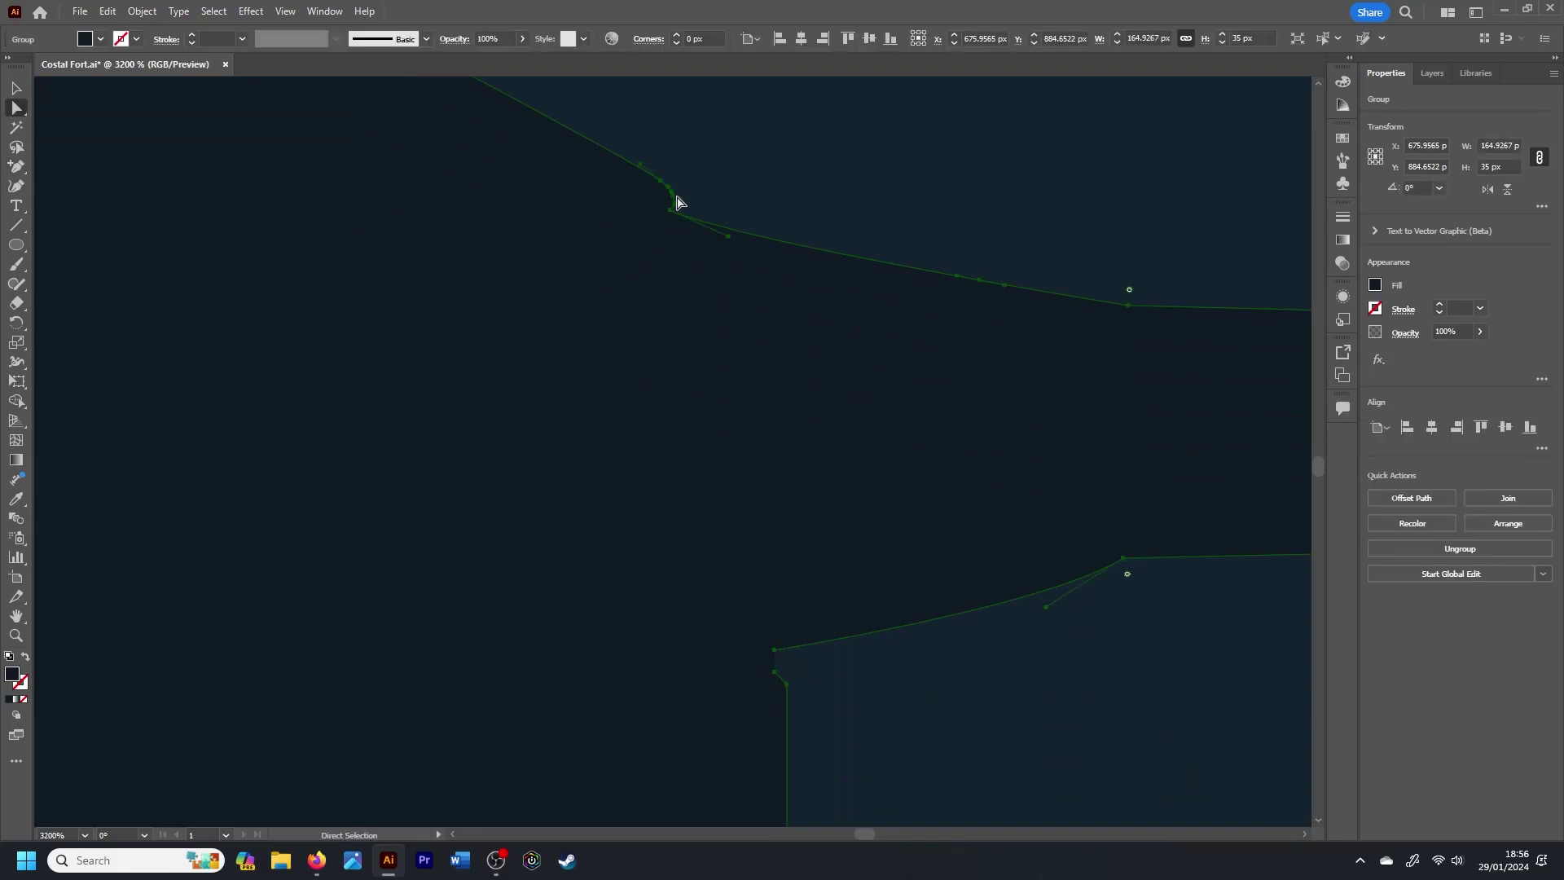
{"action": "left_click", "coordinate": [731, 263]}
{"action": "key", "text": "v"}
Step: Rotate the barrel path upward about 9 degrees
{"action": "left_click", "coordinate": [806, 377]}
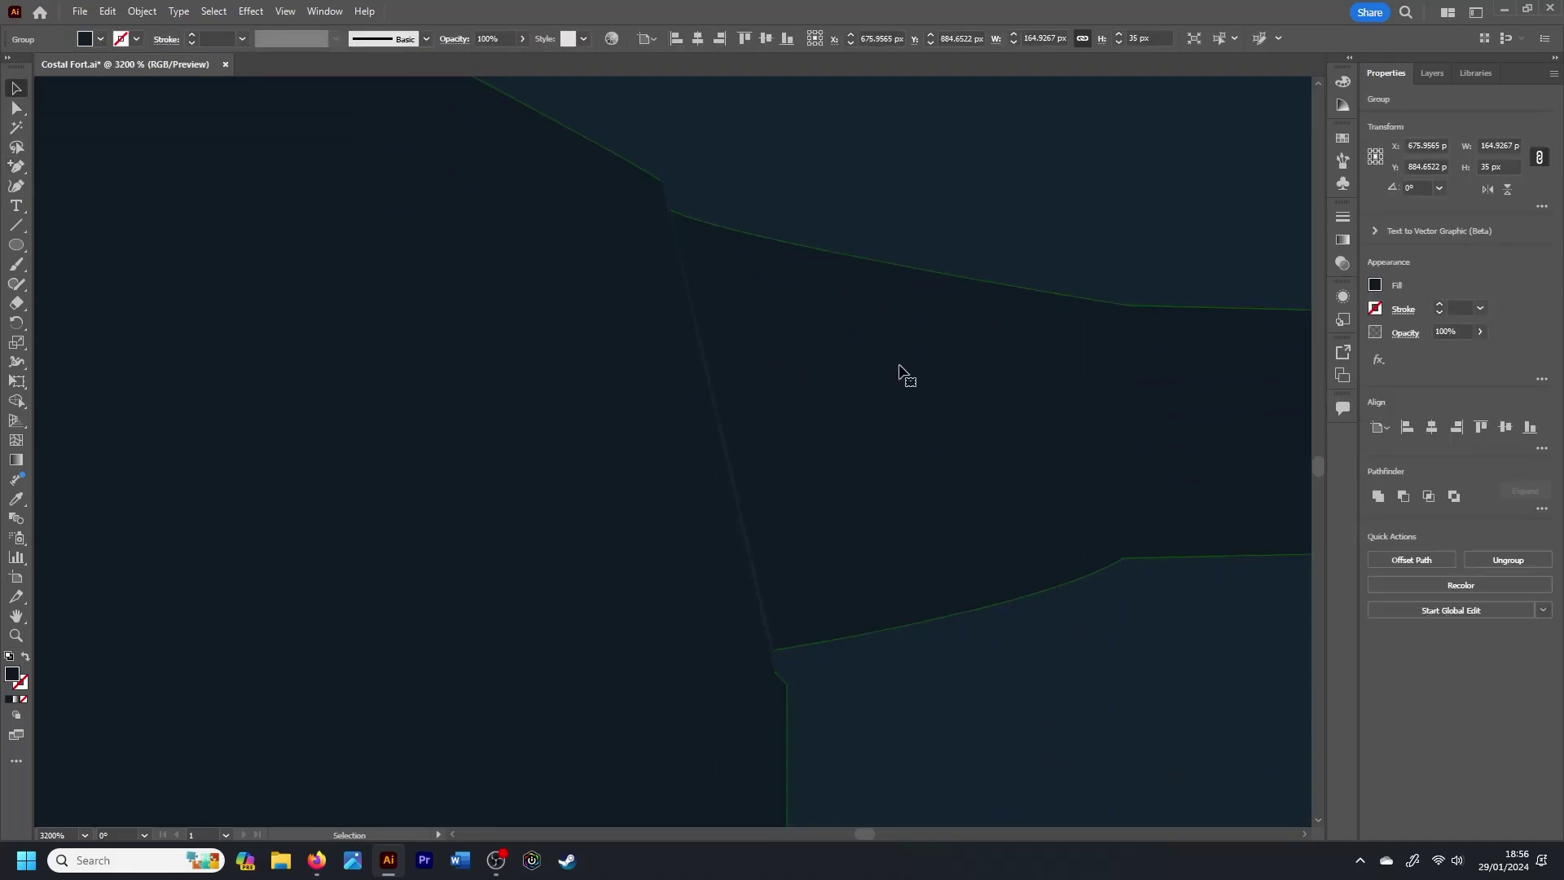
{"action": "right_click", "coordinate": [899, 367]}
{"action": "left_click", "coordinate": [985, 584]}
{"action": "key", "text": "a"}
{"action": "scroll", "coordinate": [914, 511], "scroll_direction": "down", "scroll_amount": 4}
{"action": "key", "text": "v"}
{"action": "key", "text": "ctrl+minus"}
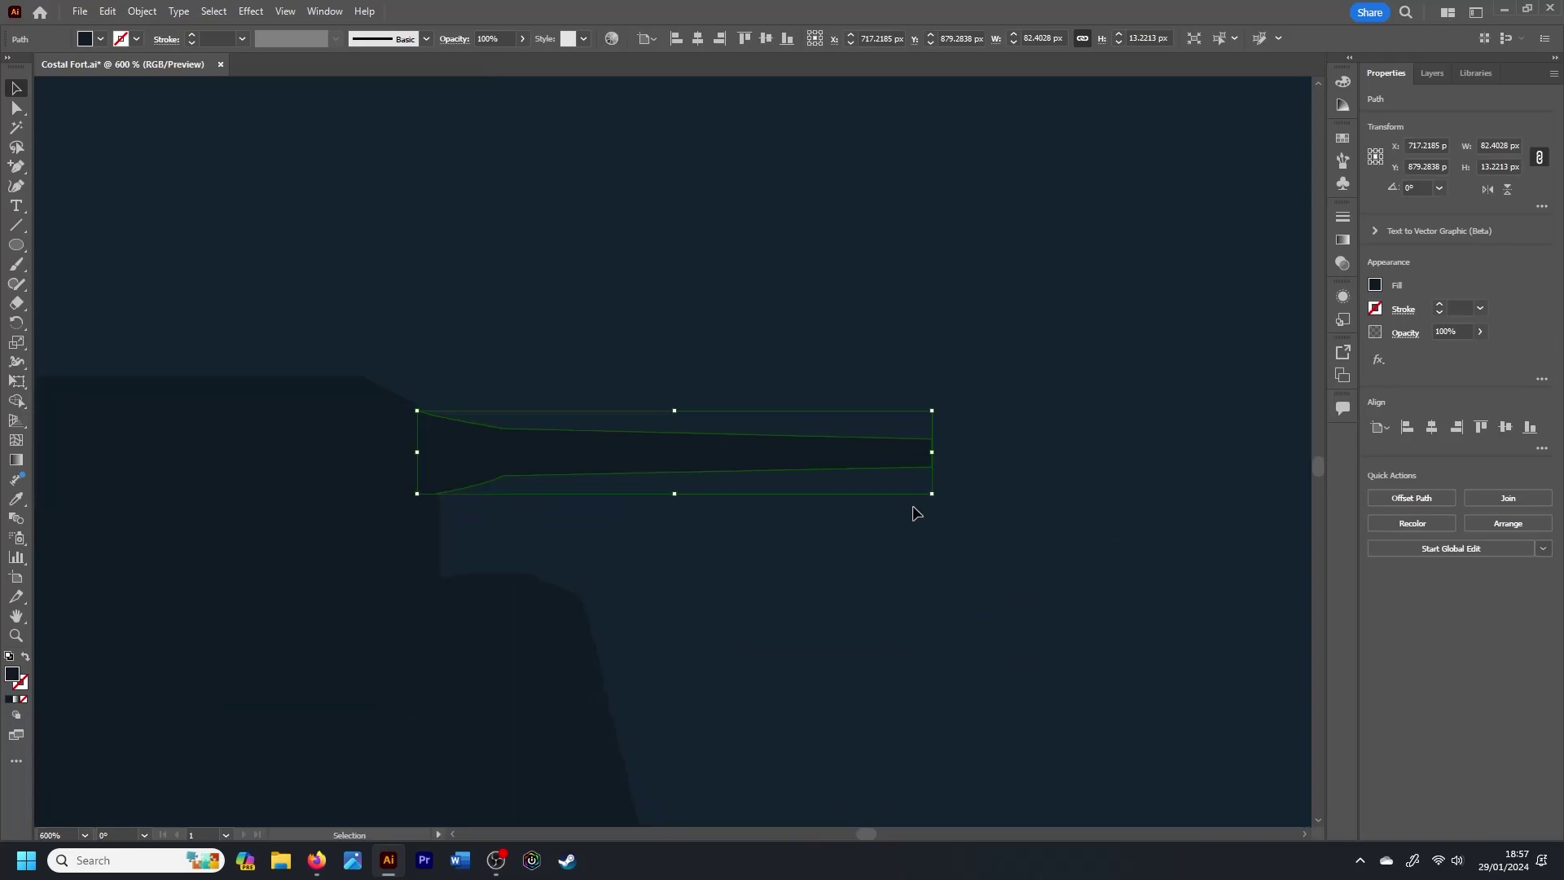
{"action": "left_click_drag", "start_coordinate": [941, 456], "coordinate": [809, 422]}
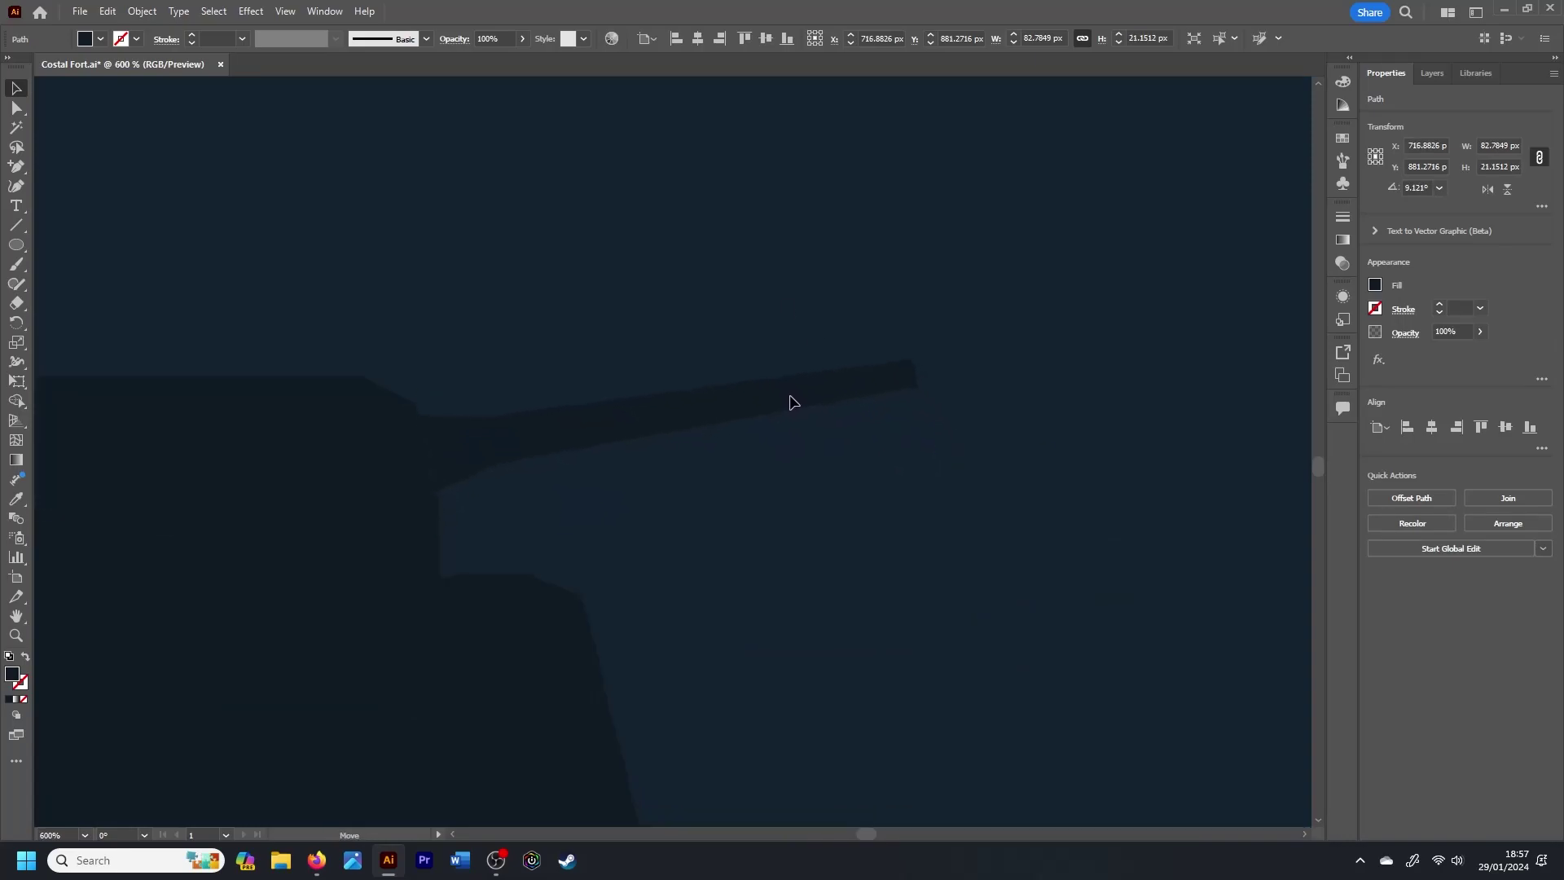
Step: Adjust the body anchor beside the barrel base to meet the tilted barrel
{"action": "key", "text": "a"}
{"action": "left_click", "coordinate": [419, 413]}
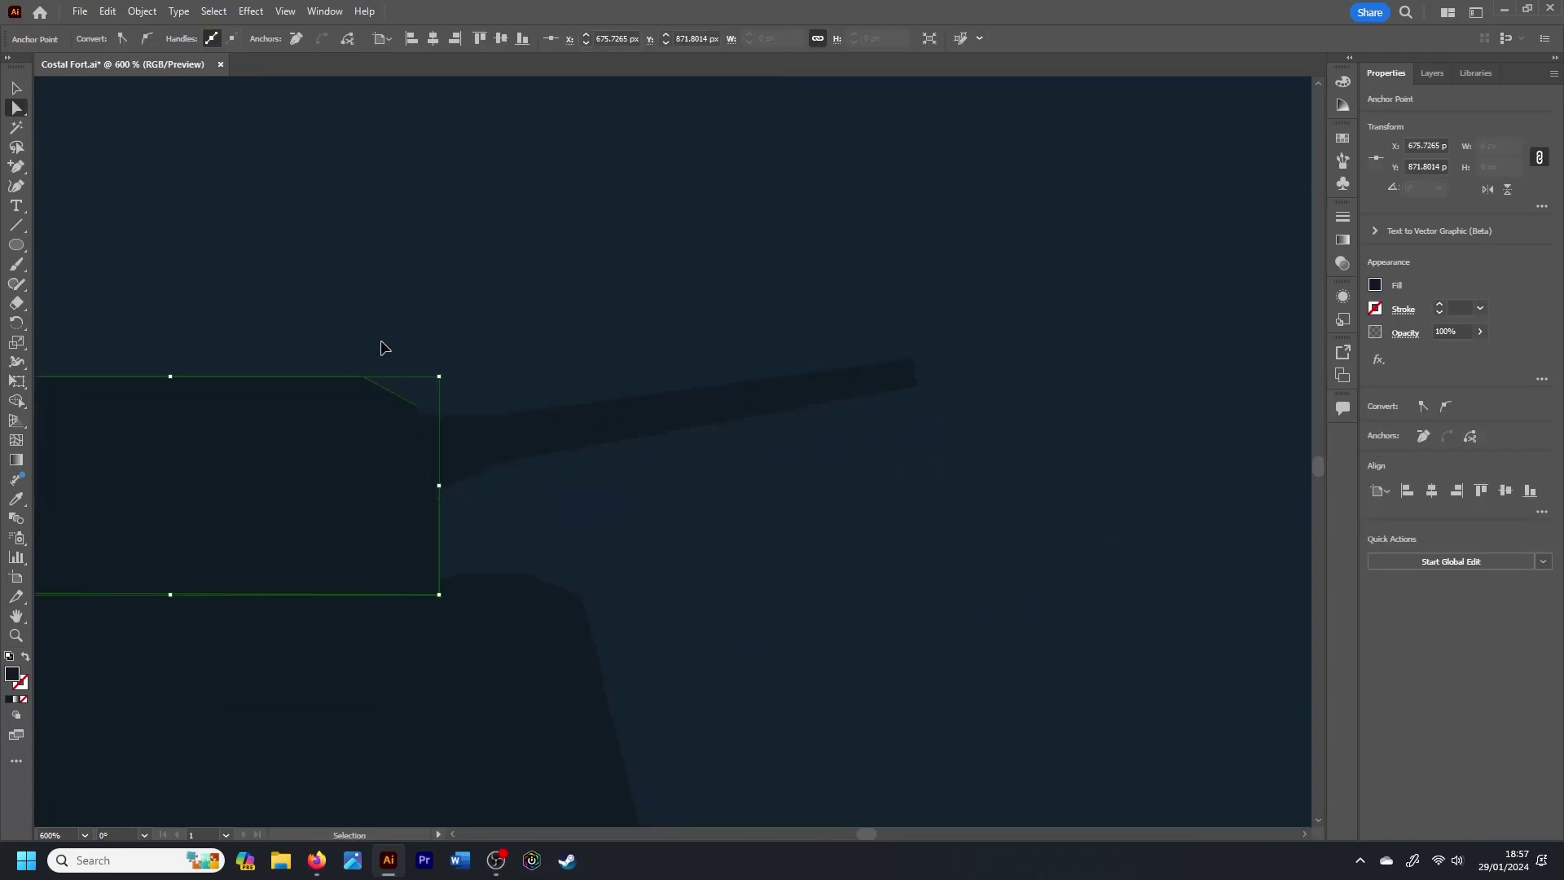
{"action": "key", "text": "ctrl+plus"}
{"action": "key", "text": "ctrl+plus"}
{"action": "key", "text": "ctrl+plus"}
{"action": "key", "text": "p"}
{"action": "key", "text": "ctrl+minus"}
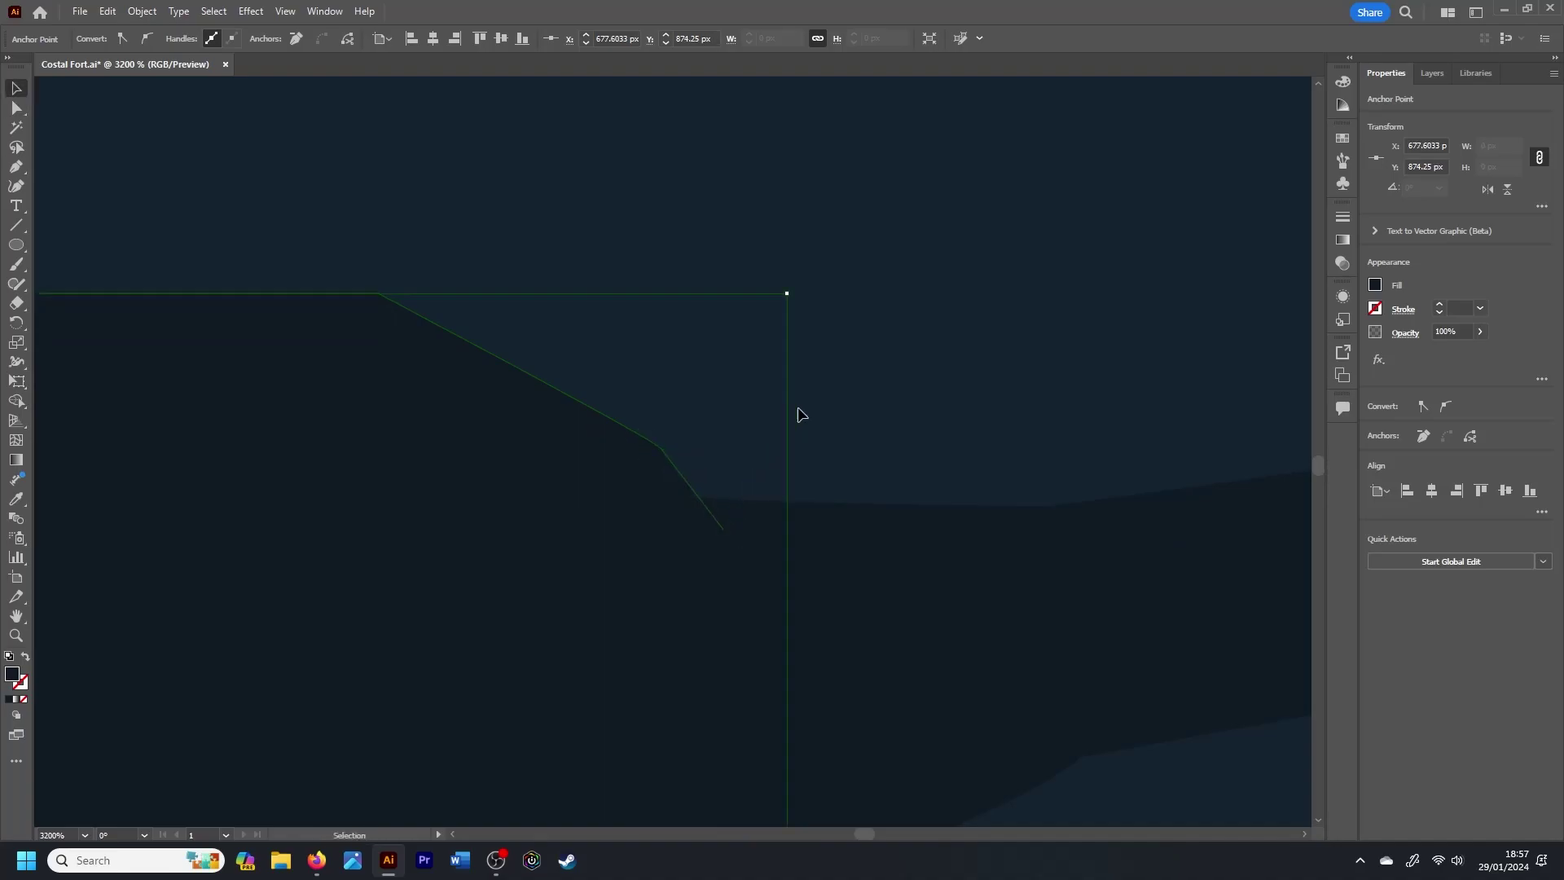
{"action": "key", "text": "a"}
{"action": "left_click", "coordinate": [785, 414]}
Step: Adjust the anchor at the gun body's lower corner, then review the finished gun
{"action": "left_click", "coordinate": [722, 731]}
{"action": "key", "text": "a"}
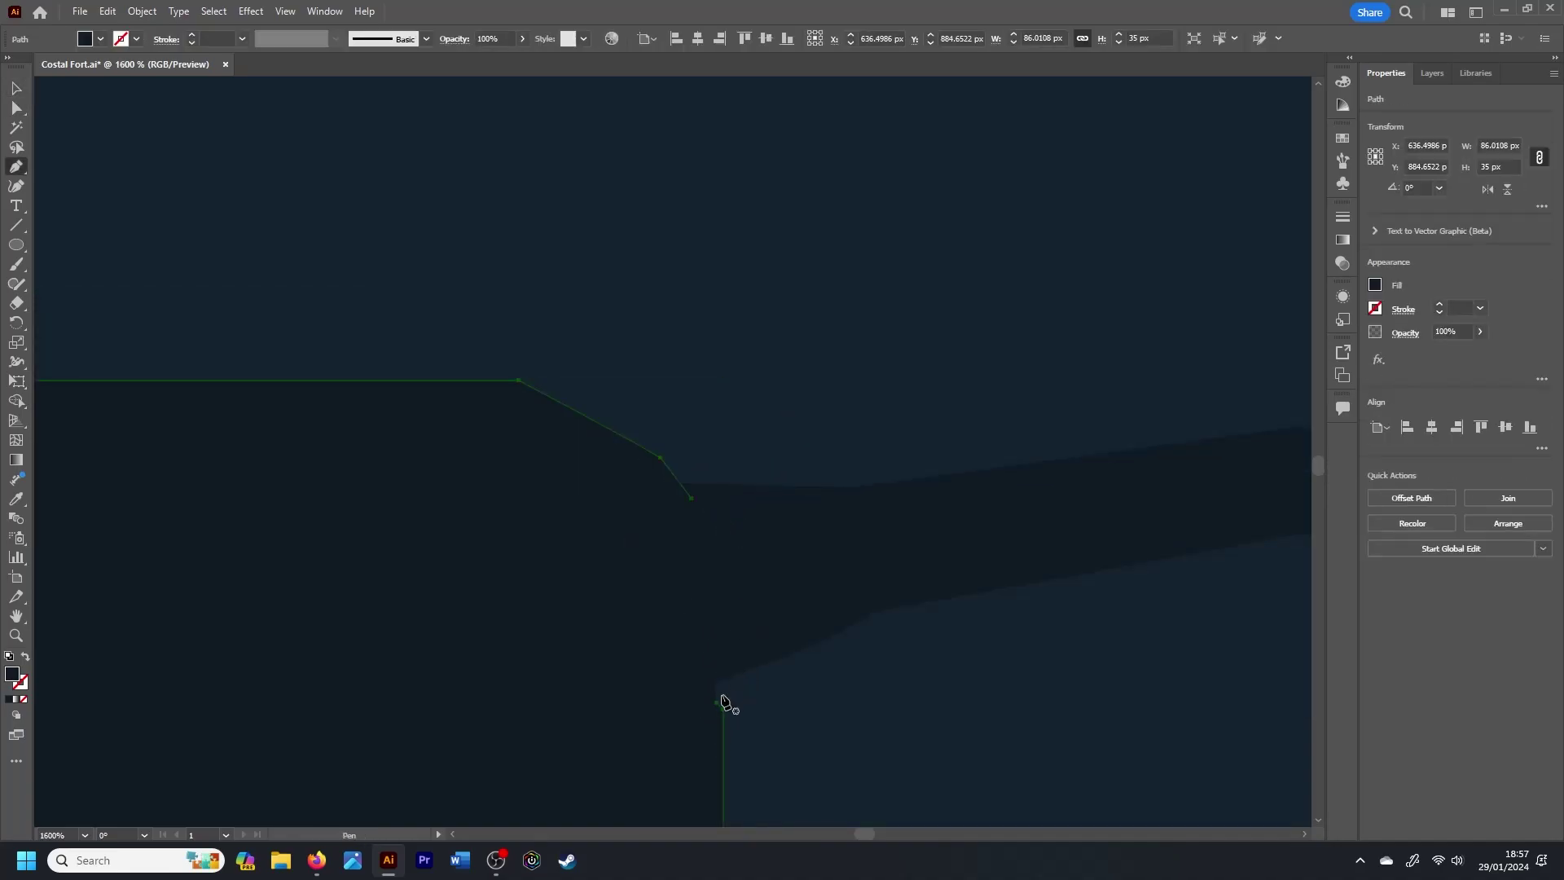
{"action": "left_click", "coordinate": [717, 702]}
{"action": "key", "text": "p"}
{"action": "key", "text": "v"}
{"action": "left_click", "coordinate": [841, 696]}
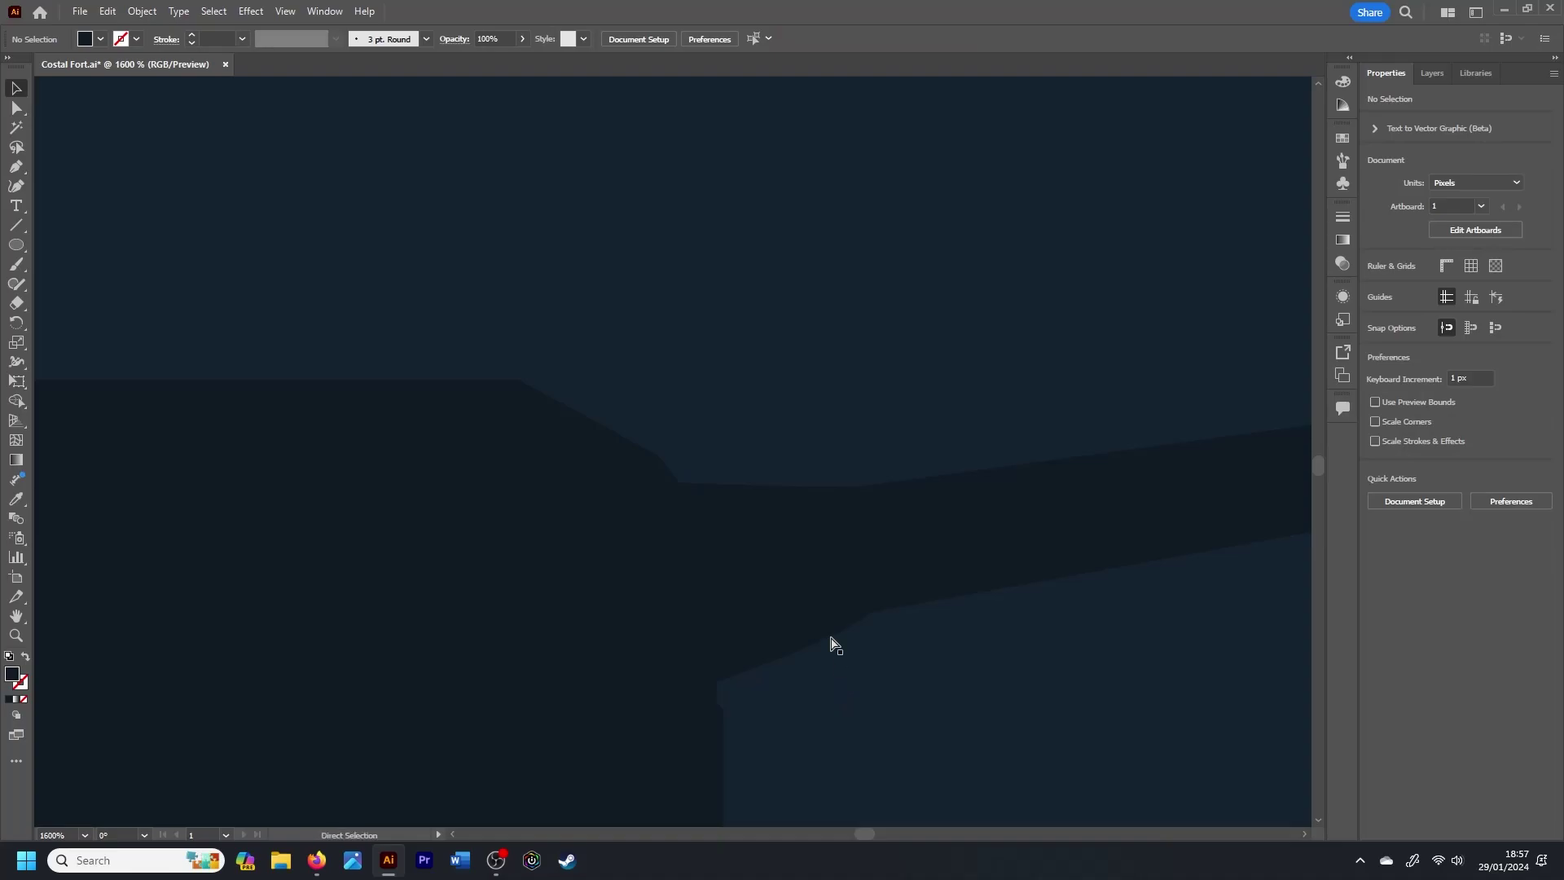
{"action": "key", "text": "ctrl+minus"}
{"action": "key", "text": "ctrl+minus"}
{"action": "key", "text": "ctrl+minus"}
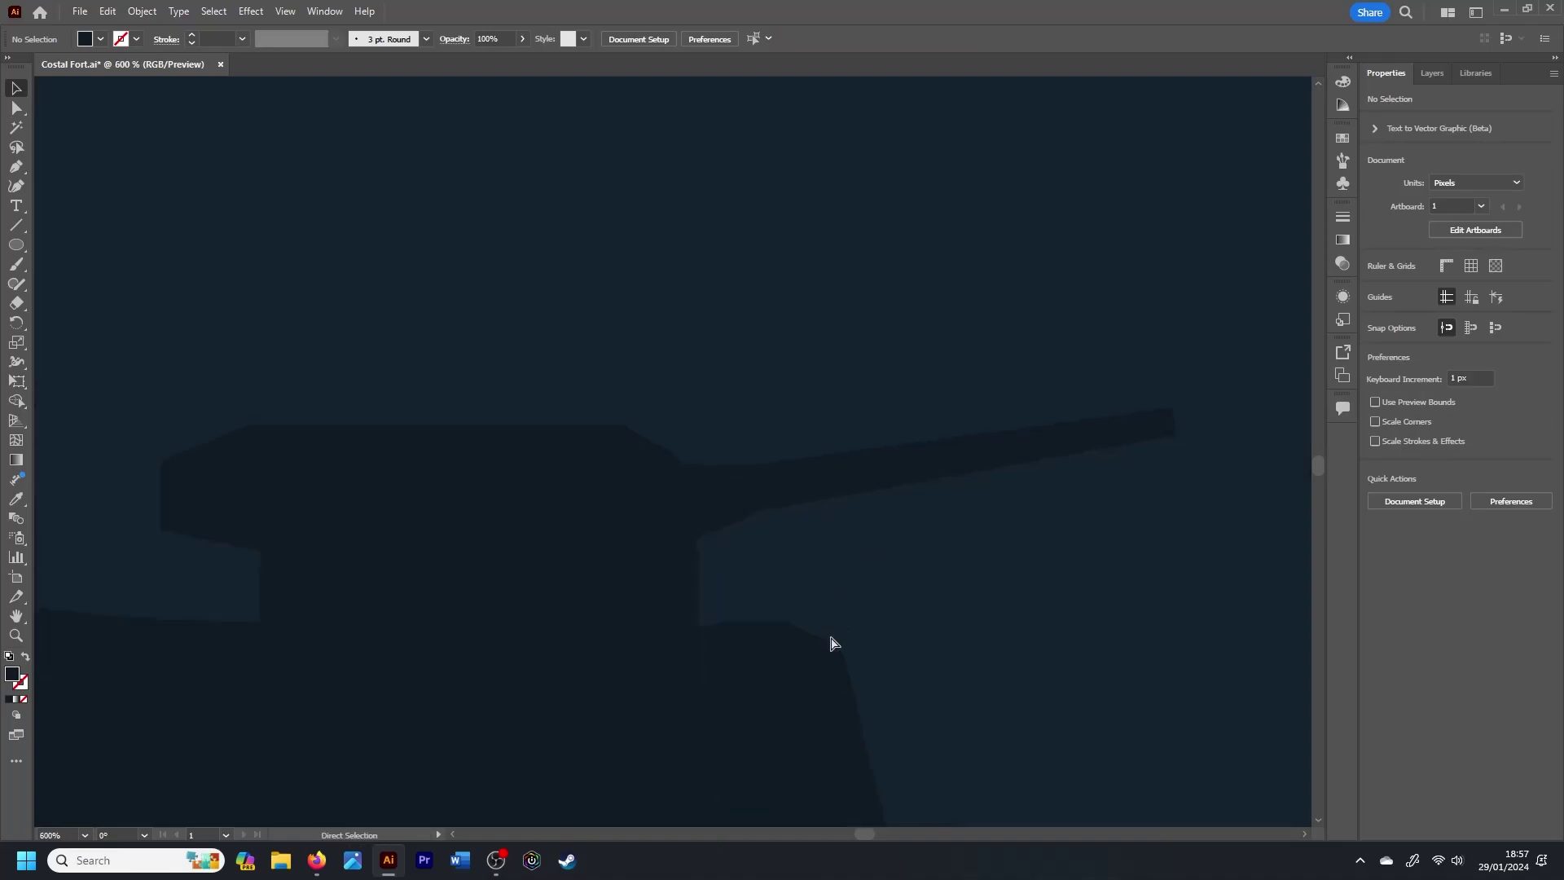
{"action": "key", "text": "ctrl+minus"}
{"action": "key", "text": "ctrl+minus"}
{"action": "key", "text": "ctrl+minus"}
{"action": "key", "text": "ctrl+plus"}
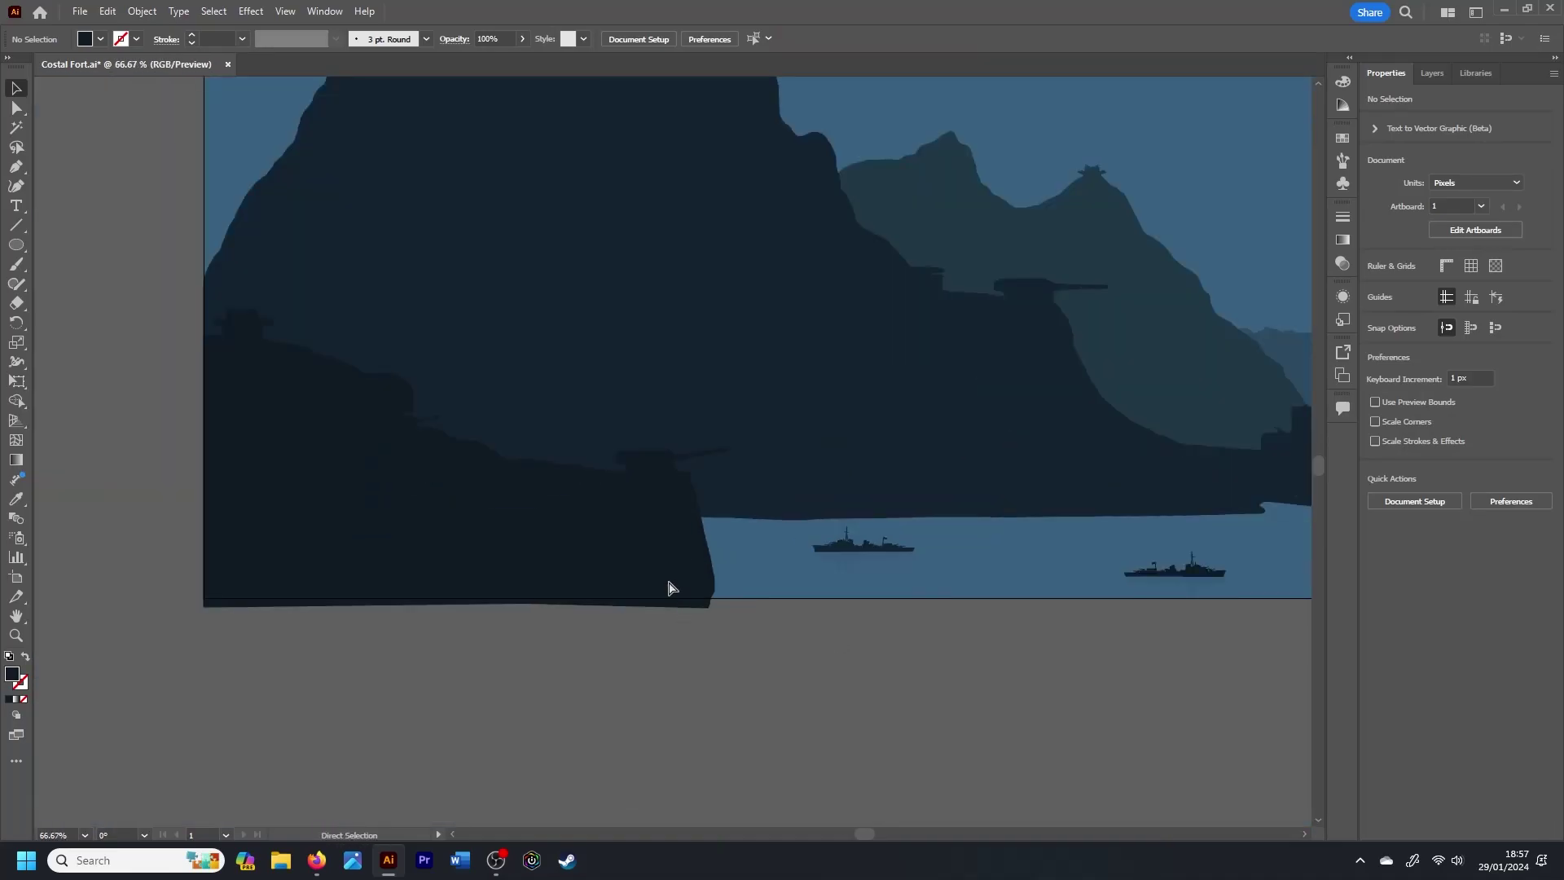
Step: Delete the layer named 1 from the Layers list
{"action": "key", "text": "ctrl+minus"}
{"action": "left_click_drag", "start_coordinate": [870, 830], "coordinate": [891, 831]}
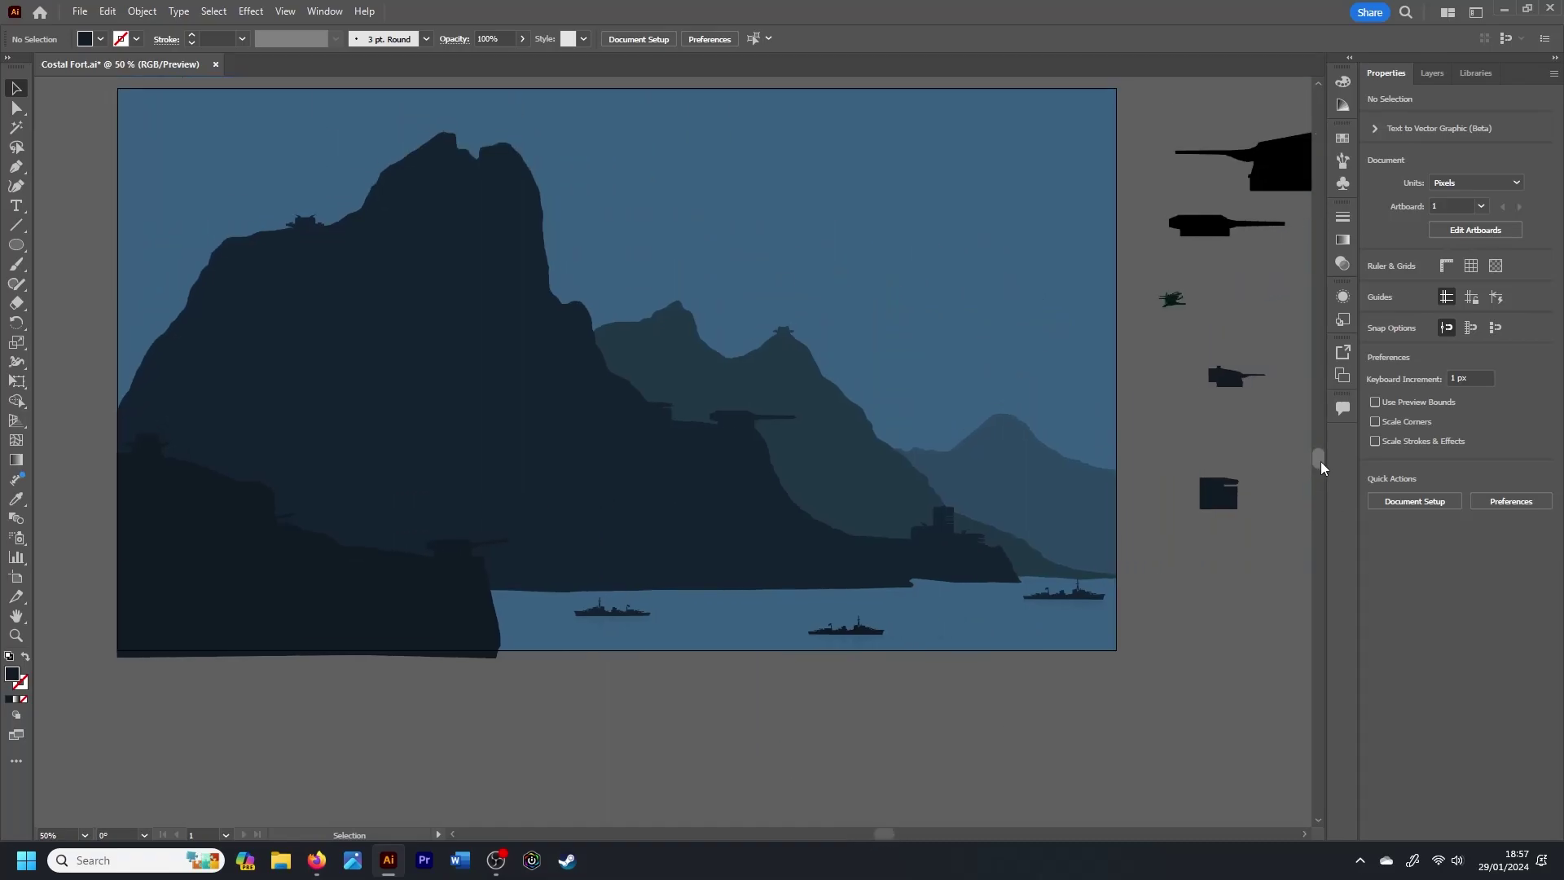
{"action": "left_click_drag", "start_coordinate": [1320, 461], "coordinate": [1304, 455]}
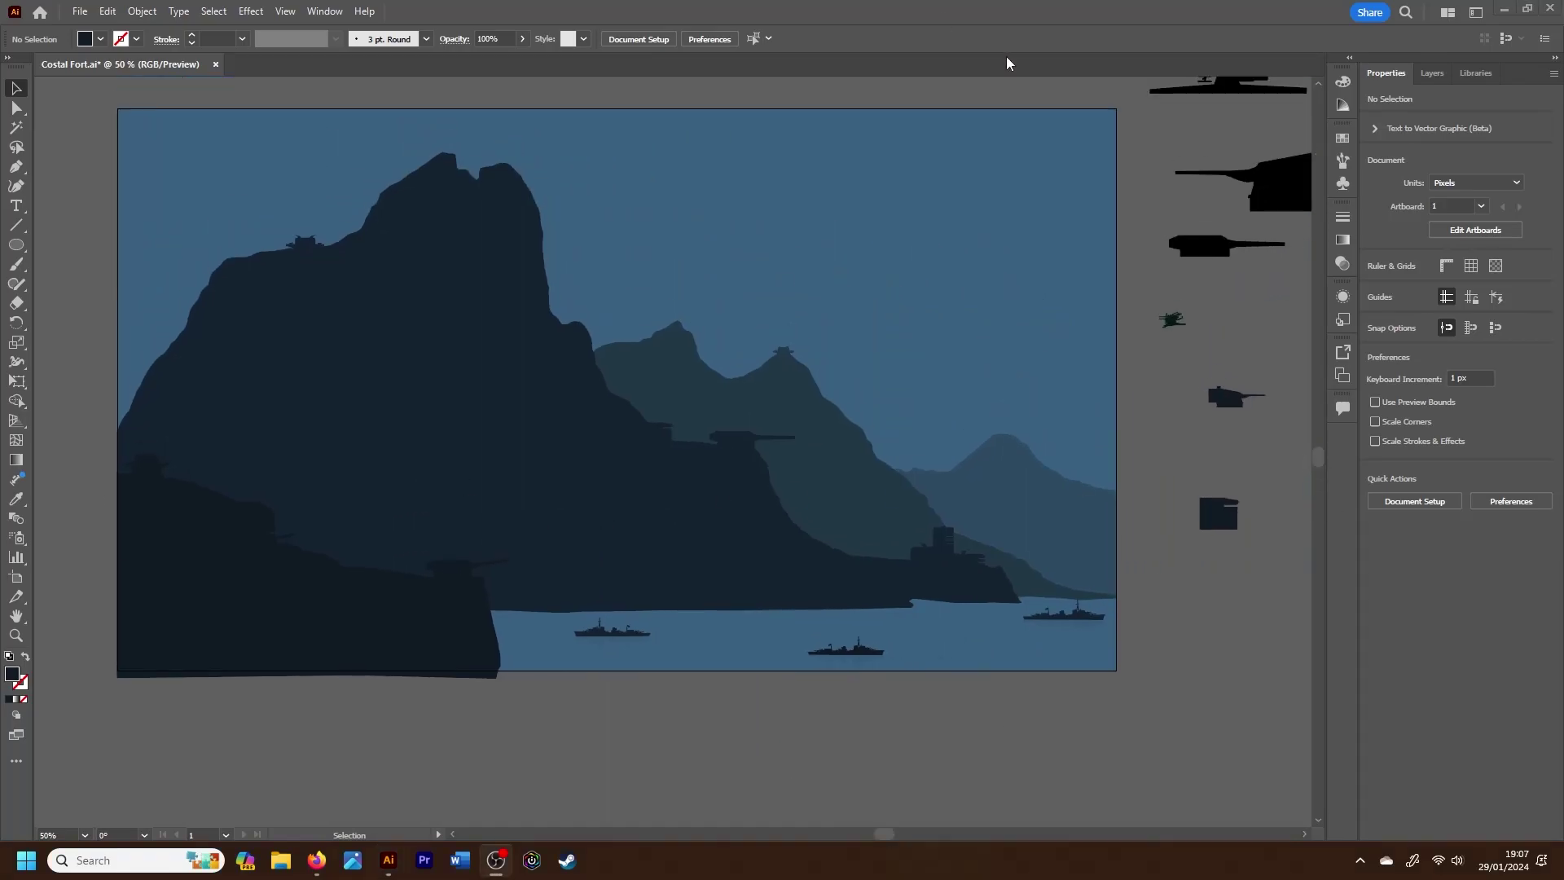
{"action": "left_click", "coordinate": [1432, 73]}
{"action": "left_click", "coordinate": [1458, 128]}
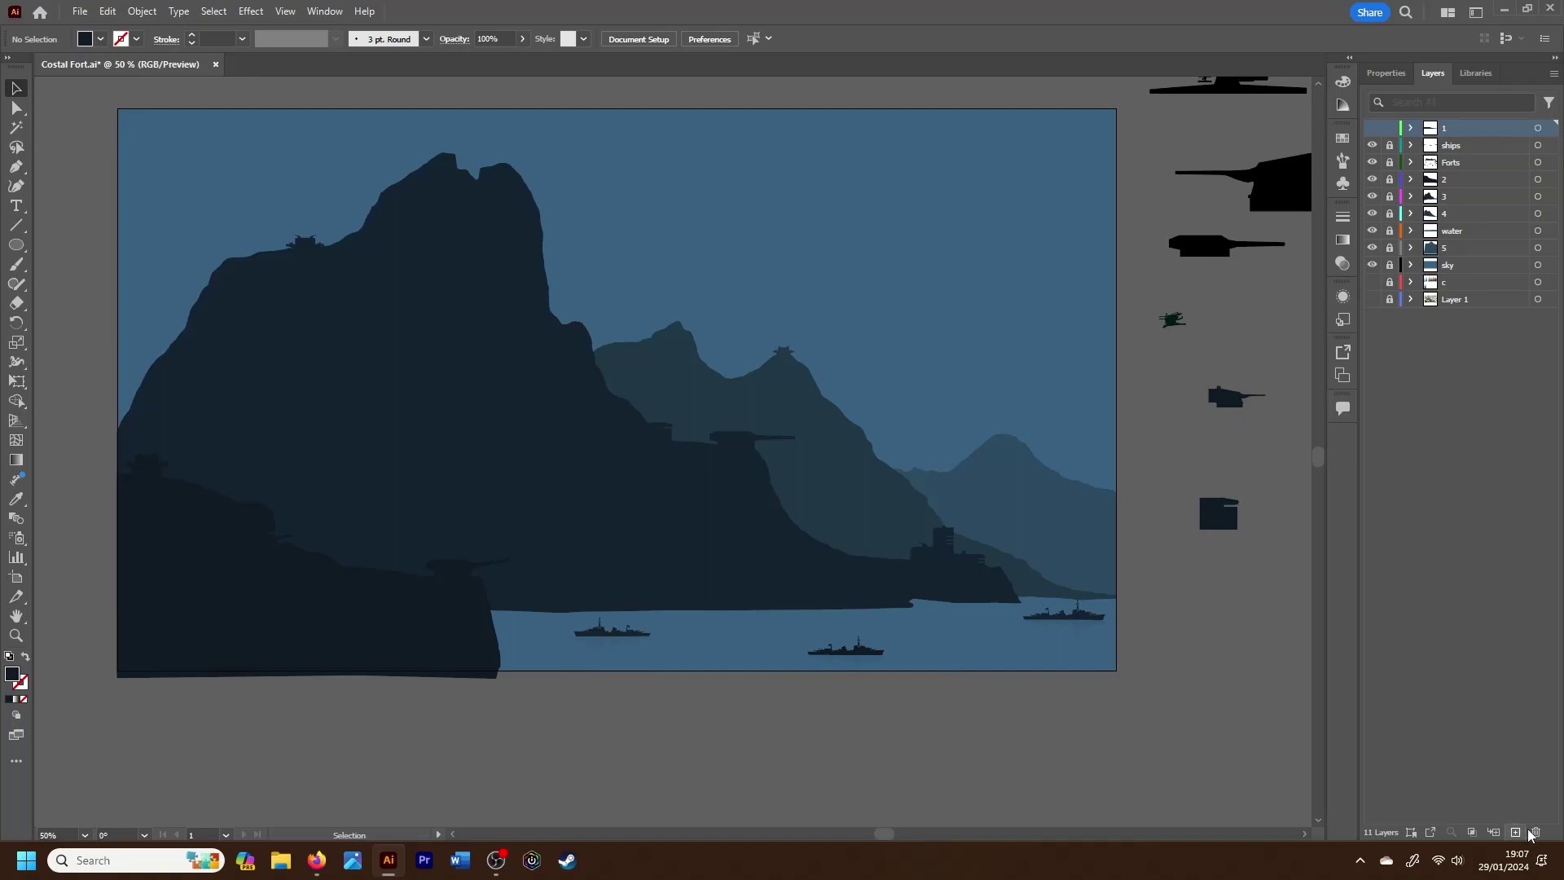
{"action": "left_click", "coordinate": [1536, 831]}
{"action": "left_click", "coordinate": [810, 450]}
Step: Place the first tree from the Trees library on the artboard at 40 px tall
{"action": "left_click", "coordinate": [1474, 73]}
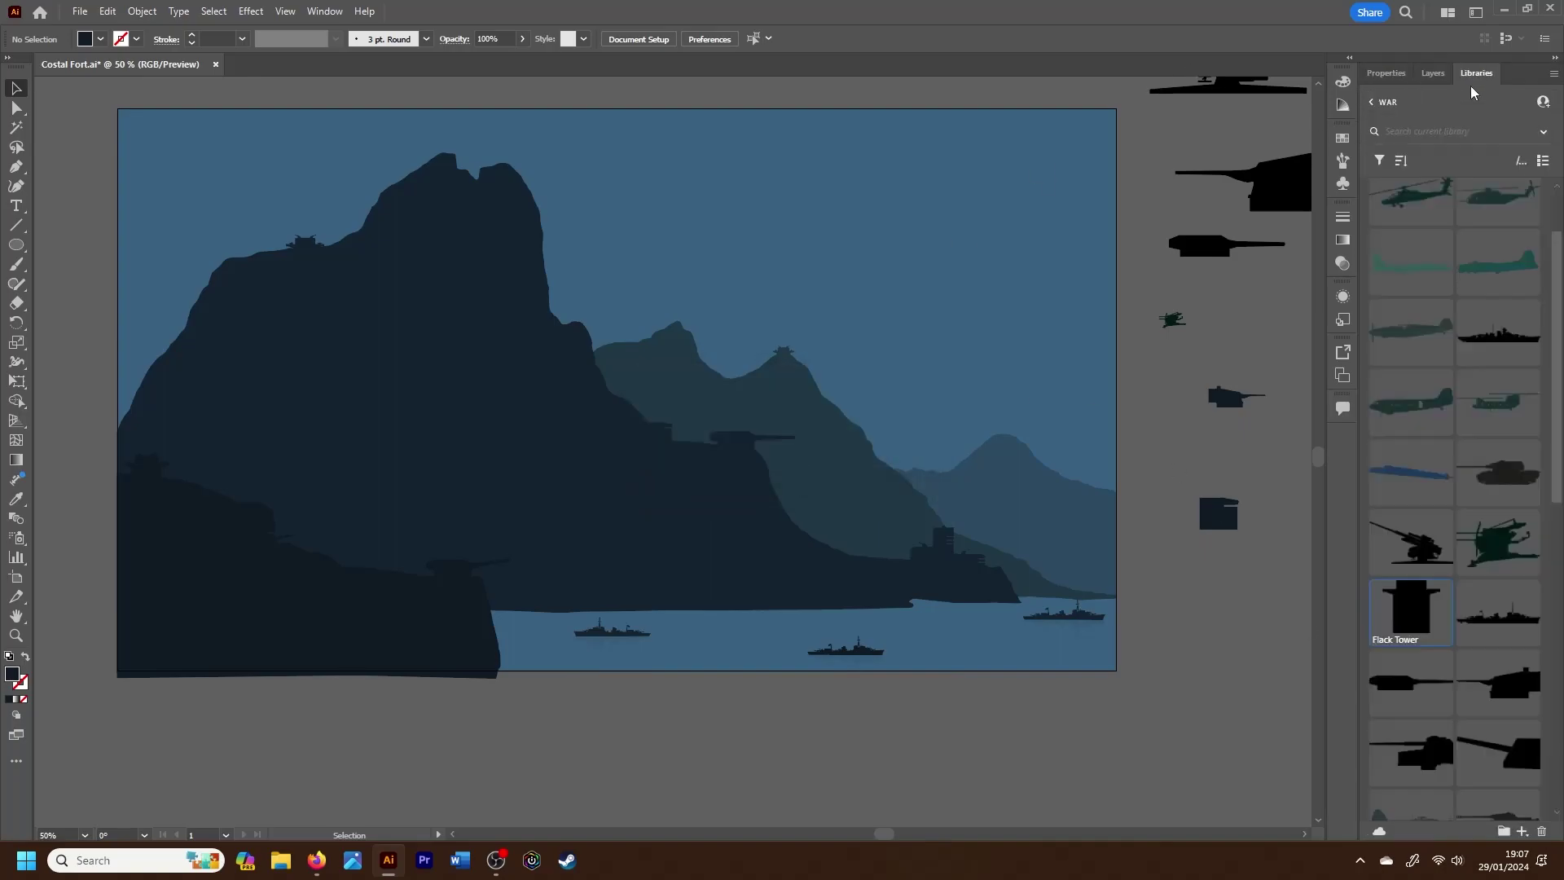
{"action": "scroll", "coordinate": [1454, 489], "scroll_direction": "down", "scroll_amount": 5}
{"action": "scroll", "coordinate": [1454, 488], "scroll_direction": "down", "scroll_amount": 10}
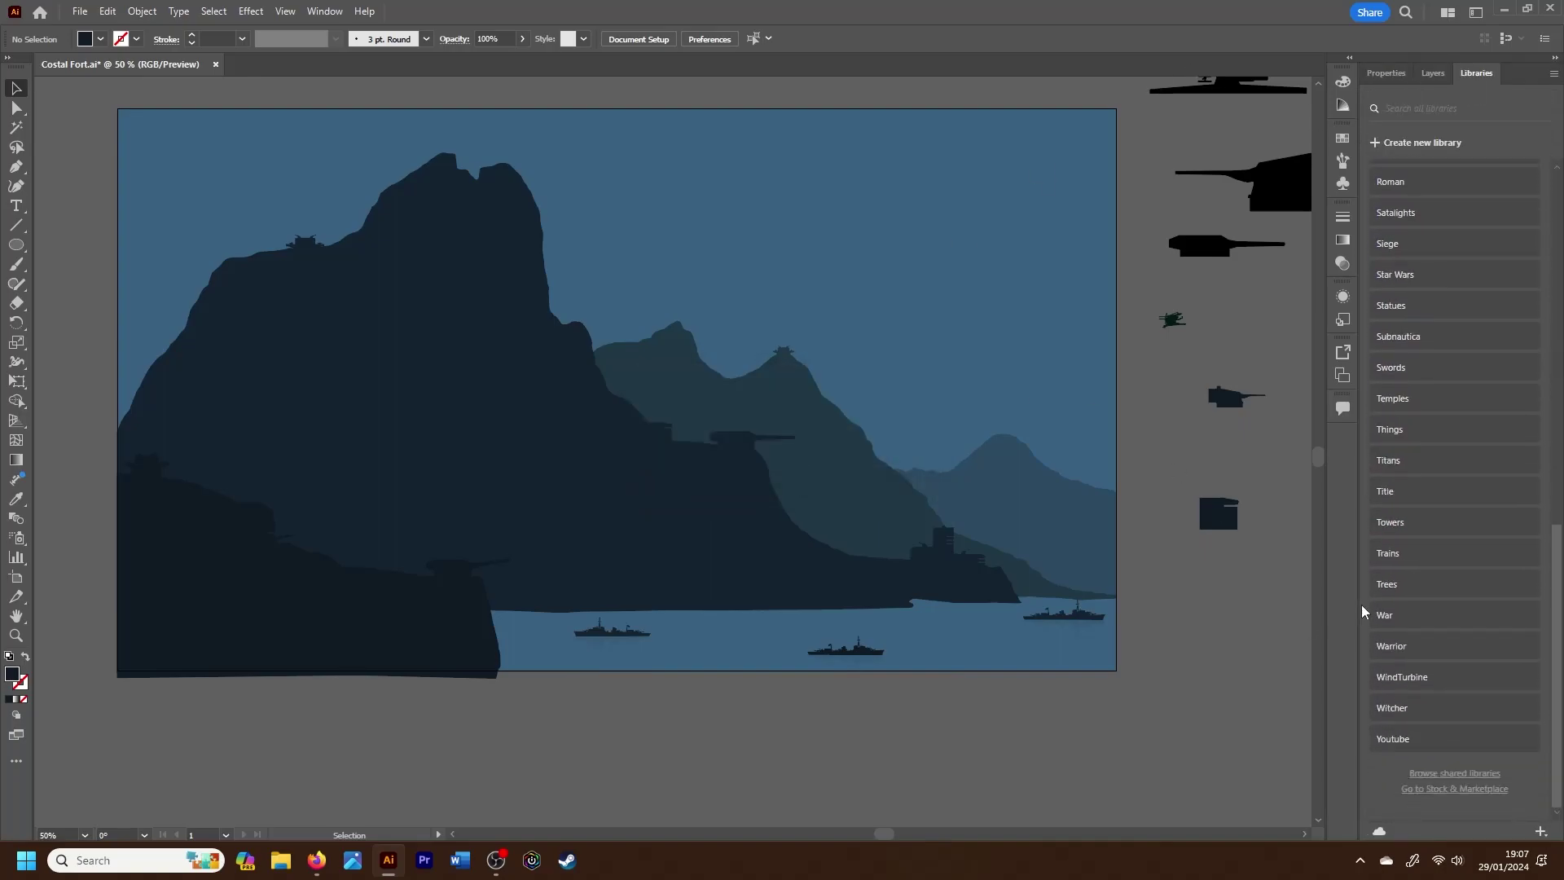
{"action": "left_click", "coordinate": [1413, 611]}
{"action": "right_click", "coordinate": [1384, 224]}
{"action": "left_click", "coordinate": [1425, 277]}
{"action": "left_click", "coordinate": [342, 474]}
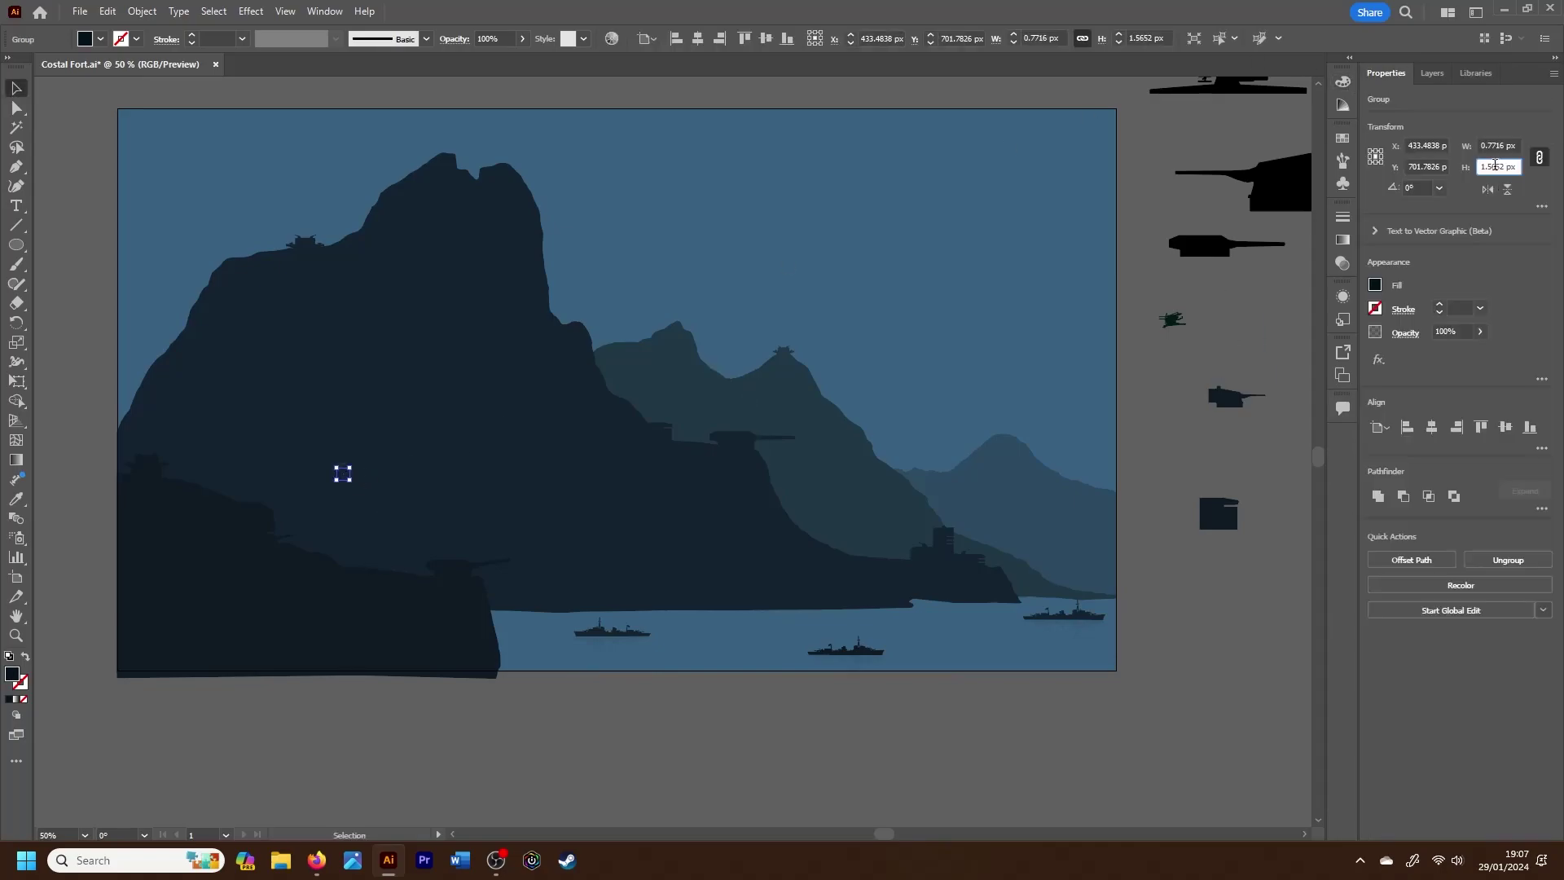
{"action": "type", "text": "40"}
{"action": "key", "text": "Return"}
{"action": "key", "text": "ctrl+plus"}
{"action": "key", "text": "ctrl+plus"}
{"action": "key", "text": "ctrl+plus"}
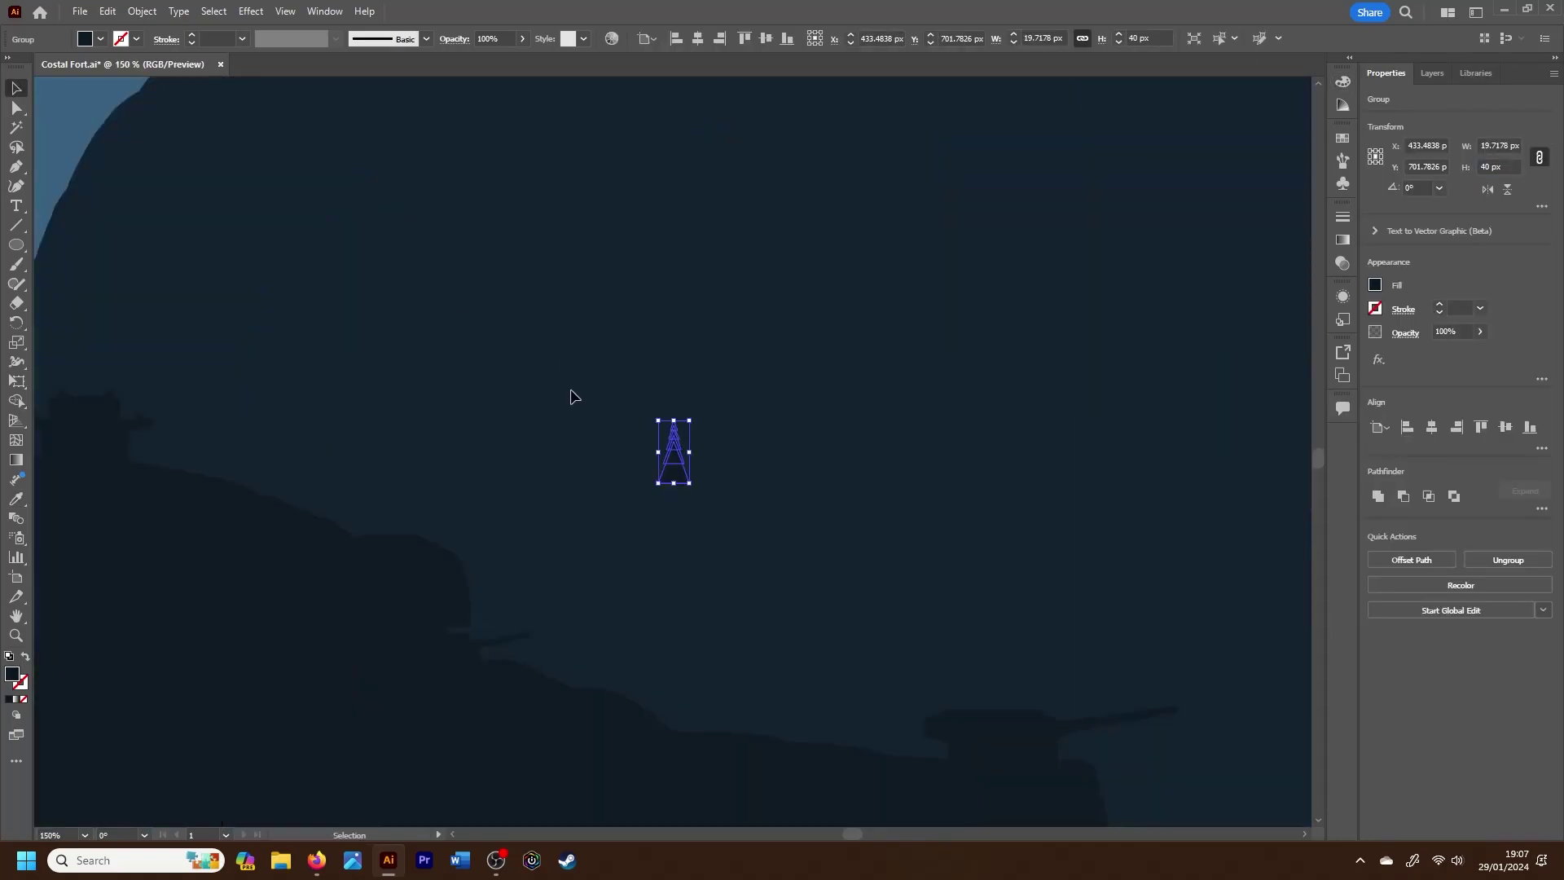
Step: Shrink the tree to 30 px tall and move it onto the cliff slope
{"action": "left_click_drag", "start_coordinate": [675, 465], "coordinate": [870, 730]}
{"action": "key", "text": "ctrl+minus"}
{"action": "key", "text": "ctrl+minus"}
{"action": "key", "text": "ctrl+minus"}
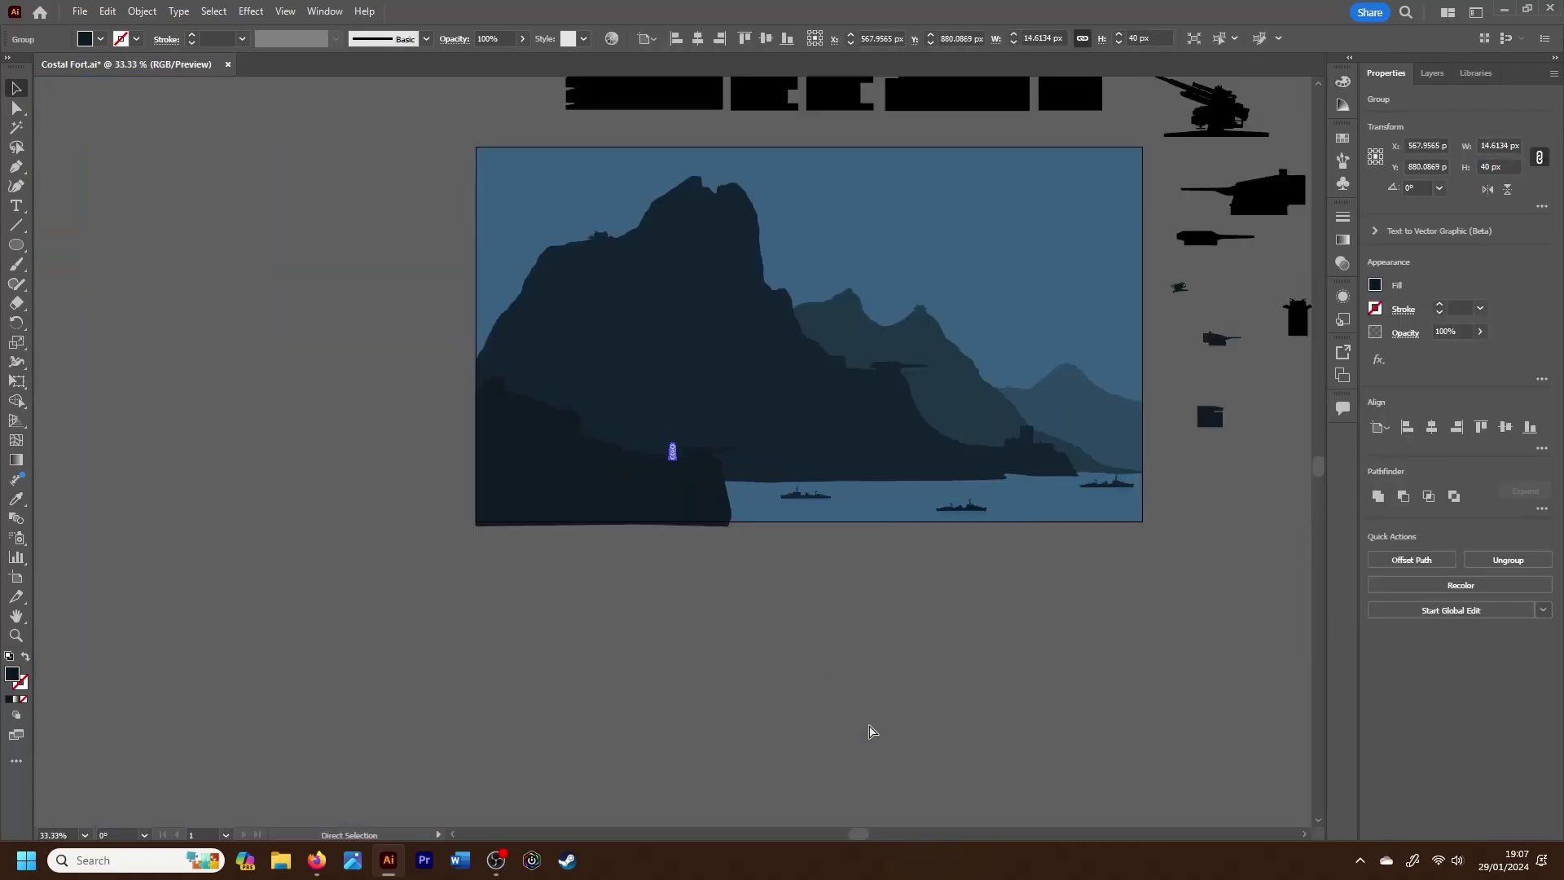
{"action": "key", "text": "ctrl+plus"}
{"action": "key", "text": "ctrl+plus"}
{"action": "key", "text": "ctrl+plus"}
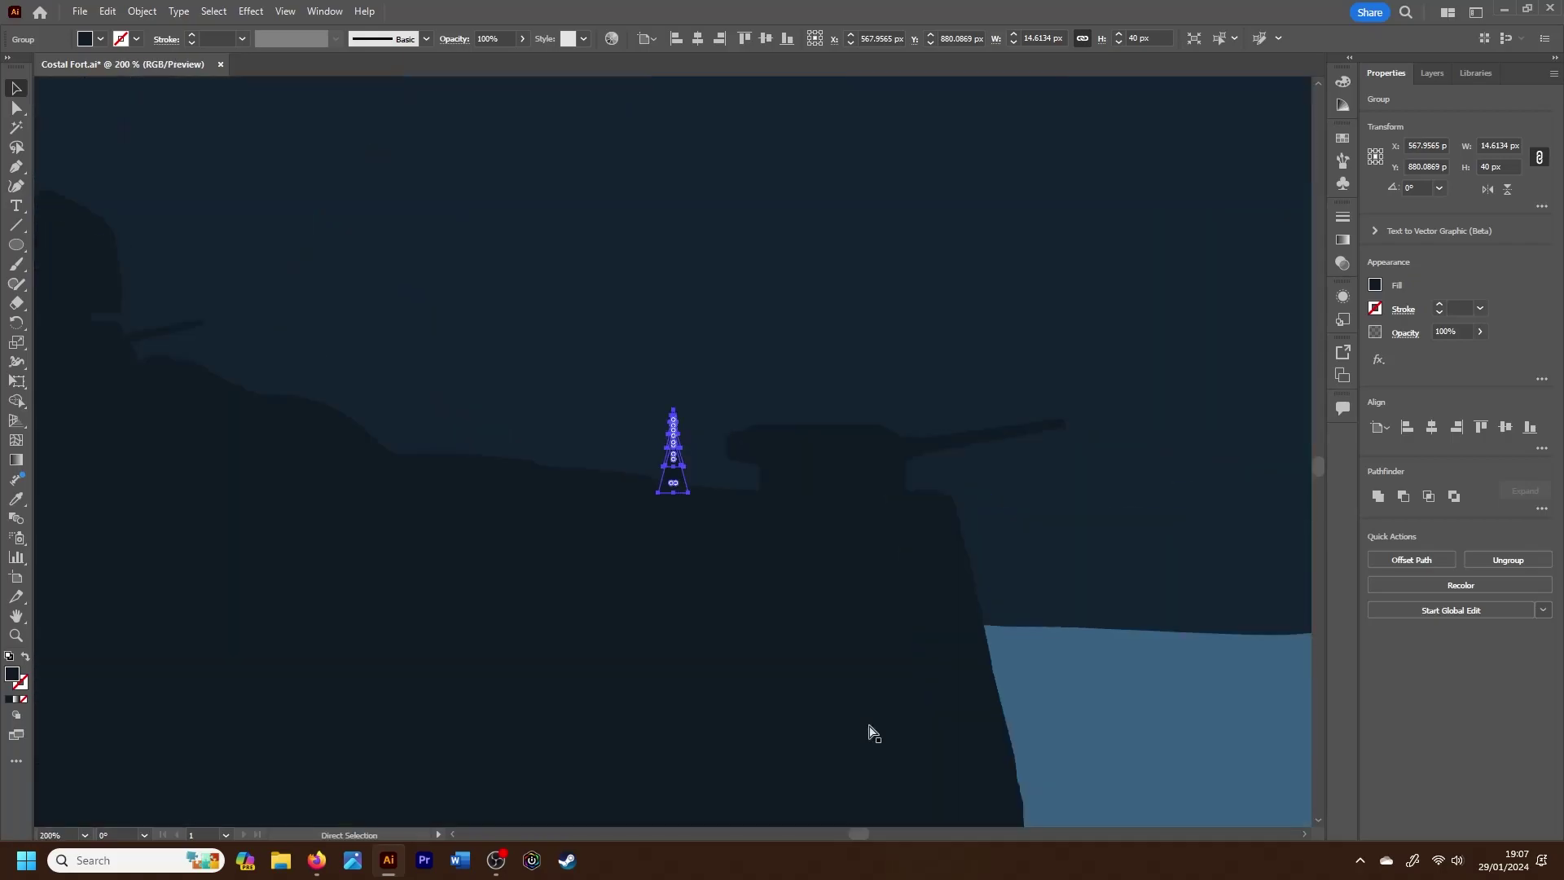
{"action": "type", "text": "30"}
{"action": "key", "text": "Return"}
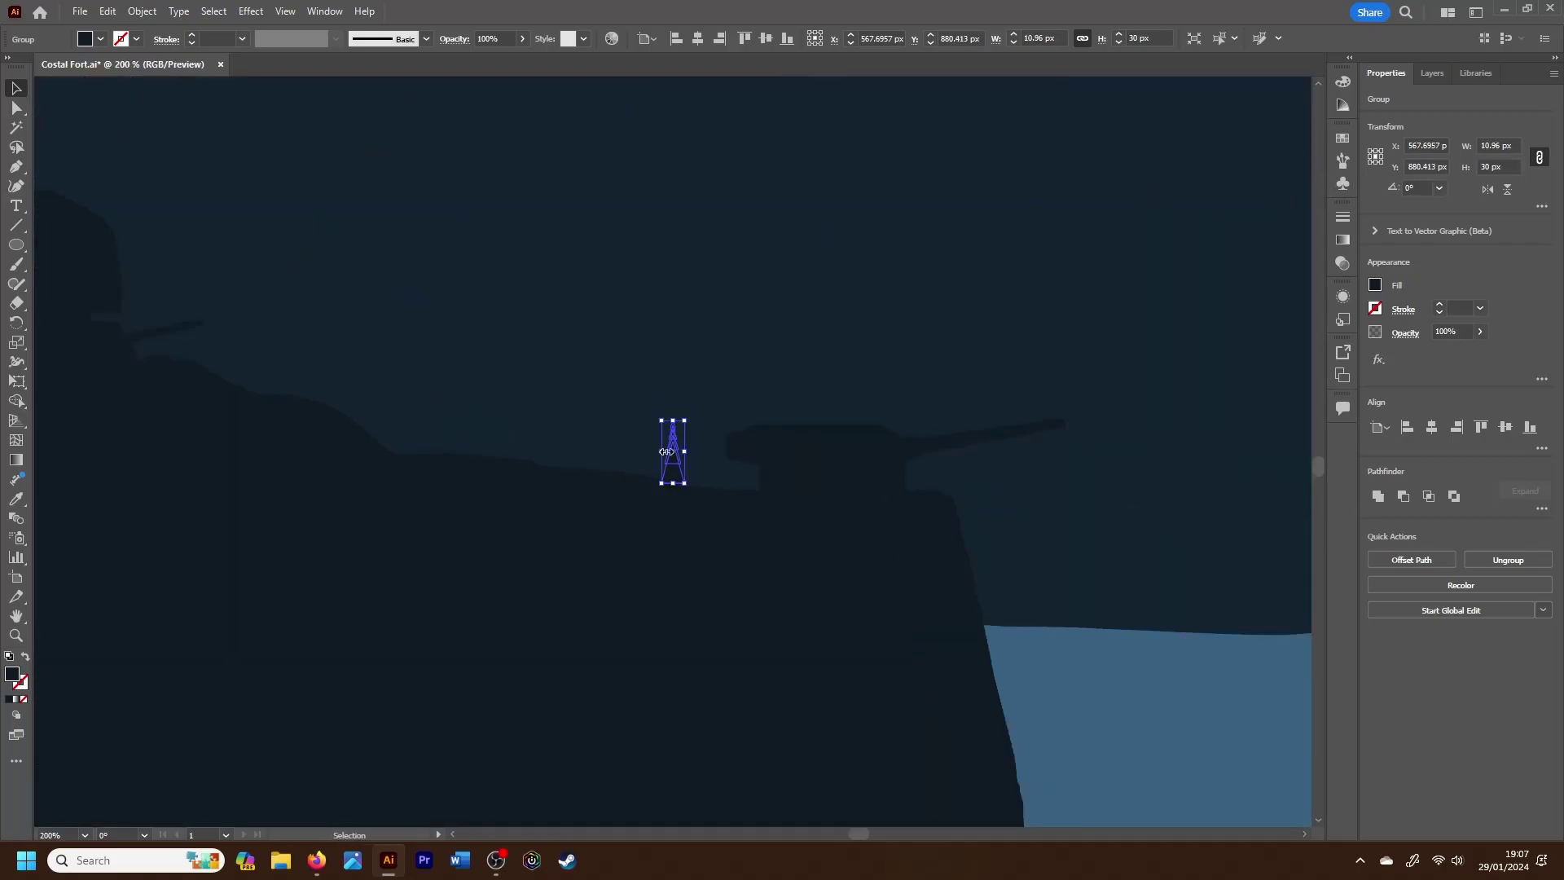
{"action": "left_click_drag", "start_coordinate": [680, 481], "coordinate": [625, 326]}
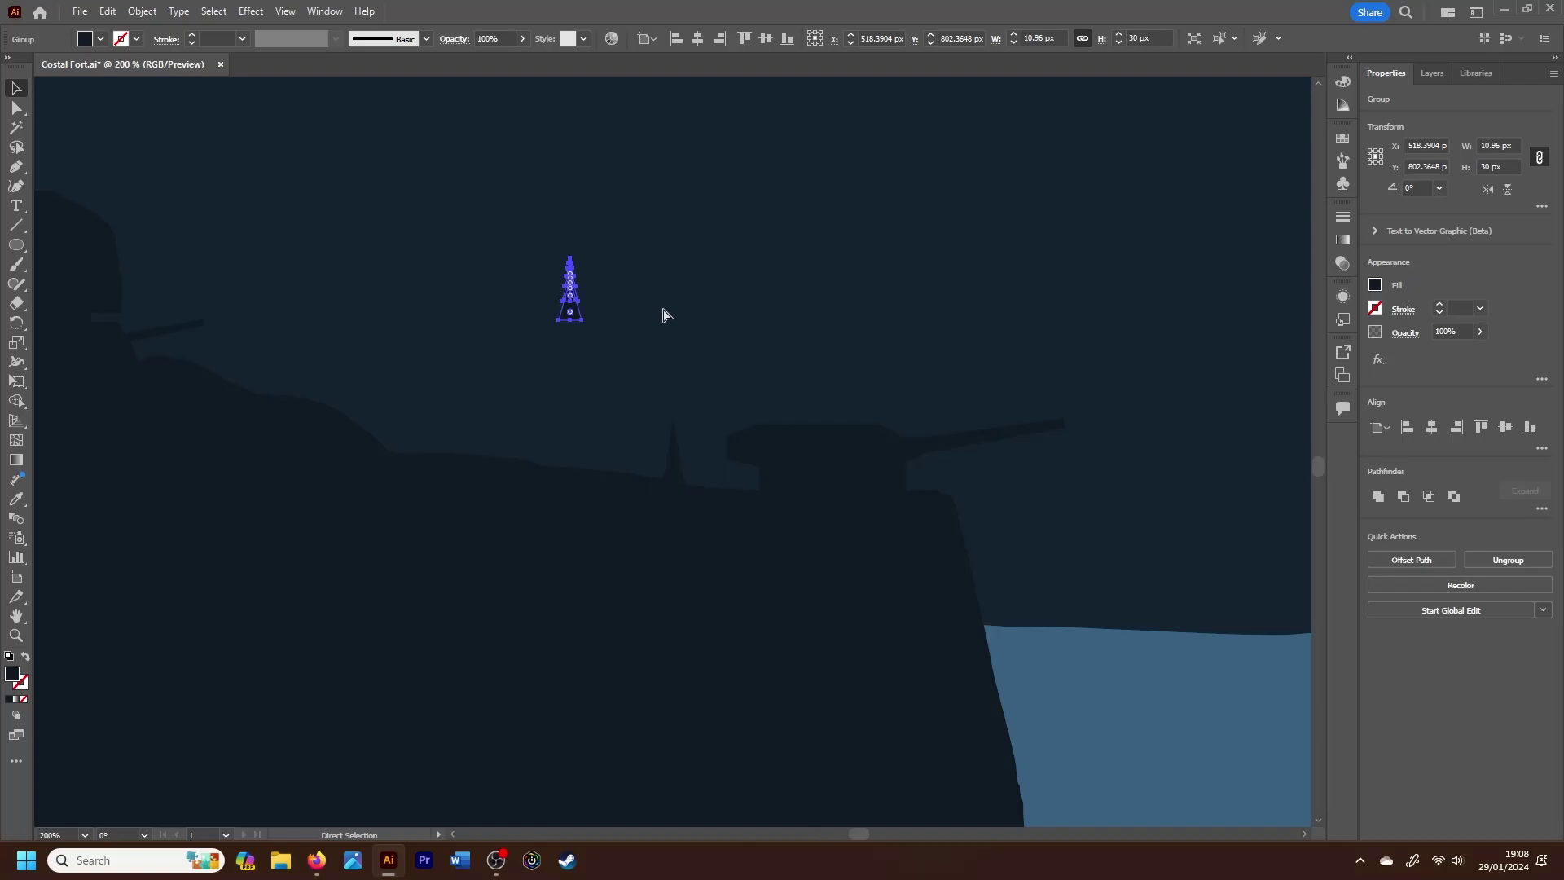
{"action": "key", "text": "ctrl+plus"}
{"action": "left_click_drag", "start_coordinate": [664, 452], "coordinate": [710, 515]}
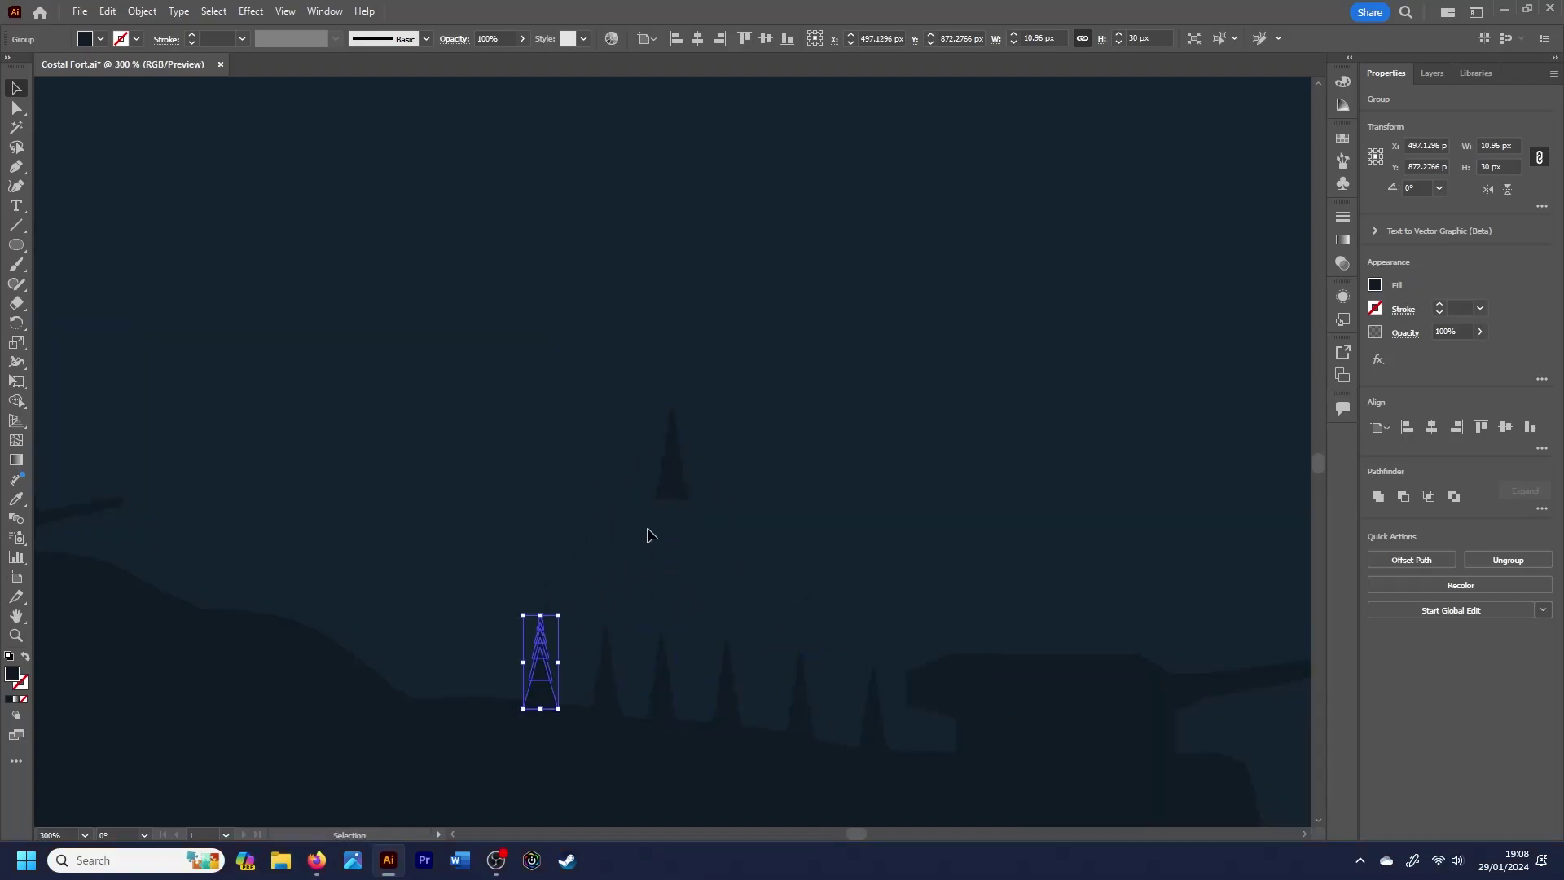
{"action": "mouse_move", "coordinate": [651, 643]}
{"action": "left_mouse_down"}
{"action": "mouse_move", "coordinate": [478, 691]}
{"action": "mouse_move", "coordinate": [300, 548]}
{"action": "mouse_move", "coordinate": [249, 542]}
{"action": "left_mouse_up"}
{"action": "key", "text": "ctrl+minus"}
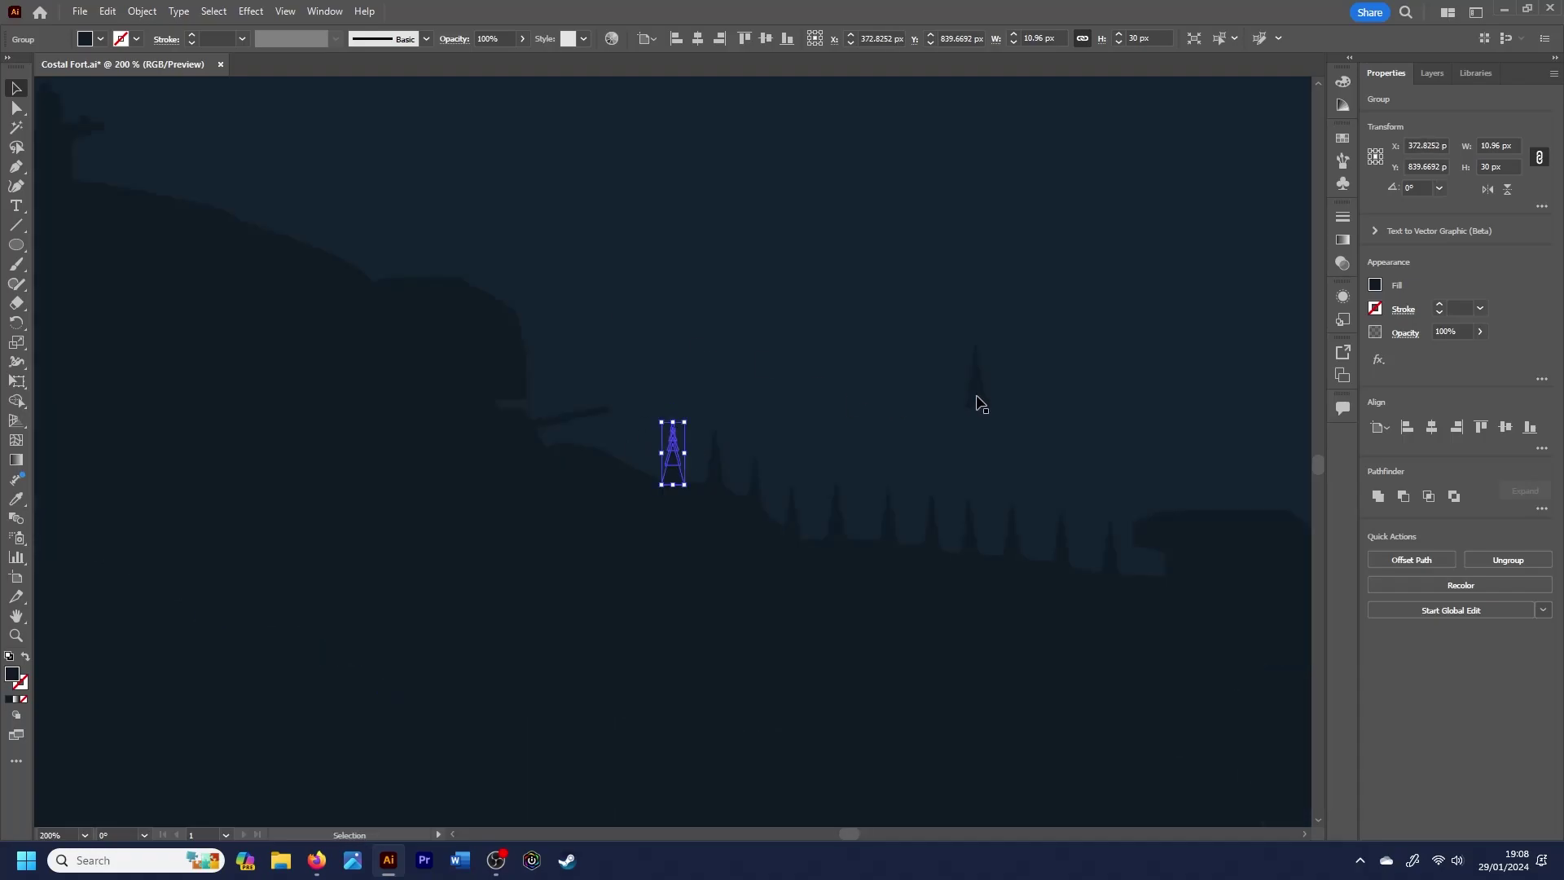
Step: Undo recent moves and duplicate the tree beside and left of the castle slope
{"action": "key", "text": "ctrl+z"}
{"action": "key", "text": "ctrl+plus"}
{"action": "key", "text": "ctrl+z"}
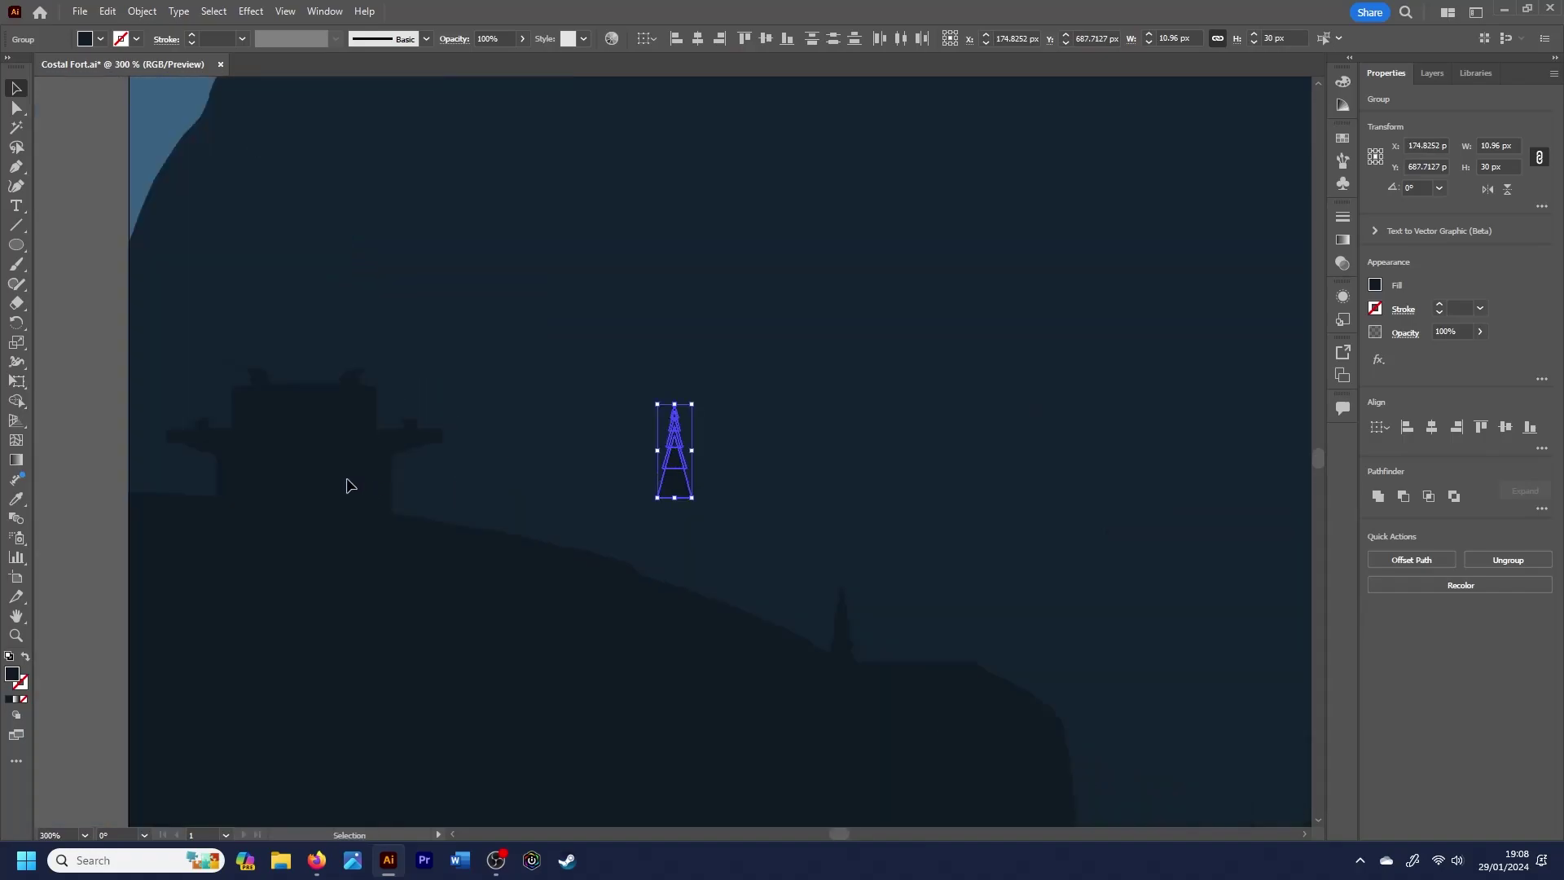
{"action": "key", "text": "ctrl+z"}
{"action": "mouse_move", "coordinate": [778, 628]}
{"action": "left_mouse_down"}
{"action": "mouse_move", "coordinate": [706, 594]}
{"action": "mouse_move", "coordinate": [681, 488]}
{"action": "mouse_move", "coordinate": [656, 474]}
{"action": "left_mouse_up"}
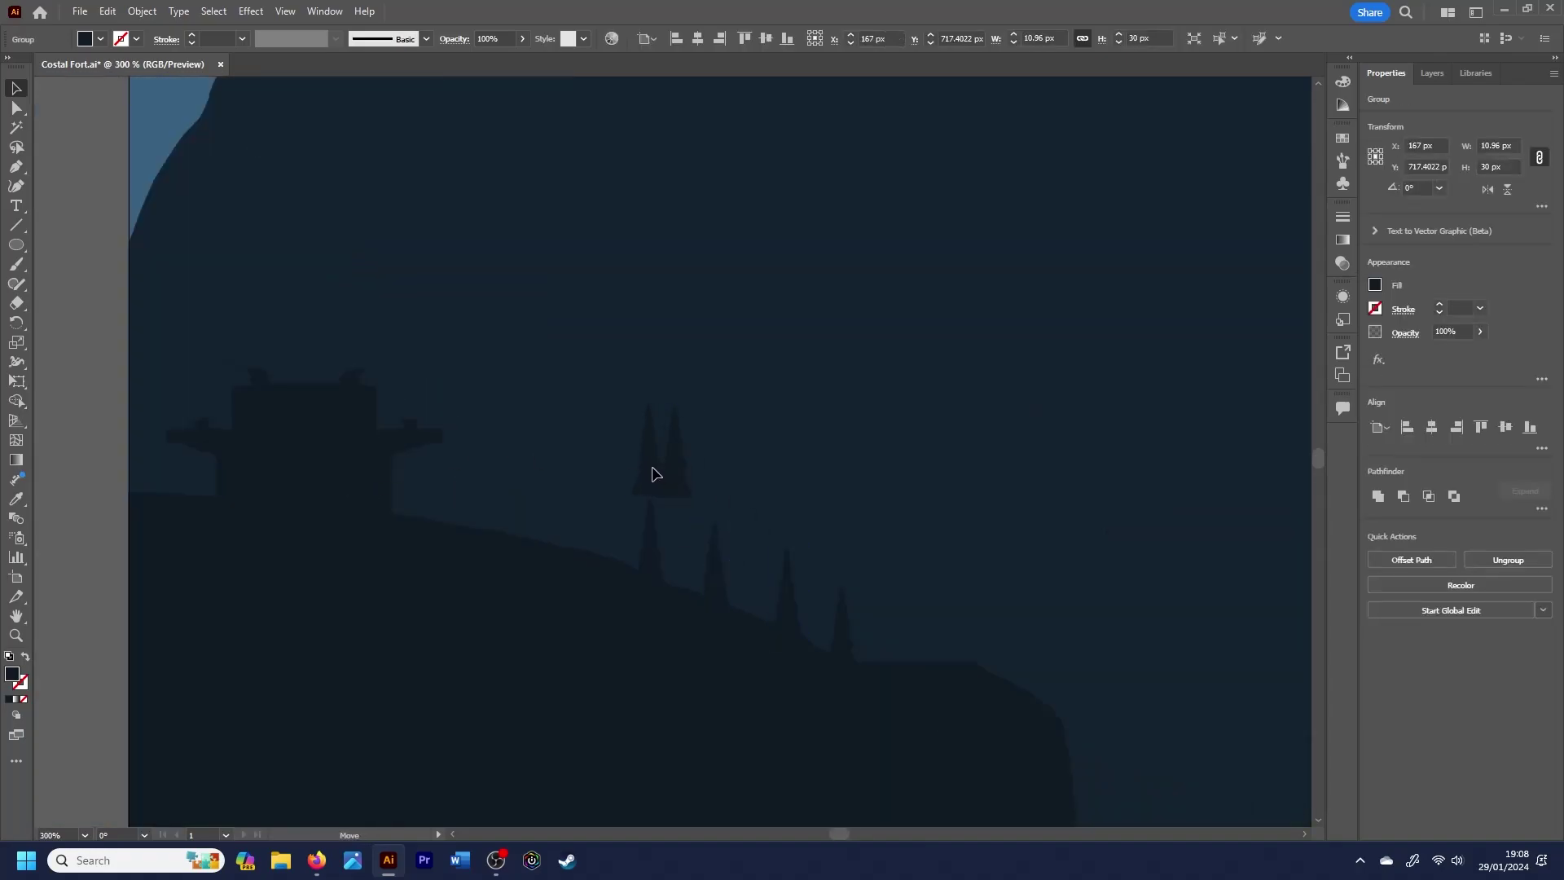
{"action": "left_click_drag", "start_coordinate": [606, 526], "coordinate": [471, 517]}
Step: Select the Forts layer and undo several recent tree-copy edits
{"action": "left_click", "coordinate": [1037, 202]}
{"action": "left_click", "coordinate": [1432, 72]}
{"action": "key", "text": "ctrl+z"}
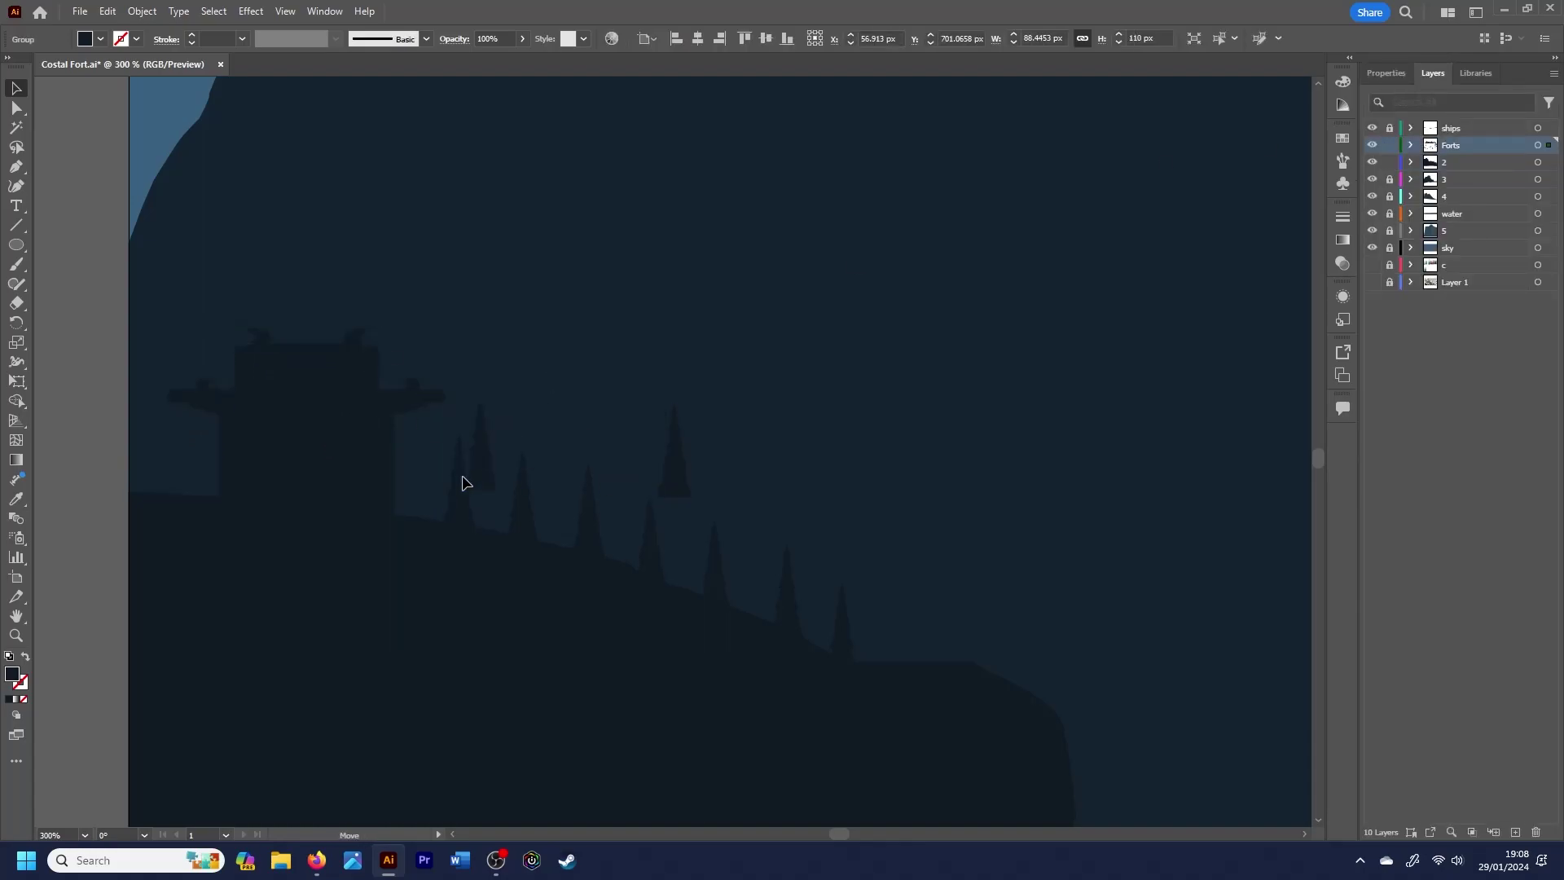
{"action": "key", "text": "ctrl+z"}
{"action": "key", "text": "ctrl+z"}
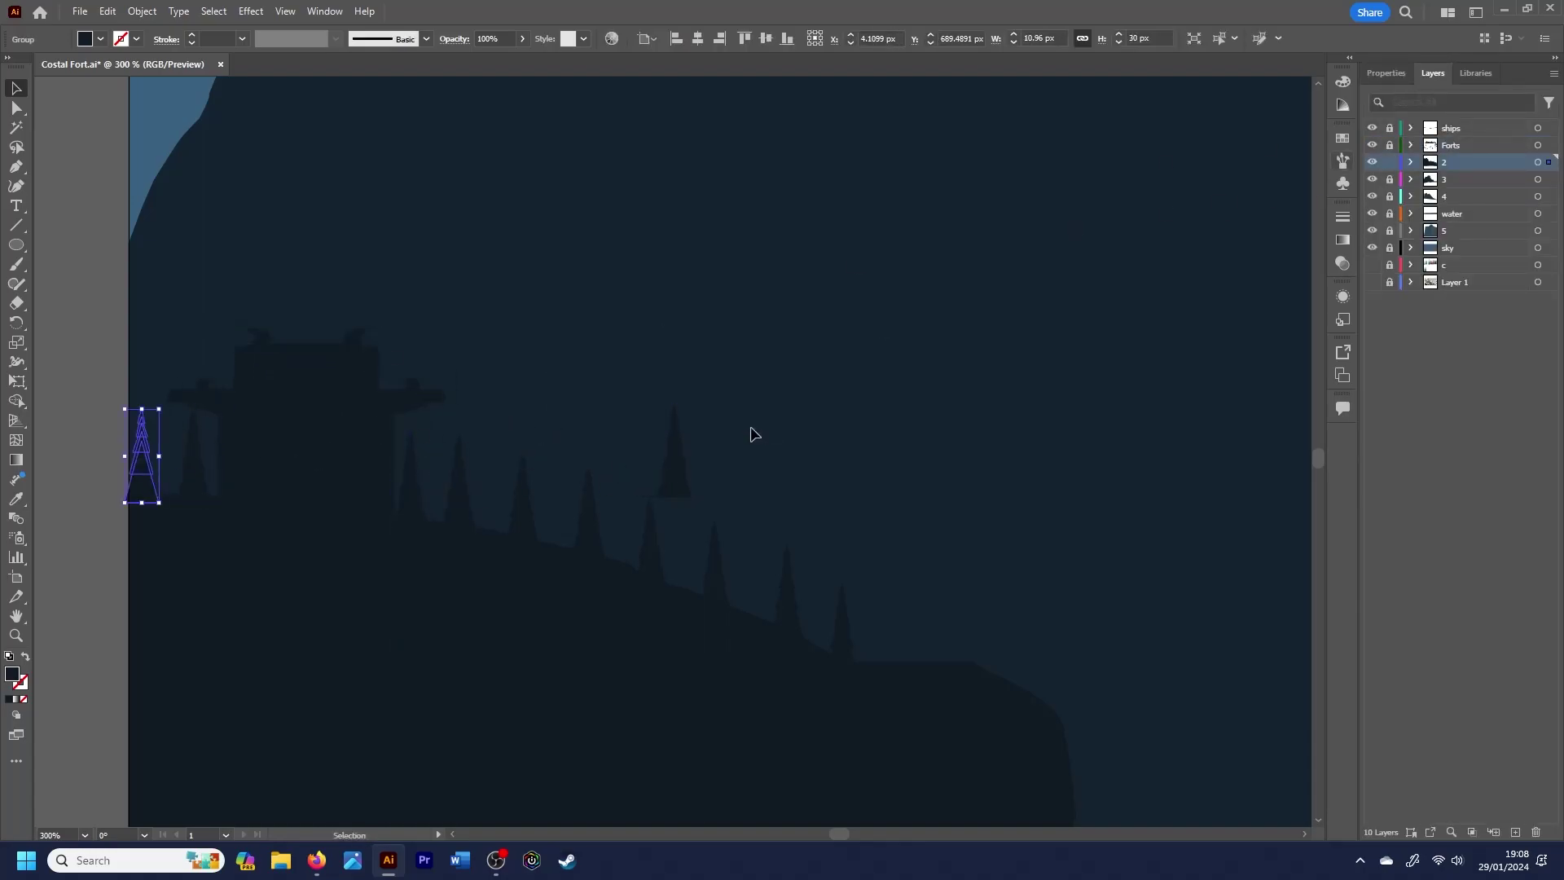
{"action": "key", "text": "ctrl+z"}
{"action": "left_click", "coordinate": [1385, 72]}
{"action": "left_click", "coordinate": [251, 478]}
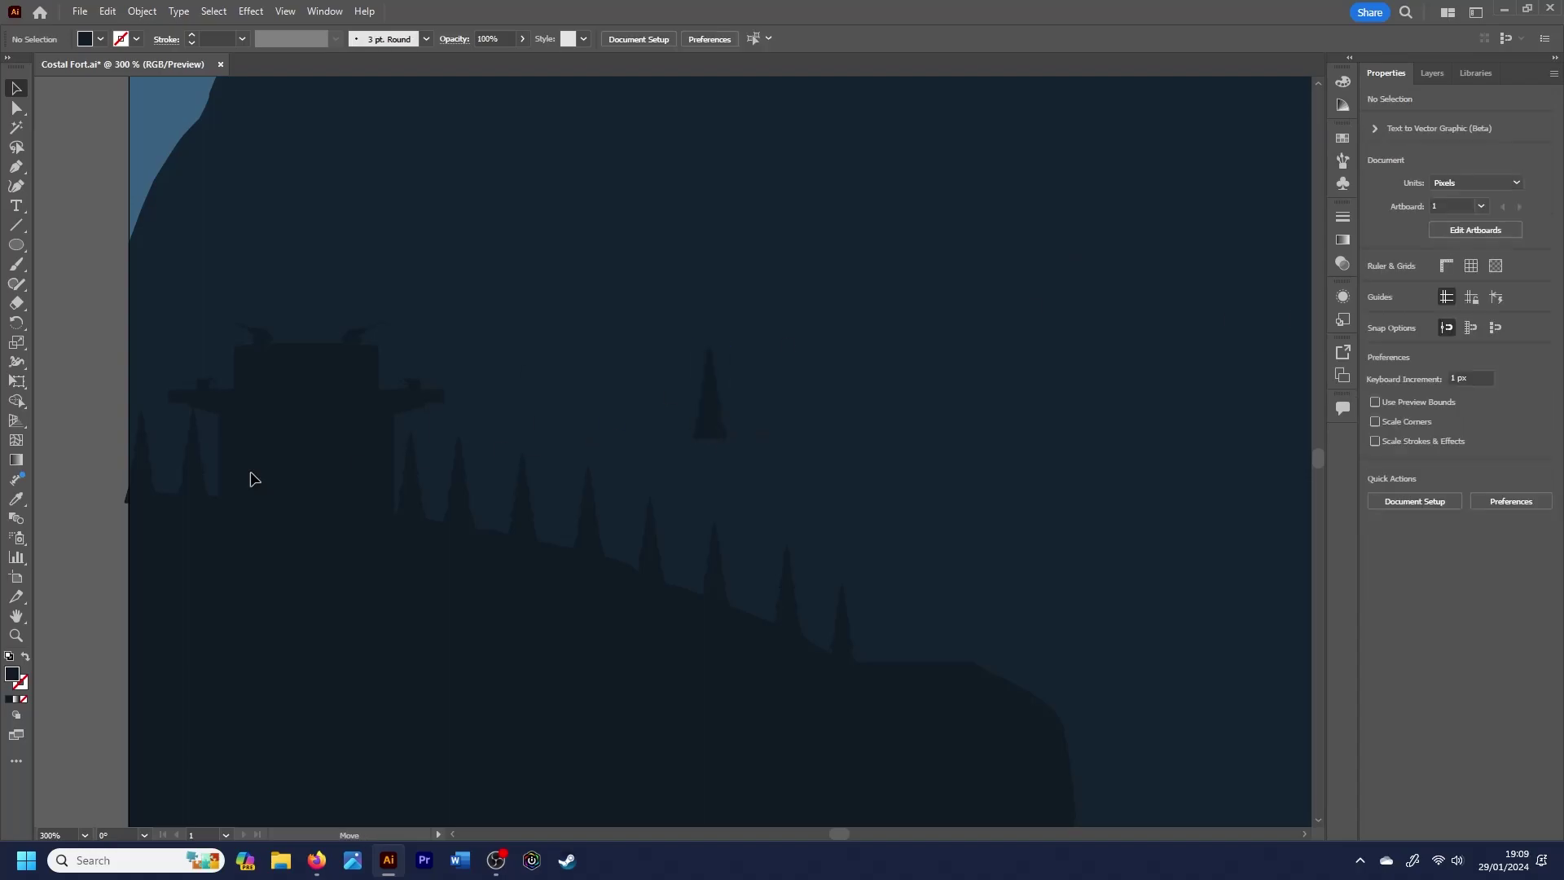
{"action": "key", "text": "ctrl+z"}
{"action": "key", "text": "ctrl+z"}
{"action": "key", "text": "ctrl+z"}
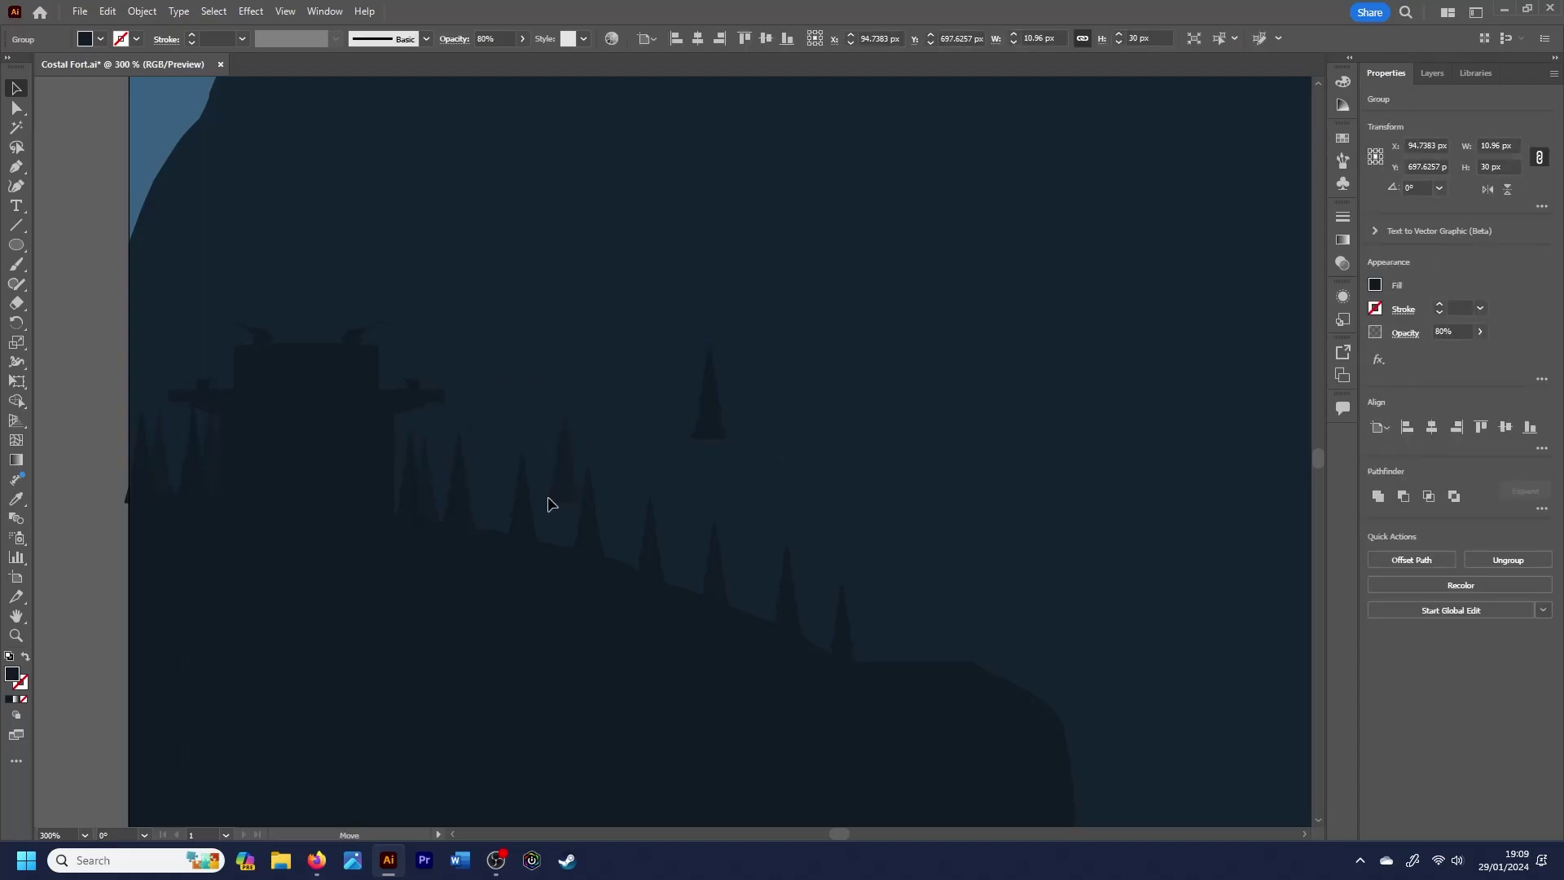
{"action": "key", "text": "ctrl+z"}
{"action": "key", "text": "ctrl+z"}
{"action": "key", "text": "ctrl+z"}
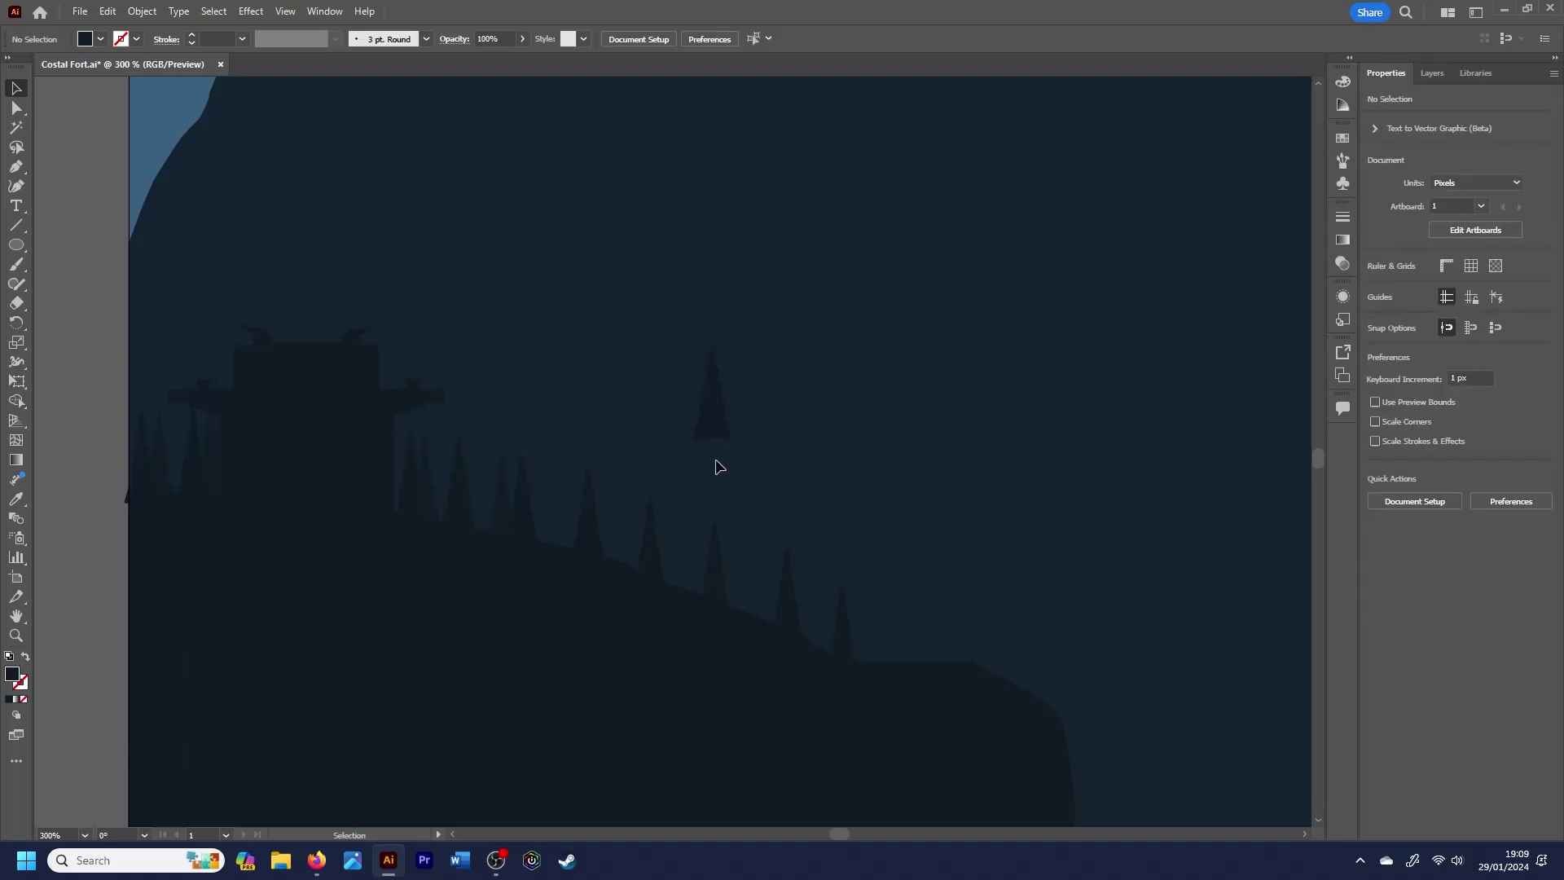
{"action": "key", "text": "ctrl+z"}
{"action": "key", "text": "ctrl+z"}
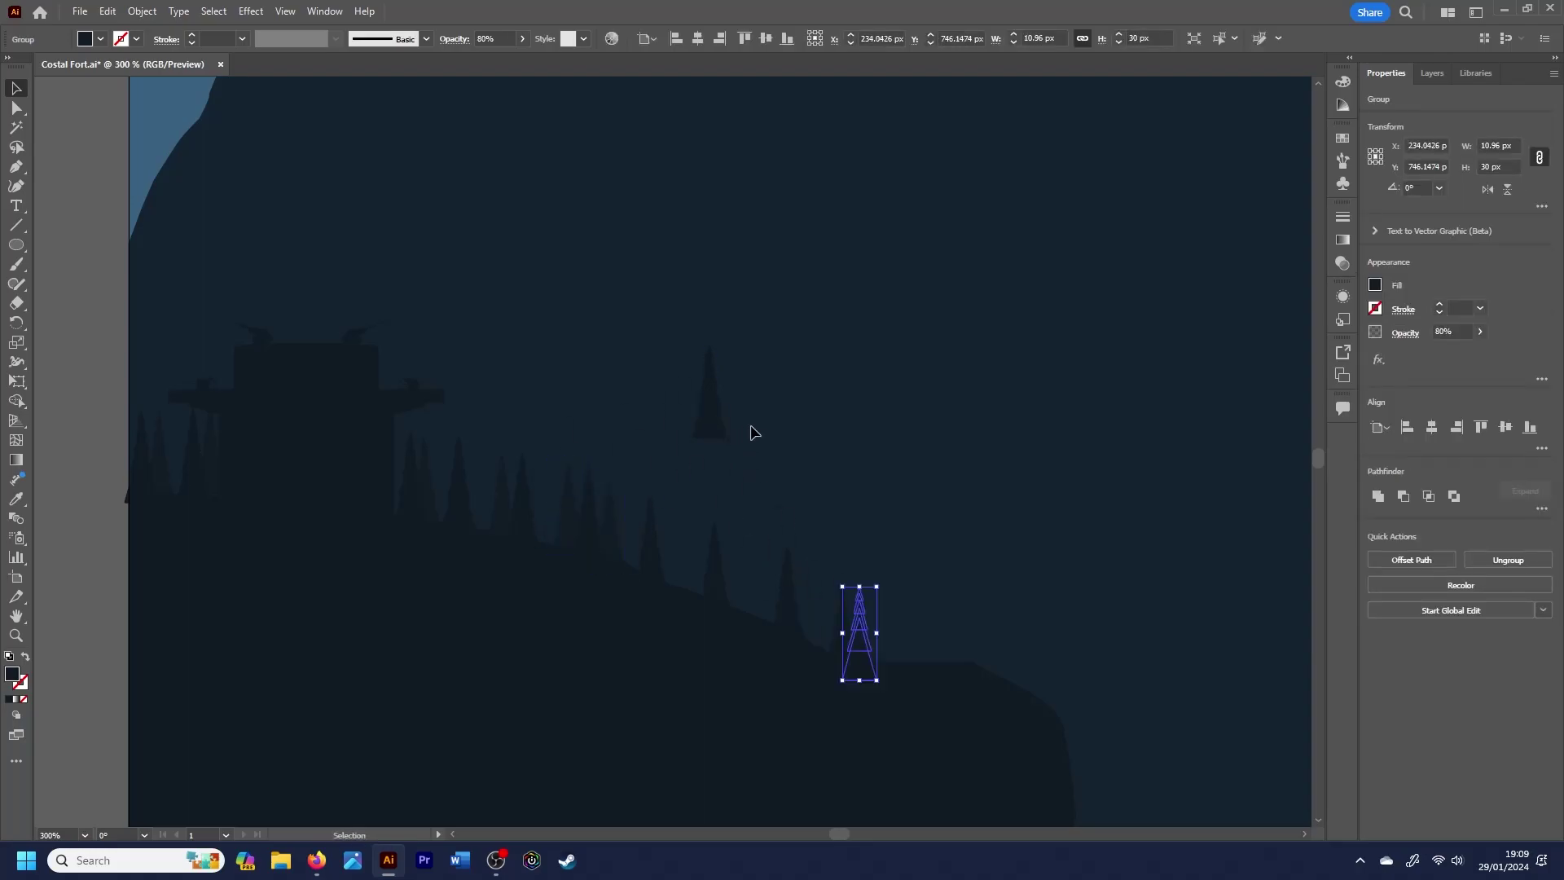
{"action": "key", "text": "ctrl+z"}
{"action": "key", "text": "ctrl+z"}
{"action": "key", "text": "ctrl+z"}
{"action": "key", "text": "ctrl+z"}
{"action": "key", "text": "ctrl+z"}
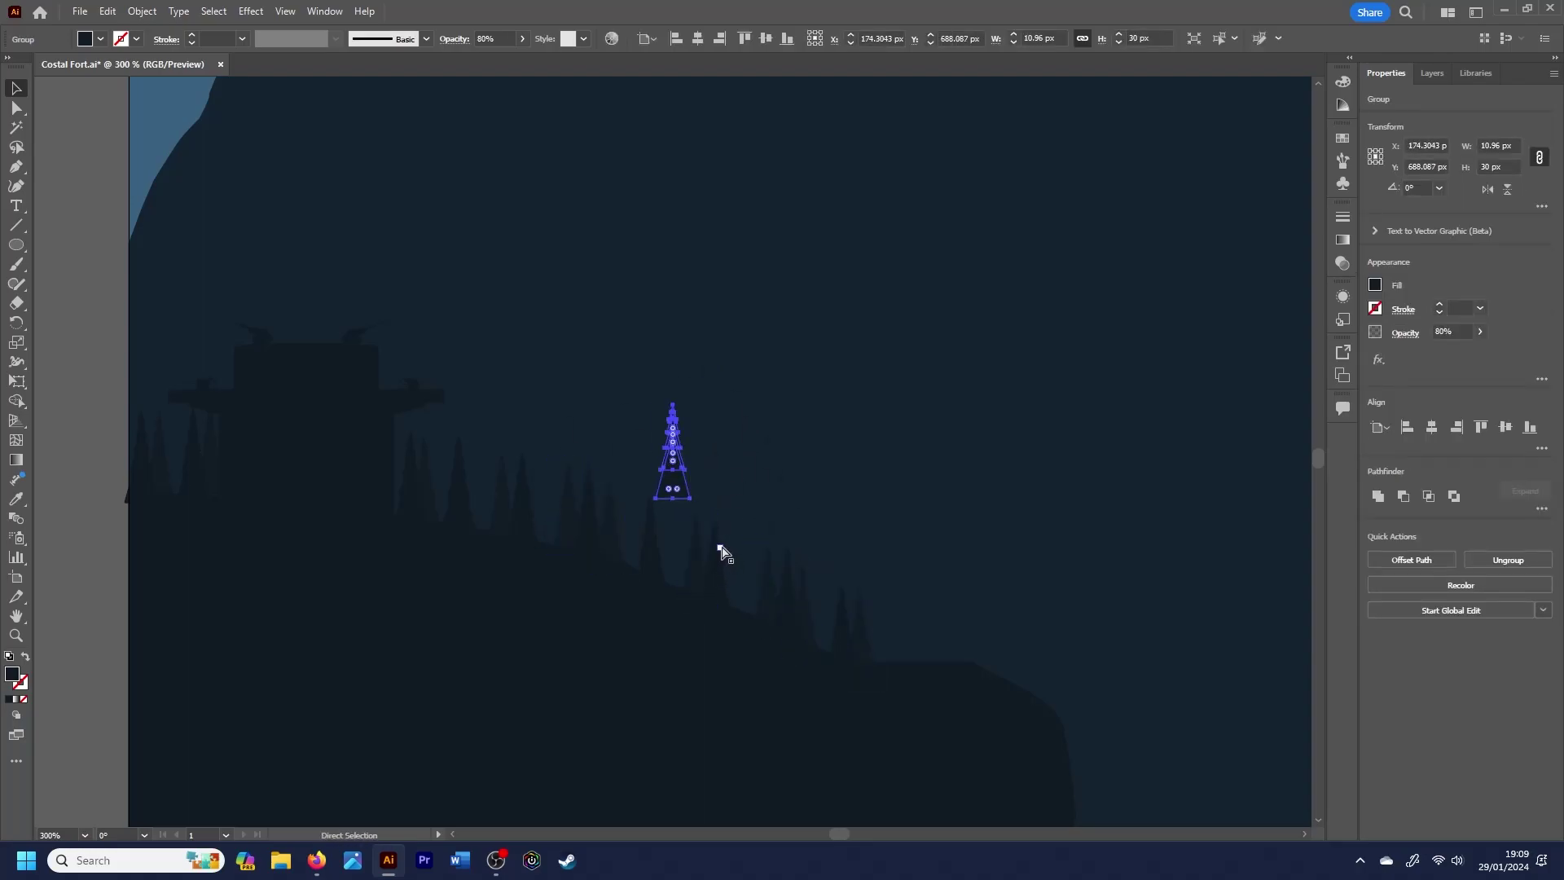
Step: Rearrange tree copies along the slope and set one to 90% opacity
{"action": "mouse_move", "coordinate": [699, 522]}
{"action": "left_mouse_down"}
{"action": "mouse_move", "coordinate": [726, 447]}
{"action": "mouse_move", "coordinate": [816, 440]}
{"action": "mouse_move", "coordinate": [1162, 684]}
{"action": "mouse_move", "coordinate": [866, 805]}
{"action": "mouse_move", "coordinate": [655, 466]}
{"action": "left_mouse_up"}
{"action": "left_click_drag", "start_coordinate": [333, 562], "coordinate": [379, 568]}
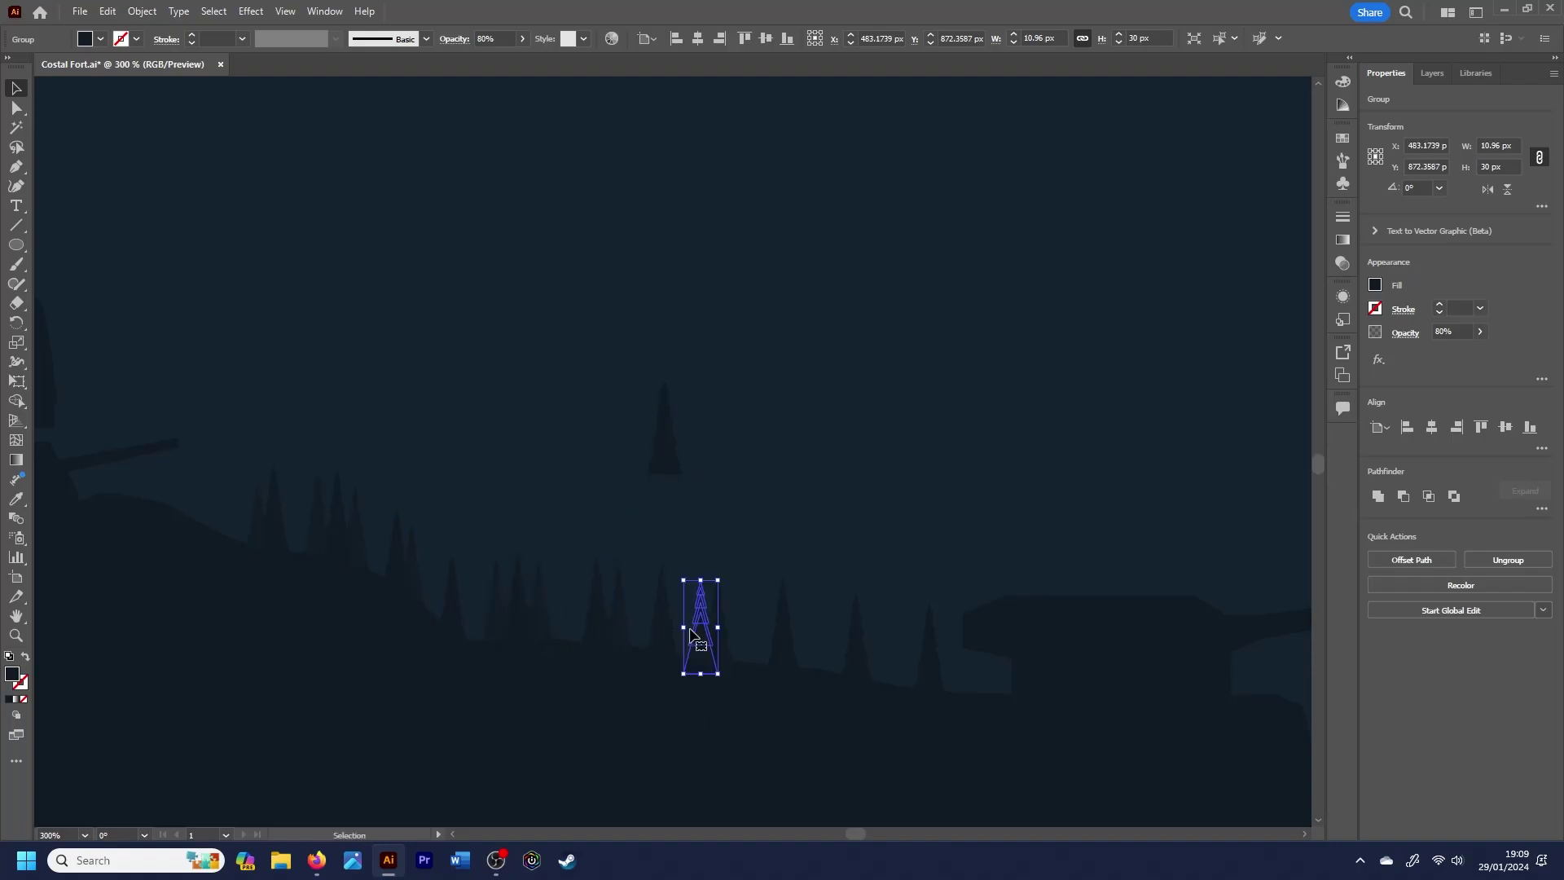
{"action": "left_click_drag", "start_coordinate": [550, 640], "coordinate": [949, 682]}
{"action": "key", "text": "ctrl+z"}
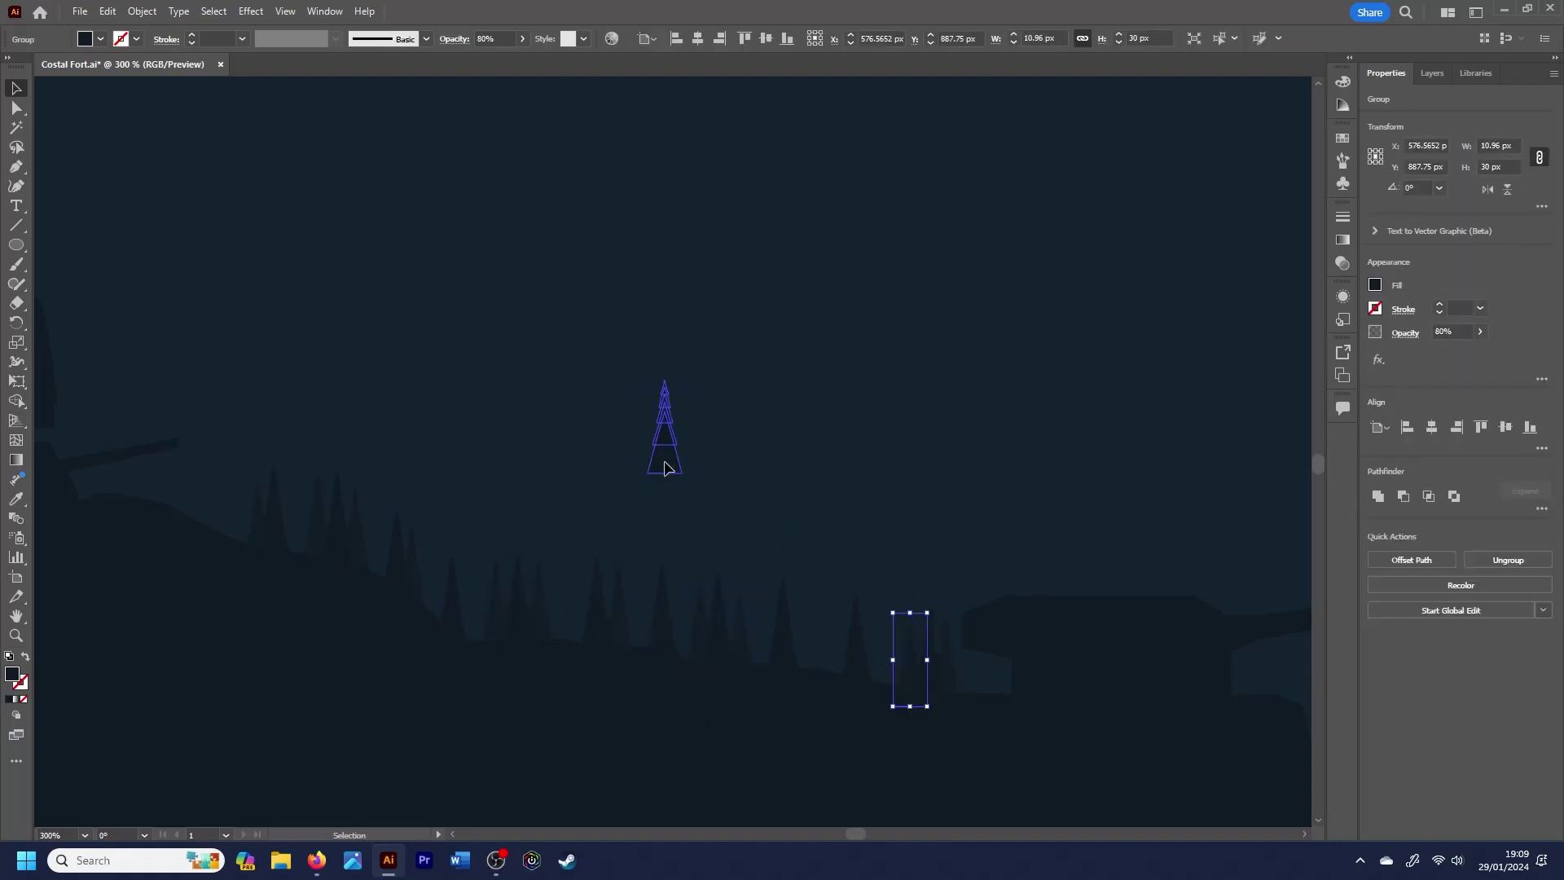
{"action": "left_click", "coordinate": [1411, 328]}
{"action": "key", "text": "Return"}
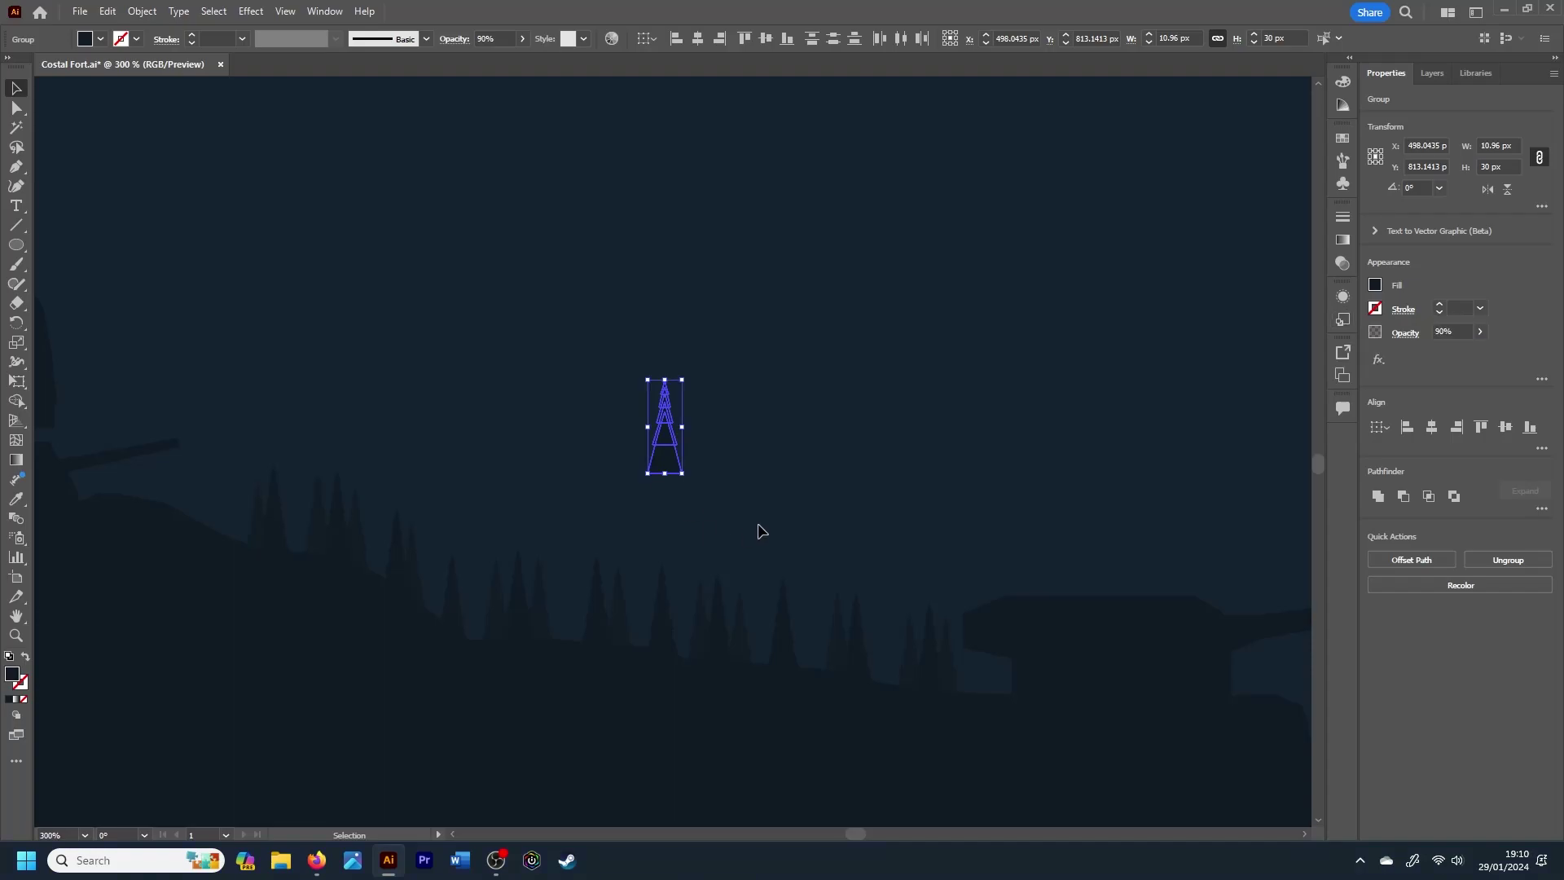
Step: Spread more tree copies along the slope, including the lower left
{"action": "left_click_drag", "start_coordinate": [749, 426], "coordinate": [324, 529]}
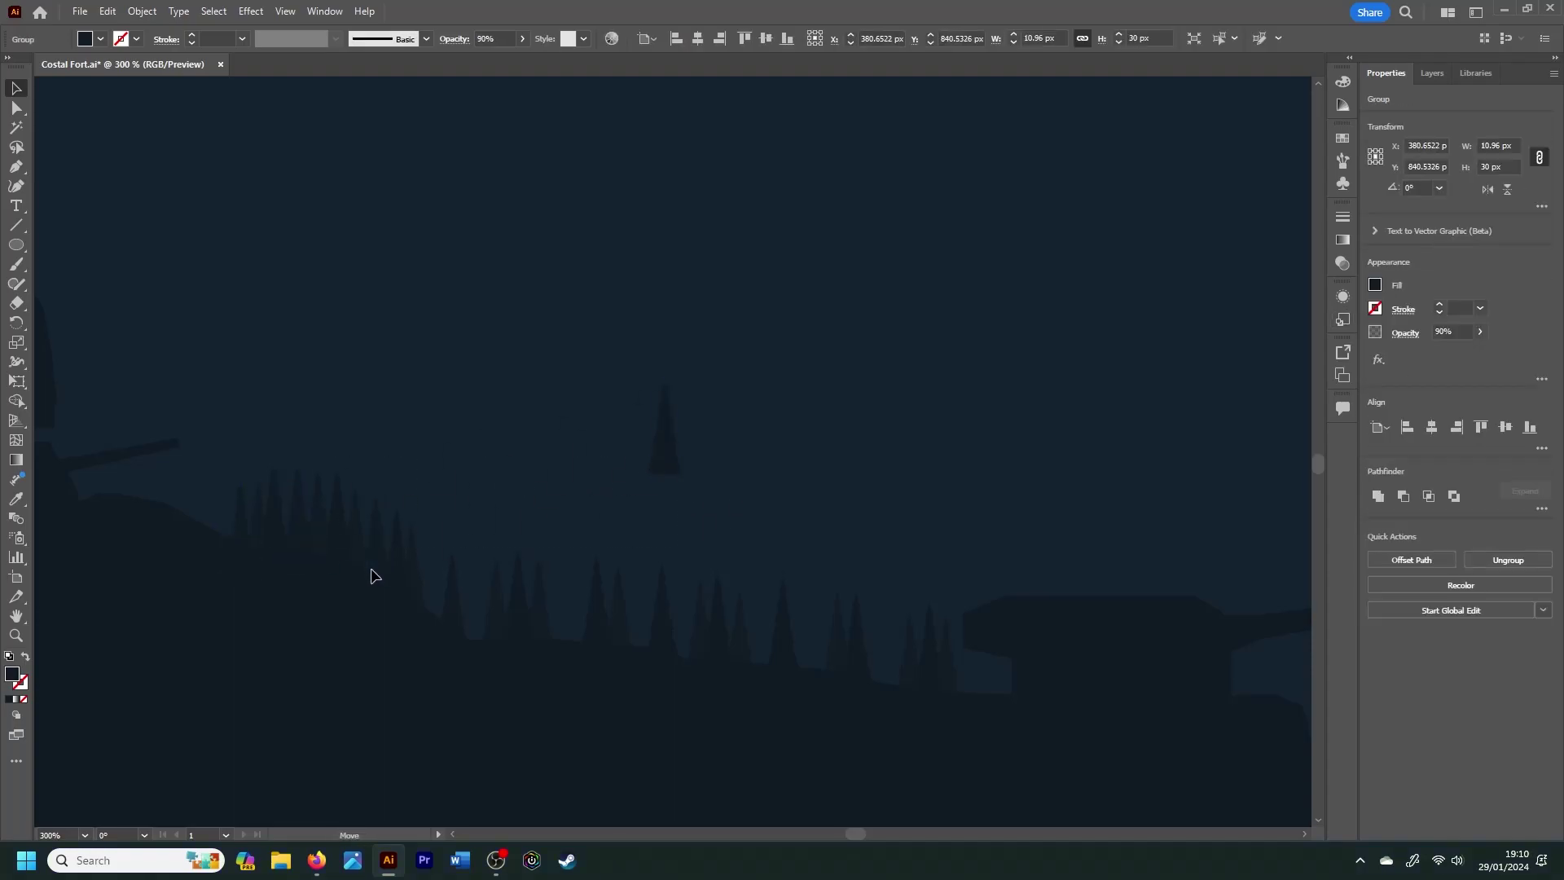
{"action": "left_click_drag", "start_coordinate": [470, 646], "coordinate": [636, 516]}
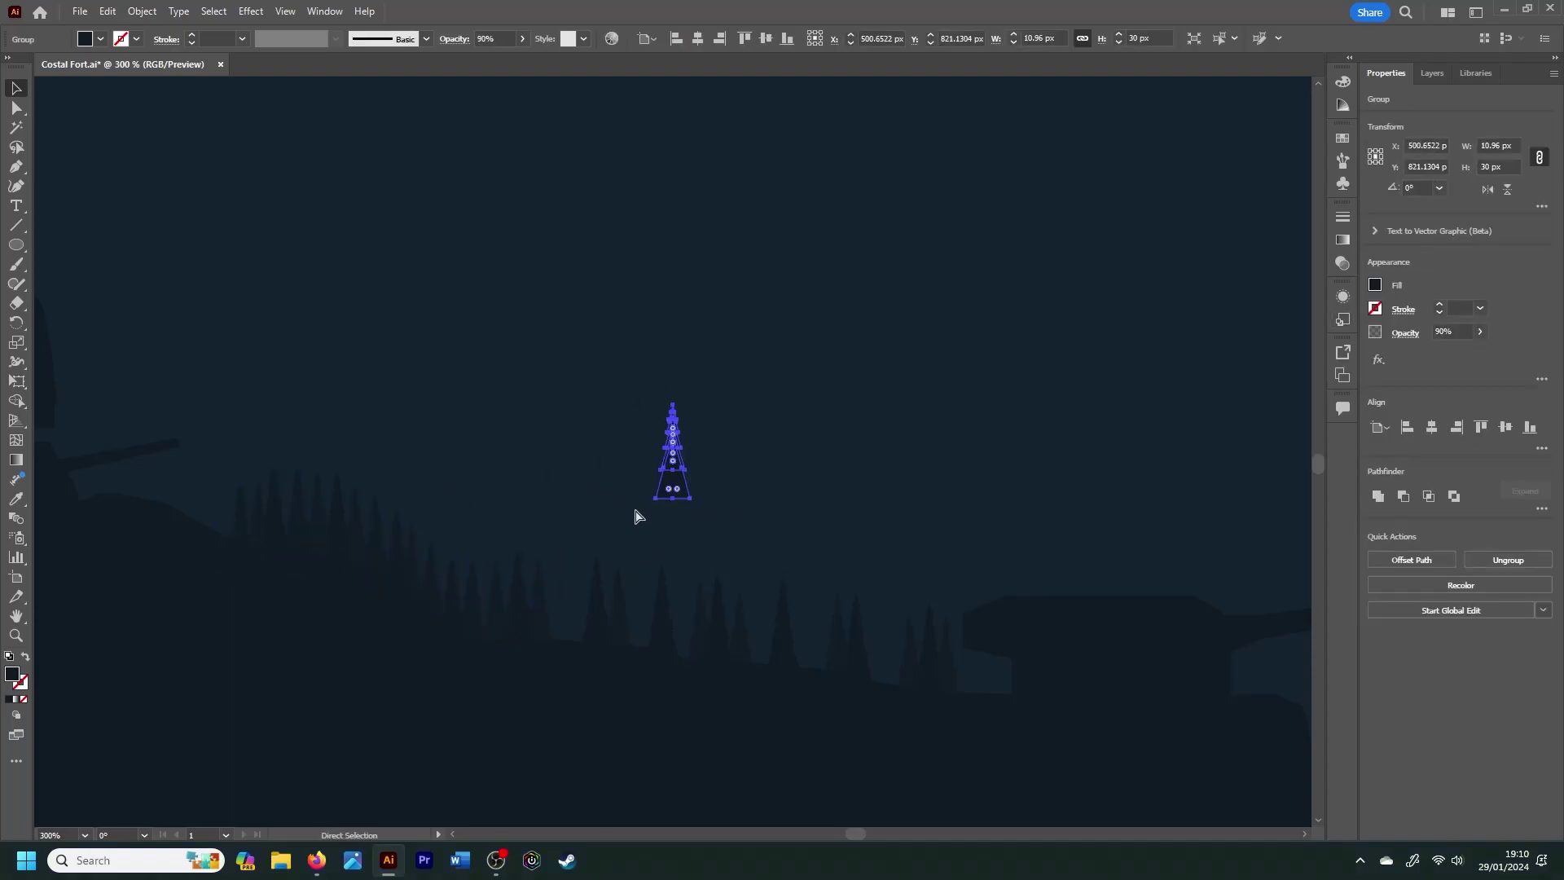
{"action": "left_click", "coordinate": [586, 614]}
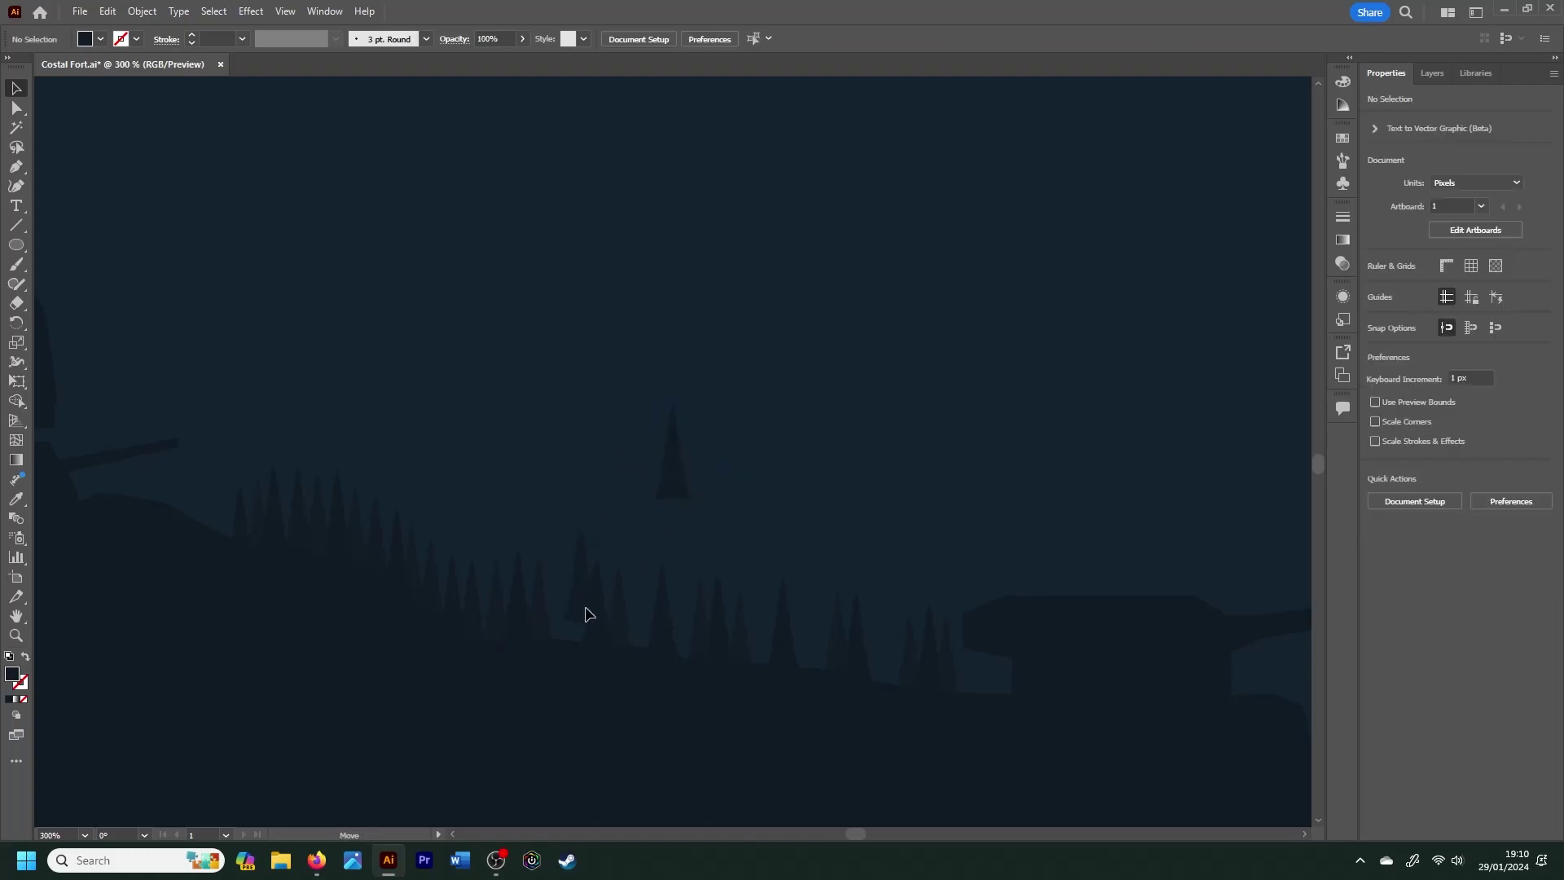
{"action": "left_click", "coordinate": [642, 628]}
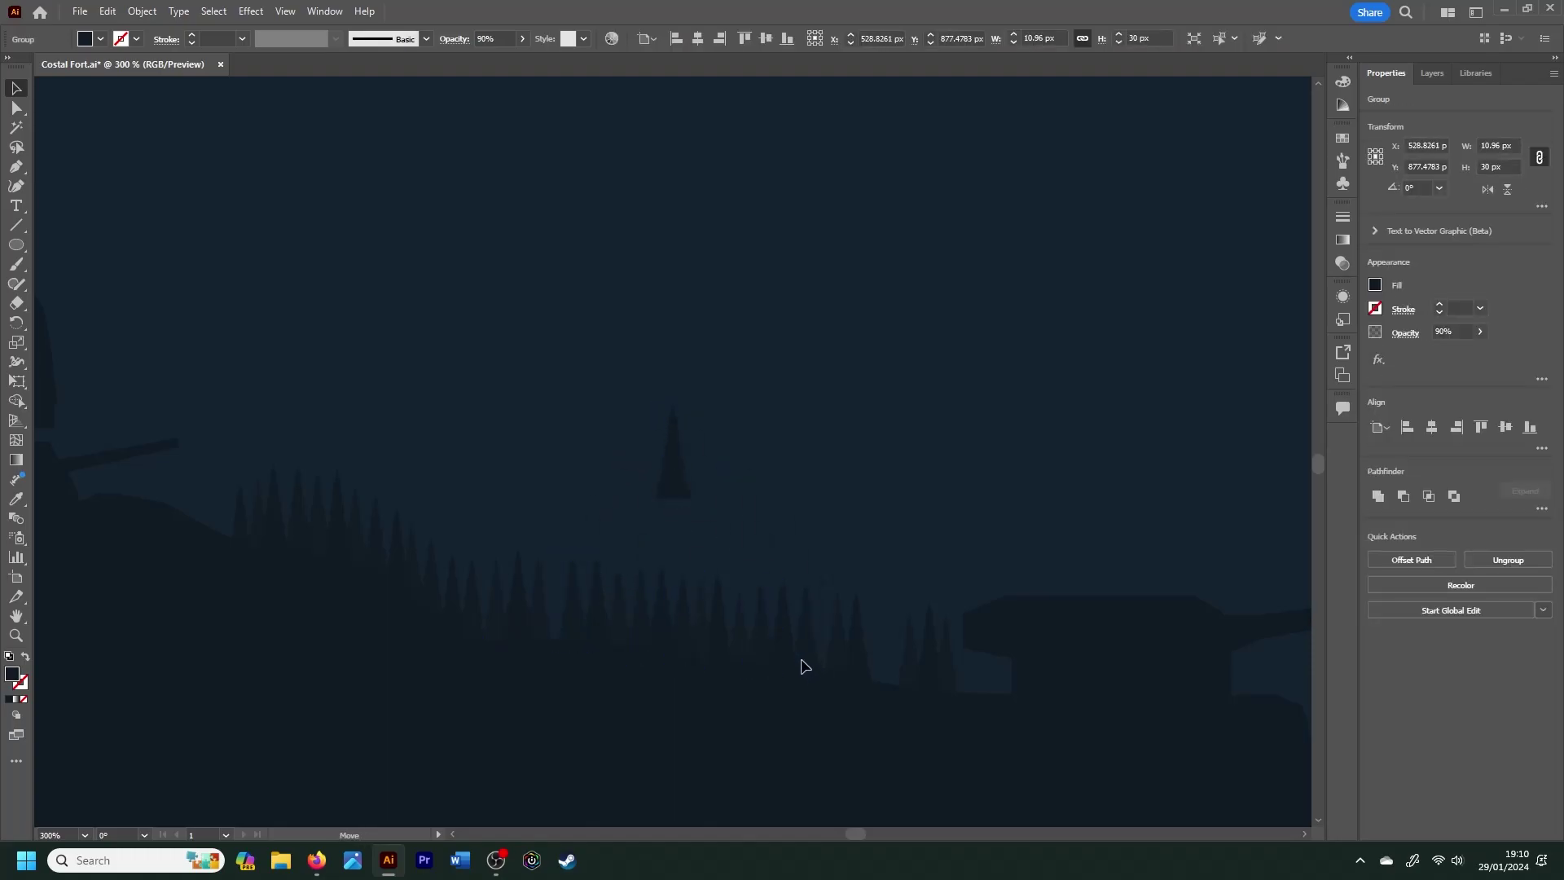
{"action": "left_click_drag", "start_coordinate": [890, 691], "coordinate": [890, 690]}
{"action": "left_click_drag", "start_coordinate": [730, 433], "coordinate": [615, 446]}
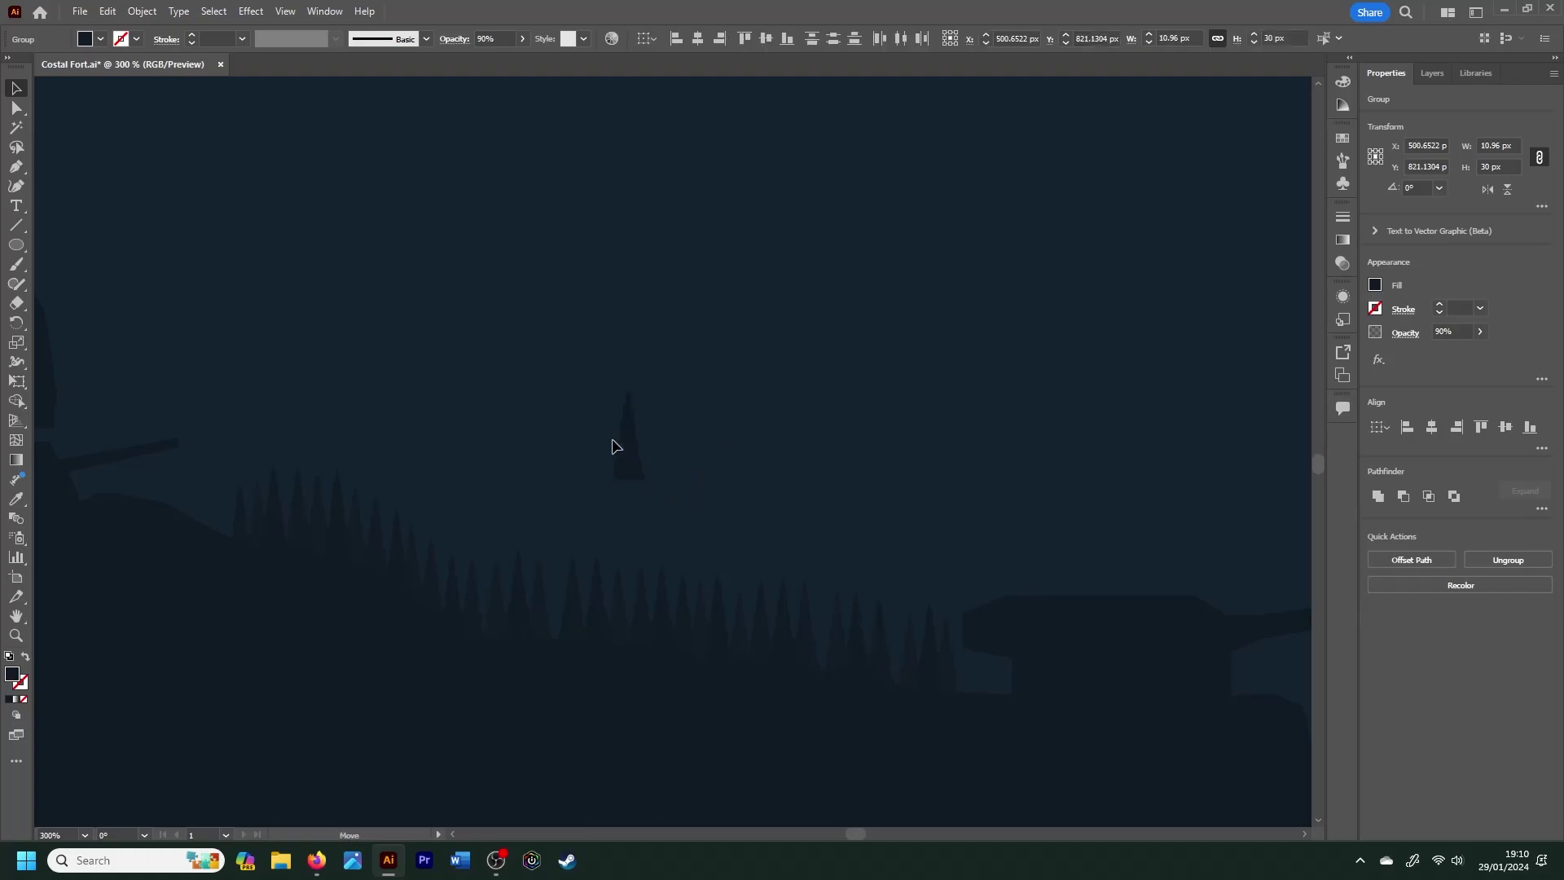
{"action": "scroll", "coordinate": [163, 162], "scroll_direction": "up", "scroll_amount": 5}
{"action": "left_click_drag", "start_coordinate": [346, 324], "coordinate": [182, 499]}
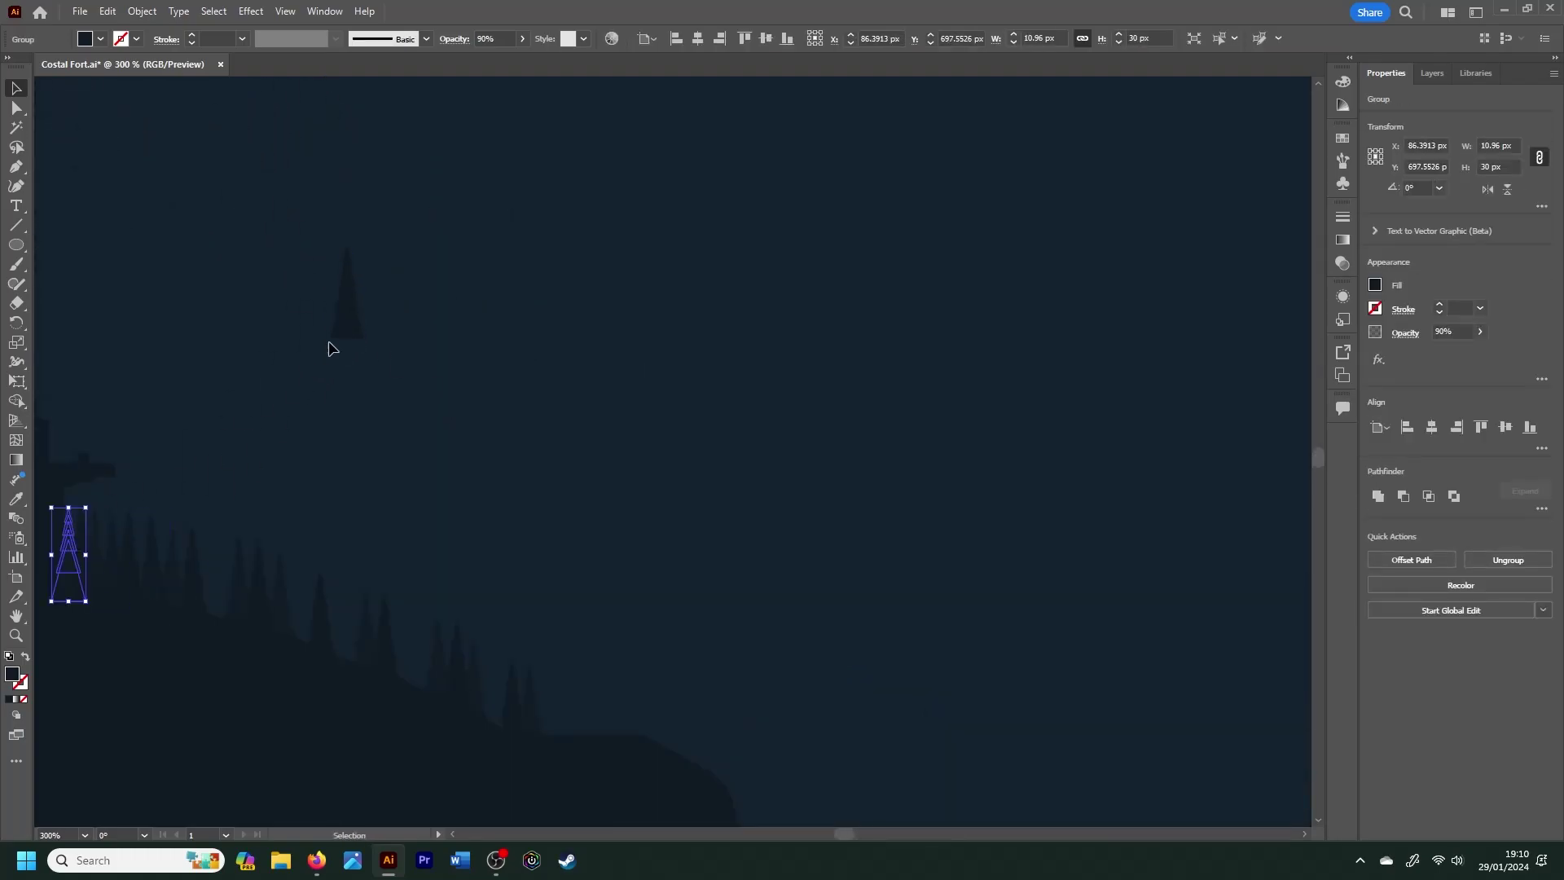
{"action": "mouse_move", "coordinate": [125, 581]}
{"action": "left_mouse_down"}
{"action": "mouse_move", "coordinate": [484, 552]}
{"action": "mouse_move", "coordinate": [343, 552]}
{"action": "left_mouse_up"}
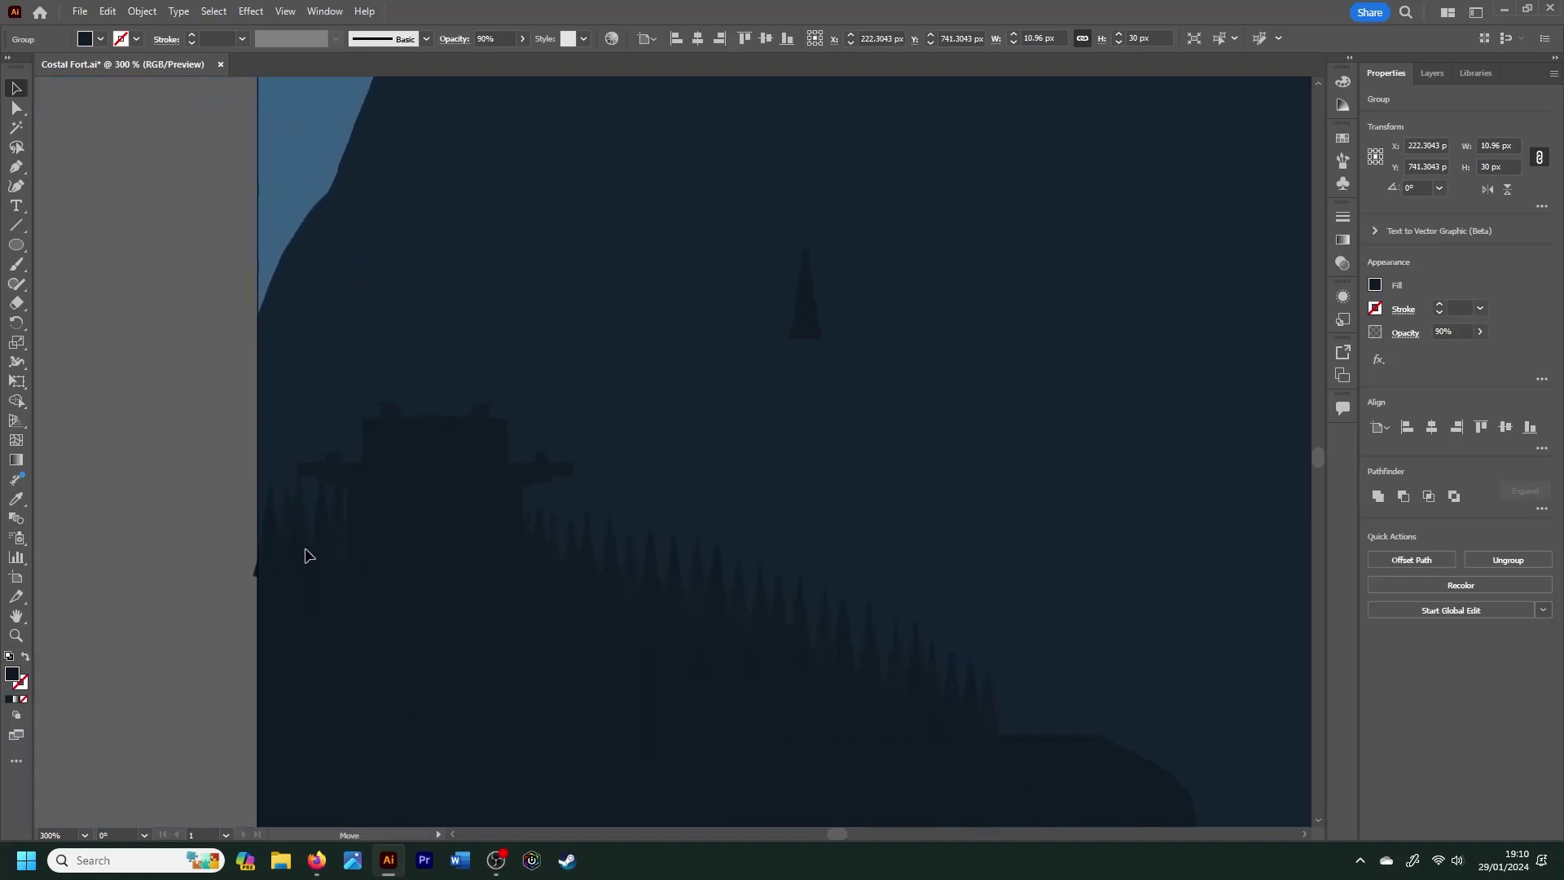
Step: Move the tree group down-right into the forest and fade it to 80% opacity
{"action": "key", "text": "ctrl+z"}
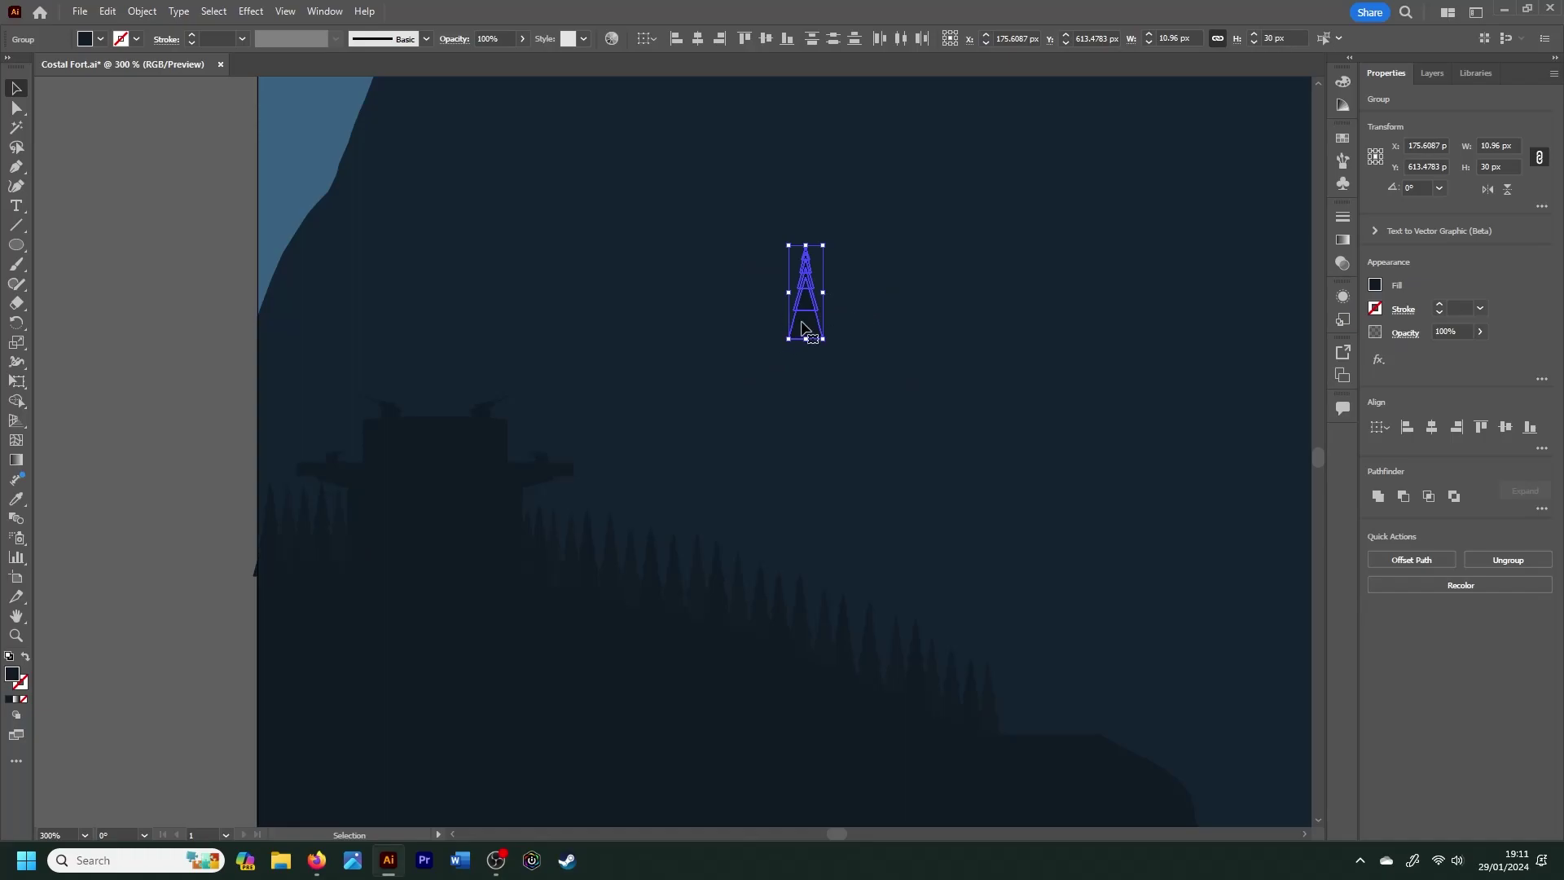
{"action": "key", "text": "ctrl+z"}
{"action": "key", "text": "ctrl+minus"}
{"action": "left_click_drag", "start_coordinate": [672, 456], "coordinate": [916, 691]}
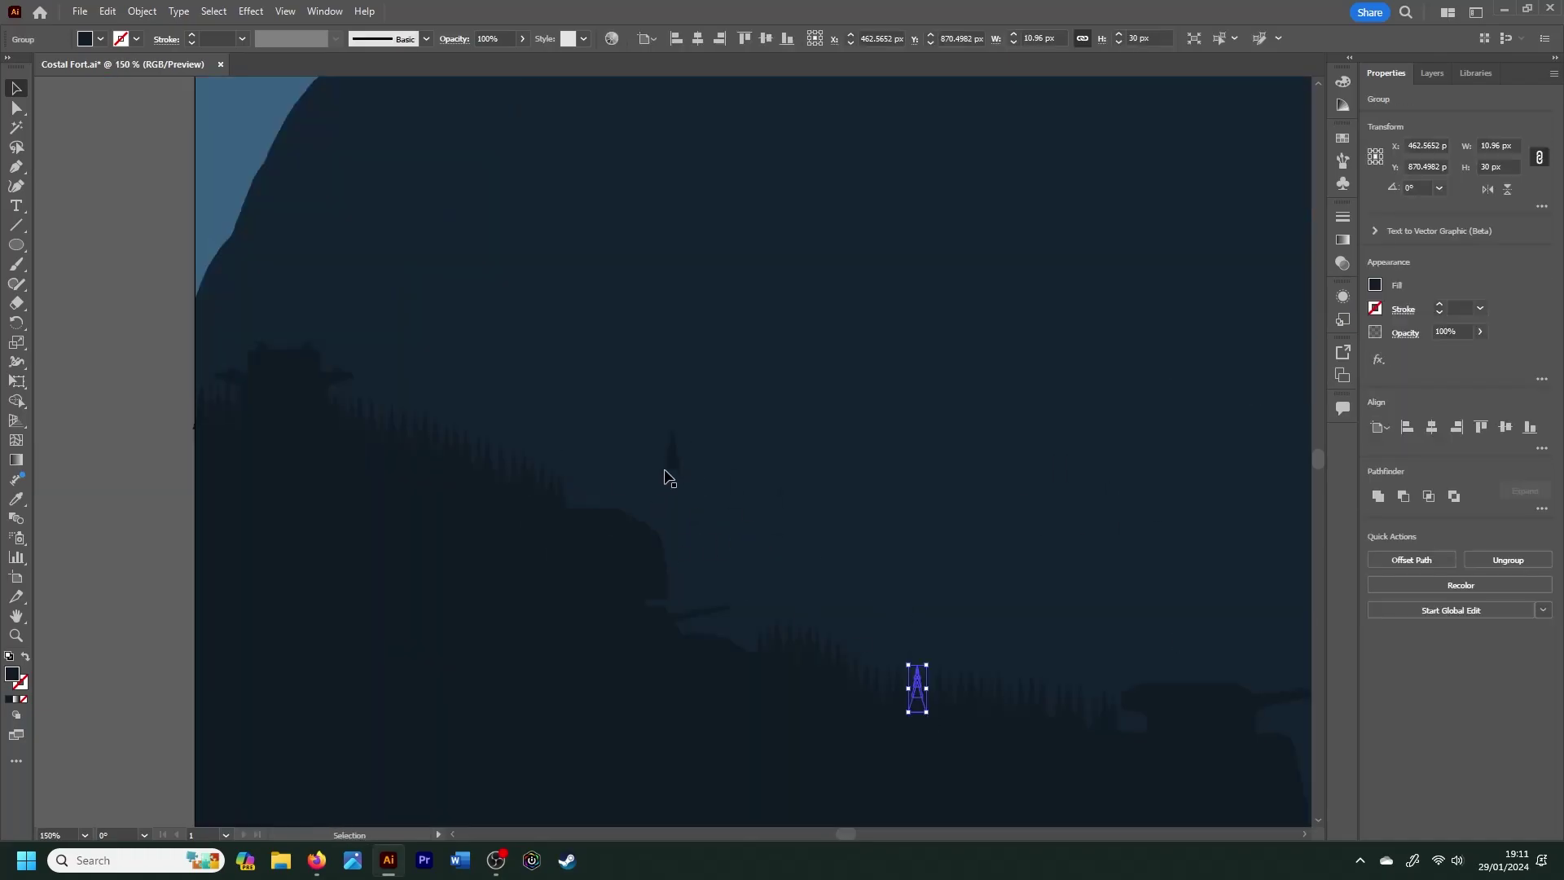
{"action": "key", "text": "ctrl+plus"}
{"action": "key", "text": "ctrl+plus"}
{"action": "key", "text": "ctrl+plus"}
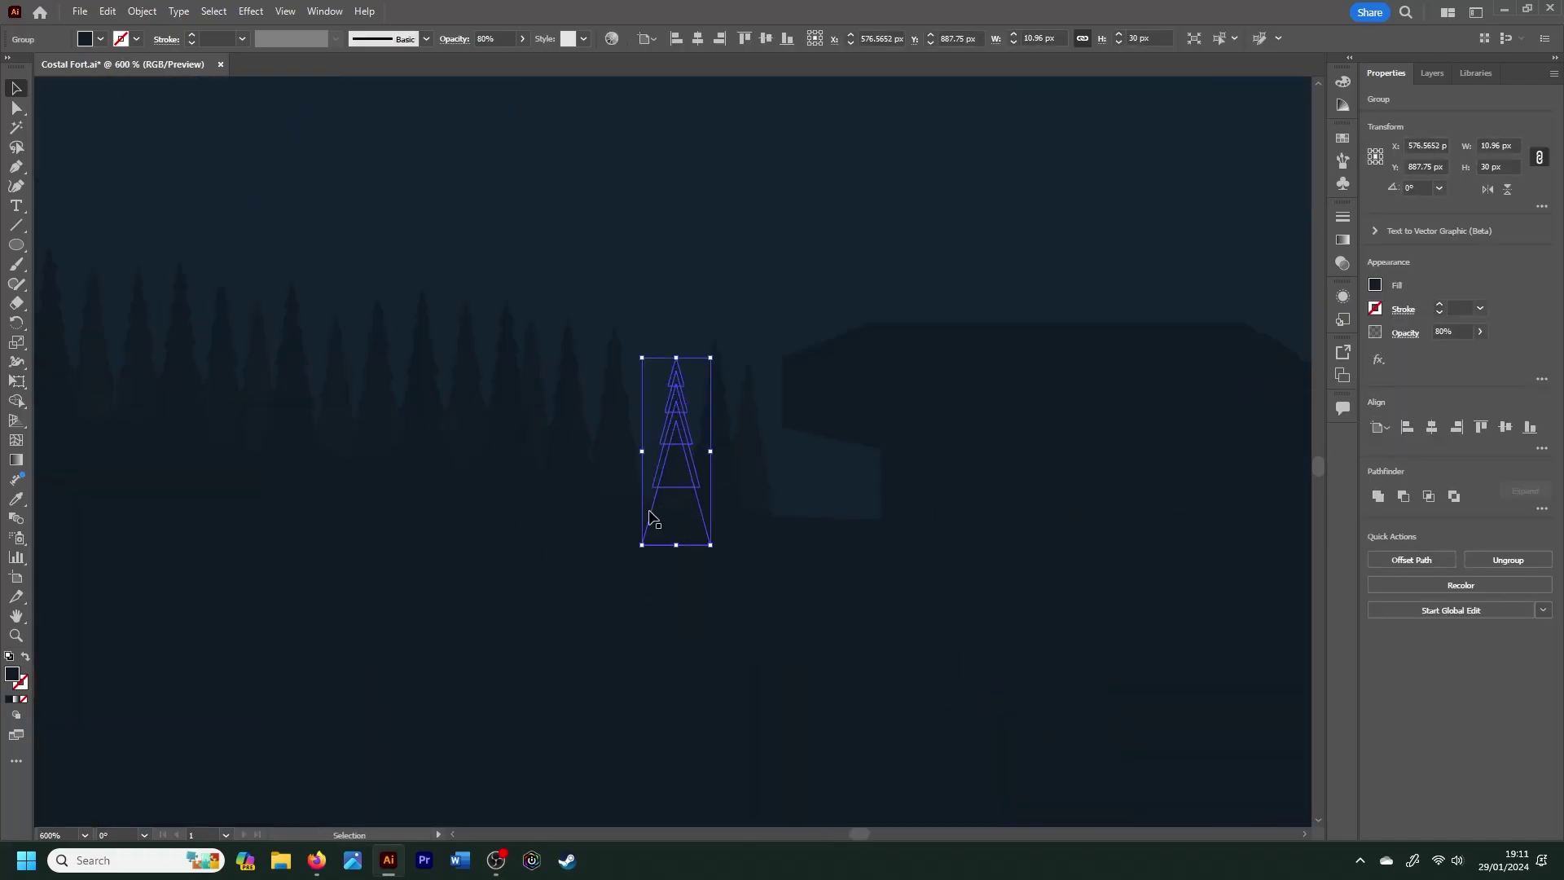
{"action": "left_click_drag", "start_coordinate": [650, 517], "coordinate": [723, 503]}
{"action": "key", "text": "8"}
{"action": "key", "text": "ctrl+shift+a"}
{"action": "key", "text": "ctrl+minus"}
{"action": "key", "text": "ctrl+minus"}
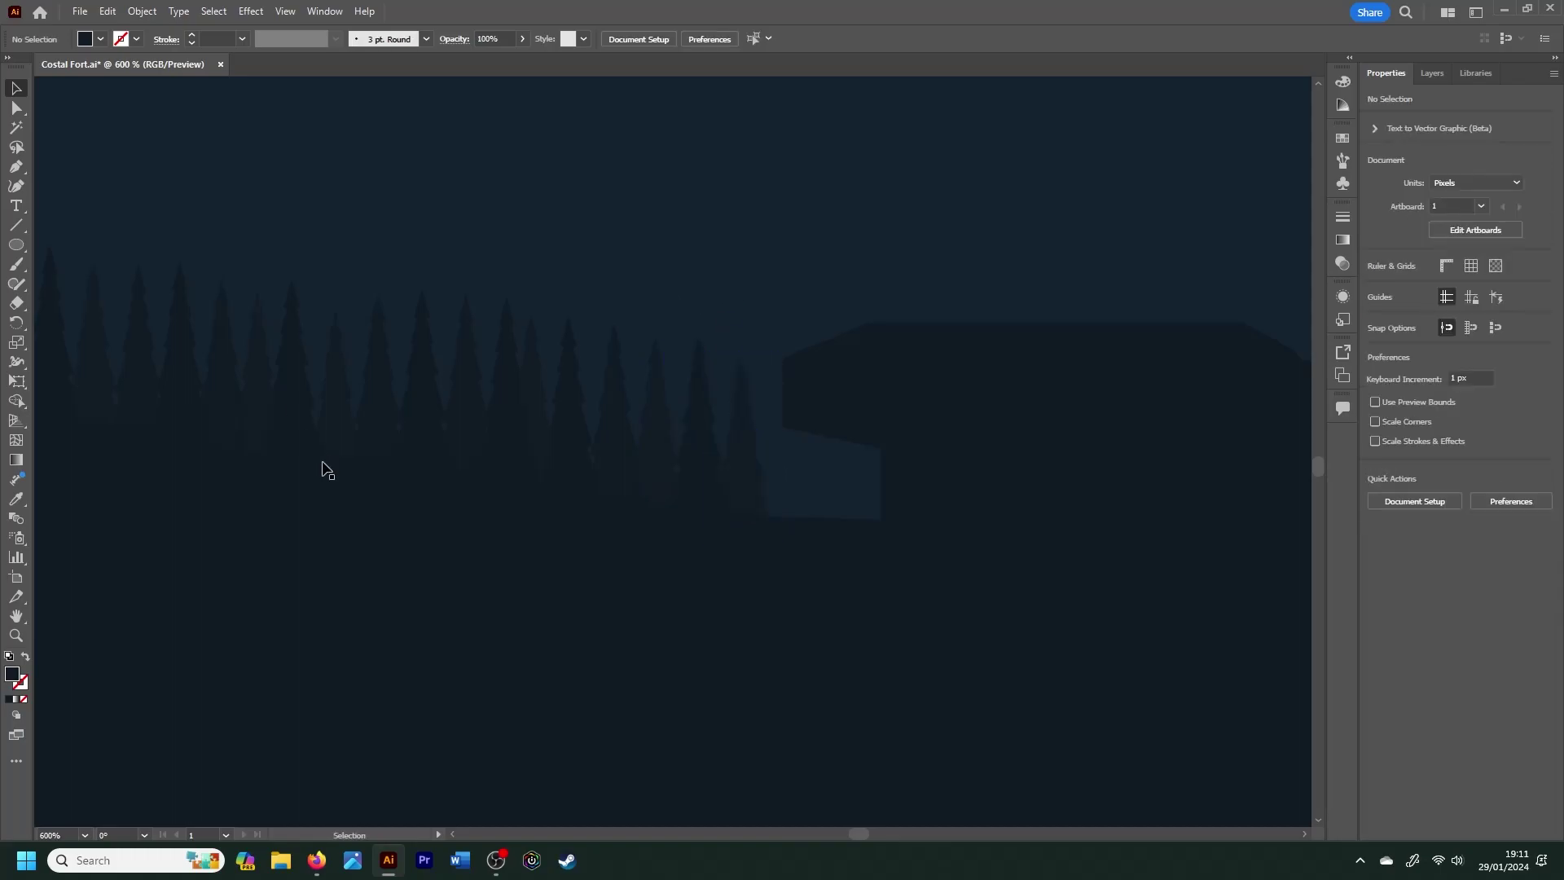
{"action": "key", "text": "ctrl+minus"}
{"action": "key", "text": "ctrl+minus"}
{"action": "key", "text": "ctrl+minus"}
{"action": "key", "text": "ctrl+minus"}
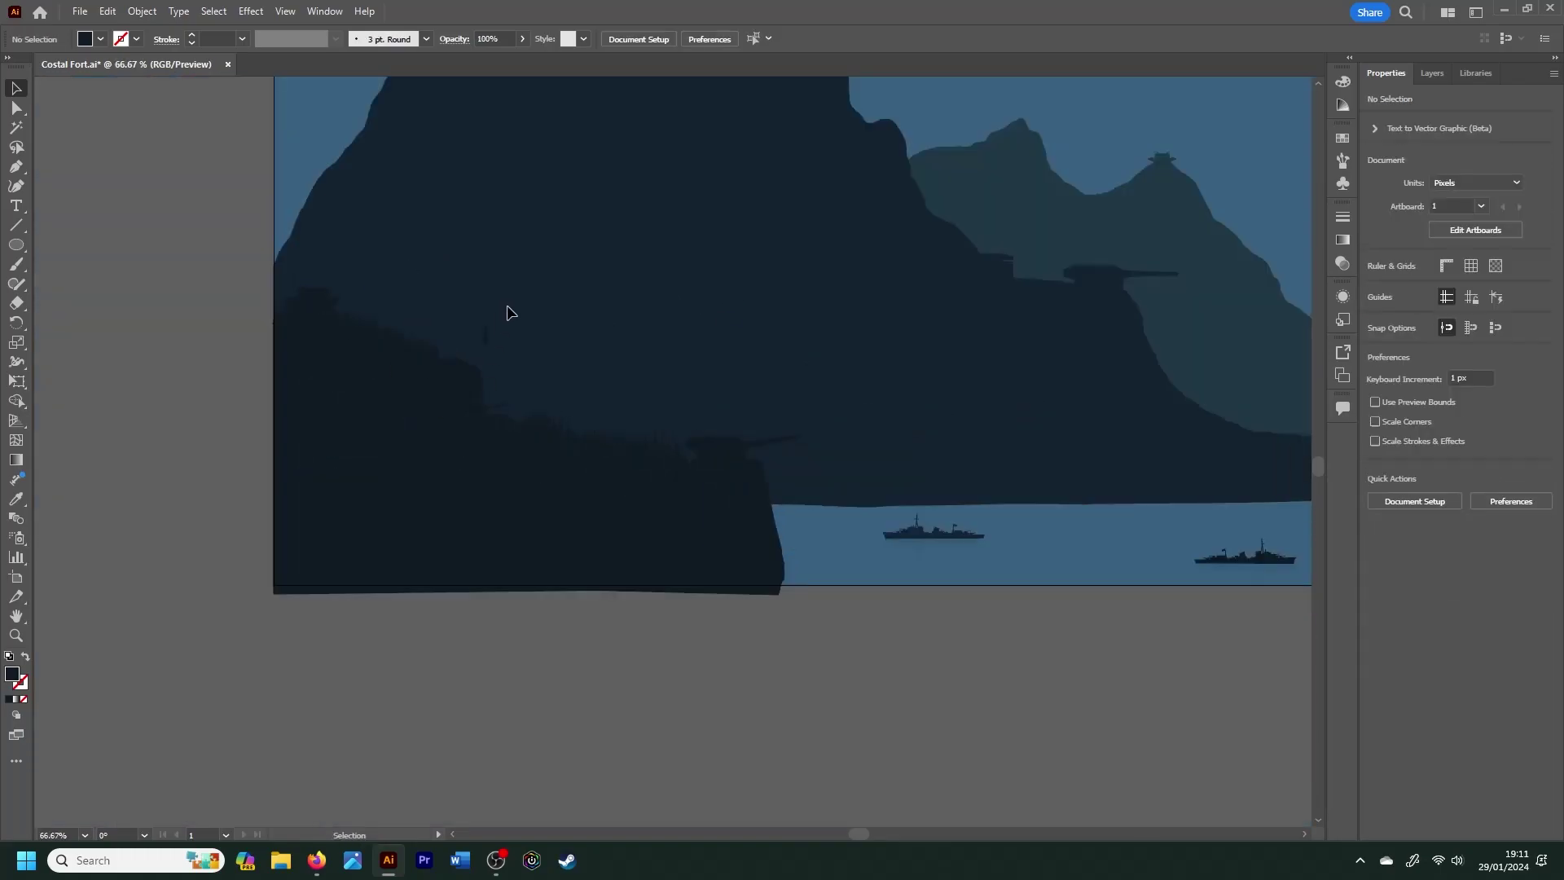
Step: Target layer 2 and shift one cliff-forest pine slightly up and left
{"action": "scroll", "coordinate": [1040, 483], "scroll_direction": "up", "scroll_amount": 2}
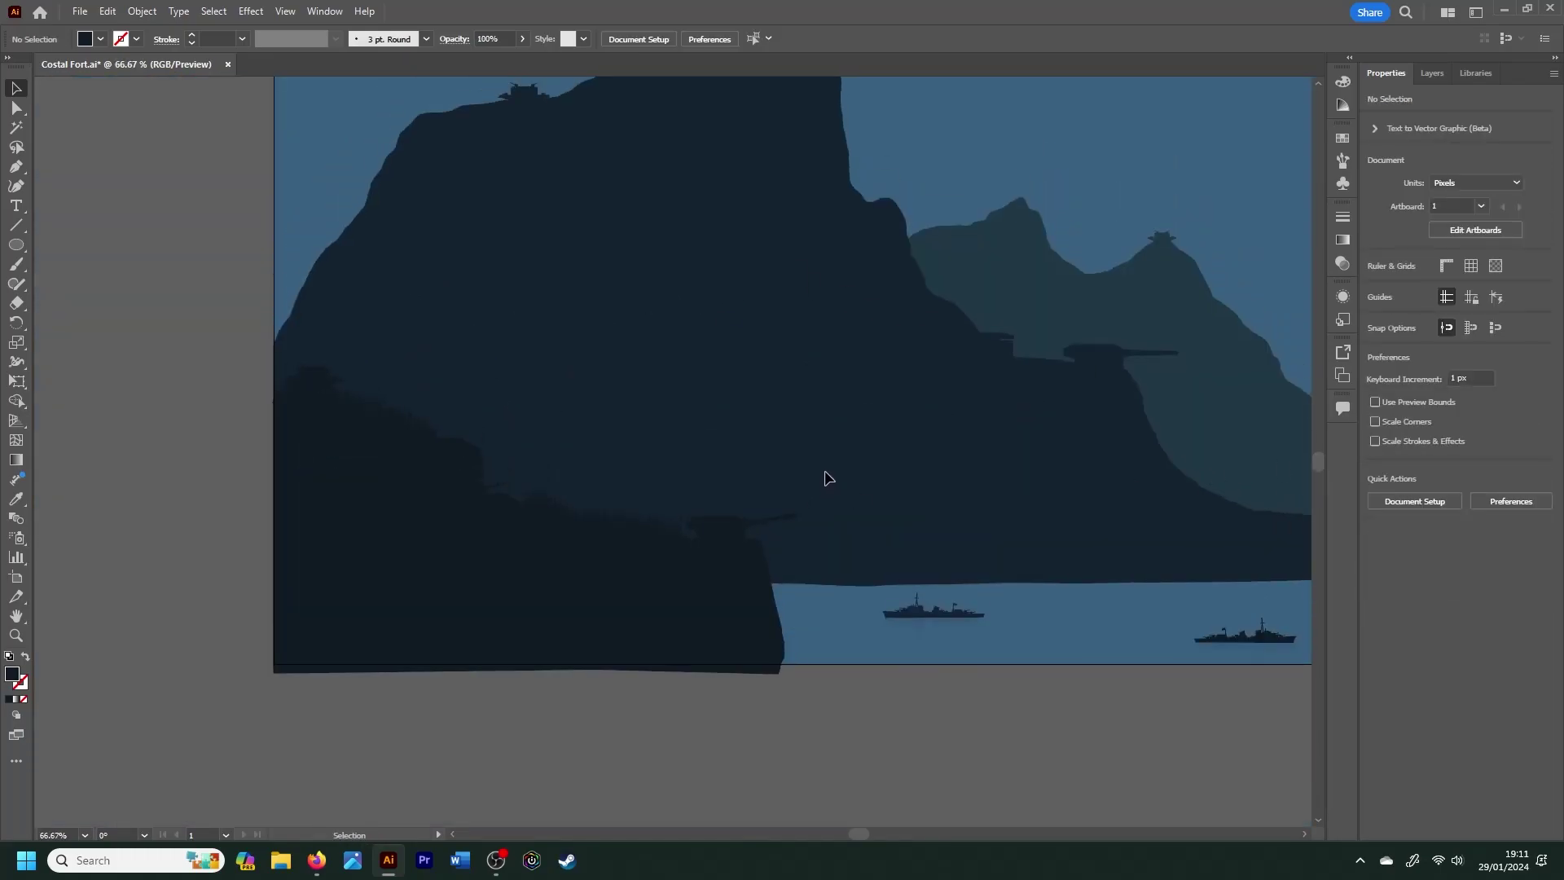
{"action": "scroll", "coordinate": [1321, 461], "scroll_direction": "up", "scroll_amount": 3}
{"action": "left_click", "coordinate": [1433, 73]}
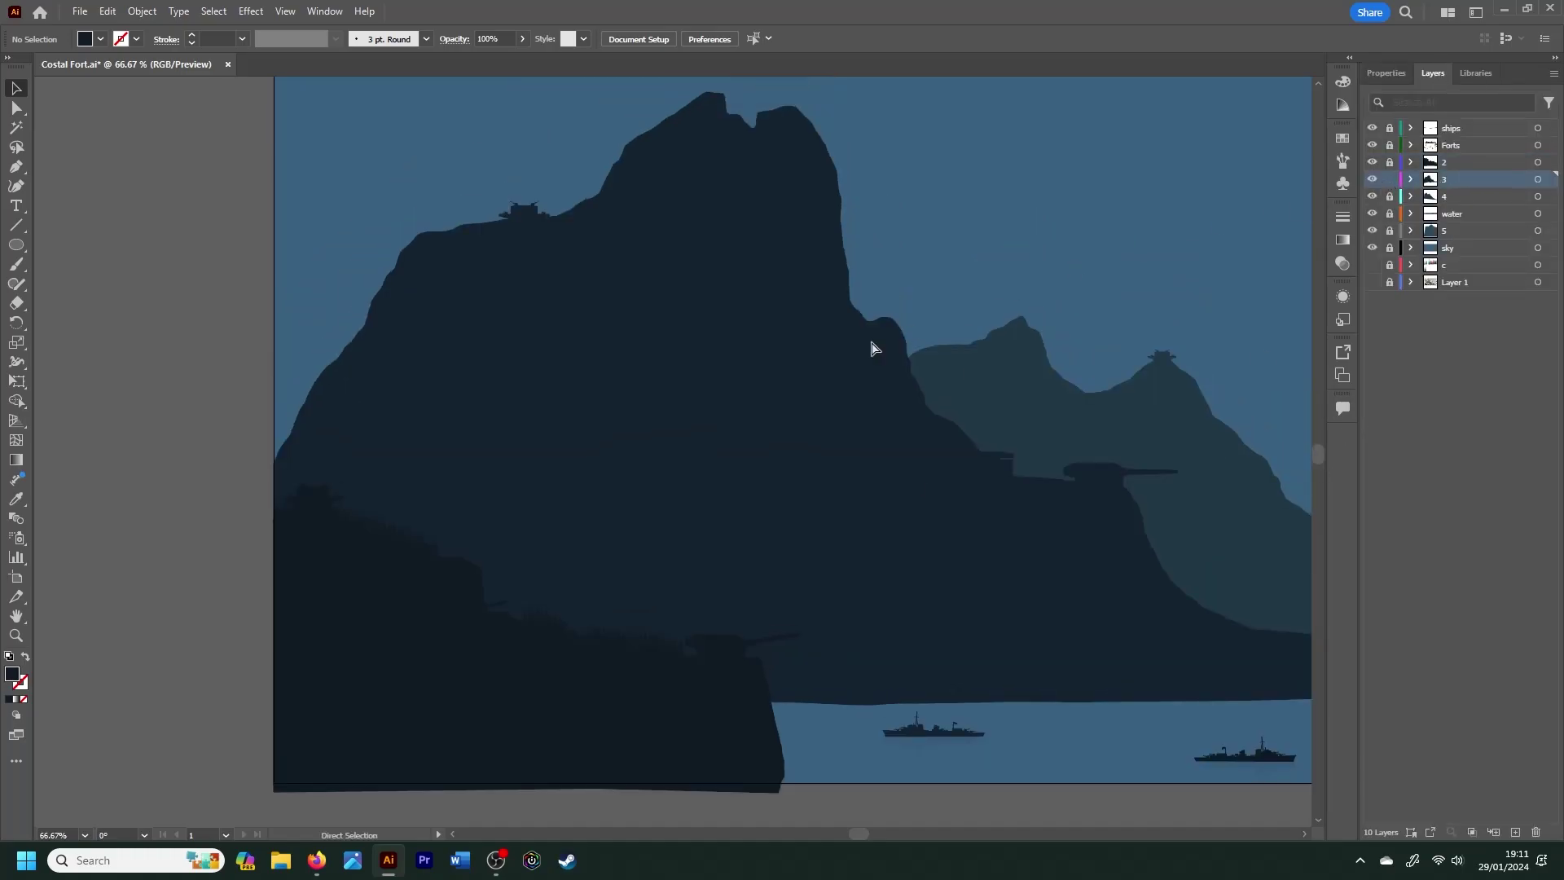
{"action": "left_click", "coordinate": [675, 458]}
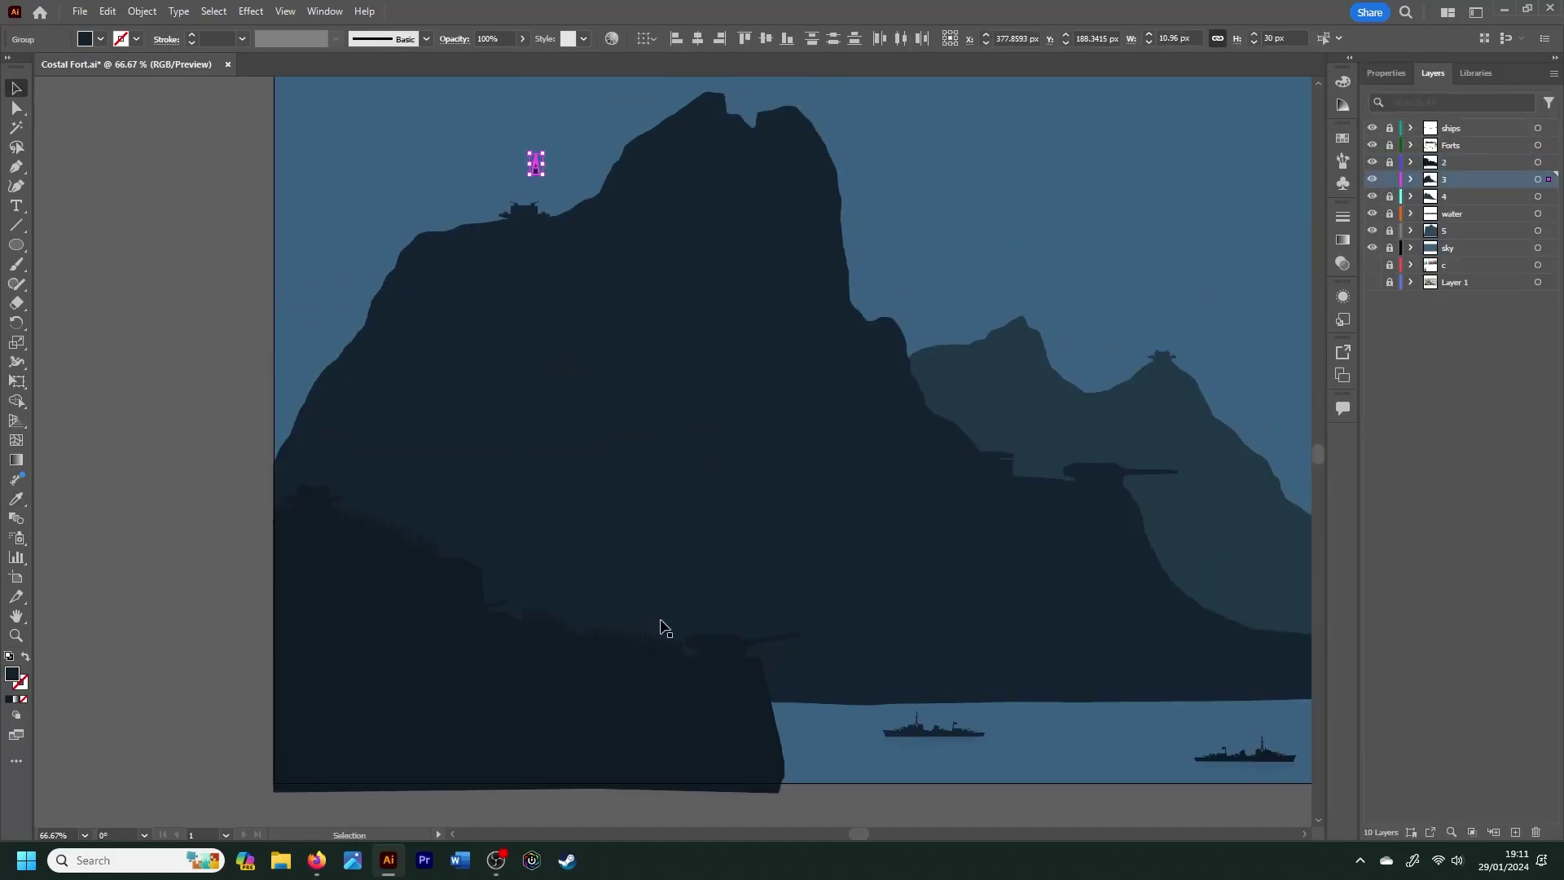
{"action": "left_click", "coordinate": [826, 519]}
{"action": "left_click", "coordinate": [1388, 162]}
{"action": "left_click", "coordinate": [677, 649]}
{"action": "key", "text": "ctrl+plus"}
{"action": "key", "text": "ctrl+plus"}
{"action": "key", "text": "ctrl+plus"}
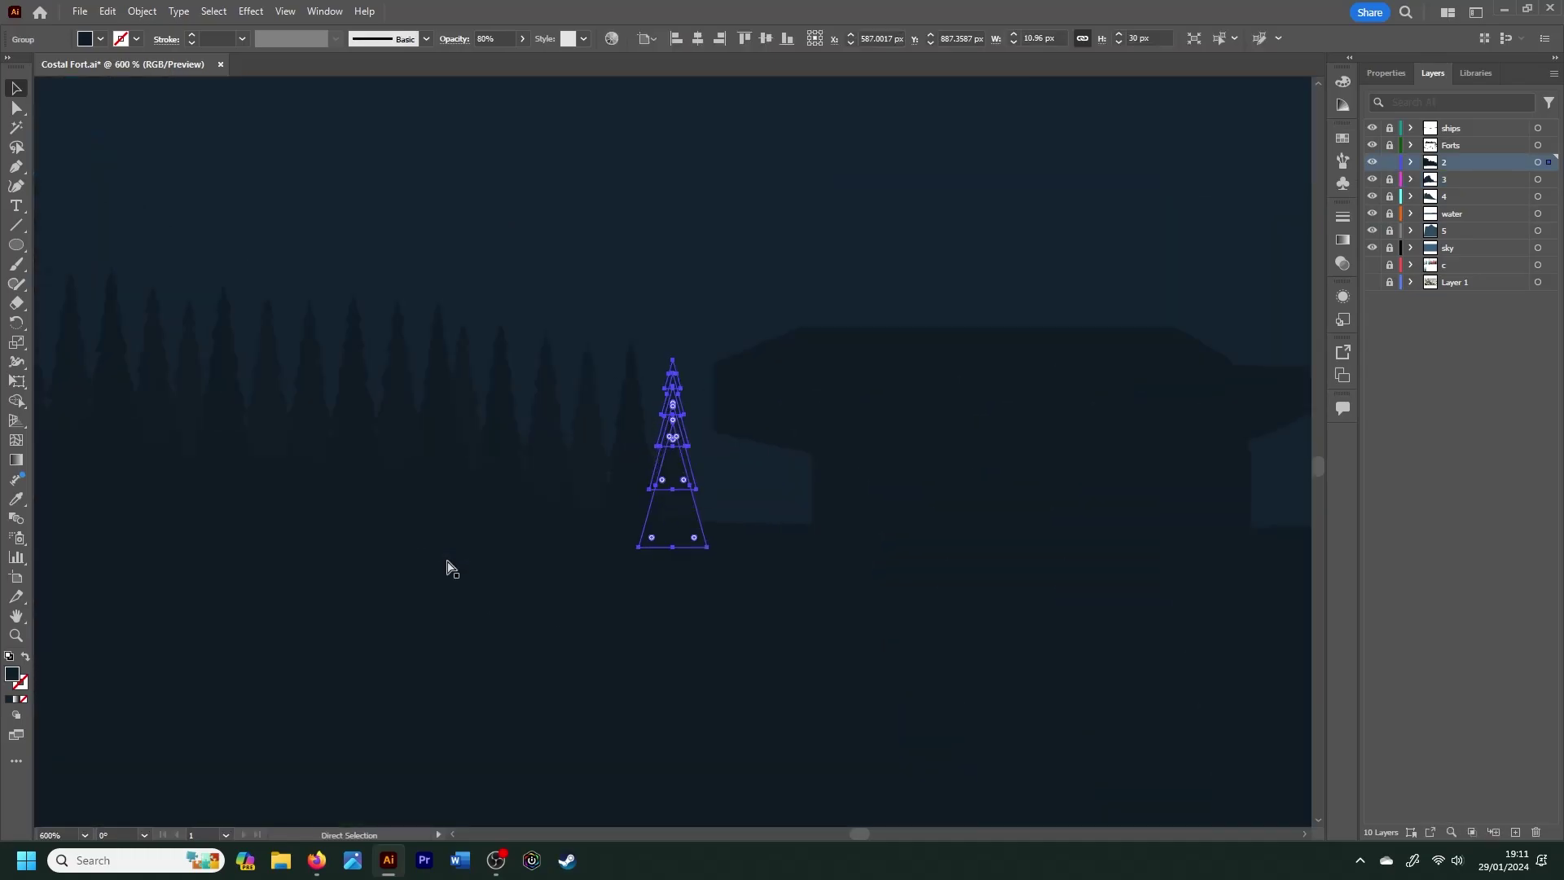
{"action": "mouse_move", "coordinate": [650, 490]}
{"action": "left_mouse_down"}
{"action": "mouse_move", "coordinate": [565, 472]}
{"action": "mouse_move", "coordinate": [737, 483]}
{"action": "left_mouse_up"}
{"action": "key", "text": "a"}
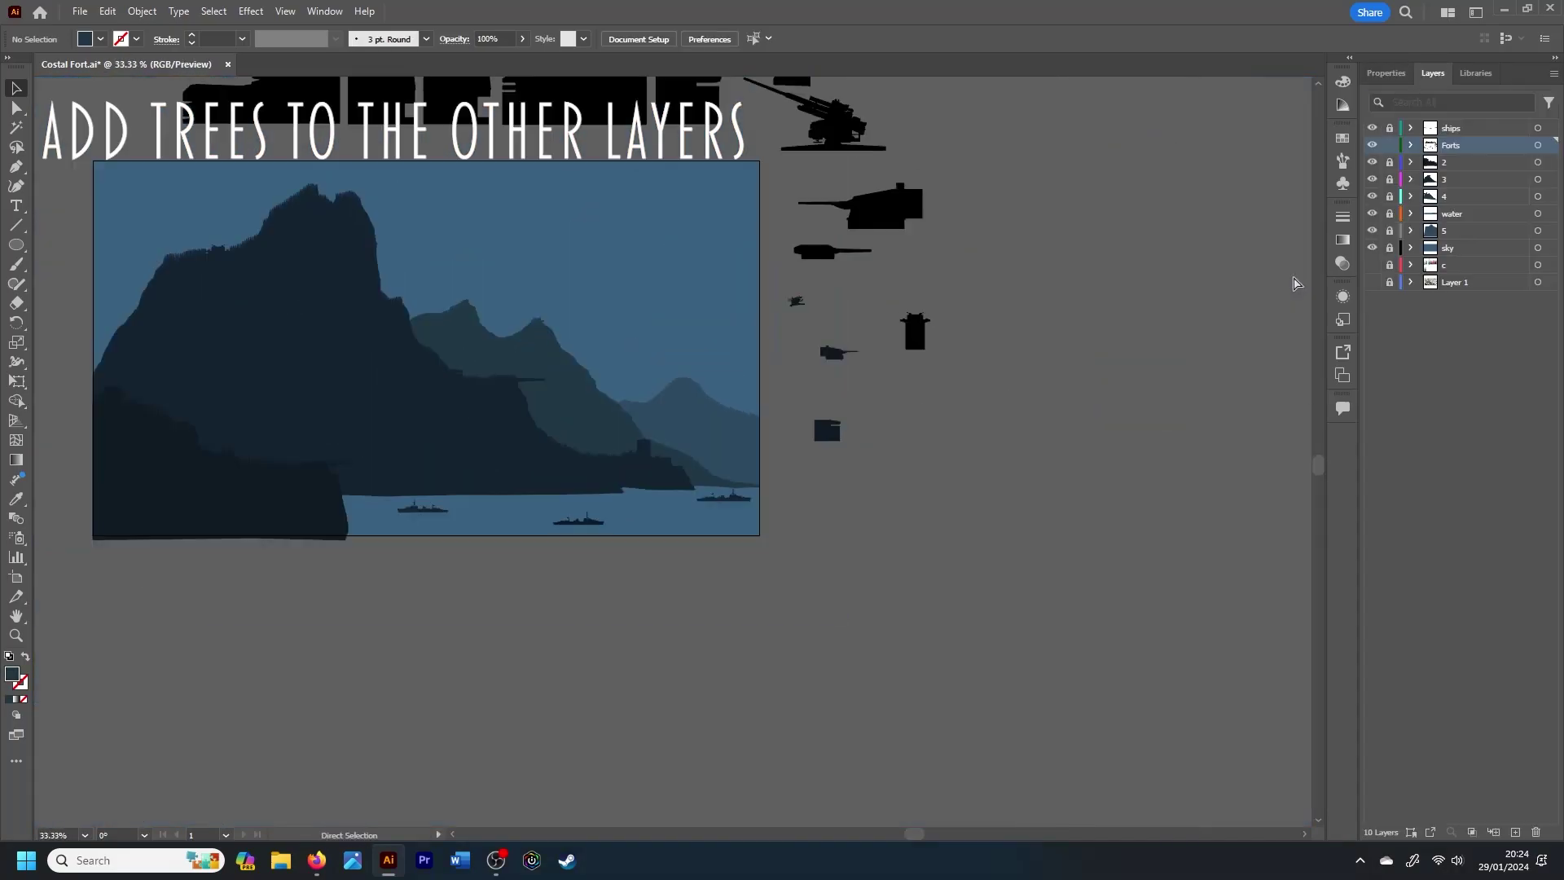
Step: Cut and paste a foreground tree group, then sample a fill colour from the scene
{"action": "left_click", "coordinate": [214, 429]}
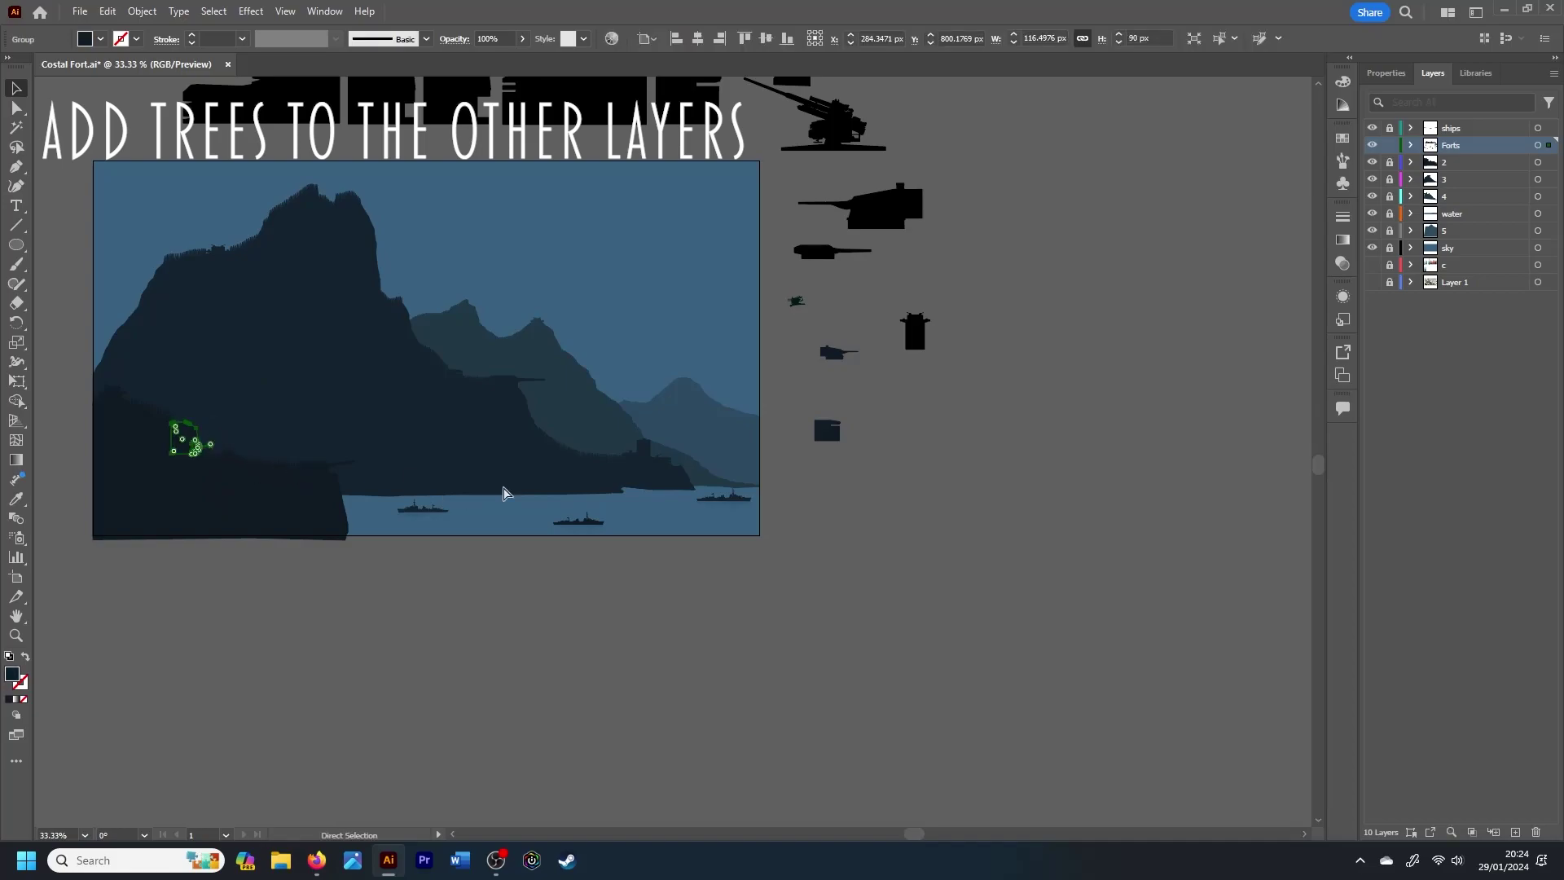
{"action": "key", "text": "ctrl+x"}
{"action": "key", "text": "ctrl+v"}
{"action": "key", "text": "i"}
{"action": "left_click", "coordinate": [608, 421]}
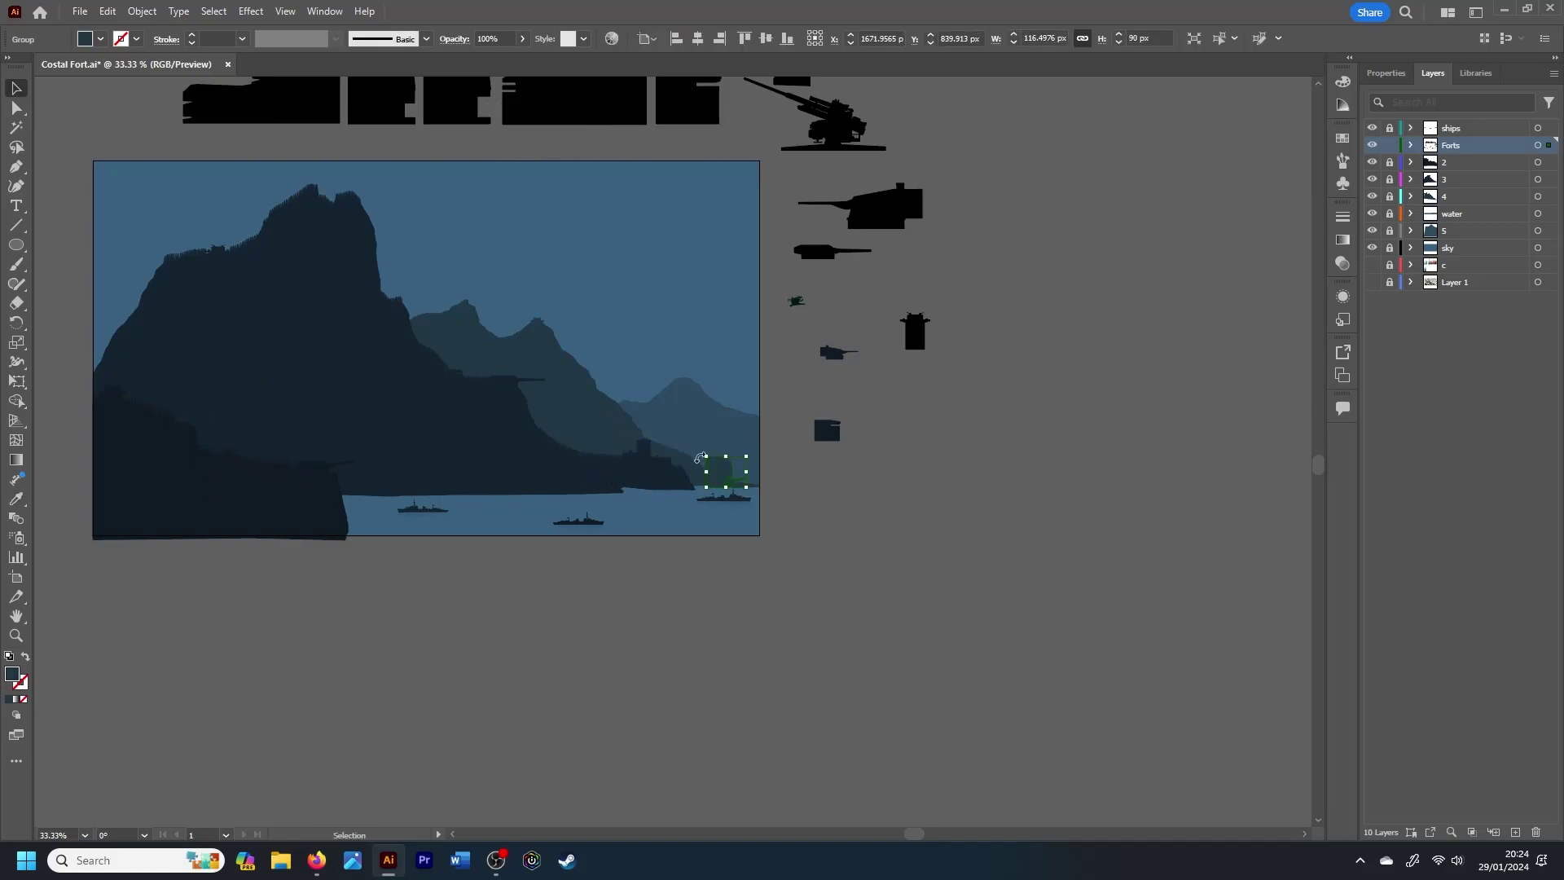
Step: Set the fort group's height to 20 px and move it onto the hillside
{"action": "key", "text": "v"}
{"action": "scroll", "coordinate": [699, 462], "scroll_direction": "up", "scroll_amount": 8}
{"action": "left_click", "coordinate": [1387, 73]}
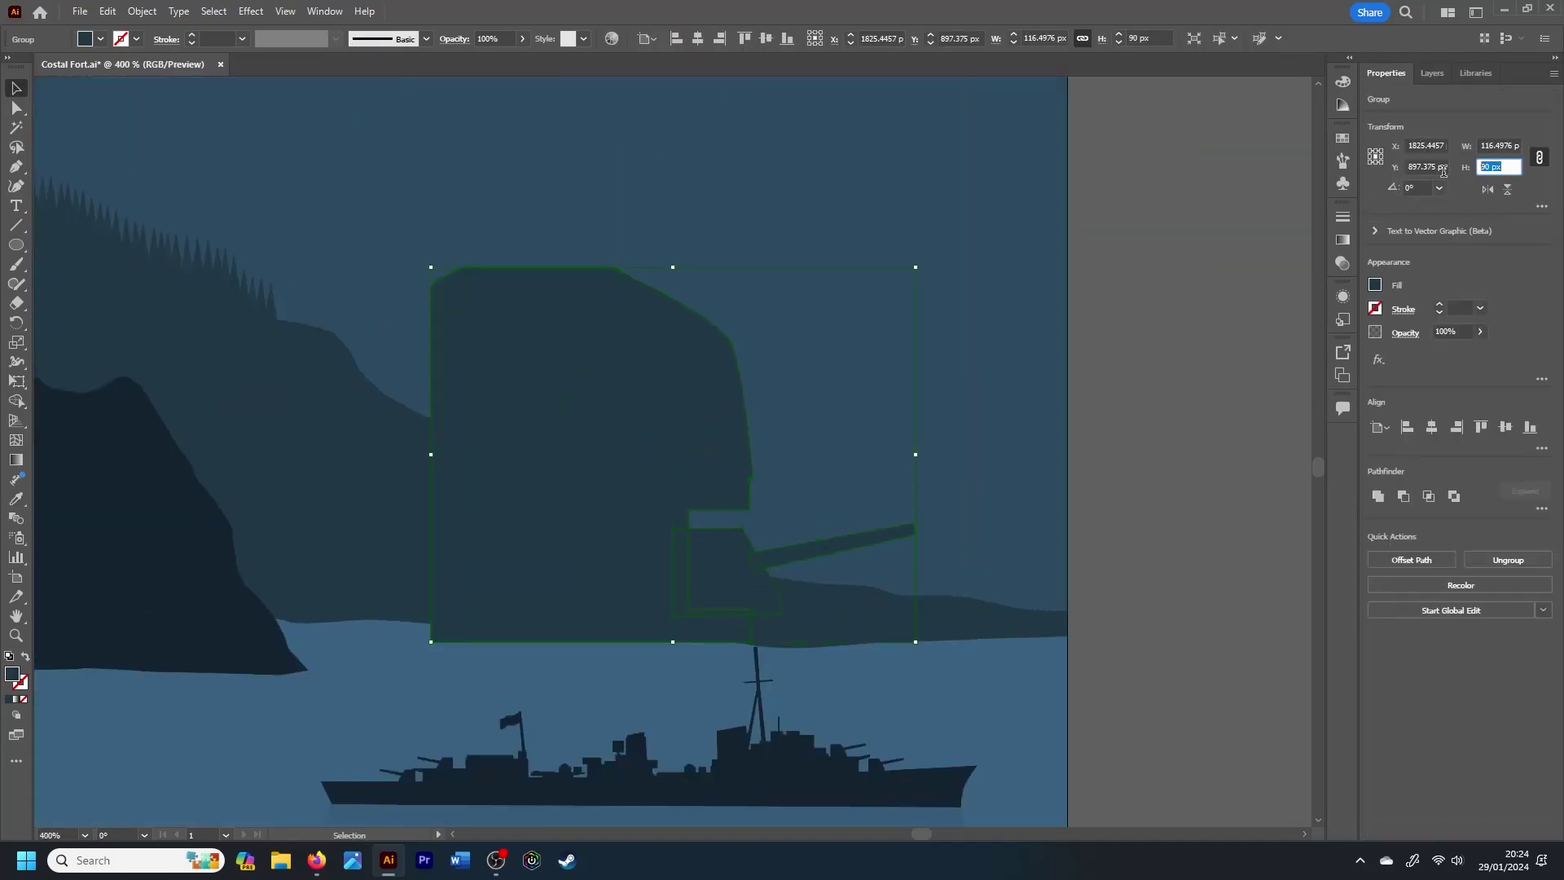
{"action": "type", "text": "0"}
{"action": "key", "text": "Return"}
{"action": "left_click_drag", "start_coordinate": [658, 447], "coordinate": [377, 364]}
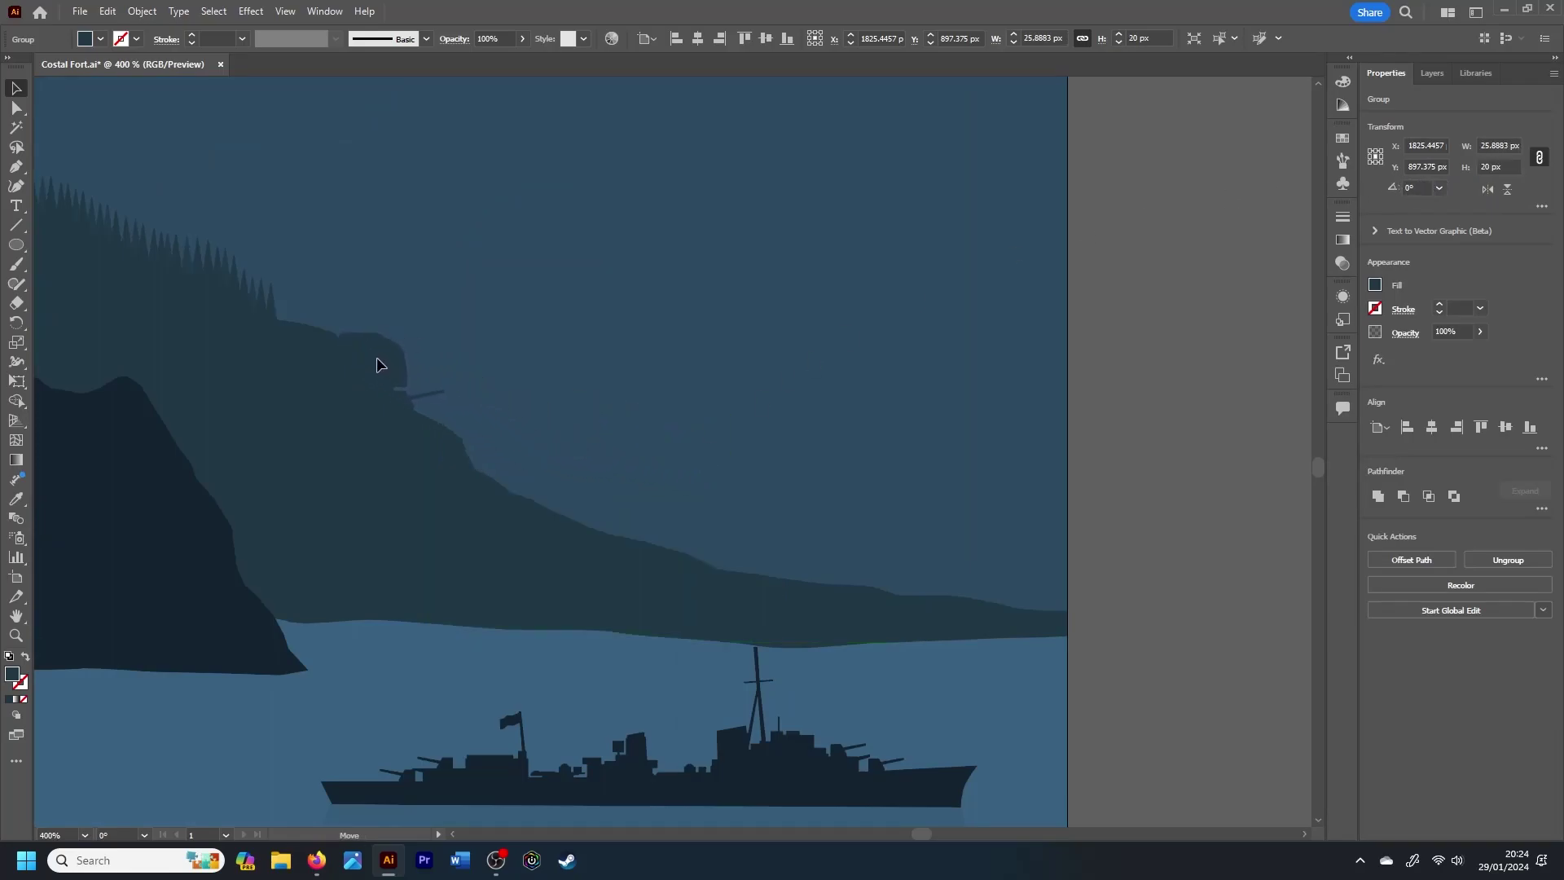
Step: Copy the gun onto the artboard beside the shore fort
{"action": "scroll", "coordinate": [454, 359], "scroll_direction": "up", "scroll_amount": 3}
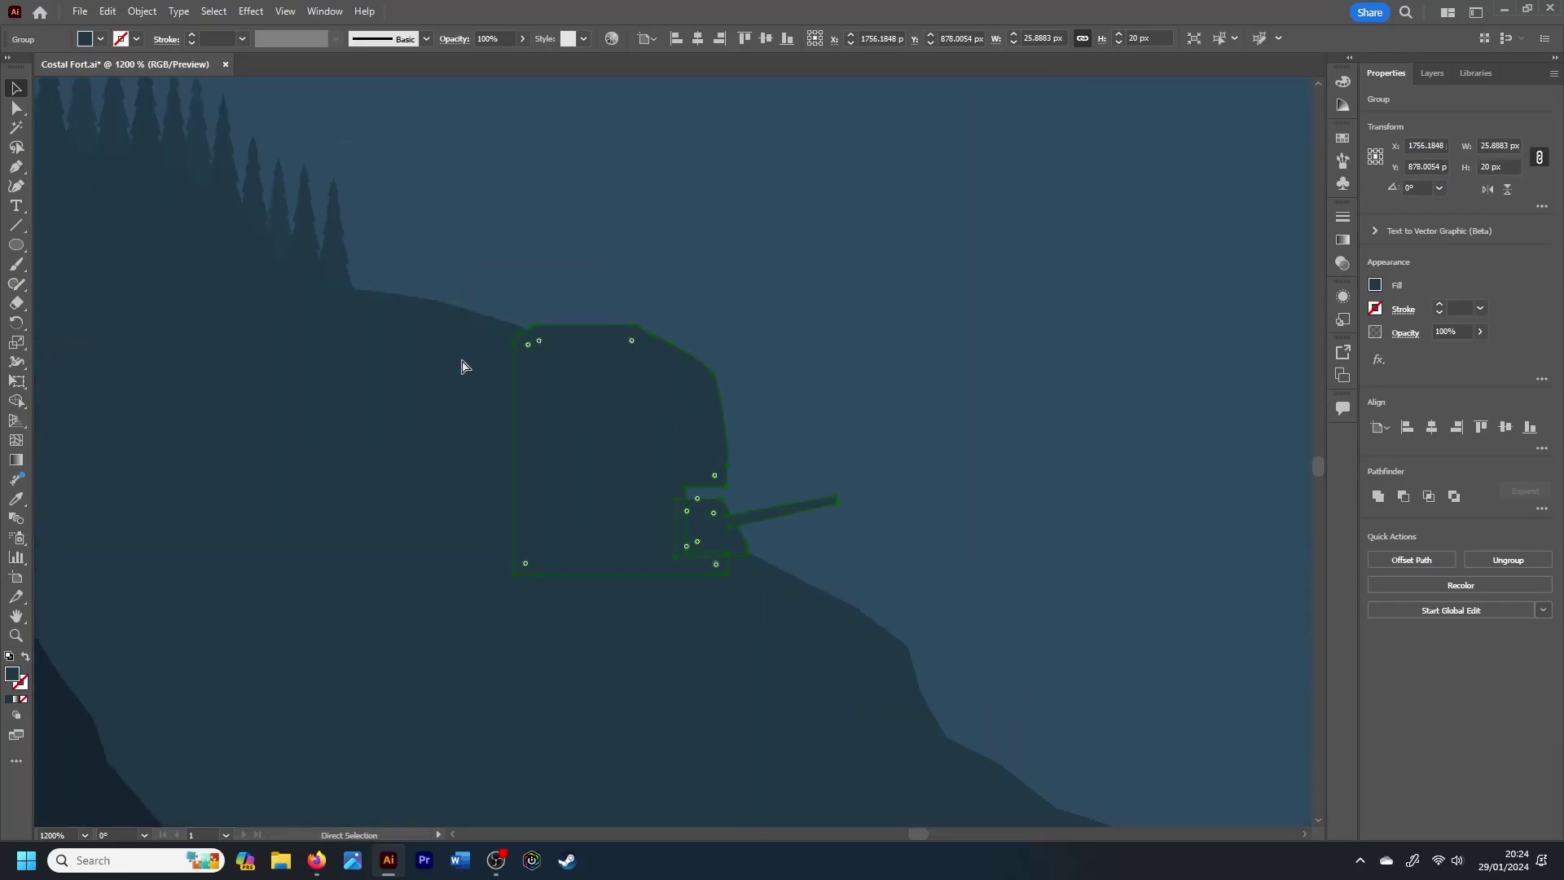
{"action": "left_click", "coordinate": [775, 478]}
{"action": "scroll", "coordinate": [775, 473], "scroll_direction": "down", "scroll_amount": 4}
{"action": "scroll", "coordinate": [737, 414], "scroll_direction": "down", "scroll_amount": 4}
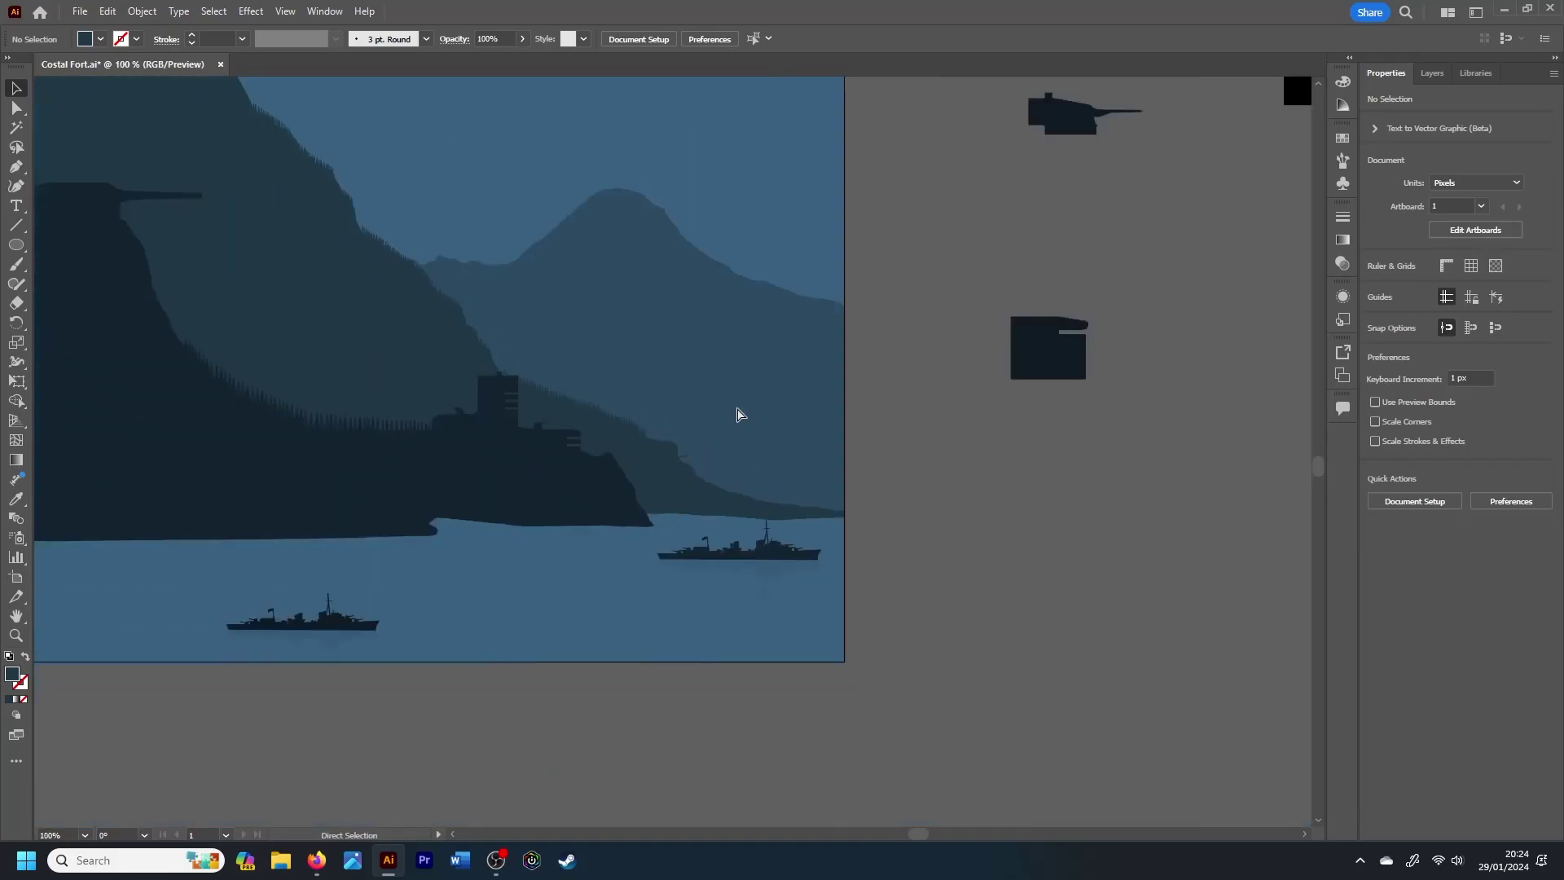
{"action": "scroll", "coordinate": [737, 413], "scroll_direction": "down", "scroll_amount": 2}
{"action": "scroll", "coordinate": [736, 414], "scroll_direction": "up", "scroll_amount": 1}
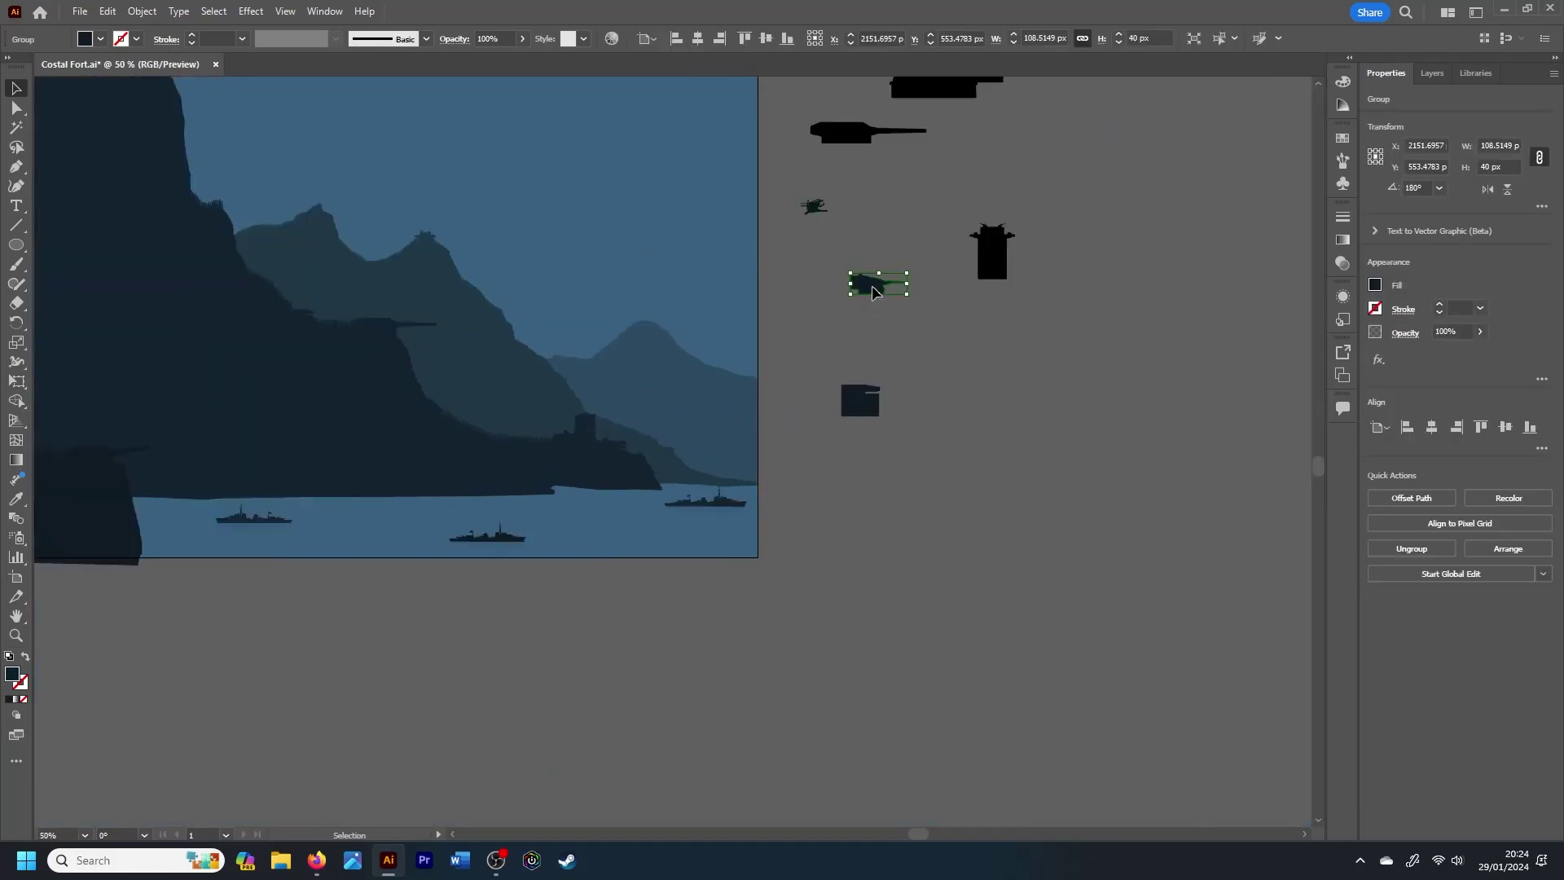
{"action": "mouse_move", "coordinate": [873, 289]}
{"action": "left_mouse_down"}
{"action": "mouse_move", "coordinate": [857, 319]}
{"action": "mouse_move", "coordinate": [674, 456]}
{"action": "left_mouse_up"}
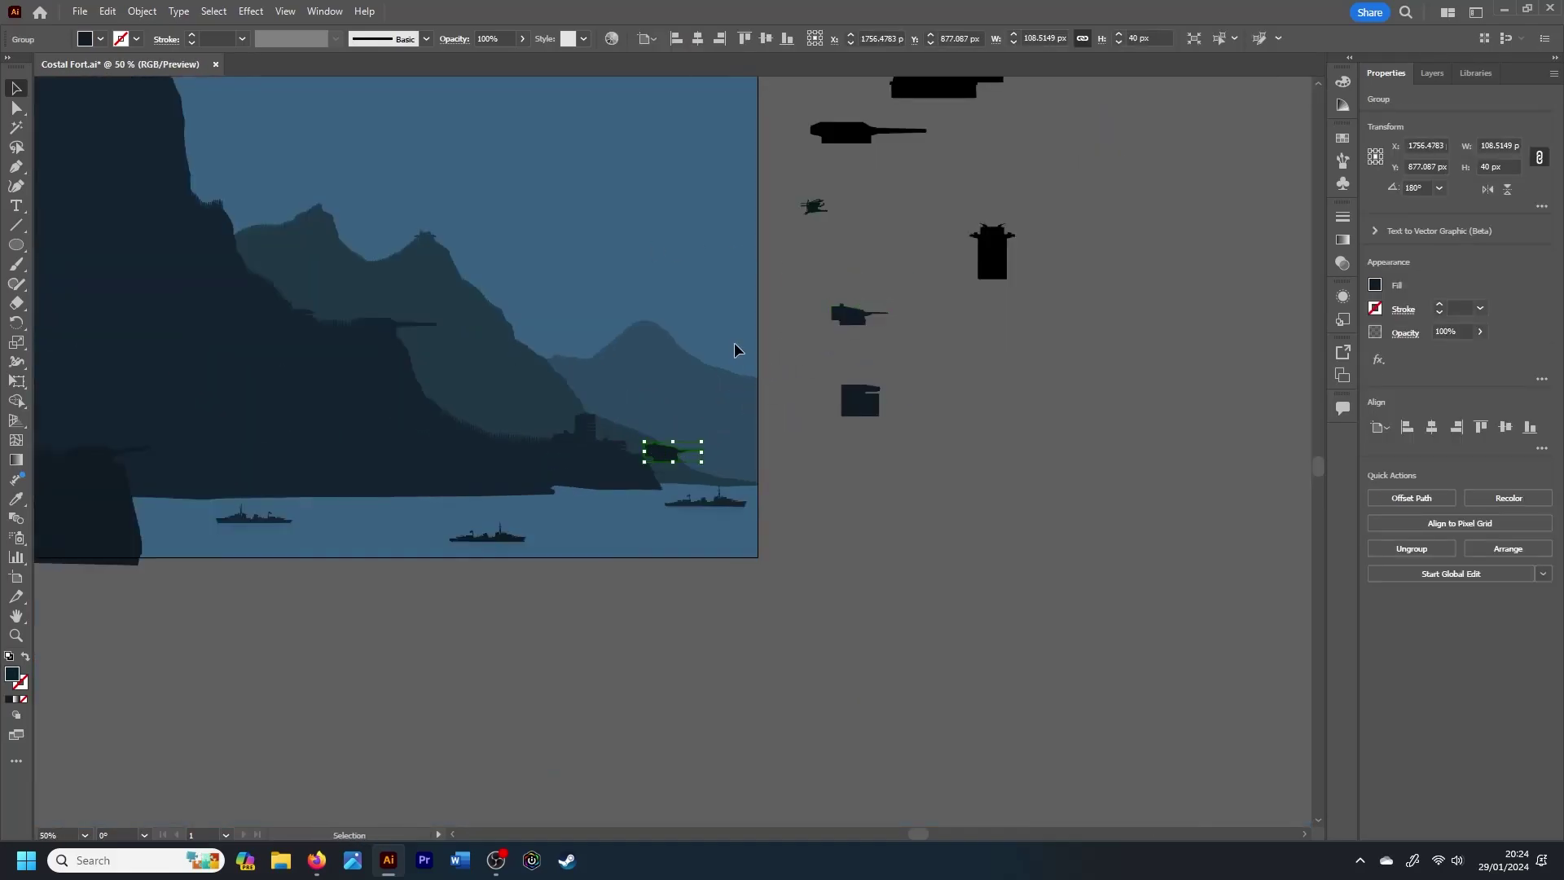
{"action": "scroll", "coordinate": [1321, 456], "scroll_direction": "up", "scroll_amount": 3}
{"action": "scroll", "coordinate": [1321, 442], "scroll_direction": "down", "scroll_amount": 2}
Step: Reduce the copied gun's height so it sits small by the shore fort
{"action": "key", "text": "ctrl+equal"}
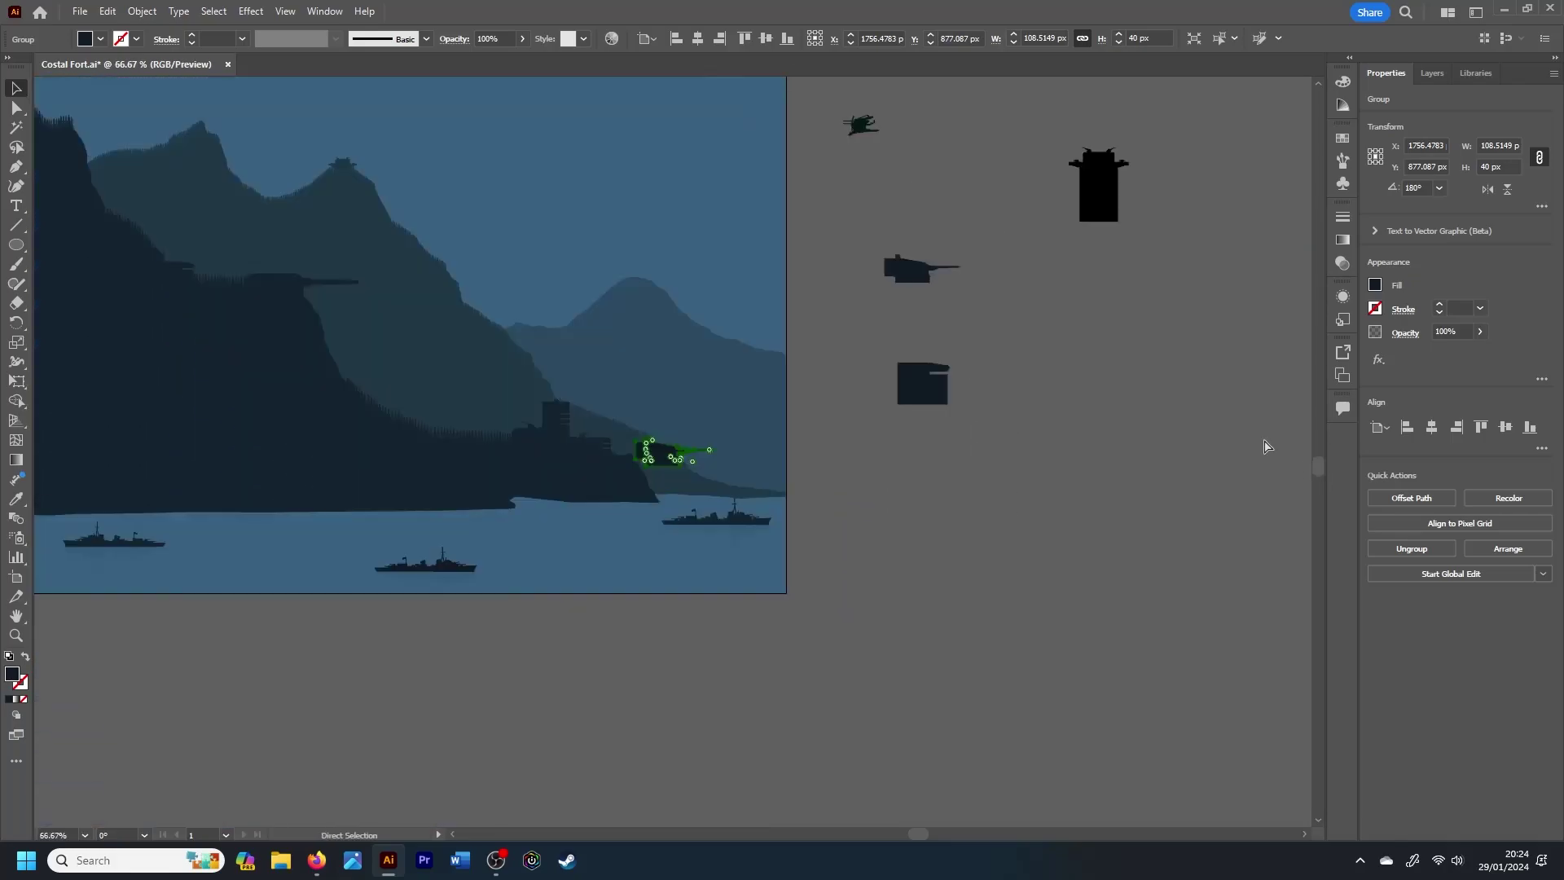
{"action": "key", "text": "ctrl+equal"}
{"action": "key", "text": "ctrl+equal"}
{"action": "key", "text": "ctrl+equal"}
{"action": "key", "text": "v"}
{"action": "key", "text": "ctrl+equal"}
{"action": "left_click", "coordinate": [1491, 167]}
{"action": "type", "text": "5"}
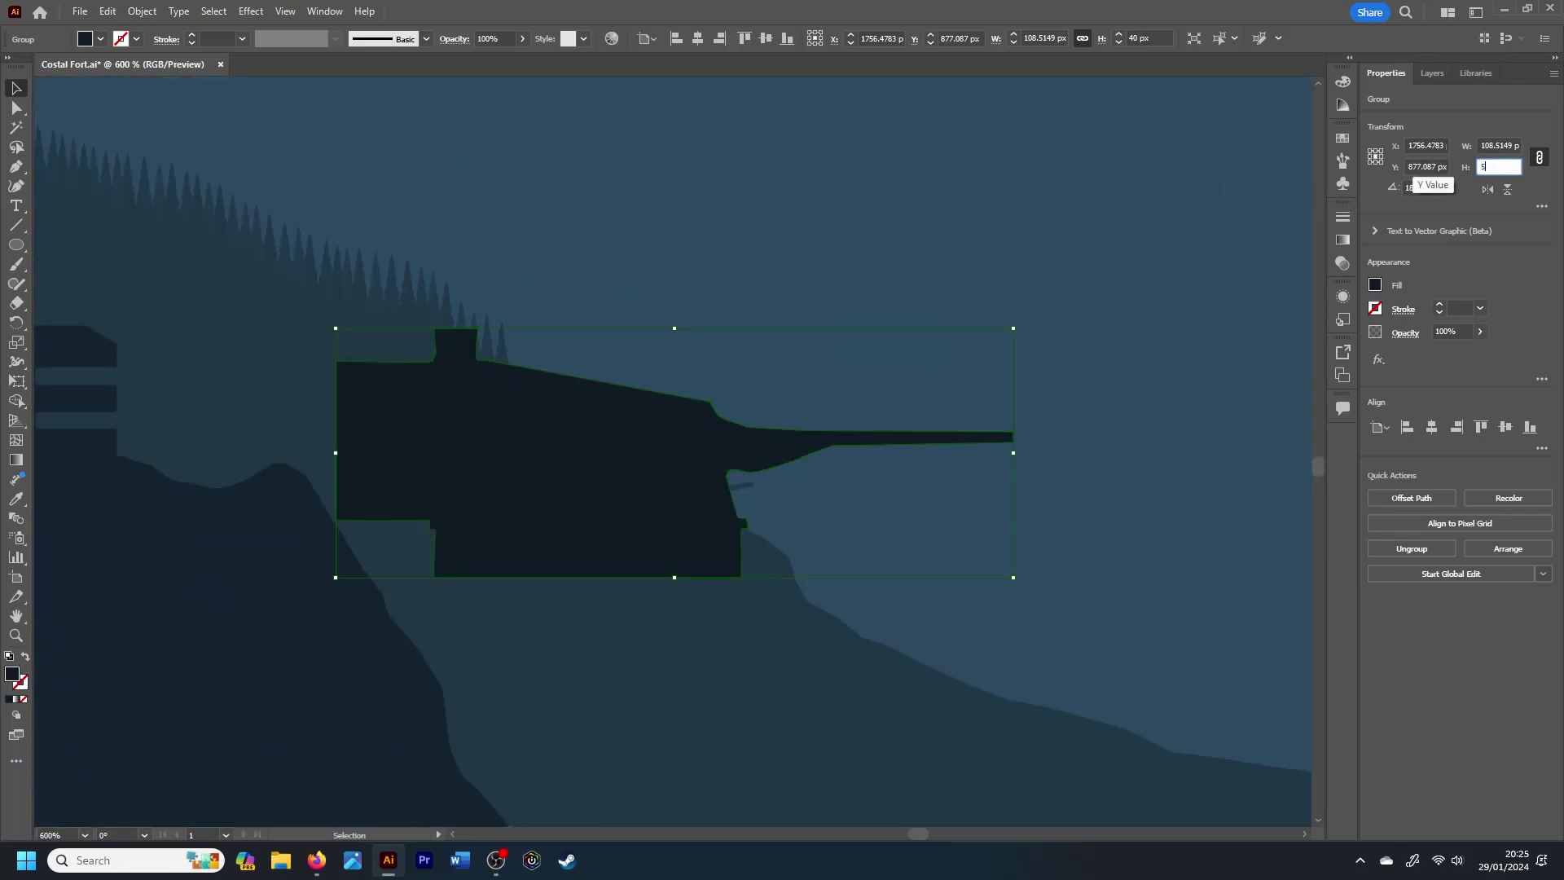
{"action": "key", "text": "Return"}
{"action": "left_click", "coordinate": [773, 443]}
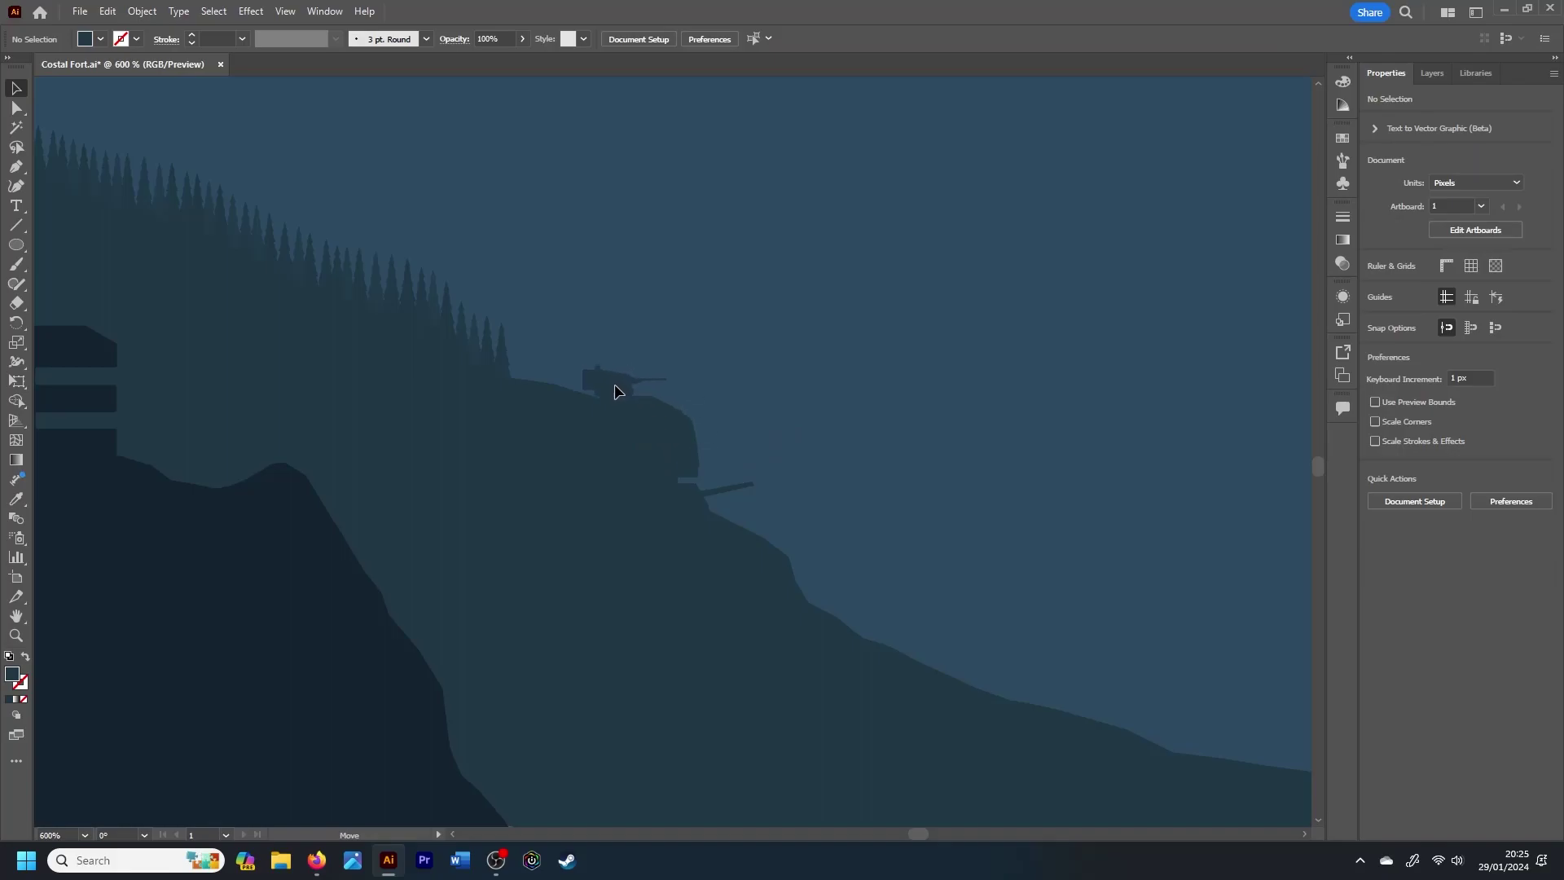
{"action": "key", "text": "ctrl+equal"}
{"action": "key", "text": "ctrl+equal"}
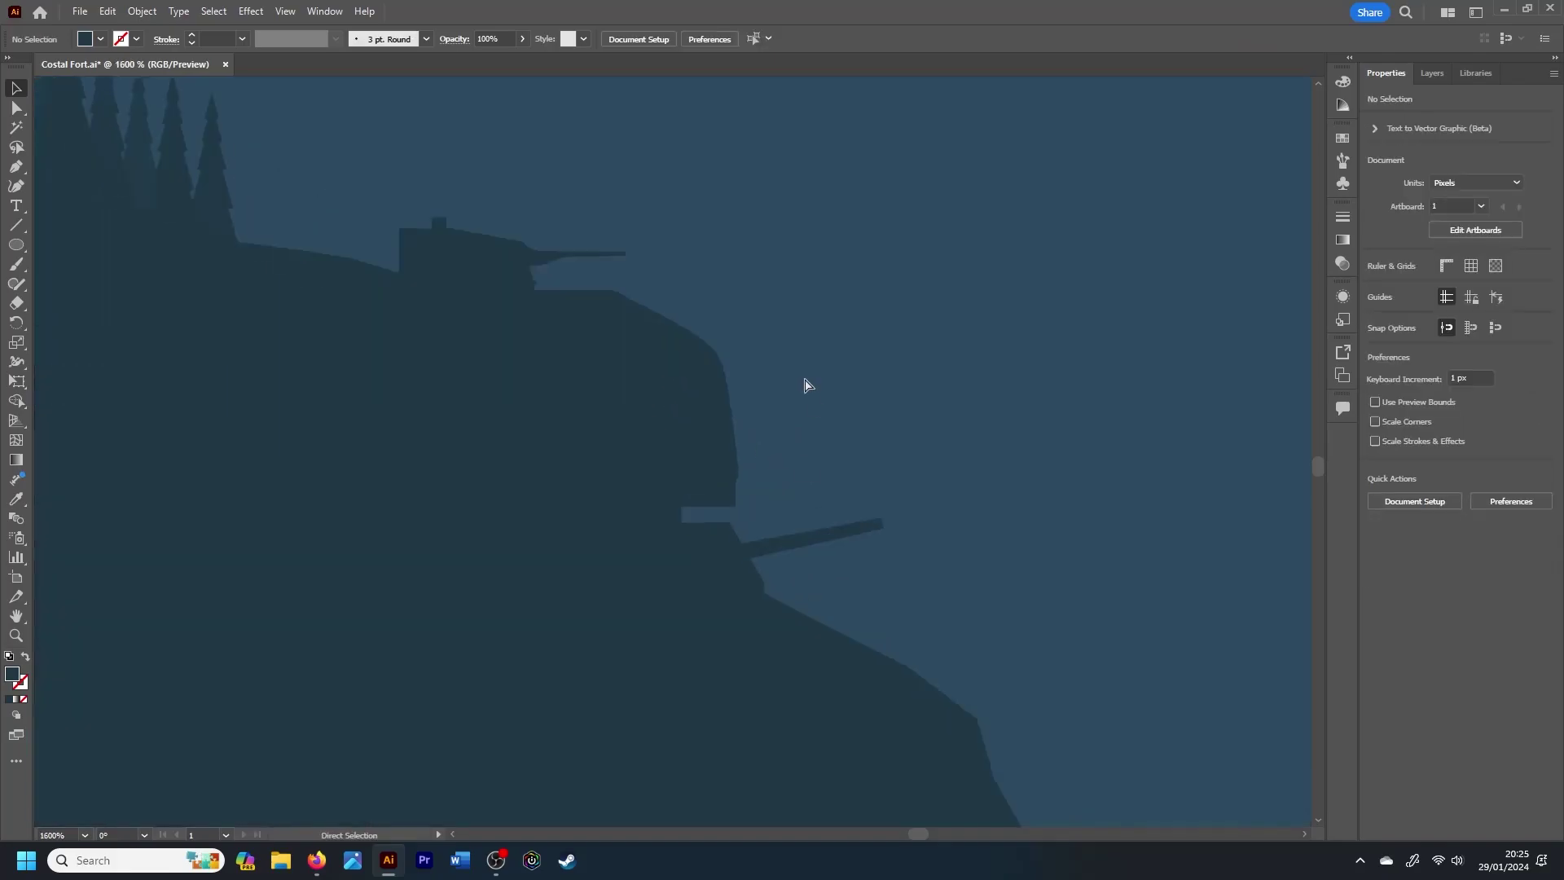
{"action": "key", "text": "ctrl+minus"}
{"action": "key", "text": "ctrl+minus"}
{"action": "key", "text": "ctrl+minus"}
{"action": "key", "text": "ctrl+minus"}
{"action": "key", "text": "ctrl+minus"}
{"action": "key", "text": "ctrl+minus"}
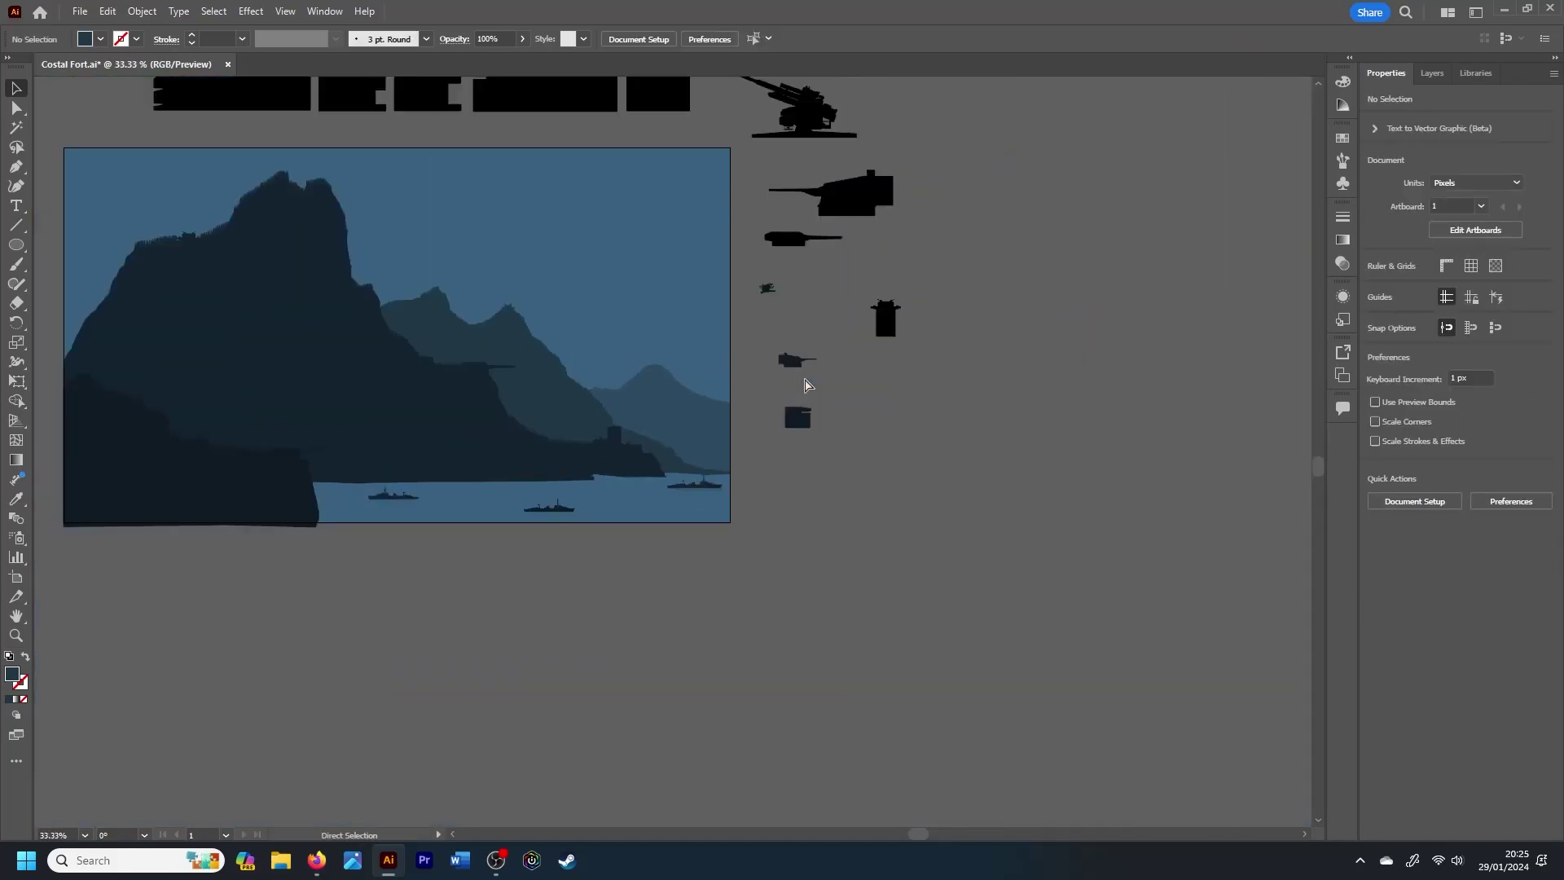
{"action": "left_click_drag", "start_coordinate": [918, 832], "coordinate": [894, 832]}
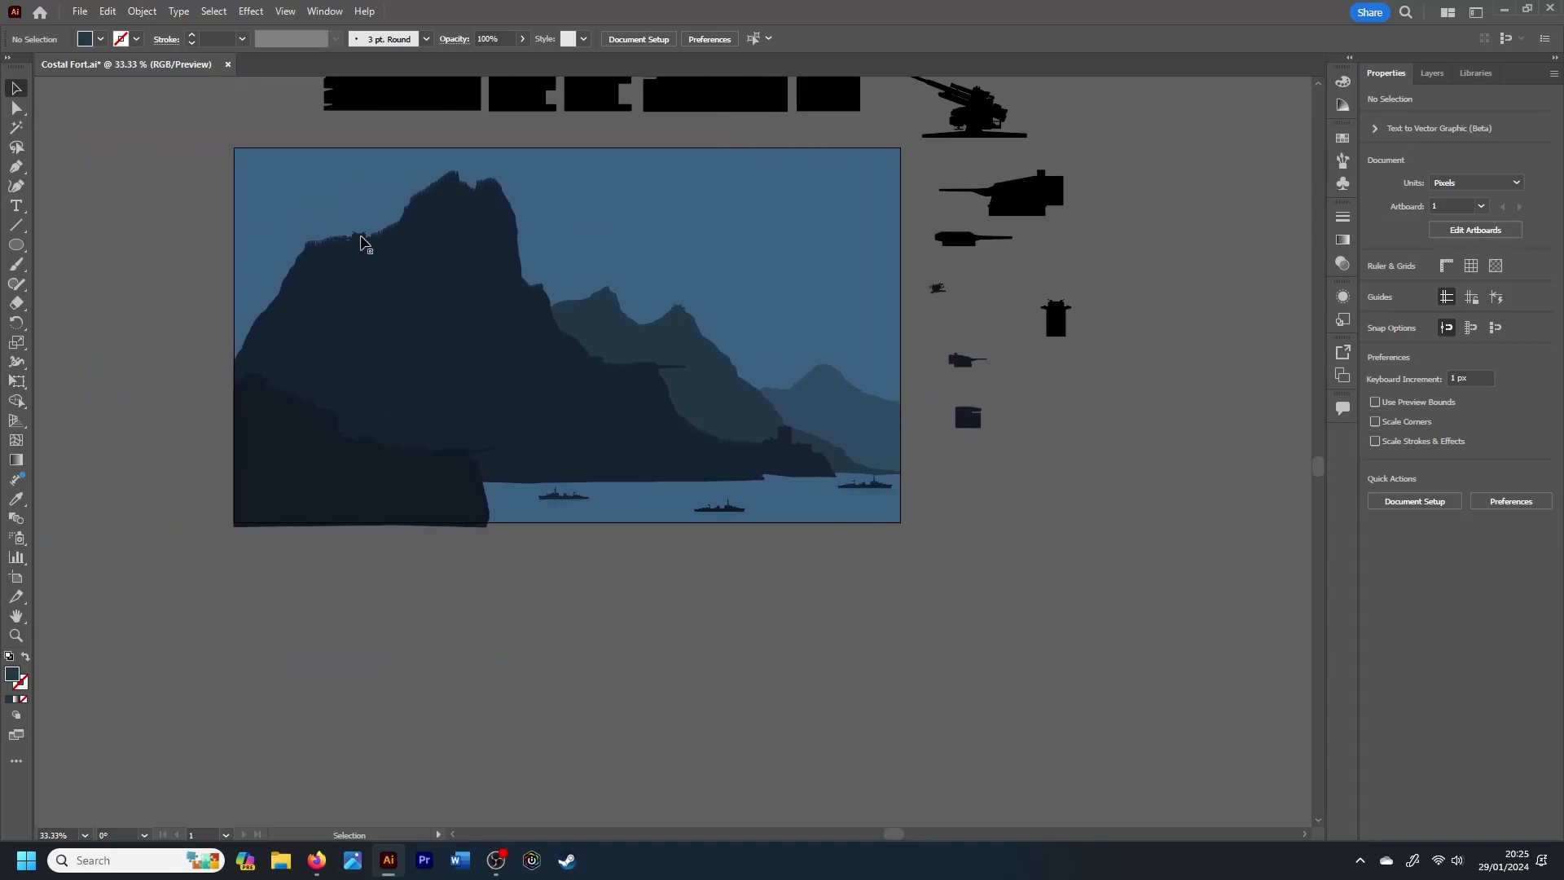
Step: Resize the tower group to 70 px tall and move it onto the cliff edge
{"action": "left_click", "coordinate": [363, 242]}
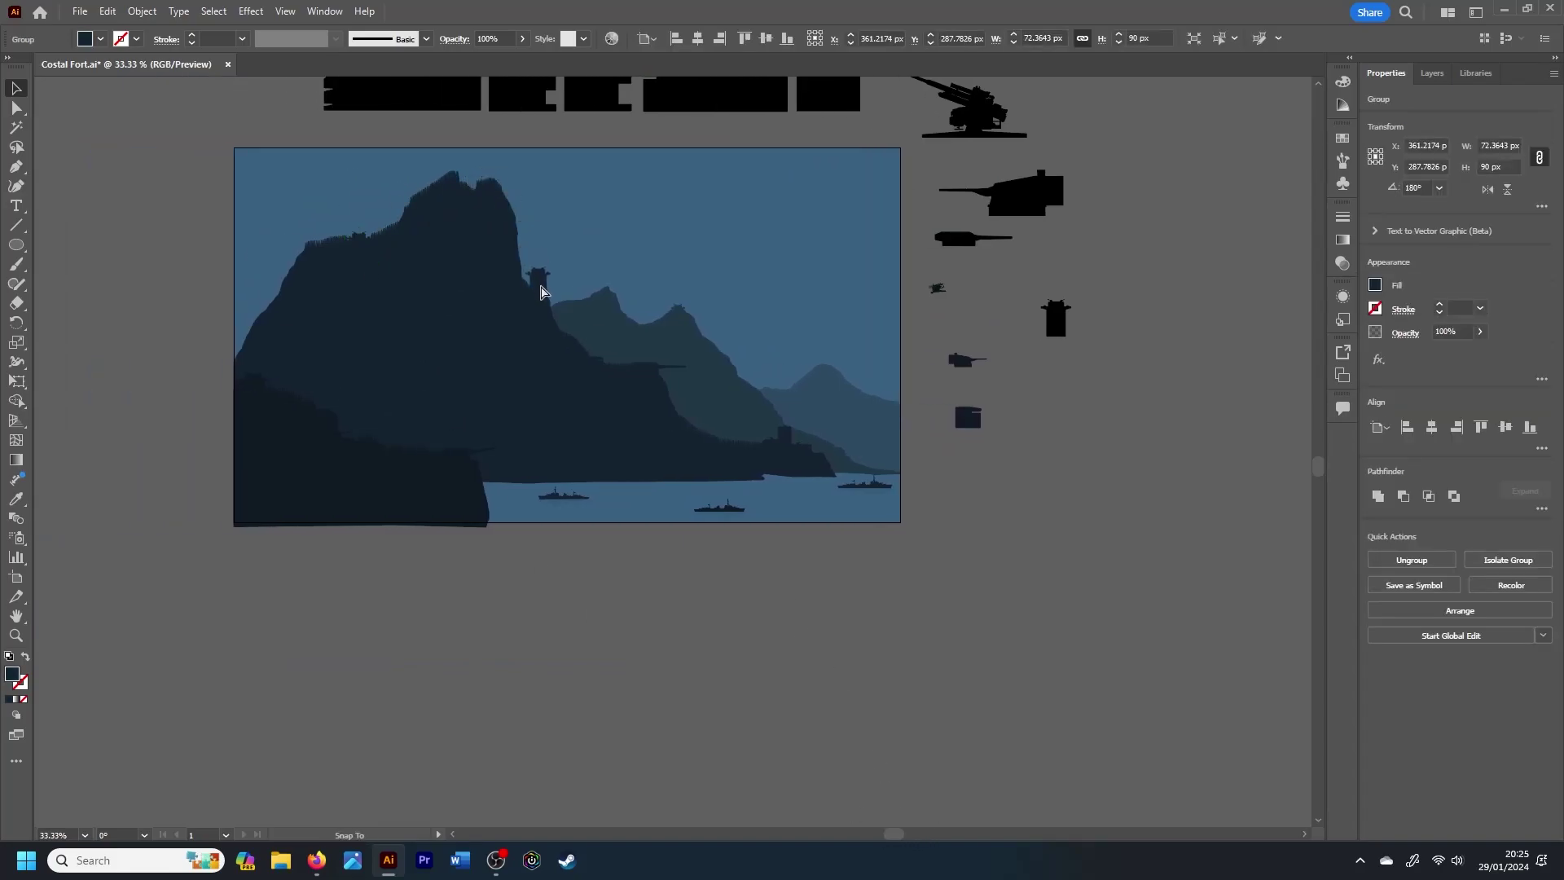
{"action": "left_click", "coordinate": [541, 292]}
{"action": "key", "text": "ctrl+plus"}
{"action": "key", "text": "ctrl+plus"}
{"action": "key", "text": "ctrl+plus"}
{"action": "key", "text": "ctrl+plus"}
{"action": "left_click", "coordinate": [1498, 166]}
{"action": "type", "text": "7"}
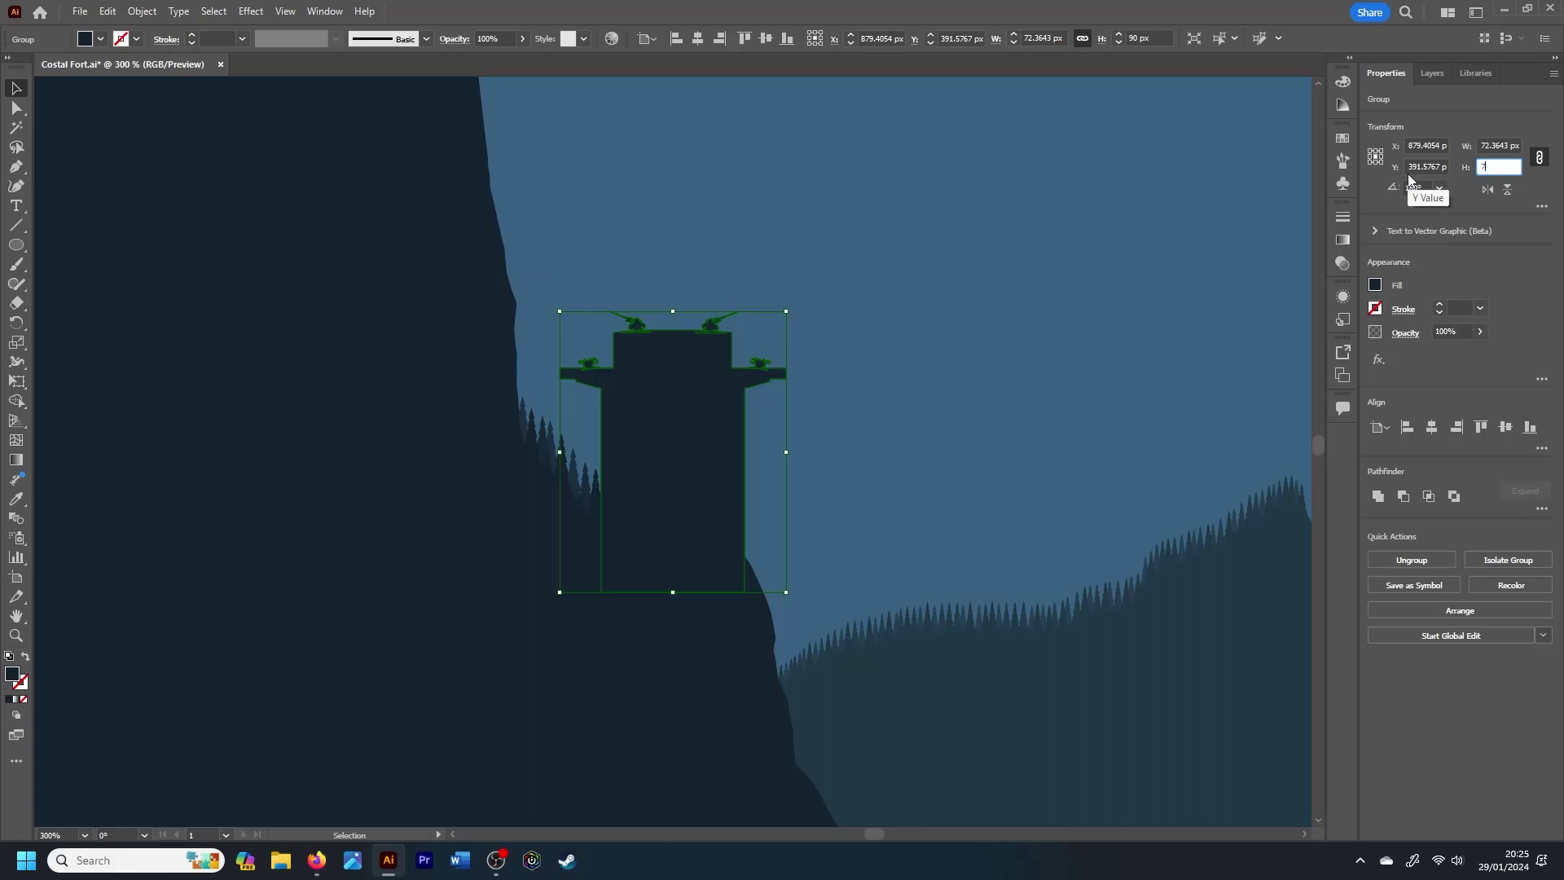
{"action": "type", "text": "0"}
{"action": "key", "text": "Return"}
{"action": "left_click_drag", "start_coordinate": [691, 471], "coordinate": [680, 521]}
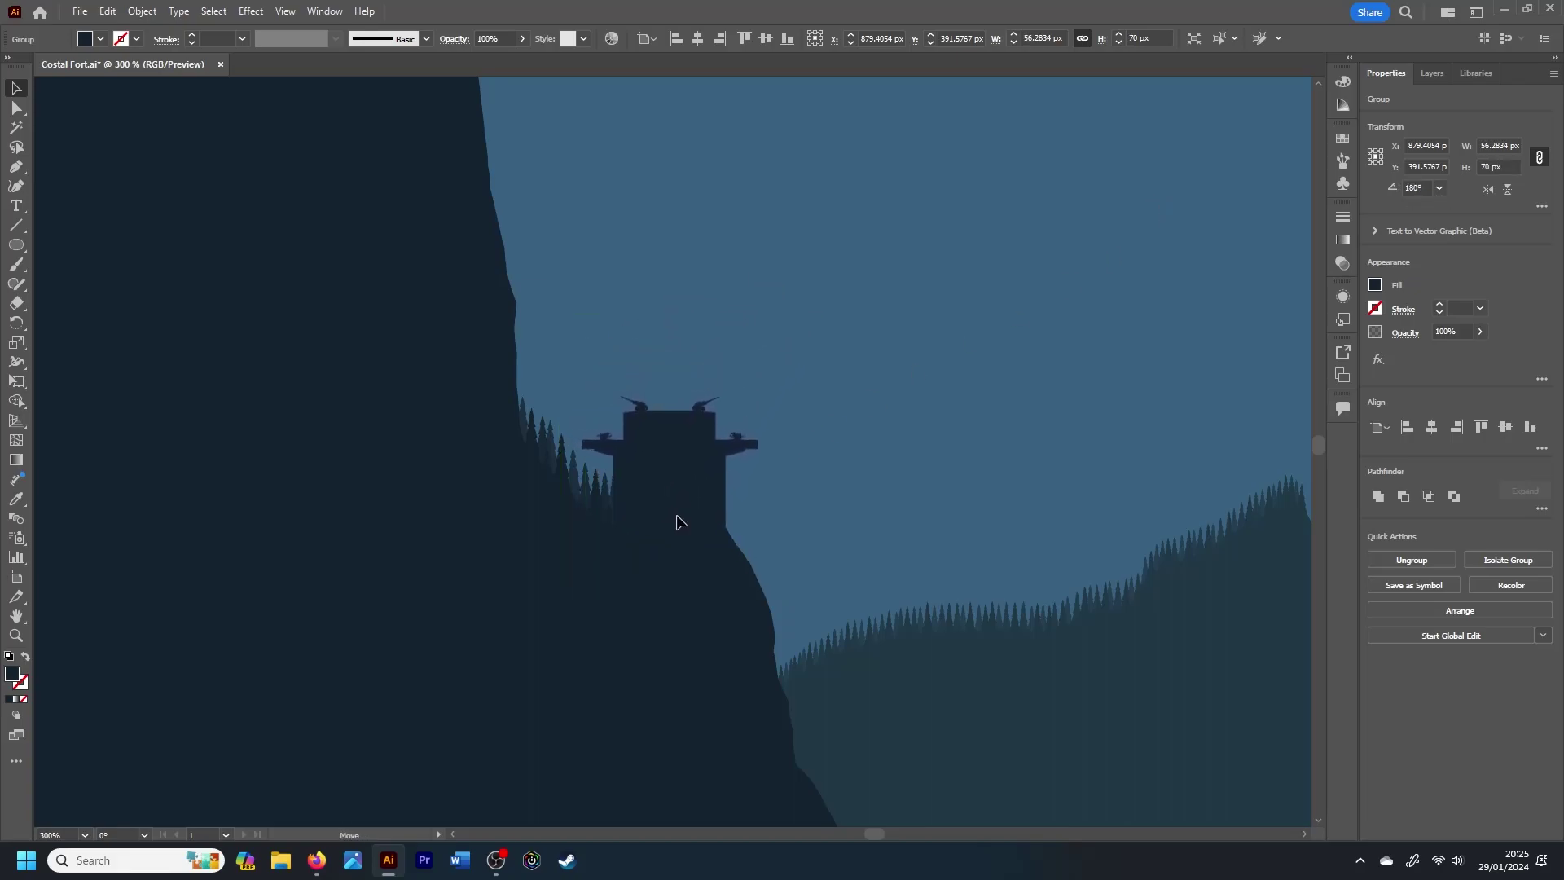
{"action": "left_click", "coordinate": [819, 518]}
{"action": "key", "text": "ctrl+minus"}
{"action": "key", "text": "ctrl+minus"}
{"action": "key", "text": "ctrl+minus"}
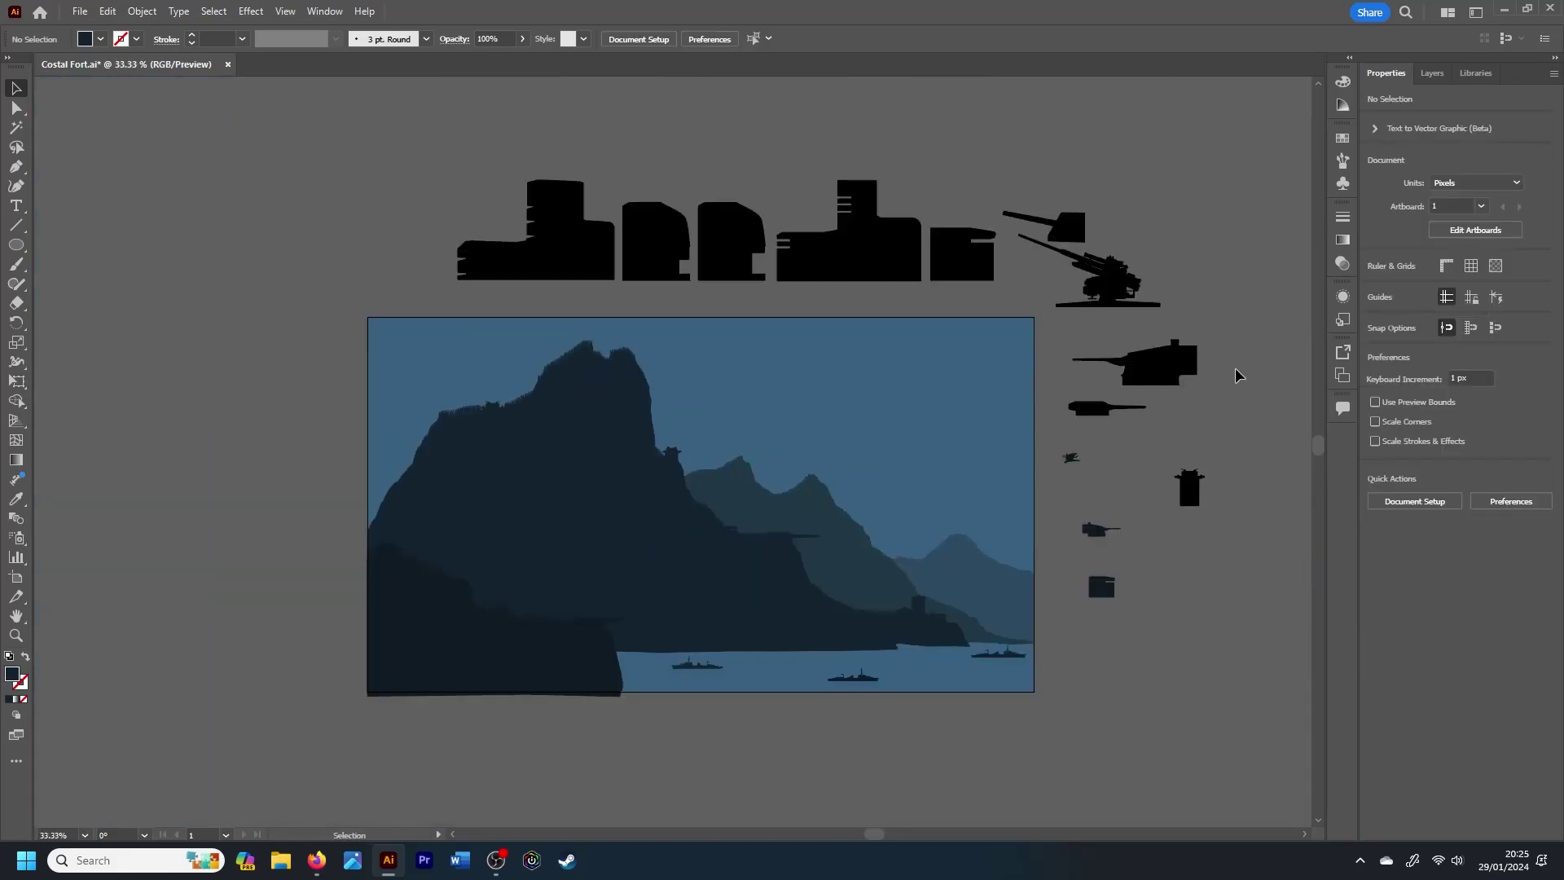
Step: Adjust the view of the scene and bring up the layer list
{"action": "scroll", "coordinate": [1236, 374], "scroll_direction": "down", "scroll_amount": 1}
{"action": "key", "text": "ctrl+plus"}
{"action": "left_click_drag", "start_coordinate": [873, 833], "coordinate": [881, 833]}
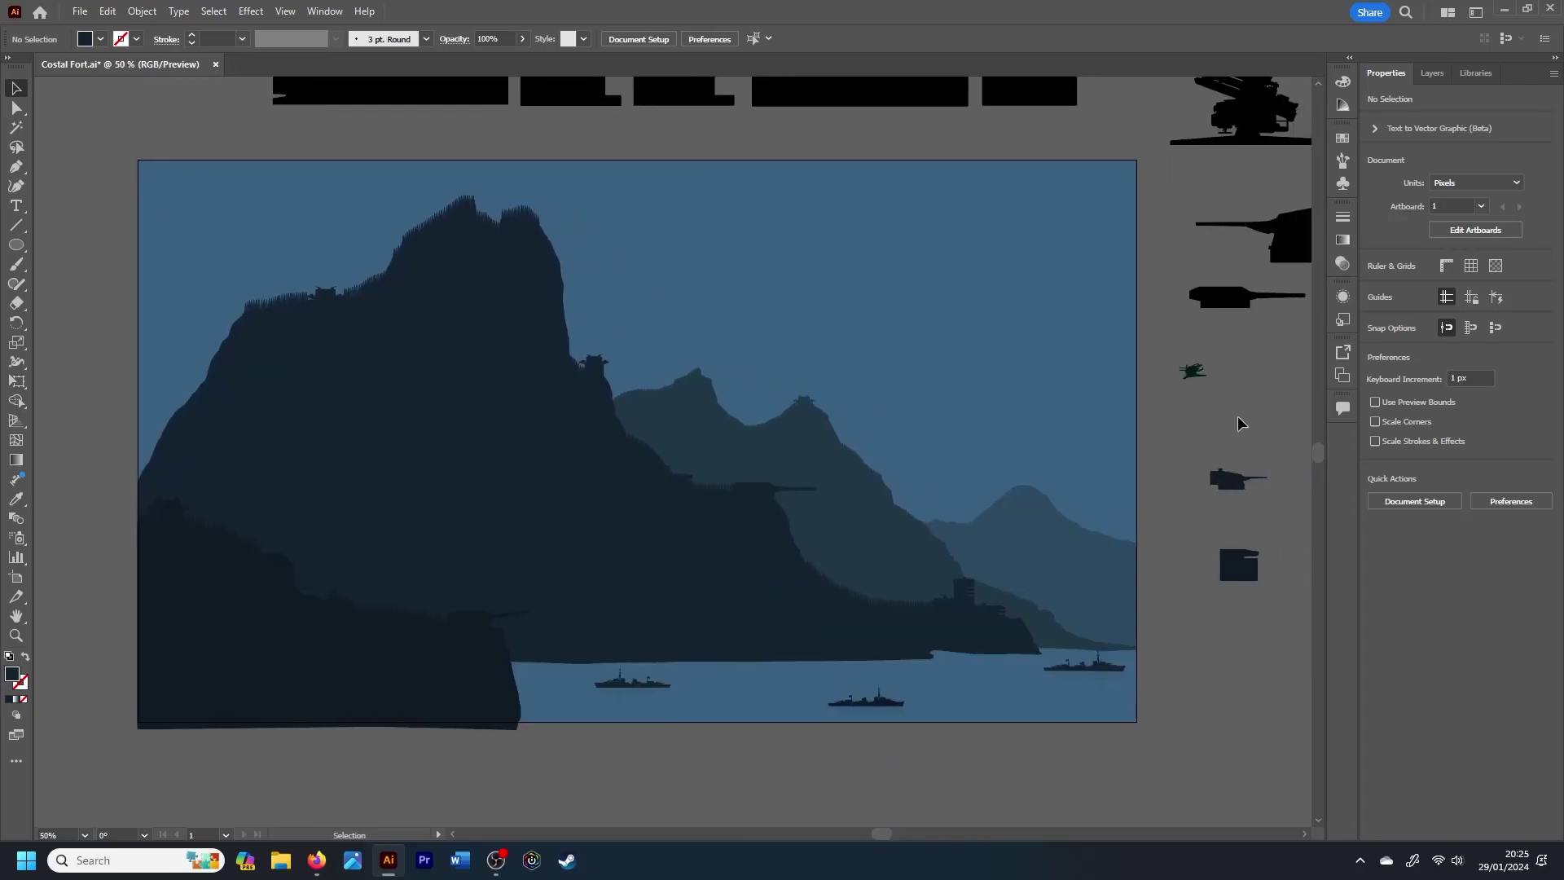
{"action": "left_click_drag", "start_coordinate": [1319, 452], "coordinate": [1322, 458]}
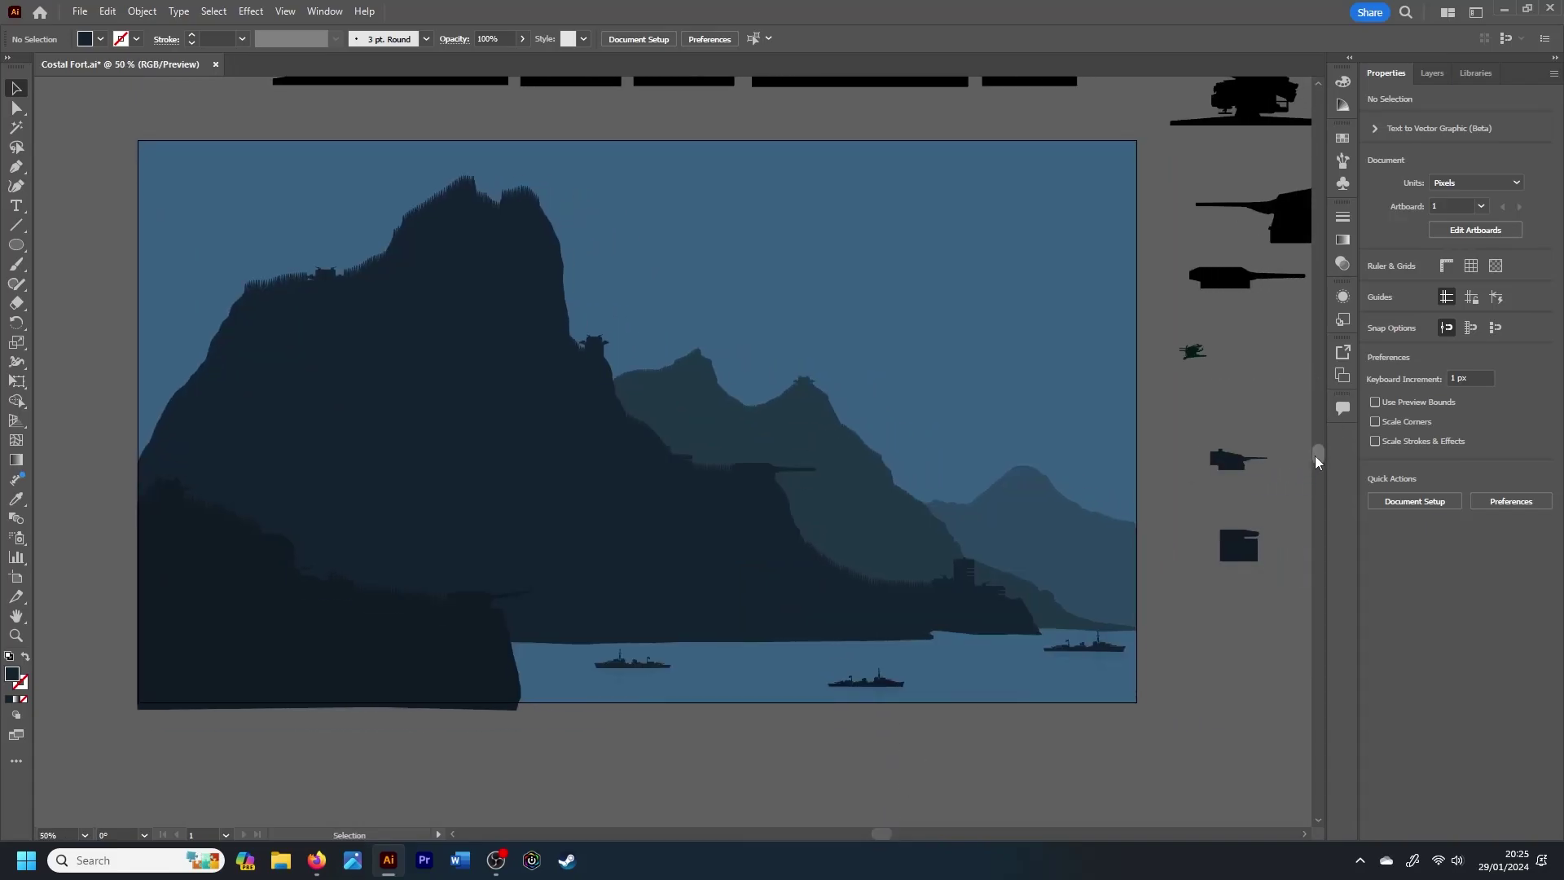
{"action": "left_click", "coordinate": [1431, 72]}
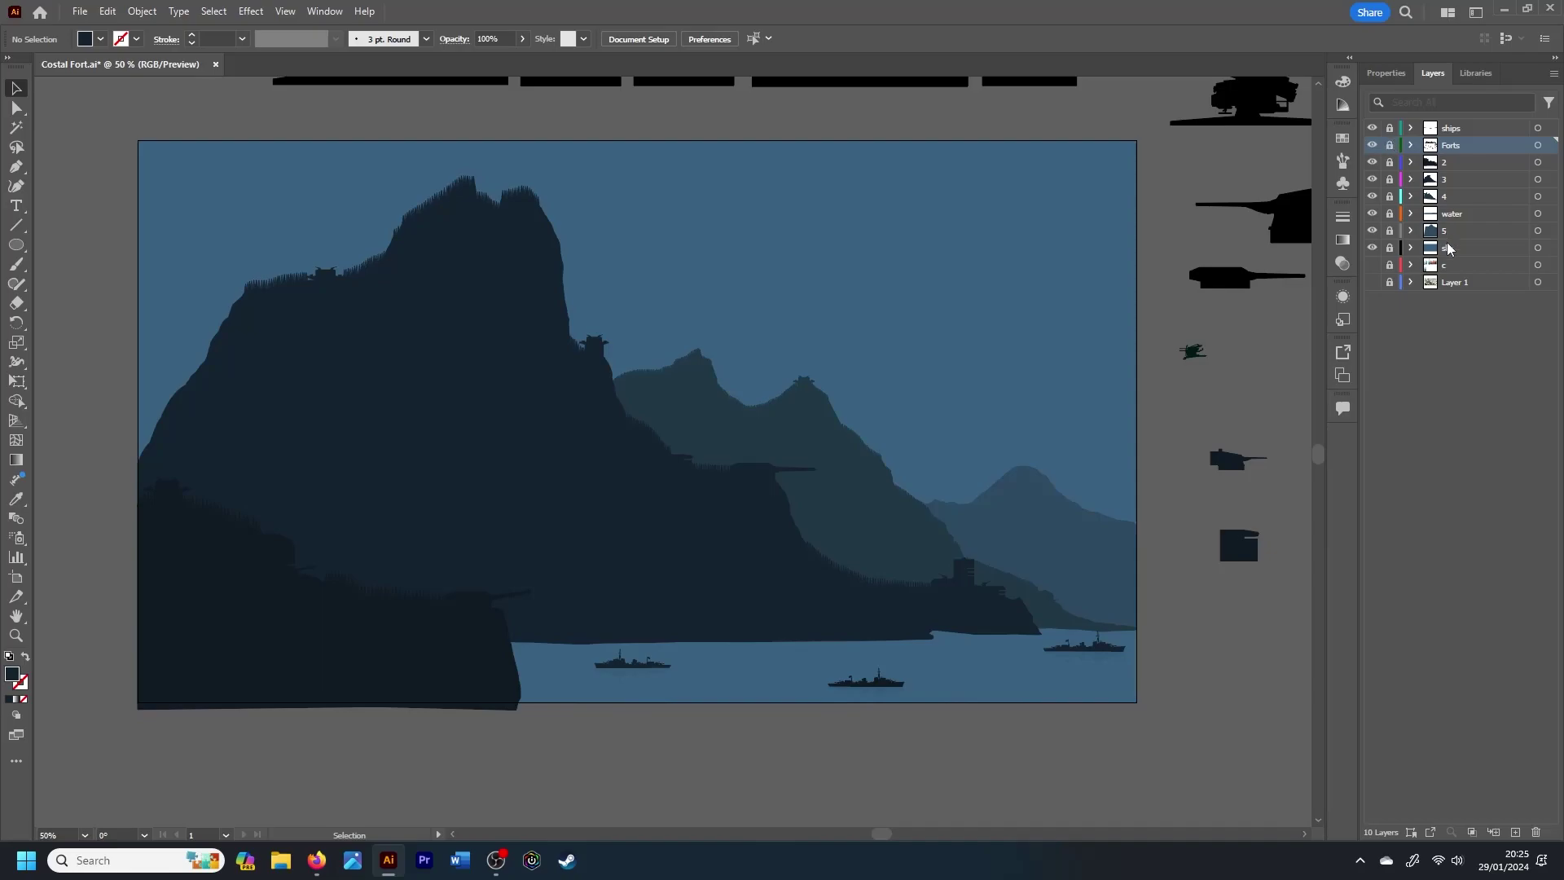
Step: Add a new layer named Sun above the sky layer
{"action": "left_click", "coordinate": [1553, 73]}
{"action": "left_click", "coordinate": [1384, 81]}
{"action": "type", "text": "Sun"}
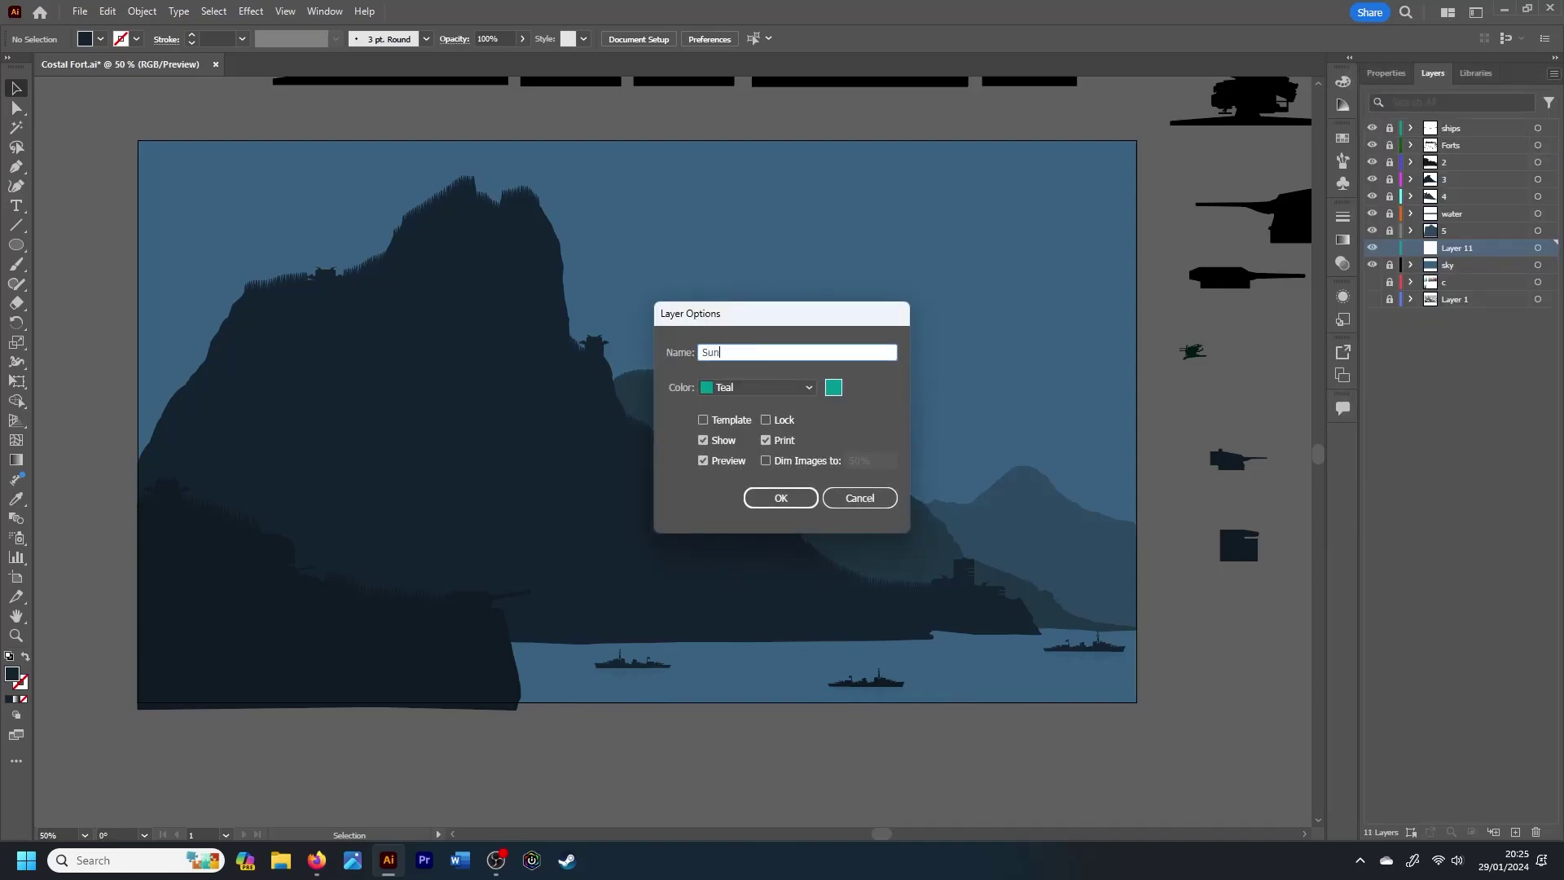
{"action": "key", "text": "Return"}
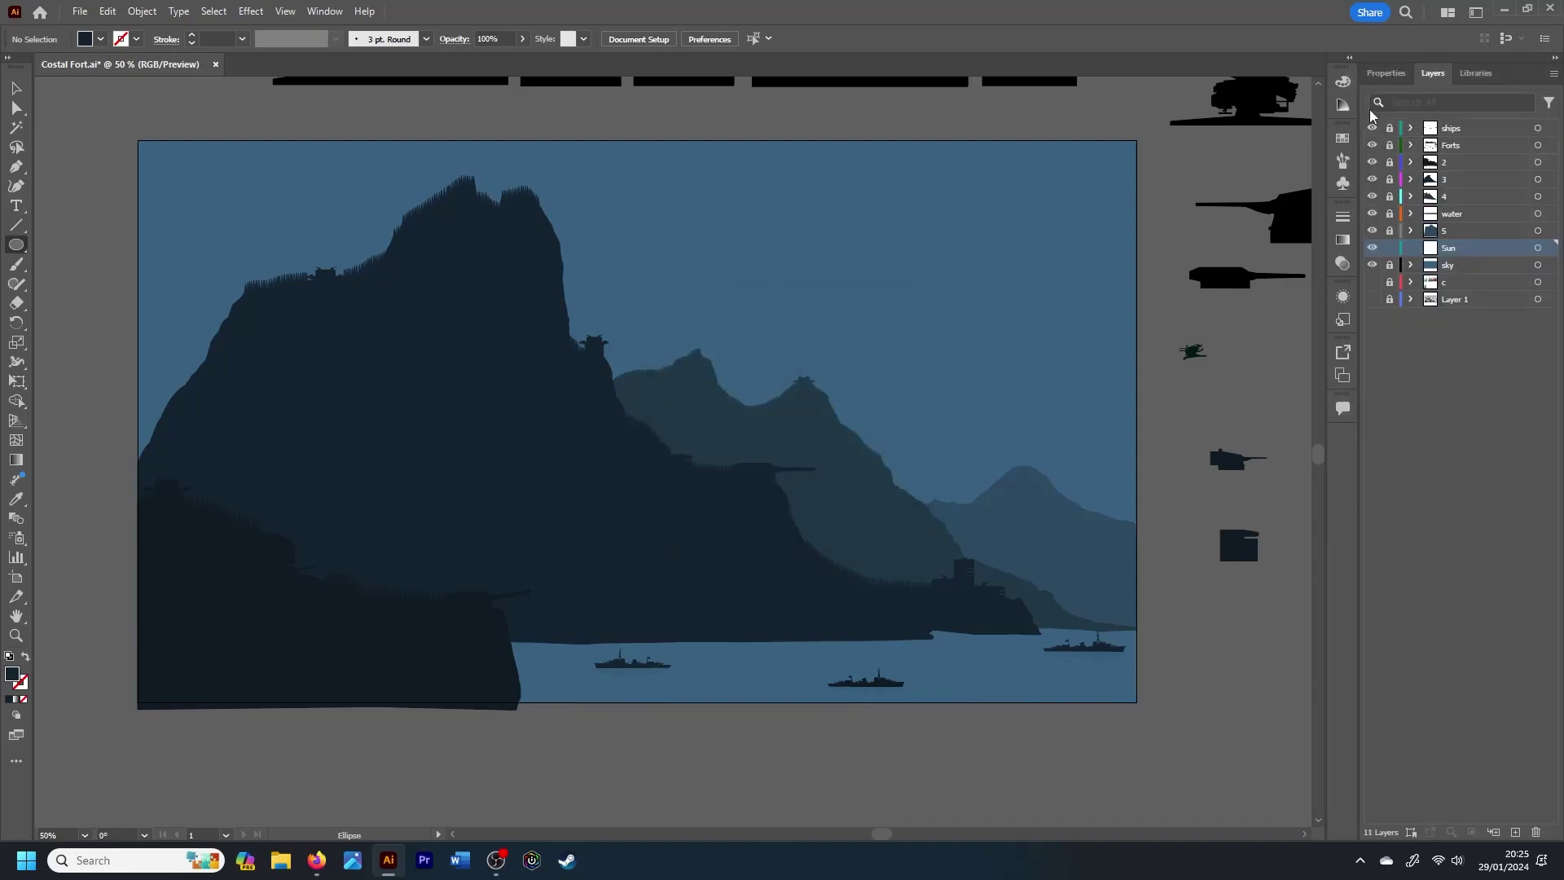
Step: Draw a white 250 px circle over the middle peaks at 80% opacity
{"action": "left_click_drag", "start_coordinate": [697, 394], "coordinate": [788, 455]}
{"action": "type", "text": "v"}
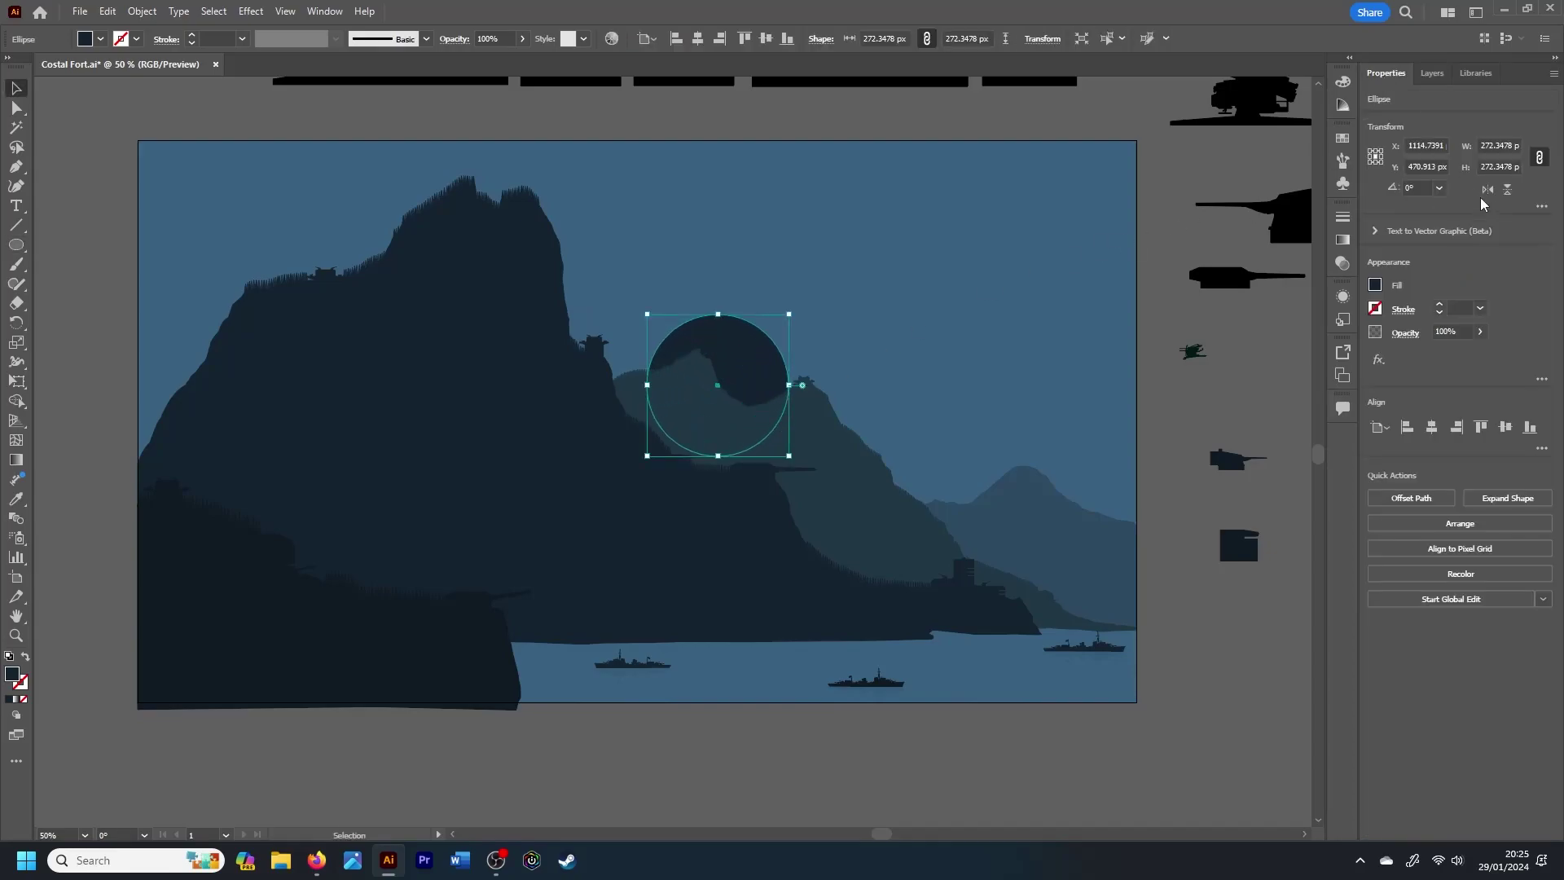
{"action": "type", "text": "250"}
{"action": "key", "text": "Return"}
{"action": "left_click", "coordinate": [1375, 285]}
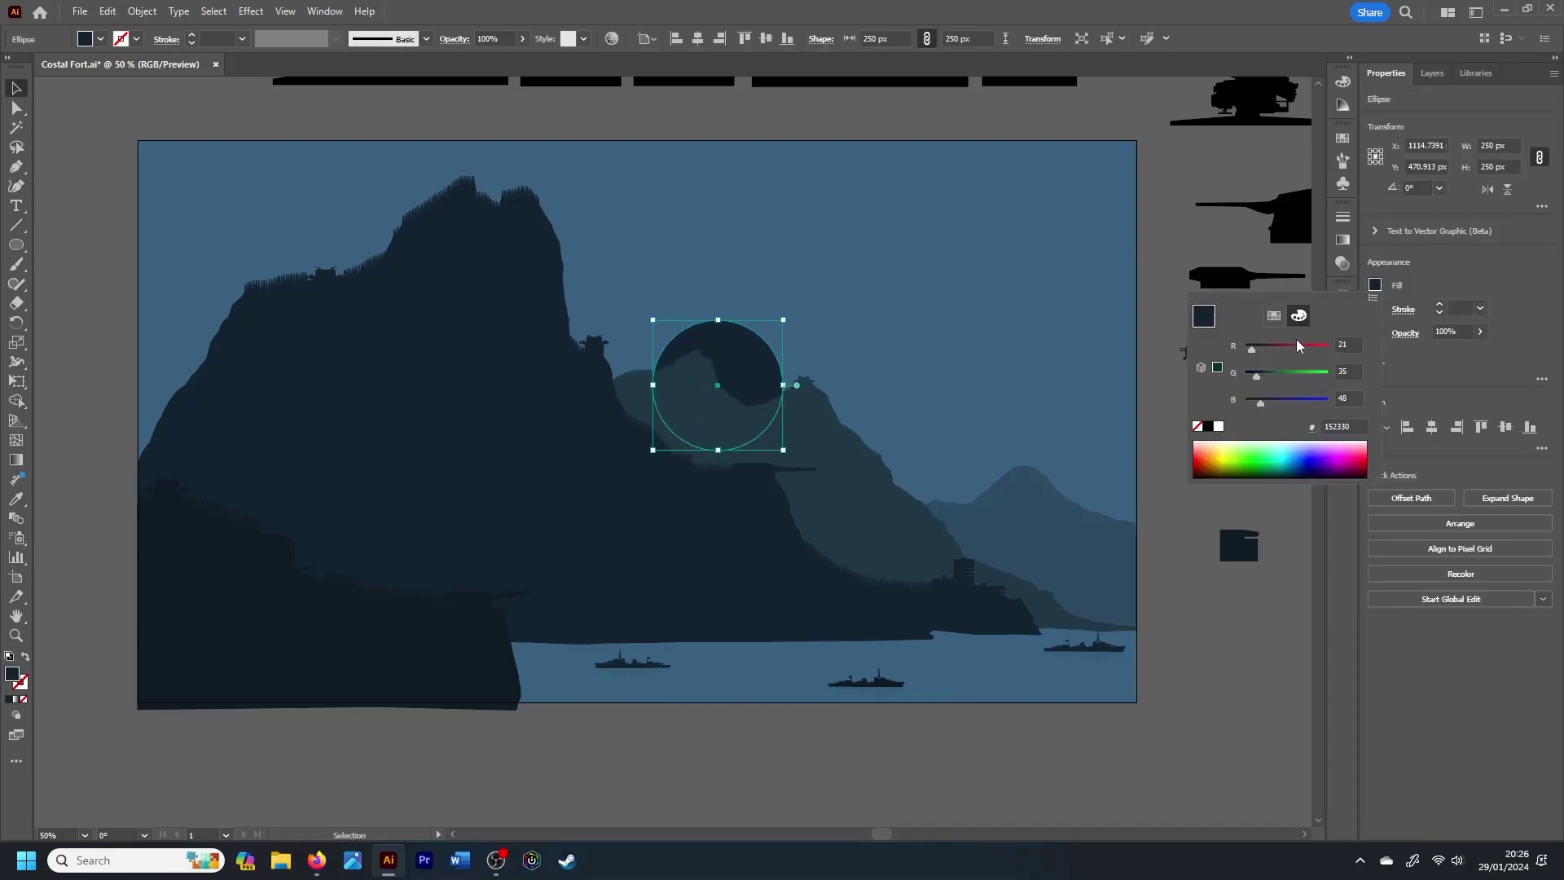
{"action": "left_click", "coordinate": [1219, 426]}
{"action": "left_click", "coordinate": [1448, 389]}
{"action": "type", "text": "80"}
{"action": "key", "text": "Return"}
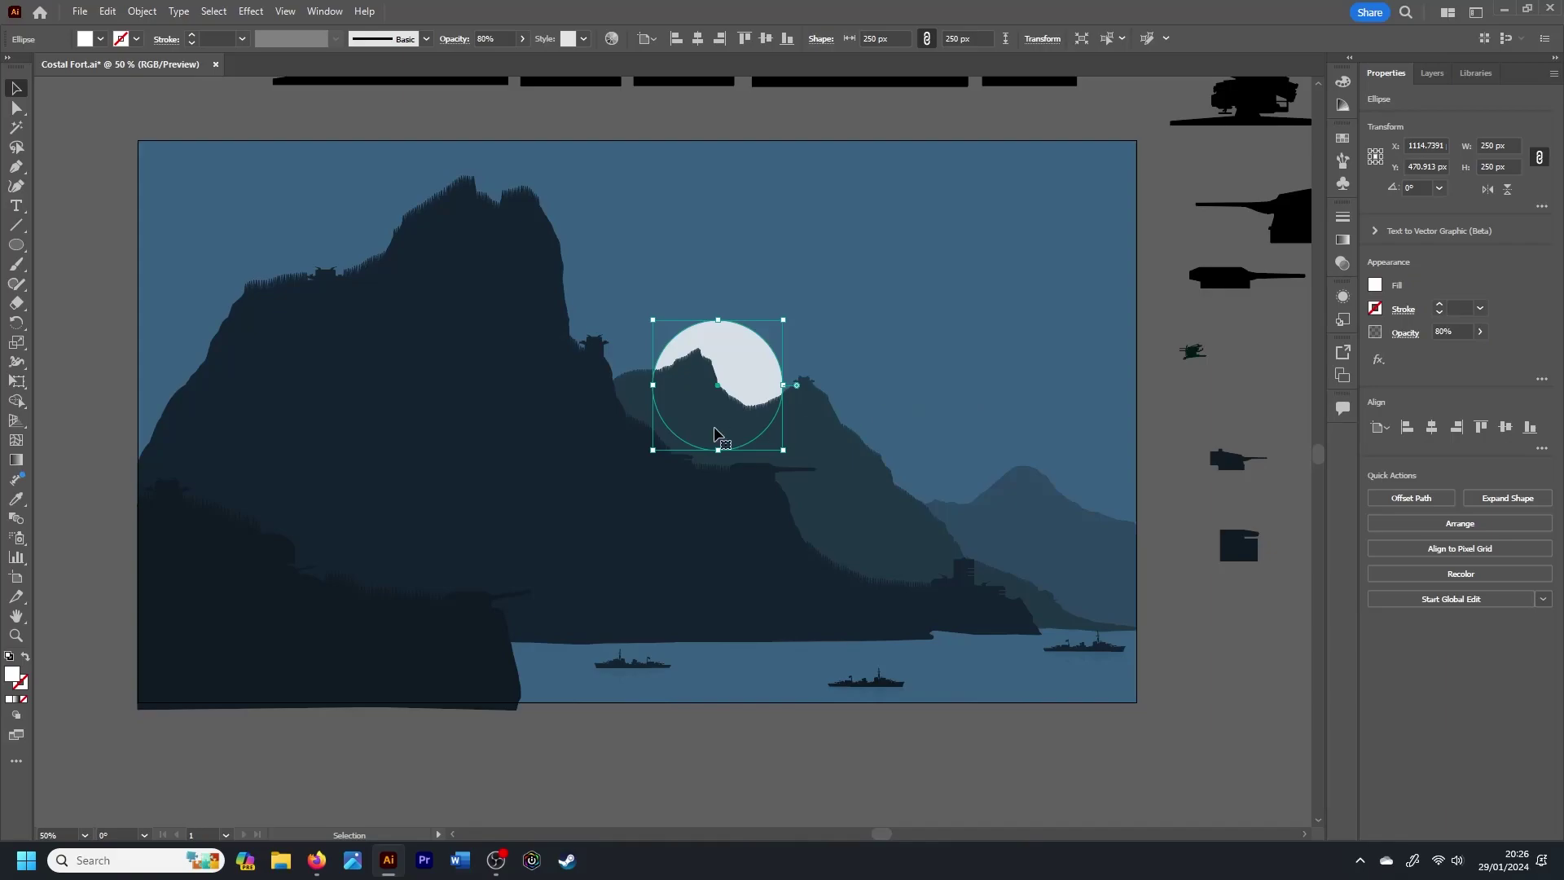
Step: Resize the circle to 300 px, move it behind the ridge, and lower its opacity to 40%
{"action": "left_click_drag", "start_coordinate": [716, 436], "coordinate": [623, 403]}
{"action": "type", "text": "300"}
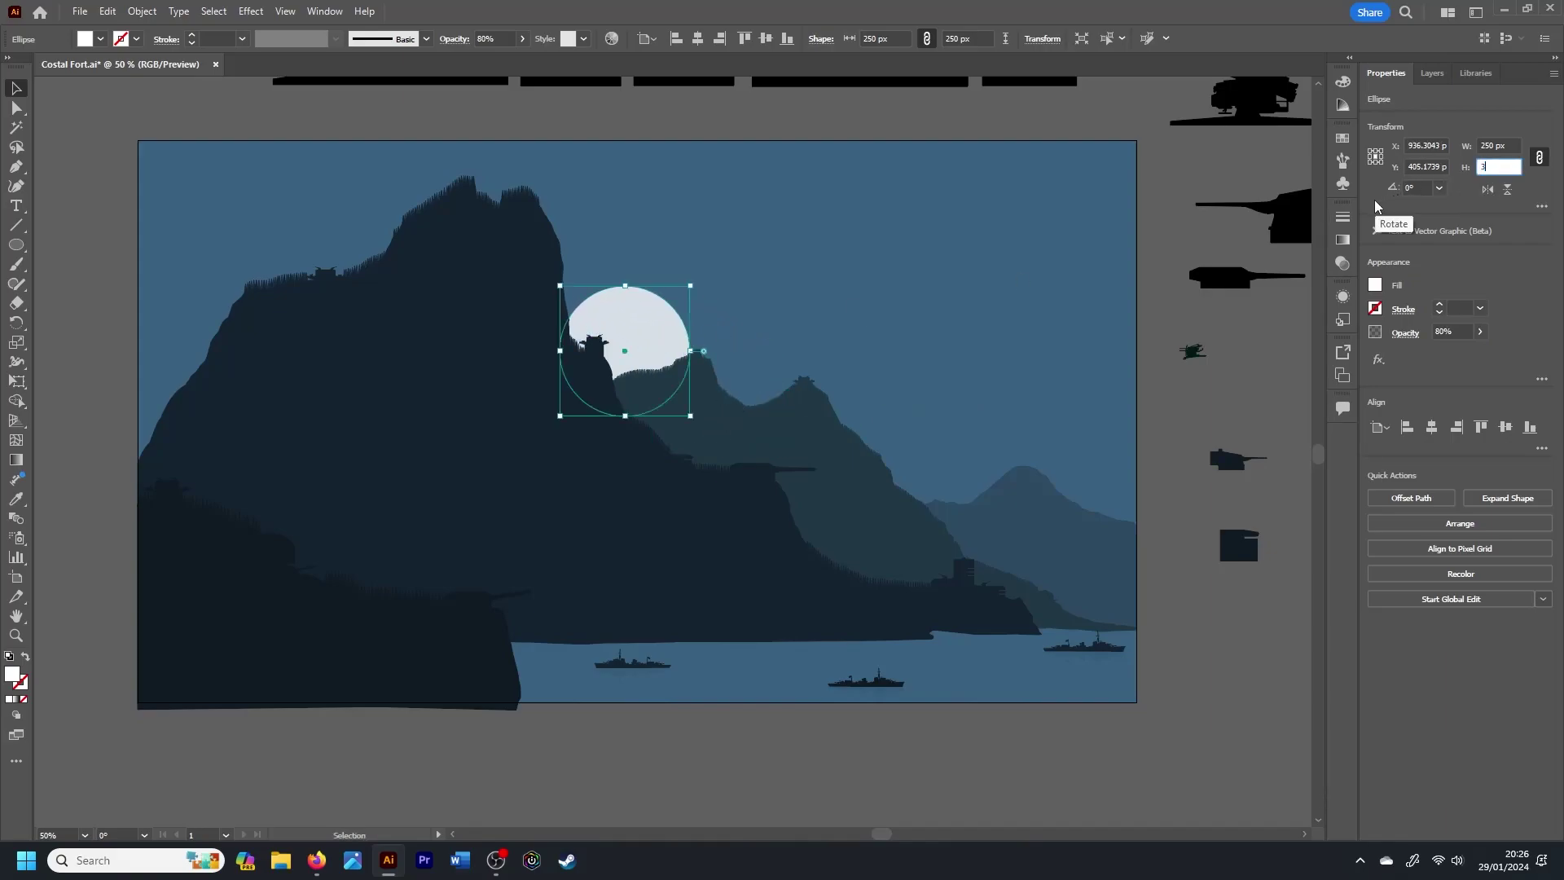
{"action": "key", "text": "Return"}
{"action": "left_click", "coordinate": [1454, 331]}
{"action": "type", "text": "60"}
{"action": "key", "text": "Return"}
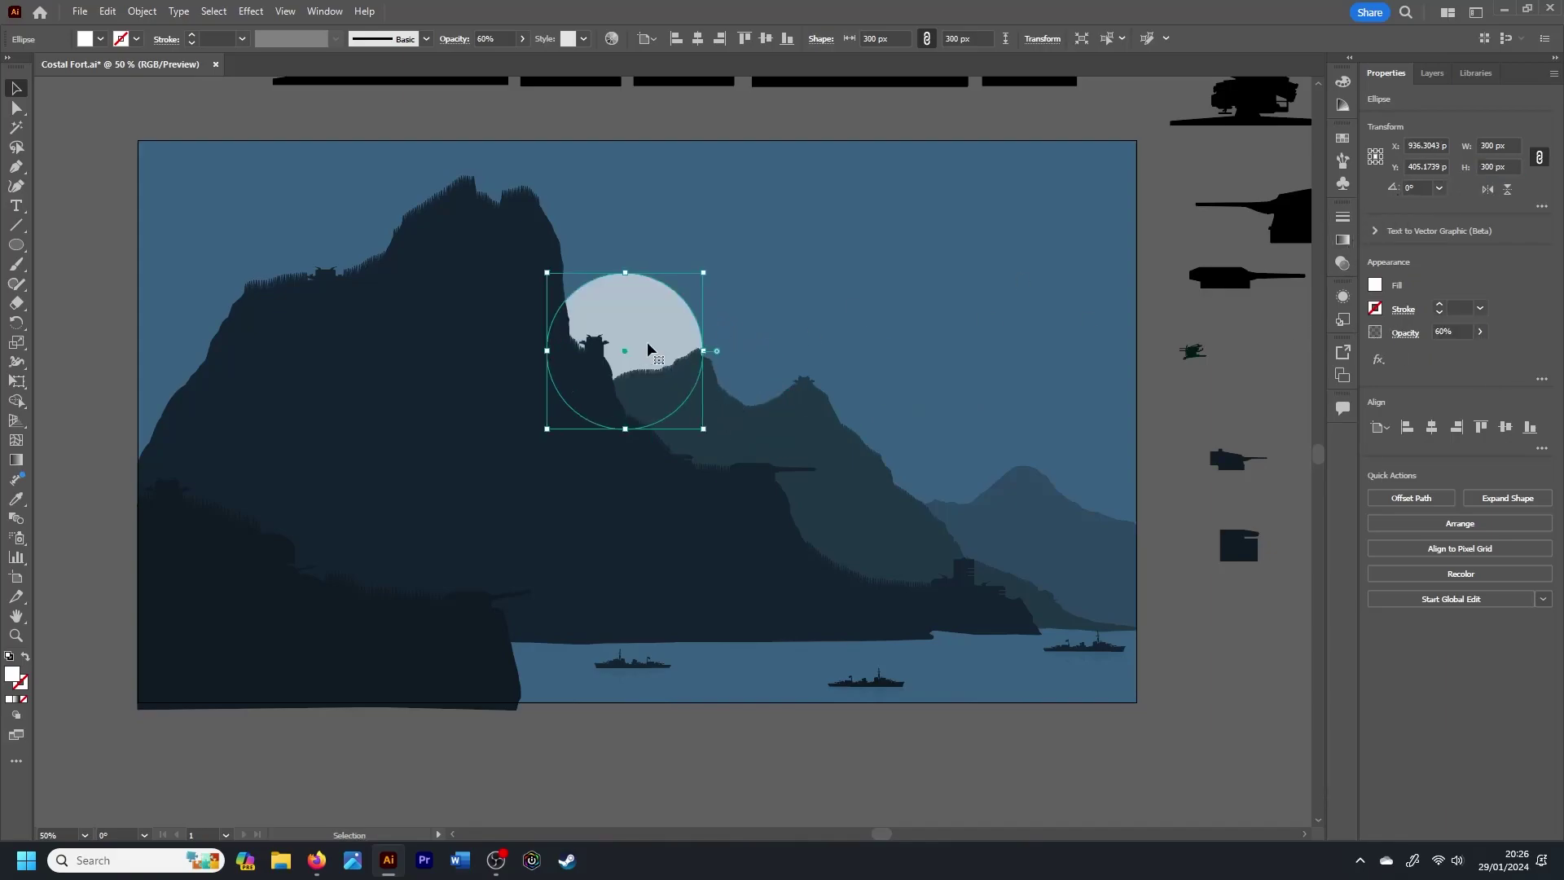
{"action": "mouse_move", "coordinate": [642, 339]}
{"action": "left_mouse_down"}
{"action": "mouse_move", "coordinate": [668, 364]}
{"action": "mouse_move", "coordinate": [643, 349]}
{"action": "left_mouse_up"}
{"action": "type", "text": "4"}
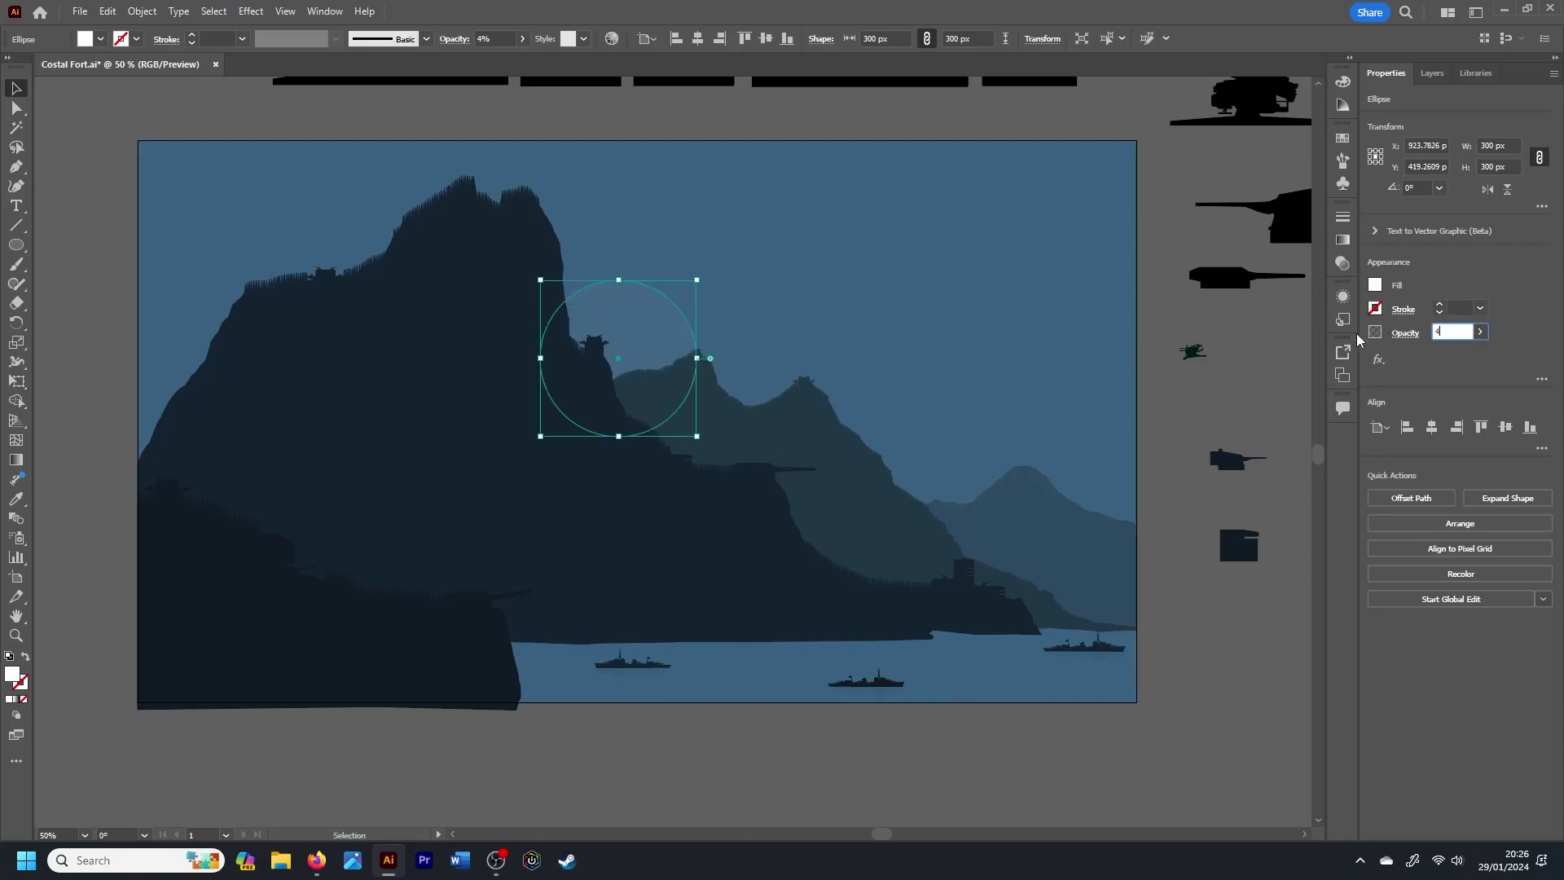
{"action": "type", "text": "0"}
{"action": "left_click", "coordinate": [1219, 422]}
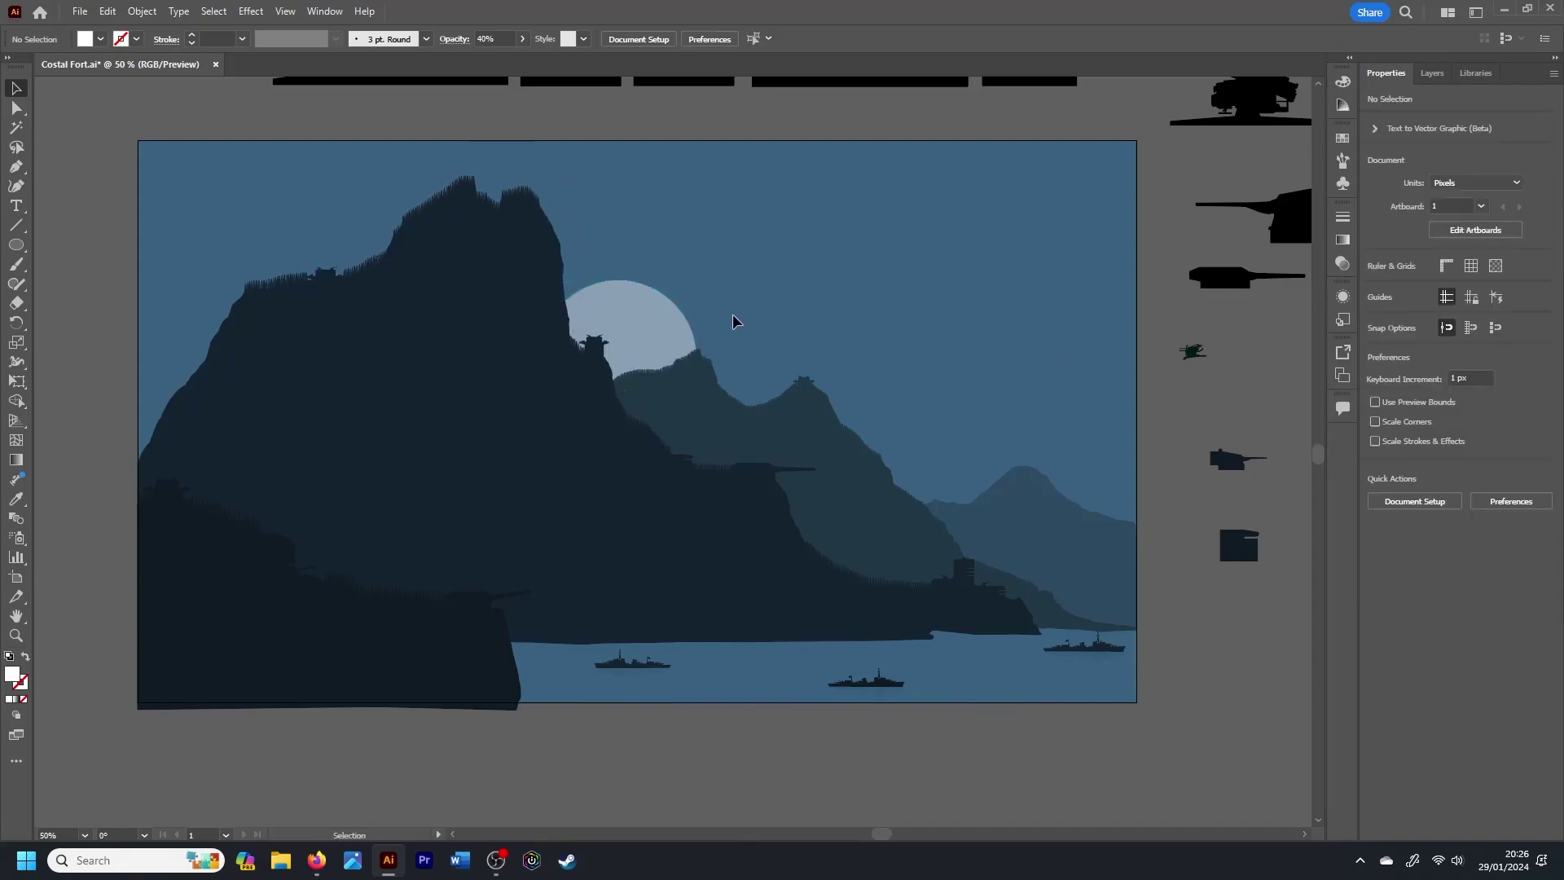
{"action": "left_click", "coordinate": [668, 322]}
{"action": "key", "text": "ctrl+equal"}
{"action": "key", "text": "ctrl+equal"}
{"action": "key", "text": "ctrl+equal"}
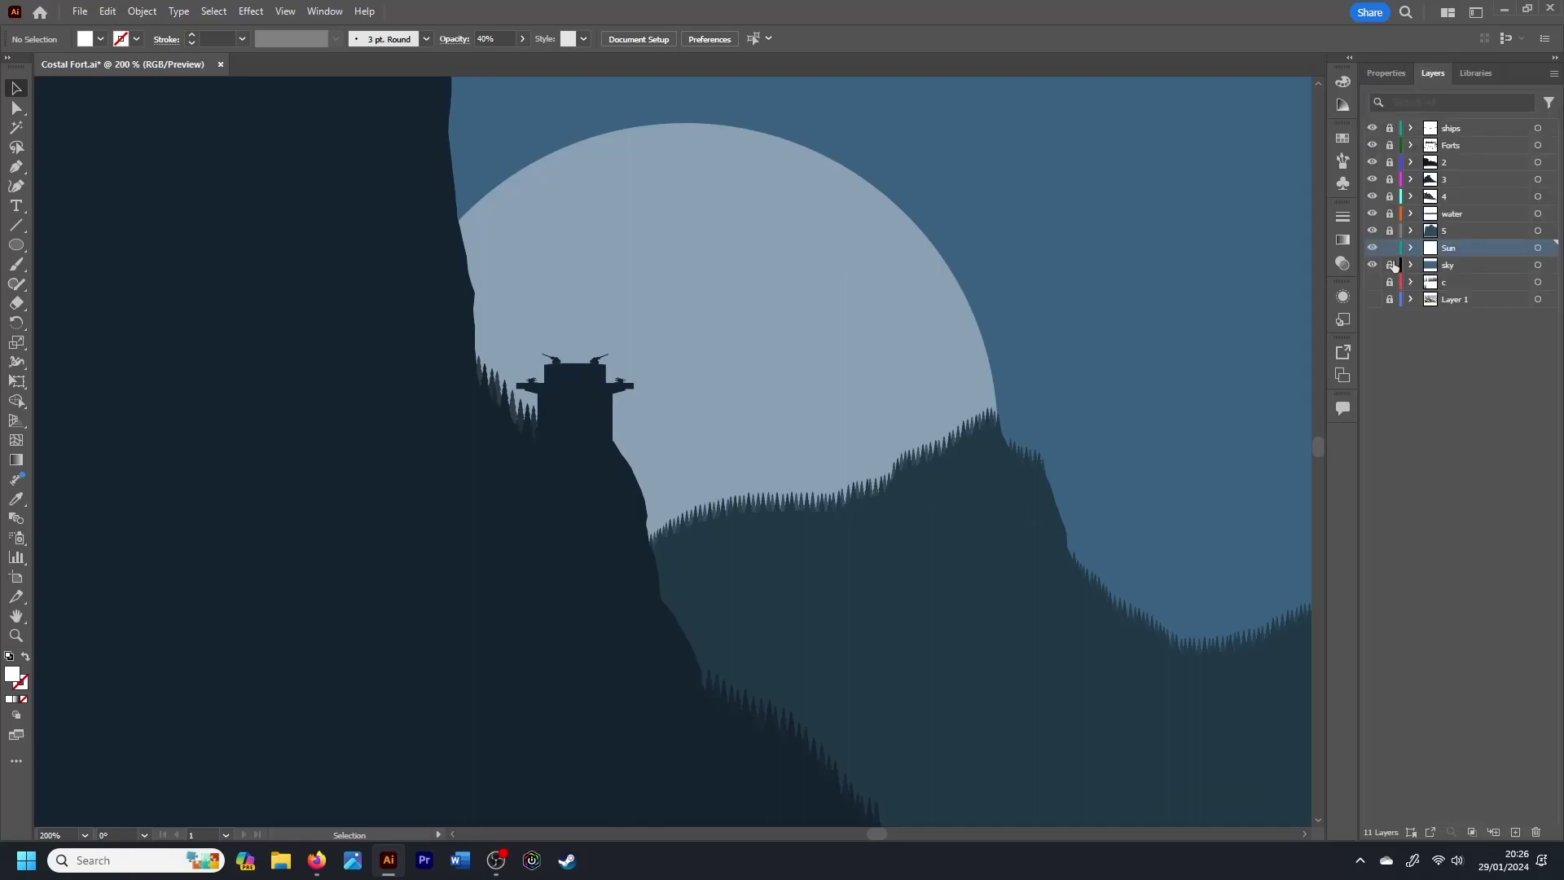
Step: Add a new birds layer above the Sun layer
{"action": "left_click", "coordinate": [1553, 73]}
{"action": "left_click", "coordinate": [1430, 86]}
{"action": "type", "text": "birds"}
{"action": "key", "text": "Return"}
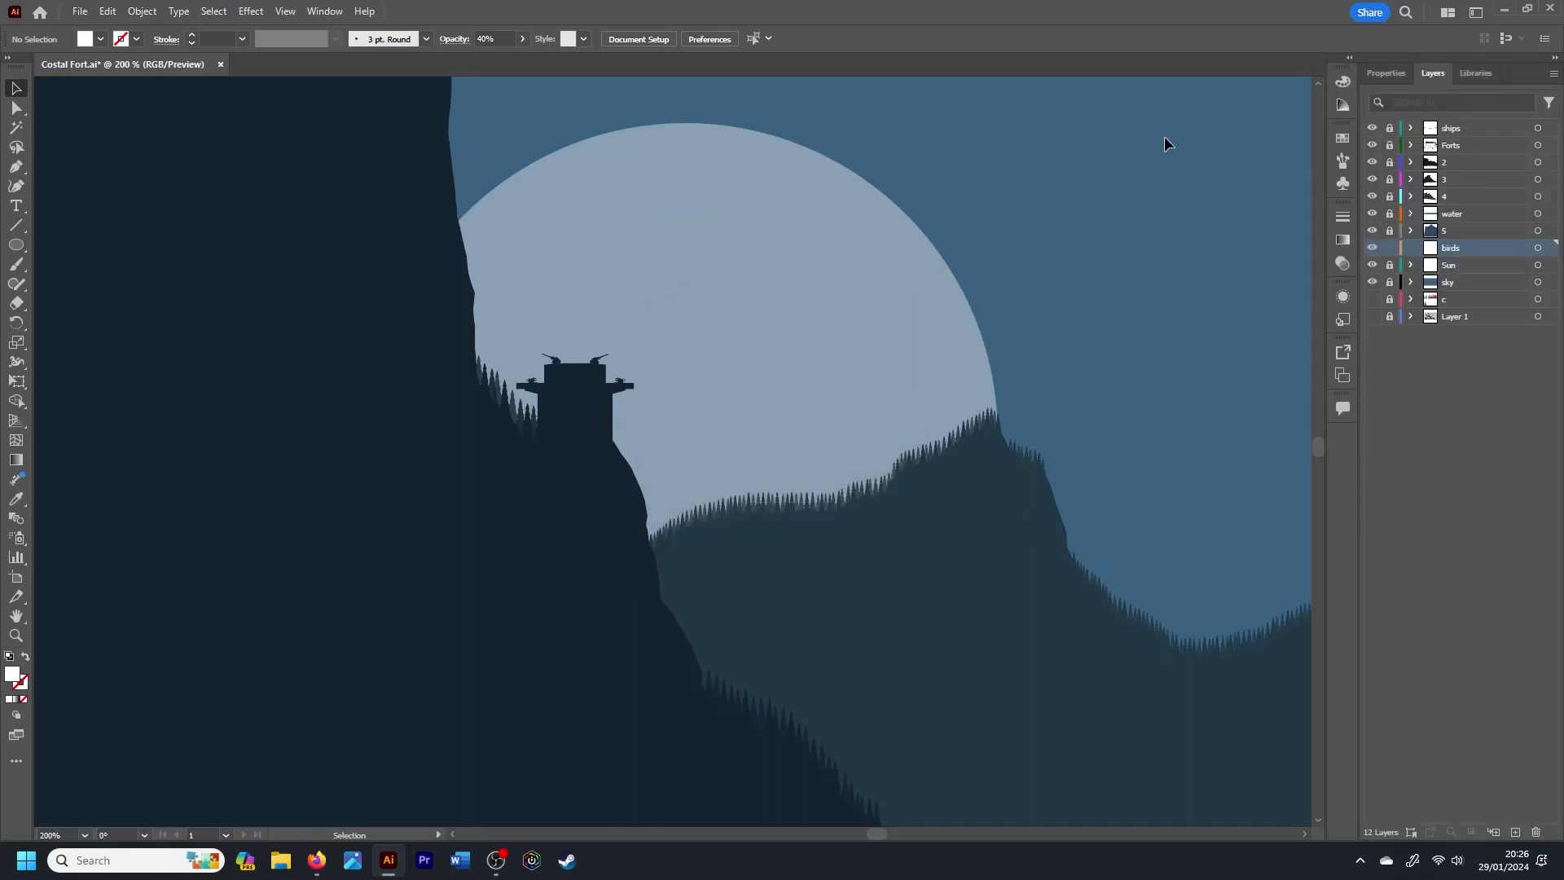
Step: Try a Geese flock from the Bird Flocks library beside the fort, then delete it
{"action": "left_click", "coordinate": [1476, 72]}
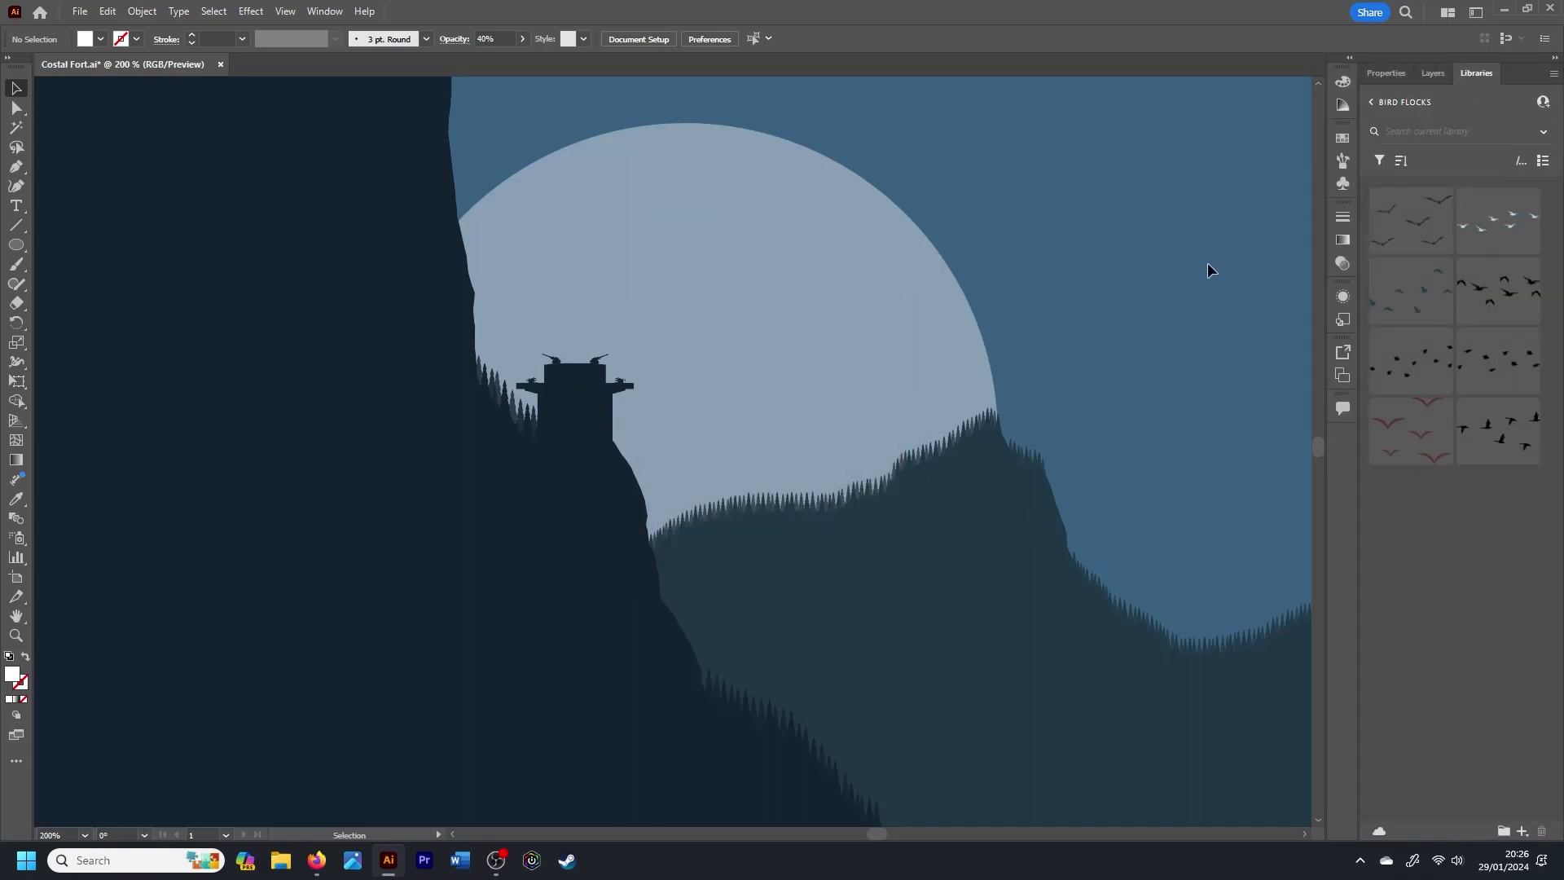
{"action": "right_click", "coordinate": [1496, 432]}
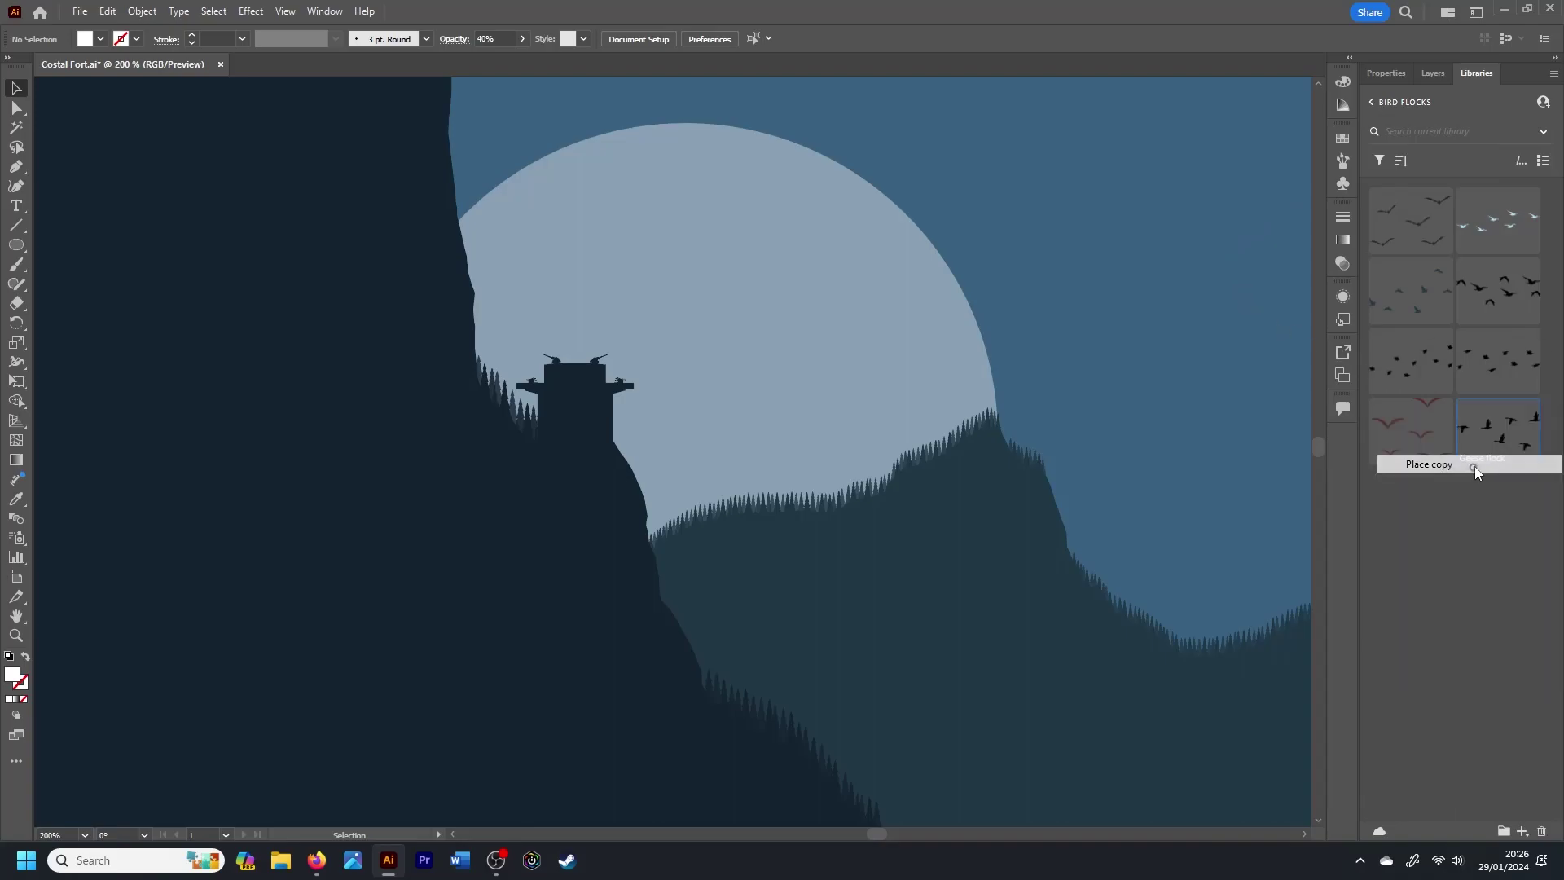
{"action": "left_click", "coordinate": [1474, 466]}
{"action": "type", "text": "5"}
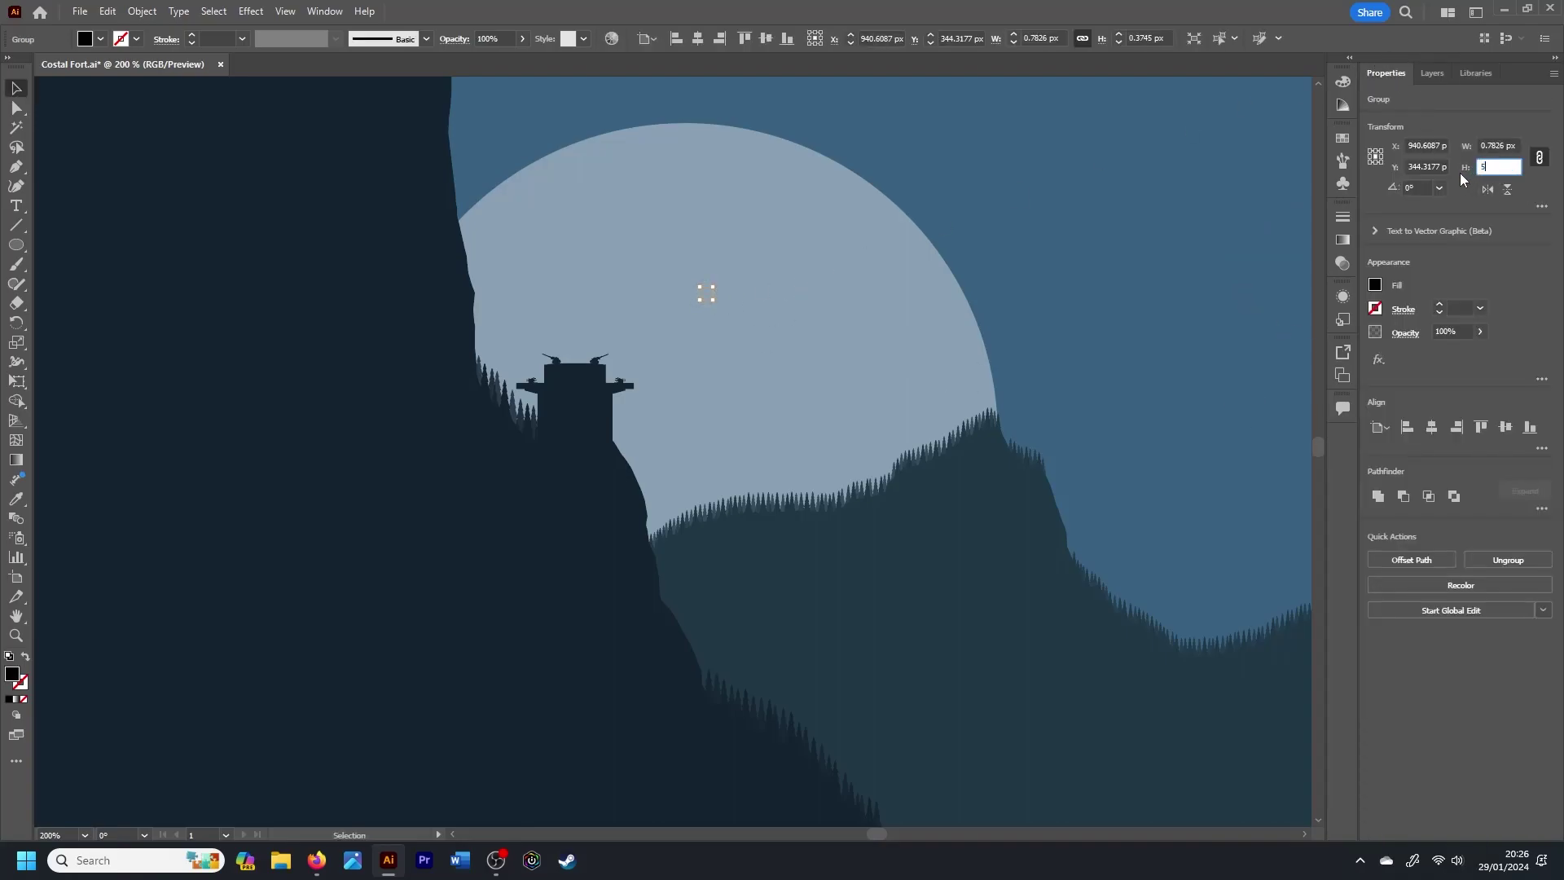
{"action": "type", "text": "0"}
{"action": "key", "text": "Return"}
{"action": "left_click_drag", "start_coordinate": [751, 268], "coordinate": [838, 389]}
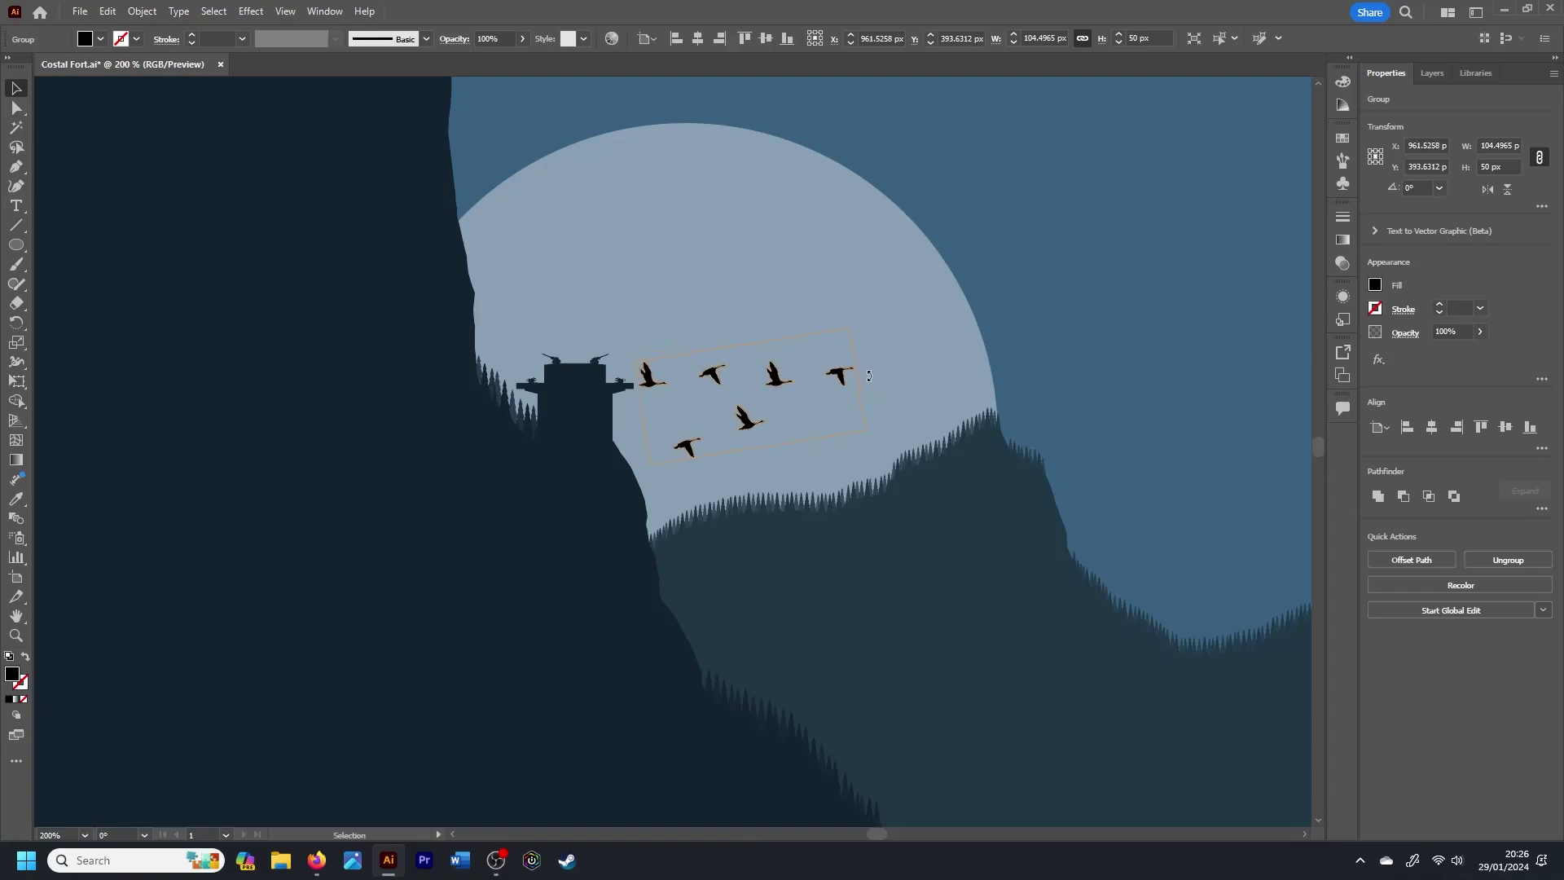
{"action": "key", "text": "Delete"}
Step: Place the Birds 3 flock over the moon at 40 px tall
{"action": "left_click", "coordinate": [1478, 75]}
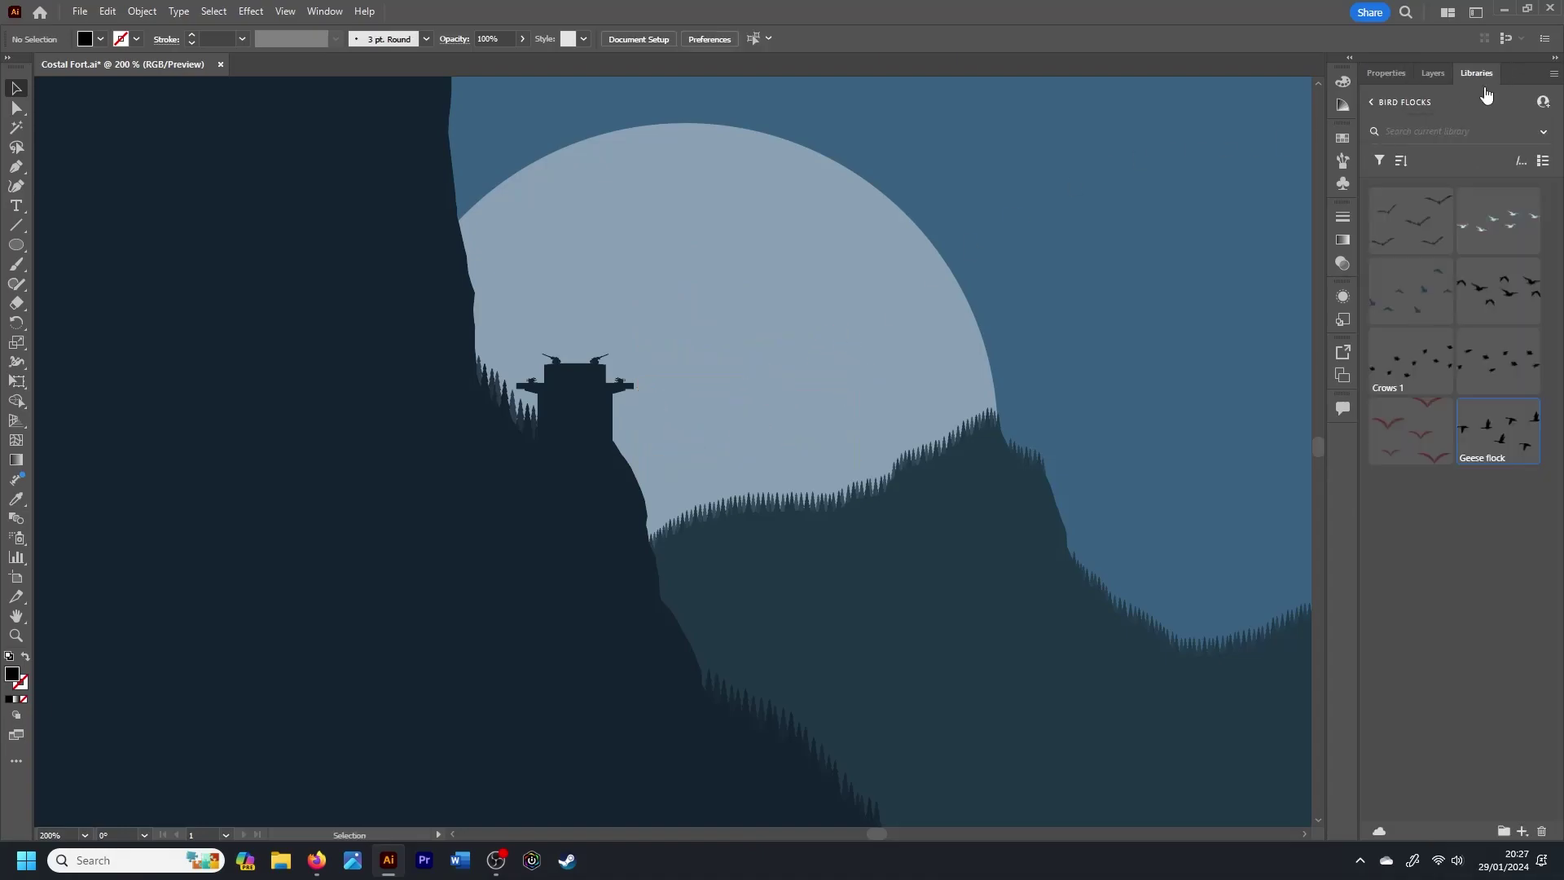
{"action": "right_click", "coordinate": [1385, 291]}
{"action": "left_click", "coordinate": [1409, 346]}
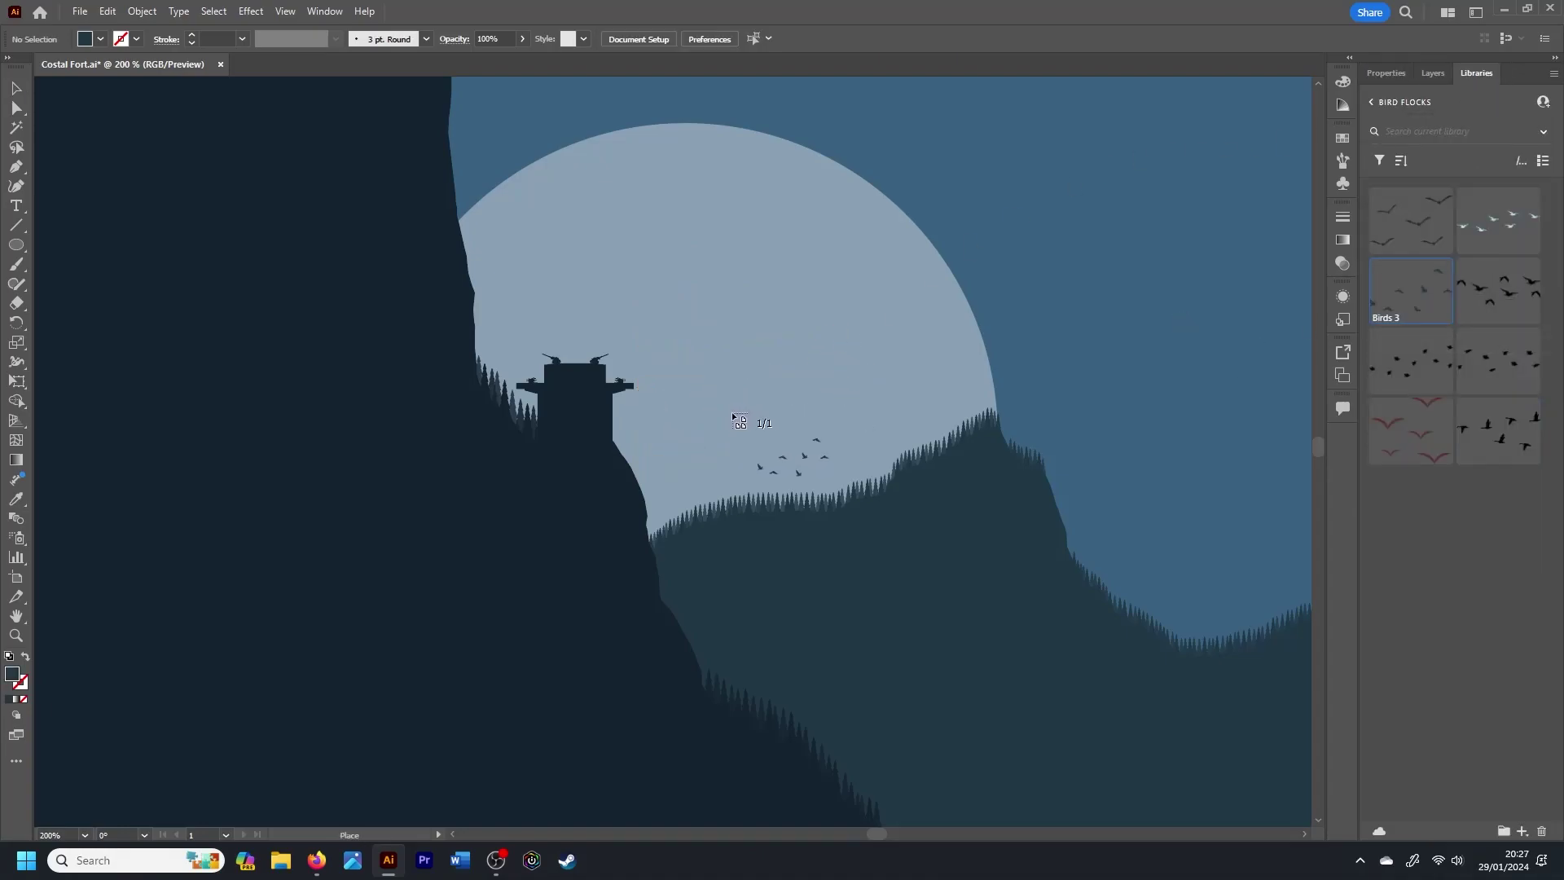
{"action": "left_click_drag", "start_coordinate": [726, 405], "coordinate": [945, 519]}
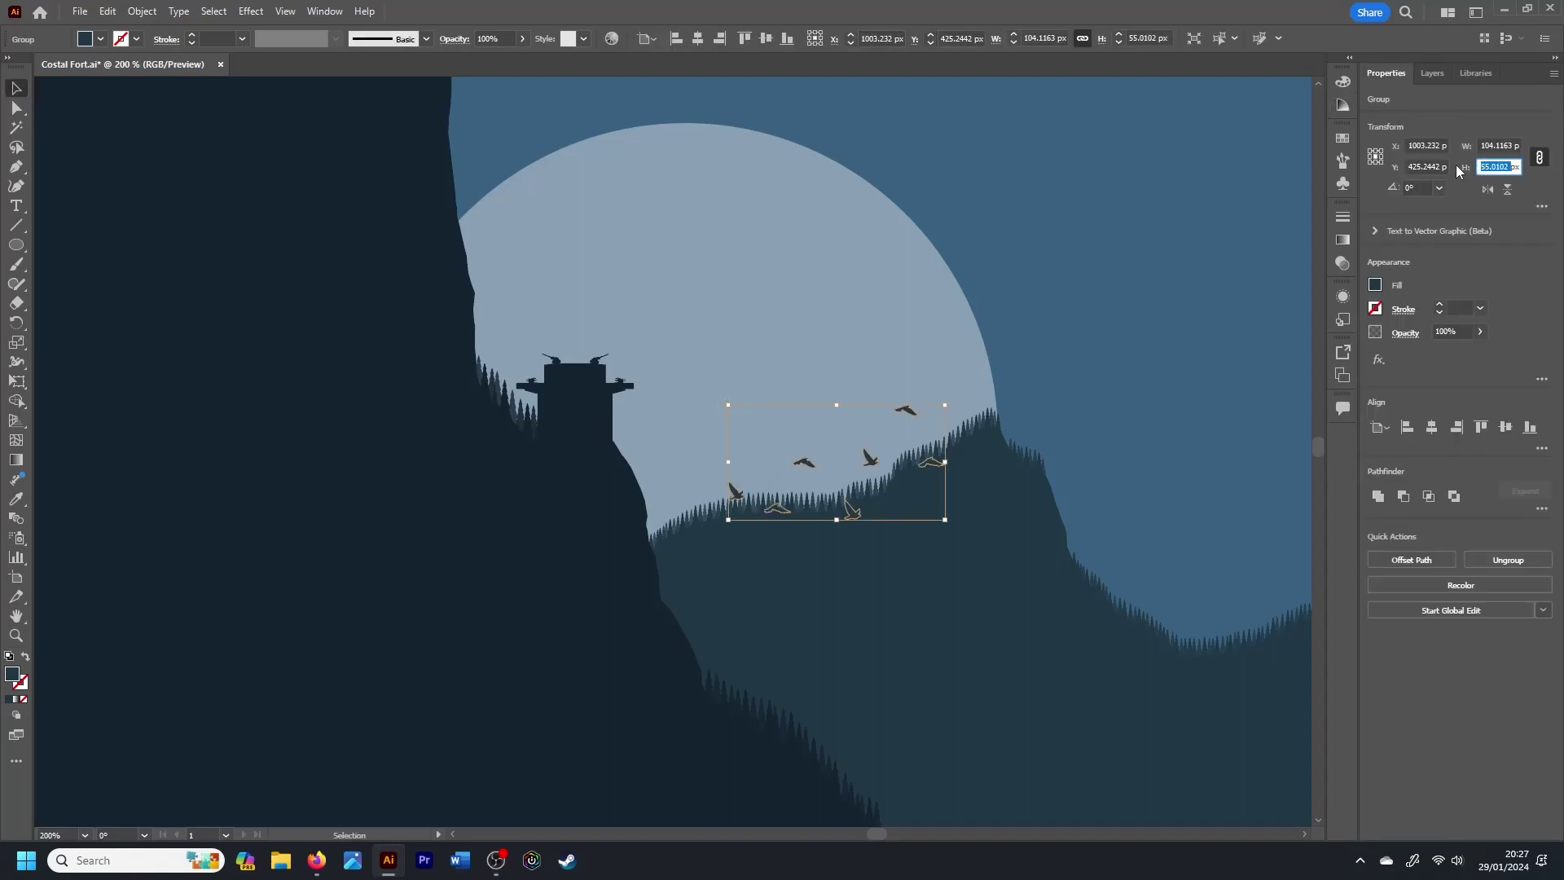
{"action": "type", "text": "40"}
{"action": "key", "text": "Return"}
{"action": "key", "text": "i"}
{"action": "key", "text": "v"}
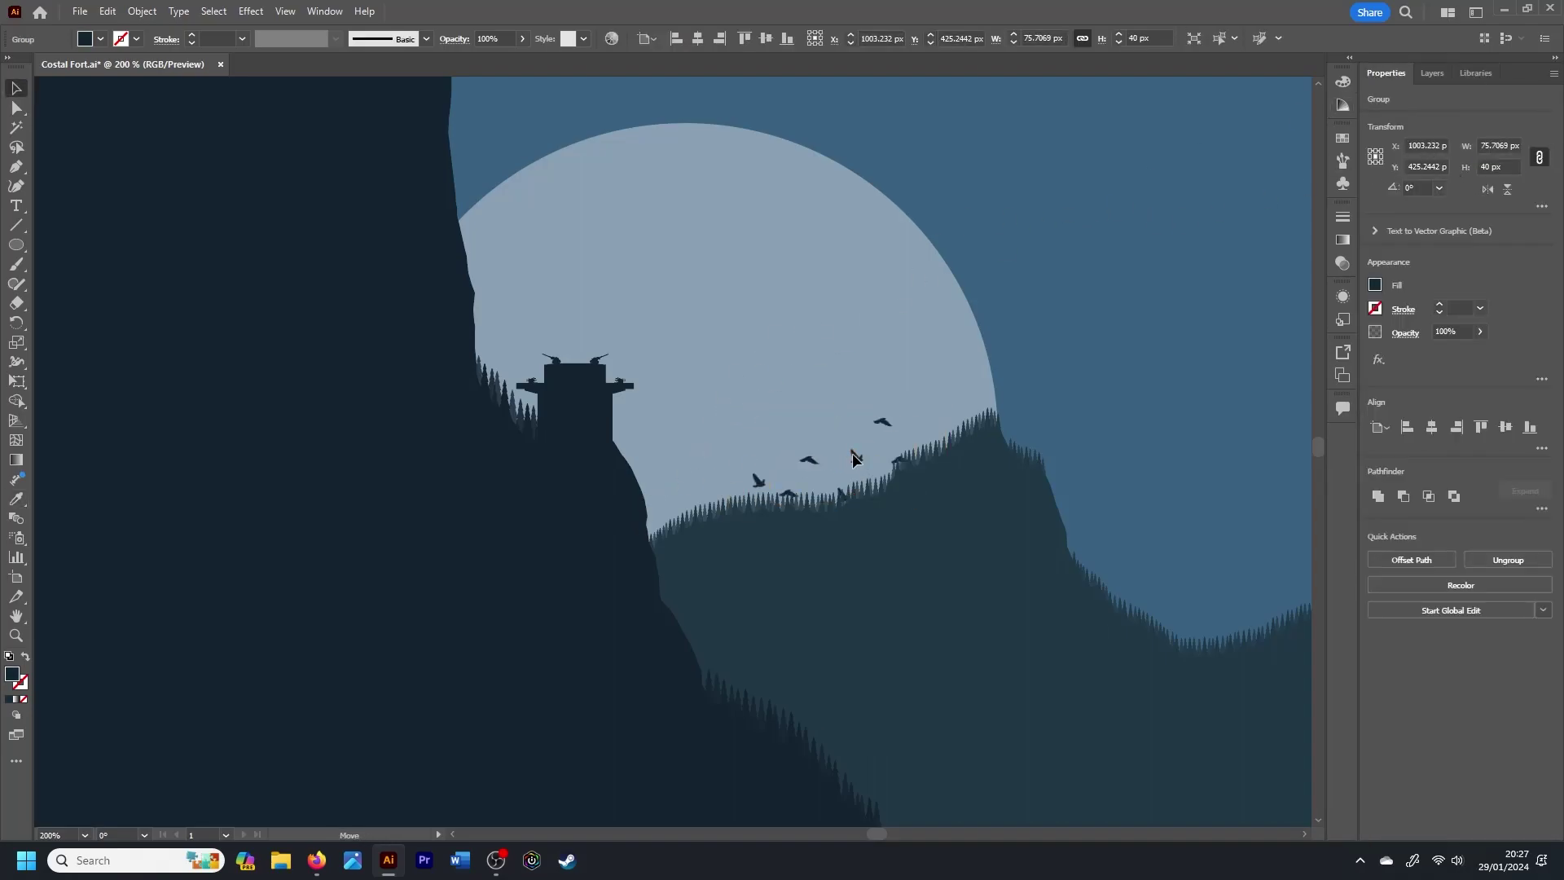
Step: Move the flock toward the fort and set its opacity to 50%
{"action": "left_click_drag", "start_coordinate": [848, 494], "coordinate": [731, 456]}
{"action": "left_click", "coordinate": [1454, 332]}
{"action": "type", "text": "50"}
{"action": "key", "text": "Return"}
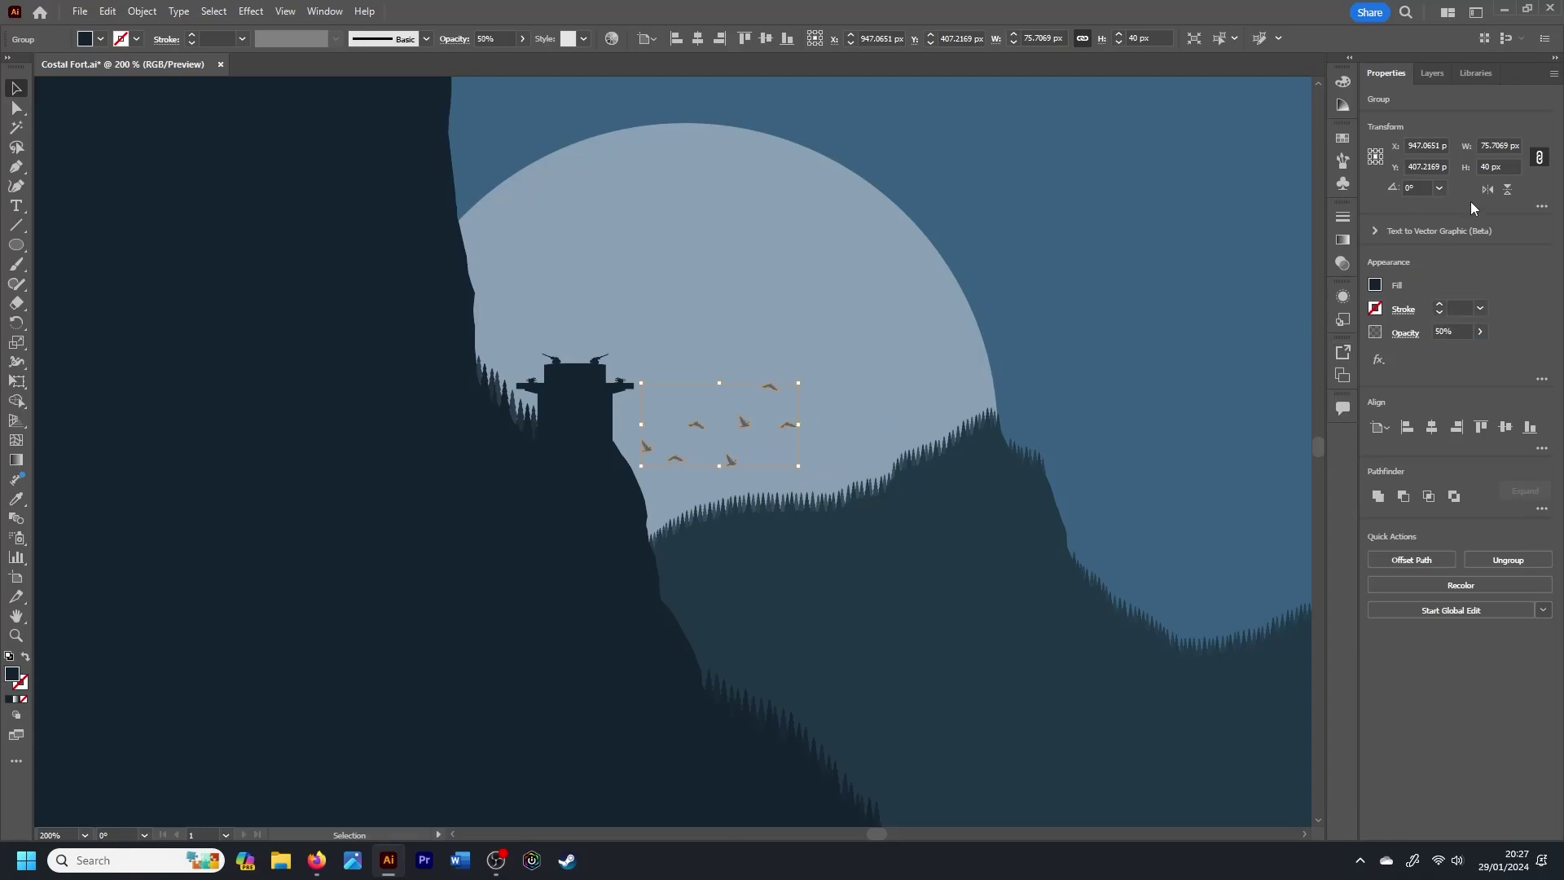
Step: Fine-tune the flock's height and nudge it up-left above the fort
{"action": "left_click", "coordinate": [1497, 166]}
{"action": "type", "text": "20"}
{"action": "key", "text": "Return"}
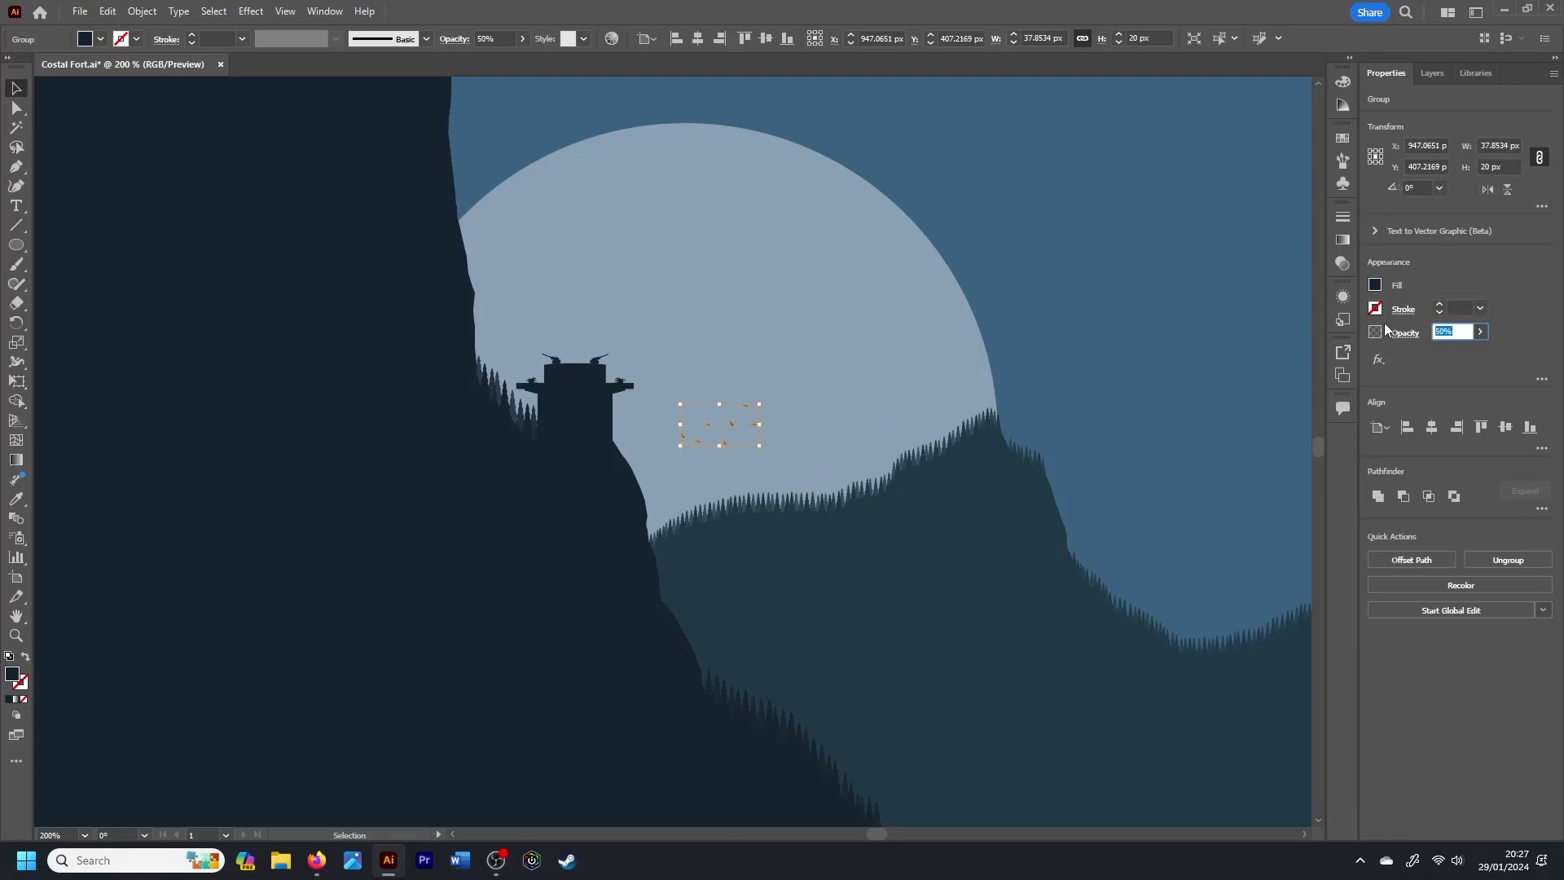
{"action": "left_click_drag", "start_coordinate": [735, 417], "coordinate": [701, 359]}
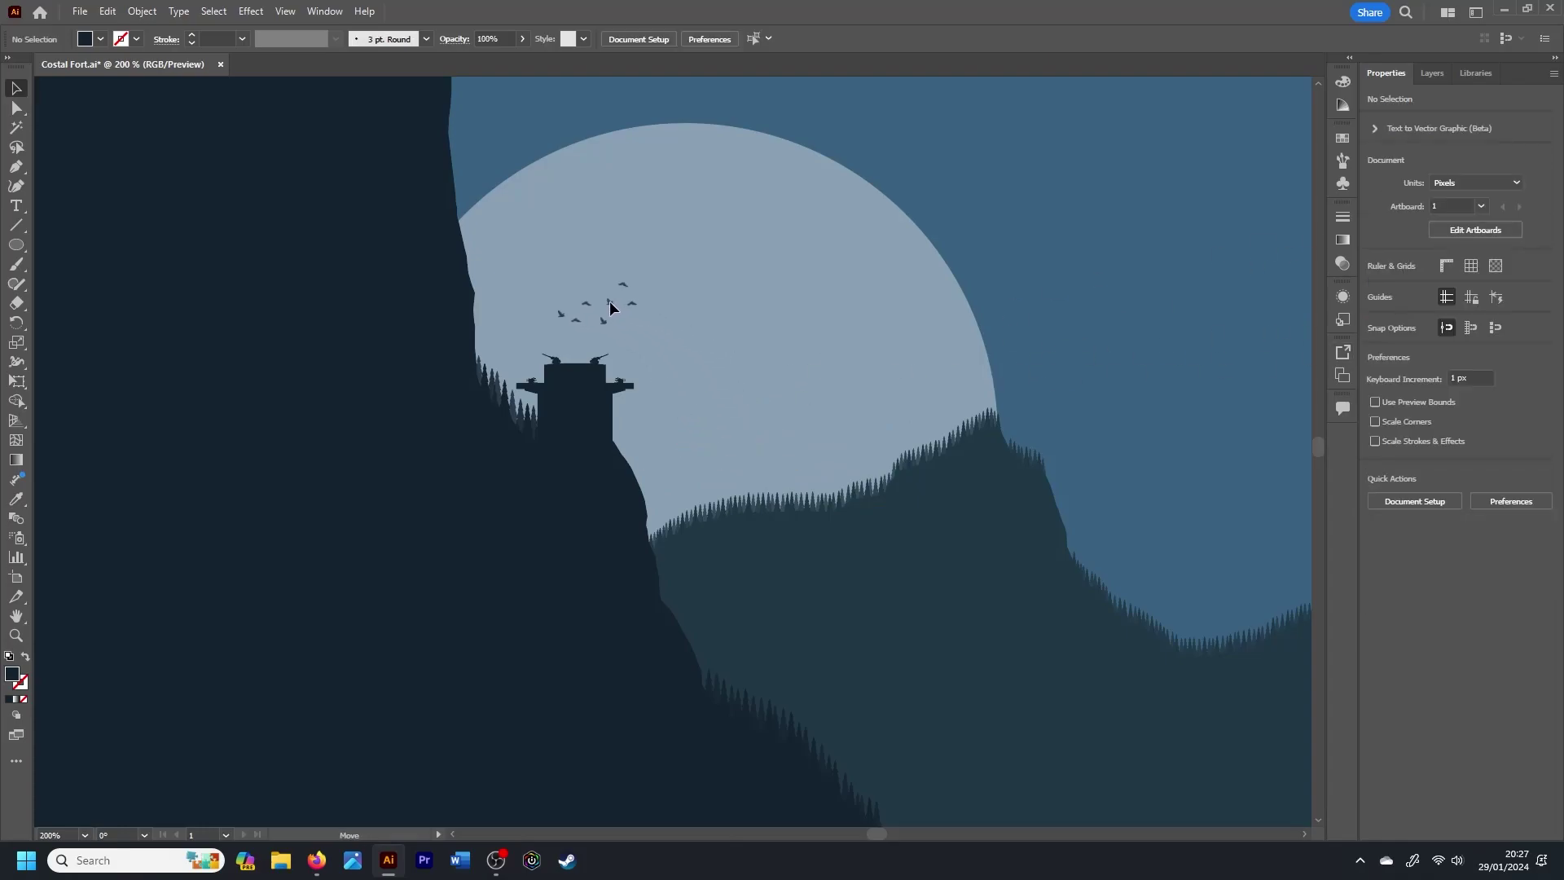
{"action": "left_click_drag", "start_coordinate": [610, 307], "coordinate": [580, 300]}
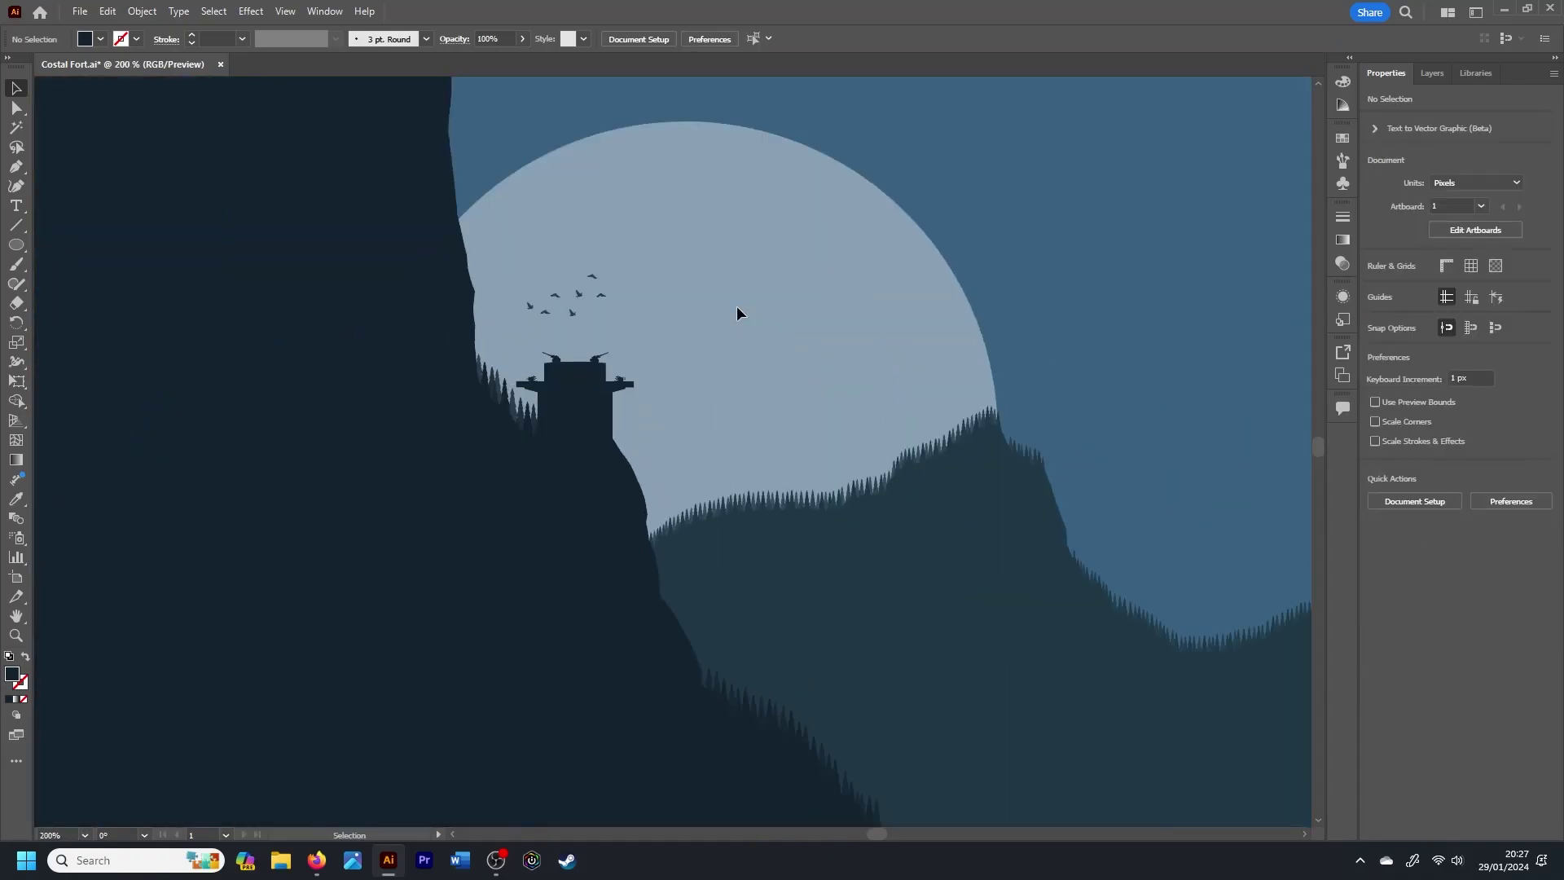
{"action": "key", "text": "ctrl+z"}
{"action": "type", "text": "40"}
{"action": "key", "text": "Return"}
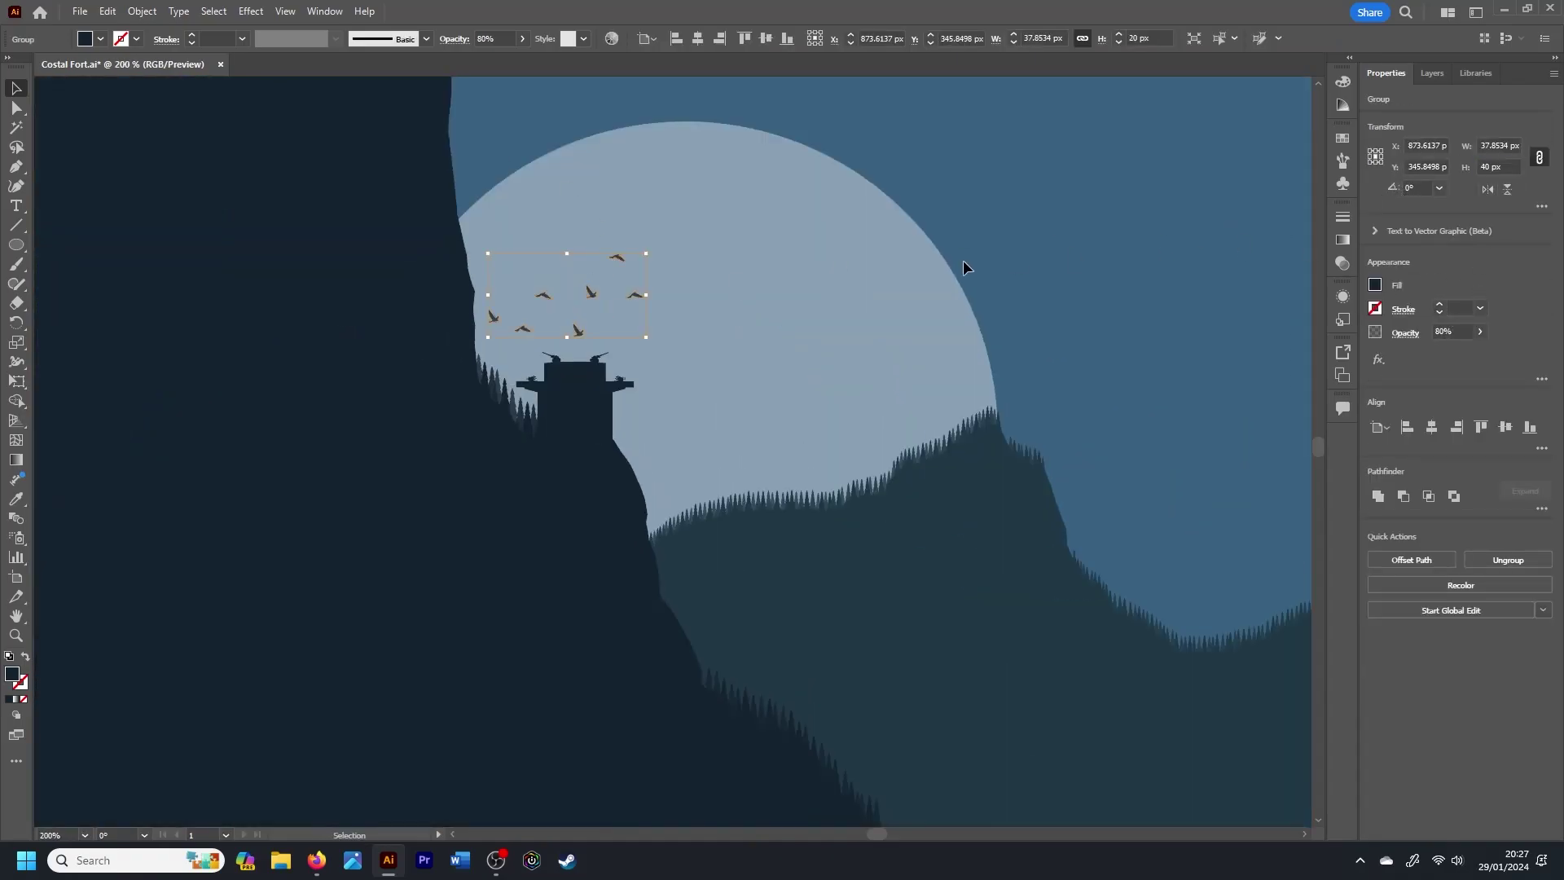
{"action": "key", "text": "ctrl+shift+a"}
{"action": "key", "text": "ctrl+minus"}
{"action": "key", "text": "ctrl+minus"}
{"action": "key", "text": "ctrl+minus"}
{"action": "key", "text": "ctrl+minus"}
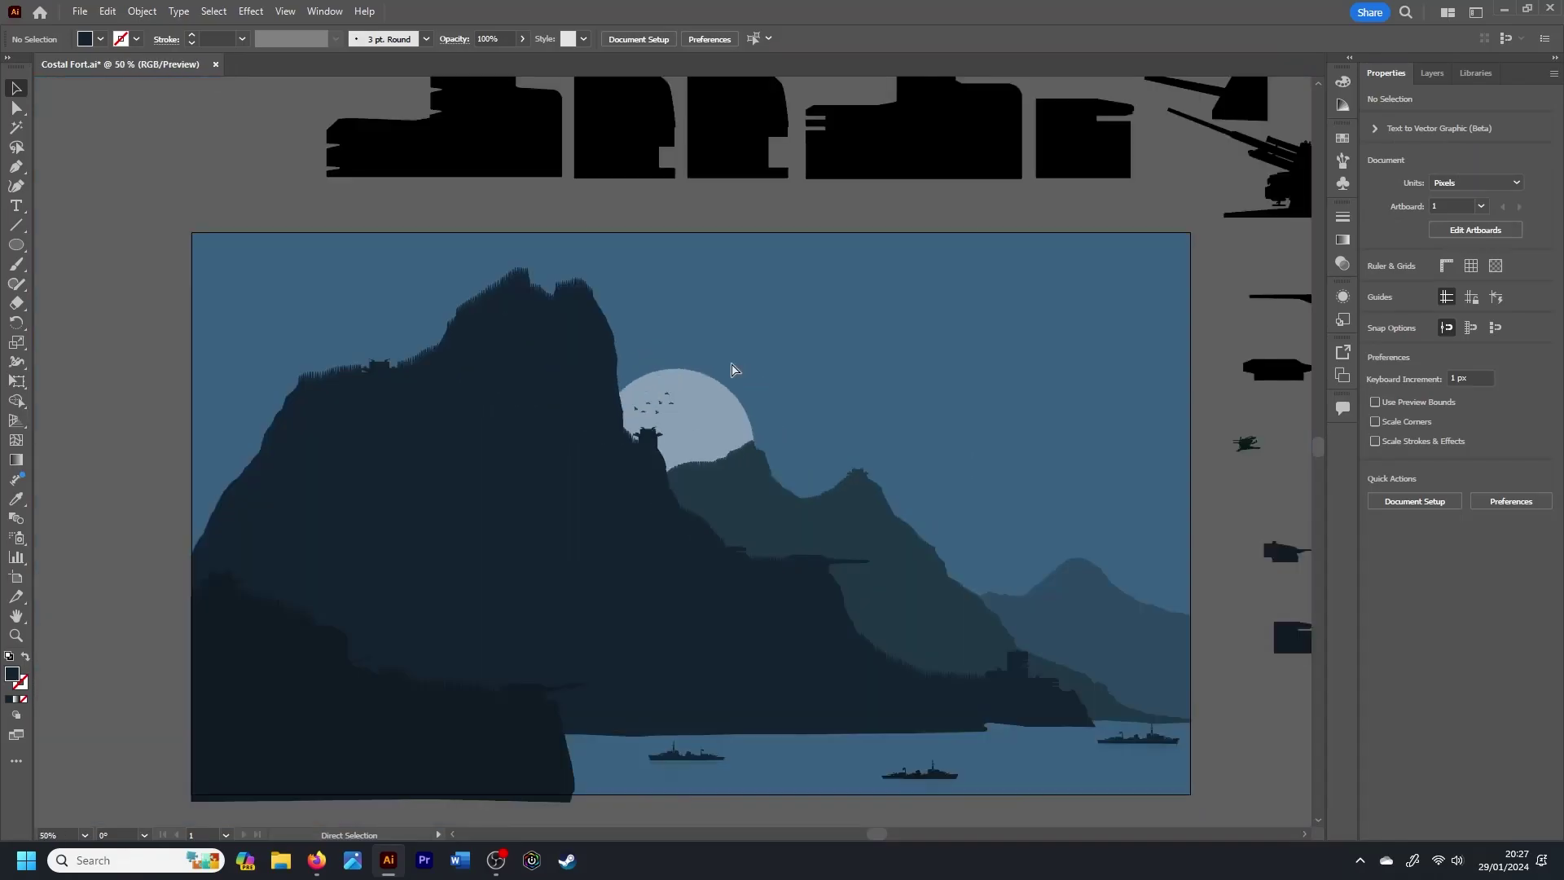
Step: Open the WAR asset library and browse down to the plane graphics
{"action": "scroll", "coordinate": [1319, 453], "scroll_direction": "down", "scroll_amount": 2}
{"action": "left_click_drag", "start_coordinate": [876, 834], "coordinate": [877, 834]}
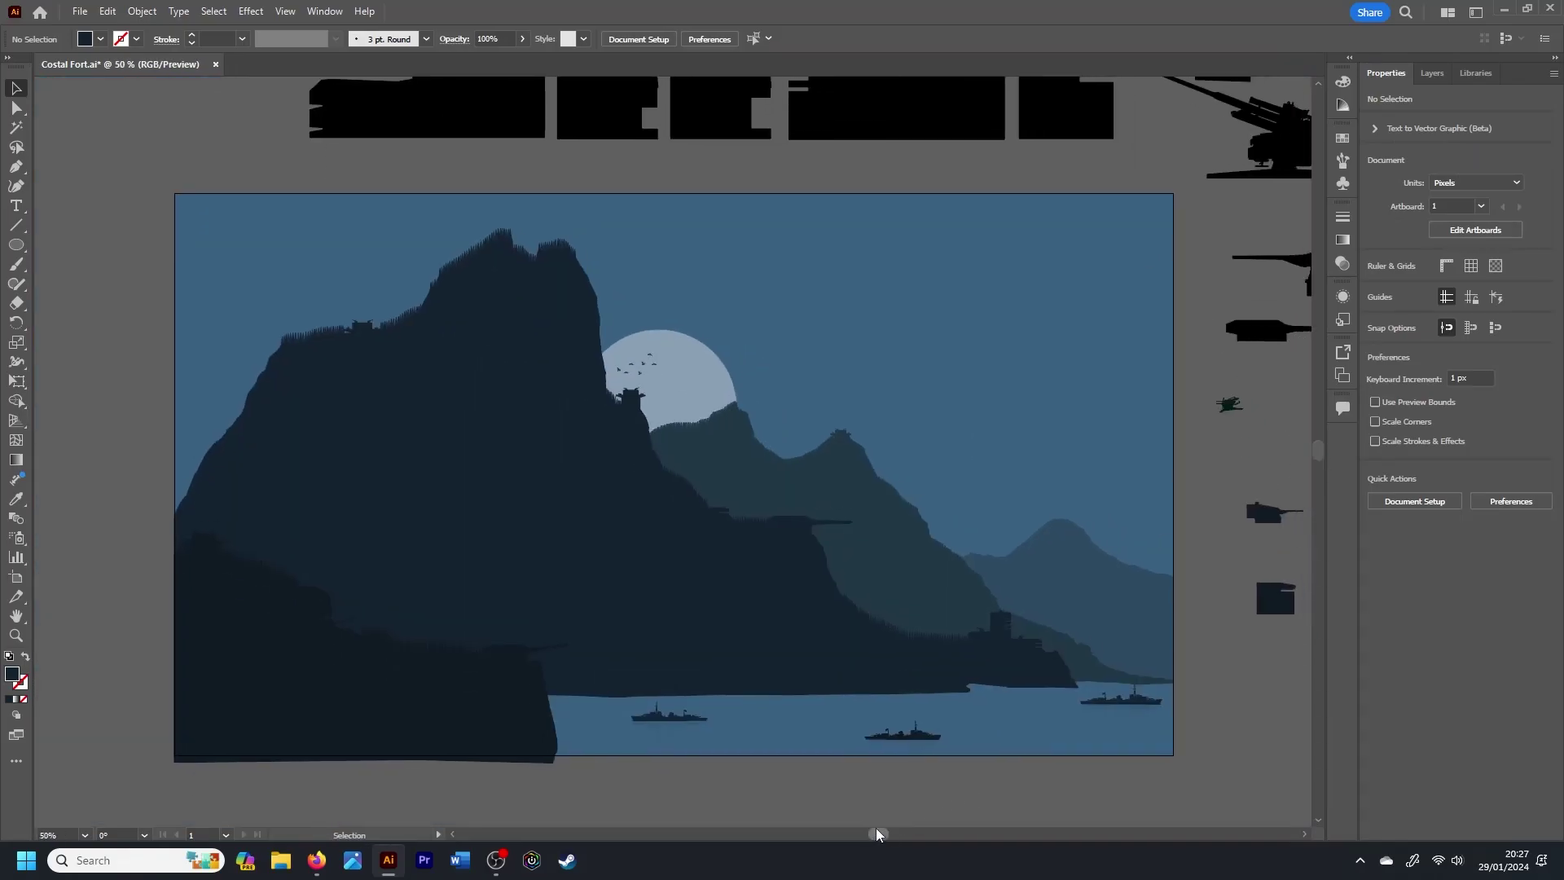
{"action": "left_click", "coordinate": [1474, 72]}
{"action": "left_click", "coordinate": [1433, 224]}
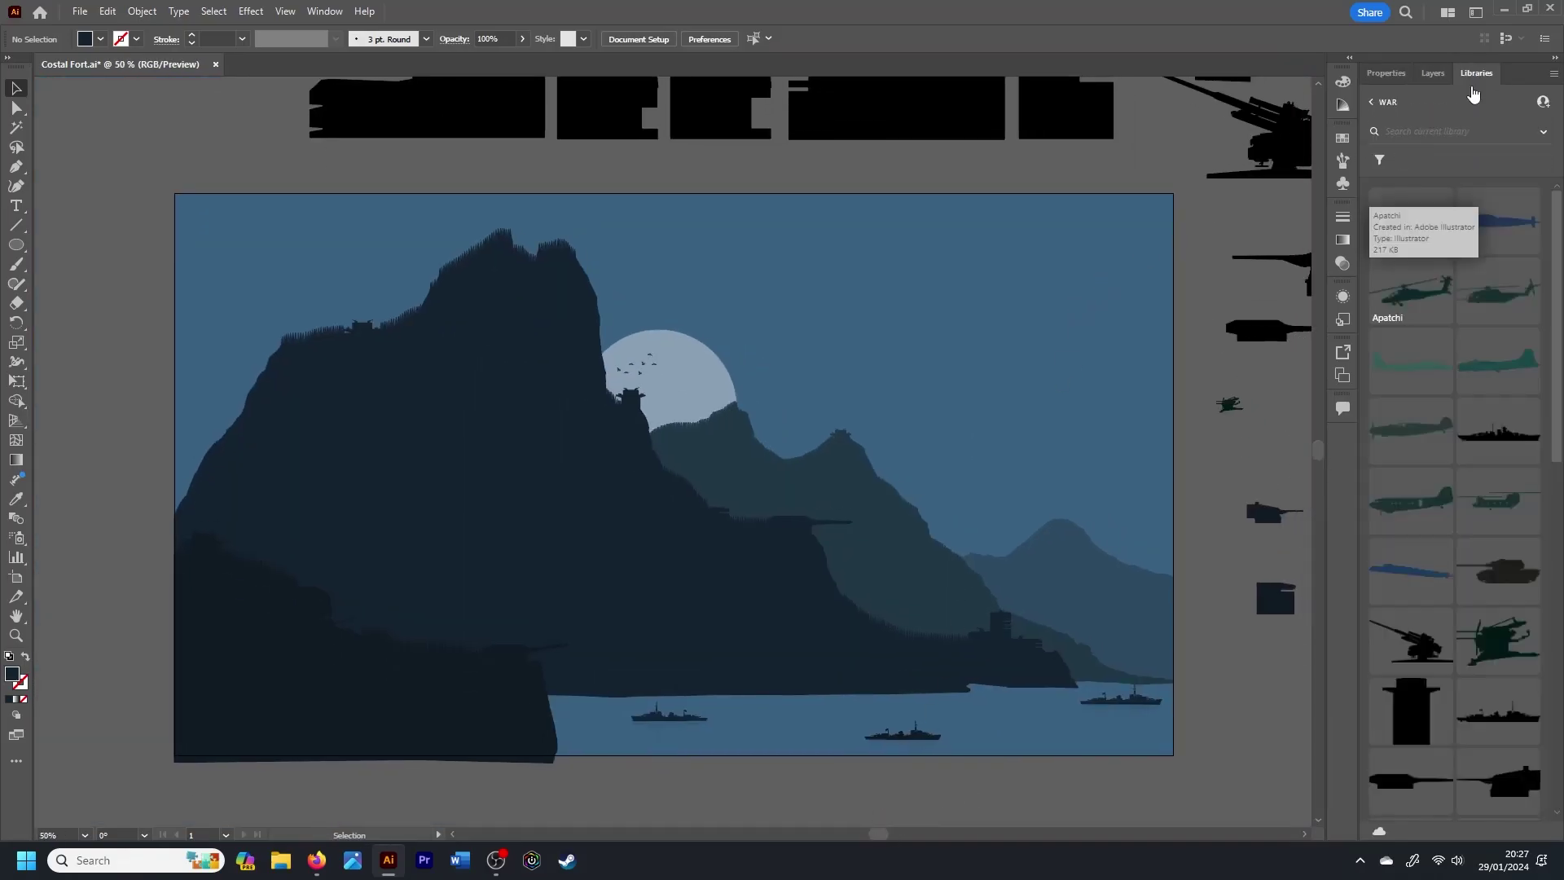
{"action": "scroll", "coordinate": [1453, 488], "scroll_direction": "down", "scroll_amount": 2}
{"action": "scroll", "coordinate": [1454, 489], "scroll_direction": "down", "scroll_amount": 2}
{"action": "scroll", "coordinate": [1454, 488], "scroll_direction": "down", "scroll_amount": 2}
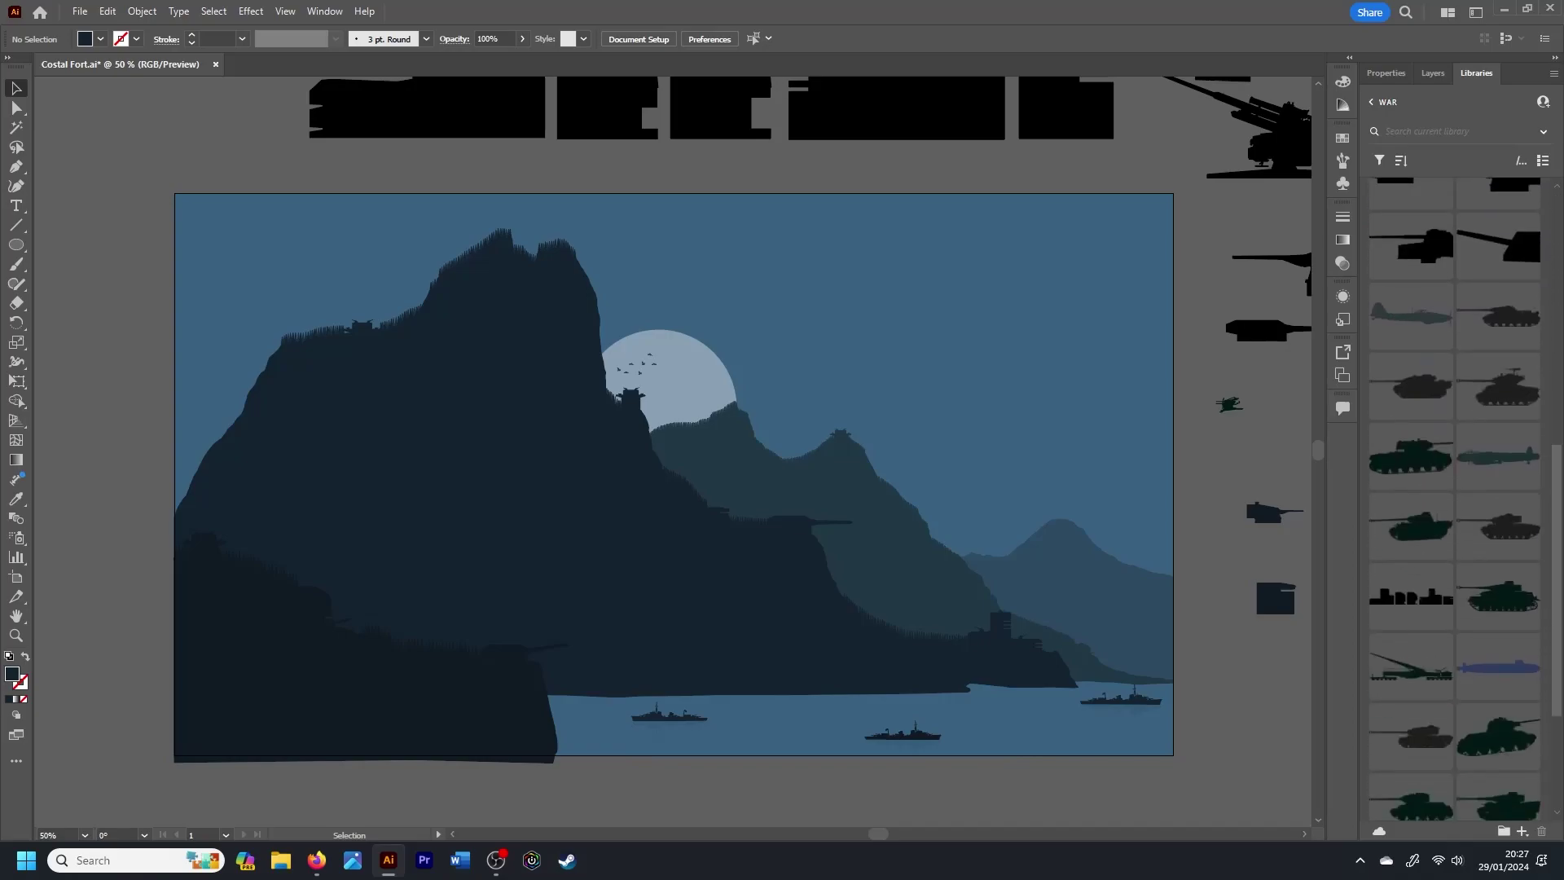
{"action": "scroll", "coordinate": [1454, 489], "scroll_direction": "down", "scroll_amount": 1}
{"action": "scroll", "coordinate": [1454, 489], "scroll_direction": "down", "scroll_amount": 1}
{"action": "scroll", "coordinate": [1474, 652], "scroll_direction": "down", "scroll_amount": 2}
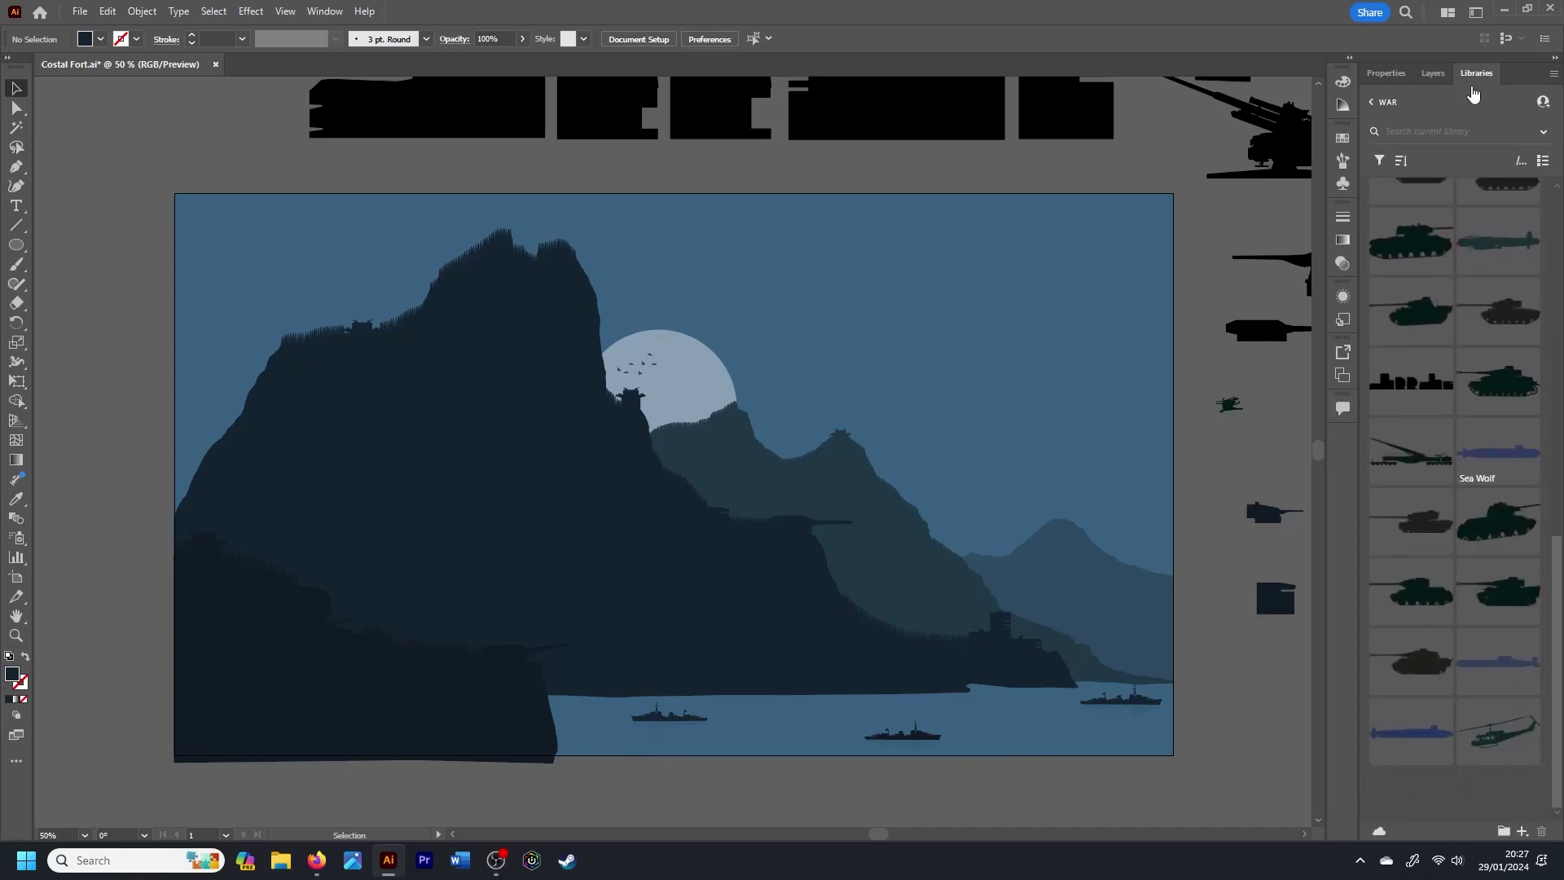
Step: Place a Lancaster plane at 50 px tall, then delete the old plane from the sky
{"action": "left_click_drag", "start_coordinate": [1490, 232], "coordinate": [928, 273]}
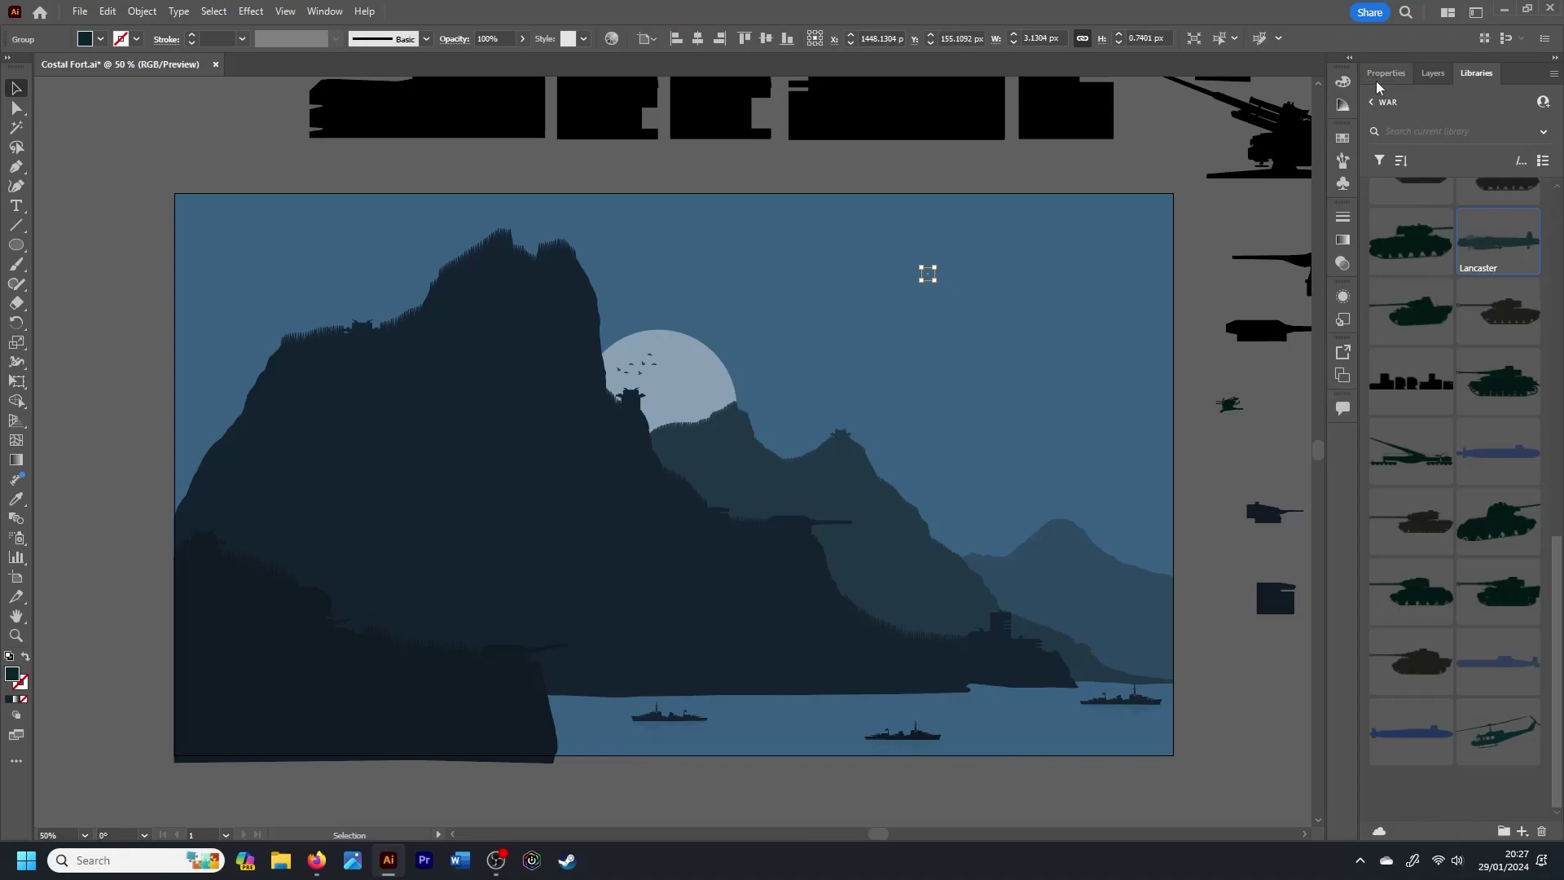
{"action": "left_click", "coordinate": [1384, 75]}
{"action": "left_click", "coordinate": [1493, 165]}
{"action": "type", "text": "50"}
{"action": "key", "text": "Return"}
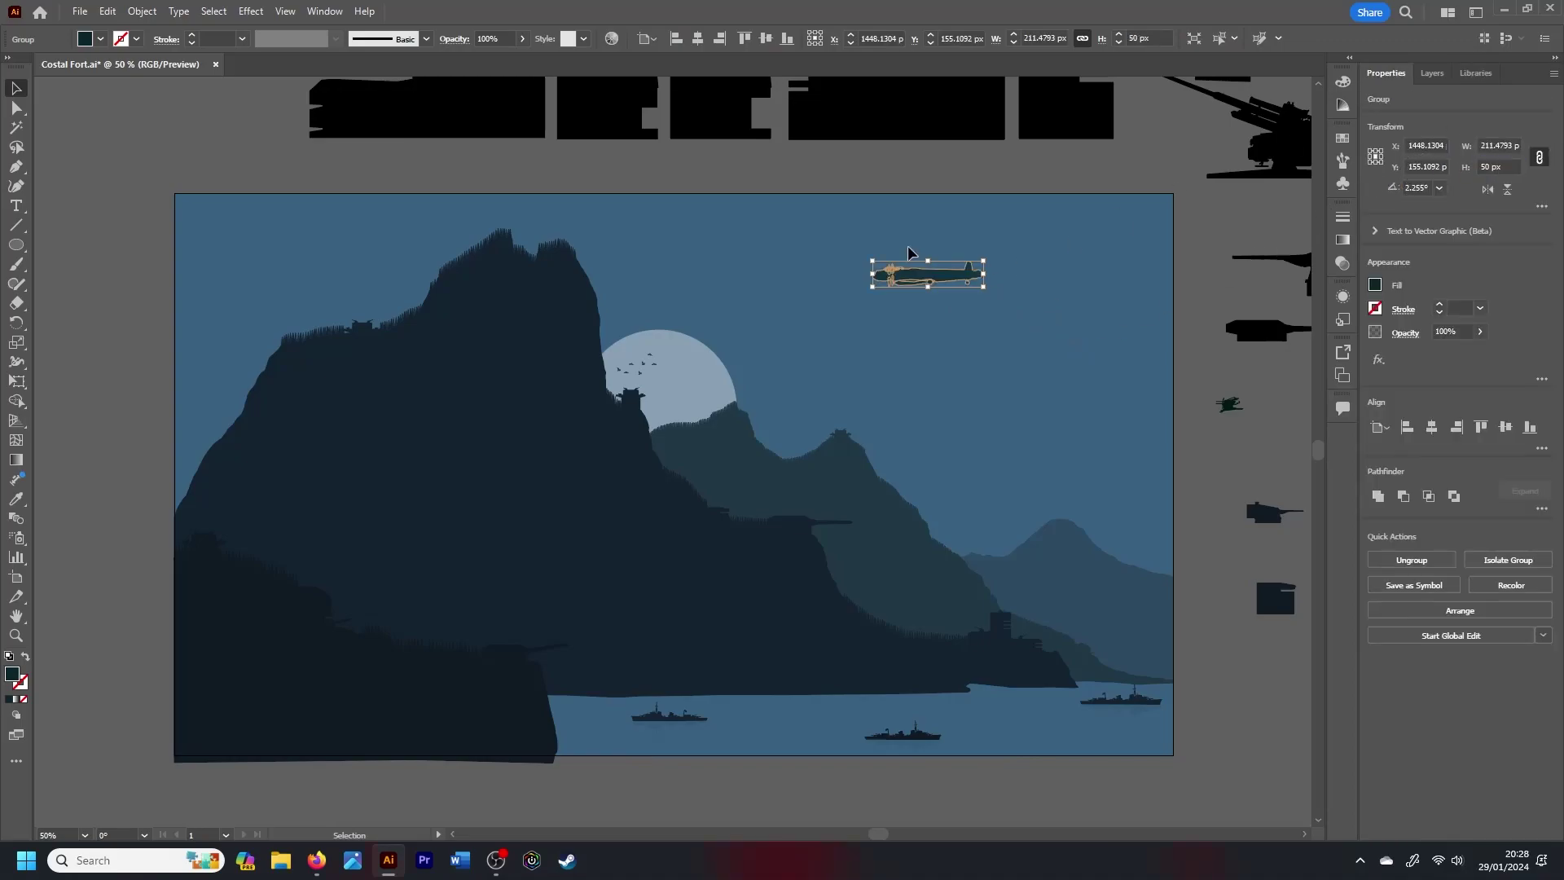
{"action": "key", "text": "ctrl+plus"}
{"action": "key", "text": "ctrl+plus"}
{"action": "key", "text": "ctrl+plus"}
{"action": "key", "text": "ctrl+plus"}
{"action": "left_click", "coordinate": [696, 359]}
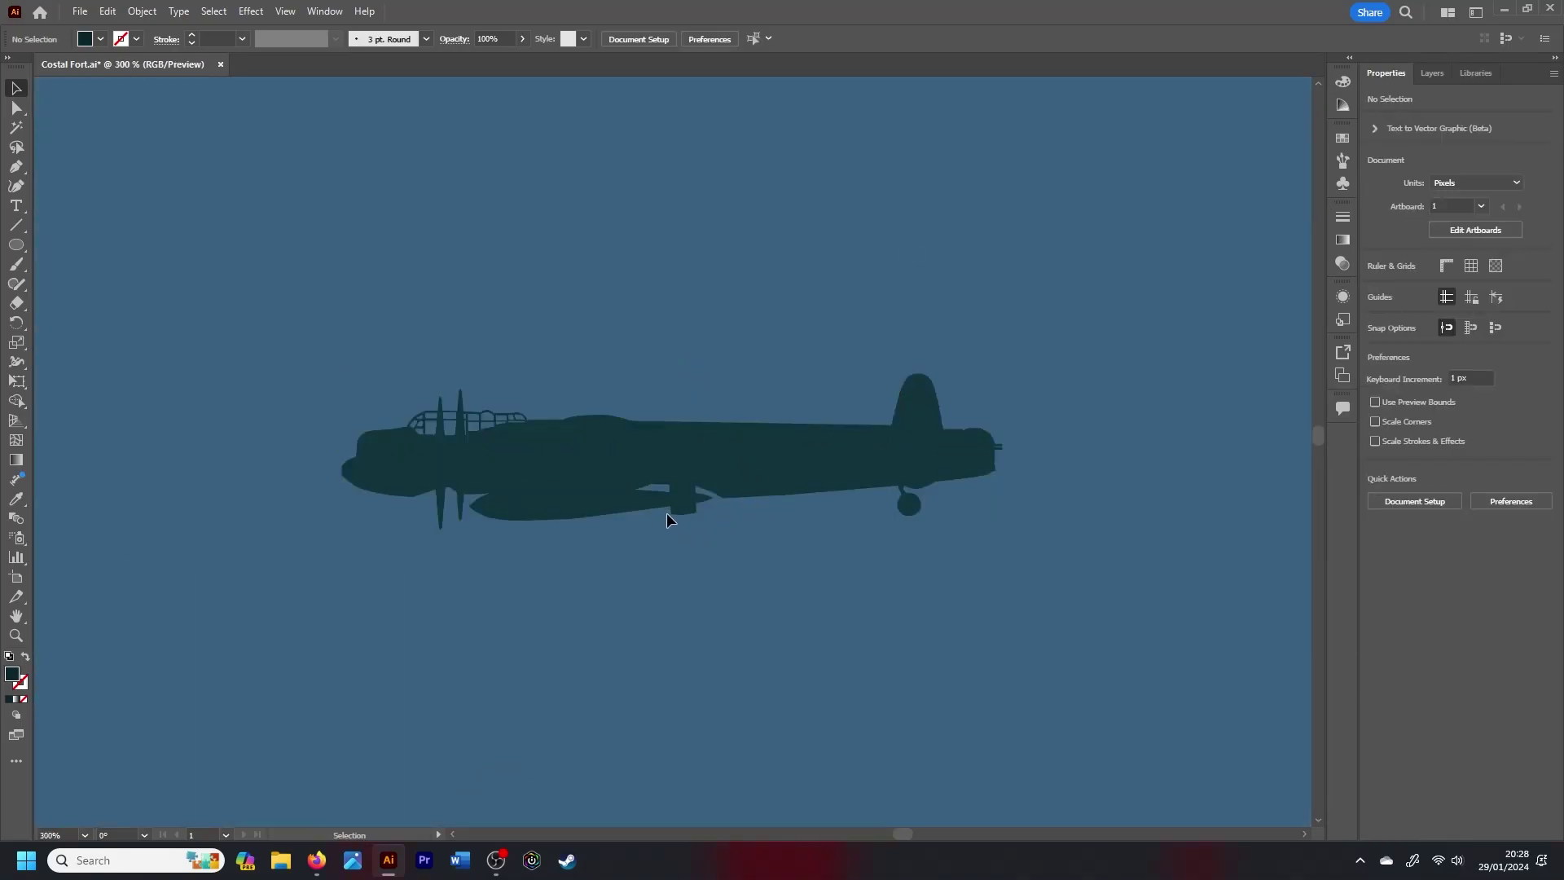
{"action": "key", "text": "ctrl+minus"}
{"action": "key", "text": "ctrl+minus"}
{"action": "key", "text": "ctrl+minus"}
{"action": "left_click", "coordinate": [684, 452]}
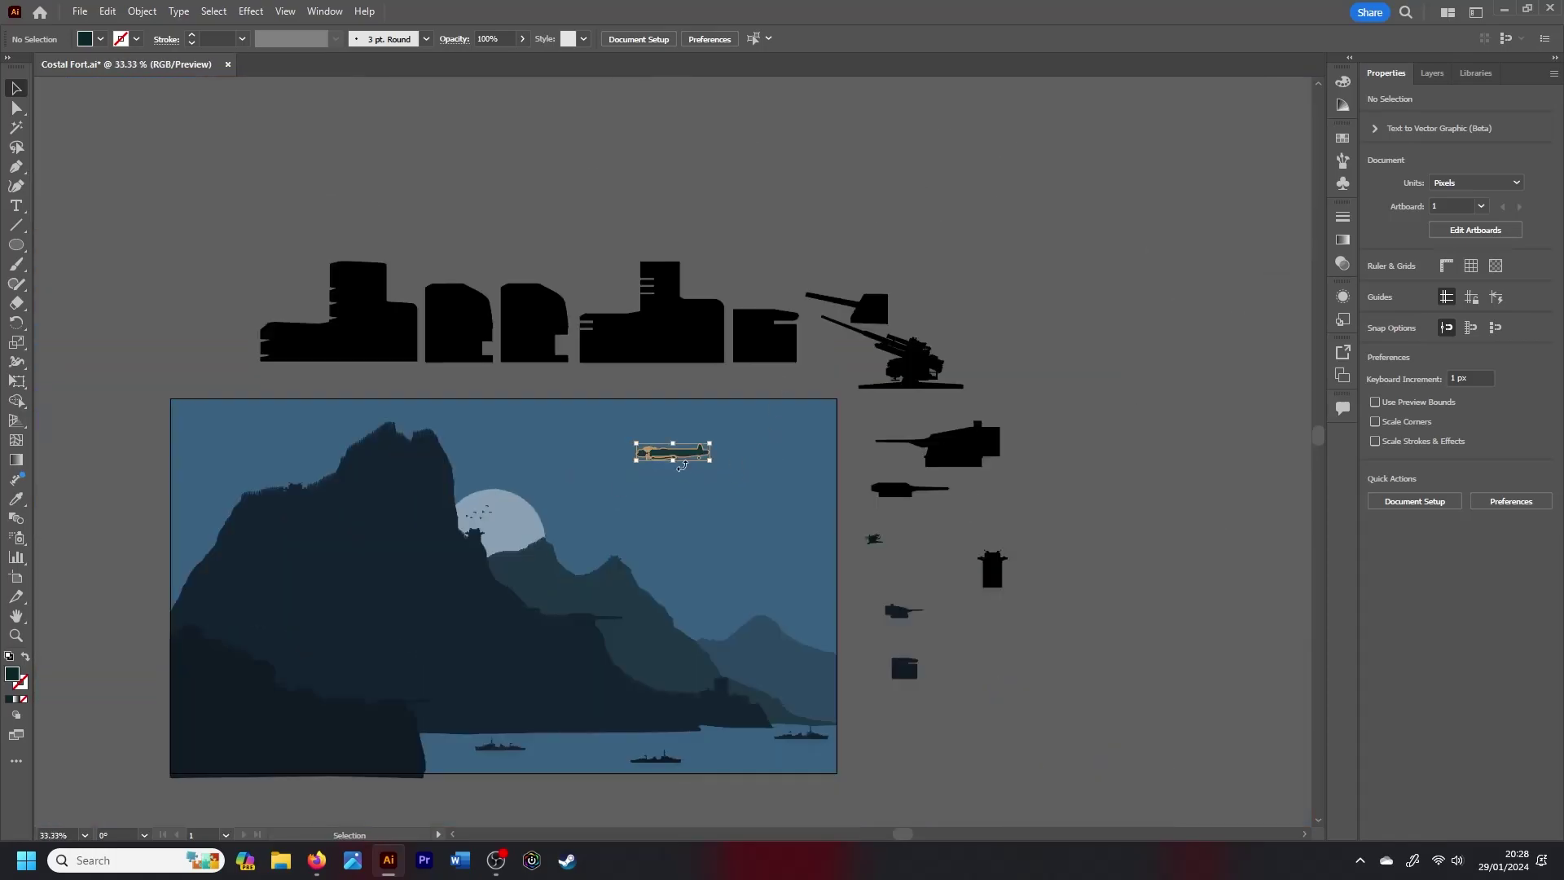
{"action": "key", "text": "Delete"}
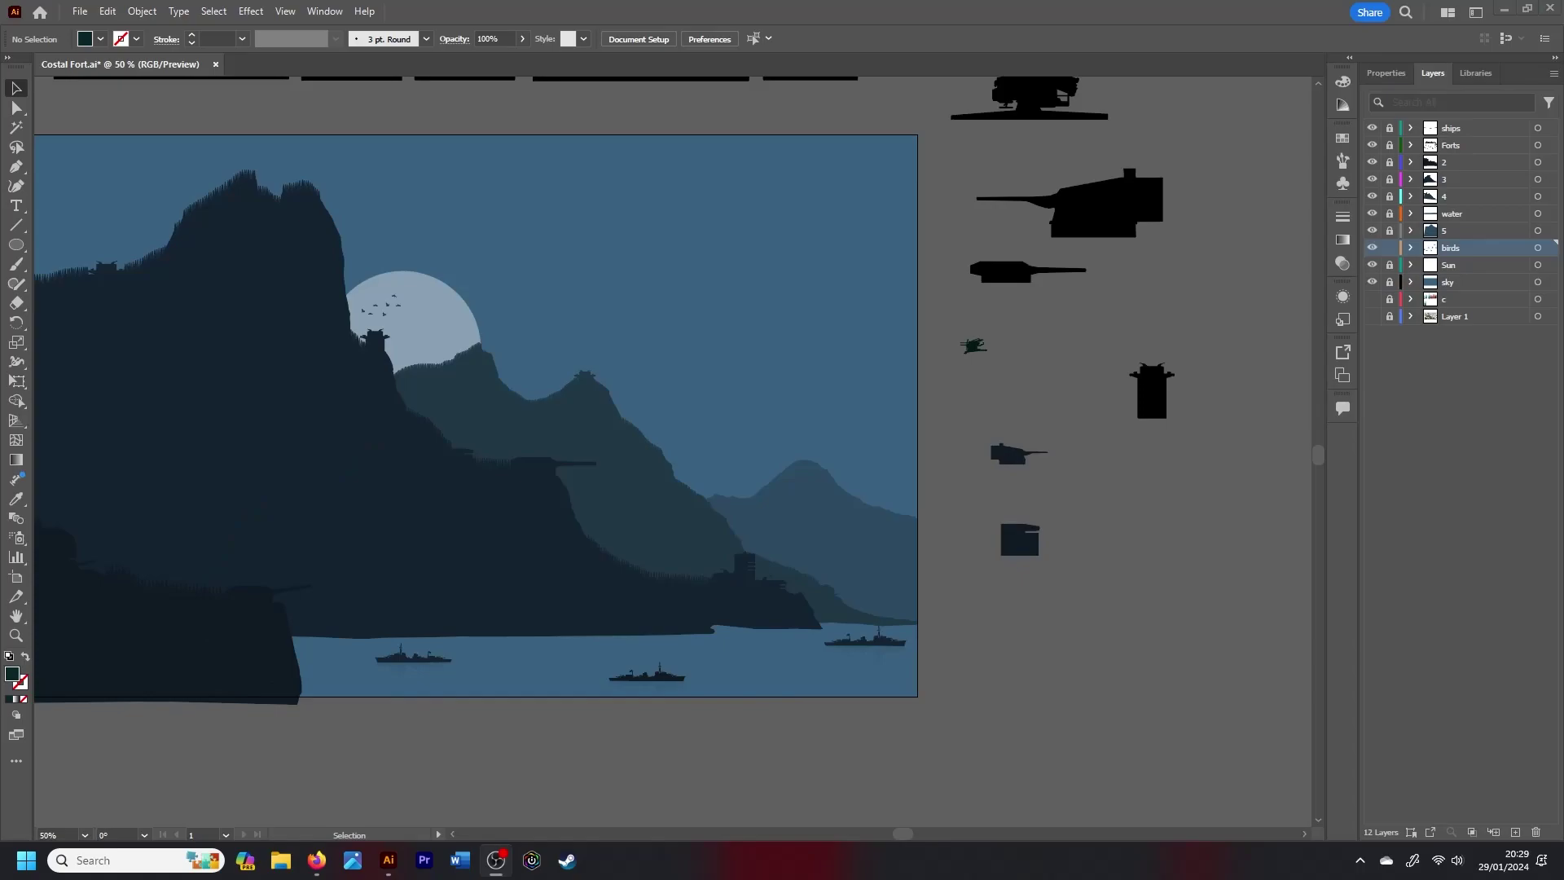
Step: Create a new layer named Planes above the birds layer
{"action": "left_click", "coordinate": [1553, 74]}
{"action": "left_click", "coordinate": [1474, 79]}
{"action": "type", "text": "Planes"}
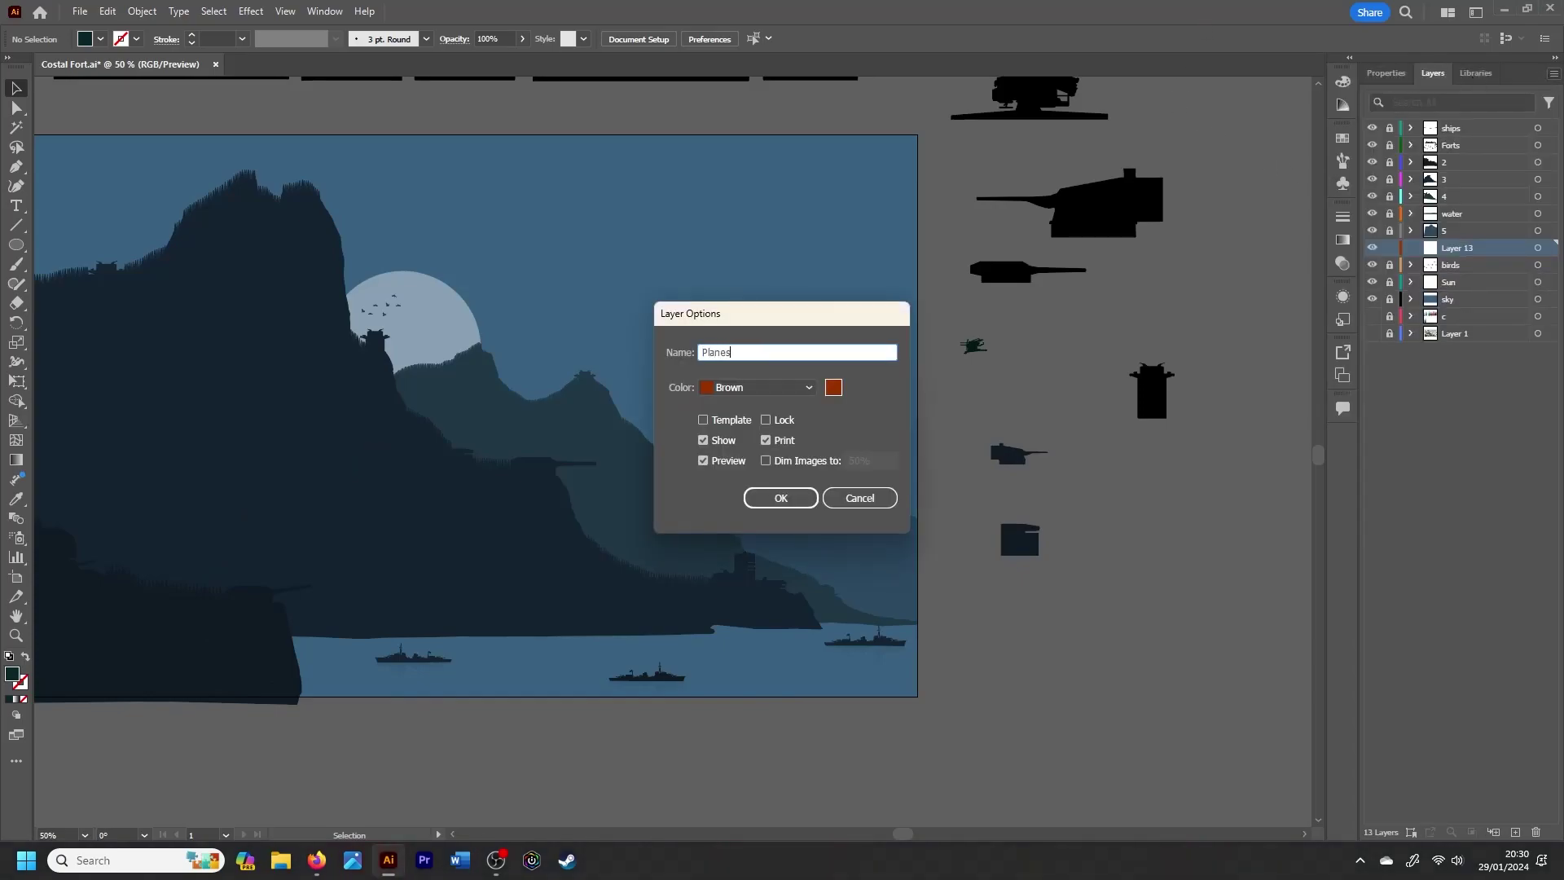
{"action": "key", "text": "Return"}
{"action": "left_click_drag", "start_coordinate": [906, 840], "coordinate": [889, 840]}
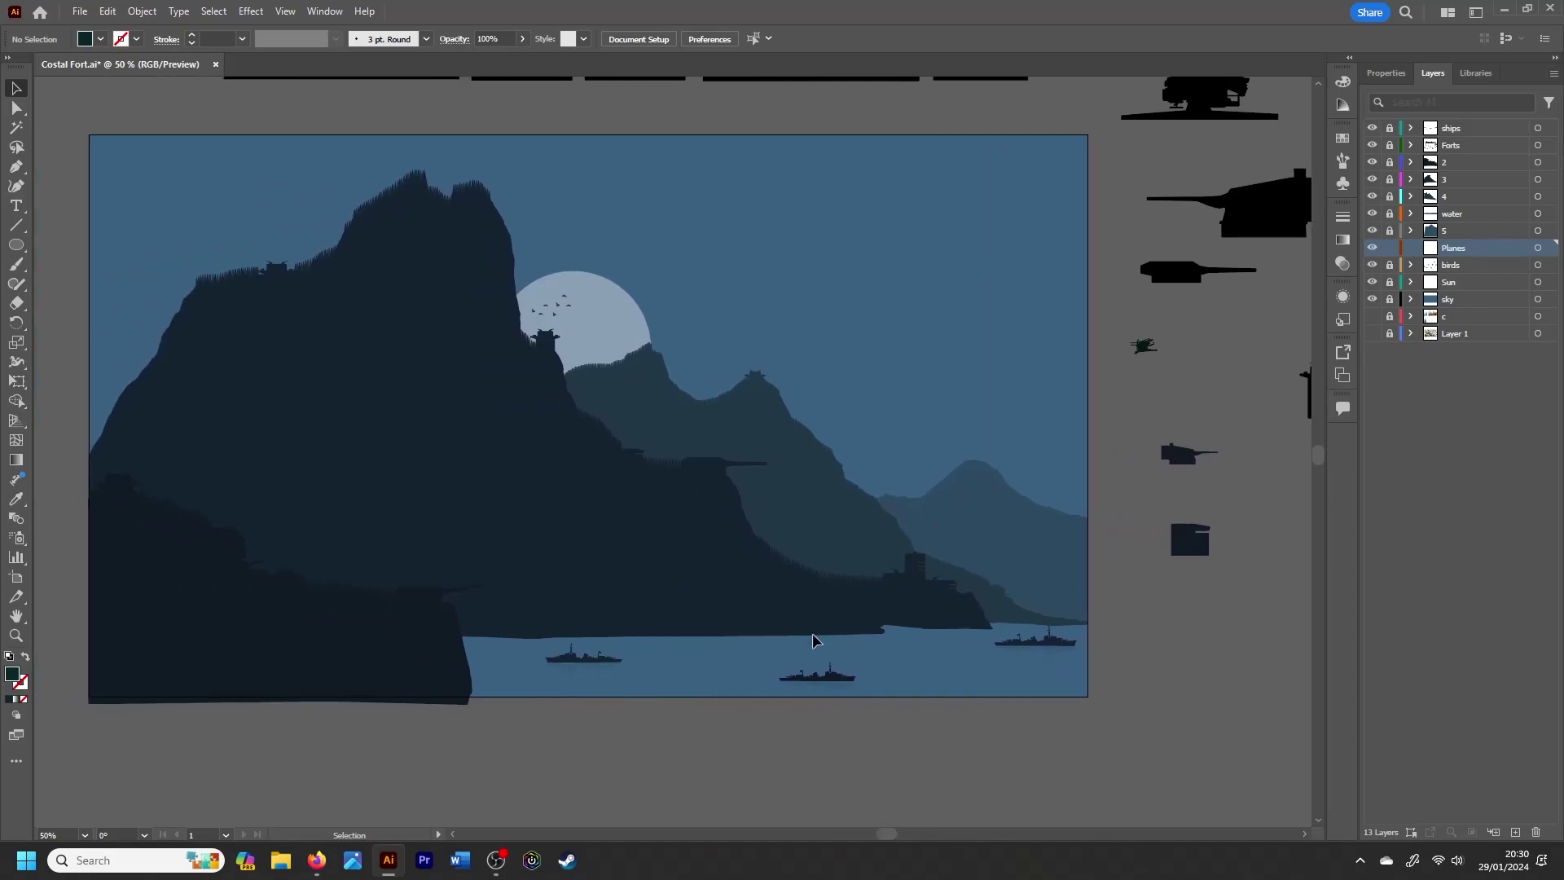
Step: Place a small plane and a BF 110 from the WAR library into the sky
{"action": "left_click", "coordinate": [1476, 74]}
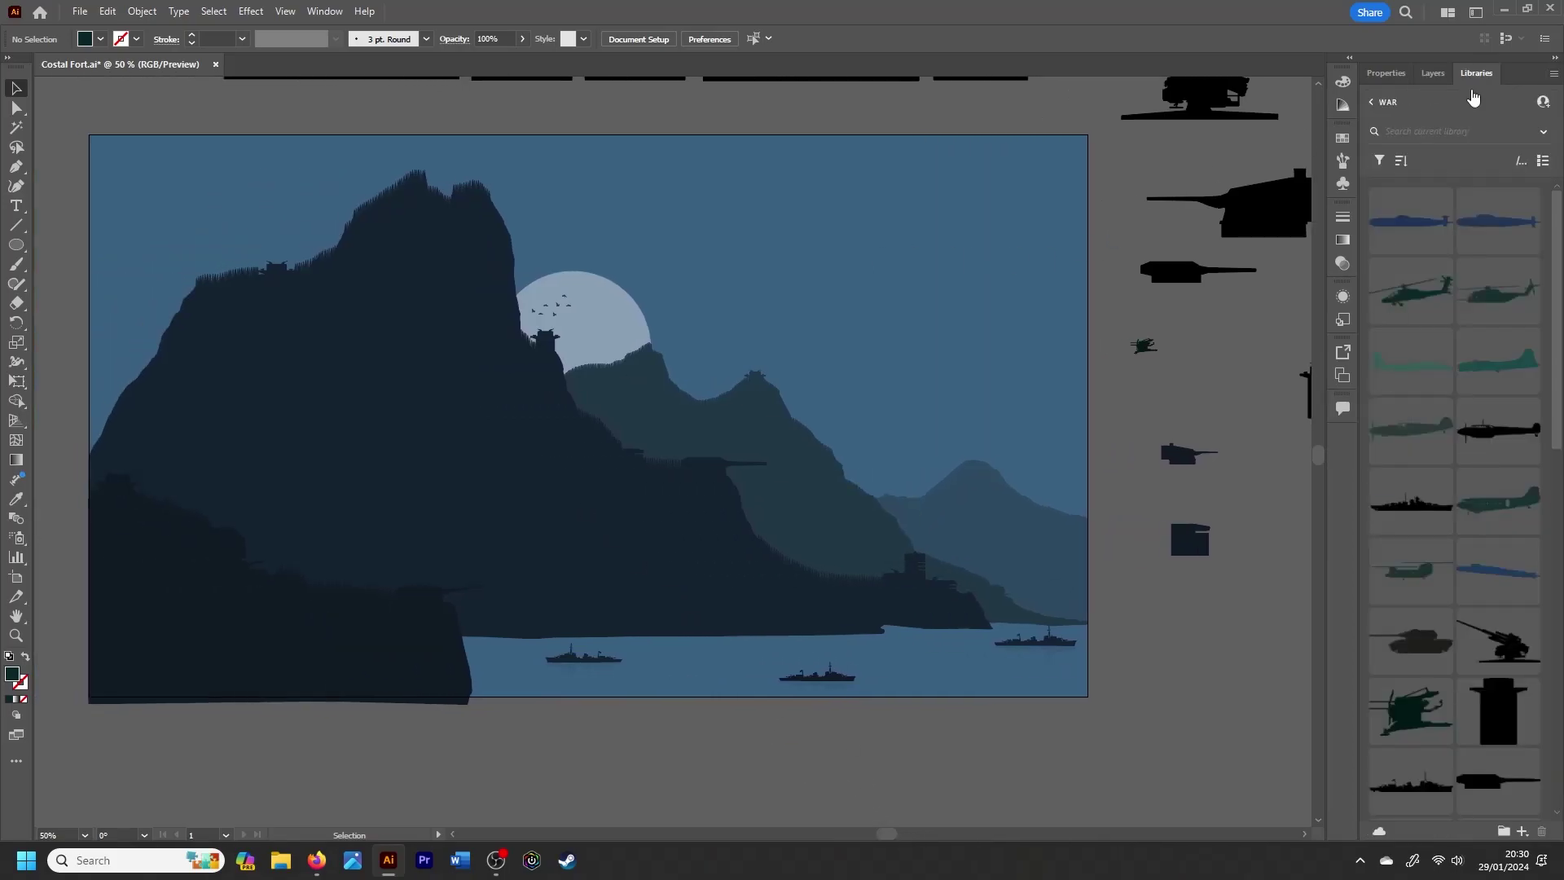
{"action": "right_click", "coordinate": [1376, 428]}
{"action": "left_click", "coordinate": [1428, 478]}
{"action": "left_click", "coordinate": [744, 210]}
{"action": "right_click", "coordinate": [1378, 438]}
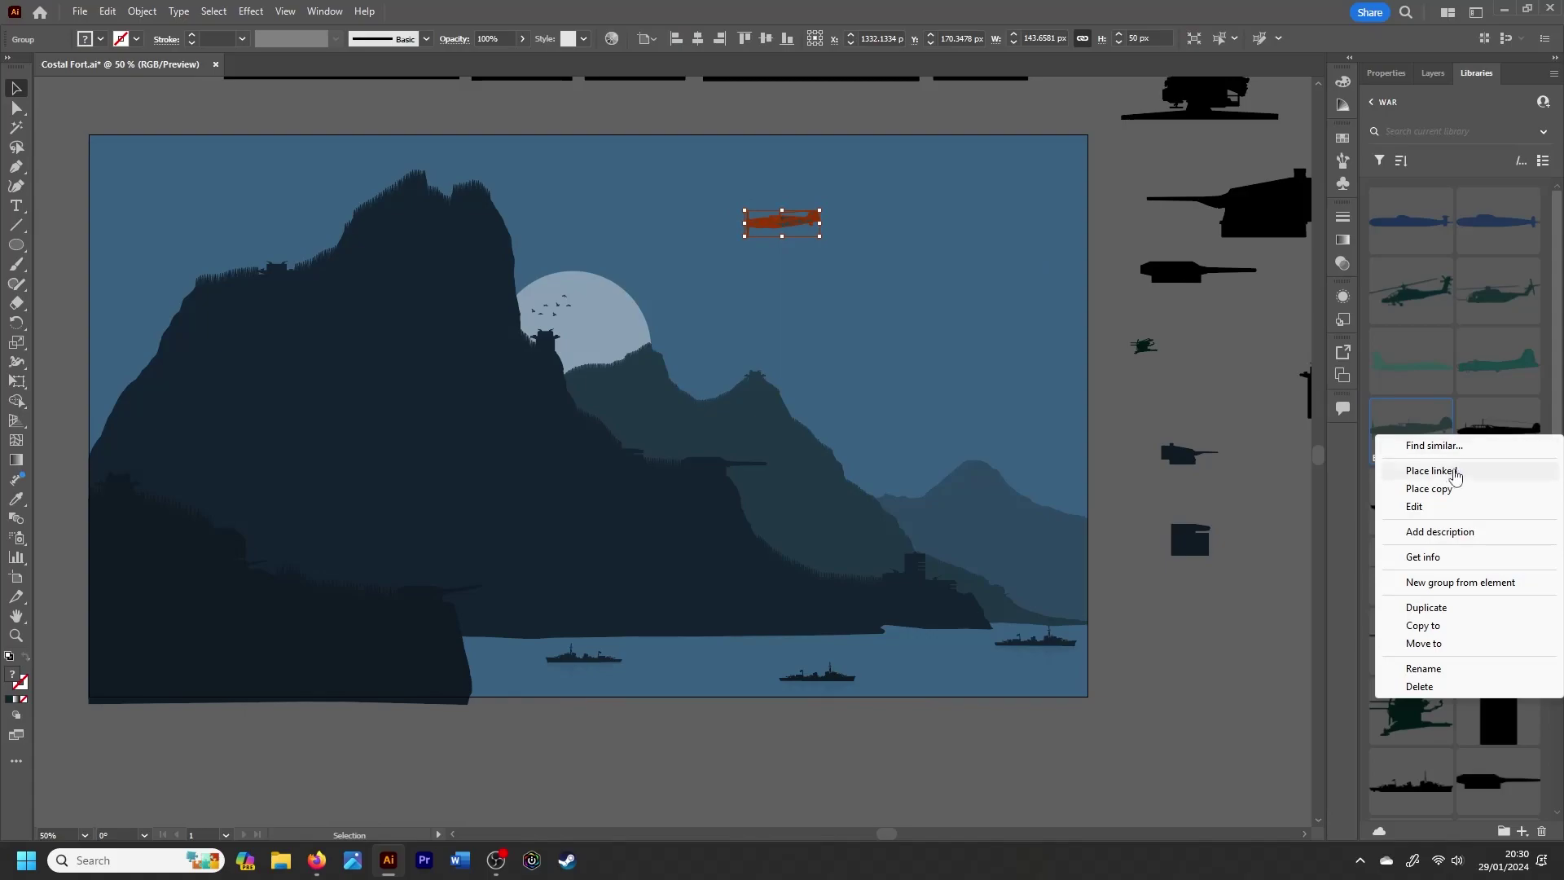
{"action": "left_click", "coordinate": [1431, 471]}
{"action": "left_click_drag", "start_coordinate": [733, 249], "coordinate": [1166, 378]}
{"action": "key", "text": "a"}
{"action": "key", "text": "ctrl+equal"}
{"action": "key", "text": "ctrl+equal"}
{"action": "key", "text": "ctrl+equal"}
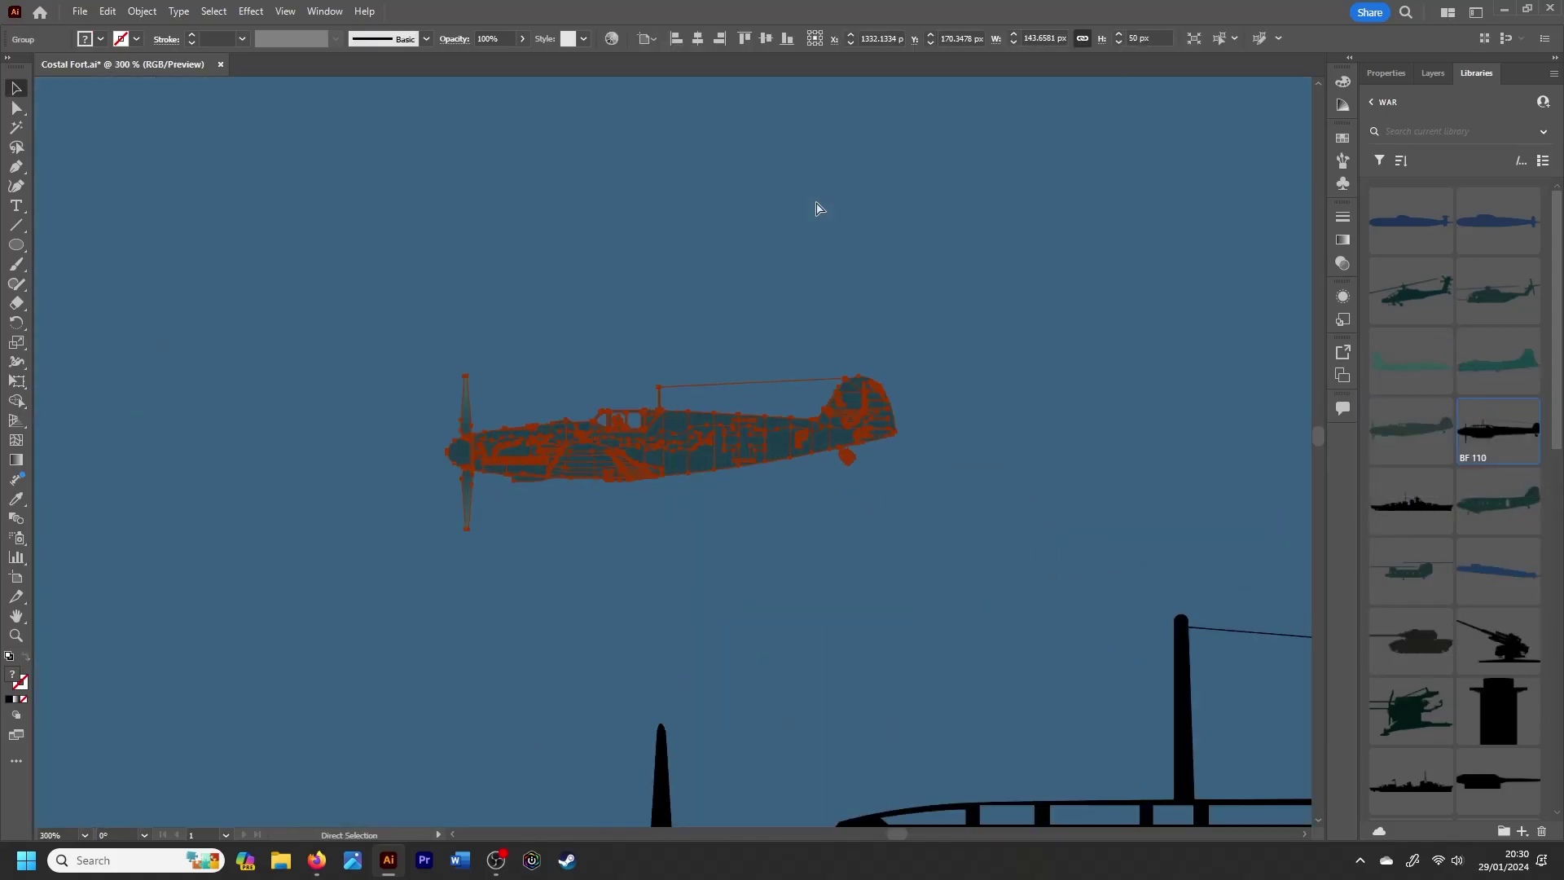
{"action": "key", "text": "ctrl+minus"}
{"action": "key", "text": "ctrl+minus"}
{"action": "key", "text": "ctrl+minus"}
{"action": "key", "text": "ctrl+minus"}
{"action": "key", "text": "ctrl+minus"}
{"action": "key", "text": "v"}
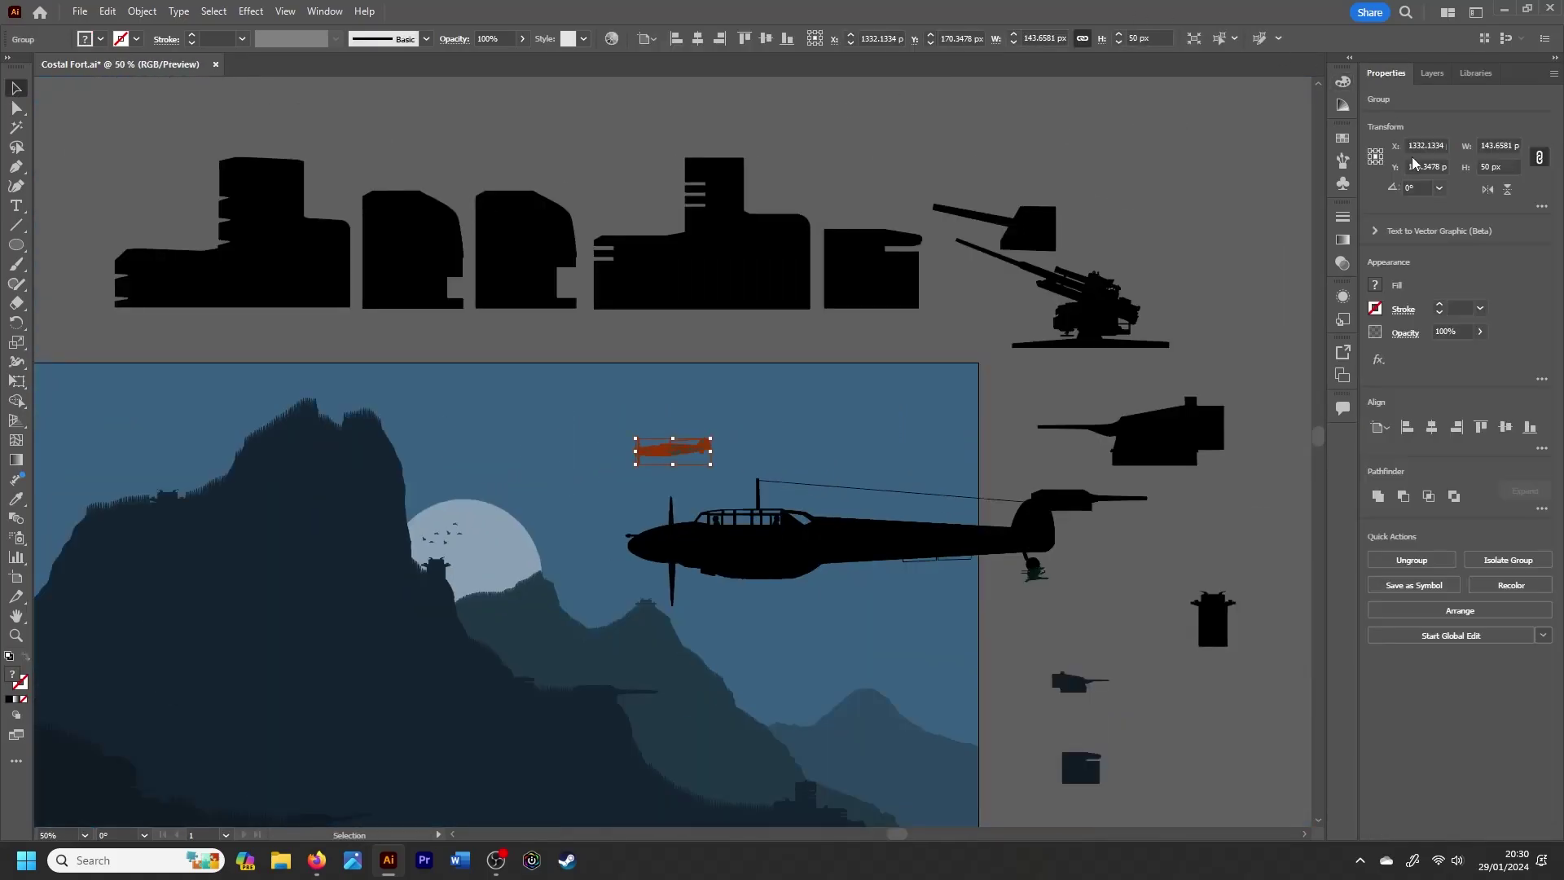
Step: Shrink the BF 110 to 50 px, move it below the small plane, and give both planes the dark mountain colour
{"action": "left_click", "coordinate": [822, 541]}
{"action": "type", "text": "50"}
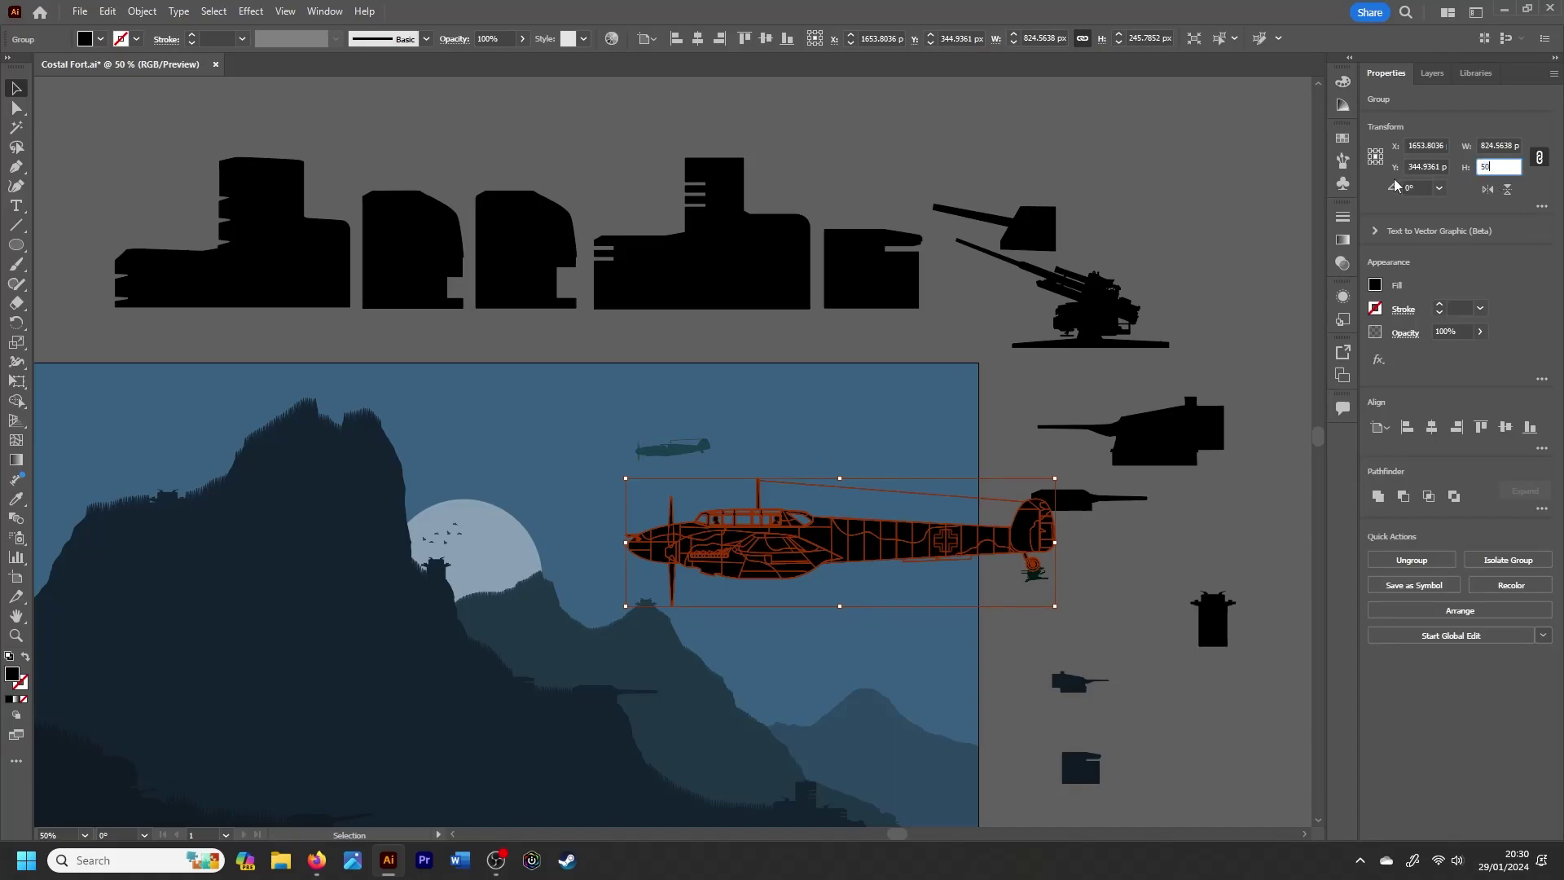
{"action": "key", "text": "Return"}
{"action": "left_click_drag", "start_coordinate": [835, 545], "coordinate": [675, 493]}
{"action": "left_click", "coordinate": [690, 451], "text": "shift"}
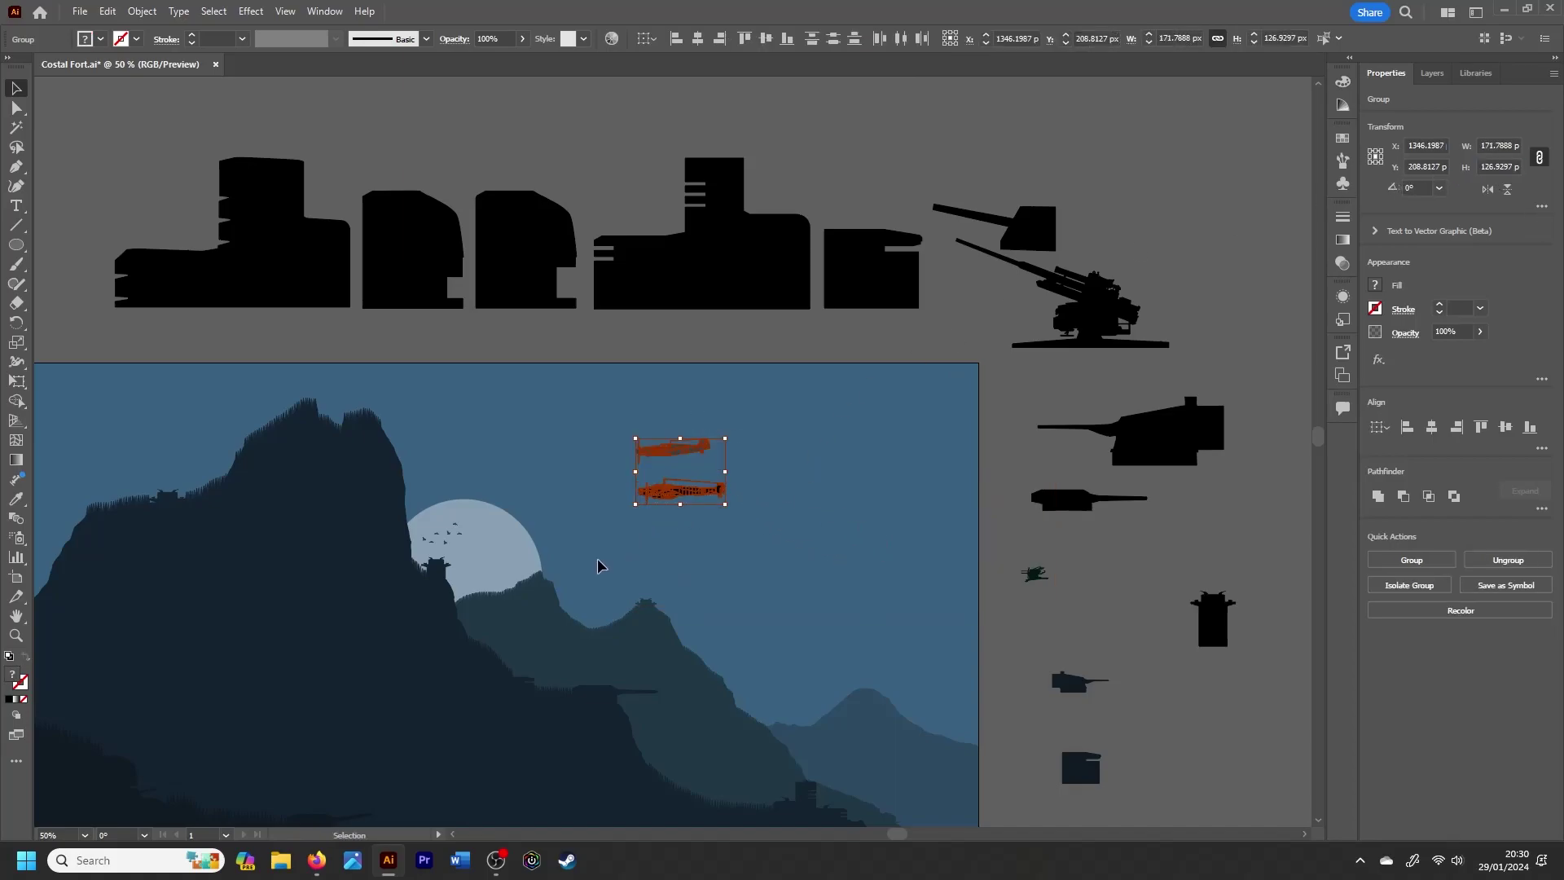
{"action": "key", "text": "i"}
{"action": "left_click", "coordinate": [374, 632]}
{"action": "key", "text": "v"}
{"action": "left_click", "coordinate": [664, 562]}
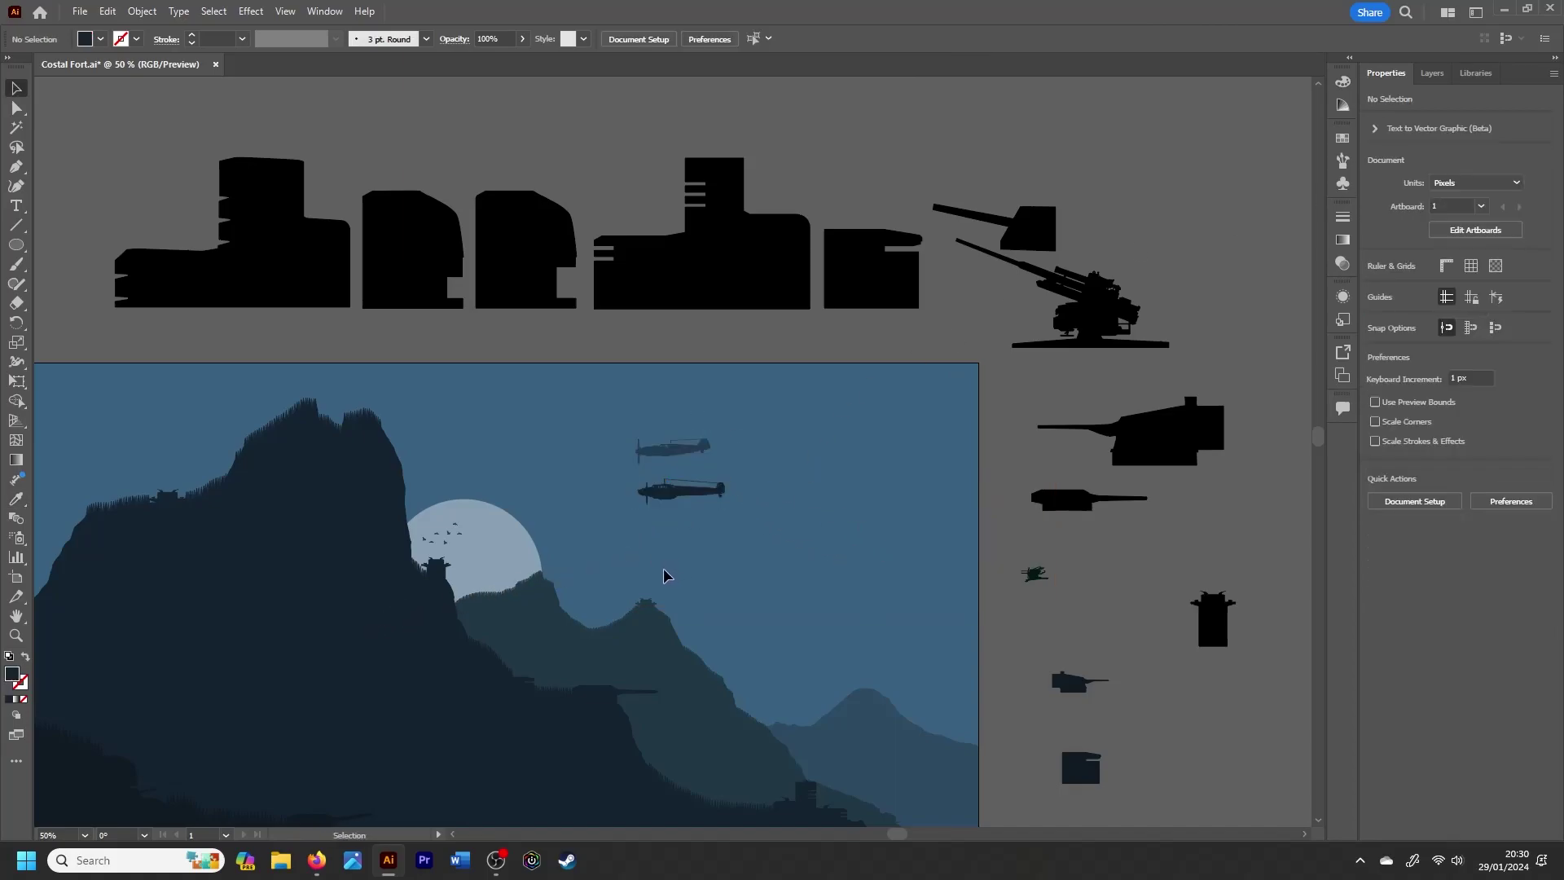
Step: Sample the dark mountain colour onto the other plane as well
{"action": "left_click", "coordinate": [663, 501]}
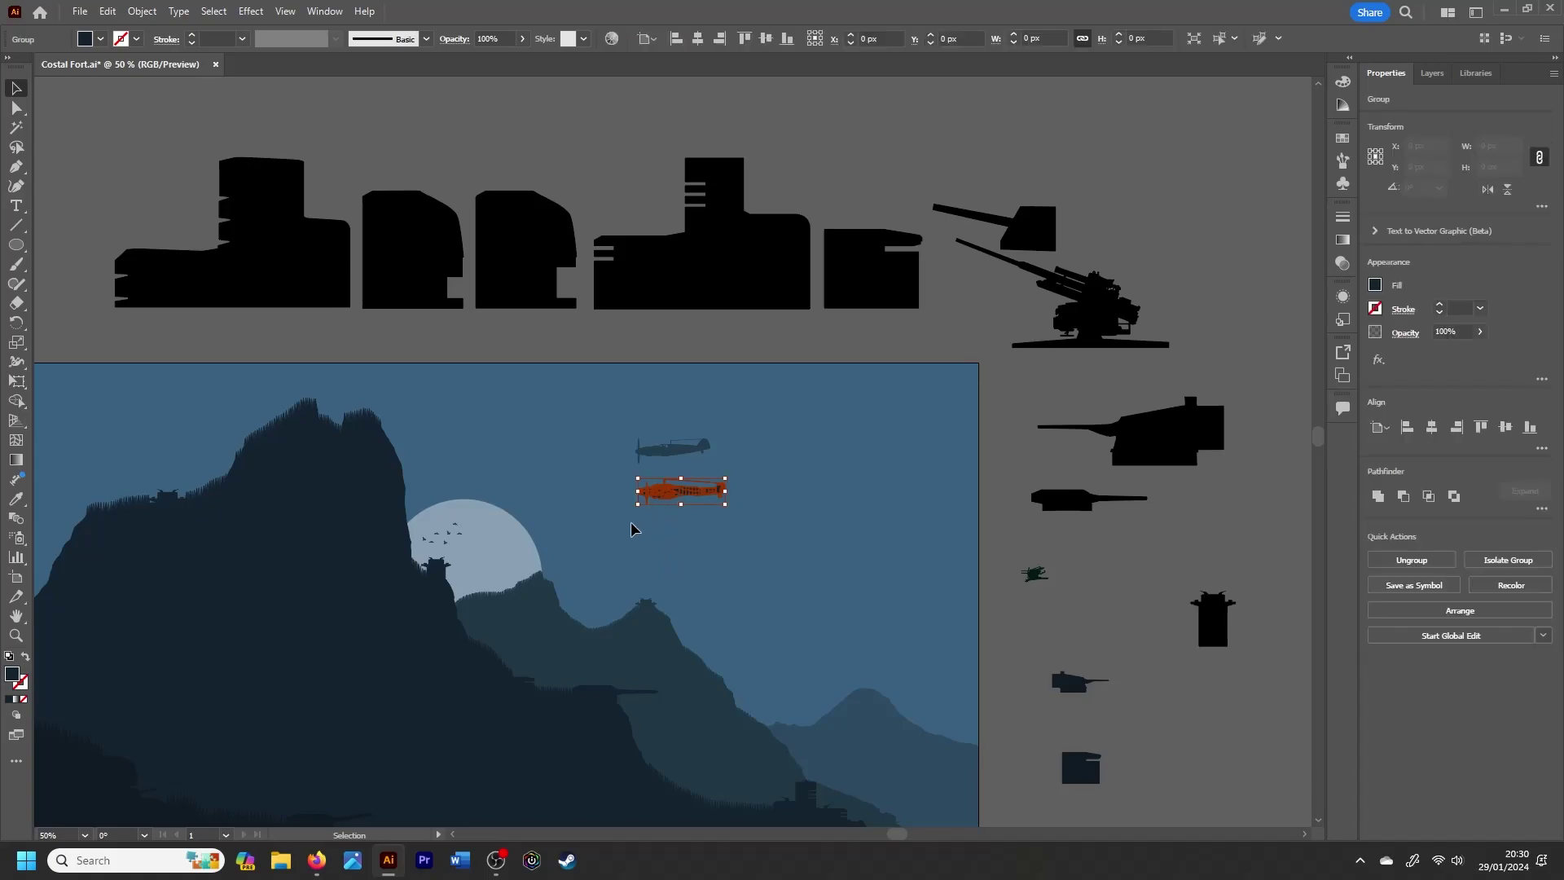
{"action": "key", "text": "i"}
{"action": "left_click", "coordinate": [389, 633]}
{"action": "key", "text": "v"}
{"action": "left_click", "coordinate": [673, 449]}
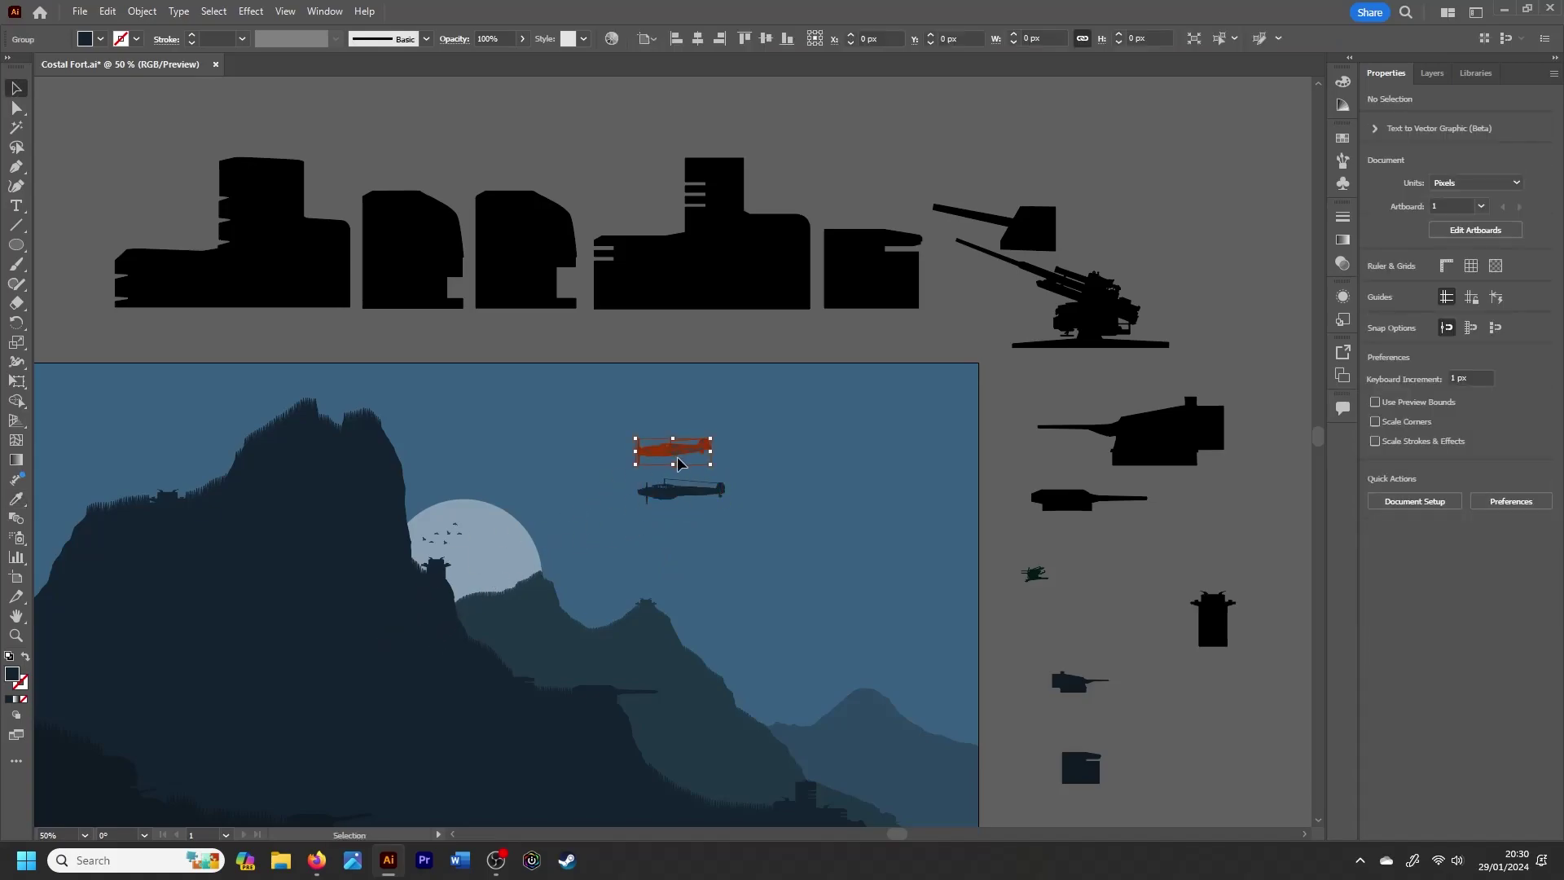
{"action": "right_click", "coordinate": [669, 453]}
{"action": "key", "text": "Escape"}
{"action": "left_click", "coordinate": [799, 512]}
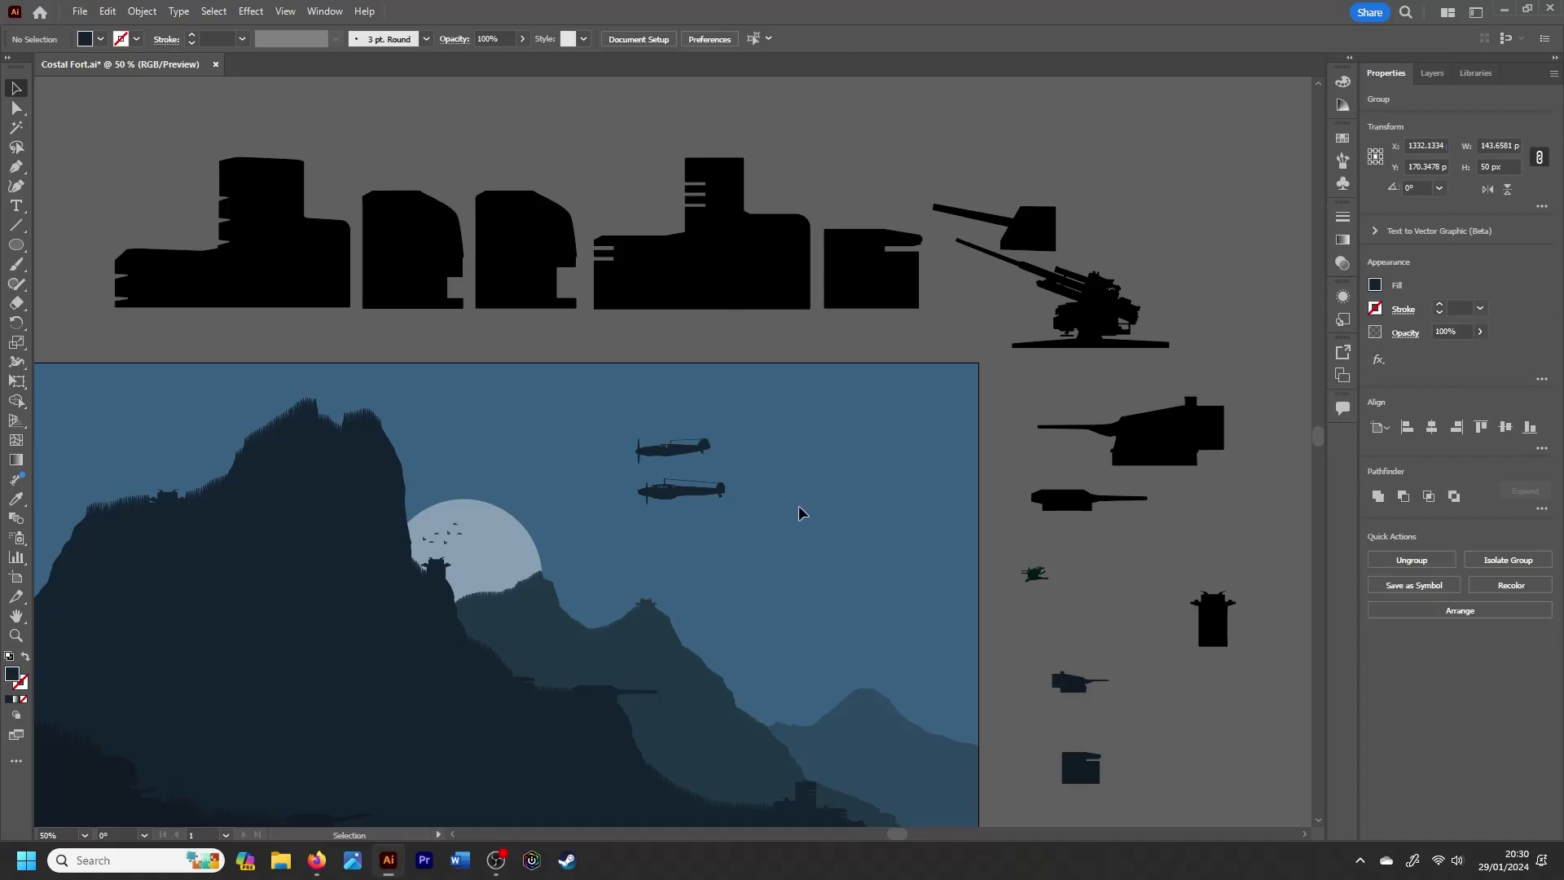
Step: Shrink both the upper and lower planes to 30 px tall
{"action": "left_click", "coordinate": [673, 450]}
{"action": "key", "text": "ctrl+plus"}
{"action": "key", "text": "ctrl+plus"}
{"action": "key", "text": "ctrl+plus"}
{"action": "key", "text": "ctrl+plus"}
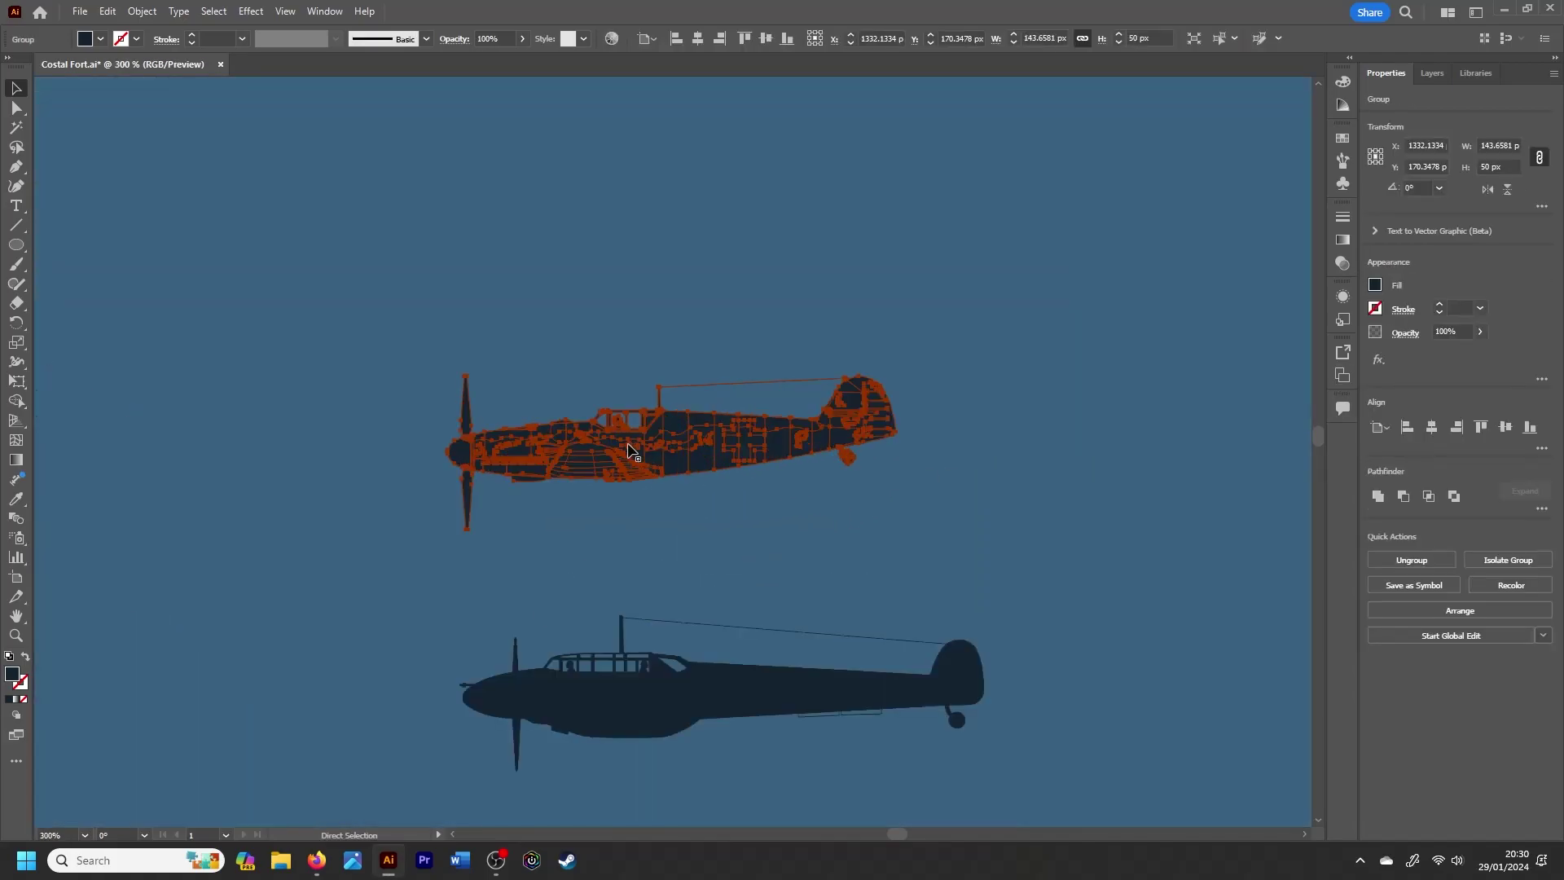
{"action": "key", "text": "Return"}
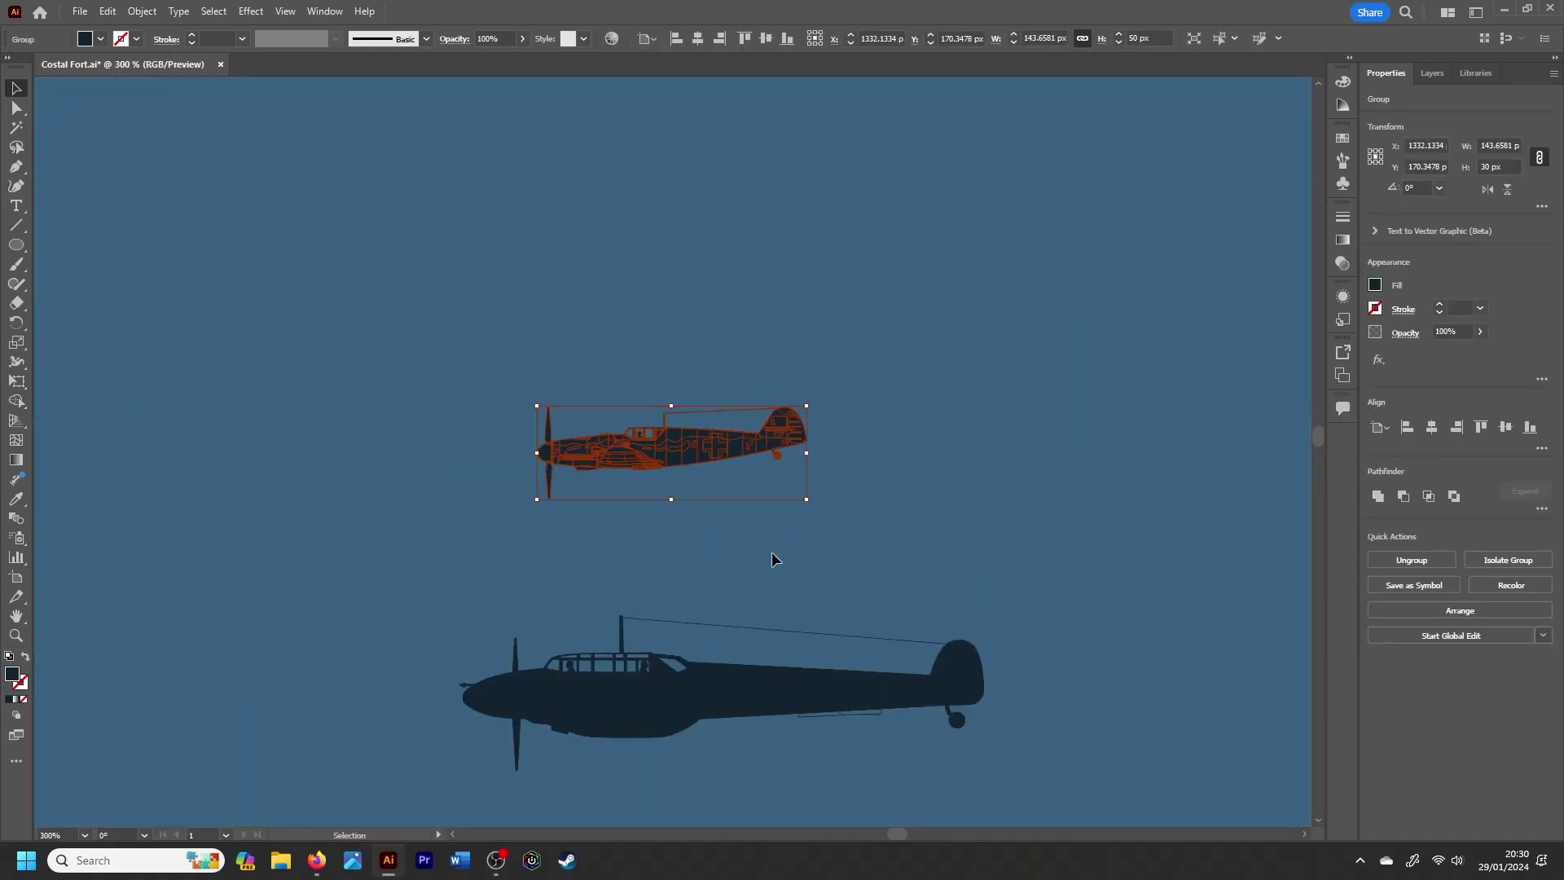
{"action": "left_click", "coordinate": [733, 643]}
{"action": "key", "text": "Return"}
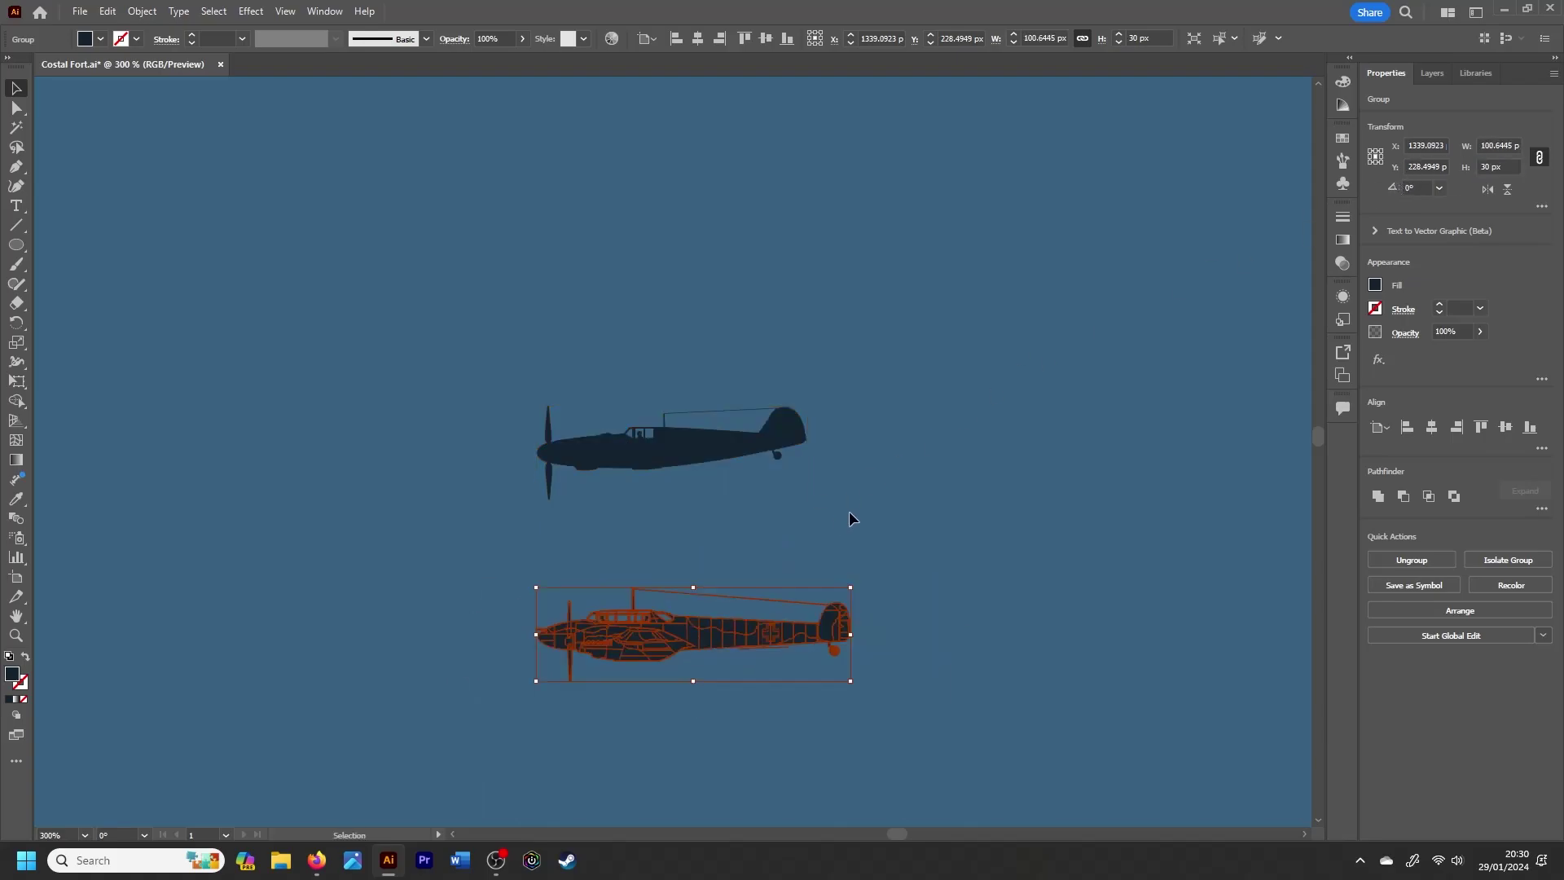
{"action": "left_click", "coordinate": [849, 511]}
Step: Draw a straight line behind the lower plane's tail with no fill and a black stroke
{"action": "key", "text": "p"}
{"action": "left_click", "coordinate": [858, 611]}
{"action": "left_click", "coordinate": [1072, 611]}
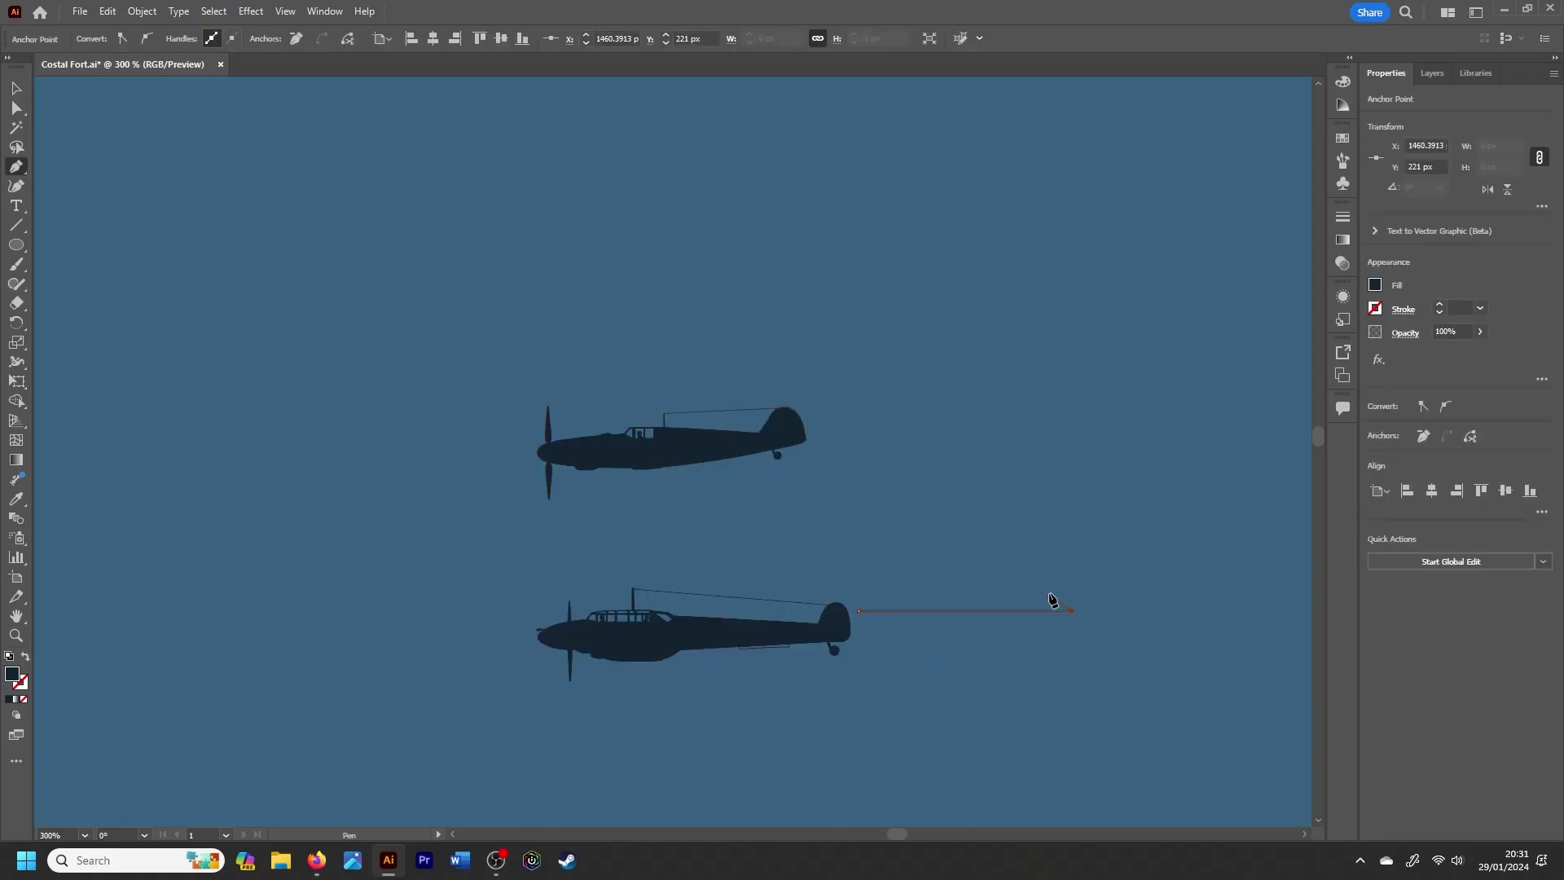
{"action": "key", "text": "v"}
{"action": "left_click", "coordinate": [1375, 284]}
{"action": "left_click", "coordinate": [1197, 426]}
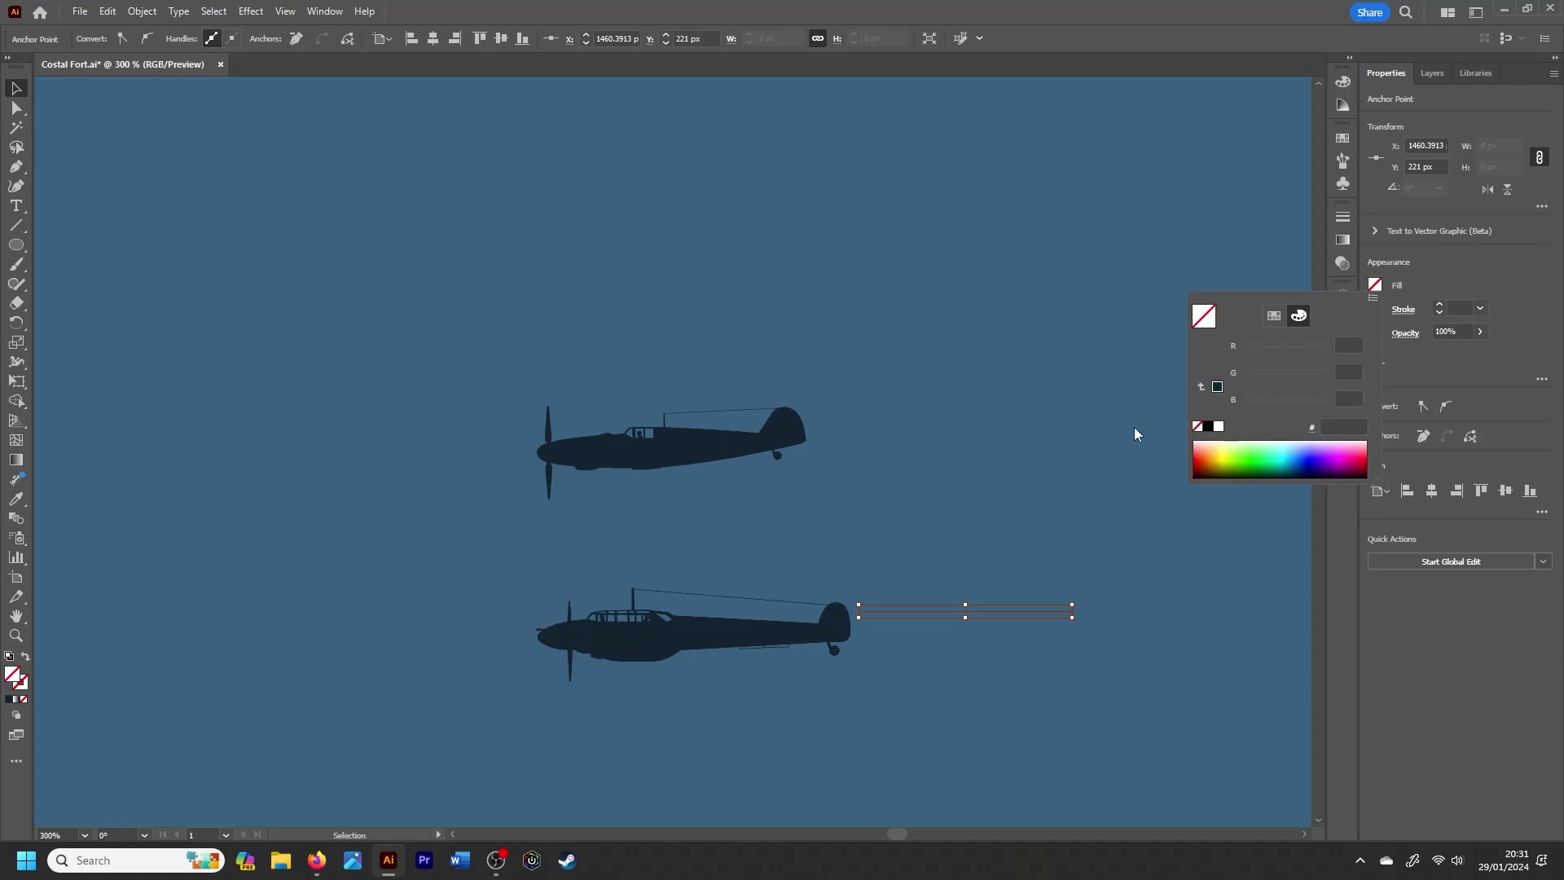
{"action": "left_click", "coordinate": [1375, 308]}
{"action": "left_click", "coordinate": [1230, 368]}
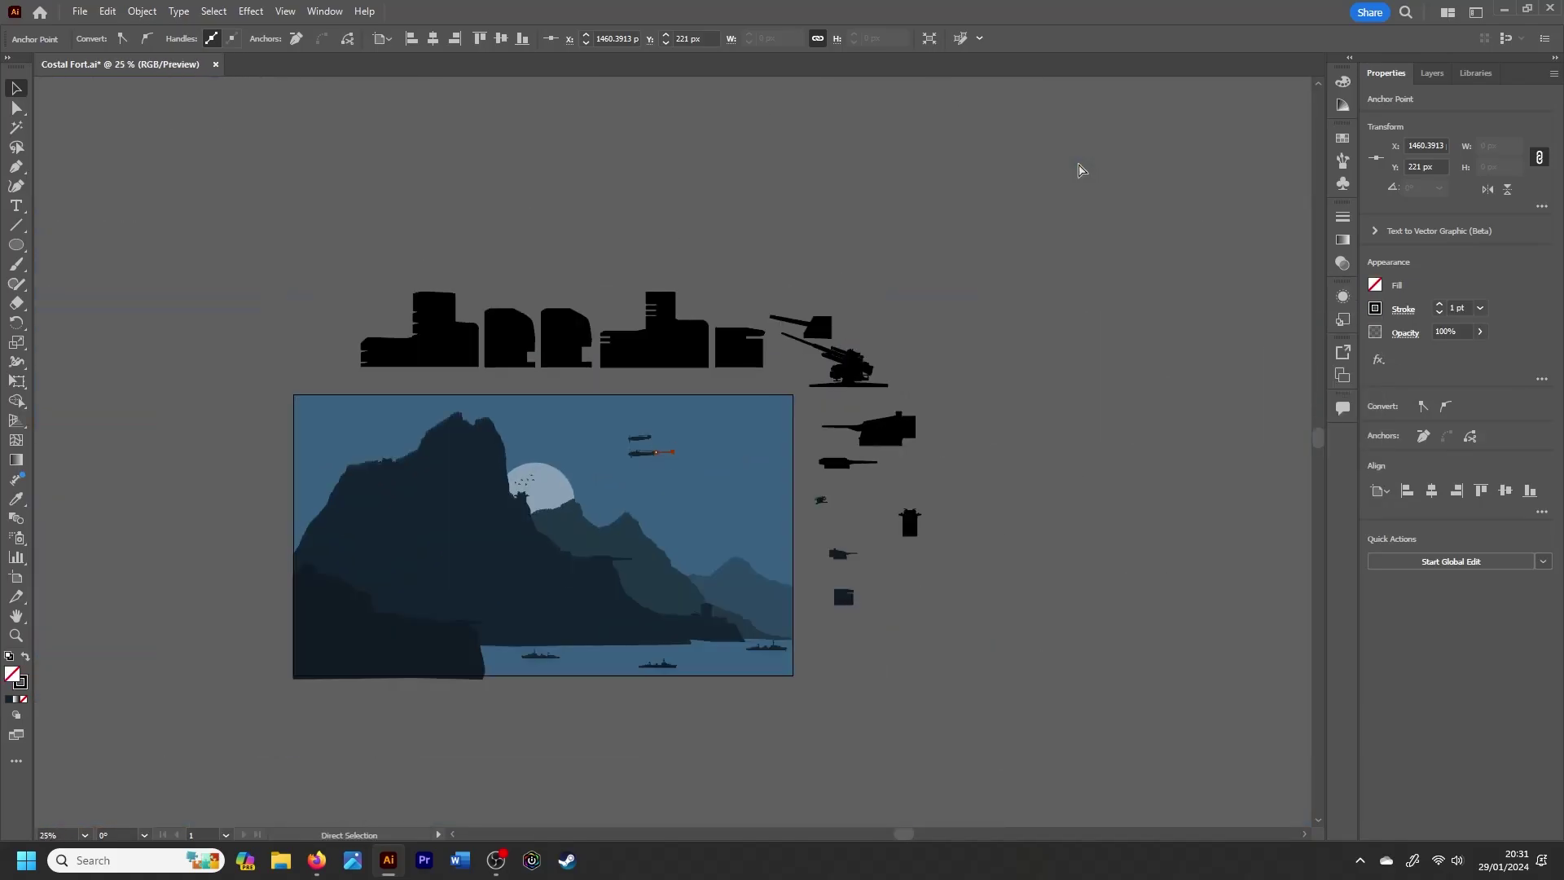
Step: Give the line a tapered lens width profile and a 0.5 pt stroke
{"action": "key", "text": "ctrl+plus"}
{"action": "key", "text": "ctrl+plus"}
{"action": "key", "text": "ctrl+plus"}
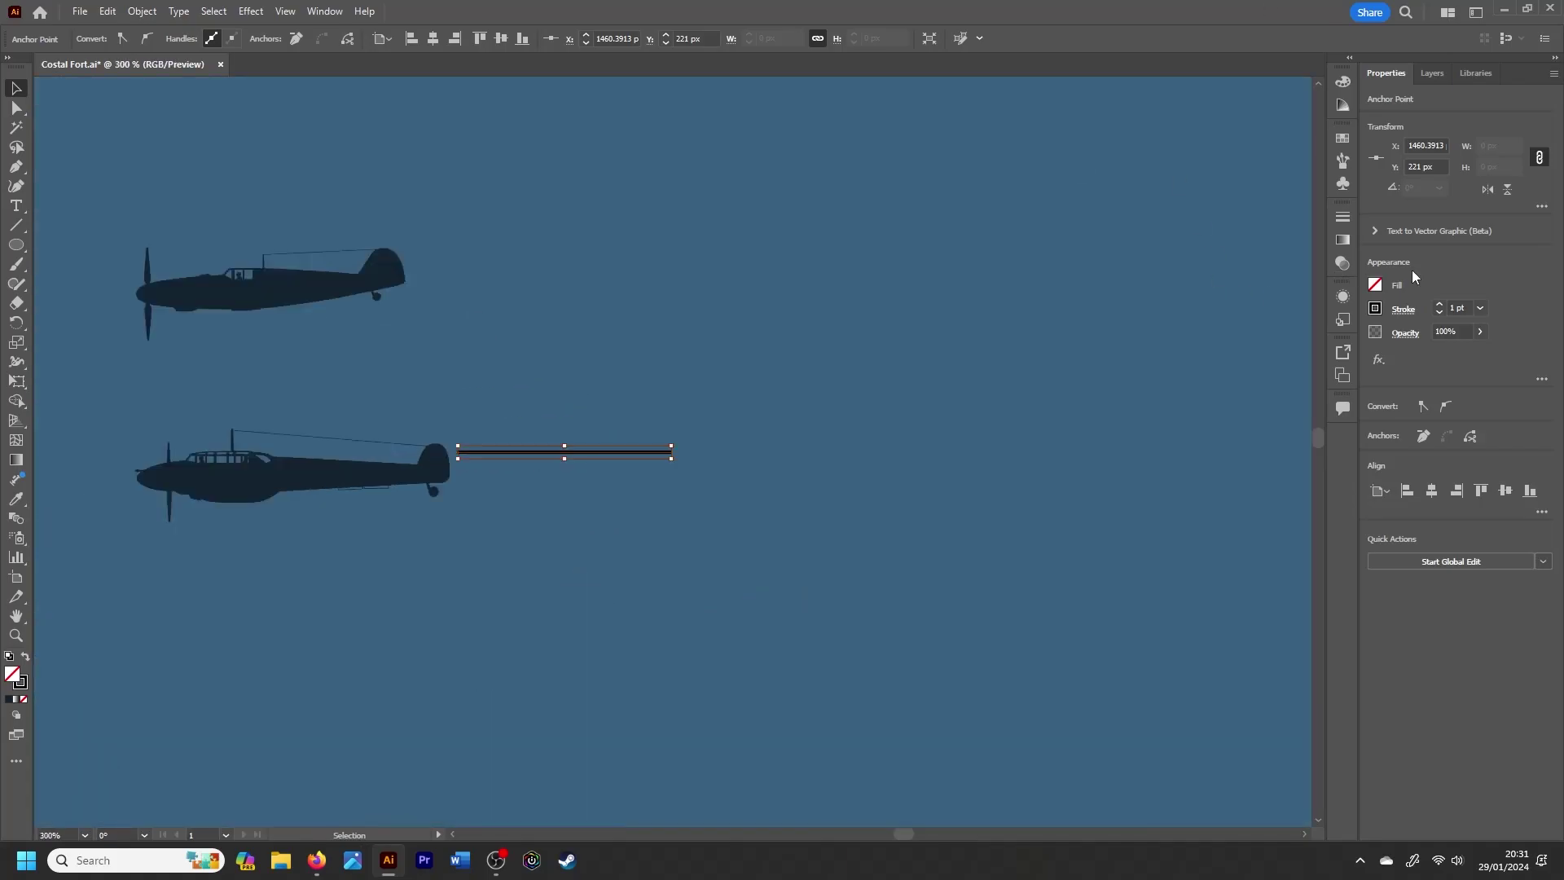
{"action": "left_click", "coordinate": [1402, 308]}
{"action": "left_click", "coordinate": [1384, 560]}
{"action": "left_click", "coordinate": [1328, 646]}
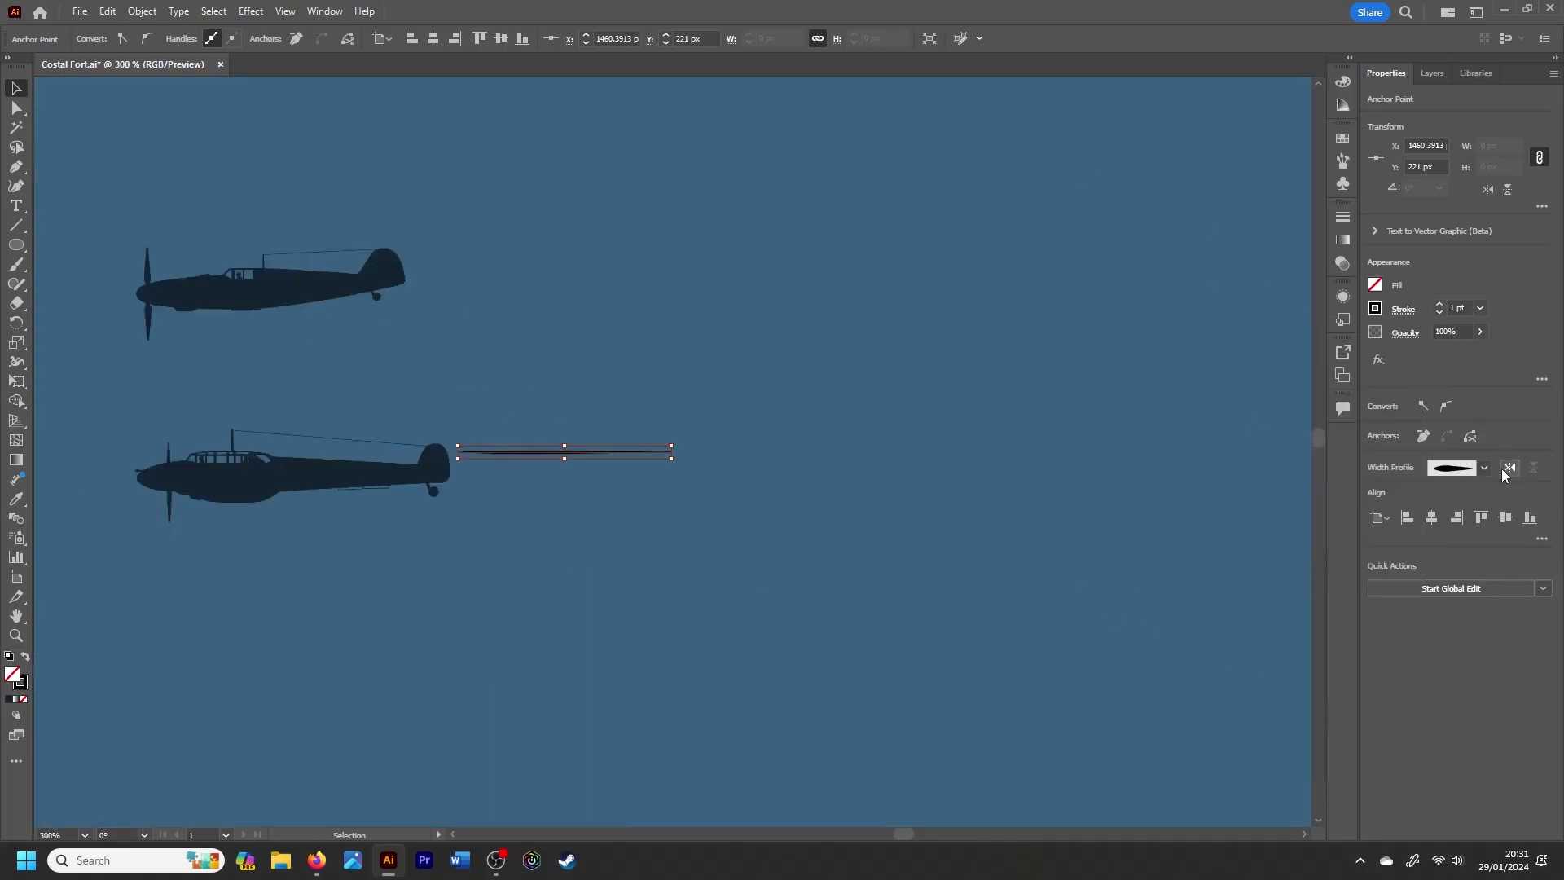
{"action": "key", "text": "ctrl+plus"}
{"action": "key", "text": "ctrl+plus"}
{"action": "key", "text": "ctrl+plus"}
{"action": "left_click", "coordinate": [452, 834]}
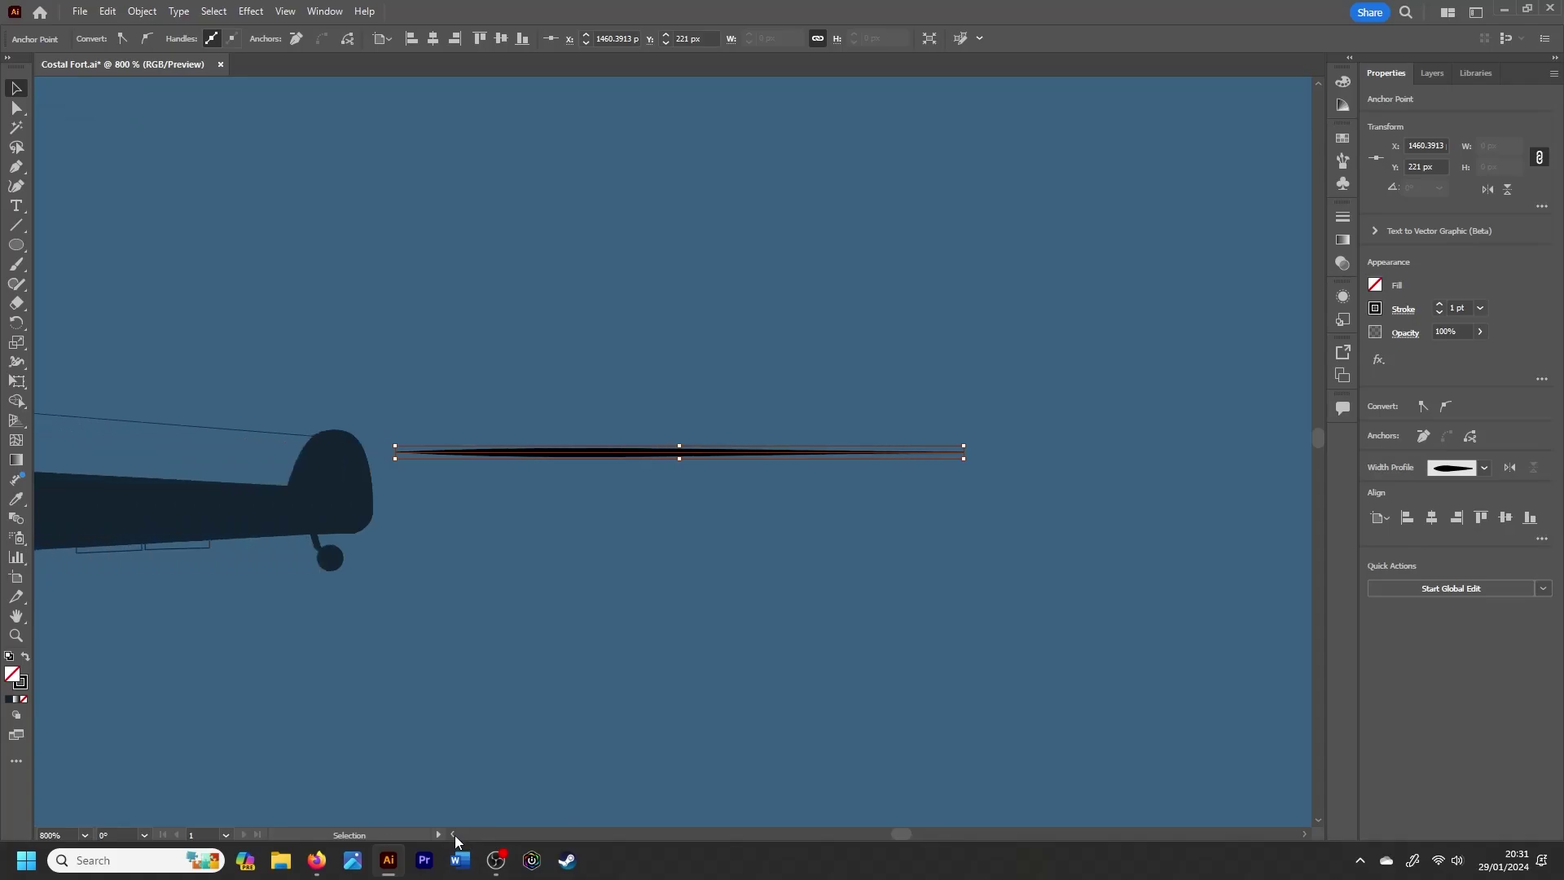
{"action": "left_click", "coordinate": [1438, 313]}
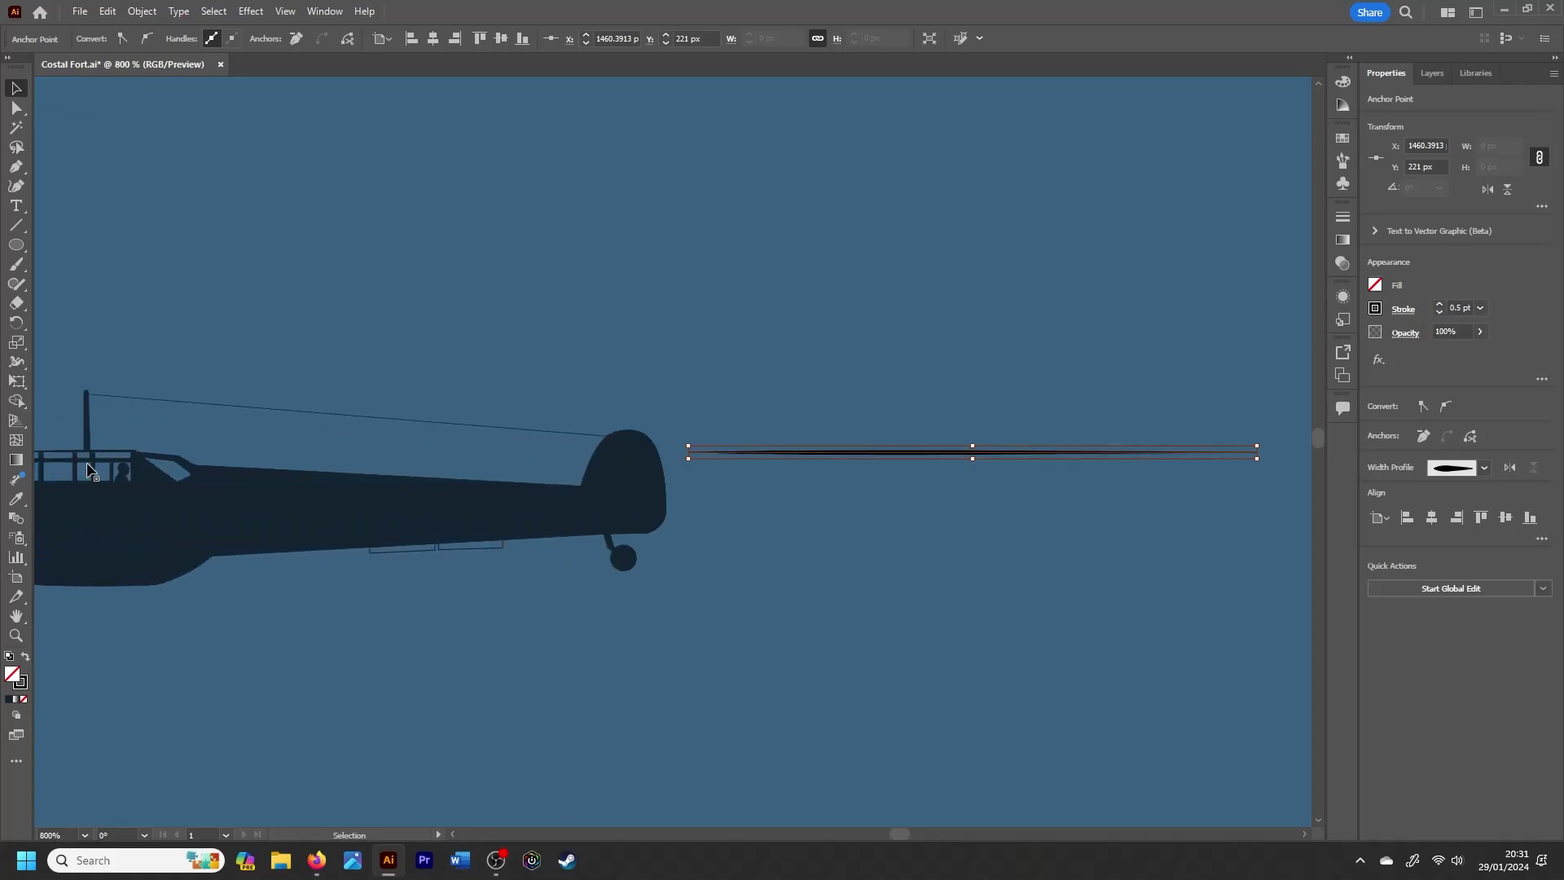
Step: Expand the line's appearance into a shape and apply a gradient to it
{"action": "left_click", "coordinate": [142, 11]}
{"action": "left_click", "coordinate": [173, 224]}
{"action": "key", "text": "g"}
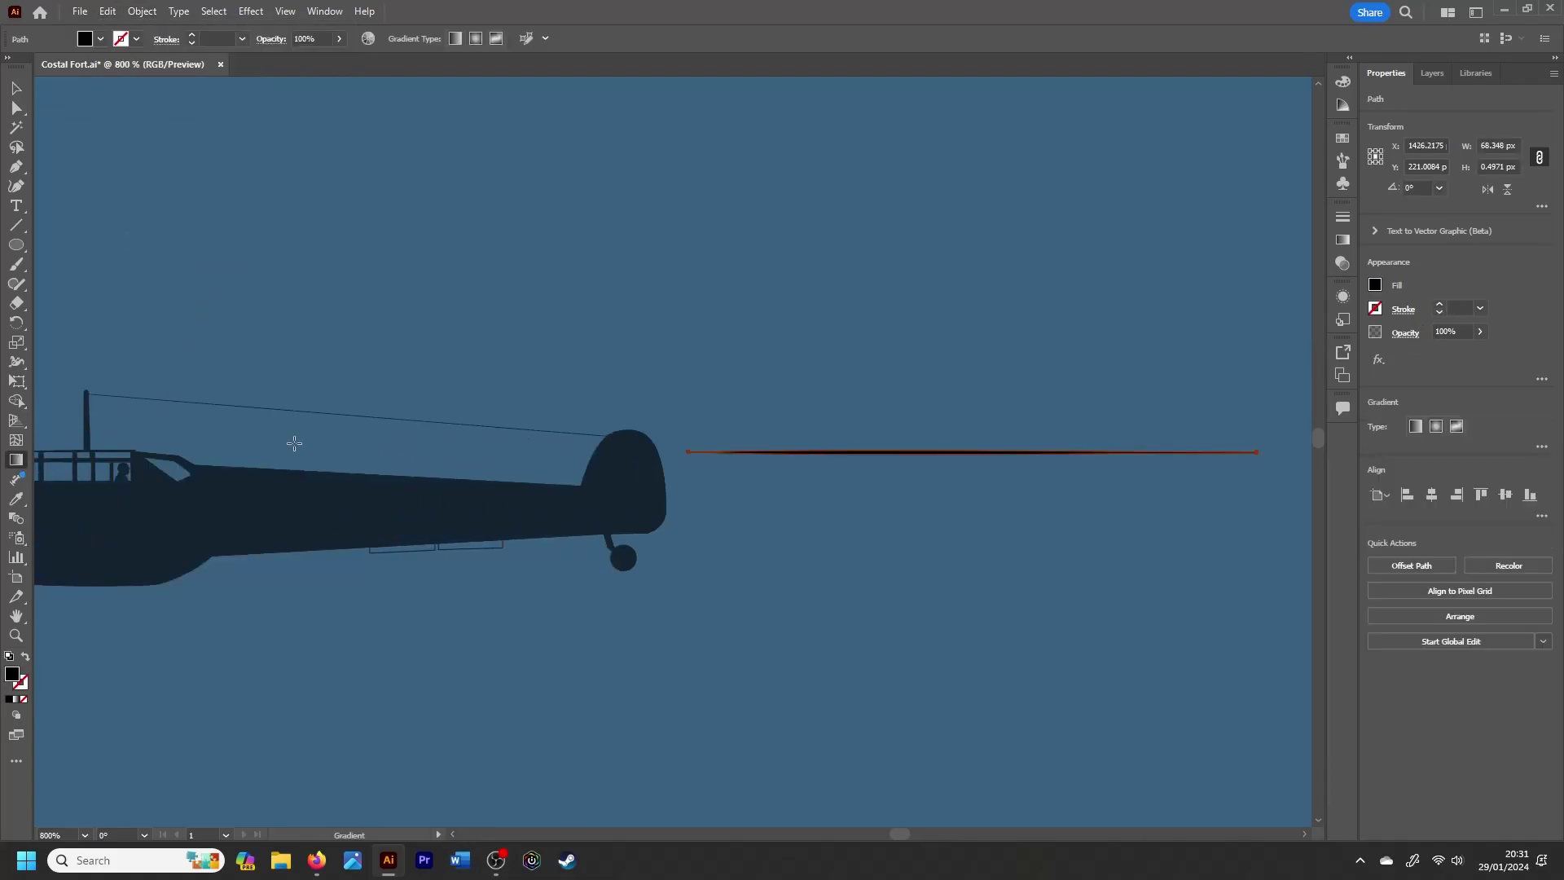
{"action": "double_click", "coordinate": [1258, 452]}
{"action": "key", "text": "Escape"}
{"action": "key", "text": "v"}
{"action": "left_click", "coordinate": [873, 451]}
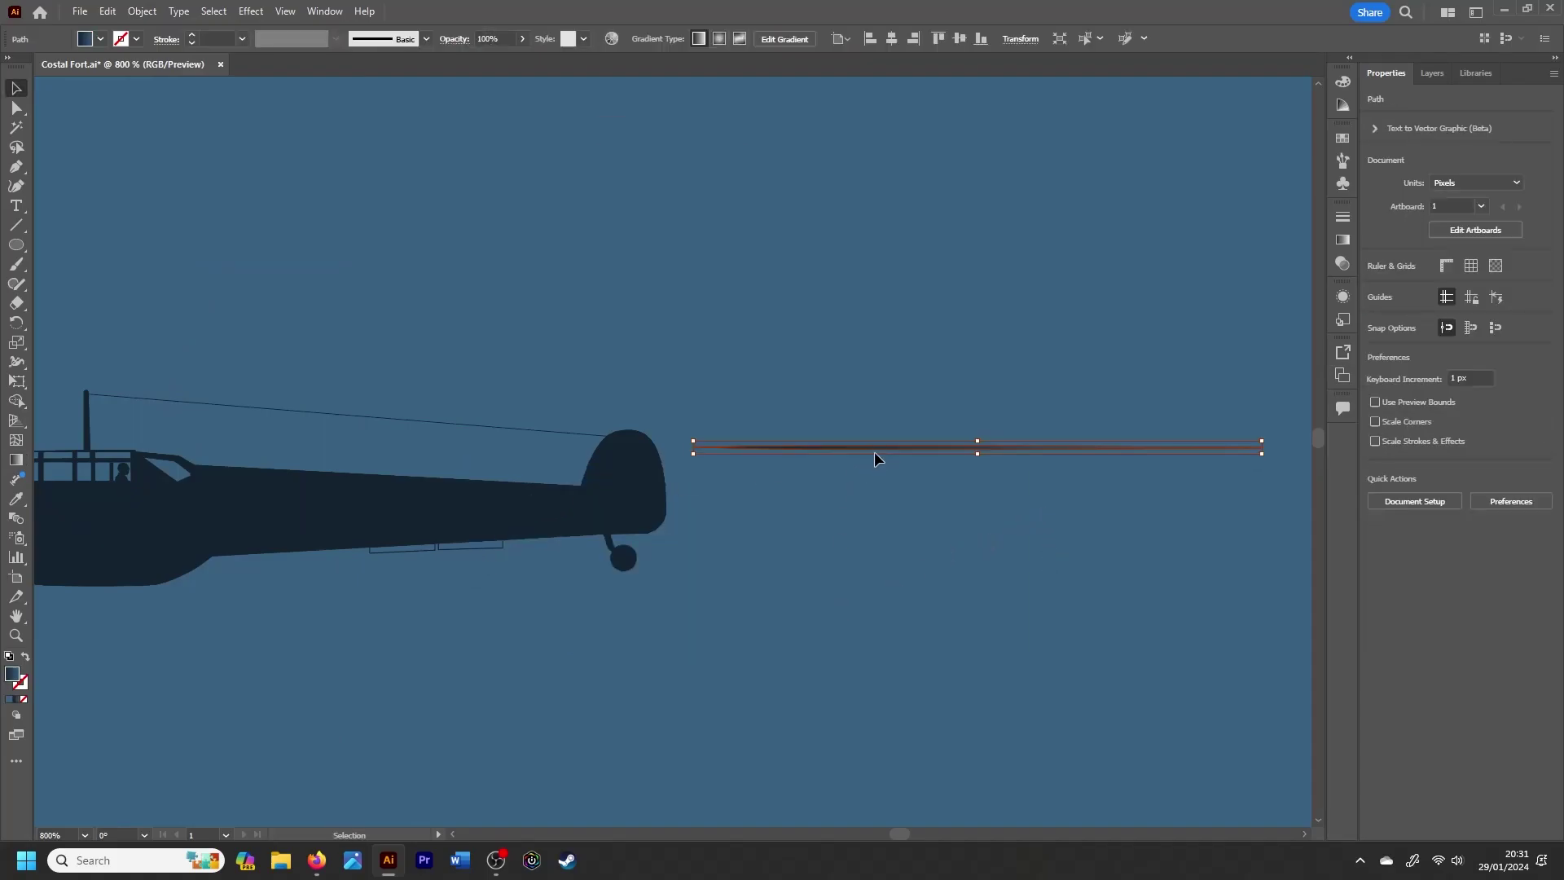
Step: Duplicate the trail lines and place a copy behind the upper plane
{"action": "left_click_drag", "start_coordinate": [878, 446], "coordinate": [1031, 506], "text": "alt"}
{"action": "scroll", "coordinate": [776, 469], "scroll_direction": "down", "scroll_amount": 3}
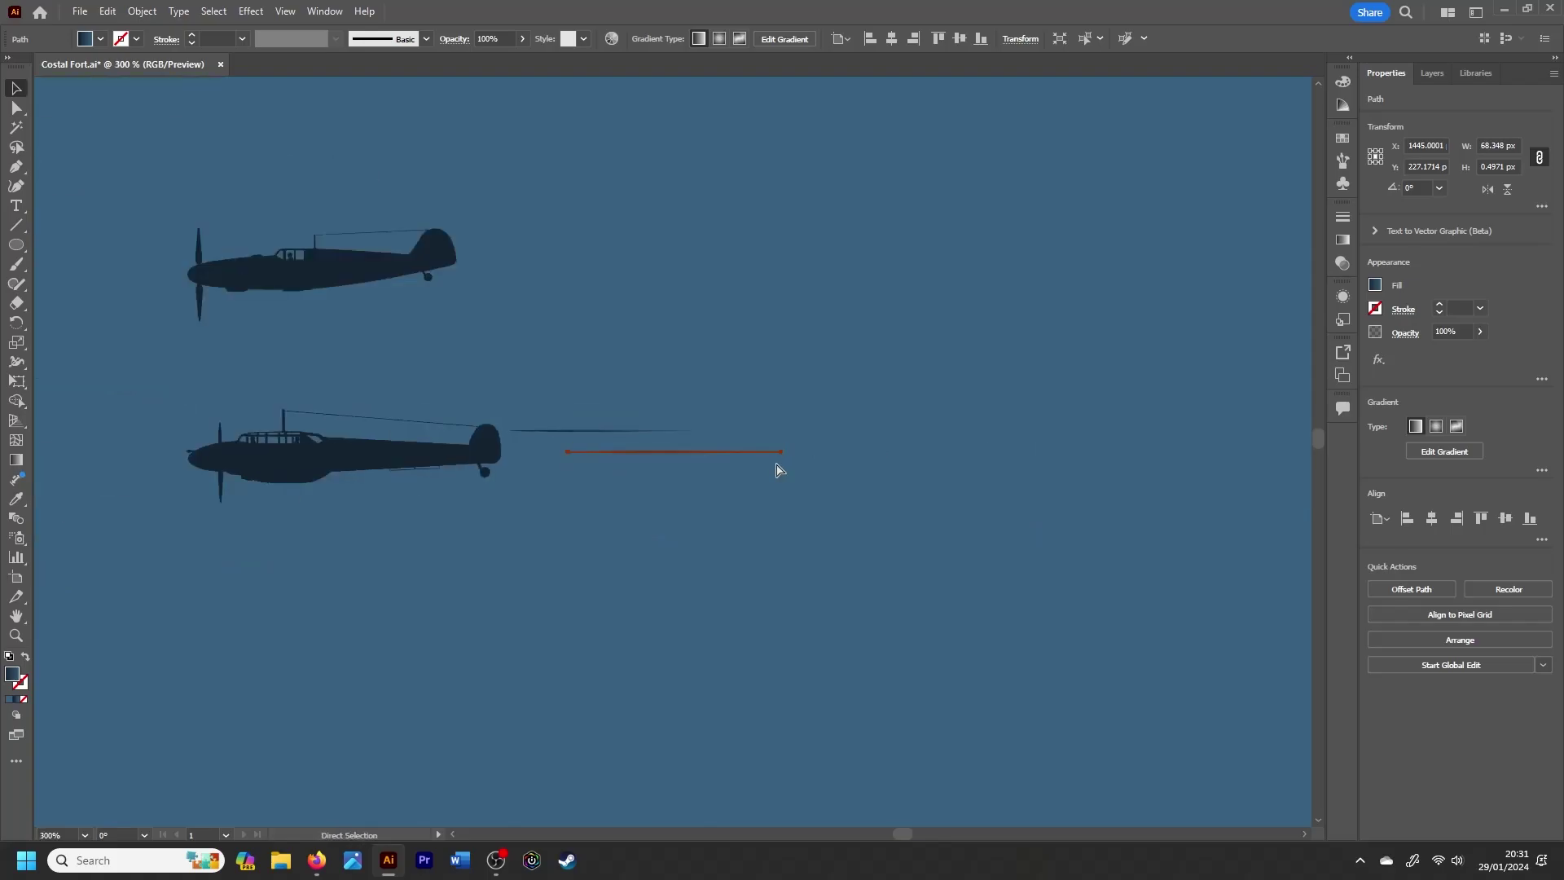
{"action": "mouse_move", "coordinate": [702, 453]}
{"action": "left_mouse_down", "text": "alt"}
{"action": "mouse_move", "coordinate": [585, 259]}
{"action": "mouse_move", "coordinate": [570, 280]}
{"action": "left_mouse_up", "text": "alt"}
{"action": "left_click", "coordinate": [1458, 309]}
{"action": "left_click", "coordinate": [681, 452]}
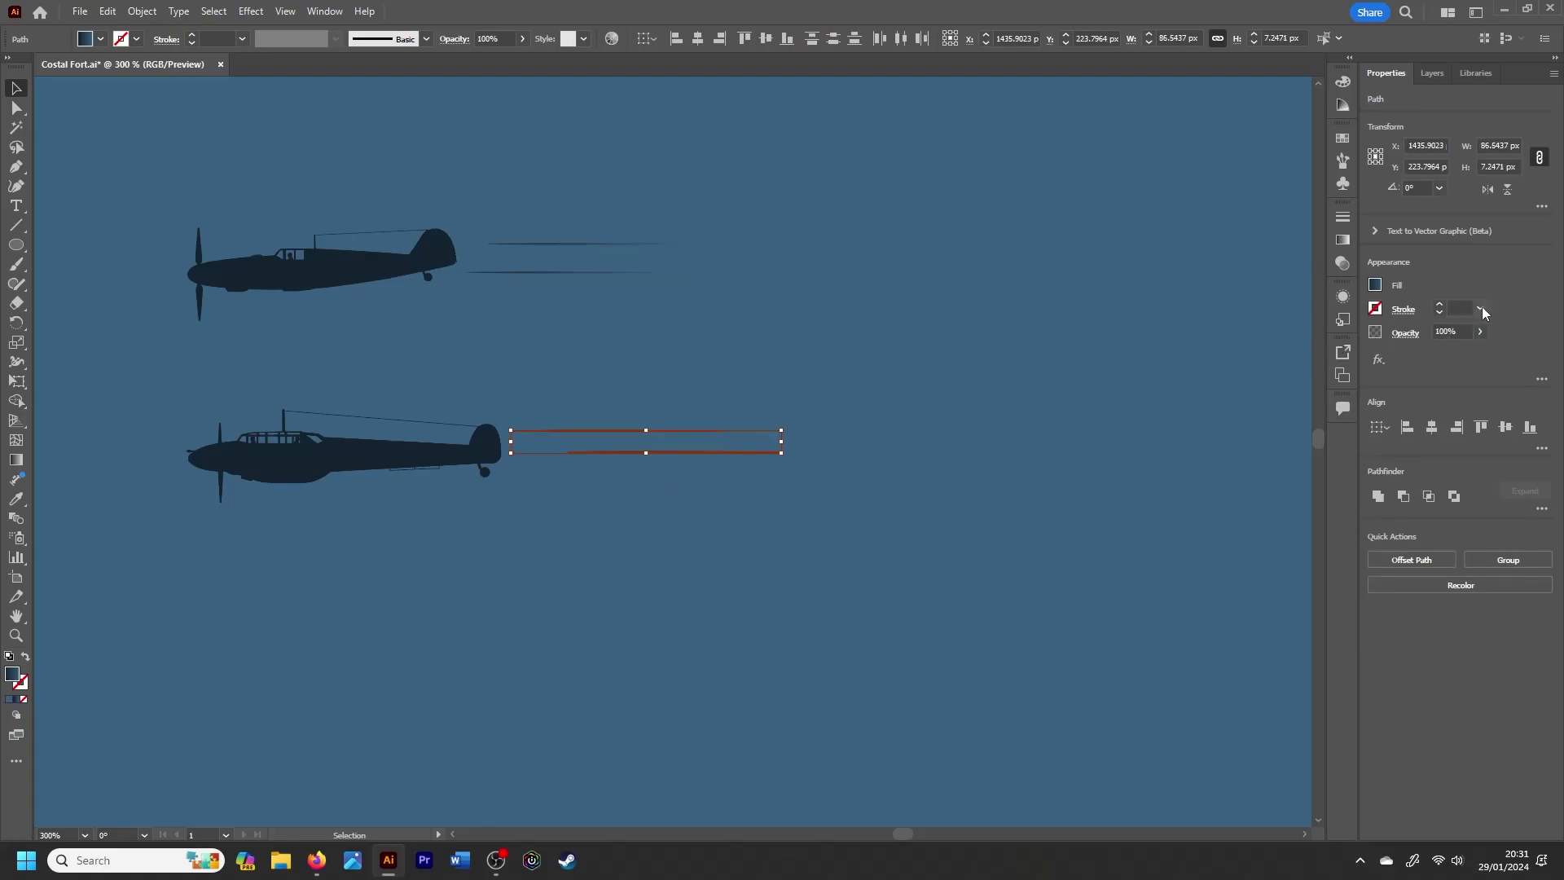
{"action": "left_click", "coordinate": [1482, 313]}
{"action": "left_click", "coordinate": [873, 481]}
Step: Select both planes with their trails and flip them to face the opposite way
{"action": "key", "text": "ctrl+minus"}
{"action": "key", "text": "ctrl+minus"}
{"action": "key", "text": "ctrl+minus"}
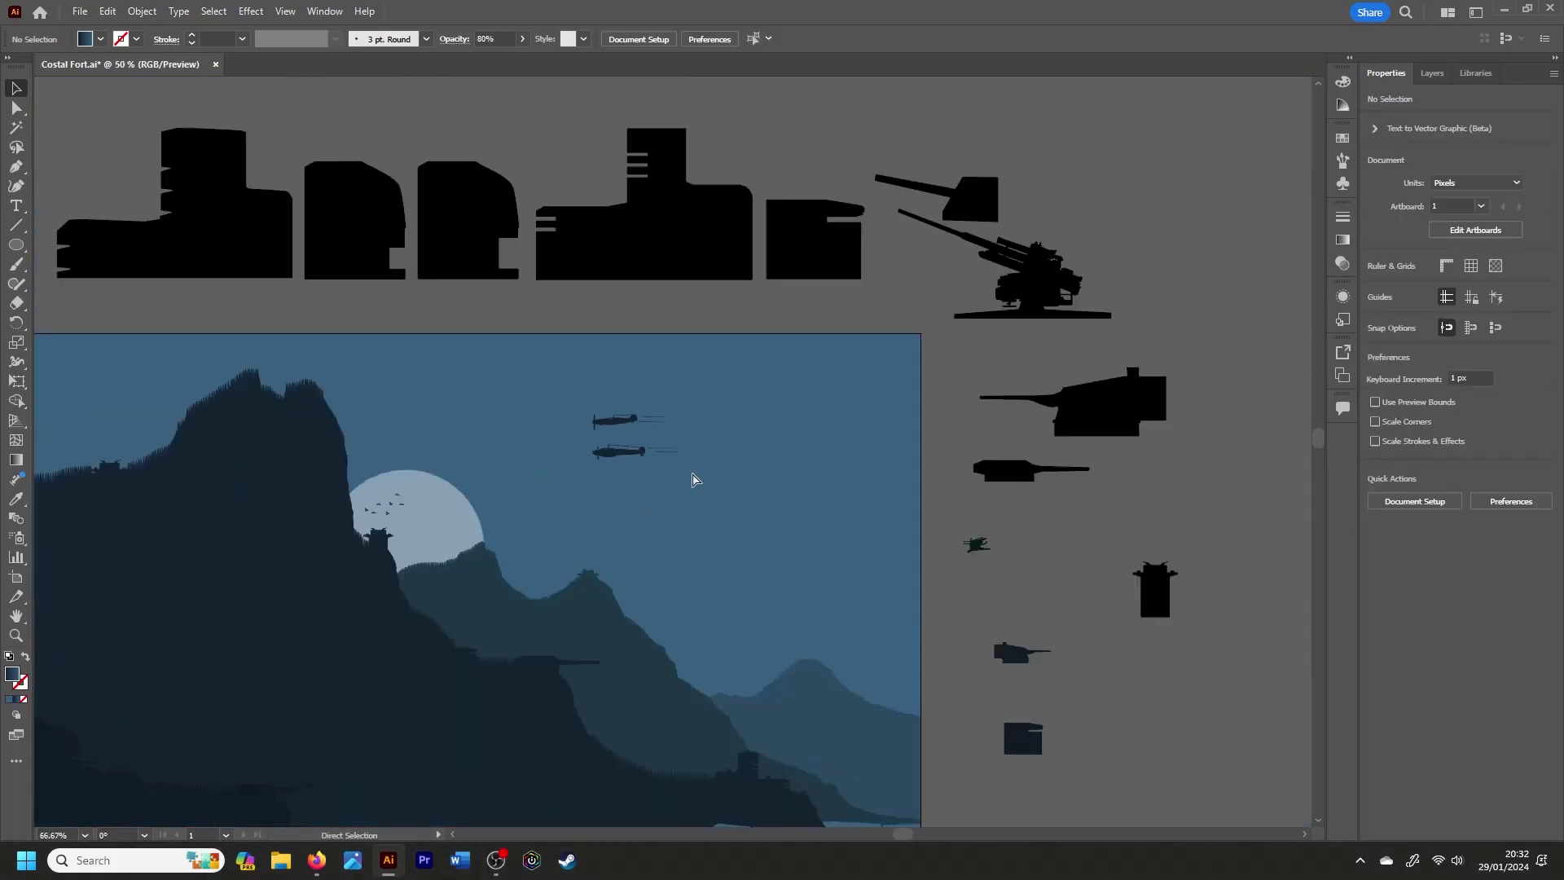
{"action": "key", "text": "ctrl+minus"}
{"action": "key", "text": "ctrl+plus"}
{"action": "key", "text": "ctrl+plus"}
{"action": "key", "text": "ctrl+plus"}
{"action": "left_click", "coordinate": [601, 447]}
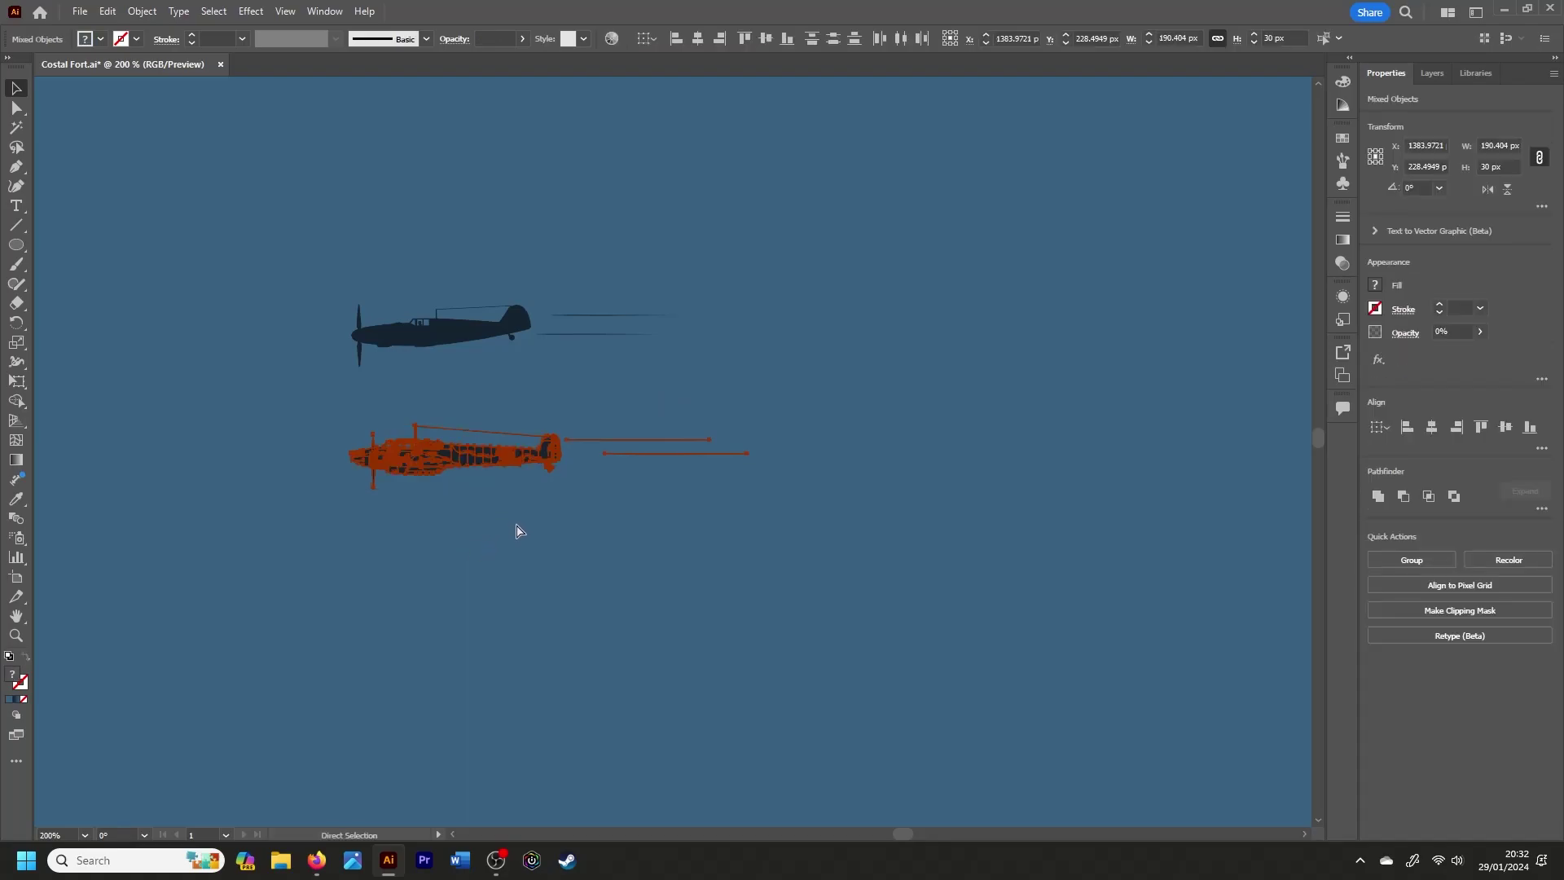
{"action": "left_click", "coordinate": [535, 551]}
{"action": "key", "text": "ctrl+minus"}
{"action": "key", "text": "ctrl+minus"}
{"action": "key", "text": "ctrl+minus"}
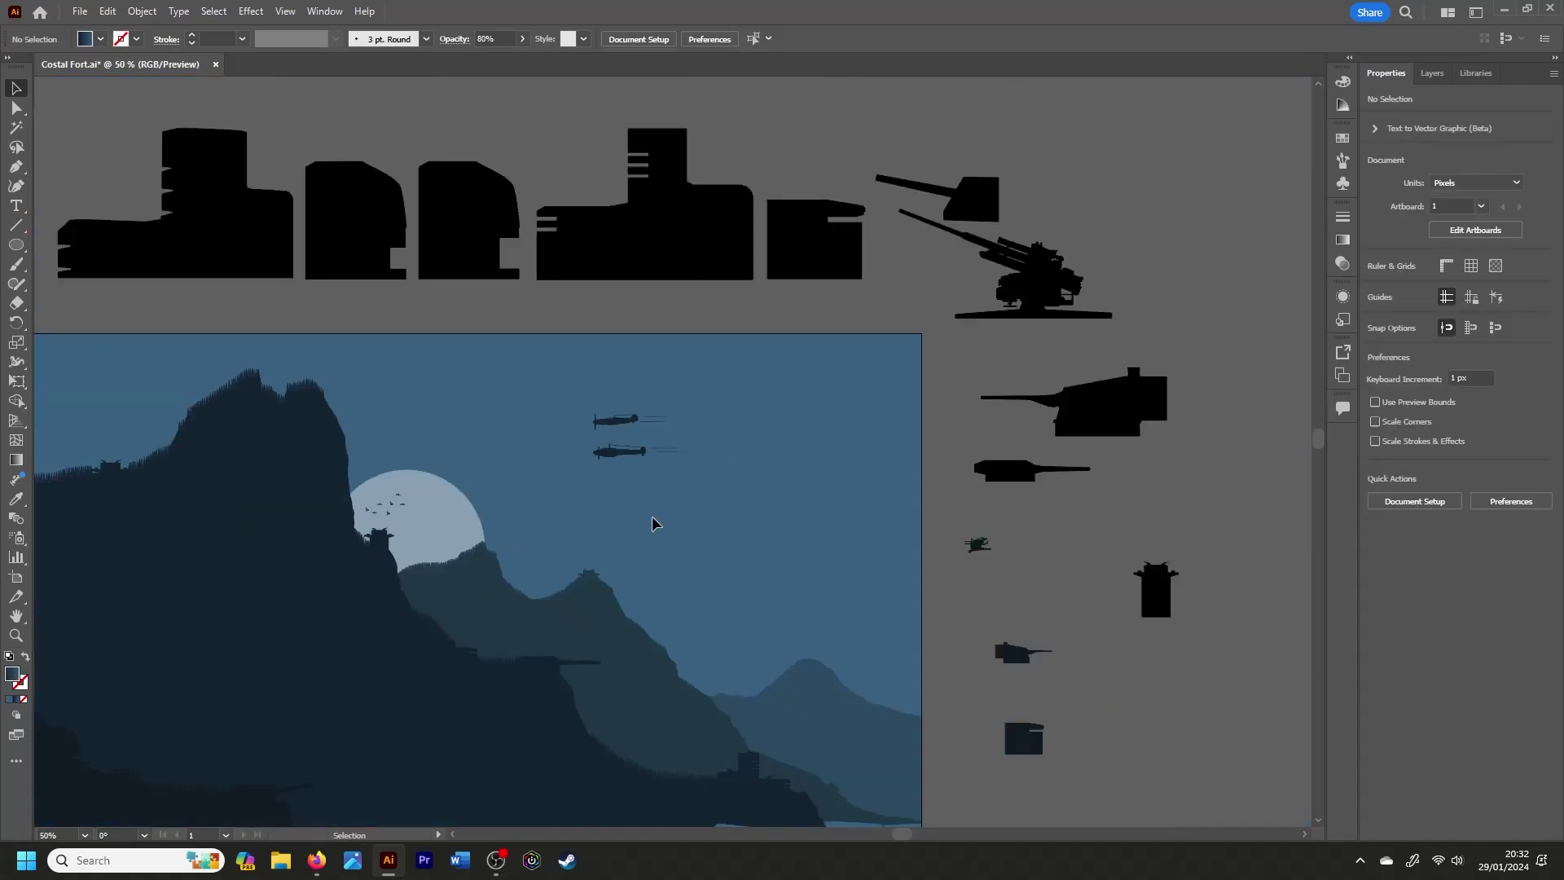
{"action": "left_click_drag", "start_coordinate": [901, 833], "coordinate": [878, 833]}
{"action": "left_click_drag", "start_coordinate": [1317, 440], "coordinate": [1319, 451]}
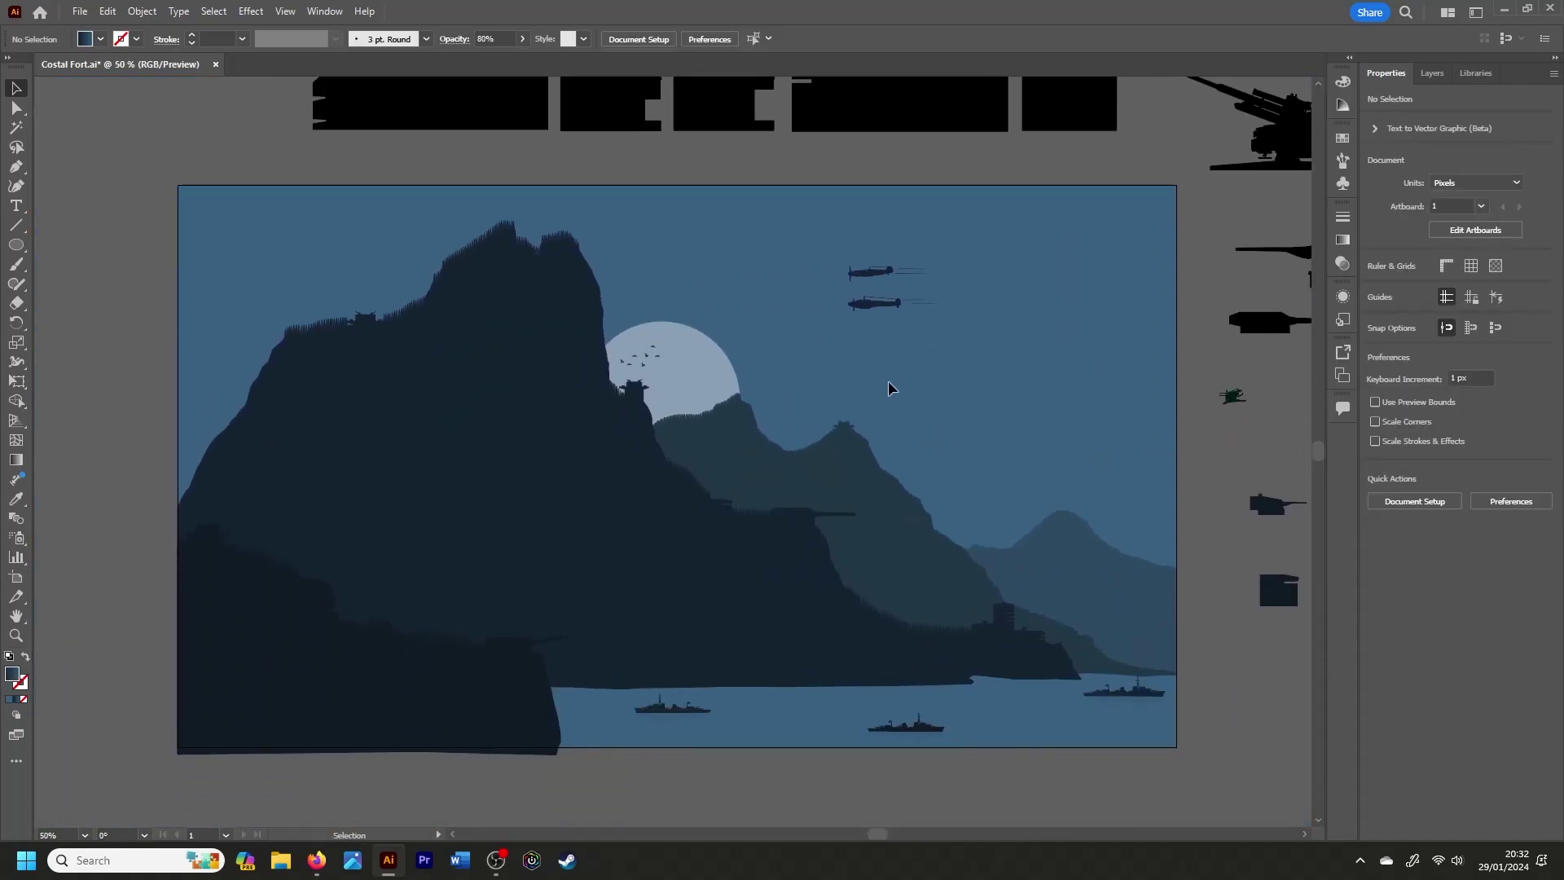
{"action": "mouse_move", "coordinate": [828, 241]}
{"action": "left_mouse_down"}
{"action": "mouse_move", "coordinate": [945, 321]}
{"action": "mouse_move", "coordinate": [728, 262]}
{"action": "left_mouse_up"}
{"action": "left_click", "coordinate": [960, 300]}
{"action": "left_click", "coordinate": [893, 306]}
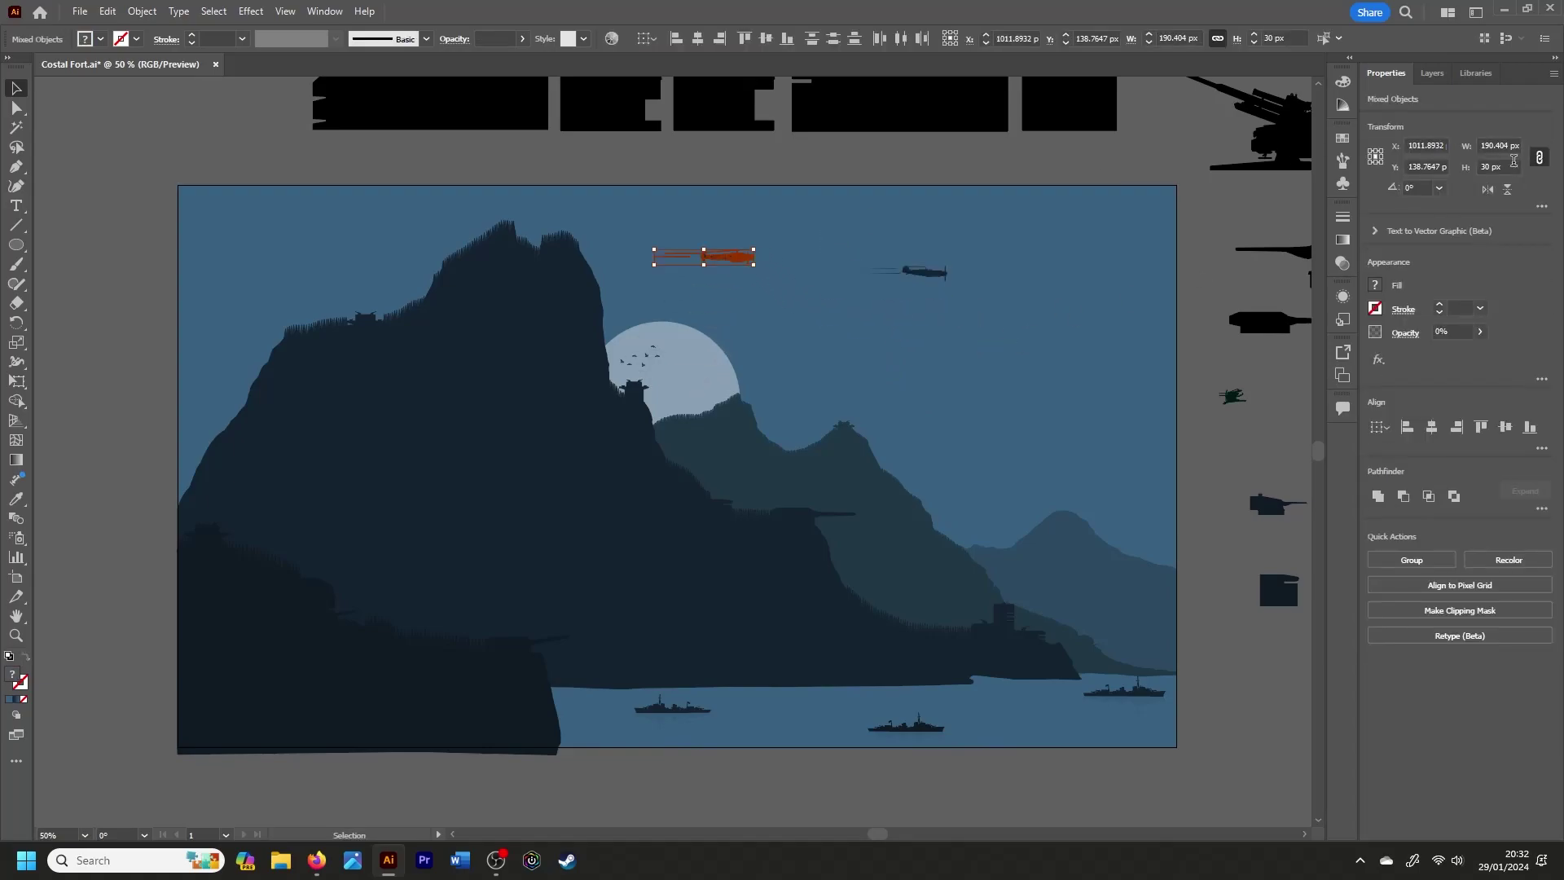
Step: Set each plane's height to 15 px and move the small plane beside the other
{"action": "left_click", "coordinate": [1497, 166]}
{"action": "type", "text": "15"}
{"action": "left_click", "coordinate": [1267, 212]}
{"action": "left_click", "coordinate": [909, 272]}
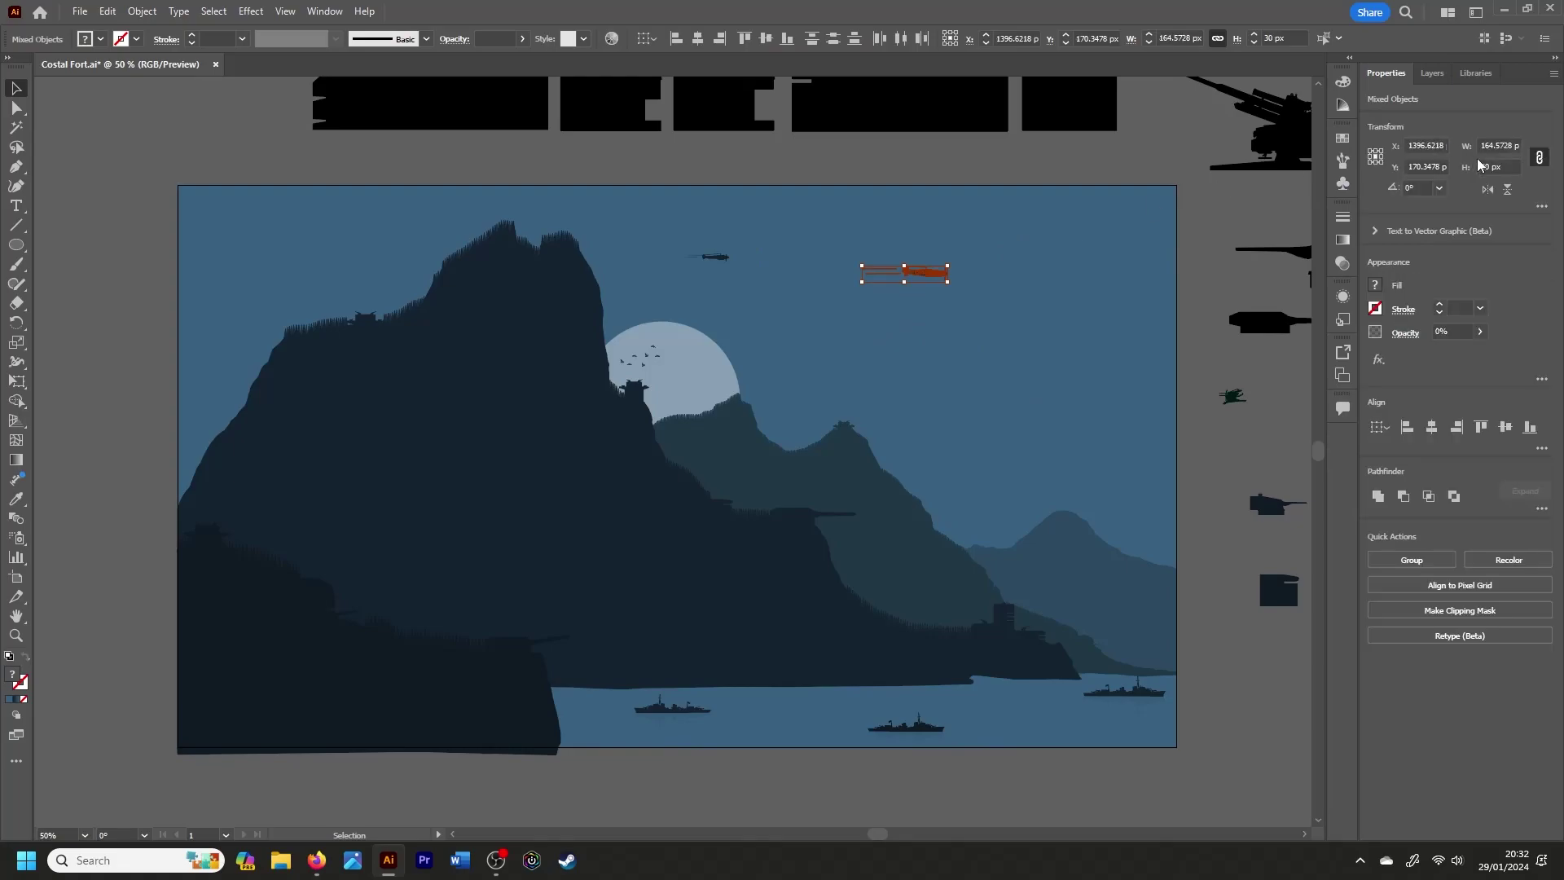
{"action": "left_click", "coordinate": [1497, 167]}
{"action": "type", "text": "15"}
{"action": "key", "text": "Return"}
{"action": "left_click", "coordinate": [958, 335]}
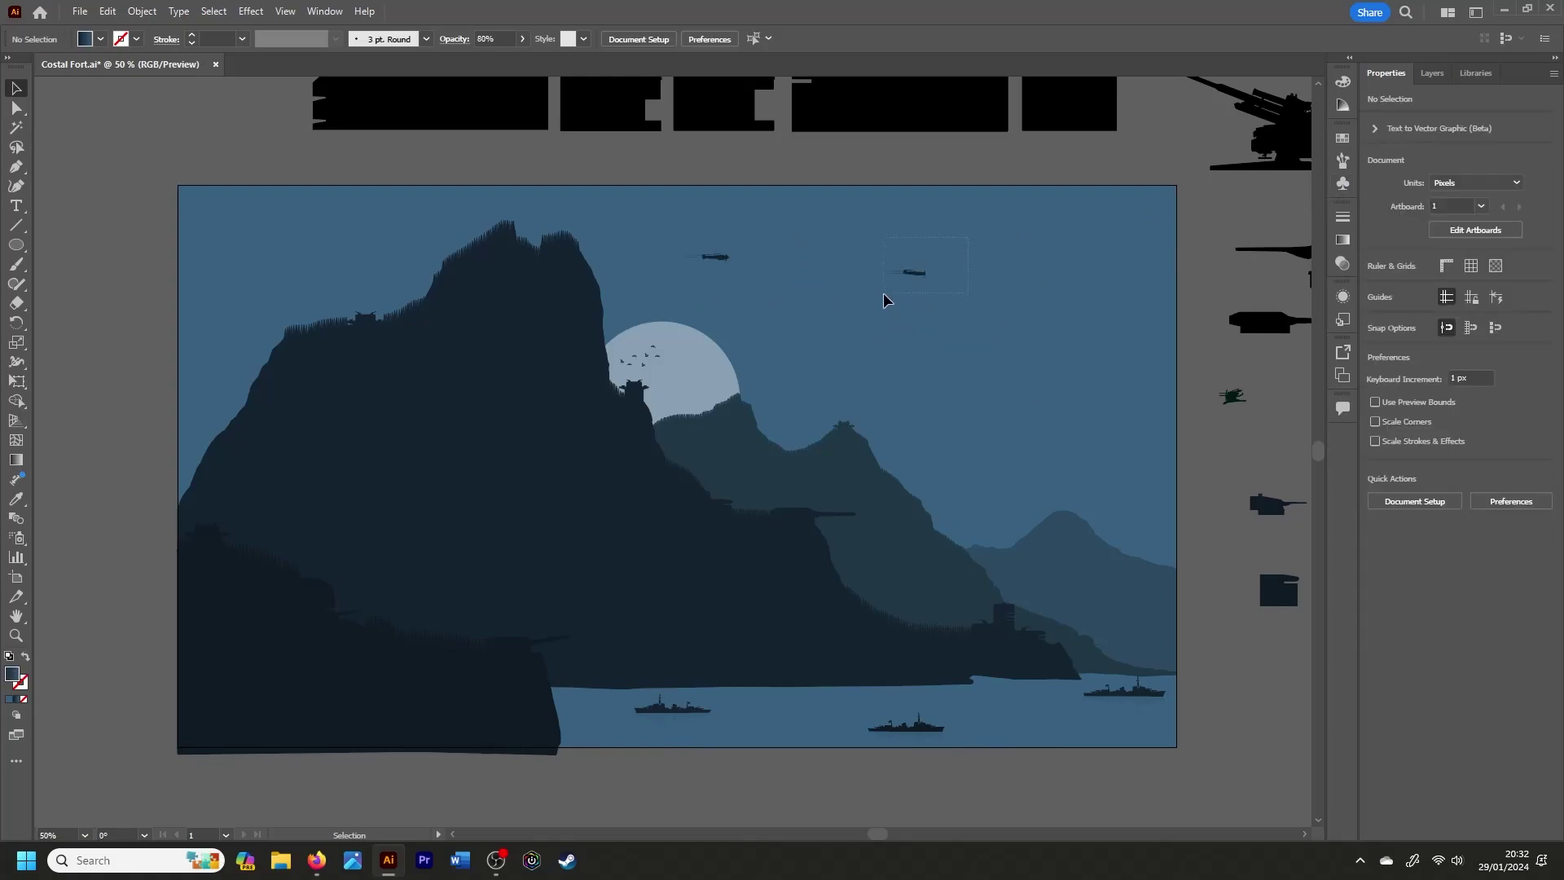
{"action": "left_click_drag", "start_coordinate": [908, 272], "coordinate": [764, 276]}
Step: Duplicate the larger plane group up and to the right
{"action": "key", "text": "ctrl+equal"}
{"action": "key", "text": "ctrl+equal"}
{"action": "key", "text": "ctrl+equal"}
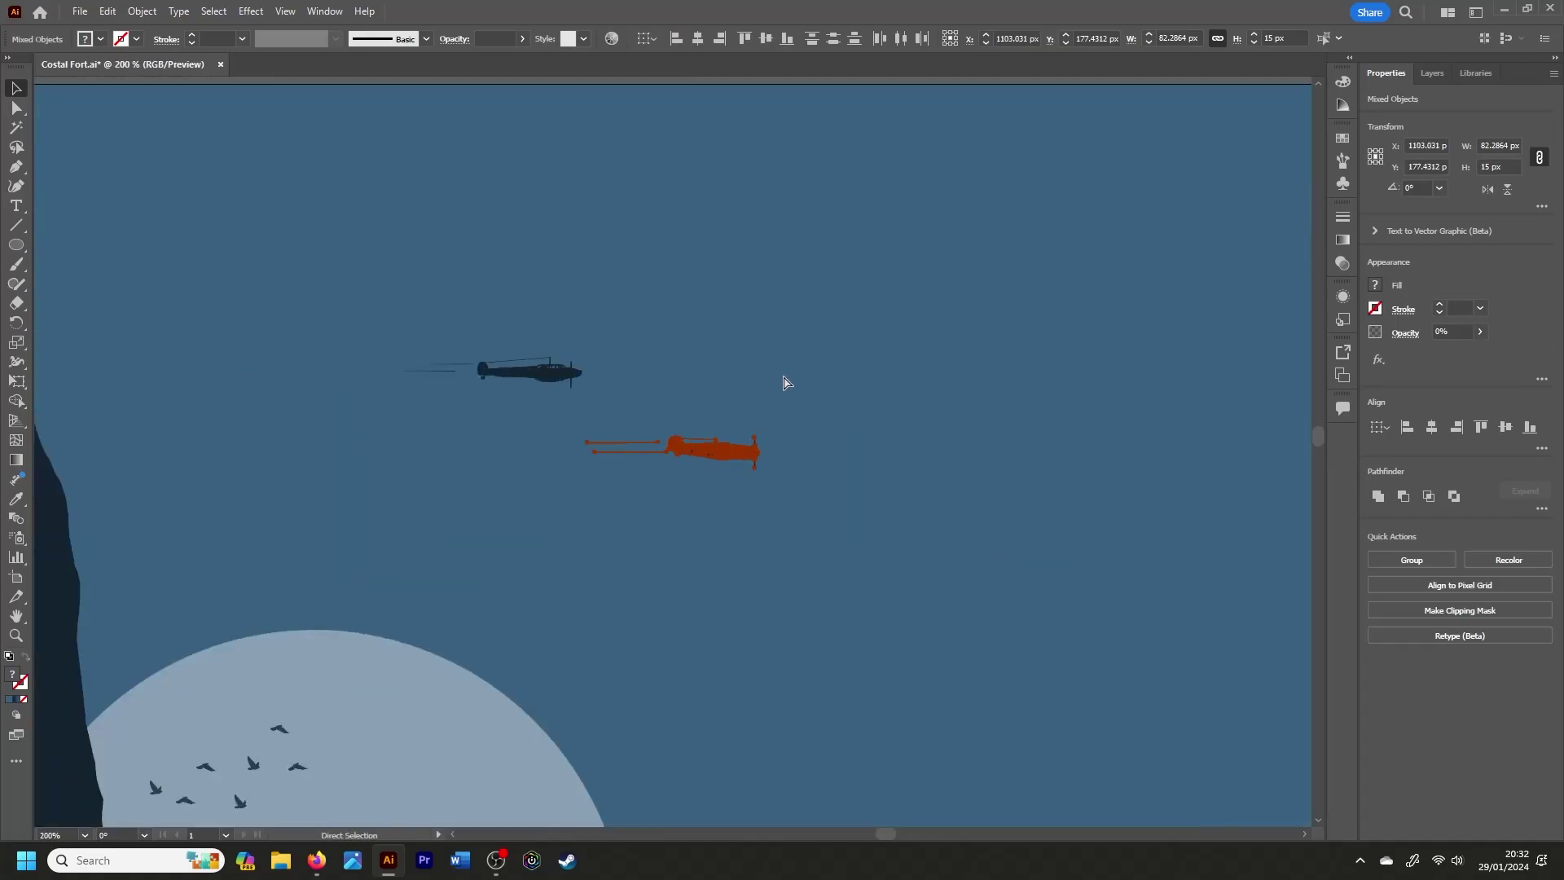
{"action": "key", "text": "ctrl+equal"}
{"action": "key", "text": "v"}
{"action": "left_click", "coordinate": [751, 400]}
{"action": "left_click", "coordinate": [505, 336]}
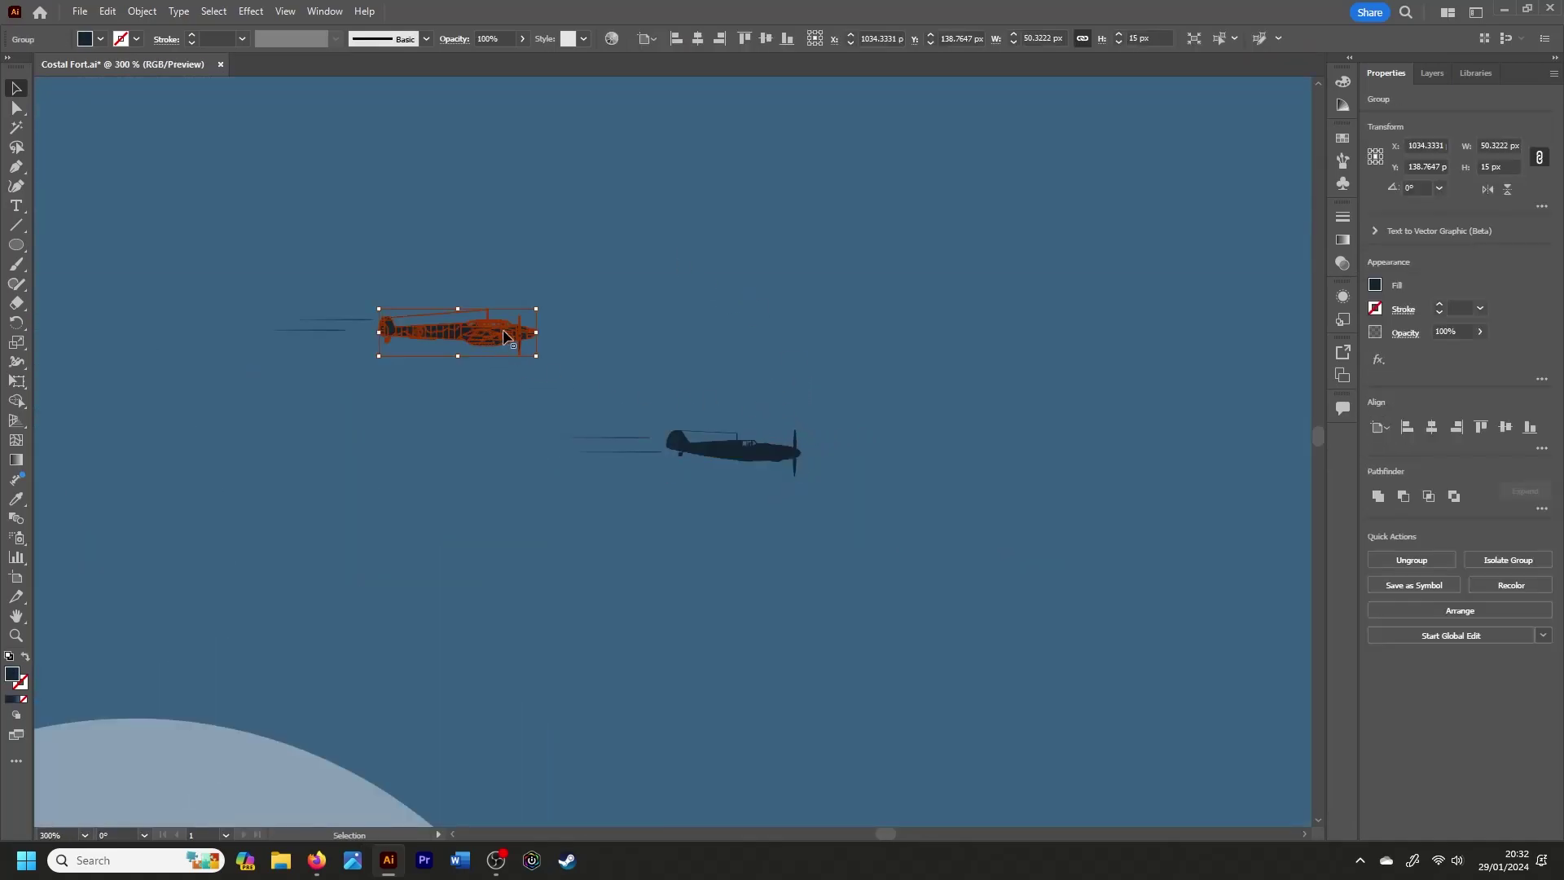
{"action": "mouse_move", "coordinate": [504, 335]}
{"action": "left_mouse_down"}
{"action": "mouse_move", "coordinate": [844, 227]}
{"action": "mouse_move", "coordinate": [843, 602]}
{"action": "left_mouse_up"}
Step: Duplicate the middle plane to the lower left and shrink both to 10 px tall
{"action": "left_click", "coordinate": [747, 453]}
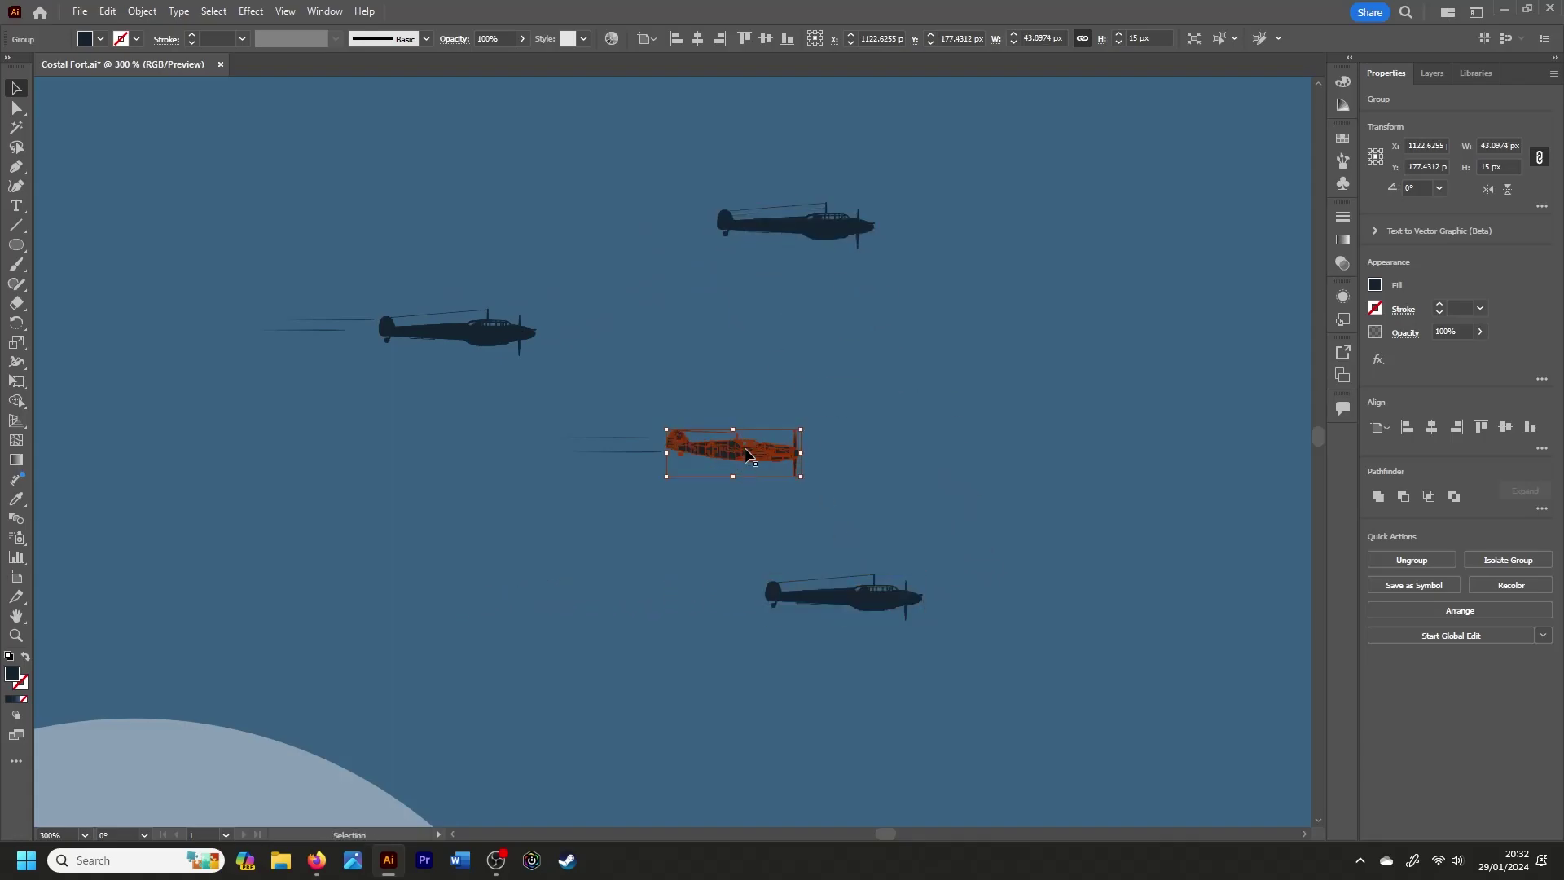
{"action": "left_click_drag", "start_coordinate": [747, 454], "coordinate": [296, 552]}
{"action": "left_click", "coordinate": [1458, 161]}
{"action": "type", "text": "0"}
{"action": "key", "text": "Return"}
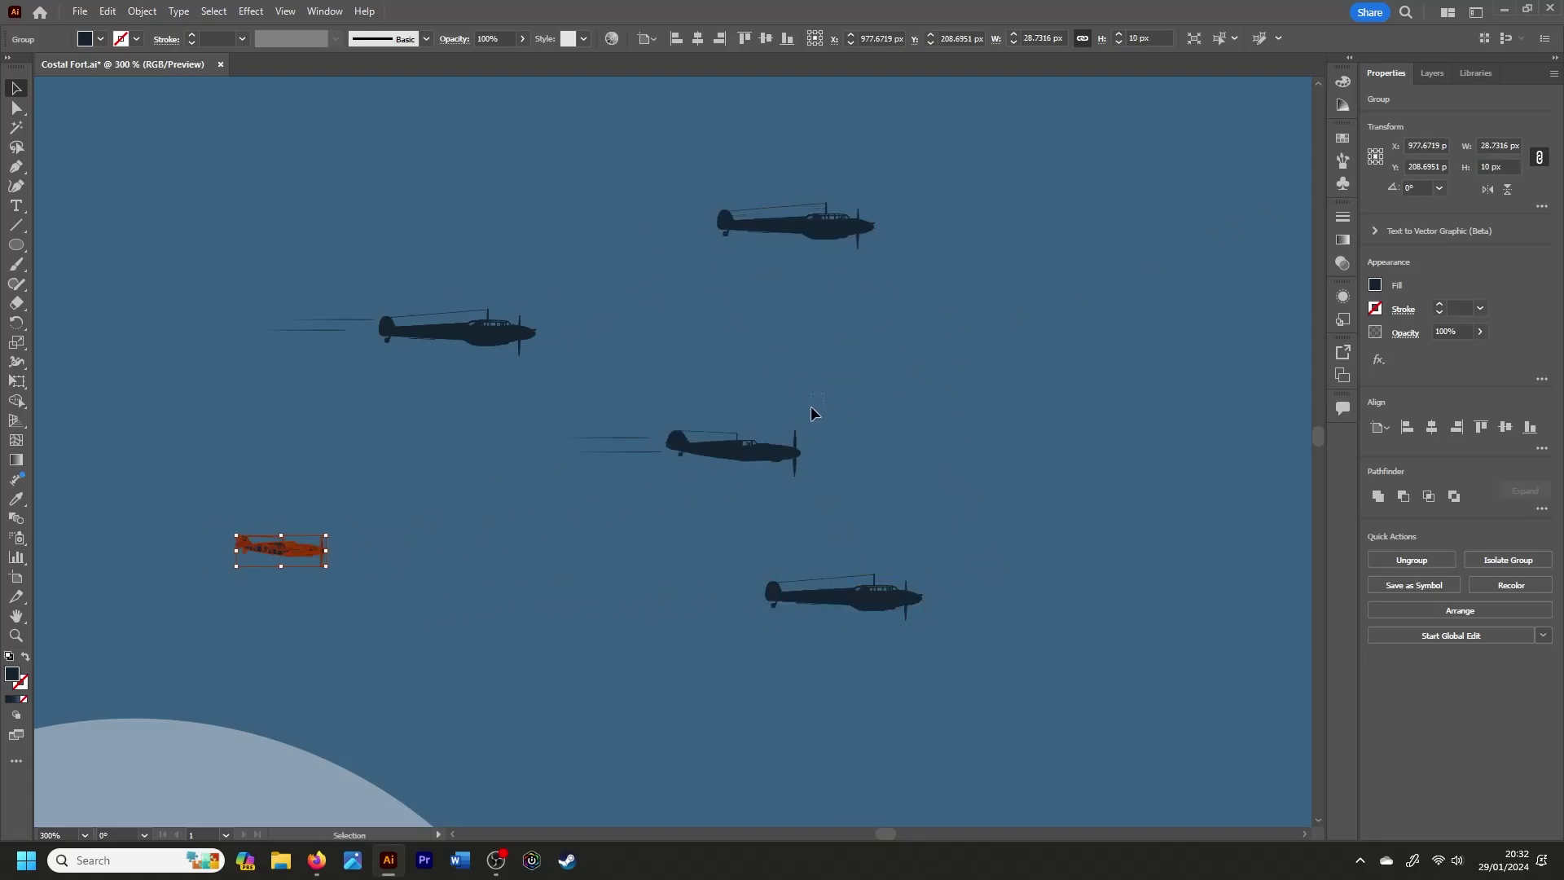
{"action": "left_click", "coordinate": [749, 452]}
{"action": "key", "text": "ctrl+d"}
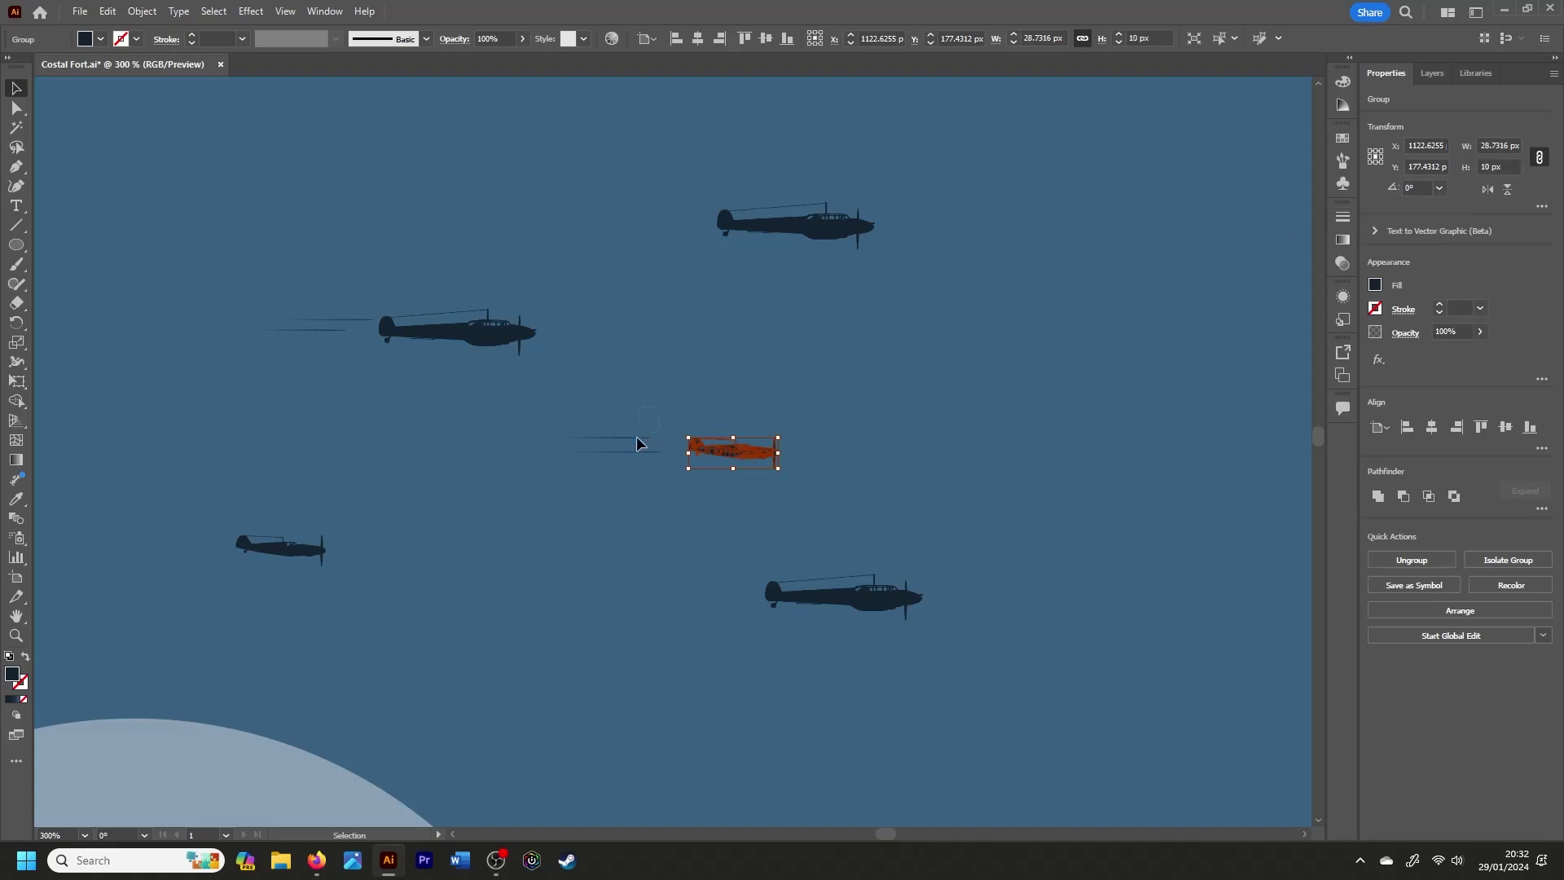
Step: Position the speed lines behind the middle plane, nudging one line up
{"action": "left_click_drag", "start_coordinate": [637, 437], "coordinate": [657, 456]}
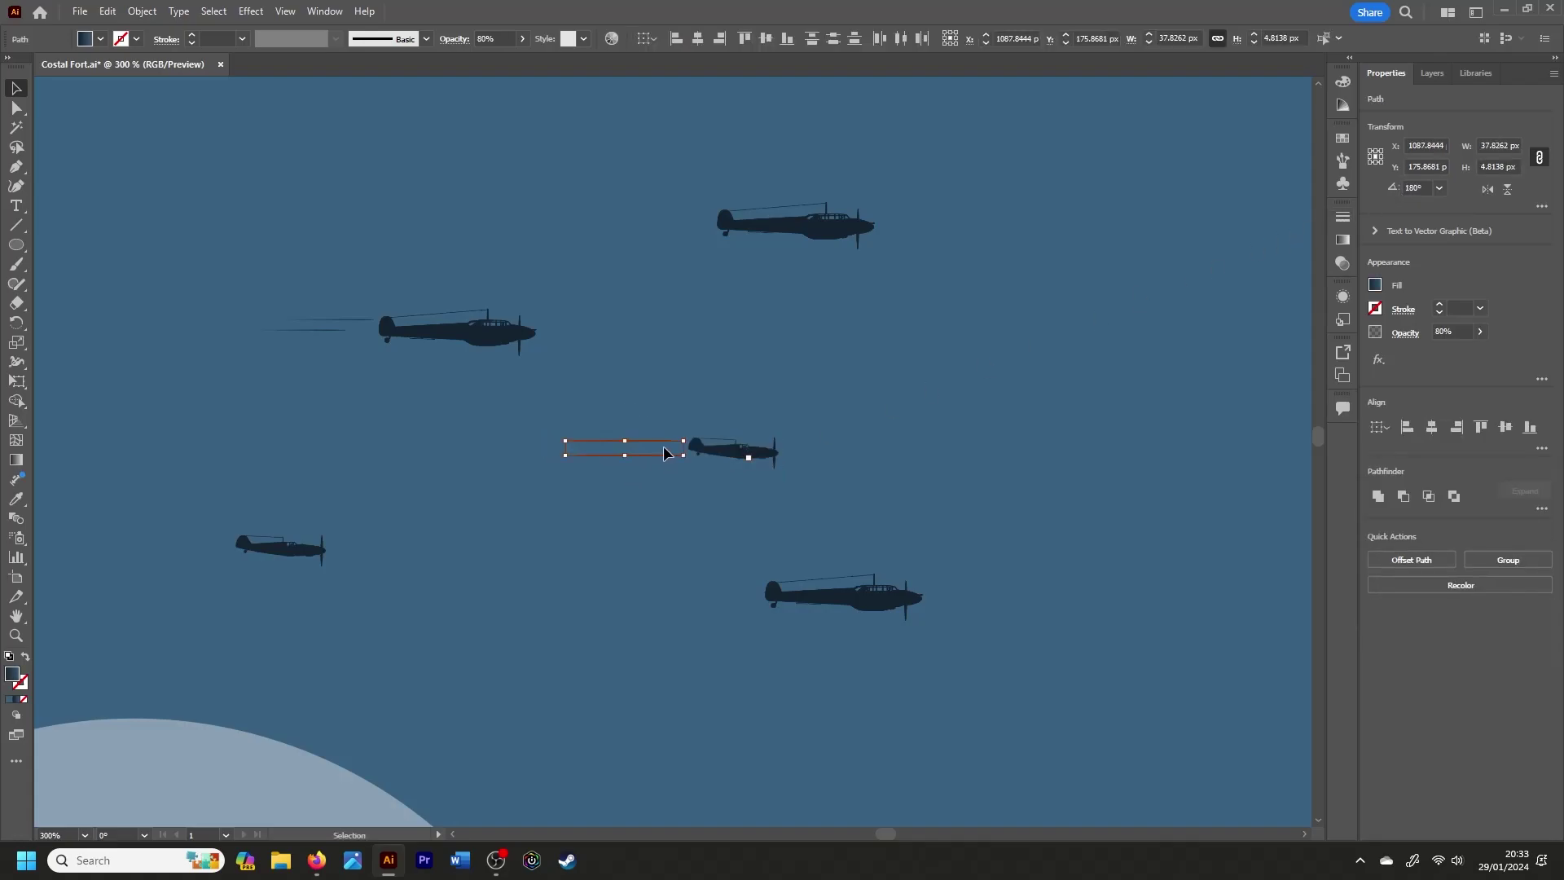
{"action": "scroll", "coordinate": [663, 446], "scroll_direction": "up", "scroll_amount": 5}
{"action": "left_click", "coordinate": [806, 448]}
{"action": "left_click", "coordinate": [881, 488]}
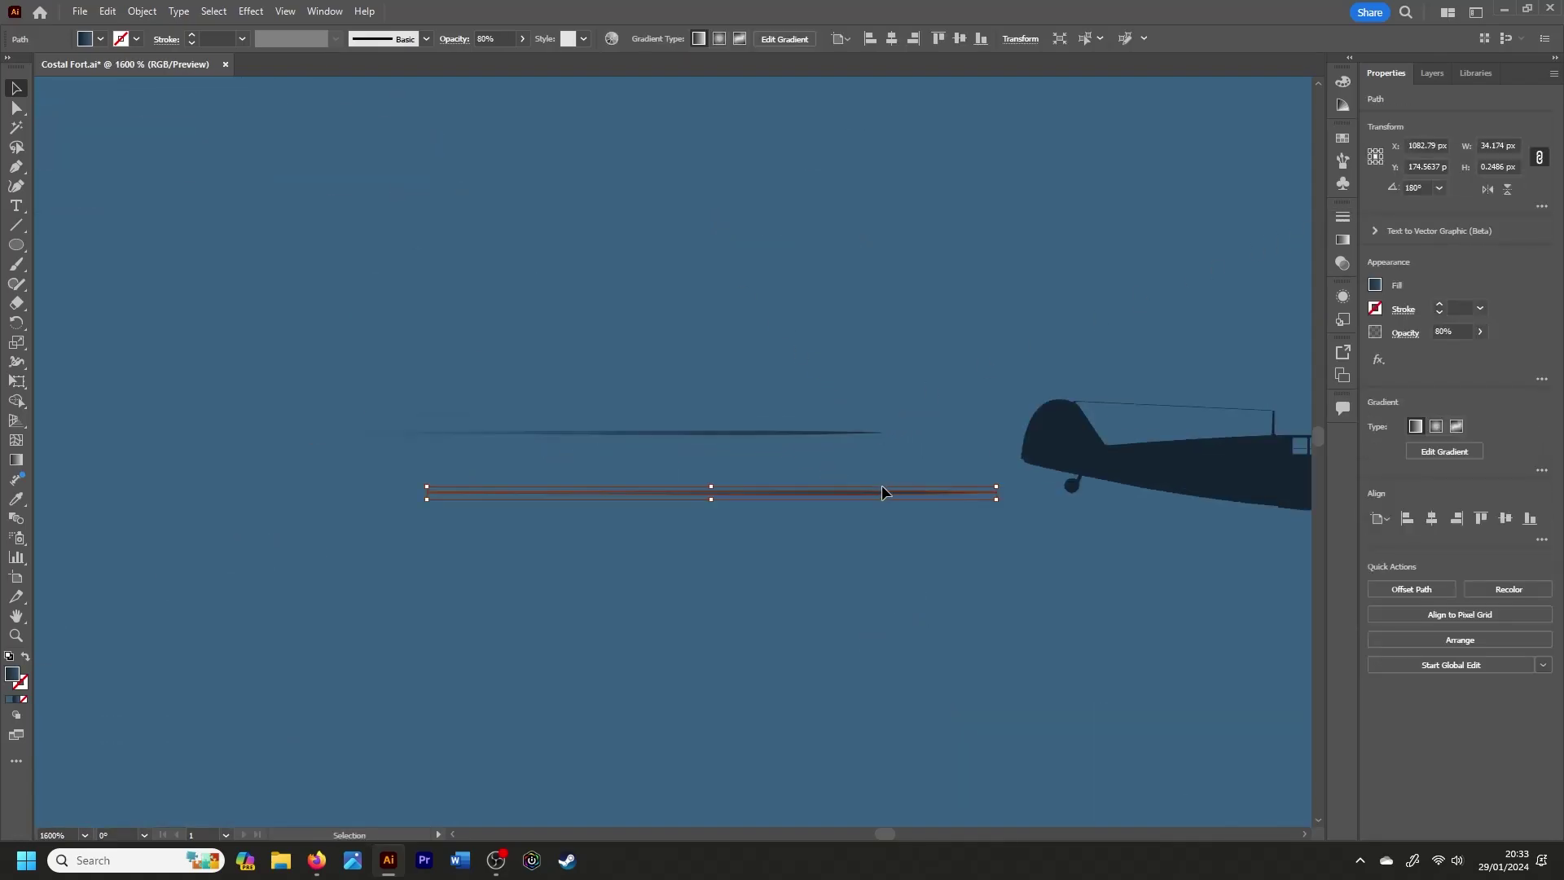
{"action": "key", "text": "Up"}
{"action": "key", "text": "Up"}
{"action": "left_click", "coordinate": [876, 520]}
{"action": "key", "text": "ctrl+1"}
{"action": "key", "text": "ctrl+plus"}
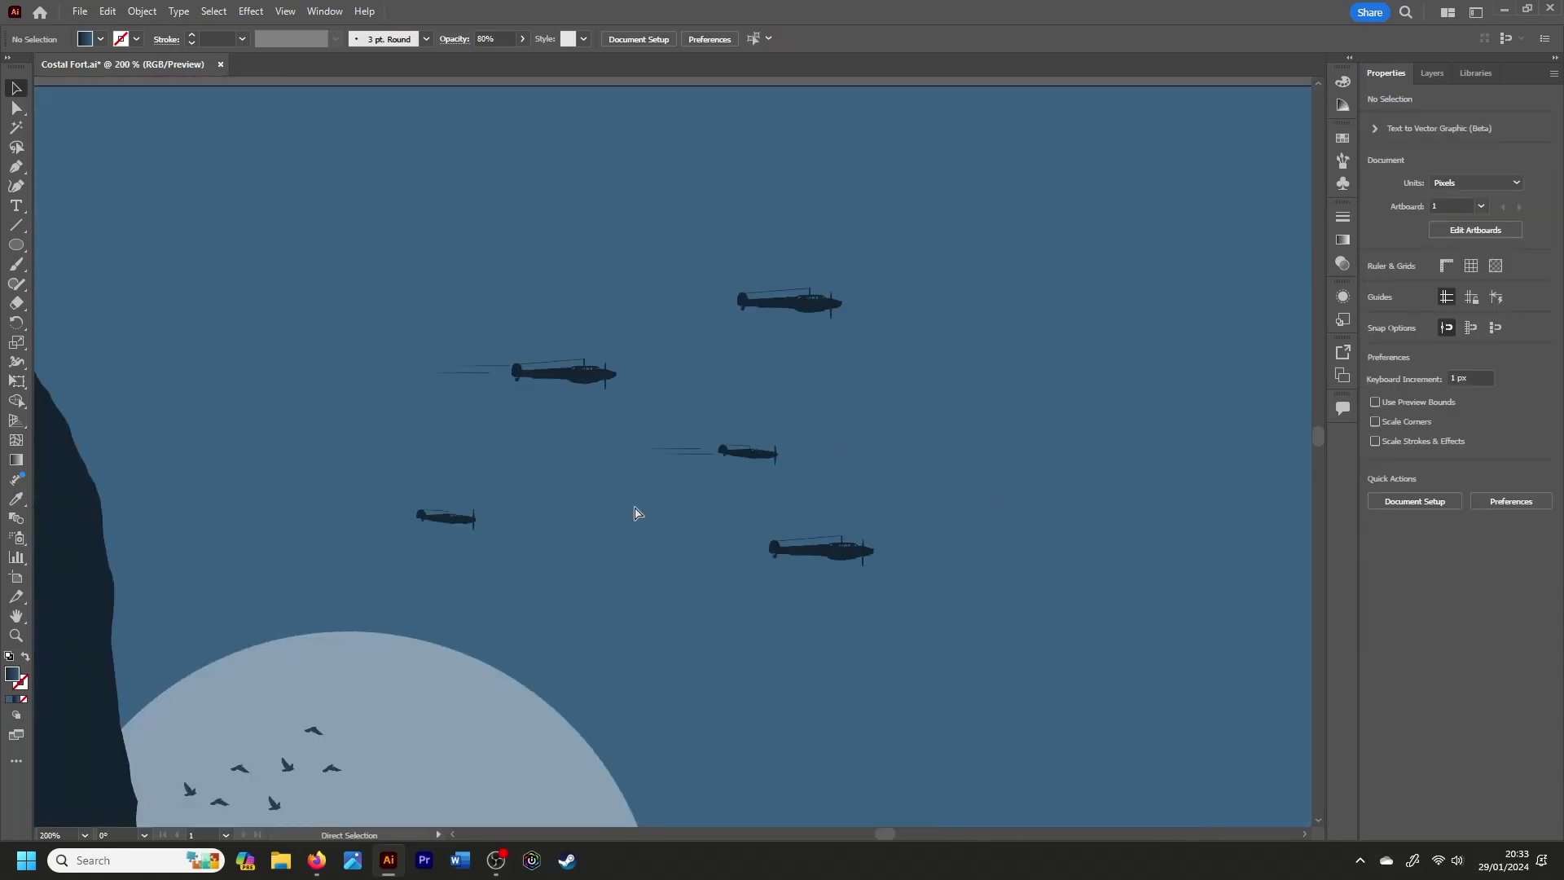
Step: Duplicate the lower-left plane into the upper part of the formation
{"action": "left_click", "coordinate": [810, 320]}
{"action": "left_click", "coordinate": [471, 520]}
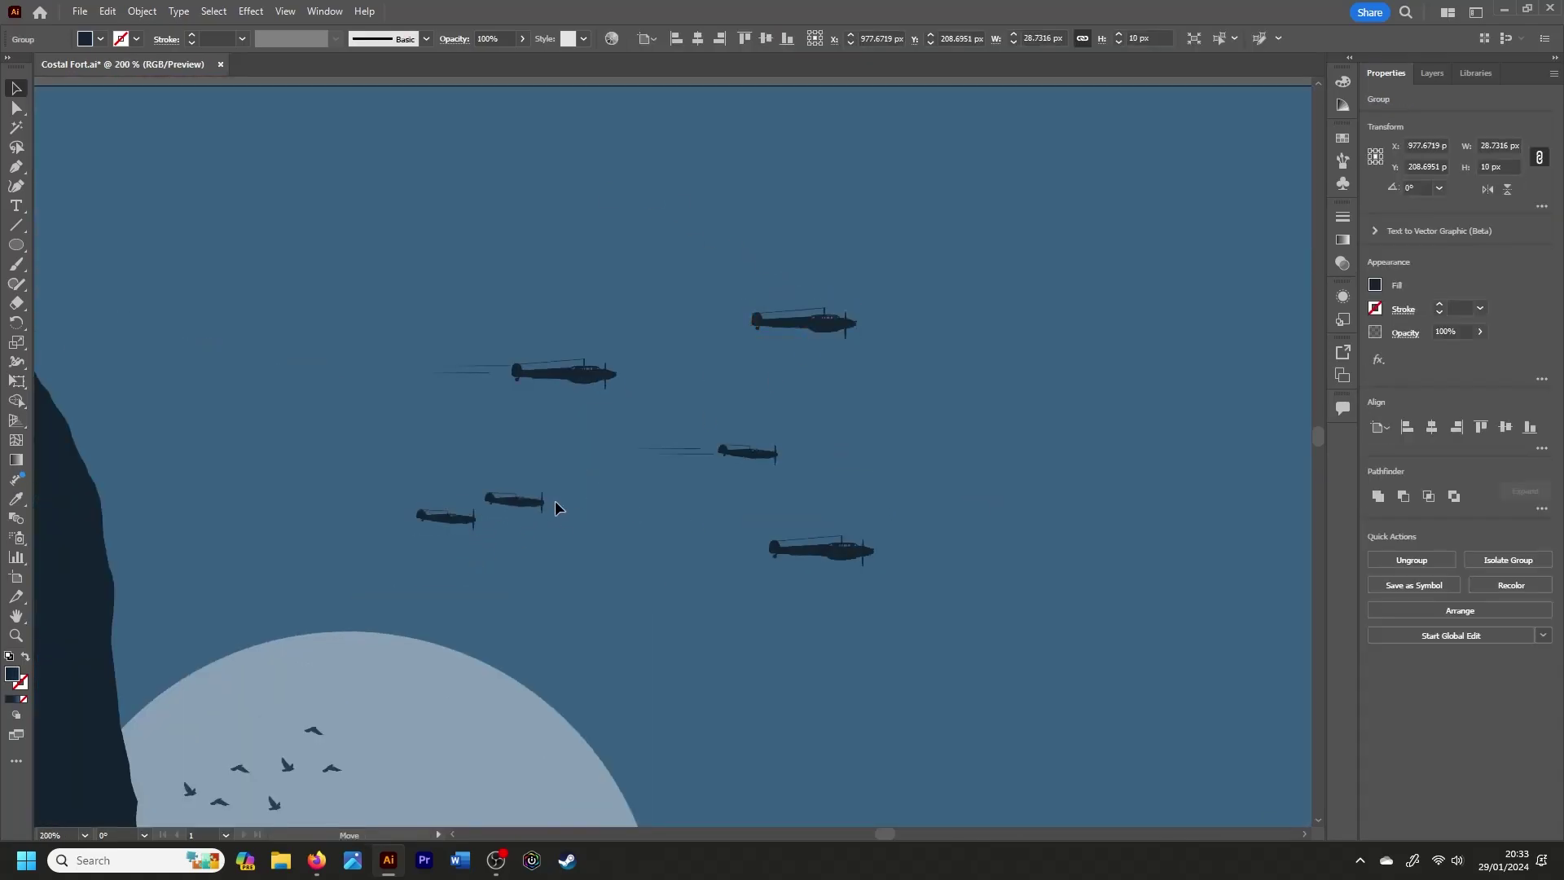
{"action": "mouse_move", "coordinate": [484, 528]}
{"action": "left_mouse_down"}
{"action": "mouse_move", "coordinate": [1075, 407]}
{"action": "mouse_move", "coordinate": [319, 292]}
{"action": "left_mouse_up"}
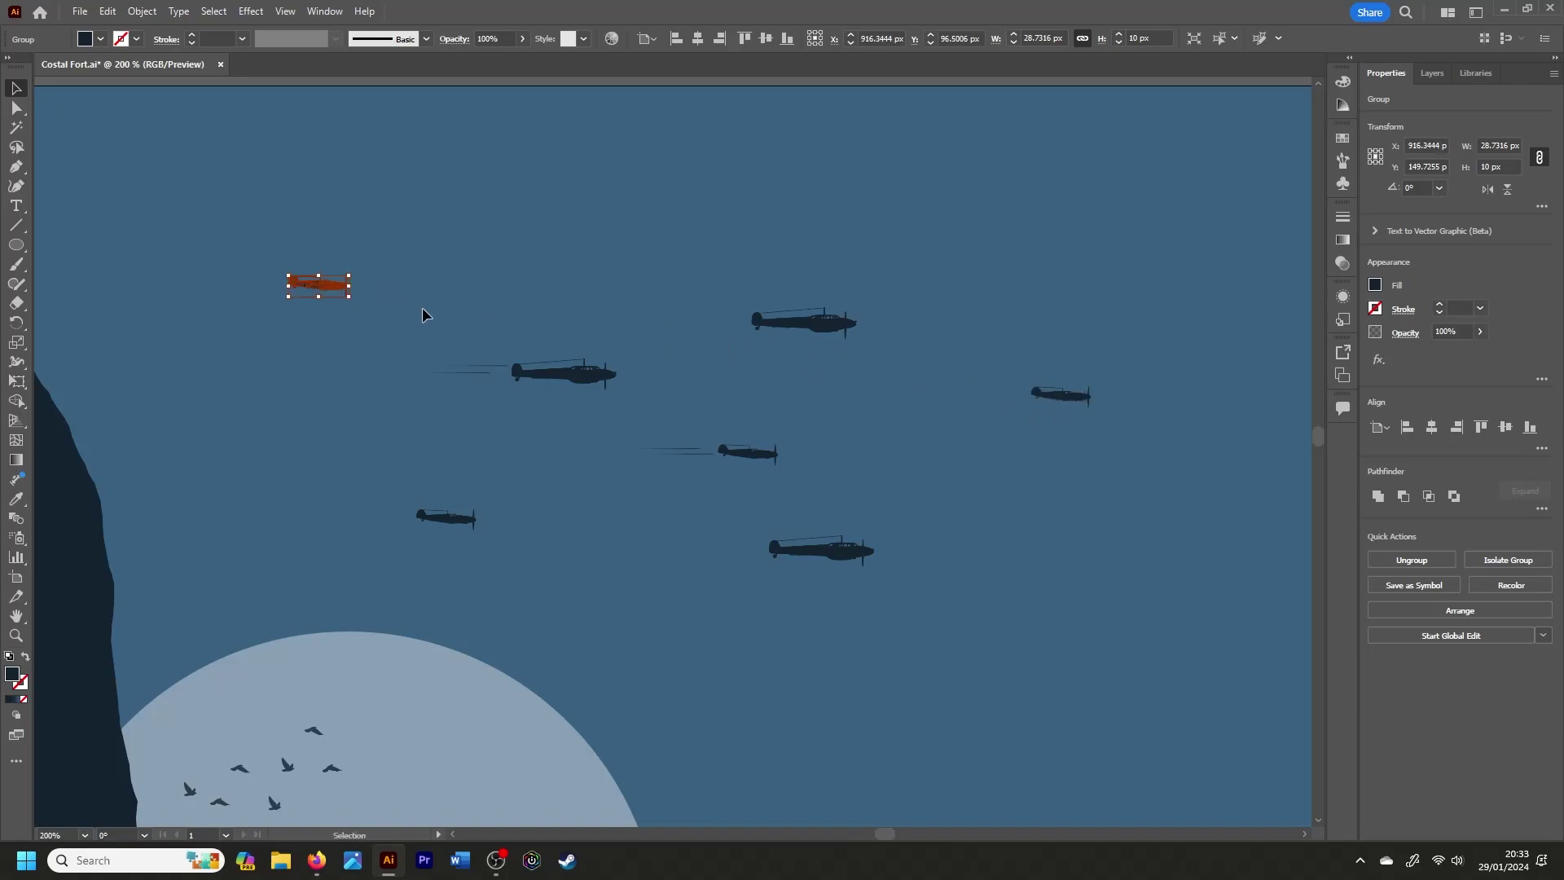
{"action": "left_click", "coordinate": [481, 361]}
Step: Copy the speed lines behind the top-left and bottom planes
{"action": "key", "text": "ctrl+plus"}
{"action": "key", "text": "ctrl+plus"}
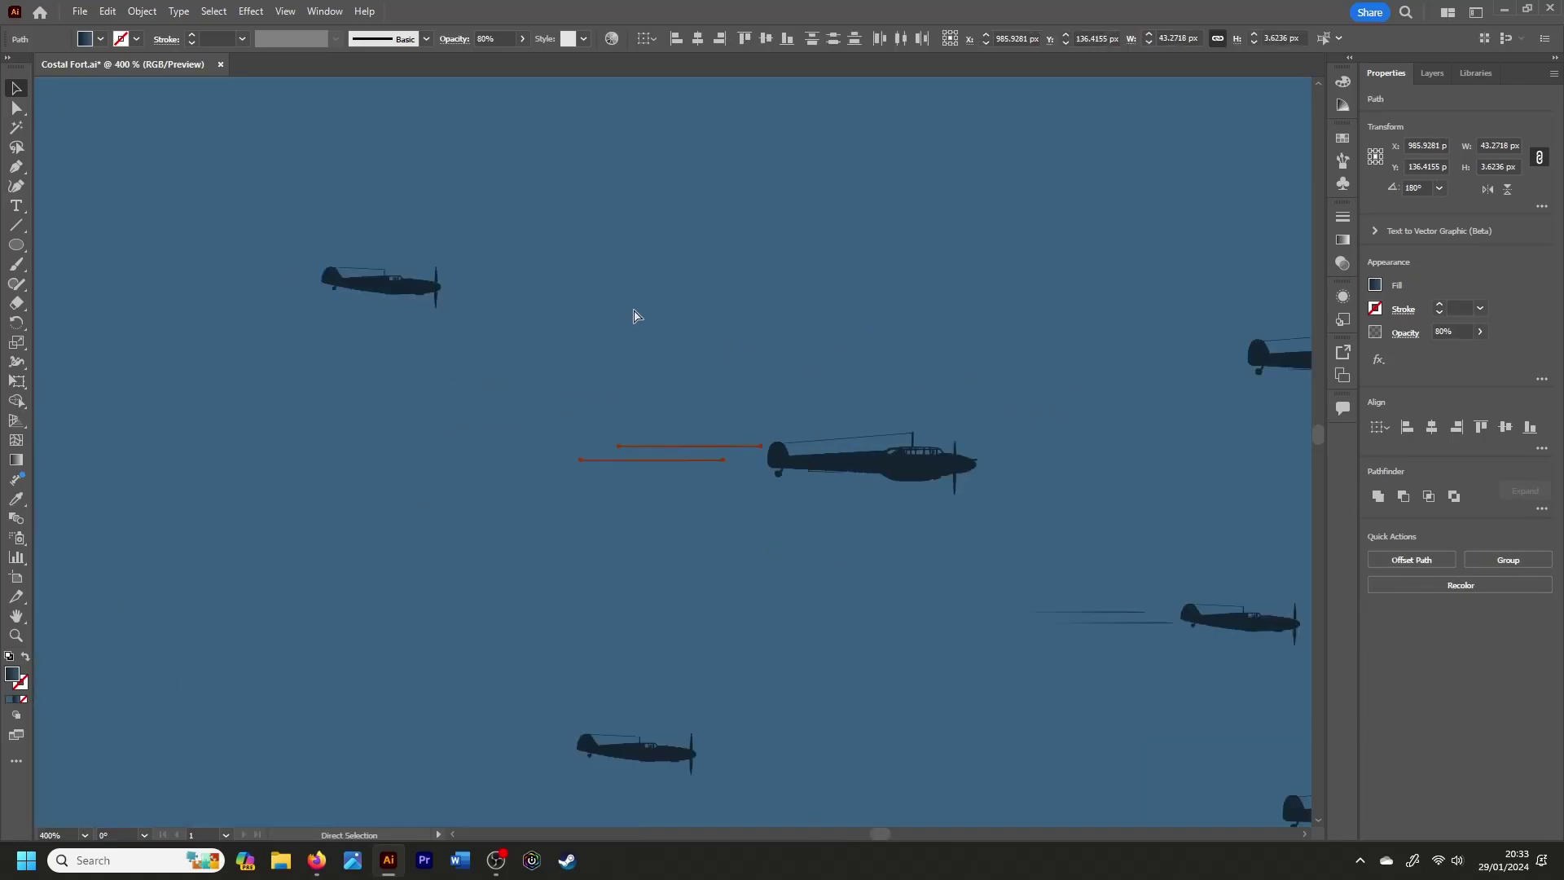
{"action": "left_click", "coordinate": [711, 458]}
{"action": "left_click", "coordinate": [682, 492]}
{"action": "left_click_drag", "start_coordinate": [682, 460], "coordinate": [263, 287]}
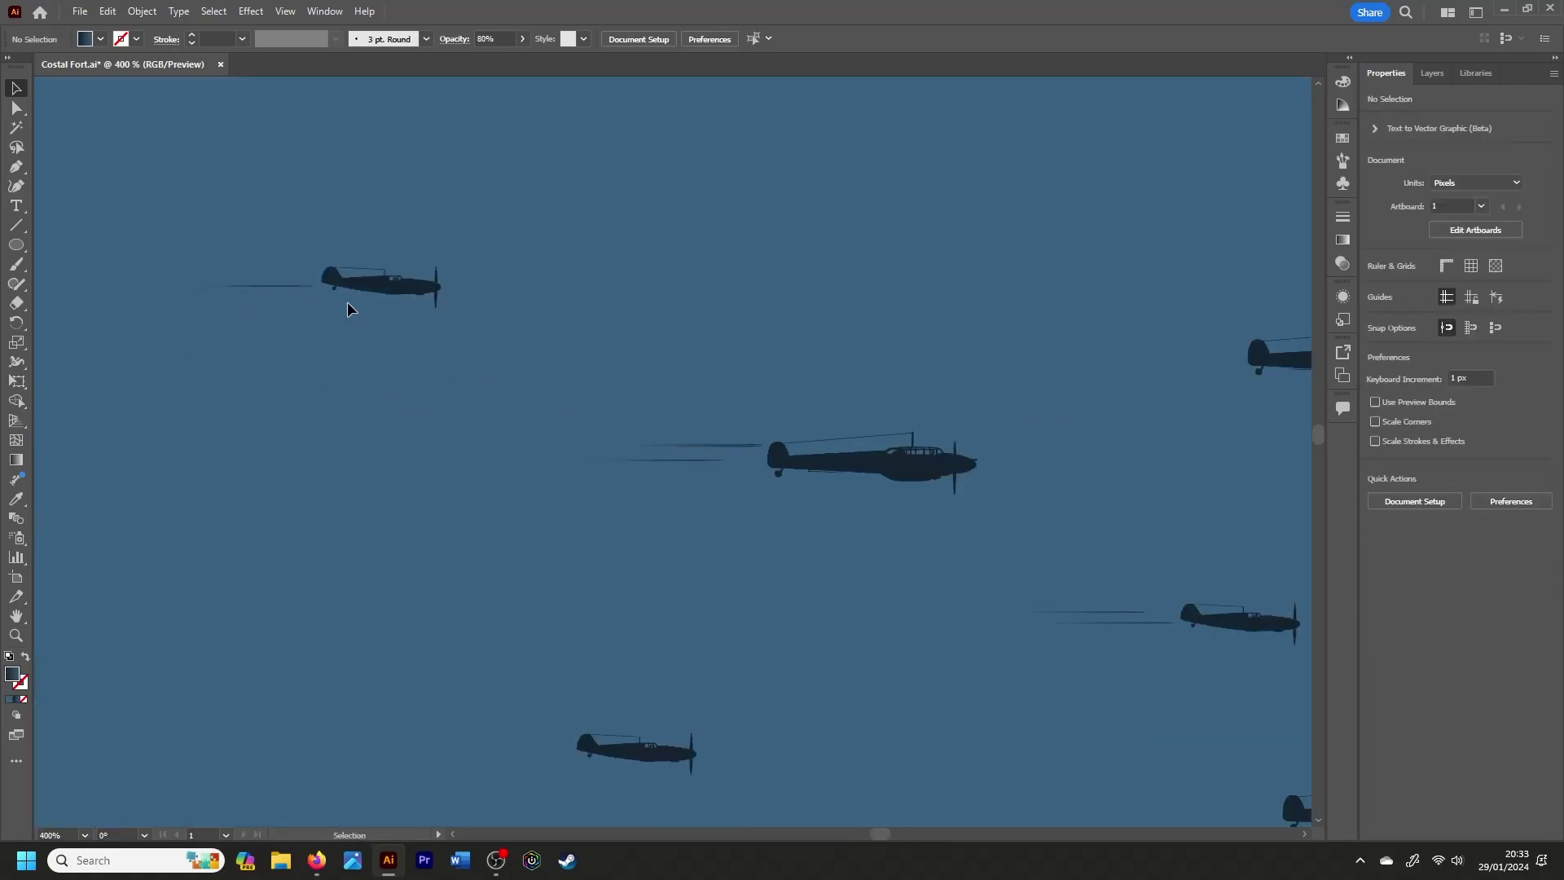
{"action": "left_click_drag", "start_coordinate": [706, 466], "coordinate": [702, 440]}
{"action": "left_click_drag", "start_coordinate": [263, 280], "coordinate": [548, 743]}
{"action": "left_click", "coordinate": [616, 554]}
{"action": "left_click_drag", "start_coordinate": [535, 753], "coordinate": [652, 452]}
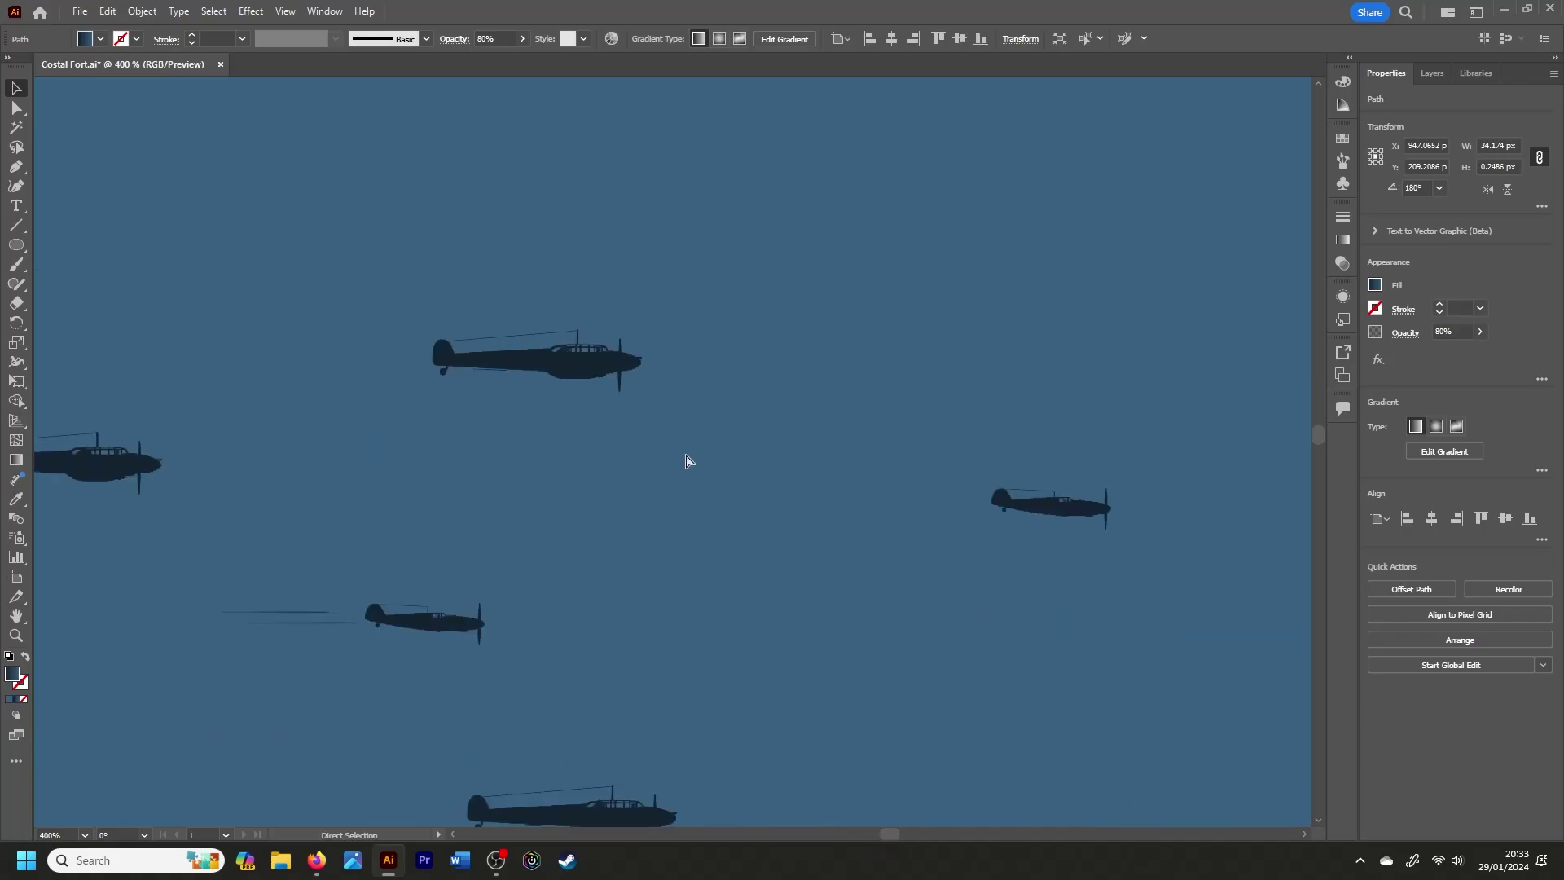
{"action": "left_click", "coordinate": [379, 380]}
{"action": "left_click", "coordinate": [388, 366]}
Step: Place speed lines behind the right and lower planes of the formation
{"action": "left_click_drag", "start_coordinate": [853, 496], "coordinate": [966, 513]}
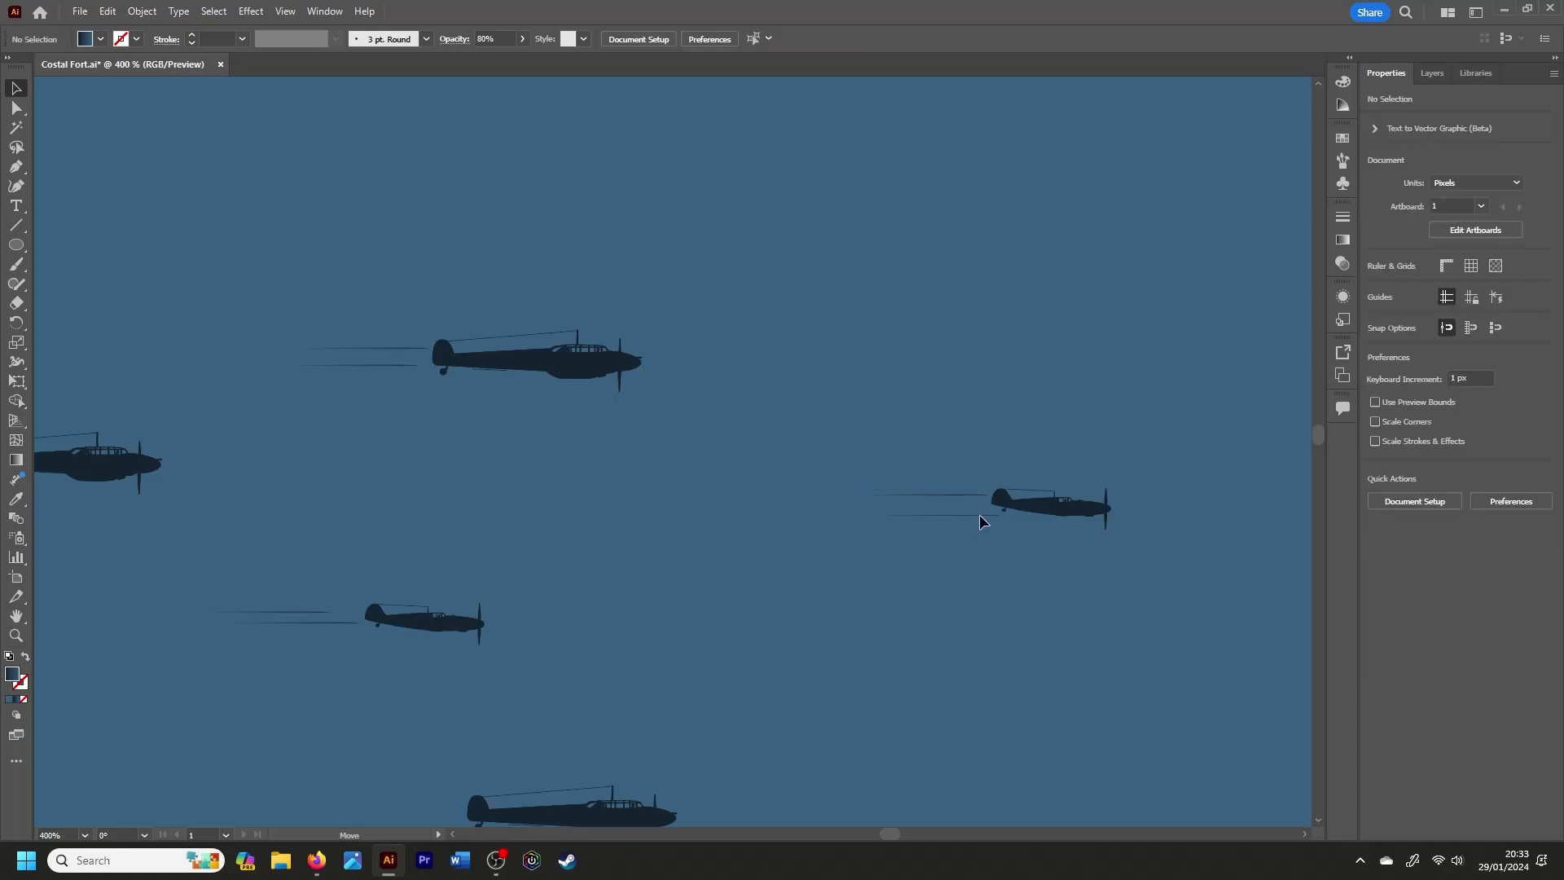
{"action": "left_click_drag", "start_coordinate": [1319, 433], "coordinate": [1318, 439]}
{"action": "left_click", "coordinate": [682, 462]}
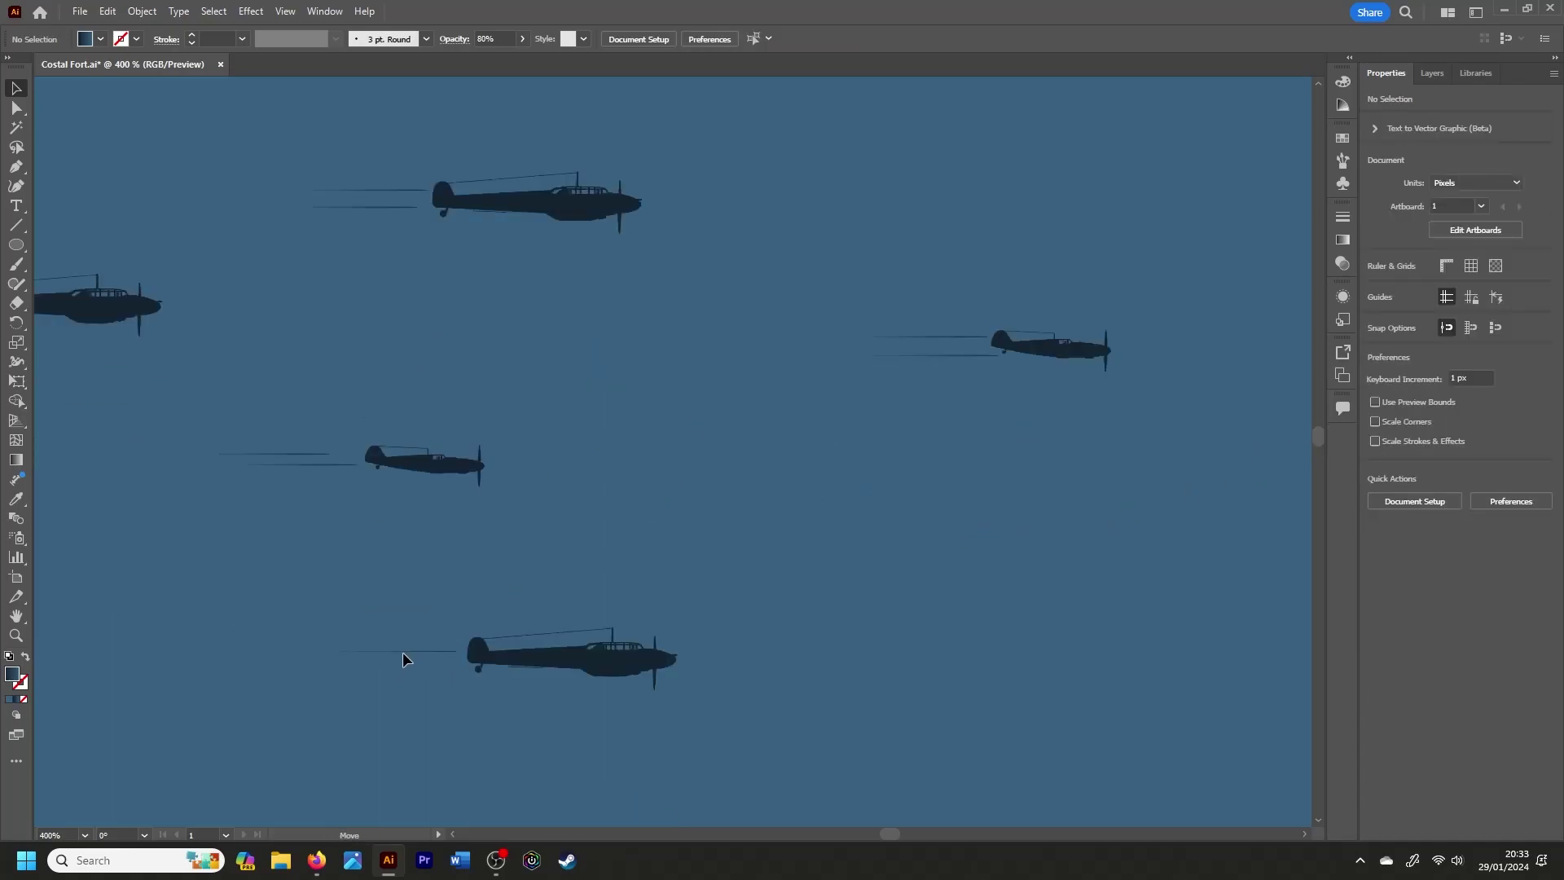
{"action": "left_click_drag", "start_coordinate": [402, 651], "coordinate": [411, 658]}
{"action": "left_click", "coordinate": [544, 581]}
{"action": "key", "text": "ctrl+1"}
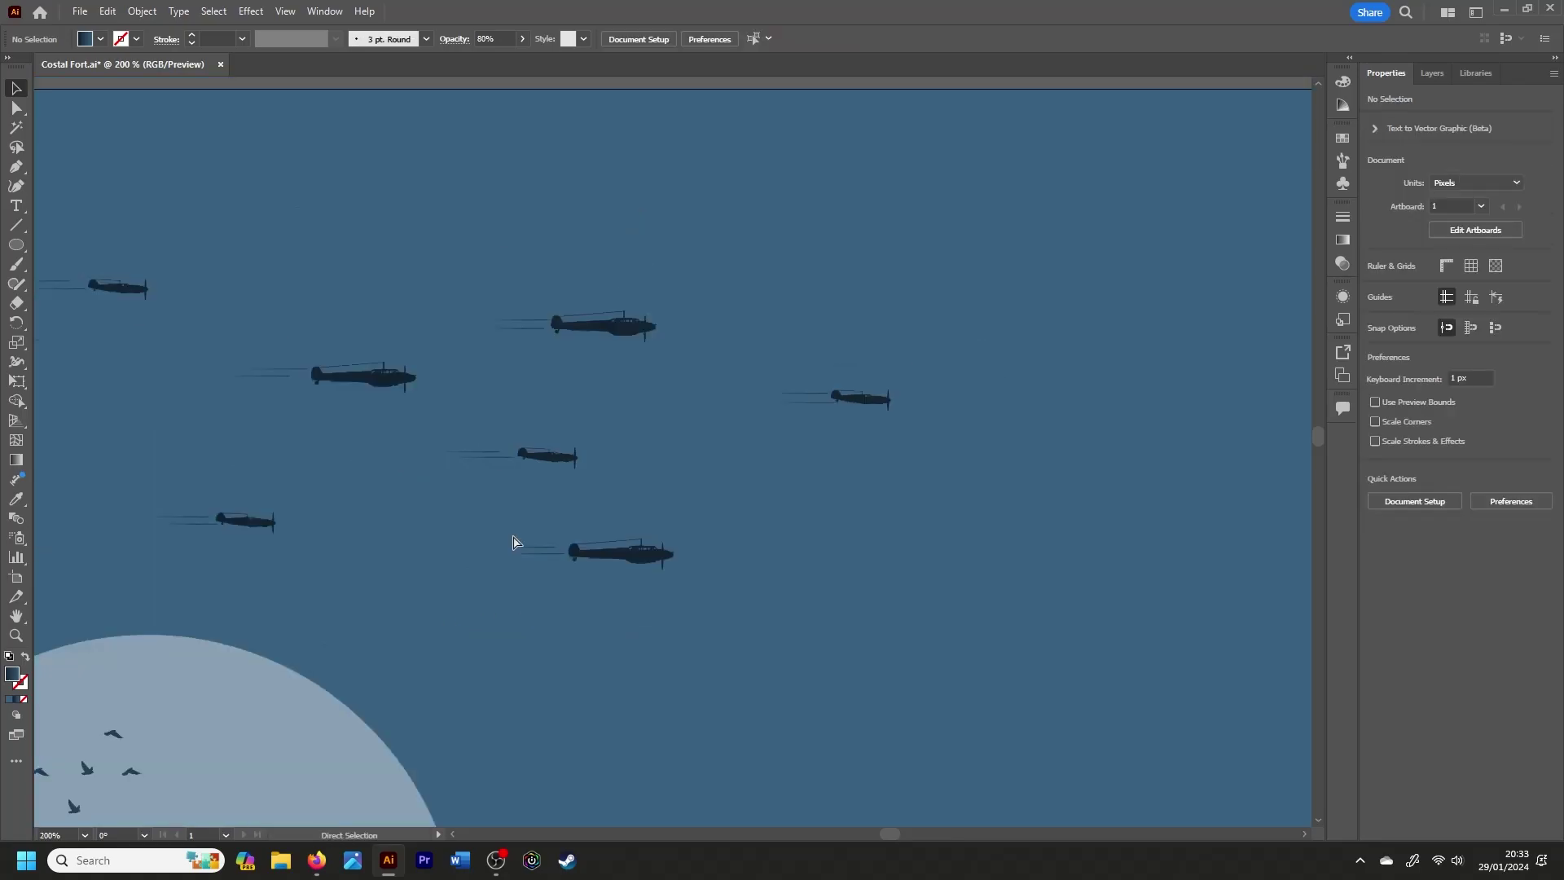
{"action": "left_click", "coordinate": [757, 424]}
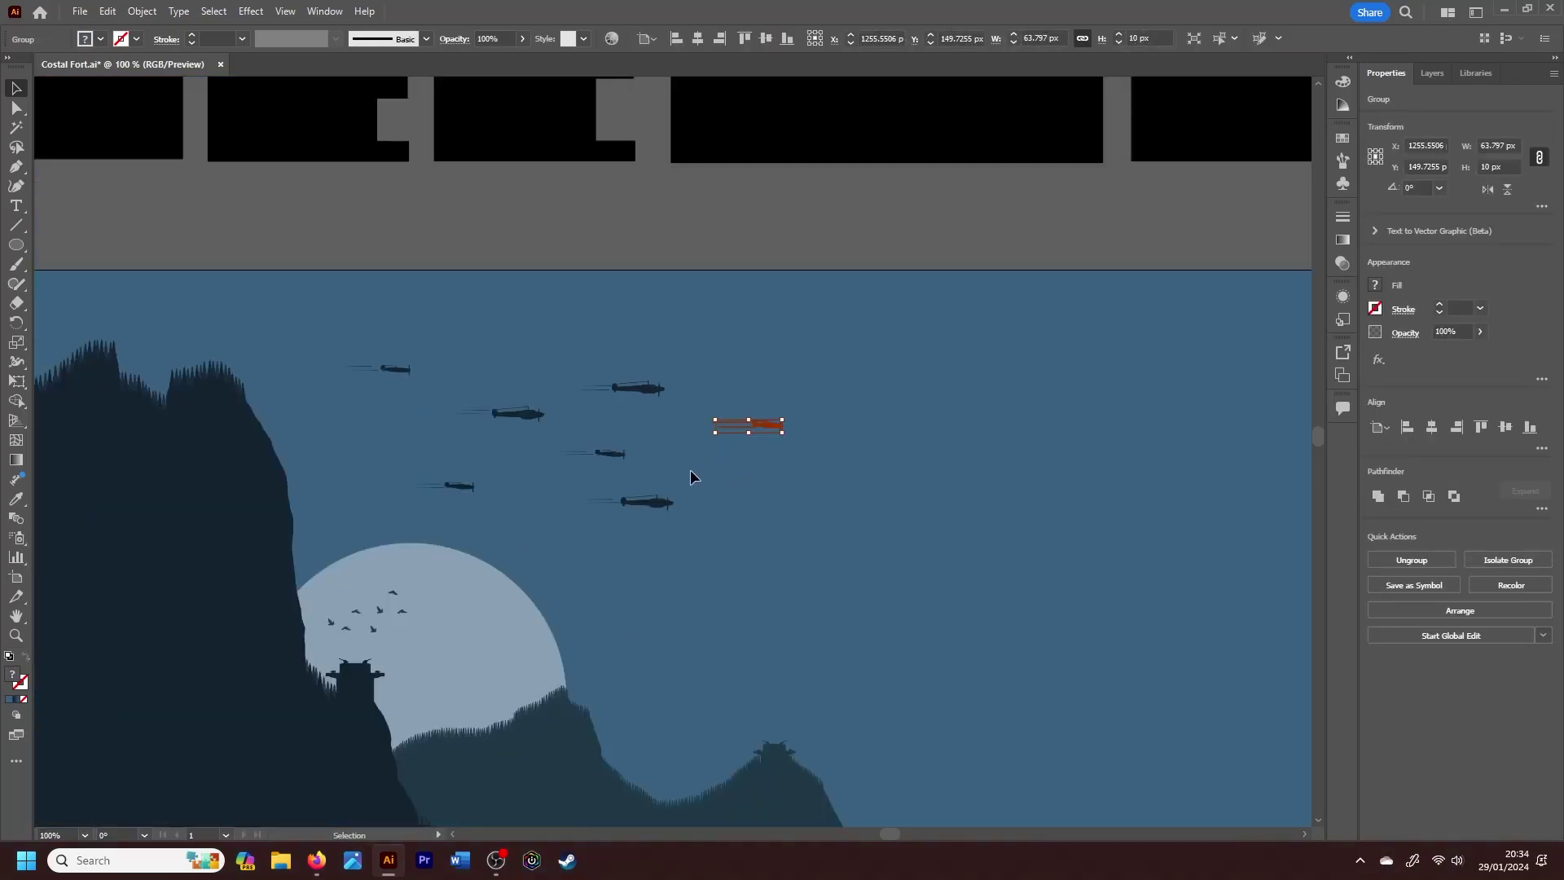
Step: Duplicate the lower plane up and left, then spread the planes apart
{"action": "left_click", "coordinate": [636, 502]}
{"action": "left_click_drag", "start_coordinate": [627, 501], "coordinate": [497, 414]}
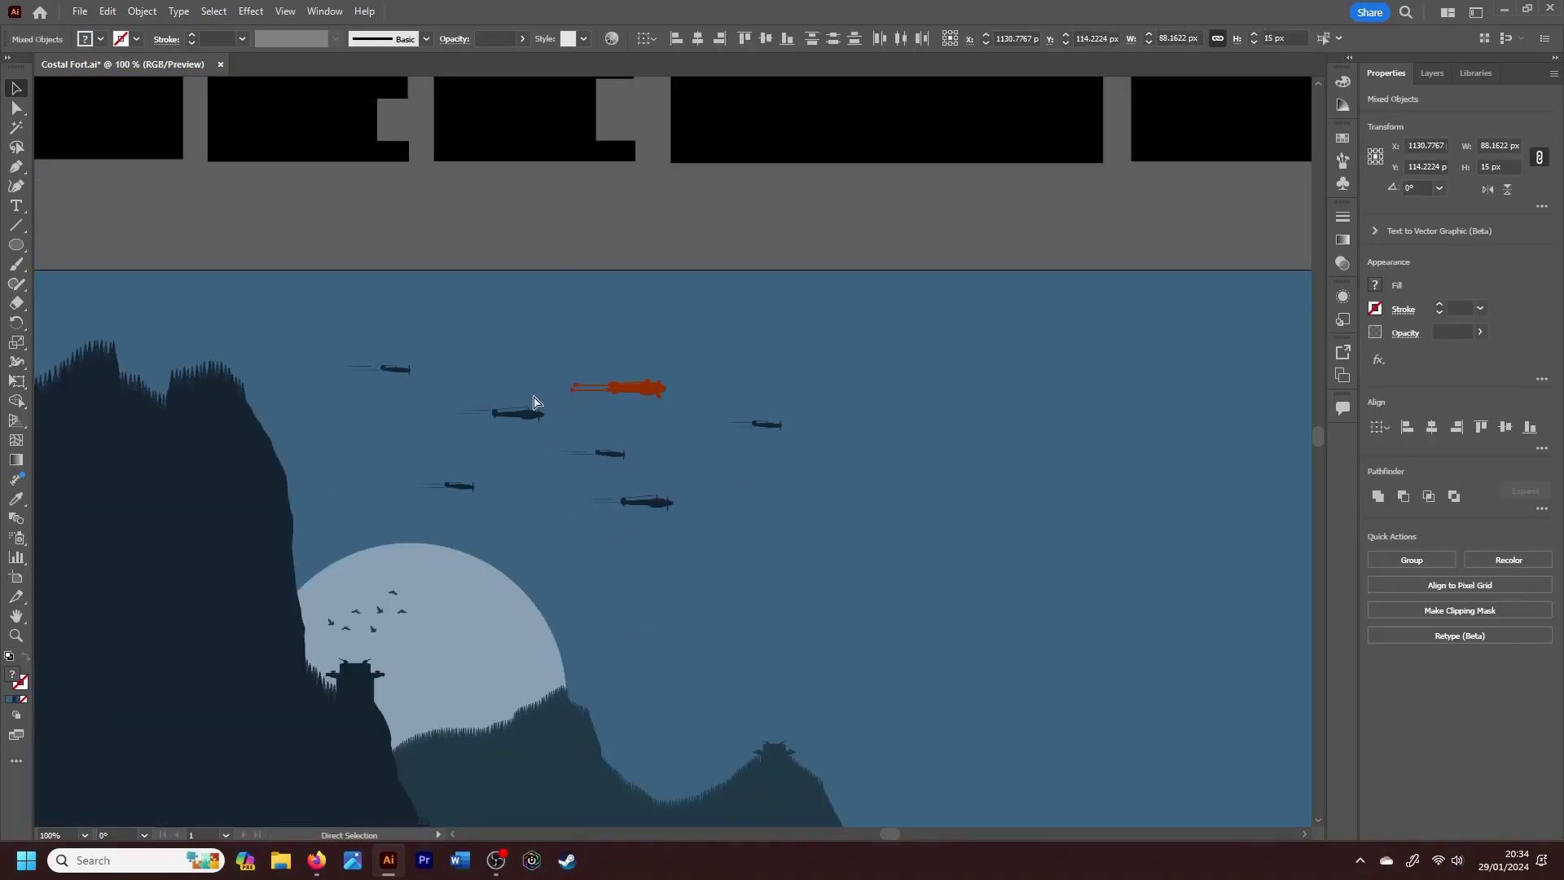
{"action": "left_click", "coordinate": [459, 486]}
{"action": "left_click", "coordinate": [395, 369]}
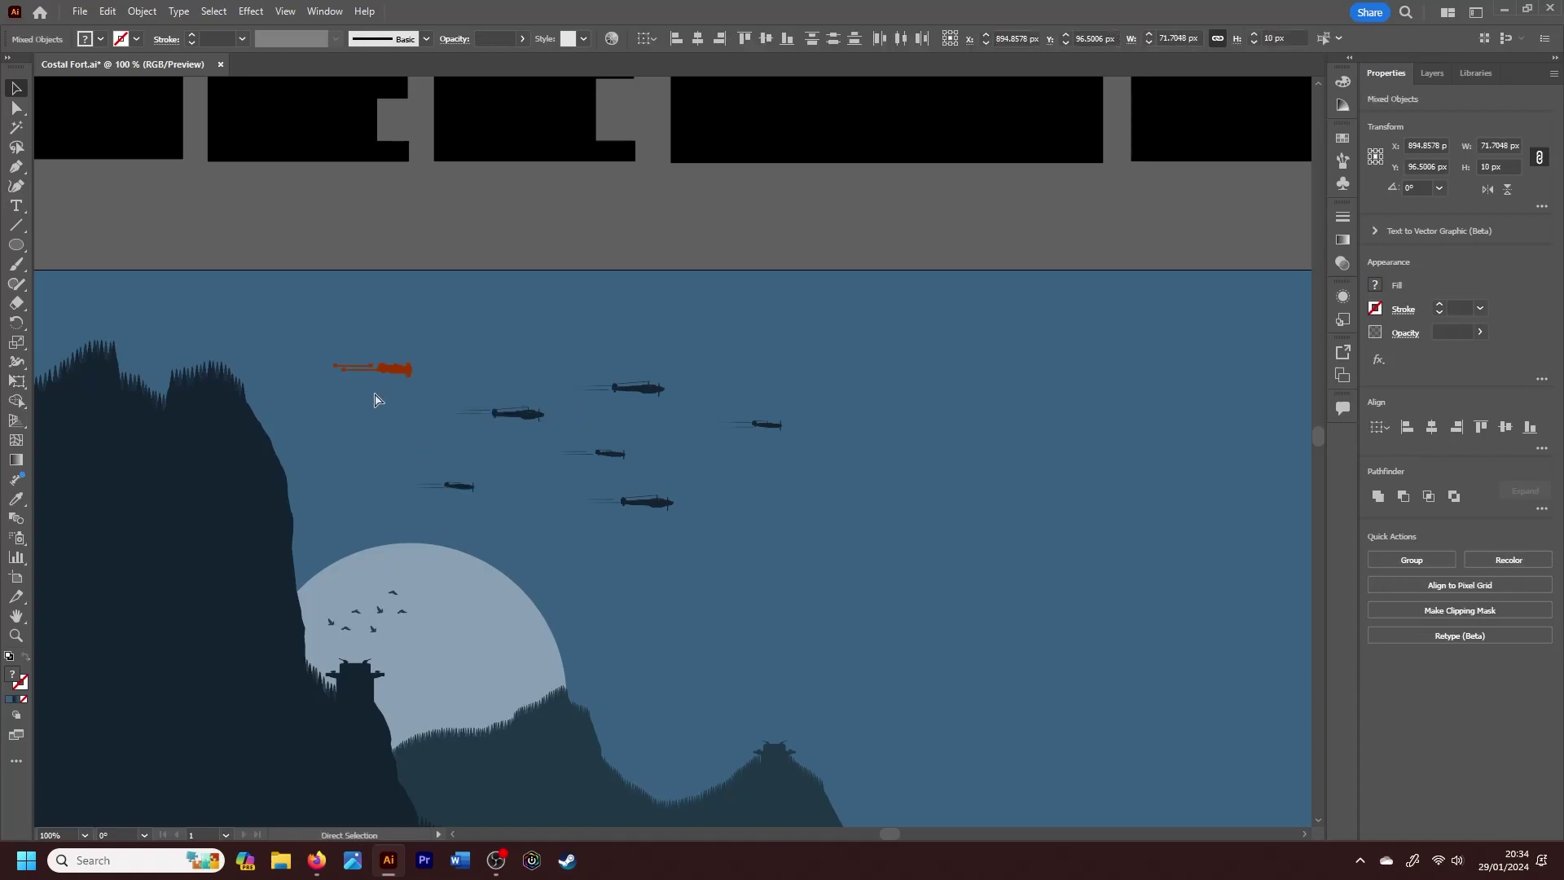
{"action": "left_click_drag", "start_coordinate": [391, 371], "coordinate": [416, 373]}
{"action": "left_click_drag", "start_coordinate": [468, 483], "coordinate": [476, 473]}
{"action": "left_click_drag", "start_coordinate": [652, 502], "coordinate": [688, 482]}
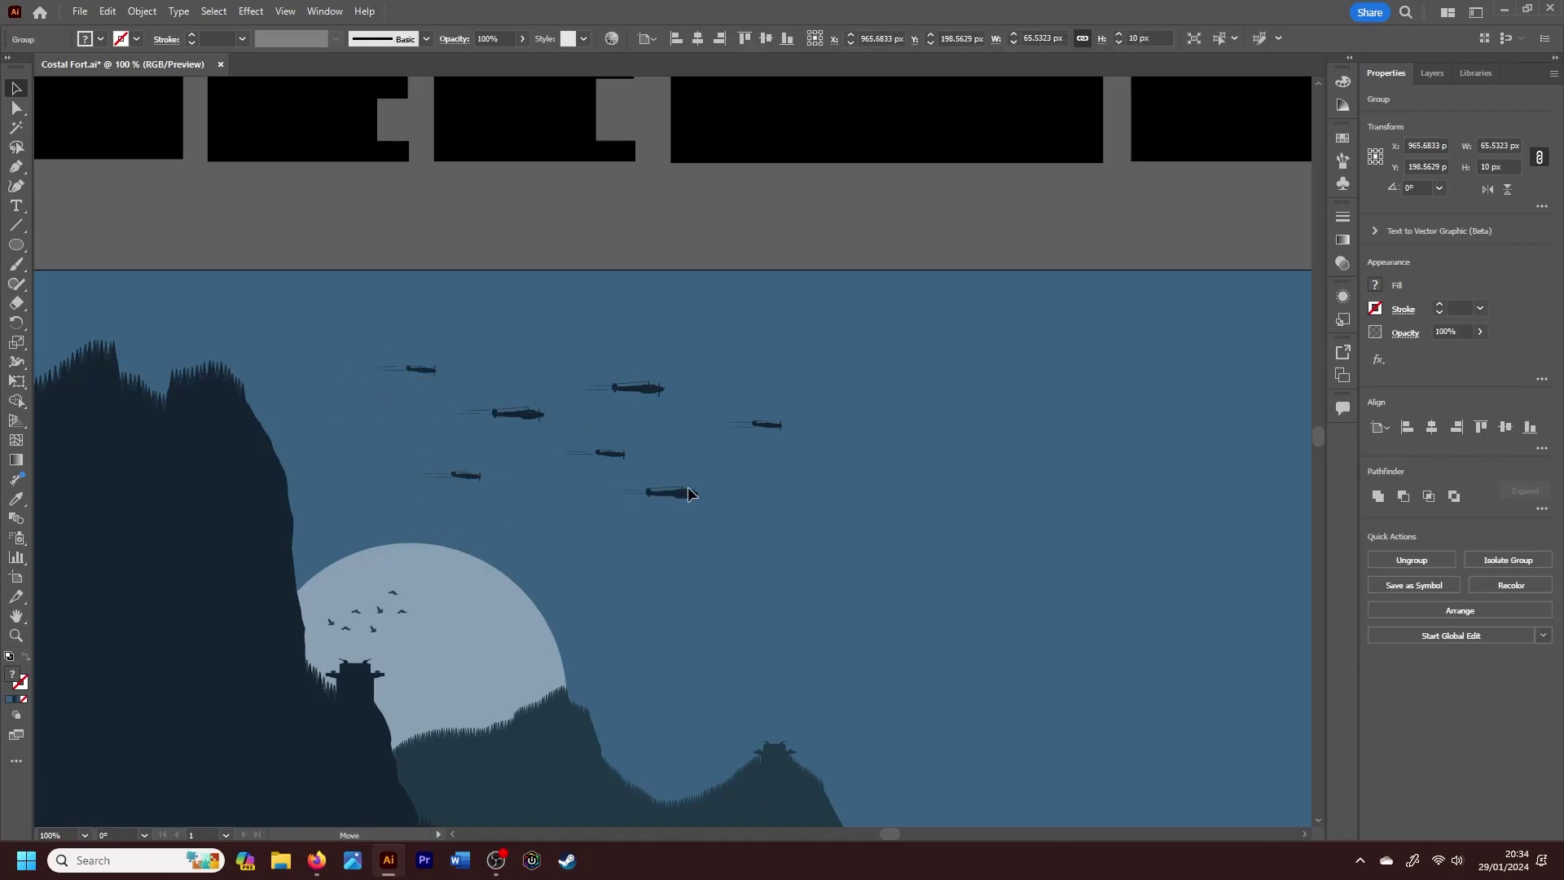
{"action": "left_click_drag", "start_coordinate": [765, 425], "coordinate": [715, 422]}
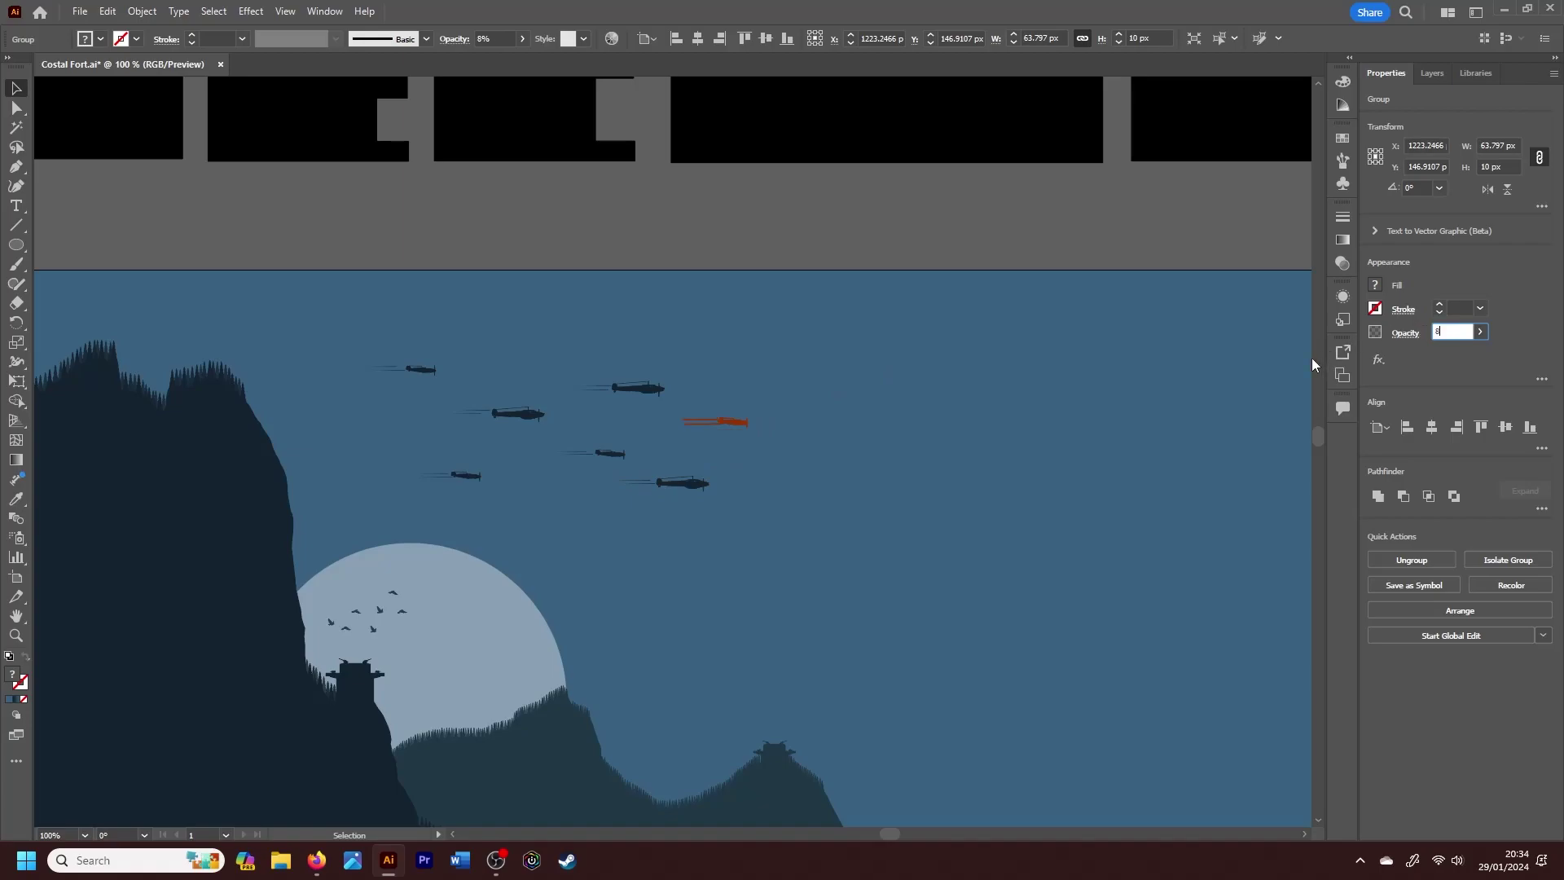
Step: Set the left plane's opacity to 75% and adjust another plane's opacity
{"action": "left_click", "coordinate": [518, 413]}
{"action": "left_click", "coordinate": [419, 369]}
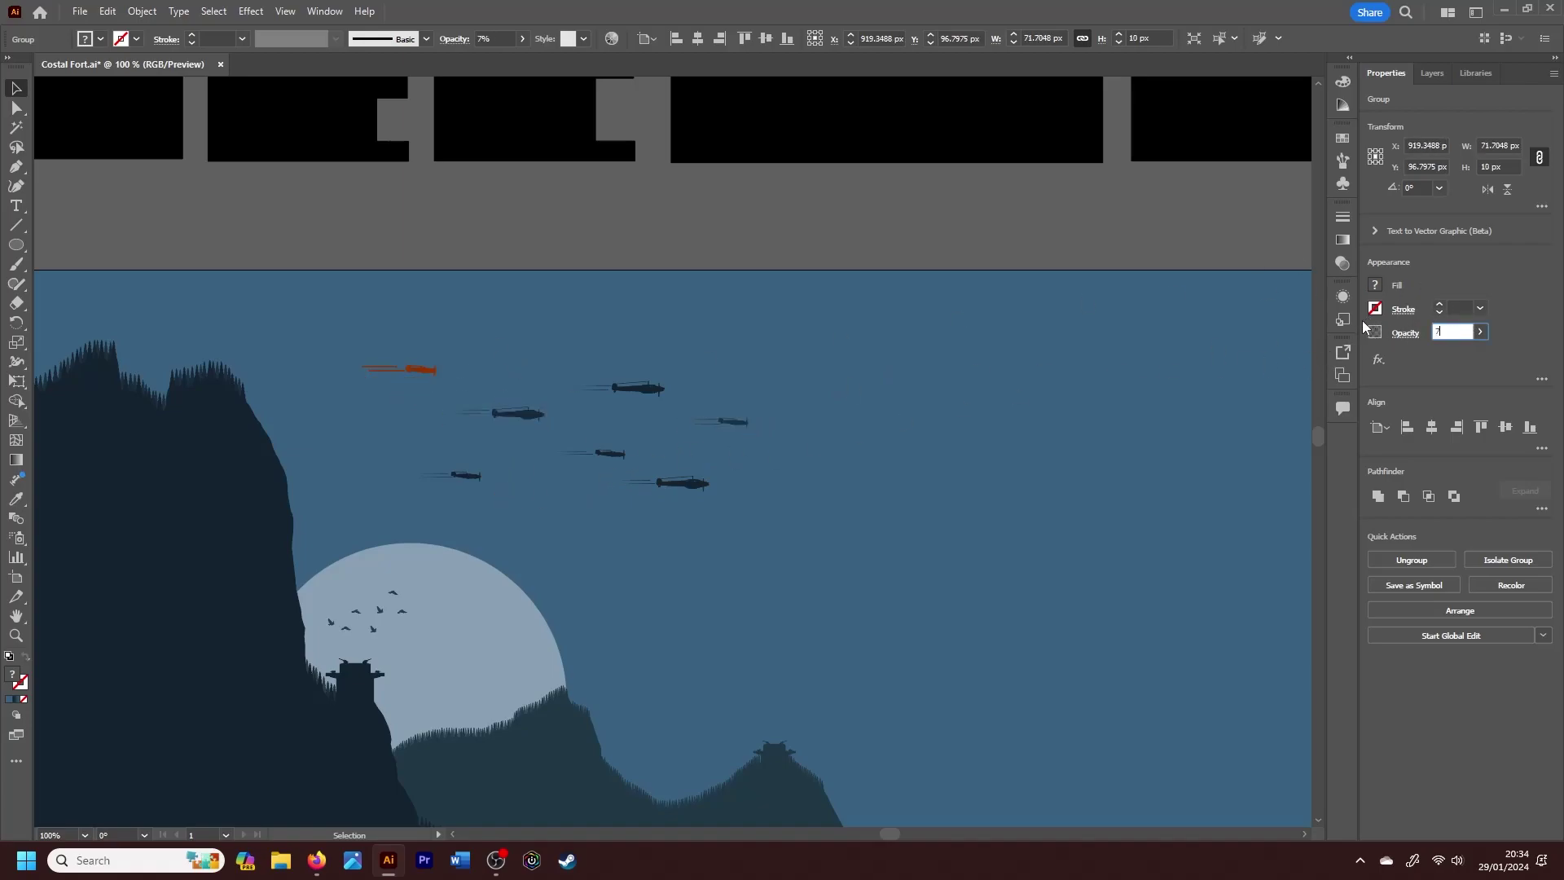
{"action": "left_click", "coordinate": [639, 388]}
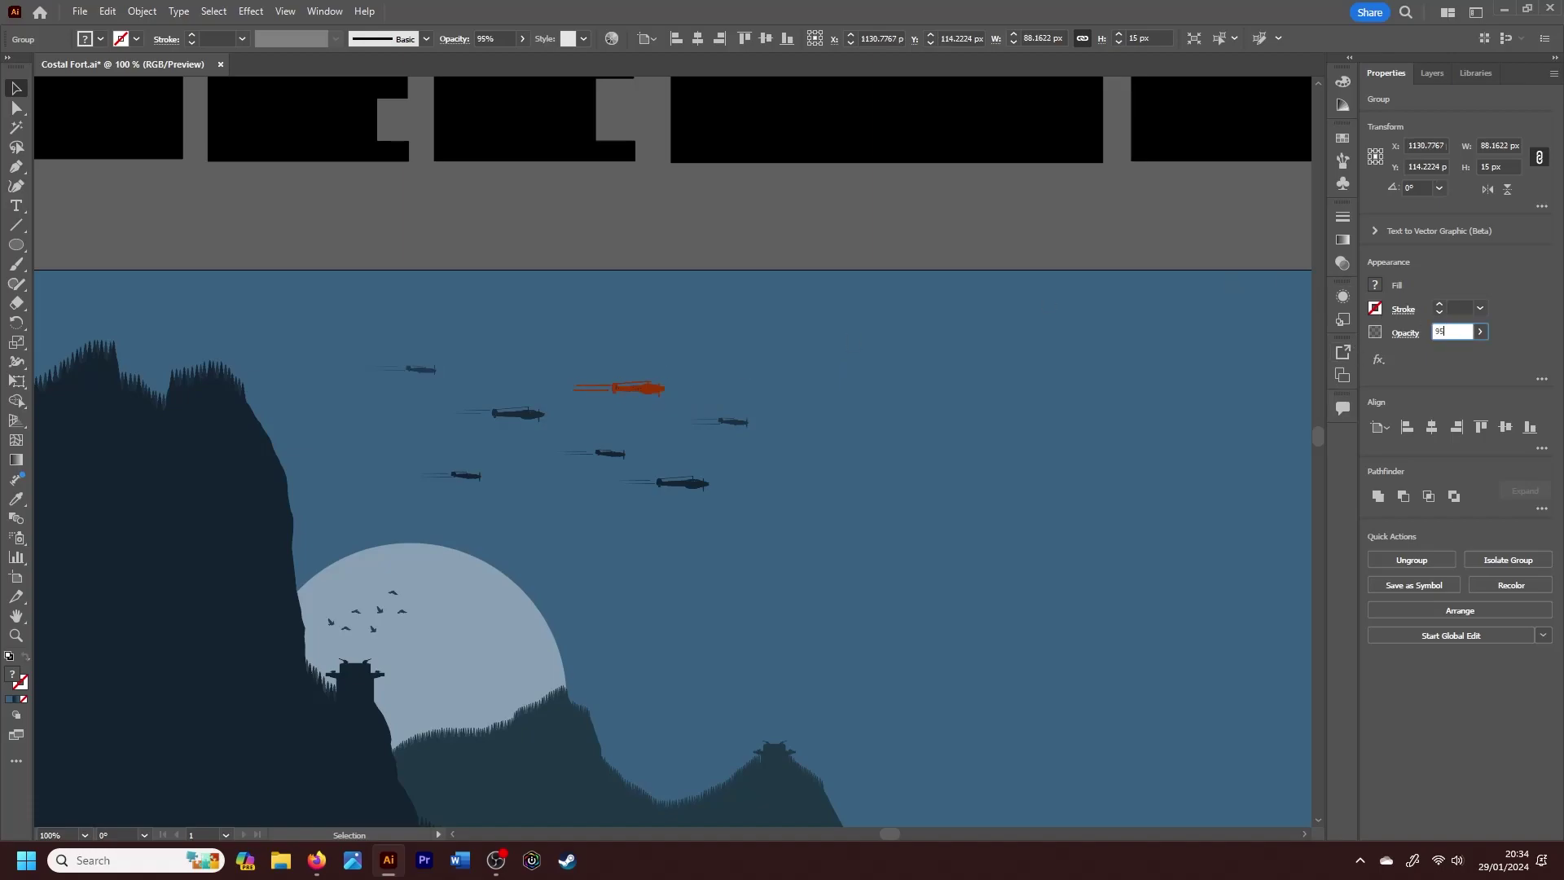
{"action": "left_click", "coordinate": [683, 483]}
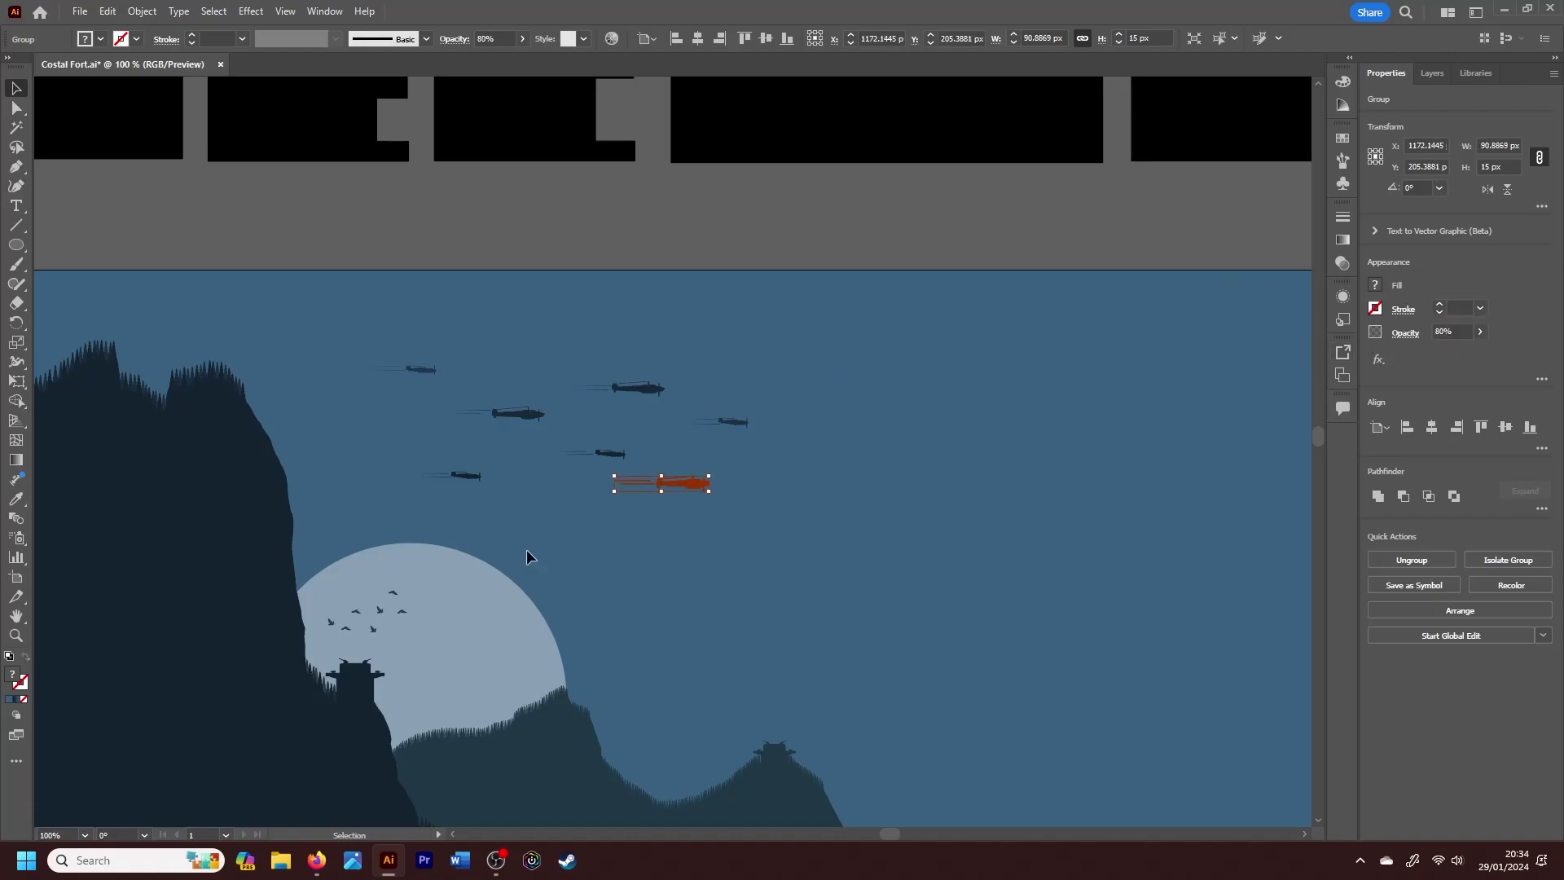
{"action": "left_click", "coordinate": [464, 477]}
{"action": "left_click", "coordinate": [1450, 331]}
{"action": "type", "text": "75"}
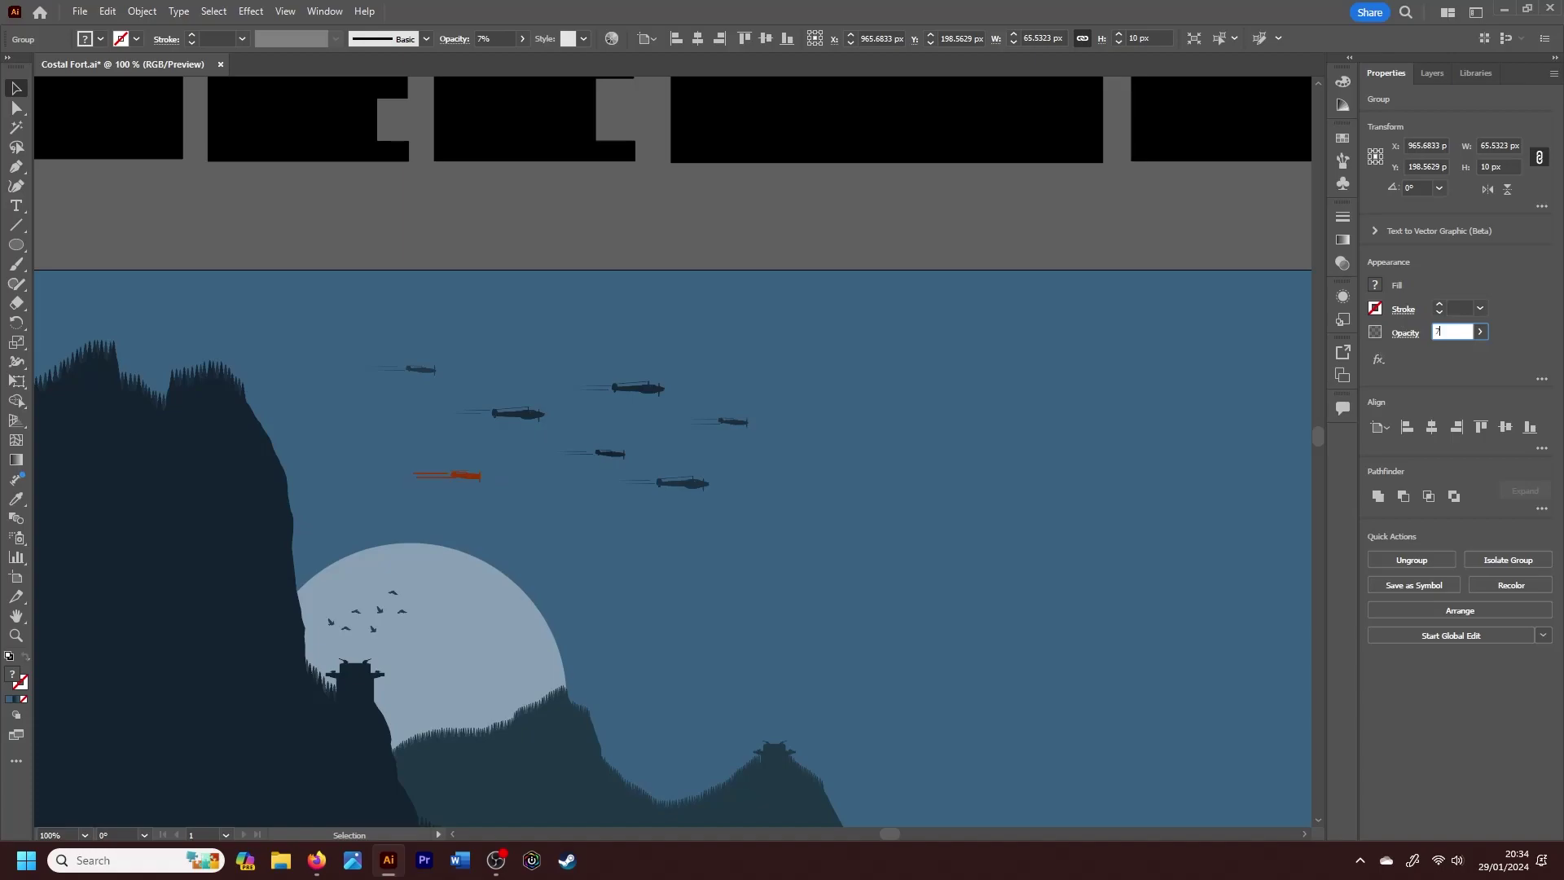
{"action": "key", "text": "Return"}
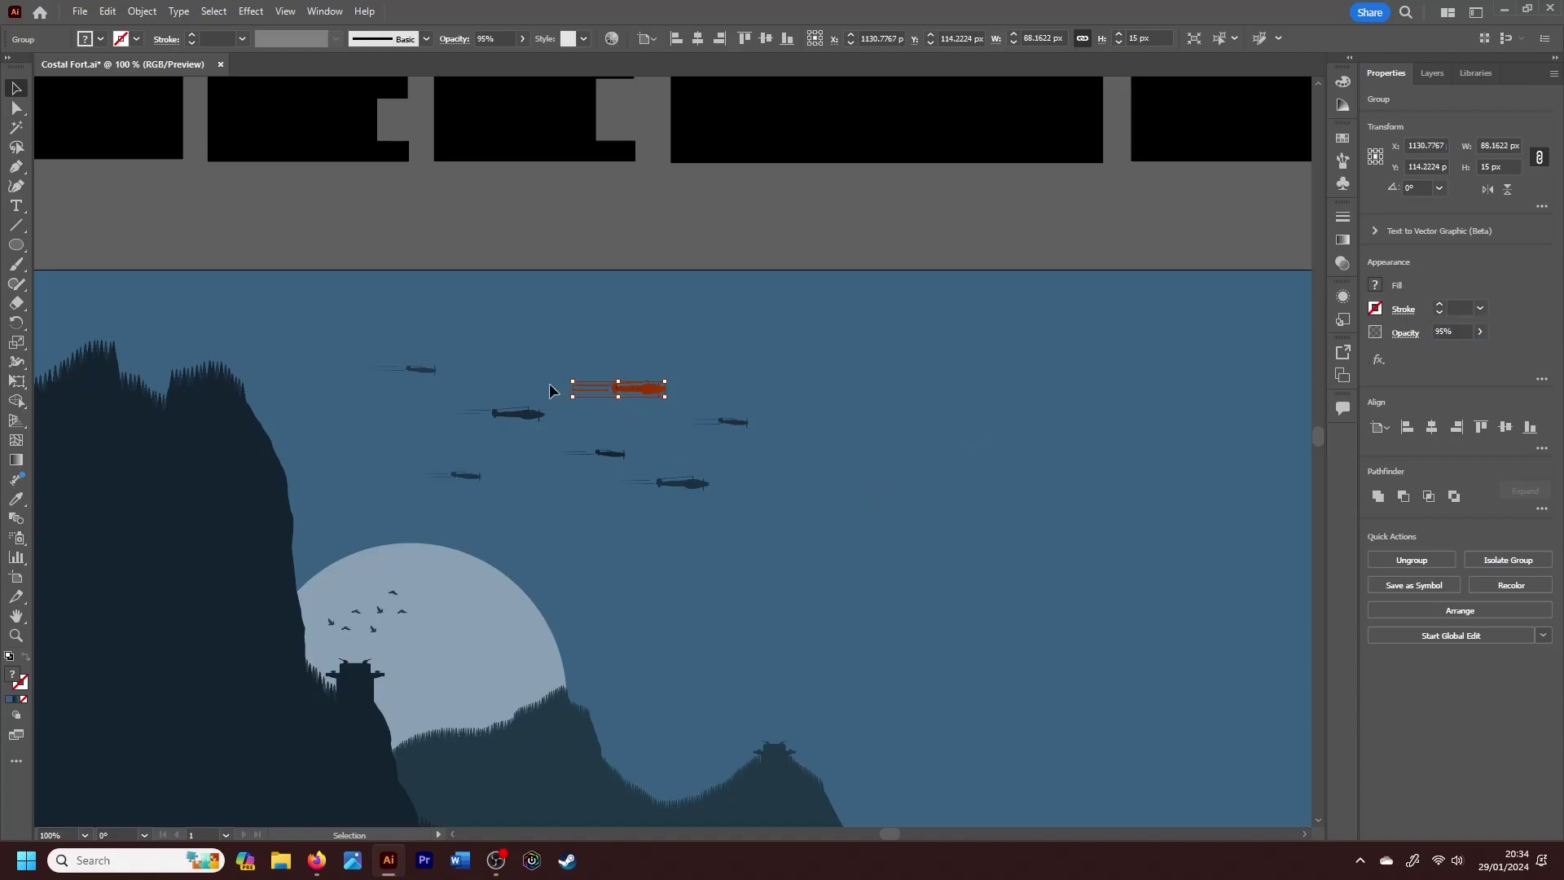
{"action": "left_click", "coordinate": [517, 413]}
{"action": "left_click", "coordinate": [611, 454]}
{"action": "left_click", "coordinate": [1449, 332]}
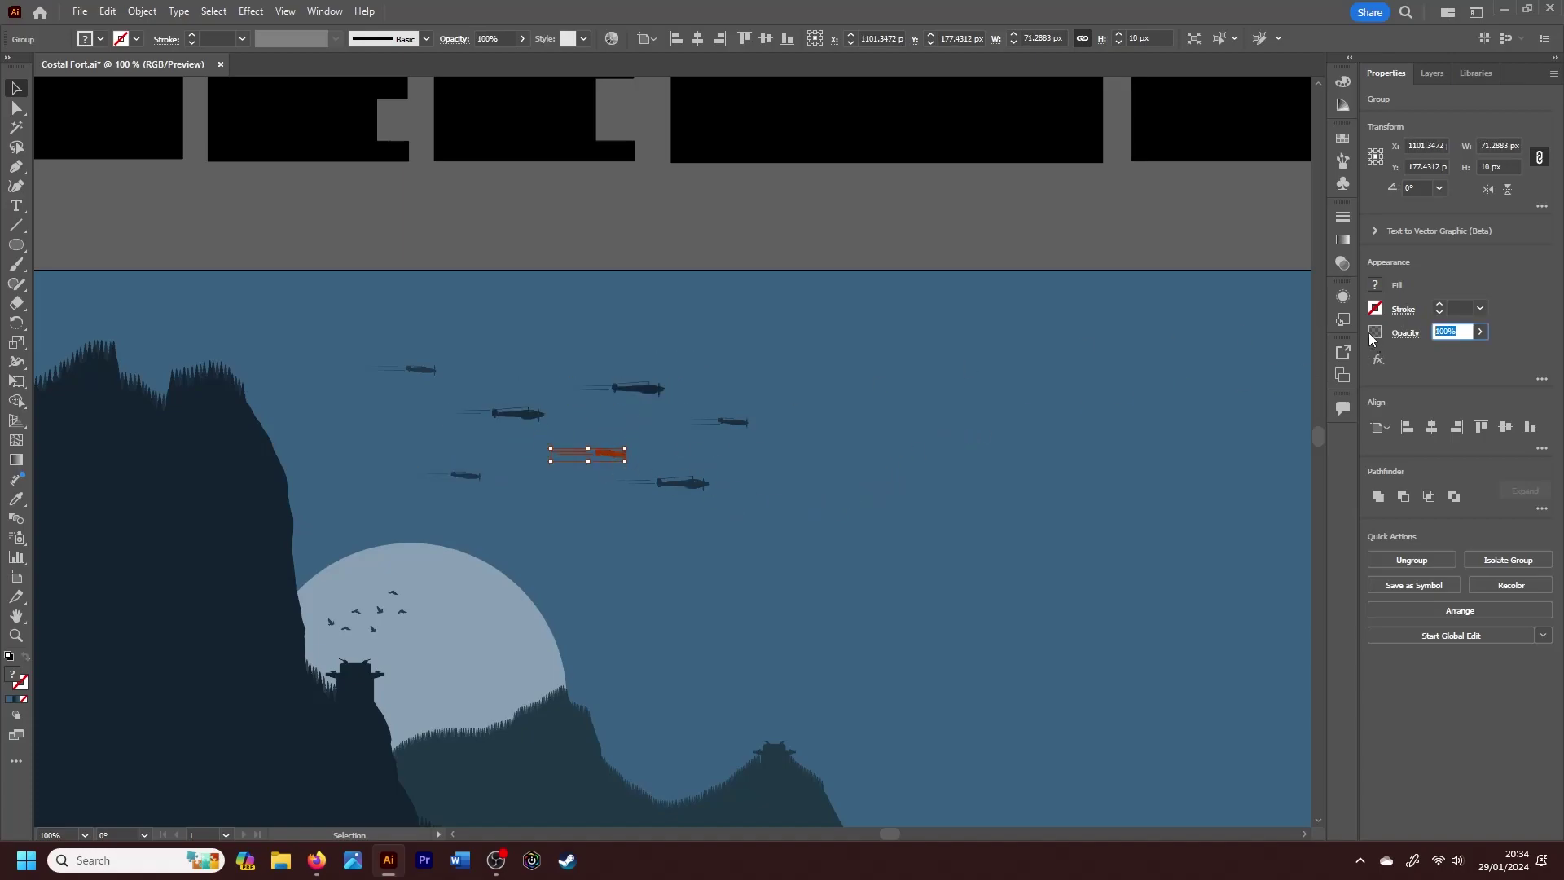
{"action": "left_click", "coordinate": [1122, 461]}
Step: Fine-tune the positions of individual planes within the formation
{"action": "key", "text": "ctrl+minus"}
{"action": "key", "text": "ctrl+minus"}
{"action": "key", "text": "ctrl+minus"}
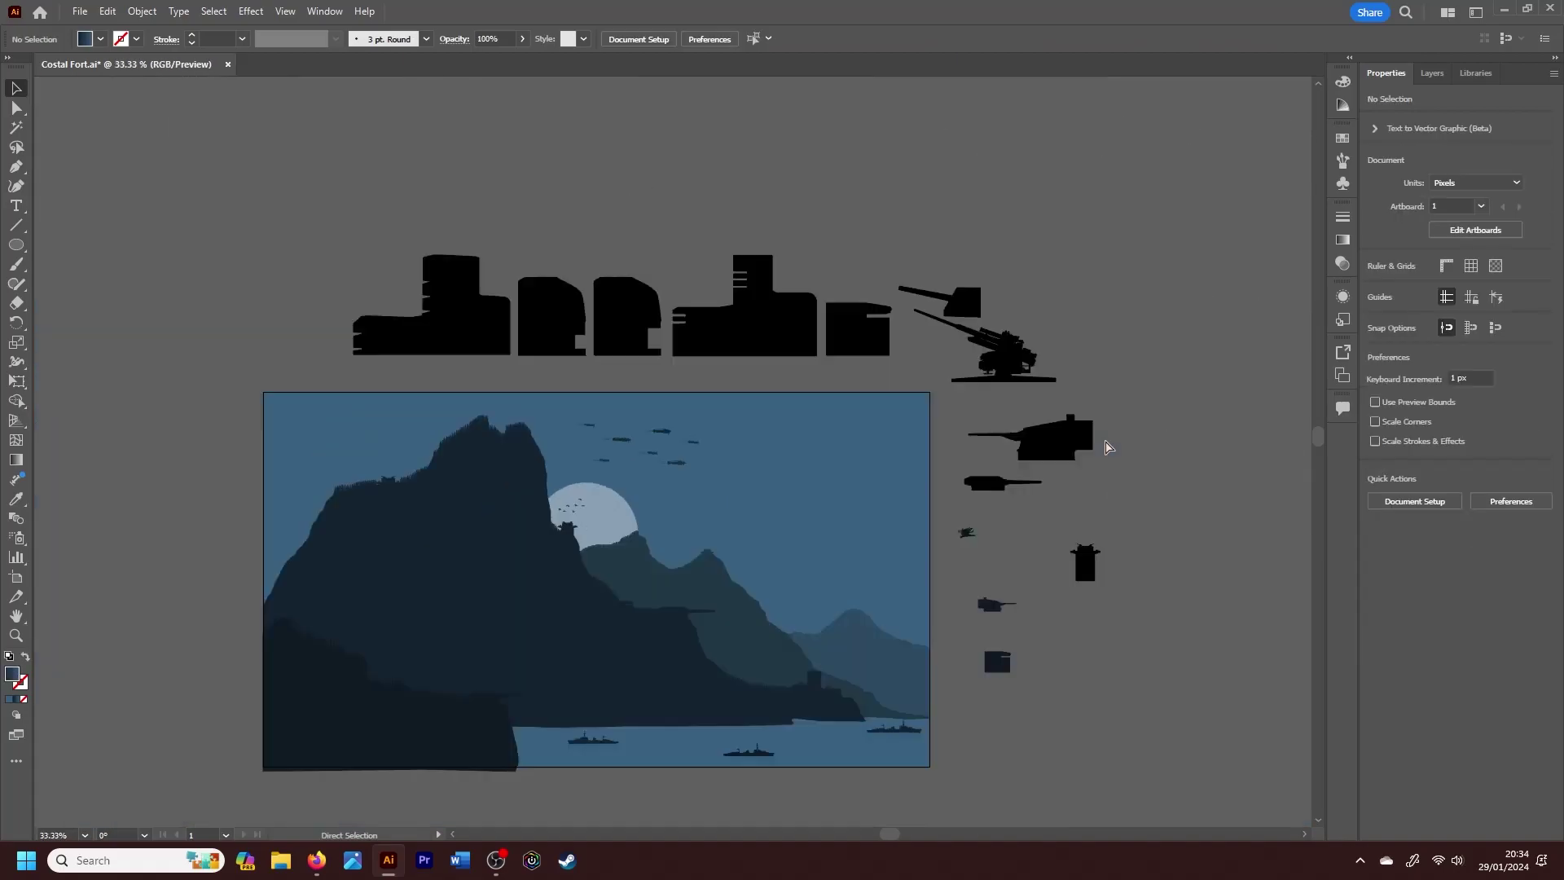
{"action": "key", "text": "ctrl+plus"}
{"action": "key", "text": "ctrl+plus"}
{"action": "key", "text": "ctrl+plus"}
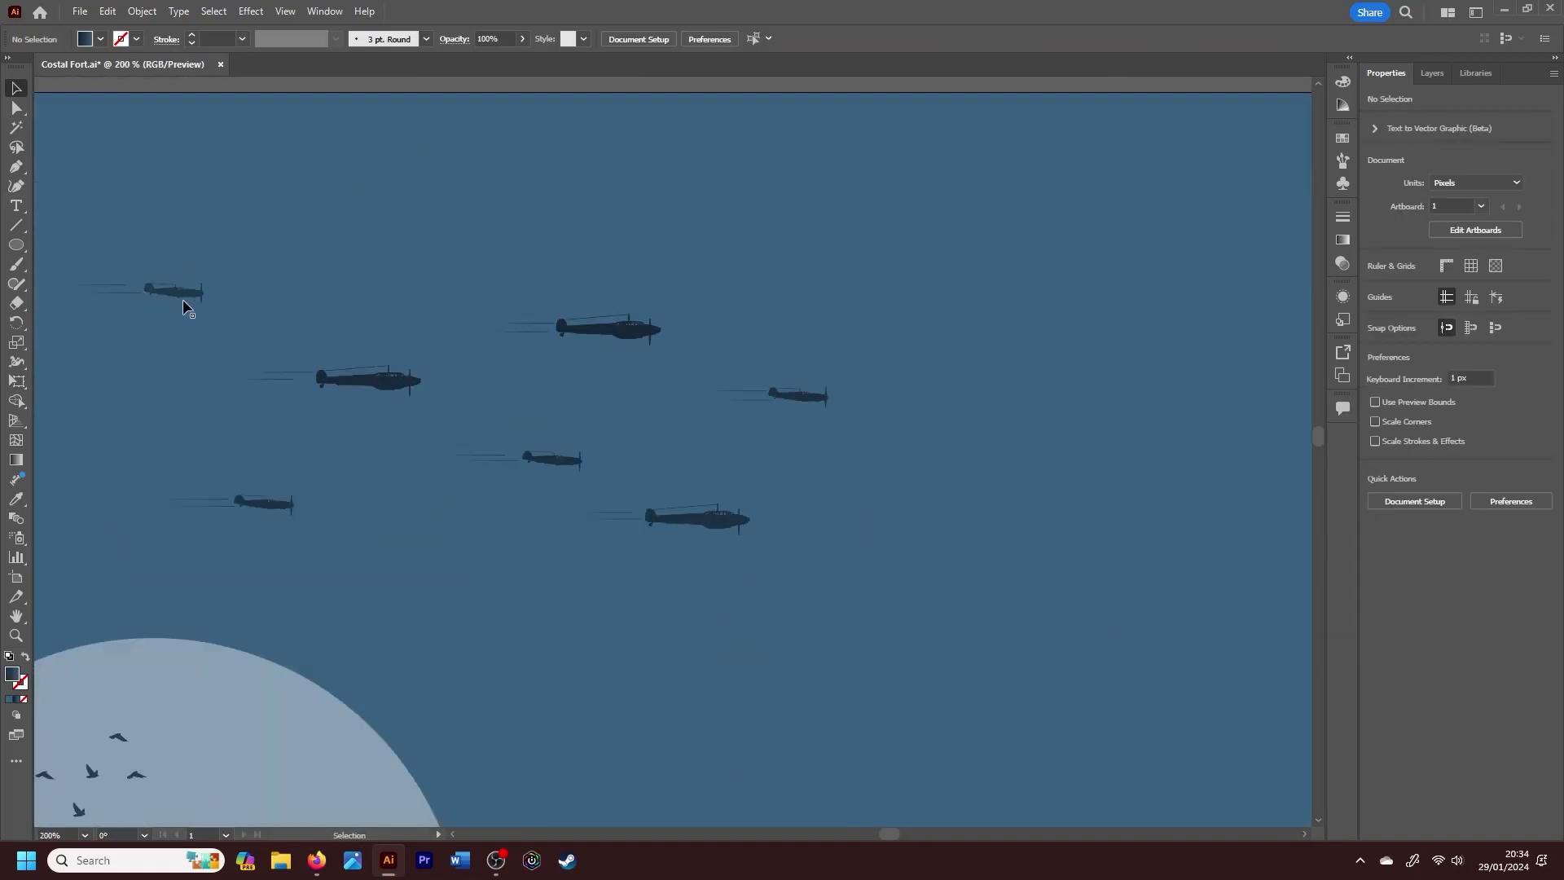
{"action": "left_click_drag", "start_coordinate": [184, 306], "coordinate": [230, 317]}
{"action": "left_click_drag", "start_coordinate": [625, 338], "coordinate": [628, 335]}
{"action": "left_click_drag", "start_coordinate": [806, 399], "coordinate": [816, 405]}
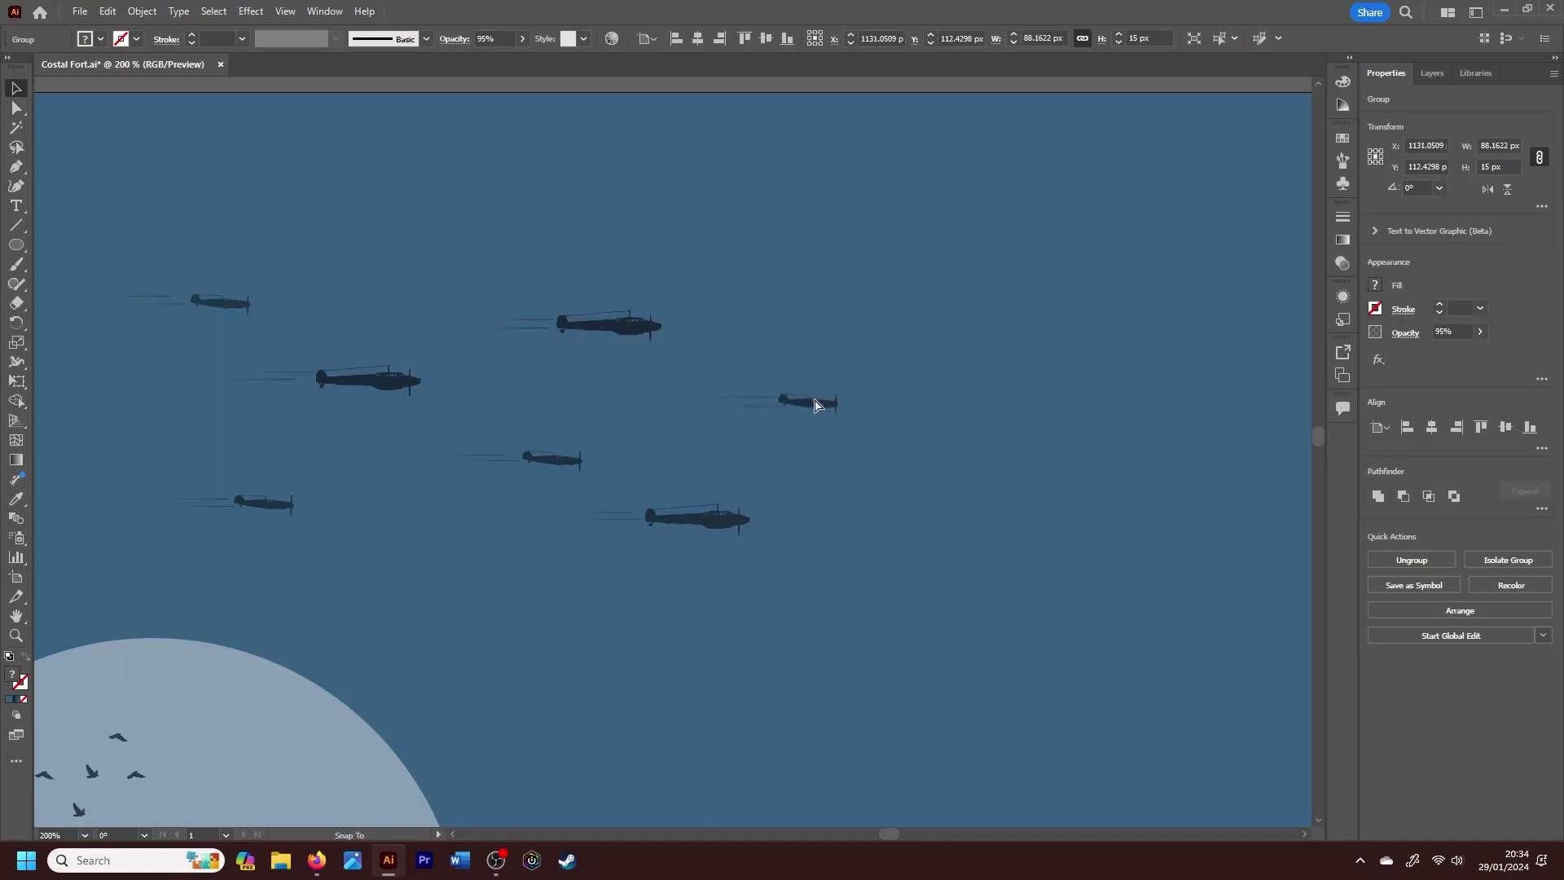
{"action": "left_click", "coordinate": [760, 506]}
{"action": "key", "text": "ctrl+minus"}
{"action": "key", "text": "ctrl+minus"}
{"action": "key", "text": "ctrl+minus"}
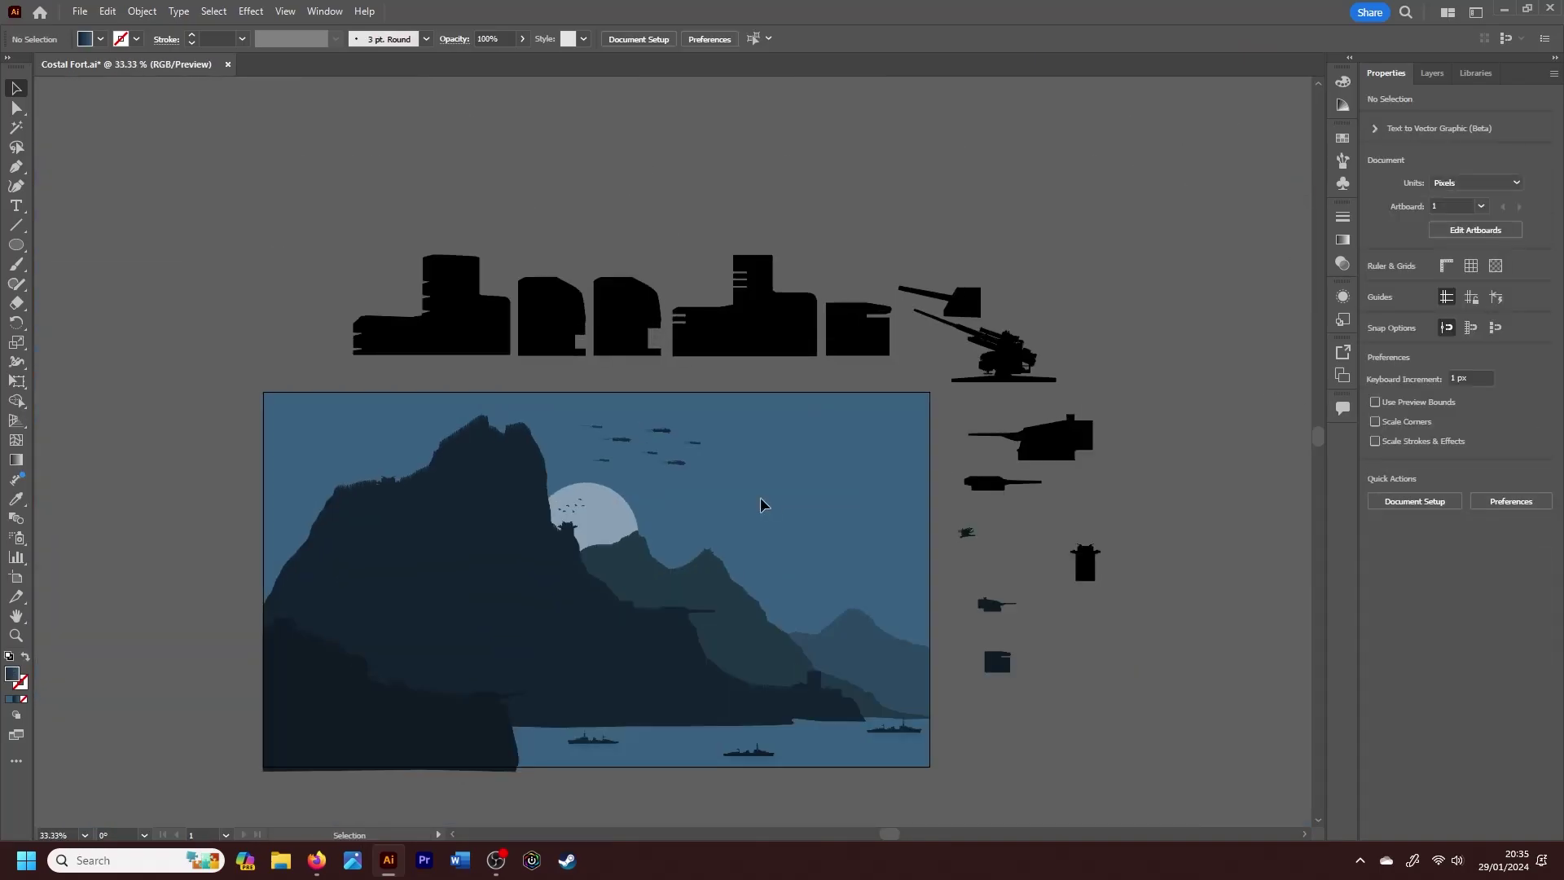
Step: Make the plane formation 80% opaque, 100 px tall, and move it right of the moon
{"action": "left_click_drag", "start_coordinate": [727, 403], "coordinate": [593, 495]}
{"action": "left_click", "coordinate": [1450, 331]}
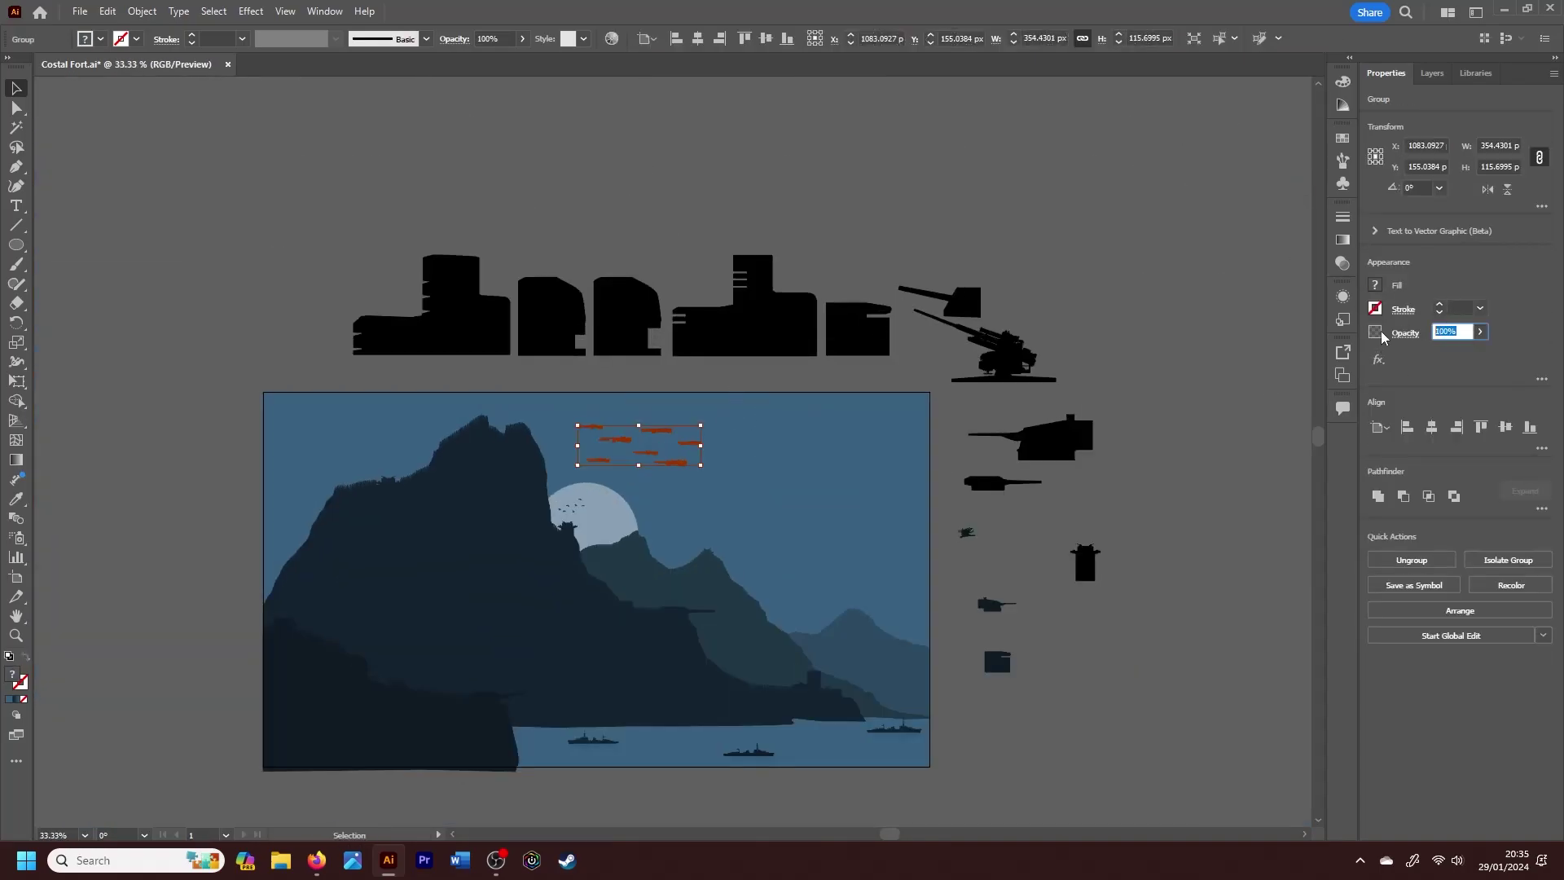
{"action": "type", "text": "80"}
{"action": "left_click", "coordinate": [786, 453]}
{"action": "left_click_drag", "start_coordinate": [644, 444], "coordinate": [751, 454]}
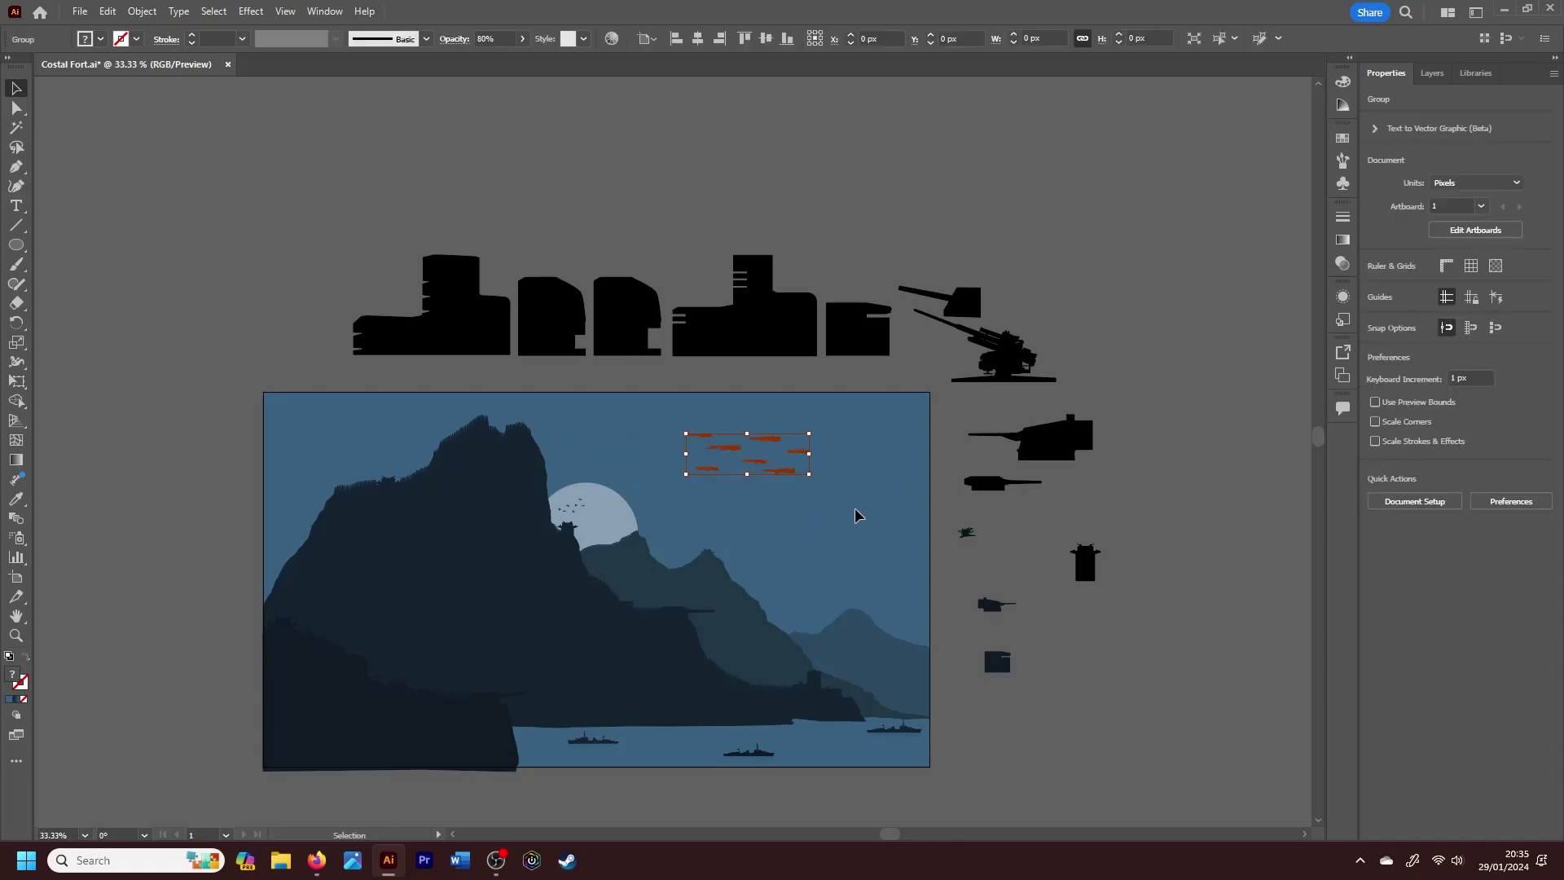
{"action": "type", "text": "100"}
{"action": "key", "text": "Return"}
{"action": "left_click", "coordinate": [767, 471]}
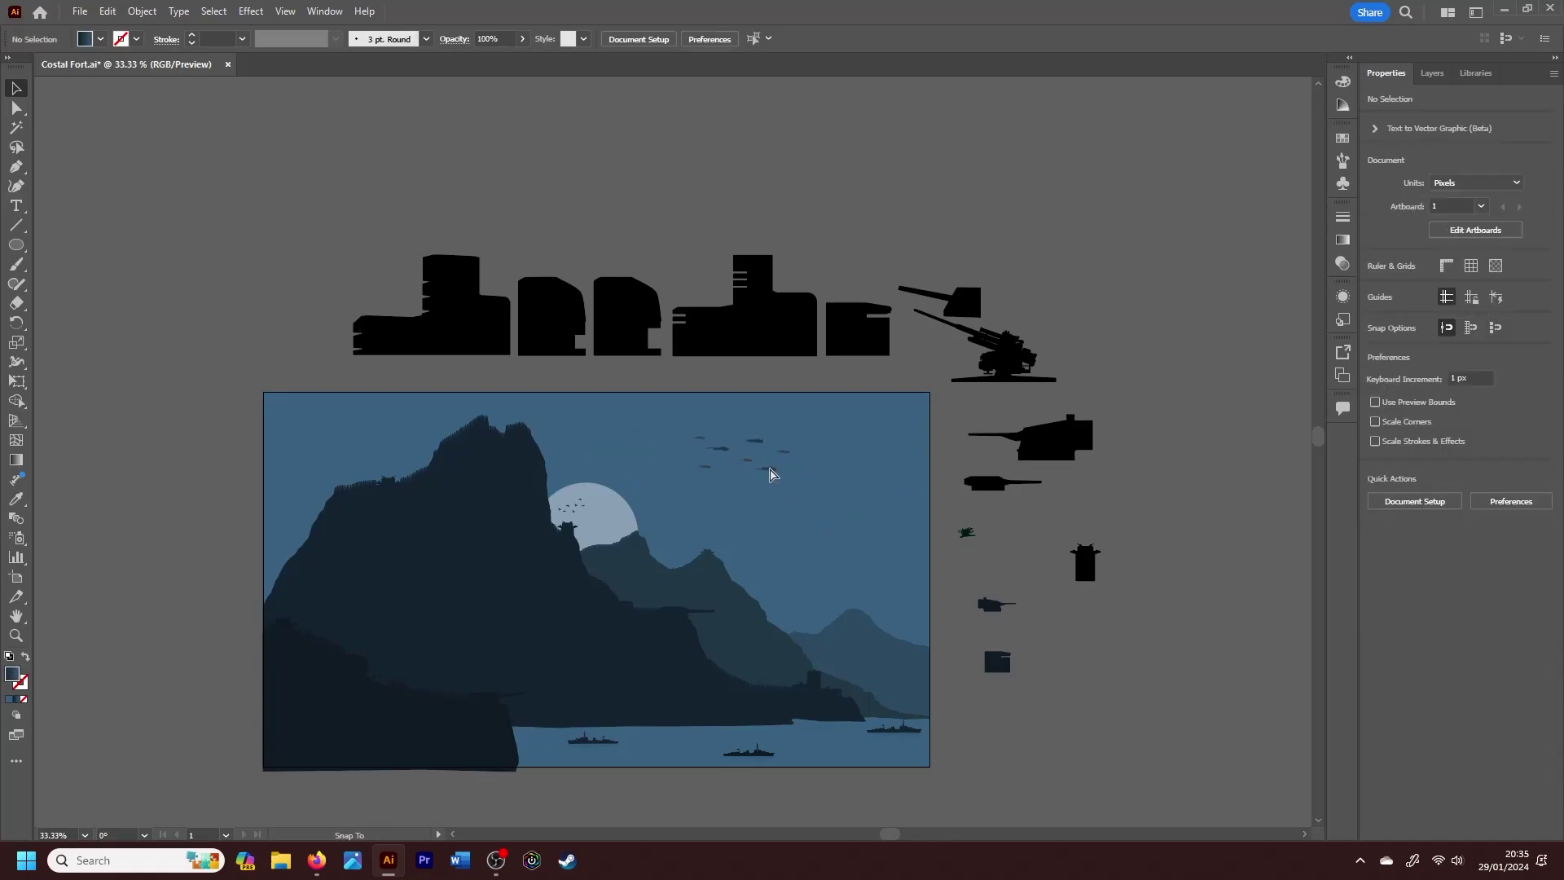
{"action": "left_click", "coordinate": [782, 515]}
{"action": "scroll", "coordinate": [696, 425], "scroll_direction": "down", "scroll_amount": 2}
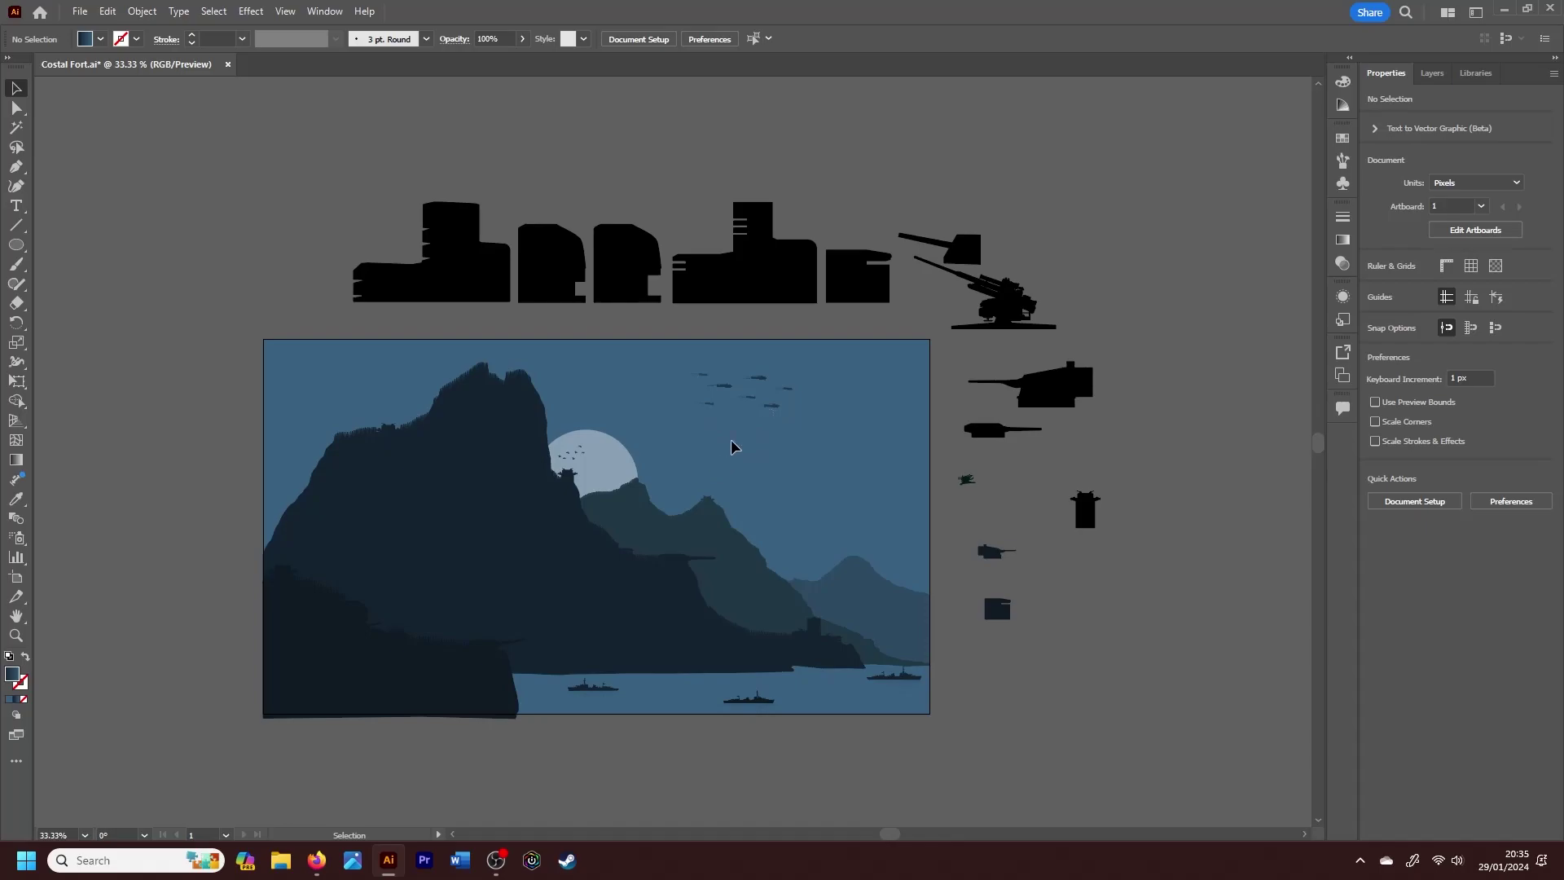
{"action": "mouse_move", "coordinate": [772, 410]}
{"action": "left_mouse_down"}
{"action": "mouse_move", "coordinate": [782, 444]}
{"action": "mouse_move", "coordinate": [783, 427]}
{"action": "left_mouse_up"}
Step: Set the flock of birds group to 50 px tall
{"action": "left_click", "coordinate": [1047, 241]}
{"action": "left_click", "coordinate": [1432, 72]}
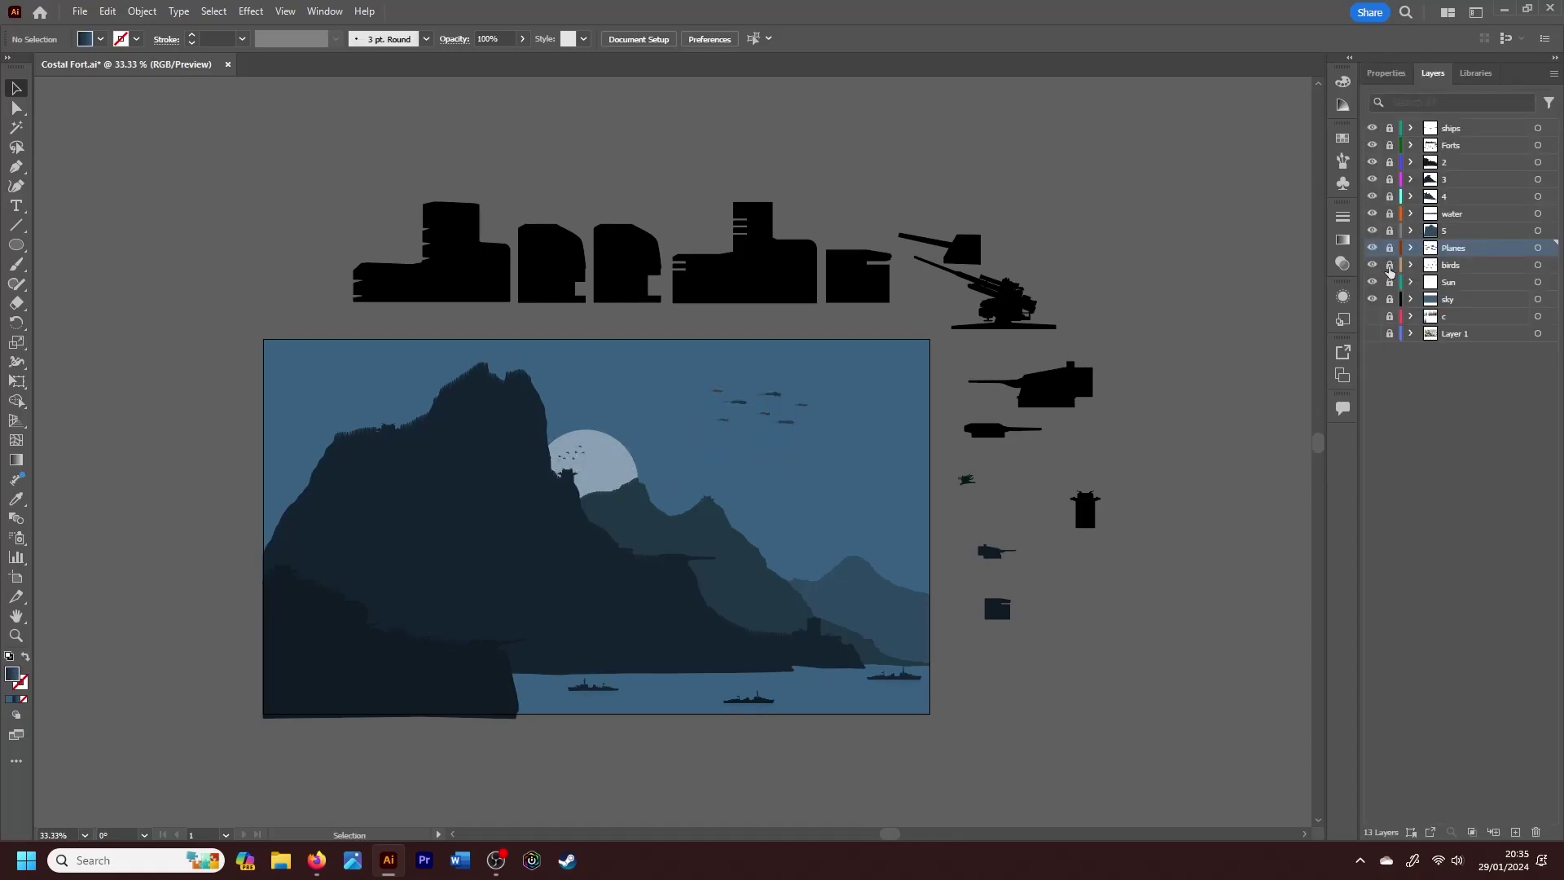
{"action": "left_click", "coordinate": [598, 462]}
{"action": "left_click", "coordinate": [1386, 72]}
{"action": "left_click", "coordinate": [1490, 166]}
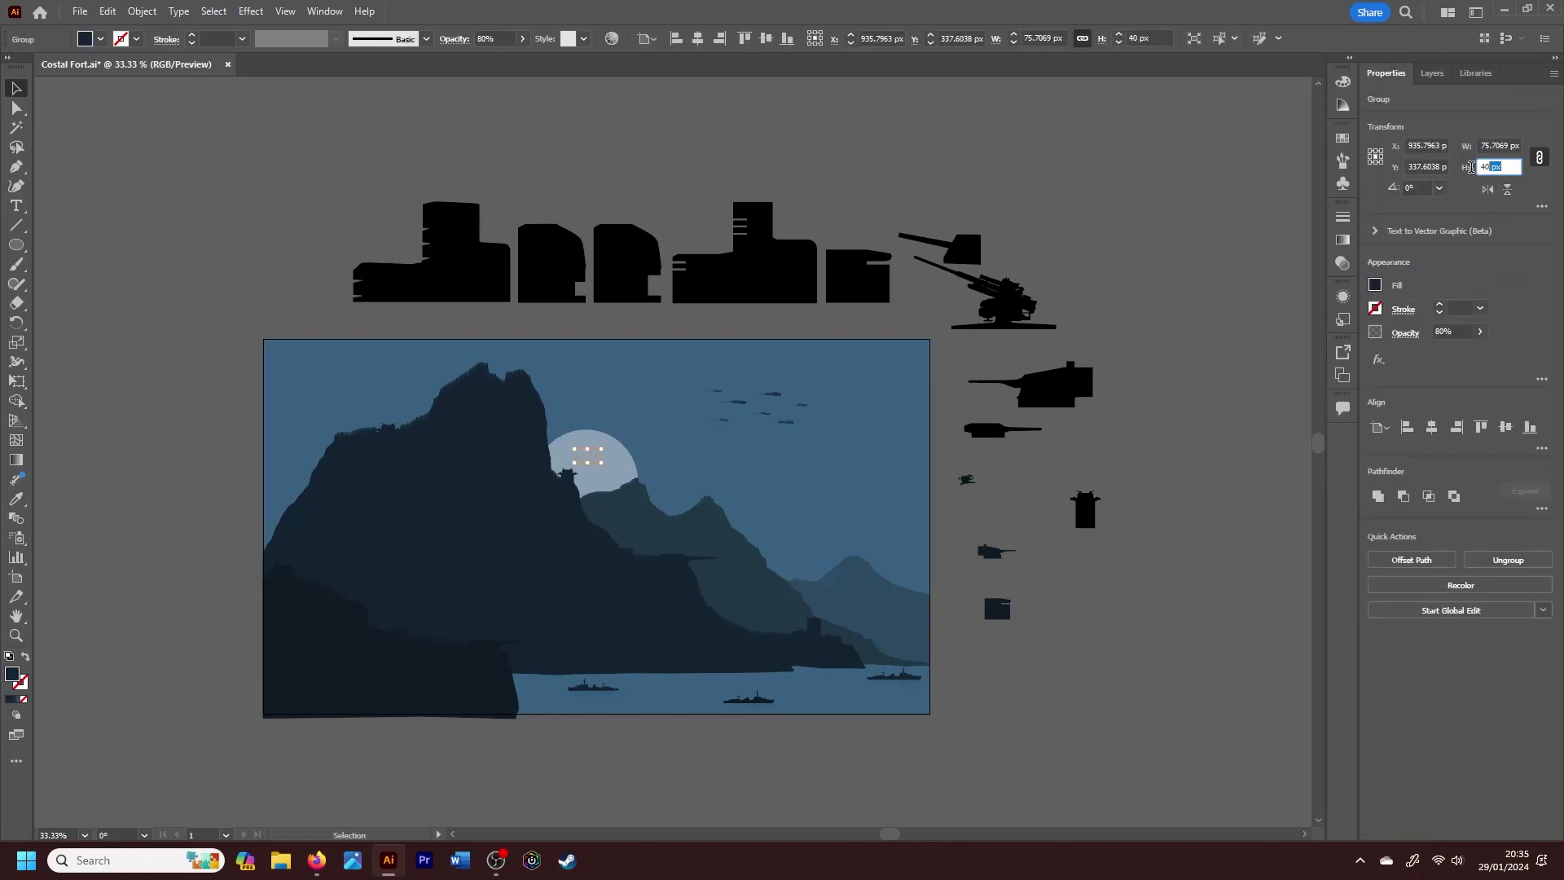
{"action": "type", "text": "50"}
{"action": "key", "text": "Return"}
Step: Move the flock left across the moon and show the Layers list
{"action": "key", "text": "ctrl+equal"}
{"action": "key", "text": "ctrl+equal"}
{"action": "key", "text": "ctrl+equal"}
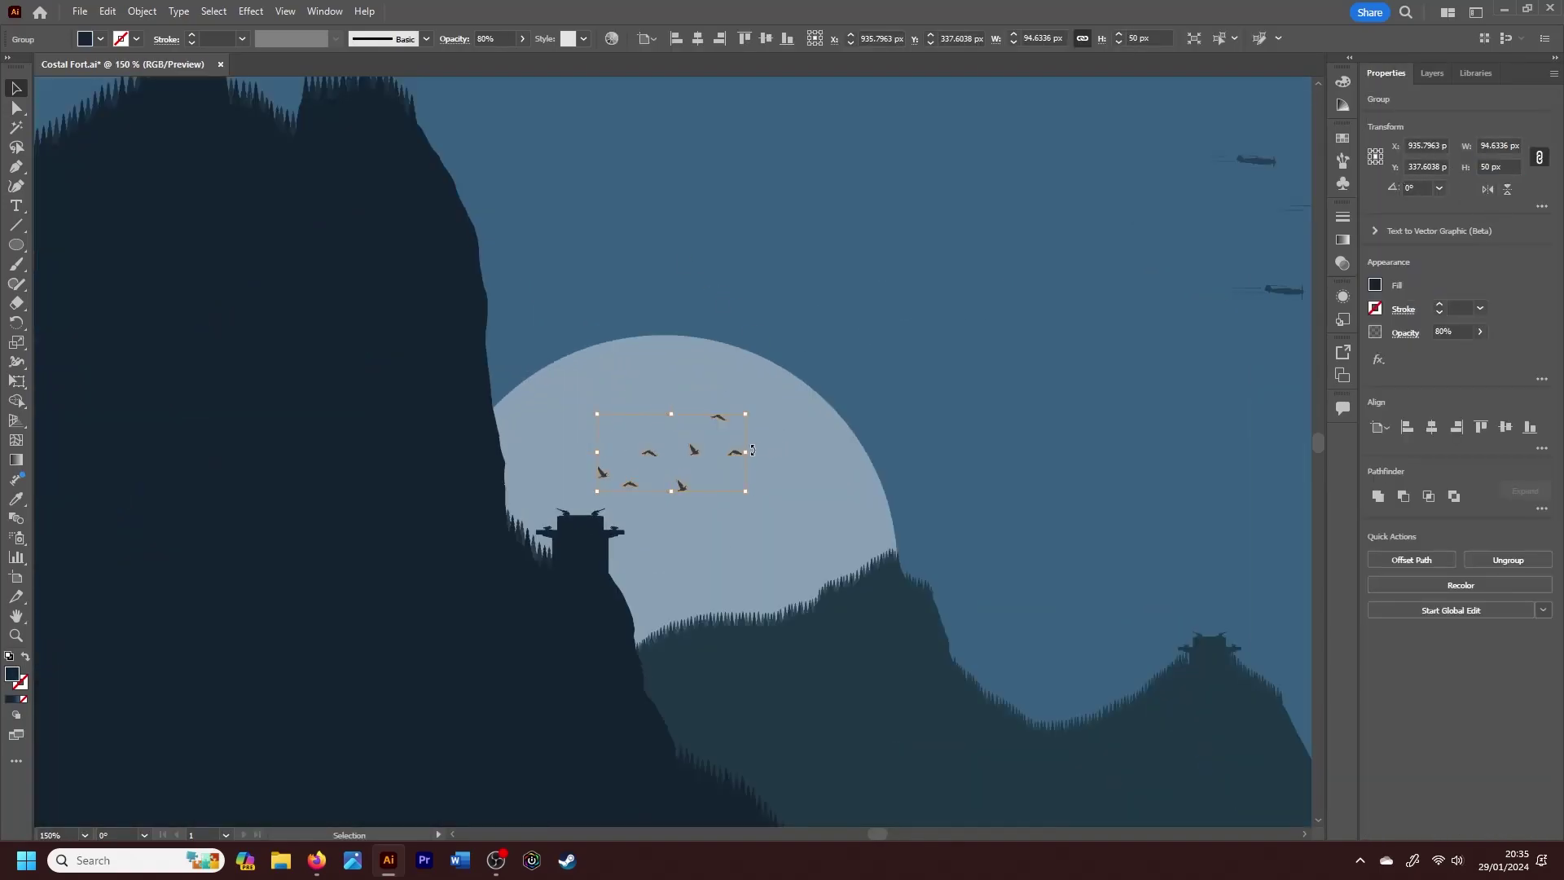
{"action": "left_click_drag", "start_coordinate": [695, 457], "coordinate": [660, 455]}
{"action": "left_click", "coordinate": [1494, 166]}
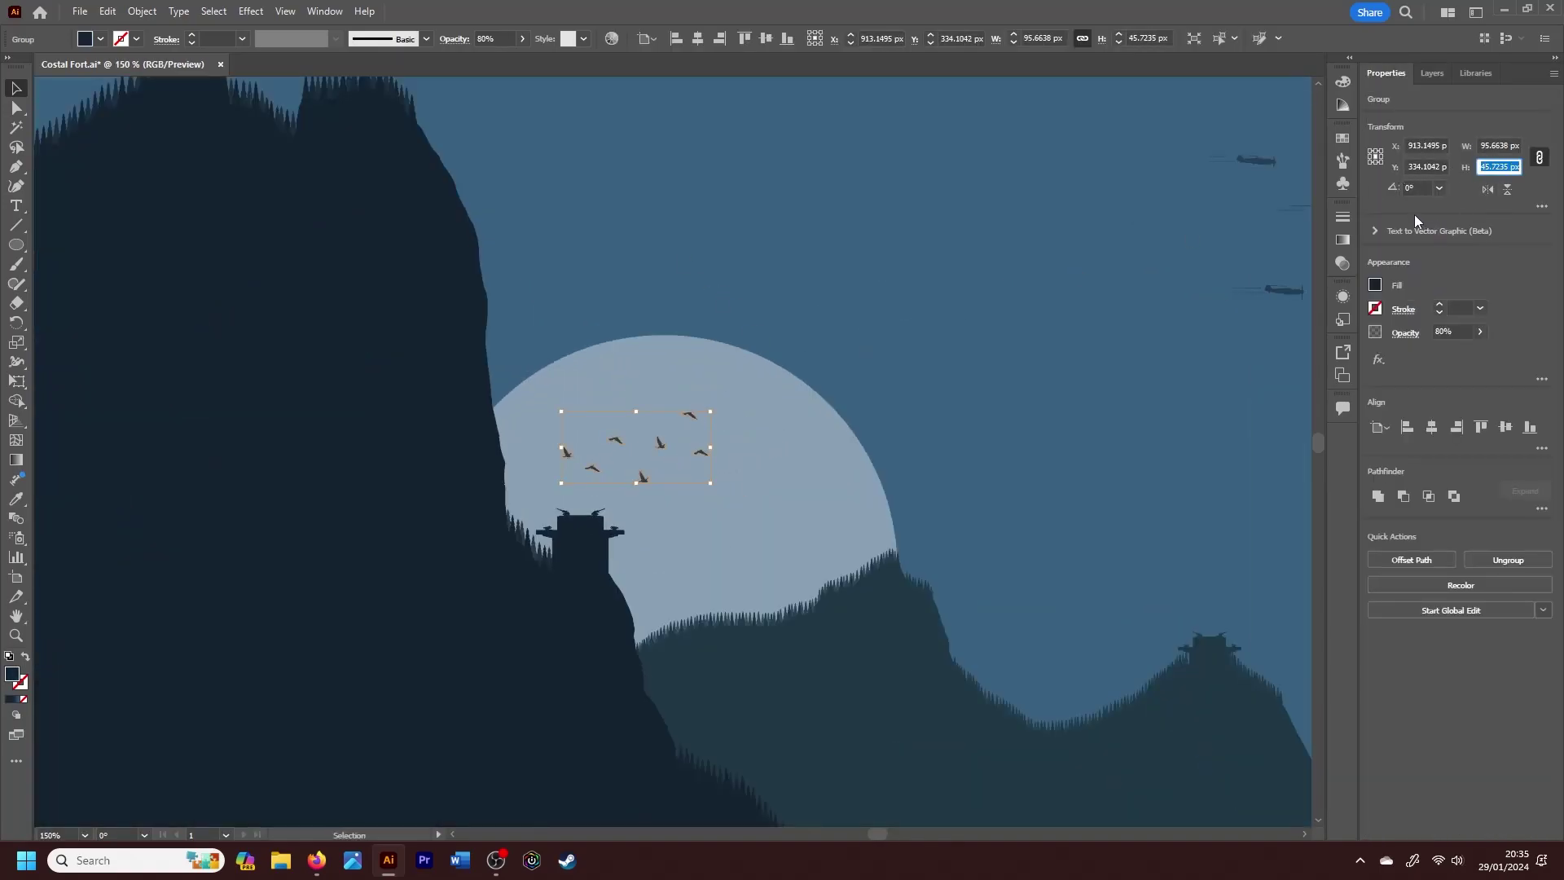
{"action": "left_click", "coordinate": [1023, 397]}
{"action": "key", "text": "ctrl+minus"}
{"action": "key", "text": "ctrl+minus"}
{"action": "key", "text": "ctrl+minus"}
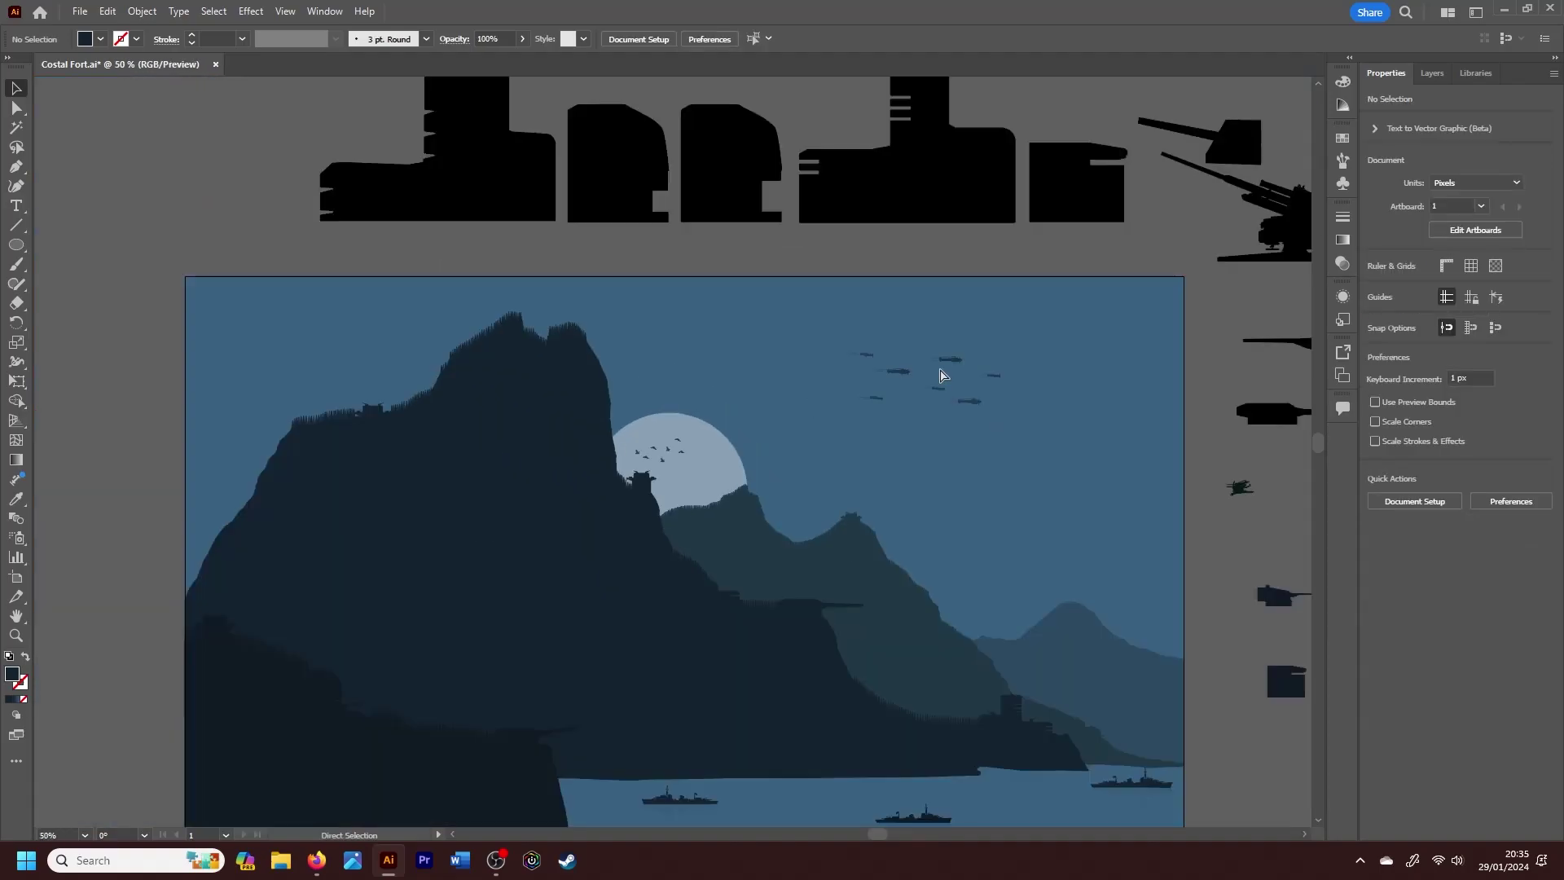
{"action": "scroll", "coordinate": [1321, 443], "scroll_direction": "down", "scroll_amount": 2}
{"action": "scroll", "coordinate": [901, 814], "scroll_direction": "right", "scroll_amount": 2}
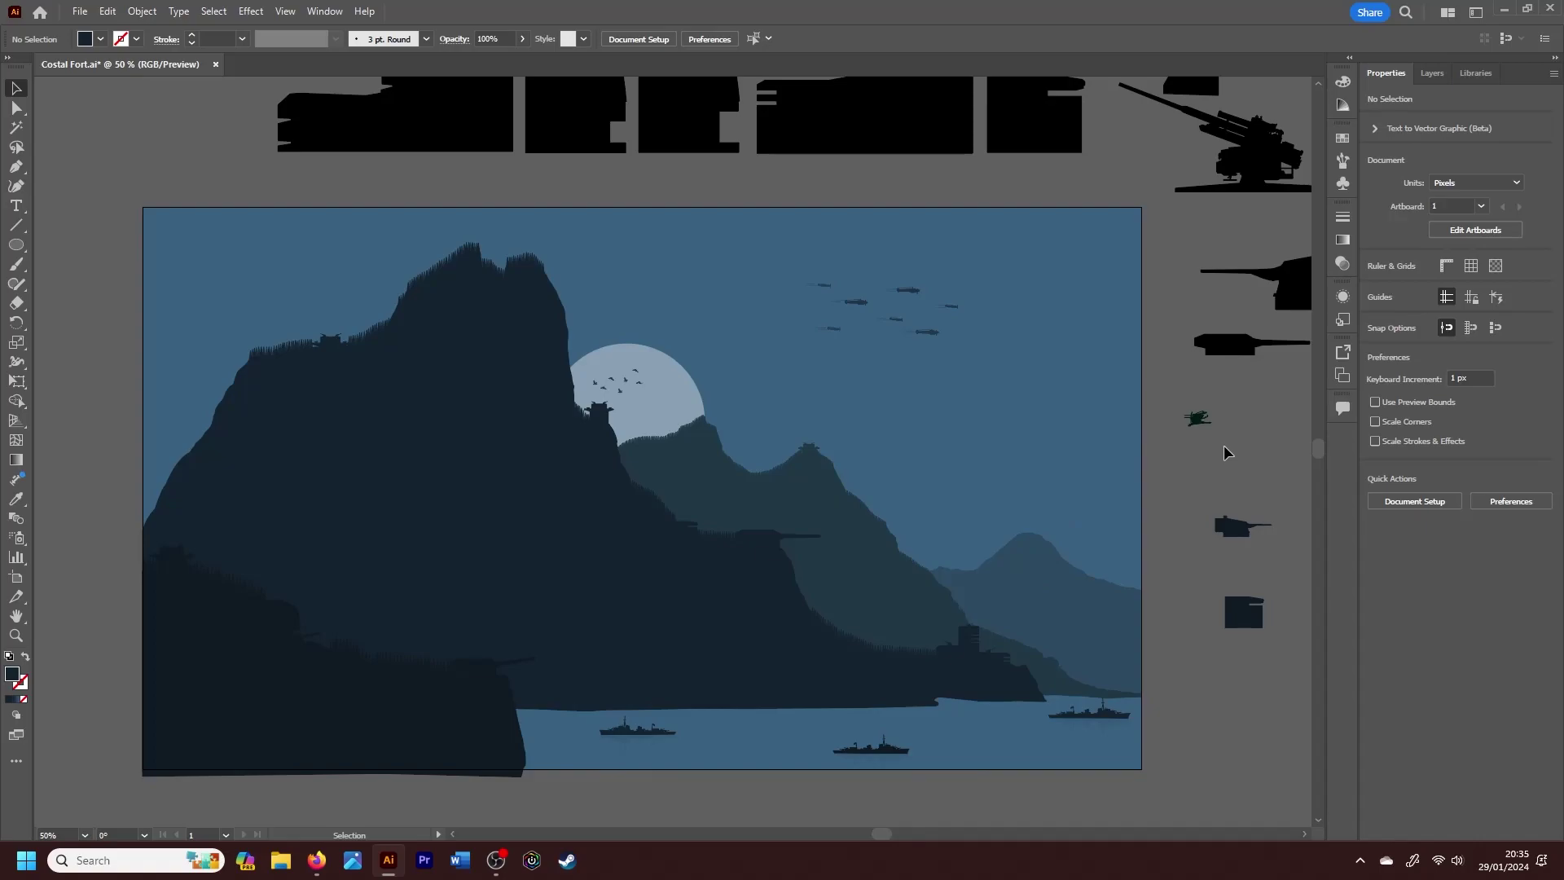
{"action": "left_click", "coordinate": [1432, 72]}
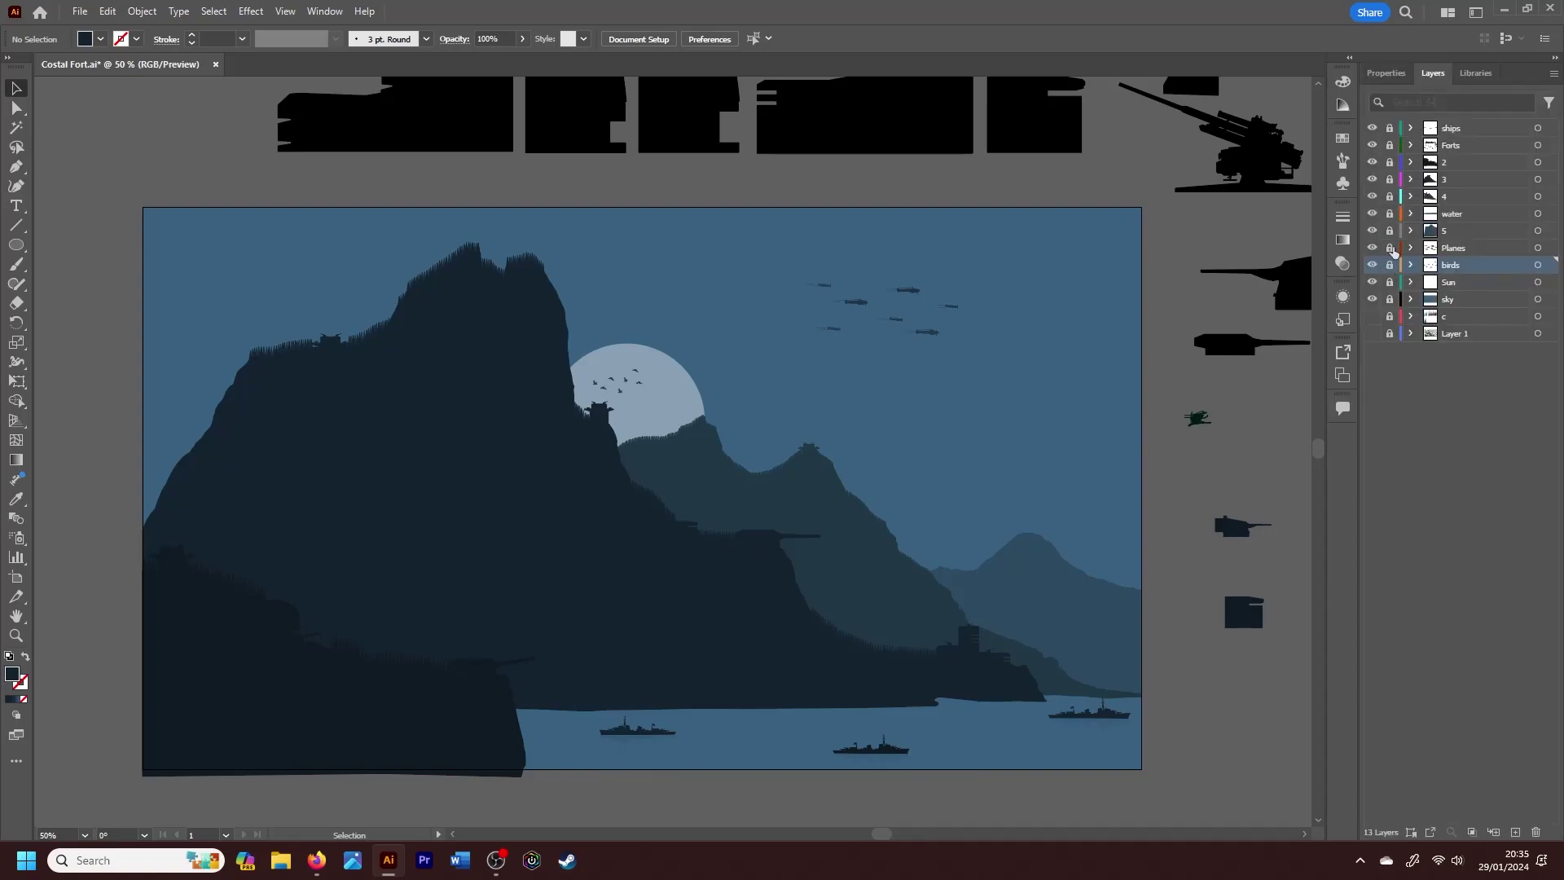
{"action": "left_click_drag", "start_coordinate": [891, 838], "coordinate": [895, 836]}
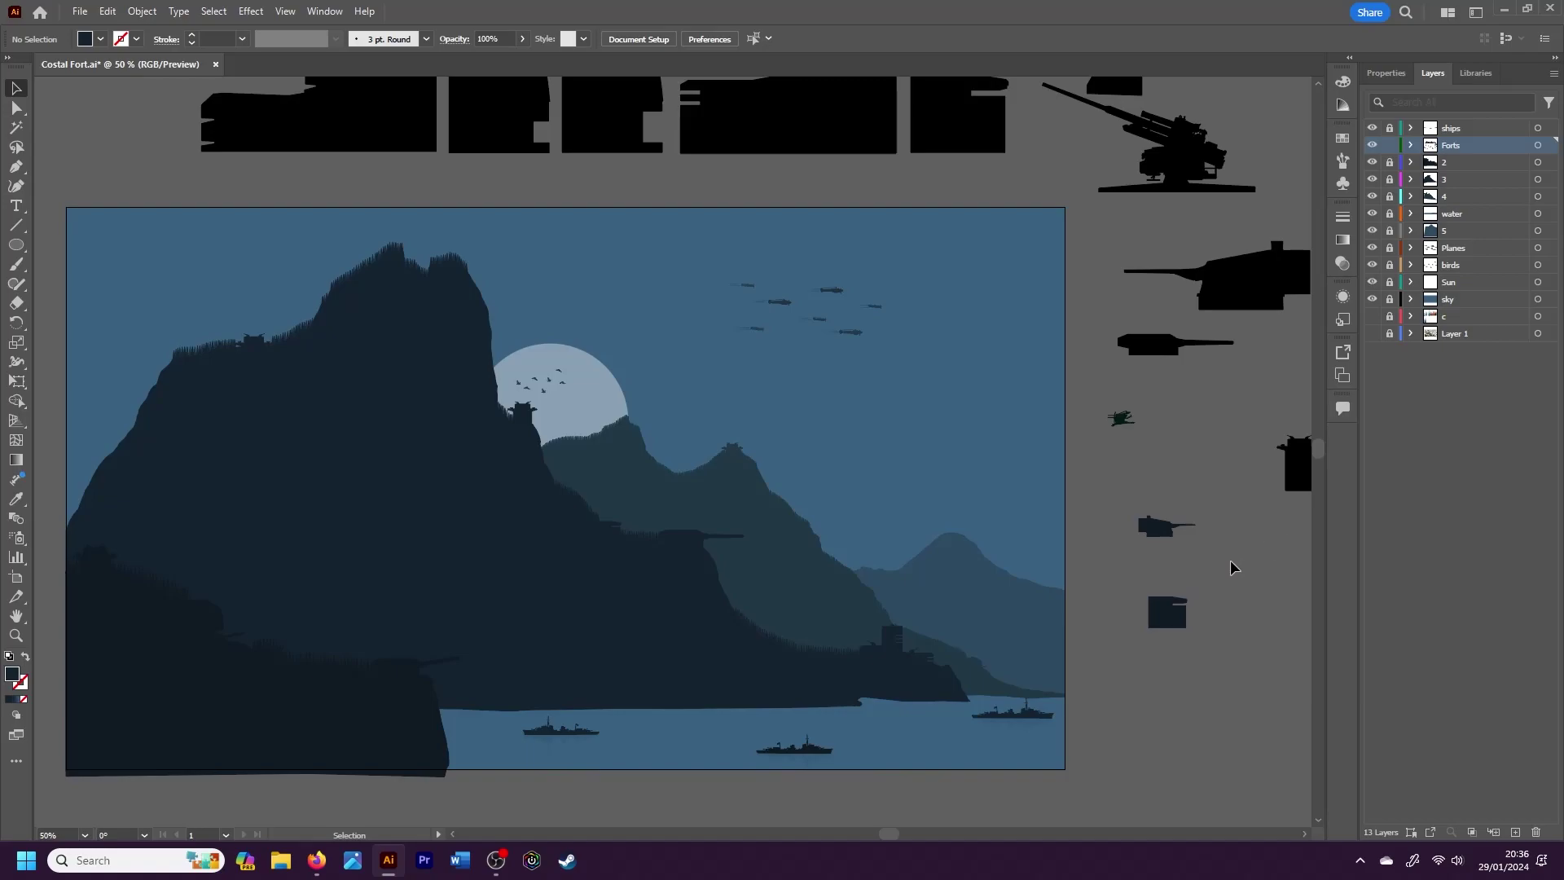
Step: Copy and paste the small gun at 20 px tall onto the dark cliff
{"action": "left_click", "coordinate": [1141, 535]}
{"action": "key", "text": "ctrl+c"}
{"action": "key", "text": "ctrl+v"}
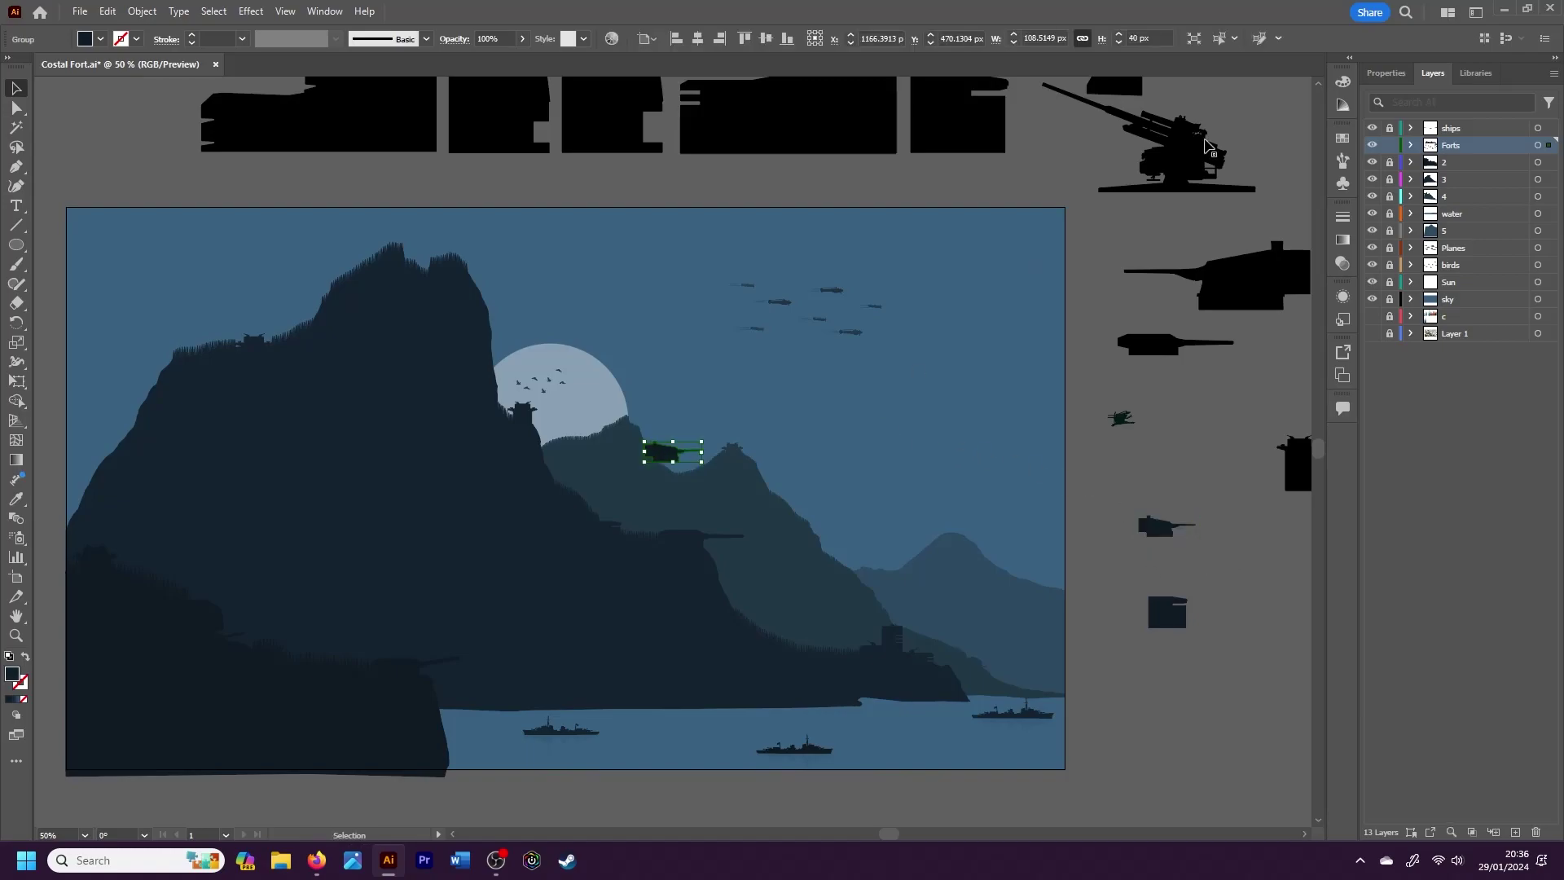
{"action": "left_click", "coordinate": [1385, 73]}
{"action": "left_click", "coordinate": [1499, 166]}
{"action": "type", "text": "20"}
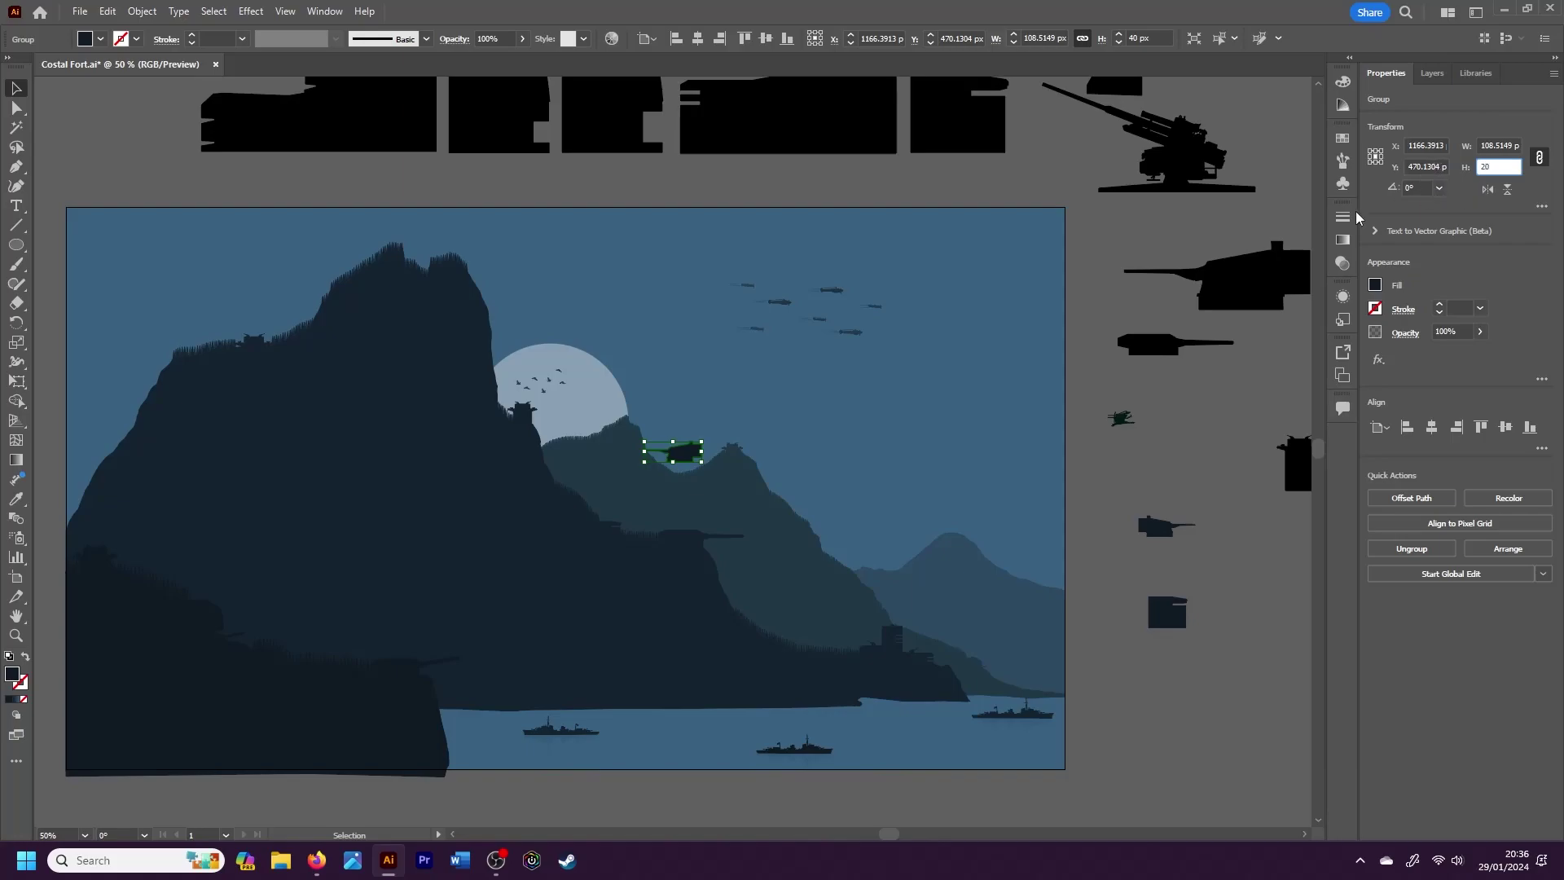
{"action": "key", "text": "Return"}
{"action": "key", "text": "i"}
{"action": "key", "text": "v"}
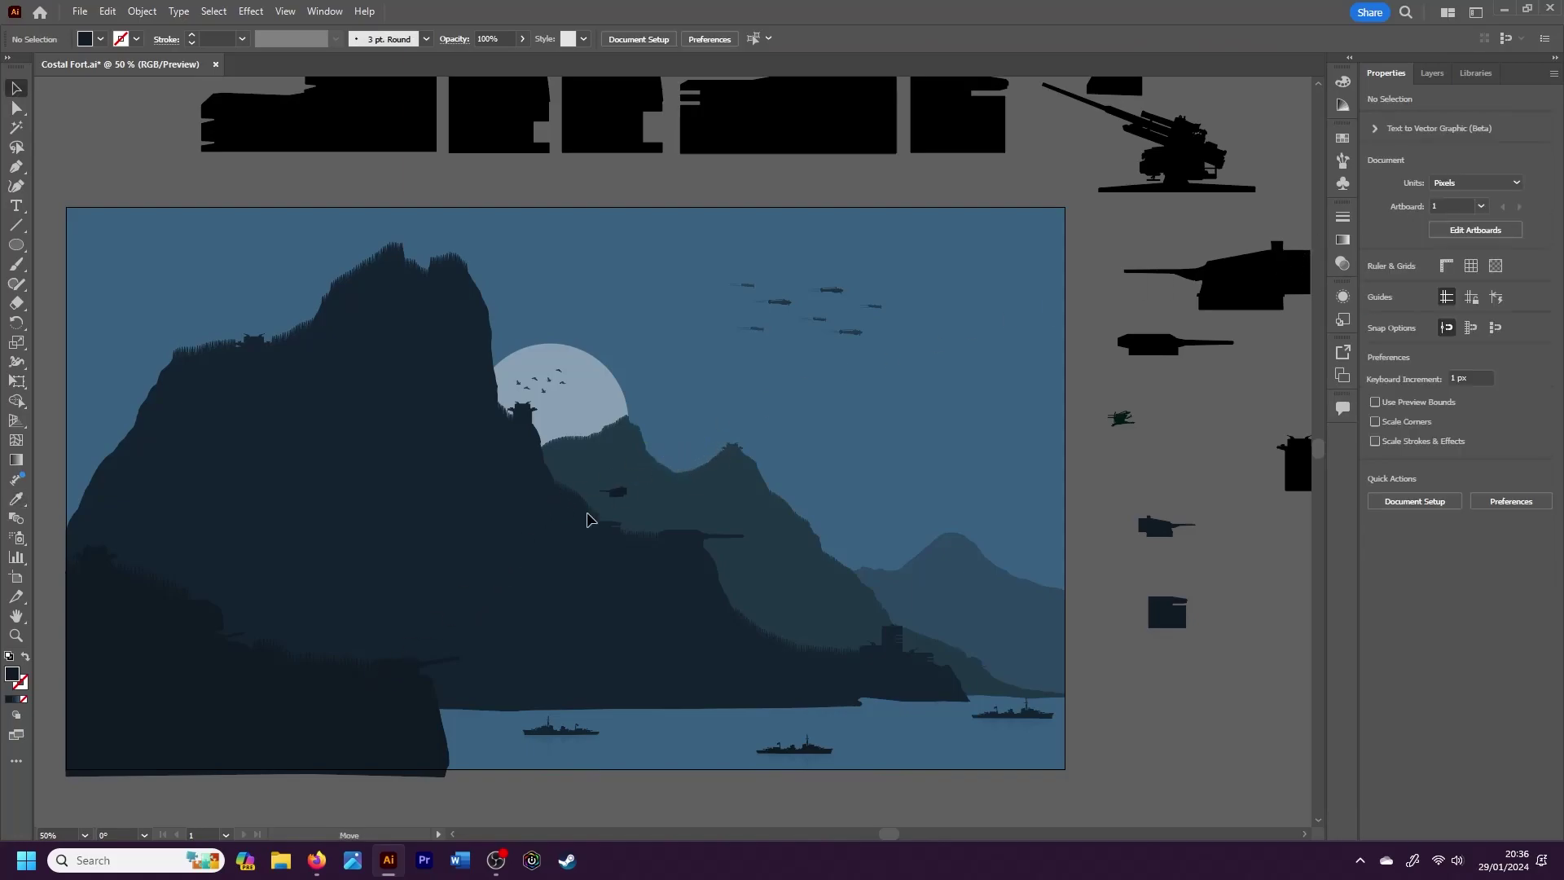
{"action": "left_click_drag", "start_coordinate": [673, 452], "coordinate": [411, 652]}
Step: Reduce the cliff gun copy to 15 px tall and check it up close
{"action": "key", "text": "ctrl+plus"}
{"action": "key", "text": "ctrl+plus"}
{"action": "key", "text": "ctrl+plus"}
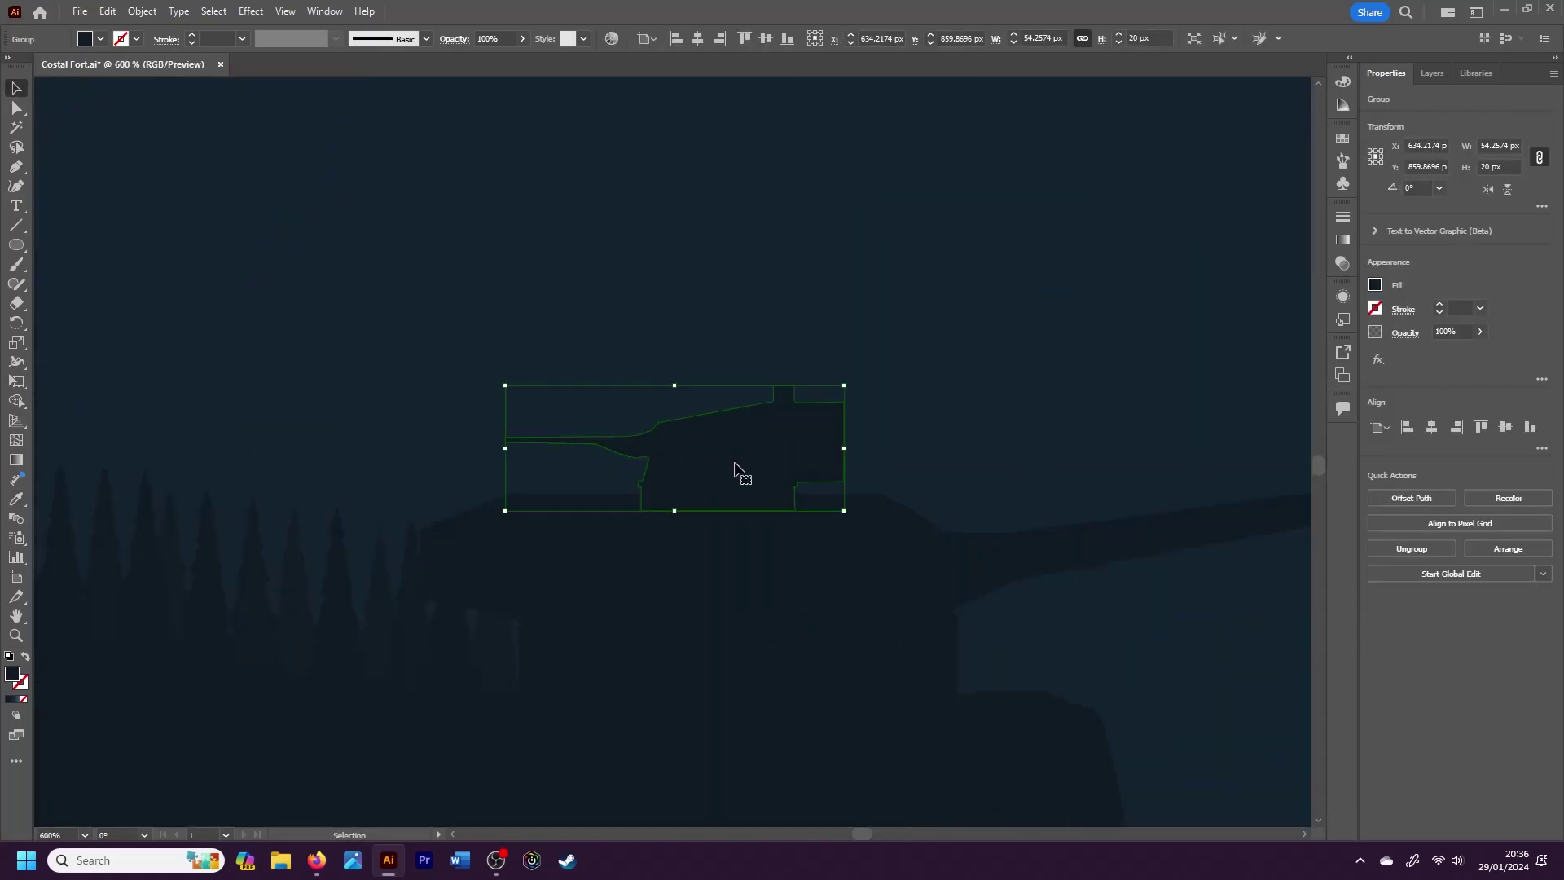
{"action": "key", "text": "ctrl+shift+a"}
{"action": "key", "text": "ctrl+1"}
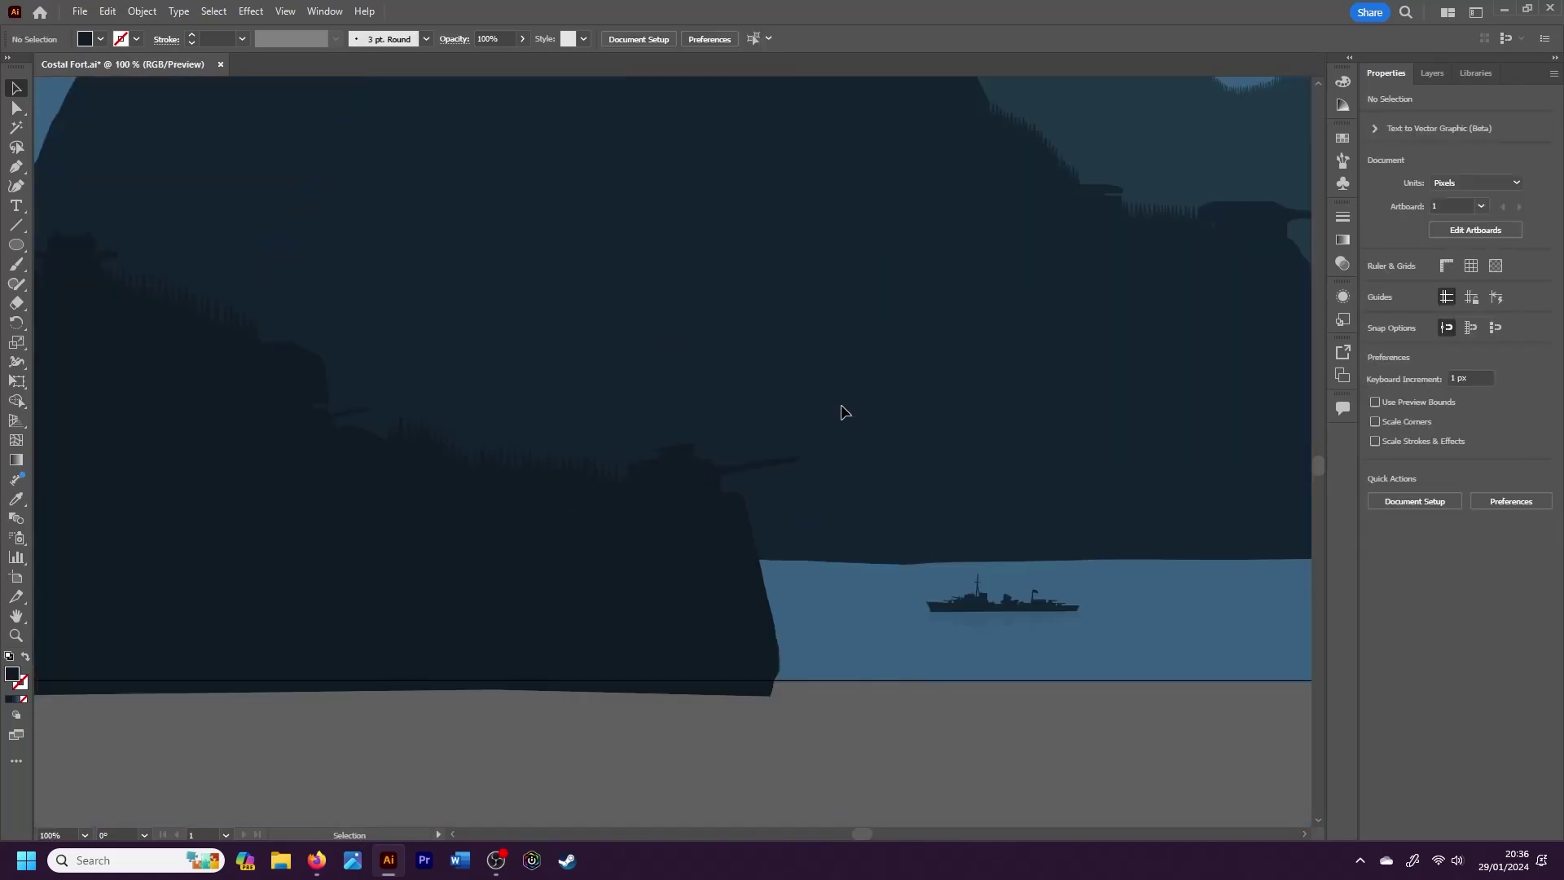
{"action": "key", "text": "ctrl+z"}
{"action": "key", "text": "ctrl+plus"}
{"action": "key", "text": "ctrl+plus"}
{"action": "key", "text": "ctrl+plus"}
{"action": "key", "text": "ctrl+plus"}
{"action": "key", "text": "ctrl+plus"}
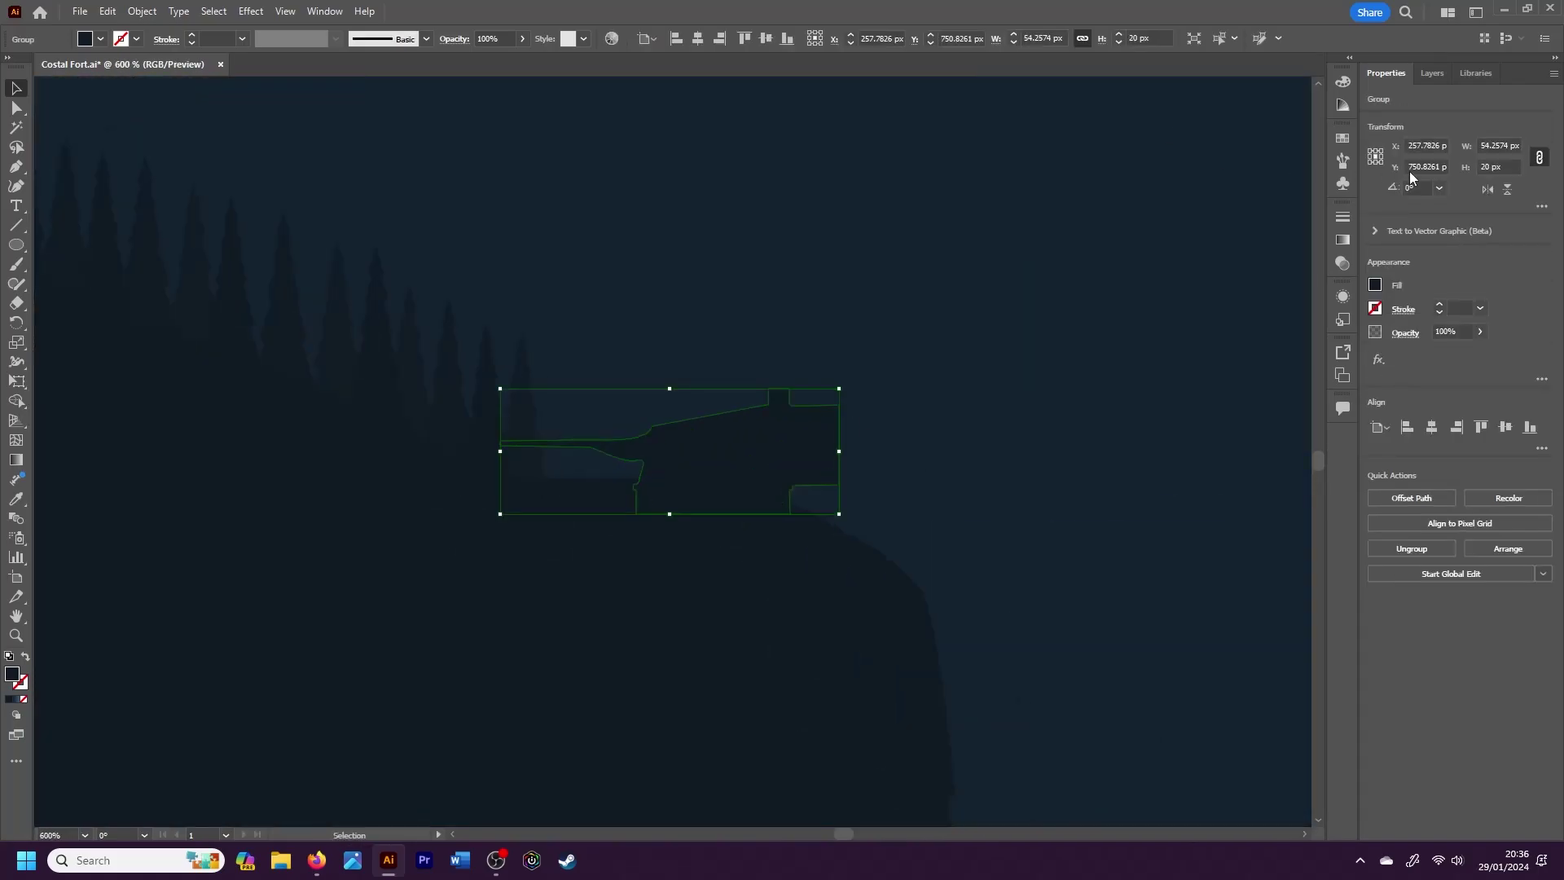
{"action": "type", "text": "180"}
{"action": "key", "text": "ctrl+h"}
{"action": "double_click", "coordinate": [1489, 166]}
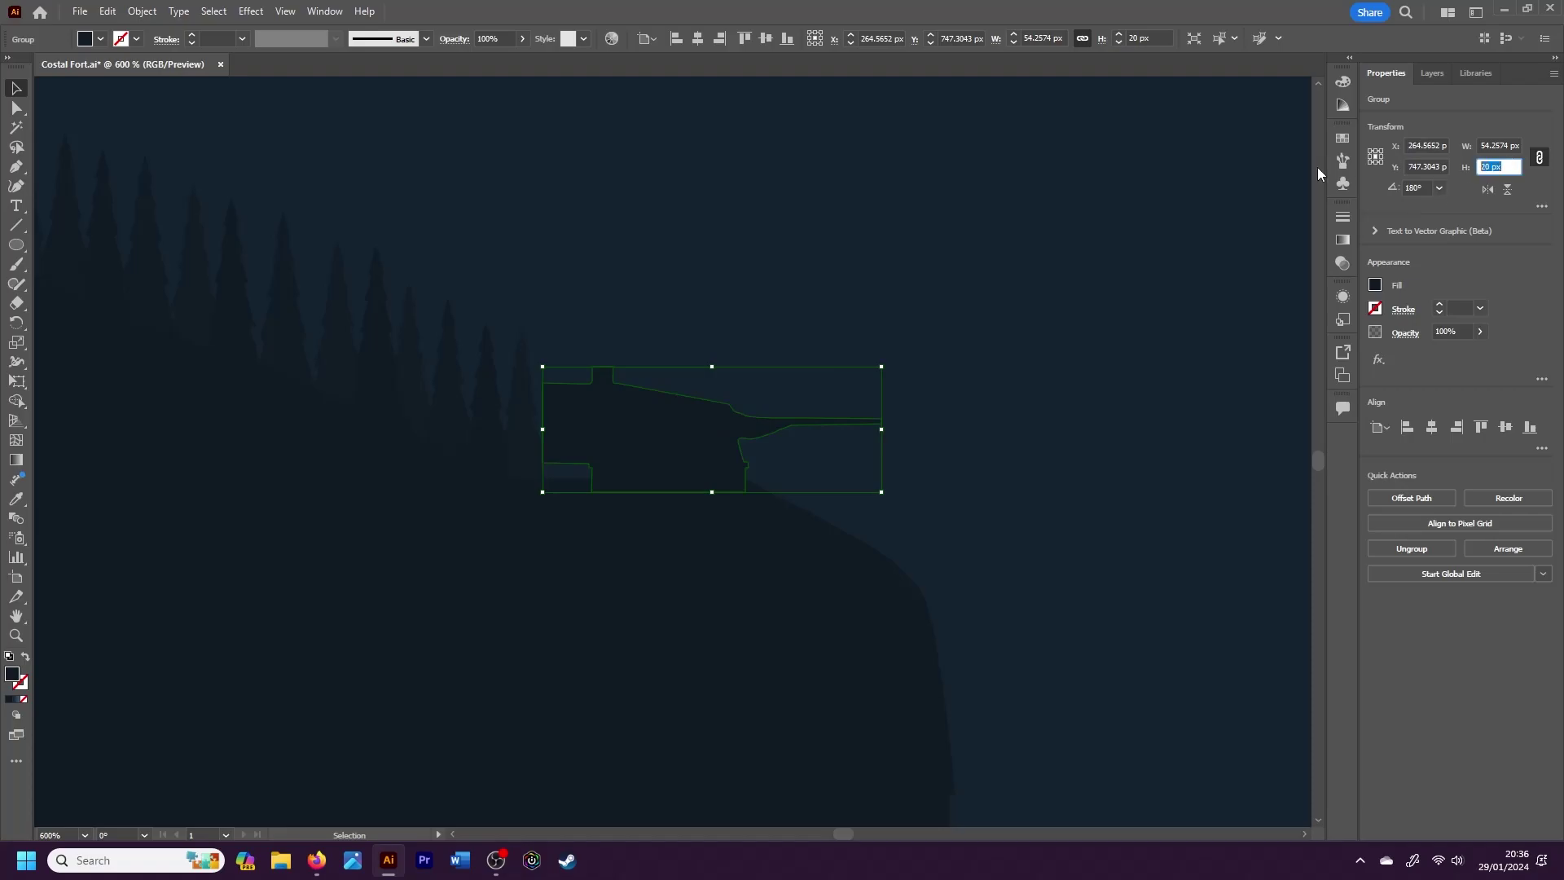
{"action": "type", "text": "15"}
{"action": "key", "text": "Return"}
{"action": "key", "text": "ctrl+h"}
{"action": "left_click", "coordinate": [888, 501]}
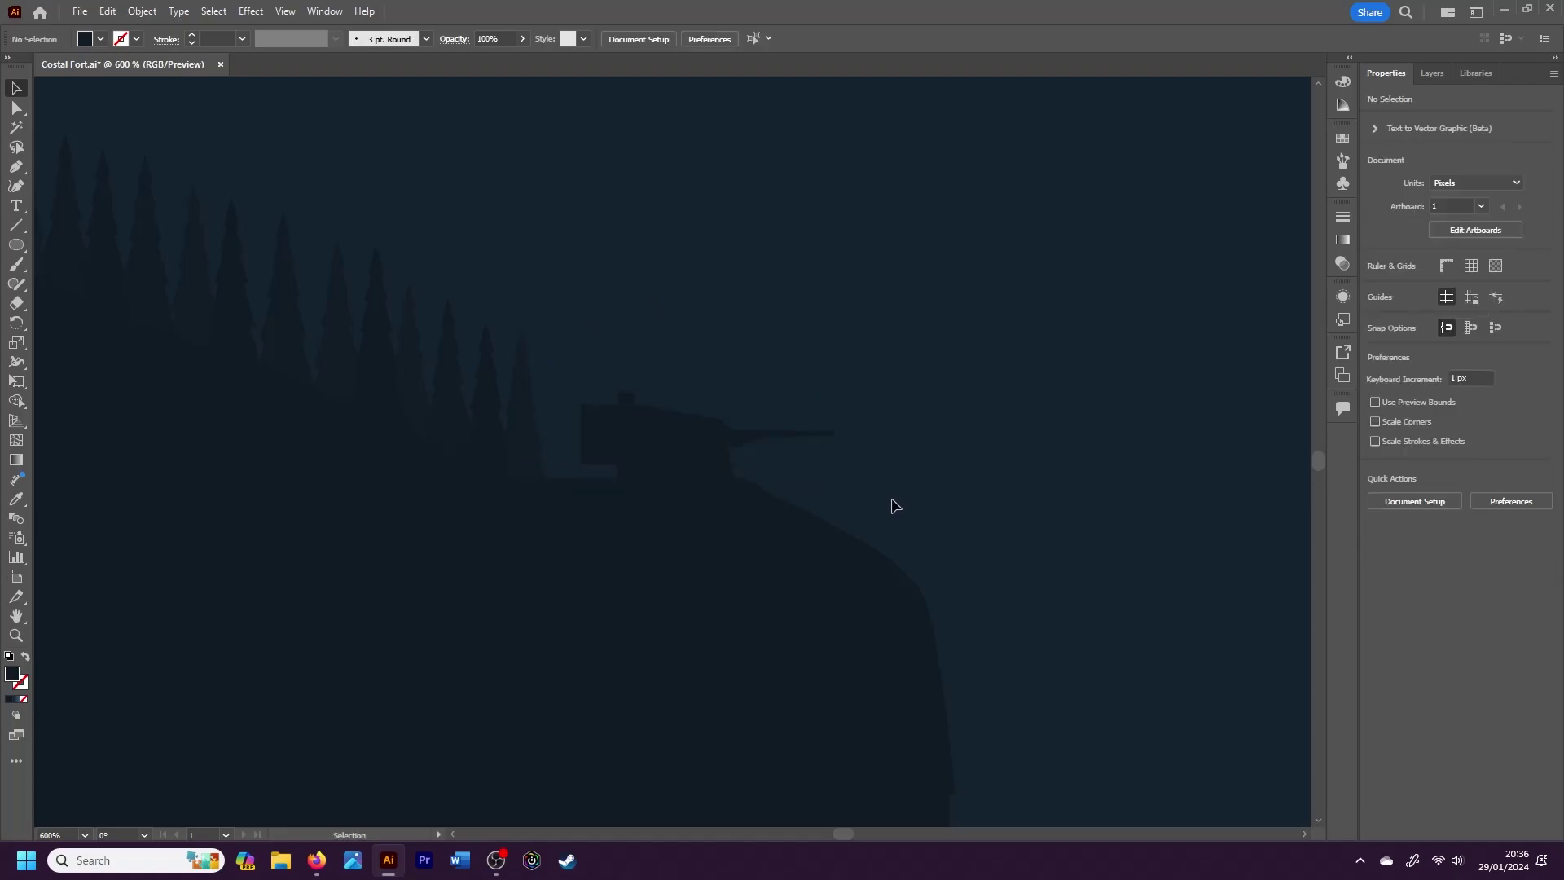
{"action": "key", "text": "ctrl+minus"}
{"action": "key", "text": "ctrl+minus"}
{"action": "key", "text": "ctrl+minus"}
{"action": "key", "text": "ctrl+plus"}
{"action": "key", "text": "ctrl+plus"}
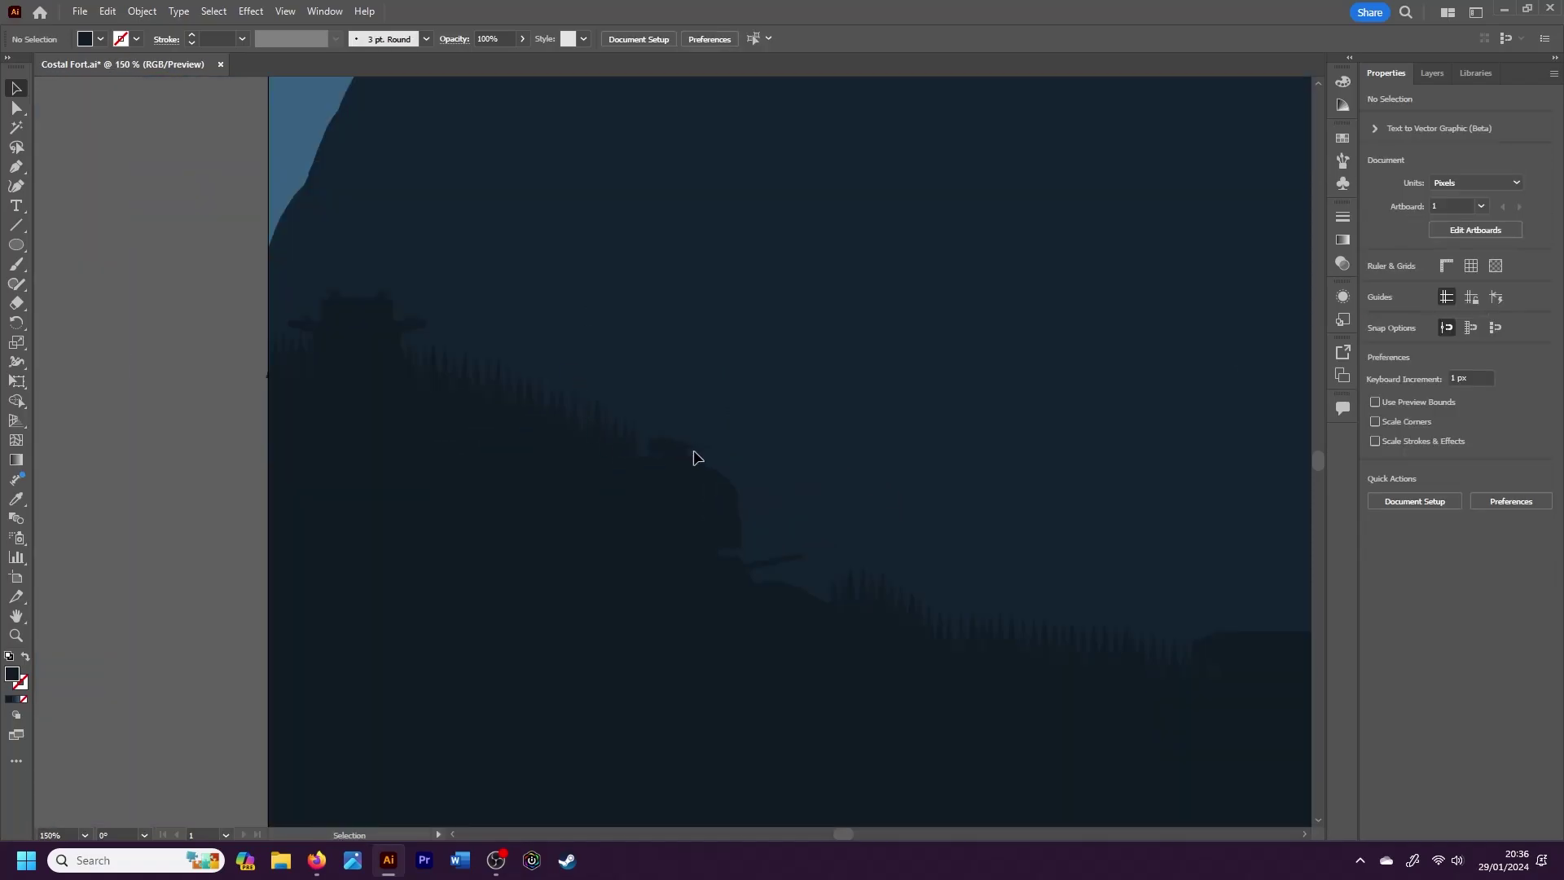
{"action": "mouse_move", "coordinate": [848, 831]}
{"action": "left_mouse_down"}
{"action": "mouse_move", "coordinate": [916, 829]}
{"action": "mouse_move", "coordinate": [899, 805]}
{"action": "left_mouse_up"}
Step: Delete the leftover black building silhouettes above the artboard and the gun silhouettes beside it
{"action": "left_click_drag", "start_coordinate": [1319, 462], "coordinate": [1321, 456]}
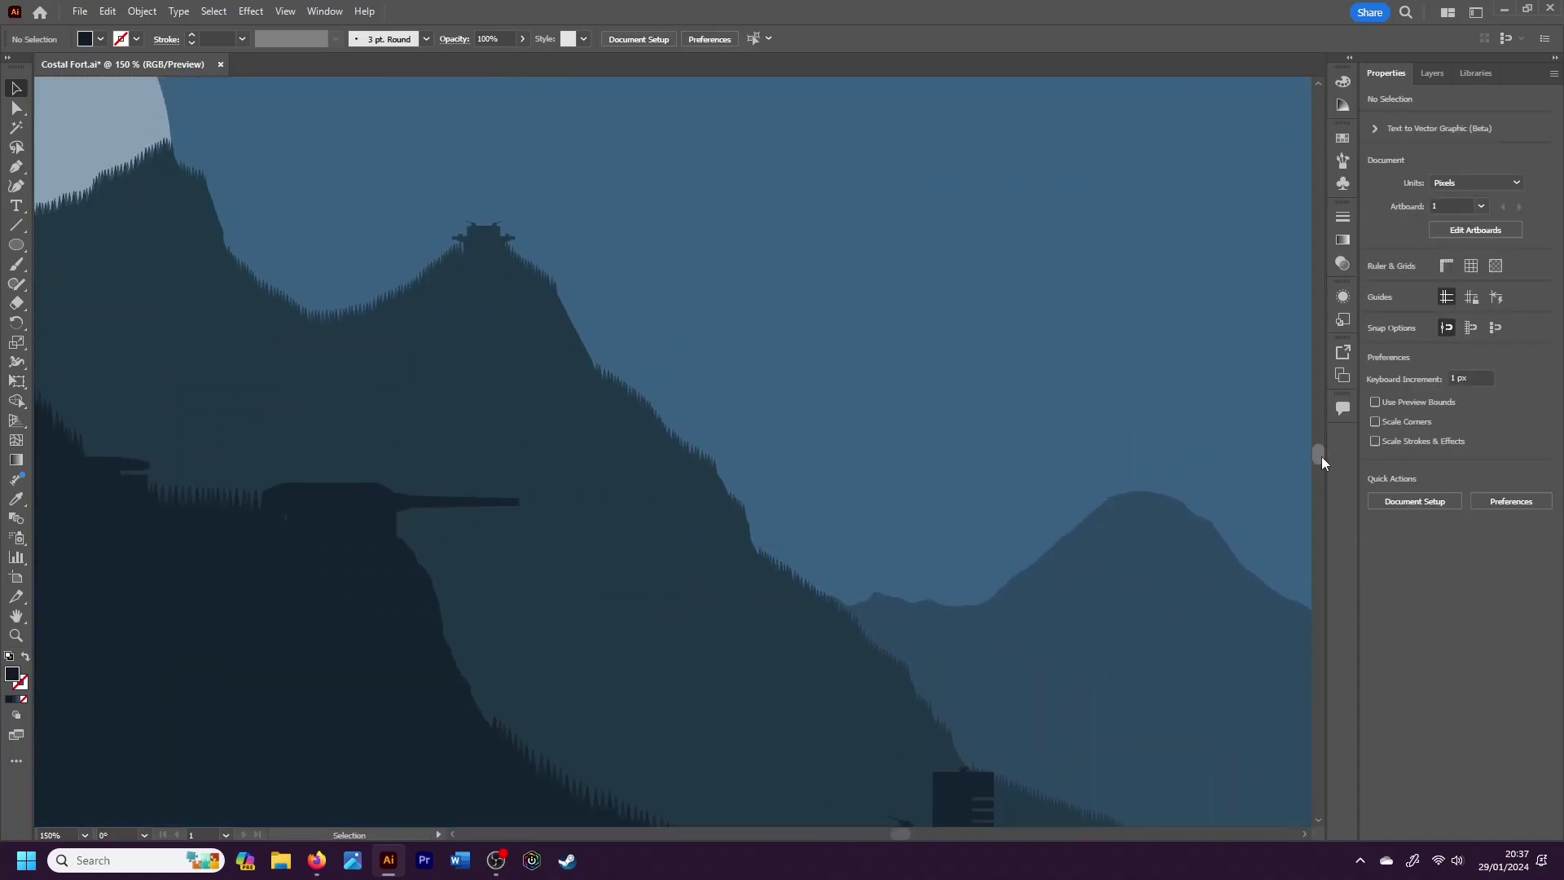
{"action": "key", "text": "ctrl+minus"}
{"action": "key", "text": "ctrl+minus"}
{"action": "key", "text": "ctrl+minus"}
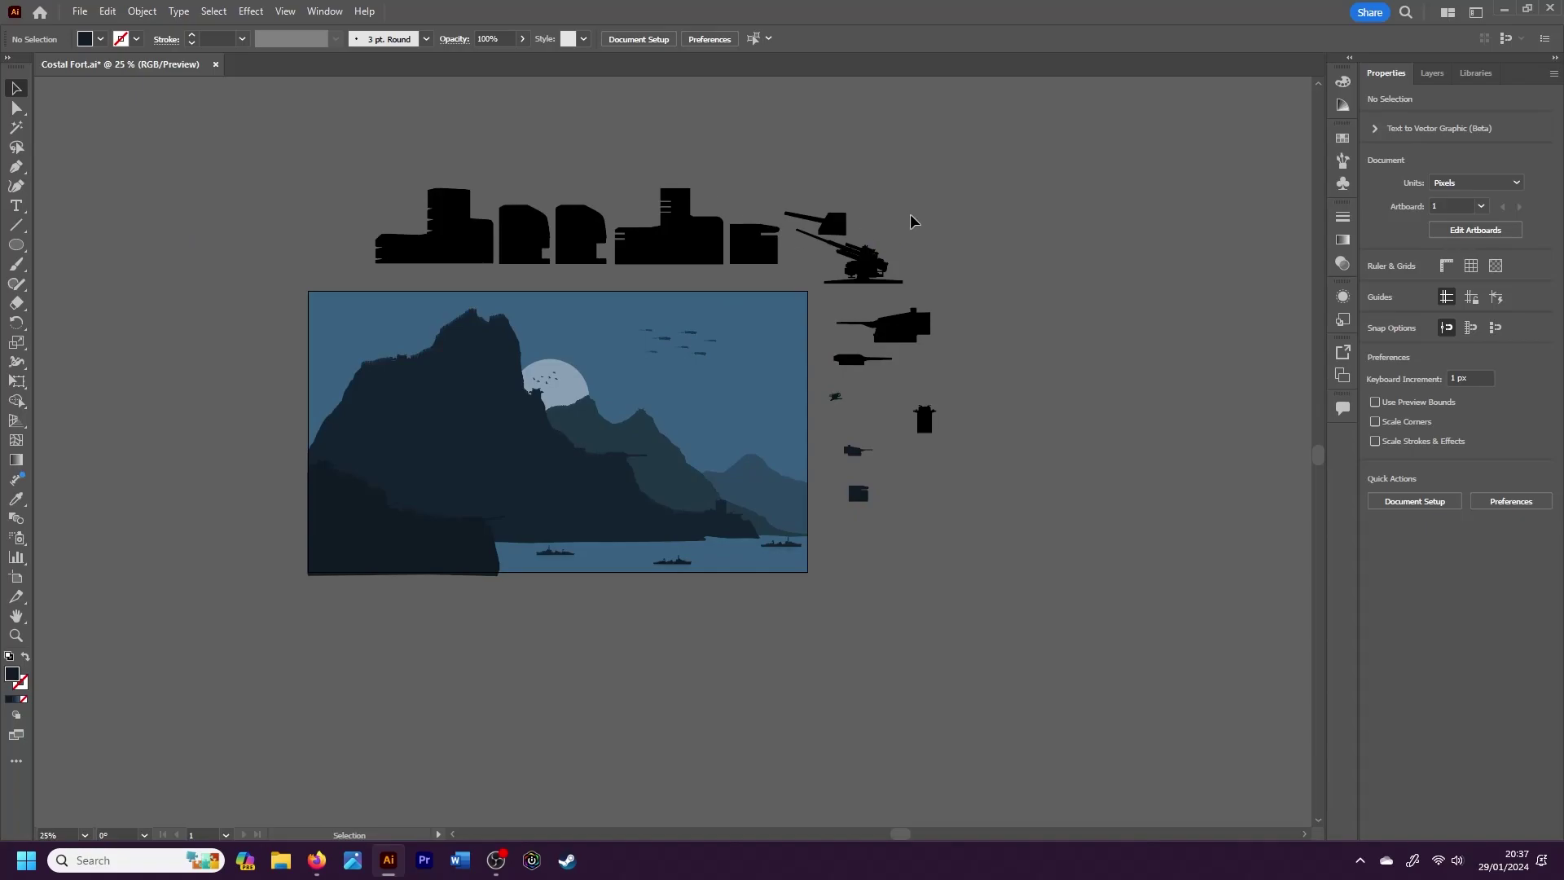
{"action": "left_click_drag", "start_coordinate": [913, 216], "coordinate": [359, 175]}
{"action": "key", "text": "Delete"}
{"action": "left_click_drag", "start_coordinate": [953, 262], "coordinate": [824, 578]}
{"action": "key", "text": "Delete"}
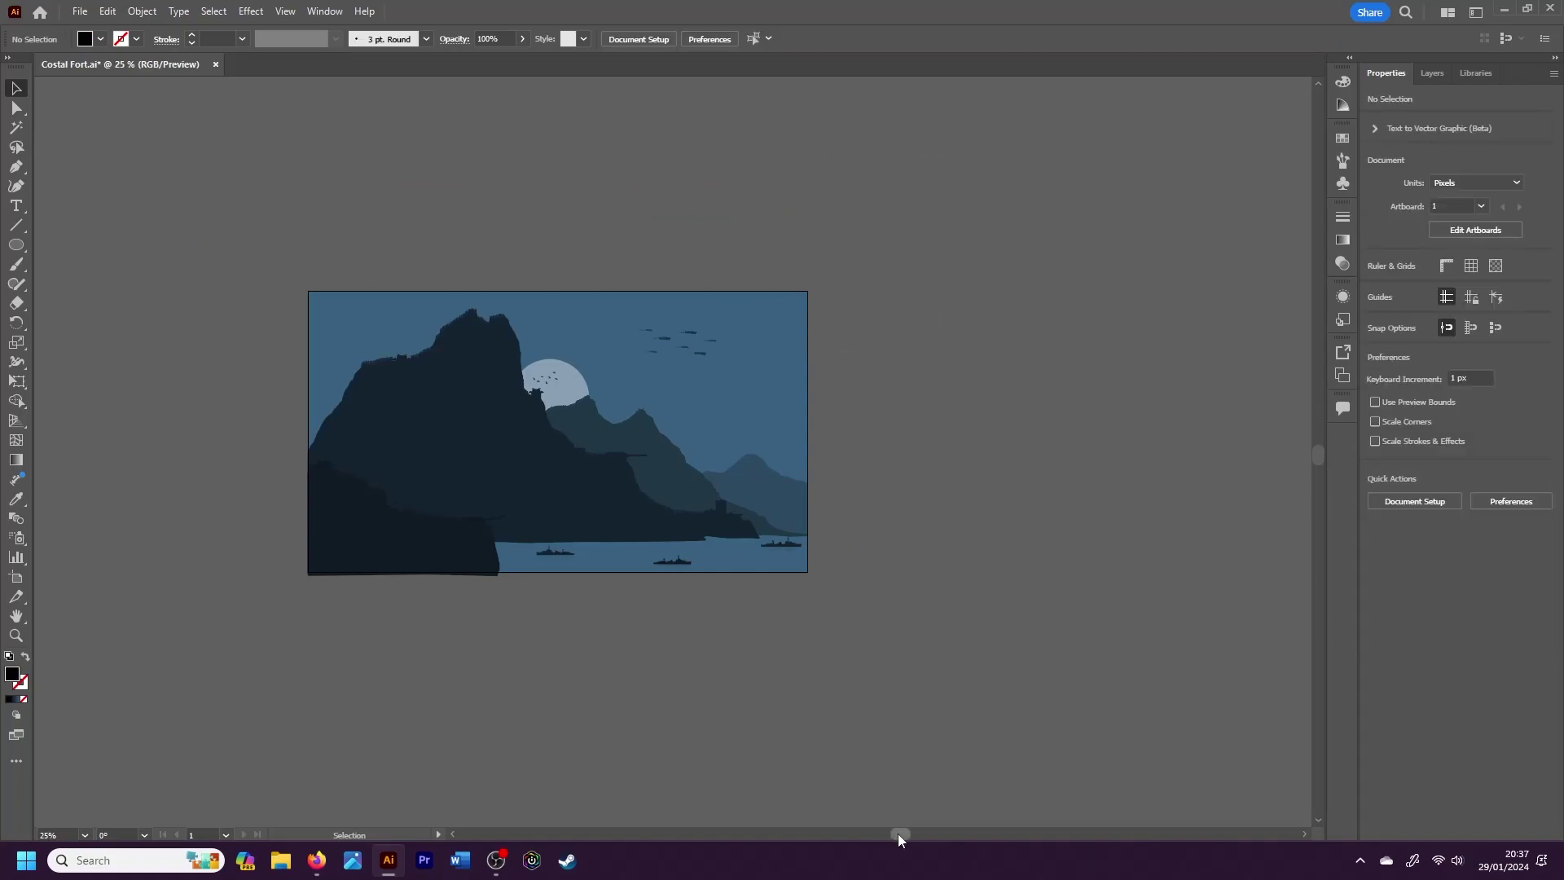
{"action": "left_click_drag", "start_coordinate": [897, 833], "coordinate": [852, 741]}
{"action": "key", "text": "ctrl+plus"}
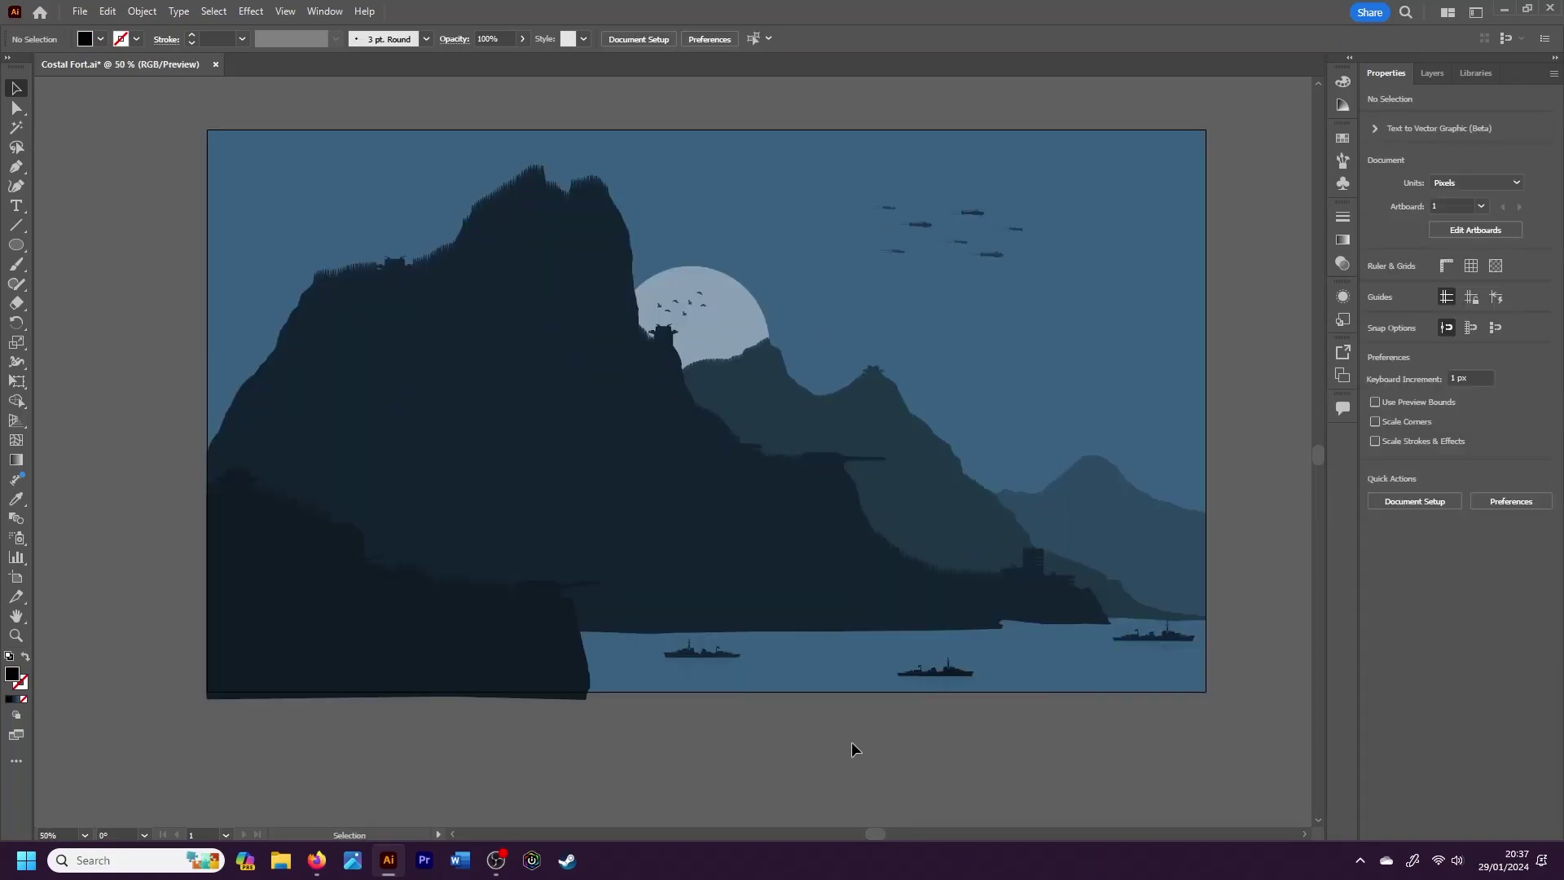